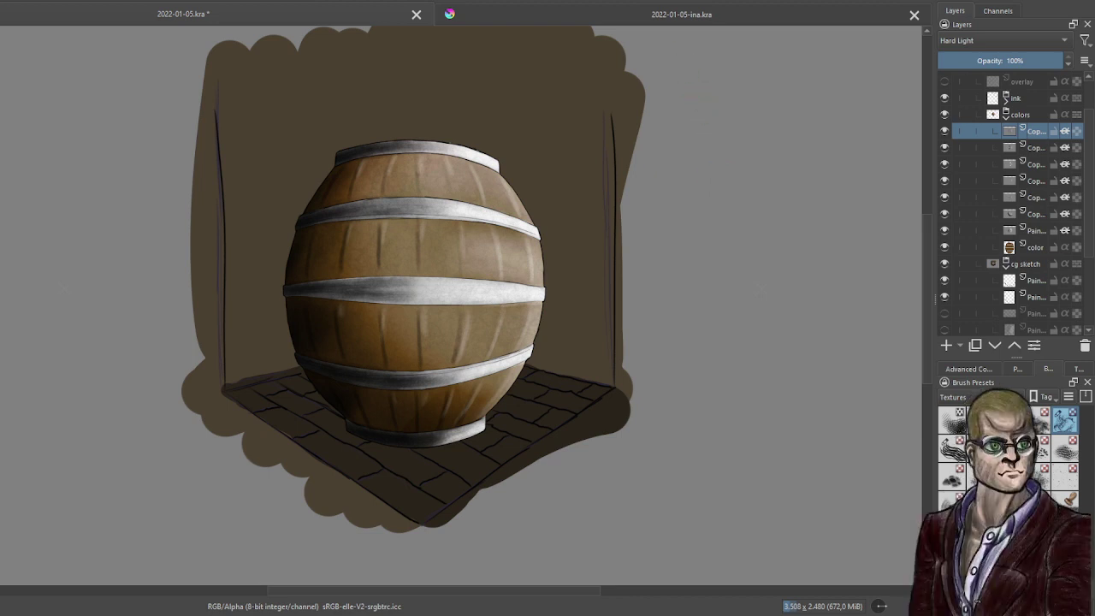
# Switch to the 2022-01-05-ina.kra drawing, collapse the character's sketch group and select the paint layer in the bones group.
pyautogui.click(678, 15)
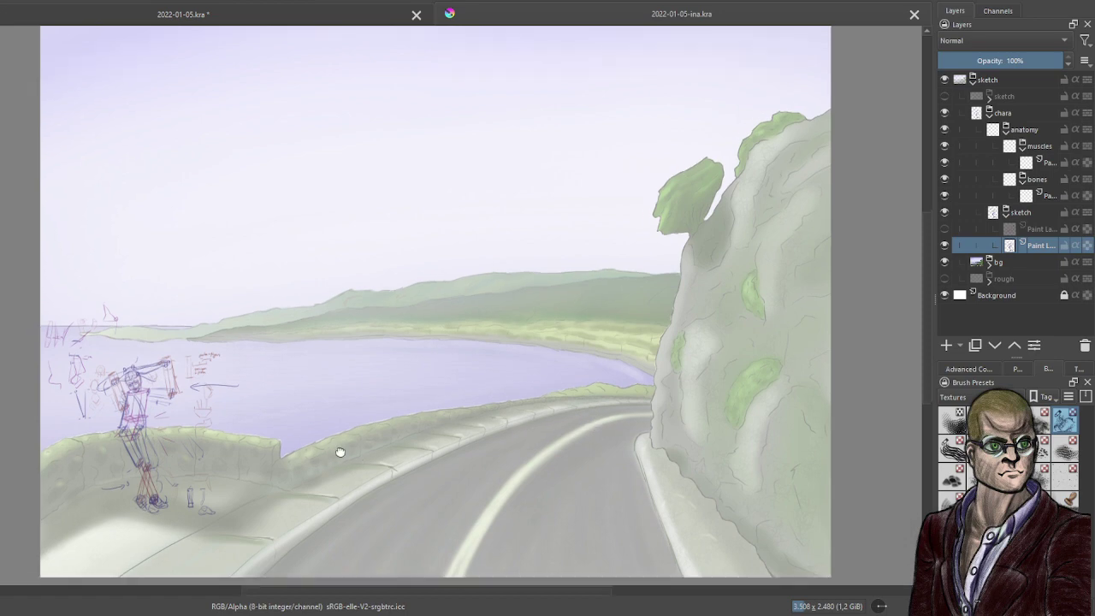
pyautogui.scroll(5, 427, 392)
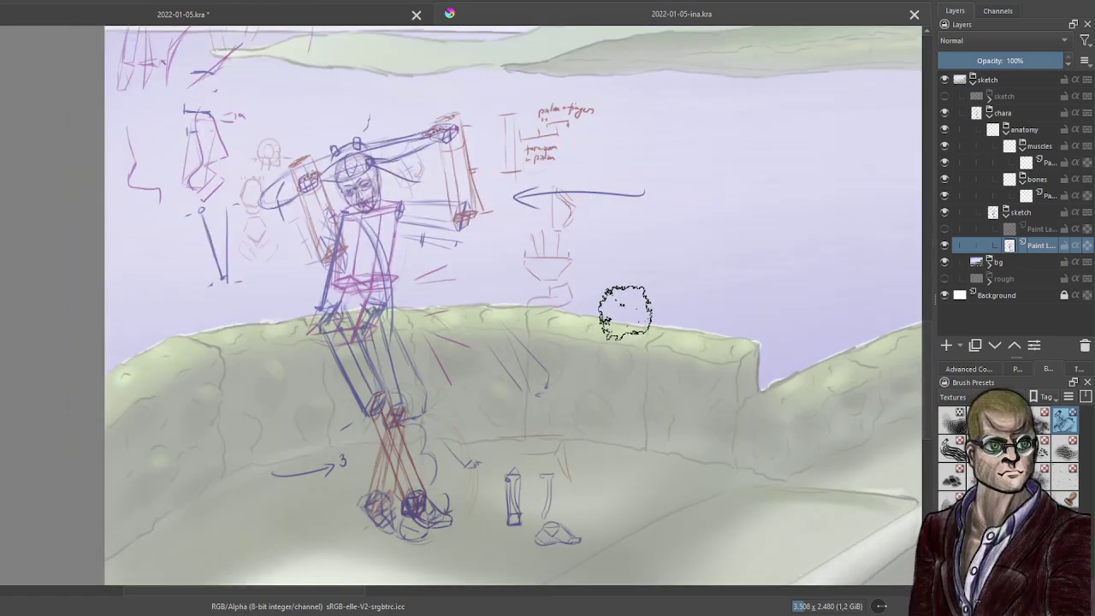
pyautogui.scroll(2, 617, 319)
pyautogui.scroll(-2, 620, 321)
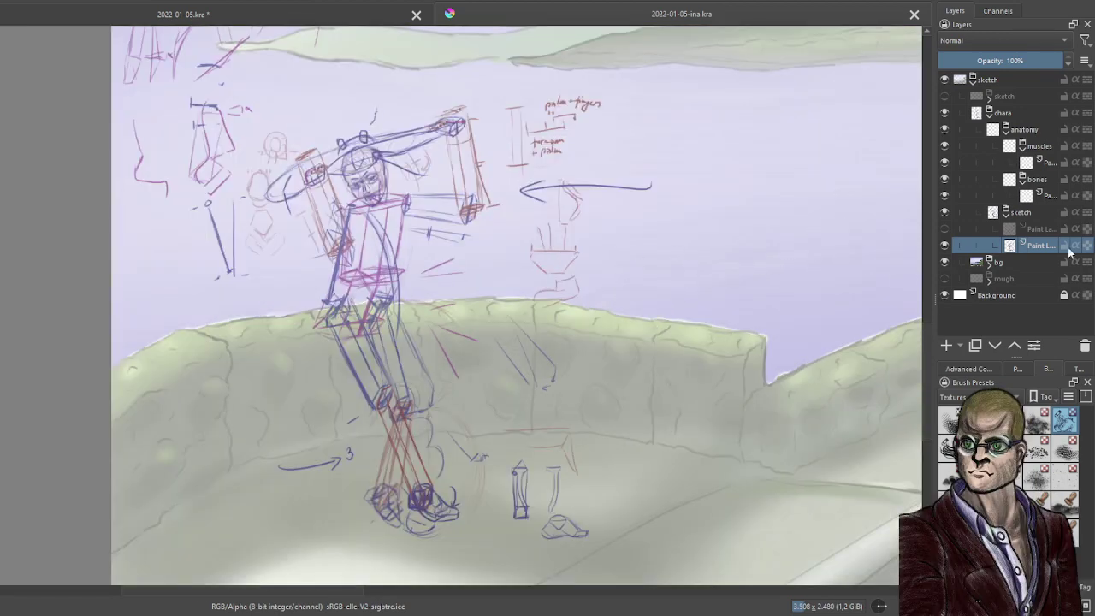
pyautogui.click(1006, 212)
pyautogui.click(1051, 196)
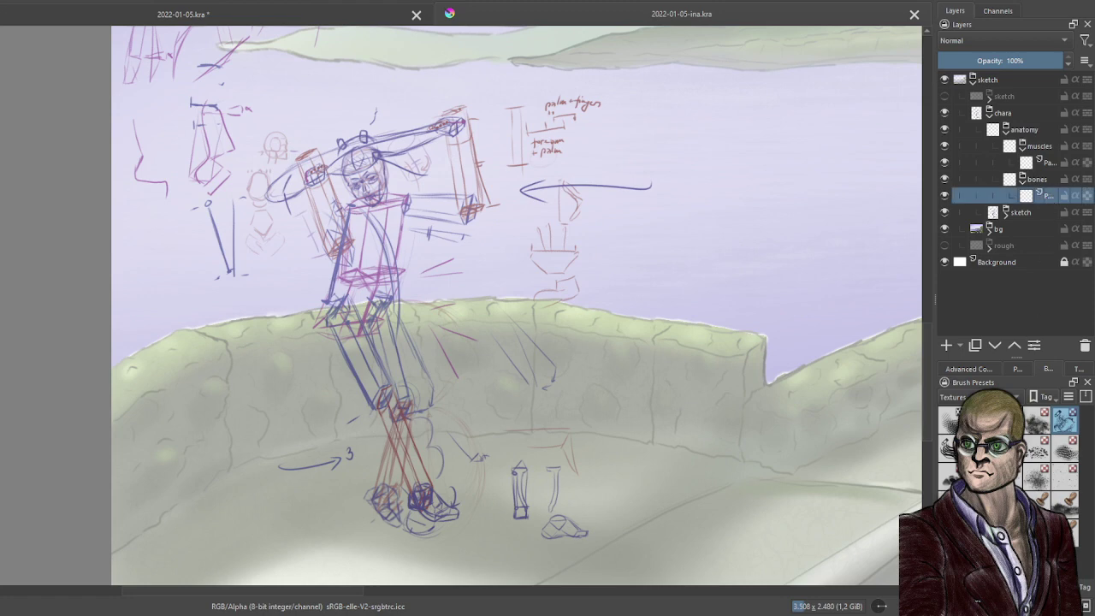
# Filter the brush presets by My Favorites and choose a pencil brush for drawing the bones.
pyautogui.click(1019, 370)
pyautogui.click(969, 371)
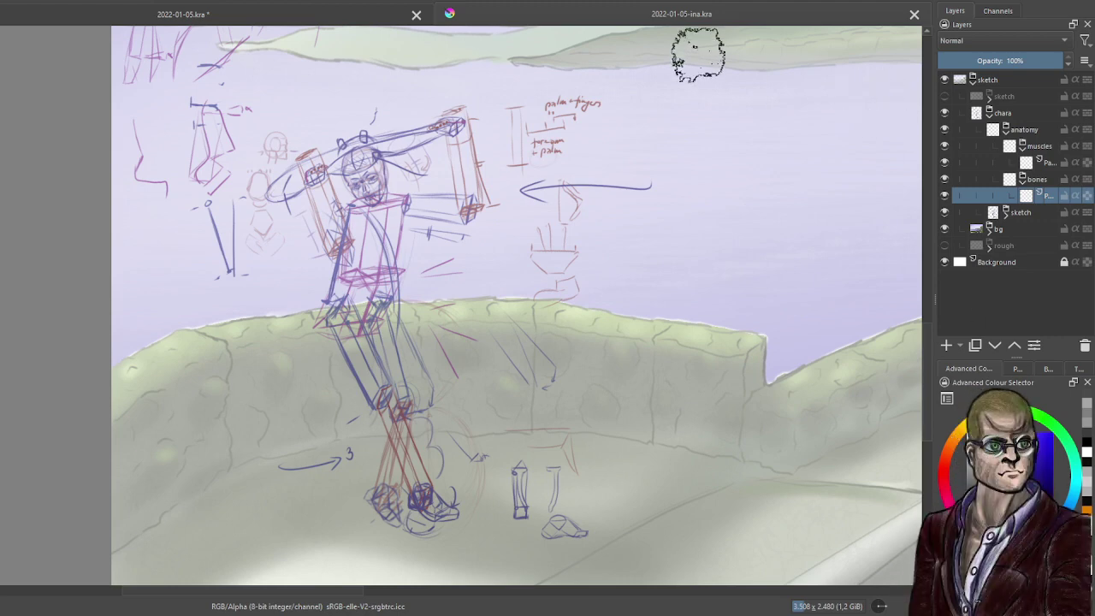
pyautogui.click(1050, 371)
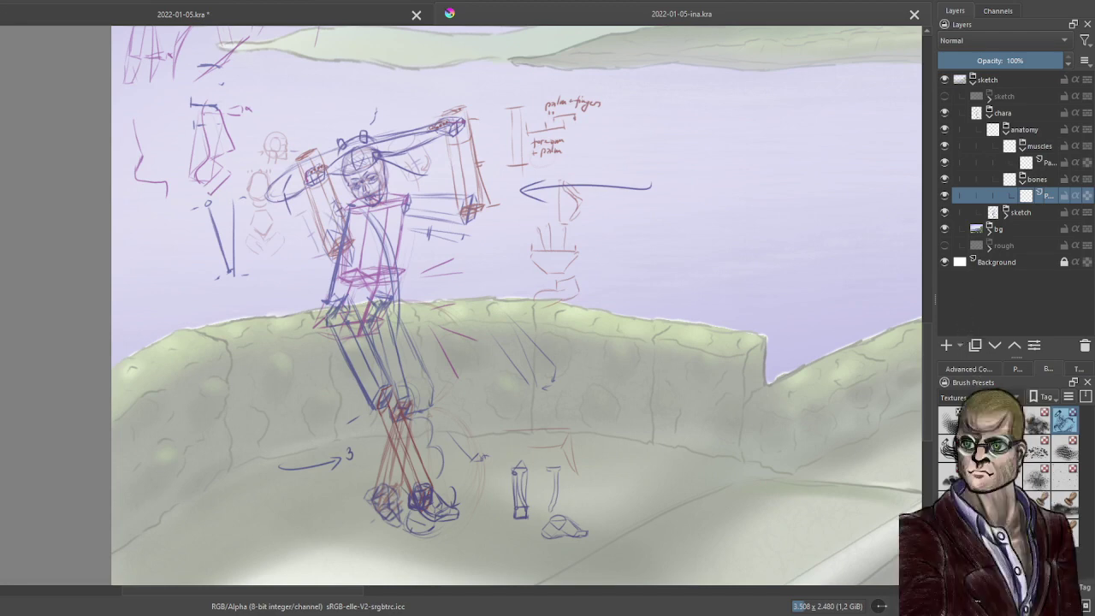
pyautogui.scroll(8, 958, 397)
pyautogui.click(957, 454)
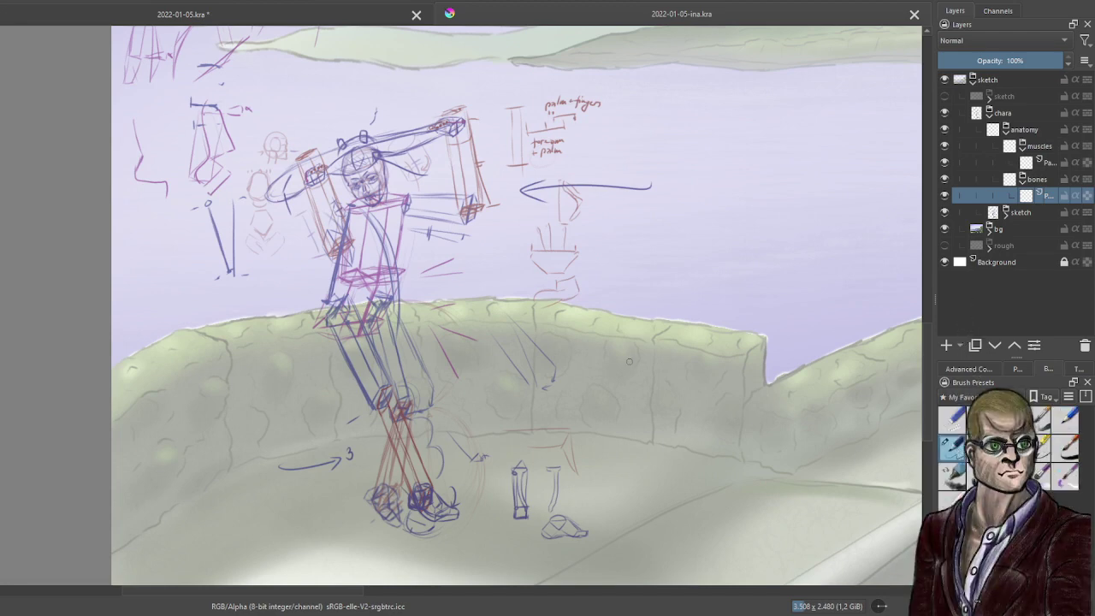
# Draw a thick dark circle over each of the figure's shoulder joints at the ends of the chest box.
pyautogui.moveTo(624, 350); pyautogui.dragTo(690, 390)
pyautogui.scroll(3, 490, 287)
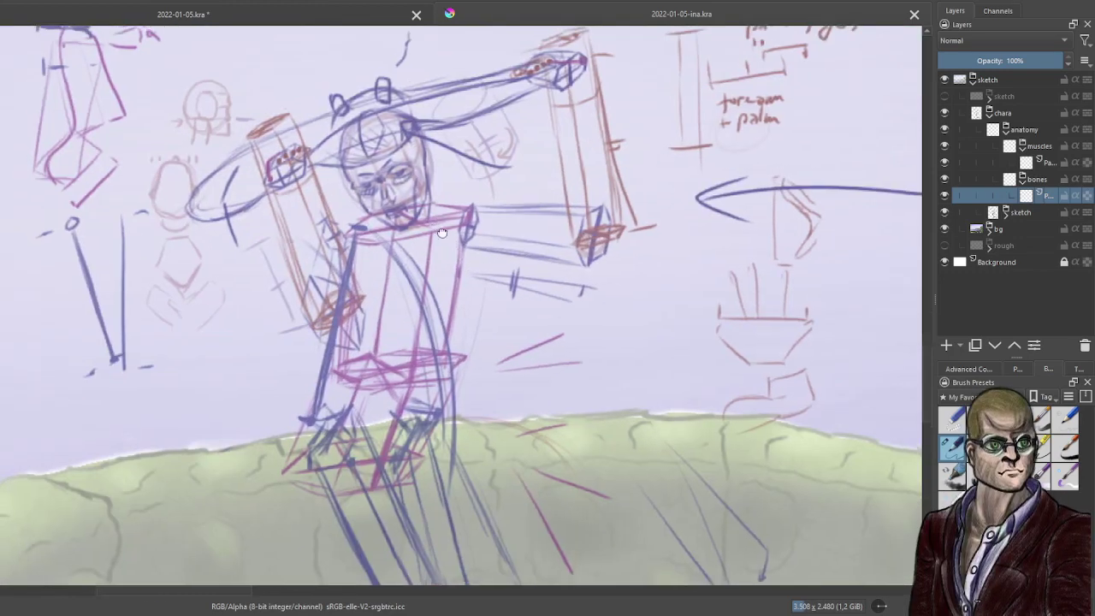
pyautogui.moveTo(423, 179); pyautogui.dragTo(491, 273)
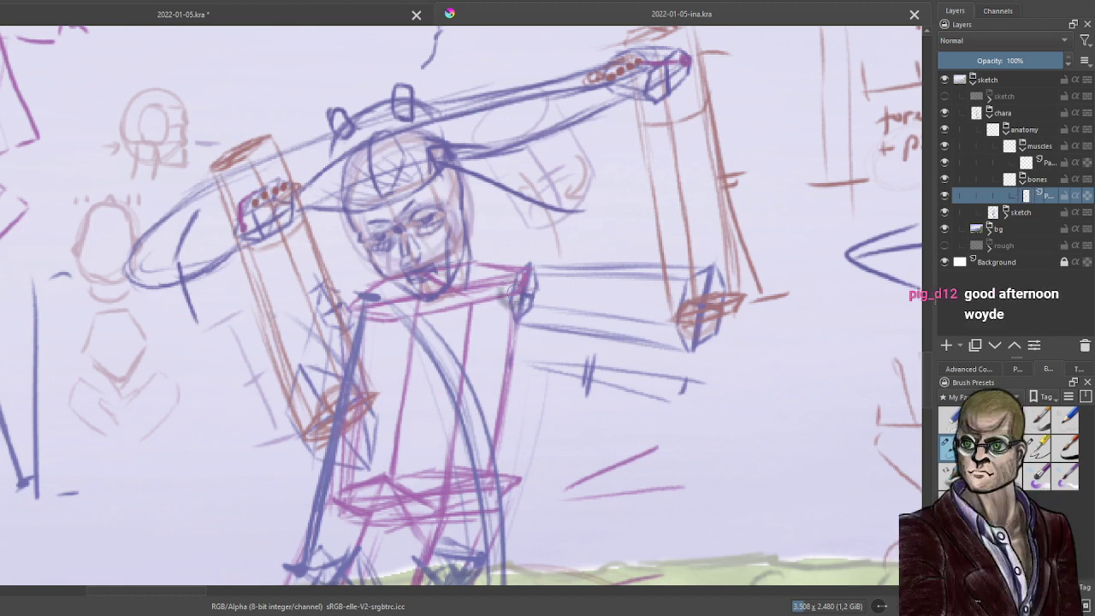
pyautogui.hotkey('ctrl', 'z')
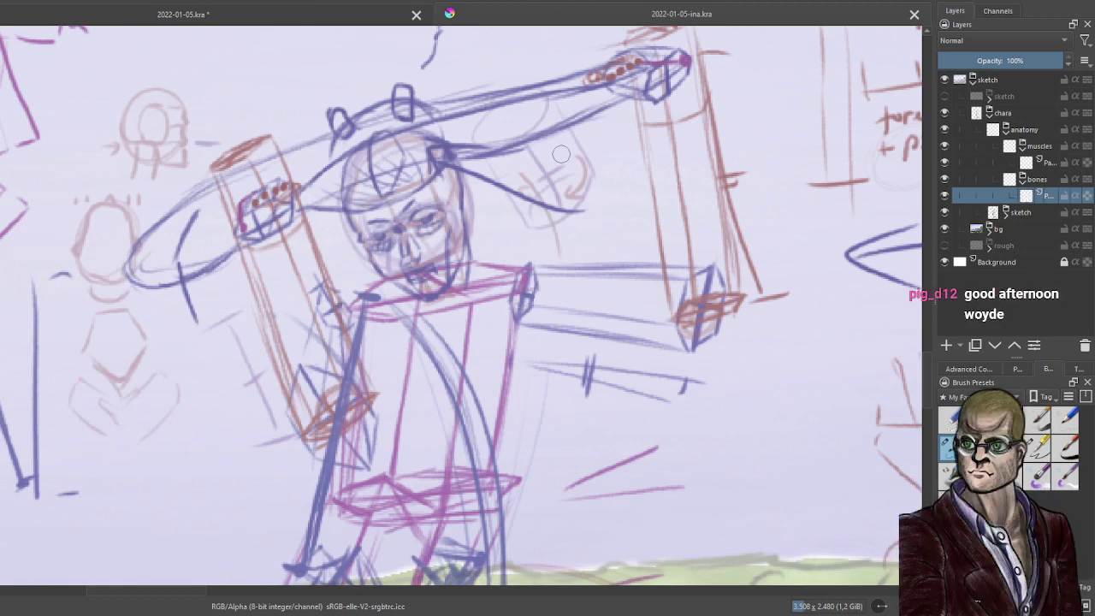
pyautogui.moveTo(510, 275); pyautogui.dragTo(508, 291)
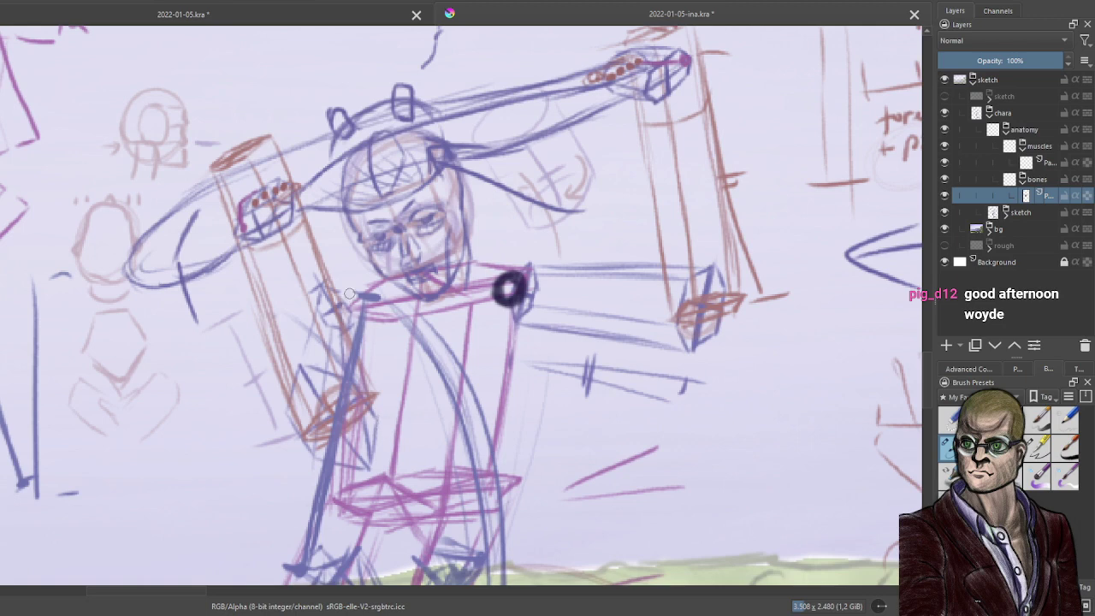
pyautogui.moveTo(351, 301); pyautogui.dragTo(337, 317)
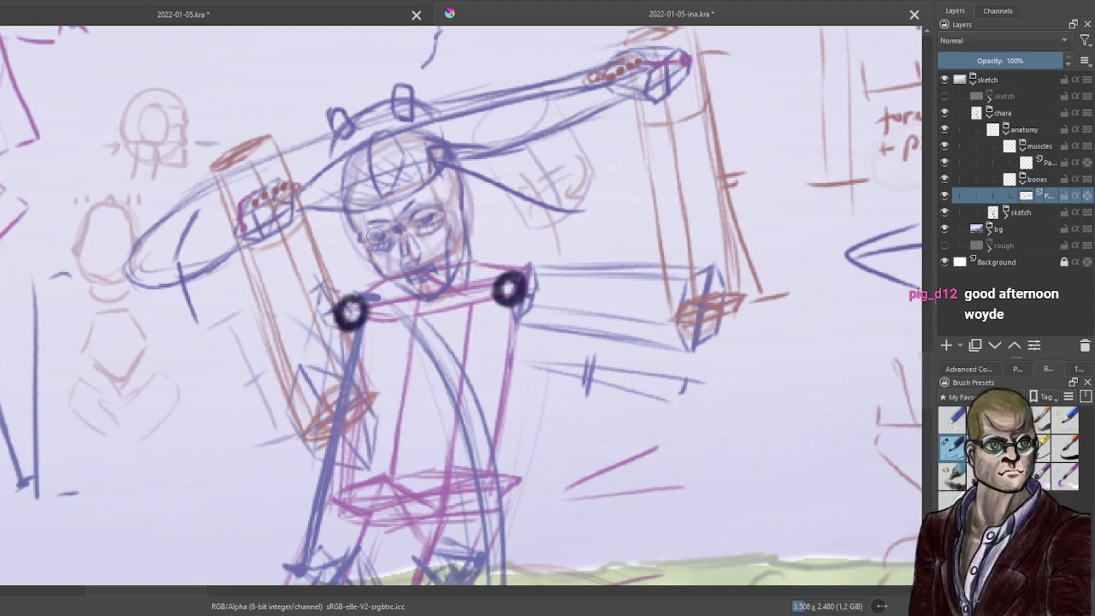
# Draw a curved stroke and a short arrow above the two shoulders, and a V mark at the base of the neck.
pyautogui.moveTo(521, 205); pyautogui.dragTo(560, 250)
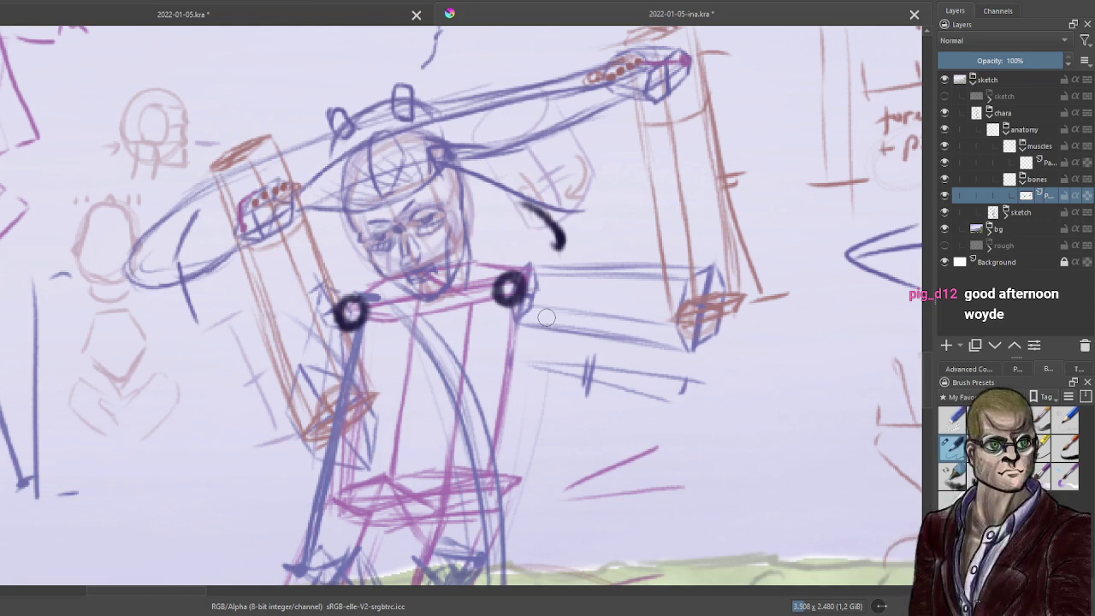
pyautogui.moveTo(347, 272); pyautogui.dragTo(340, 291)
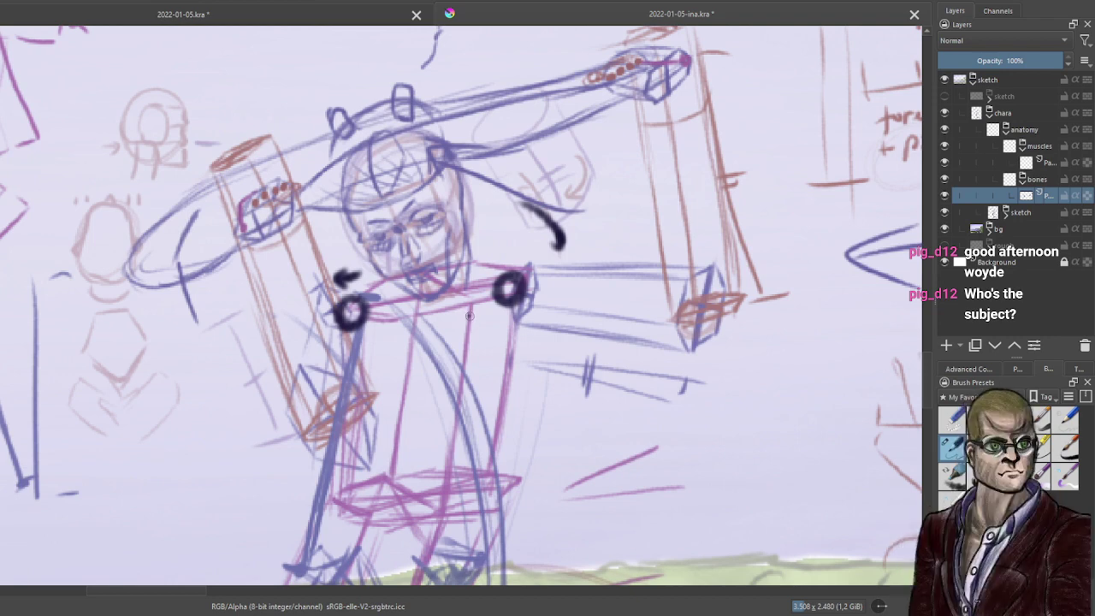
pyautogui.moveTo(470, 316); pyautogui.dragTo(475, 306)
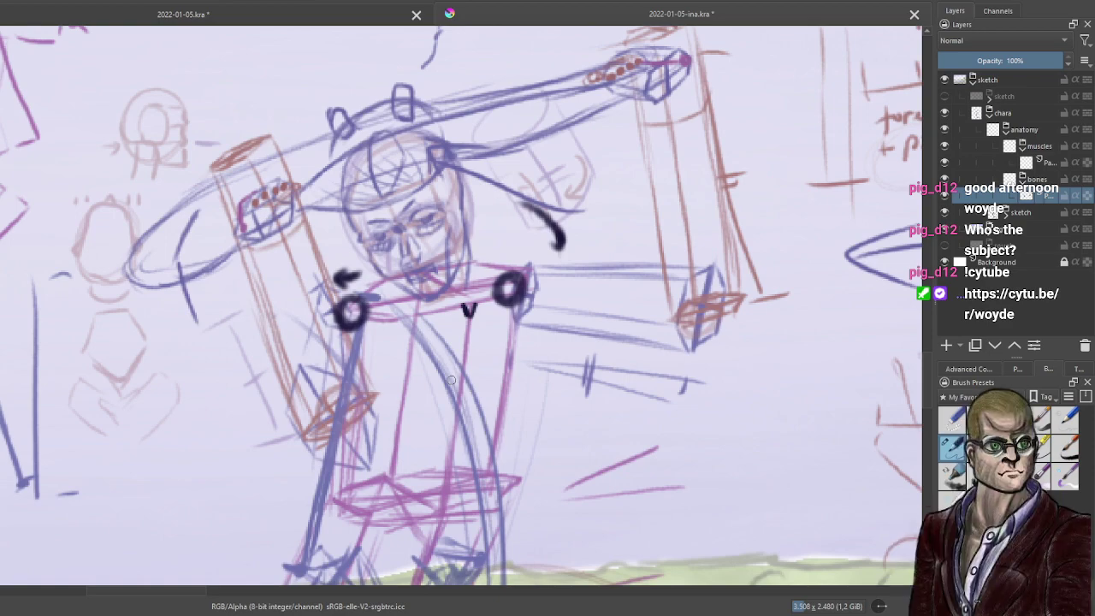
# Add an arrowhead to the curved stroke and draw both collarbones between the V mark and the shoulder circles.
pyautogui.scroll(-3, 391, 201)
pyautogui.scroll(-2, 390, 250)
pyautogui.moveTo(389, 250); pyautogui.dragTo(166, 274)
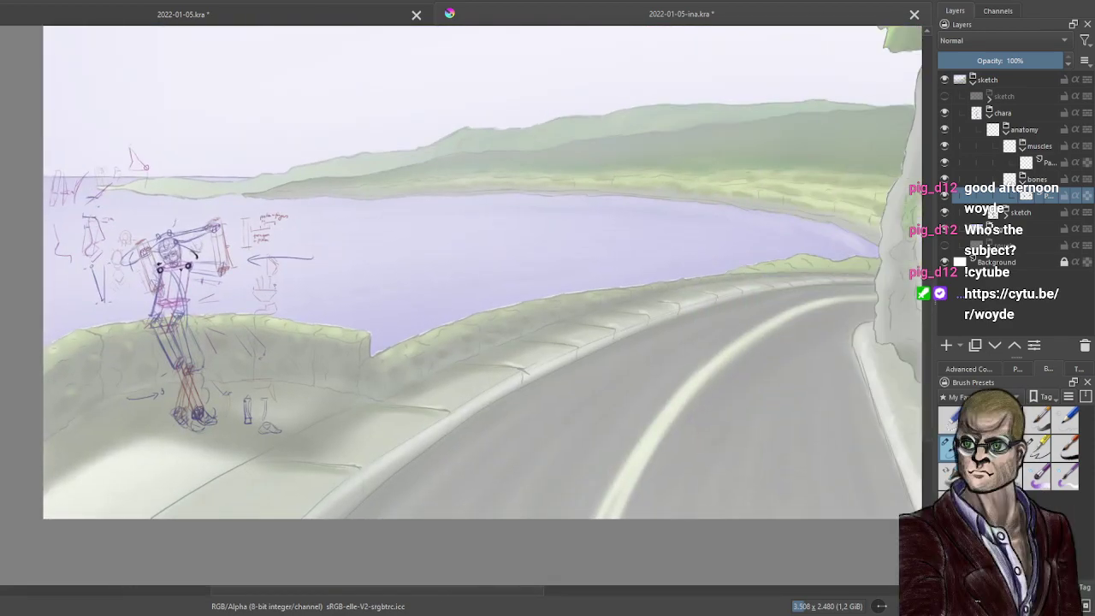
pyautogui.scroll(5, 112, 256)
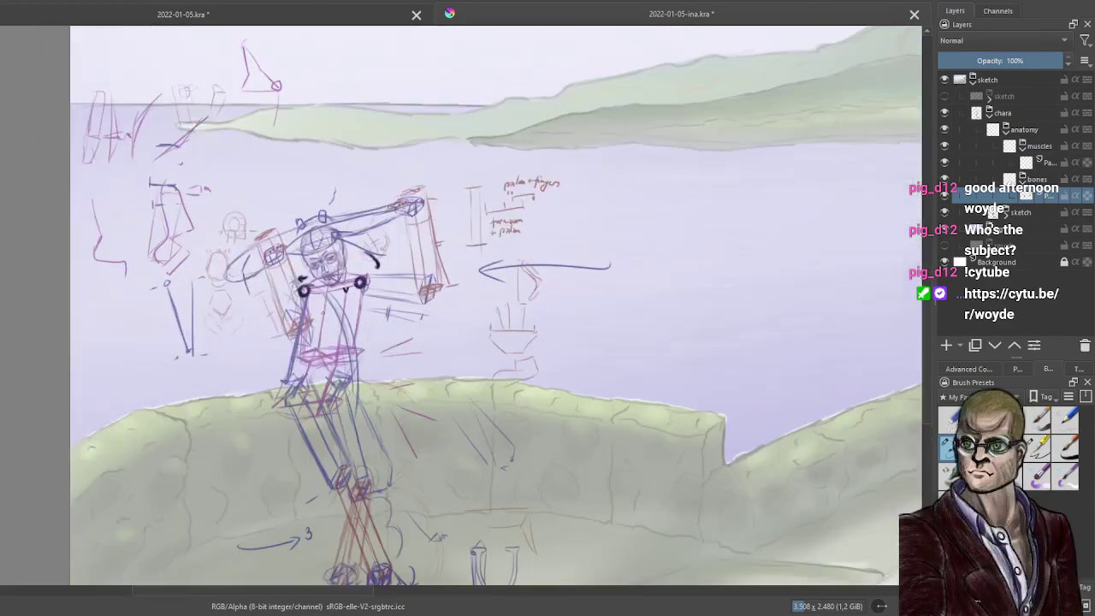
pyautogui.scroll(2, 296, 291)
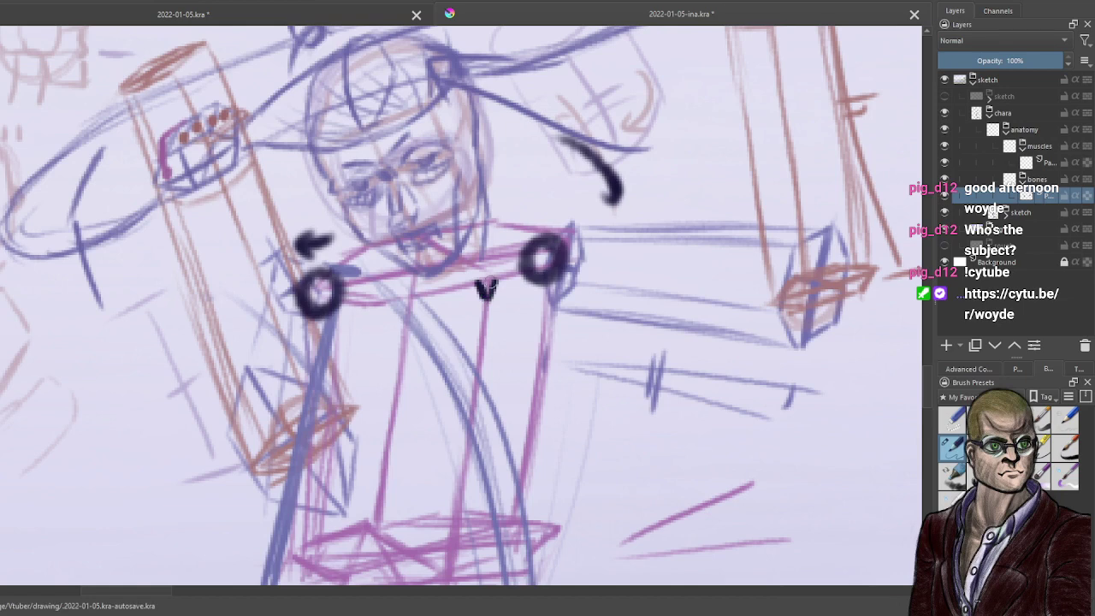
pyautogui.moveTo(596, 177)
pyautogui.mouseDown()
pyautogui.moveTo(611, 205)
pyautogui.moveTo(640, 181)
pyautogui.mouseUp()
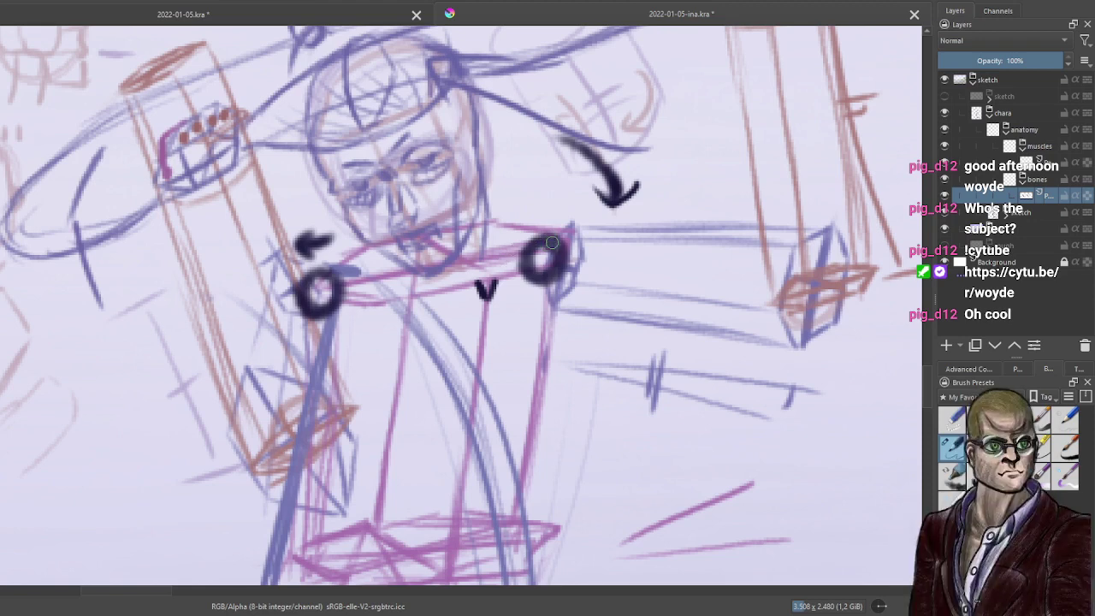
pyautogui.moveTo(493, 271)
pyautogui.mouseDown()
pyautogui.moveTo(541, 232)
pyautogui.moveTo(558, 236)
pyautogui.moveTo(546, 230)
pyautogui.moveTo(490, 279)
pyautogui.mouseUp()
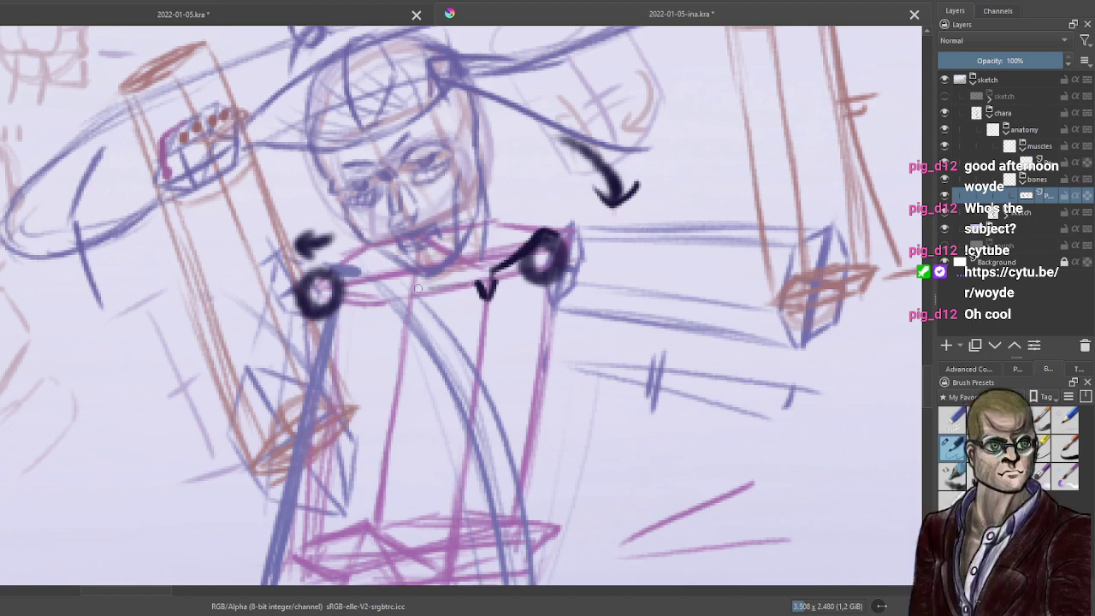
pyautogui.moveTo(379, 283)
pyautogui.mouseDown()
pyautogui.moveTo(351, 274)
pyautogui.moveTo(476, 291)
pyautogui.mouseUp()
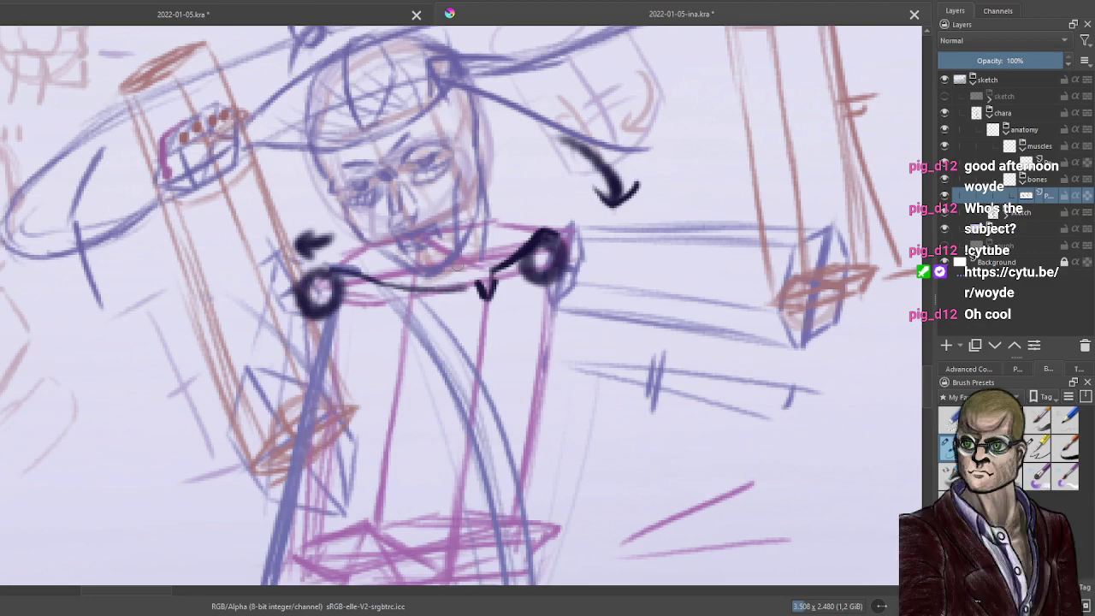
# Draw the slanted lower line of the rib cage across the waist and the sternum running down from the V mark.
pyautogui.moveTo(493, 326); pyautogui.dragTo(535, 266)
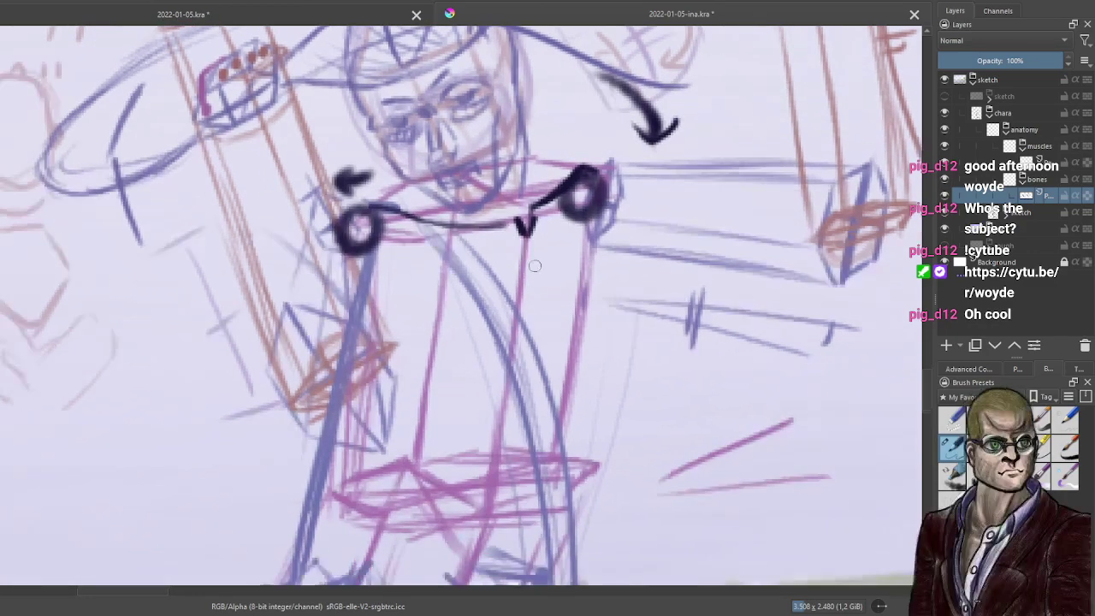
pyautogui.scroll(1, 570, 278)
pyautogui.scroll(-2, 567, 259)
pyautogui.scroll(1, 564, 261)
pyautogui.scroll(-3, 563, 261)
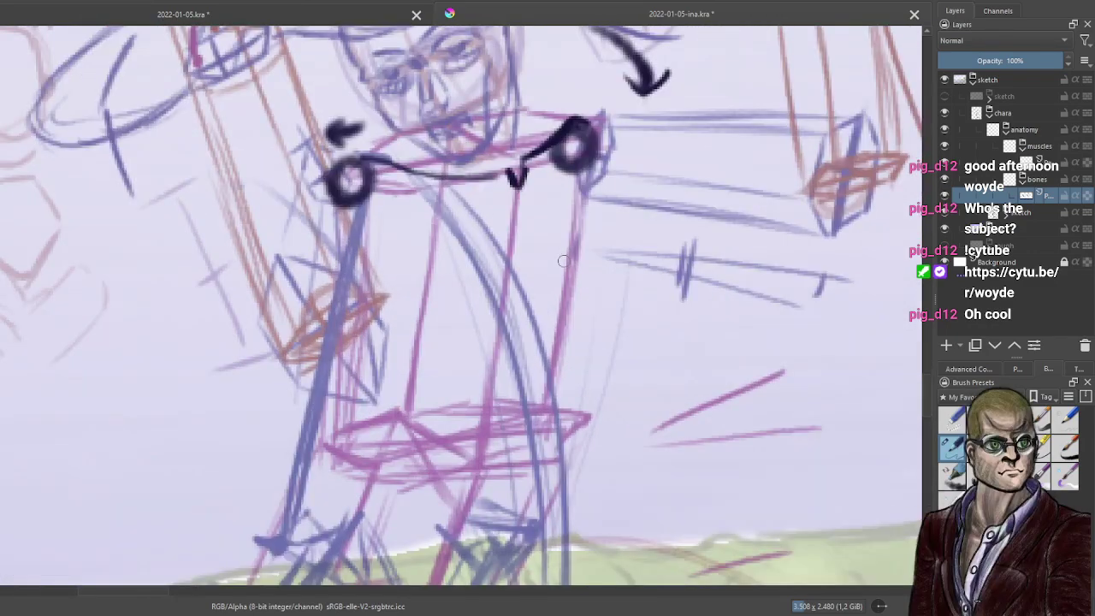
pyautogui.scroll(3, 563, 261)
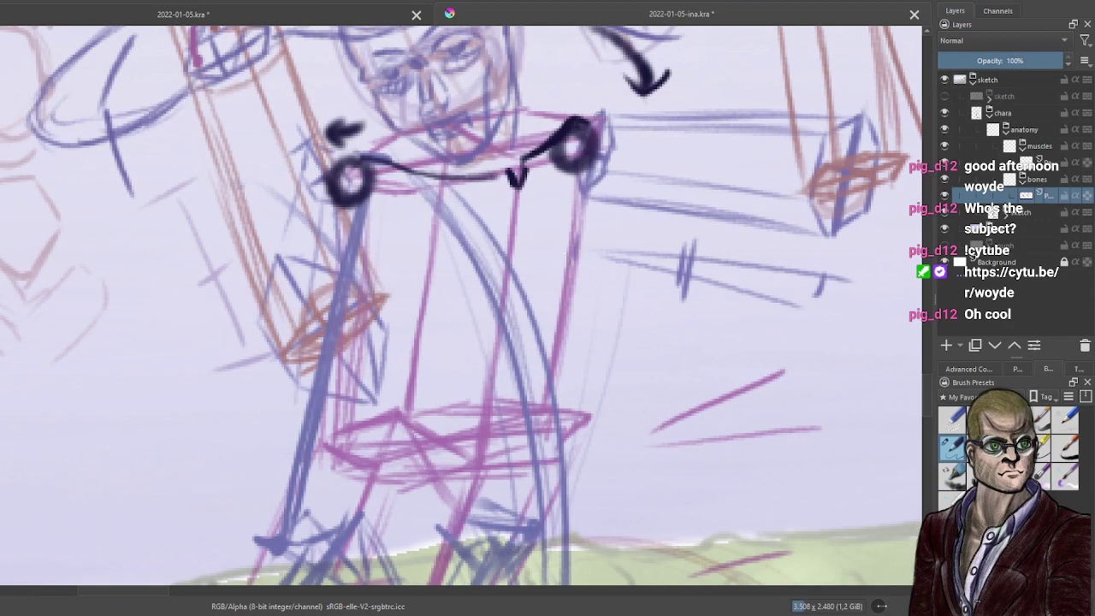
pyautogui.scroll(-2, 618, 275)
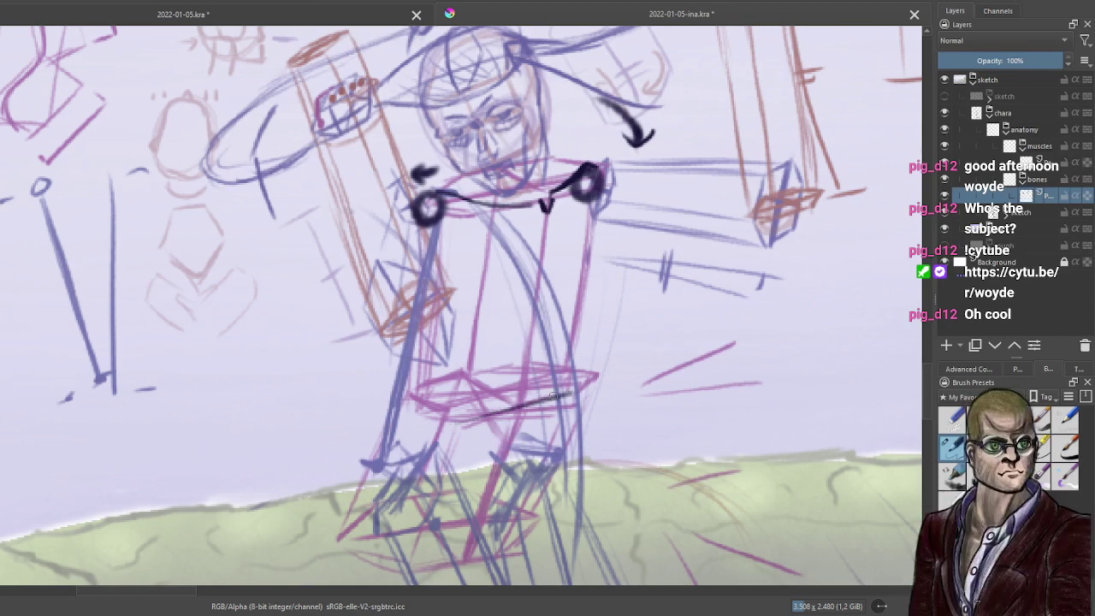
pyautogui.moveTo(469, 420); pyautogui.dragTo(557, 397)
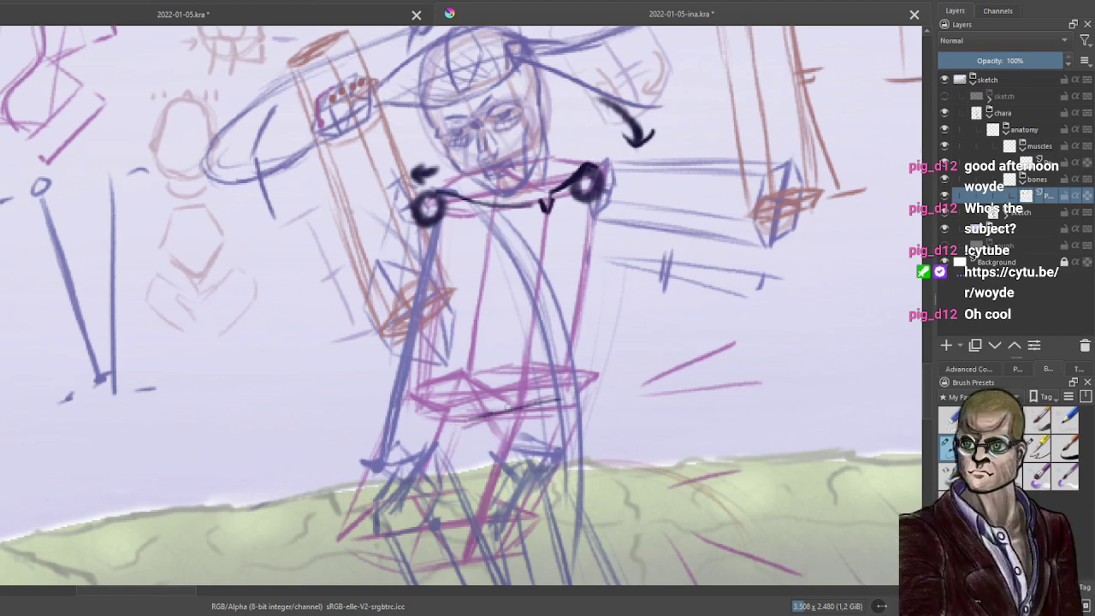
pyautogui.moveTo(493, 413); pyautogui.dragTo(565, 391)
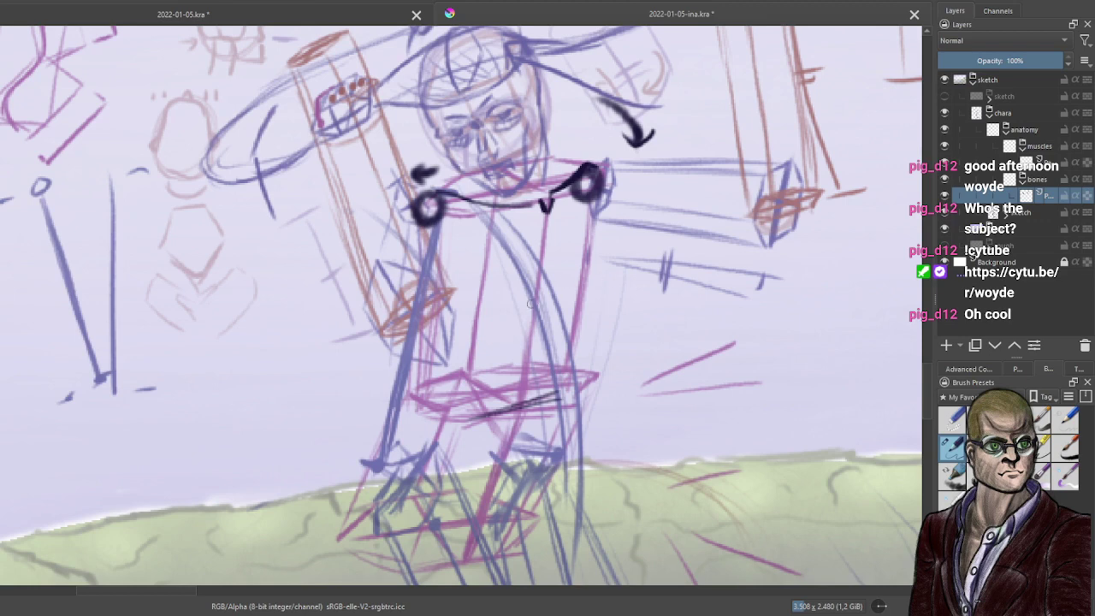
pyautogui.moveTo(522, 304); pyautogui.dragTo(554, 294)
pyautogui.moveTo(548, 220)
pyautogui.mouseDown()
pyautogui.moveTo(540, 298)
pyautogui.moveTo(549, 214)
pyautogui.mouseUp()
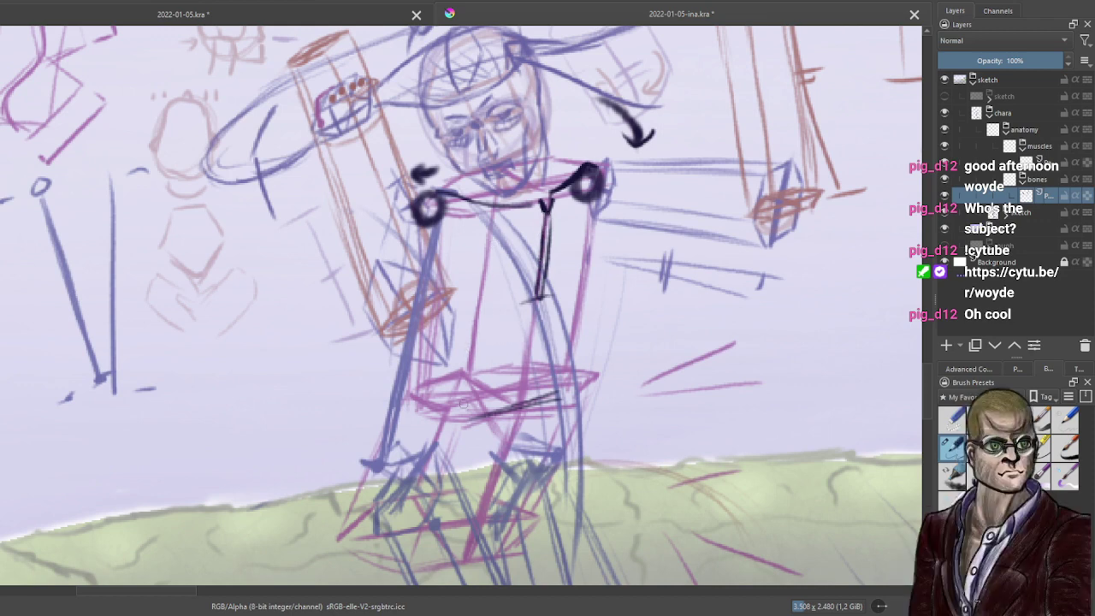
# Draw the rib arch from the sternum's lower end to both ends of the waist line, undoing the test stroke beside the figure.
pyautogui.moveTo(463, 419)
pyautogui.mouseDown()
pyautogui.moveTo(535, 298)
pyautogui.moveTo(476, 374)
pyautogui.moveTo(466, 398)
pyautogui.mouseUp()
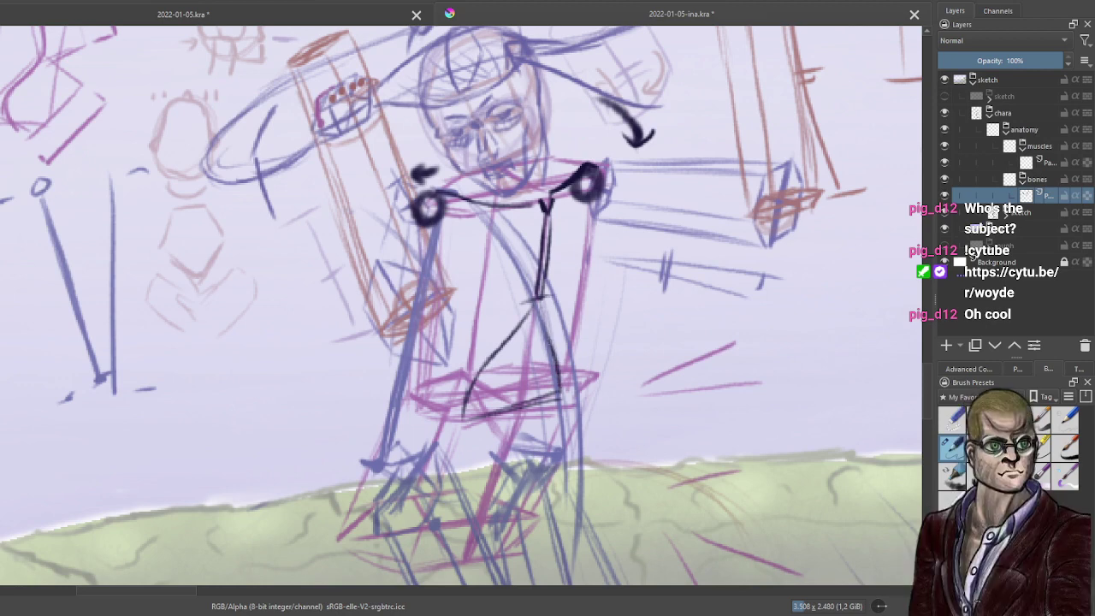
pyautogui.moveTo(551, 347); pyautogui.dragTo(538, 289)
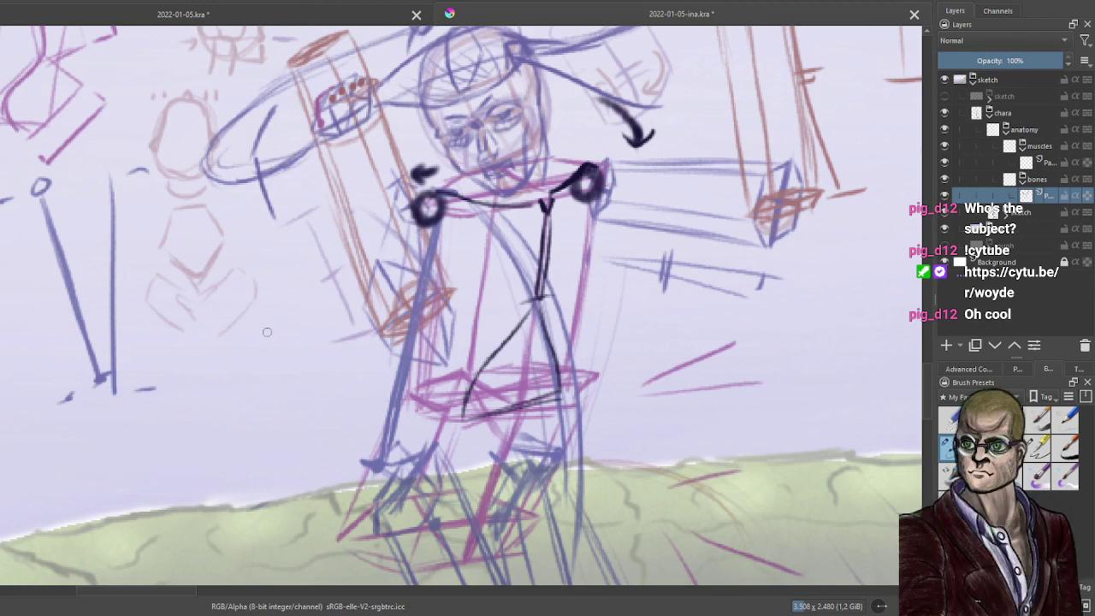
pyautogui.moveTo(248, 313); pyautogui.dragTo(284, 352)
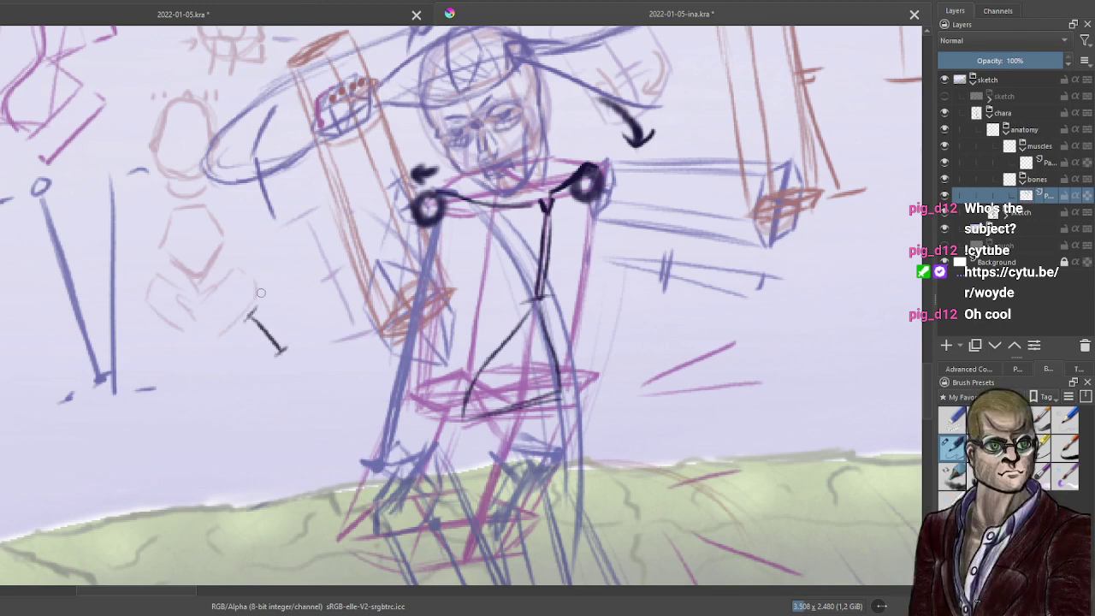
pyautogui.hotkey('ctrl', 'z')
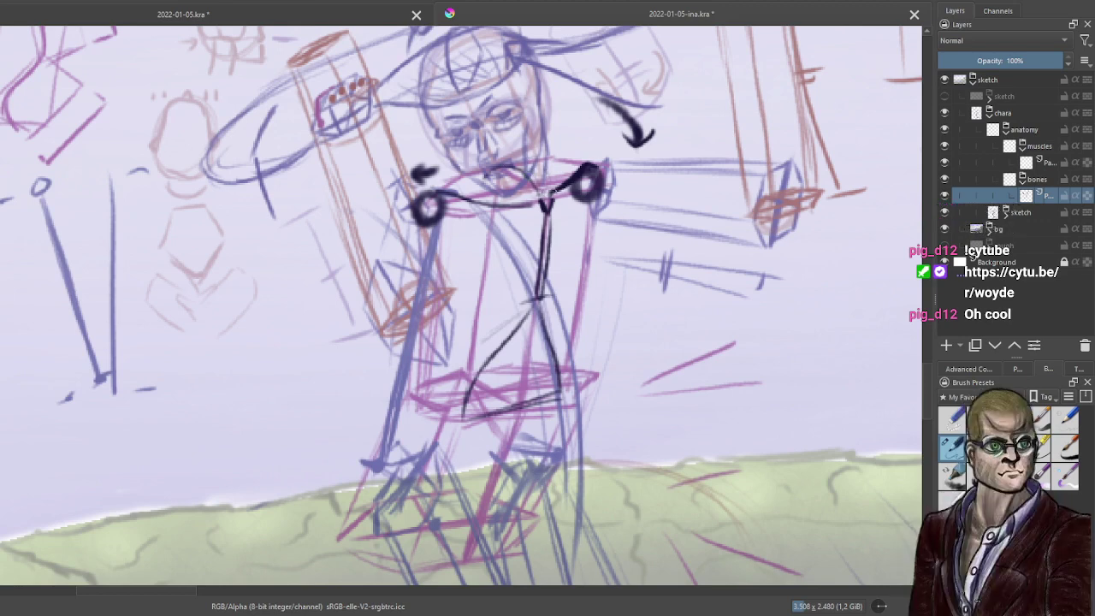
# Draw the rib cage's top opening behind the collarbones and its two outer sides down to the waist line.
pyautogui.moveTo(549, 199)
pyautogui.mouseDown()
pyautogui.moveTo(498, 173)
pyautogui.moveTo(523, 157)
pyautogui.moveTo(546, 195)
pyautogui.moveTo(499, 166)
pyautogui.moveTo(537, 174)
pyautogui.moveTo(543, 195)
pyautogui.mouseUp()
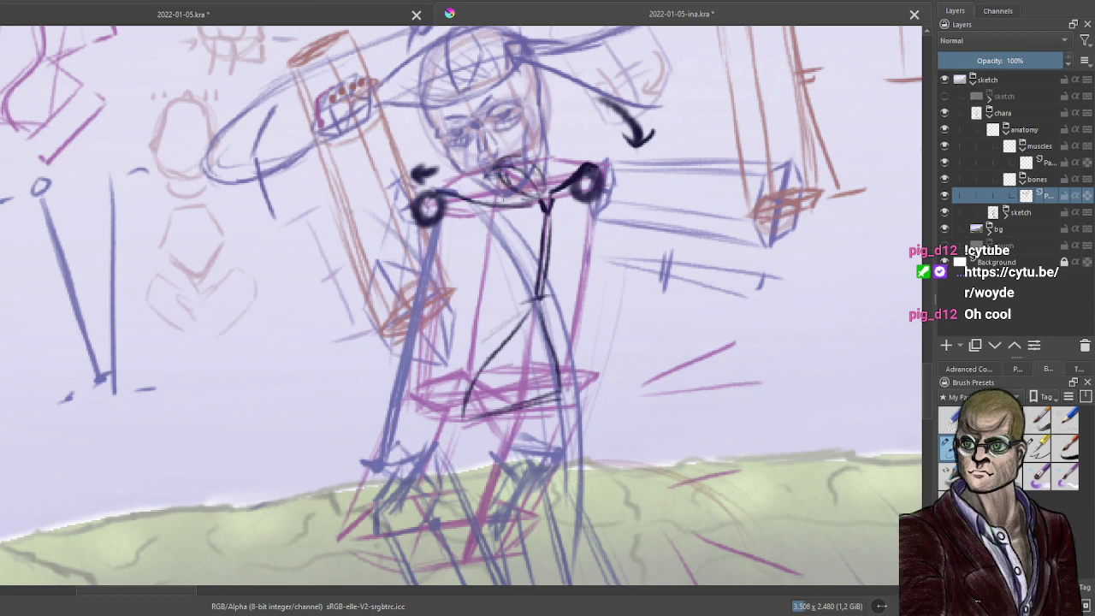
pyautogui.moveTo(506, 209); pyautogui.dragTo(502, 254)
pyautogui.moveTo(504, 212); pyautogui.dragTo(465, 420)
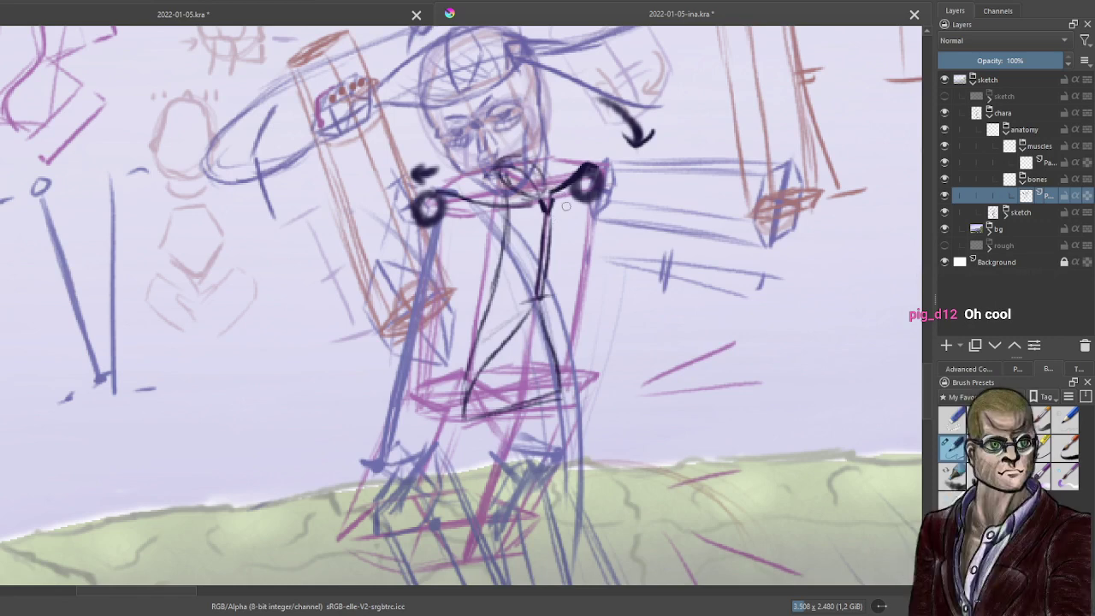
pyautogui.moveTo(565, 206)
pyautogui.mouseDown()
pyautogui.moveTo(575, 313)
pyautogui.moveTo(560, 380)
pyautogui.mouseUp()
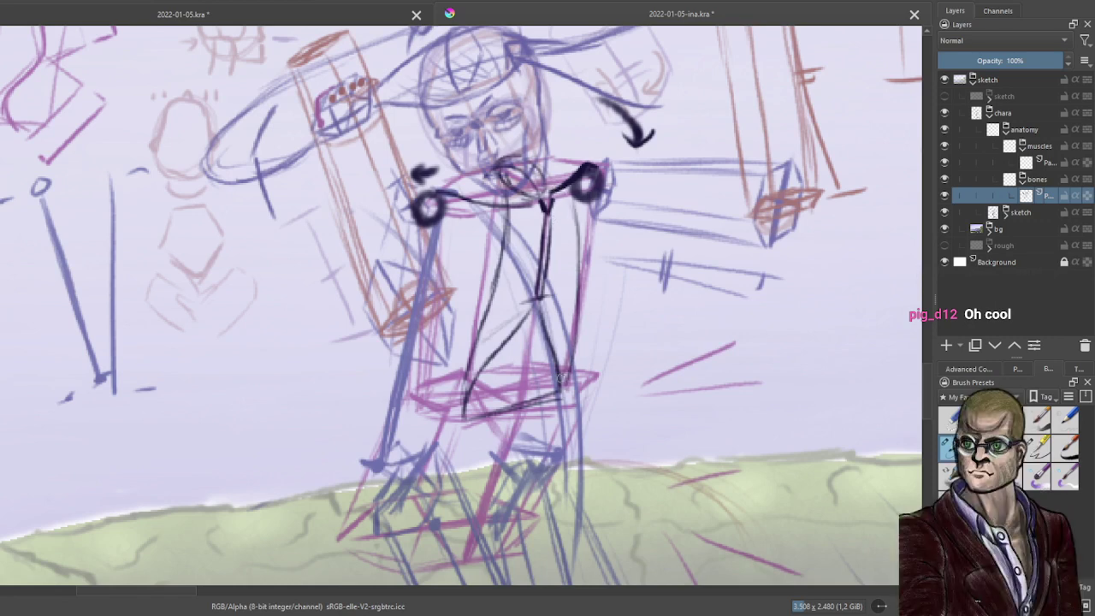
# Reinforce the rib cage's right side, close its base into an ellipse around the waist line, and draw its left outer side.
pyautogui.moveTo(567, 197); pyautogui.dragTo(571, 320)
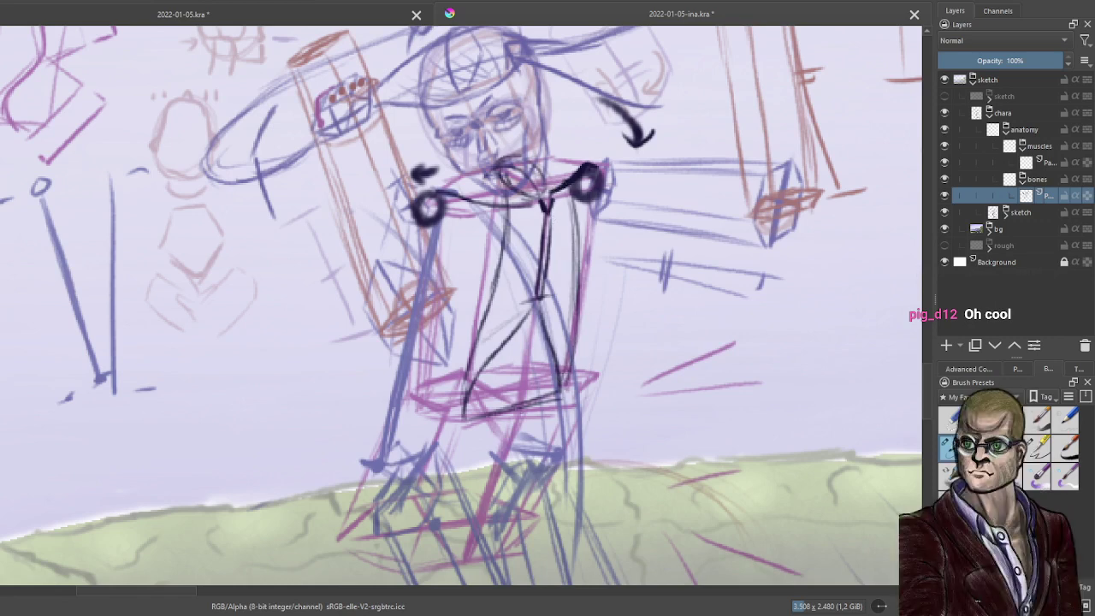
pyautogui.moveTo(560, 386)
pyautogui.mouseDown()
pyautogui.moveTo(537, 366)
pyautogui.moveTo(474, 369)
pyautogui.mouseUp()
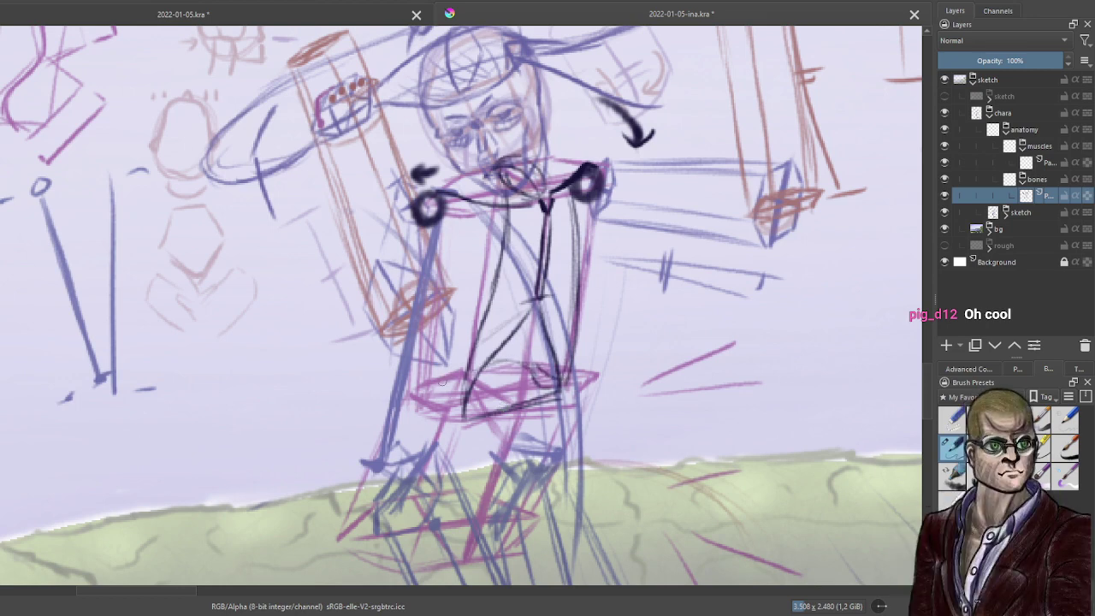
pyautogui.moveTo(459, 416); pyautogui.dragTo(421, 390)
pyautogui.moveTo(463, 219)
pyautogui.mouseDown()
pyautogui.moveTo(430, 378)
pyautogui.moveTo(428, 356)
pyautogui.mouseUp()
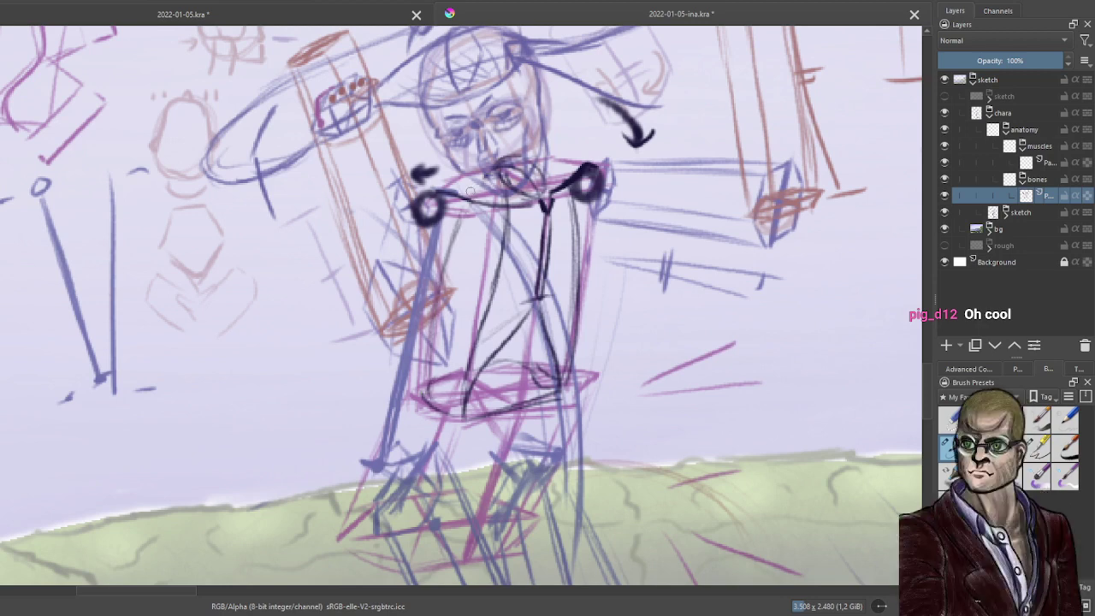
pyautogui.moveTo(456, 236); pyautogui.dragTo(429, 375)
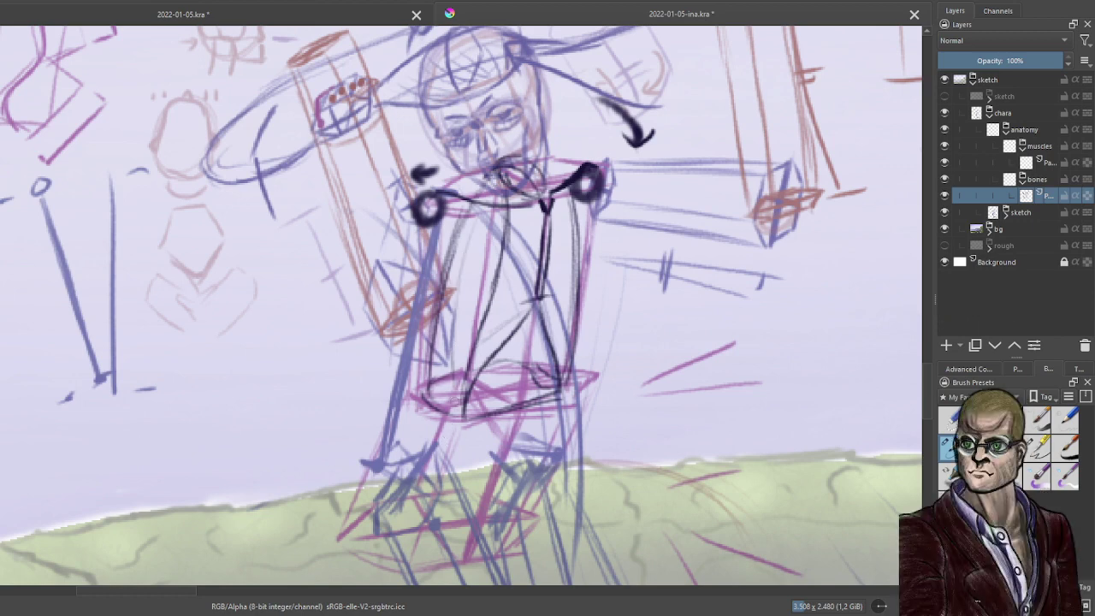
# Draw the curved lower spine from beneath the rib arch through the waist down to the middle of the pelvis area.
pyautogui.moveTo(458, 440); pyautogui.dragTo(451, 331)
pyautogui.scroll(1, 511, 393)
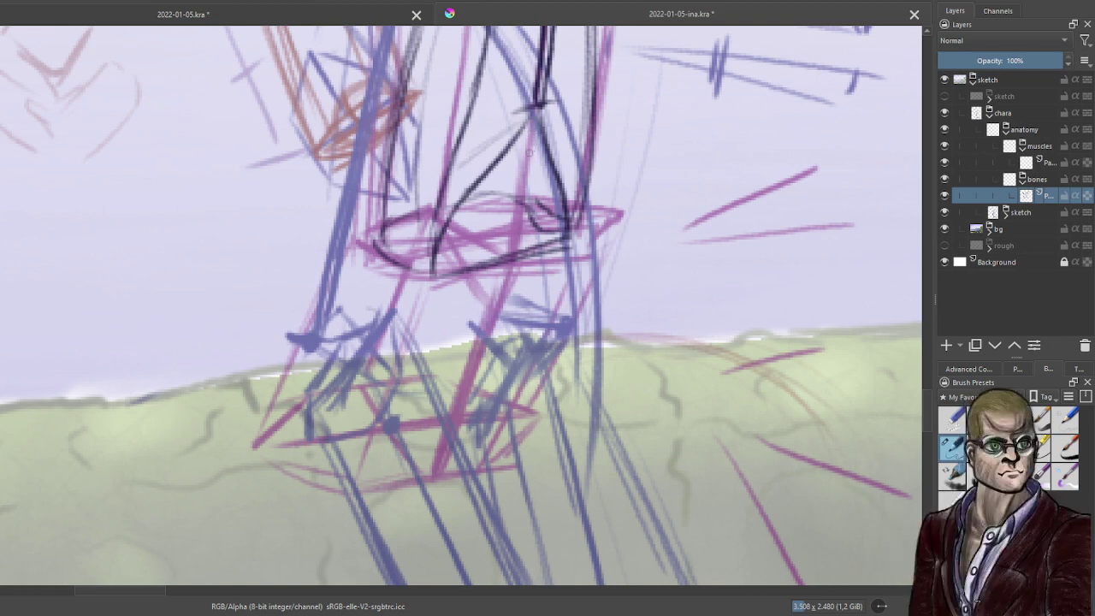
pyautogui.moveTo(530, 150); pyautogui.dragTo(477, 299)
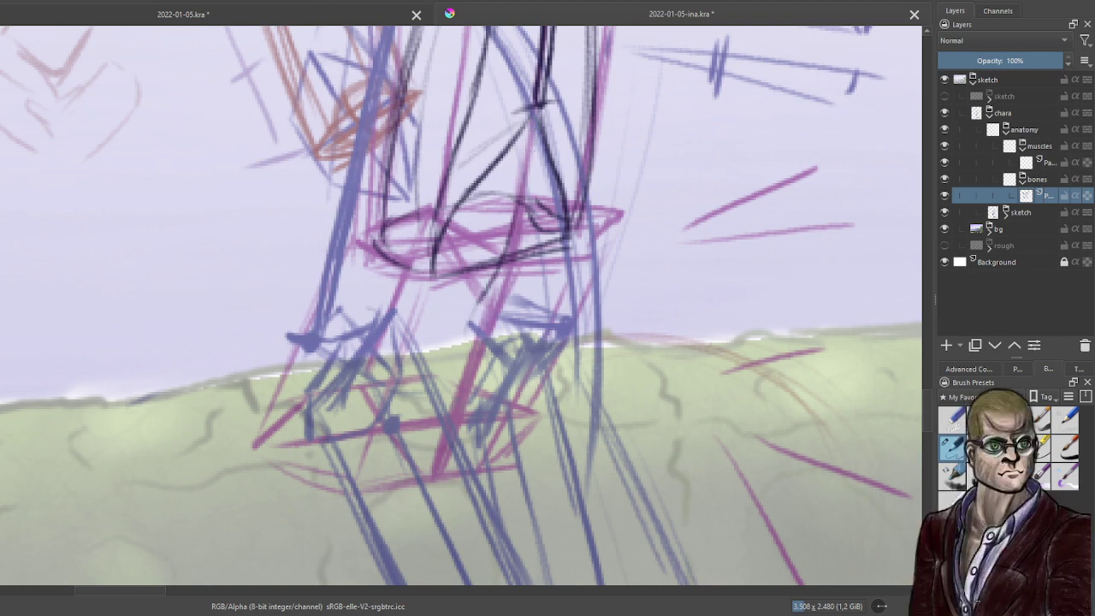
pyautogui.moveTo(456, 385); pyautogui.dragTo(488, 284)
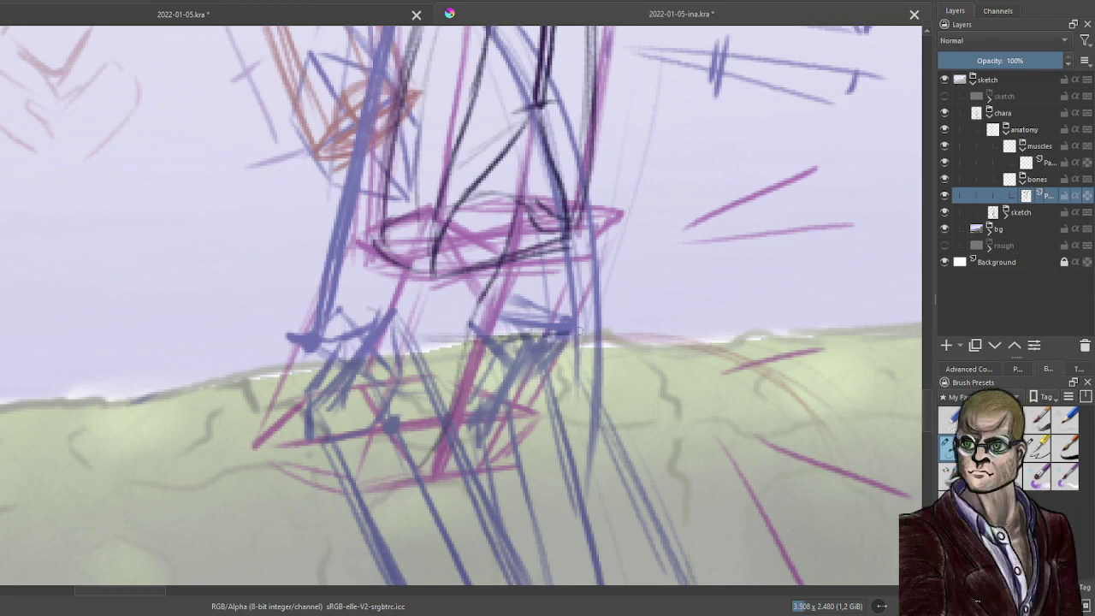
# Draw the line across the top of the hips and mark both hip corners with short downward strokes.
pyautogui.moveTo(420, 345); pyautogui.dragTo(578, 332)
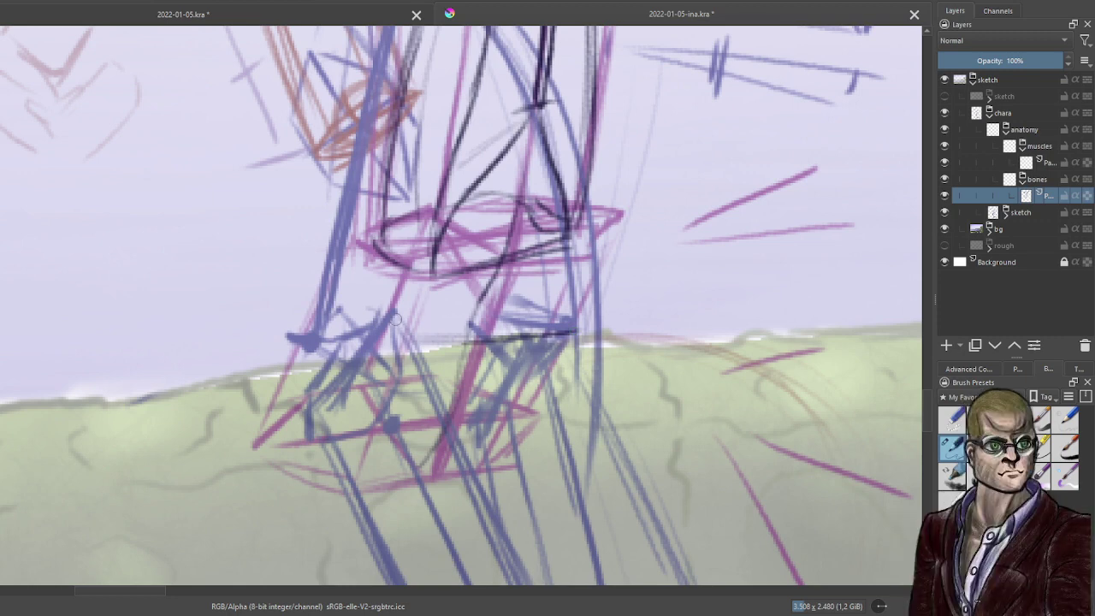
pyautogui.moveTo(394, 327); pyautogui.dragTo(406, 356)
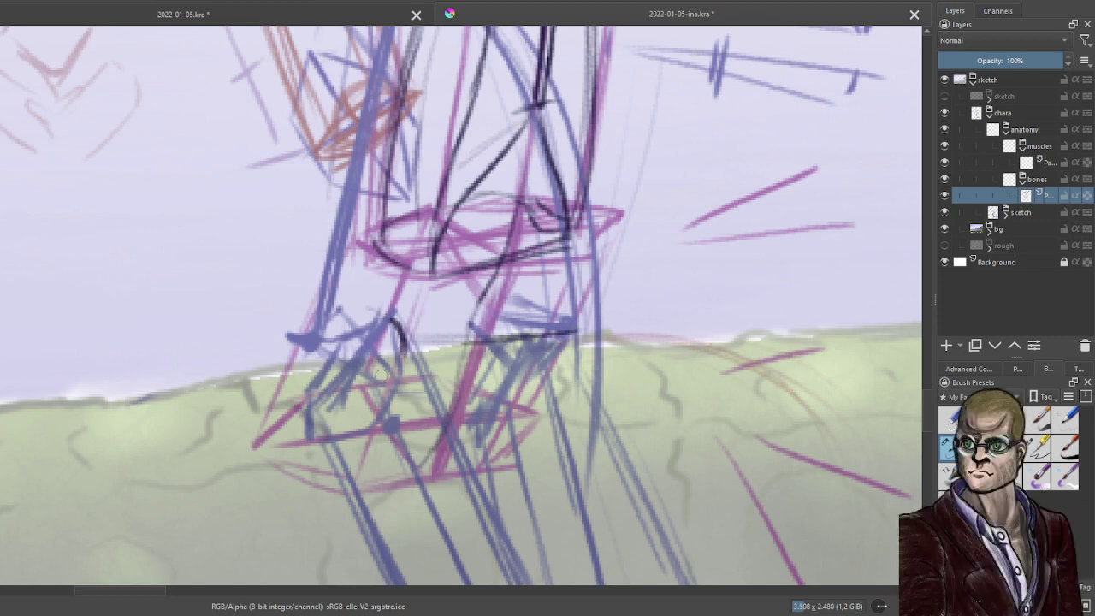
pyautogui.moveTo(570, 315); pyautogui.dragTo(561, 358)
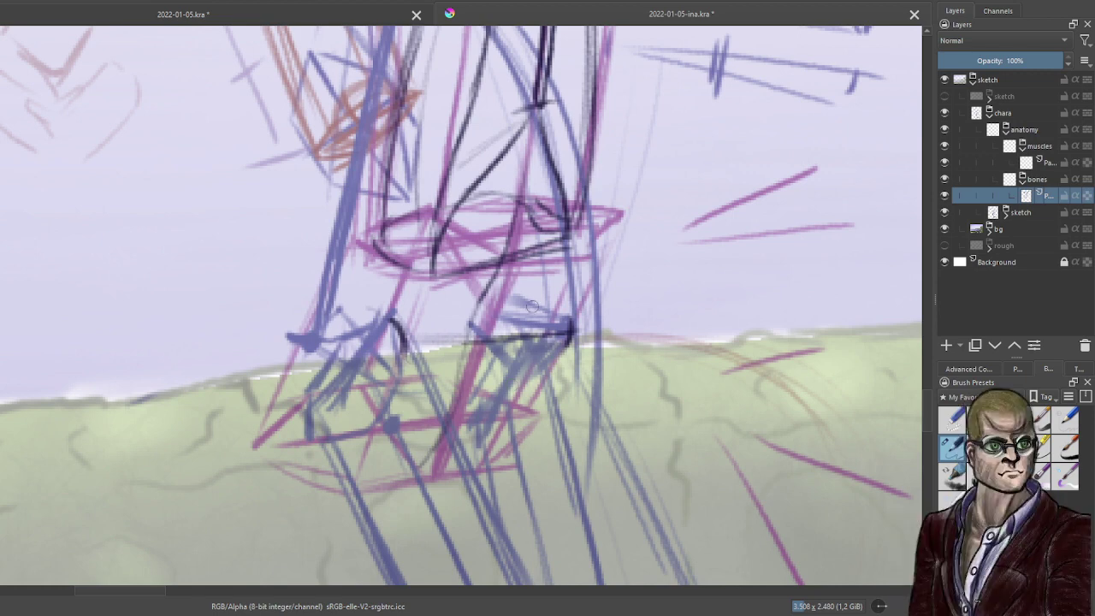
# Mark the pelvis's lower left point with a dot and draw its left edge and the inner curve rising from it.
pyautogui.moveTo(500, 324)
pyautogui.mouseDown()
pyautogui.moveTo(553, 308)
pyautogui.moveTo(509, 340)
pyautogui.mouseUp()
pyautogui.scroll(-2, 493, 339)
pyautogui.scroll(4, 479, 364)
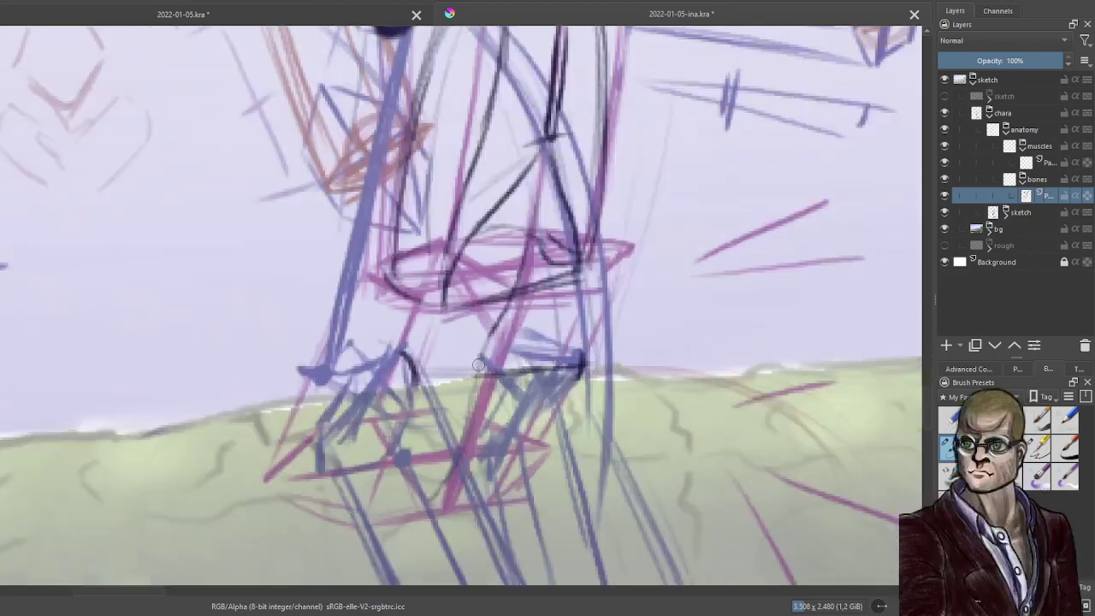
pyautogui.scroll(3, 505, 370)
pyautogui.scroll(-1, 508, 372)
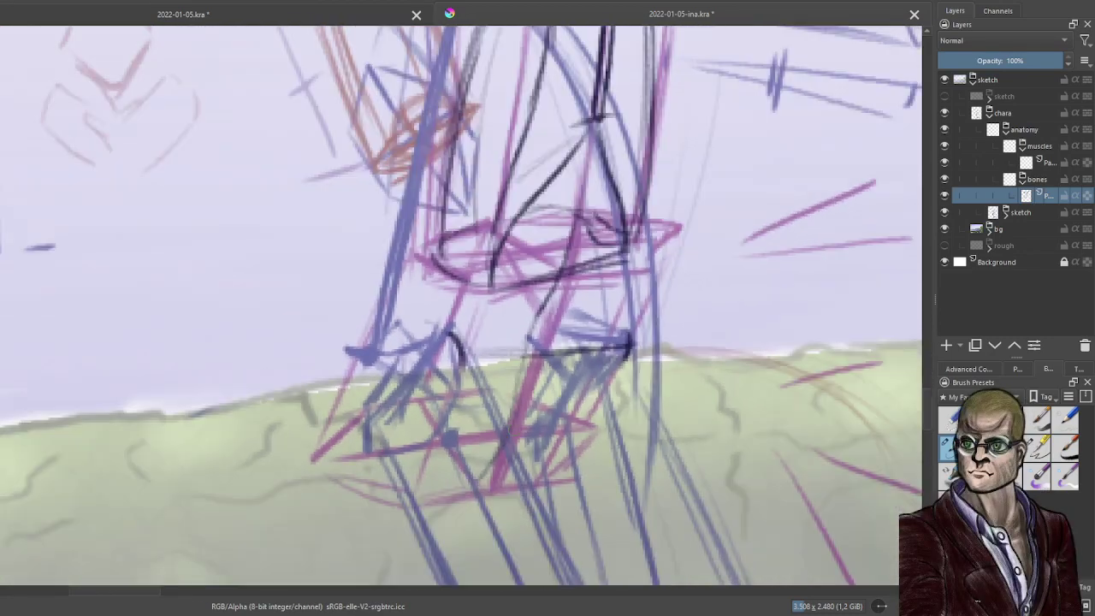
pyautogui.moveTo(505, 430); pyautogui.dragTo(524, 359)
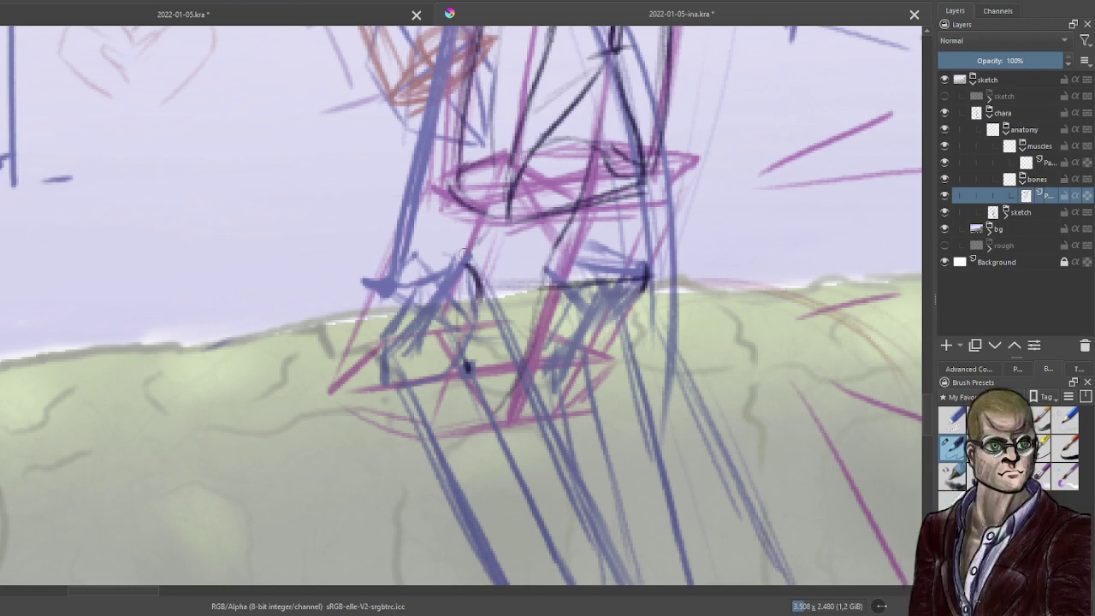
pyautogui.moveTo(467, 365)
pyautogui.mouseDown()
pyautogui.moveTo(463, 296)
pyautogui.moveTo(485, 234)
pyautogui.mouseUp()
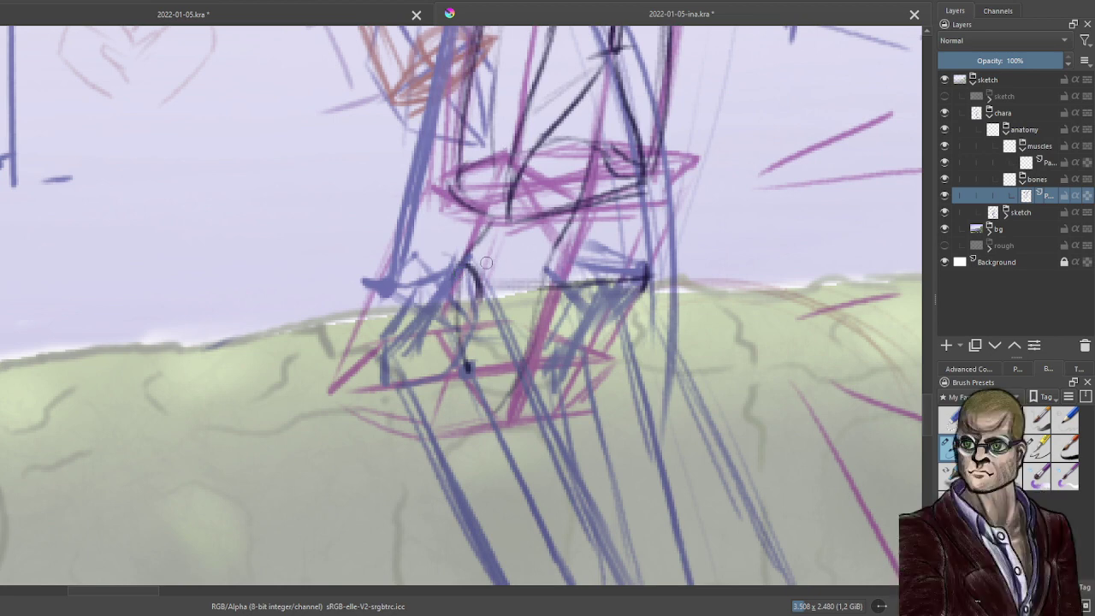
pyautogui.moveTo(471, 253)
pyautogui.mouseDown()
pyautogui.moveTo(522, 250)
pyautogui.moveTo(510, 254)
pyautogui.moveTo(544, 251)
pyautogui.moveTo(553, 266)
pyautogui.moveTo(509, 277)
pyautogui.moveTo(547, 263)
pyautogui.moveTo(469, 364)
pyautogui.mouseUp()
pyautogui.moveTo(468, 364); pyautogui.dragTo(514, 309)
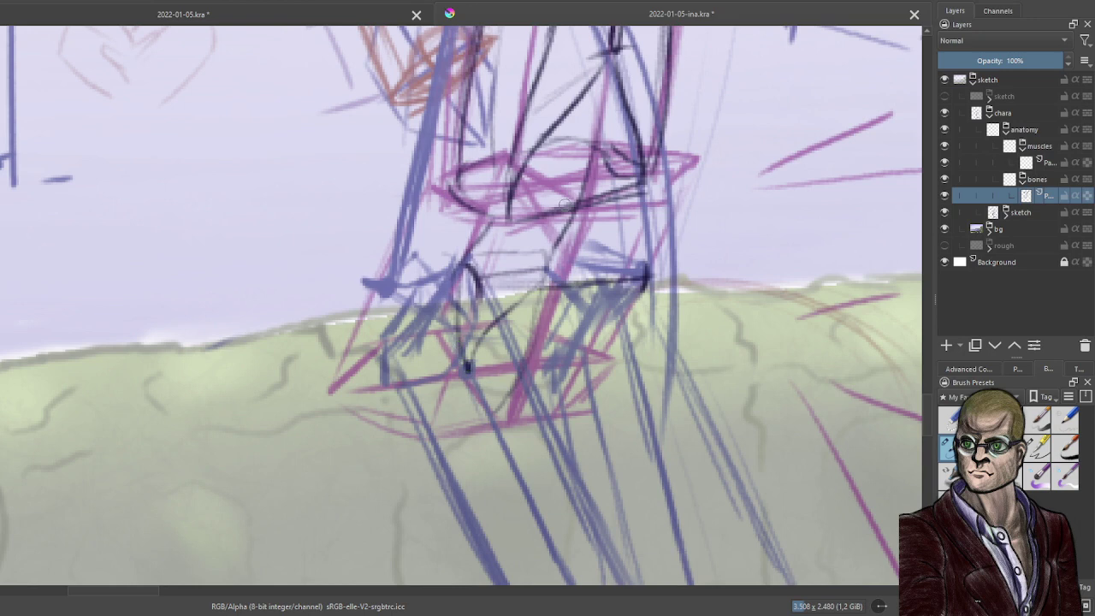
# Outline the pelvis with a curved top rim, a slanted right side and a lower edge joining back to the left side.
pyautogui.moveTo(471, 256); pyautogui.dragTo(537, 251)
pyautogui.moveTo(520, 254)
pyautogui.mouseDown()
pyautogui.moveTo(617, 252)
pyautogui.moveTo(593, 232)
pyautogui.moveTo(583, 239)
pyautogui.moveTo(647, 272)
pyautogui.moveTo(606, 340)
pyautogui.mouseUp()
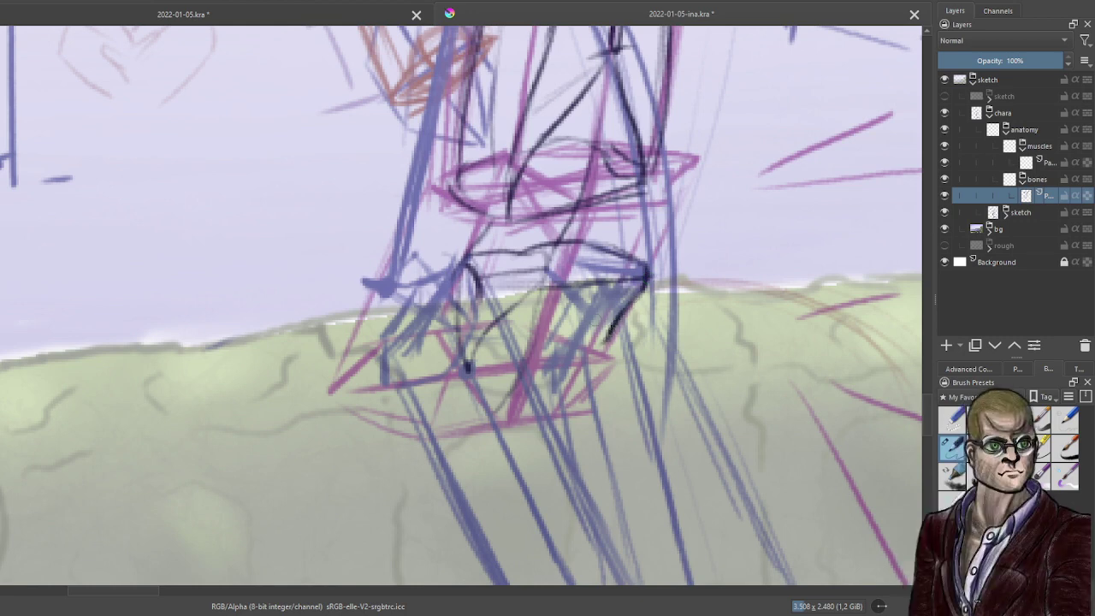
pyautogui.moveTo(478, 296)
pyautogui.mouseDown()
pyautogui.moveTo(468, 347)
pyautogui.moveTo(469, 337)
pyautogui.moveTo(510, 361)
pyautogui.moveTo(602, 344)
pyautogui.mouseUp()
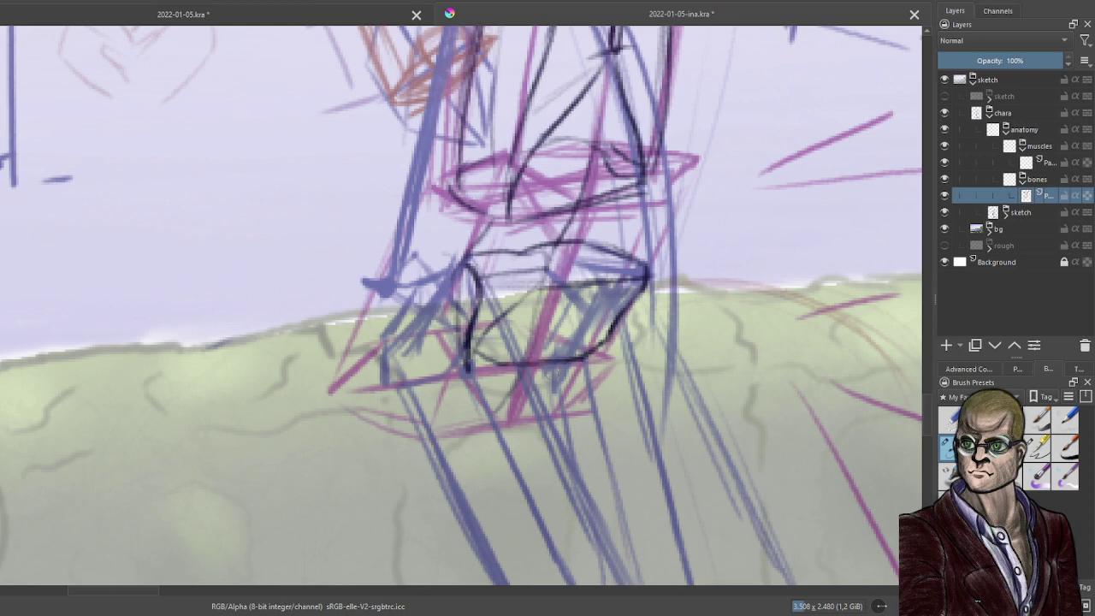
# Draw the short pubic strokes below the pelvis's lower edge and a slanted line down beside them.
pyautogui.moveTo(535, 389); pyautogui.dragTo(572, 383)
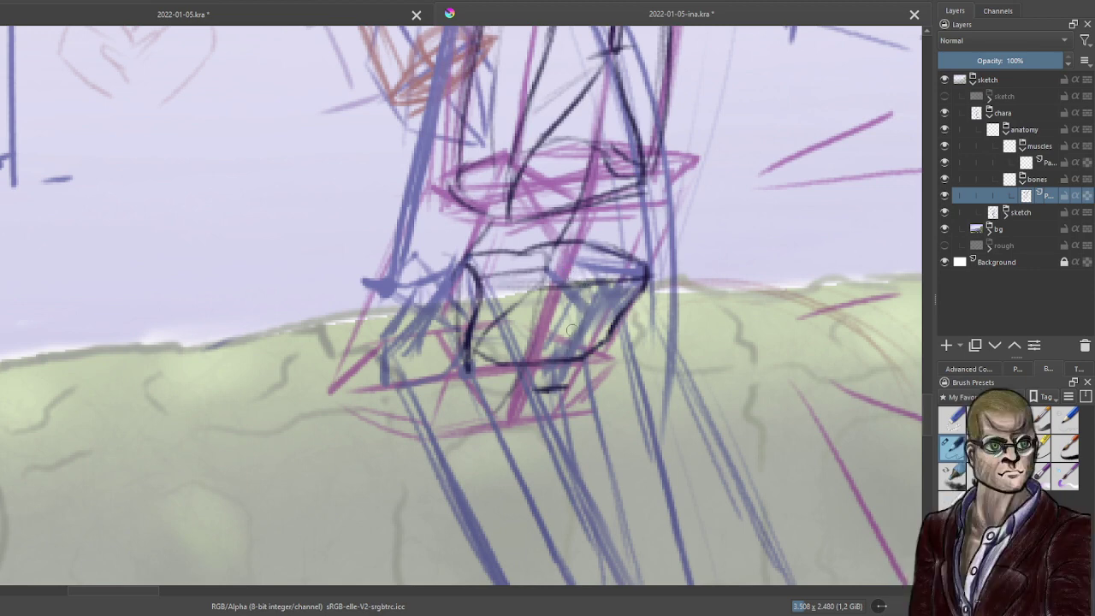
pyautogui.moveTo(569, 342); pyautogui.dragTo(554, 385)
pyautogui.moveTo(539, 388); pyautogui.dragTo(552, 344)
pyautogui.moveTo(532, 393); pyautogui.dragTo(511, 417)
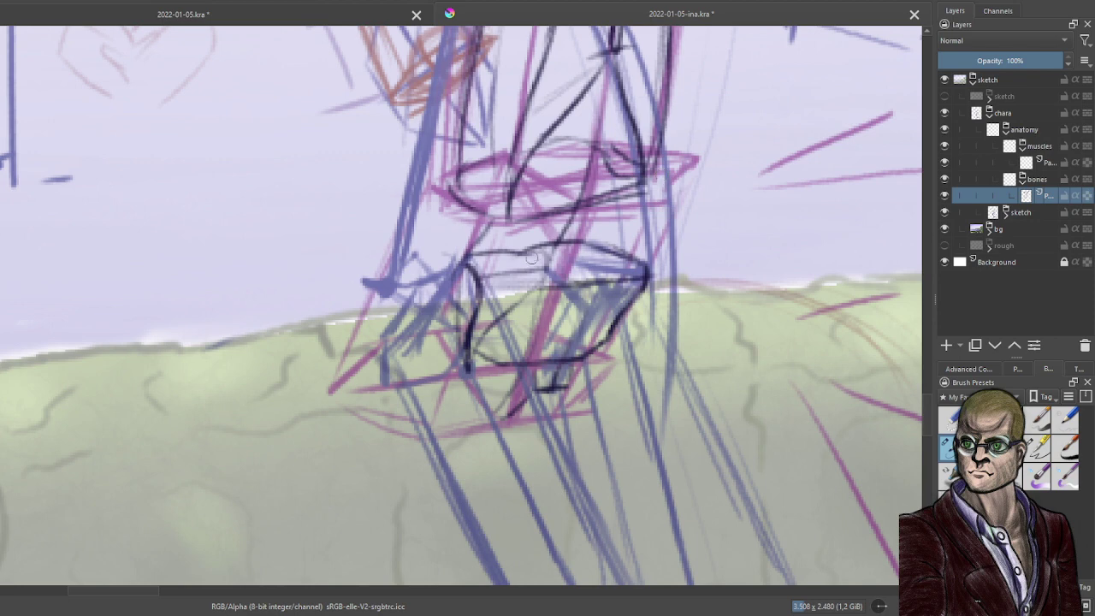
# Draw the diagonal inner rim and the stepped tailbone line inside the pelvis, and add a small circle at the lower left sit bone.
pyautogui.moveTo(524, 254)
pyautogui.mouseDown()
pyautogui.moveTo(544, 274)
pyautogui.moveTo(589, 239)
pyautogui.moveTo(561, 245)
pyautogui.moveTo(481, 346)
pyautogui.mouseUp()
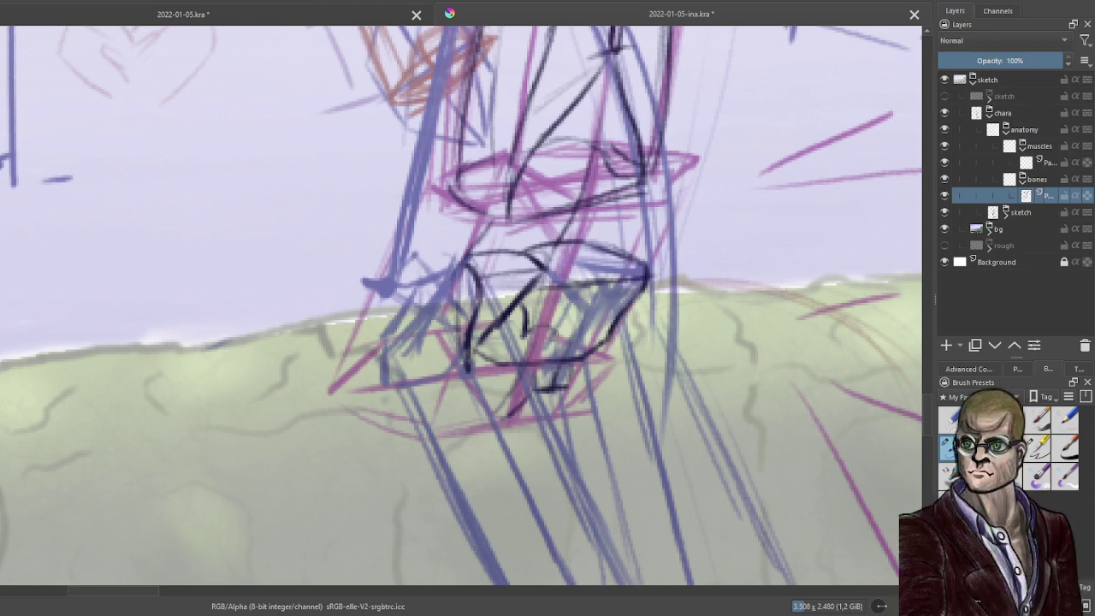
pyautogui.moveTo(527, 333)
pyautogui.mouseDown()
pyautogui.moveTo(552, 395)
pyautogui.moveTo(595, 371)
pyautogui.moveTo(552, 404)
pyautogui.mouseUp()
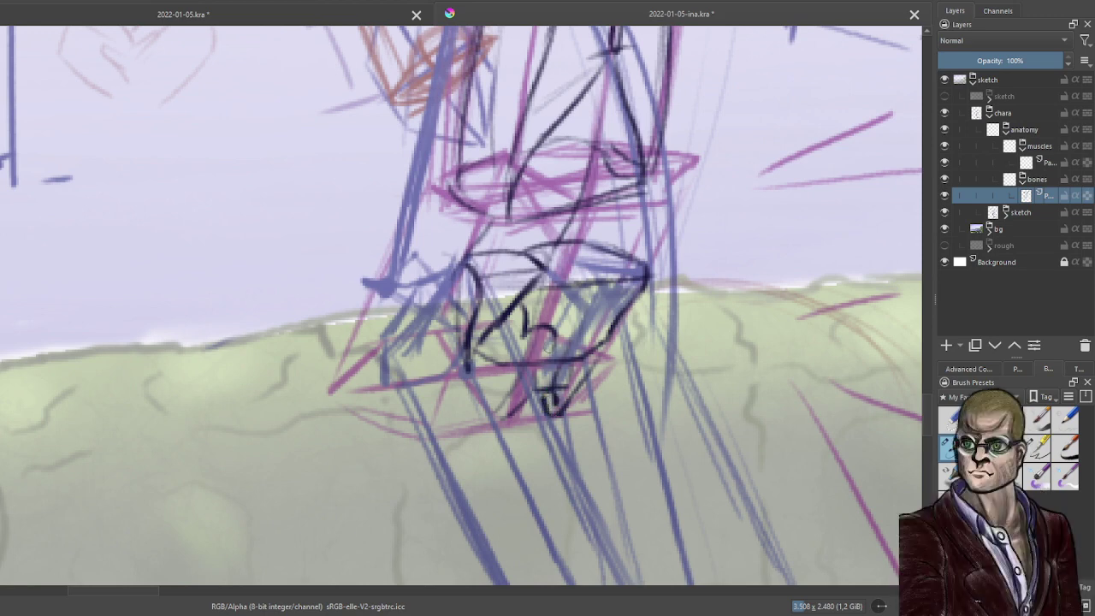
pyautogui.moveTo(546, 337); pyautogui.dragTo(556, 356)
pyautogui.moveTo(505, 389)
pyautogui.mouseDown()
pyautogui.moveTo(493, 404)
pyautogui.moveTo(514, 402)
pyautogui.mouseUp()
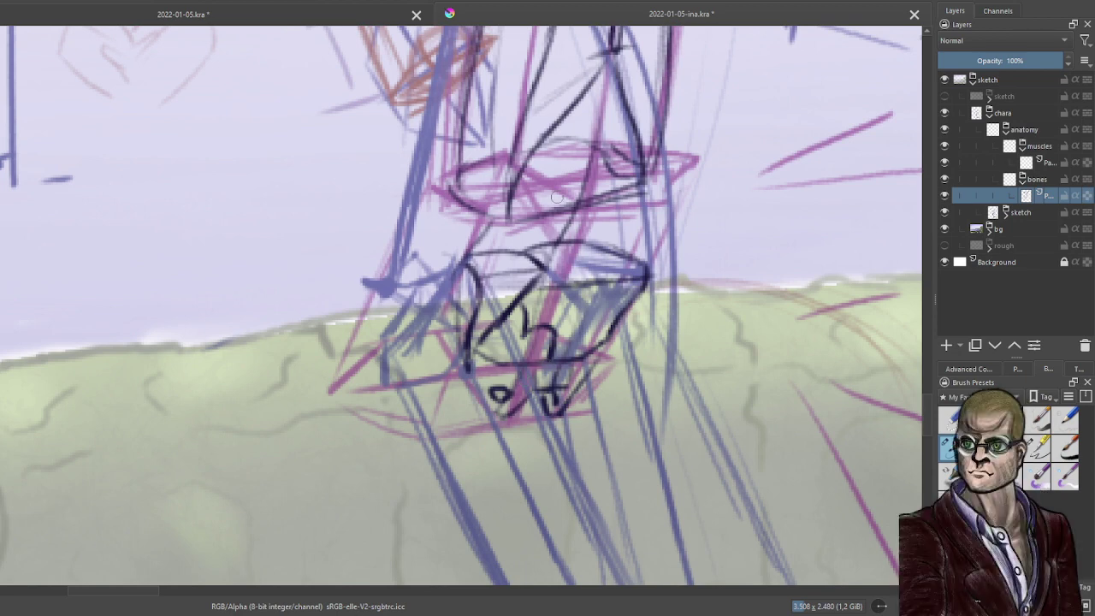
# Draw the left hip blade's looped top corner and outer edge down to the sit-bone circle, undoing and redrawing the edge strokes.
pyautogui.moveTo(477, 276)
pyautogui.mouseDown()
pyautogui.moveTo(450, 246)
pyautogui.moveTo(438, 267)
pyautogui.moveTo(448, 364)
pyautogui.mouseUp()
pyautogui.hotkey('ctrl', 'z')
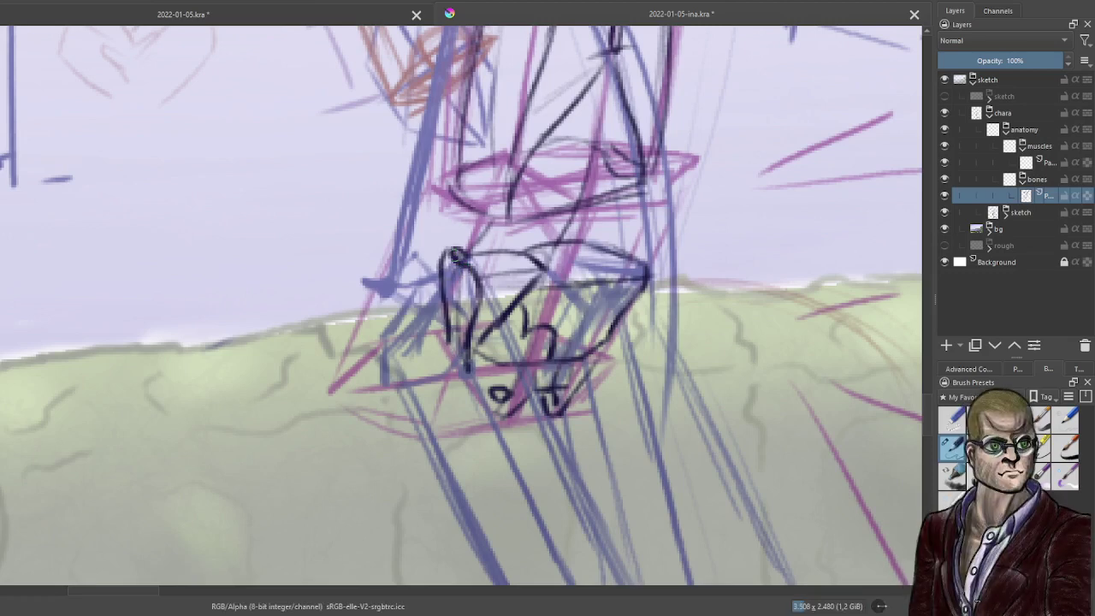
pyautogui.hotkey('ctrl', 'z')
pyautogui.hotkey('ctrl', 'z')
pyautogui.moveTo(459, 271)
pyautogui.mouseDown()
pyautogui.moveTo(458, 327)
pyautogui.moveTo(450, 321)
pyautogui.moveTo(441, 354)
pyautogui.mouseUp()
pyautogui.hotkey('ctrl', 'z')
pyautogui.moveTo(444, 265); pyautogui.dragTo(450, 351)
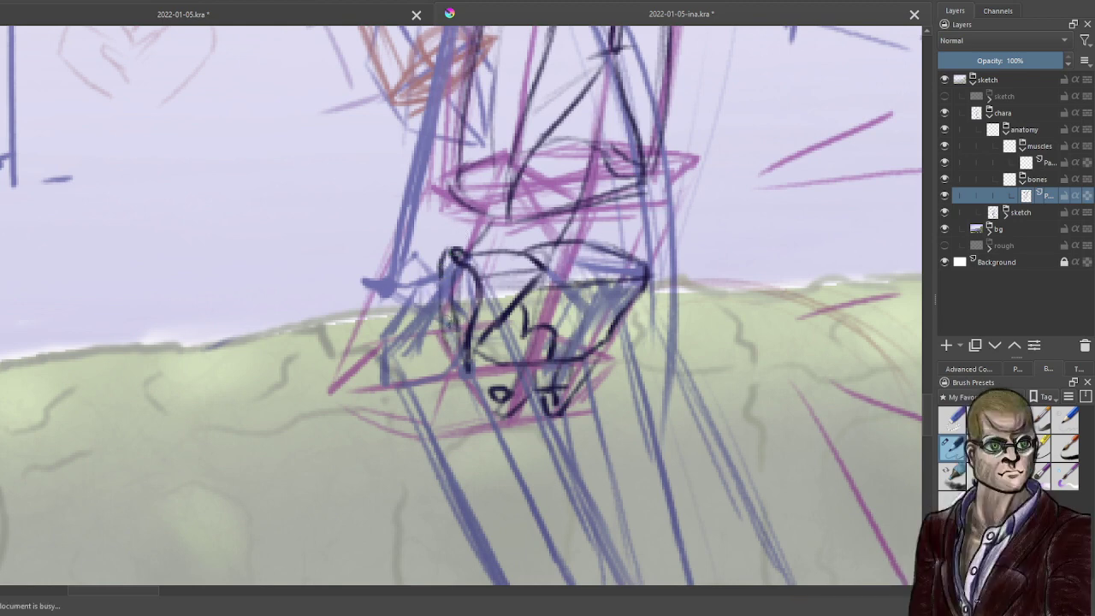
pyautogui.moveTo(442, 286); pyautogui.dragTo(472, 385)
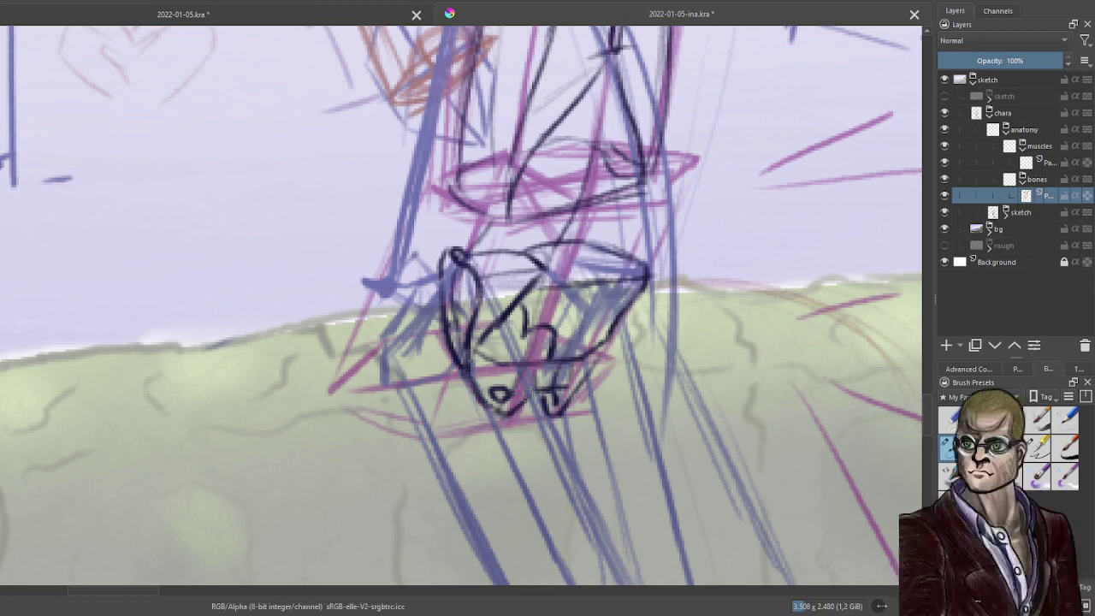
# Darken the pubic strokes at the pelvis's lower centre and add a small hip socket on each side.
pyautogui.moveTo(529, 368)
pyautogui.mouseDown()
pyautogui.moveTo(531, 390)
pyautogui.moveTo(567, 388)
pyautogui.mouseUp()
pyautogui.scroll(-5, 548, 387)
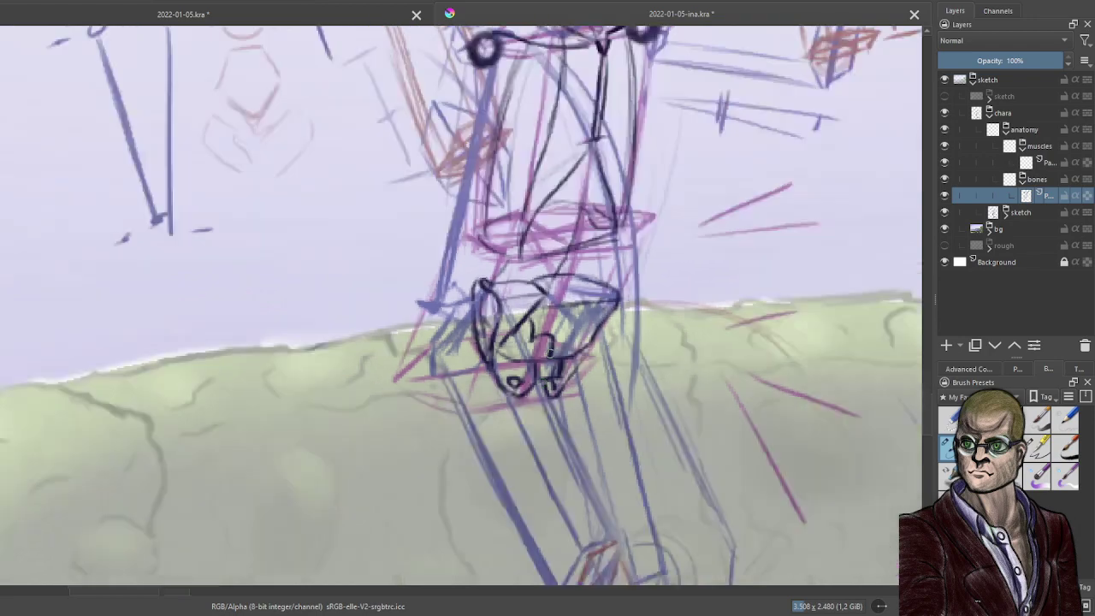
pyautogui.scroll(3, 608, 309)
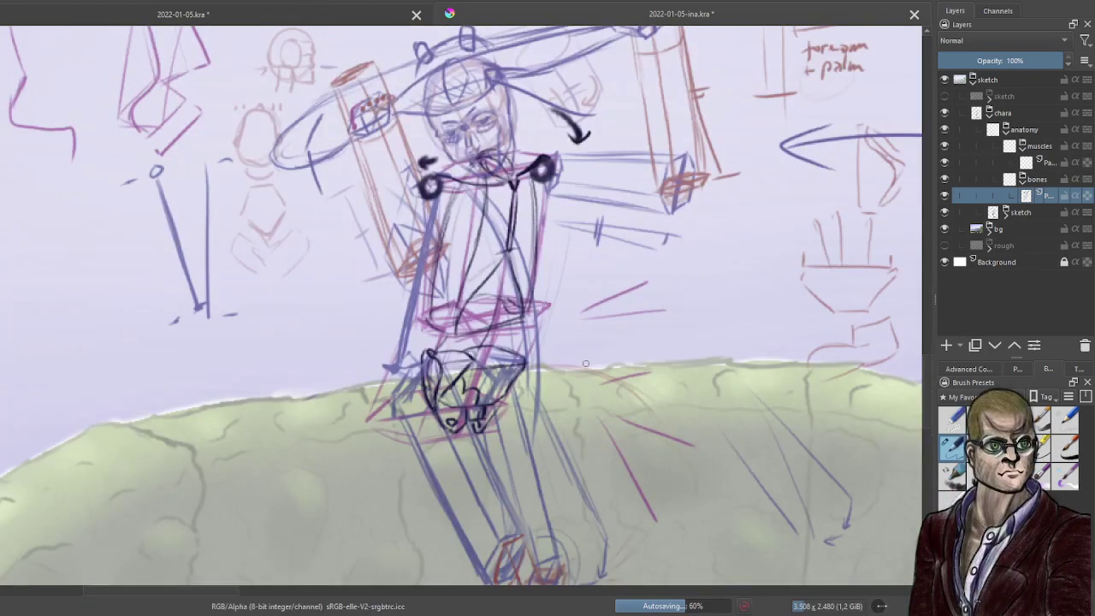
pyautogui.scroll(2, 607, 309)
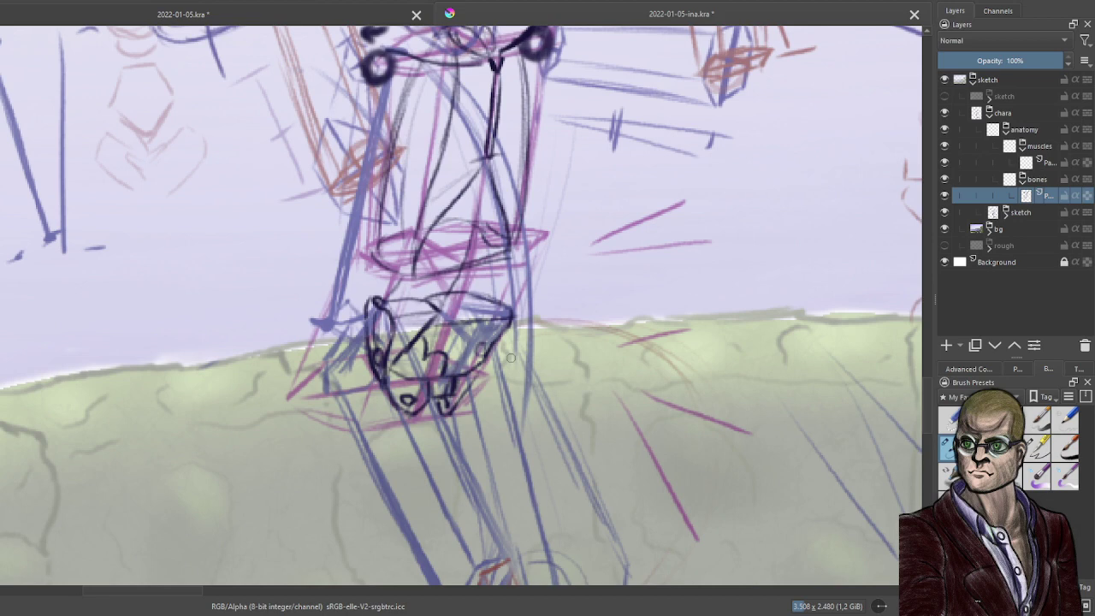
# Sketch a small separate thigh bone to the left of the figure, with a ball head, a straight shaft and a knee end.
pyautogui.moveTo(383, 442); pyautogui.dragTo(407, 371)
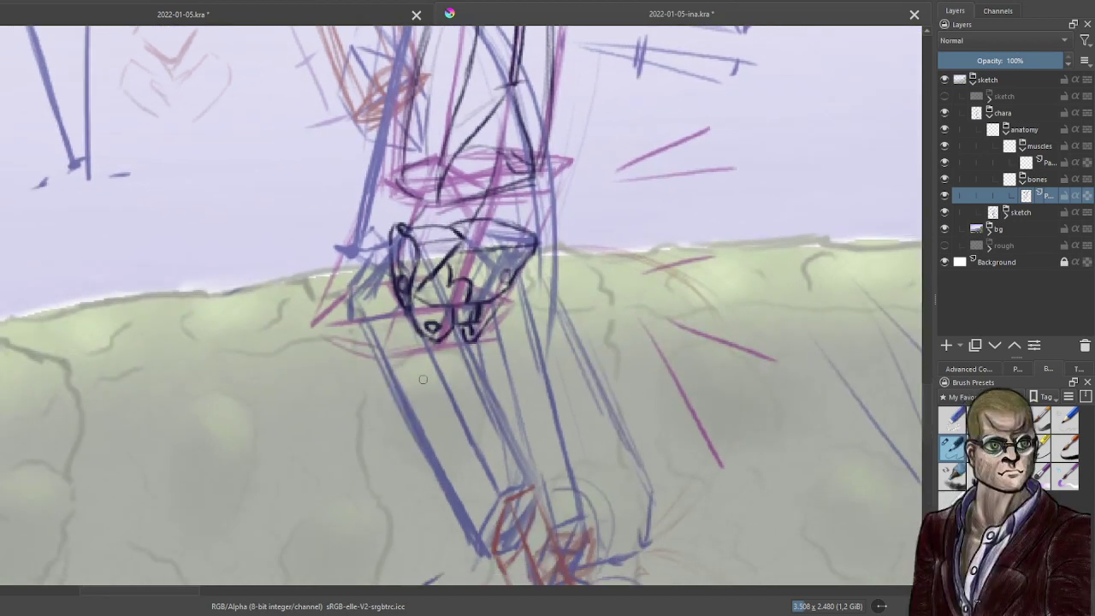
pyautogui.scroll(1, 423, 379)
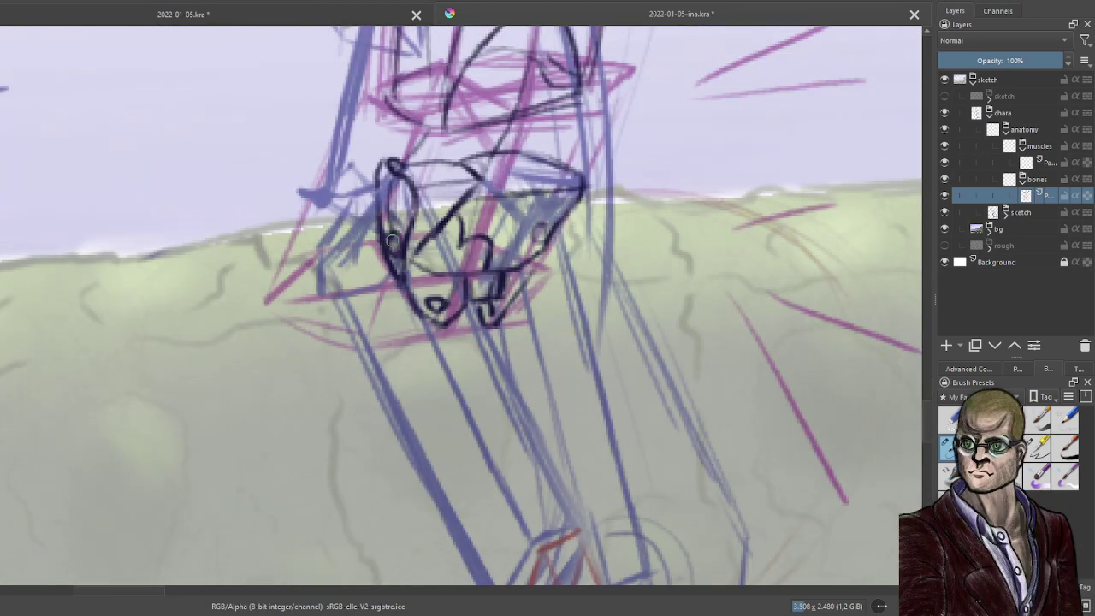
pyautogui.moveTo(205, 131)
pyautogui.mouseDown()
pyautogui.moveTo(173, 151)
pyautogui.moveTo(196, 157)
pyautogui.moveTo(171, 163)
pyautogui.moveTo(186, 168)
pyautogui.moveTo(229, 287)
pyautogui.mouseUp()
pyautogui.moveTo(193, 154)
pyautogui.mouseDown()
pyautogui.moveTo(245, 300)
pyautogui.moveTo(240, 280)
pyautogui.mouseUp()
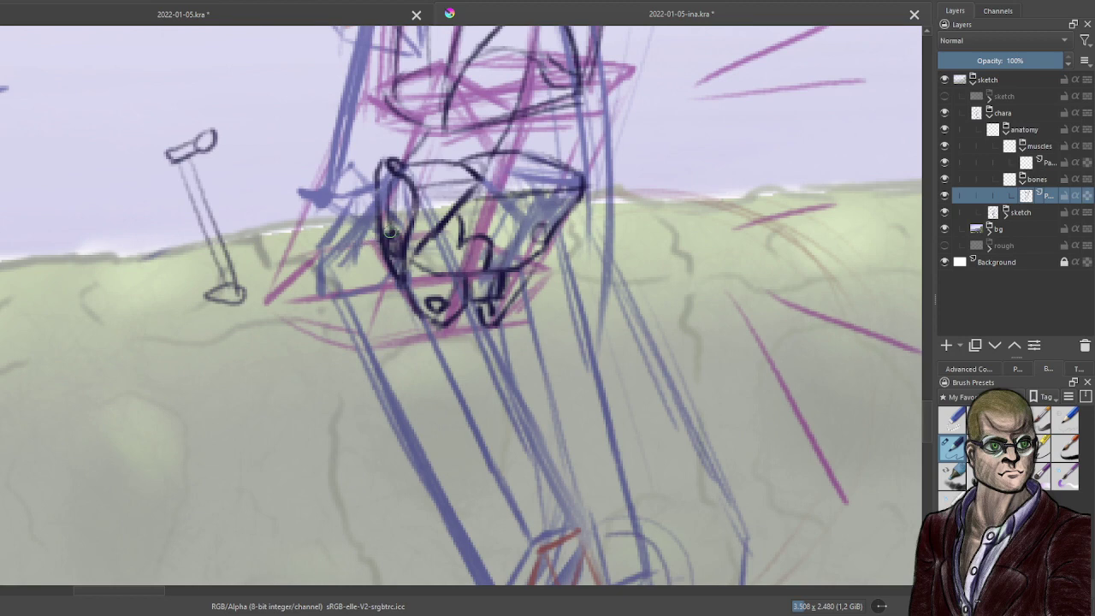
# Draw the thigh bones' heads and short necks projecting outward from the hip sockets on both sides of the pelvis.
pyautogui.moveTo(380, 236)
pyautogui.mouseDown()
pyautogui.moveTo(339, 261)
pyautogui.moveTo(352, 255)
pyautogui.moveTo(358, 268)
pyautogui.moveTo(353, 255)
pyautogui.moveTo(395, 251)
pyautogui.mouseUp()
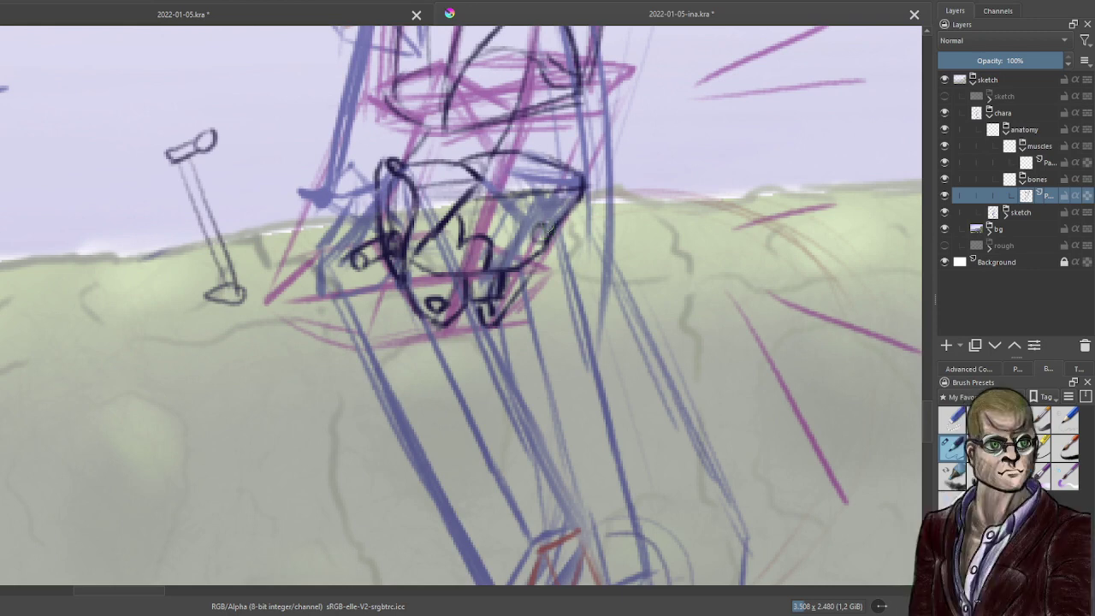
pyautogui.moveTo(556, 242); pyautogui.dragTo(558, 256)
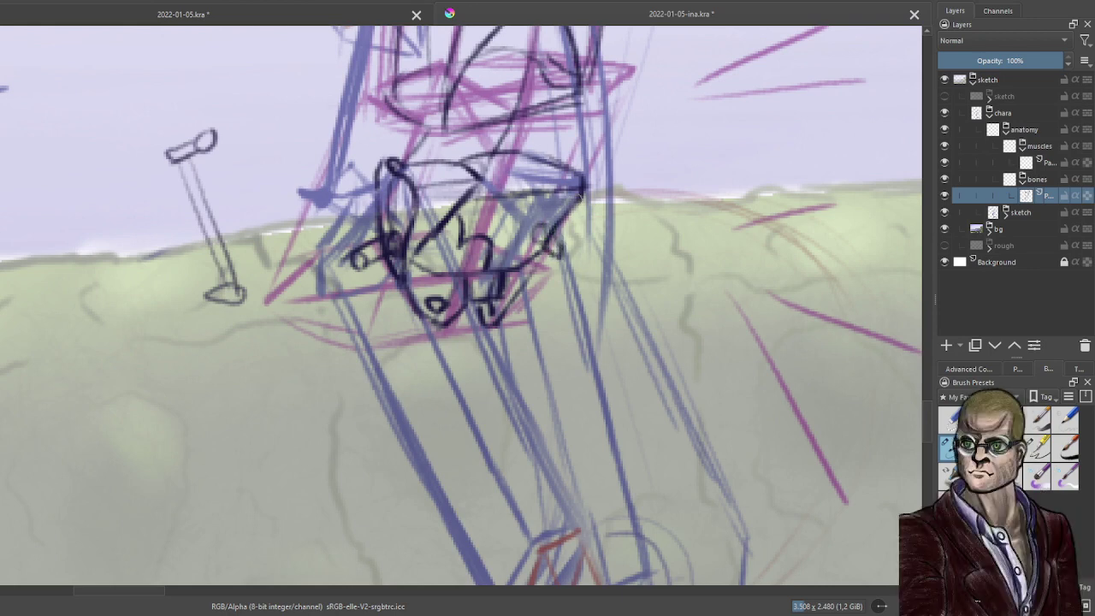
pyautogui.scroll(-2, 578, 199)
pyautogui.scroll(2, 634, 299)
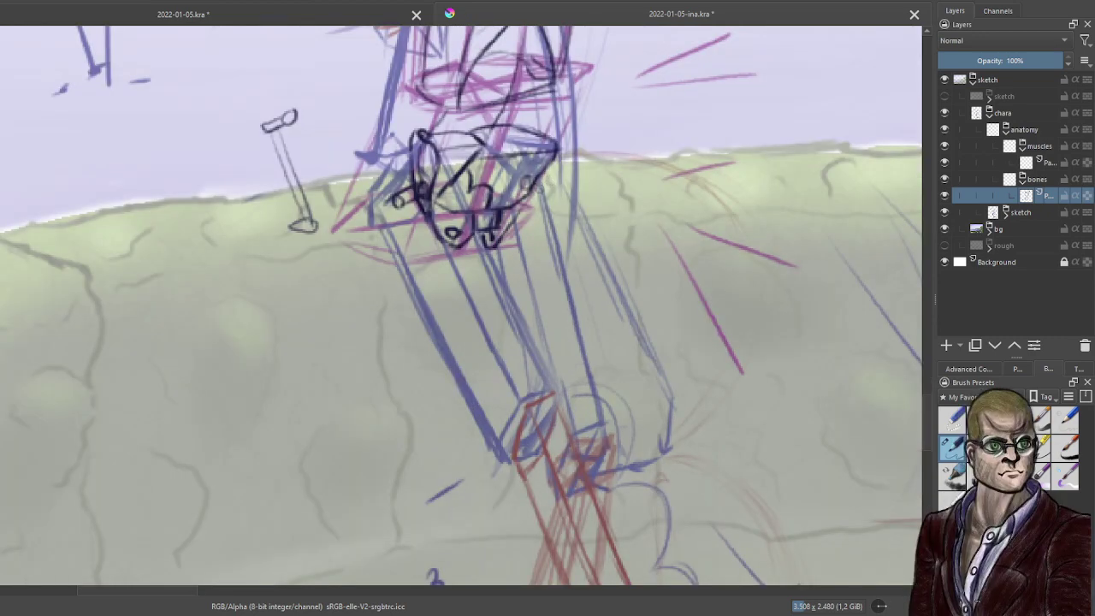
pyautogui.moveTo(528, 182); pyautogui.dragTo(534, 200)
pyautogui.moveTo(611, 285); pyautogui.dragTo(521, 226)
pyautogui.scroll(-2, 554, 272)
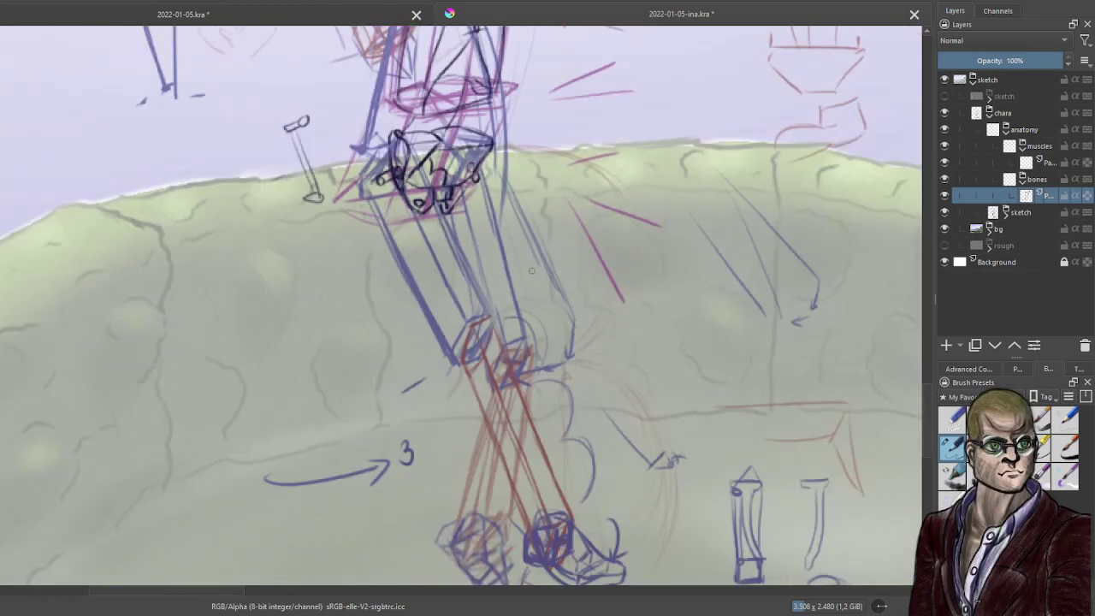
# Draw the left thigh bone's knee end over the sketched knee as an angular block with rounded outer strokes.
pyautogui.scroll(1, 391, 286)
pyautogui.moveTo(601, 354); pyautogui.dragTo(590, 304)
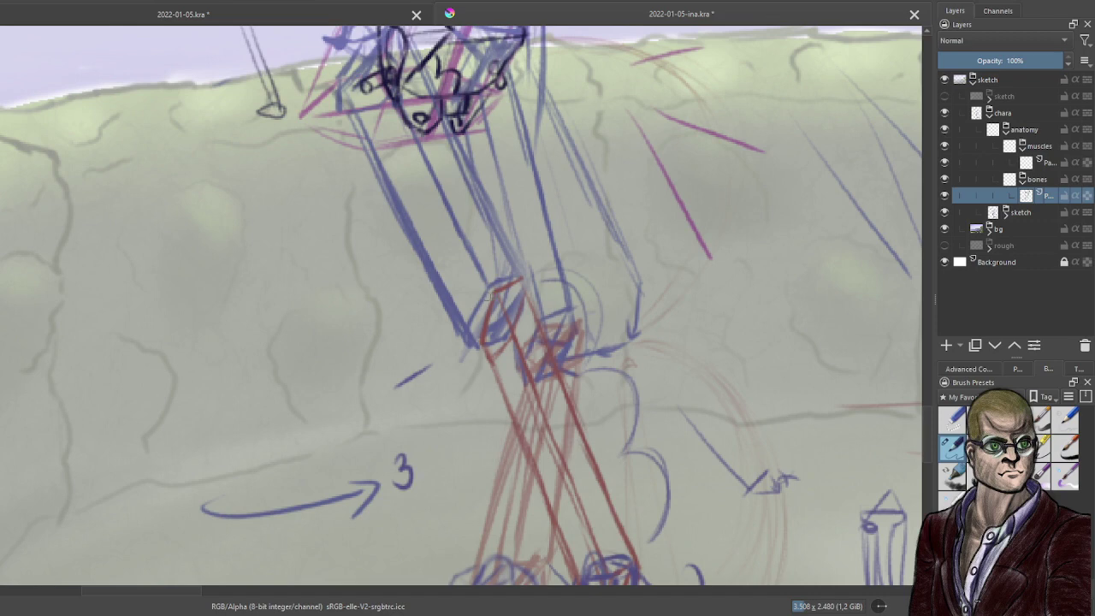
pyautogui.moveTo(497, 294)
pyautogui.mouseDown()
pyautogui.moveTo(519, 297)
pyautogui.moveTo(475, 327)
pyautogui.moveTo(520, 299)
pyautogui.mouseUp()
pyautogui.moveTo(518, 309)
pyautogui.mouseDown()
pyautogui.moveTo(507, 330)
pyautogui.moveTo(473, 324)
pyautogui.mouseUp()
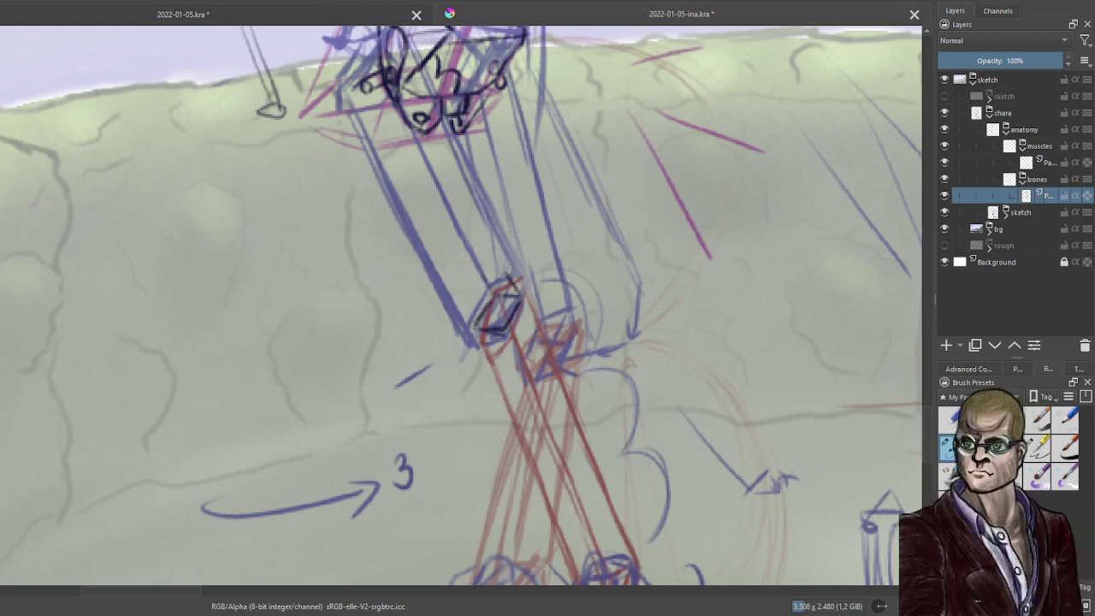
pyautogui.moveTo(474, 305)
pyautogui.mouseDown()
pyautogui.moveTo(467, 320)
pyautogui.moveTo(485, 284)
pyautogui.moveTo(491, 328)
pyautogui.moveTo(504, 283)
pyautogui.moveTo(514, 284)
pyautogui.mouseUp()
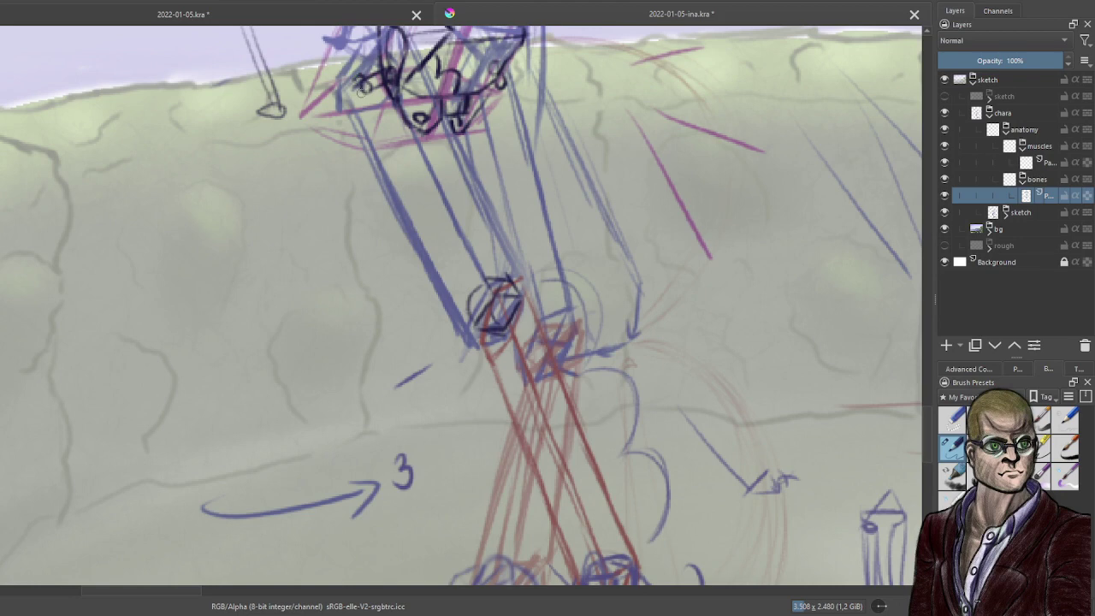
# Touch up the thigh bone's neck at the left hip and draw the shaft's inner edge down to the knee, redrawing the line.
pyautogui.moveTo(356, 83); pyautogui.dragTo(362, 90)
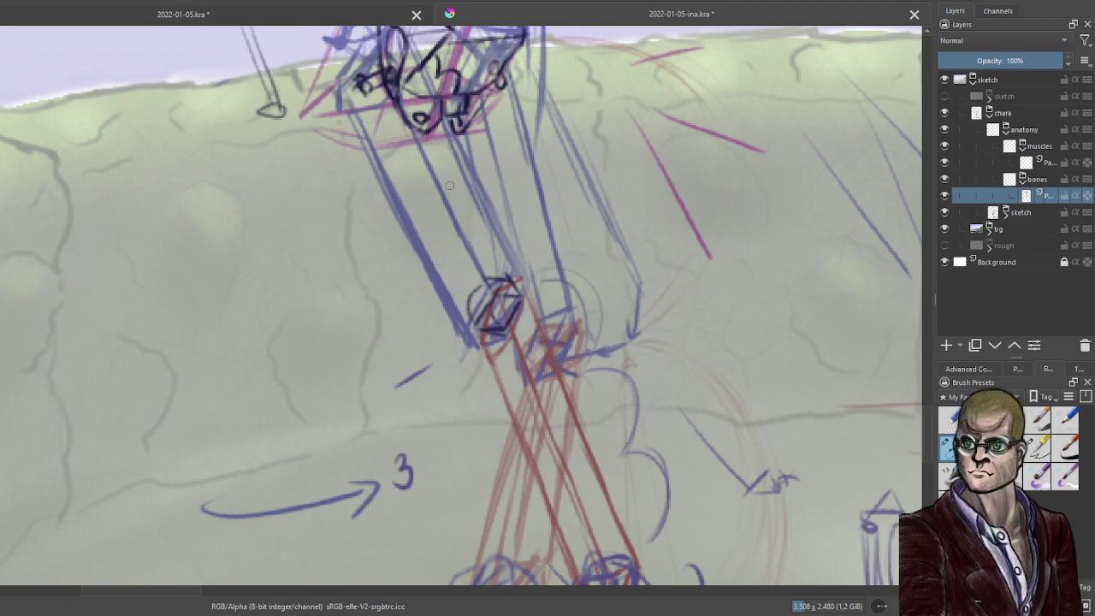
pyautogui.moveTo(409, 137); pyautogui.dragTo(482, 226)
pyautogui.hotkey('ctrl', 'z')
pyautogui.moveTo(409, 137); pyautogui.dragTo(507, 272)
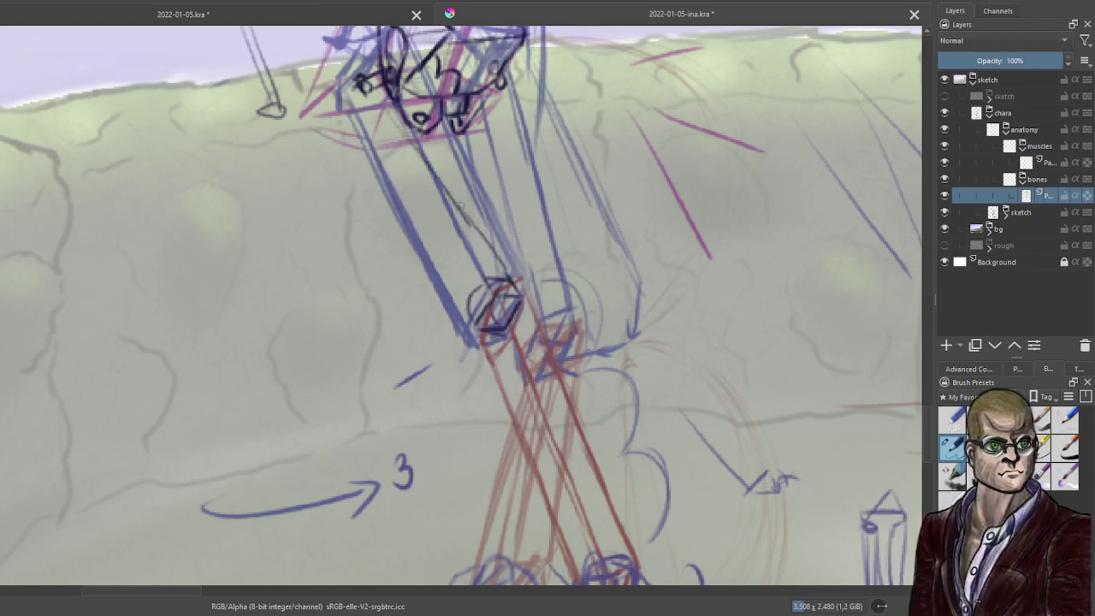
pyautogui.hotkey('ctrl', 'z')
pyautogui.moveTo(462, 212); pyautogui.dragTo(511, 281)
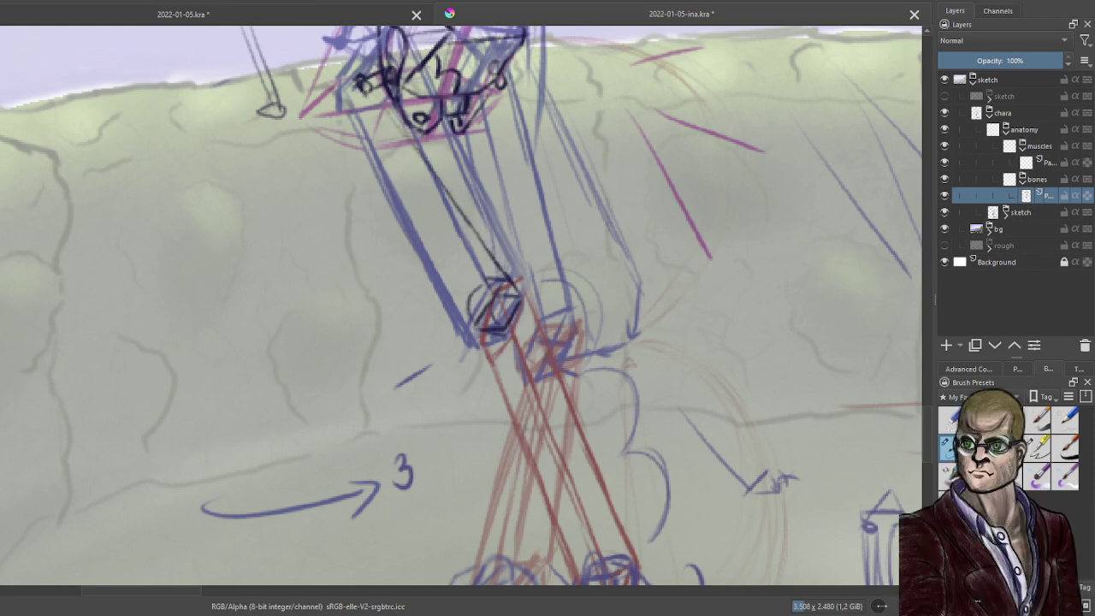
# Draw the left thigh bone's outer edge from the hip to the knee block and darken it with overlapping strokes.
pyautogui.moveTo(375, 110); pyautogui.dragTo(406, 164)
pyautogui.hotkey('ctrl', 'z')
pyautogui.moveTo(378, 111); pyautogui.dragTo(458, 237)
pyautogui.moveTo(433, 196); pyautogui.dragTo(471, 268)
pyautogui.moveTo(450, 225); pyautogui.dragTo(487, 295)
pyautogui.moveTo(457, 248); pyautogui.dragTo(490, 300)
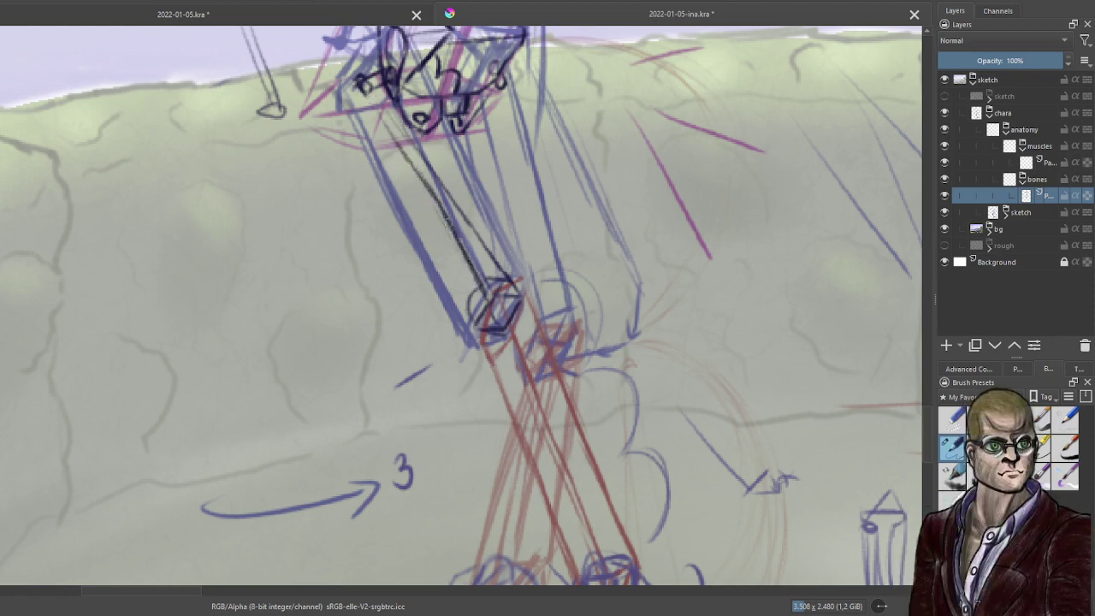
pyautogui.moveTo(438, 209)
pyautogui.mouseDown()
pyautogui.moveTo(376, 105)
pyautogui.moveTo(477, 283)
pyautogui.mouseUp()
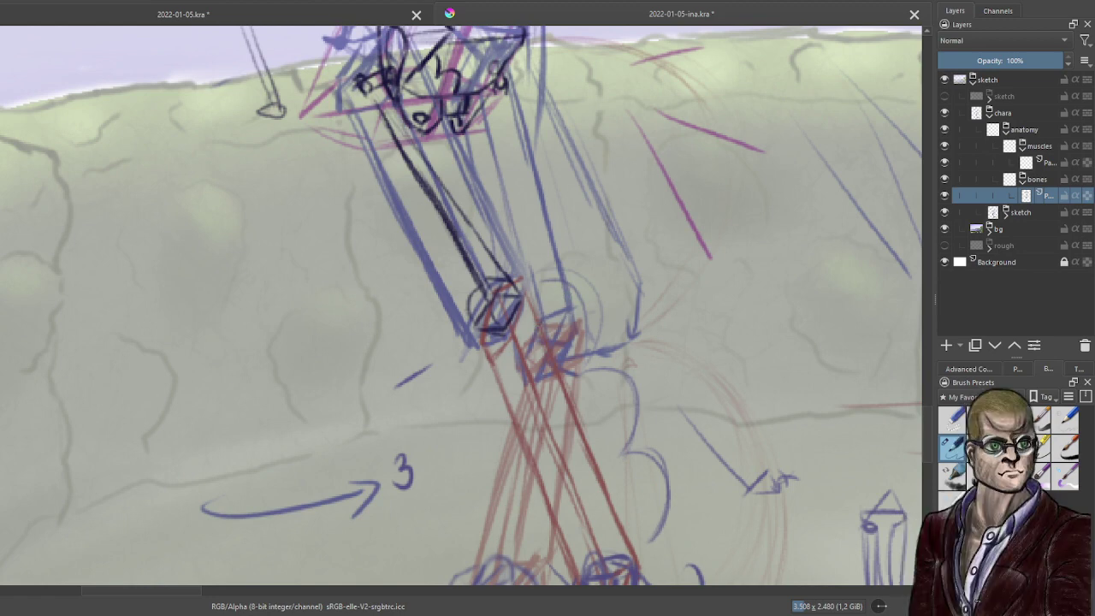
# Draw the right thigh bone's knee end as a dark angular block over the sketched right knee.
pyautogui.moveTo(538, 323)
pyautogui.mouseDown()
pyautogui.moveTo(530, 351)
pyautogui.moveTo(568, 323)
pyautogui.moveTo(561, 365)
pyautogui.mouseUp()
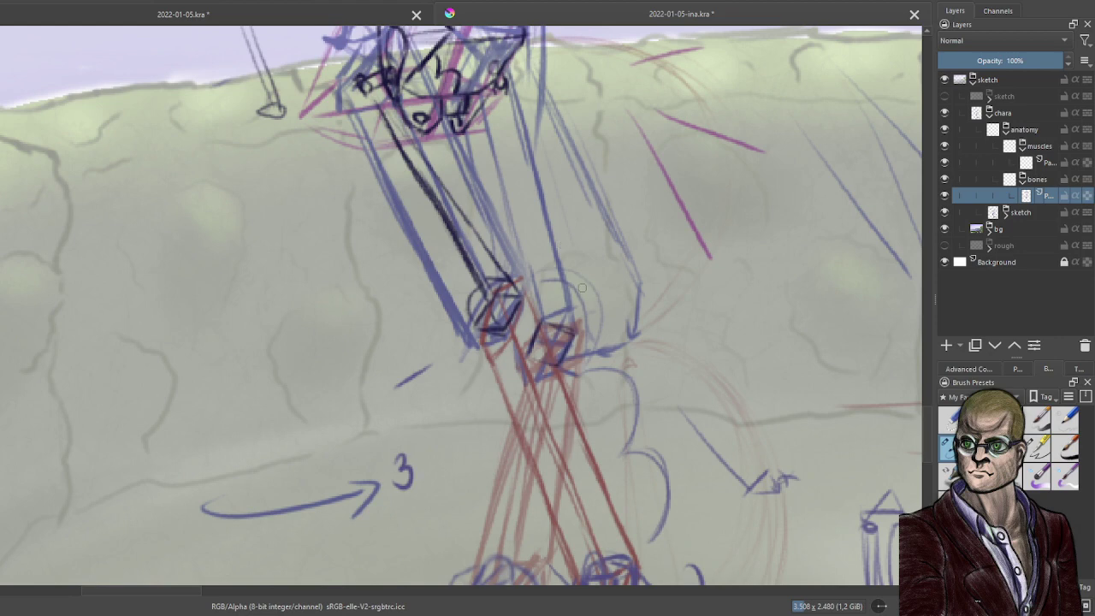
pyautogui.hotkey('ctrl', 'z')
pyautogui.hotkey('ctrl', 'z')
pyautogui.hotkey('ctrl', 'z')
pyautogui.hotkey('ctrl', 'shift', 'z')
pyautogui.hotkey('ctrl', 'shift', 'z')
pyautogui.hotkey('ctrl', 'shift', 'z')
pyautogui.moveTo(527, 336)
pyautogui.mouseDown()
pyautogui.moveTo(519, 352)
pyautogui.moveTo(555, 343)
pyautogui.mouseUp()
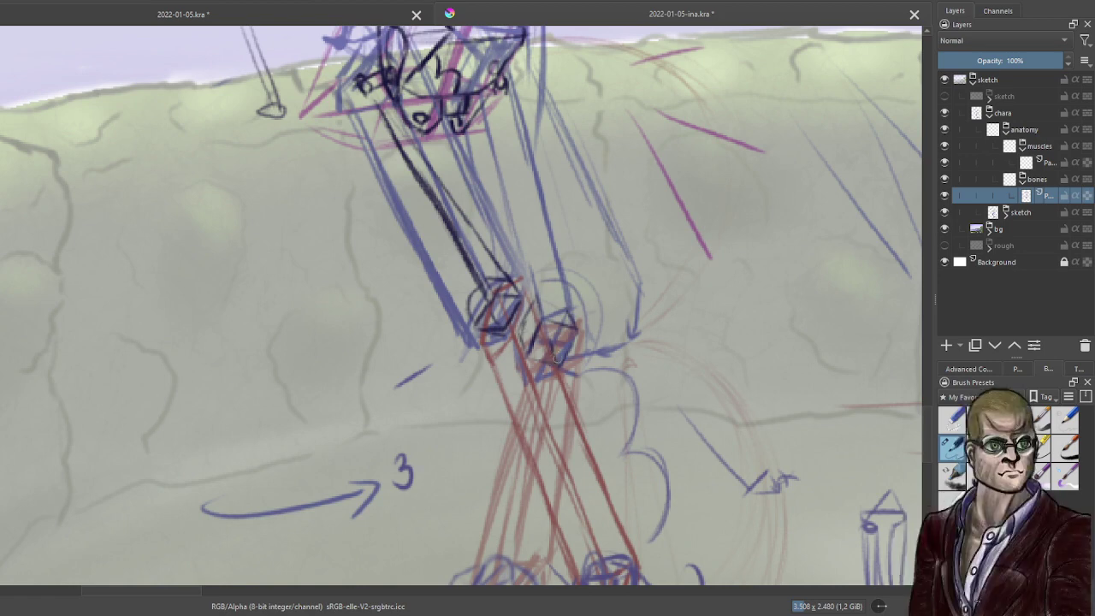
pyautogui.moveTo(524, 325)
pyautogui.mouseDown()
pyautogui.moveTo(526, 353)
pyautogui.moveTo(555, 363)
pyautogui.moveTo(573, 336)
pyautogui.mouseUp()
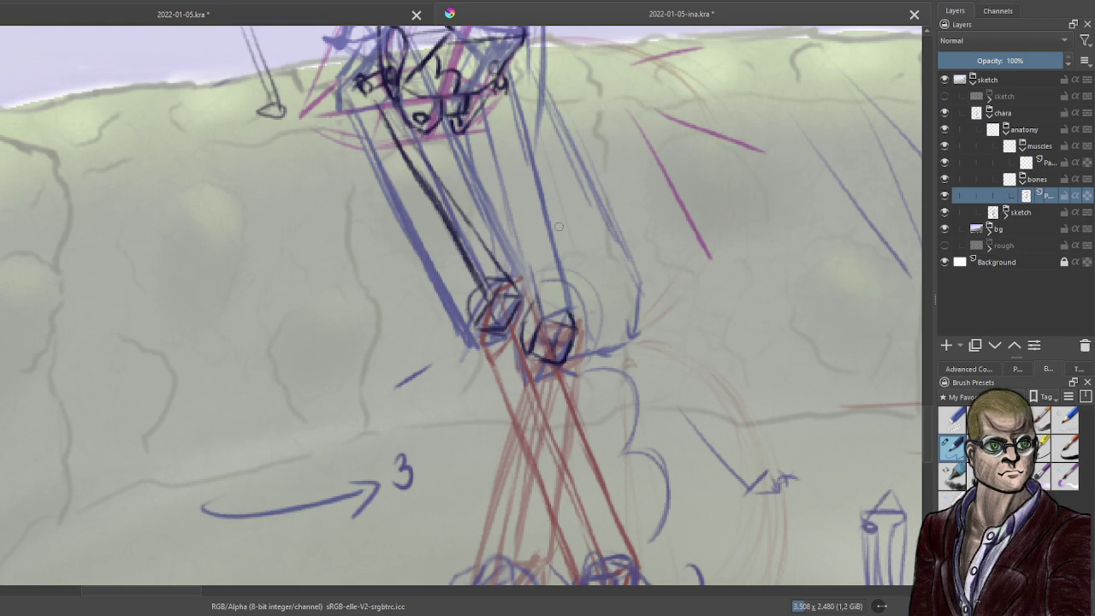
# Draw both edges of the right thigh bone's shaft from the hip down to the knee block.
pyautogui.moveTo(510, 95); pyautogui.dragTo(546, 255)
pyautogui.moveTo(537, 204); pyautogui.dragTo(561, 297)
pyautogui.moveTo(551, 248); pyautogui.dragTo(573, 325)
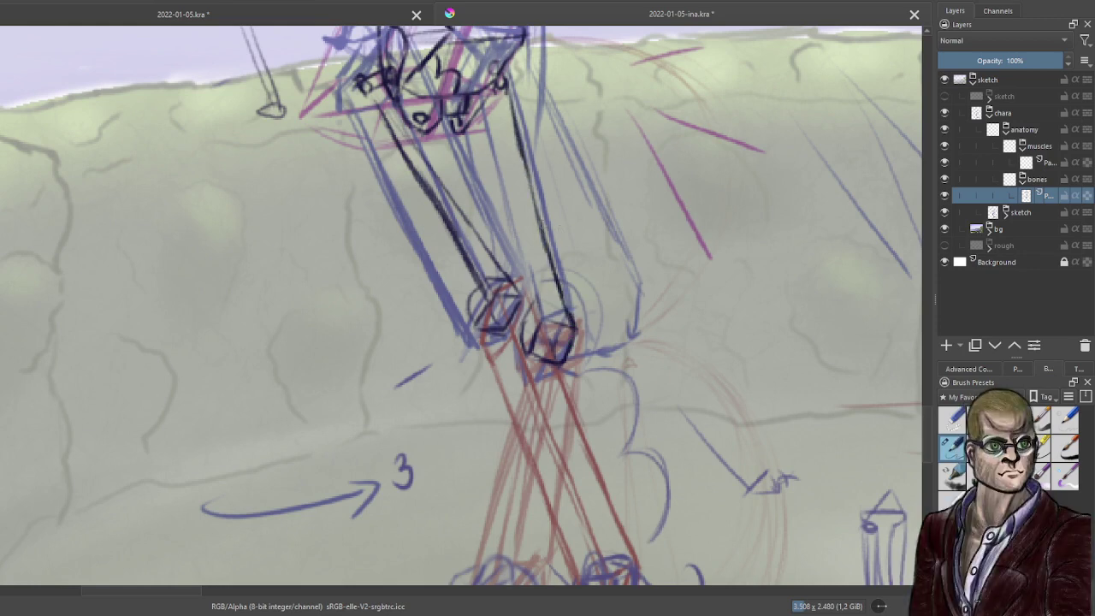
pyautogui.moveTo(499, 94); pyautogui.dragTo(513, 173)
pyautogui.moveTo(502, 104); pyautogui.dragTo(522, 236)
pyautogui.moveTo(524, 188); pyautogui.dragTo(537, 292)
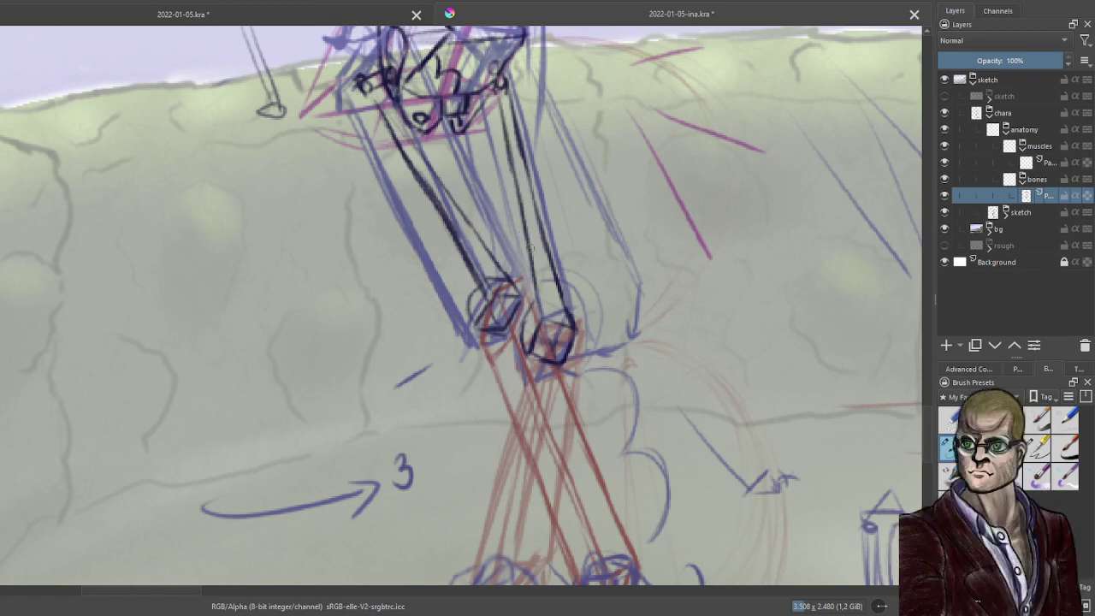
pyautogui.moveTo(530, 250); pyautogui.dragTo(539, 298)
pyautogui.scroll(-1, 546, 308)
pyautogui.moveTo(580, 382); pyautogui.dragTo(494, 260)
pyautogui.scroll(1, 493, 260)
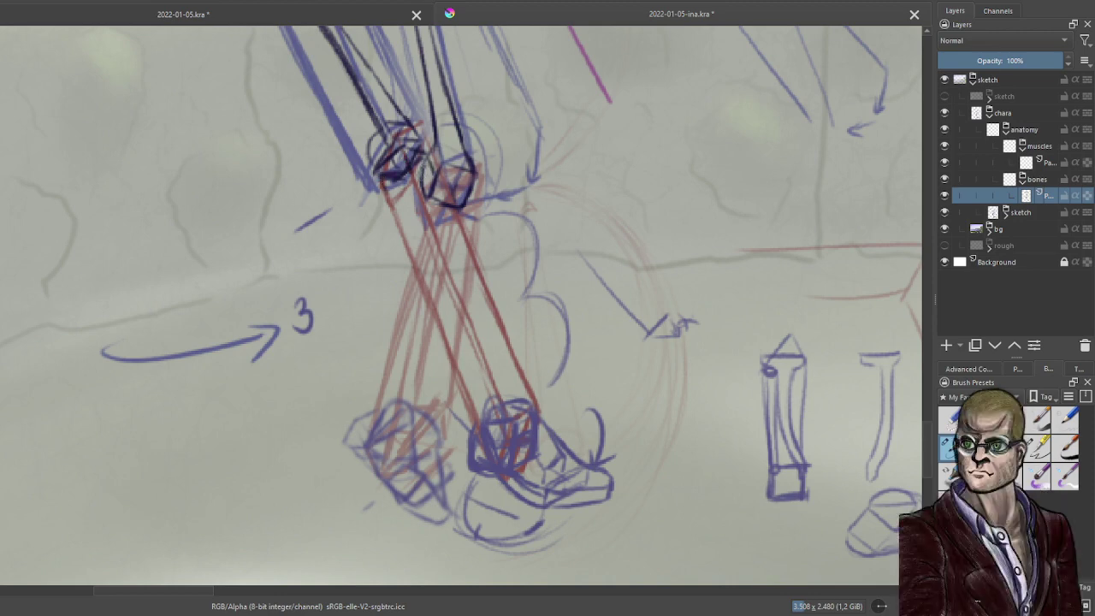
pyautogui.moveTo(387, 176)
pyautogui.mouseDown()
pyautogui.moveTo(423, 196)
pyautogui.moveTo(412, 200)
pyautogui.mouseUp()
pyautogui.hotkey('ctrl', 'z')
pyautogui.hotkey('ctrl', 'z')
pyautogui.hotkey('ctrl', 'z')
pyautogui.hotkey('ctrl', 'z')
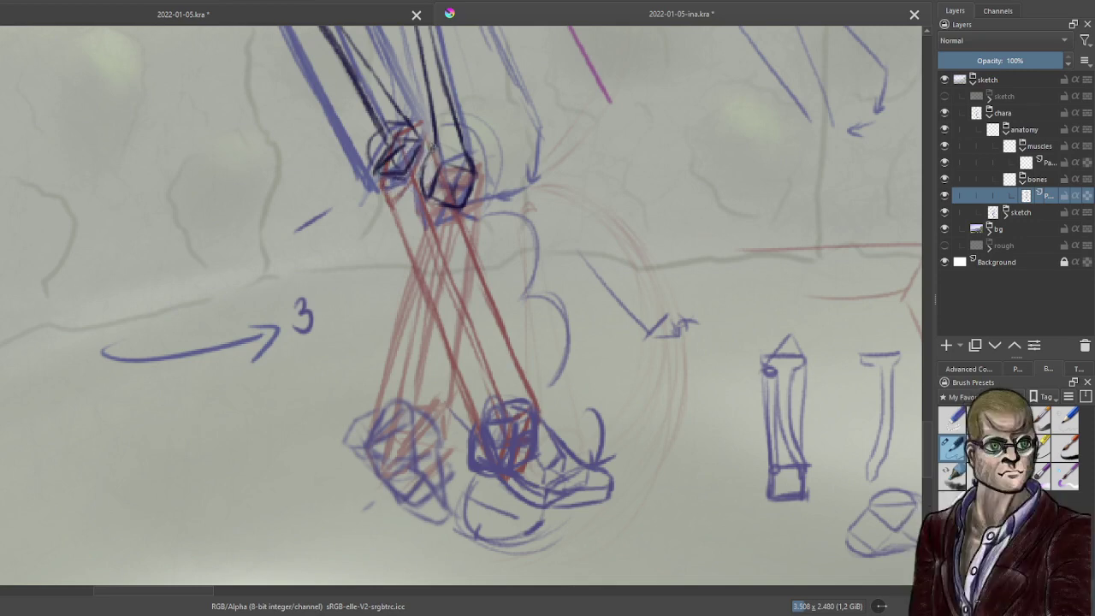
# Add a paint layer beneath the bone drawing at 47% opacity and sketch the shin bone's top end under the left knee.
pyautogui.click(946, 346)
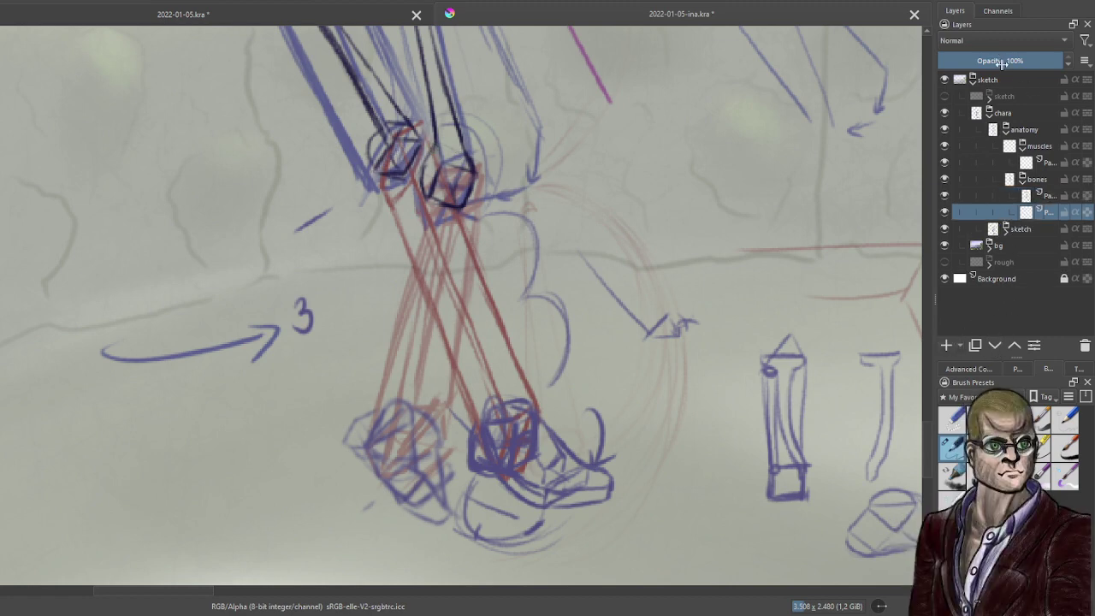
pyautogui.click(998, 61)
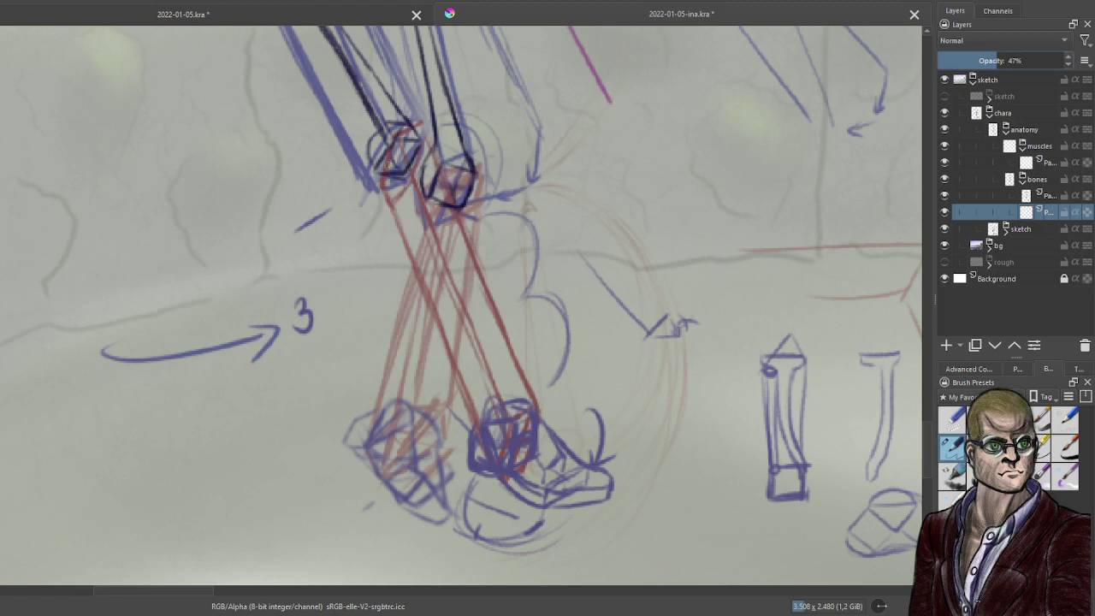
pyautogui.moveTo(376, 171)
pyautogui.mouseDown()
pyautogui.moveTo(395, 152)
pyautogui.moveTo(420, 155)
pyautogui.moveTo(427, 200)
pyautogui.moveTo(393, 199)
pyautogui.moveTo(422, 198)
pyautogui.mouseUp()
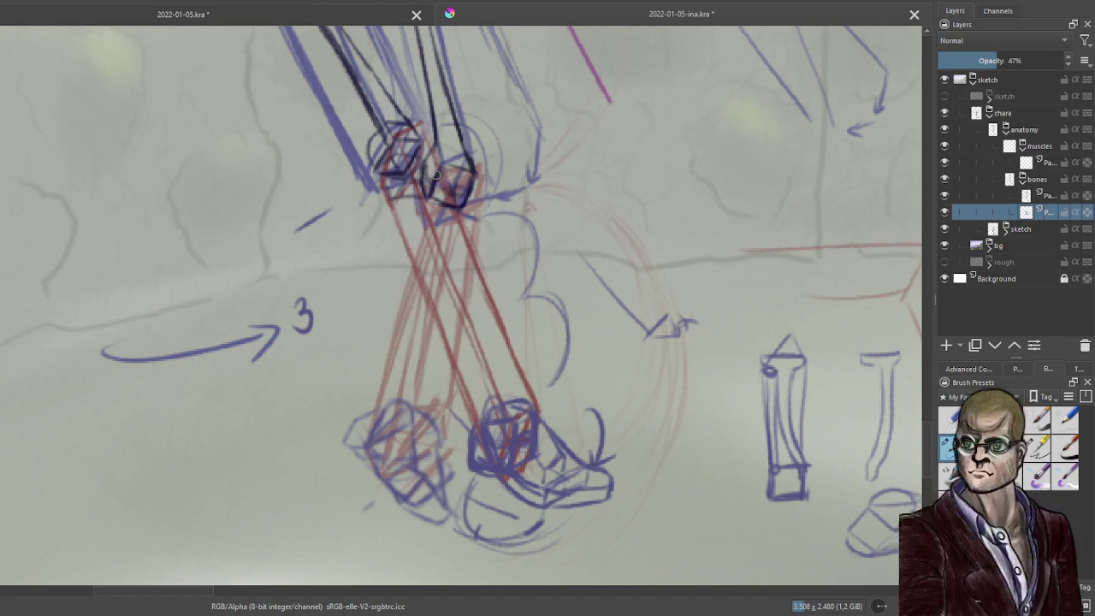
# Sketch a separate side-view knee joint beside the legs, with a rounded thigh end, a tapering shin top and a kneecap shape.
pyautogui.moveTo(719, 122)
pyautogui.mouseDown()
pyautogui.moveTo(673, 150)
pyautogui.moveTo(696, 136)
pyautogui.moveTo(702, 111)
pyautogui.moveTo(720, 113)
pyautogui.mouseUp()
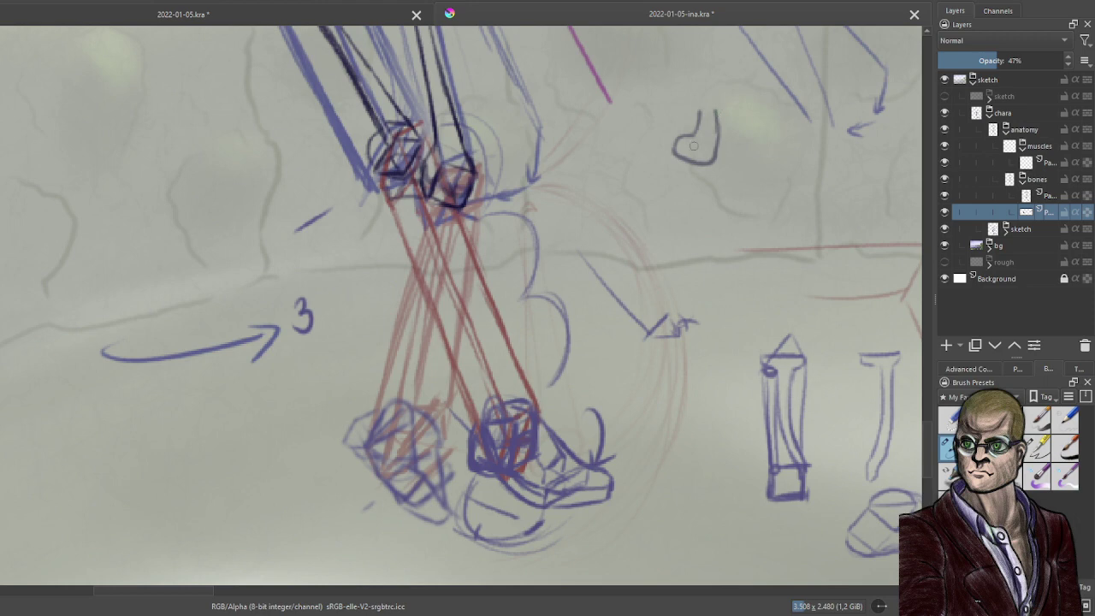
pyautogui.moveTo(676, 164)
pyautogui.mouseDown()
pyautogui.moveTo(712, 173)
pyautogui.moveTo(708, 185)
pyautogui.moveTo(674, 163)
pyautogui.moveTo(681, 245)
pyautogui.mouseUp()
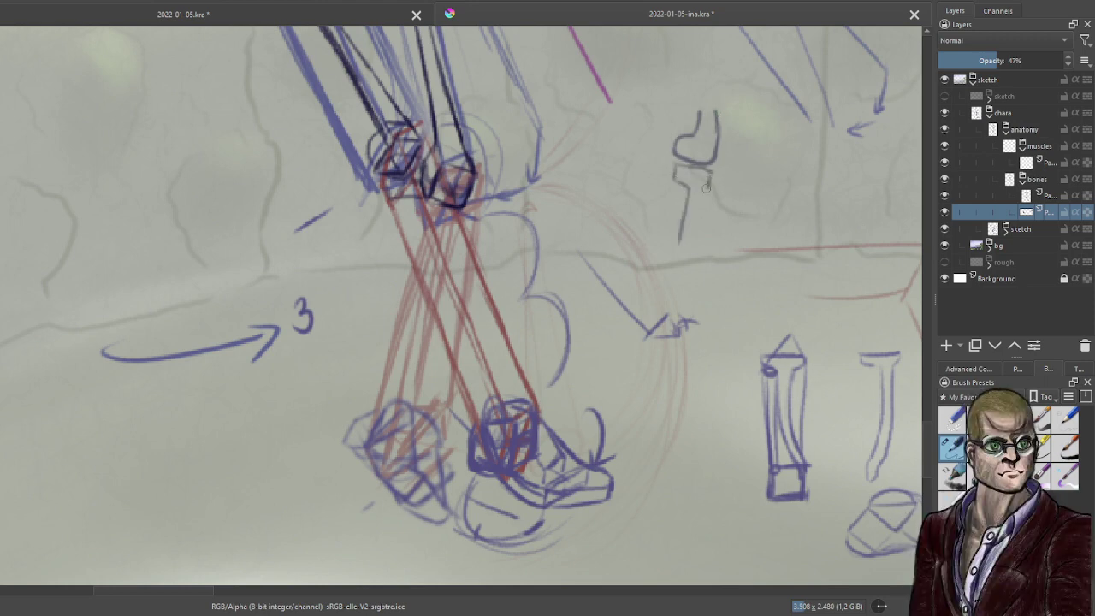
pyautogui.moveTo(710, 184); pyautogui.dragTo(681, 252)
pyautogui.moveTo(675, 155)
pyautogui.mouseDown()
pyautogui.moveTo(695, 165)
pyautogui.moveTo(674, 156)
pyautogui.moveTo(671, 167)
pyautogui.mouseUp()
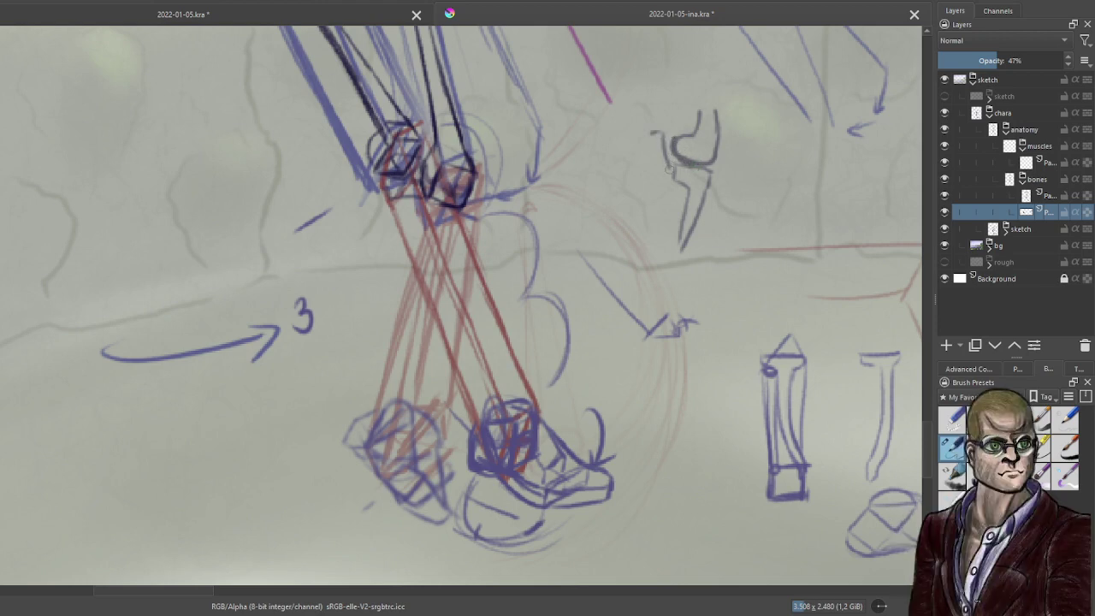
pyautogui.hotkey('ctrl', 'z')
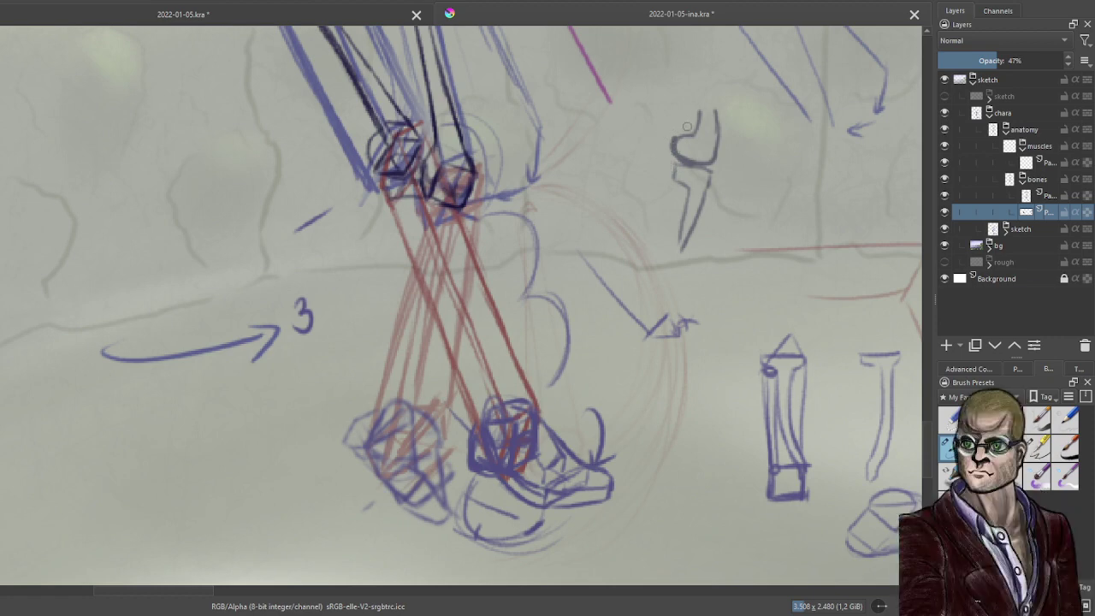
pyautogui.moveTo(687, 126)
pyautogui.mouseDown()
pyautogui.moveTo(654, 136)
pyautogui.moveTo(638, 86)
pyautogui.moveTo(686, 127)
pyautogui.moveTo(664, 164)
pyautogui.mouseUp()
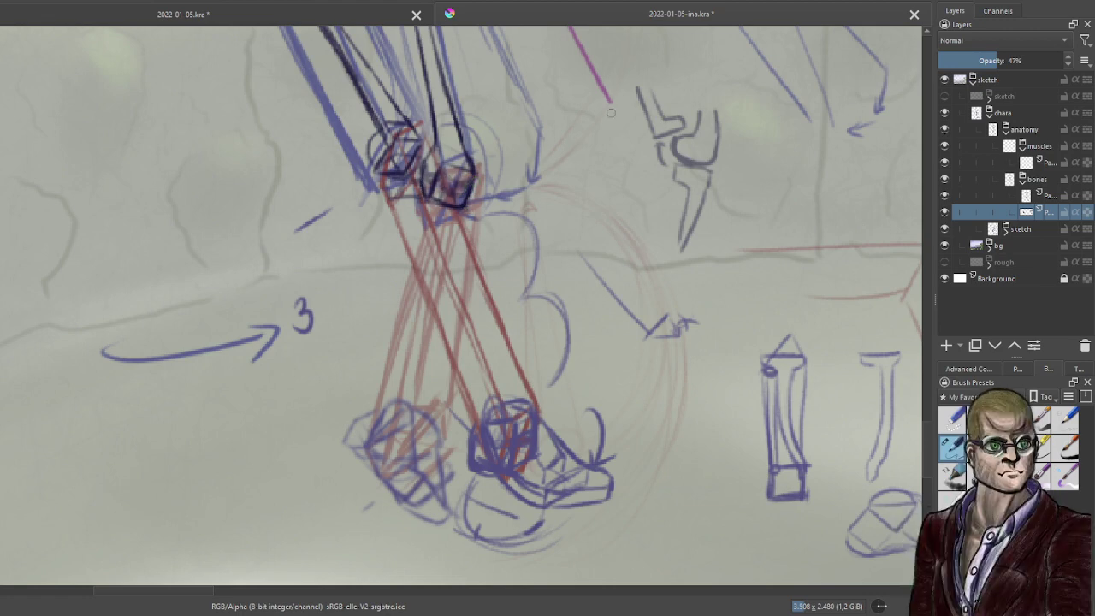
# On the main bone drawing layer, draw the right shin bone from its knee end down to the rear foot's ankle.
pyautogui.click(1048, 198)
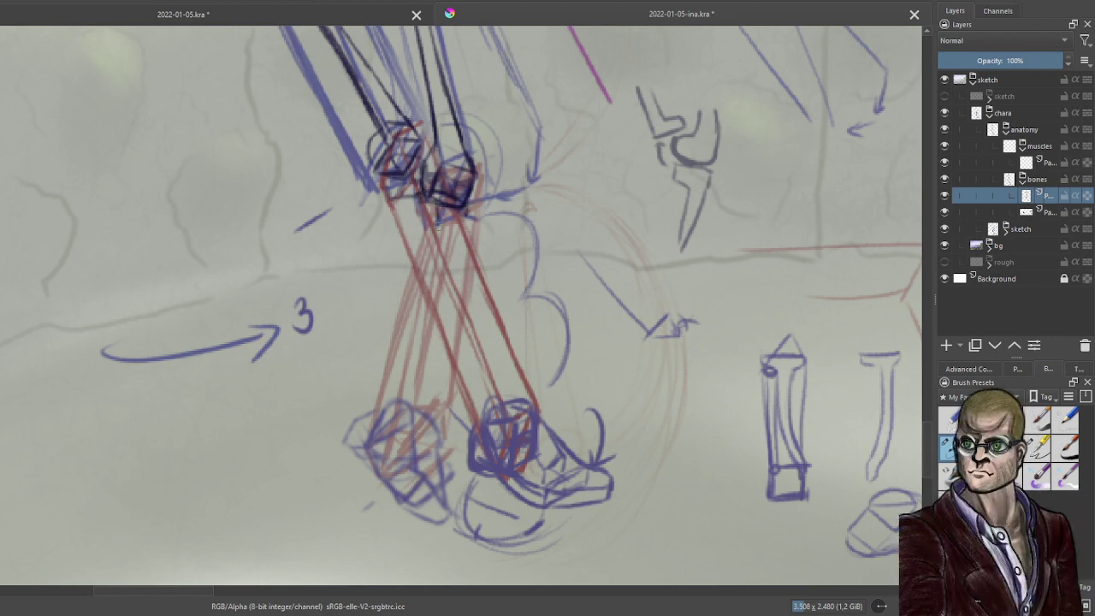
pyautogui.moveTo(457, 210); pyautogui.dragTo(444, 223)
pyautogui.moveTo(437, 243); pyautogui.dragTo(389, 417)
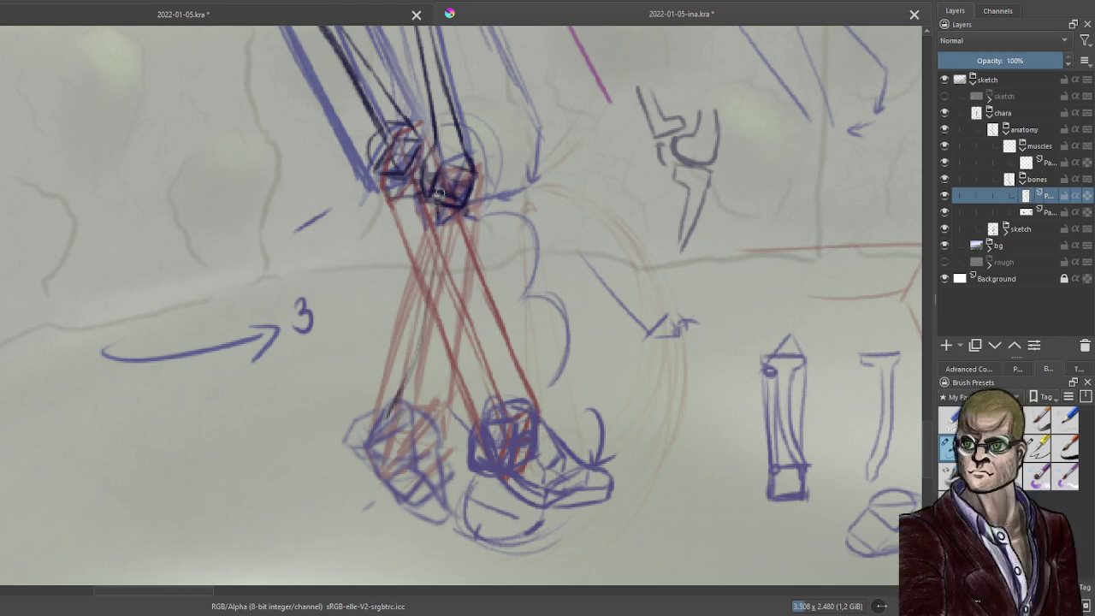
pyautogui.moveTo(423, 318); pyautogui.dragTo(385, 423)
pyautogui.moveTo(444, 200); pyautogui.dragTo(421, 203)
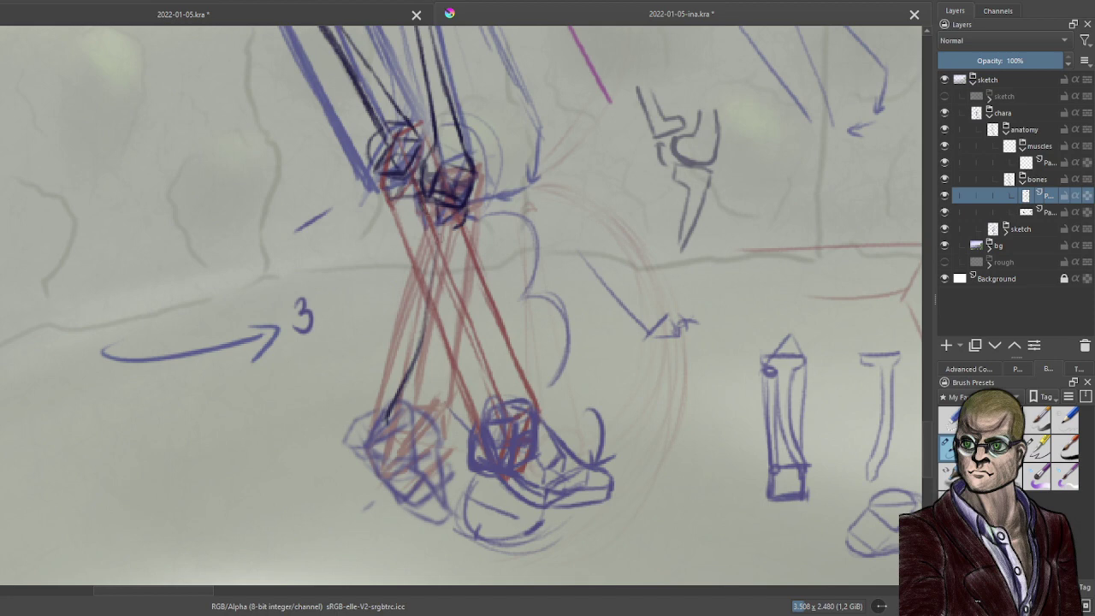
pyautogui.moveTo(450, 247); pyautogui.dragTo(404, 383)
pyautogui.moveTo(428, 241); pyautogui.dragTo(379, 423)
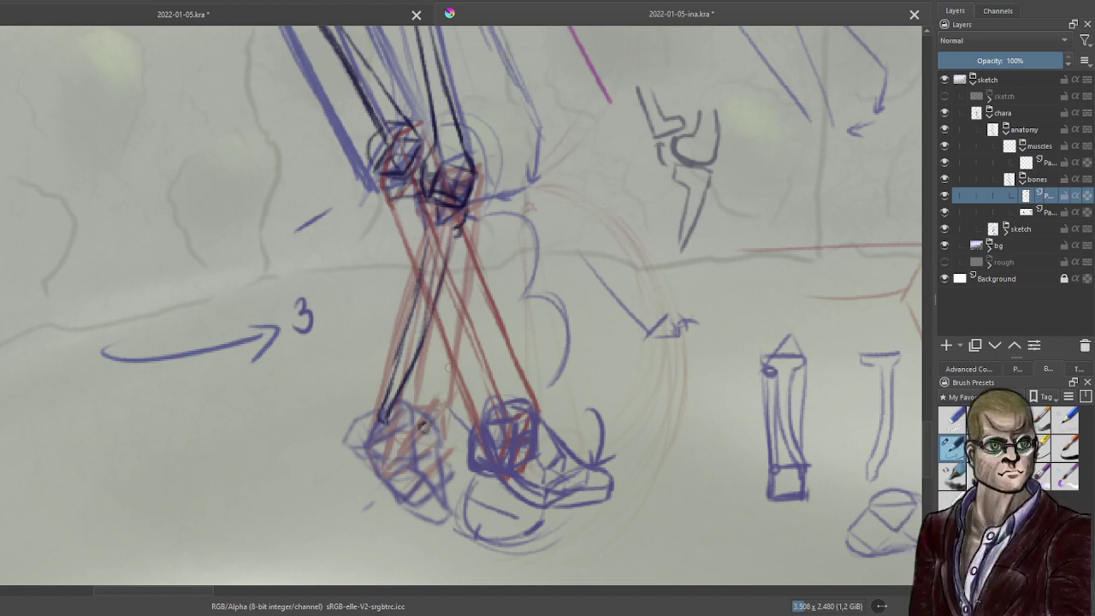
# Draw the right leg's thin calf bone beside the shin bone, down to the rear foot's ankle.
pyautogui.moveTo(456, 242); pyautogui.dragTo(427, 417)
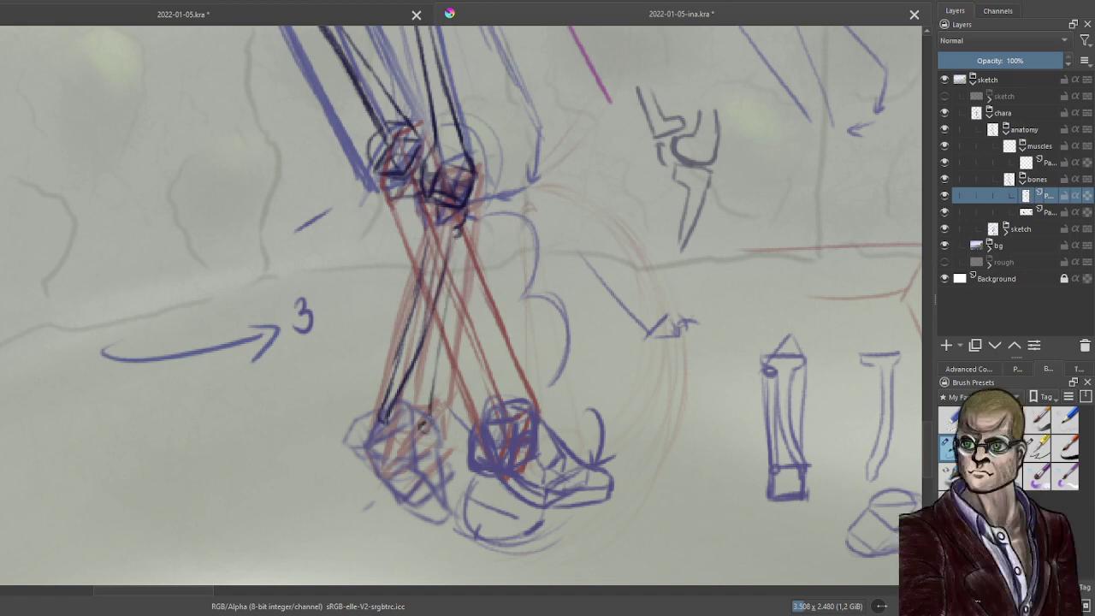
pyautogui.moveTo(437, 325); pyautogui.dragTo(419, 428)
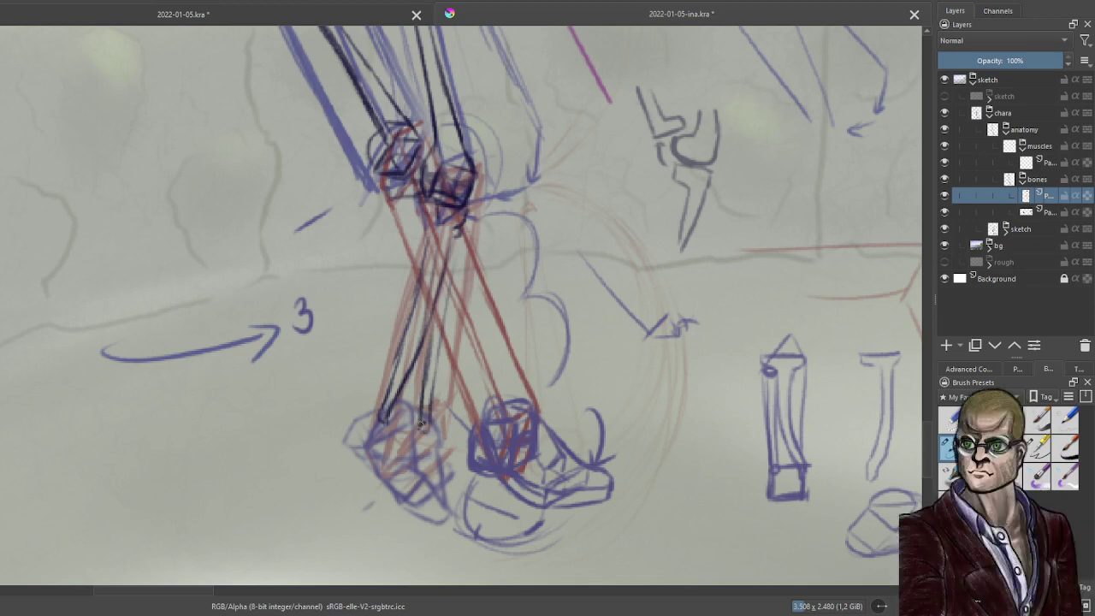
pyautogui.moveTo(429, 370); pyautogui.dragTo(420, 428)
# Draw the left shin bone's top under the knee and its curved, dark shaft crossing down to the front foot's ankle.
pyautogui.moveTo(421, 165)
pyautogui.mouseDown()
pyautogui.moveTo(421, 182)
pyautogui.moveTo(409, 171)
pyautogui.moveTo(397, 179)
pyautogui.mouseUp()
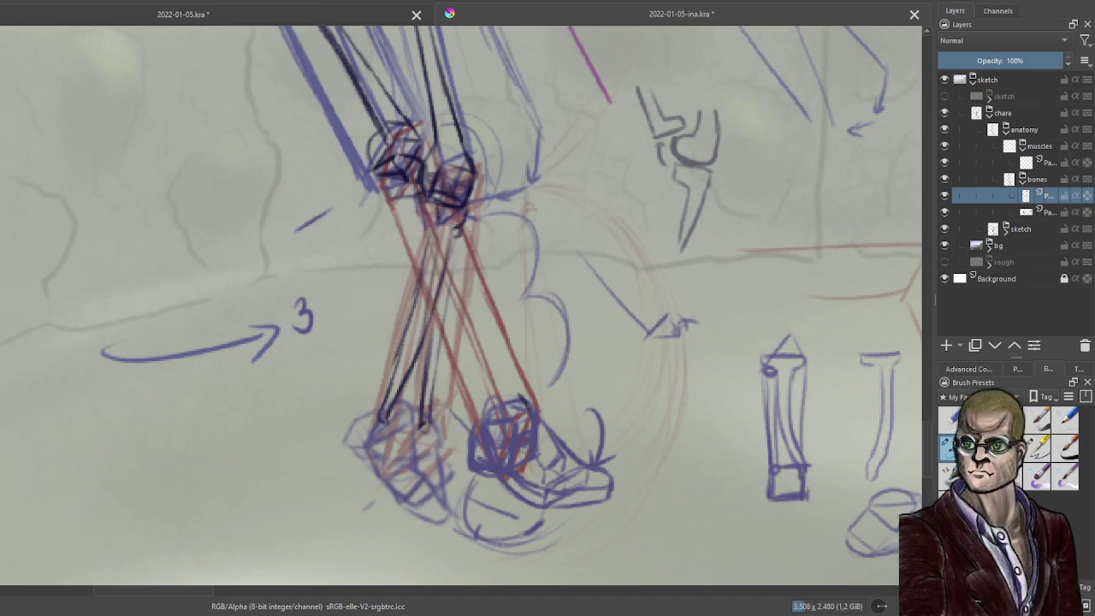
pyautogui.moveTo(420, 195)
pyautogui.mouseDown()
pyautogui.moveTo(470, 325)
pyautogui.moveTo(524, 400)
pyautogui.mouseUp()
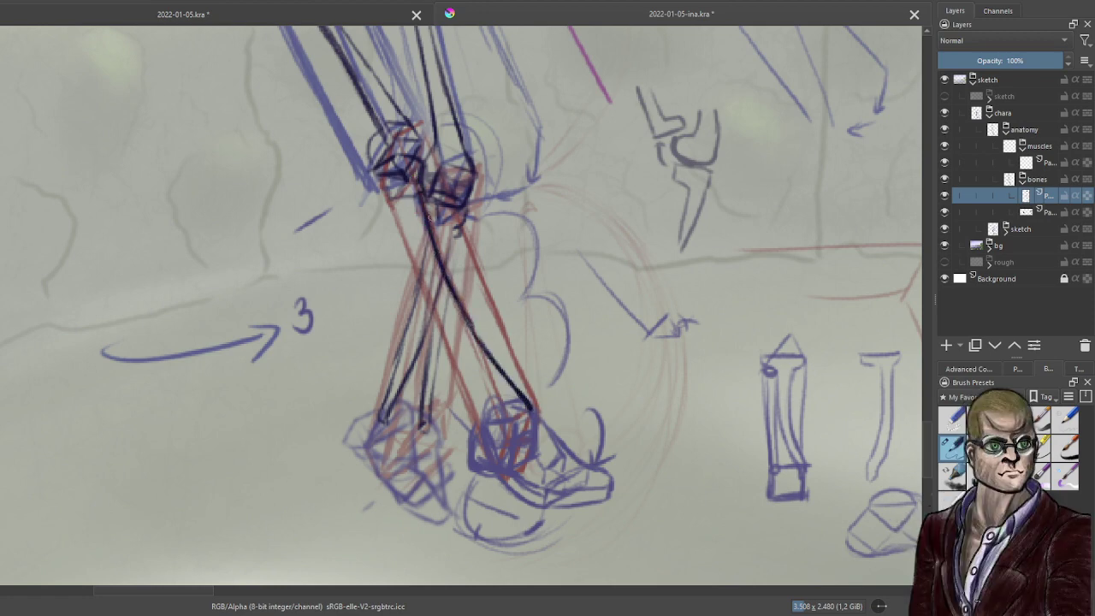
pyautogui.moveTo(428, 207)
pyautogui.mouseDown()
pyautogui.moveTo(482, 341)
pyautogui.moveTo(471, 325)
pyautogui.mouseUp()
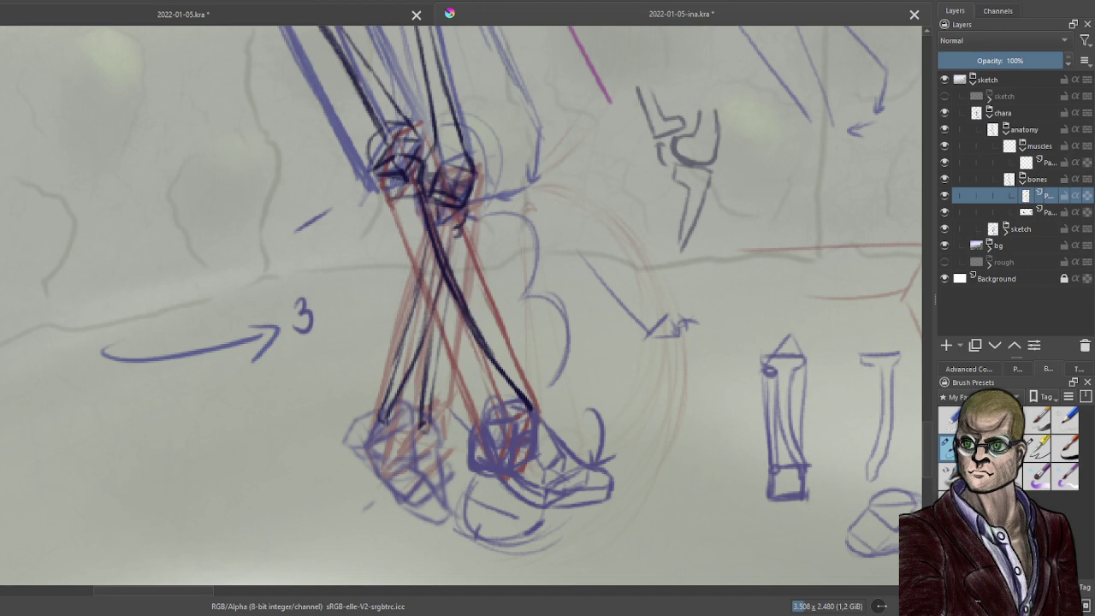
pyautogui.moveTo(402, 193)
pyautogui.mouseDown()
pyautogui.moveTo(468, 329)
pyautogui.moveTo(527, 410)
pyautogui.mouseUp()
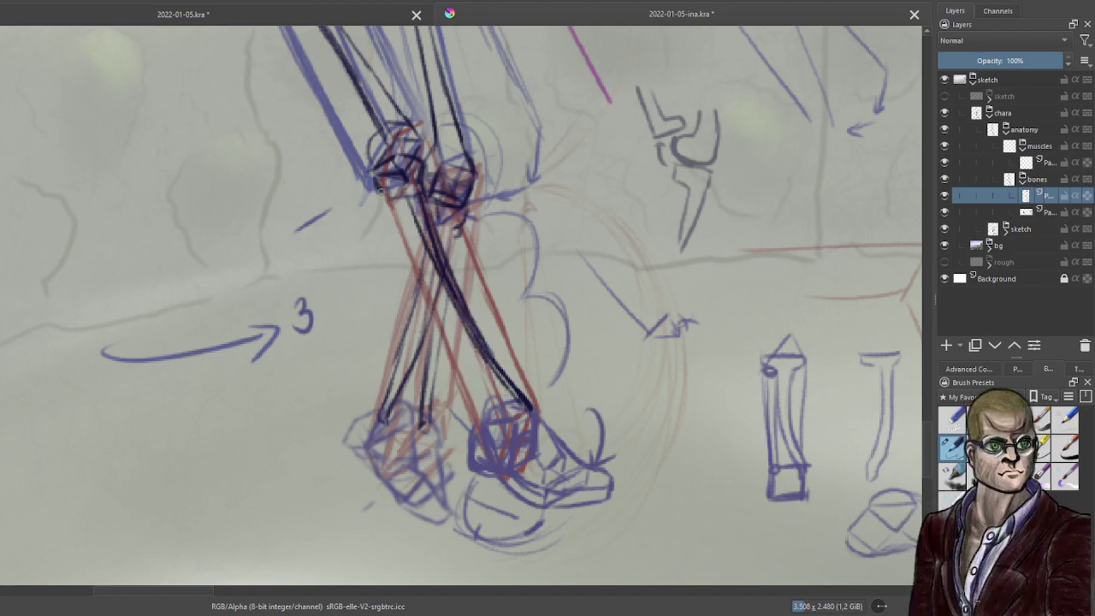
# Draw the left leg's thin calf bone with a small circle at the knee and ankle, joined by two shaft lines.
pyautogui.moveTo(386, 179)
pyautogui.mouseDown()
pyautogui.moveTo(374, 179)
pyautogui.moveTo(382, 167)
pyautogui.moveTo(396, 194)
pyautogui.mouseUp()
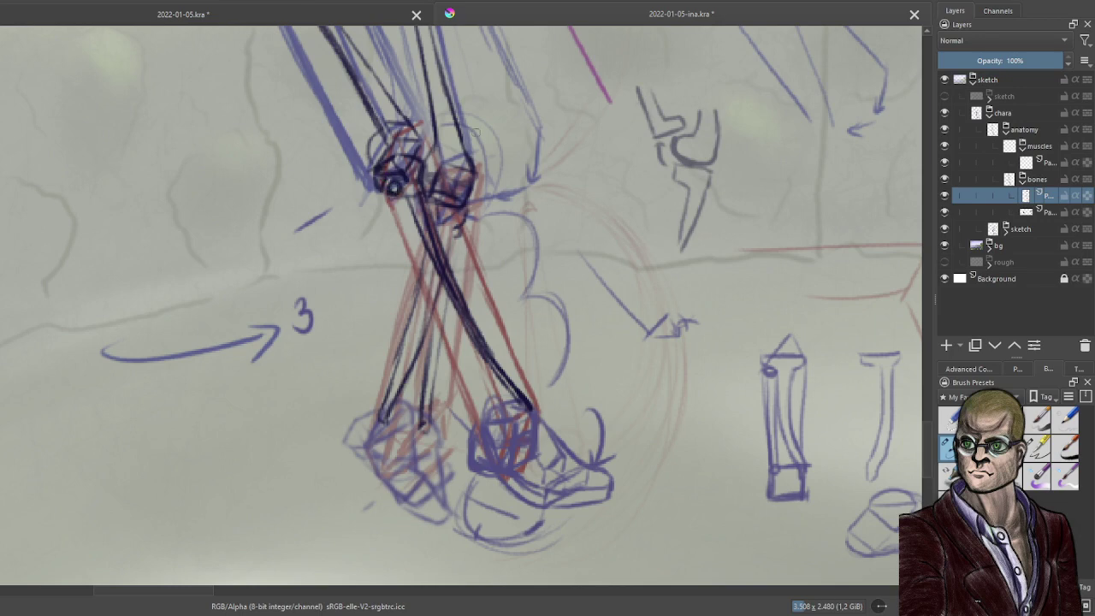
pyautogui.moveTo(481, 427)
pyautogui.mouseDown()
pyautogui.moveTo(495, 418)
pyautogui.moveTo(486, 431)
pyautogui.mouseUp()
pyautogui.moveTo(398, 190); pyautogui.dragTo(491, 418)
pyautogui.moveTo(392, 194); pyautogui.dragTo(490, 426)
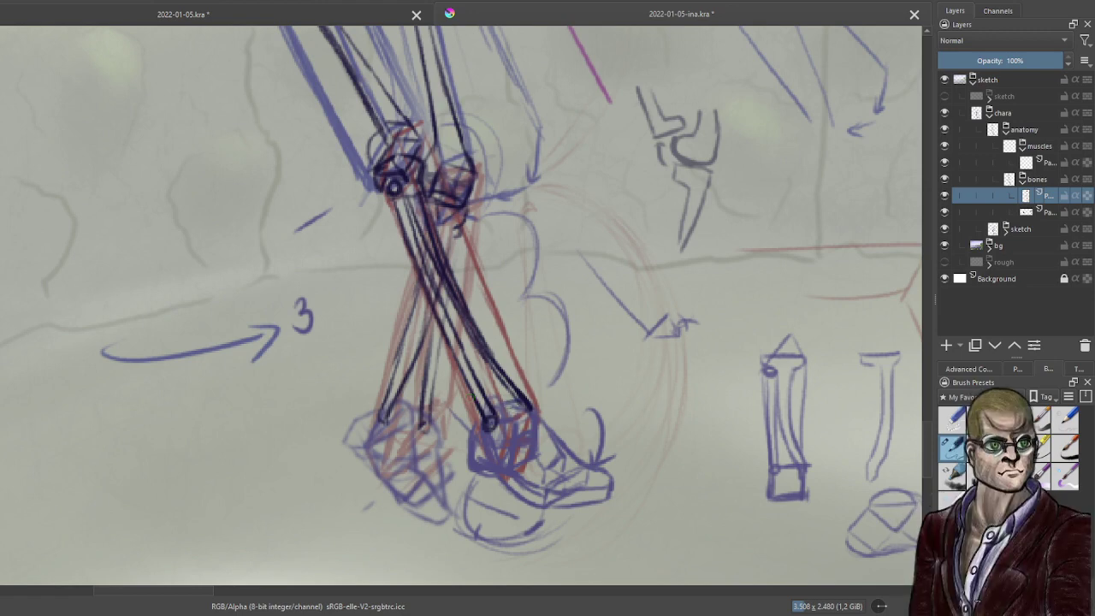
# Draw the front foot's bone outline from the ankle, around the heel and sole, and forward to the squared toe block.
pyautogui.moveTo(495, 404)
pyautogui.mouseDown()
pyautogui.moveTo(516, 400)
pyautogui.moveTo(528, 415)
pyautogui.moveTo(491, 409)
pyautogui.moveTo(510, 413)
pyautogui.mouseUp()
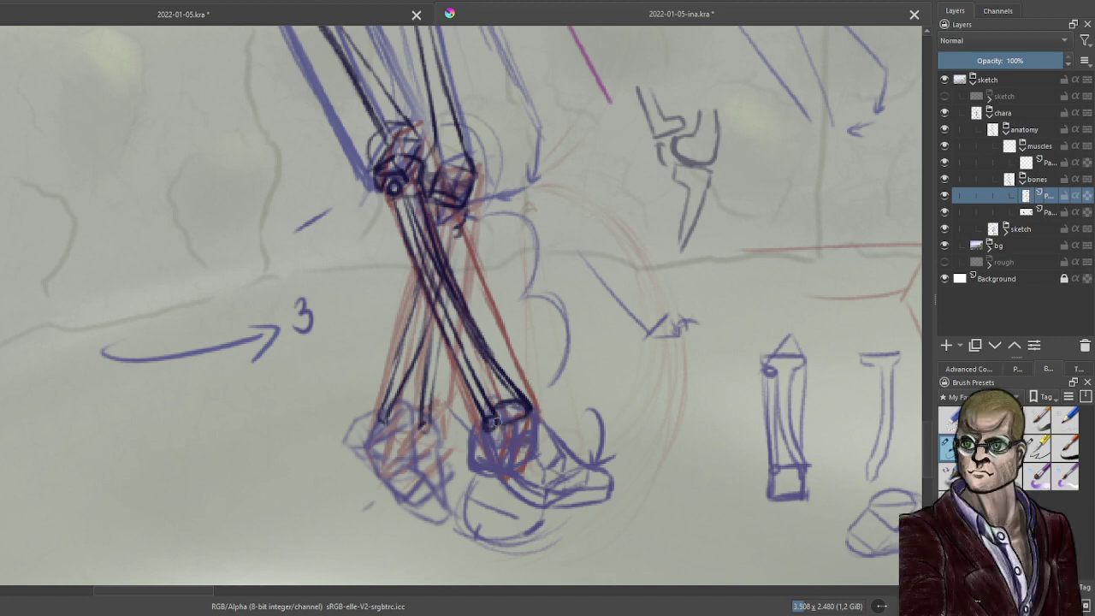
pyautogui.moveTo(483, 420)
pyautogui.mouseDown()
pyautogui.moveTo(473, 465)
pyautogui.moveTo(483, 470)
pyautogui.moveTo(503, 448)
pyautogui.moveTo(489, 440)
pyautogui.moveTo(490, 455)
pyautogui.moveTo(512, 453)
pyautogui.moveTo(500, 457)
pyautogui.moveTo(507, 483)
pyautogui.moveTo(517, 435)
pyautogui.moveTo(529, 444)
pyautogui.moveTo(501, 441)
pyautogui.moveTo(541, 488)
pyautogui.moveTo(502, 478)
pyautogui.moveTo(546, 493)
pyautogui.mouseUp()
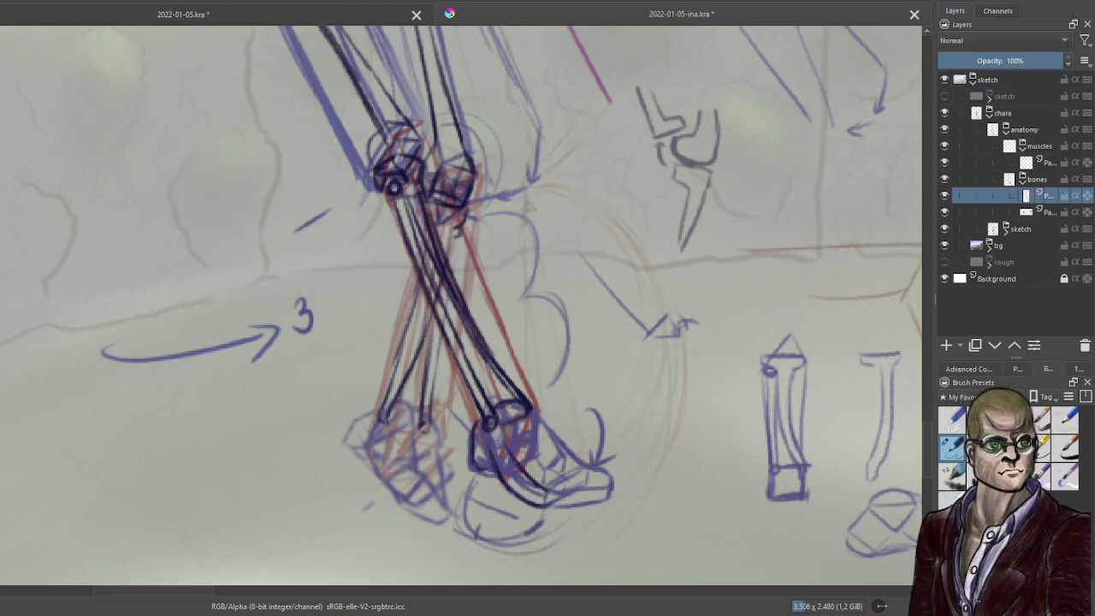
pyautogui.moveTo(549, 485); pyautogui.dragTo(579, 462)
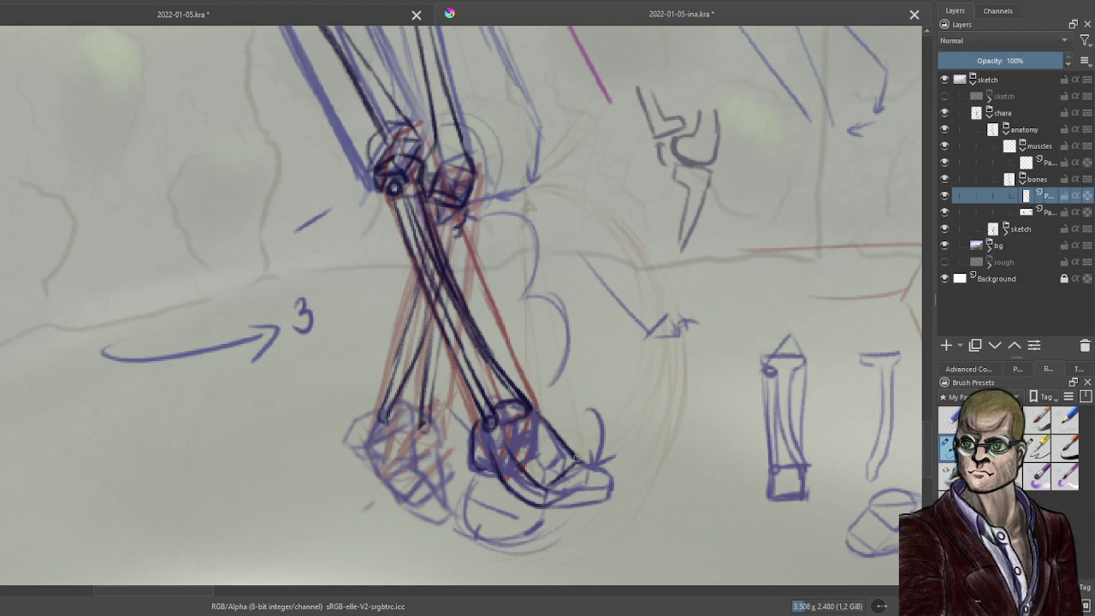
pyautogui.moveTo(581, 463)
pyautogui.mouseDown()
pyautogui.moveTo(615, 465)
pyautogui.moveTo(616, 481)
pyautogui.moveTo(573, 494)
pyautogui.moveTo(613, 498)
pyautogui.moveTo(546, 510)
pyautogui.moveTo(609, 502)
pyautogui.mouseUp()
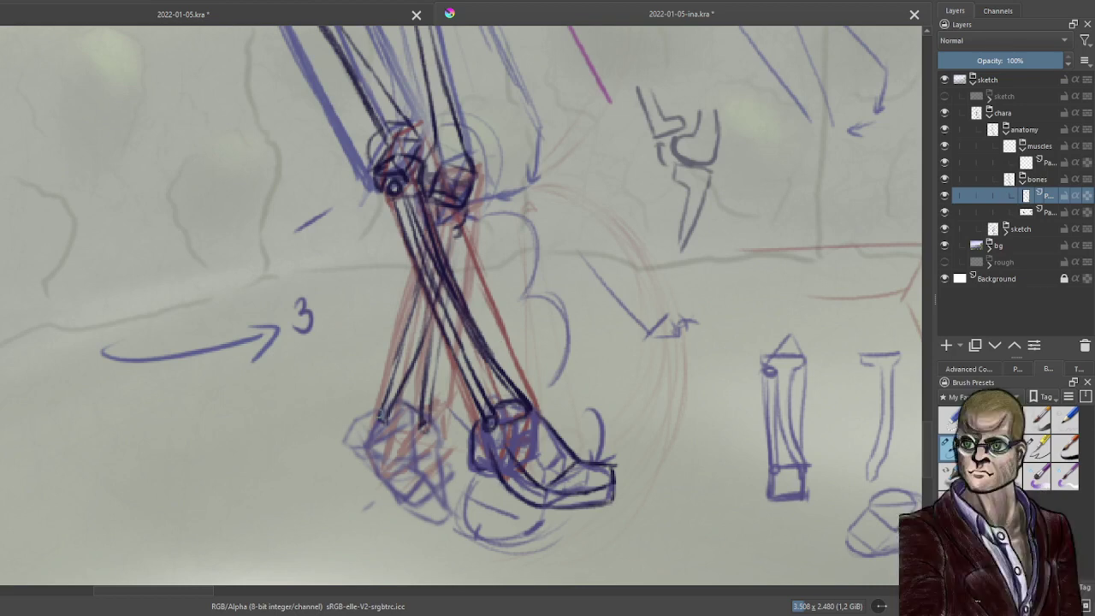
# Draw the rear foot's bone outline with the rounded heel, the instep lines and the toe wedge pointing down.
pyautogui.moveTo(383, 405)
pyautogui.mouseDown()
pyautogui.moveTo(349, 427)
pyautogui.moveTo(346, 446)
pyautogui.moveTo(376, 469)
pyautogui.moveTo(374, 441)
pyautogui.mouseUp()
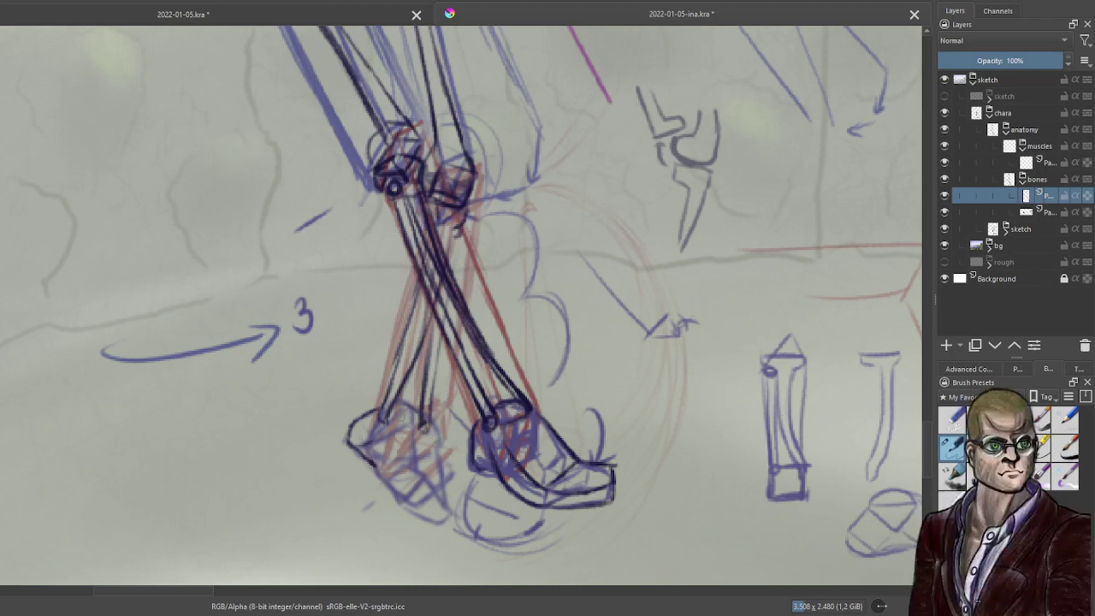
pyautogui.moveTo(414, 433); pyautogui.dragTo(450, 504)
pyautogui.moveTo(430, 421)
pyautogui.mouseDown()
pyautogui.moveTo(450, 467)
pyautogui.moveTo(433, 464)
pyautogui.moveTo(452, 495)
pyautogui.mouseUp()
pyautogui.moveTo(413, 423)
pyautogui.mouseDown()
pyautogui.moveTo(382, 427)
pyautogui.moveTo(373, 461)
pyautogui.mouseUp()
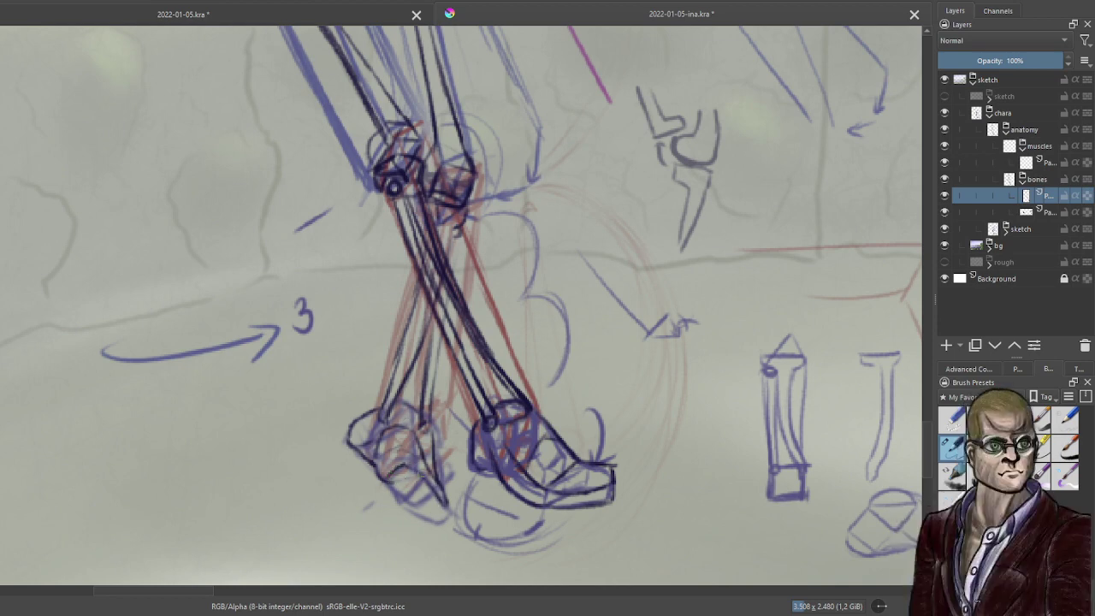
pyautogui.moveTo(405, 496)
pyautogui.mouseDown()
pyautogui.moveTo(391, 471)
pyautogui.moveTo(392, 488)
pyautogui.moveTo(395, 468)
pyautogui.moveTo(421, 471)
pyautogui.moveTo(448, 508)
pyautogui.mouseUp()
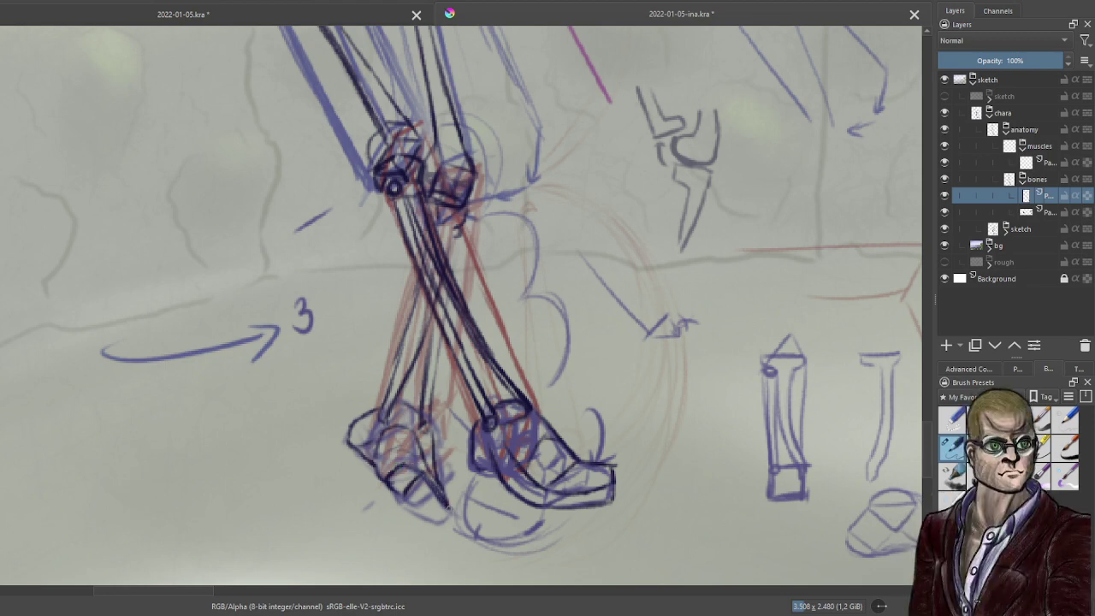
pyautogui.moveTo(389, 486); pyautogui.dragTo(449, 519)
# In the empty space beside the outstretched arm, draw a slanted upper arm bone diagram with a small ball head and two shaft lines.
pyautogui.scroll(-4, 537, 263)
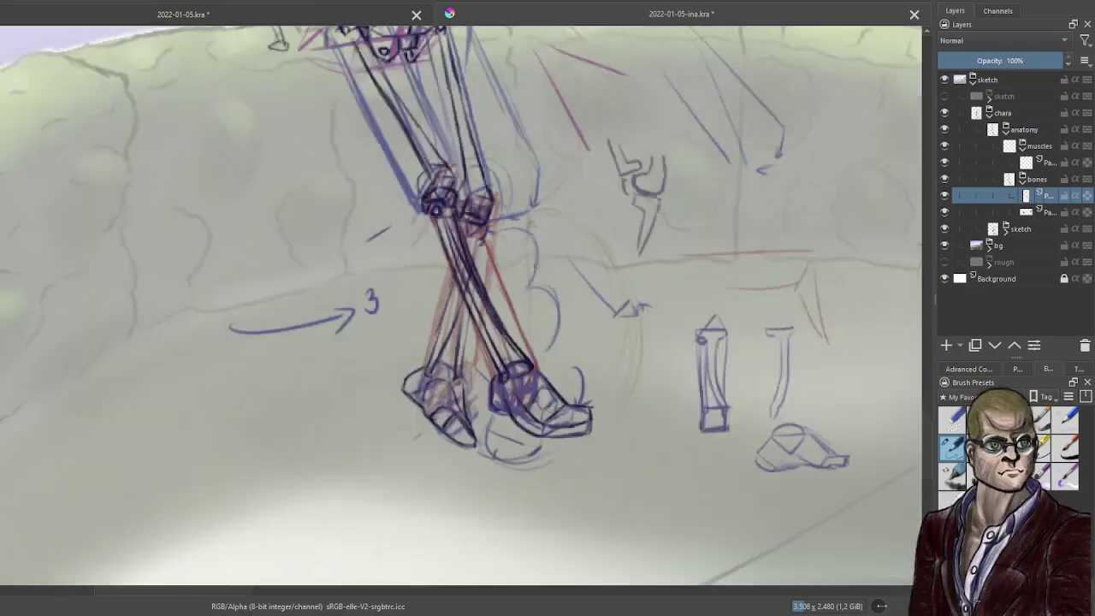
pyautogui.moveTo(537, 264); pyautogui.dragTo(517, 411)
pyautogui.scroll(6, 631, 258)
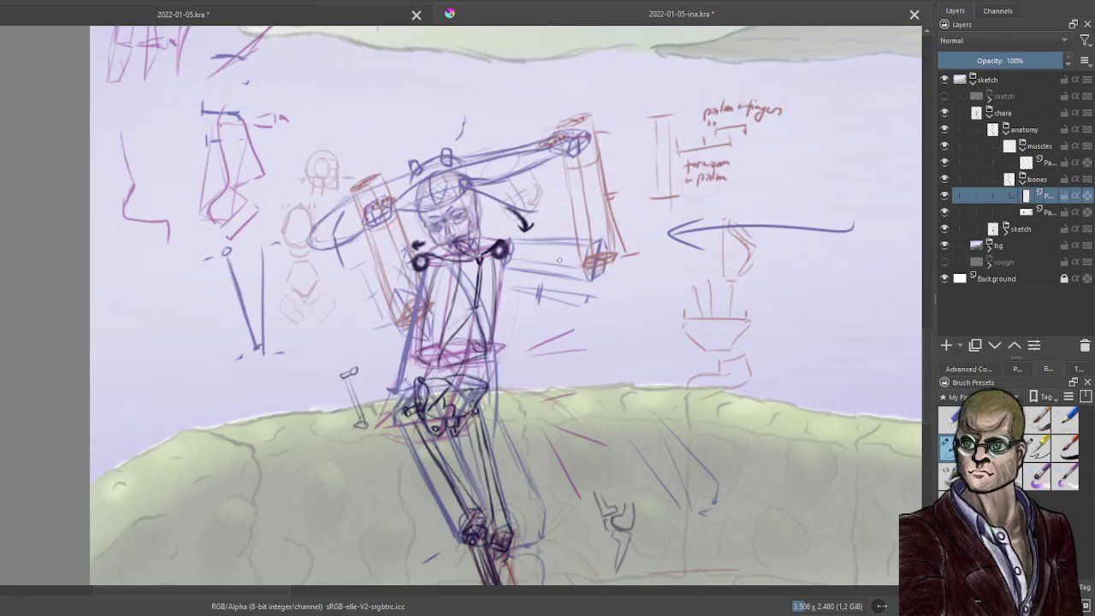
pyautogui.scroll(2, 631, 255)
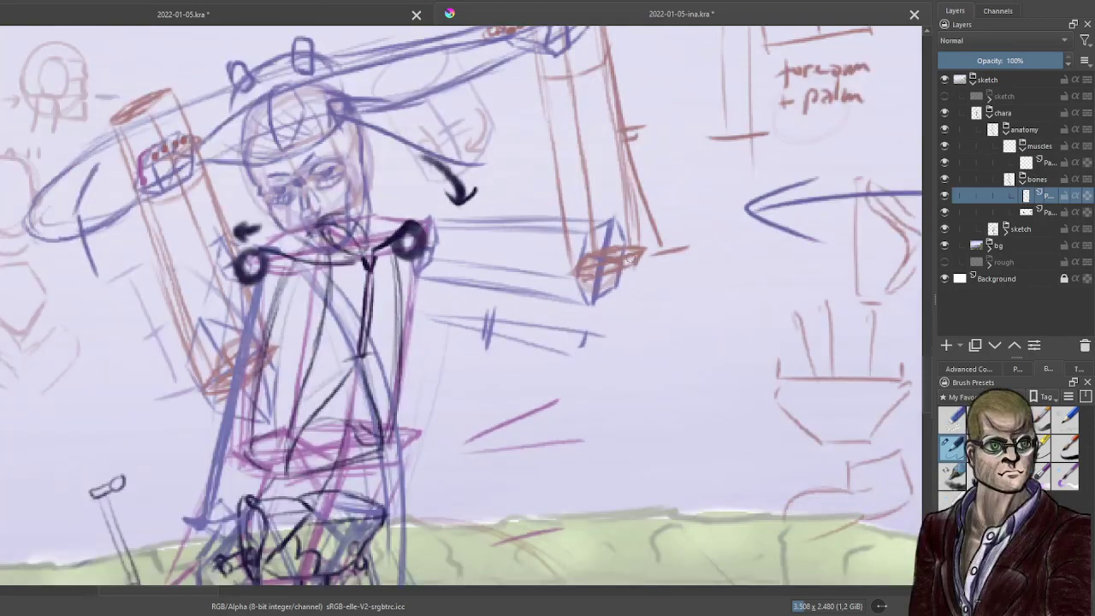
pyautogui.scroll(2, 591, 331)
pyautogui.scroll(1, 591, 331)
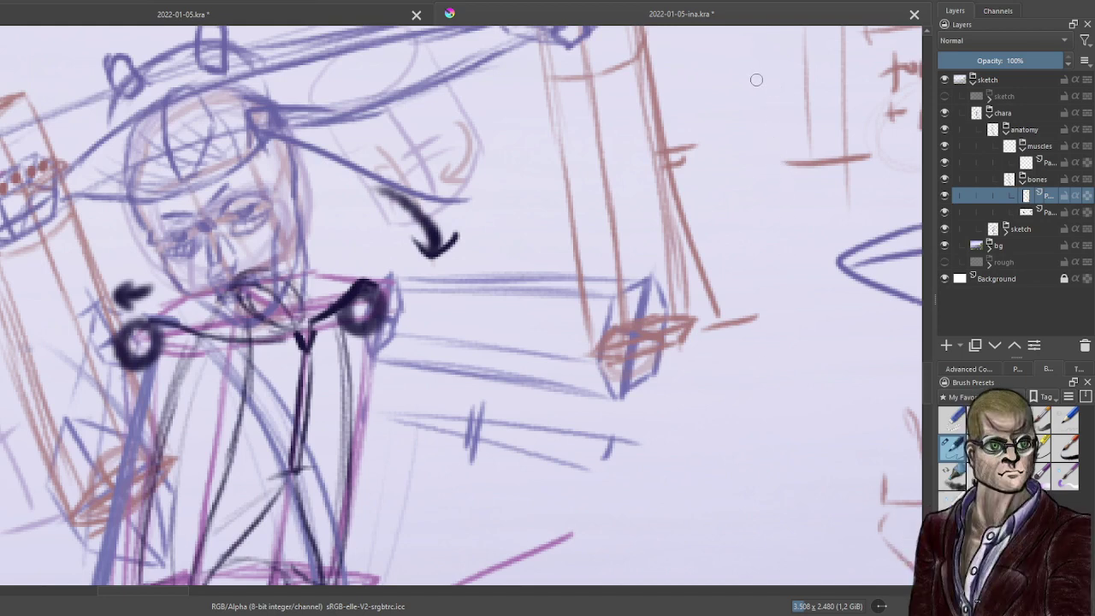
pyautogui.moveTo(759, 75); pyautogui.dragTo(766, 60)
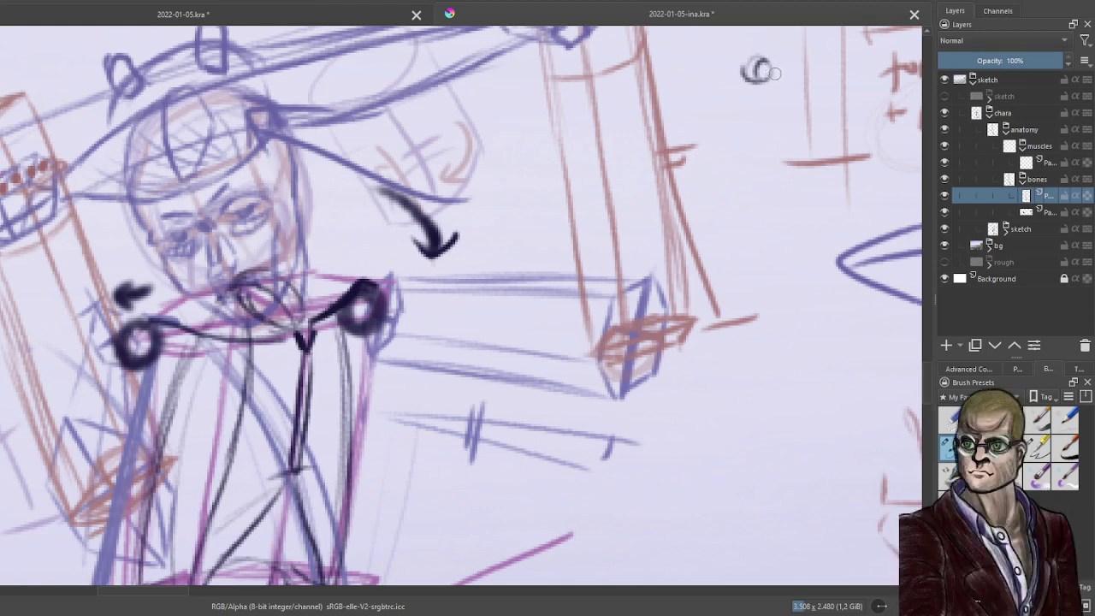
pyautogui.moveTo(770, 78)
pyautogui.mouseDown()
pyautogui.moveTo(824, 174)
pyautogui.moveTo(801, 164)
pyautogui.moveTo(806, 174)
pyautogui.mouseUp()
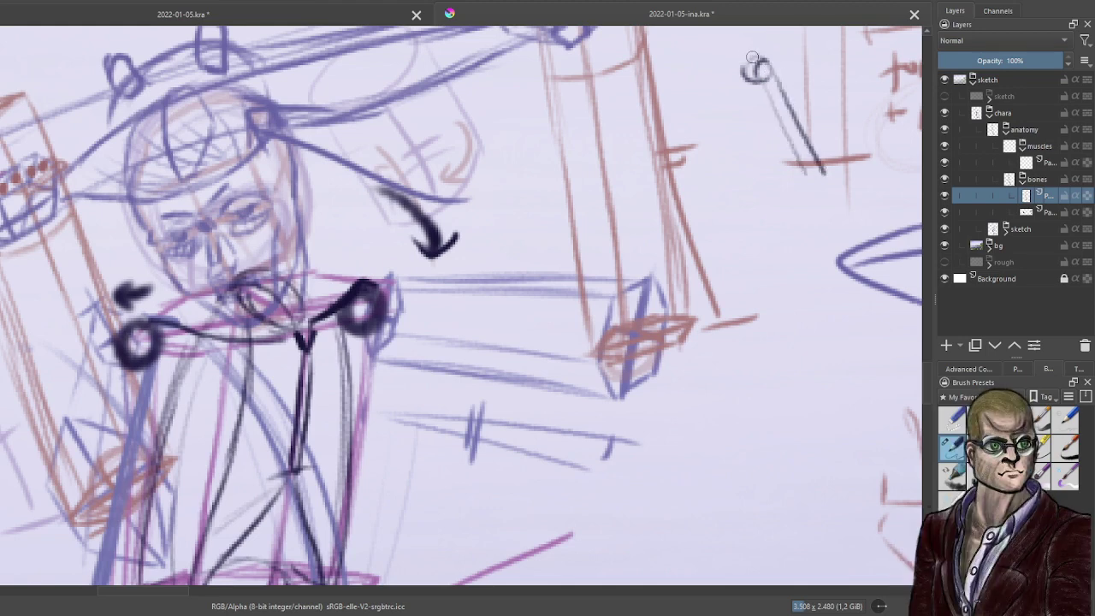
pyautogui.moveTo(761, 39); pyautogui.dragTo(773, 43)
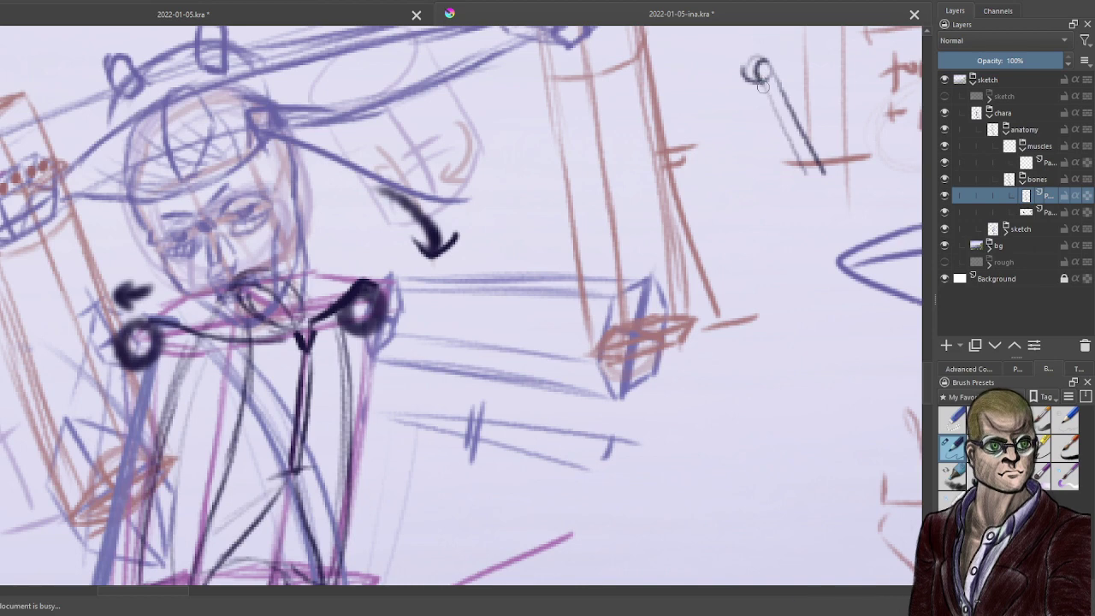
pyautogui.moveTo(759, 77); pyautogui.dragTo(806, 174)
pyautogui.moveTo(782, 126); pyautogui.dragTo(803, 173)
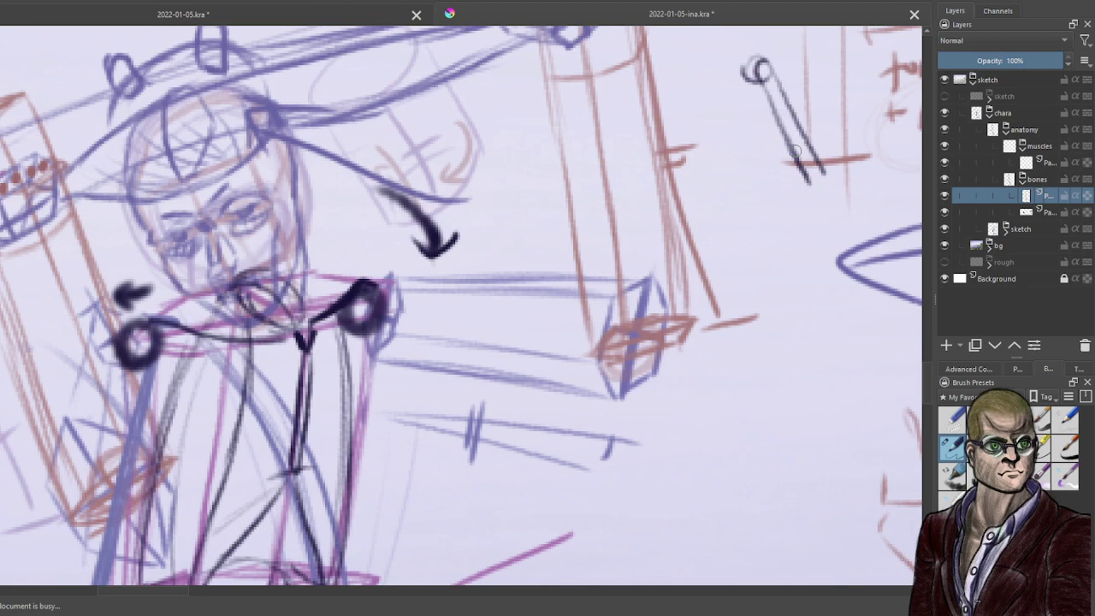
# Below the slanted diagram, draw an upright upper arm bone with an oval head, a two-line shaft and a flared lower end.
pyautogui.moveTo(813, 219); pyautogui.dragTo(808, 335)
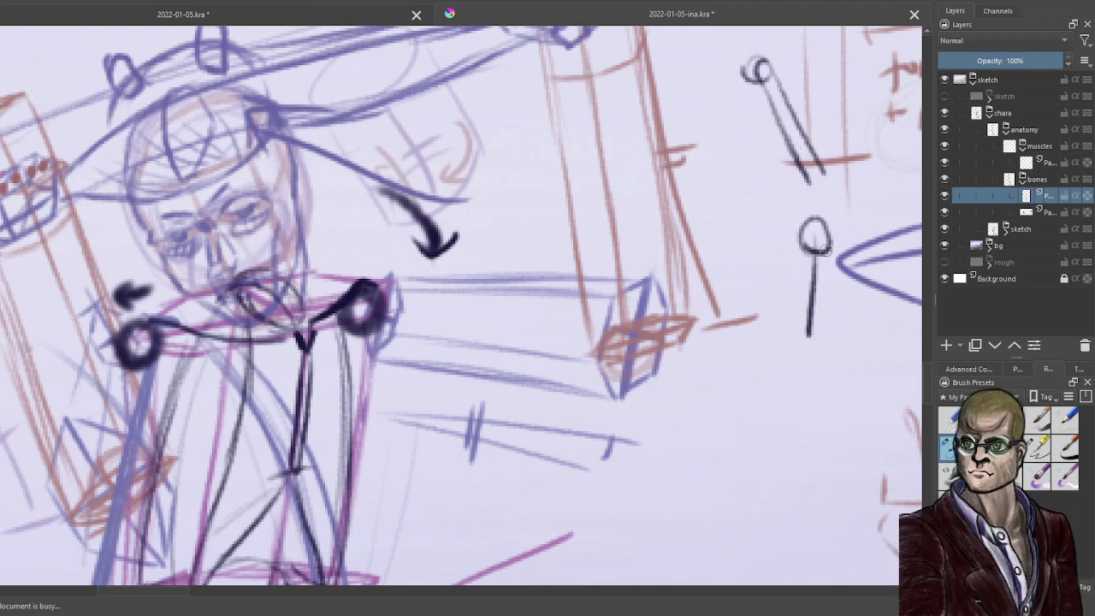
pyautogui.moveTo(823, 249); pyautogui.dragTo(820, 341)
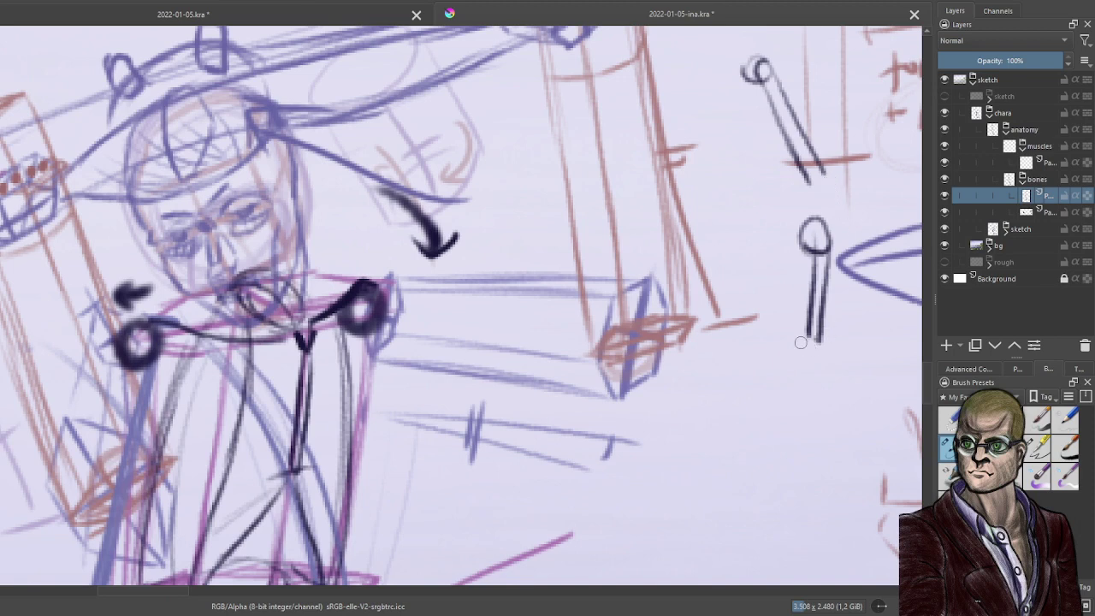
pyautogui.moveTo(808, 337)
pyautogui.mouseDown()
pyautogui.moveTo(794, 346)
pyautogui.moveTo(825, 360)
pyautogui.mouseUp()
# Draw side-view elbow diagrams under the upright bone, showing the hooked upper arm end and the forearm bones meeting it.
pyautogui.moveTo(804, 401)
pyautogui.mouseDown()
pyautogui.moveTo(800, 438)
pyautogui.moveTo(812, 453)
pyautogui.moveTo(836, 444)
pyautogui.moveTo(819, 394)
pyautogui.mouseUp()
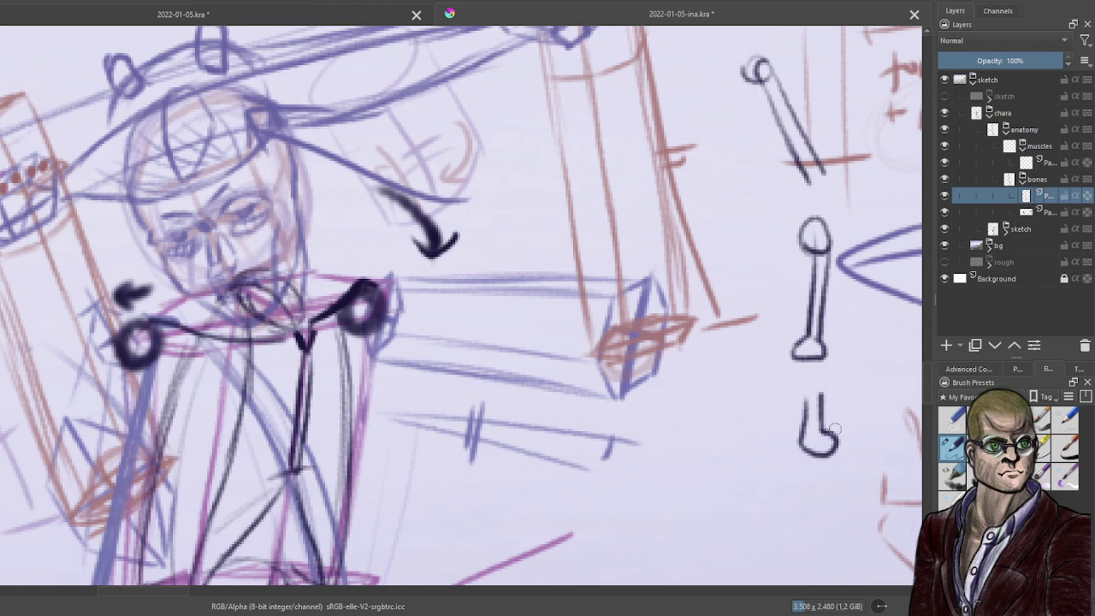
pyautogui.moveTo(834, 427)
pyautogui.mouseDown()
pyautogui.moveTo(843, 371)
pyautogui.moveTo(830, 472)
pyautogui.moveTo(820, 467)
pyautogui.moveTo(794, 529)
pyautogui.mouseUp()
pyautogui.moveTo(802, 461); pyautogui.dragTo(798, 527)
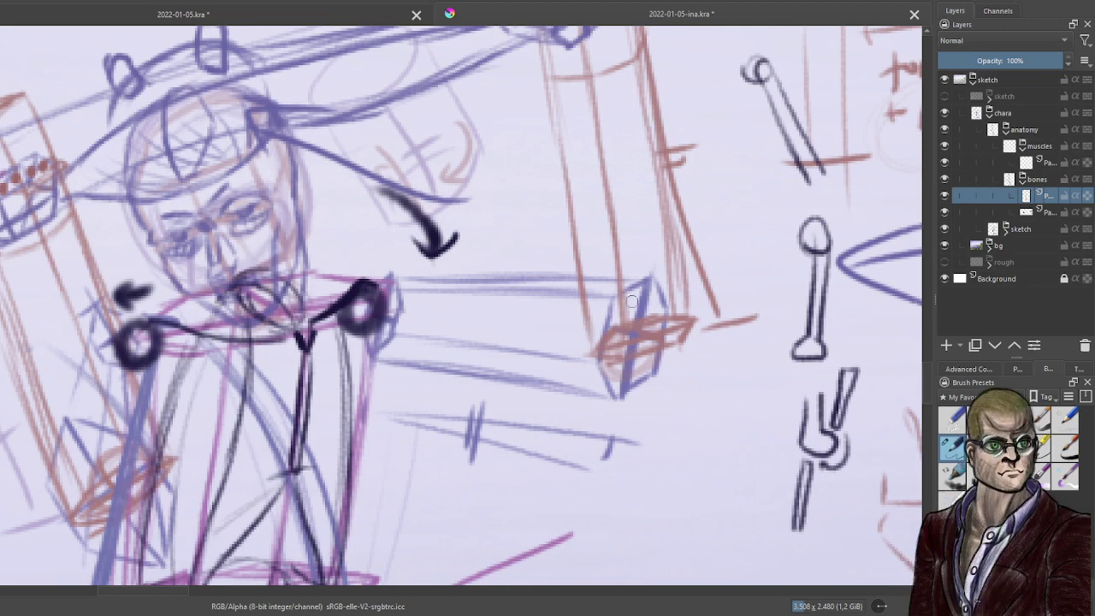
# On the 47% opacity bones layer, block in a box around the outstretched arm's elbow and mark its rounded joint inside.
pyautogui.moveTo(597, 328); pyautogui.dragTo(657, 304)
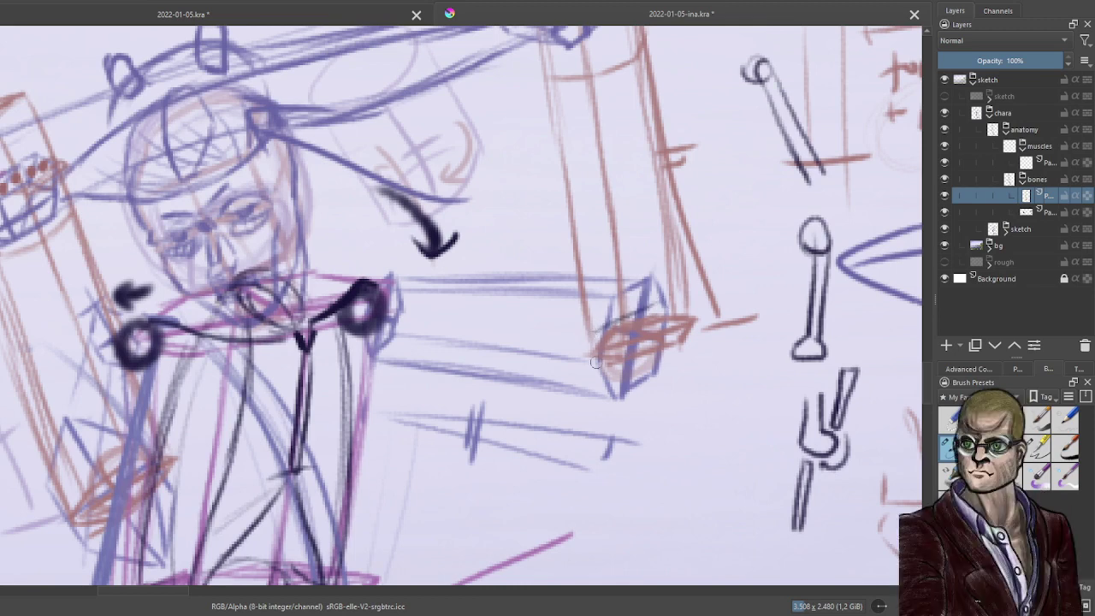
pyautogui.hotkey('ctrl', 'z')
pyautogui.click(1043, 213)
pyautogui.moveTo(596, 332)
pyautogui.mouseDown()
pyautogui.moveTo(654, 306)
pyautogui.moveTo(601, 331)
pyautogui.moveTo(604, 376)
pyautogui.mouseUp()
pyautogui.moveTo(667, 301)
pyautogui.mouseDown()
pyautogui.moveTo(651, 355)
pyautogui.moveTo(628, 350)
pyautogui.moveTo(611, 372)
pyautogui.moveTo(567, 361)
pyautogui.mouseUp()
pyautogui.moveTo(604, 329)
pyautogui.mouseDown()
pyautogui.moveTo(565, 321)
pyautogui.moveTo(565, 360)
pyautogui.mouseUp()
pyautogui.moveTo(660, 302); pyautogui.dragTo(627, 294)
pyautogui.moveTo(664, 342); pyautogui.dragTo(640, 343)
pyautogui.moveTo(633, 291)
pyautogui.mouseDown()
pyautogui.moveTo(556, 319)
pyautogui.moveTo(564, 345)
pyautogui.mouseUp()
pyautogui.moveTo(638, 299)
pyautogui.mouseDown()
pyautogui.moveTo(573, 328)
pyautogui.moveTo(645, 296)
pyautogui.moveTo(587, 330)
pyautogui.mouseUp()
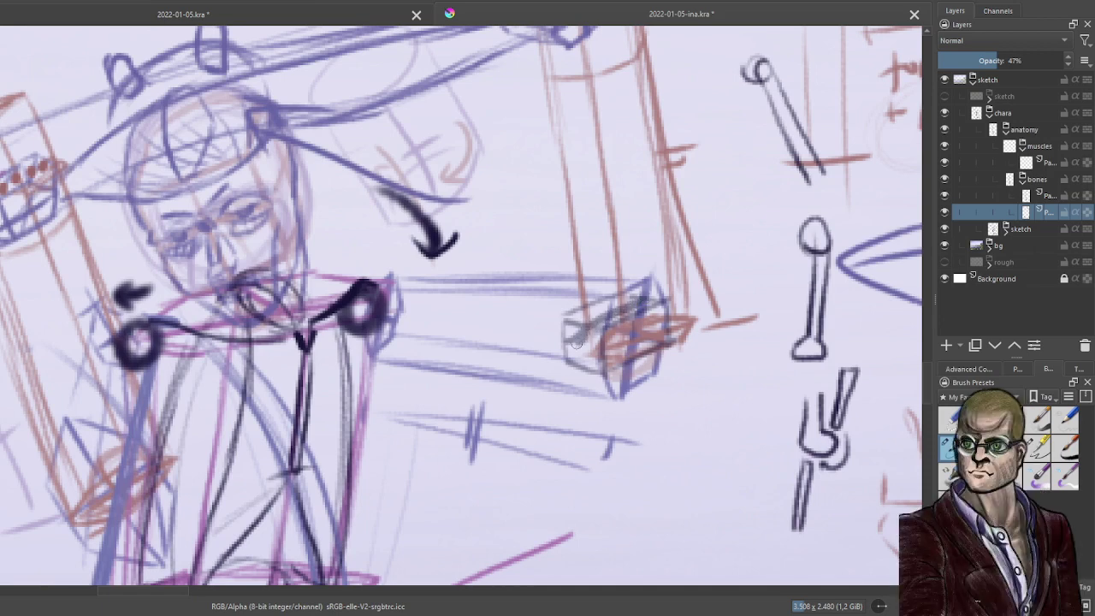
pyautogui.moveTo(645, 300)
pyautogui.mouseDown()
pyautogui.moveTo(662, 310)
pyautogui.moveTo(667, 339)
pyautogui.moveTo(584, 369)
pyautogui.mouseUp()
pyautogui.moveTo(643, 313); pyautogui.dragTo(635, 344)
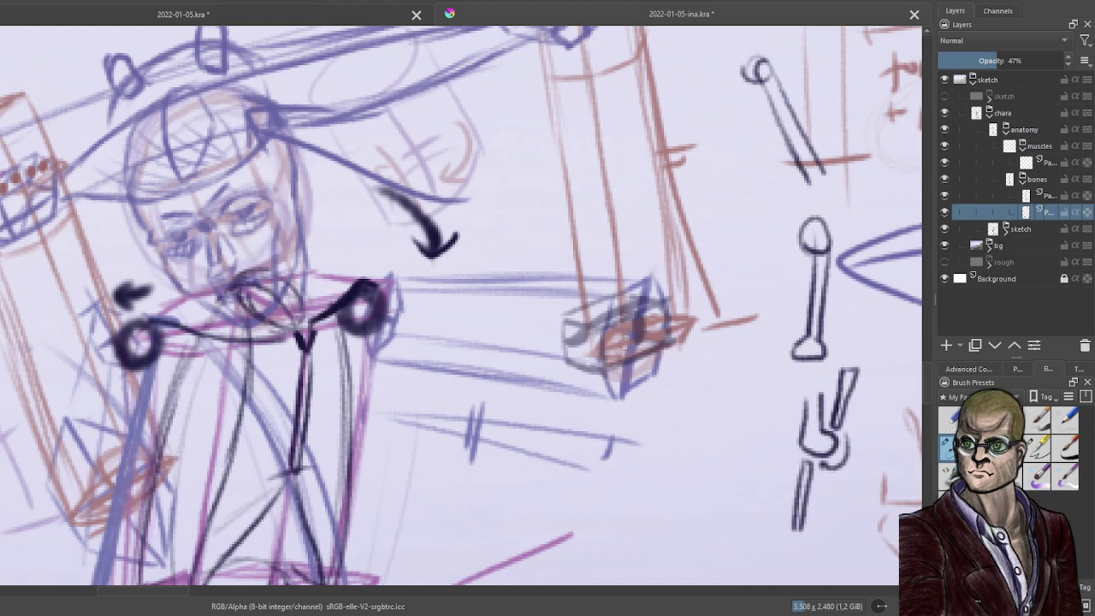
# Darken the outstretched arm's shoulder ball and rough in two upper arm shaft lines from it to the elbow box.
pyautogui.moveTo(378, 310)
pyautogui.mouseDown()
pyautogui.moveTo(369, 319)
pyautogui.moveTo(372, 294)
pyautogui.moveTo(365, 313)
pyautogui.moveTo(361, 286)
pyautogui.moveTo(379, 297)
pyautogui.mouseUp()
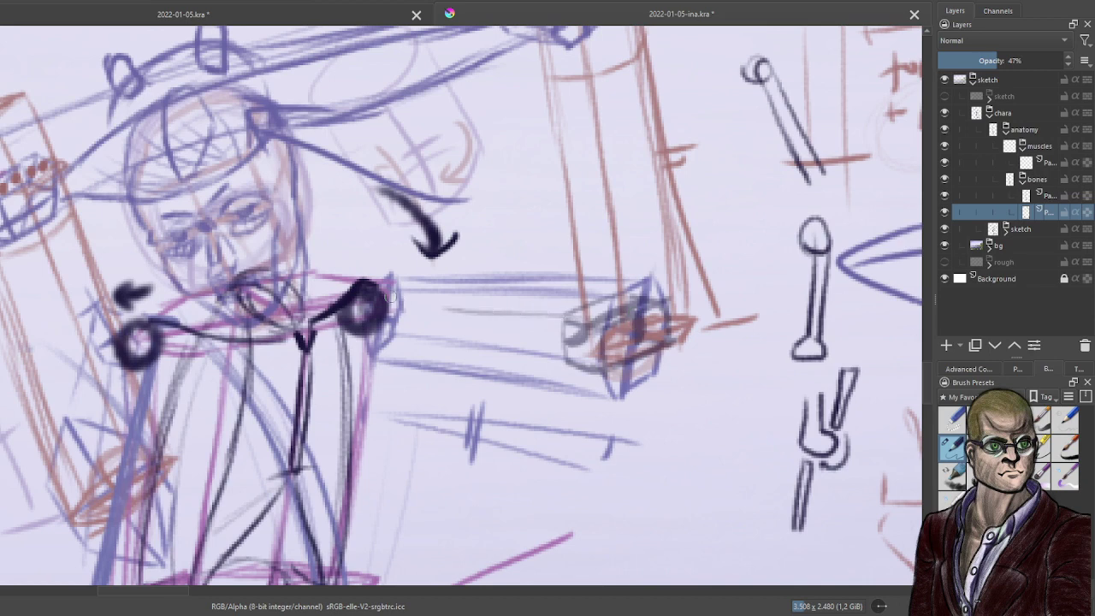
pyautogui.moveTo(387, 298); pyautogui.dragTo(580, 318)
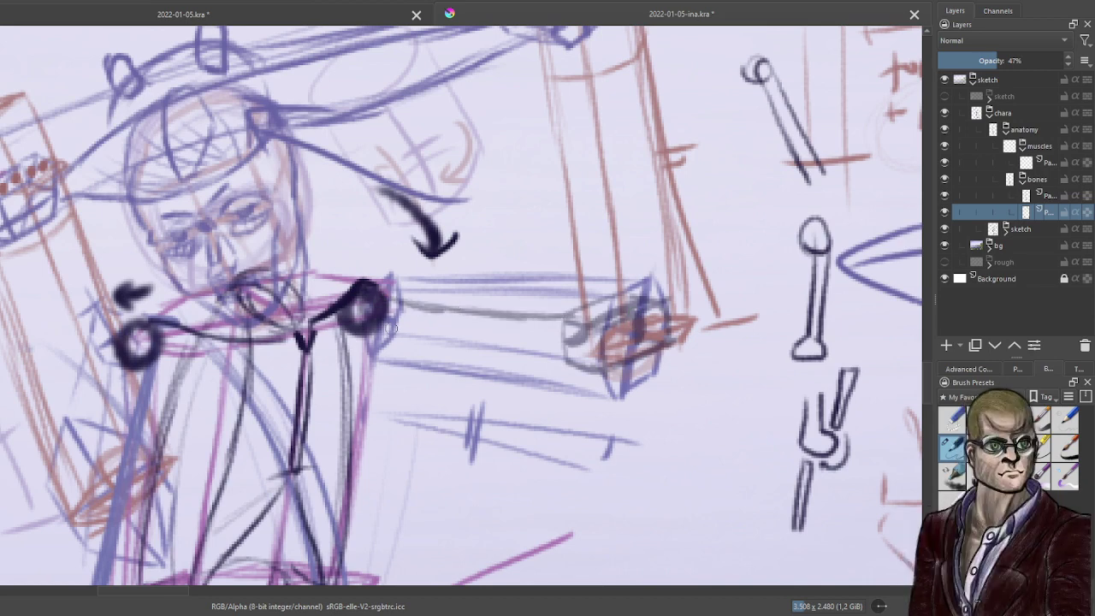
pyautogui.moveTo(387, 328)
pyautogui.mouseDown()
pyautogui.moveTo(556, 353)
pyautogui.moveTo(532, 350)
pyautogui.mouseUp()
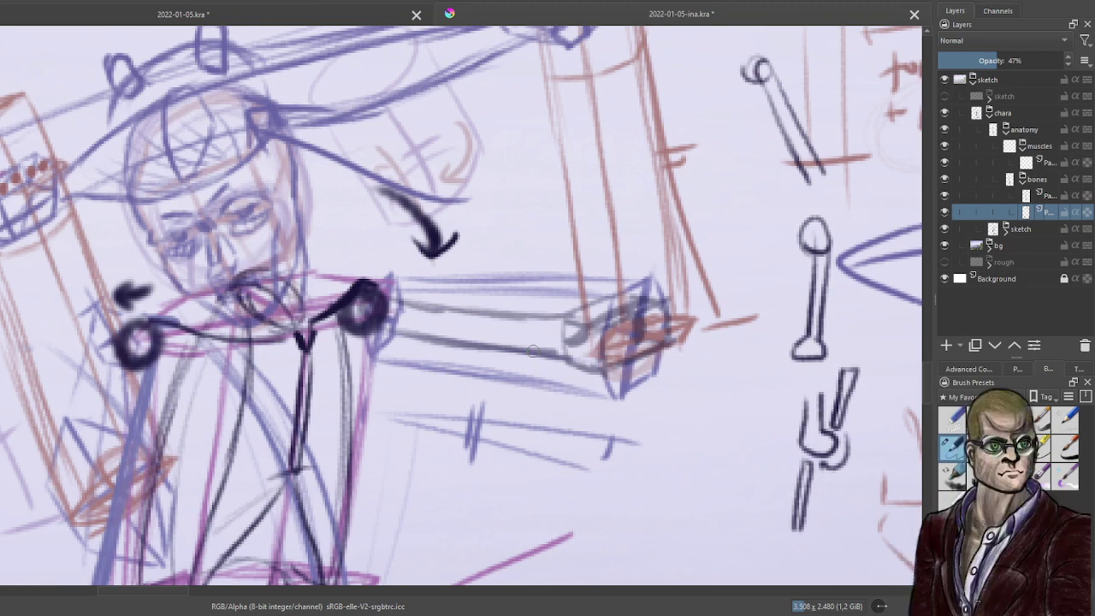
# On the 100% opacity bones layer, draw the outstretched upper arm bone's two dark shaft lines from shoulder to elbow.
pyautogui.click(1053, 197)
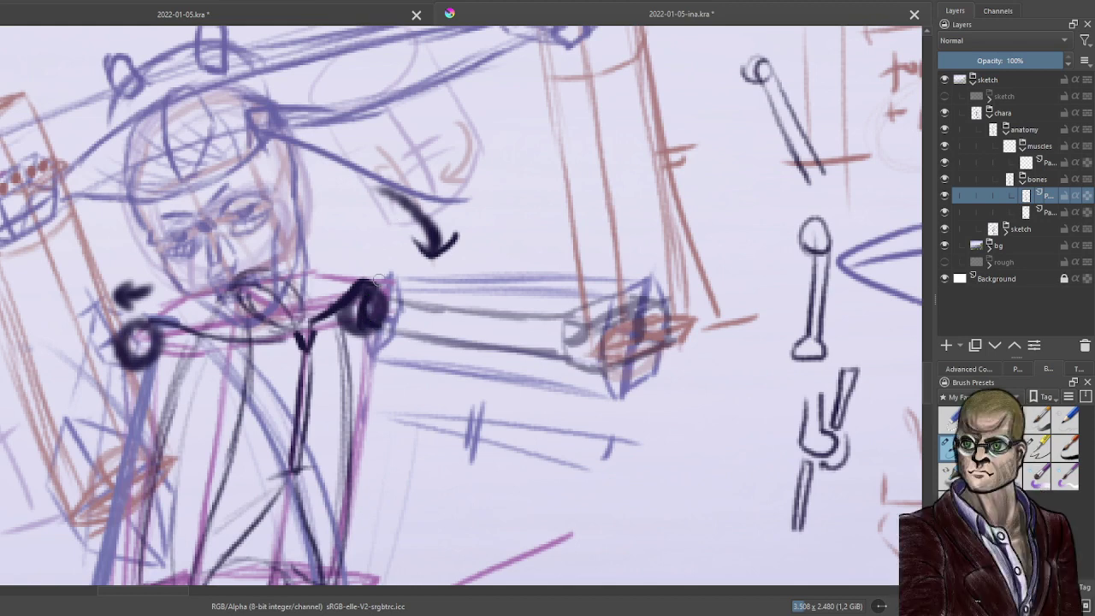
pyautogui.moveTo(390, 297); pyautogui.dragTo(574, 318)
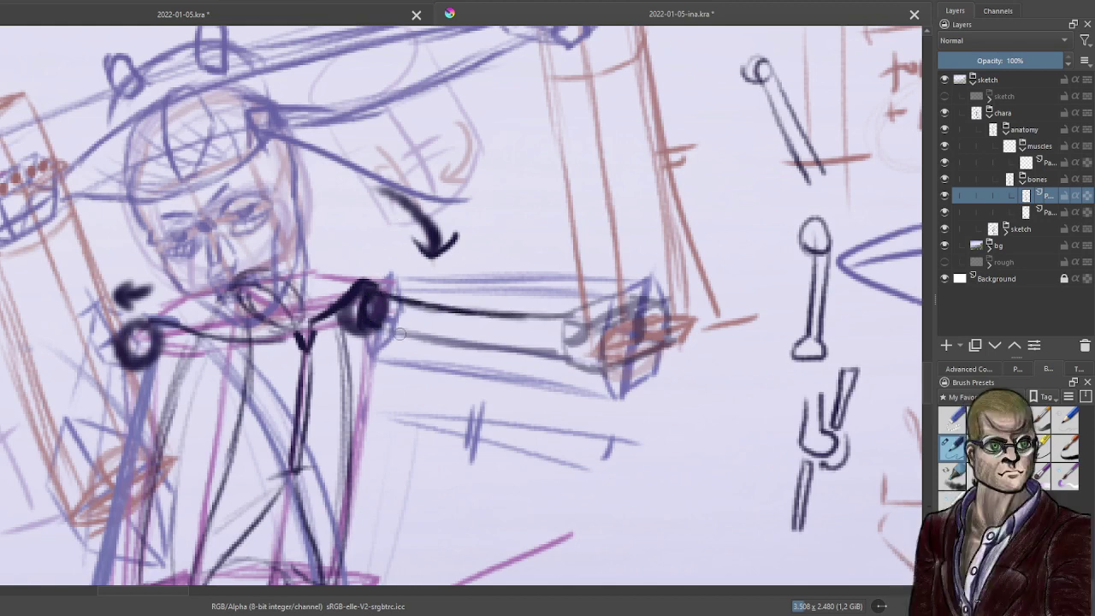
pyautogui.moveTo(370, 323)
pyautogui.mouseDown()
pyautogui.moveTo(412, 338)
pyautogui.moveTo(561, 349)
pyautogui.mouseUp()
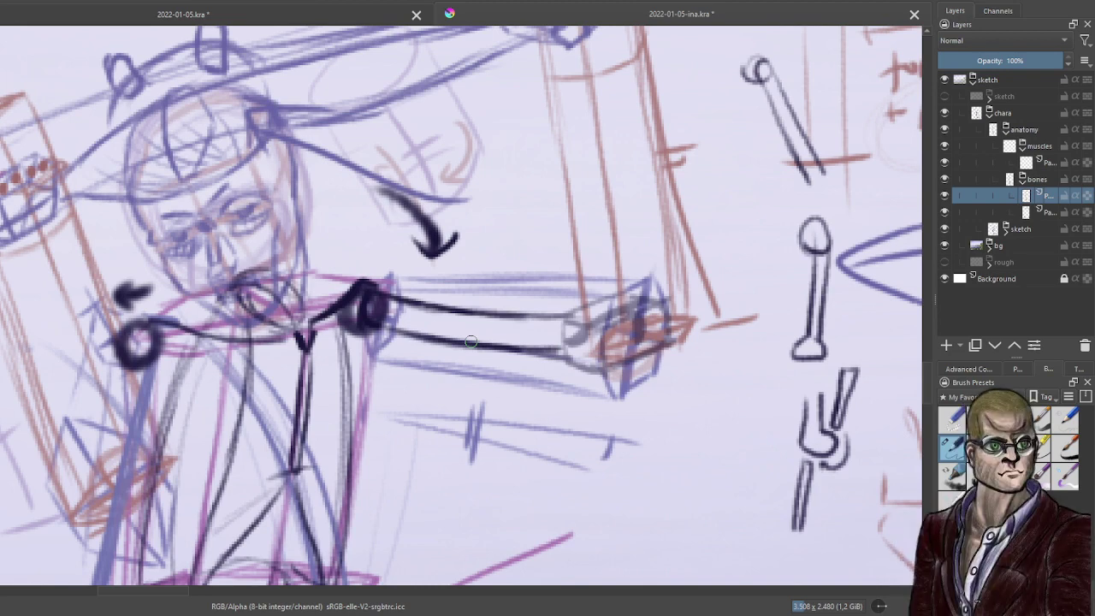
# Draw the outstretched upper arm bone's rounded elbow end over its construction box, with curved joint grooves across it.
pyautogui.moveTo(572, 320); pyautogui.dragTo(615, 306)
pyautogui.moveTo(568, 339)
pyautogui.mouseDown()
pyautogui.moveTo(588, 313)
pyautogui.moveTo(650, 291)
pyautogui.moveTo(666, 296)
pyautogui.moveTo(669, 317)
pyautogui.moveTo(656, 347)
pyautogui.mouseUp()
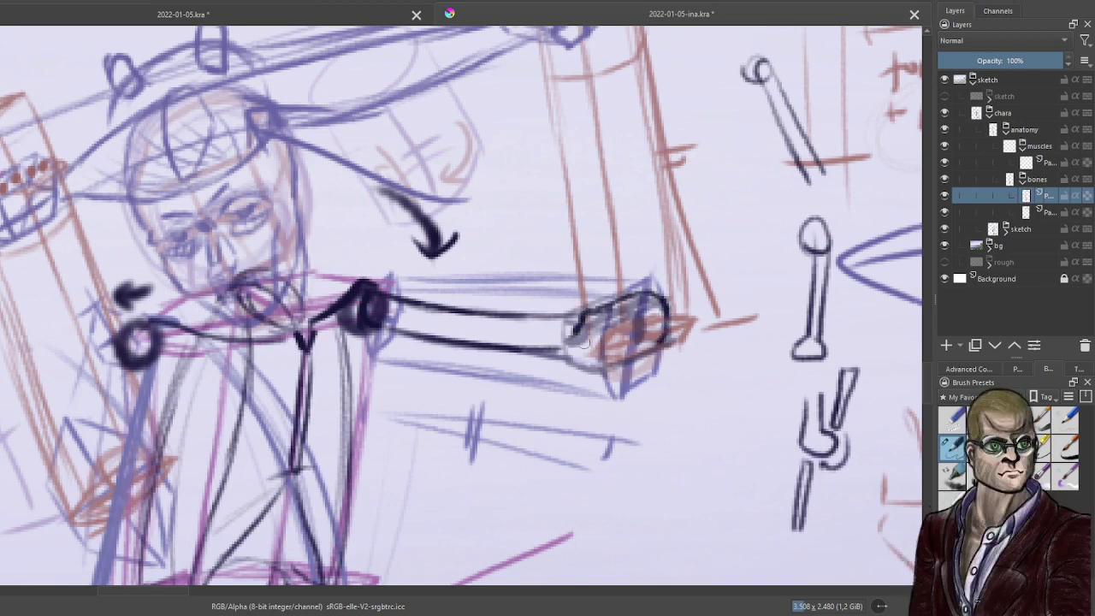
pyautogui.moveTo(554, 353)
pyautogui.mouseDown()
pyautogui.moveTo(589, 361)
pyautogui.moveTo(661, 342)
pyautogui.mouseUp()
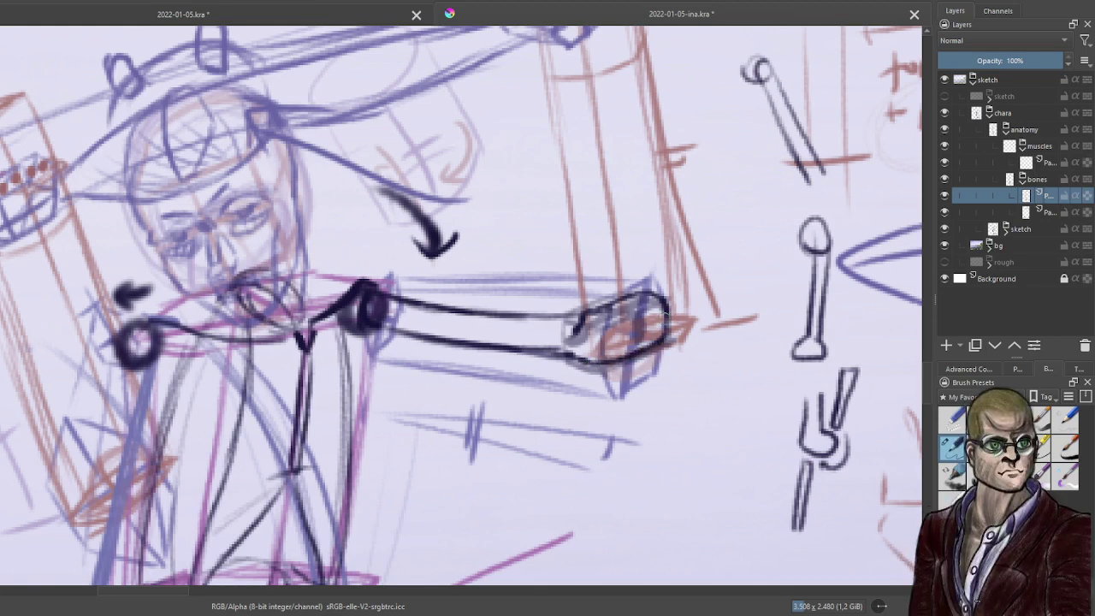
pyautogui.moveTo(606, 306); pyautogui.dragTo(618, 344)
pyautogui.moveTo(634, 296)
pyautogui.mouseDown()
pyautogui.moveTo(630, 327)
pyautogui.moveTo(648, 326)
pyautogui.mouseUp()
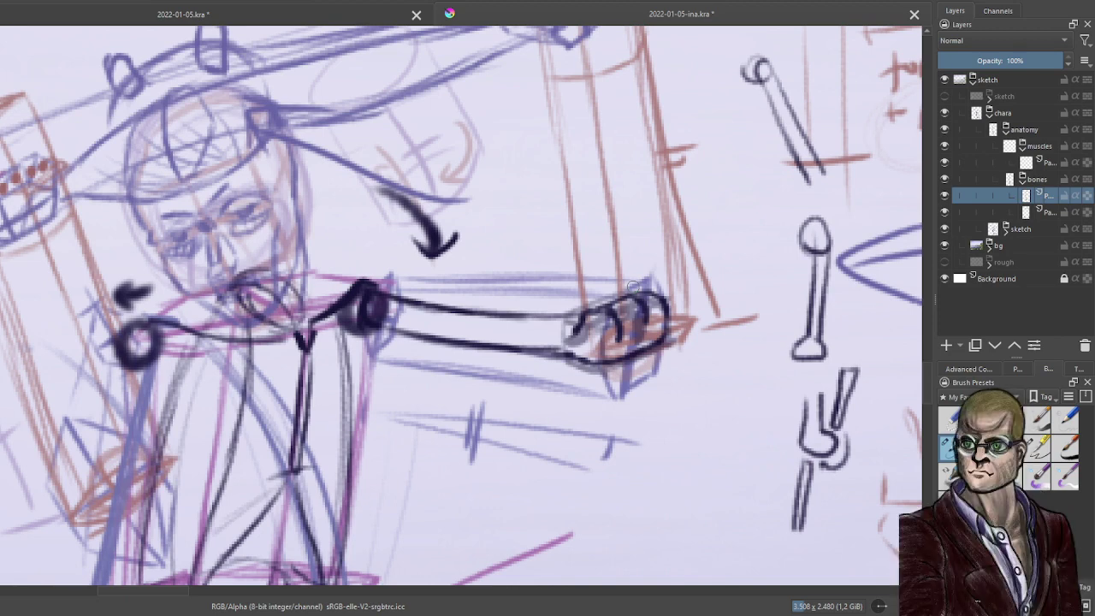
# On the 47% opacity bones layer, darken the lowered arm's shoulder ball and outline the front face of a box around its elbow.
pyautogui.click(1050, 213)
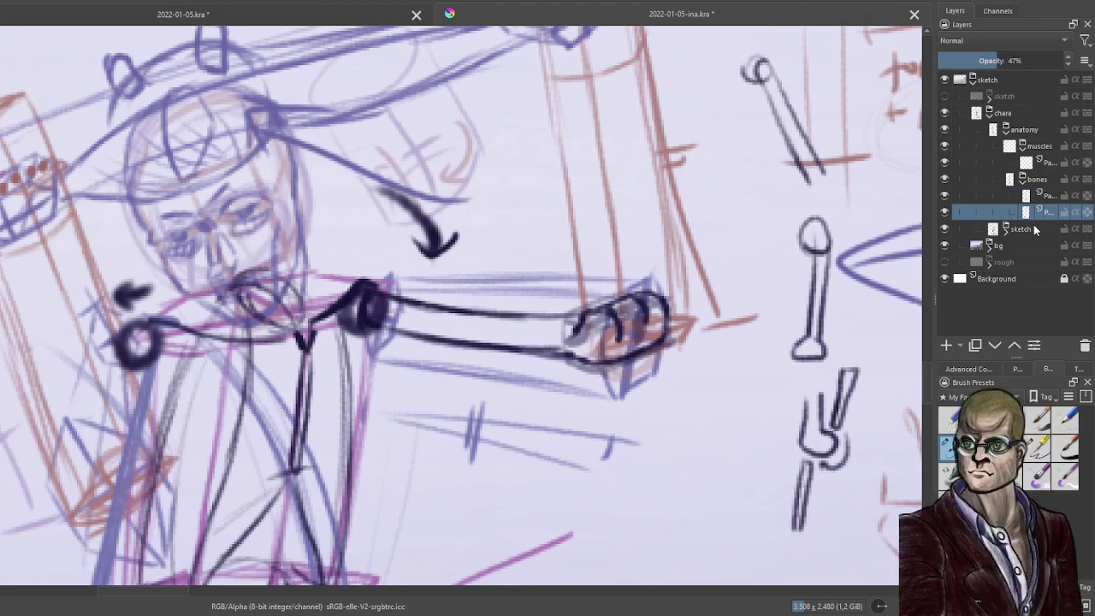
pyautogui.moveTo(159, 376); pyautogui.dragTo(305, 373)
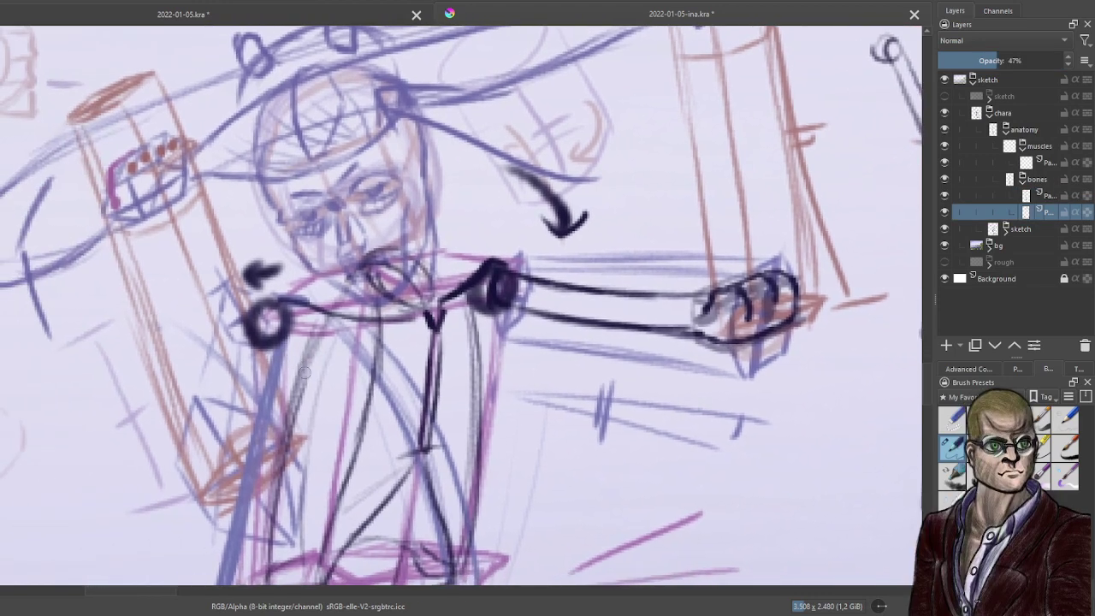
pyautogui.moveTo(274, 315)
pyautogui.mouseDown()
pyautogui.moveTo(263, 342)
pyautogui.moveTo(262, 332)
pyautogui.mouseUp()
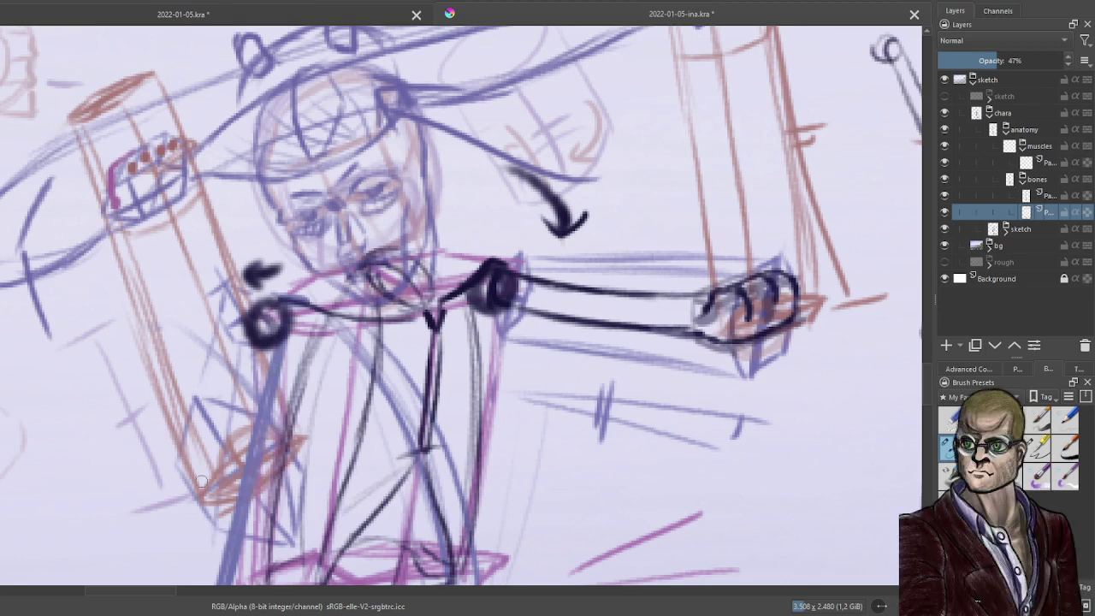
pyautogui.moveTo(185, 480); pyautogui.dragTo(216, 526)
pyautogui.moveTo(185, 478); pyautogui.dragTo(274, 419)
pyautogui.moveTo(216, 524)
pyautogui.mouseDown()
pyautogui.moveTo(301, 439)
pyautogui.moveTo(289, 471)
pyautogui.mouseUp()
pyautogui.moveTo(271, 421)
pyautogui.mouseDown()
pyautogui.moveTo(302, 468)
pyautogui.moveTo(265, 495)
pyautogui.mouseUp()
pyautogui.moveTo(182, 481); pyautogui.dragTo(195, 447)
pyautogui.moveTo(268, 421); pyautogui.dragTo(274, 392)
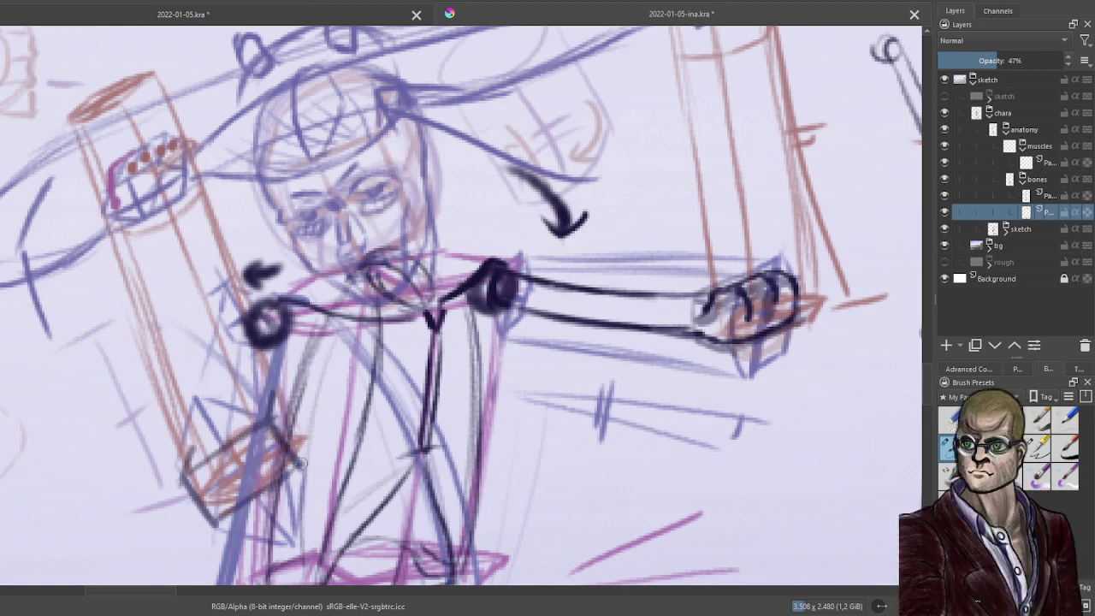
# Complete the lowered arm's elbow box with its depth edges and inner face, and mark its rounded corners.
pyautogui.moveTo(300, 467); pyautogui.dragTo(305, 440)
pyautogui.moveTo(217, 517); pyautogui.dragTo(225, 485)
pyautogui.moveTo(196, 448)
pyautogui.mouseDown()
pyautogui.moveTo(273, 394)
pyautogui.moveTo(196, 444)
pyautogui.mouseUp()
pyautogui.moveTo(224, 488); pyautogui.dragTo(297, 439)
pyautogui.moveTo(273, 395); pyautogui.dragTo(299, 435)
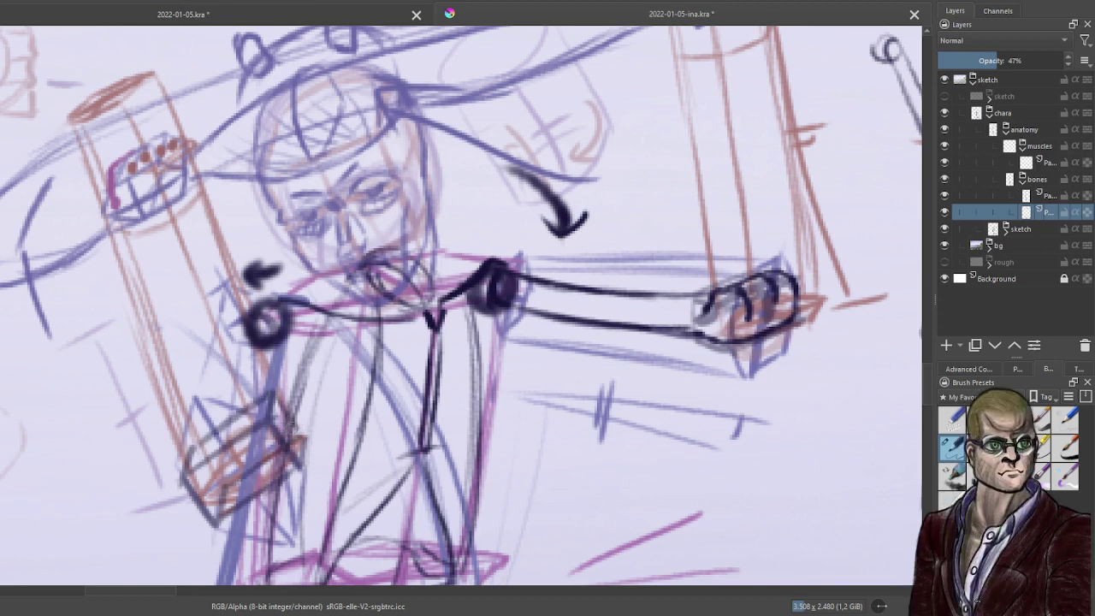
pyautogui.moveTo(196, 449); pyautogui.dragTo(223, 486)
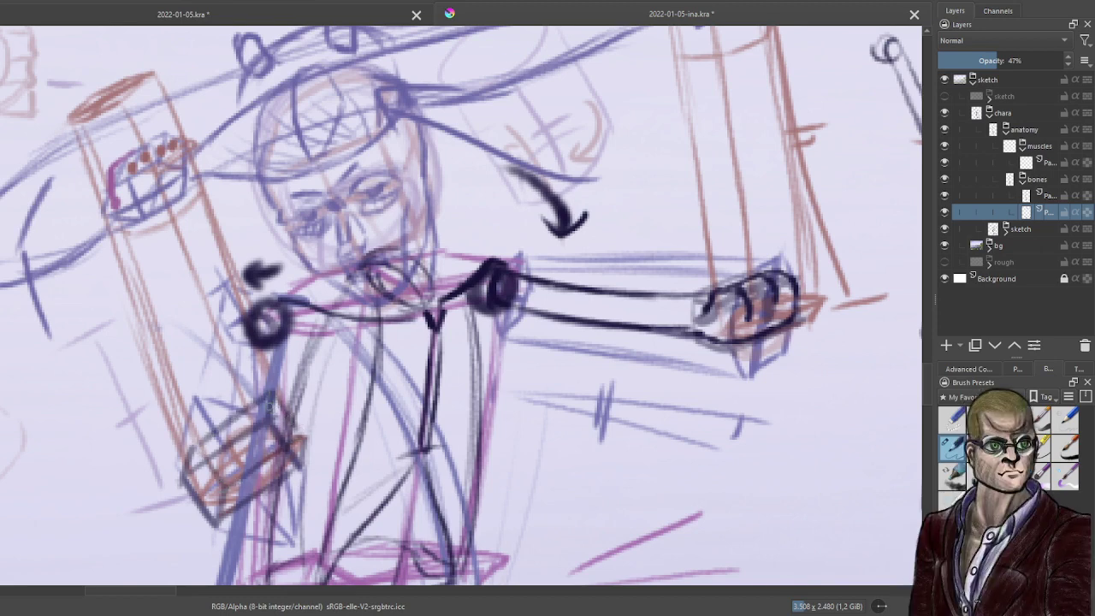
pyautogui.moveTo(274, 403); pyautogui.dragTo(293, 422)
pyautogui.moveTo(193, 460)
pyautogui.mouseDown()
pyautogui.moveTo(201, 449)
pyautogui.moveTo(210, 471)
pyautogui.mouseUp()
# Rough in the lowered upper arm bone's two shaft lines from the shoulder ball to the elbow box.
pyautogui.moveTo(273, 329); pyautogui.dragTo(275, 339)
pyautogui.moveTo(277, 346); pyautogui.dragTo(284, 402)
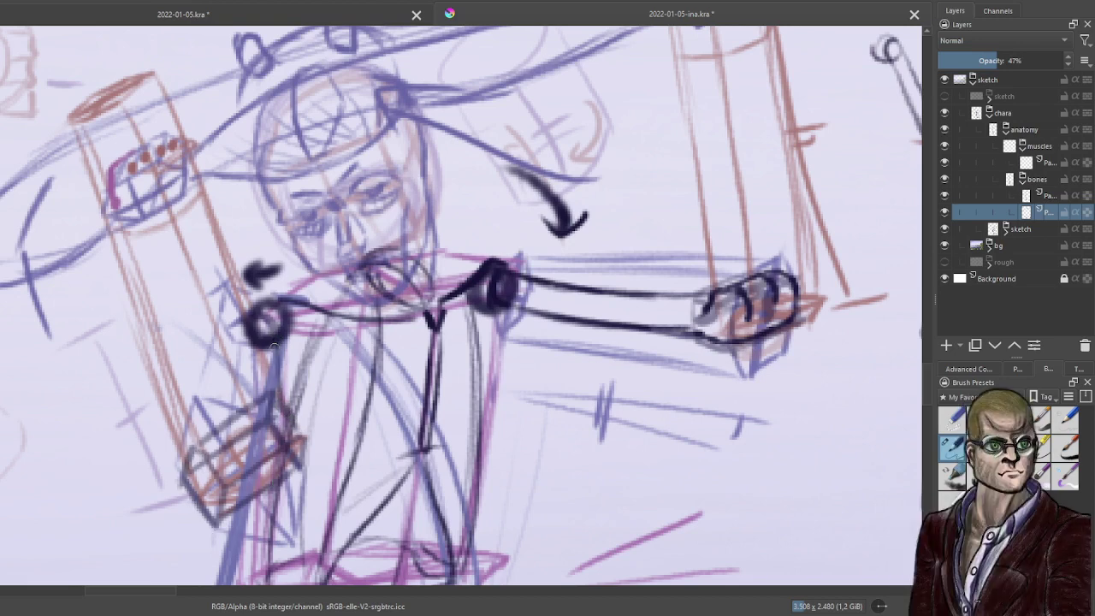
pyautogui.moveTo(275, 346); pyautogui.dragTo(276, 397)
pyautogui.moveTo(253, 325); pyautogui.dragTo(220, 425)
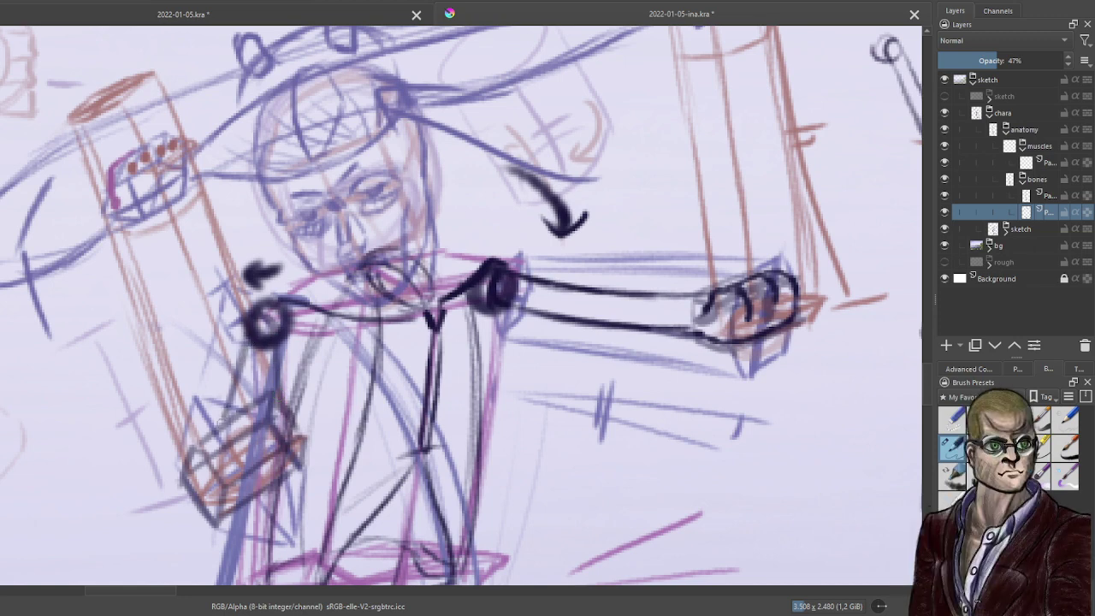
pyautogui.moveTo(237, 385); pyautogui.dragTo(222, 420)
# On the 100% opacity bones layer, draw the lowered upper arm bone's dark shaft and its rounded elbow end with a joint groove.
pyautogui.click(1051, 196)
pyautogui.moveTo(250, 329)
pyautogui.mouseDown()
pyautogui.moveTo(220, 438)
pyautogui.moveTo(246, 416)
pyautogui.moveTo(287, 402)
pyautogui.moveTo(289, 416)
pyautogui.moveTo(299, 403)
pyautogui.mouseUp()
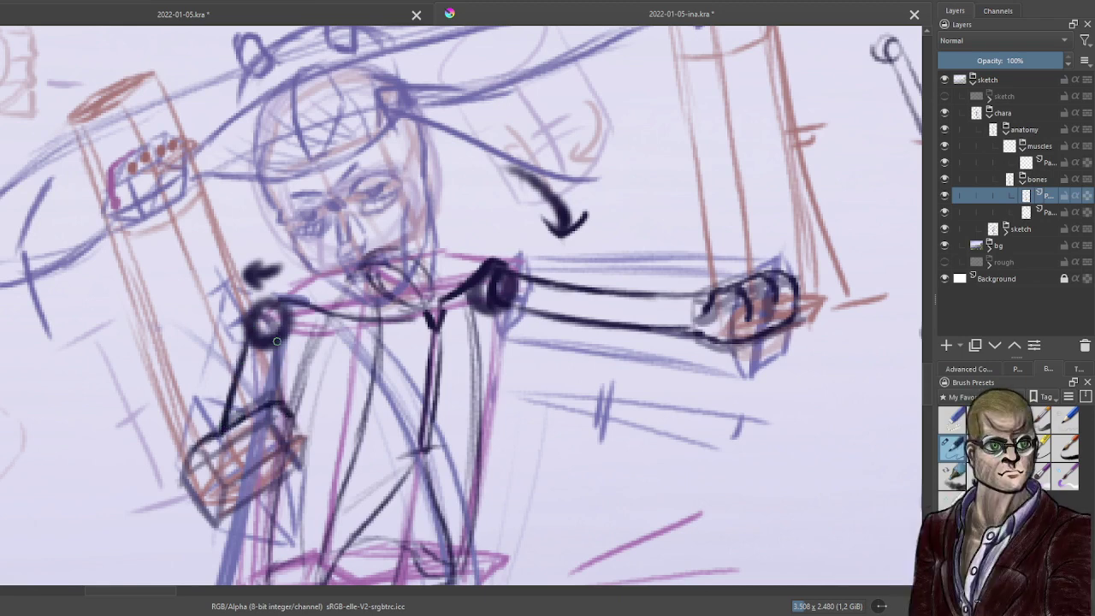
pyautogui.moveTo(278, 339)
pyautogui.mouseDown()
pyautogui.moveTo(275, 399)
pyautogui.moveTo(301, 474)
pyautogui.mouseUp()
pyautogui.moveTo(229, 423)
pyautogui.mouseDown()
pyautogui.moveTo(227, 462)
pyautogui.moveTo(250, 494)
pyautogui.mouseUp()
pyautogui.moveTo(195, 446)
pyautogui.mouseDown()
pyautogui.moveTo(189, 481)
pyautogui.moveTo(212, 514)
pyautogui.moveTo(299, 462)
pyautogui.mouseUp()
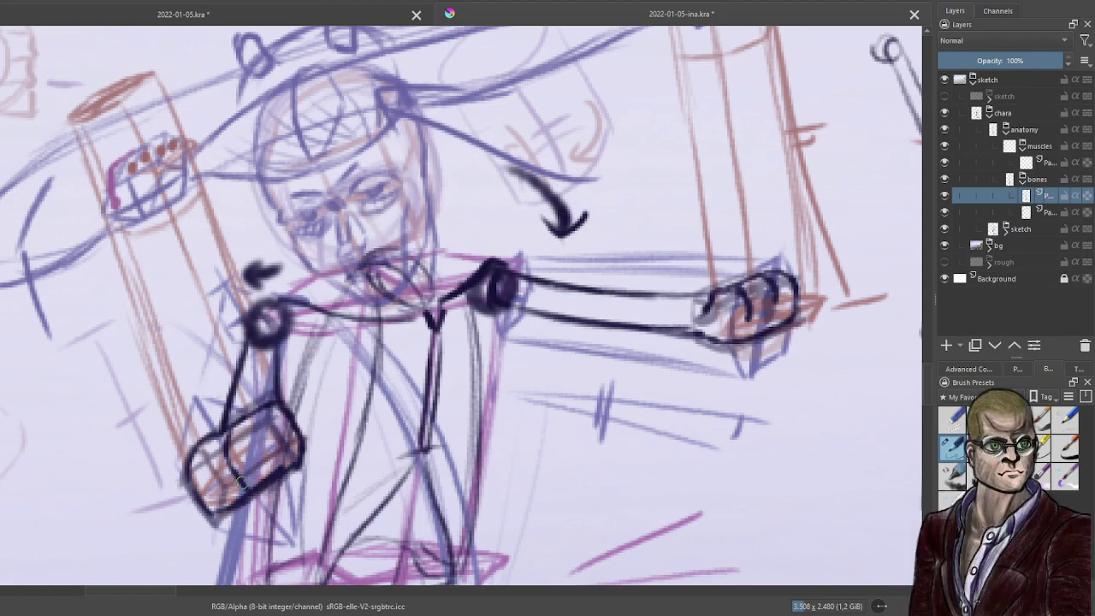
# Beside the small arm bone diagrams, draw a forearm diagram with a rectangular base block, a V notch and a straight double-line shaft.
pyautogui.scroll(-2, 242, 484)
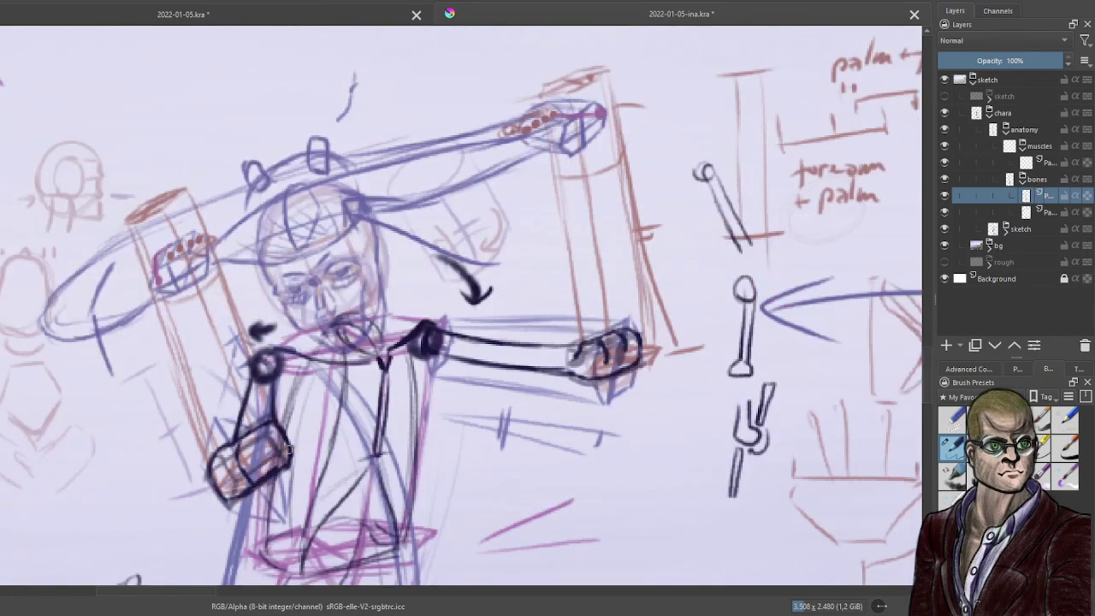
pyautogui.scroll(-5, 290, 448)
pyautogui.scroll(4, 462, 334)
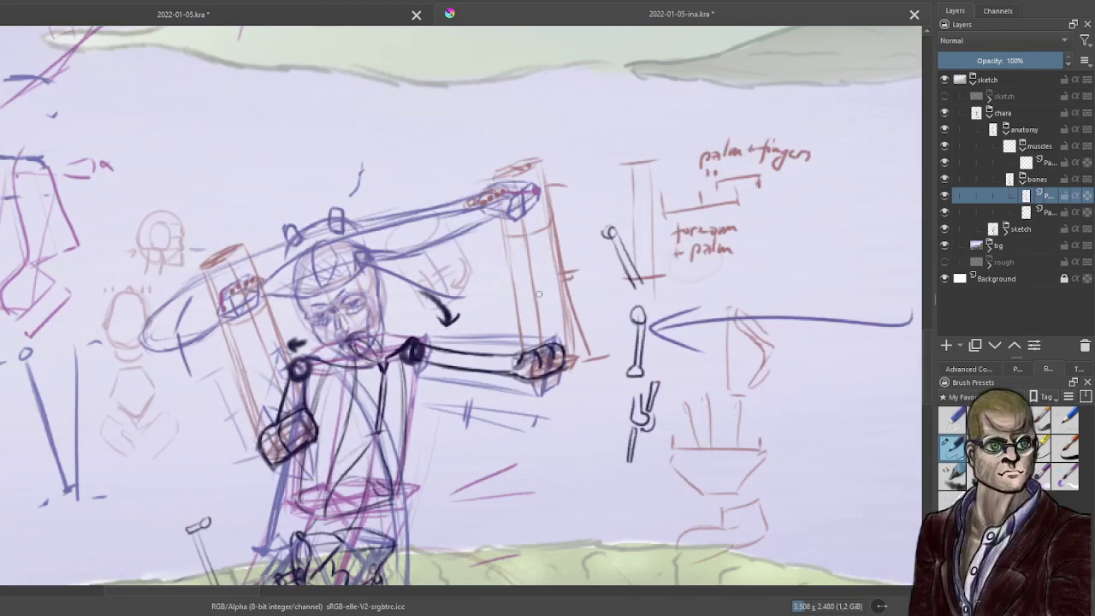
pyautogui.scroll(2, 539, 293)
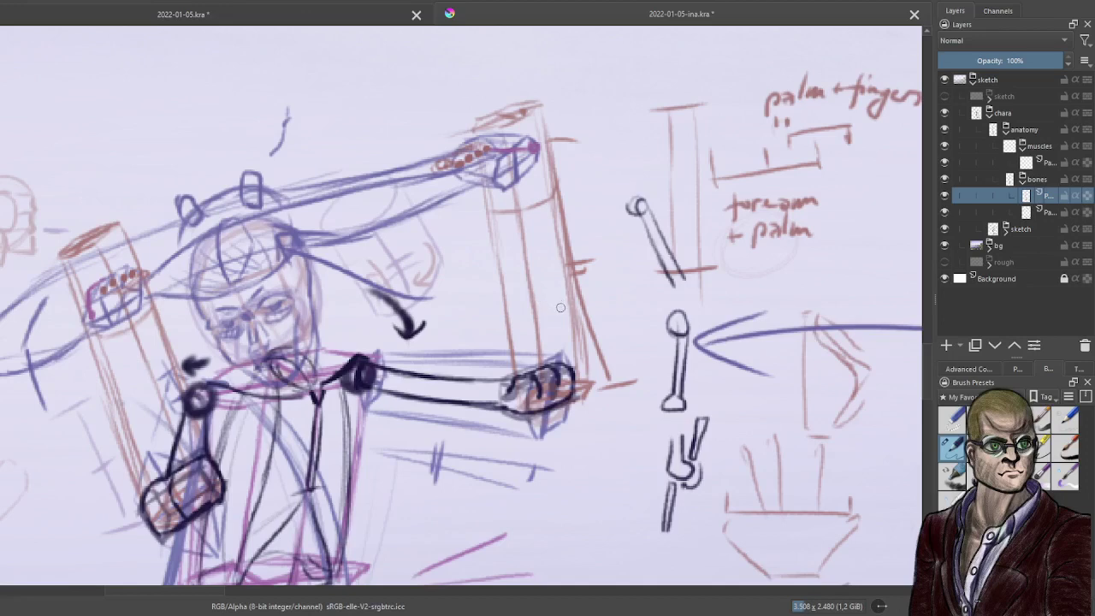
pyautogui.moveTo(632, 332); pyautogui.dragTo(550, 334)
pyautogui.moveTo(643, 352); pyautogui.dragTo(600, 362)
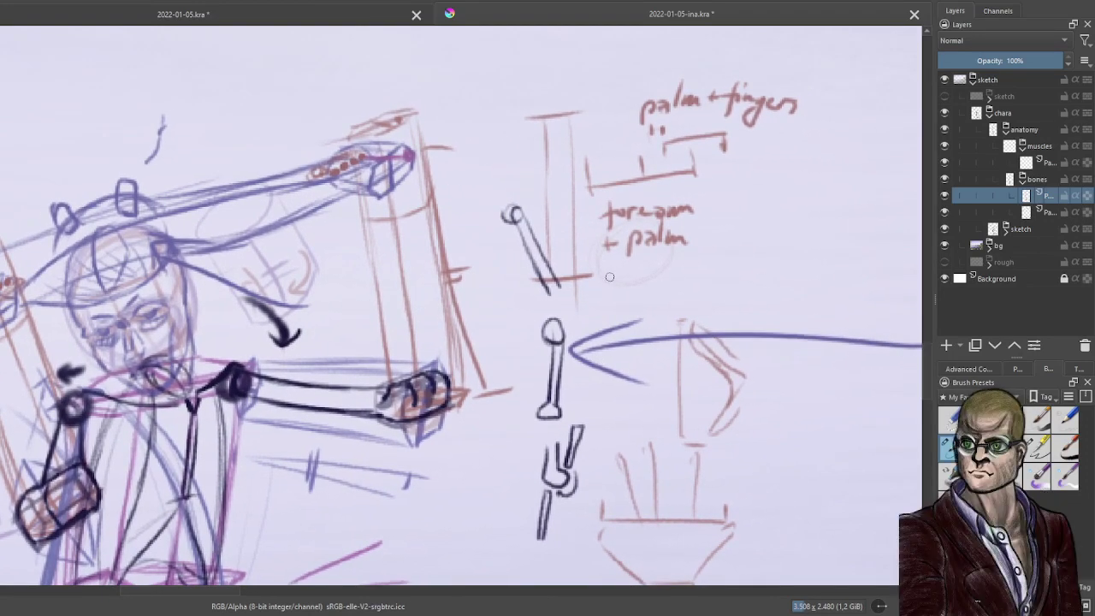
pyautogui.moveTo(616, 506); pyautogui.dragTo(600, 401)
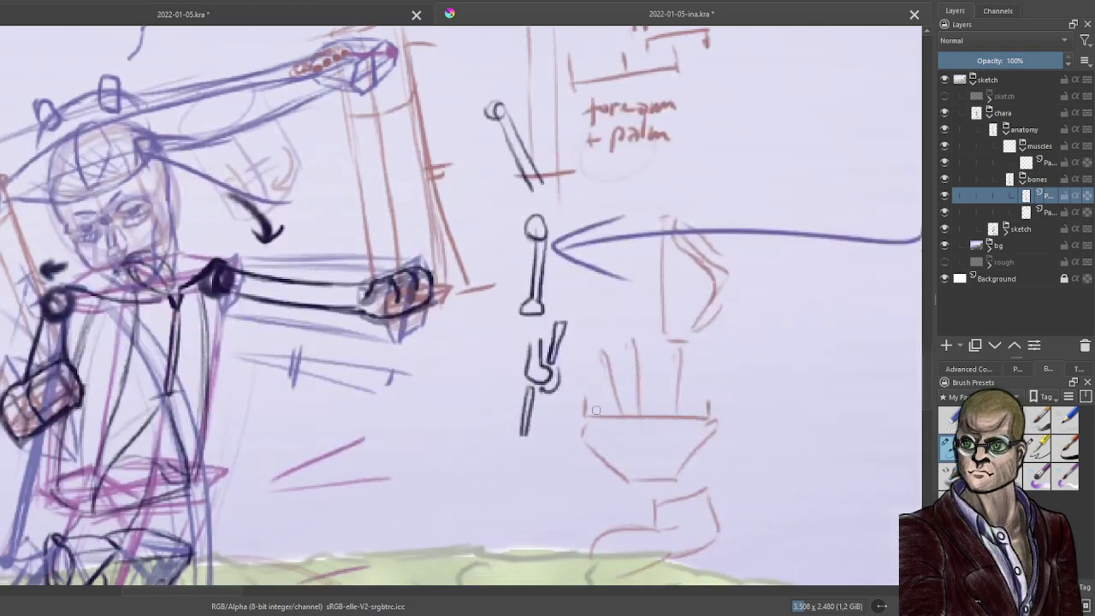
pyautogui.scroll(1, 600, 400)
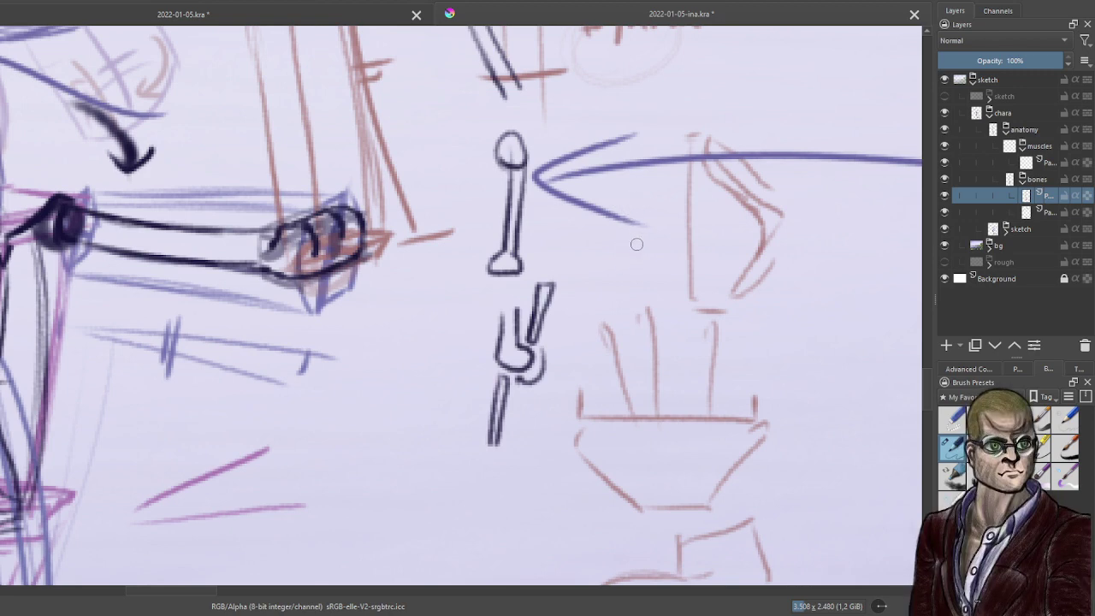
pyautogui.moveTo(631, 251)
pyautogui.mouseDown()
pyautogui.moveTo(631, 281)
pyautogui.moveTo(630, 254)
pyautogui.moveTo(647, 253)
pyautogui.moveTo(688, 255)
pyautogui.moveTo(688, 276)
pyautogui.moveTo(634, 281)
pyautogui.moveTo(705, 278)
pyautogui.mouseUp()
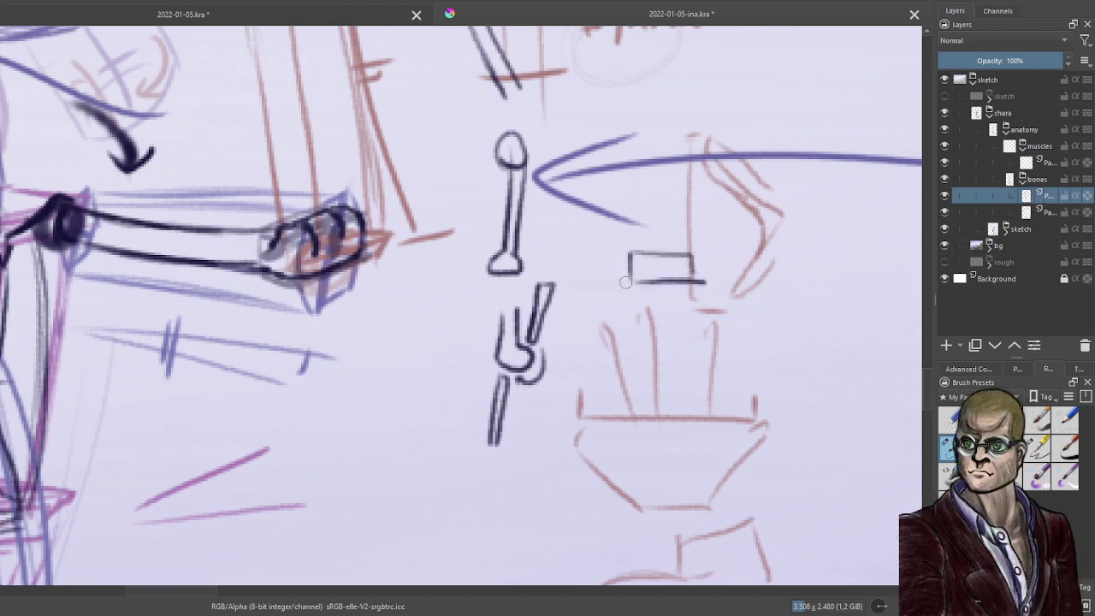
pyautogui.moveTo(655, 226)
pyautogui.mouseDown()
pyautogui.moveTo(658, 257)
pyautogui.moveTo(675, 257)
pyautogui.moveTo(669, 278)
pyautogui.mouseUp()
pyautogui.moveTo(659, 238)
pyautogui.mouseDown()
pyautogui.moveTo(660, 145)
pyautogui.moveTo(675, 107)
pyautogui.mouseUp()
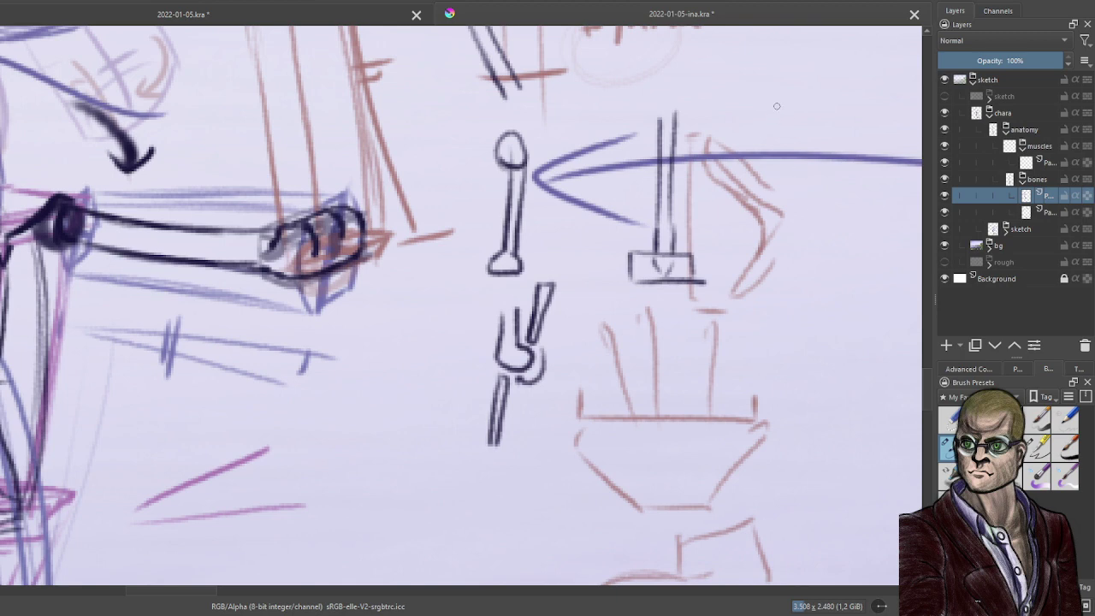
# Draw a second forearm diagram with a funnel-shaped end on a curved bone, a parallel thin bone with ball ends, and a right-pointing arrow above.
pyautogui.moveTo(777, 104)
pyautogui.mouseDown()
pyautogui.moveTo(792, 140)
pyautogui.moveTo(818, 98)
pyautogui.moveTo(770, 101)
pyautogui.moveTo(827, 97)
pyautogui.mouseUp()
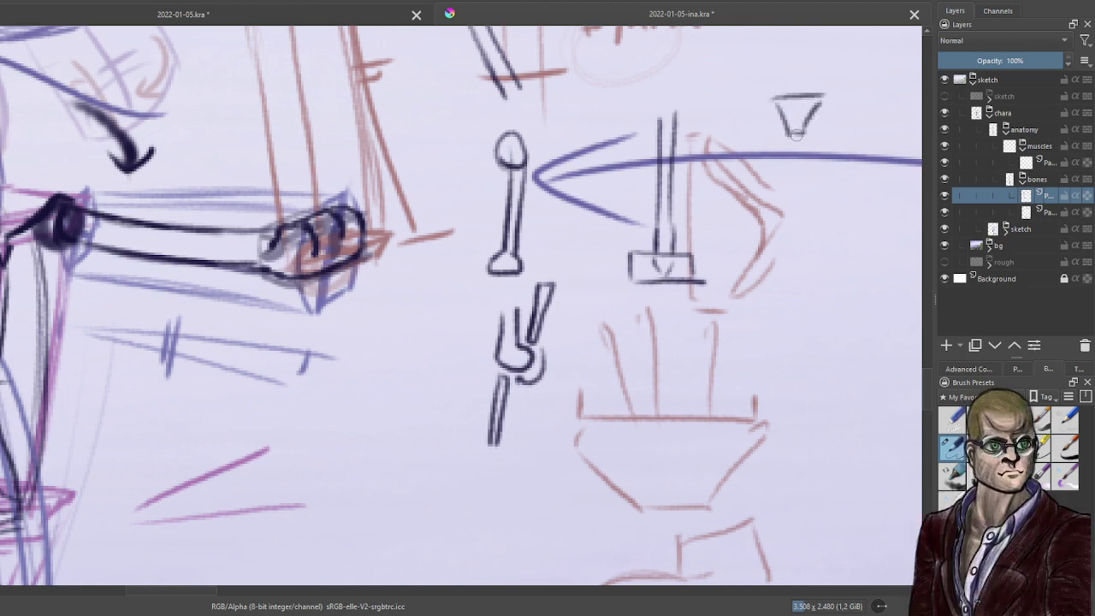
pyautogui.moveTo(795, 132)
pyautogui.mouseDown()
pyautogui.moveTo(777, 300)
pyautogui.moveTo(796, 124)
pyautogui.moveTo(783, 257)
pyautogui.mouseUp()
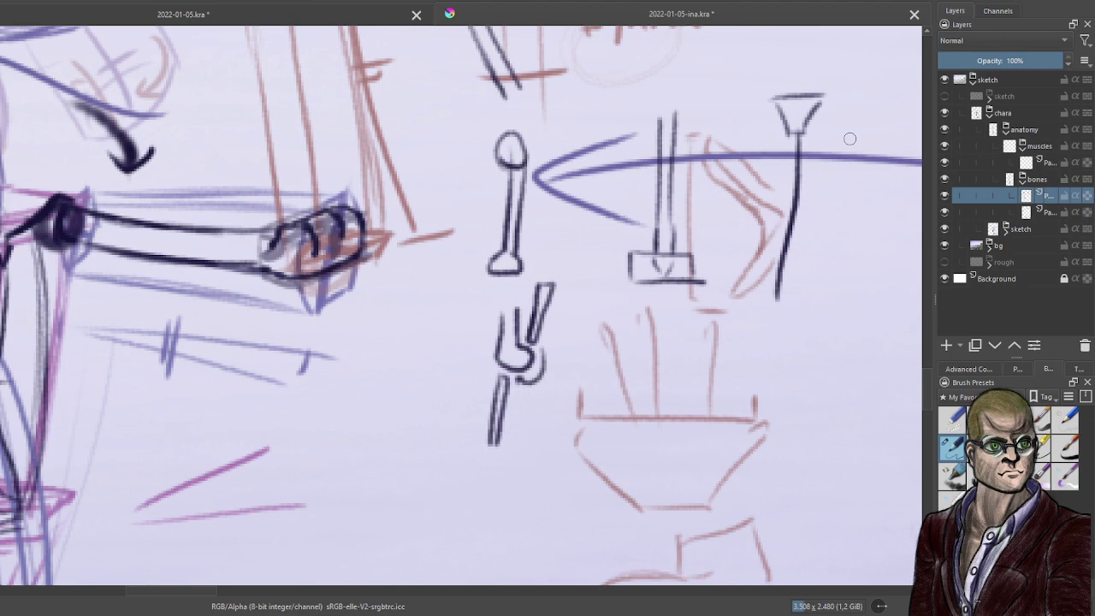
pyautogui.moveTo(775, 71)
pyautogui.mouseDown()
pyautogui.moveTo(832, 70)
pyautogui.moveTo(827, 77)
pyautogui.mouseUp()
pyautogui.moveTo(821, 118); pyautogui.dragTo(826, 108)
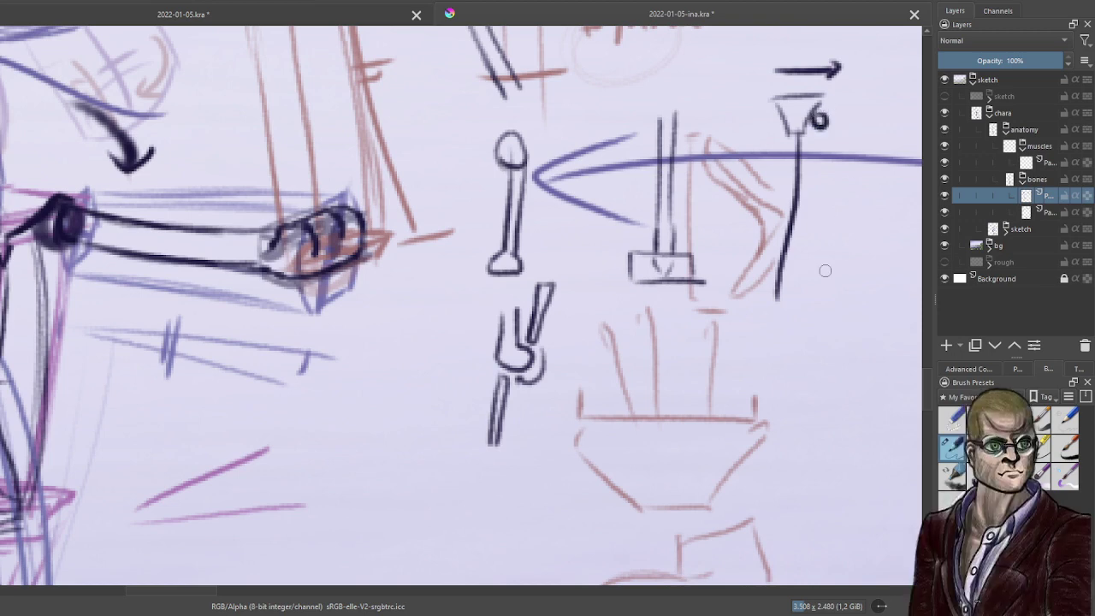
pyautogui.moveTo(813, 289); pyautogui.dragTo(820, 295)
pyautogui.moveTo(818, 130); pyautogui.dragTo(813, 287)
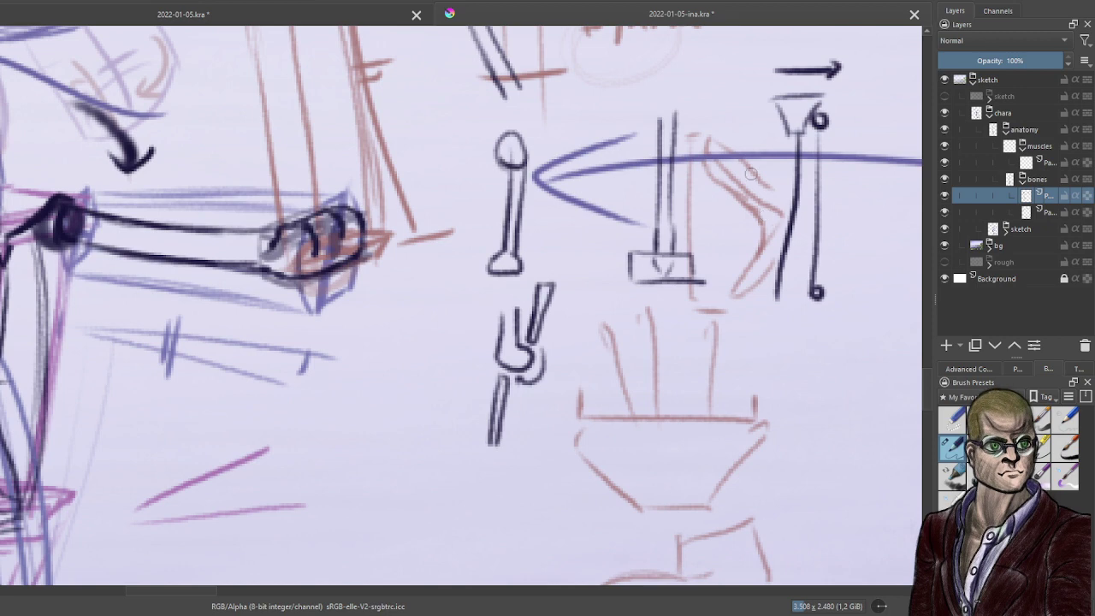
# Add a left-pointing arrow above the first forearm diagram and a second bone running from a ball on its base to a small box.
pyautogui.moveTo(690, 78); pyautogui.dragTo(631, 79)
pyautogui.moveTo(649, 69)
pyautogui.mouseDown()
pyautogui.moveTo(621, 80)
pyautogui.moveTo(650, 89)
pyautogui.mouseUp()
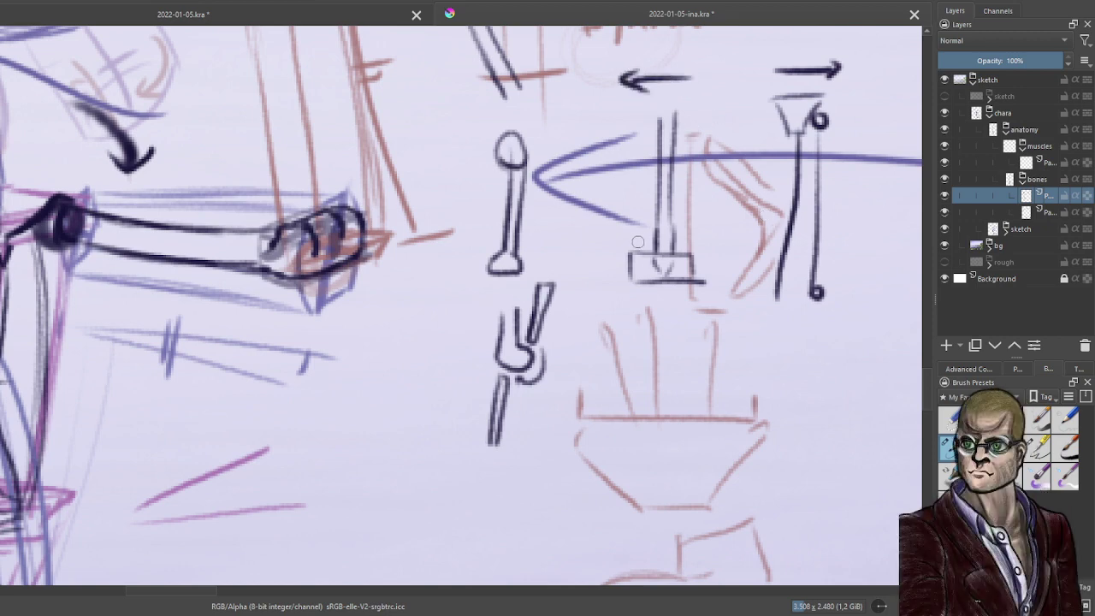
pyautogui.moveTo(642, 250); pyautogui.dragTo(643, 251)
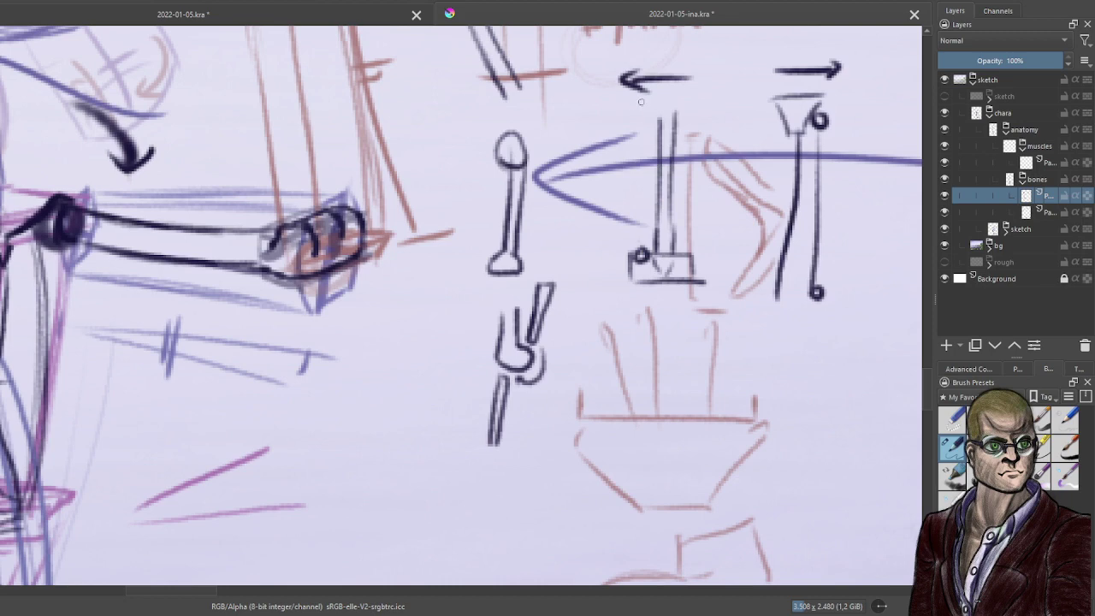
pyautogui.moveTo(641, 103)
pyautogui.mouseDown()
pyautogui.moveTo(664, 83)
pyautogui.moveTo(633, 104)
pyautogui.moveTo(656, 114)
pyautogui.moveTo(629, 118)
pyautogui.moveTo(638, 88)
pyautogui.moveTo(662, 123)
pyautogui.moveTo(673, 109)
pyautogui.moveTo(663, 109)
pyautogui.moveTo(673, 111)
pyautogui.moveTo(640, 246)
pyautogui.moveTo(644, 216)
pyautogui.moveTo(641, 250)
pyautogui.mouseUp()
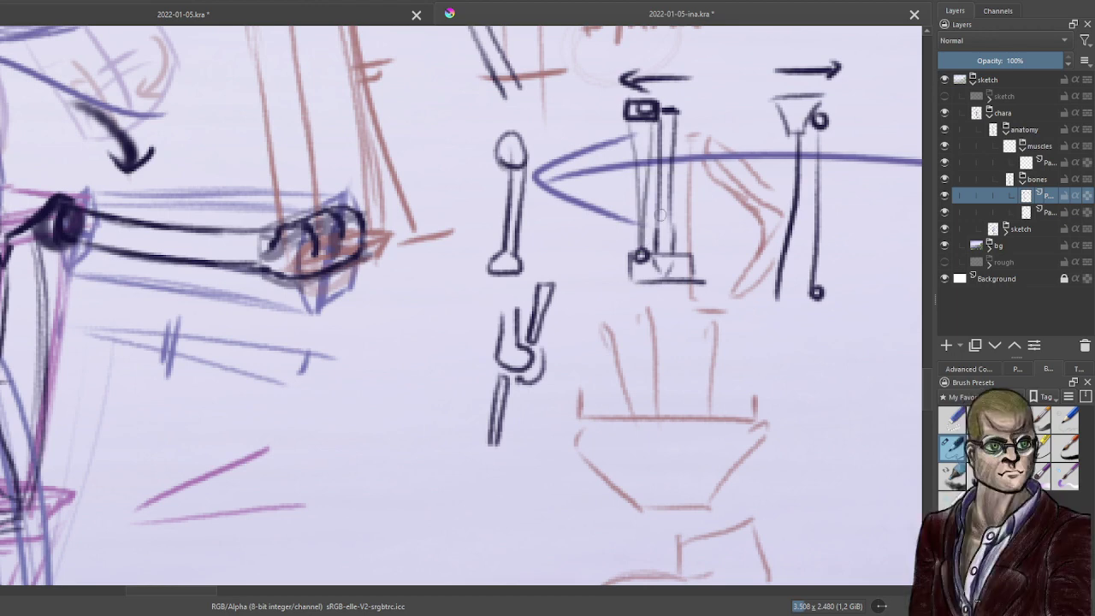
# Mark the first forearm diagram's second bone with a pointer arrow, add a curved rotation arrow above, and darken the V notch.
pyautogui.moveTo(611, 206)
pyautogui.mouseDown()
pyautogui.moveTo(640, 177)
pyautogui.moveTo(641, 197)
pyautogui.mouseUp()
pyautogui.moveTo(673, 87); pyautogui.dragTo(710, 101)
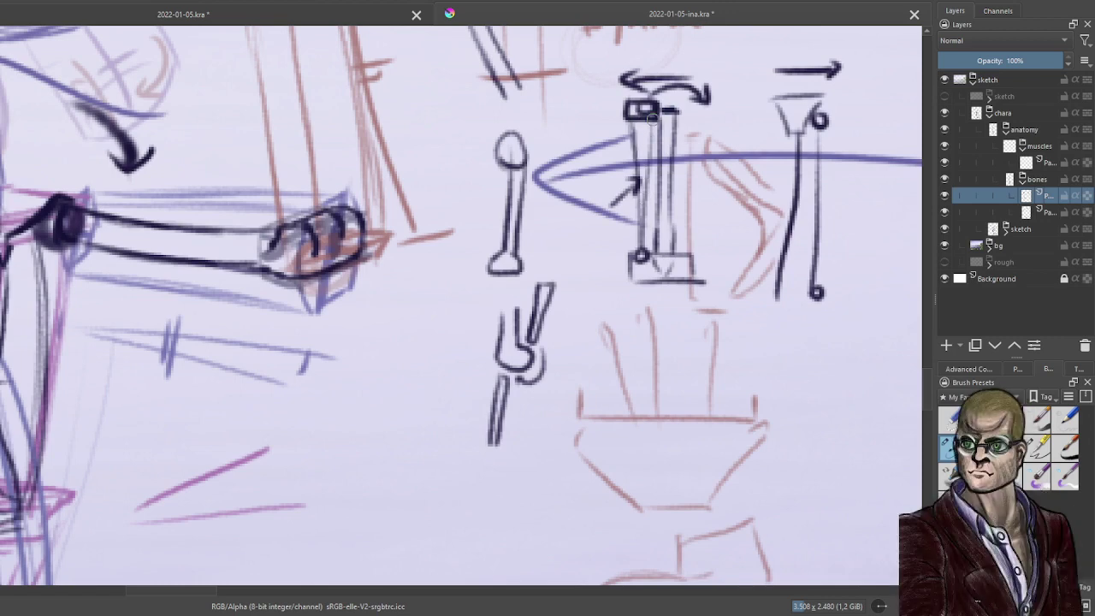
pyautogui.moveTo(656, 263); pyautogui.dragTo(667, 279)
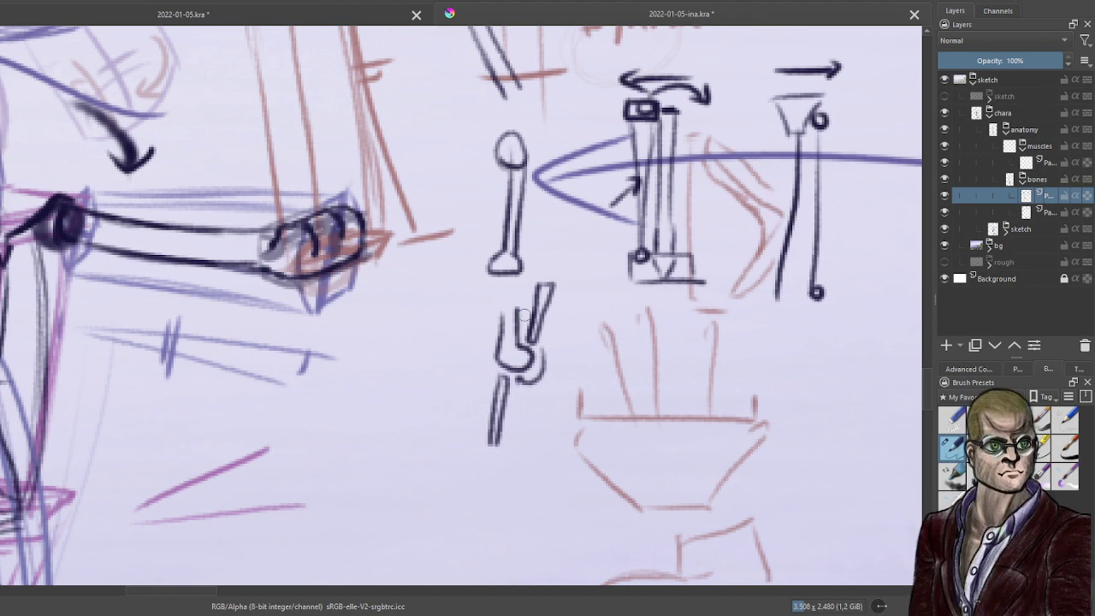
# Annotate the second forearm diagram with an arrow pointing at the thin bone, a curved arrow beneath it, and a question mark.
pyautogui.moveTo(844, 181)
pyautogui.mouseDown()
pyautogui.moveTo(828, 193)
pyautogui.moveTo(837, 196)
pyautogui.mouseUp()
pyautogui.moveTo(834, 302); pyautogui.dragTo(809, 323)
pyautogui.moveTo(847, 300)
pyautogui.mouseDown()
pyautogui.moveTo(856, 297)
pyautogui.moveTo(854, 318)
pyautogui.mouseUp()
pyautogui.click(851, 328)
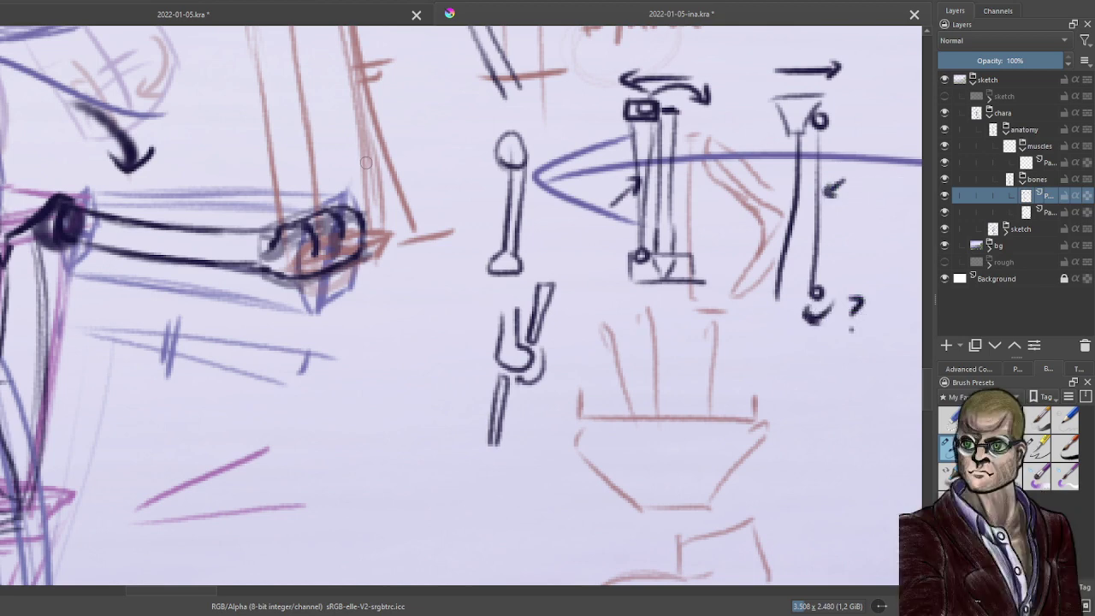
# Draw an L-shaped angle mark beside the outstretched elbow, and rough in the forearm bone's elbow end on the 47% opacity bones layer.
pyautogui.moveTo(379, 183)
pyautogui.mouseDown()
pyautogui.moveTo(362, 337)
pyautogui.moveTo(372, 349)
pyautogui.mouseUp()
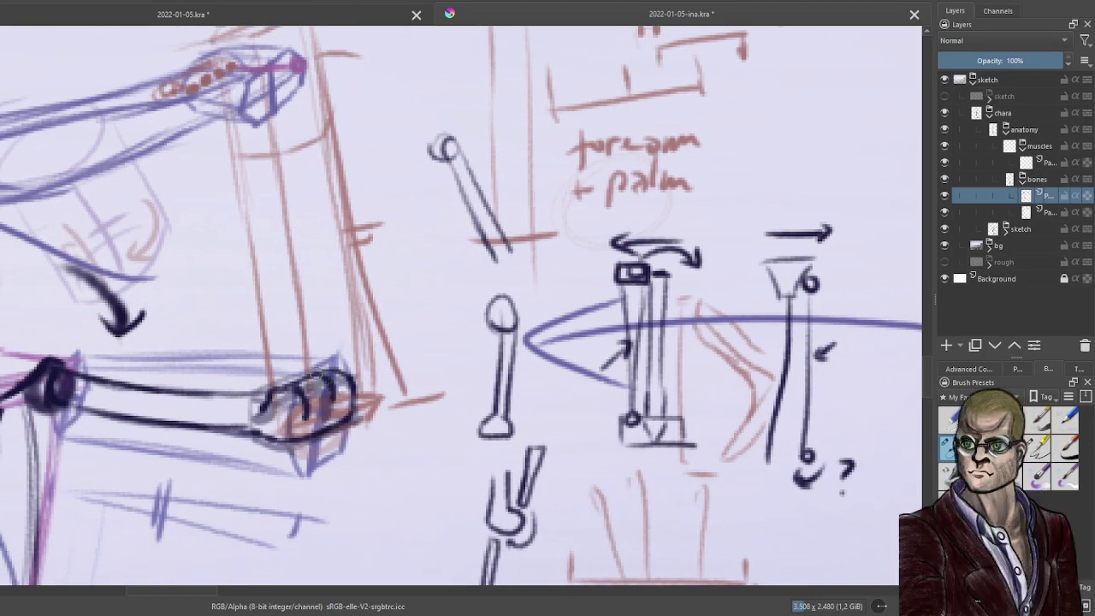
pyautogui.moveTo(415, 441)
pyautogui.mouseDown()
pyautogui.moveTo(453, 450)
pyautogui.moveTo(447, 386)
pyautogui.mouseUp()
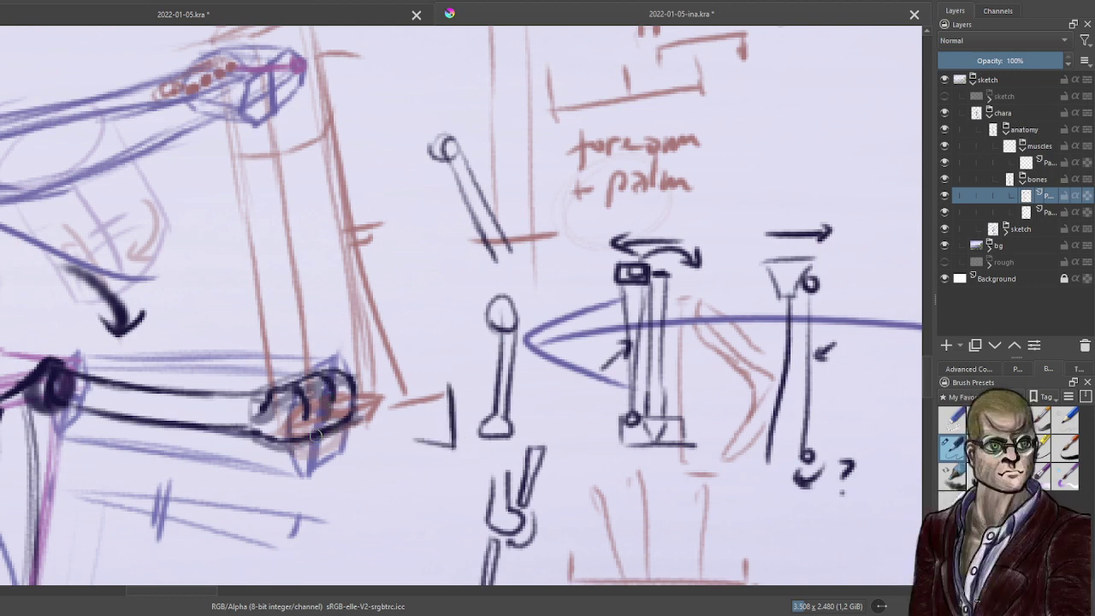
pyautogui.click(1042, 212)
pyautogui.moveTo(295, 384); pyautogui.dragTo(322, 373)
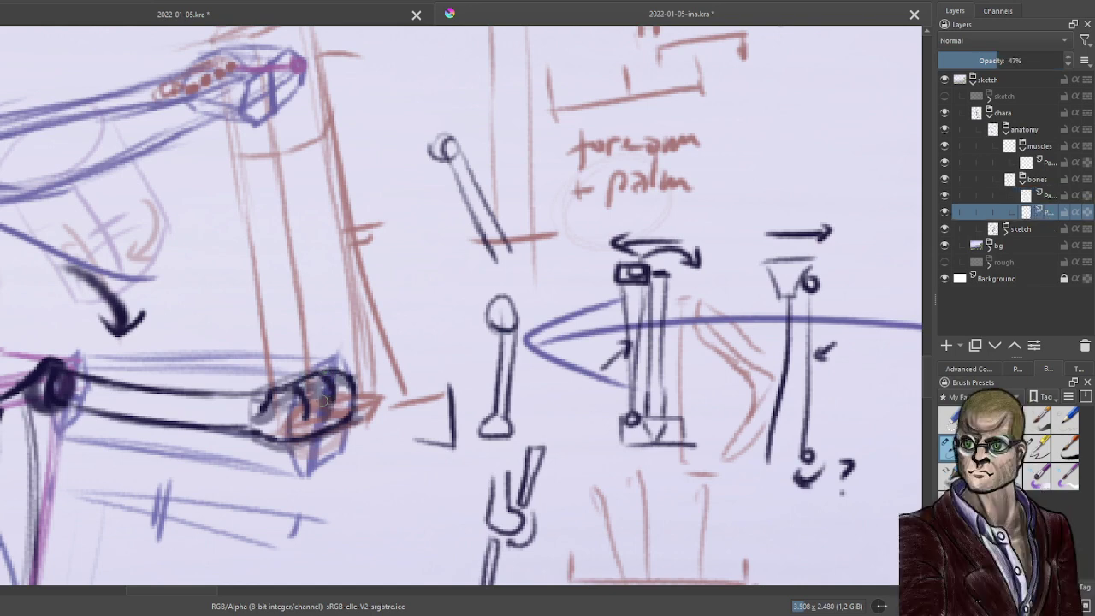
pyautogui.moveTo(332, 399); pyautogui.dragTo(324, 441)
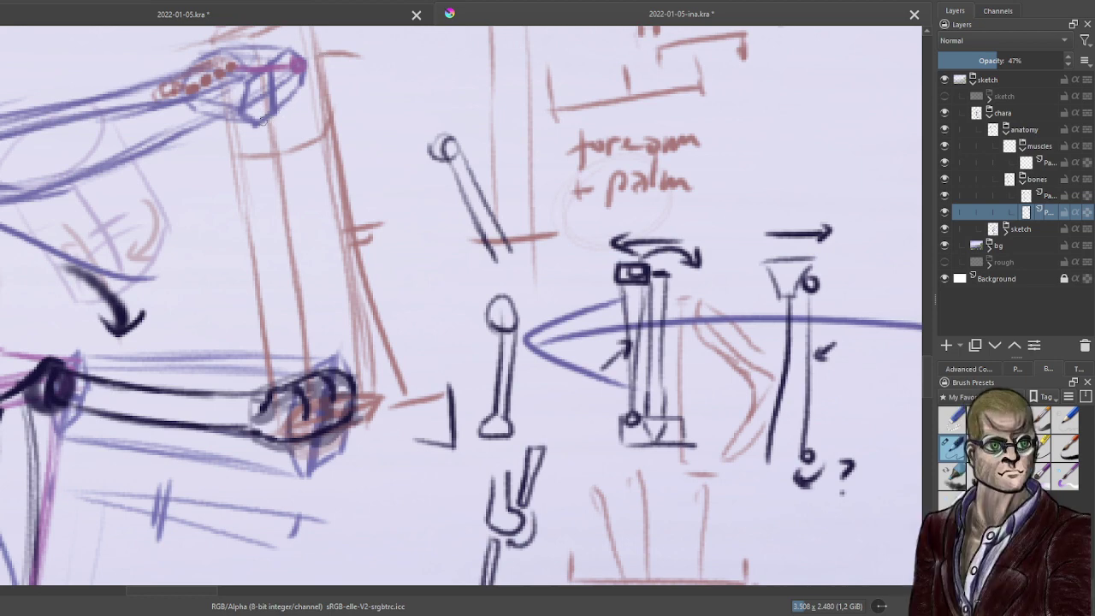
# Rough in the outstretched arm's first forearm bone as two S-curved lines from a rounded wrist end down to the elbow.
pyautogui.moveTo(264, 121)
pyautogui.mouseDown()
pyautogui.moveTo(282, 137)
pyautogui.moveTo(300, 118)
pyautogui.moveTo(291, 109)
pyautogui.mouseUp()
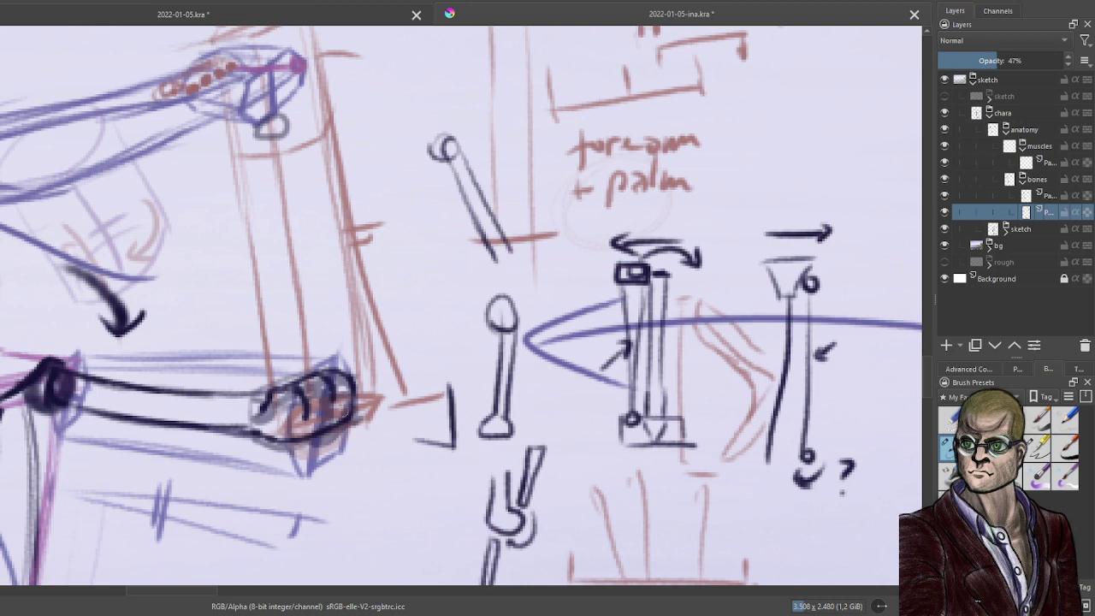
pyautogui.moveTo(346, 373); pyautogui.dragTo(287, 129)
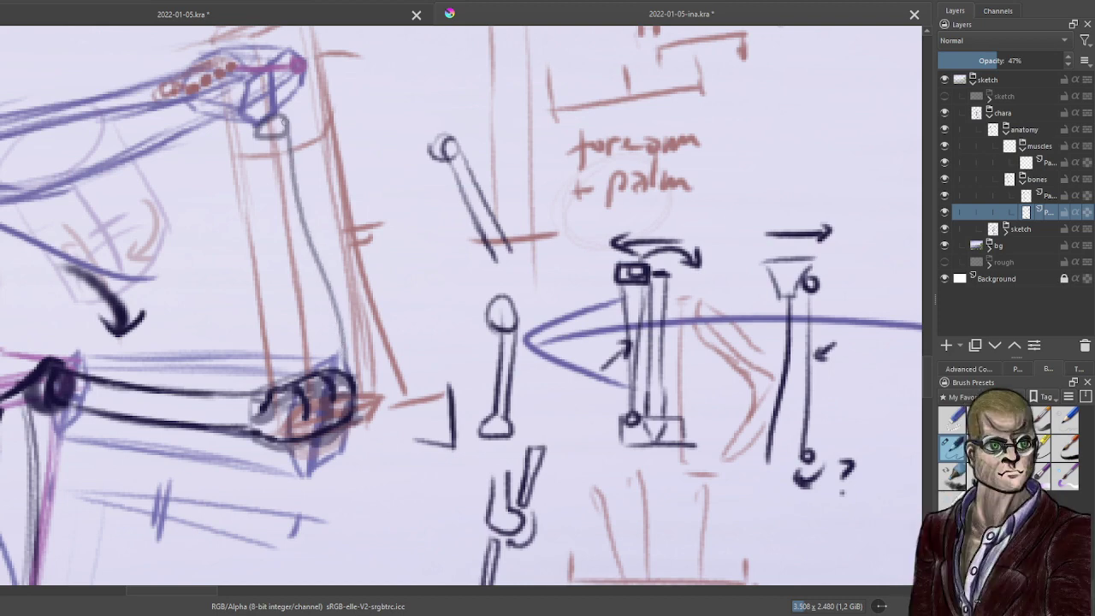
pyautogui.moveTo(296, 191); pyautogui.dragTo(342, 373)
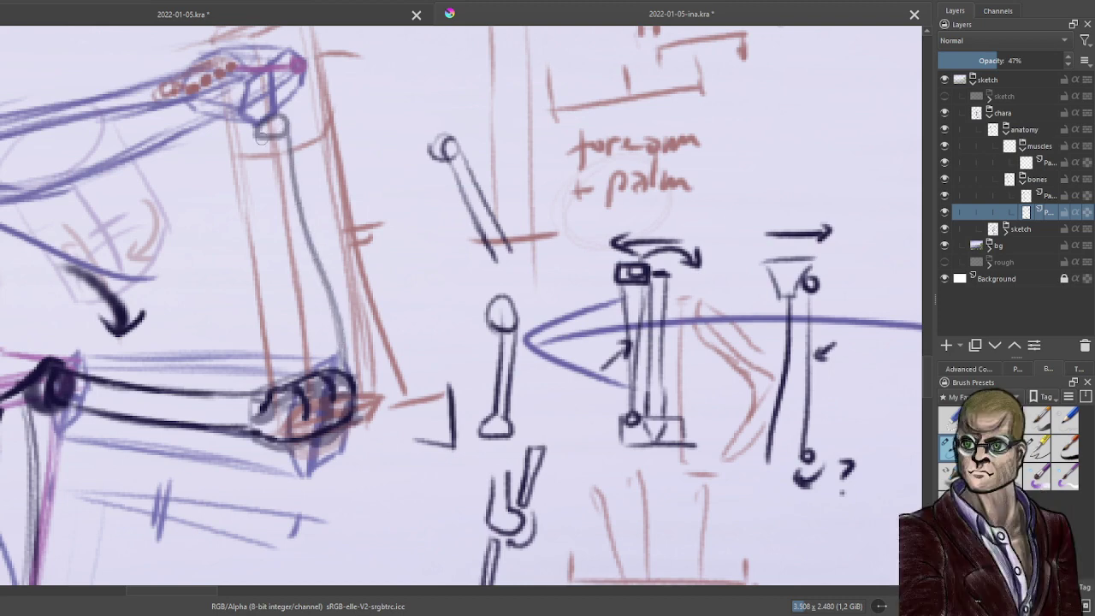
pyautogui.moveTo(262, 145)
pyautogui.mouseDown()
pyautogui.moveTo(324, 413)
pyautogui.moveTo(253, 130)
pyautogui.moveTo(317, 376)
pyautogui.moveTo(319, 436)
pyautogui.moveTo(259, 141)
pyautogui.moveTo(280, 139)
pyautogui.moveTo(281, 124)
pyautogui.moveTo(349, 371)
pyautogui.mouseUp()
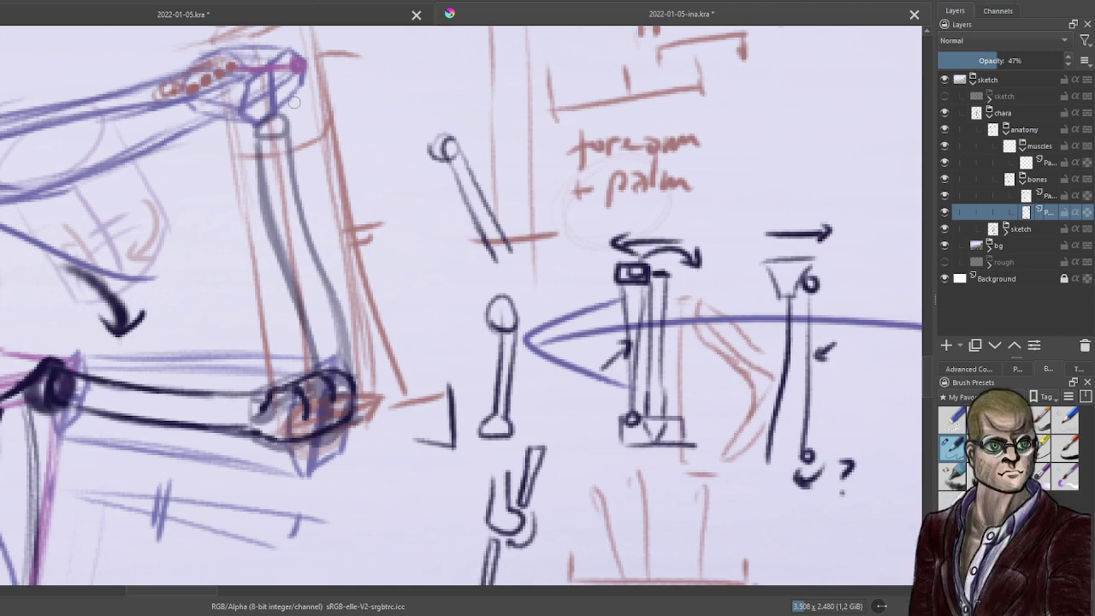
# Rough in the outstretched arm's second forearm bone from a small slanted box at the wrist, passing behind the curved bone to the elbow.
pyautogui.moveTo(284, 110)
pyautogui.mouseDown()
pyautogui.moveTo(310, 90)
pyautogui.moveTo(320, 102)
pyautogui.moveTo(292, 124)
pyautogui.mouseUp()
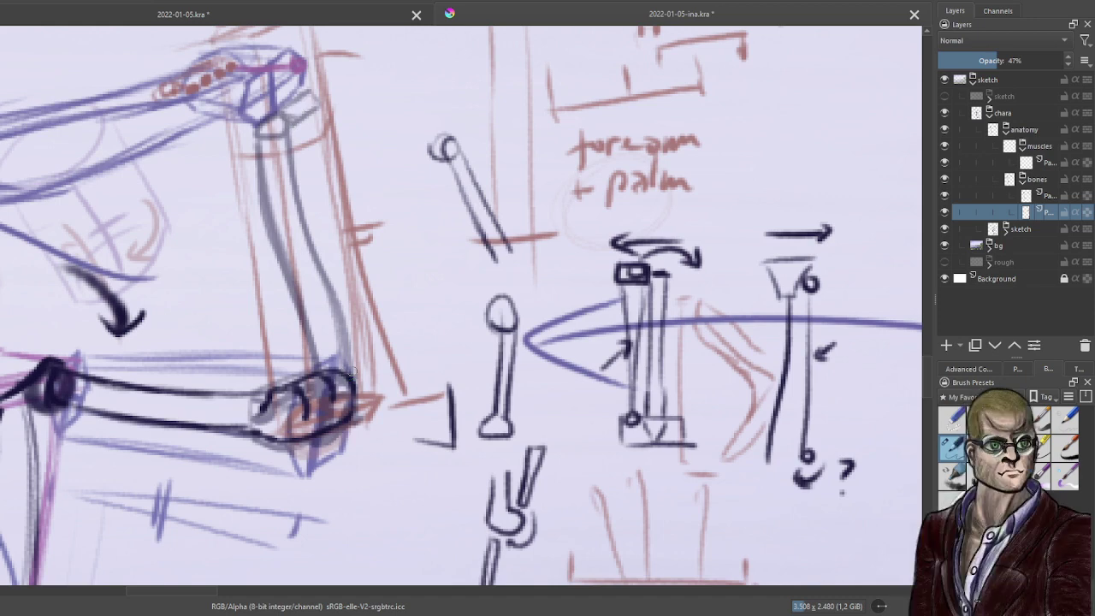
pyautogui.moveTo(318, 128)
pyautogui.mouseDown()
pyautogui.moveTo(321, 190)
pyautogui.moveTo(318, 113)
pyautogui.moveTo(326, 262)
pyautogui.mouseUp()
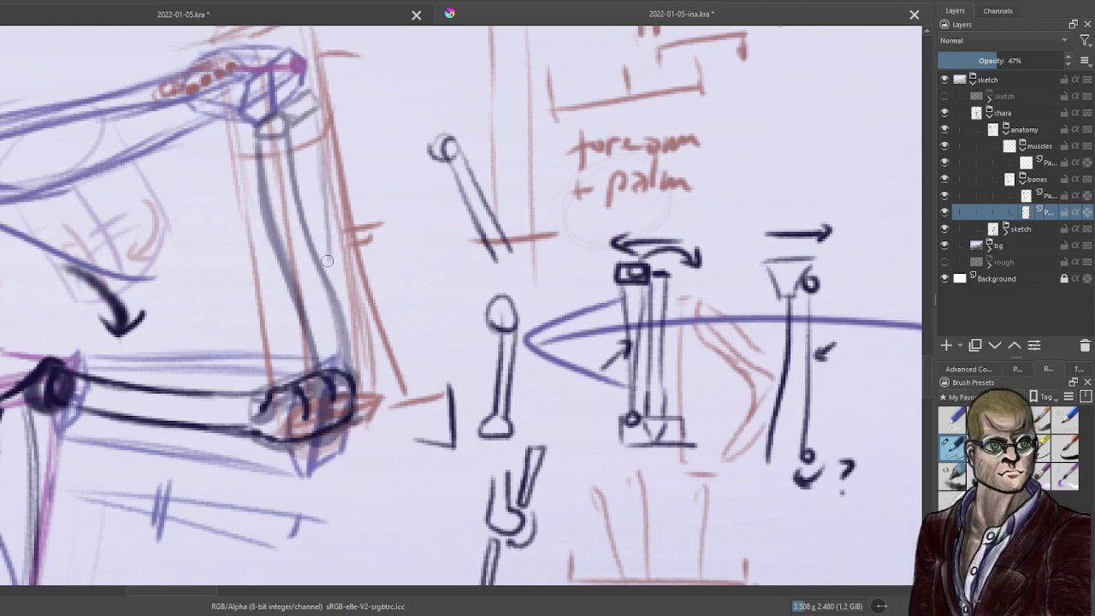
pyautogui.moveTo(323, 214); pyautogui.dragTo(345, 360)
pyautogui.moveTo(308, 270); pyautogui.dragTo(327, 374)
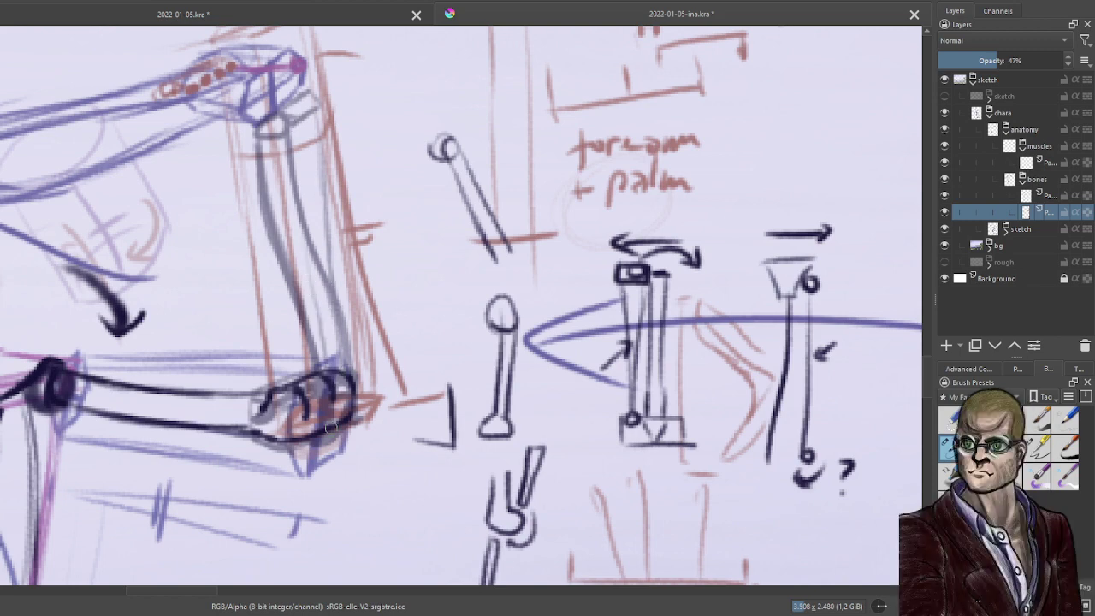
# On the 100% opacity bones layer, darken the outstretched arm's two wrist ends and both sides of its S-curved forearm bone.
pyautogui.click(1042, 195)
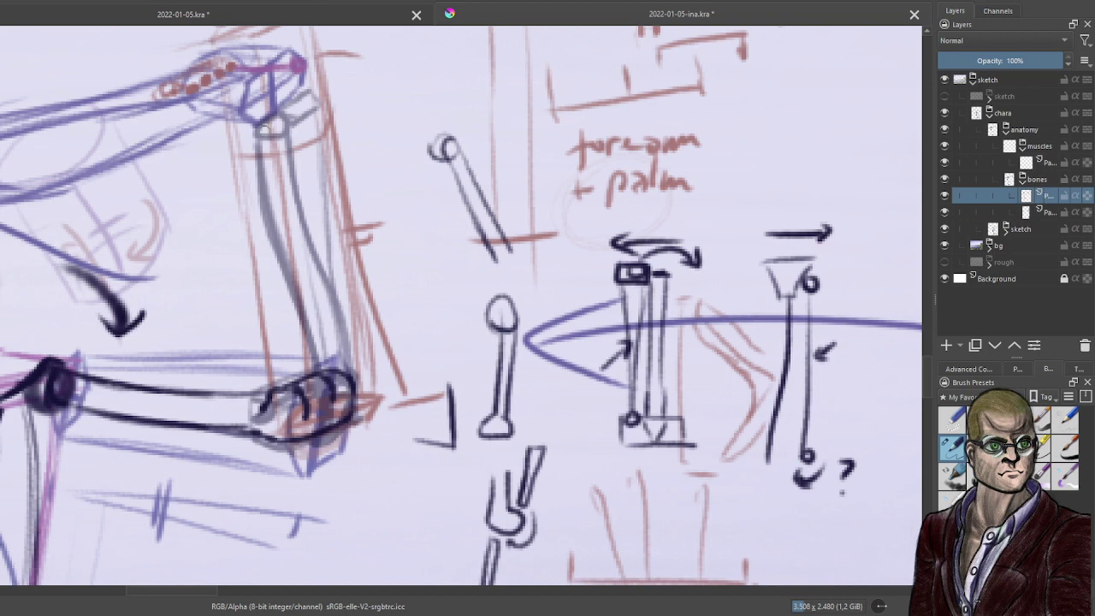
pyautogui.moveTo(271, 117)
pyautogui.mouseDown()
pyautogui.moveTo(257, 132)
pyautogui.moveTo(284, 134)
pyautogui.moveTo(275, 118)
pyautogui.moveTo(285, 130)
pyautogui.moveTo(307, 92)
pyautogui.mouseUp()
pyautogui.moveTo(307, 92)
pyautogui.mouseDown()
pyautogui.moveTo(318, 104)
pyautogui.moveTo(292, 107)
pyautogui.mouseUp()
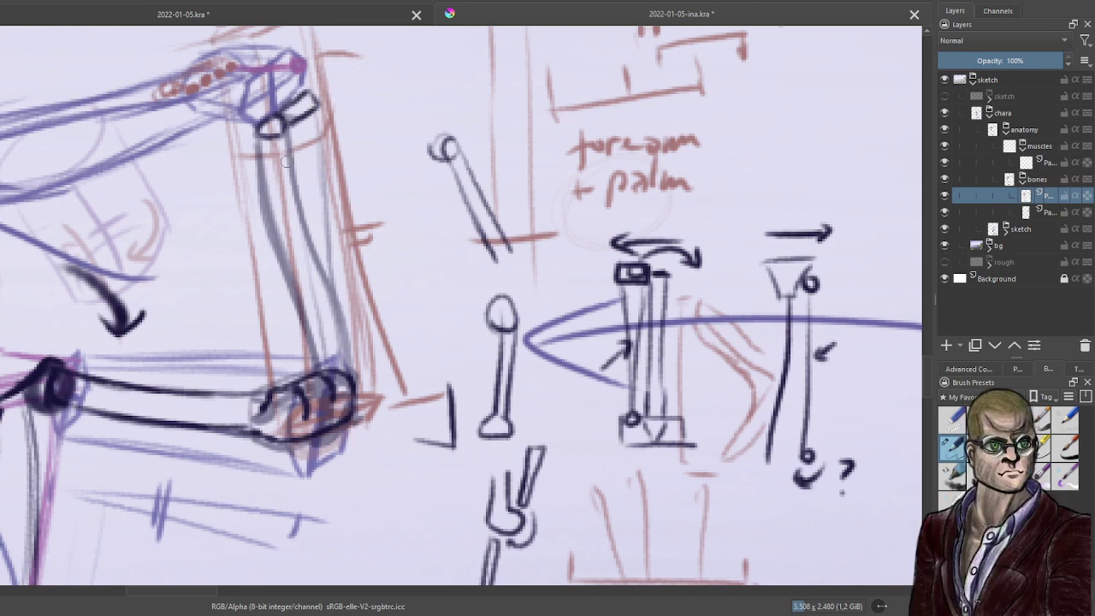
pyautogui.moveTo(284, 139); pyautogui.dragTo(300, 223)
pyautogui.moveTo(290, 176); pyautogui.dragTo(322, 281)
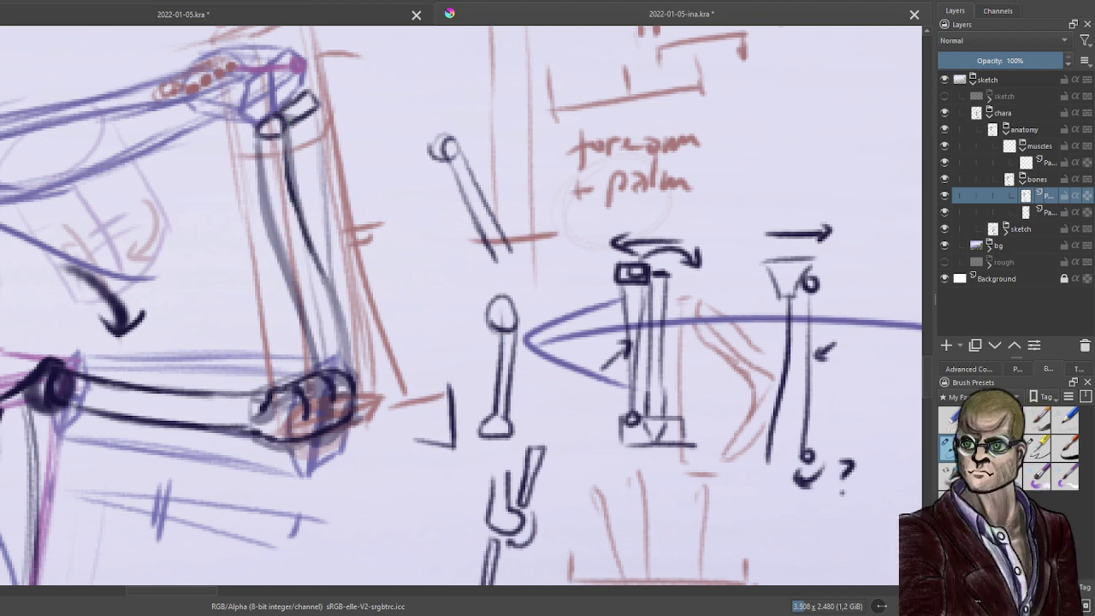
pyautogui.moveTo(311, 244)
pyautogui.mouseDown()
pyautogui.moveTo(339, 321)
pyautogui.moveTo(351, 391)
pyautogui.mouseUp()
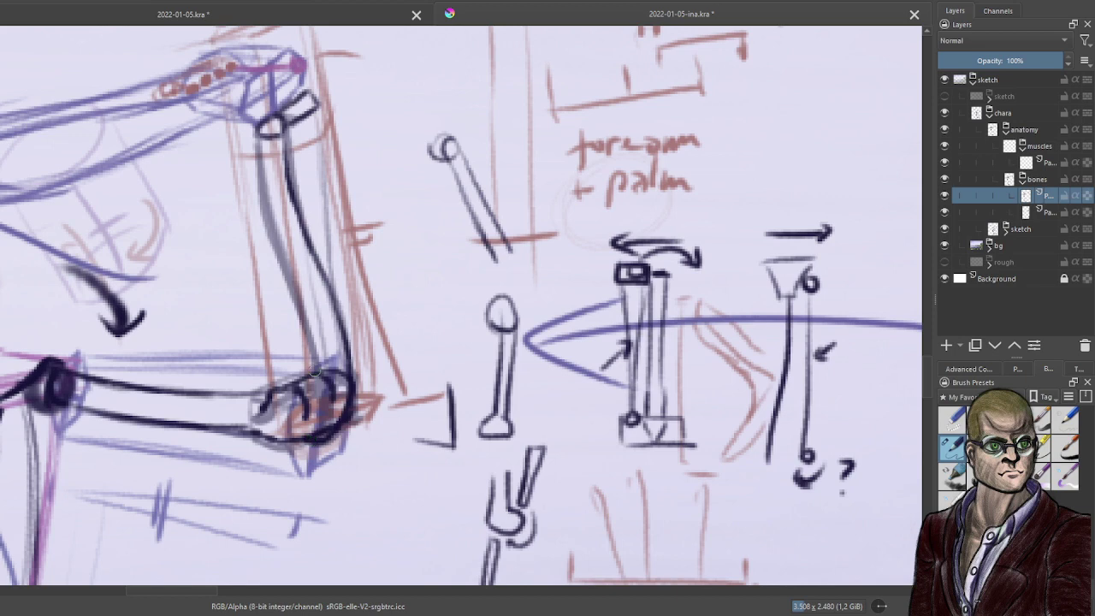
pyautogui.moveTo(263, 130)
pyautogui.mouseDown()
pyautogui.moveTo(268, 205)
pyautogui.moveTo(317, 368)
pyautogui.moveTo(321, 427)
pyautogui.moveTo(319, 412)
pyautogui.moveTo(306, 439)
pyautogui.mouseUp()
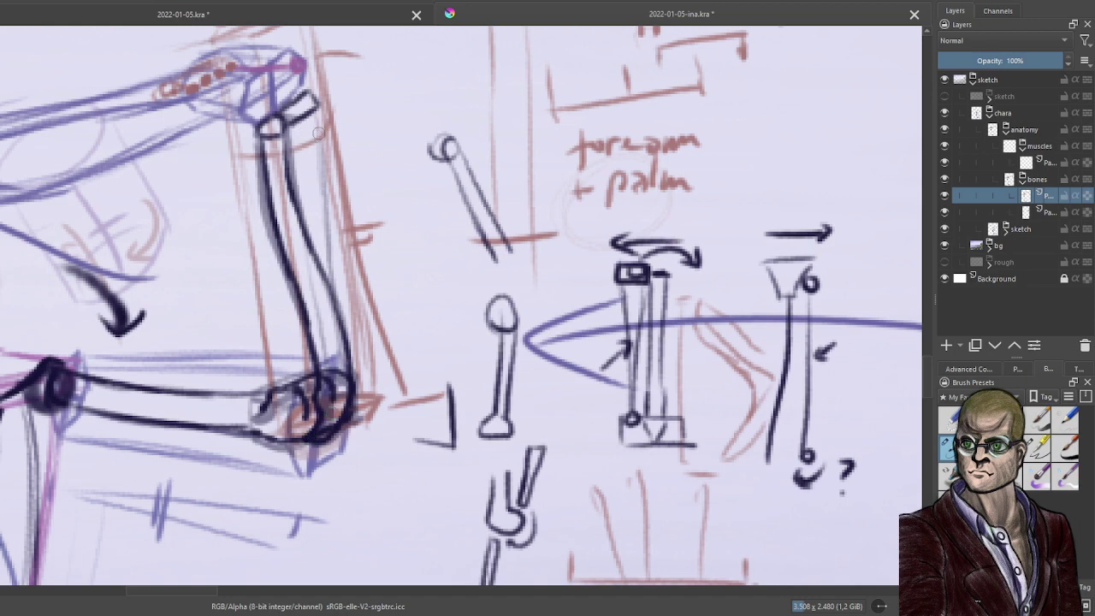
# Darken the outstretched arm's second forearm bone from its slanted wrist box down to where it meets the curved bone.
pyautogui.moveTo(314, 107); pyautogui.dragTo(317, 184)
pyautogui.moveTo(316, 145); pyautogui.dragTo(323, 251)
pyautogui.moveTo(314, 212); pyautogui.dragTo(325, 286)
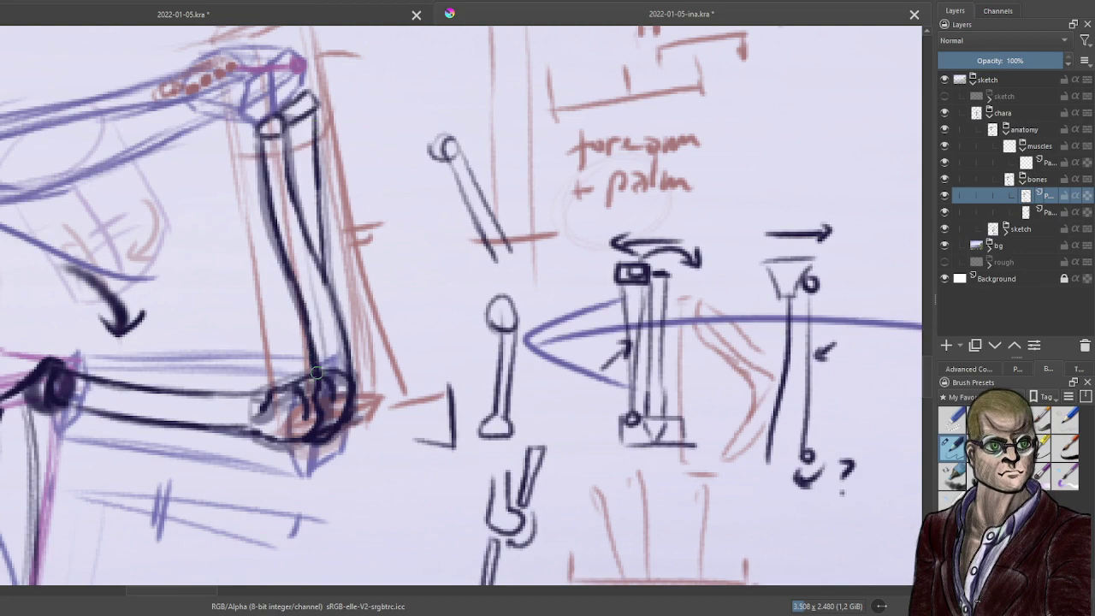
# On the 47% opacity bones layer, rough in the lowered arm's wrist-end boxes and the forearm attachment at its elbow block.
pyautogui.scroll(-2, 317, 372)
pyautogui.moveTo(208, 429); pyautogui.dragTo(466, 358)
pyautogui.scroll(1, 466, 358)
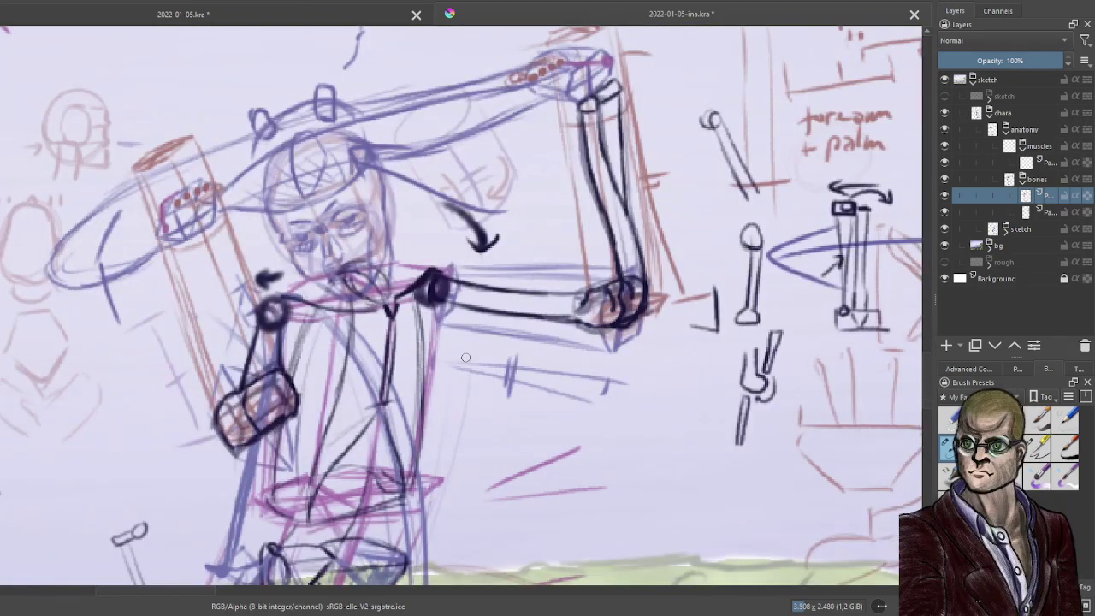
pyautogui.click(1047, 213)
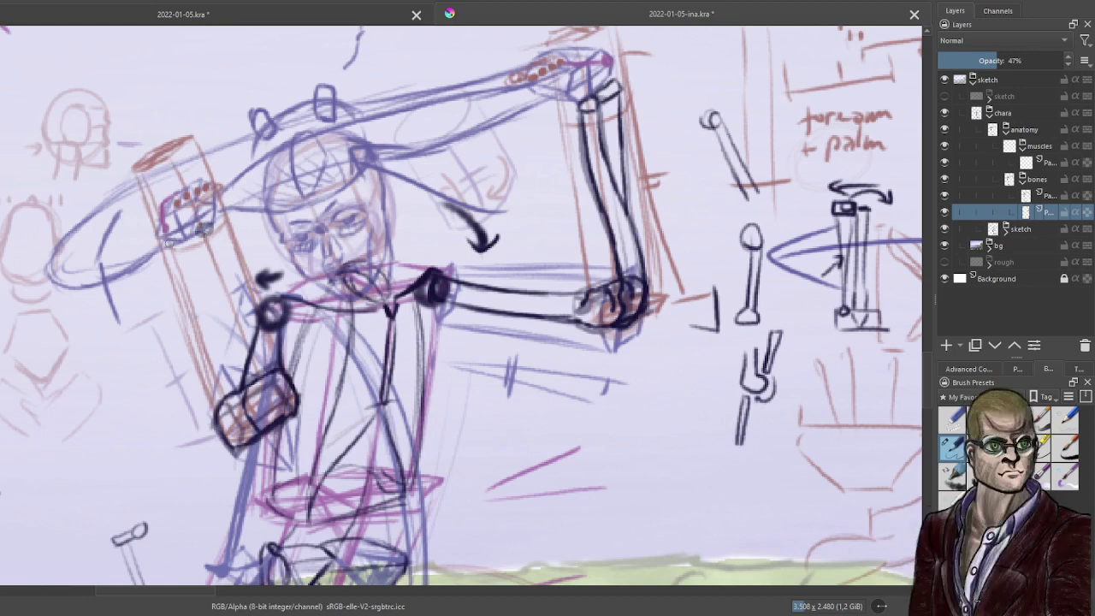
pyautogui.moveTo(189, 240); pyautogui.dragTo(164, 246)
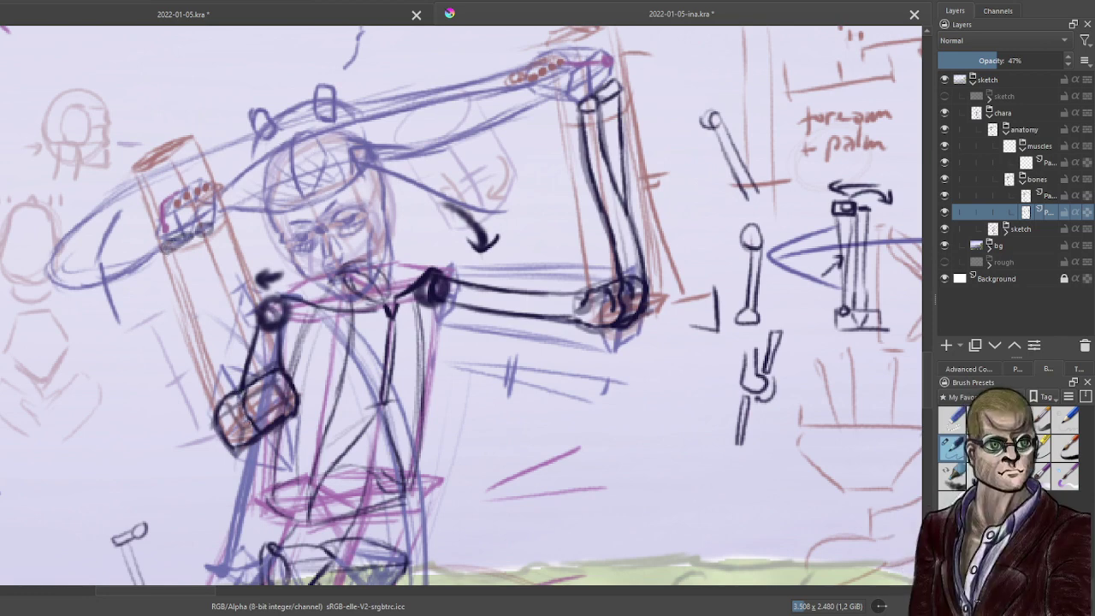
pyautogui.moveTo(237, 393)
pyautogui.mouseDown()
pyautogui.moveTo(247, 426)
pyautogui.moveTo(265, 423)
pyautogui.mouseUp()
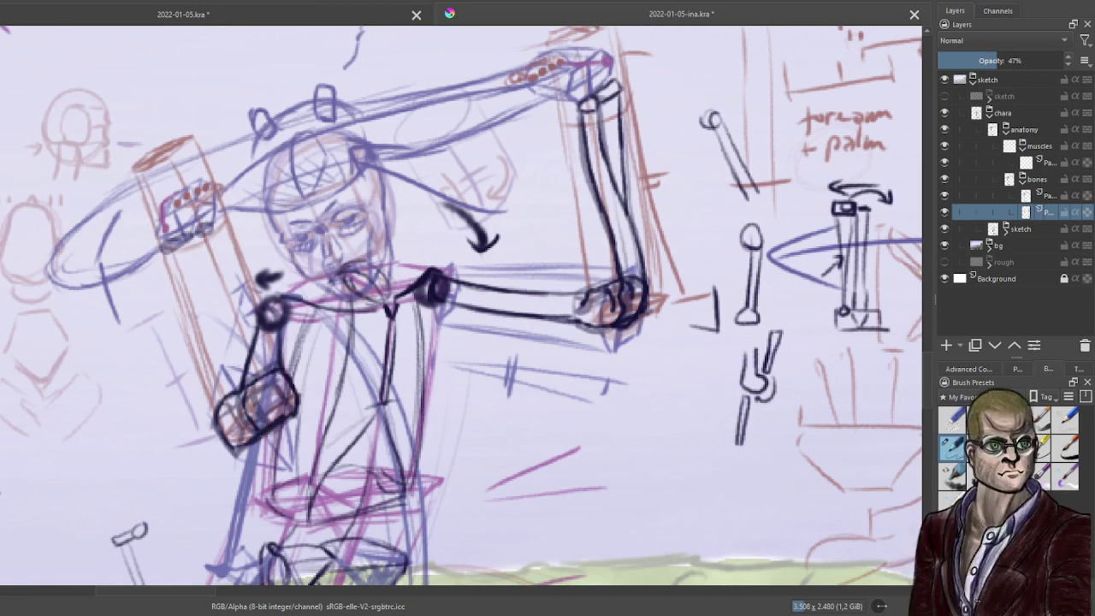
# Rough in the lowered arm's two forearm bones as curved lines between the wrist ends and the elbow block.
pyautogui.moveTo(236, 384)
pyautogui.mouseDown()
pyautogui.moveTo(207, 236)
pyautogui.moveTo(221, 344)
pyautogui.mouseUp()
pyautogui.moveTo(216, 296); pyautogui.dragTo(236, 380)
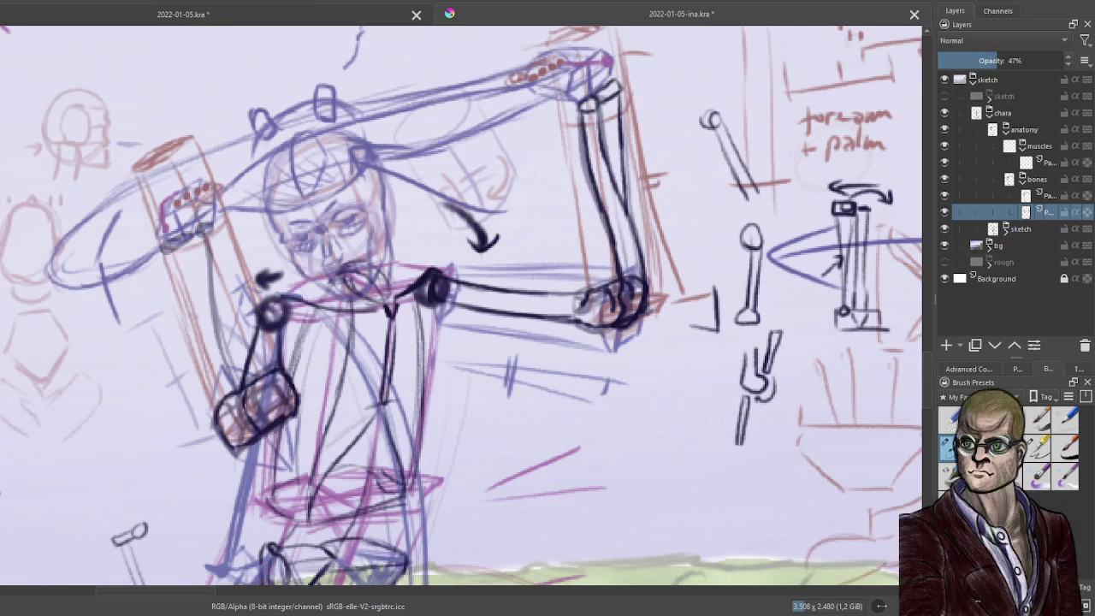
pyautogui.moveTo(207, 257); pyautogui.dragTo(229, 375)
pyautogui.moveTo(203, 235); pyautogui.dragTo(219, 352)
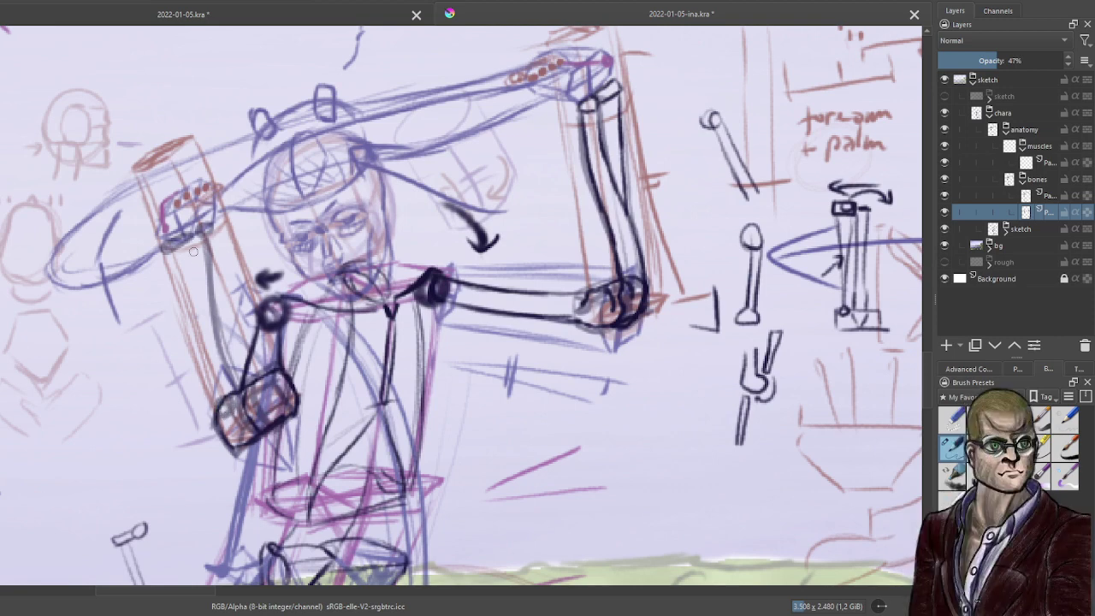
pyautogui.moveTo(185, 249); pyautogui.dragTo(212, 371)
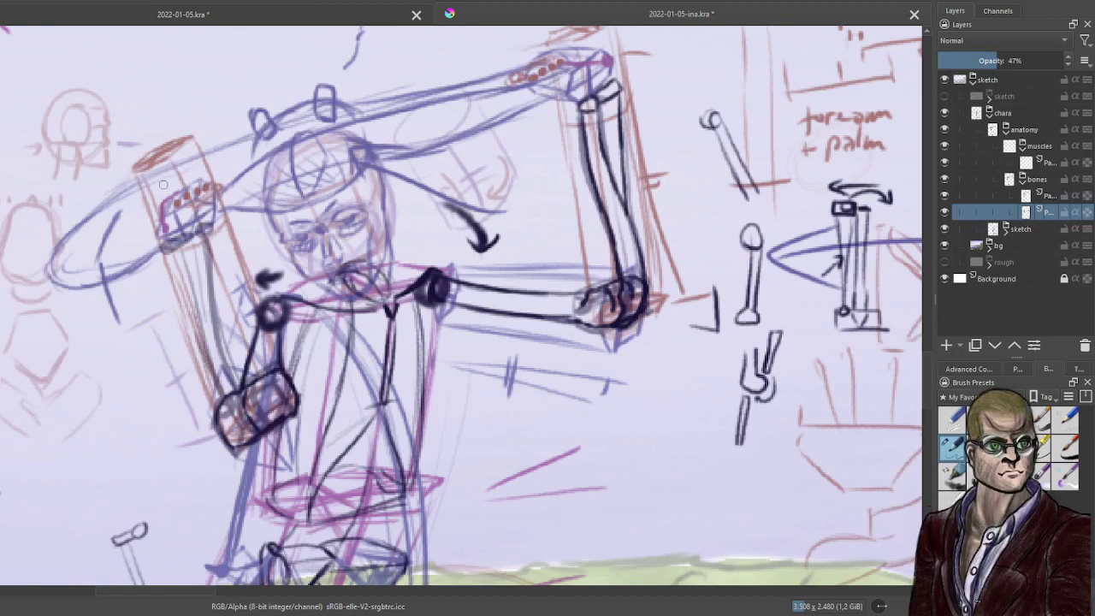
# On the 100% opacity bones layer, darken the lowered arm's elbow joint and its inner forearm bone up to a small rounded wrist end.
pyautogui.click(1046, 197)
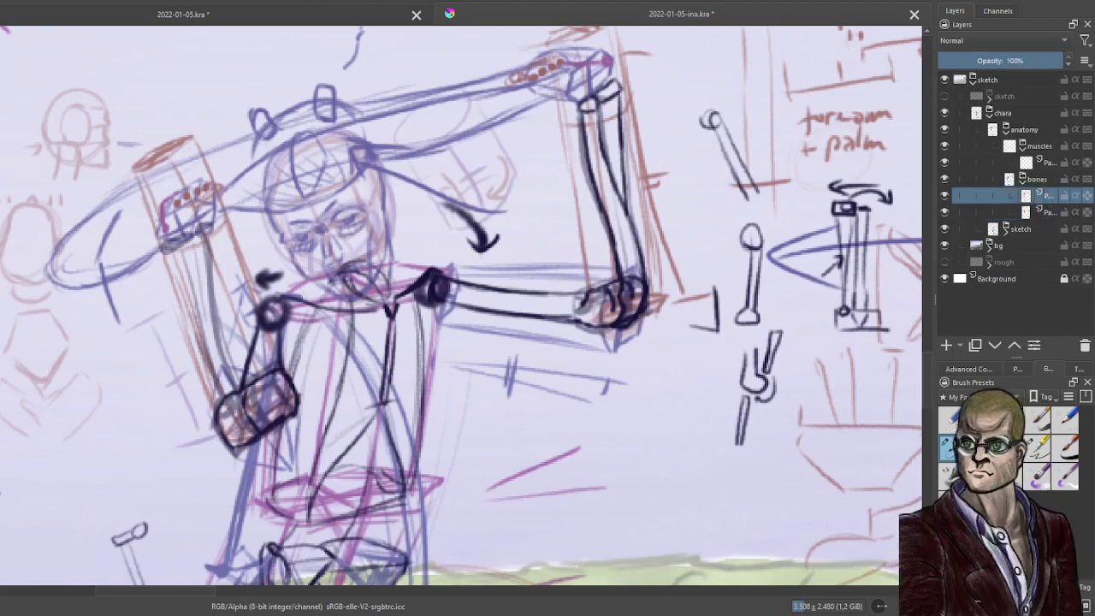
pyautogui.moveTo(226, 396); pyautogui.dragTo(244, 428)
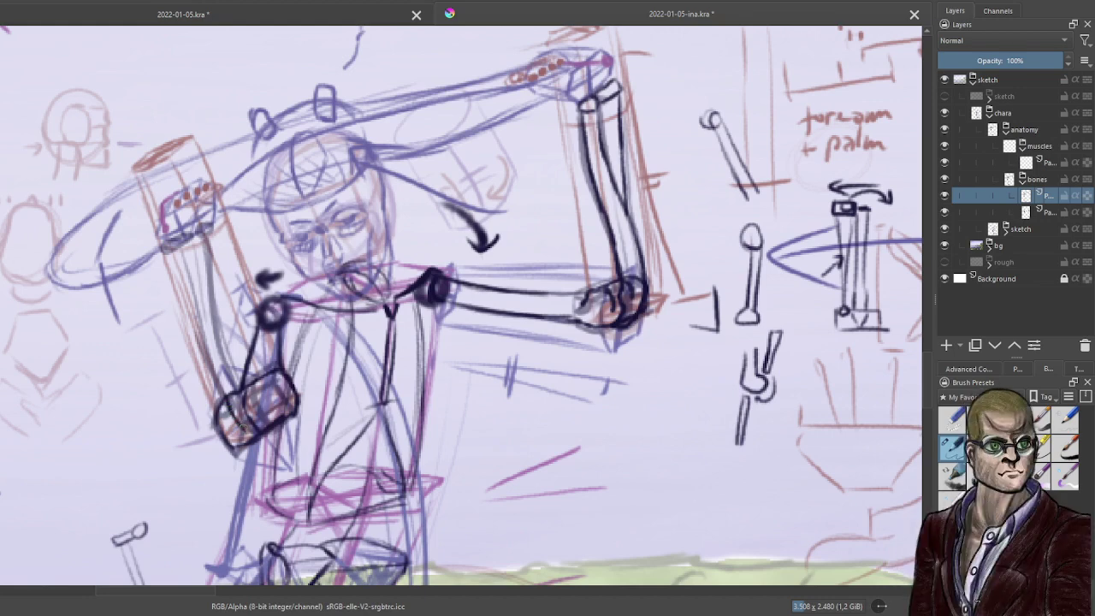
pyautogui.moveTo(246, 386)
pyautogui.mouseDown()
pyautogui.moveTo(262, 437)
pyautogui.moveTo(245, 422)
pyautogui.mouseUp()
pyautogui.moveTo(202, 227)
pyautogui.mouseDown()
pyautogui.moveTo(213, 229)
pyautogui.moveTo(199, 234)
pyautogui.mouseUp()
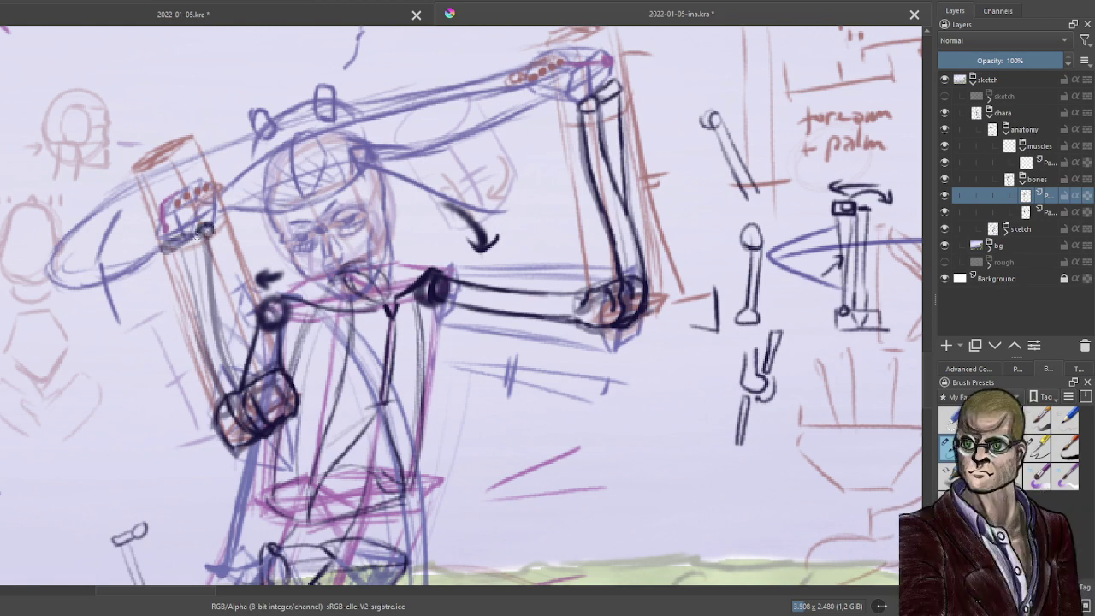
pyautogui.moveTo(243, 383); pyautogui.dragTo(209, 274)
pyautogui.moveTo(217, 311); pyautogui.dragTo(208, 237)
pyautogui.moveTo(210, 248); pyautogui.dragTo(216, 313)
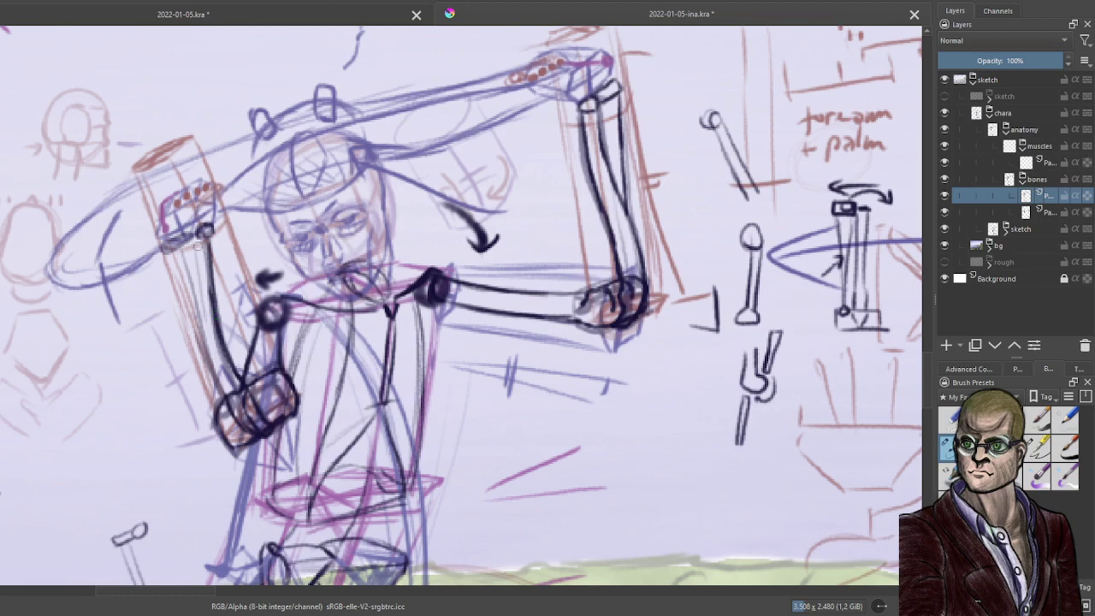
pyautogui.moveTo(199, 246)
pyautogui.mouseDown()
pyautogui.moveTo(227, 396)
pyautogui.moveTo(198, 234)
pyautogui.moveTo(204, 305)
pyautogui.mouseUp()
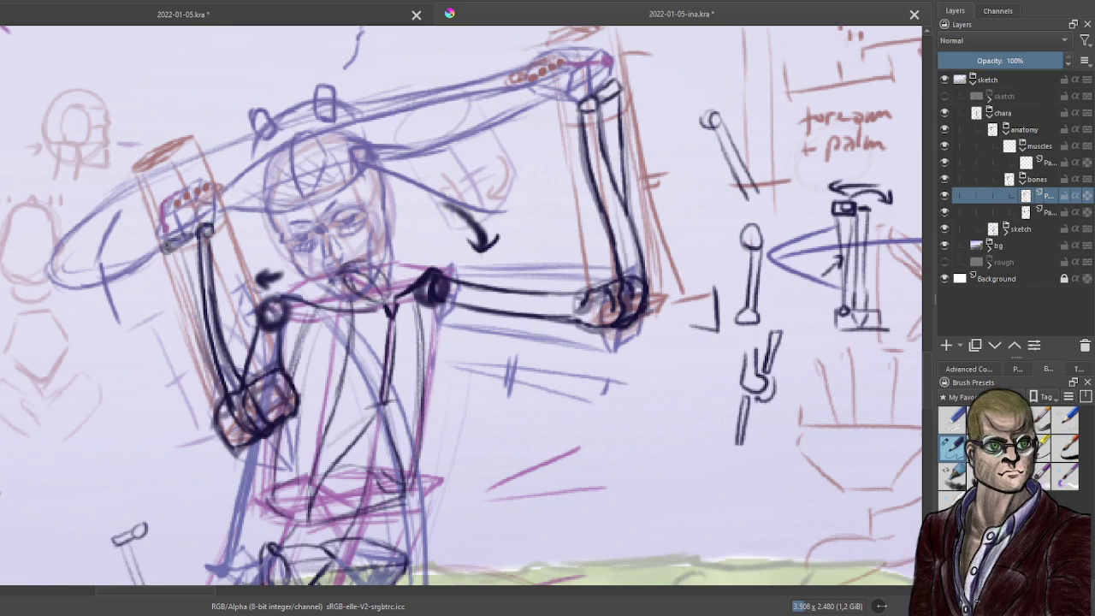
# Darken the lowered arm's outer forearm bone, from its wide wrist end down to a small ball at the elbow.
pyautogui.moveTo(166, 247); pyautogui.dragTo(199, 232)
pyautogui.moveTo(231, 416)
pyautogui.mouseDown()
pyautogui.moveTo(213, 406)
pyautogui.moveTo(229, 414)
pyautogui.mouseUp()
pyautogui.moveTo(168, 247)
pyautogui.mouseDown()
pyautogui.moveTo(199, 357)
pyautogui.moveTo(180, 292)
pyautogui.mouseUp()
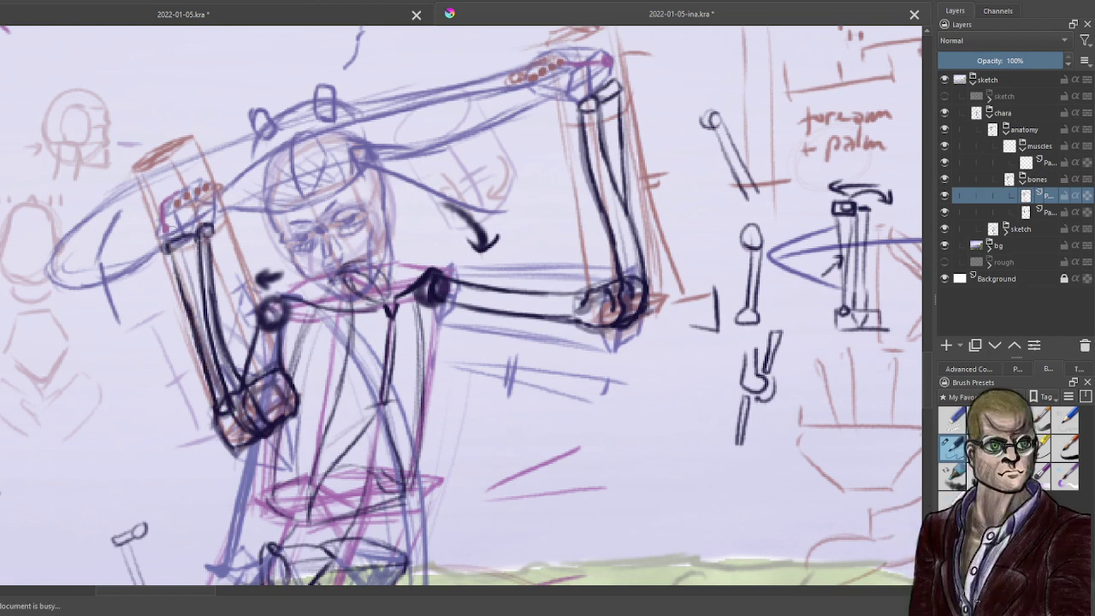
pyautogui.moveTo(185, 241); pyautogui.dragTo(195, 282)
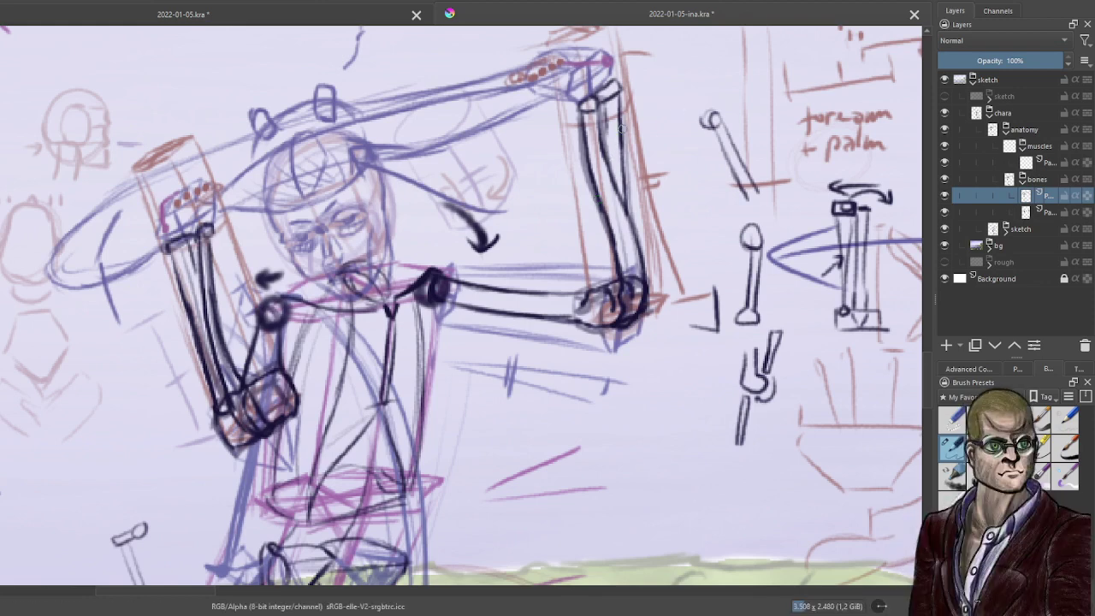
# Rough in the carpal blocks above both forearms' wrist ends on the 47% opacity bones layer.
pyautogui.moveTo(592, 169); pyautogui.dragTo(565, 193)
pyautogui.scroll(1, 269, 246)
pyautogui.moveTo(269, 246); pyautogui.dragTo(360, 270)
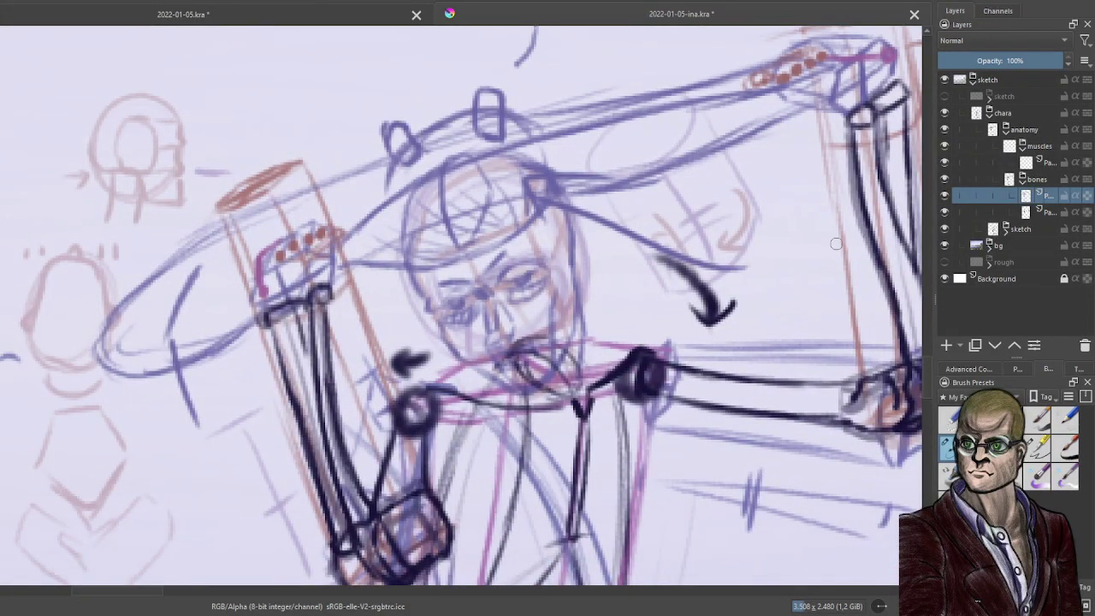
pyautogui.click(1035, 212)
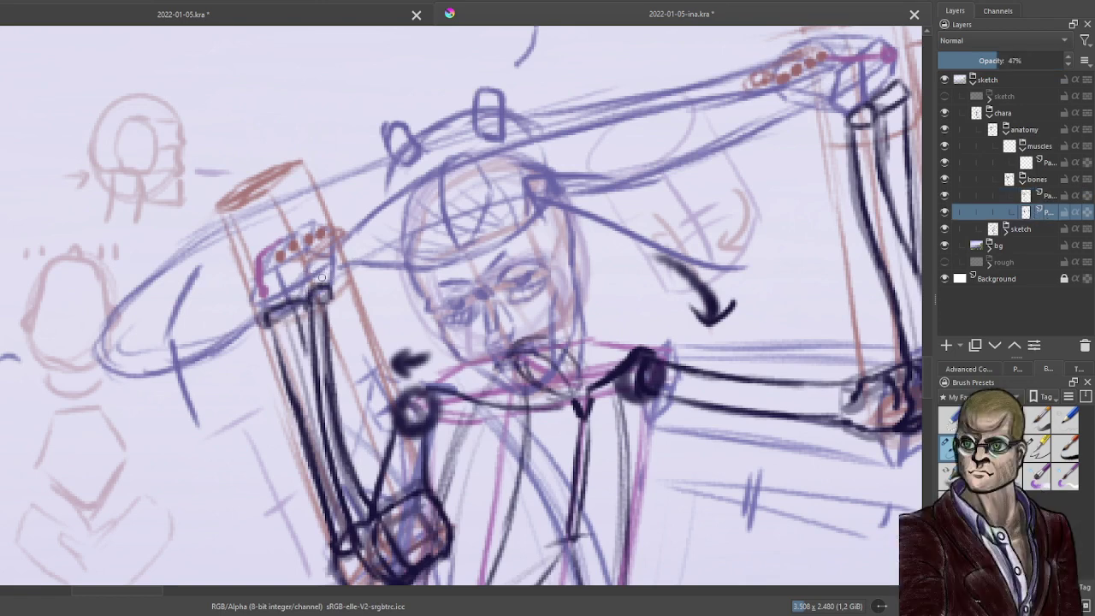
pyautogui.moveTo(267, 280)
pyautogui.mouseDown()
pyautogui.moveTo(325, 248)
pyautogui.moveTo(327, 273)
pyautogui.moveTo(279, 296)
pyautogui.moveTo(285, 289)
pyautogui.mouseUp()
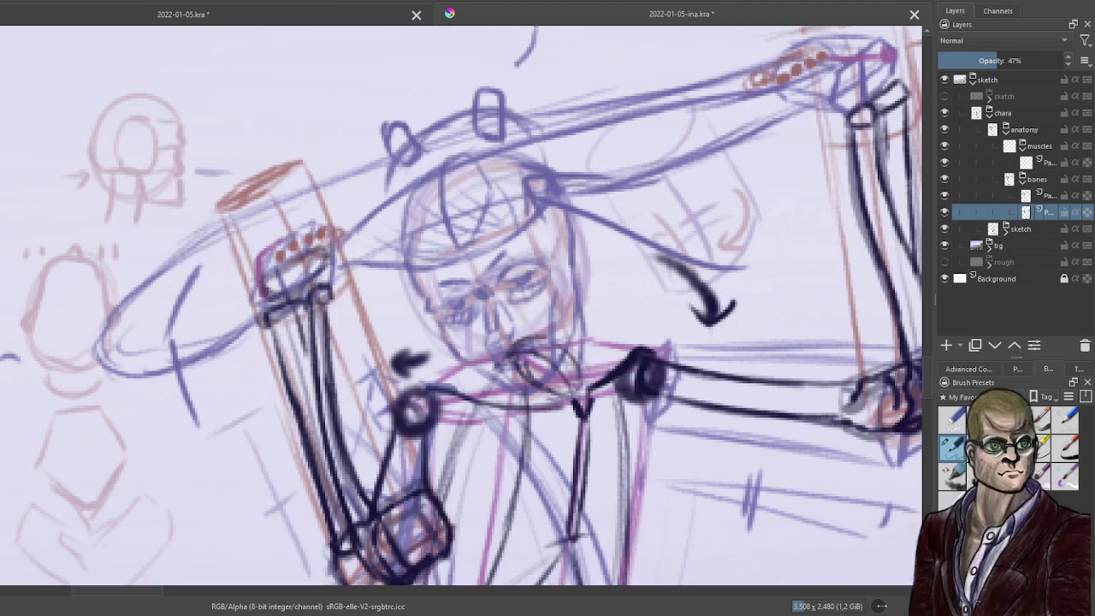
pyautogui.moveTo(332, 255); pyautogui.dragTo(328, 291)
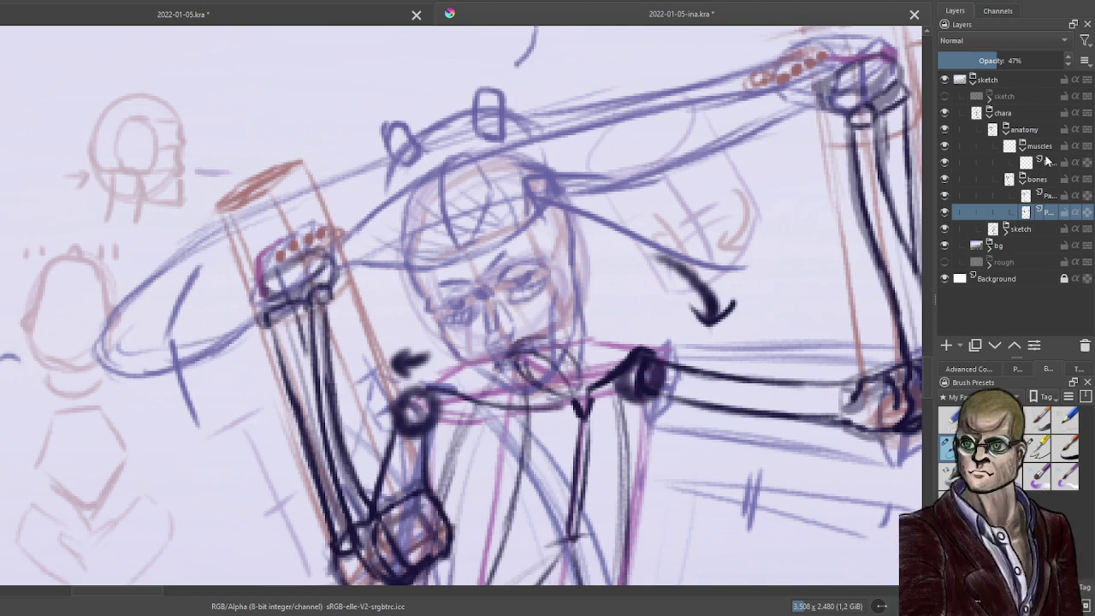
# Darken both hands' carpal blocks on the 100% opacity bones layer, and return to the 47% opacity bones layer.
pyautogui.press('pageup')
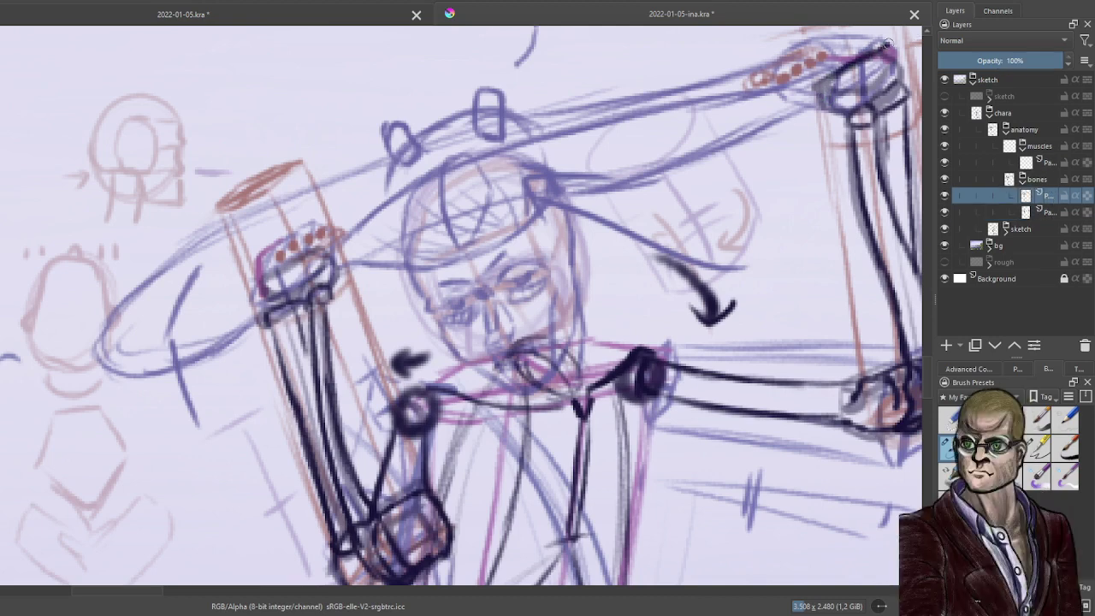
pyautogui.moveTo(819, 84)
pyautogui.mouseDown()
pyautogui.moveTo(830, 120)
pyautogui.moveTo(875, 113)
pyautogui.moveTo(899, 82)
pyautogui.moveTo(881, 65)
pyautogui.moveTo(888, 73)
pyautogui.mouseUp()
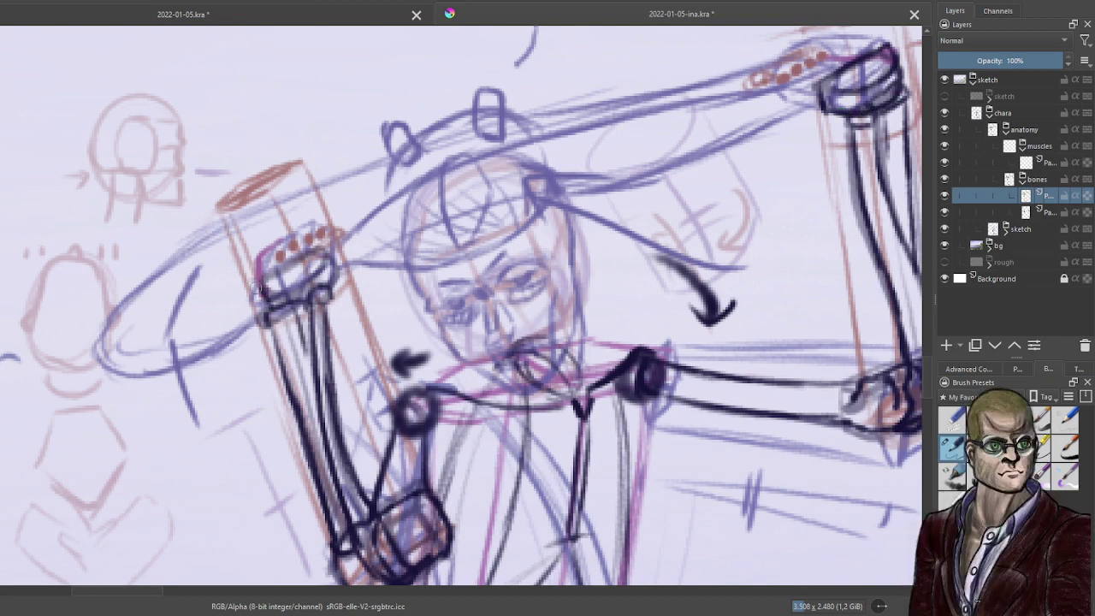
pyautogui.moveTo(268, 289)
pyautogui.mouseDown()
pyautogui.moveTo(313, 264)
pyautogui.moveTo(331, 265)
pyautogui.moveTo(332, 281)
pyautogui.mouseUp()
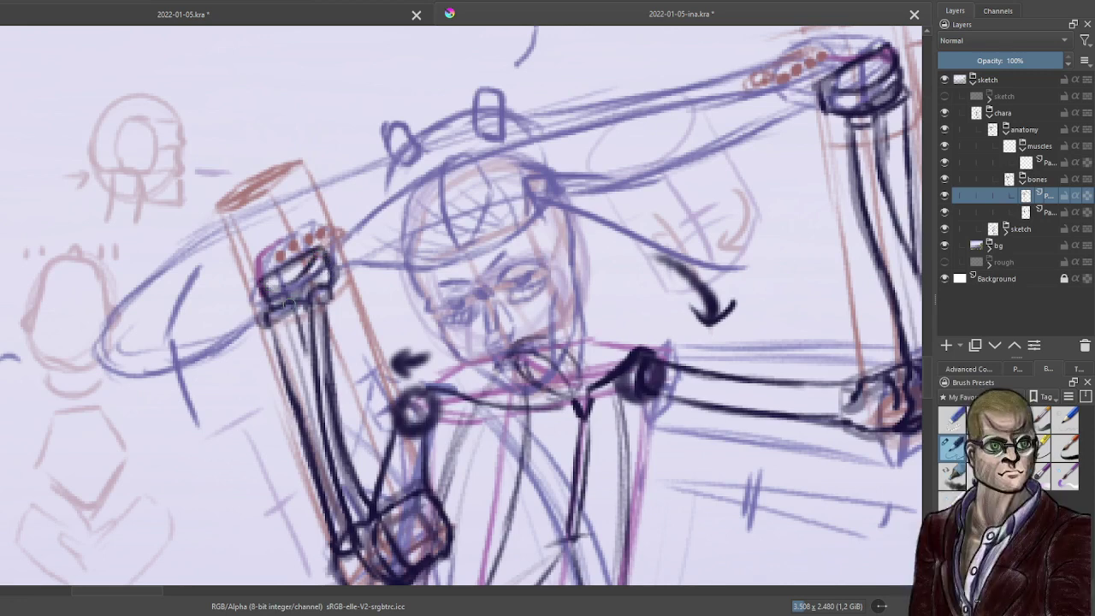
pyautogui.click(1040, 211)
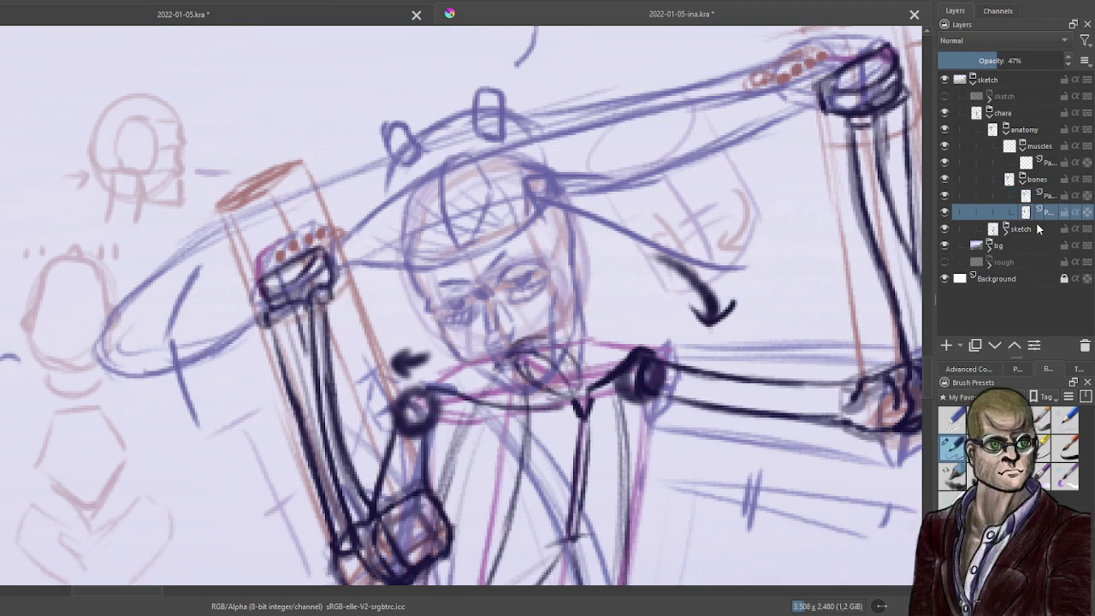
# Rough in the raised hand's palm bones beyond the carpal block, and darken them on the 100% opacity bones layer.
pyautogui.moveTo(714, 214); pyautogui.dragTo(628, 280)
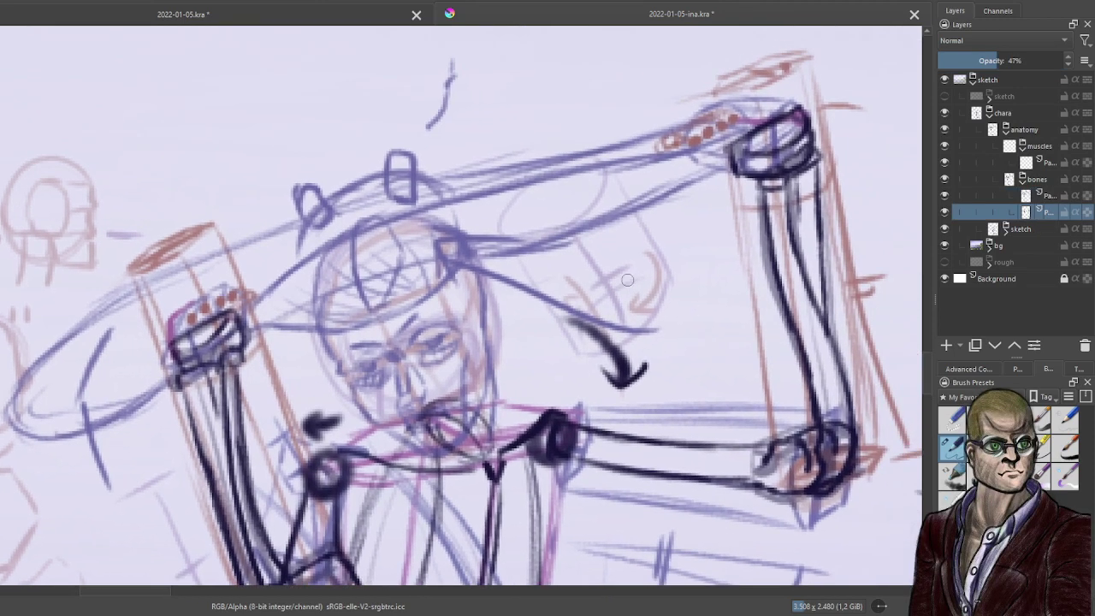
pyautogui.moveTo(821, 110); pyautogui.dragTo(738, 212)
pyautogui.scroll(2, 734, 217)
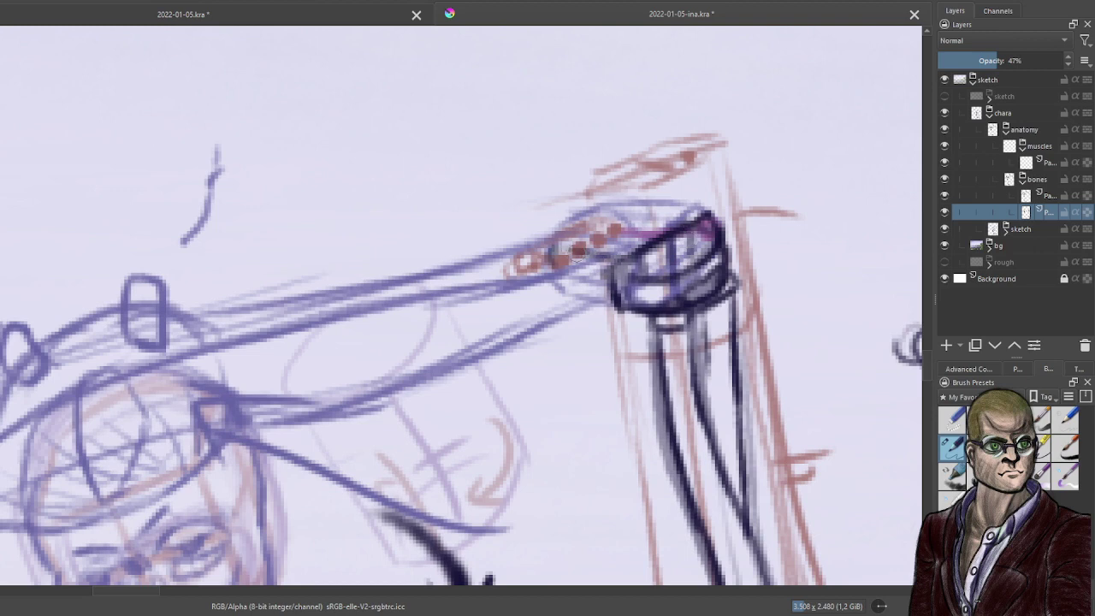
pyautogui.moveTo(596, 288); pyautogui.dragTo(564, 269)
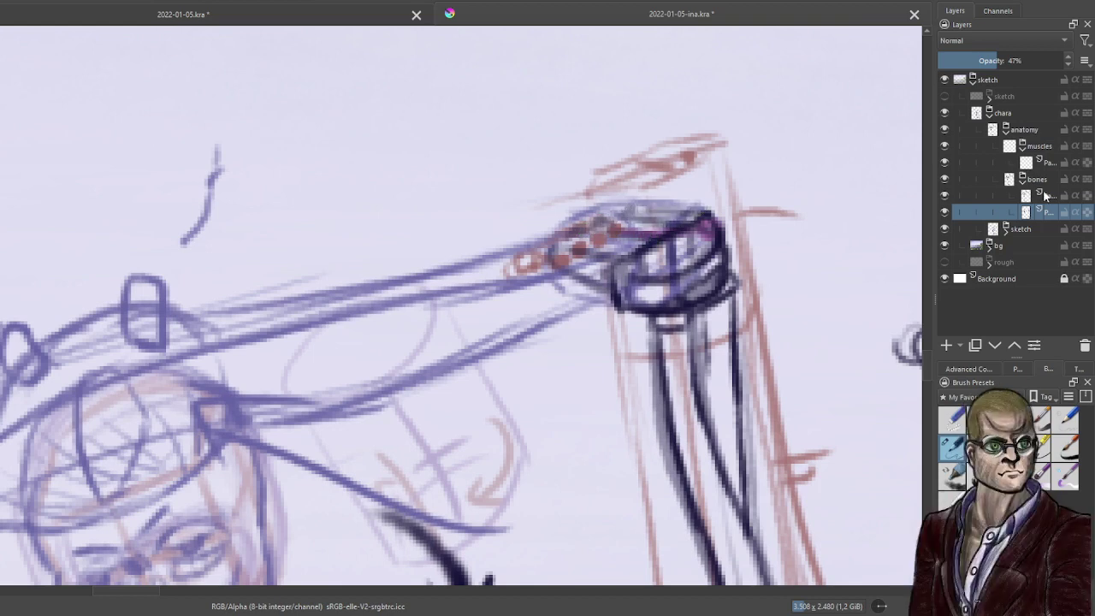
pyautogui.click(1044, 196)
pyautogui.moveTo(563, 242)
pyautogui.mouseDown()
pyautogui.moveTo(578, 279)
pyautogui.moveTo(554, 246)
pyautogui.moveTo(612, 254)
pyautogui.moveTo(588, 244)
pyautogui.moveTo(630, 232)
pyautogui.moveTo(612, 229)
pyautogui.moveTo(617, 214)
pyautogui.moveTo(673, 226)
pyautogui.moveTo(659, 208)
pyautogui.moveTo(631, 212)
pyautogui.moveTo(649, 201)
pyautogui.moveTo(702, 219)
pyautogui.mouseUp()
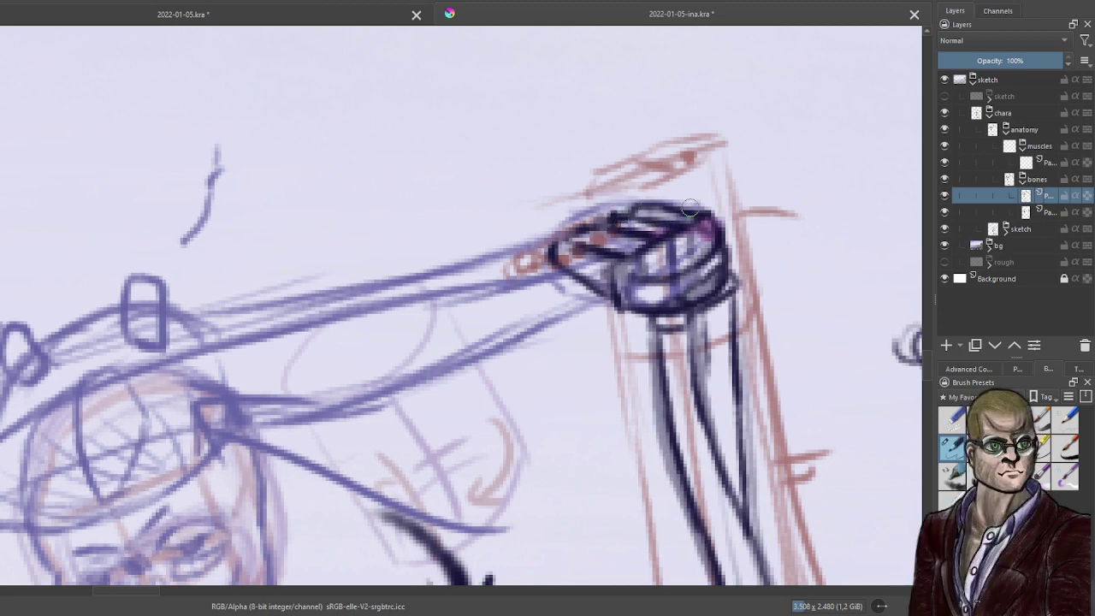
# Rough in the lowered arm's palm bones on the 47% opacity bones layer, and darken them as parallel segments on the 100% layer.
pyautogui.scroll(-1, 514, 305)
pyautogui.moveTo(514, 306); pyautogui.dragTo(639, 240)
pyautogui.scroll(1, 508, 309)
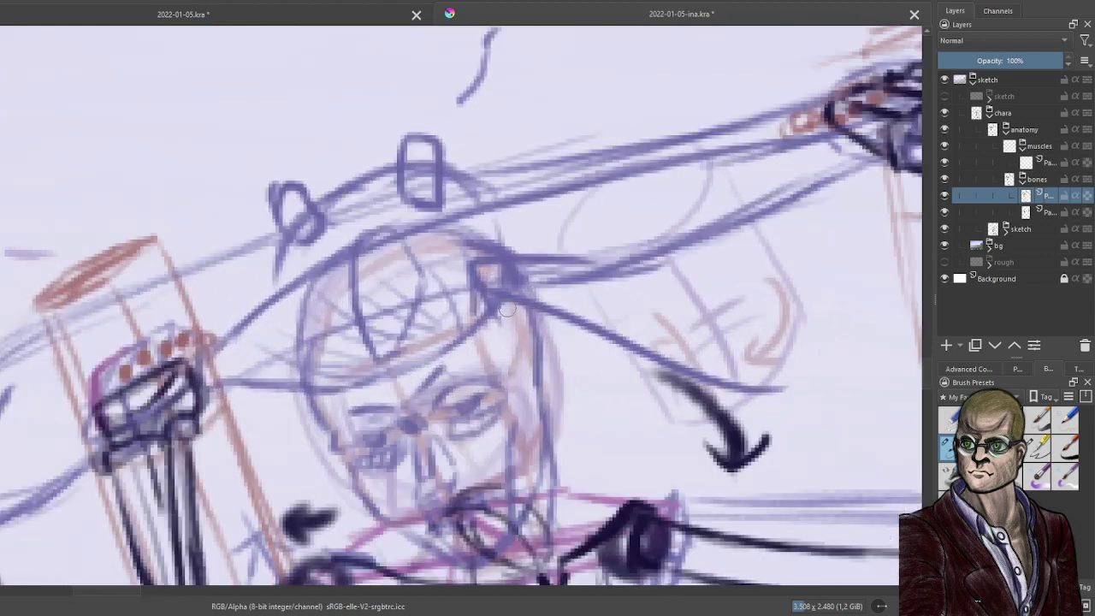
pyautogui.click(1041, 213)
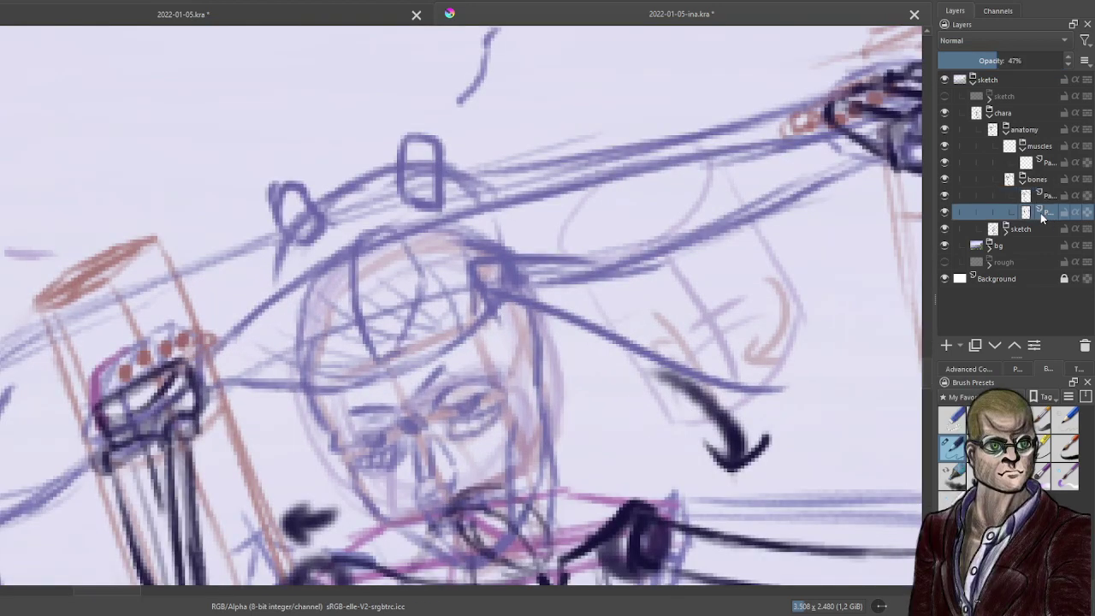
pyautogui.moveTo(175, 331)
pyautogui.mouseDown()
pyautogui.moveTo(186, 338)
pyautogui.moveTo(135, 348)
pyautogui.moveTo(102, 378)
pyautogui.mouseUp()
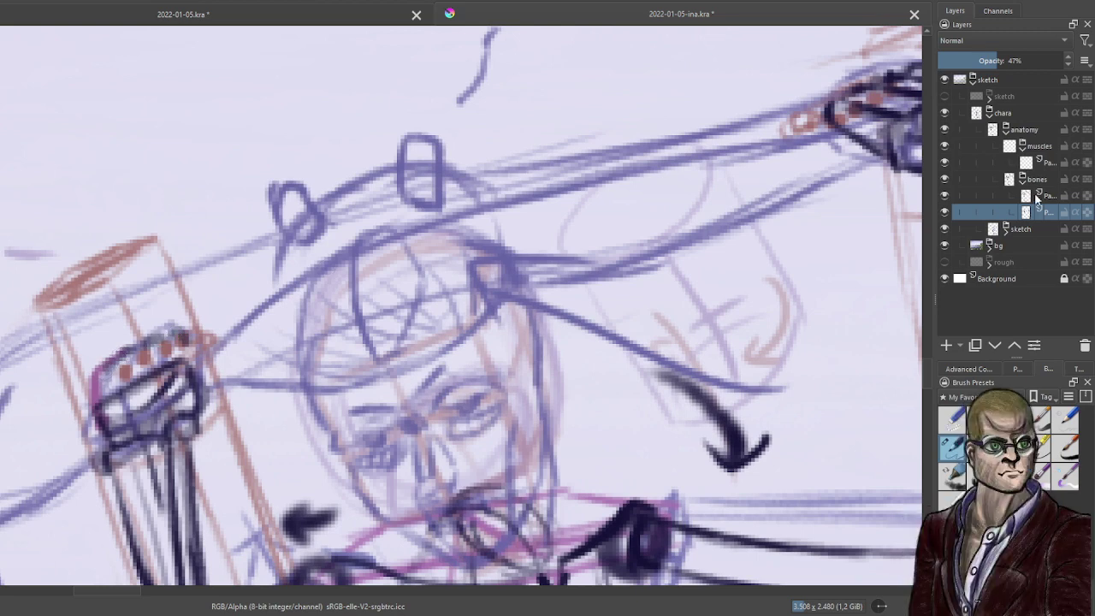
pyautogui.click(1034, 197)
pyautogui.moveTo(97, 406)
pyautogui.mouseDown()
pyautogui.moveTo(114, 352)
pyautogui.moveTo(104, 360)
pyautogui.moveTo(122, 352)
pyautogui.moveTo(116, 393)
pyautogui.moveTo(138, 380)
pyautogui.mouseUp()
pyautogui.moveTo(144, 339); pyautogui.dragTo(174, 324)
pyautogui.moveTo(156, 368)
pyautogui.mouseDown()
pyautogui.moveTo(181, 335)
pyautogui.moveTo(190, 369)
pyautogui.mouseUp()
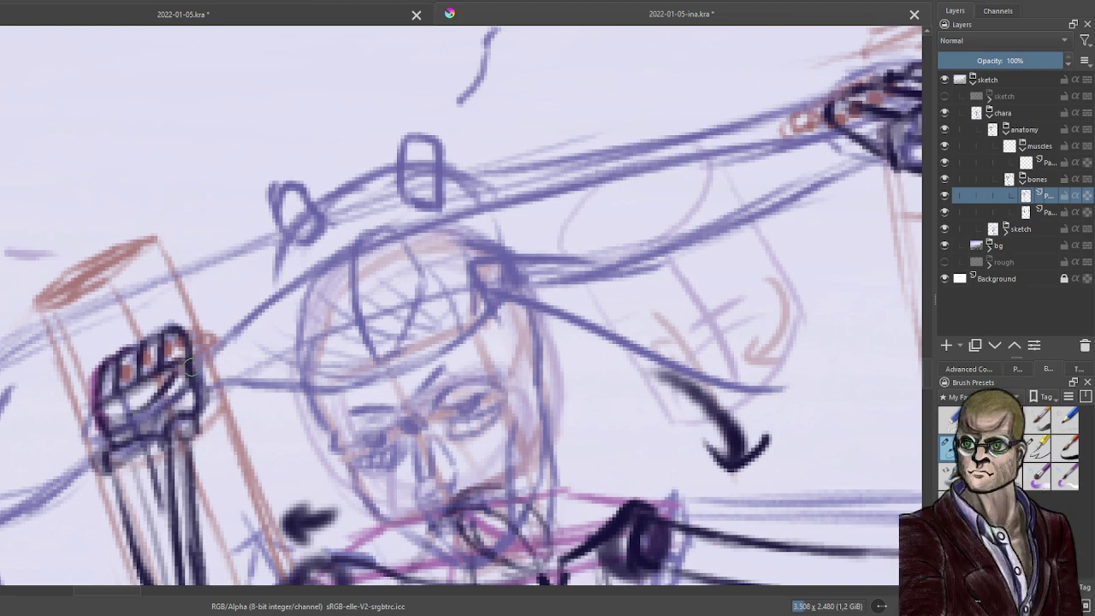
# Rough in the thumb's base bone along the outer side of the lowered arm's hand, and darken it on the 100% opacity layer.
pyautogui.click(1042, 211)
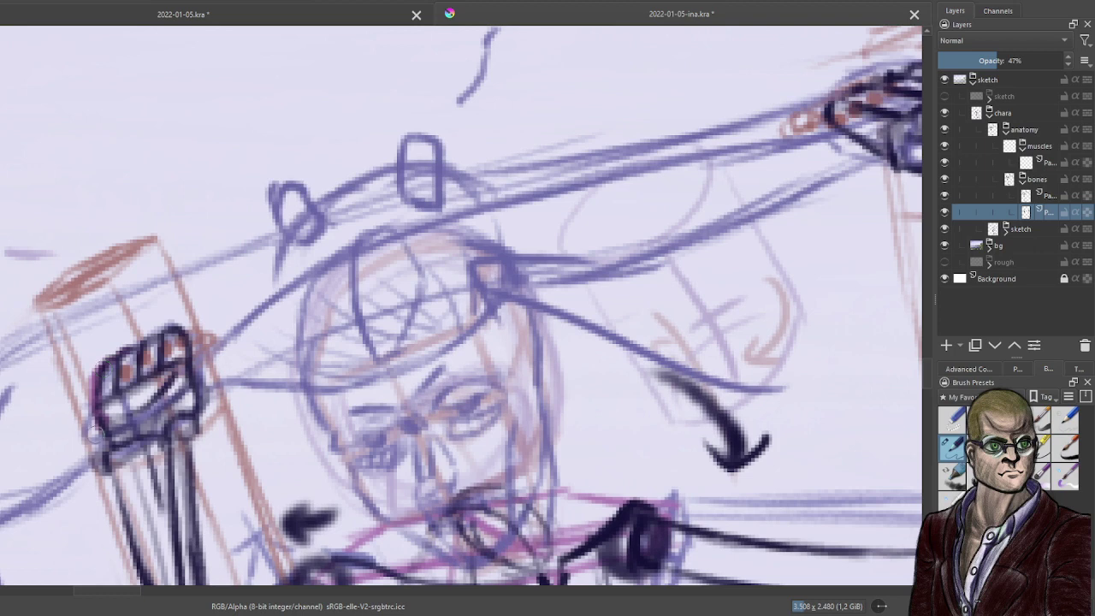
pyautogui.moveTo(99, 440)
pyautogui.mouseDown()
pyautogui.moveTo(81, 413)
pyautogui.moveTo(83, 387)
pyautogui.moveTo(125, 447)
pyautogui.moveTo(95, 404)
pyautogui.moveTo(79, 404)
pyautogui.moveTo(104, 442)
pyautogui.mouseUp()
pyautogui.click(1029, 195)
pyautogui.moveTo(77, 405); pyautogui.dragTo(105, 358)
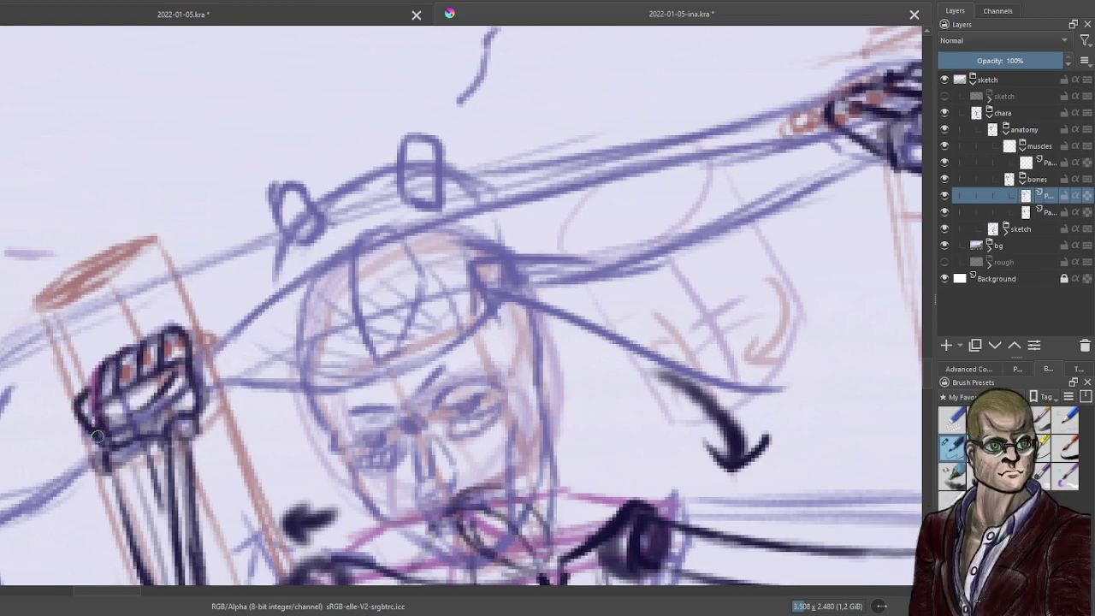
# Rough in the outer corner of the raised hand's palm above the wrist, and darken it on the 100% opacity bones layer.
pyautogui.scroll(-3, 565, 343)
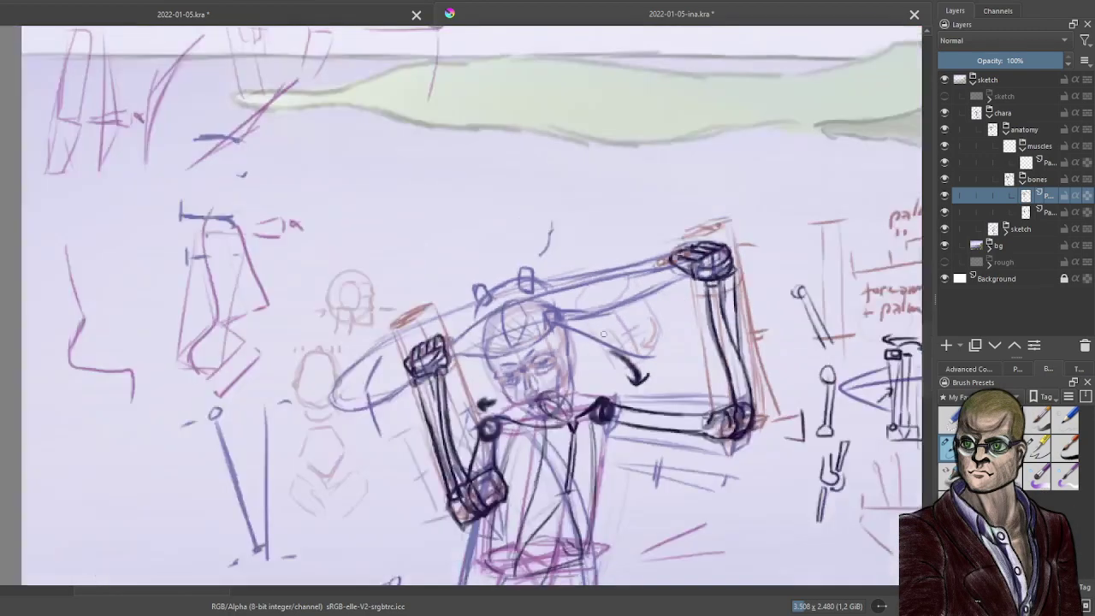
pyautogui.moveTo(709, 282); pyautogui.dragTo(486, 279)
pyautogui.scroll(2, 505, 275)
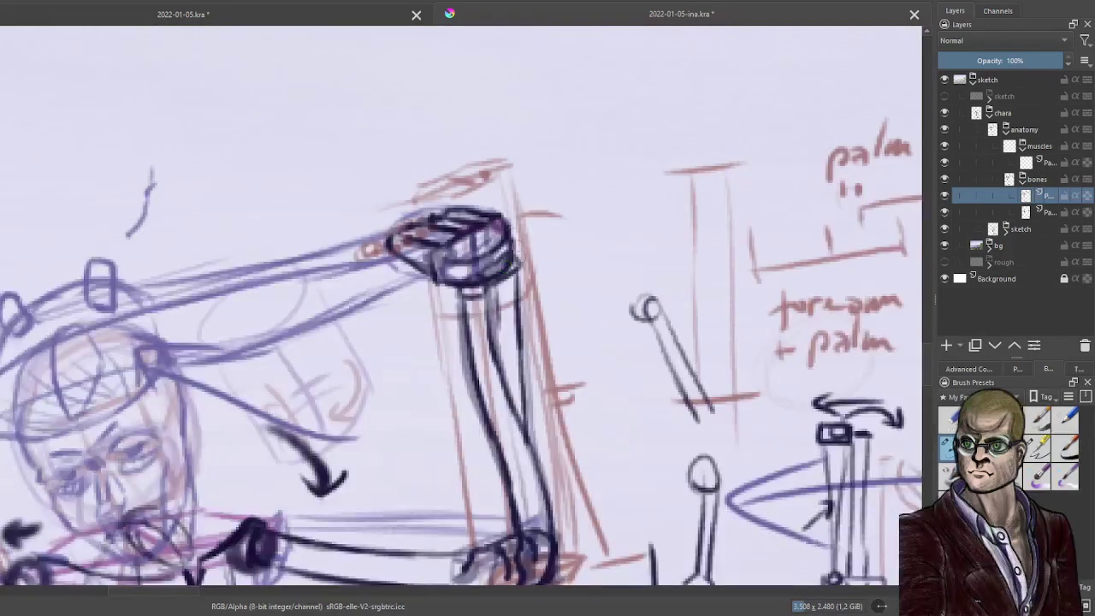
pyautogui.click(1041, 214)
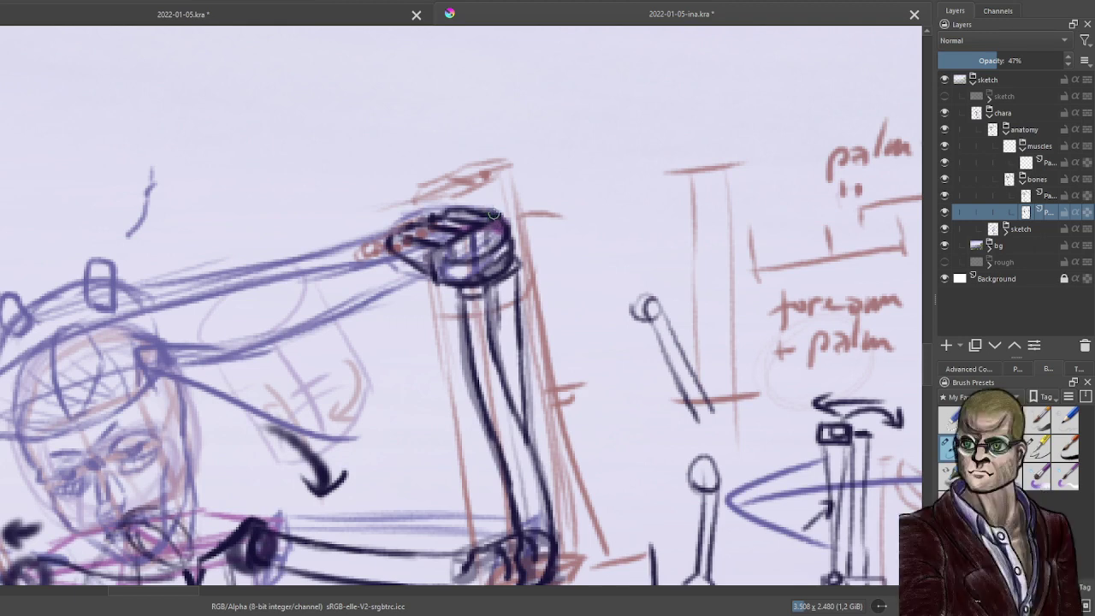
pyautogui.click(1049, 198)
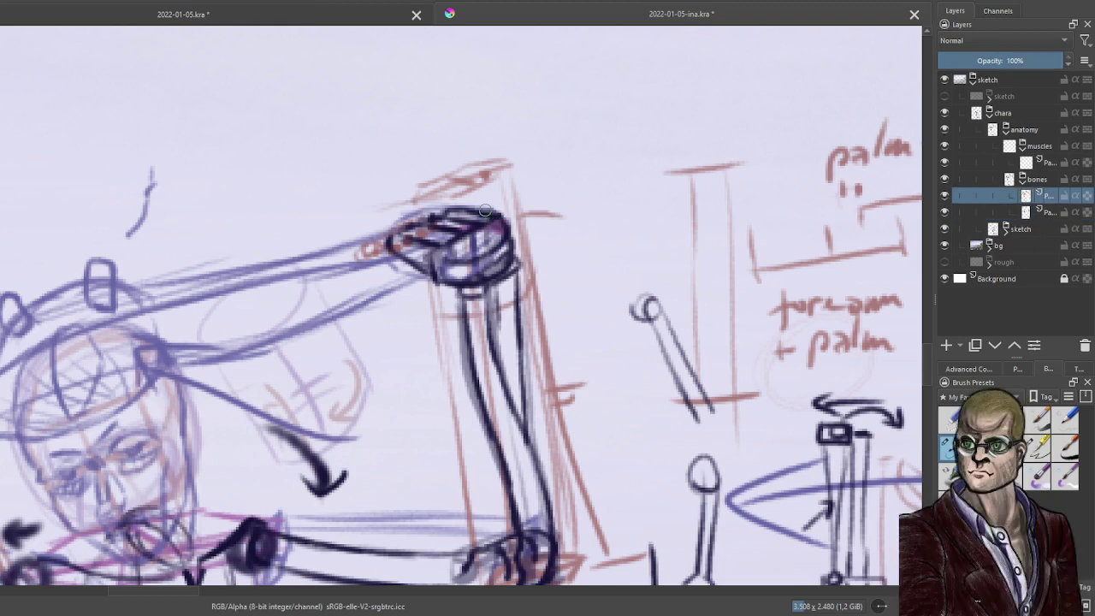
pyautogui.moveTo(493, 211); pyautogui.dragTo(505, 227)
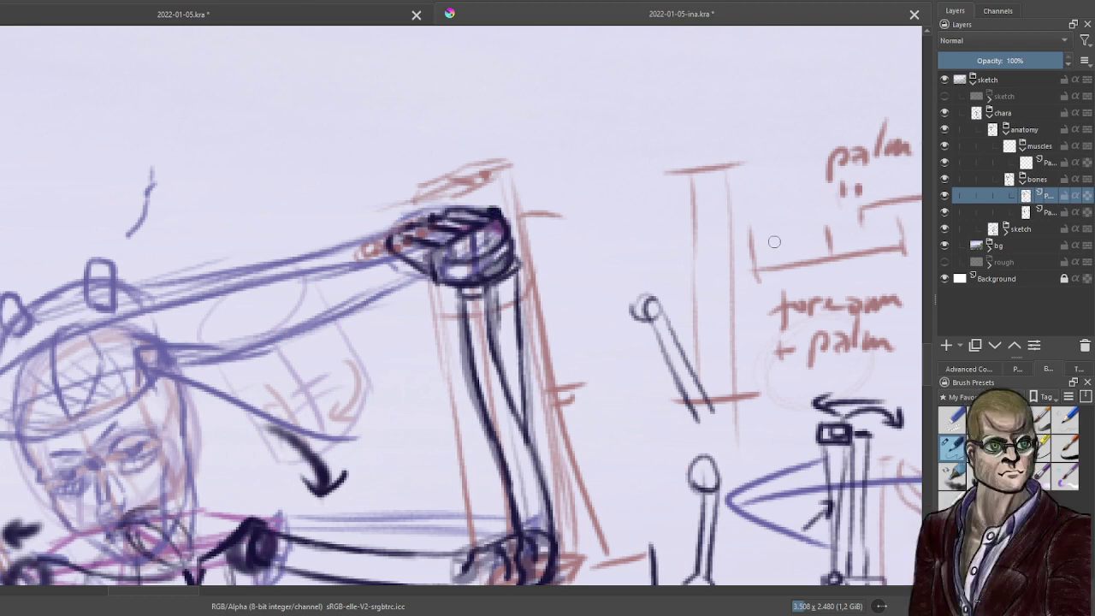
# Rough in and darken the bone along the raised hand's upper edge down to the knuckles, and return to the 47% opacity bones layer.
pyautogui.click(1042, 212)
pyautogui.scroll(1, 331, 246)
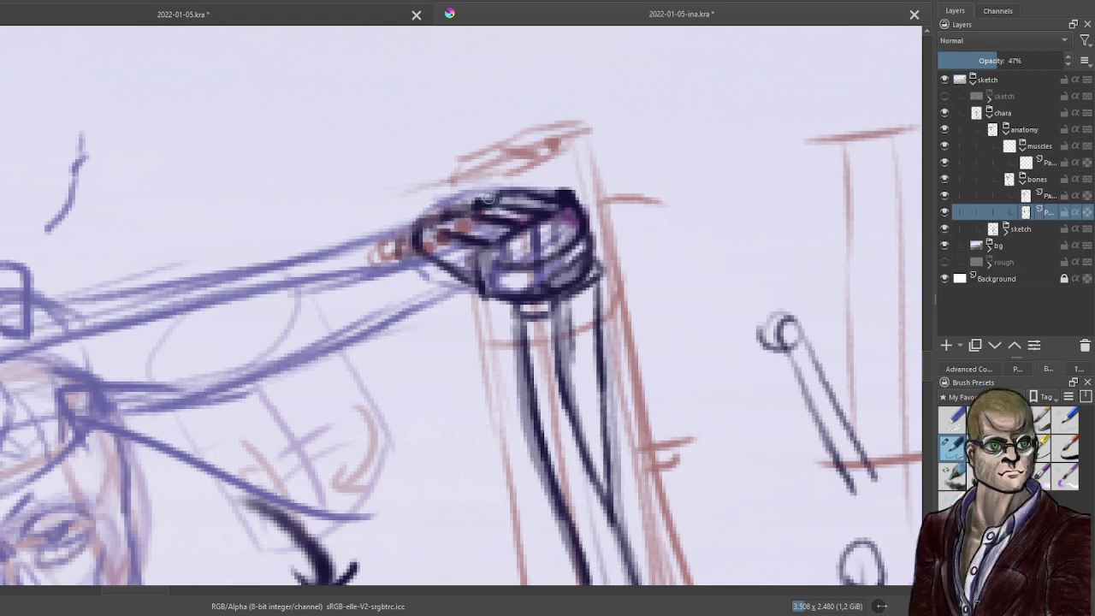
pyautogui.moveTo(1015, 209); pyautogui.dragTo(1023, 184)
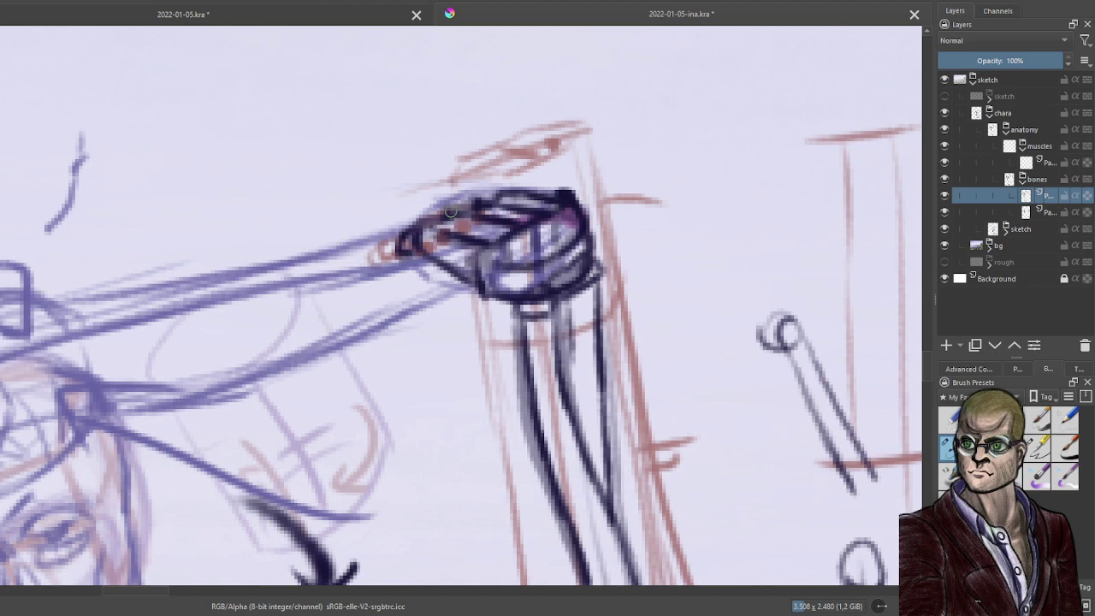
pyautogui.moveTo(450, 211); pyautogui.dragTo(423, 226)
pyautogui.moveTo(479, 204); pyautogui.dragTo(448, 214)
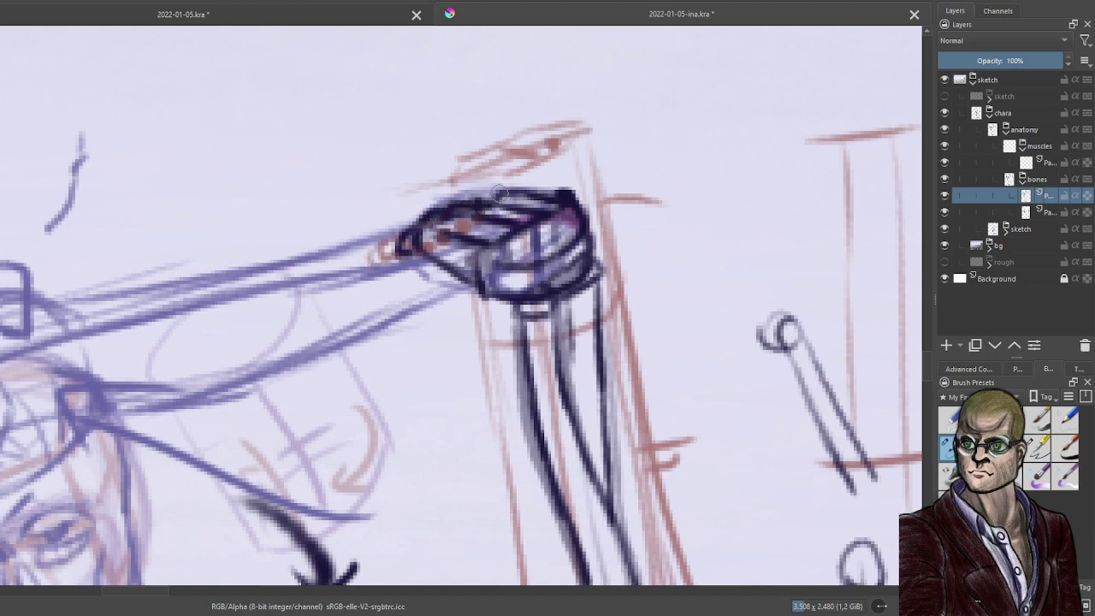
pyautogui.moveTo(503, 188); pyautogui.dragTo(464, 212)
pyautogui.click(1047, 212)
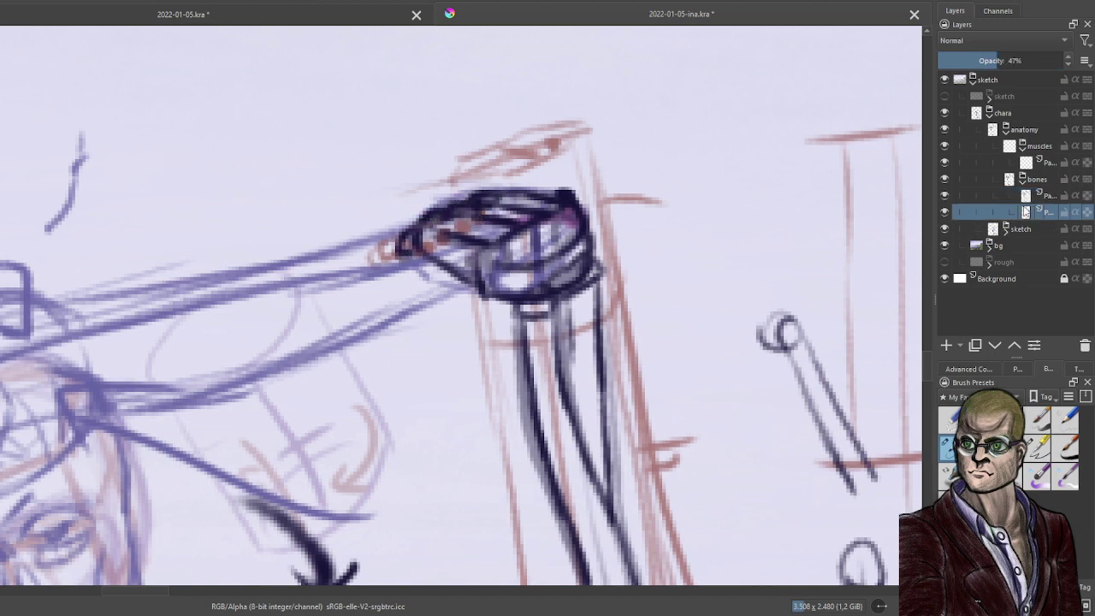
pyautogui.moveTo(713, 212)
pyautogui.mouseDown()
pyautogui.moveTo(711, 160)
pyautogui.moveTo(732, 163)
pyautogui.moveTo(711, 211)
pyautogui.mouseUp()
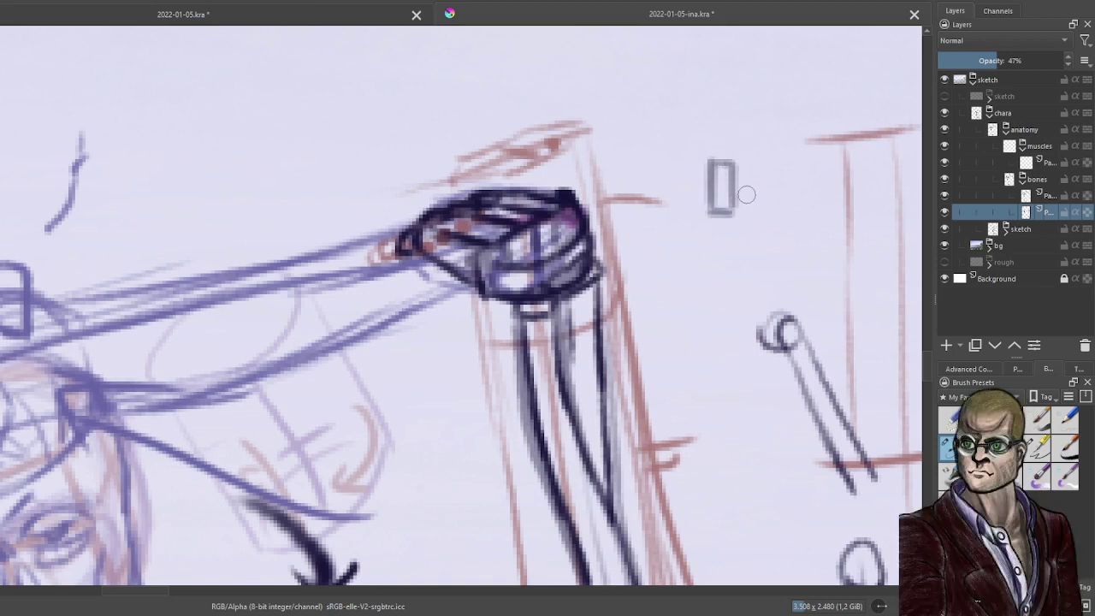
pyautogui.hotkey('ctrl', 'z')
pyautogui.hotkey('ctrl', 'z')
pyautogui.hotkey('ctrl', 'z')
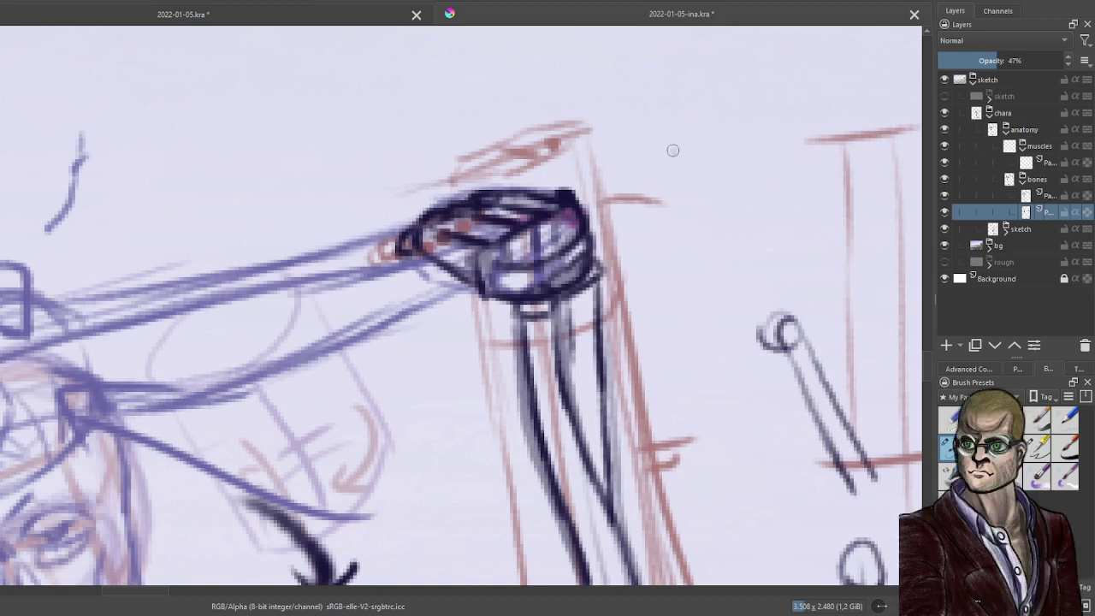
# Start a hand proportion diagram beside the raised hand with a rounded wrist end, a square palm block and a bone line inside it.
pyautogui.moveTo(675, 151); pyautogui.dragTo(675, 208)
pyautogui.moveTo(664, 149); pyautogui.dragTo(671, 198)
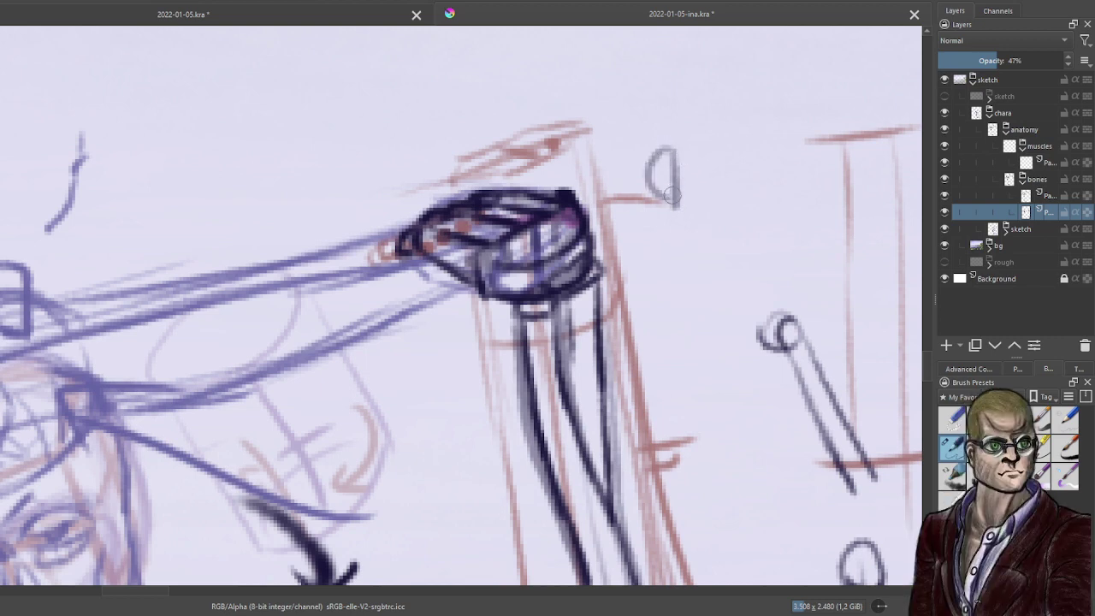
pyautogui.moveTo(672, 145)
pyautogui.mouseDown()
pyautogui.moveTo(733, 142)
pyautogui.moveTo(721, 197)
pyautogui.moveTo(670, 198)
pyautogui.moveTo(735, 197)
pyautogui.mouseUp()
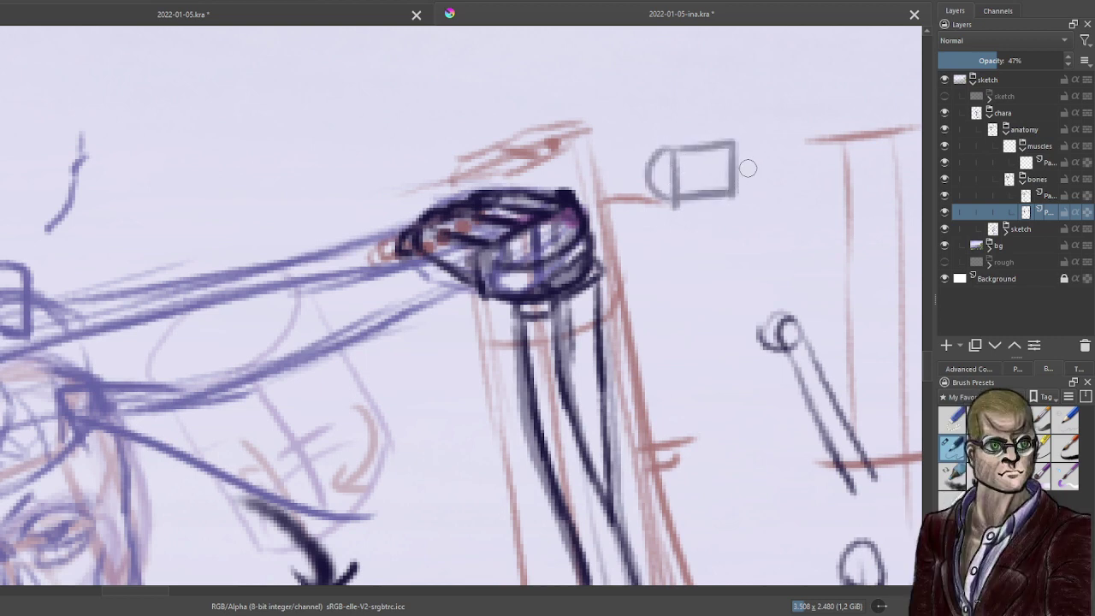
pyautogui.moveTo(676, 169); pyautogui.dragTo(723, 168)
# Add a finger line split into three segments to the diagram, with one tally mark above the palm and one above the finger's bracket.
pyautogui.moveTo(693, 109); pyautogui.dragTo(696, 118)
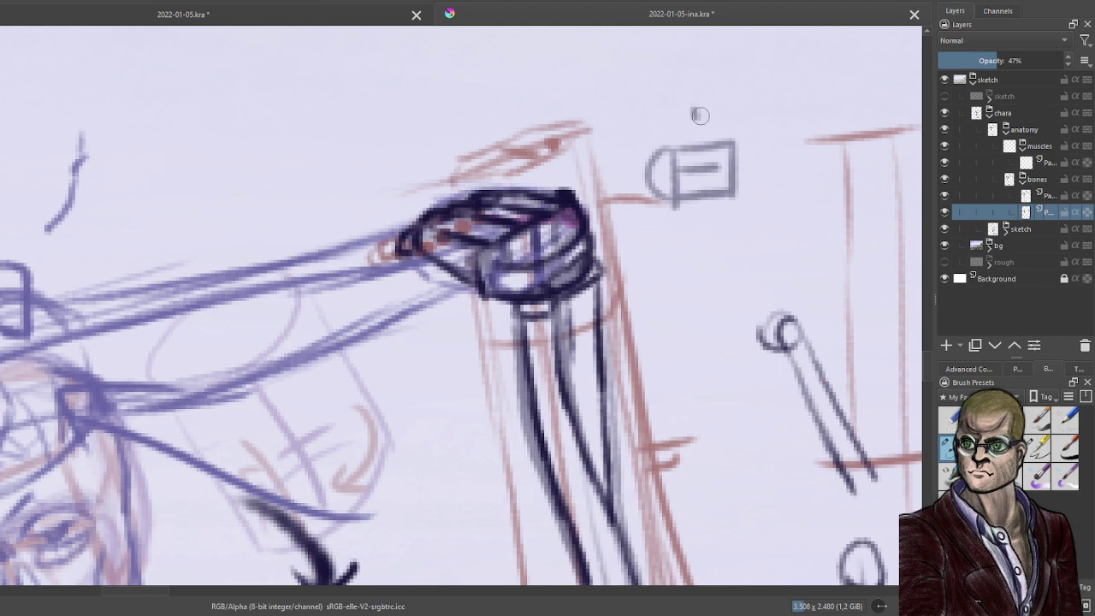
pyautogui.moveTo(742, 166); pyautogui.dragTo(809, 175)
pyautogui.moveTo(736, 125); pyautogui.dragTo(810, 114)
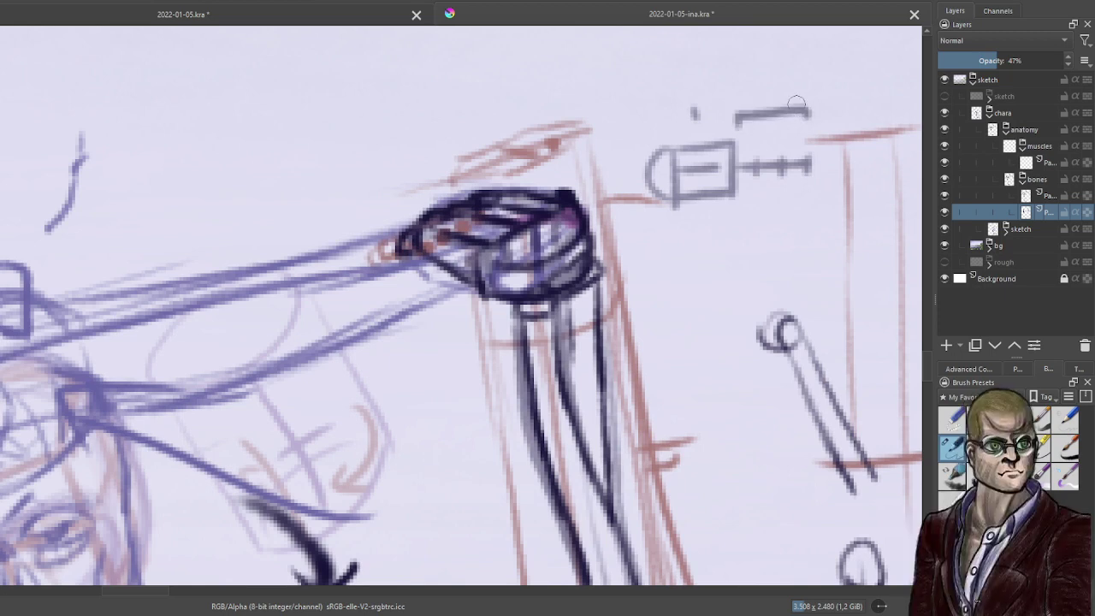
pyautogui.moveTo(760, 74); pyautogui.dragTo(760, 87)
pyautogui.moveTo(693, 98); pyautogui.dragTo(695, 122)
pyautogui.moveTo(730, 230)
pyautogui.mouseDown()
pyautogui.moveTo(741, 261)
pyautogui.moveTo(730, 280)
pyautogui.mouseUp()
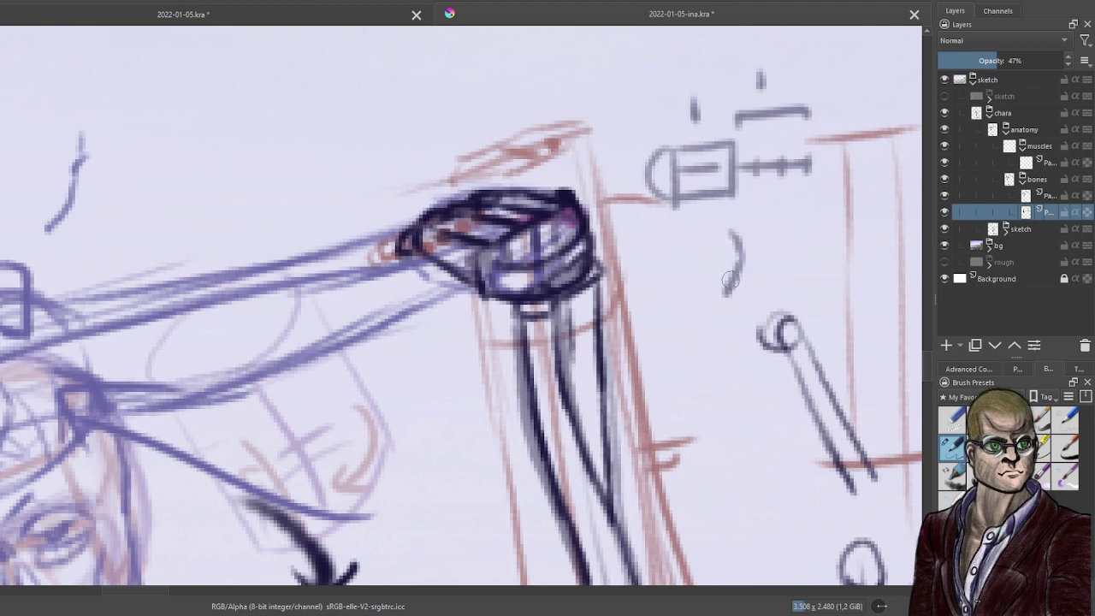
pyautogui.moveTo(732, 232)
pyautogui.mouseDown()
pyautogui.moveTo(676, 240)
pyautogui.moveTo(676, 276)
pyautogui.moveTo(718, 275)
pyautogui.mouseUp()
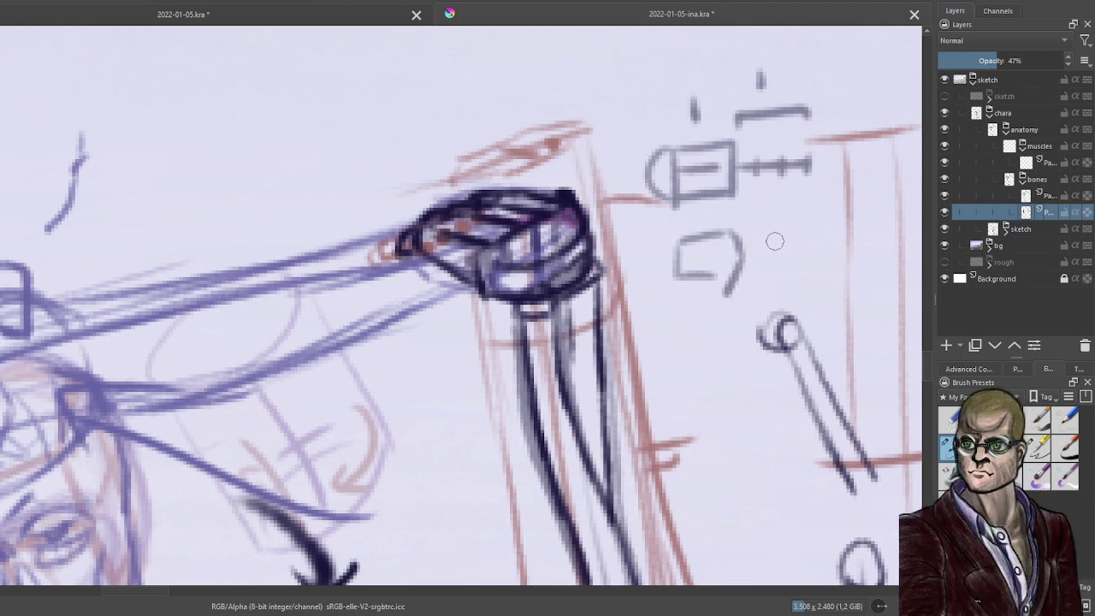
pyautogui.moveTo(742, 233)
pyautogui.mouseDown()
pyautogui.moveTo(799, 229)
pyautogui.moveTo(804, 272)
pyautogui.moveTo(732, 283)
pyautogui.mouseUp()
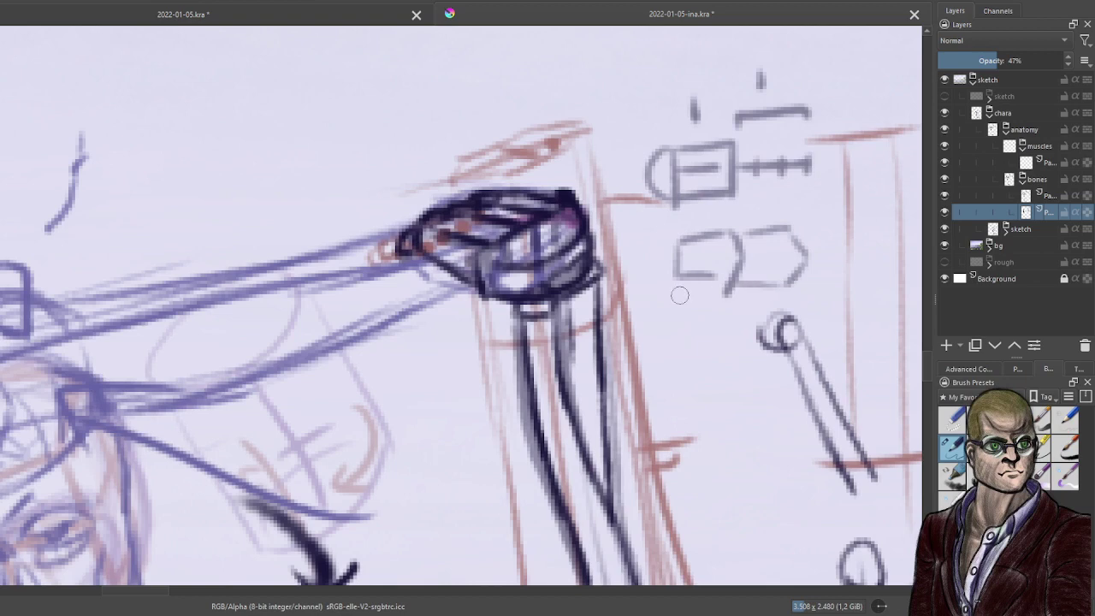
pyautogui.hotkey('ctrl', 'z')
pyautogui.hotkey('ctrl', 'z')
pyautogui.hotkey('ctrl', 'z')
pyautogui.hotkey('ctrl', 'z')
pyautogui.hotkey('ctrl', 'z')
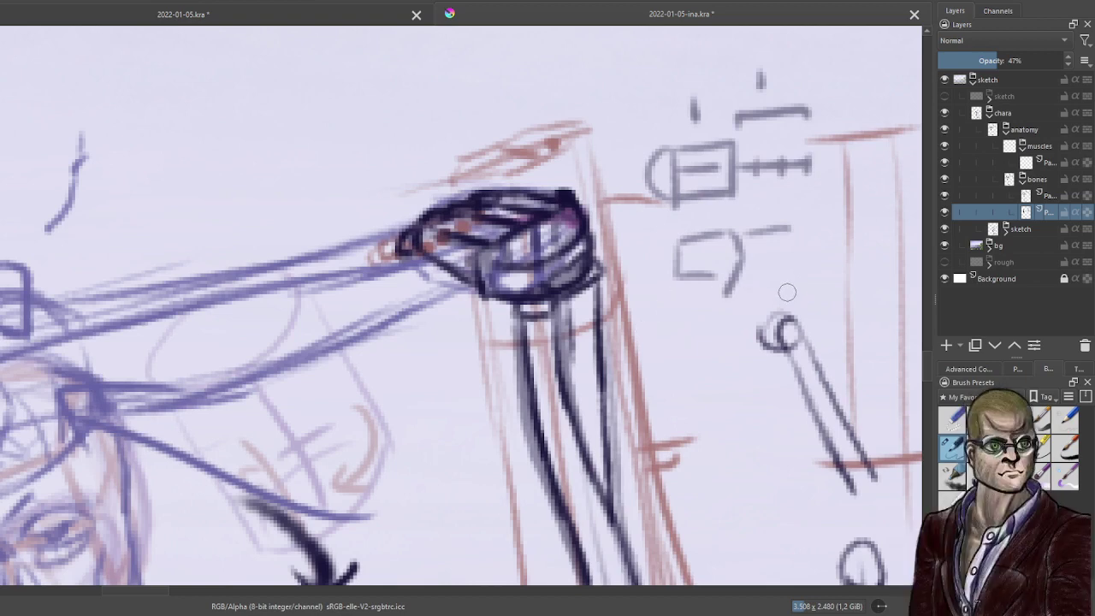
pyautogui.hotkey('ctrl', 'z')
pyautogui.hotkey('ctrl', 'z')
pyautogui.hotkey('ctrl', 'z')
pyautogui.hotkey('ctrl', 'z')
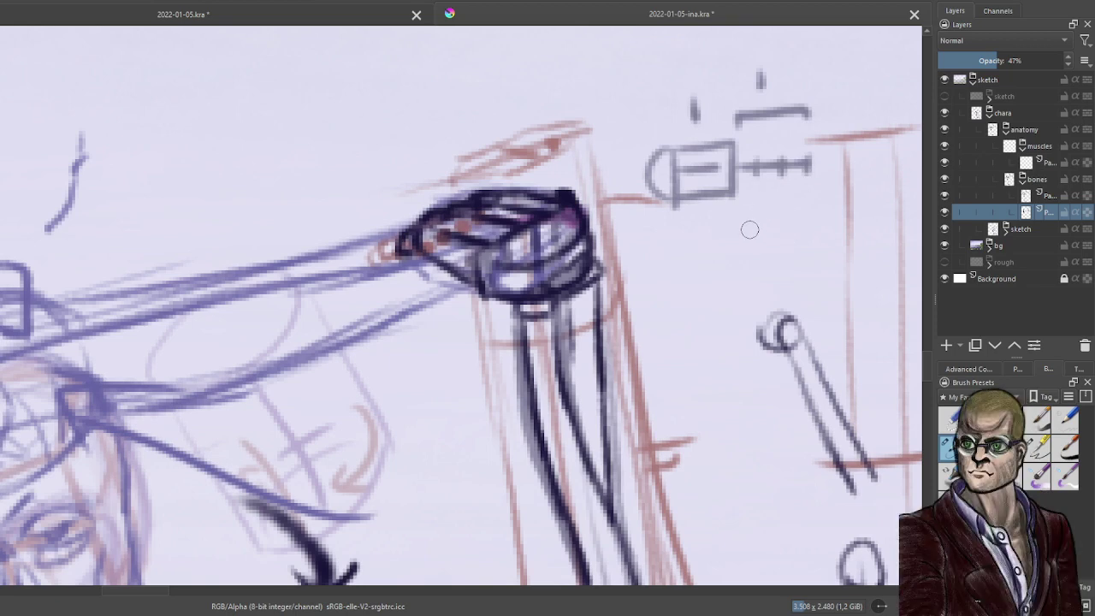
# Sketch the finger's segment breakdown below the diagram as two bracketed halves with double tally marks, and mark the second half's small segments.
pyautogui.moveTo(734, 232)
pyautogui.mouseDown()
pyautogui.moveTo(733, 215)
pyautogui.moveTo(773, 222)
pyautogui.mouseUp()
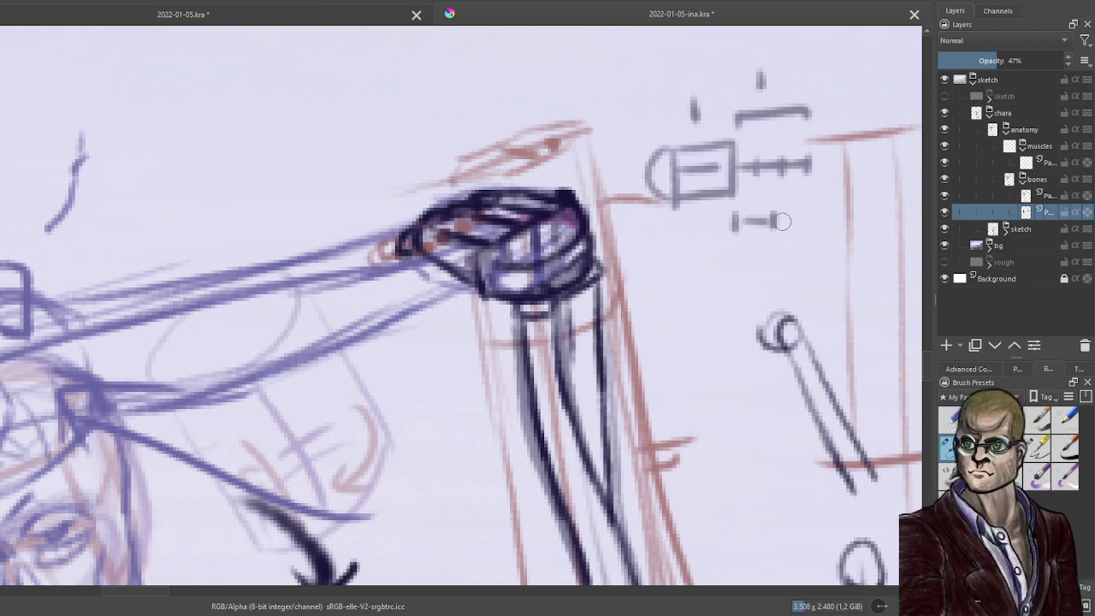
pyautogui.moveTo(734, 254)
pyautogui.mouseDown()
pyautogui.moveTo(781, 254)
pyautogui.moveTo(750, 292)
pyautogui.moveTo(760, 292)
pyautogui.mouseUp()
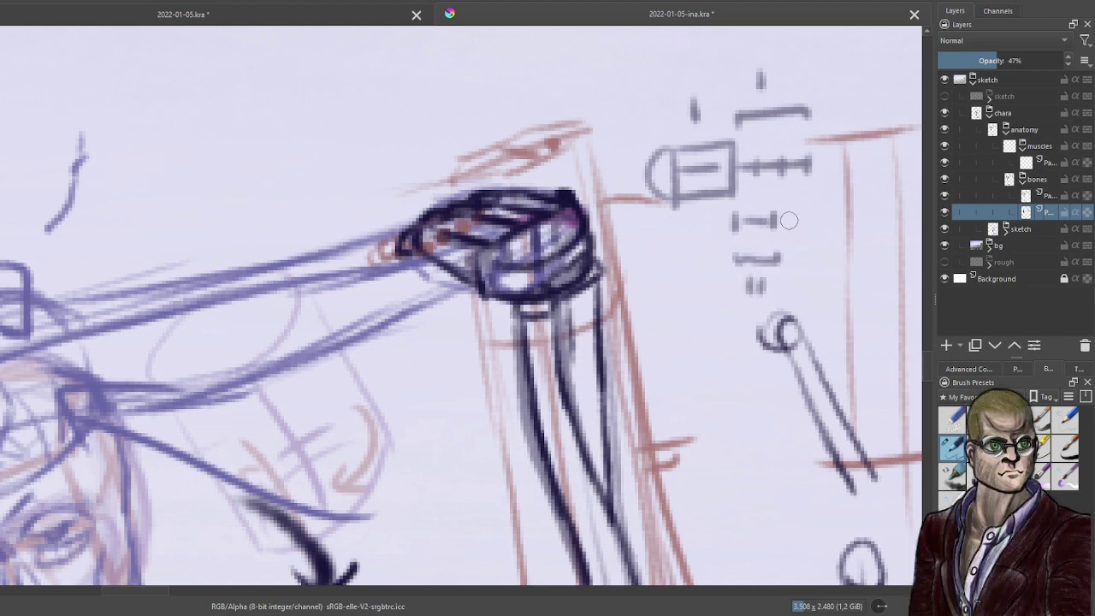
pyautogui.moveTo(777, 221); pyautogui.dragTo(820, 210)
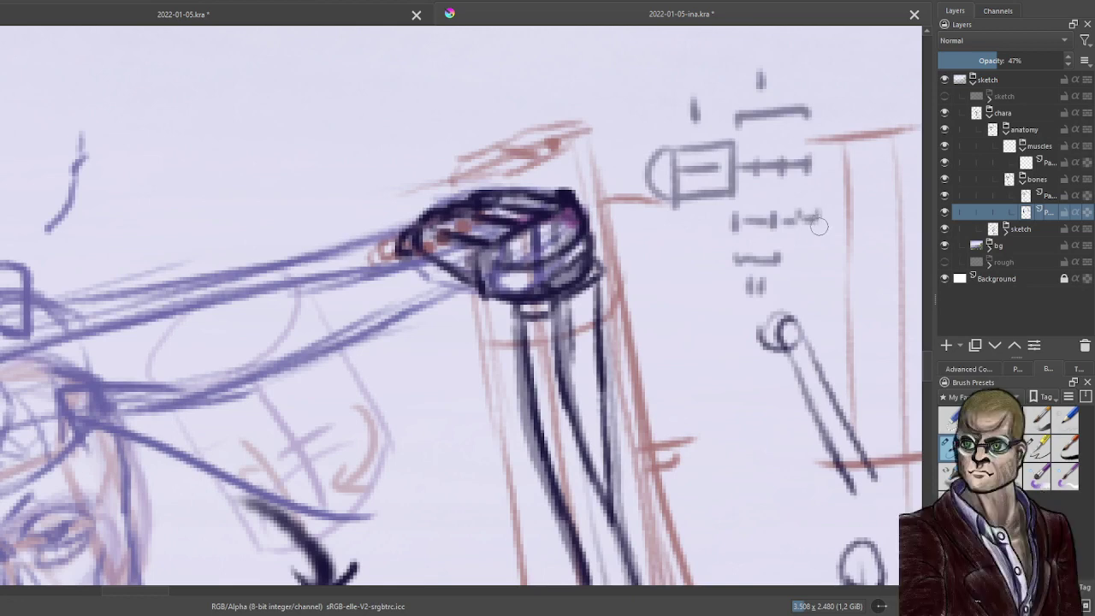
pyautogui.moveTo(775, 253)
pyautogui.mouseDown()
pyautogui.moveTo(807, 265)
pyautogui.moveTo(818, 253)
pyautogui.moveTo(795, 295)
pyautogui.mouseUp()
pyautogui.moveTo(806, 283); pyautogui.dragTo(805, 295)
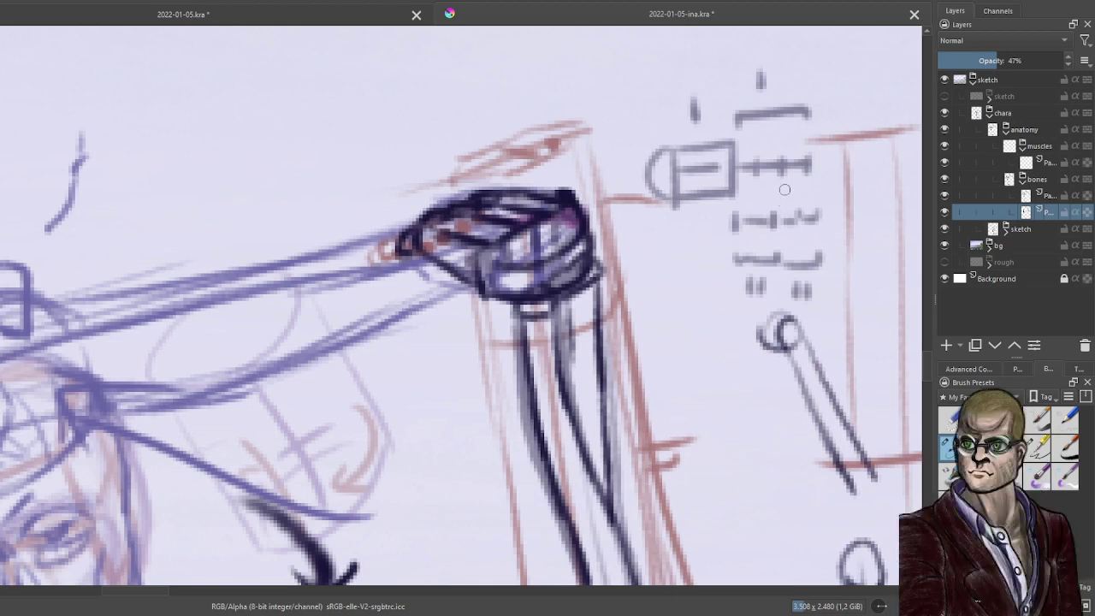
pyautogui.moveTo(788, 193); pyautogui.dragTo(812, 196)
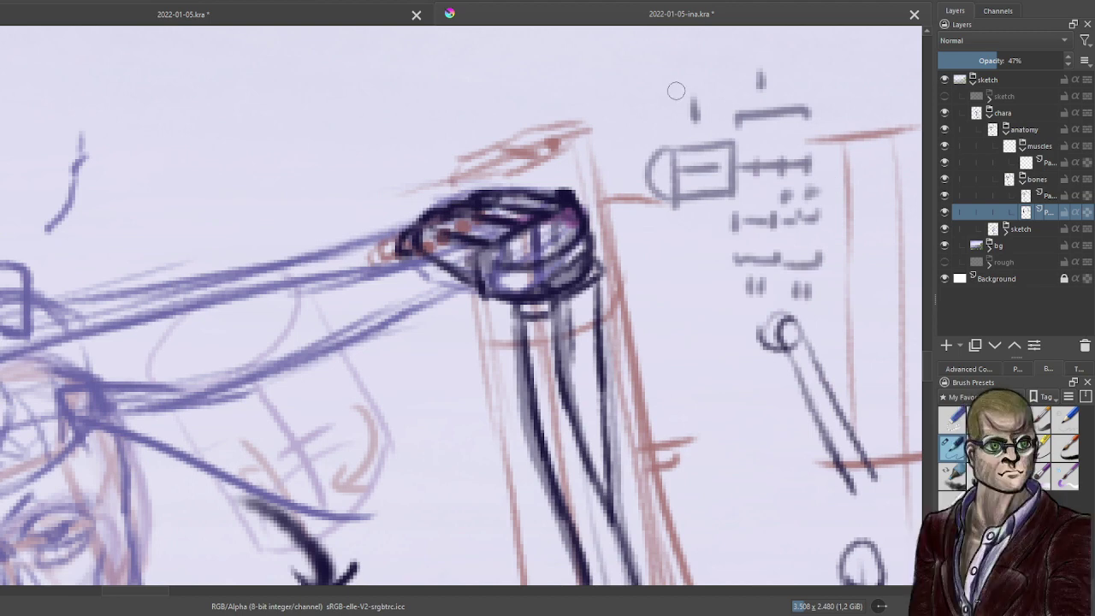
# Draw a long bracket above the whole hand proportion diagram and split it with two division marks over the finger portion.
pyautogui.moveTo(637, 81)
pyautogui.mouseDown()
pyautogui.moveTo(720, 53)
pyautogui.moveTo(809, 52)
pyautogui.mouseUp()
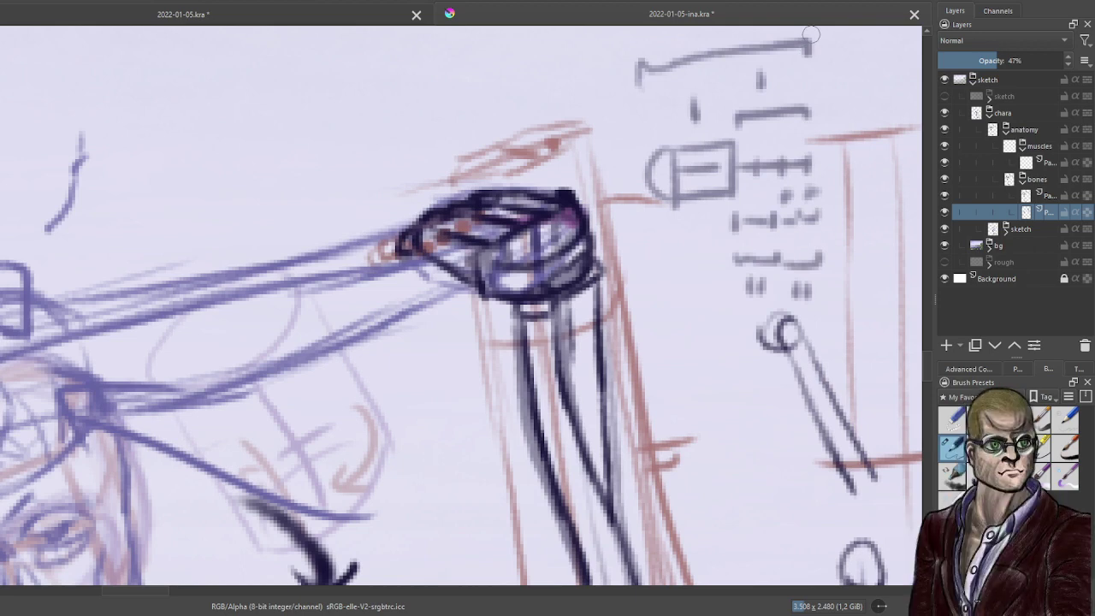
pyautogui.moveTo(725, 34); pyautogui.dragTo(726, 80)
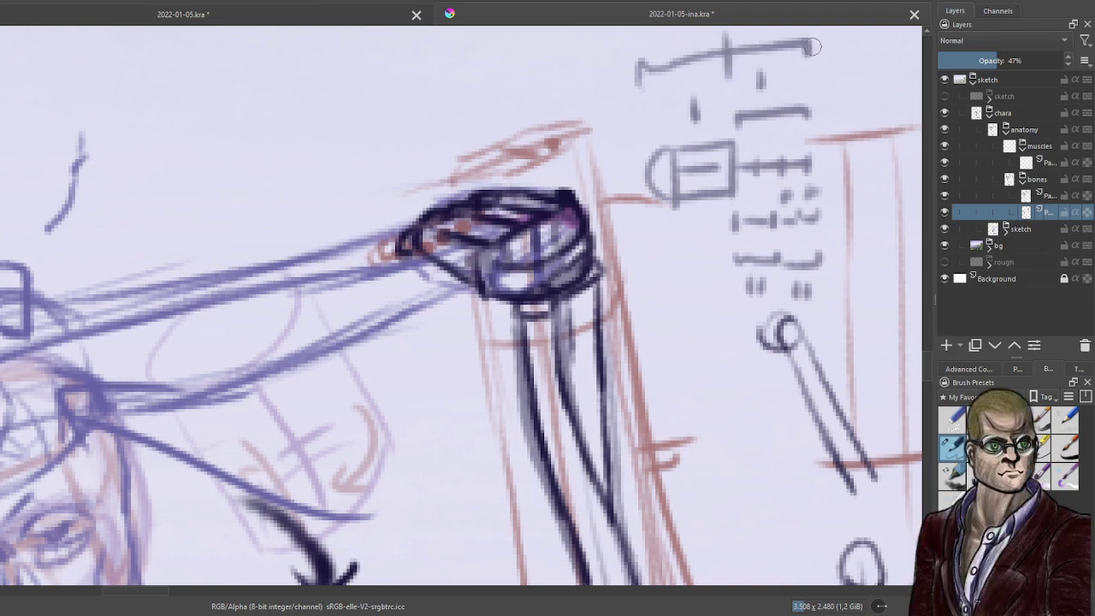
pyautogui.moveTo(768, 38); pyautogui.dragTo(768, 67)
# Draw a vertical measuring line beside the round-jointed bone sketch, mark its ends and midpoint, and bracket the lower half.
pyautogui.moveTo(743, 495)
pyautogui.mouseDown()
pyautogui.moveTo(746, 331)
pyautogui.moveTo(775, 325)
pyautogui.mouseUp()
pyautogui.moveTo(726, 498); pyautogui.dragTo(777, 496)
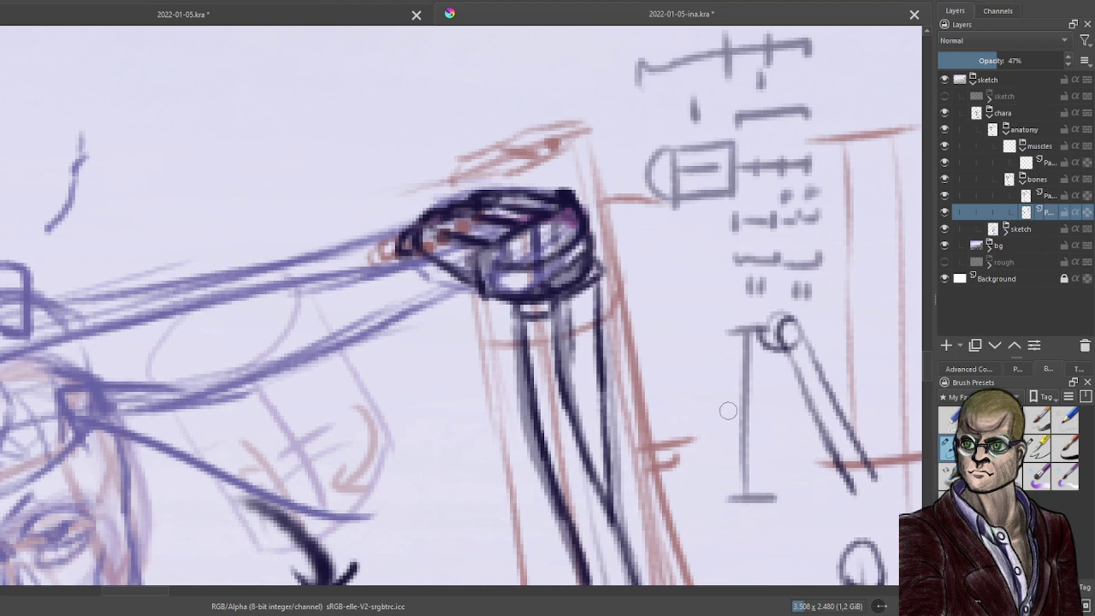
pyautogui.moveTo(727, 409); pyautogui.dragTo(777, 407)
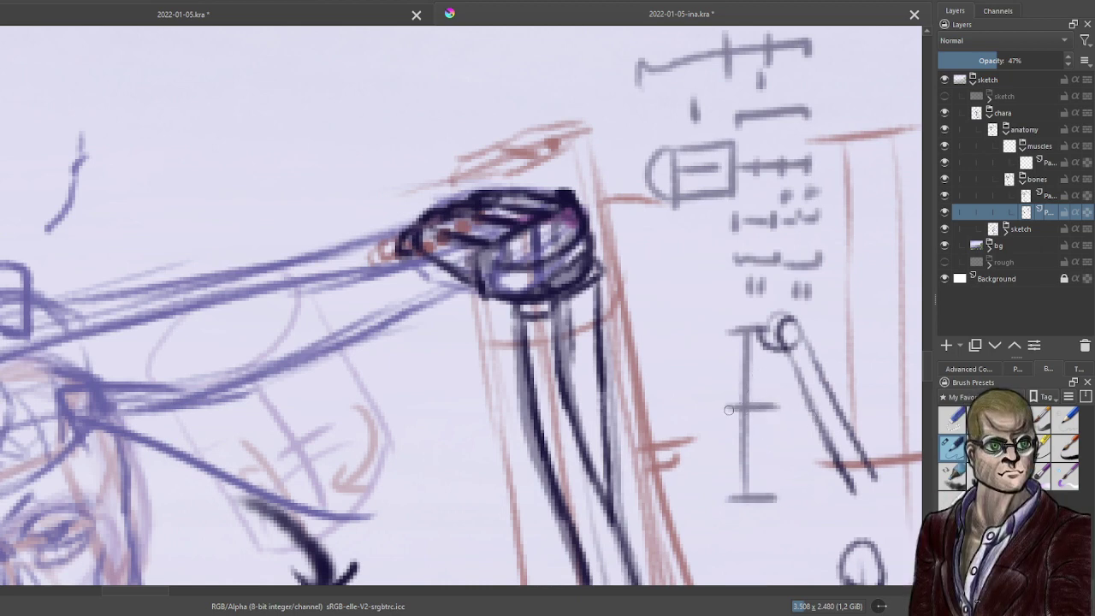
pyautogui.moveTo(728, 410); pyautogui.dragTo(728, 498)
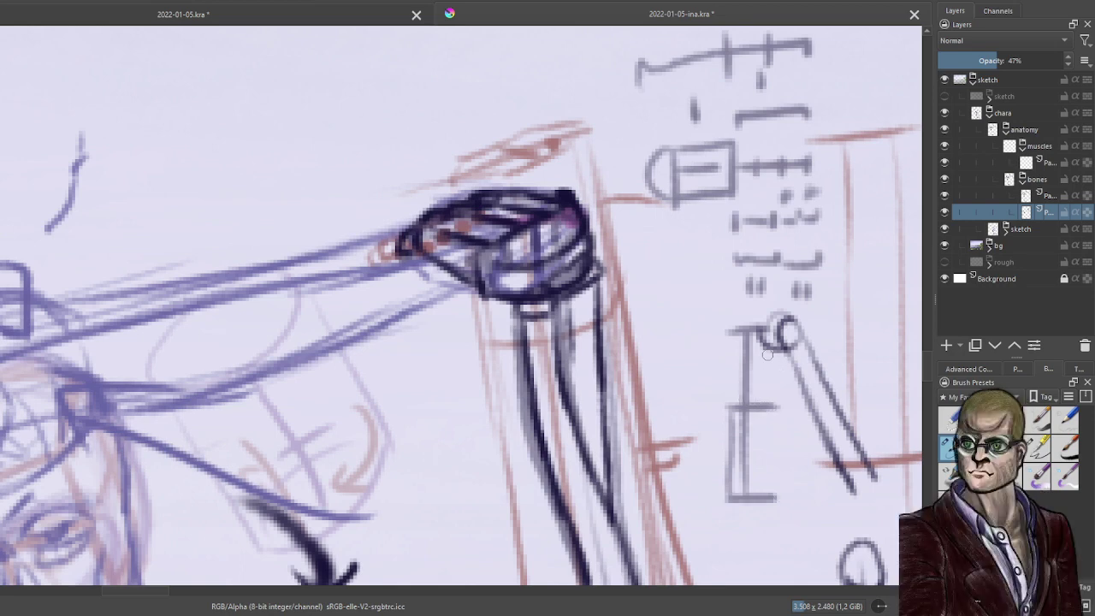
# Retrace part of the round-jointed bone and add small tally and subdivision marks around the measuring line's midpoint.
pyautogui.moveTo(768, 355)
pyautogui.mouseDown()
pyautogui.moveTo(794, 389)
pyautogui.moveTo(820, 400)
pyautogui.mouseUp()
pyautogui.moveTo(746, 405)
pyautogui.mouseDown()
pyautogui.moveTo(814, 402)
pyautogui.moveTo(814, 391)
pyautogui.moveTo(819, 417)
pyautogui.mouseUp()
pyautogui.moveTo(780, 380)
pyautogui.mouseDown()
pyautogui.moveTo(778, 398)
pyautogui.moveTo(730, 398)
pyautogui.mouseUp()
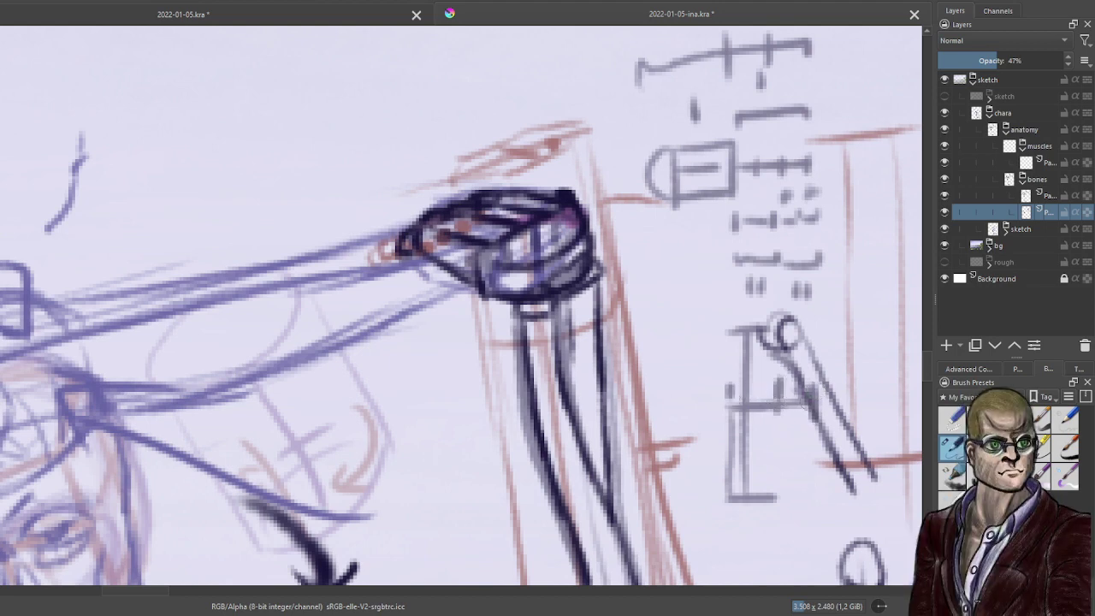
pyautogui.moveTo(797, 409); pyautogui.dragTo(818, 441)
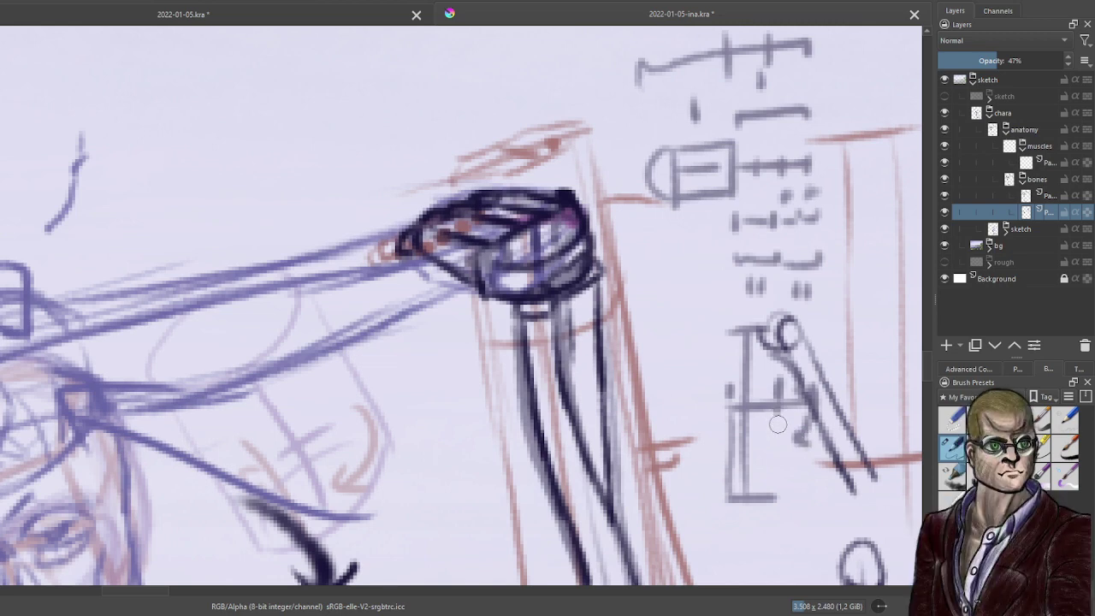
pyautogui.moveTo(779, 407); pyautogui.dragTo(779, 452)
pyautogui.moveTo(772, 429)
pyautogui.mouseDown()
pyautogui.moveTo(750, 428)
pyautogui.moveTo(776, 432)
pyautogui.mouseUp()
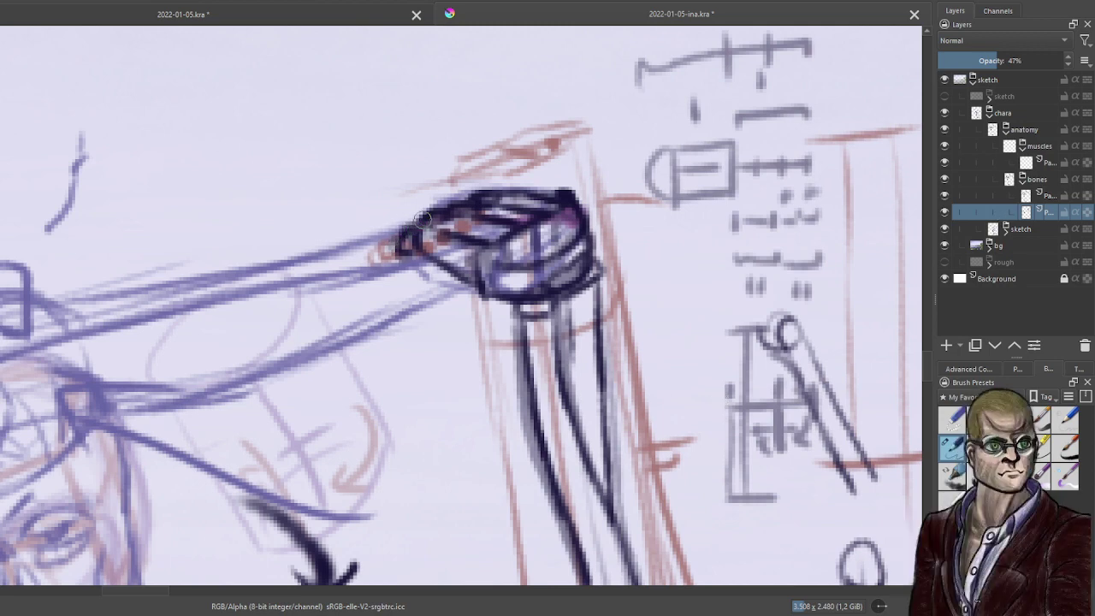
# Extend the raised hand's dark bone outline to its narrow end and round off the protruding wrist corner on the 100% opacity layer.
pyautogui.click(1044, 197)
pyautogui.moveTo(398, 246)
pyautogui.mouseDown()
pyautogui.moveTo(382, 254)
pyautogui.moveTo(426, 214)
pyautogui.moveTo(404, 225)
pyautogui.mouseUp()
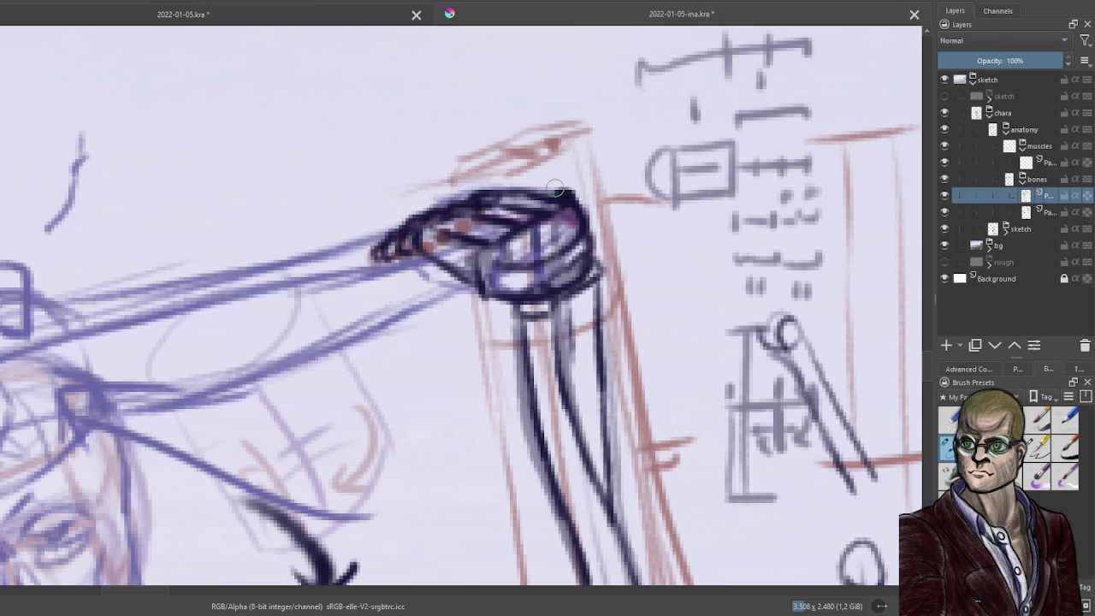
pyautogui.moveTo(557, 186); pyautogui.dragTo(592, 211)
pyautogui.click(1040, 212)
pyautogui.click(989, 61)
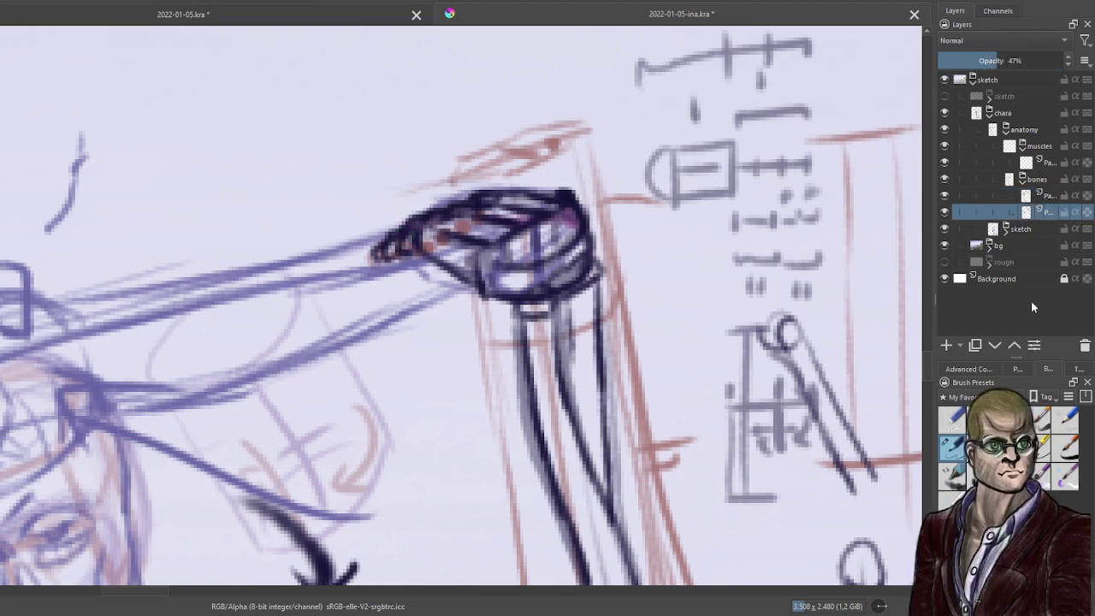
pyautogui.click(1056, 194)
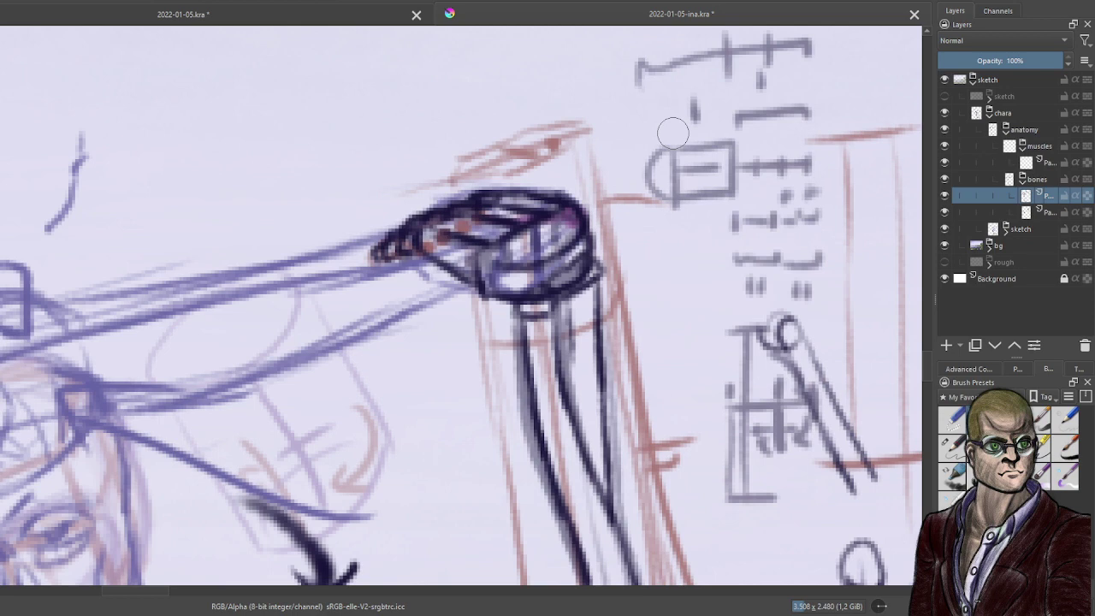
# Sketch light bone strokes inside the wrist end of the raised hand on the 47% opacity bones layer.
pyautogui.click(1053, 211)
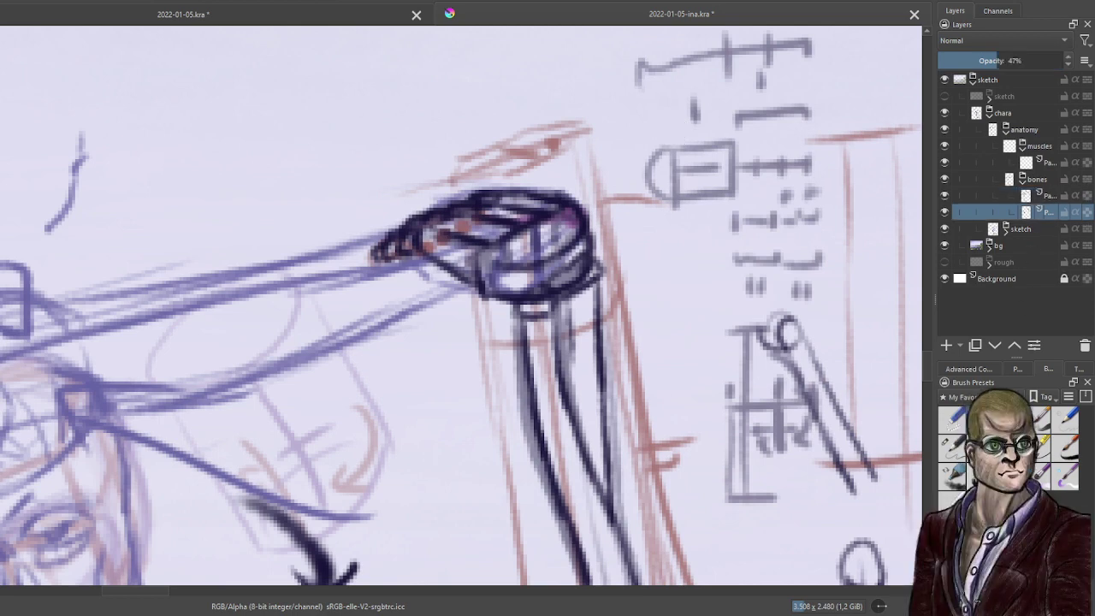
pyautogui.click(953, 448)
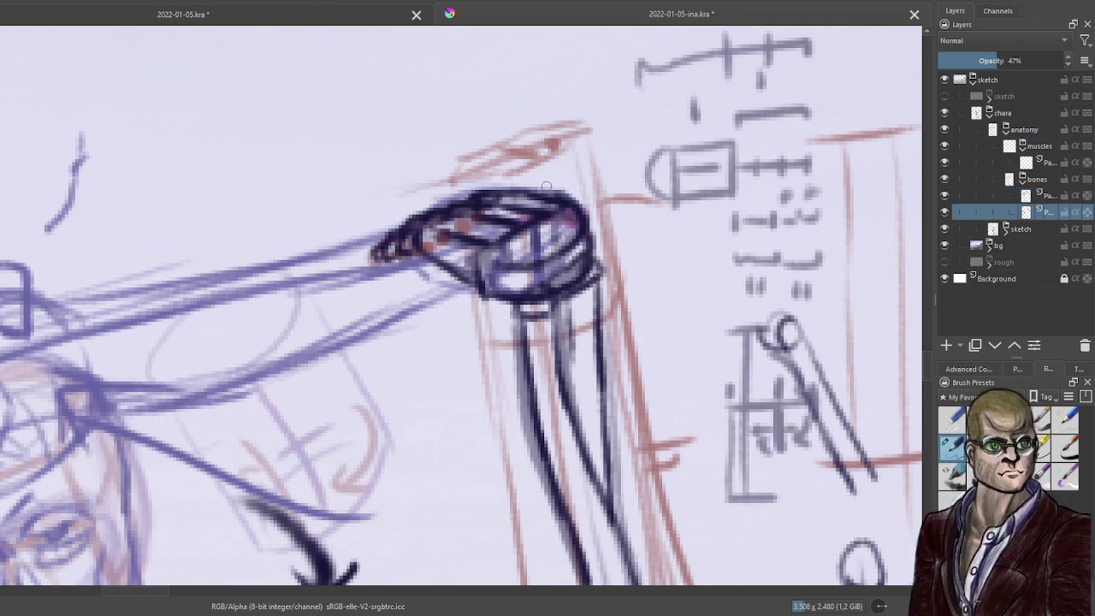
pyautogui.moveTo(568, 230); pyautogui.dragTo(501, 263)
pyautogui.moveTo(549, 238)
pyautogui.mouseDown()
pyautogui.moveTo(499, 257)
pyautogui.moveTo(548, 224)
pyautogui.mouseUp()
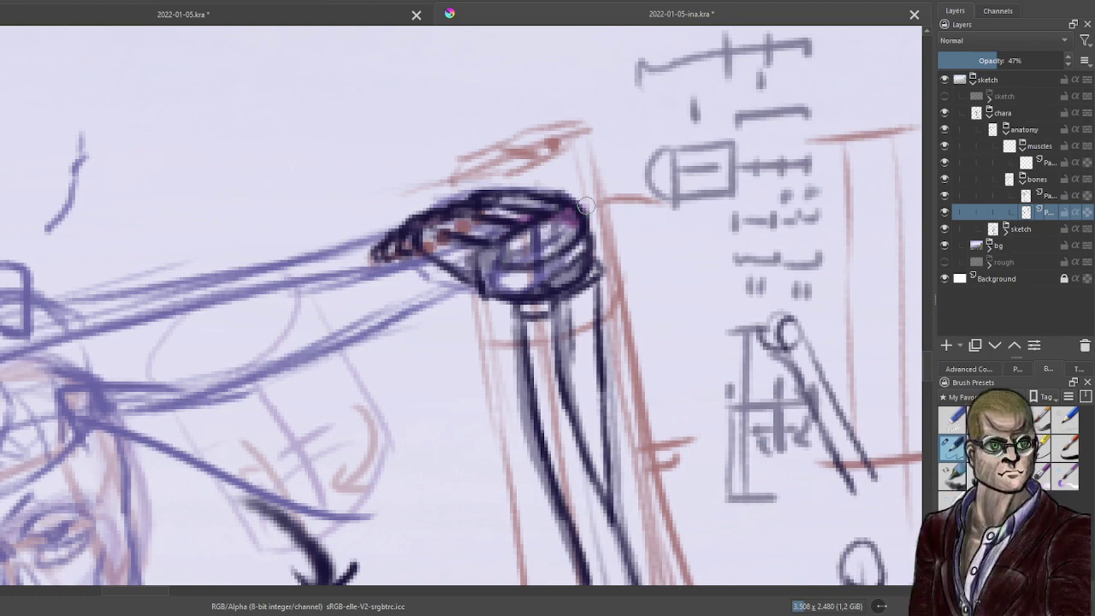
# Erase the dark stroke protruding from the outer side of the character's other hand on the 100% opacity bones layer.
pyautogui.scroll(-5, 585, 206)
pyautogui.scroll(6, 473, 272)
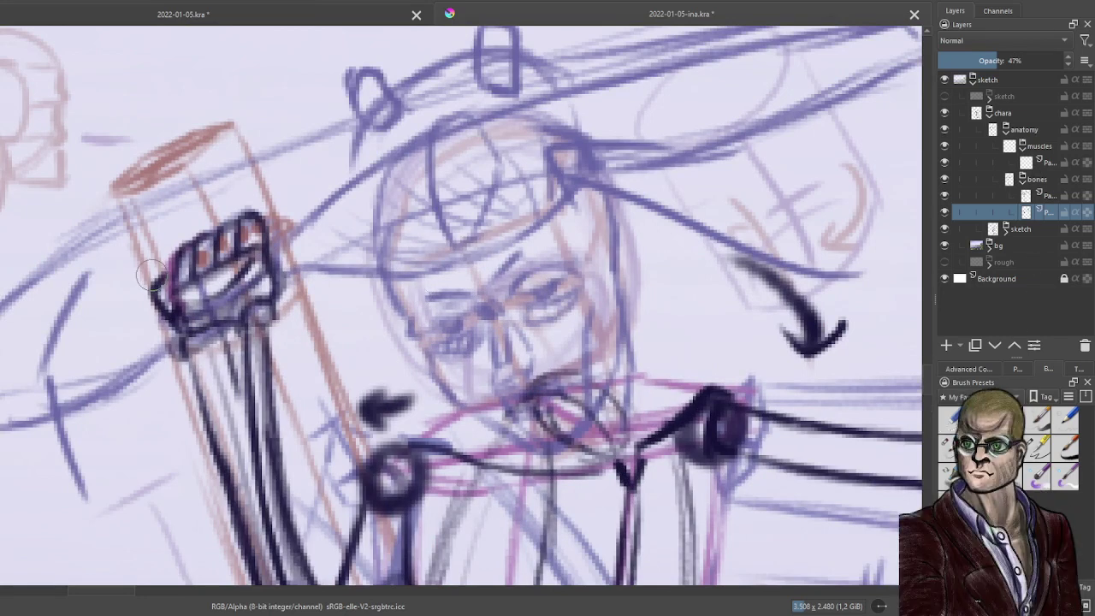
pyautogui.click(984, 197)
pyautogui.moveTo(156, 270); pyautogui.dragTo(160, 323)
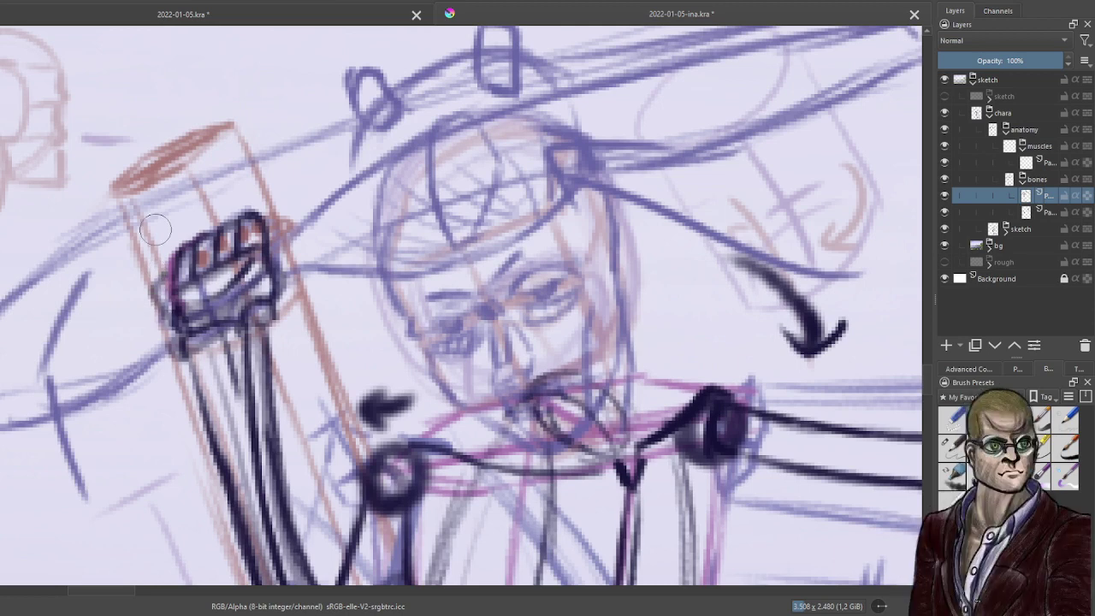
# Rough in the other hand's bones on the 47% opacity layer and darken the knuckle corner on the 100% opacity layer.
pyautogui.click(955, 451)
pyautogui.click(1044, 210)
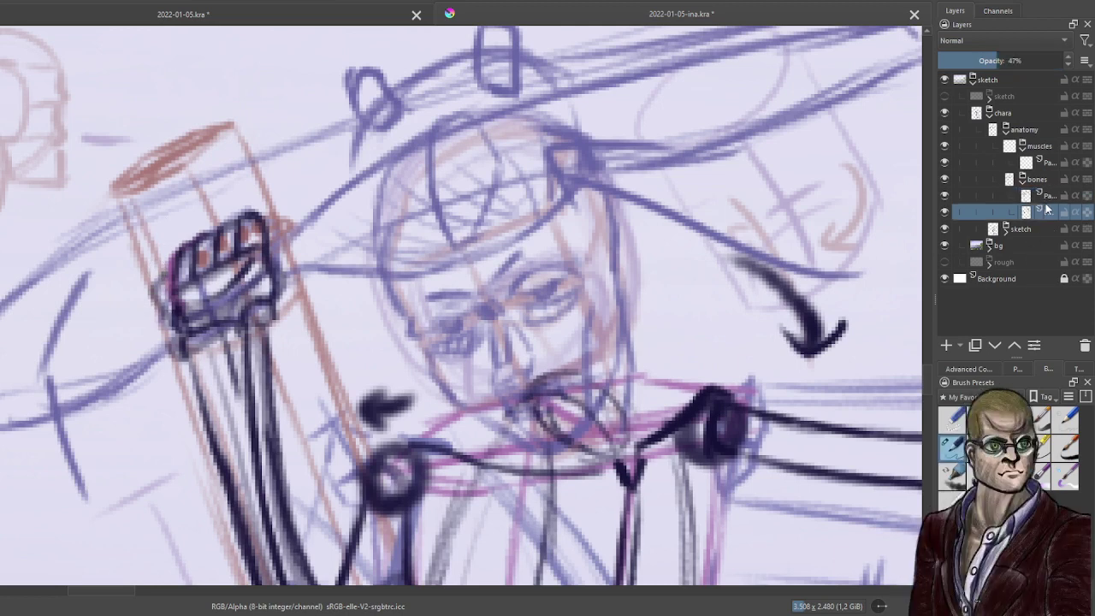
pyautogui.moveTo(181, 313)
pyautogui.mouseDown()
pyautogui.moveTo(229, 310)
pyautogui.moveTo(203, 282)
pyautogui.moveTo(236, 286)
pyautogui.mouseUp()
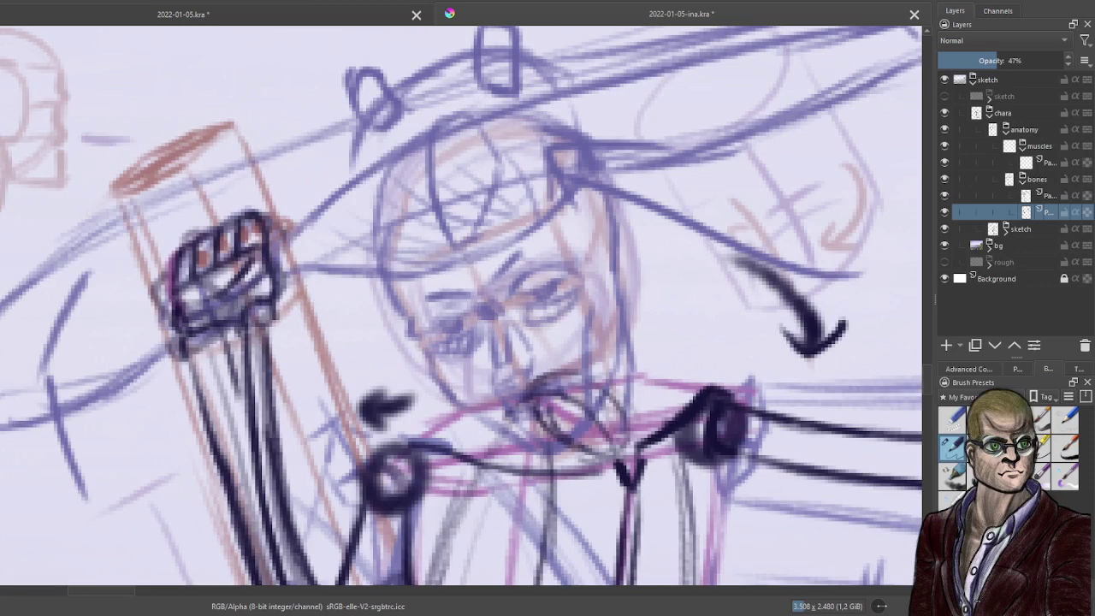
pyautogui.press('pageup')
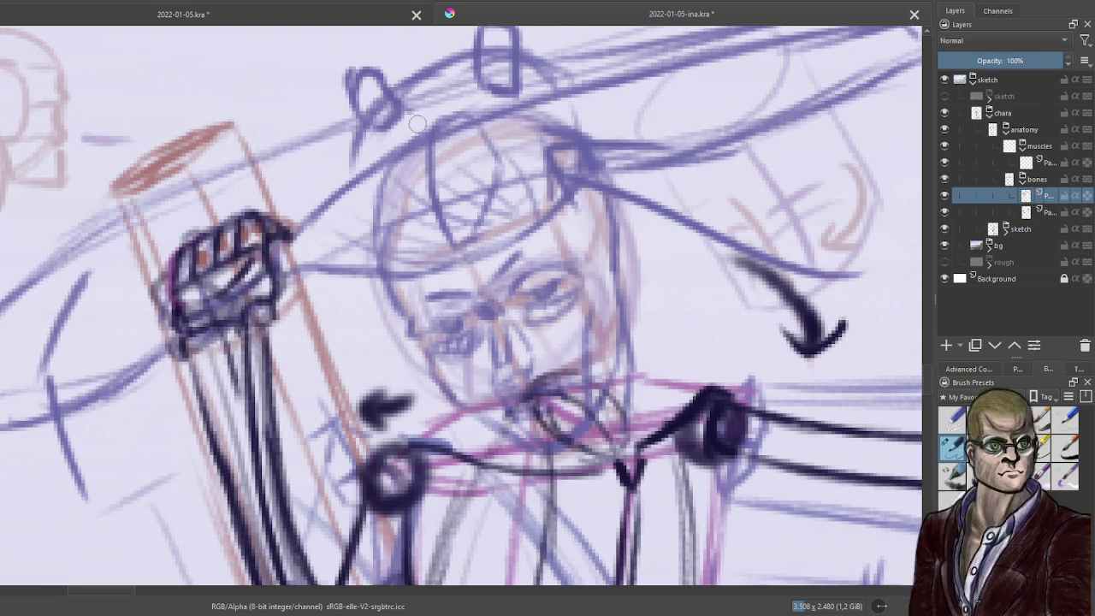
# Add a new layer at the top of the bones group and clean the dark lines around the chin from the existing bones layers.
pyautogui.scroll(-3, 538, 343)
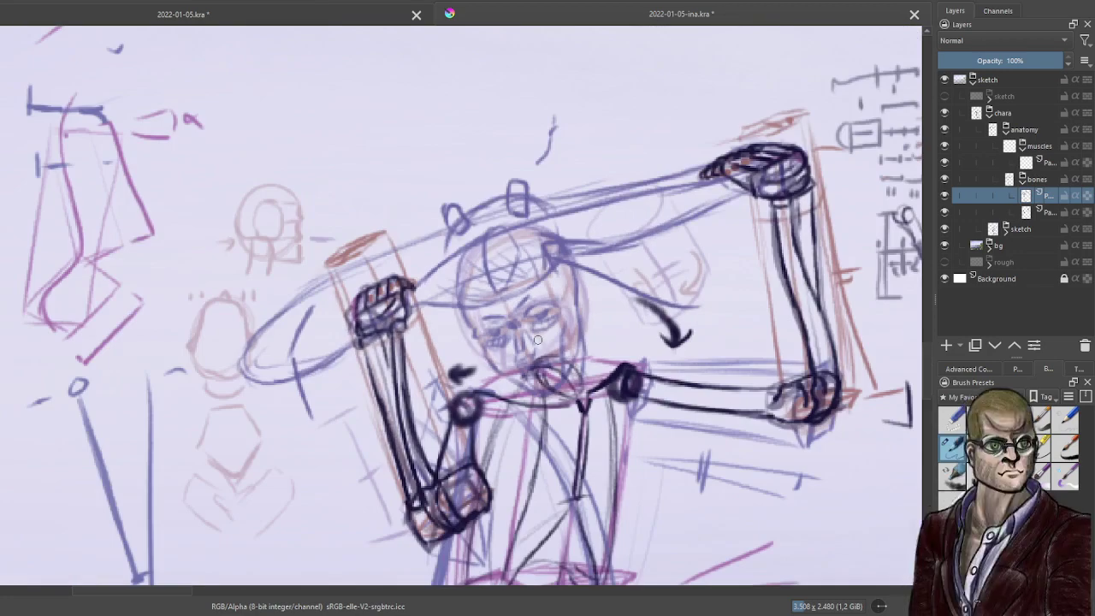
pyautogui.moveTo(617, 400)
pyautogui.mouseDown()
pyautogui.moveTo(576, 352)
pyautogui.moveTo(572, 359)
pyautogui.mouseUp()
pyautogui.scroll(2, 564, 355)
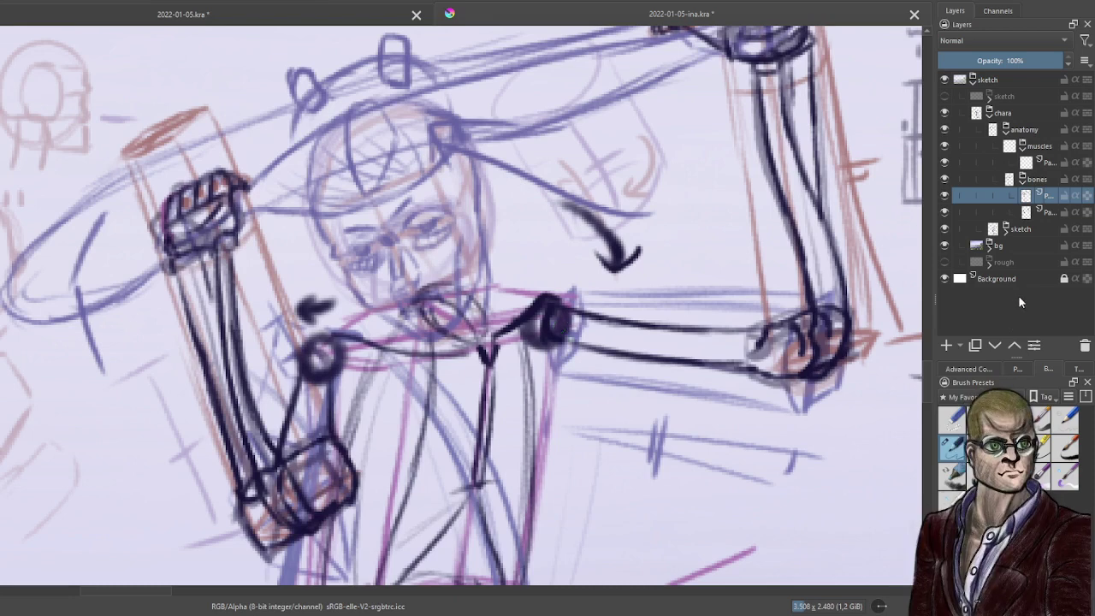
pyautogui.click(947, 346)
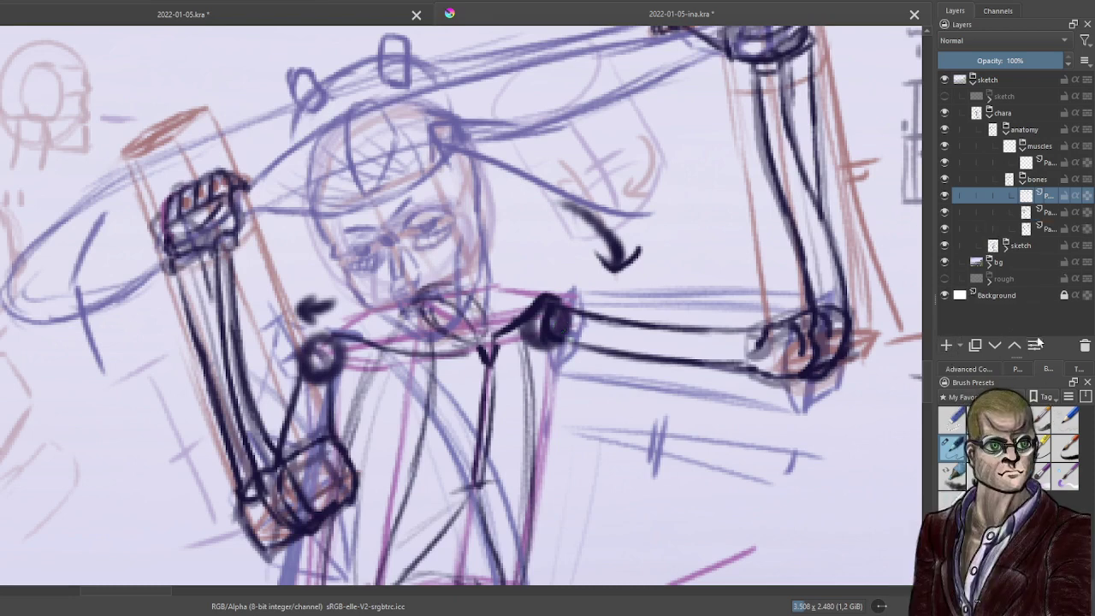
pyautogui.click(1046, 213)
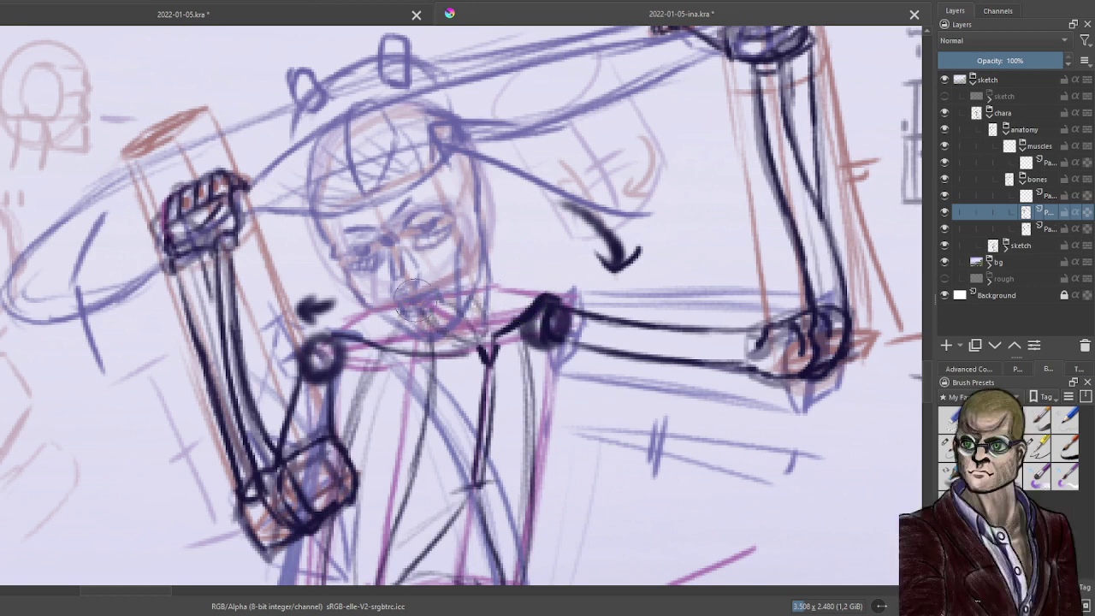
pyautogui.click(1053, 227)
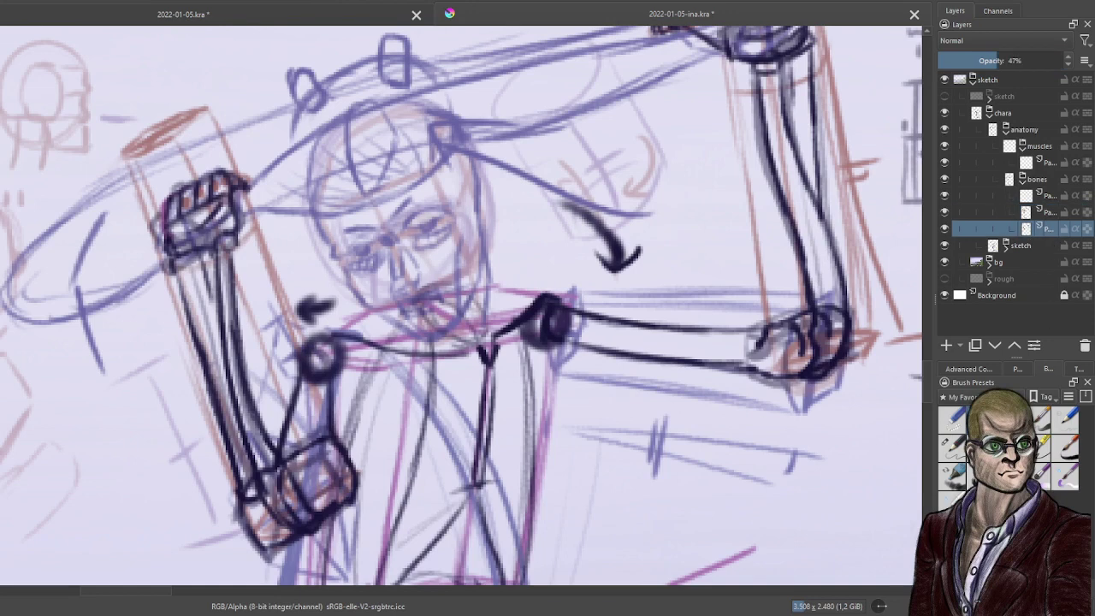
# Sketch a faint circle and a curved line at the chin and neck on the 47% opacity bones layer.
pyautogui.click(954, 447)
pyautogui.moveTo(438, 281)
pyautogui.mouseDown()
pyautogui.moveTo(477, 307)
pyautogui.moveTo(486, 346)
pyautogui.mouseUp()
pyautogui.moveTo(428, 298)
pyautogui.mouseDown()
pyautogui.moveTo(436, 324)
pyautogui.moveTo(451, 278)
pyautogui.mouseUp()
pyautogui.moveTo(478, 289); pyautogui.dragTo(485, 300)
pyautogui.click(1048, 212)
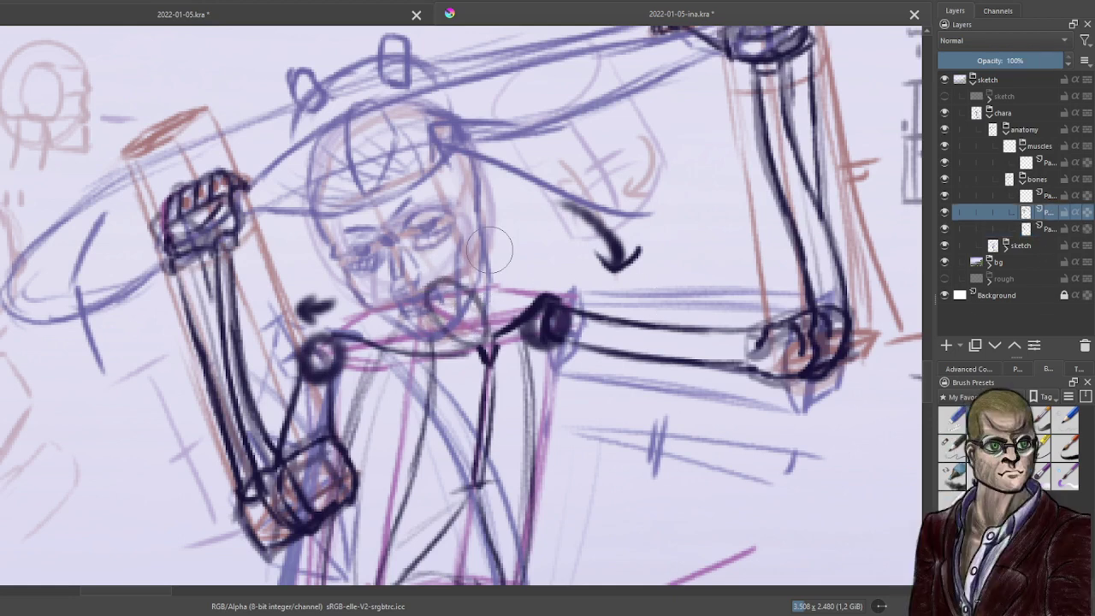
# Outline the skull's cranium over the head sketch in dark pencil on the new bones layer, including the temple.
pyautogui.click(1049, 197)
pyautogui.click(953, 447)
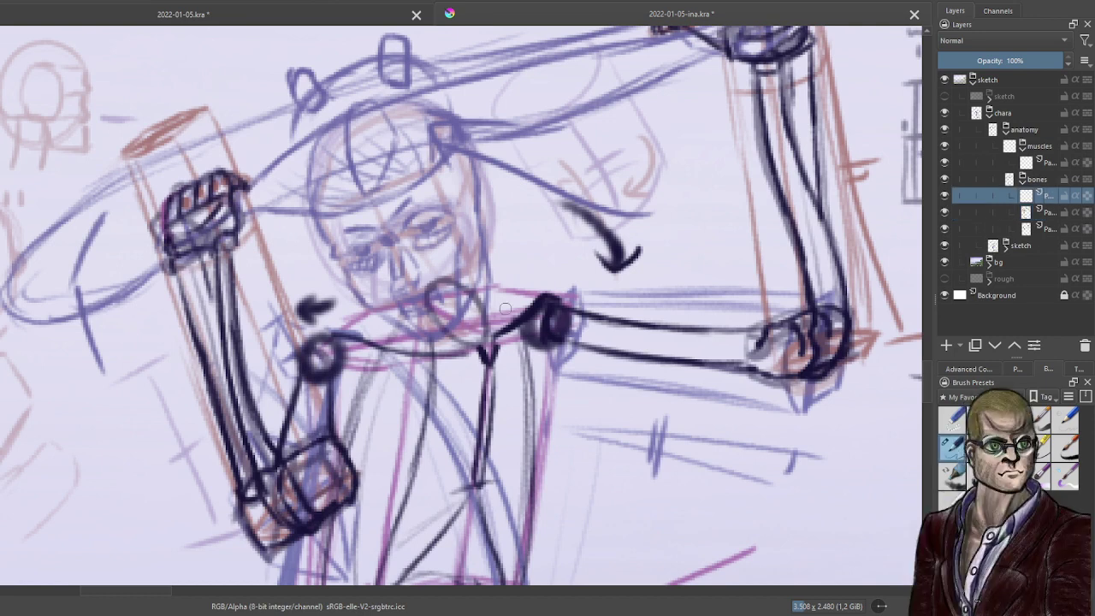
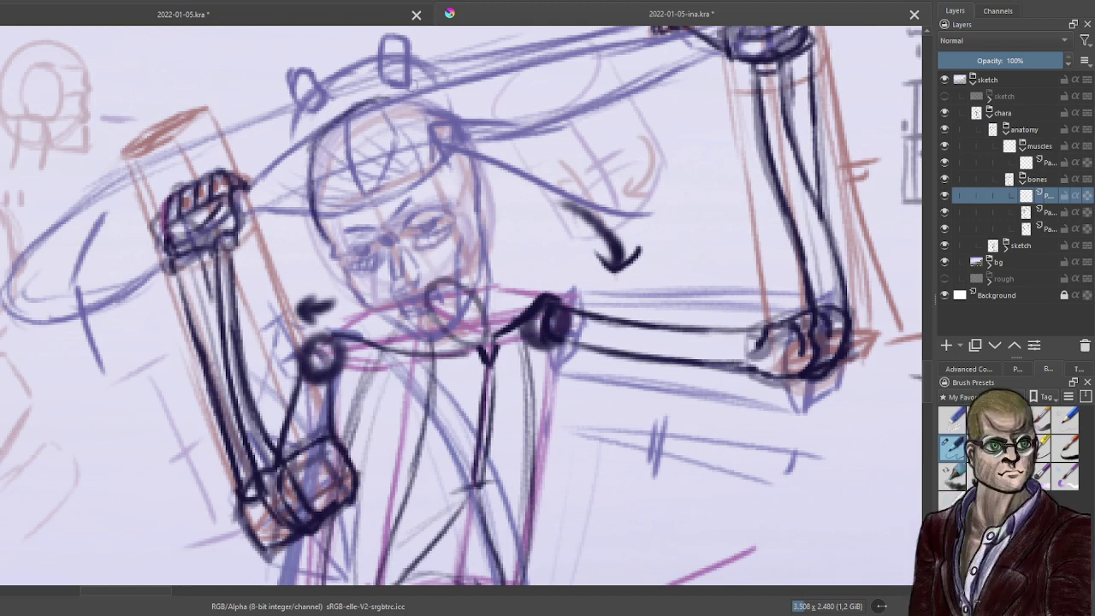
pyautogui.moveTo(385, 93)
pyautogui.mouseDown()
pyautogui.moveTo(472, 137)
pyautogui.moveTo(485, 185)
pyautogui.mouseUp()
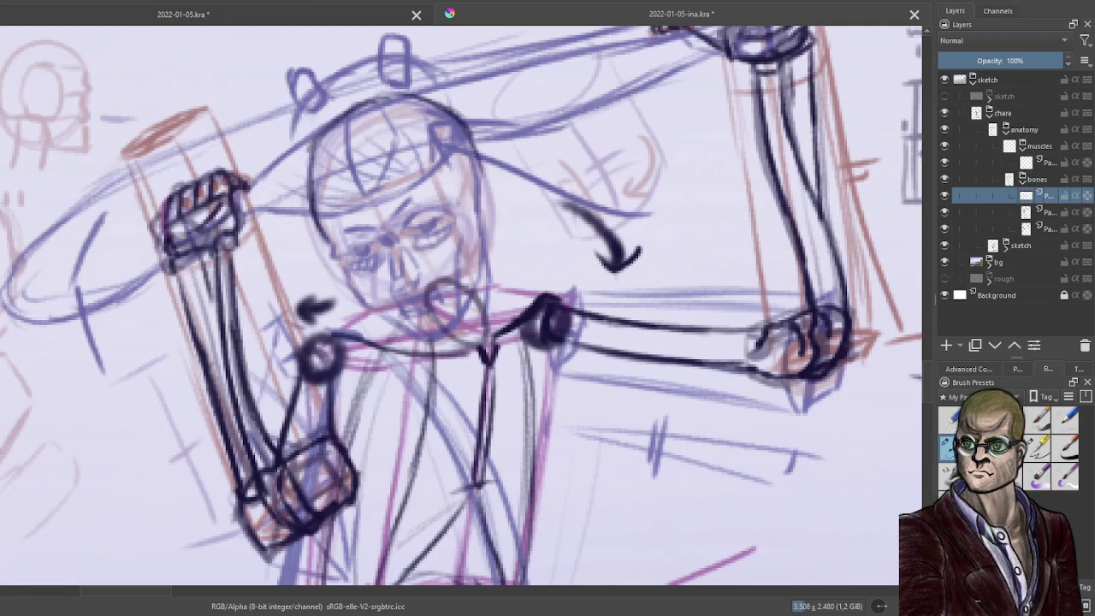
pyautogui.moveTo(471, 138); pyautogui.dragTo(478, 205)
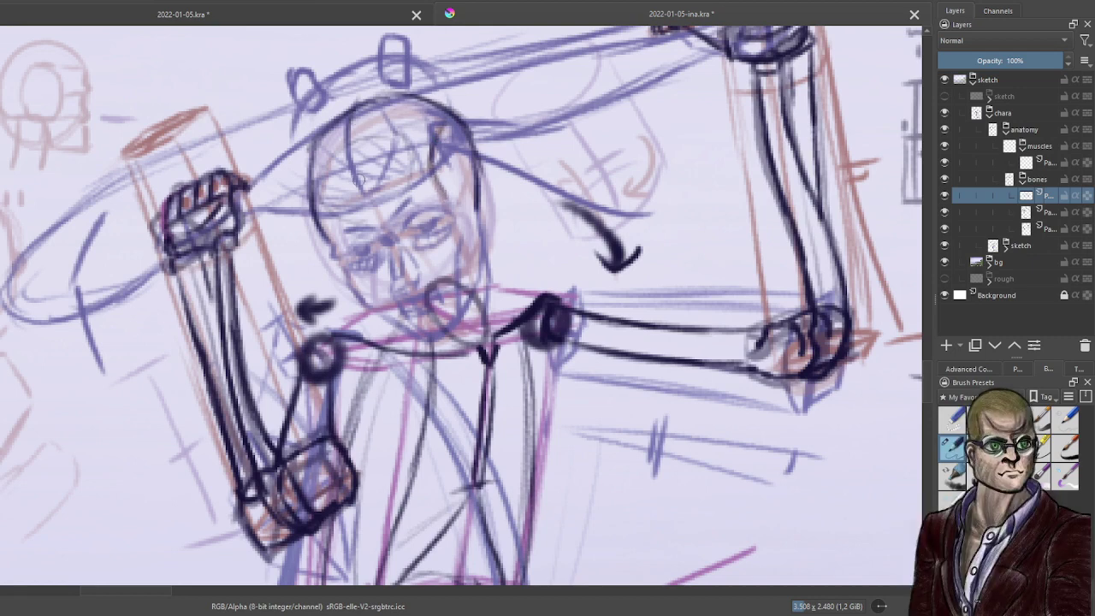
# Draw the curved construction lines on the skull's forehead and darken the brow line.
pyautogui.moveTo(368, 199); pyautogui.dragTo(391, 161)
pyautogui.moveTo(339, 188); pyautogui.dragTo(360, 200)
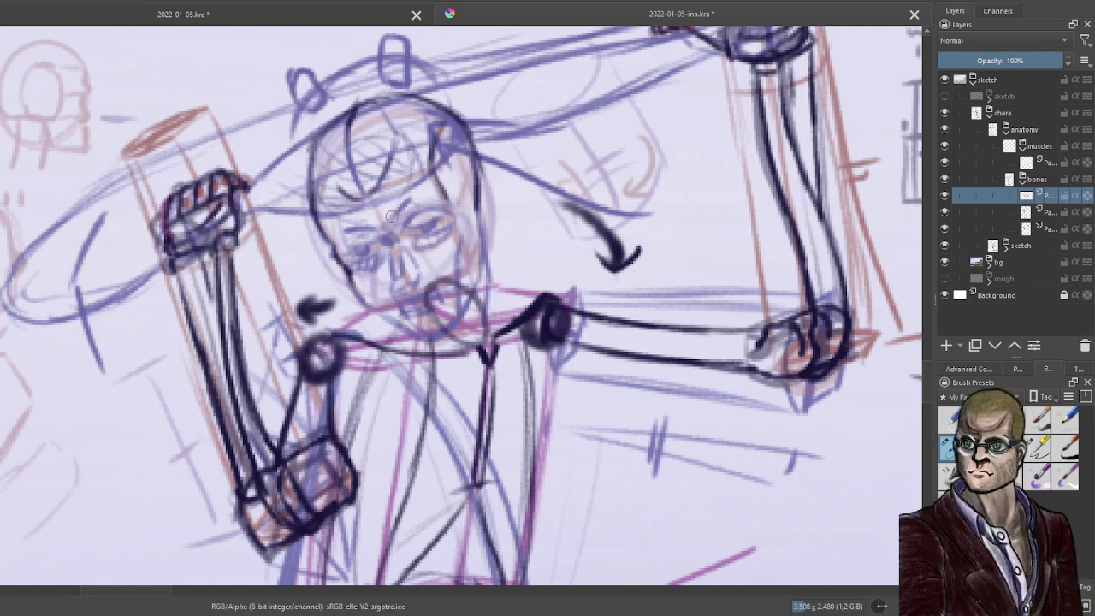
pyautogui.moveTo(391, 215); pyautogui.dragTo(417, 196)
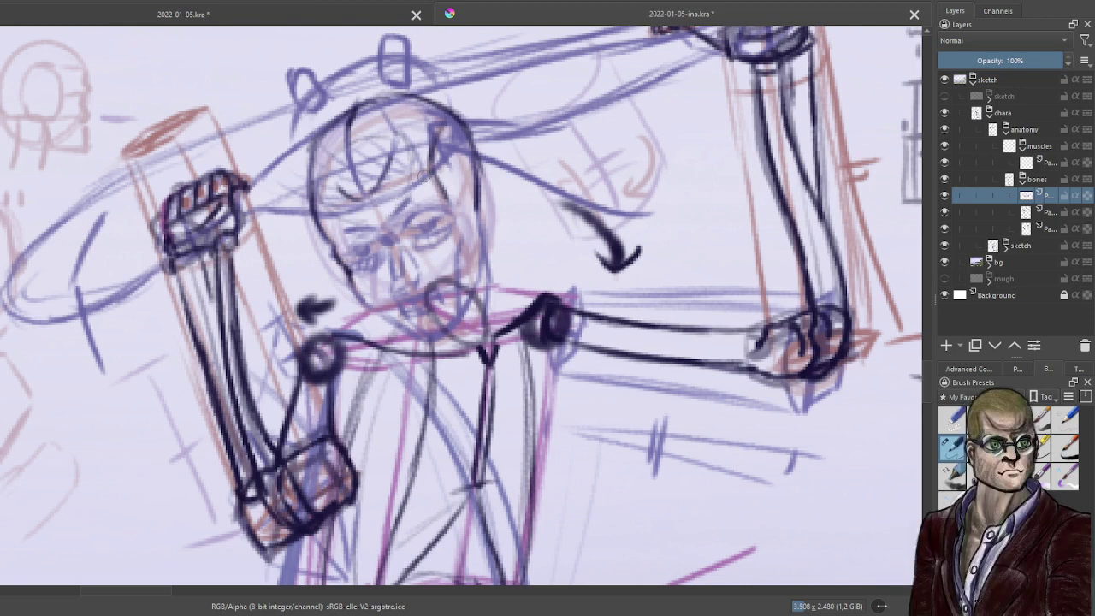
pyautogui.moveTo(366, 223)
pyautogui.mouseDown()
pyautogui.moveTo(381, 224)
pyautogui.moveTo(404, 196)
pyautogui.moveTo(353, 227)
pyautogui.mouseUp()
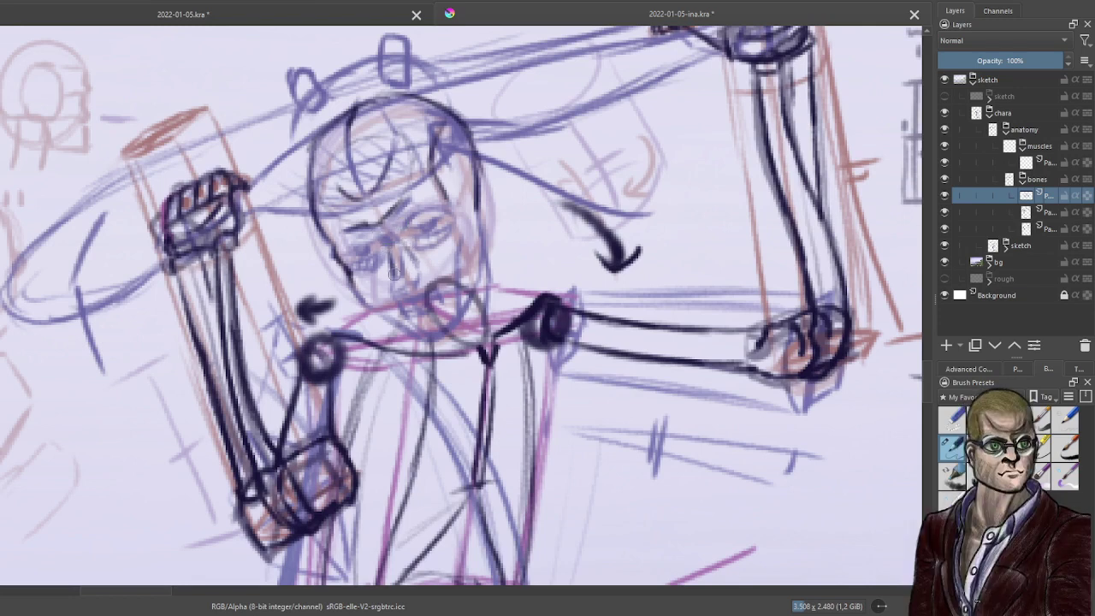
# Outline both eye sockets and the nose of the skull, and draw the dark mouth line beneath.
pyautogui.moveTo(389, 248)
pyautogui.mouseDown()
pyautogui.moveTo(395, 274)
pyautogui.moveTo(418, 267)
pyautogui.moveTo(400, 283)
pyautogui.moveTo(414, 278)
pyautogui.moveTo(393, 246)
pyautogui.moveTo(444, 206)
pyautogui.moveTo(460, 237)
pyautogui.moveTo(425, 257)
pyautogui.moveTo(460, 232)
pyautogui.mouseUp()
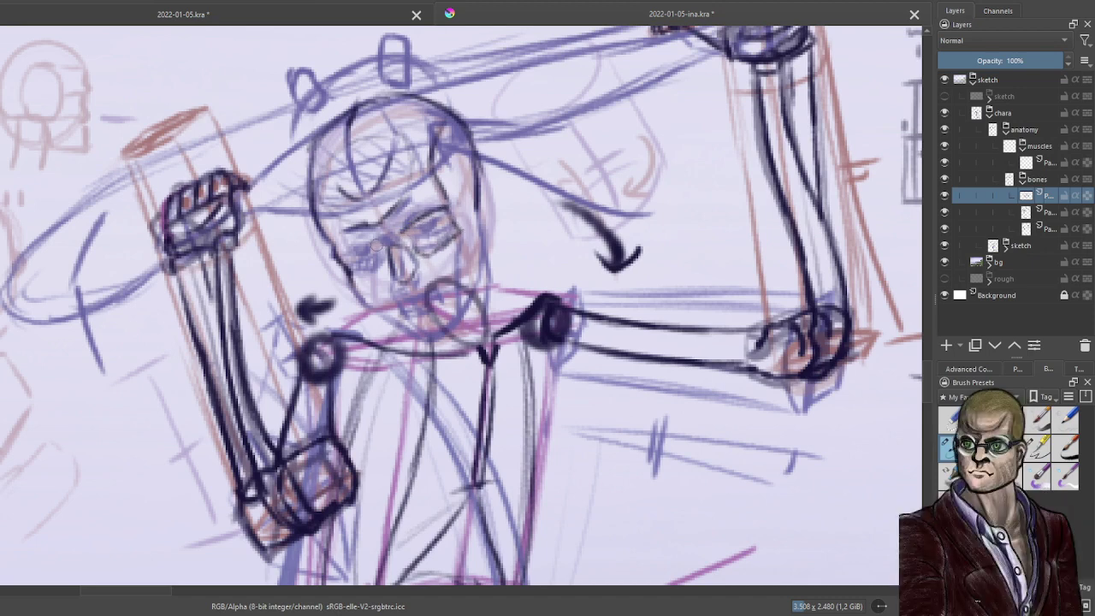
pyautogui.moveTo(382, 246)
pyautogui.mouseDown()
pyautogui.moveTo(339, 258)
pyautogui.moveTo(387, 269)
pyautogui.moveTo(356, 281)
pyautogui.moveTo(368, 283)
pyautogui.mouseUp()
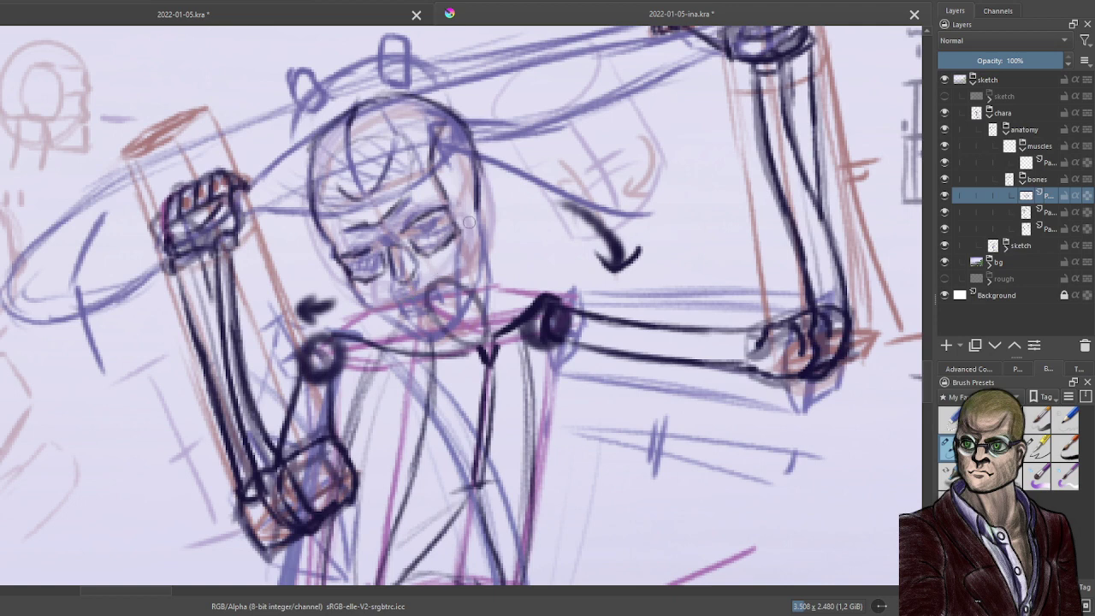
pyautogui.moveTo(458, 261)
pyautogui.mouseDown()
pyautogui.moveTo(467, 249)
pyautogui.moveTo(425, 307)
pyautogui.moveTo(441, 283)
pyautogui.mouseUp()
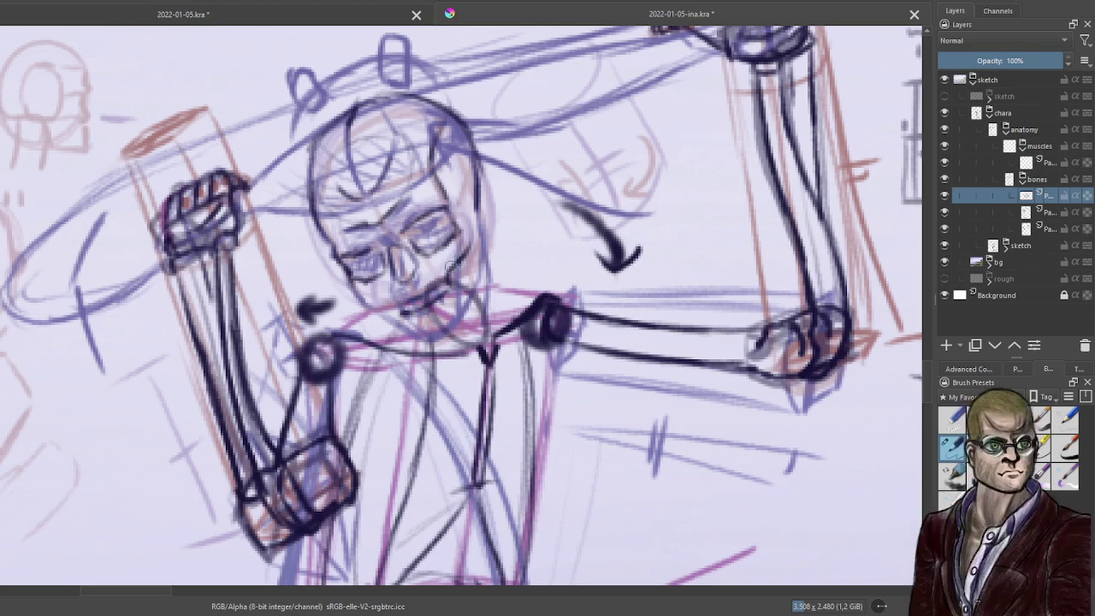
# Undo the last stroke, and sketch a small diagram of the squared upper face with angled cheek sides below the horizontal upper arm.
pyautogui.hotkey('ctrl', 'z')
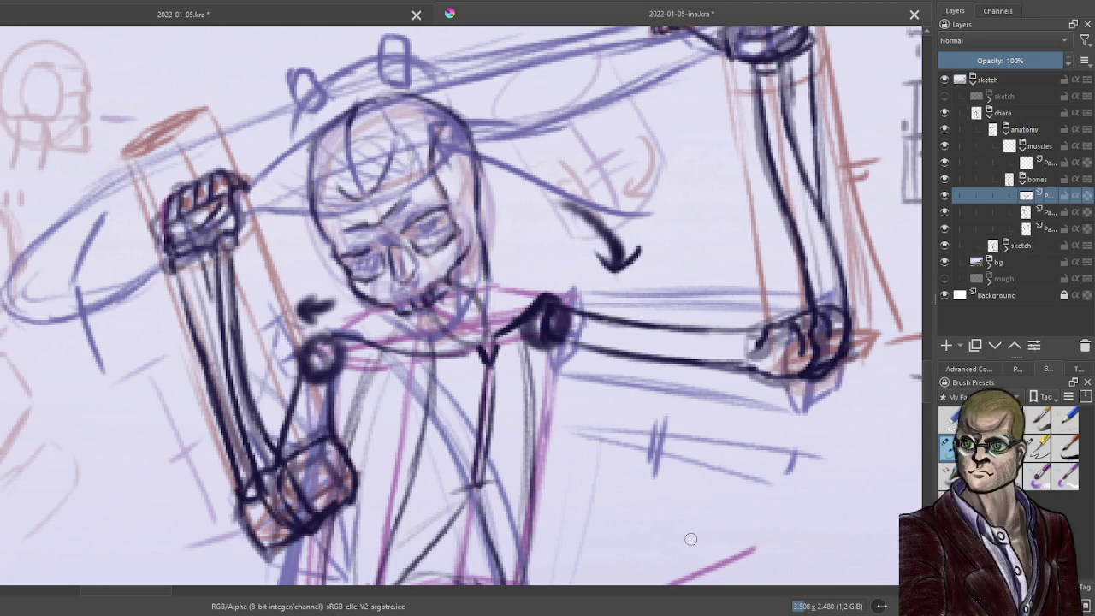
pyautogui.moveTo(708, 455)
pyautogui.mouseDown()
pyautogui.moveTo(709, 492)
pyautogui.moveTo(713, 458)
pyautogui.moveTo(781, 466)
pyautogui.moveTo(774, 511)
pyautogui.mouseUp()
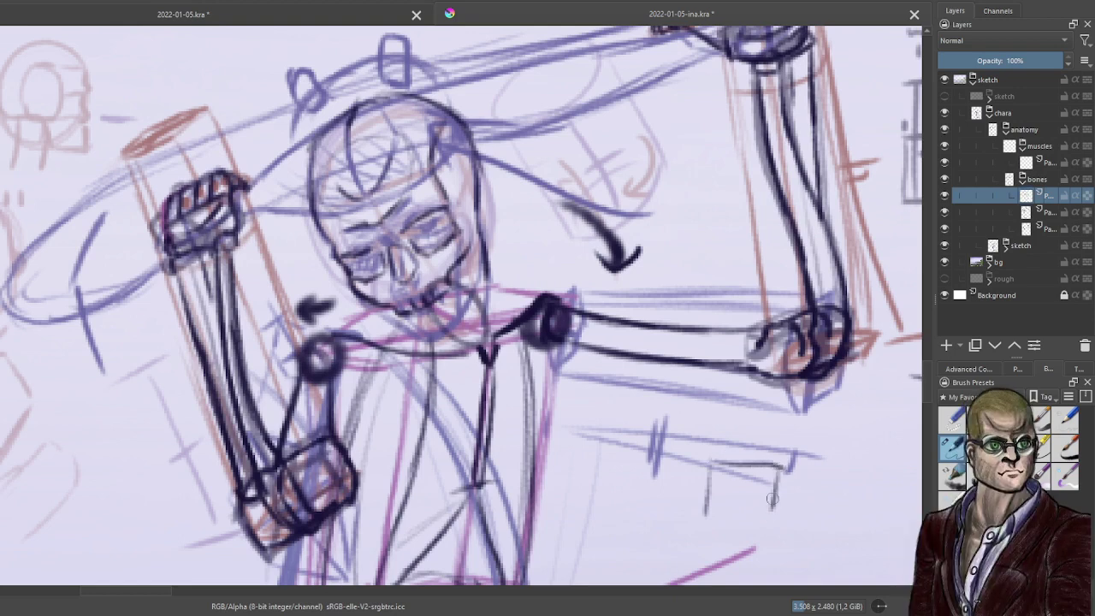
pyautogui.moveTo(708, 467)
pyautogui.mouseDown()
pyautogui.moveTo(692, 508)
pyautogui.moveTo(709, 524)
pyautogui.mouseUp()
pyautogui.moveTo(778, 468)
pyautogui.mouseDown()
pyautogui.moveTo(784, 512)
pyautogui.moveTo(770, 534)
pyautogui.moveTo(778, 527)
pyautogui.mouseUp()
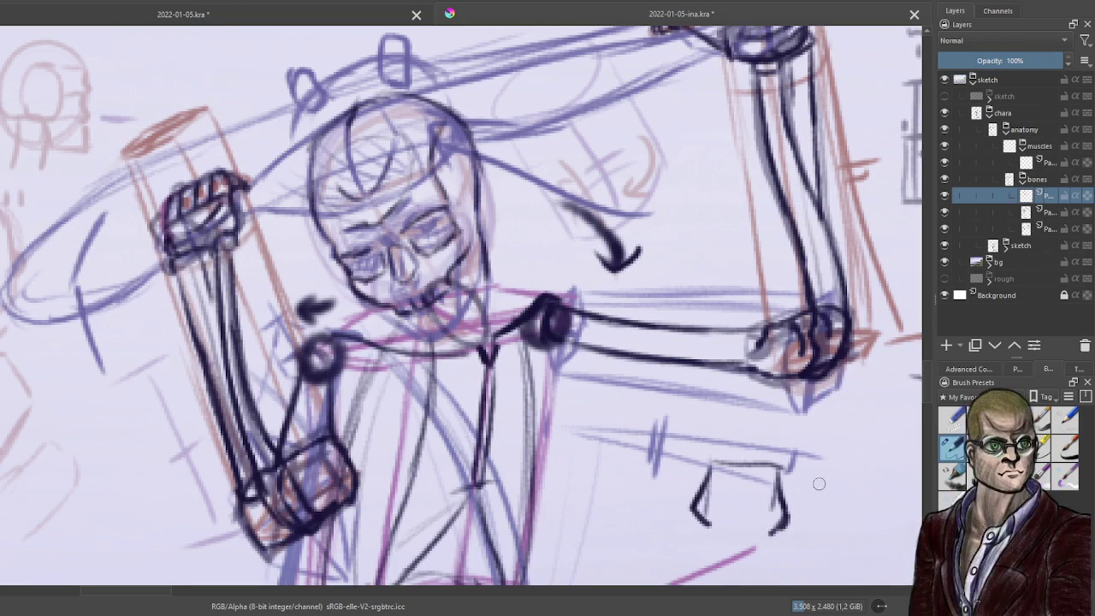
# Add two converging lower-jaw lines beneath the small face diagram.
pyautogui.moveTo(830, 485)
pyautogui.mouseDown()
pyautogui.moveTo(488, 230)
pyautogui.moveTo(510, 255)
pyautogui.mouseUp()
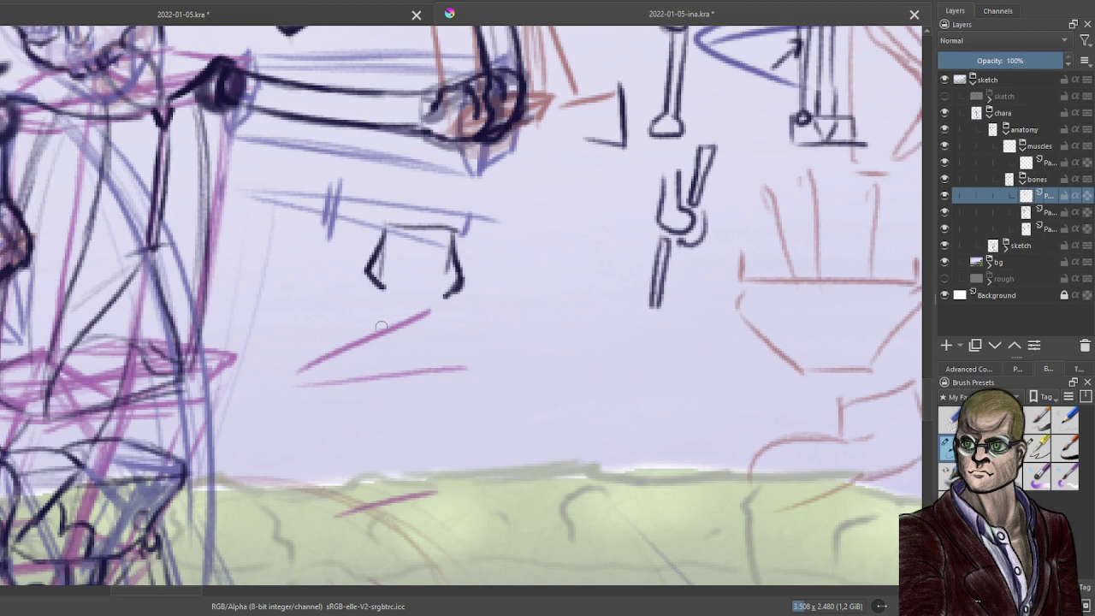
pyautogui.moveTo(386, 335); pyautogui.dragTo(390, 354)
pyautogui.moveTo(381, 316); pyautogui.dragTo(400, 369)
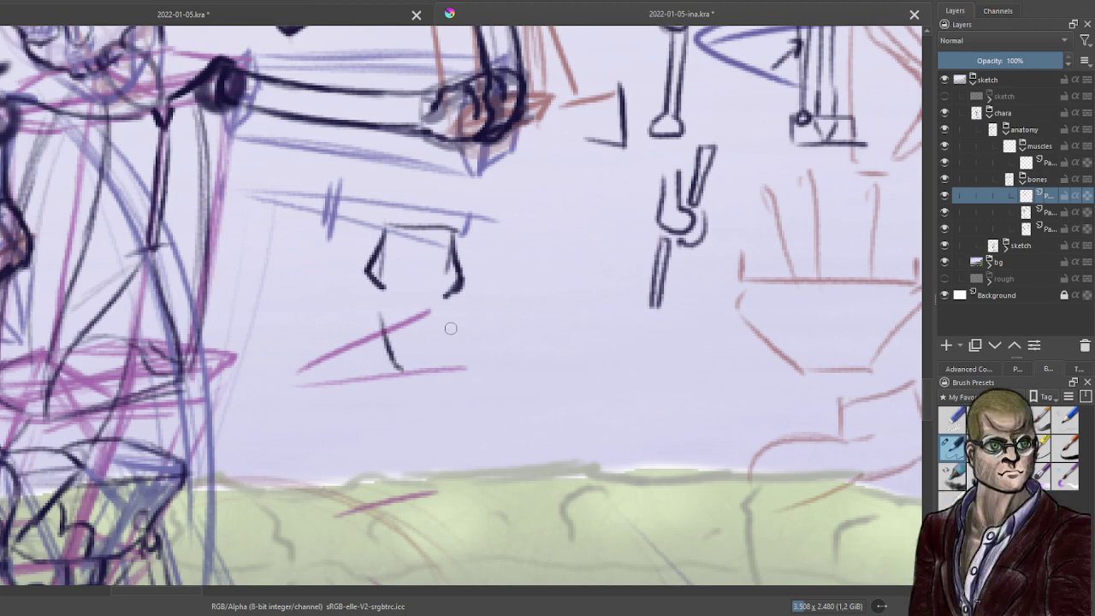
pyautogui.moveTo(455, 319); pyautogui.dragTo(436, 374)
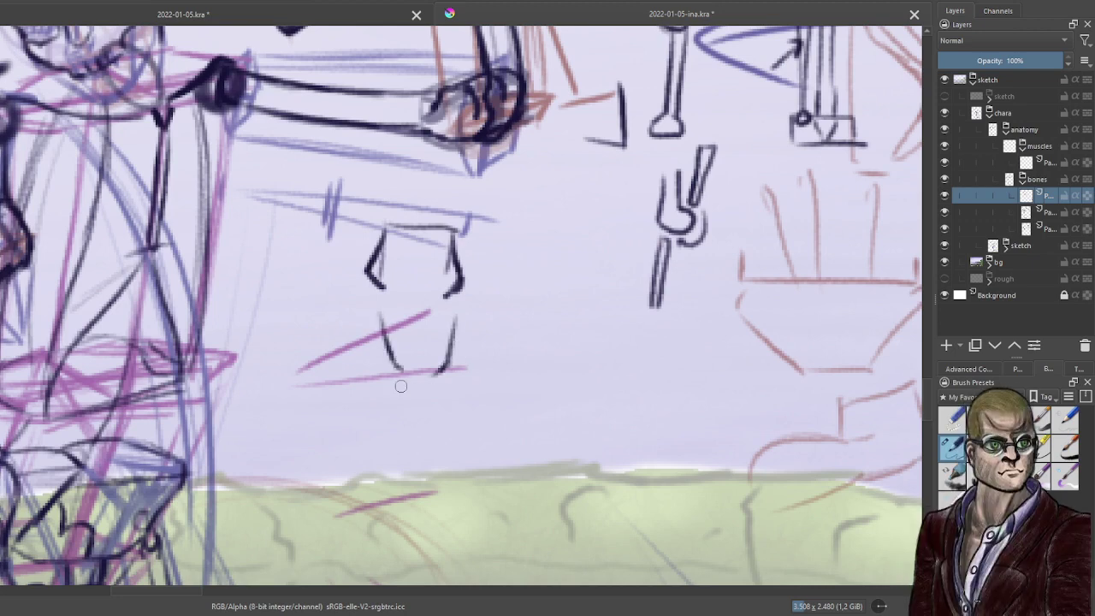
# Draw the skull's lower jaw in dark pencil, from the chin up to the side of the cranium.
pyautogui.moveTo(319, 326); pyautogui.dragTo(531, 552)
pyautogui.scroll(2, 547, 493)
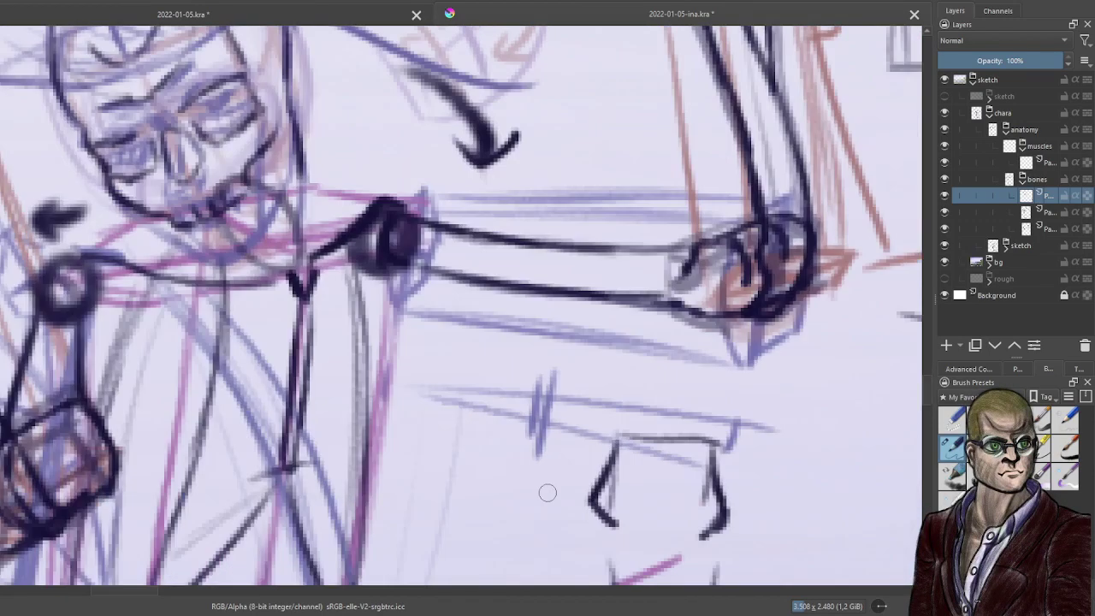
pyautogui.moveTo(292, 137); pyautogui.dragTo(299, 183)
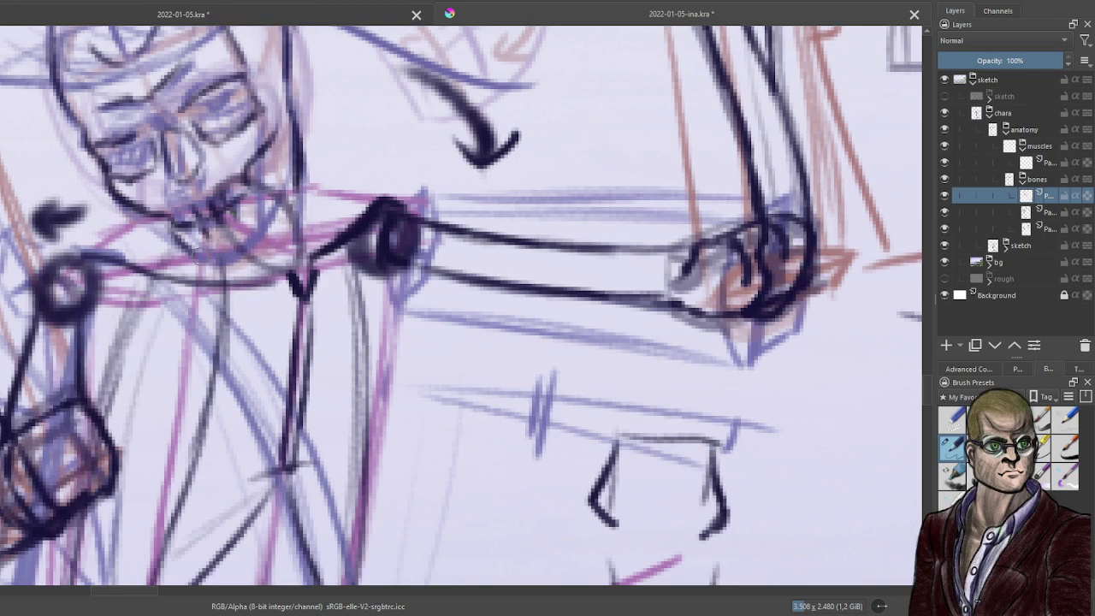
pyautogui.moveTo(202, 251)
pyautogui.mouseDown()
pyautogui.moveTo(231, 260)
pyautogui.moveTo(257, 242)
pyautogui.moveTo(297, 159)
pyautogui.mouseUp()
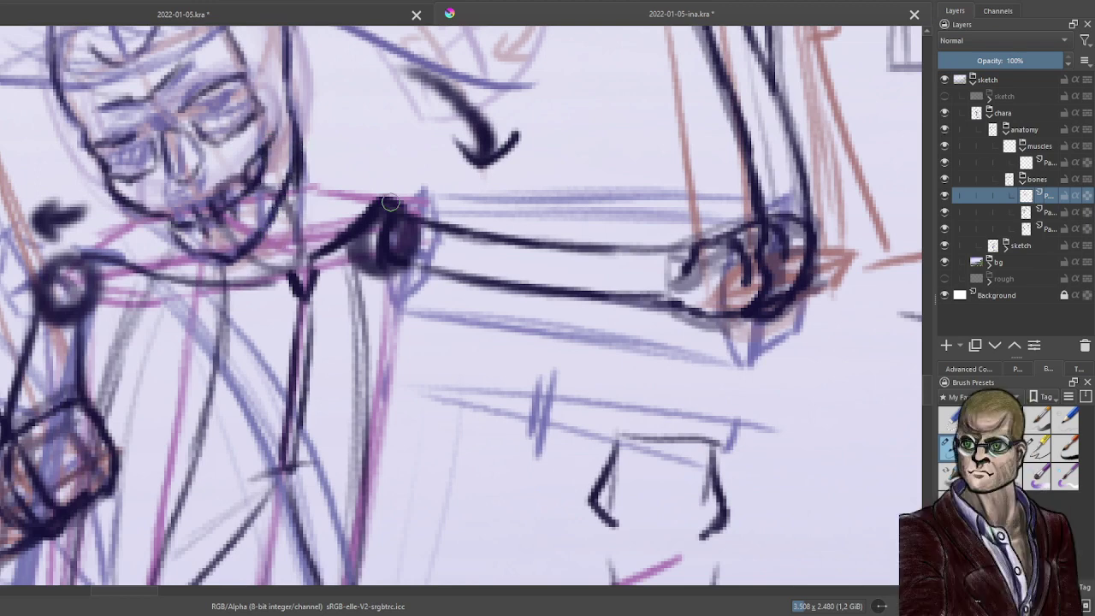
pyautogui.moveTo(381, 211); pyautogui.dragTo(403, 200)
pyautogui.click(951, 420)
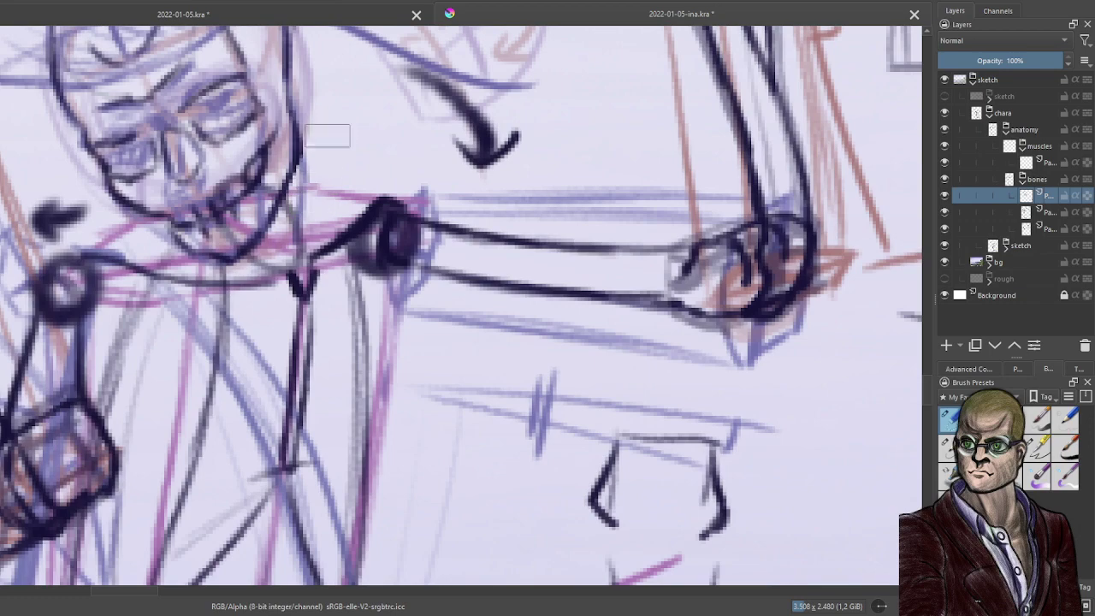
pyautogui.press(']')
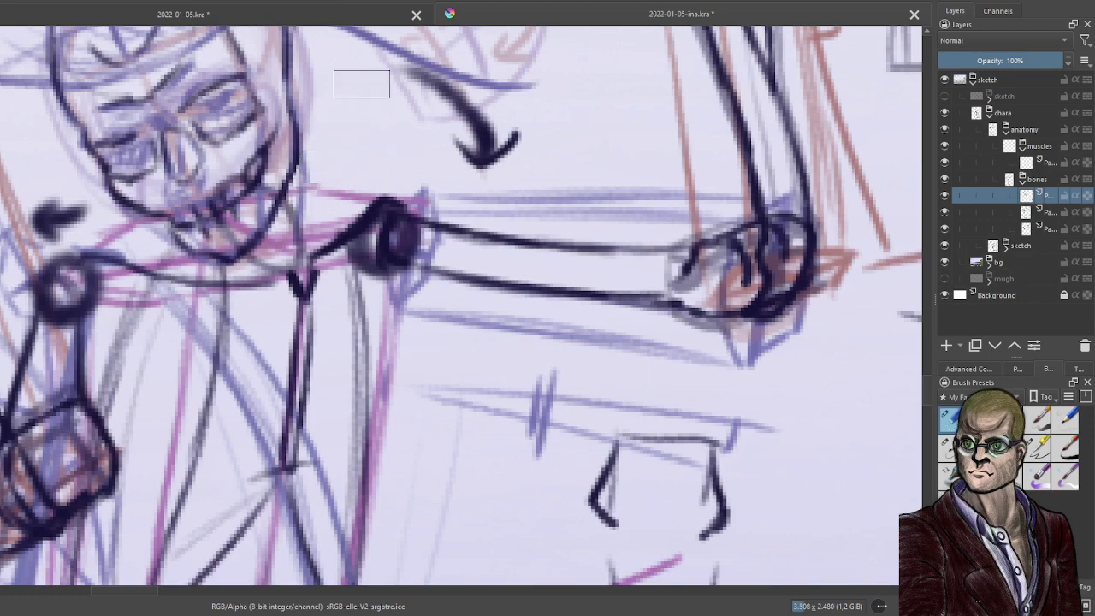
pyautogui.scroll(-3, 337, 169)
pyautogui.moveTo(340, 177); pyautogui.dragTo(414, 222)
pyautogui.moveTo(445, 145); pyautogui.dragTo(540, 204)
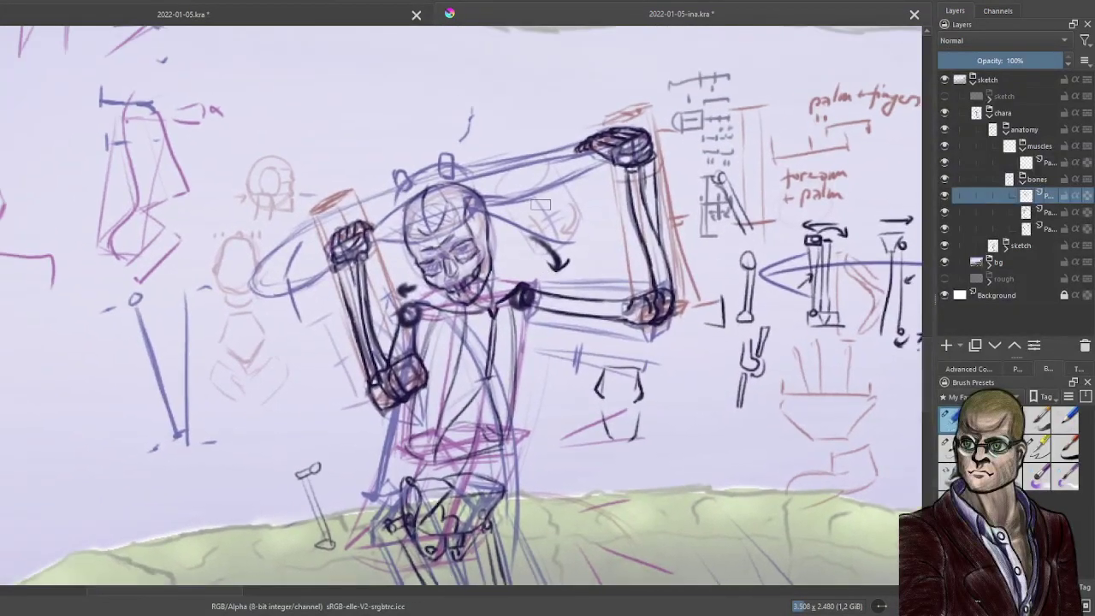
pyautogui.scroll(2, 540, 205)
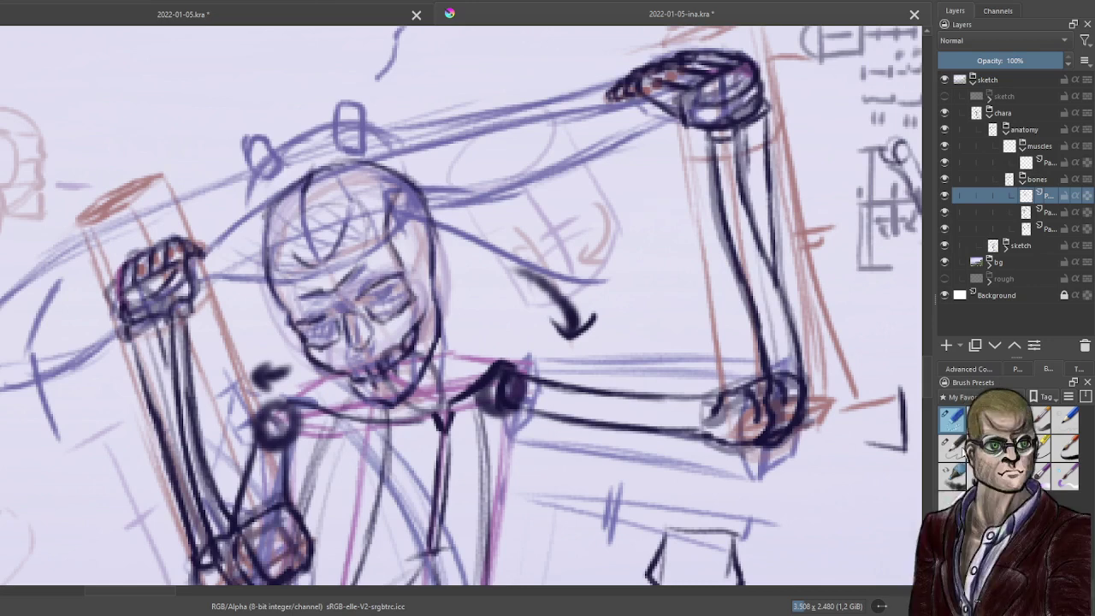
# Sketch faint curved guide lines across the skull's forehead on the 47% opacity bones layer, replacing the first trial strokes.
pyautogui.click(962, 445)
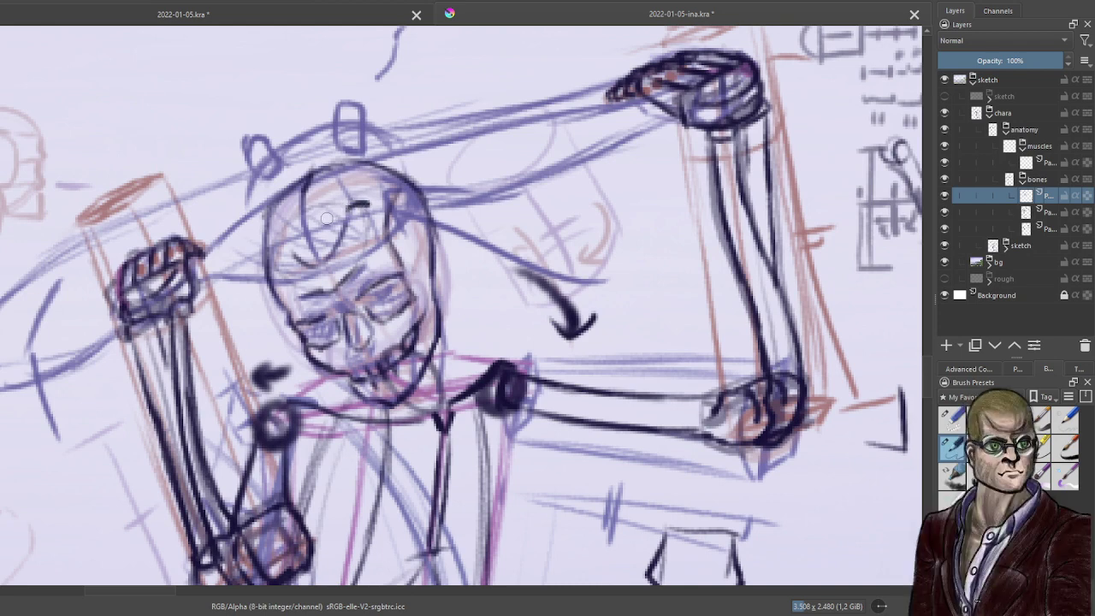
pyautogui.click(1007, 226)
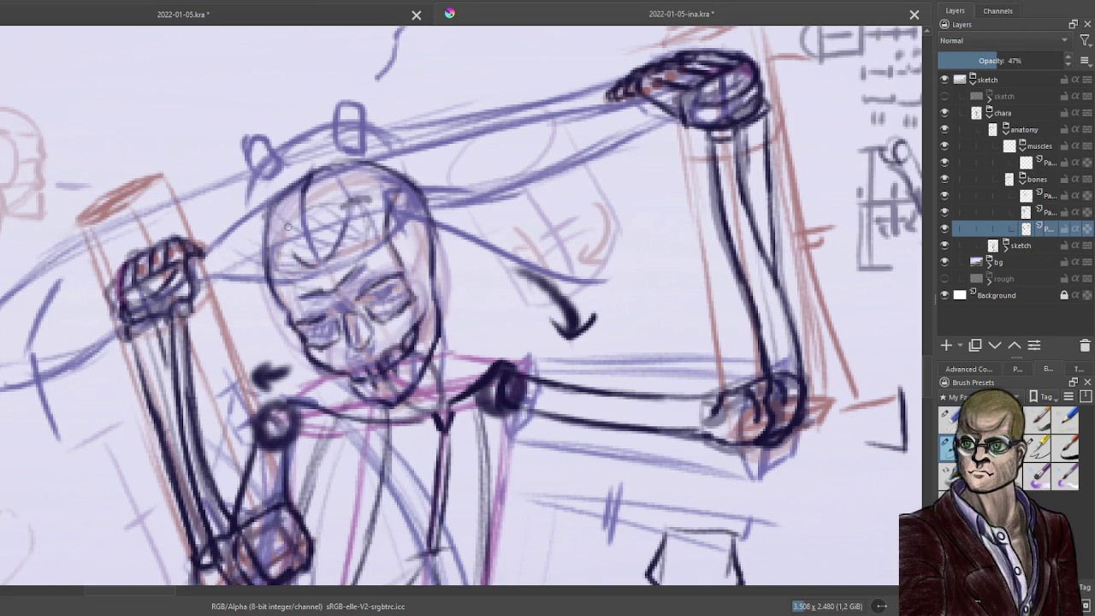
pyautogui.moveTo(291, 226); pyautogui.dragTo(297, 232)
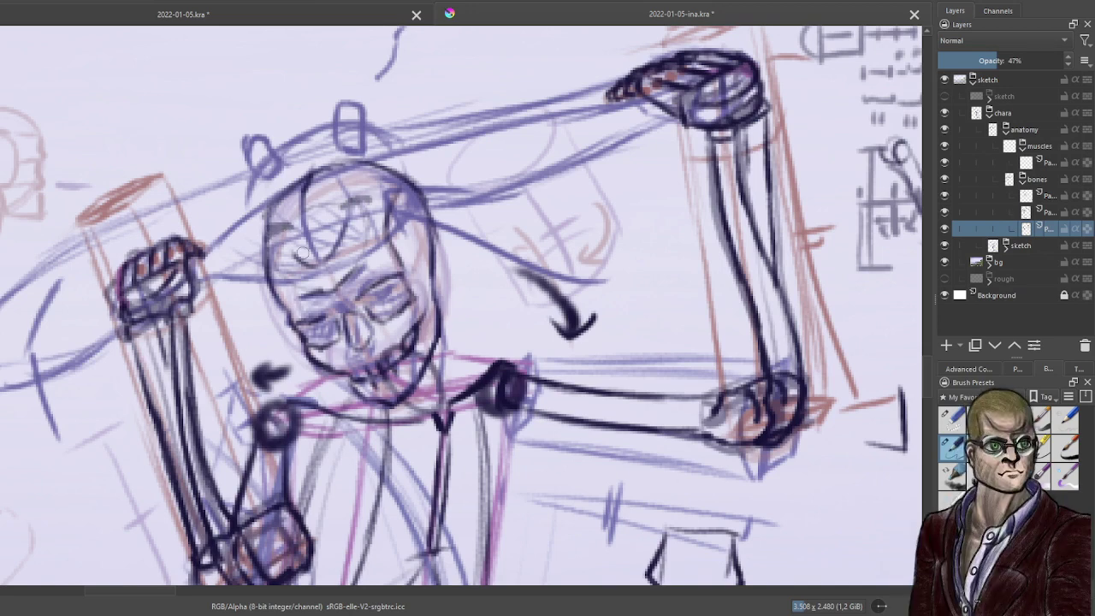
pyautogui.hotkey('ctrl', 'z')
pyautogui.hotkey('ctrl', 'z')
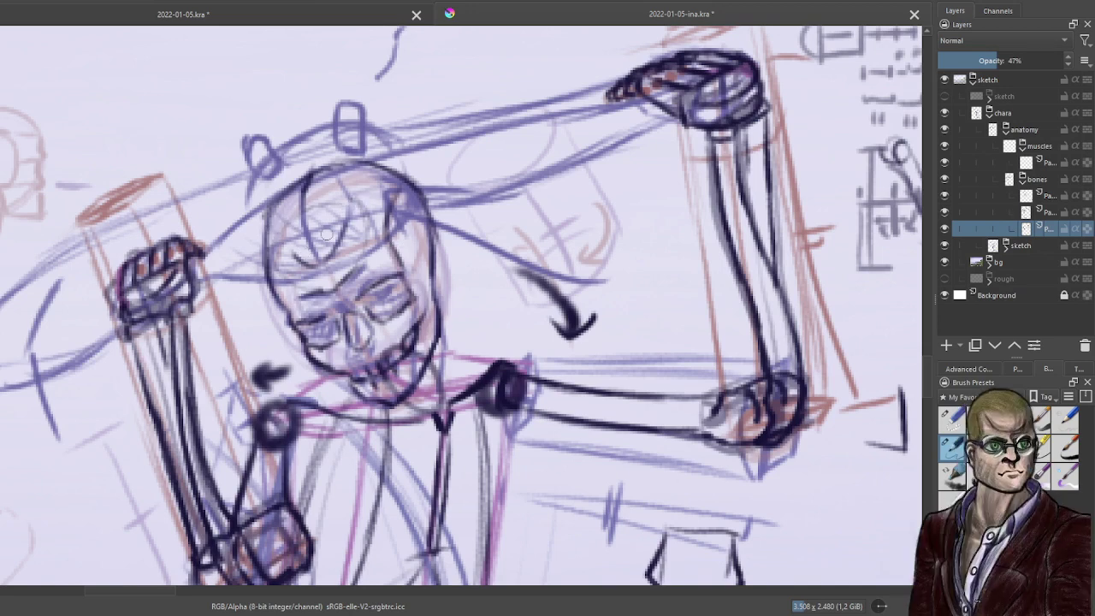
pyautogui.moveTo(262, 261)
pyautogui.mouseDown()
pyautogui.moveTo(291, 233)
pyautogui.moveTo(372, 226)
pyautogui.moveTo(385, 211)
pyautogui.moveTo(294, 223)
pyautogui.moveTo(272, 243)
pyautogui.mouseUp()
pyautogui.moveTo(272, 241); pyautogui.dragTo(372, 206)
pyautogui.moveTo(342, 207); pyautogui.dragTo(308, 214)
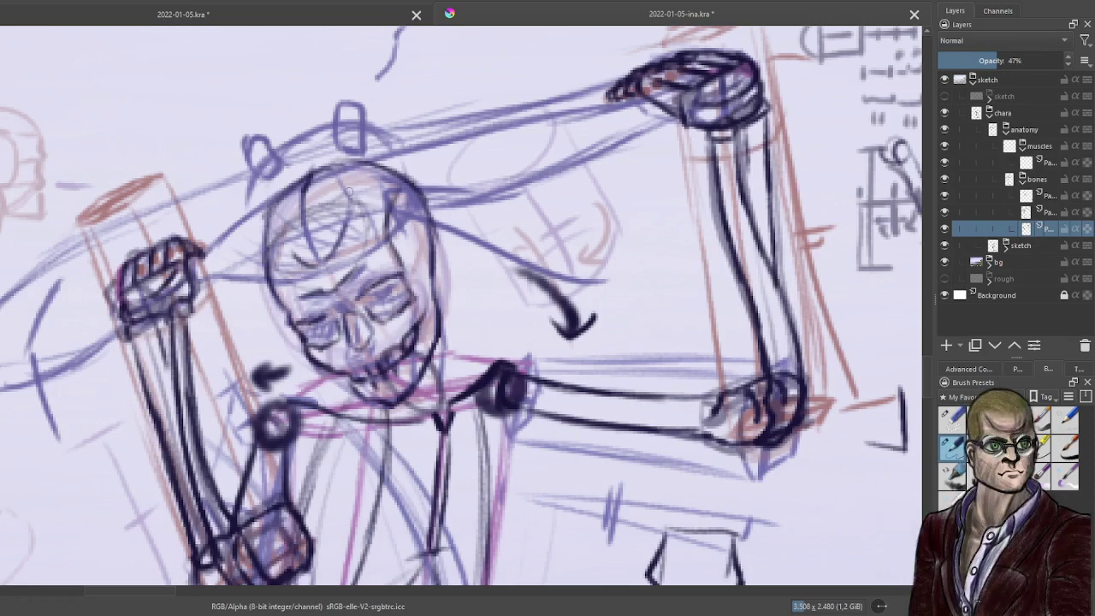
# Sketch two faint short horns on top of the skull along the forehead guide.
pyautogui.moveTo(352, 193)
pyautogui.mouseDown()
pyautogui.moveTo(361, 208)
pyautogui.moveTo(334, 203)
pyautogui.moveTo(350, 208)
pyautogui.moveTo(330, 205)
pyautogui.moveTo(275, 237)
pyautogui.mouseUp()
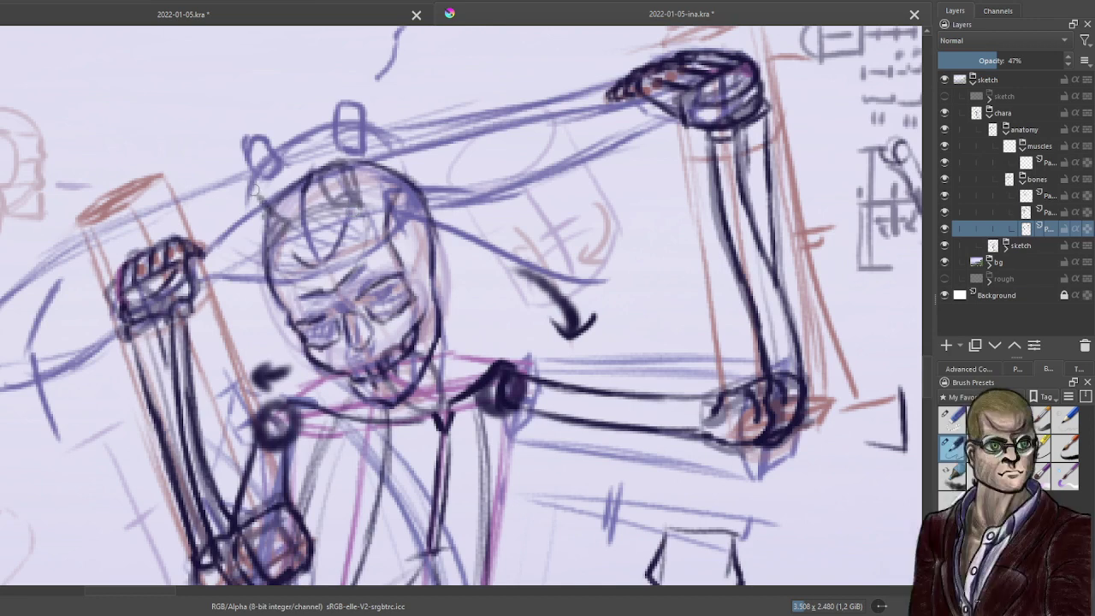
pyautogui.moveTo(243, 212)
pyautogui.mouseDown()
pyautogui.moveTo(260, 183)
pyautogui.moveTo(287, 218)
pyautogui.mouseUp()
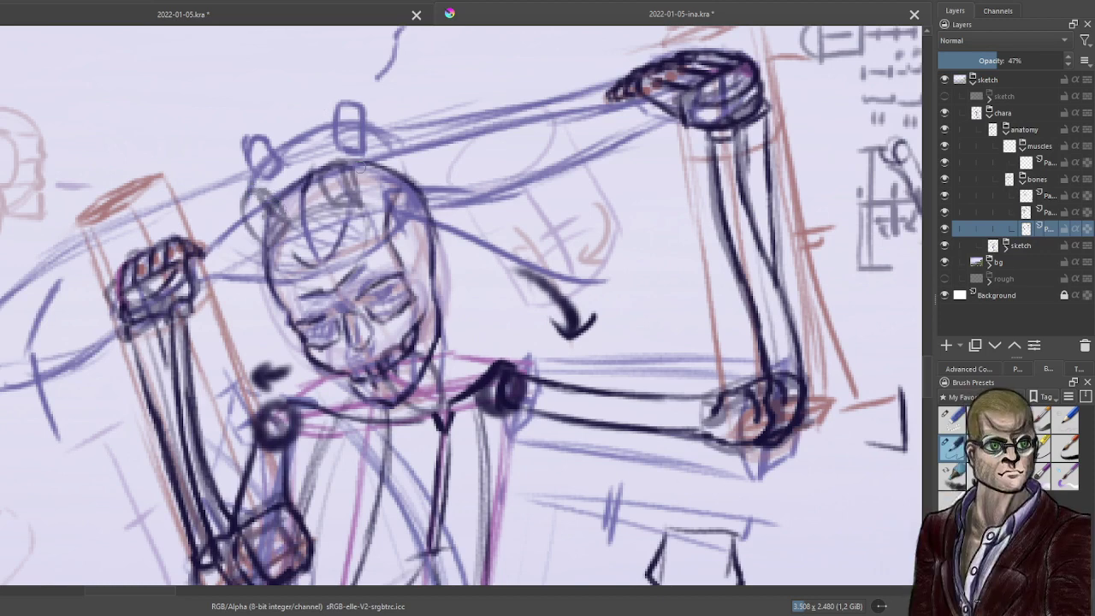
pyautogui.moveTo(374, 177); pyautogui.dragTo(373, 190)
pyautogui.moveTo(228, 209); pyautogui.dragTo(222, 173)
# Outline both horns in dark pencil on the uppermost 100% opacity bones layer.
pyautogui.scroll(-5, 233, 172)
pyautogui.scroll(3, 257, 167)
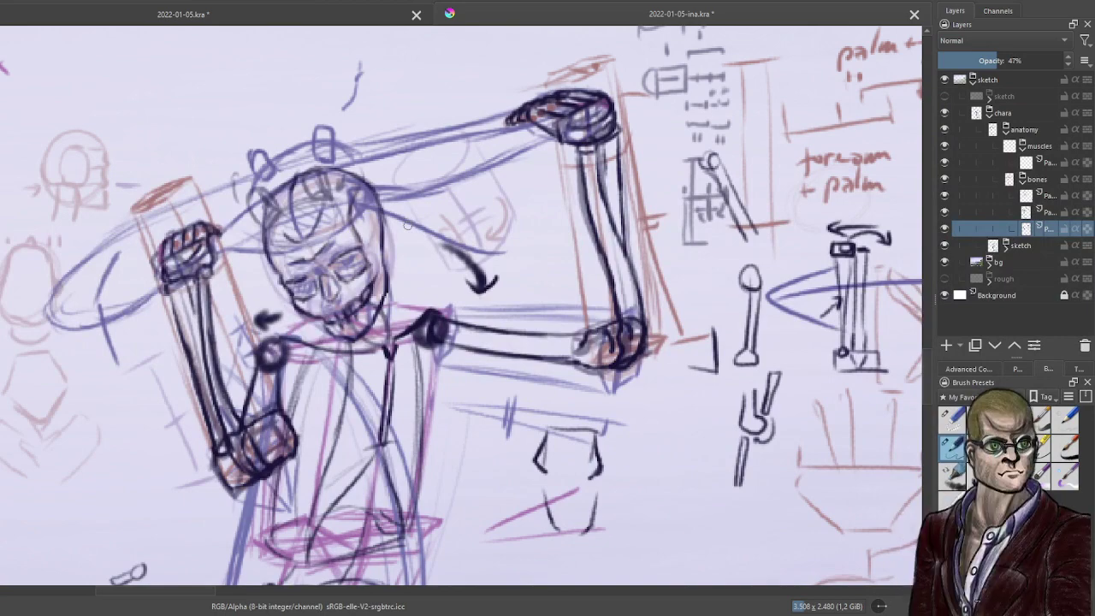
pyautogui.scroll(3, 408, 224)
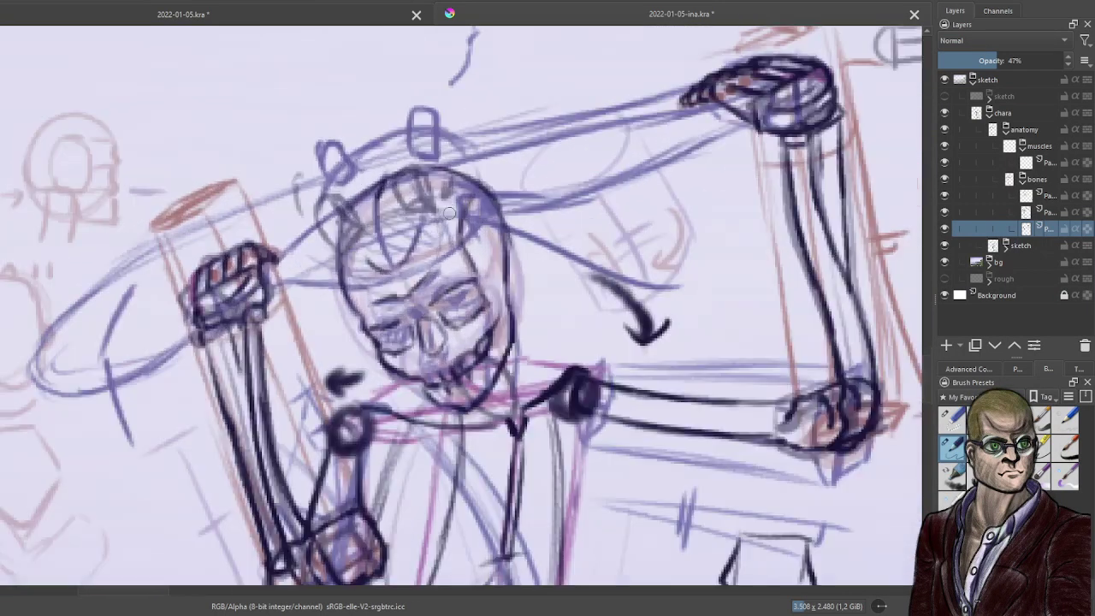
pyautogui.click(1044, 195)
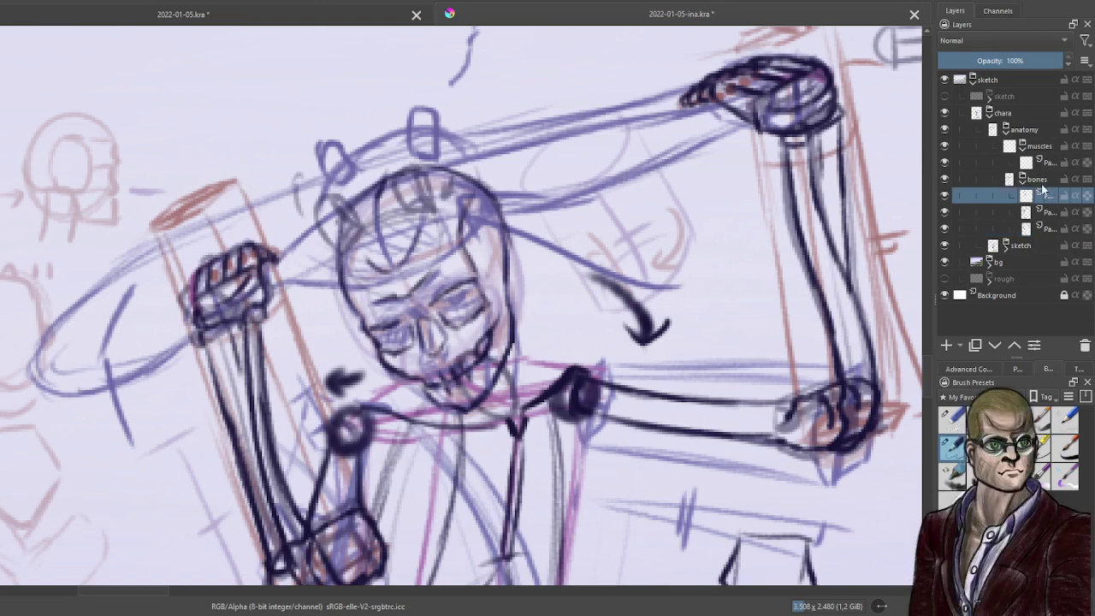
pyautogui.moveTo(333, 196)
pyautogui.mouseDown()
pyautogui.moveTo(340, 248)
pyautogui.moveTo(359, 218)
pyautogui.moveTo(324, 199)
pyautogui.moveTo(336, 208)
pyautogui.moveTo(336, 195)
pyautogui.moveTo(368, 228)
pyautogui.mouseUp()
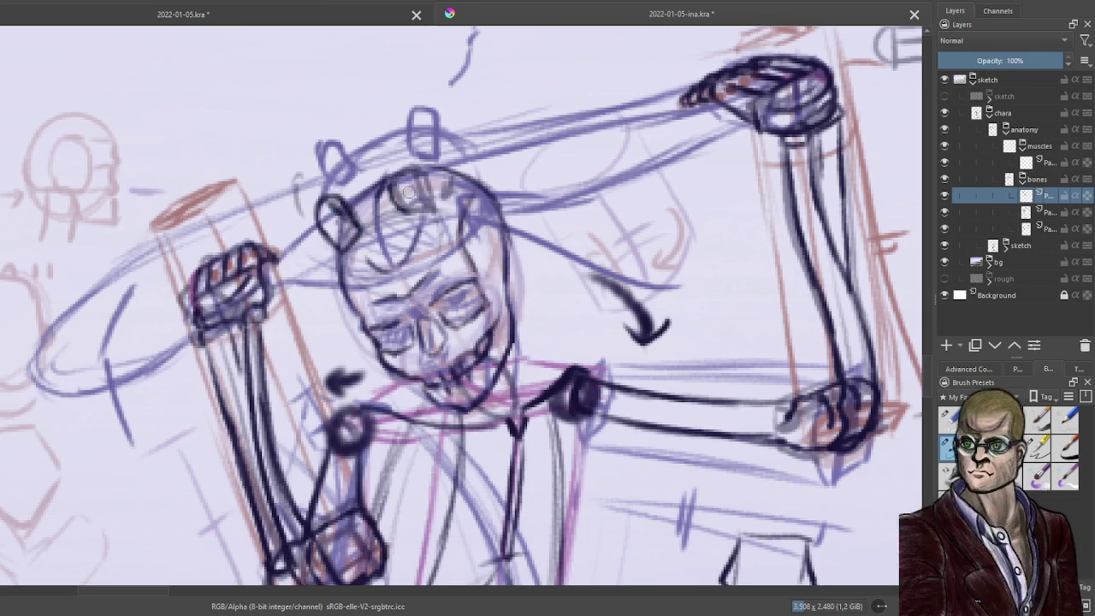
pyautogui.moveTo(391, 178)
pyautogui.mouseDown()
pyautogui.moveTo(415, 173)
pyautogui.moveTo(436, 208)
pyautogui.moveTo(408, 214)
pyautogui.moveTo(430, 212)
pyautogui.moveTo(411, 190)
pyautogui.mouseUp()
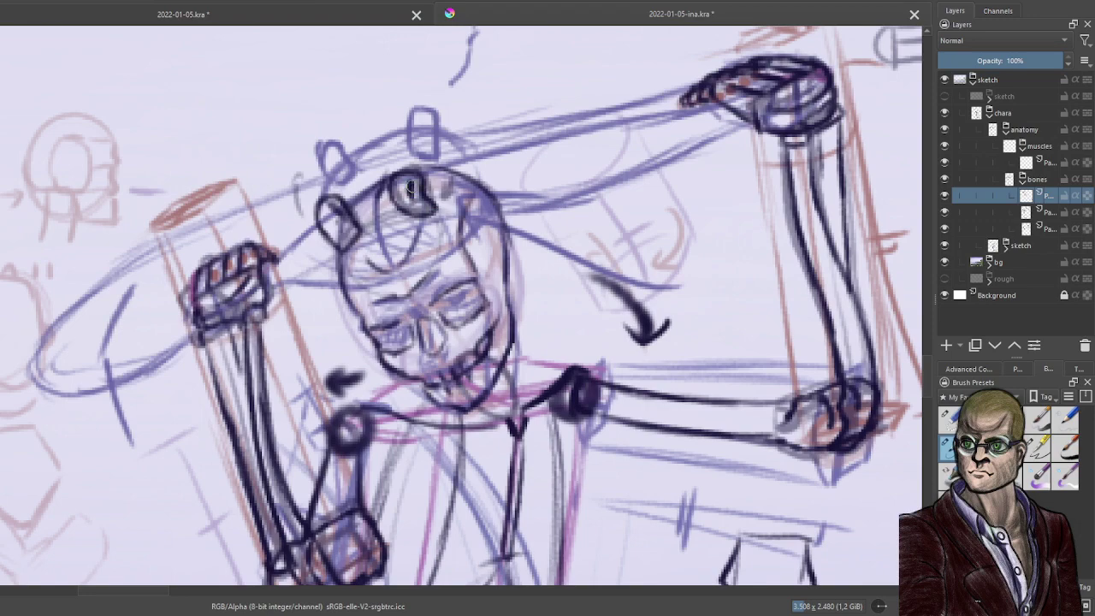
# Sketch a long straight line with a curve arching above it over the head, on the 47% opacity bones layer.
pyautogui.scroll(-5, 486, 175)
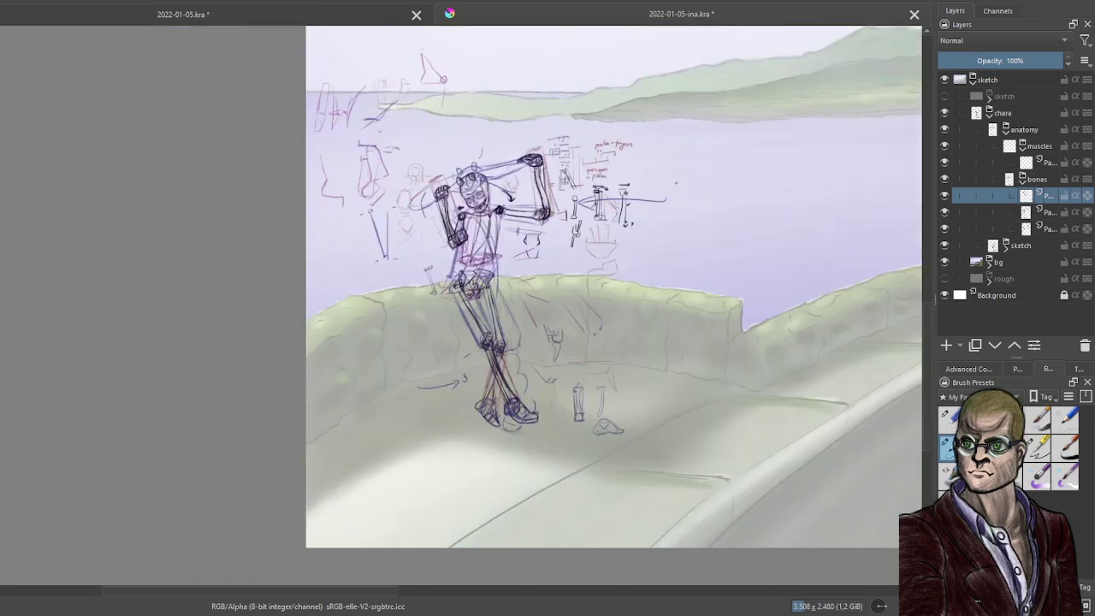
pyautogui.scroll(3, 472, 160)
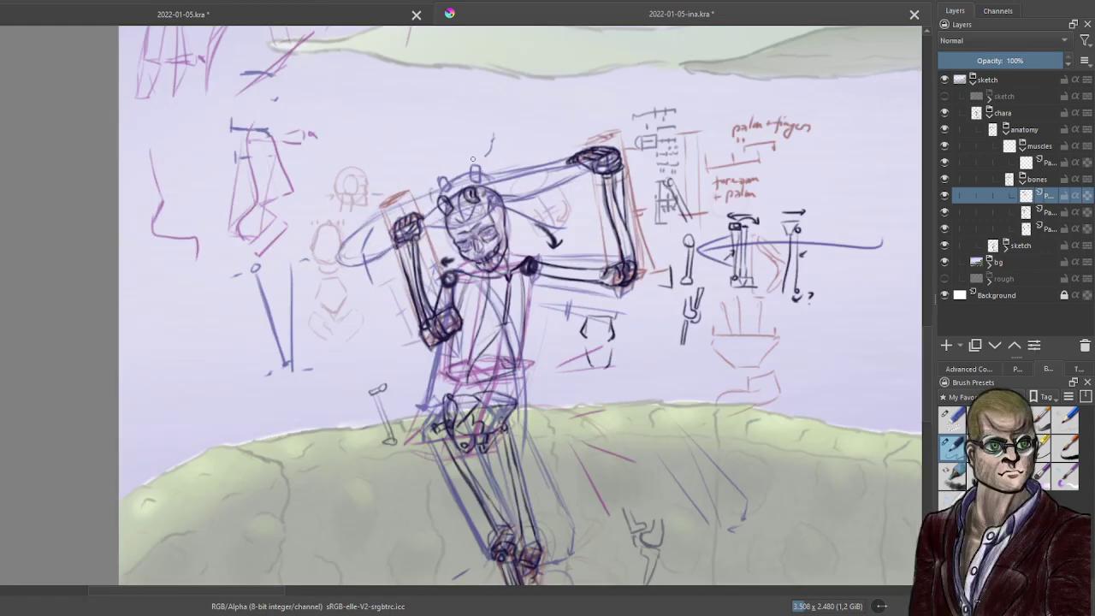
pyautogui.scroll(2, 473, 160)
pyautogui.click(1048, 229)
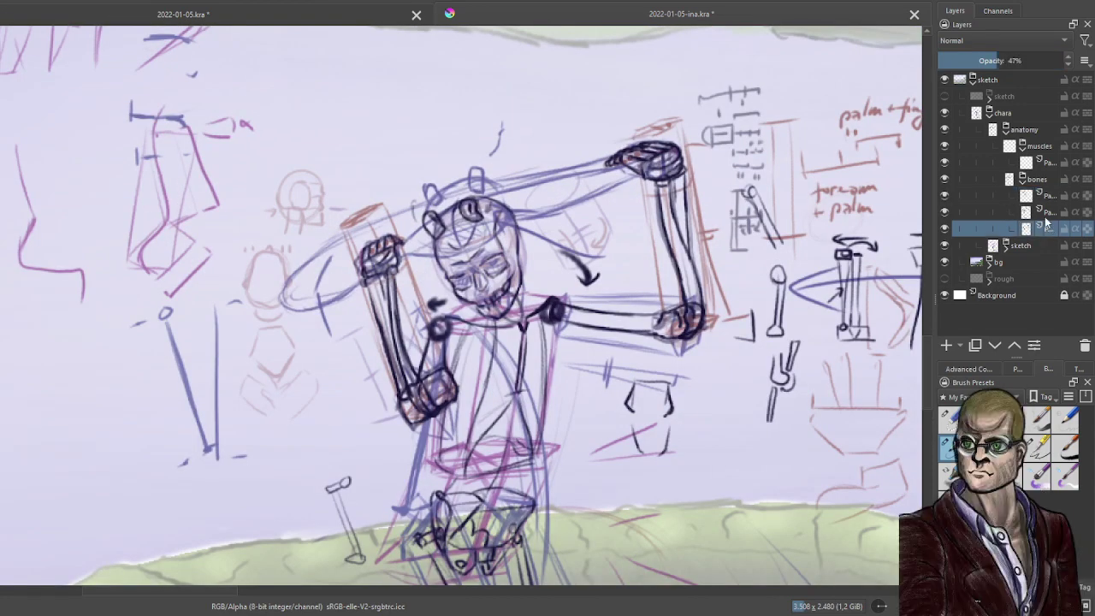
pyautogui.moveTo(343, 119); pyautogui.dragTo(512, 109)
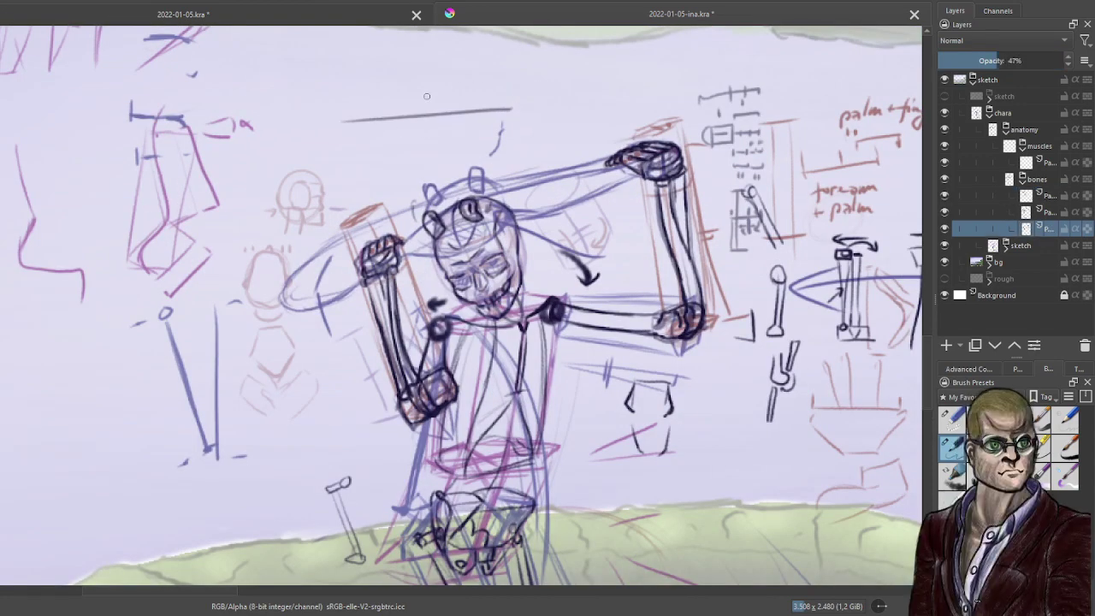
pyautogui.moveTo(357, 112); pyautogui.dragTo(504, 59)
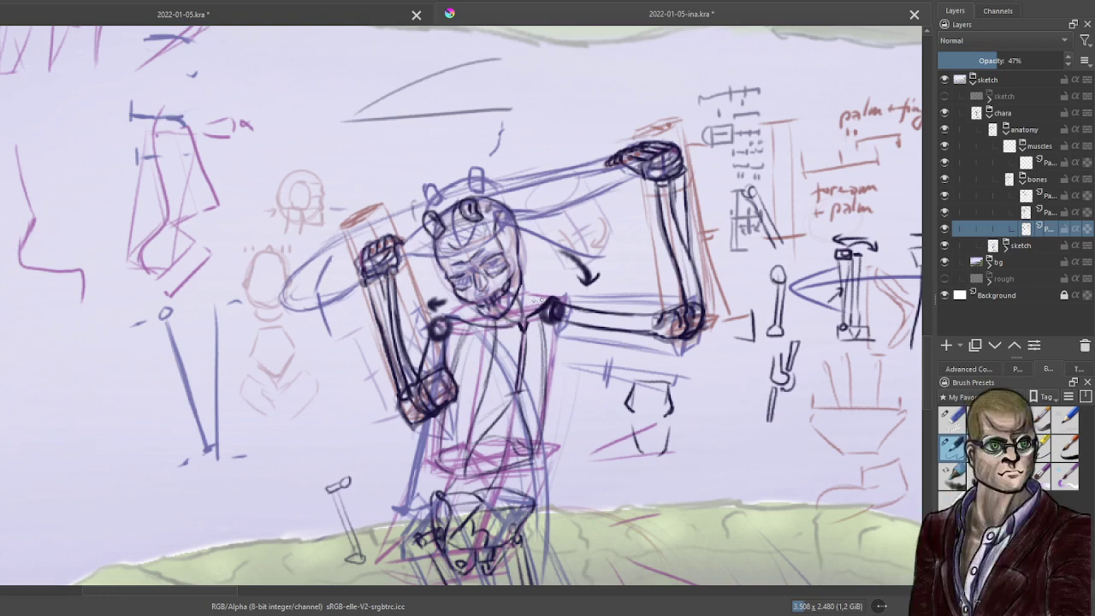
# Sketch light strokes around the collarbones and upper ribcage, and return to the uppermost bones layer.
pyautogui.moveTo(495, 329)
pyautogui.mouseDown()
pyautogui.moveTo(492, 360)
pyautogui.moveTo(538, 324)
pyautogui.moveTo(520, 345)
pyautogui.moveTo(525, 336)
pyautogui.mouseUp()
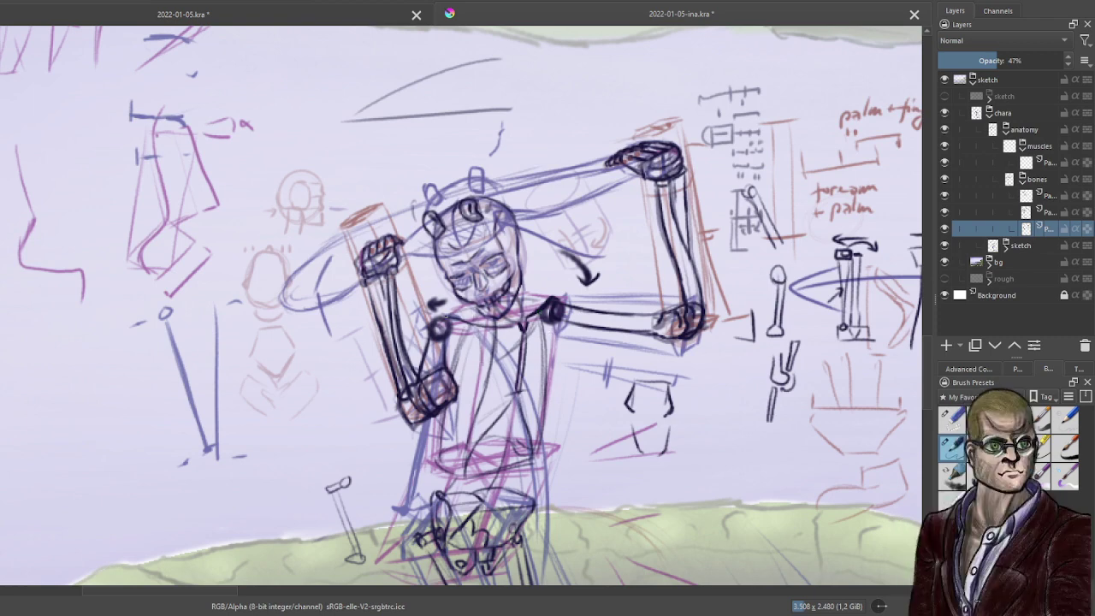
pyautogui.moveTo(455, 347); pyautogui.dragTo(479, 376)
pyautogui.press('pageup')
pyautogui.press('pageup')
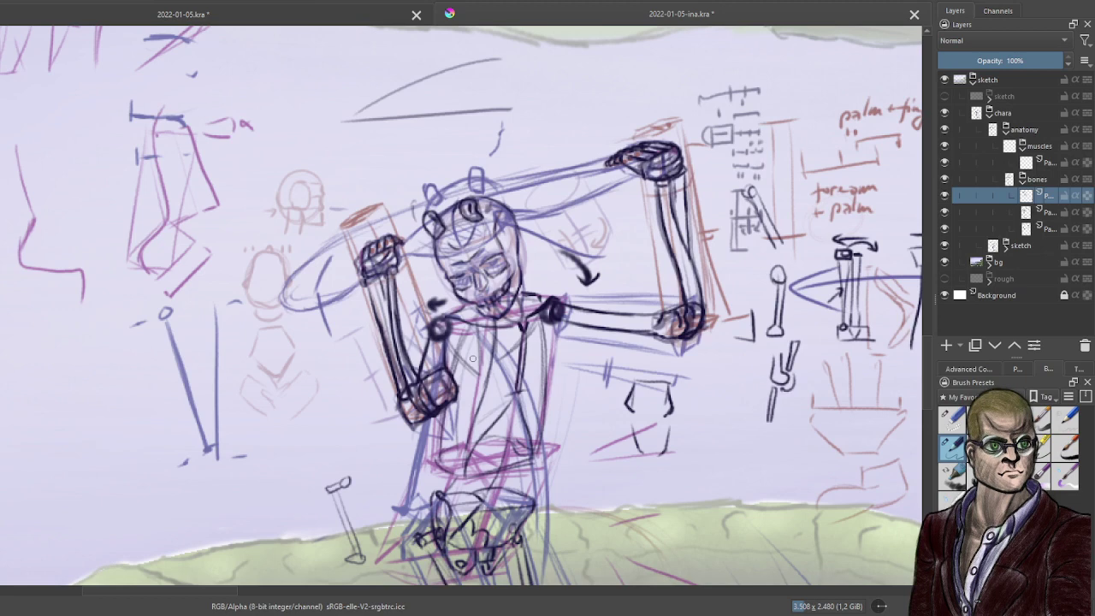
# Collapse the bones group and lower the opacity of the character's sketch group to 15%.
pyautogui.click(1023, 182)
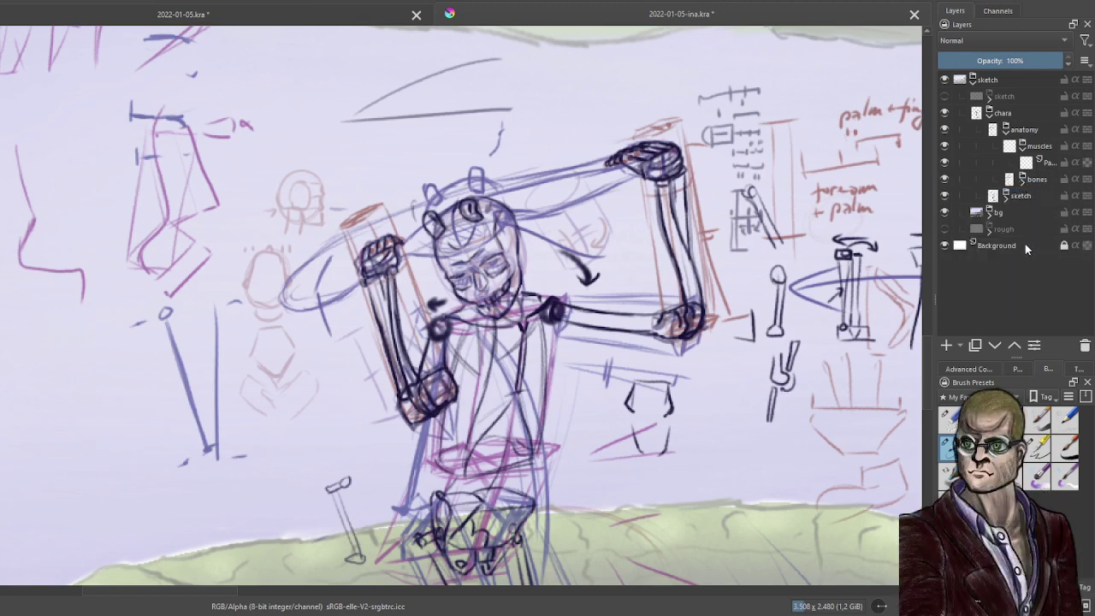
pyautogui.click(1018, 198)
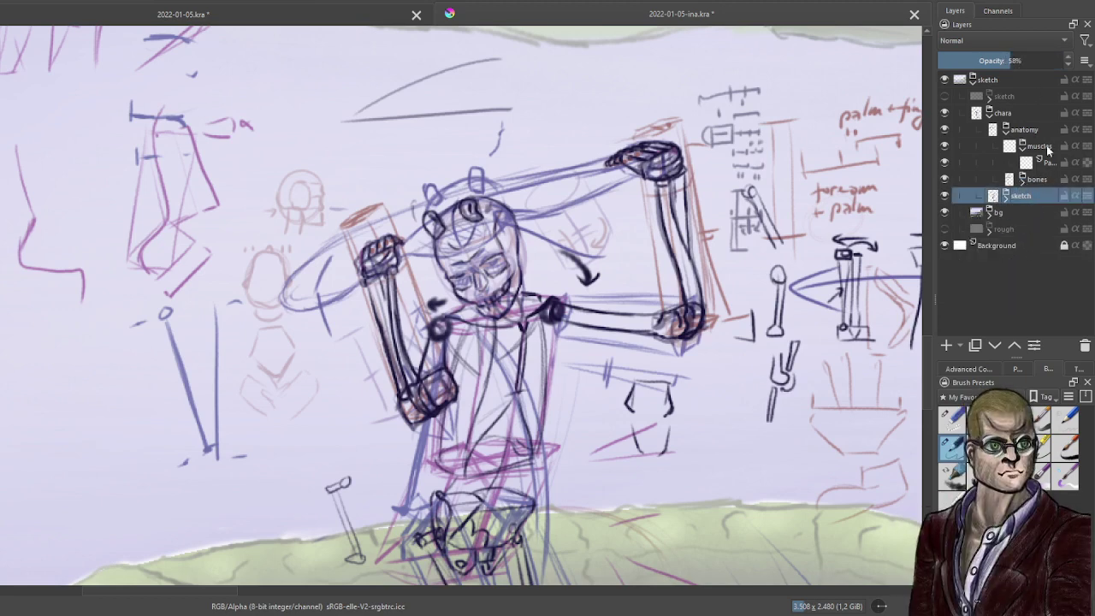
pyautogui.moveTo(993, 61); pyautogui.dragTo(962, 61)
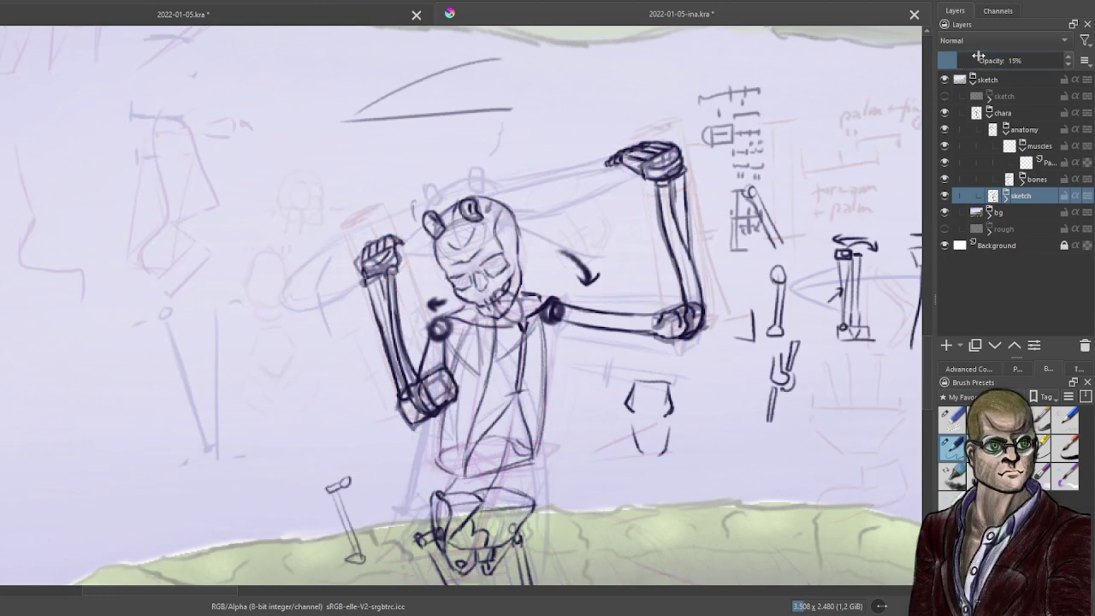
# Raise the character's sketch group opacity to 22%, lower the bones group's opacity, and select the muscles group's paint layer.
pyautogui.click(967, 61)
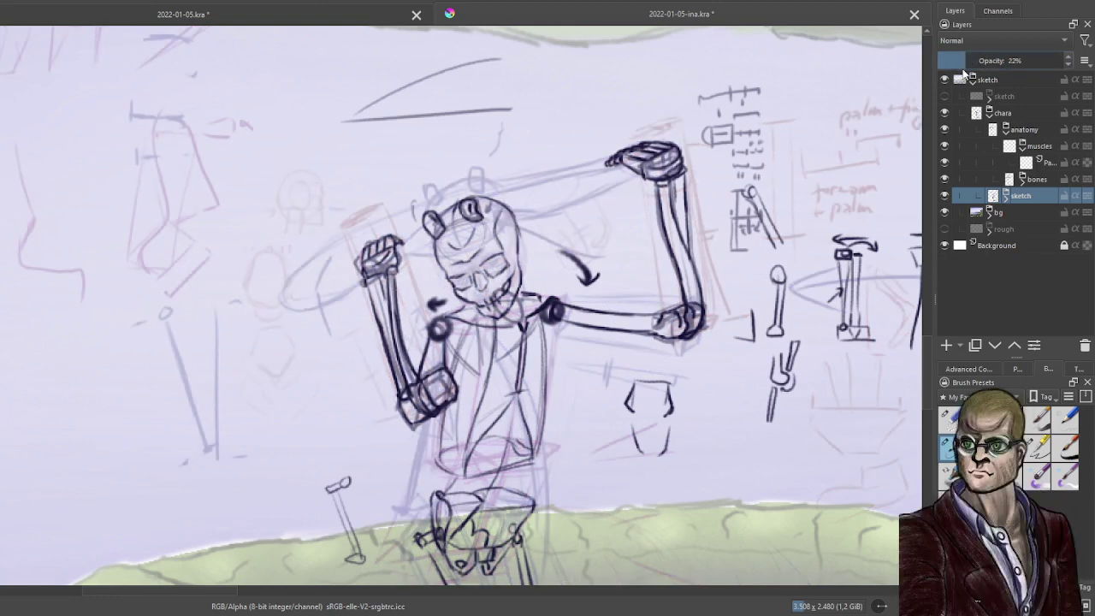
pyautogui.click(1036, 179)
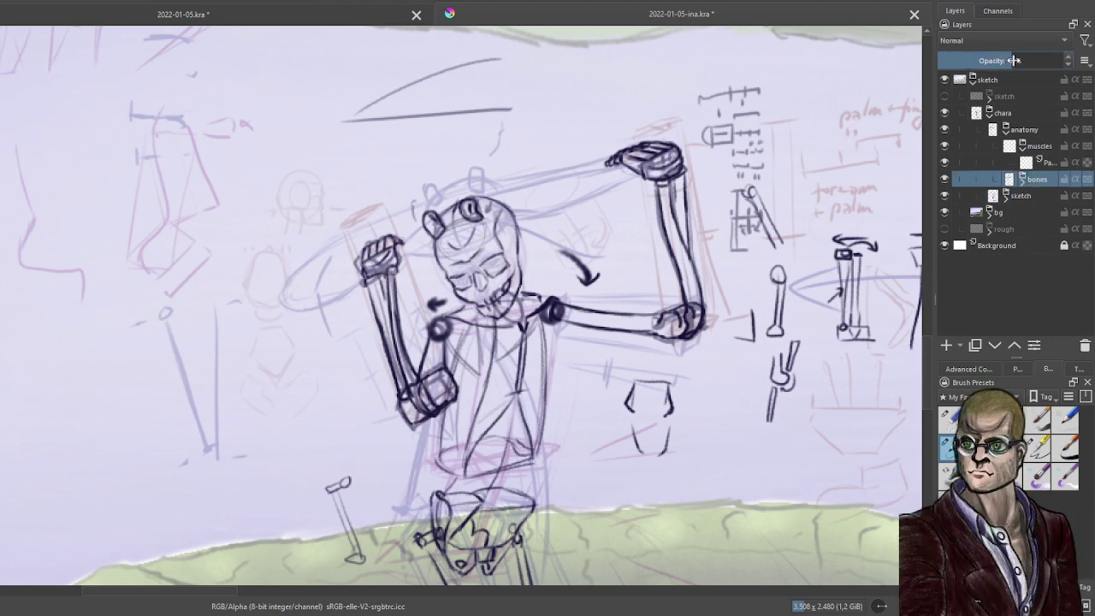
pyautogui.click(1013, 60)
pyautogui.click(1048, 162)
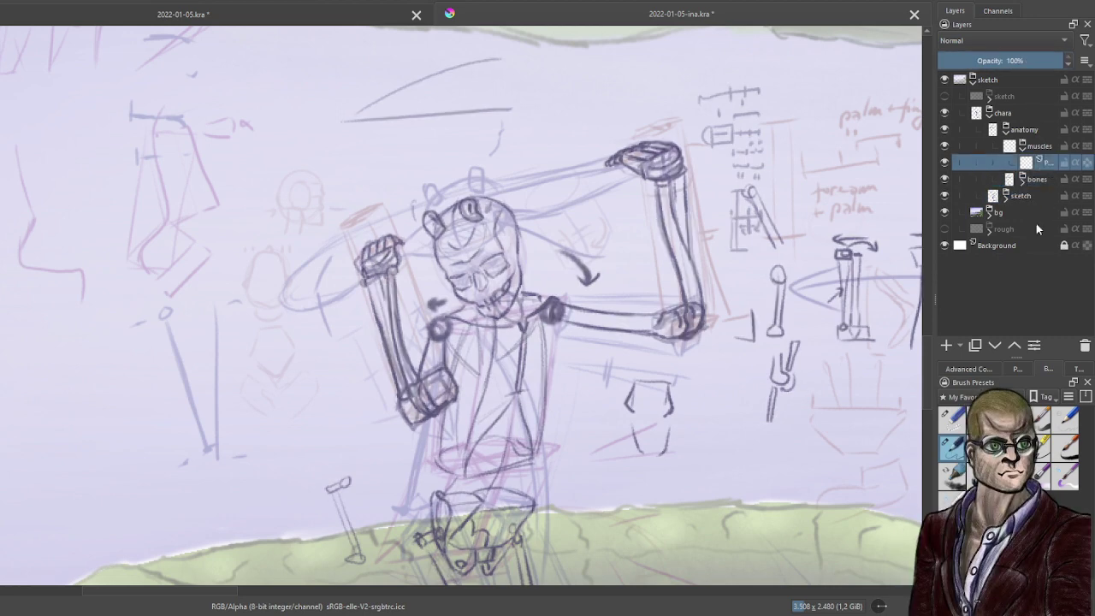
pyautogui.click(986, 370)
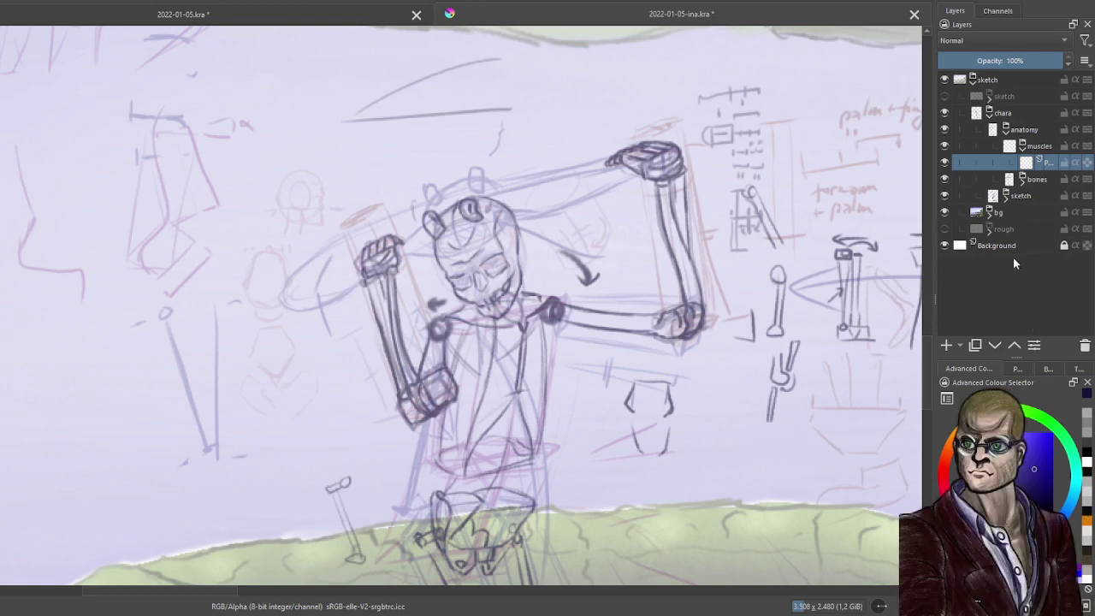
# Look over the faded skeleton and the individual bones layers, and return to the muscles group's paint layer.
pyautogui.scroll(1, 697, 310)
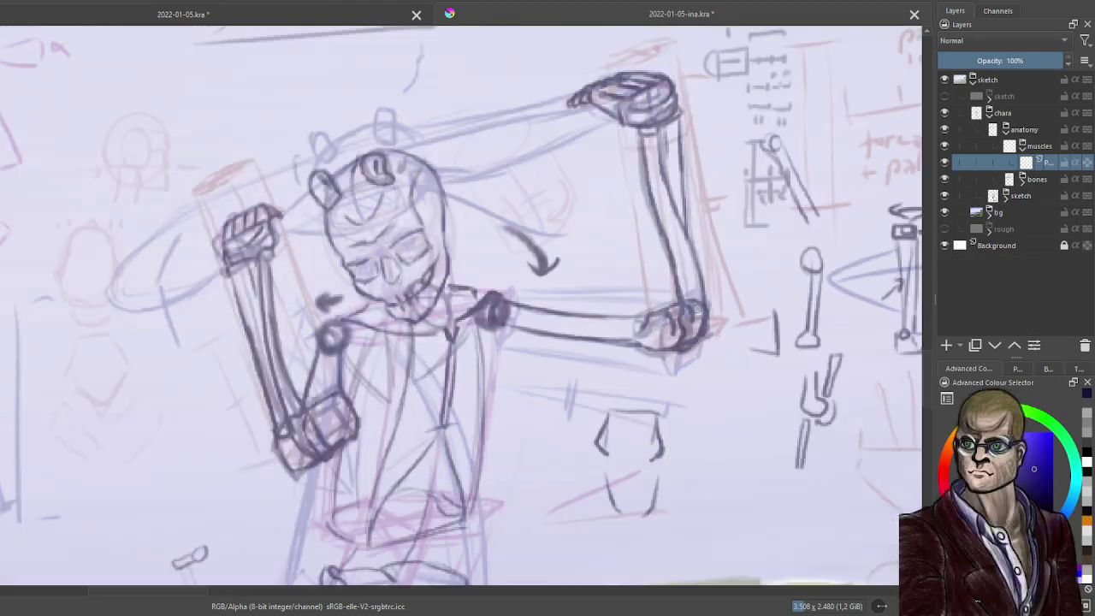
pyautogui.moveTo(587, 343); pyautogui.dragTo(625, 134)
pyautogui.scroll(-1, 625, 276)
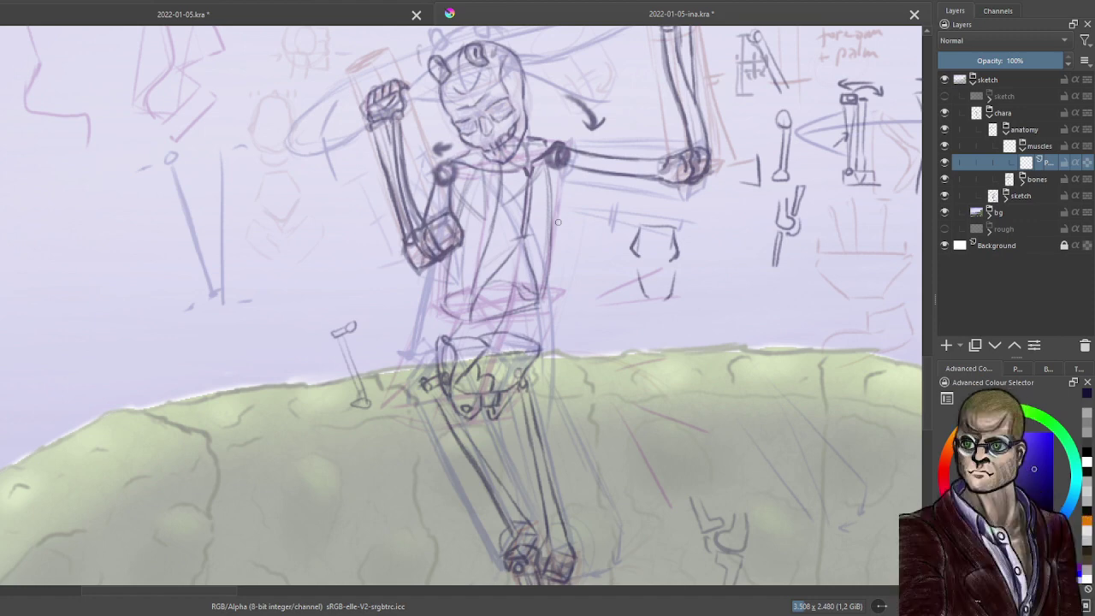
pyautogui.click(1022, 178)
pyautogui.click(1051, 196)
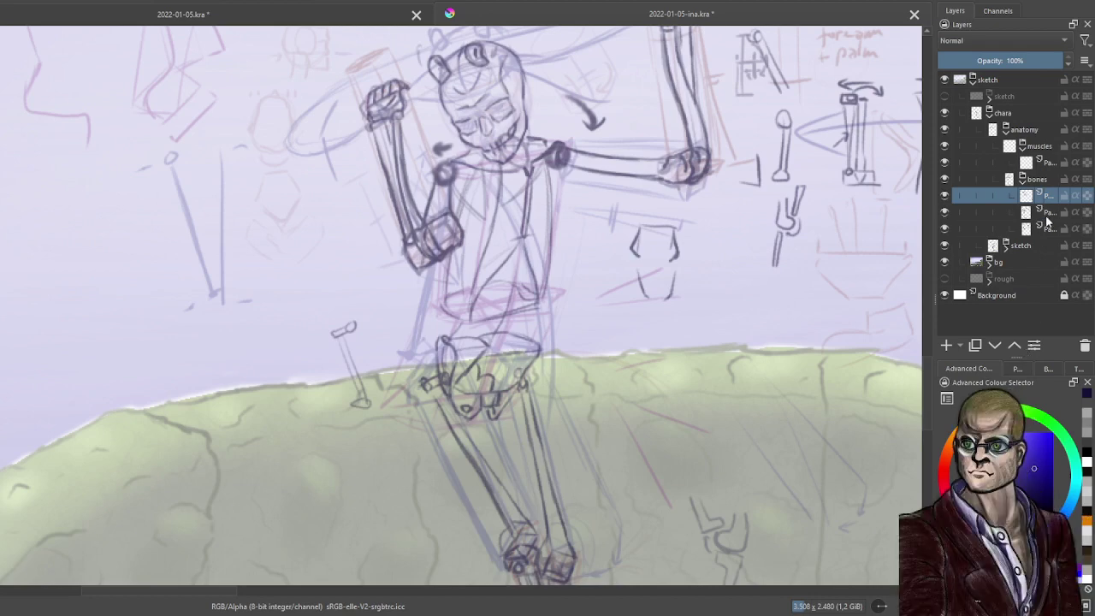
pyautogui.click(1050, 213)
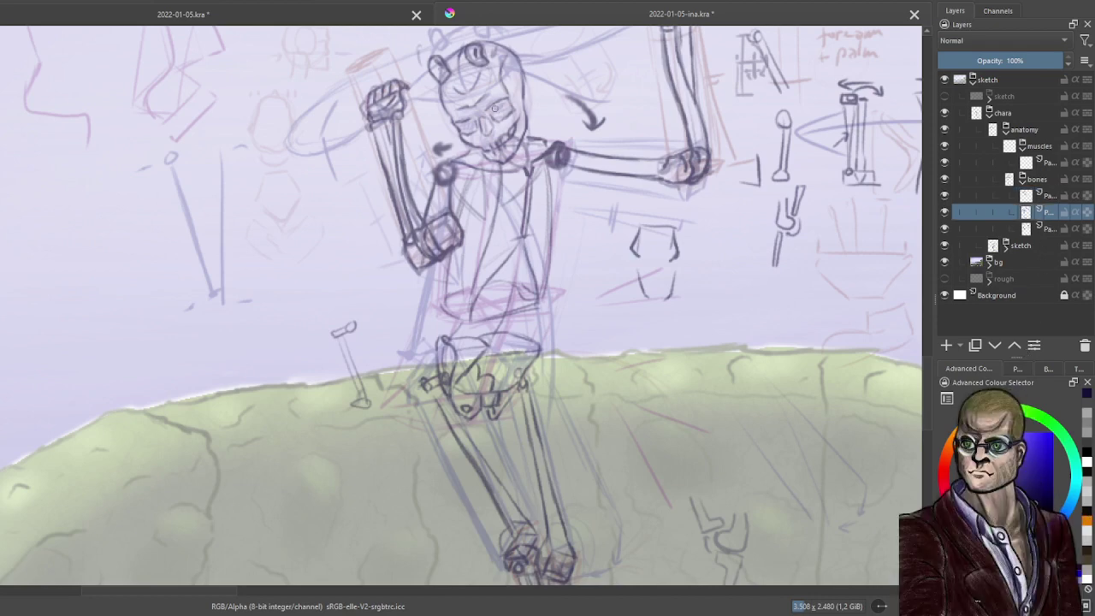
pyautogui.moveTo(520, 96); pyautogui.dragTo(528, 150)
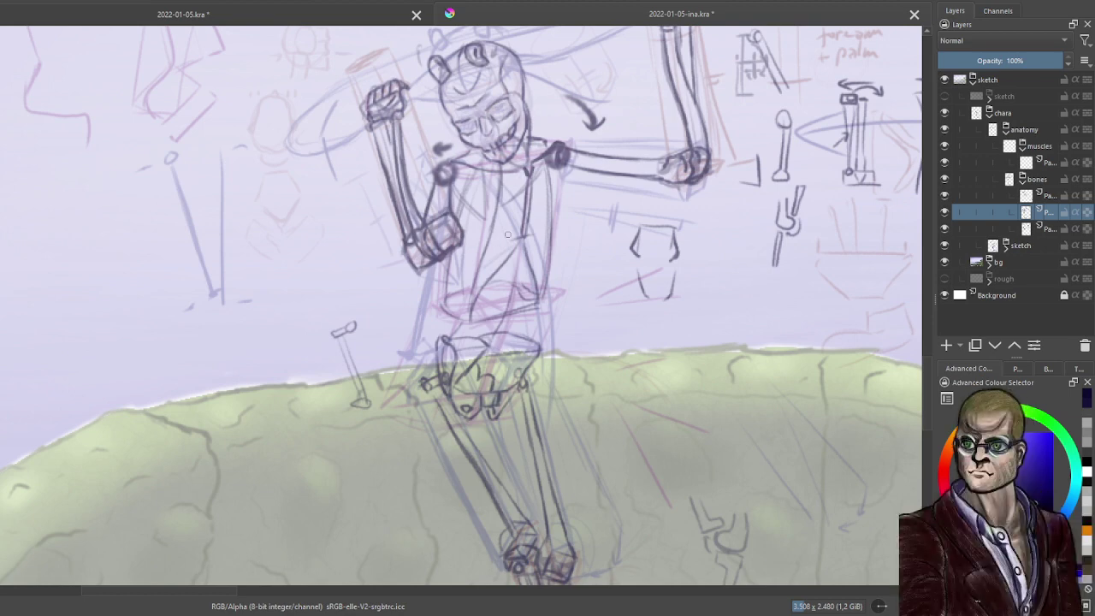
pyautogui.click(1024, 179)
pyautogui.click(1045, 163)
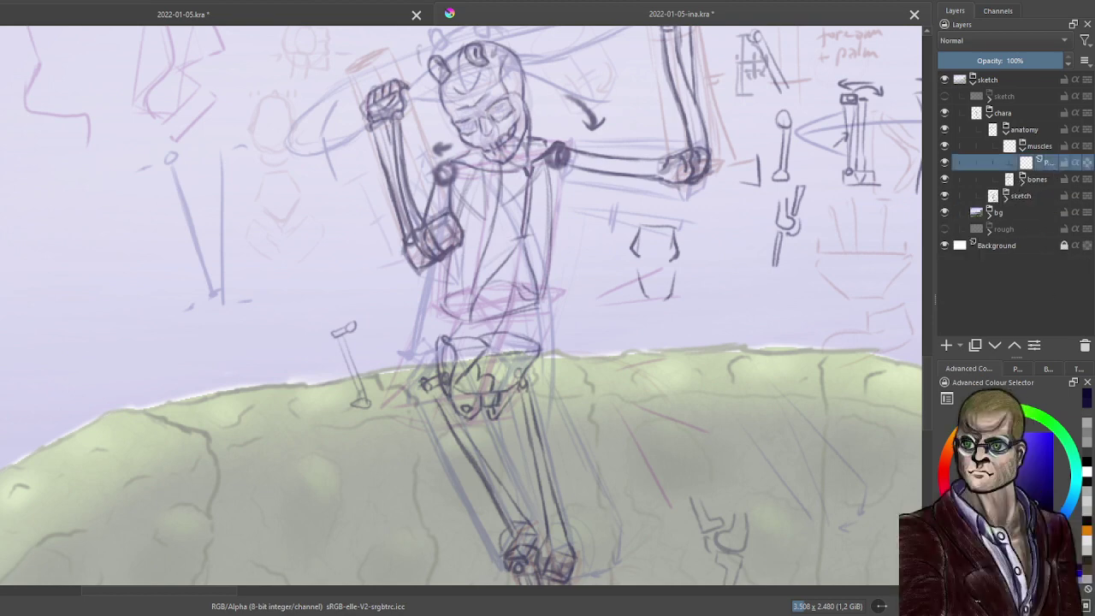
# Choose a dark blue brush colour for the muscles, testing it with wavy strokes beside the torso and undoing them.
pyautogui.moveTo(585, 342)
pyautogui.mouseDown()
pyautogui.moveTo(673, 279)
pyautogui.moveTo(800, 333)
pyautogui.mouseUp()
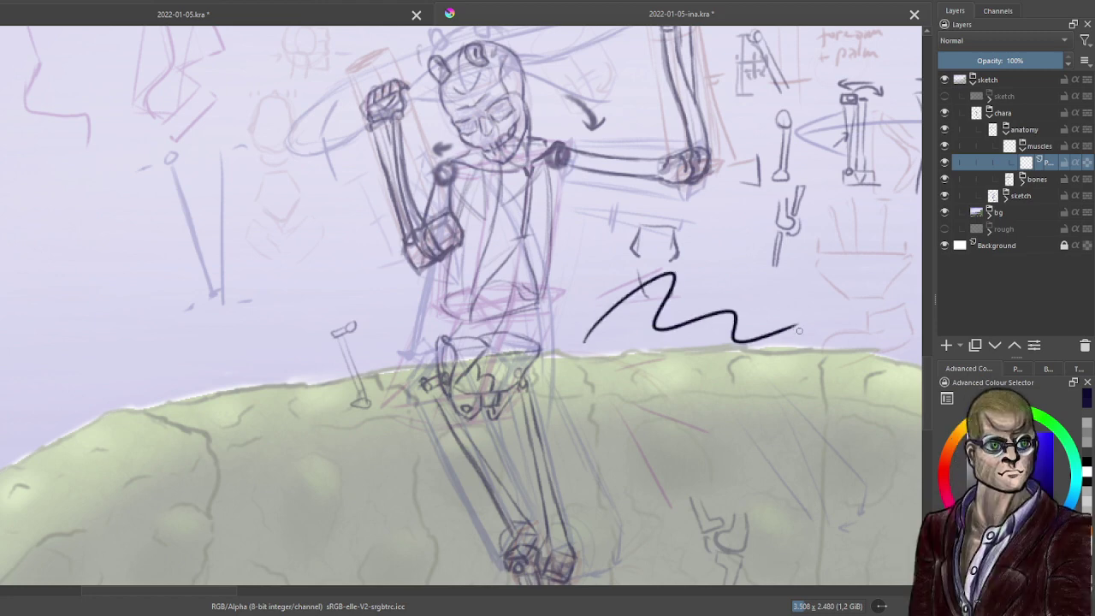
pyautogui.hotkey('ctrl', 'z')
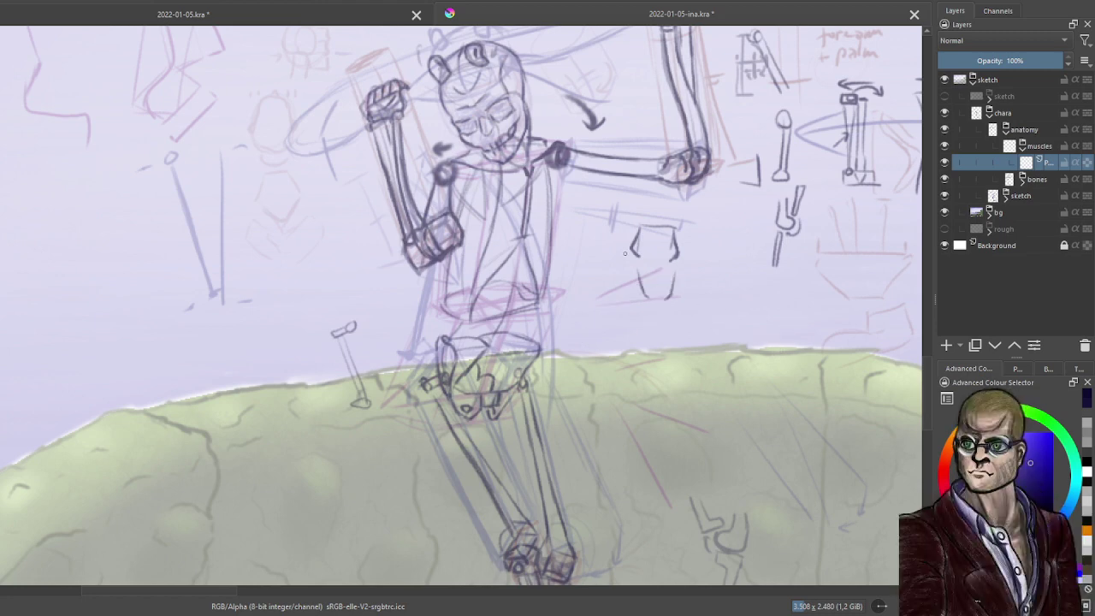
pyautogui.moveTo(626, 256)
pyautogui.mouseDown()
pyautogui.moveTo(668, 257)
pyautogui.moveTo(711, 281)
pyautogui.mouseUp()
pyautogui.hotkey('ctrl', 'z')
pyautogui.moveTo(618, 275)
pyautogui.mouseDown()
pyautogui.moveTo(643, 250)
pyautogui.moveTo(760, 289)
pyautogui.mouseUp()
pyautogui.hotkey('ctrl', 'z')
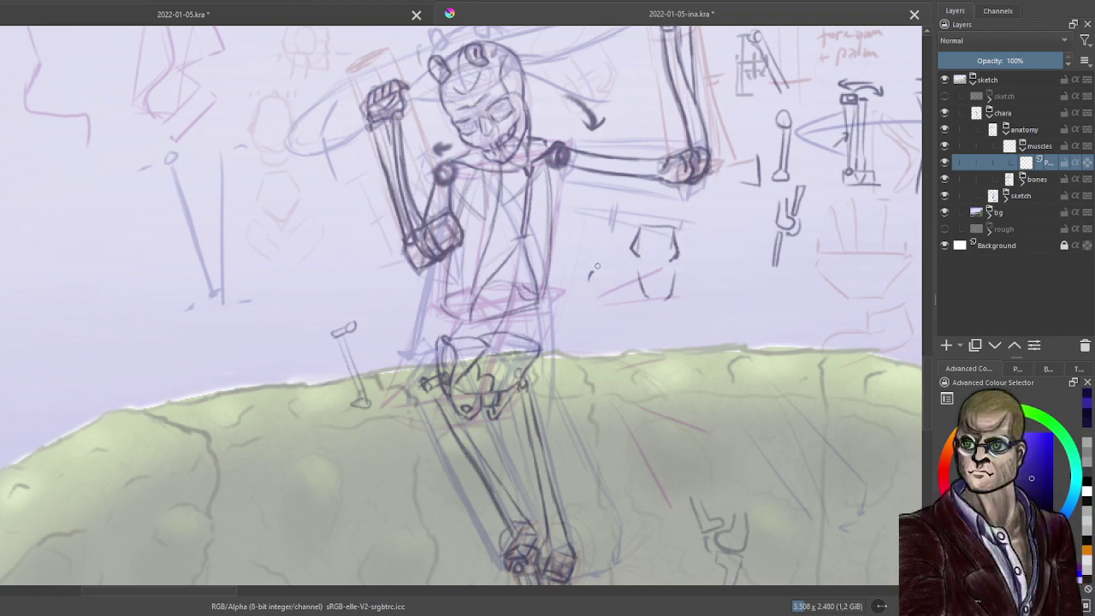
pyautogui.moveTo(591, 277); pyautogui.dragTo(734, 256)
pyautogui.hotkey('ctrl', 'z')
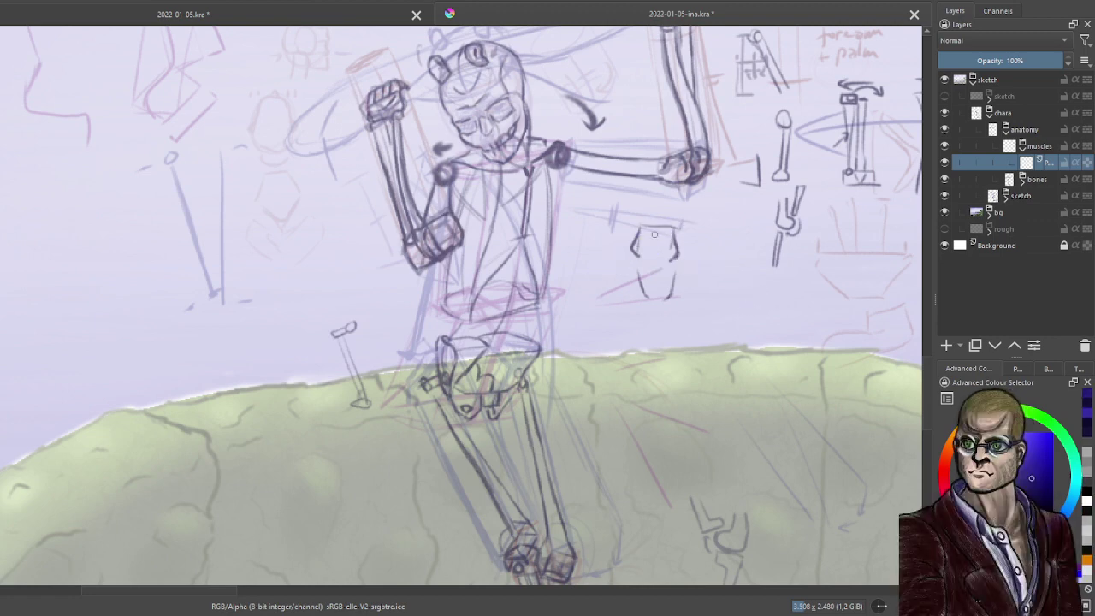
# Draw the chest muscles' lower edge across the ribcage in dark blue and start their centre line.
pyautogui.scroll(1, 618, 225)
pyautogui.scroll(1, 517, 217)
pyautogui.moveTo(547, 211); pyautogui.dragTo(560, 270)
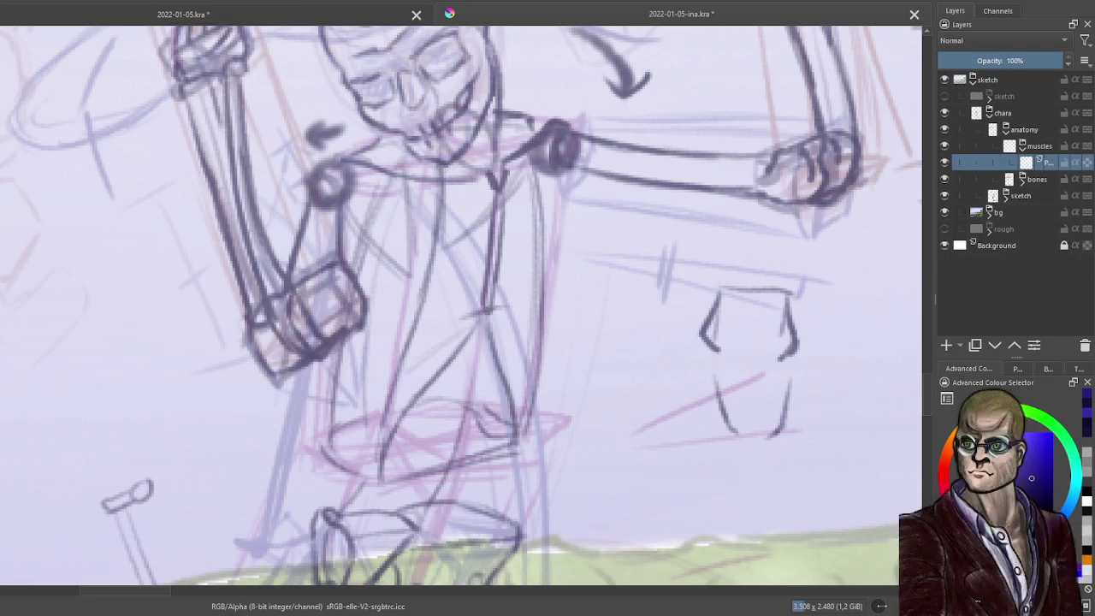
pyautogui.moveTo(488, 306)
pyautogui.mouseDown()
pyautogui.moveTo(414, 311)
pyautogui.moveTo(404, 279)
pyautogui.mouseUp()
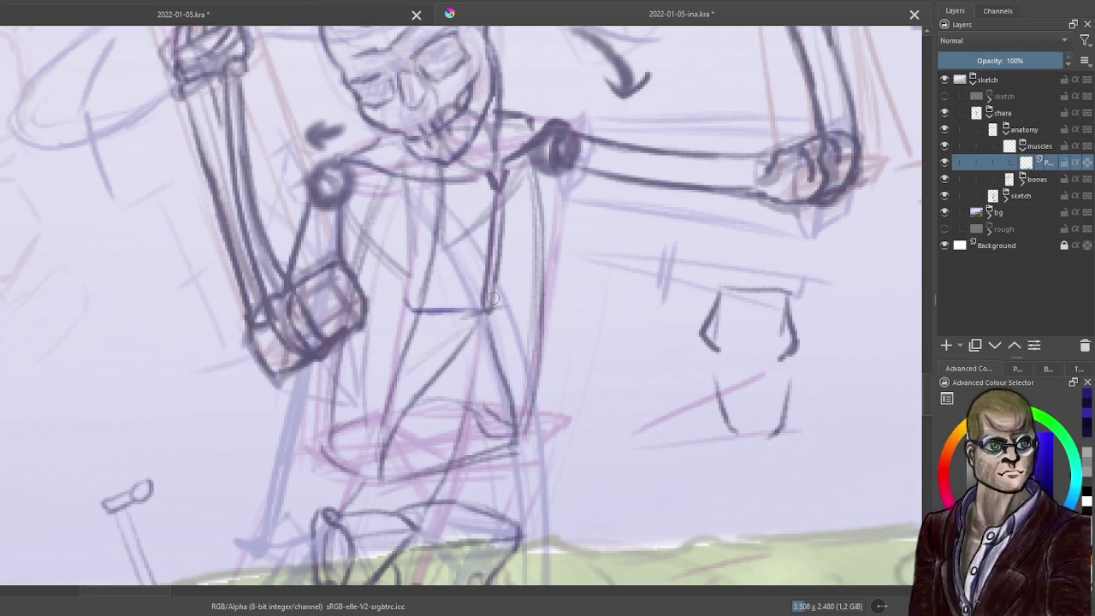
pyautogui.hotkey('ctrl', 'z')
pyautogui.hotkey('ctrl', 'z')
pyautogui.moveTo(404, 321)
pyautogui.mouseDown()
pyautogui.moveTo(483, 308)
pyautogui.moveTo(402, 320)
pyautogui.mouseUp()
pyautogui.moveTo(484, 308)
pyautogui.mouseDown()
pyautogui.moveTo(487, 201)
pyautogui.moveTo(397, 182)
pyautogui.moveTo(487, 180)
pyautogui.mouseUp()
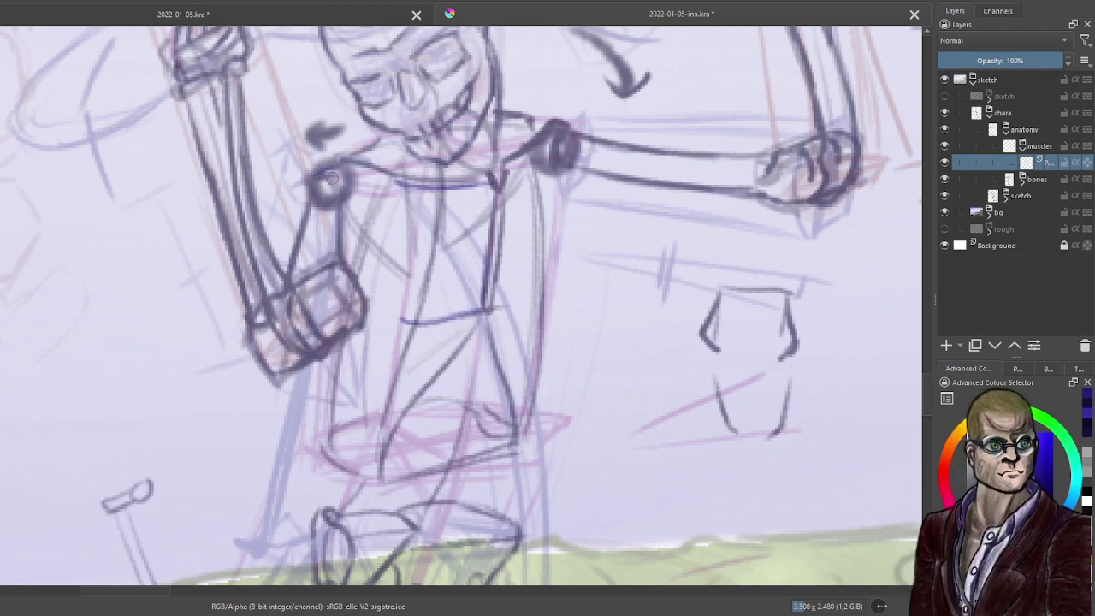
# Try dark blue strokes along both collarbones for the upper edge of the chest muscles.
pyautogui.moveTo(329, 177)
pyautogui.mouseDown()
pyautogui.moveTo(443, 197)
pyautogui.moveTo(396, 193)
pyautogui.moveTo(491, 188)
pyautogui.mouseUp()
pyautogui.hotkey('ctrl', 'z')
pyautogui.moveTo(378, 178); pyautogui.dragTo(476, 189)
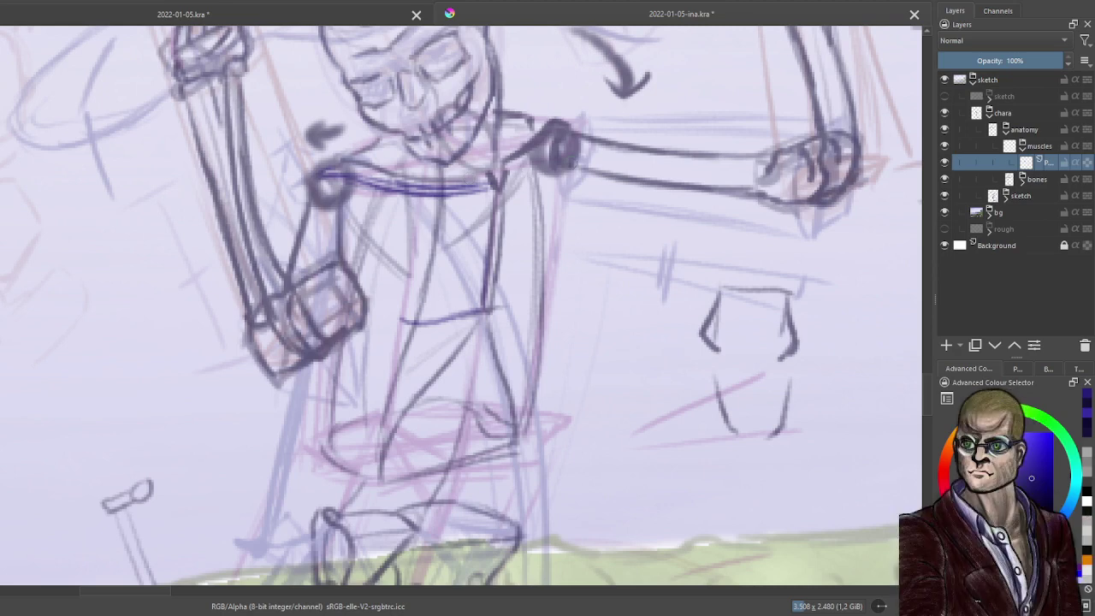
pyautogui.moveTo(512, 165)
pyautogui.mouseDown()
pyautogui.moveTo(580, 137)
pyautogui.moveTo(568, 143)
pyautogui.mouseUp()
pyautogui.moveTo(524, 178)
pyautogui.mouseDown()
pyautogui.moveTo(580, 141)
pyautogui.moveTo(507, 183)
pyautogui.moveTo(555, 157)
pyautogui.mouseUp()
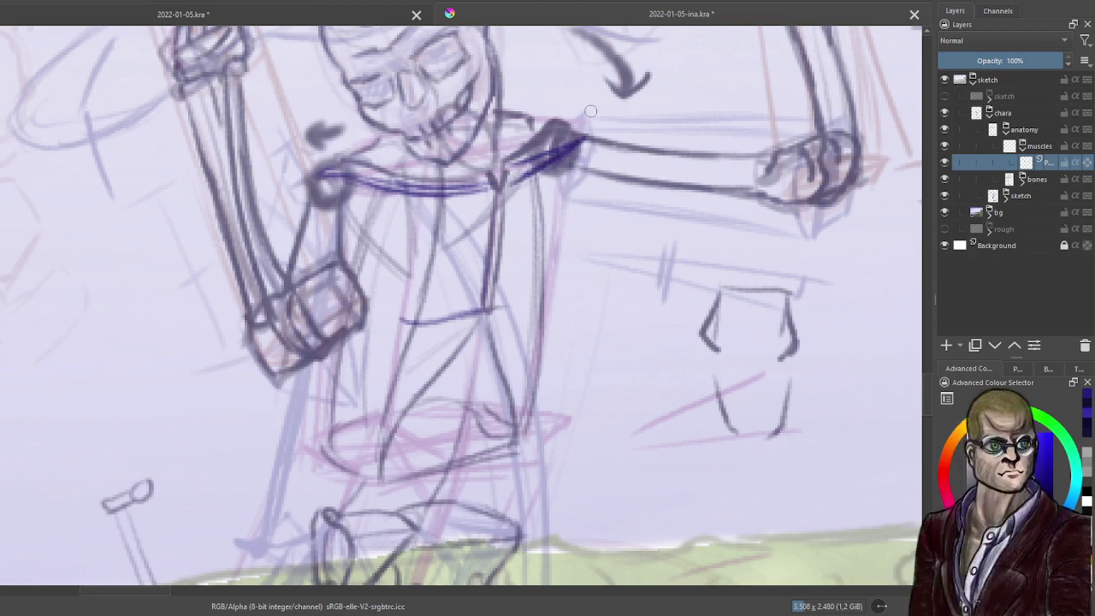
pyautogui.moveTo(481, 178); pyautogui.dragTo(425, 194)
pyautogui.hotkey('ctrl', 'z')
pyautogui.hotkey('ctrl', 'z')
pyautogui.hotkey('ctrl', 'z')
pyautogui.hotkey('ctrl', 'z')
pyautogui.hotkey('ctrl', 'z')
pyautogui.hotkey('ctrl', 'z')
pyautogui.hotkey('ctrl', 'z')
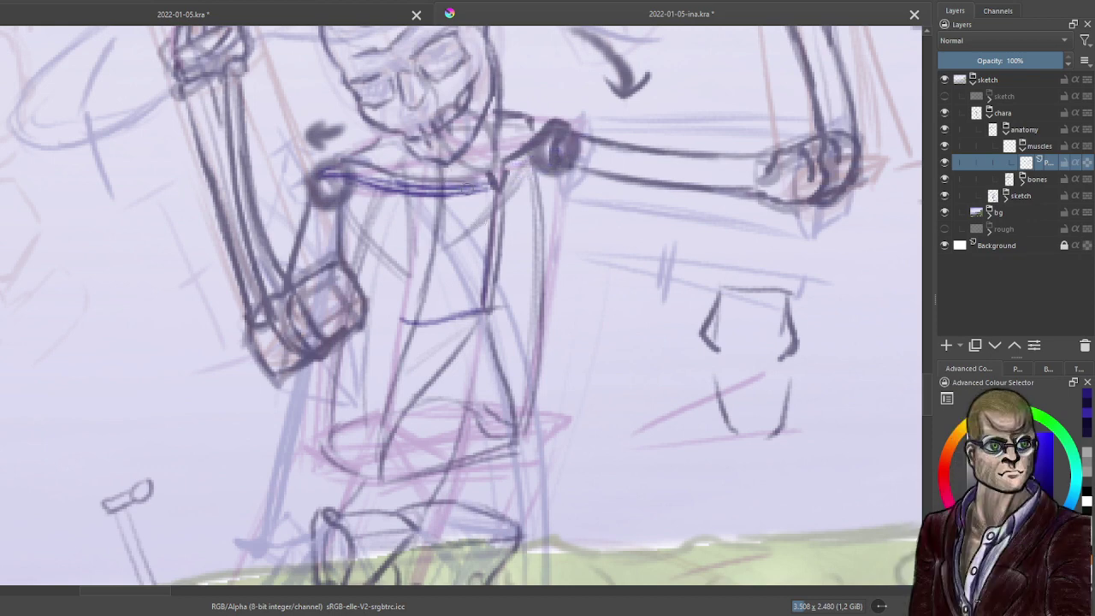
# Try the upper chest edge again on the bent-arm side, and undo the strokes along the collarbone.
pyautogui.moveTo(481, 185); pyautogui.dragTo(377, 183)
pyautogui.moveTo(488, 190)
pyautogui.mouseDown()
pyautogui.moveTo(334, 172)
pyautogui.moveTo(492, 185)
pyautogui.moveTo(411, 190)
pyautogui.mouseUp()
pyautogui.hotkey('ctrl', 'z')
pyautogui.hotkey('ctrl', 'z')
pyautogui.hotkey('ctrl', 'z')
pyautogui.hotkey('ctrl', 'z')
pyautogui.hotkey('ctrl', 'z')
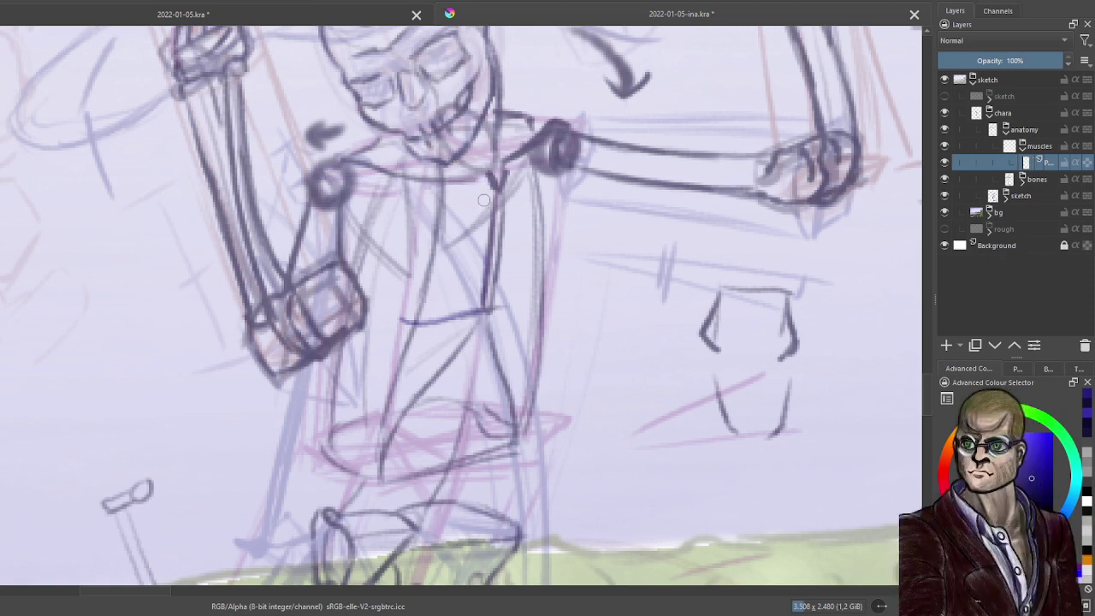
# Draw the chest's centre line over the breastbone and the pectorals' upper edges along both collarbones to the shoulder joints.
pyautogui.moveTo(495, 183); pyautogui.dragTo(484, 305)
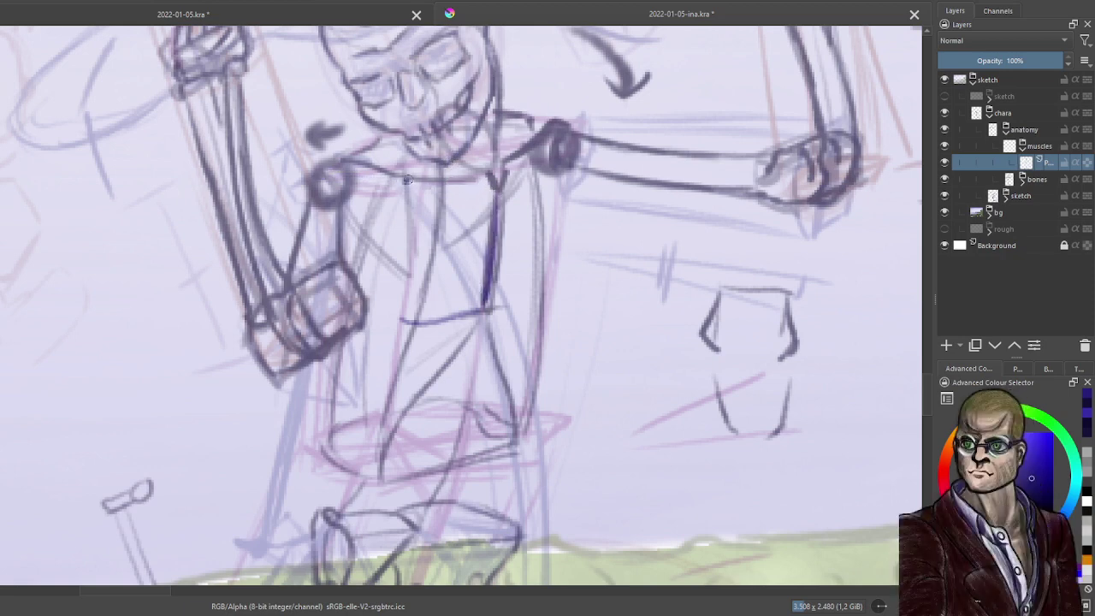
pyautogui.moveTo(410, 179); pyautogui.dragTo(403, 183)
pyautogui.moveTo(327, 186); pyautogui.dragTo(414, 182)
pyautogui.moveTo(353, 197)
pyautogui.mouseDown()
pyautogui.moveTo(493, 181)
pyautogui.moveTo(413, 195)
pyautogui.moveTo(324, 187)
pyautogui.moveTo(439, 196)
pyautogui.moveTo(433, 182)
pyautogui.moveTo(519, 166)
pyautogui.moveTo(495, 174)
pyautogui.moveTo(583, 136)
pyautogui.mouseUp()
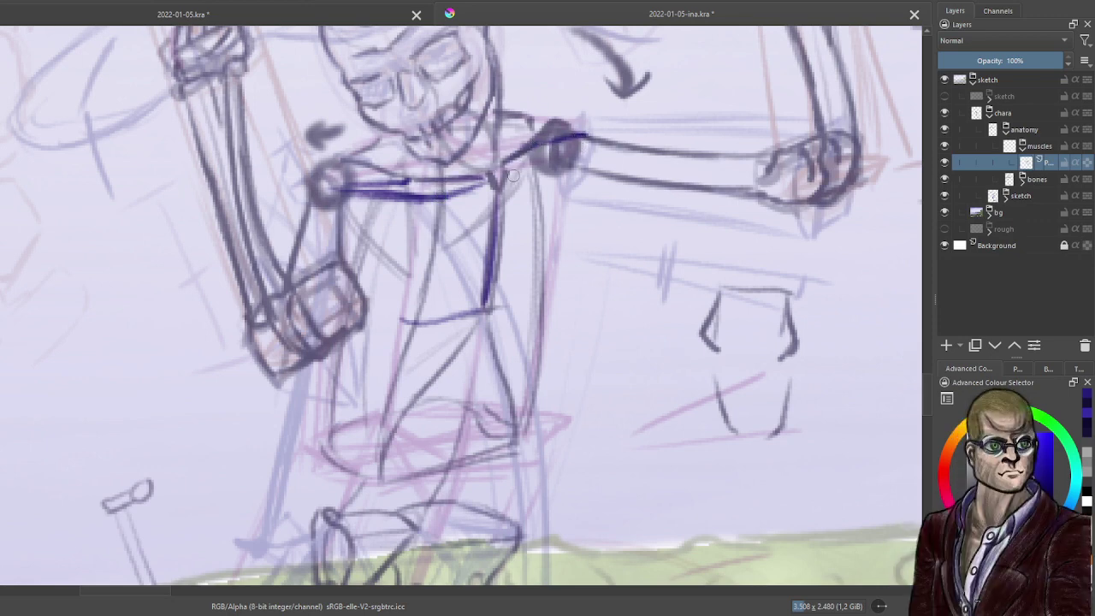
pyautogui.moveTo(511, 180); pyautogui.dragTo(578, 136)
pyautogui.moveTo(508, 179); pyautogui.dragTo(587, 134)
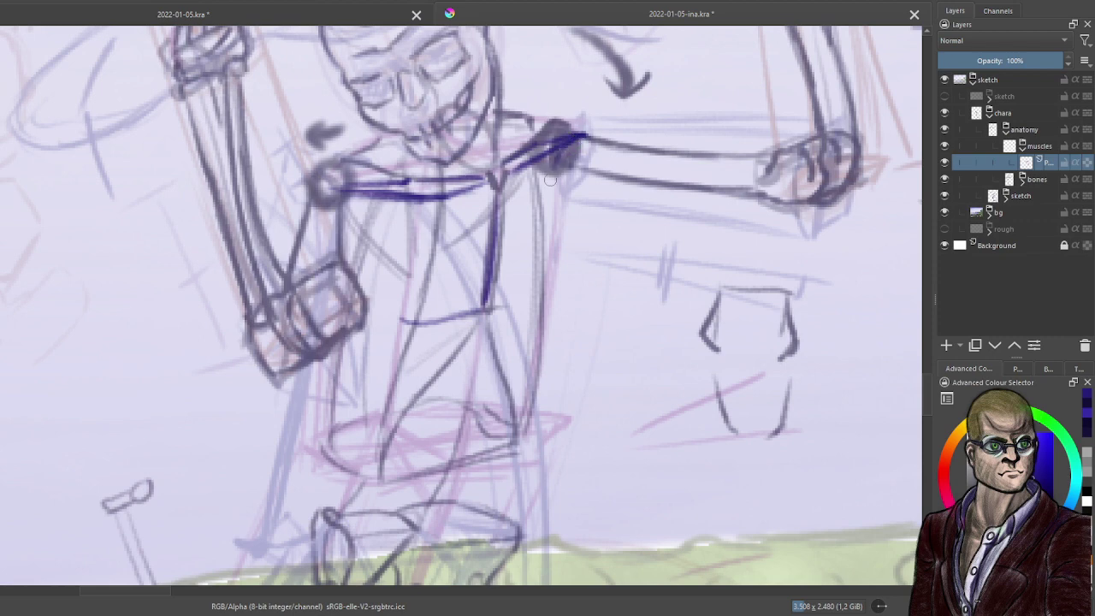
# Outline the pectoral on the outstretched-arm side as a boxy shape below the collarbone and shade it with short hatching.
pyautogui.moveTo(542, 244)
pyautogui.mouseDown()
pyautogui.moveTo(515, 305)
pyautogui.moveTo(535, 293)
pyautogui.moveTo(494, 308)
pyautogui.mouseUp()
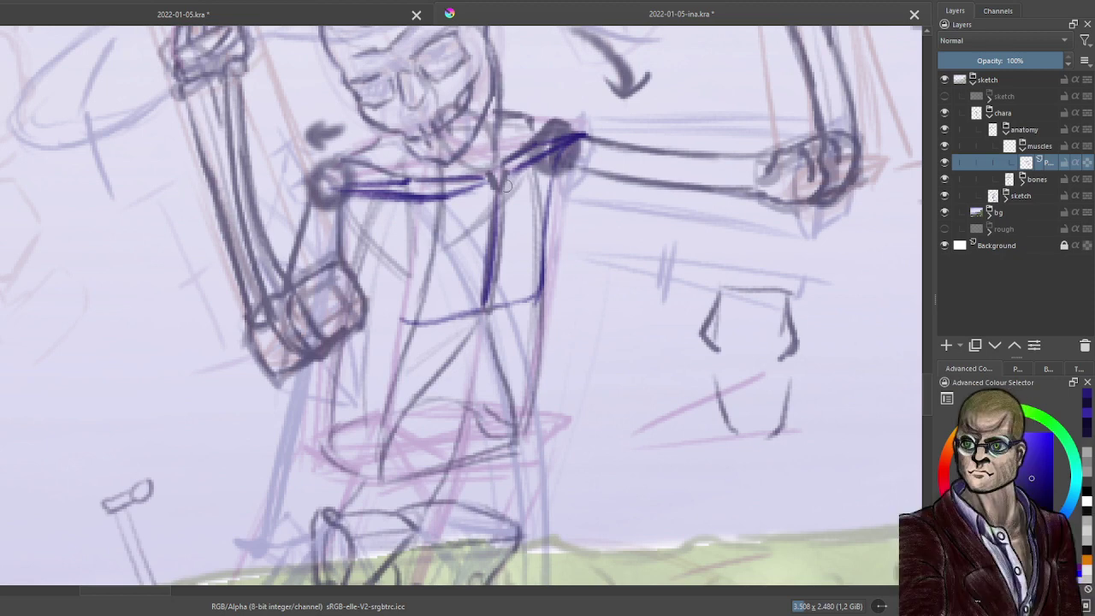
pyautogui.moveTo(506, 179); pyautogui.dragTo(493, 308)
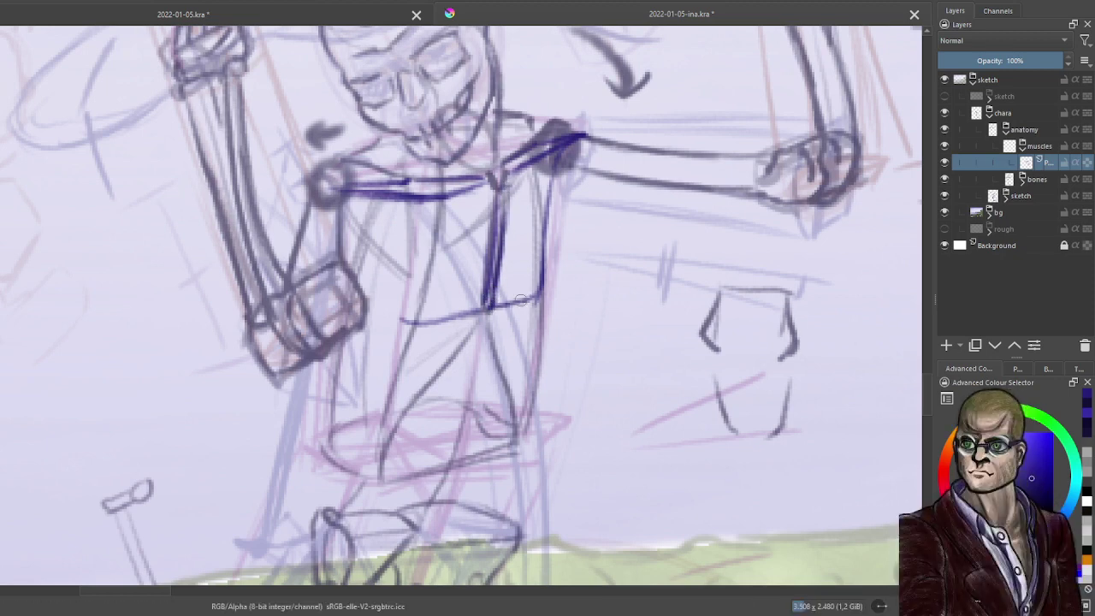
pyautogui.moveTo(549, 281); pyautogui.dragTo(539, 296)
pyautogui.moveTo(552, 169)
pyautogui.mouseDown()
pyautogui.moveTo(548, 281)
pyautogui.moveTo(502, 272)
pyautogui.moveTo(508, 294)
pyautogui.moveTo(495, 299)
pyautogui.moveTo(536, 279)
pyautogui.moveTo(506, 278)
pyautogui.moveTo(538, 265)
pyautogui.moveTo(510, 270)
pyautogui.moveTo(517, 240)
pyautogui.moveTo(537, 231)
pyautogui.moveTo(512, 222)
pyautogui.moveTo(549, 208)
pyautogui.moveTo(517, 208)
pyautogui.moveTo(548, 169)
pyautogui.mouseUp()
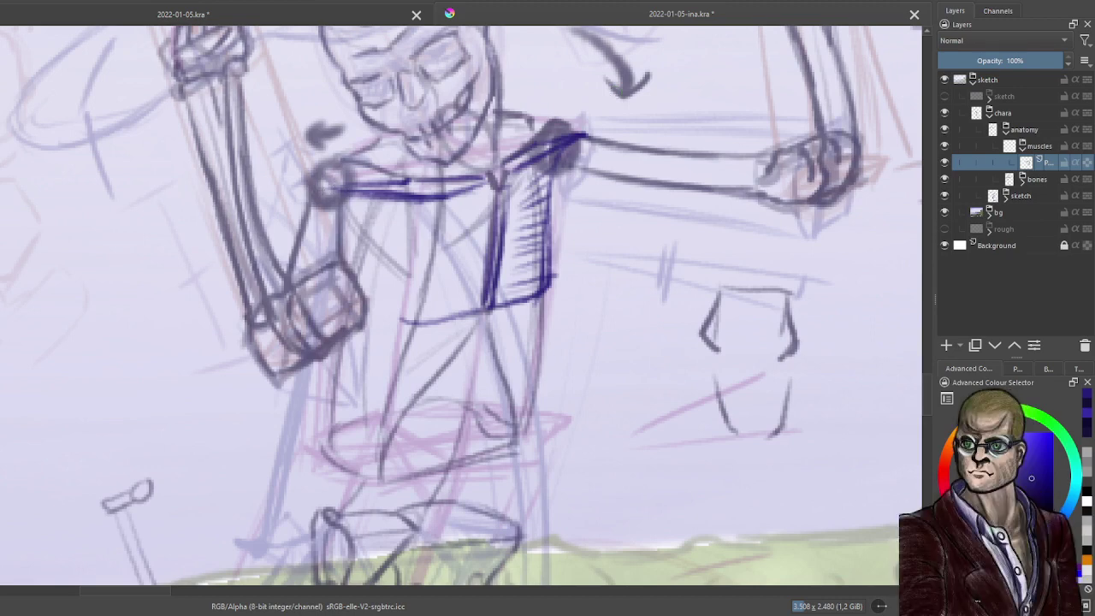
# Outline the pectoral on the bent-arm side, thickening its lower edge and curving its outer edge up to the shoulder.
pyautogui.moveTo(346, 186); pyautogui.dragTo(323, 186)
pyautogui.moveTo(501, 304)
pyautogui.mouseDown()
pyautogui.moveTo(544, 291)
pyautogui.moveTo(498, 304)
pyautogui.moveTo(540, 300)
pyautogui.moveTo(544, 287)
pyautogui.moveTo(532, 302)
pyautogui.moveTo(474, 312)
pyautogui.mouseUp()
pyautogui.moveTo(402, 321)
pyautogui.mouseDown()
pyautogui.moveTo(414, 331)
pyautogui.moveTo(445, 324)
pyautogui.moveTo(399, 329)
pyautogui.moveTo(445, 320)
pyautogui.mouseUp()
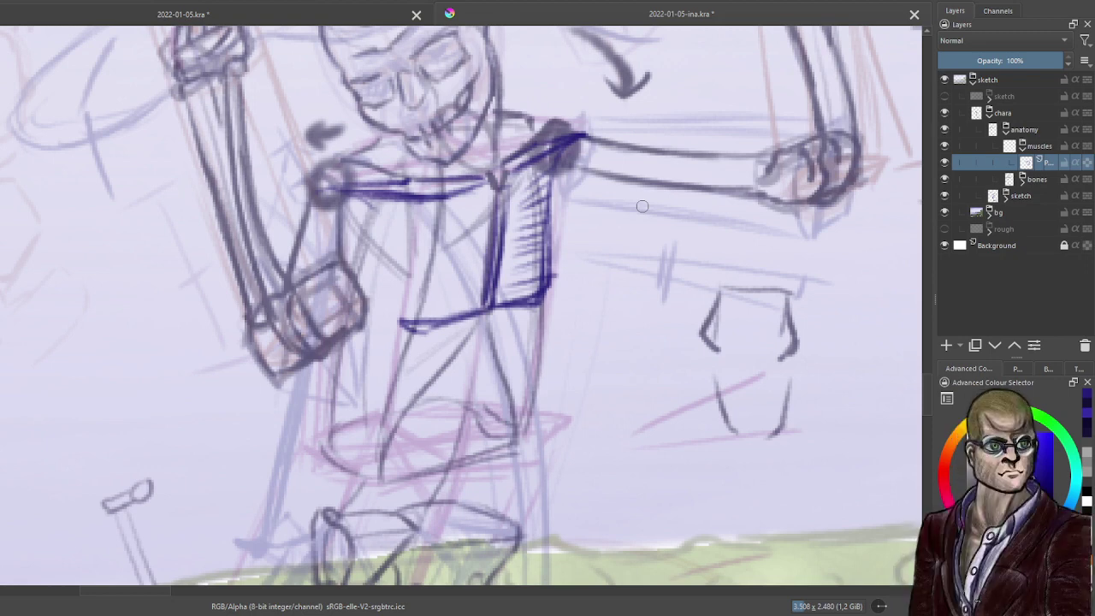
pyautogui.moveTo(323, 187); pyautogui.dragTo(375, 209)
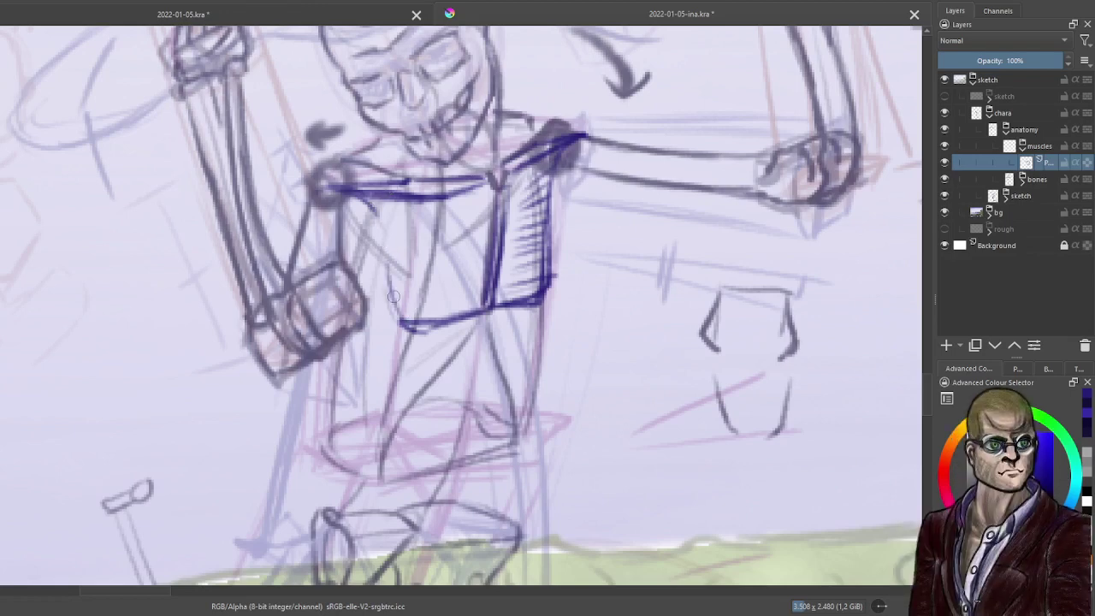
pyautogui.moveTo(390, 272)
pyautogui.mouseDown()
pyautogui.moveTo(401, 322)
pyautogui.moveTo(368, 205)
pyautogui.moveTo(377, 219)
pyautogui.moveTo(342, 190)
pyautogui.moveTo(373, 235)
pyautogui.mouseUp()
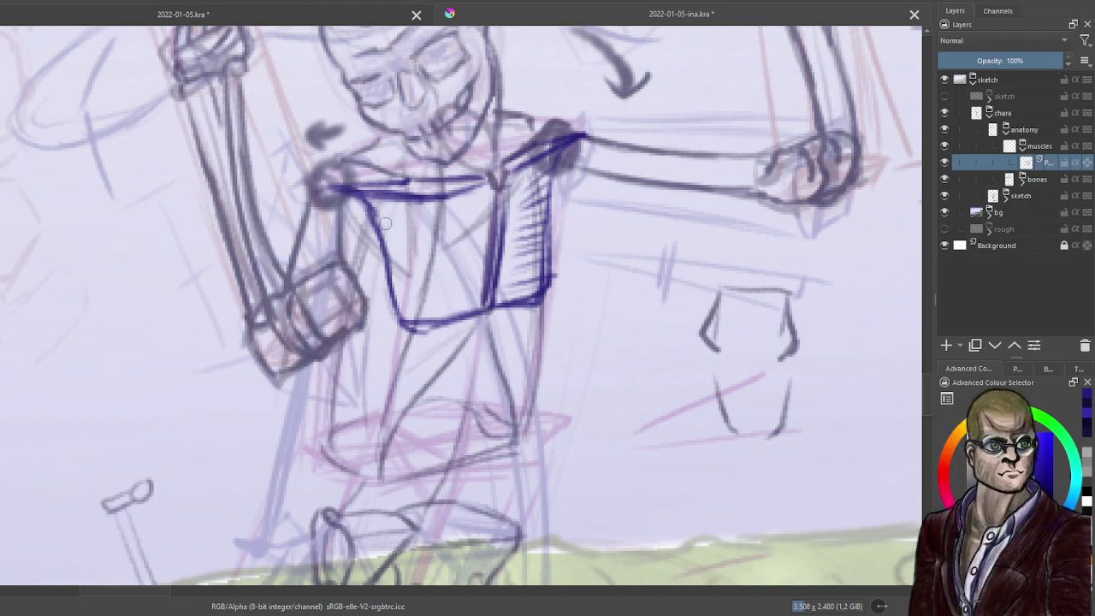
pyautogui.moveTo(412, 320)
pyautogui.mouseDown()
pyautogui.moveTo(402, 310)
pyautogui.moveTo(492, 303)
pyautogui.moveTo(482, 308)
pyautogui.mouseUp()
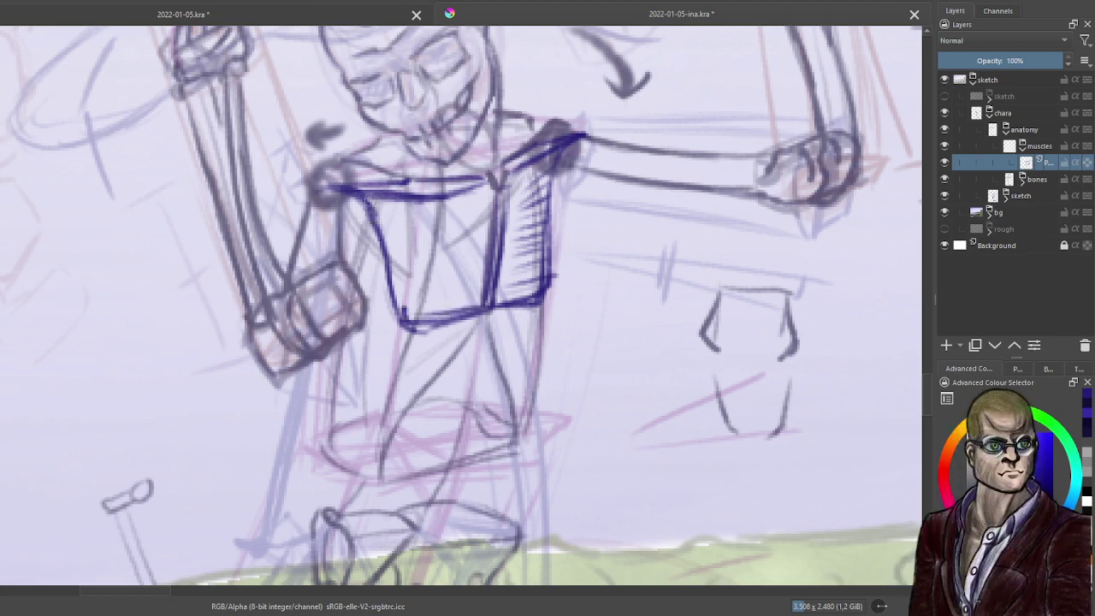
# Hatch the bent-arm side pectoral lightly and thicken both pectorals' outer edges where they reach the shoulders.
pyautogui.moveTo(380, 207)
pyautogui.mouseDown()
pyautogui.moveTo(402, 313)
pyautogui.moveTo(461, 296)
pyautogui.moveTo(466, 283)
pyautogui.moveTo(420, 263)
pyautogui.moveTo(467, 202)
pyautogui.mouseUp()
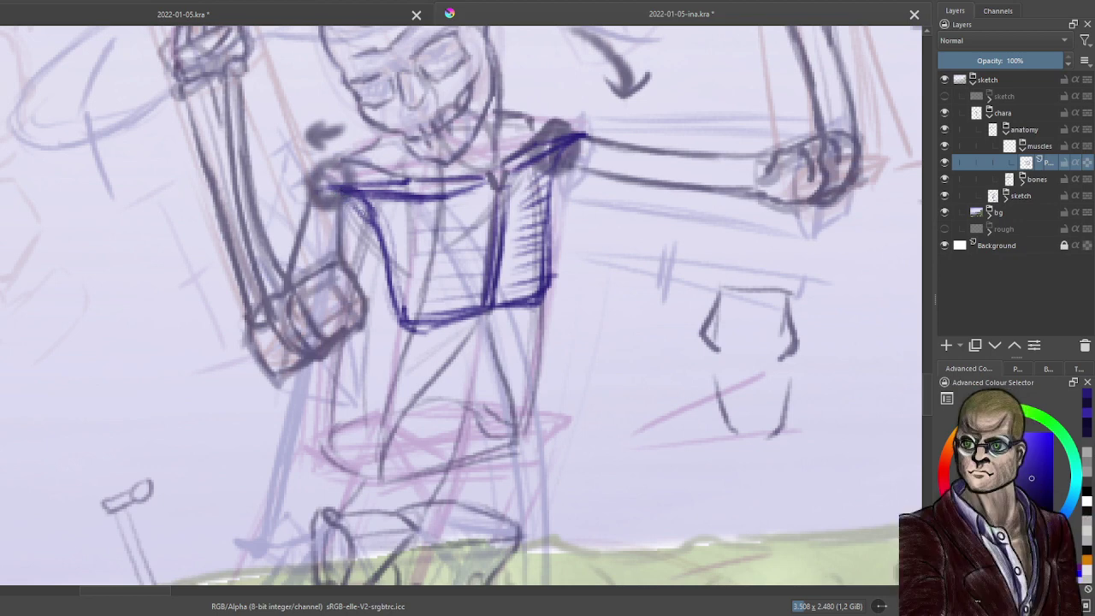
pyautogui.moveTo(350, 195); pyautogui.dragTo(384, 256)
pyautogui.moveTo(562, 152); pyautogui.dragTo(548, 221)
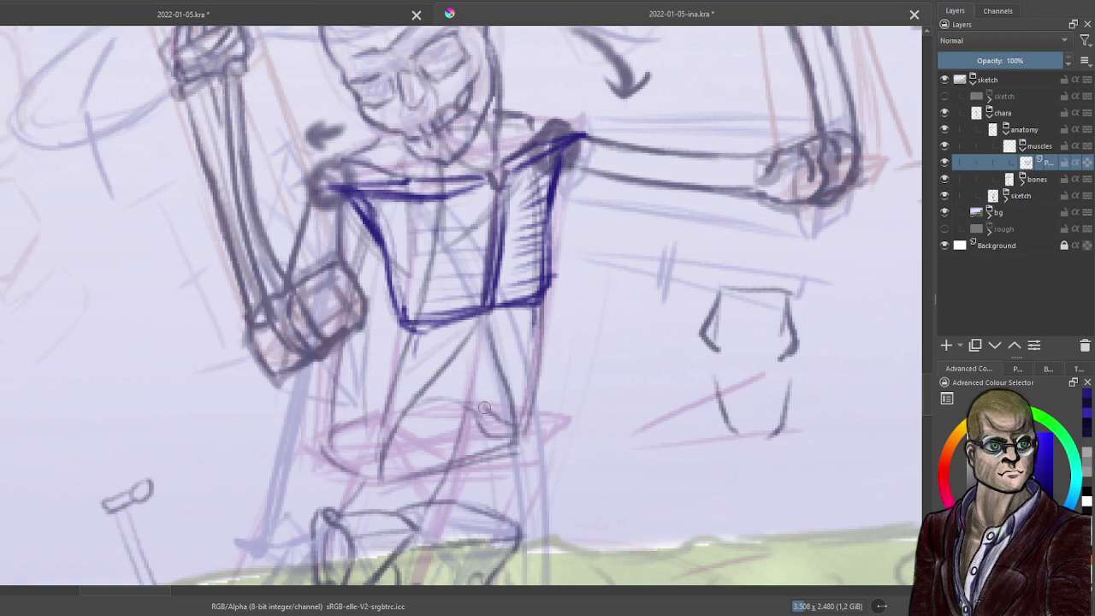
# Trace the rib cage's lower arch below the chest and draw short side lines down from the pectorals to both ends of the arch.
pyautogui.scroll(-5, 484, 408)
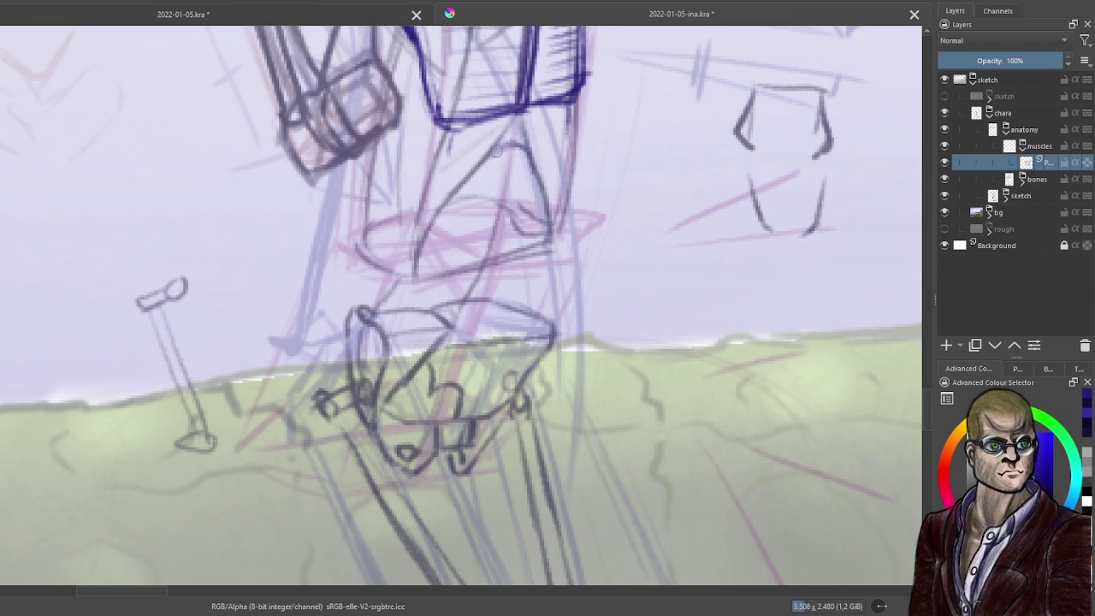
pyautogui.moveTo(503, 142)
pyautogui.mouseDown()
pyautogui.moveTo(448, 206)
pyautogui.moveTo(510, 146)
pyautogui.moveTo(552, 224)
pyautogui.mouseUp()
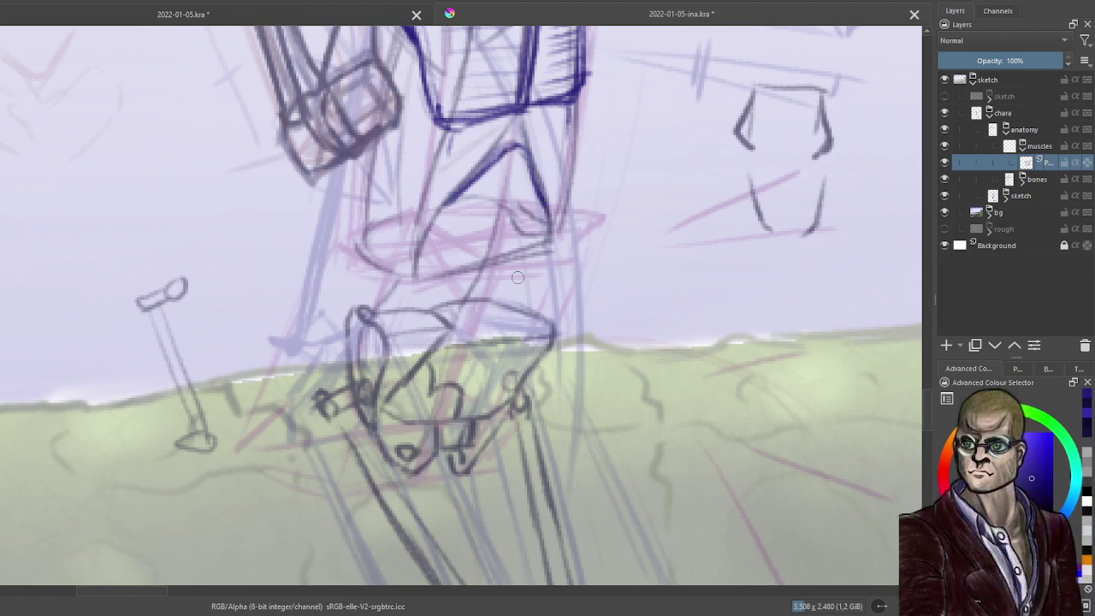
pyautogui.moveTo(448, 138); pyautogui.dragTo(445, 200)
pyautogui.moveTo(565, 114)
pyautogui.mouseDown()
pyautogui.moveTo(569, 142)
pyautogui.moveTo(549, 195)
pyautogui.mouseUp()
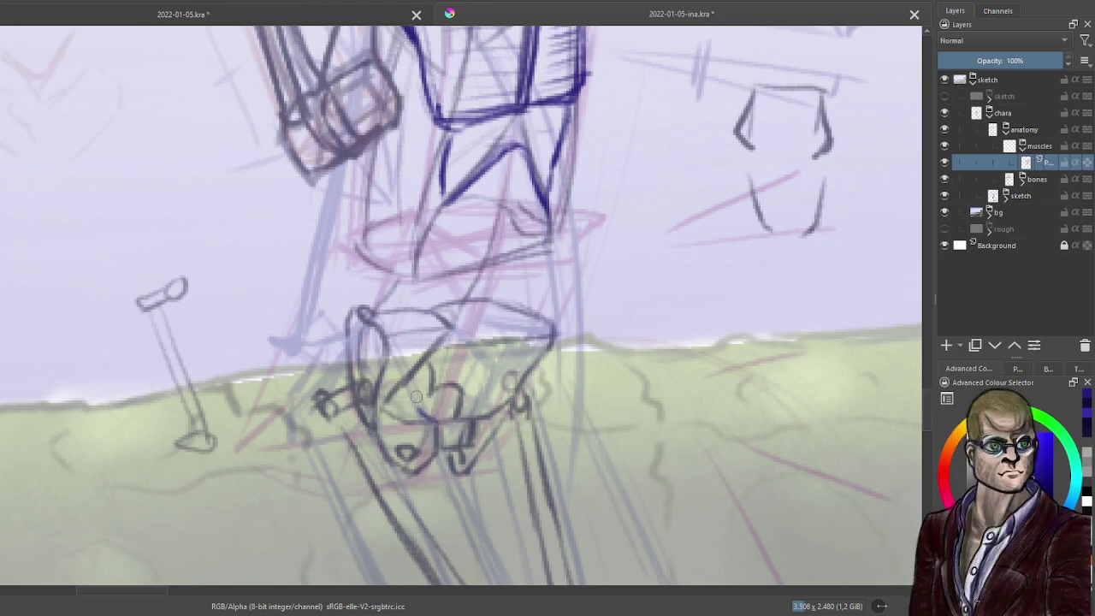
# Outline the abdominal muscle with a V-shaped lower edge inside the pelvis and side contours running from the rib arch to the hips.
pyautogui.moveTo(489, 408)
pyautogui.mouseDown()
pyautogui.moveTo(480, 402)
pyautogui.moveTo(557, 339)
pyautogui.moveTo(541, 349)
pyautogui.mouseUp()
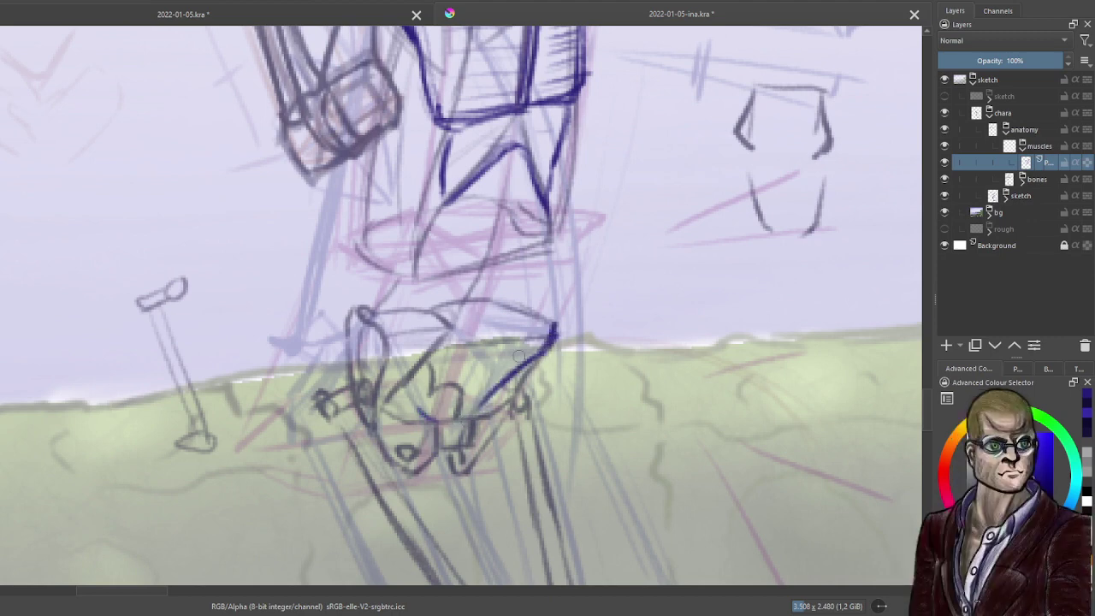
pyautogui.moveTo(387, 350); pyautogui.dragTo(420, 413)
pyautogui.moveTo(381, 316); pyautogui.dragTo(384, 332)
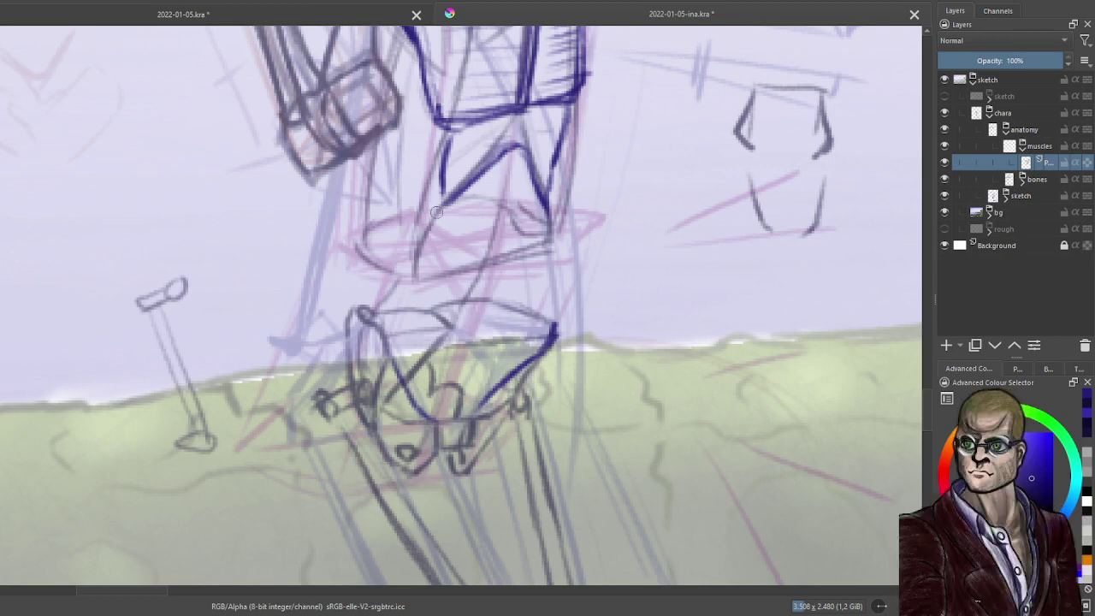
pyautogui.moveTo(445, 205); pyautogui.dragTo(384, 332)
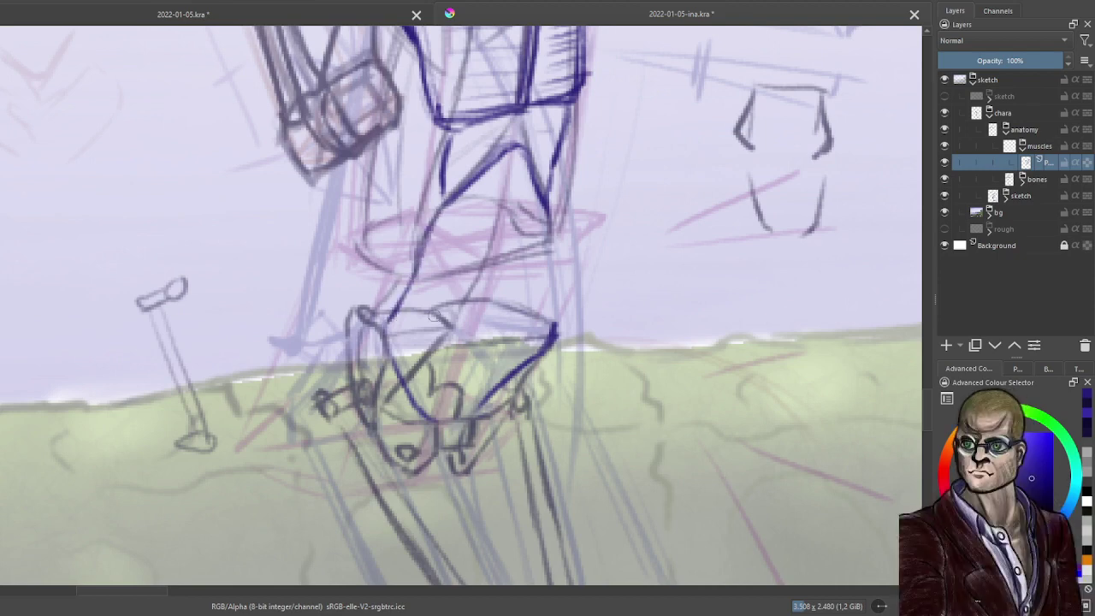
pyautogui.moveTo(538, 199); pyautogui.dragTo(555, 342)
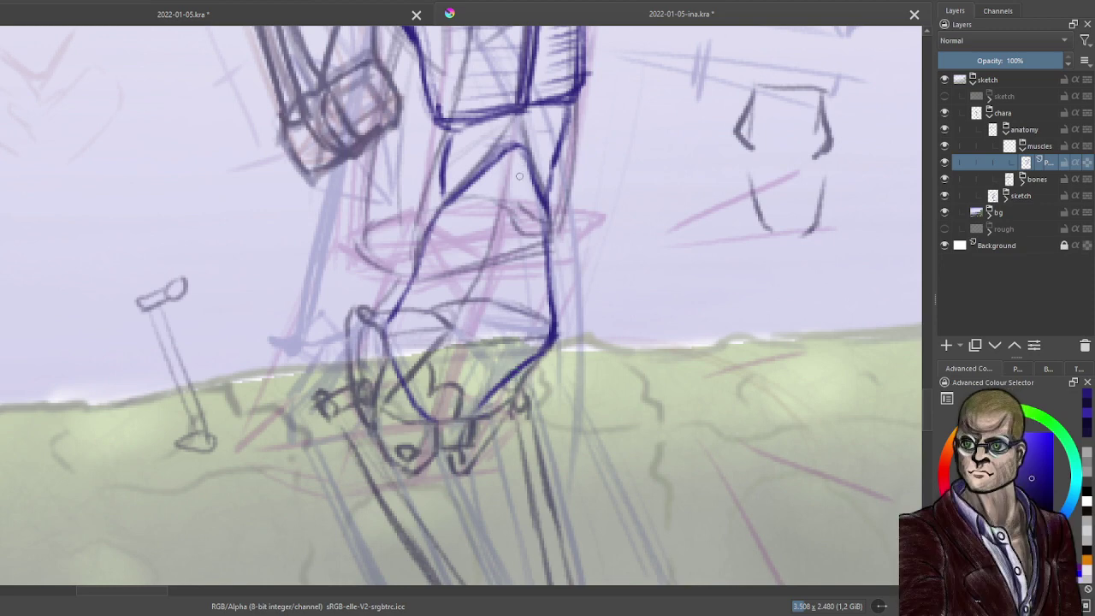
pyautogui.moveTo(519, 180); pyautogui.dragTo(493, 289)
pyautogui.moveTo(461, 413); pyautogui.dragTo(496, 345)
pyautogui.moveTo(468, 399)
pyautogui.mouseDown()
pyautogui.moveTo(509, 328)
pyautogui.moveTo(516, 156)
pyautogui.mouseUp()
pyautogui.moveTo(509, 198); pyautogui.dragTo(502, 342)
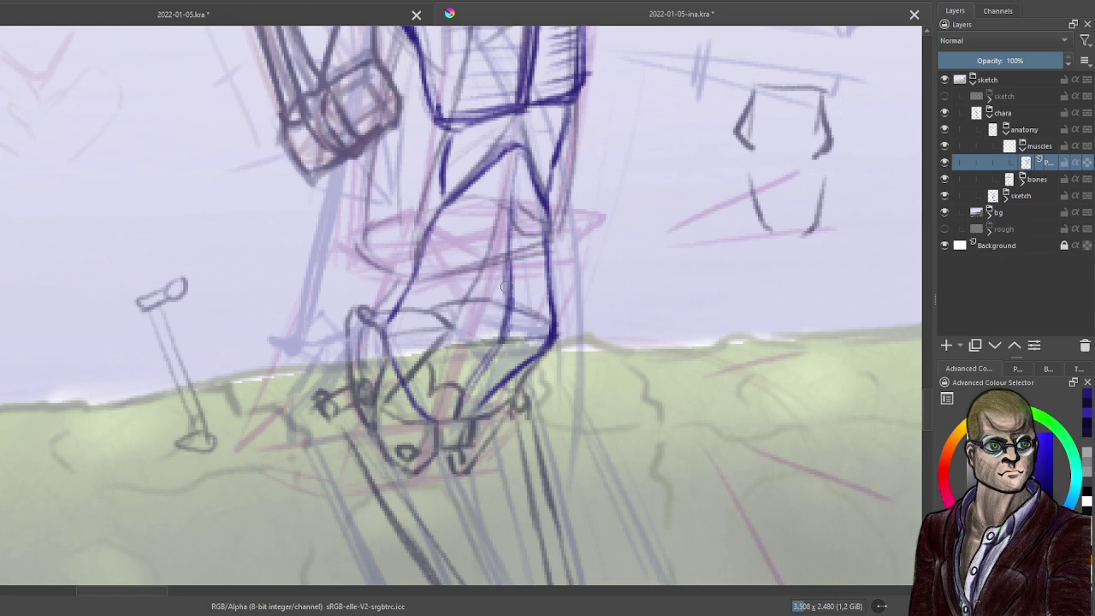
pyautogui.moveTo(505, 287); pyautogui.dragTo(475, 390)
pyautogui.moveTo(489, 349); pyautogui.dragTo(458, 416)
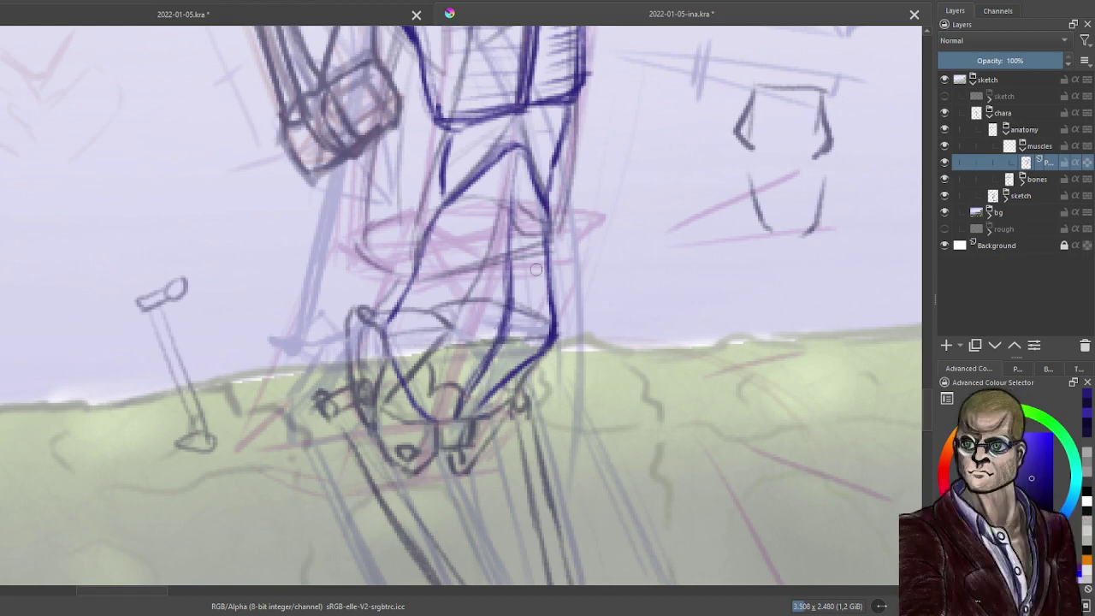
pyautogui.hotkey('ctrl', 'z')
pyautogui.hotkey('ctrl', 'z')
pyautogui.hotkey('ctrl', 'z')
pyautogui.hotkey('ctrl', 'z')
pyautogui.hotkey('ctrl', 'z')
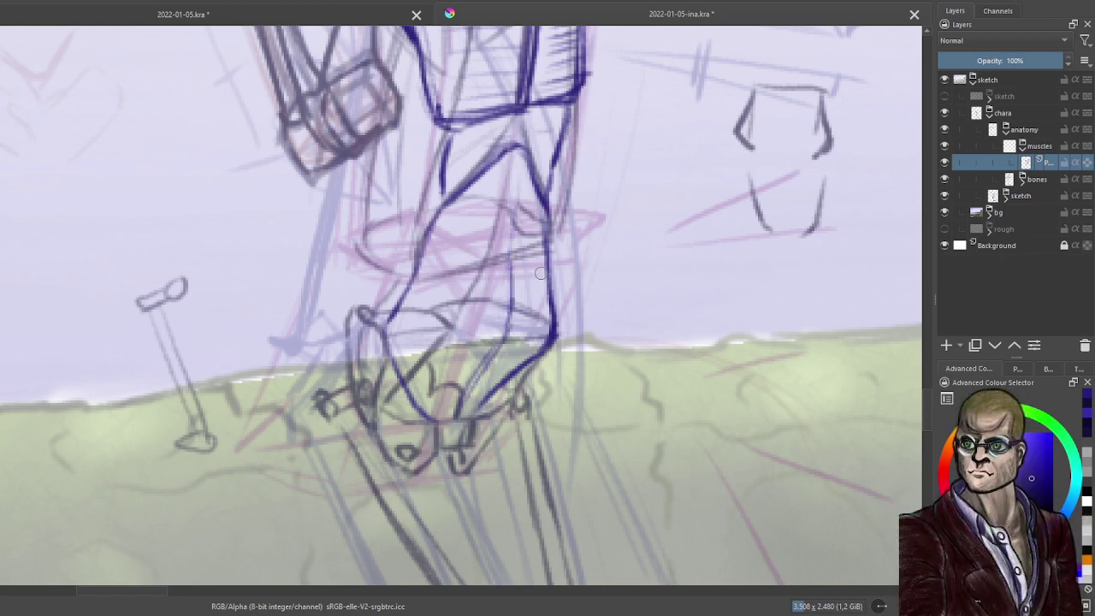
pyautogui.hotkey('ctrl', 'z')
pyautogui.hotkey('ctrl', 'z')
pyautogui.hotkey('ctrl', 'z')
pyautogui.hotkey('ctrl', 'z')
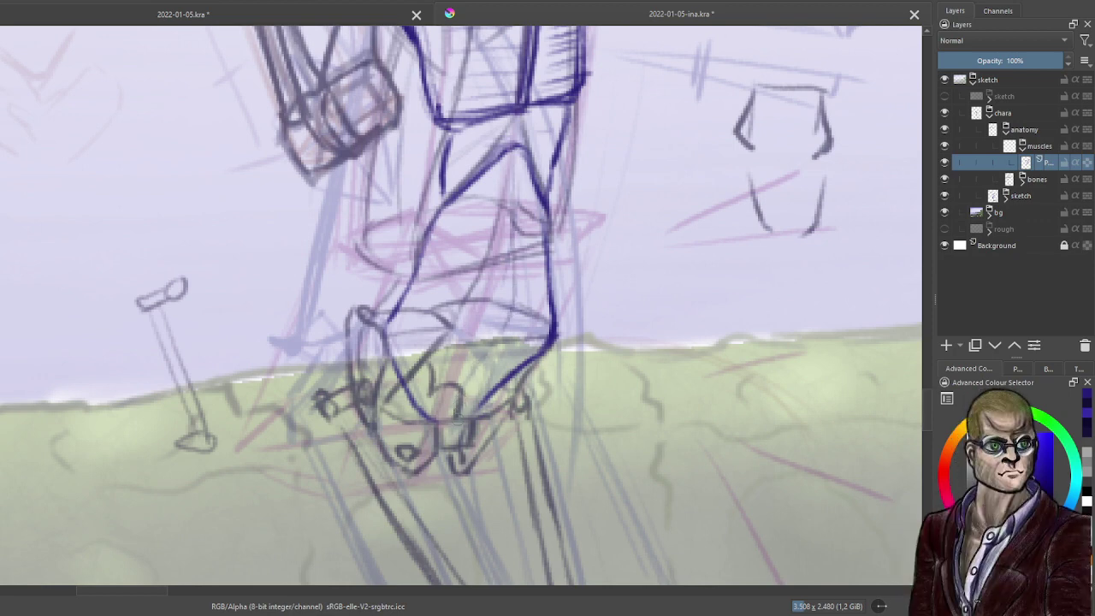
pyautogui.moveTo(472, 415); pyautogui.dragTo(511, 318)
pyautogui.moveTo(485, 397)
pyautogui.mouseDown()
pyautogui.moveTo(510, 315)
pyautogui.moveTo(517, 185)
pyautogui.mouseUp()
pyautogui.moveTo(506, 264); pyautogui.dragTo(489, 371)
pyautogui.moveTo(503, 321); pyautogui.dragTo(465, 415)
pyautogui.hotkey('ctrl', 'z')
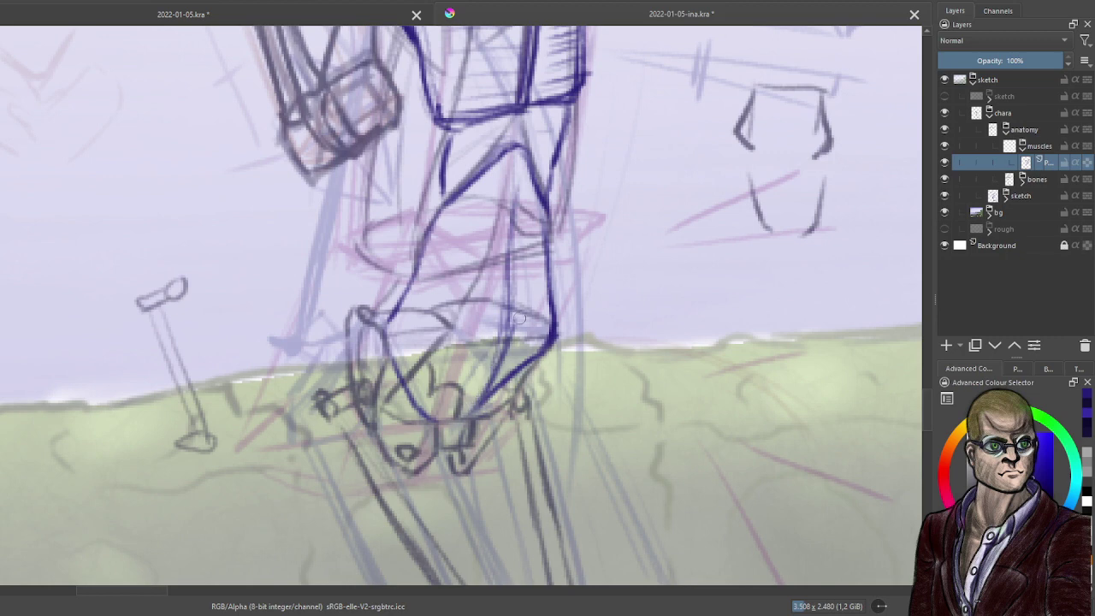
pyautogui.hotkey('ctrl', 'z')
pyautogui.hotkey('ctrl', 'z')
pyautogui.hotkey('ctrl', 'z')
pyautogui.hotkey('ctrl', 'z')
pyautogui.hotkey('ctrl', 'z')
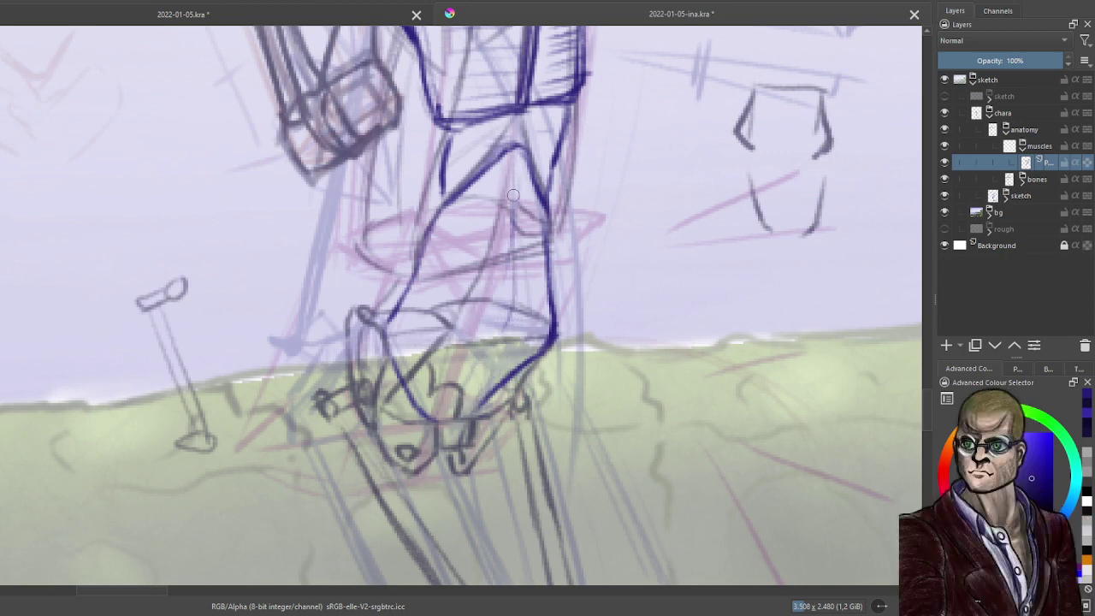
pyautogui.hotkey('ctrl', 'z')
# Draw the abdomen's centre line as a bent stroke from below the ribcage down to the pelvis.
pyautogui.moveTo(511, 224); pyautogui.dragTo(470, 339)
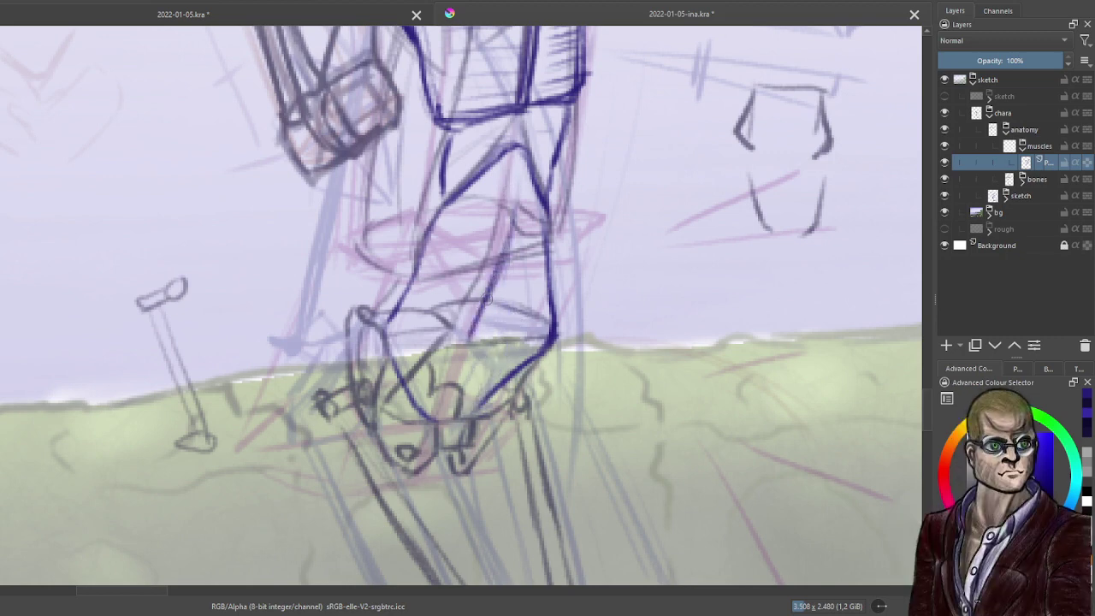
pyautogui.moveTo(487, 300); pyautogui.dragTo(473, 416)
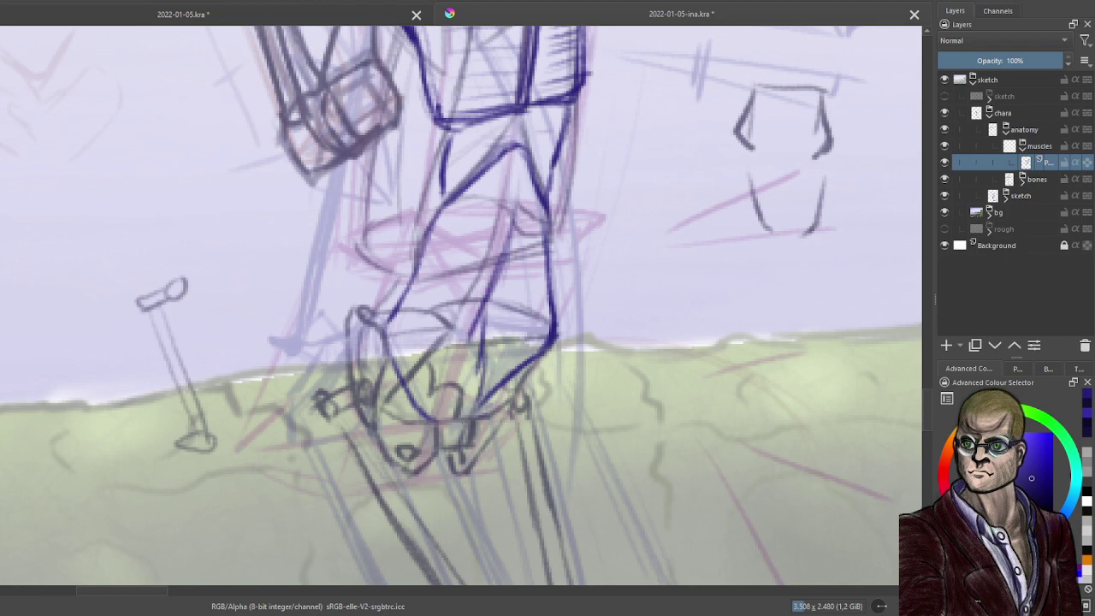
pyautogui.moveTo(483, 351)
pyautogui.mouseDown()
pyautogui.moveTo(515, 207)
pyautogui.moveTo(479, 366)
pyautogui.mouseUp()
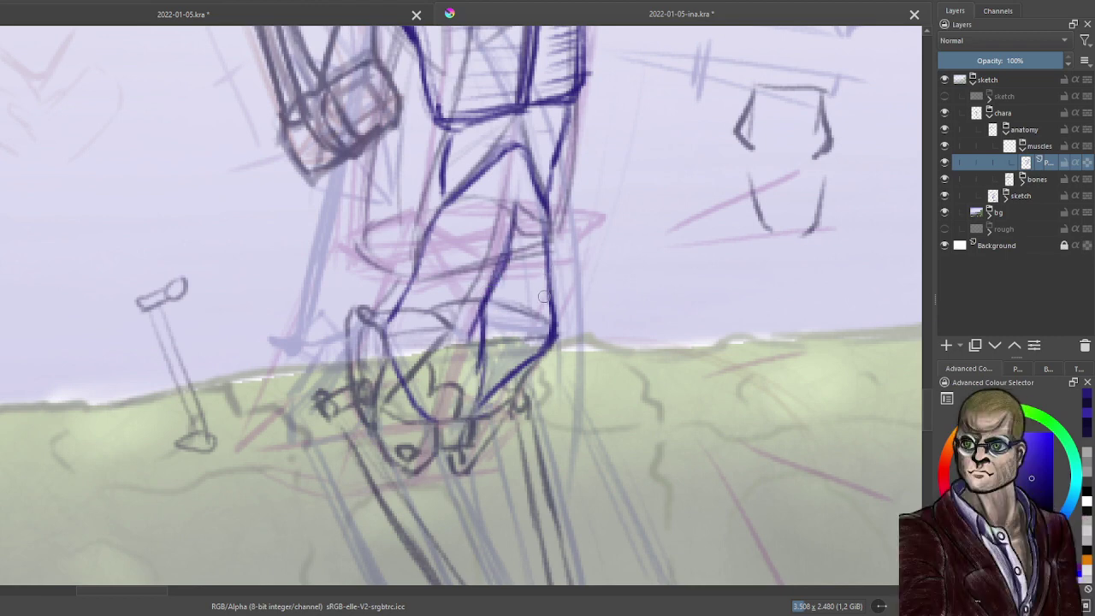
# Redraw the abdomen's right edge further inward, erase the old contour there, and rework the left edge with the pencil brush.
pyautogui.moveTo(545, 296); pyautogui.dragTo(541, 341)
pyautogui.moveTo(542, 266)
pyautogui.mouseDown()
pyautogui.moveTo(536, 349)
pyautogui.moveTo(505, 378)
pyautogui.mouseUp()
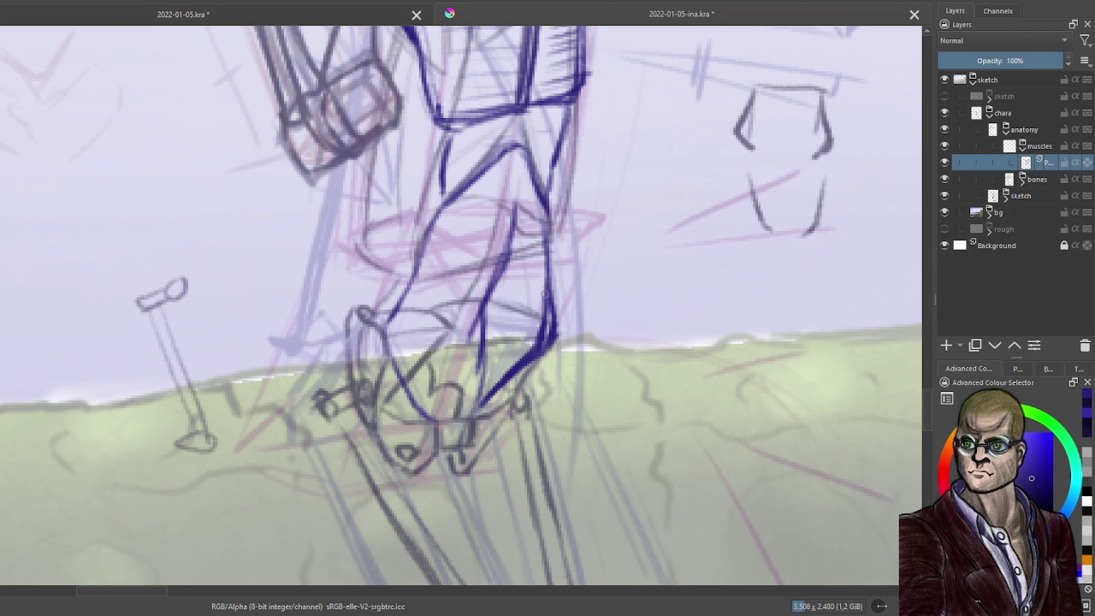
pyautogui.click(1018, 371)
pyautogui.click(1048, 370)
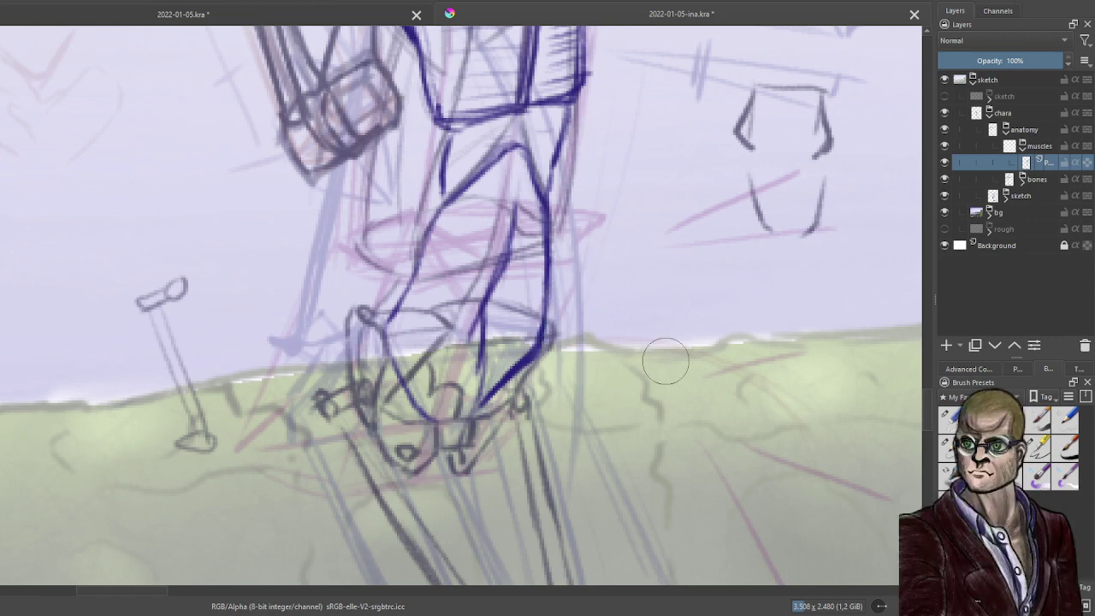
pyautogui.click(950, 447)
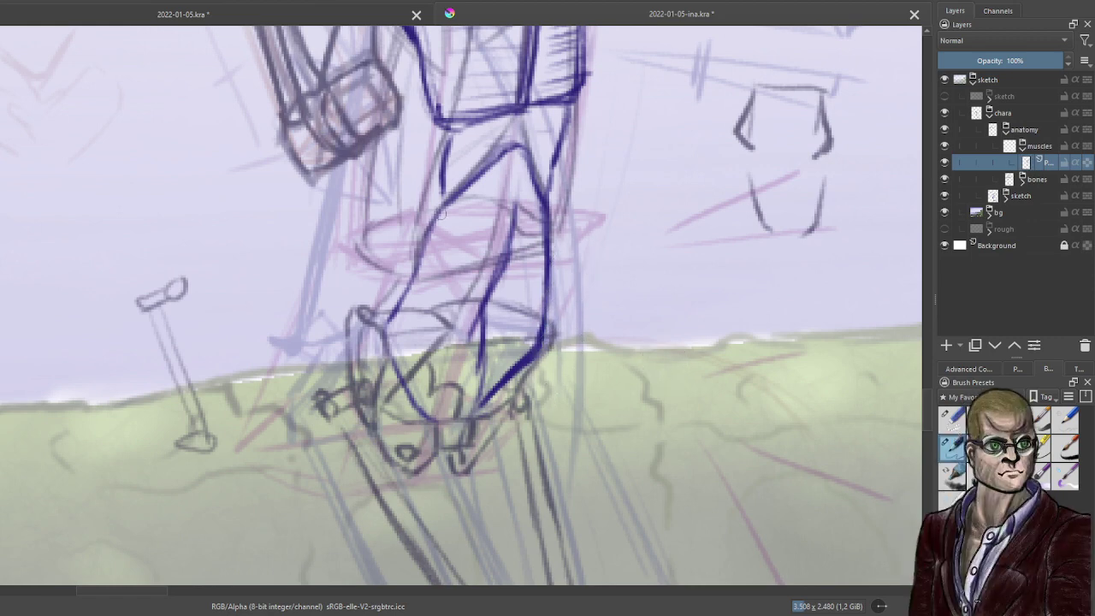
pyautogui.moveTo(443, 215)
pyautogui.mouseDown()
pyautogui.moveTo(394, 316)
pyautogui.moveTo(386, 356)
pyautogui.mouseUp()
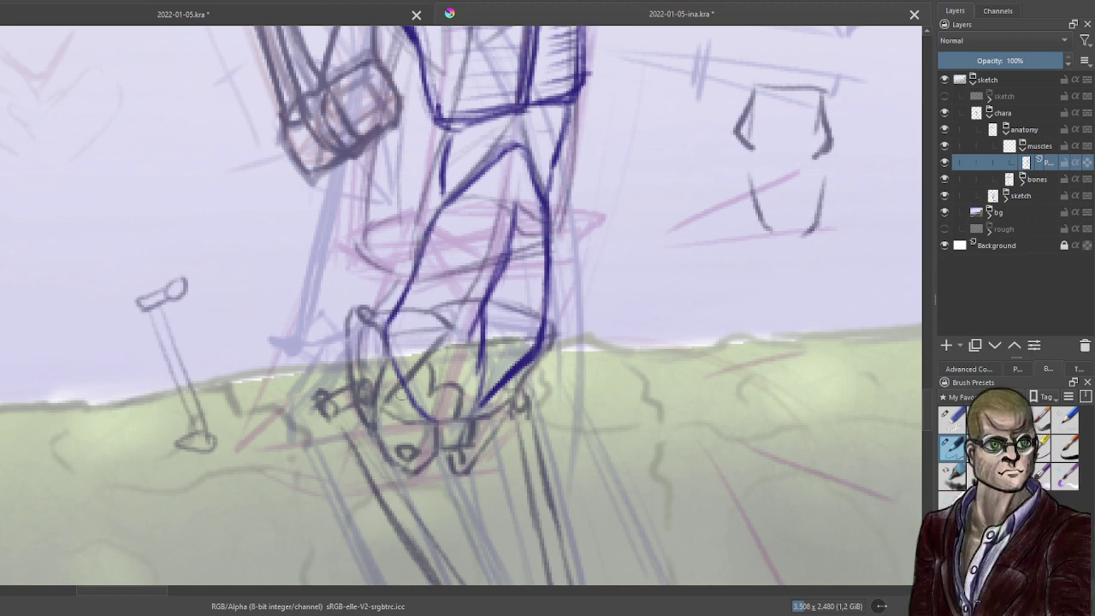
# Handwrite the labels "chest" and "hips", one above the other, in the empty sky beside the figure.
pyautogui.scroll(-1, 427, 370)
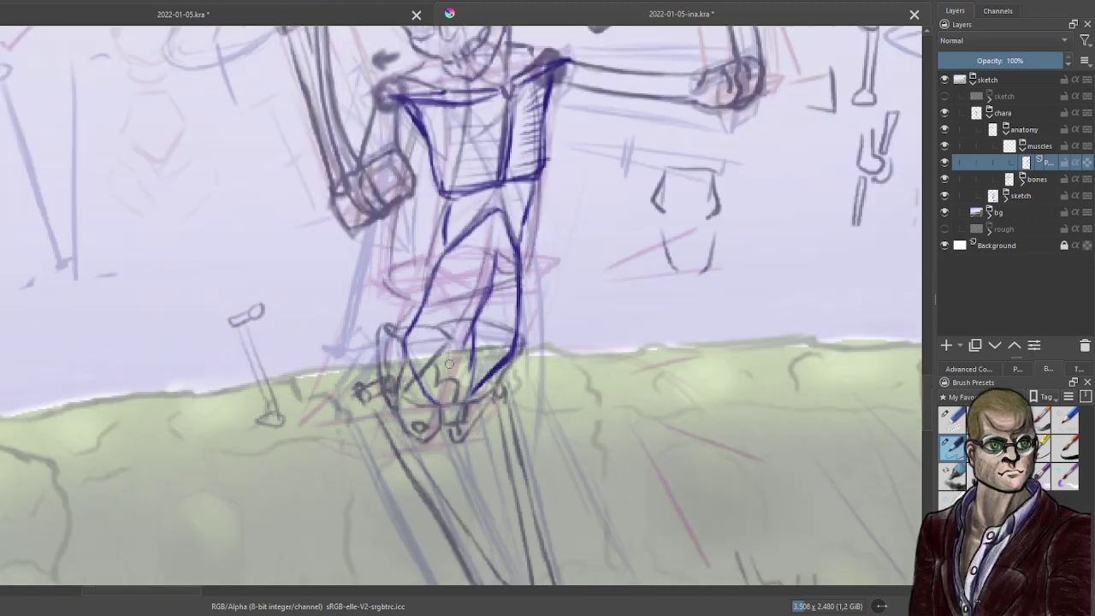
pyautogui.scroll(-1, 599, 276)
pyautogui.moveTo(599, 275); pyautogui.dragTo(491, 281)
pyautogui.moveTo(330, 275); pyautogui.dragTo(514, 288)
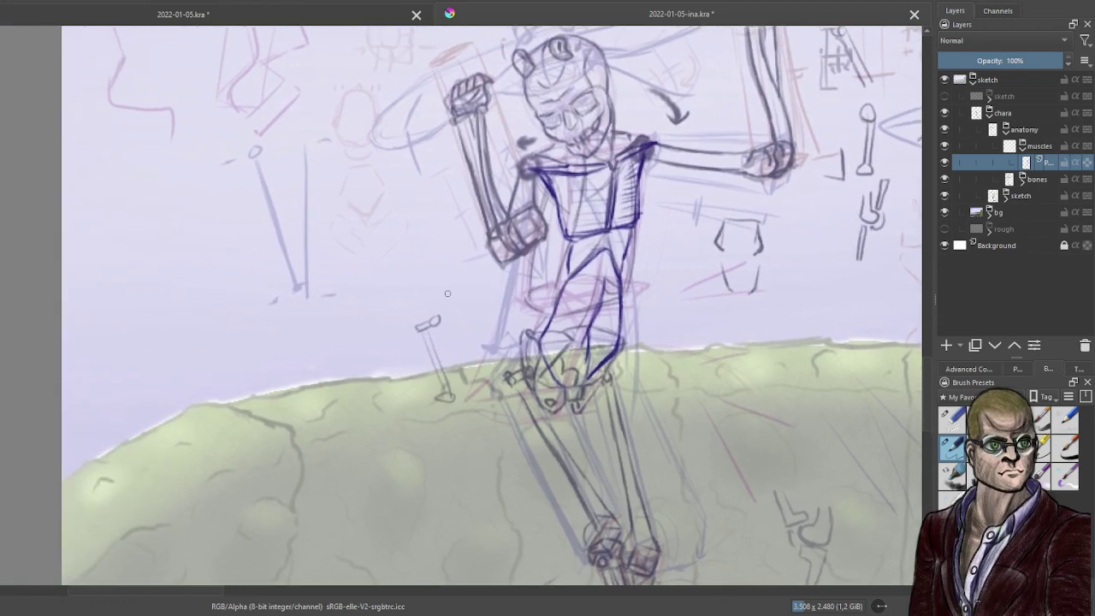
pyautogui.scroll(1, 404, 293)
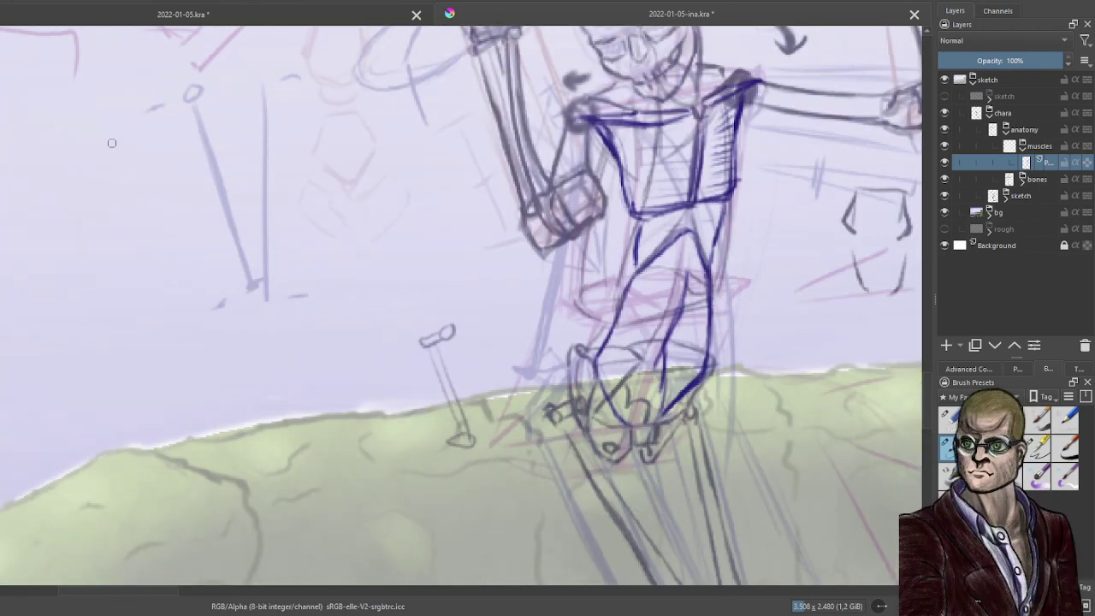
pyautogui.moveTo(3, 132); pyautogui.dragTo(41, 173)
pyautogui.moveTo(60, 127); pyautogui.dragTo(57, 162)
pyautogui.moveTo(46, 154); pyautogui.dragTo(82, 157)
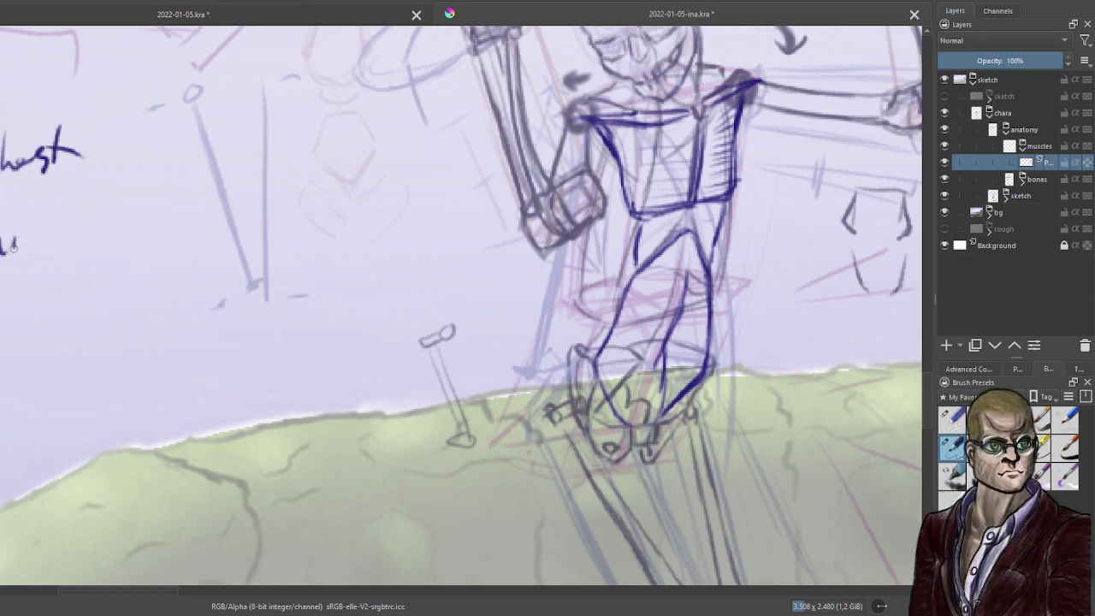
pyautogui.moveTo(12, 233); pyautogui.dragTo(13, 253)
pyautogui.click(12, 221)
pyautogui.moveTo(26, 238)
pyautogui.mouseDown()
pyautogui.moveTo(26, 272)
pyautogui.moveTo(66, 239)
pyautogui.moveTo(40, 249)
pyautogui.mouseUp()
pyautogui.moveTo(66, 226); pyautogui.dragTo(59, 257)
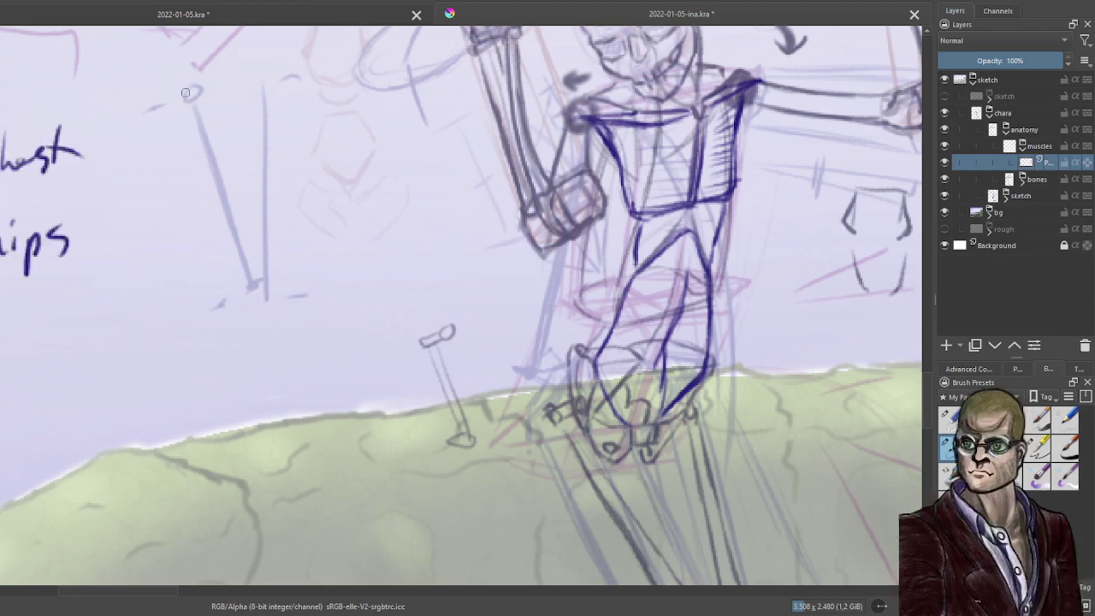
# Draw a wide double arrow for the chest, a narrower one for the hips, and two small hip corner marks between them.
pyautogui.moveTo(144, 86)
pyautogui.mouseDown()
pyautogui.moveTo(200, 71)
pyautogui.moveTo(152, 98)
pyautogui.mouseUp()
pyautogui.moveTo(205, 303)
pyautogui.mouseDown()
pyautogui.moveTo(177, 302)
pyautogui.moveTo(211, 311)
pyautogui.mouseUp()
pyautogui.moveTo(150, 213)
pyautogui.mouseDown()
pyautogui.moveTo(160, 226)
pyautogui.moveTo(208, 209)
pyautogui.mouseUp()
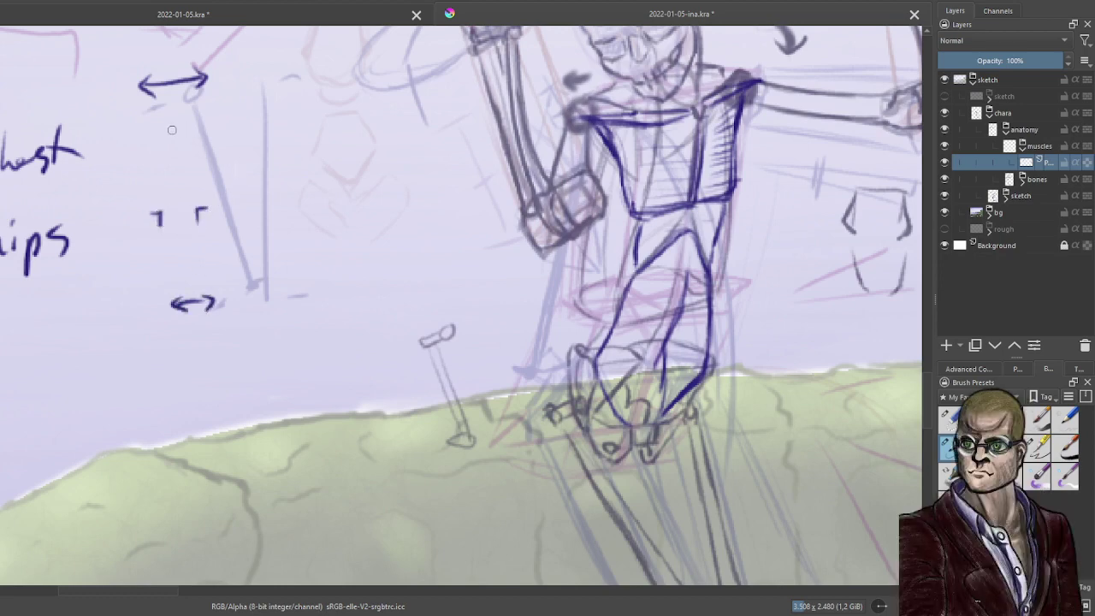
# Sketch shoulders between the first pair of arrows and connect them to the hip marks with a torso tapering downward.
pyautogui.moveTo(174, 128)
pyautogui.mouseDown()
pyautogui.moveTo(209, 142)
pyautogui.moveTo(210, 156)
pyautogui.moveTo(136, 138)
pyautogui.moveTo(132, 159)
pyautogui.mouseUp()
pyautogui.moveTo(209, 155); pyautogui.dragTo(213, 182)
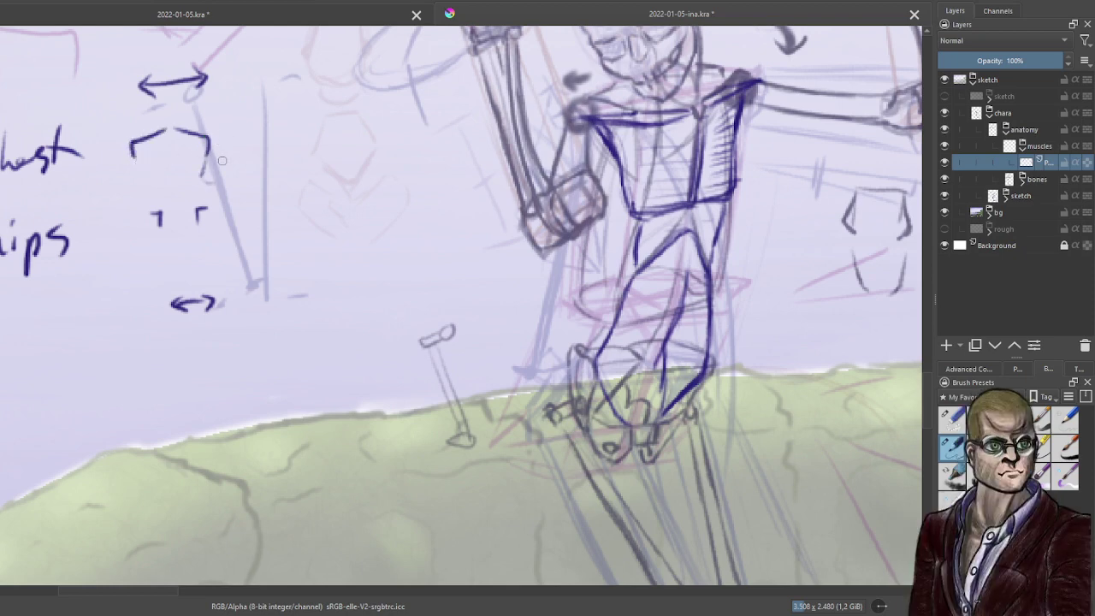
pyautogui.moveTo(133, 158); pyautogui.dragTo(137, 184)
pyautogui.moveTo(154, 135)
pyautogui.mouseDown()
pyautogui.moveTo(144, 162)
pyautogui.moveTo(160, 216)
pyautogui.mouseUp()
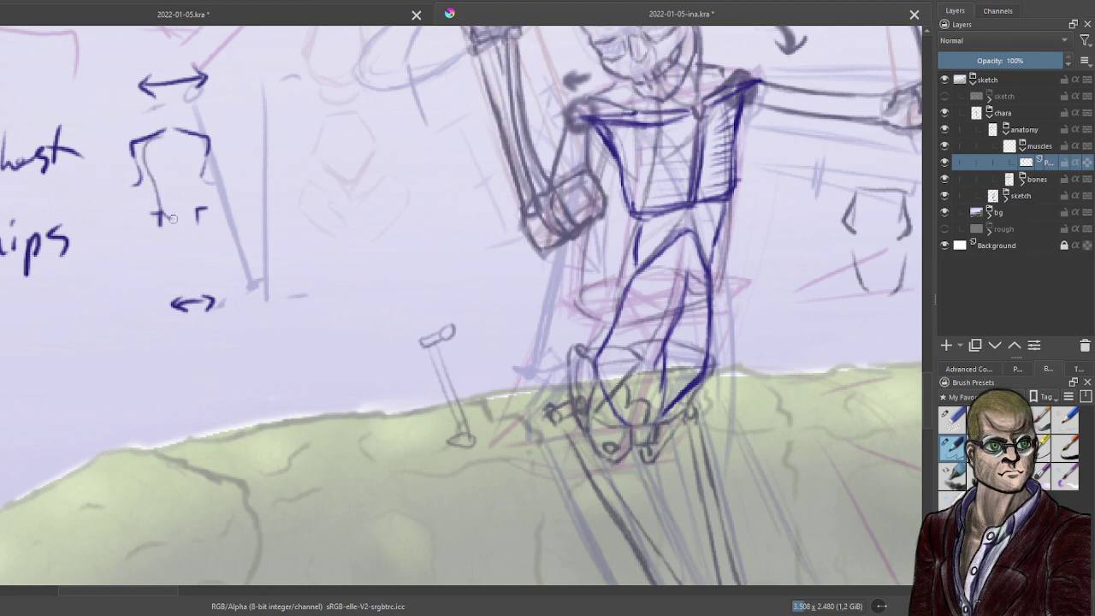
pyautogui.moveTo(184, 134)
pyautogui.mouseDown()
pyautogui.moveTo(206, 176)
pyautogui.moveTo(190, 213)
pyautogui.moveTo(174, 215)
pyautogui.mouseUp()
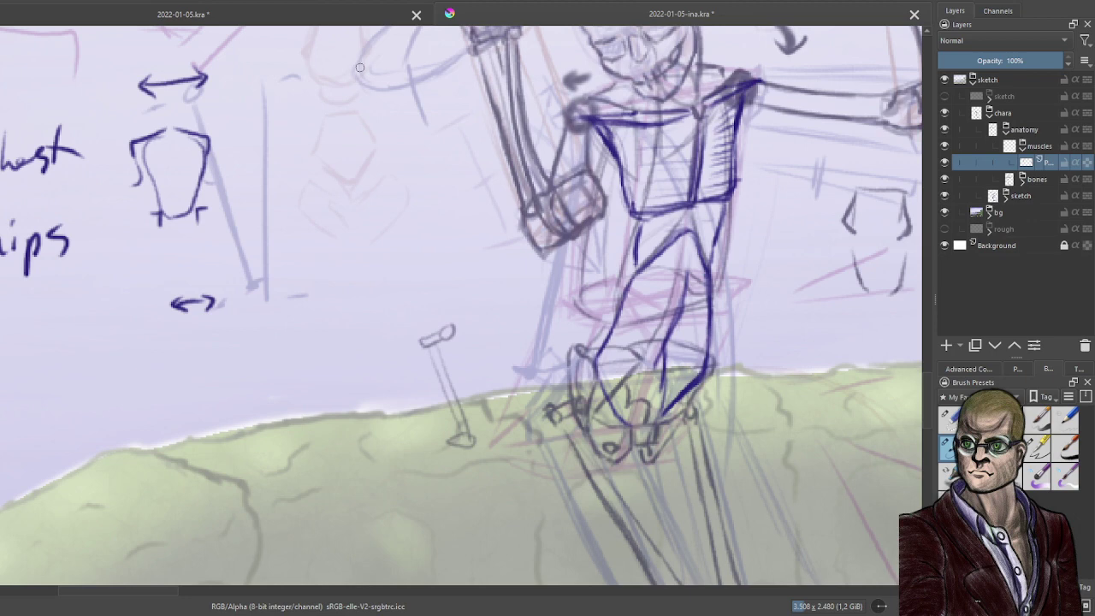
# Start a second diagram with a narrow chest arrow, a wide hip arrow, and widely spaced hip corner marks.
pyautogui.moveTo(358, 77); pyautogui.dragTo(389, 77)
pyautogui.moveTo(380, 65); pyautogui.dragTo(380, 83)
pyautogui.moveTo(353, 67); pyautogui.dragTo(350, 85)
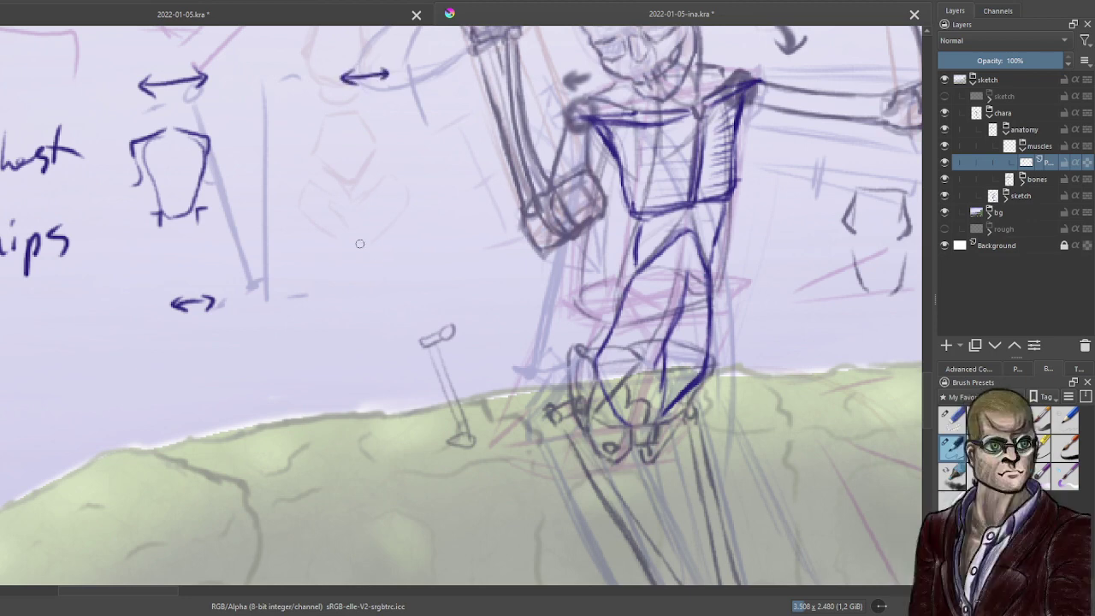
pyautogui.moveTo(331, 286)
pyautogui.mouseDown()
pyautogui.moveTo(413, 283)
pyautogui.moveTo(351, 296)
pyautogui.mouseUp()
pyautogui.moveTo(319, 202); pyautogui.dragTo(338, 217)
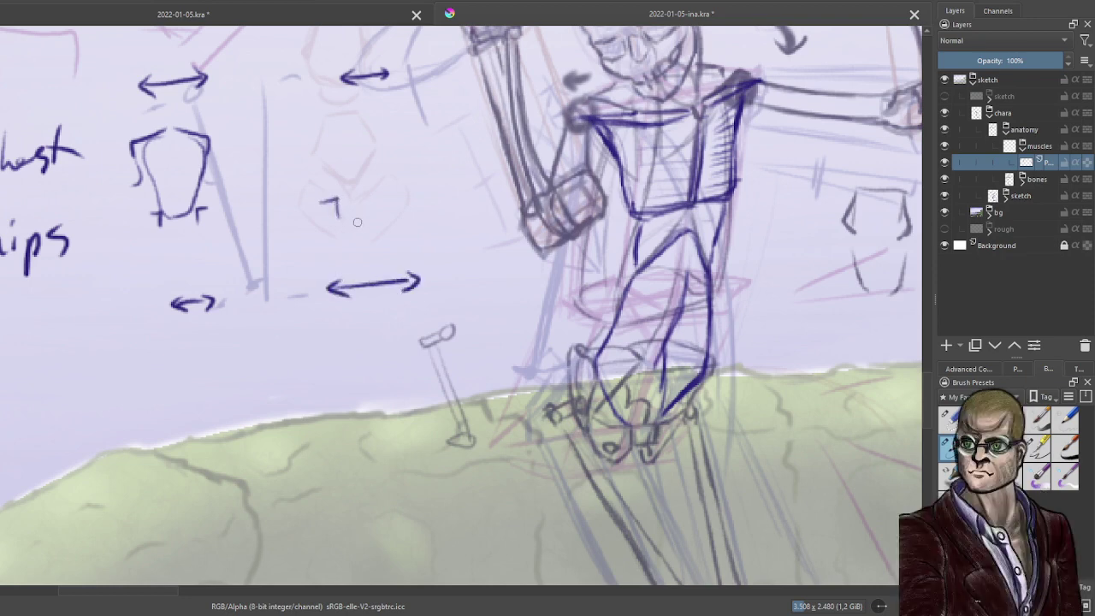
pyautogui.moveTo(413, 214); pyautogui.dragTo(426, 195)
# Sketch narrow shoulders and wide rounded hips in the second diagram, connecting them with a torso that widens downward.
pyautogui.moveTo(365, 102)
pyautogui.mouseDown()
pyautogui.moveTo(343, 146)
pyautogui.moveTo(328, 143)
pyautogui.mouseUp()
pyautogui.moveTo(367, 102); pyautogui.dragTo(404, 150)
pyautogui.moveTo(331, 151); pyautogui.dragTo(326, 111)
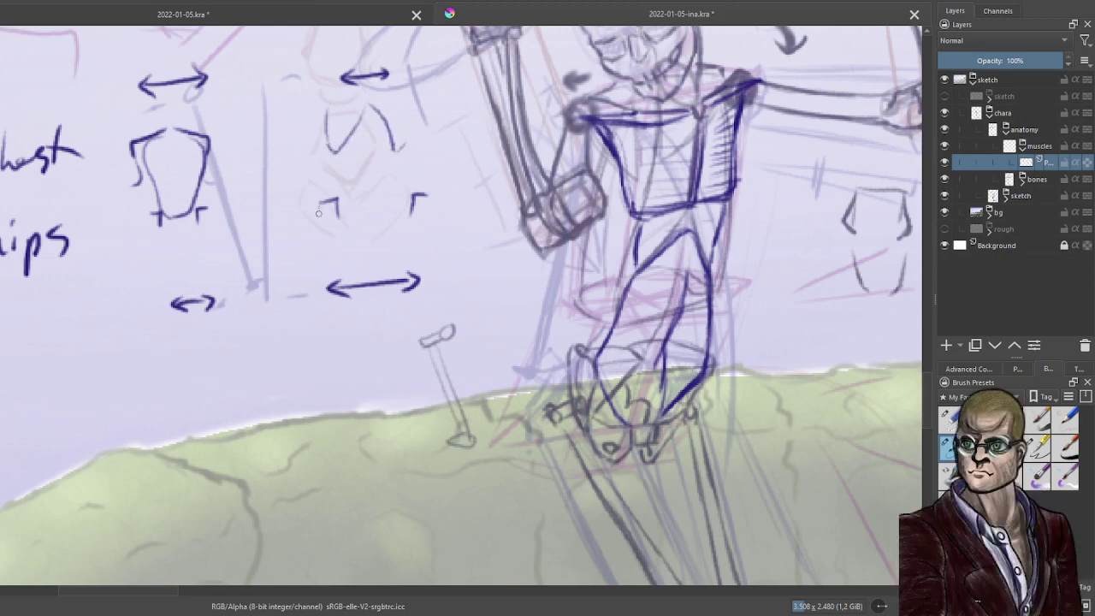
pyautogui.moveTo(320, 206); pyautogui.dragTo(323, 235)
pyautogui.moveTo(428, 195); pyautogui.dragTo(432, 236)
pyautogui.moveTo(403, 142)
pyautogui.mouseDown()
pyautogui.moveTo(398, 96)
pyautogui.moveTo(356, 142)
pyautogui.moveTo(337, 207)
pyautogui.mouseUp()
pyautogui.moveTo(376, 124)
pyautogui.mouseDown()
pyautogui.moveTo(410, 211)
pyautogui.moveTo(348, 218)
pyautogui.mouseUp()
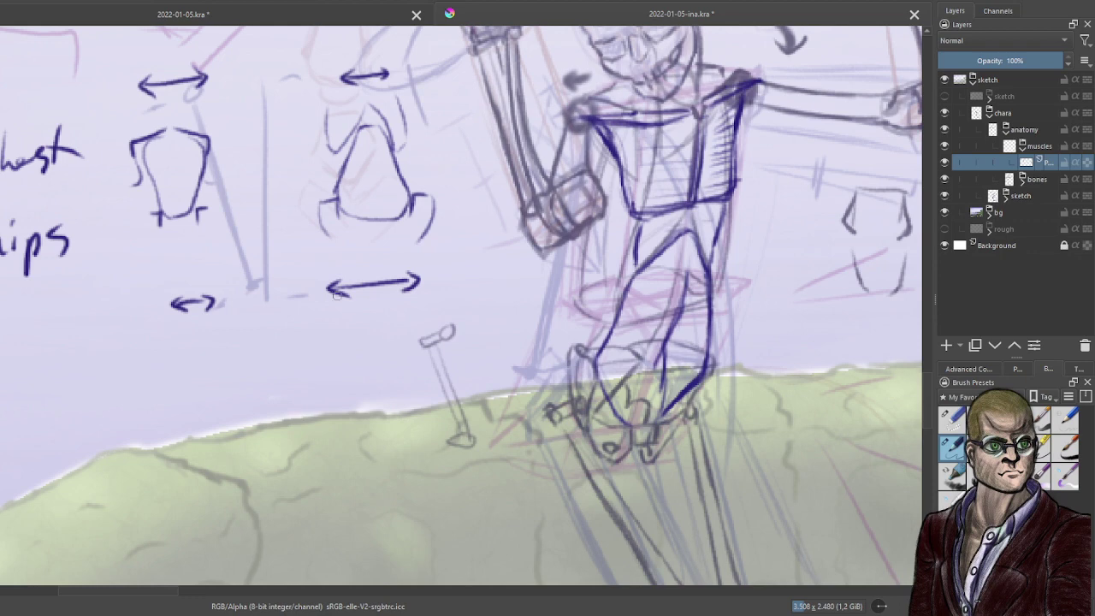
# Draw two double arrows of similar width below the first two diagrams for a third torso type.
pyautogui.moveTo(250, 352); pyautogui.dragTo(339, 334)
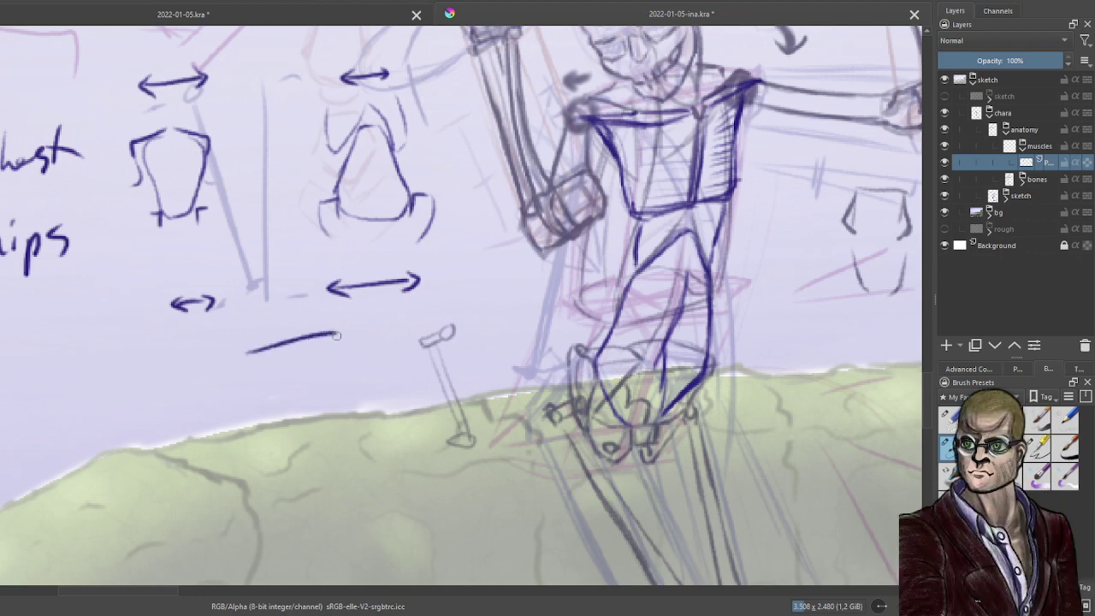
pyautogui.hotkey('ctrl', 'z')
pyautogui.moveTo(251, 354); pyautogui.dragTo(317, 347)
pyautogui.moveTo(256, 349); pyautogui.dragTo(256, 364)
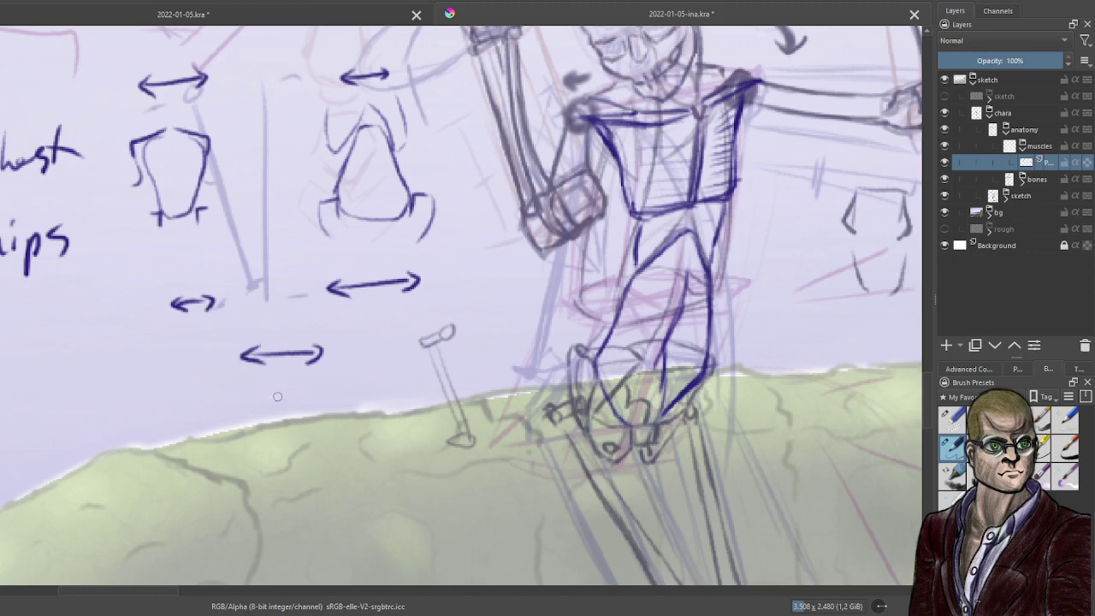
pyautogui.moveTo(246, 548)
pyautogui.mouseDown()
pyautogui.moveTo(327, 556)
pyautogui.moveTo(318, 567)
pyautogui.mouseUp()
pyautogui.moveTo(276, 540); pyautogui.dragTo(268, 549)
# Sketch shoulders and hip marks between the third pair of arrows and connect them with a straight rectangular torso.
pyautogui.moveTo(280, 378)
pyautogui.mouseDown()
pyautogui.moveTo(238, 412)
pyautogui.moveTo(310, 401)
pyautogui.moveTo(323, 413)
pyautogui.mouseUp()
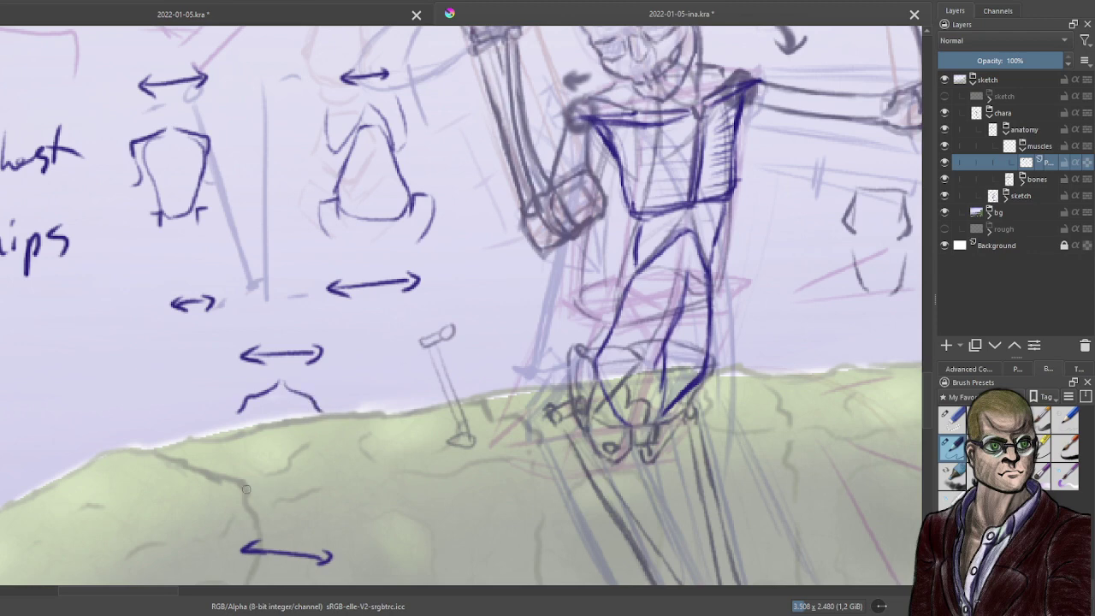
pyautogui.moveTo(252, 486); pyautogui.dragTo(251, 514)
pyautogui.moveTo(325, 485); pyautogui.dragTo(314, 515)
pyautogui.moveTo(297, 402)
pyautogui.mouseDown()
pyautogui.moveTo(254, 406)
pyautogui.moveTo(253, 513)
pyautogui.moveTo(254, 452)
pyautogui.moveTo(254, 499)
pyautogui.moveTo(314, 512)
pyautogui.mouseUp()
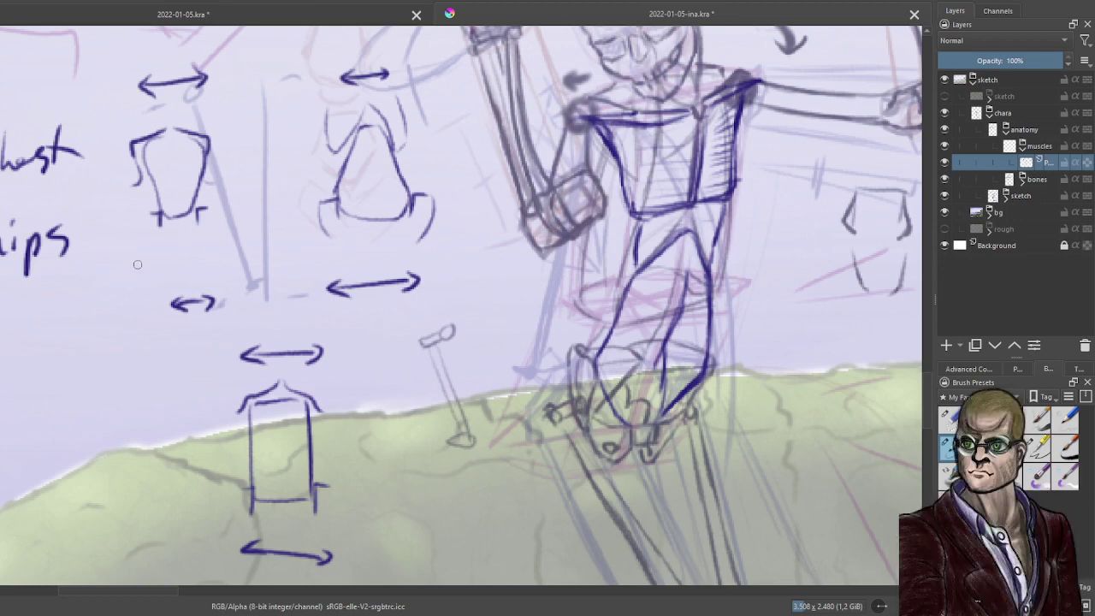
# Draw curves linking the upper diagrams to the third one, adding a male symbol beside one curve and a female symbol beside the other.
pyautogui.moveTo(136, 257)
pyautogui.mouseDown()
pyautogui.moveTo(175, 389)
pyautogui.moveTo(211, 418)
pyautogui.mouseUp()
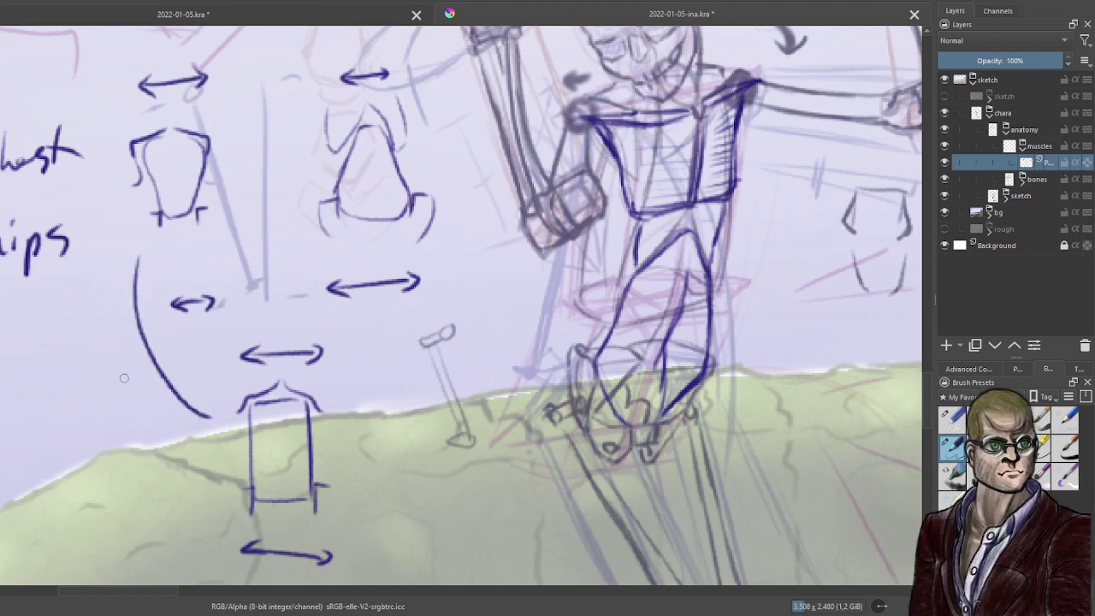
pyautogui.moveTo(106, 392)
pyautogui.mouseDown()
pyautogui.moveTo(104, 423)
pyautogui.moveTo(106, 392)
pyautogui.moveTo(138, 377)
pyautogui.mouseUp()
pyautogui.moveTo(406, 245)
pyautogui.mouseDown()
pyautogui.moveTo(407, 296)
pyautogui.moveTo(336, 410)
pyautogui.mouseUp()
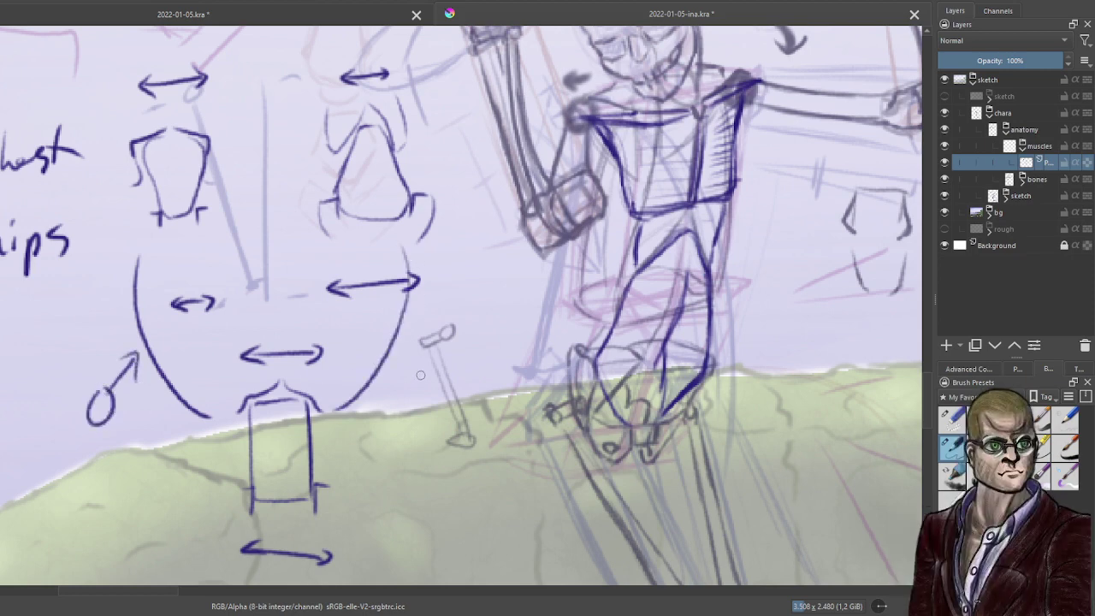
pyautogui.moveTo(420, 374)
pyautogui.mouseDown()
pyautogui.moveTo(401, 408)
pyautogui.moveTo(415, 415)
pyautogui.moveTo(414, 464)
pyautogui.mouseUp()
pyautogui.moveTo(400, 443); pyautogui.dragTo(437, 444)
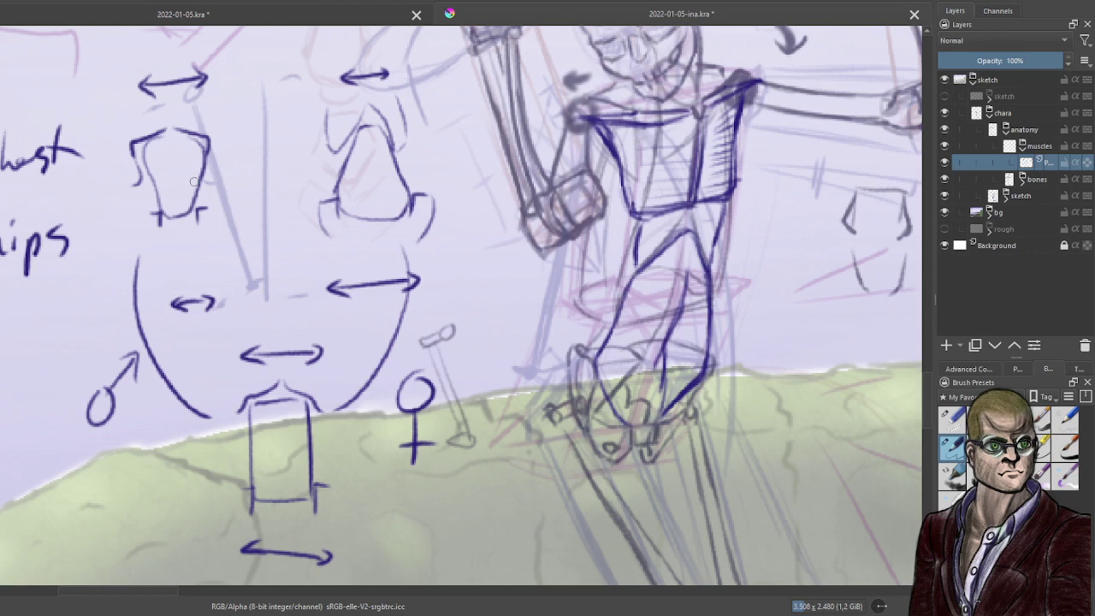
# Reshape both sides of the character's abdomen with a pinched-in waist above bulging hips.
pyautogui.moveTo(627, 319); pyautogui.dragTo(449, 269)
pyautogui.scroll(1, 449, 269)
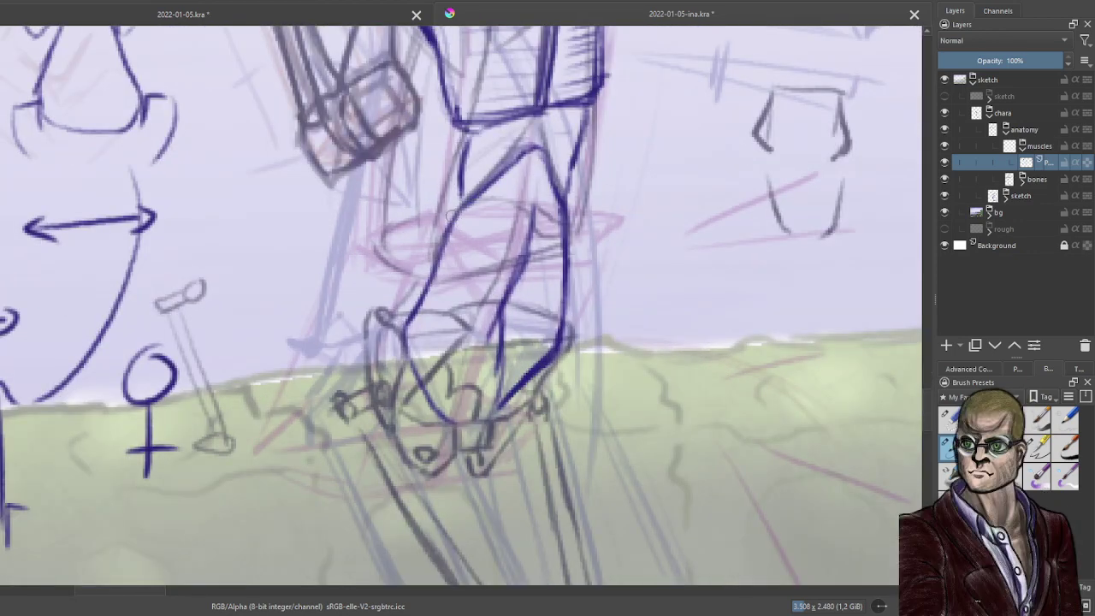
pyautogui.moveTo(443, 236); pyautogui.dragTo(407, 335)
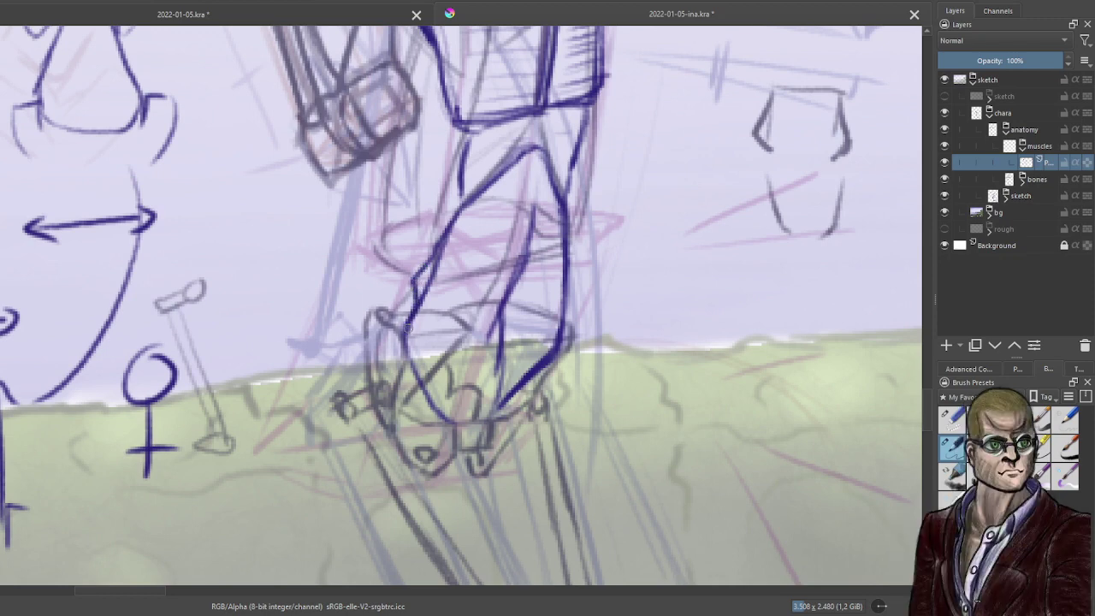
pyautogui.moveTo(567, 219)
pyautogui.mouseDown()
pyautogui.moveTo(555, 284)
pyautogui.moveTo(564, 318)
pyautogui.moveTo(515, 391)
pyautogui.mouseUp()
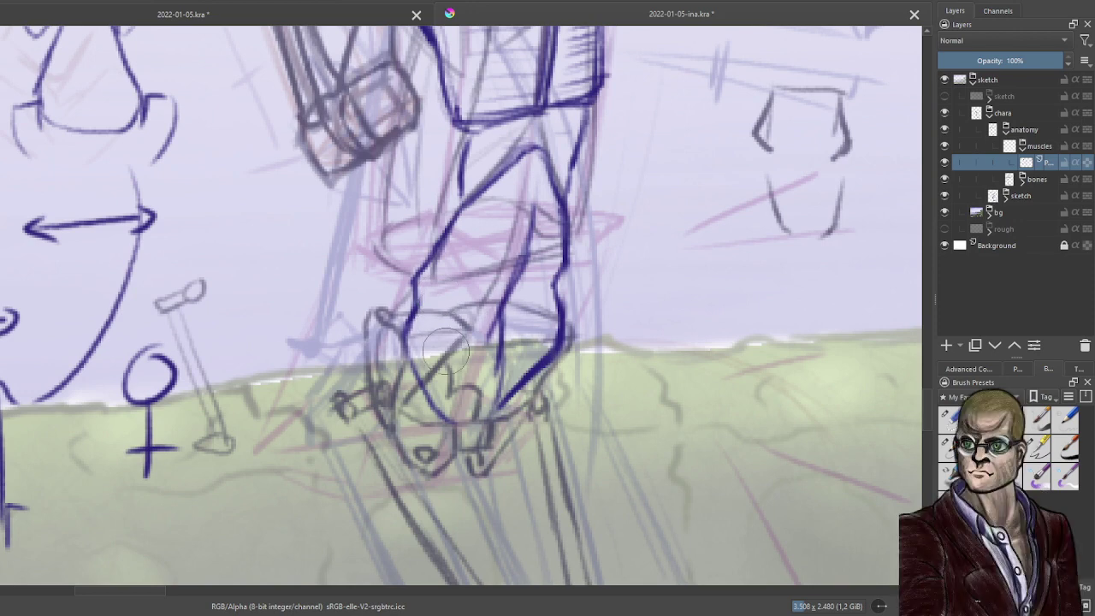
# Using the pencil brush, add a dot near the abdomen's centre line and curved contour lines across the hip and upper belly.
pyautogui.click(950, 448)
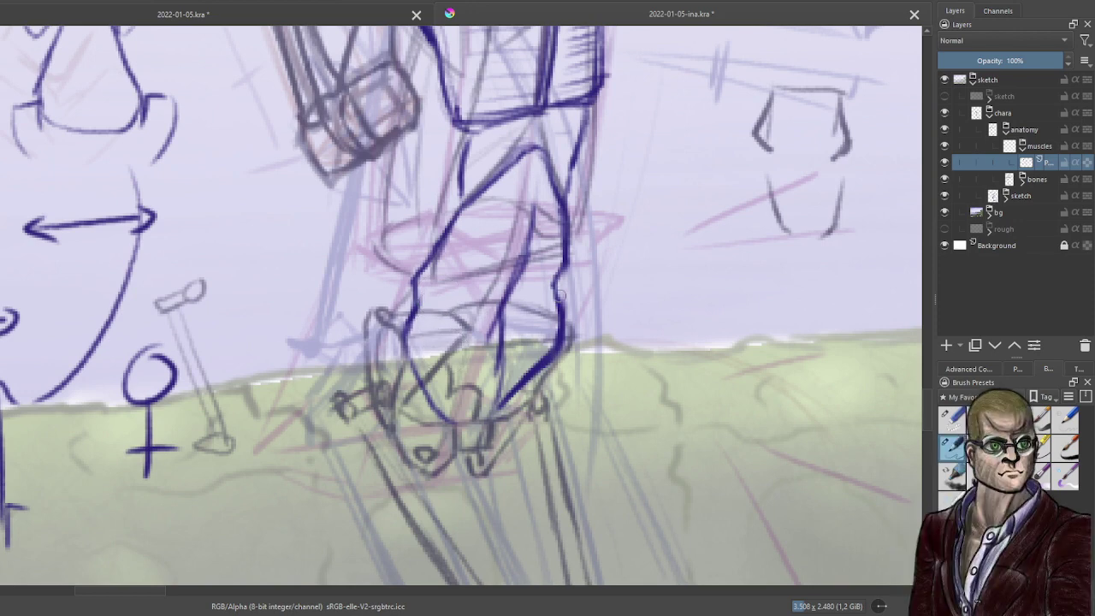
pyautogui.click(508, 317)
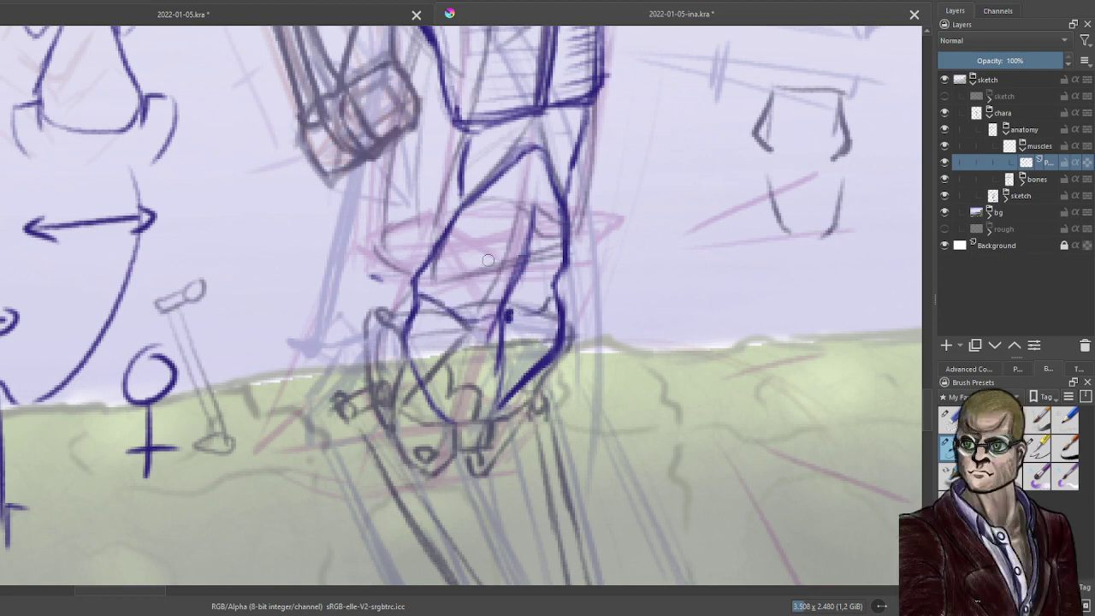
pyautogui.moveTo(454, 240); pyautogui.dragTo(556, 250)
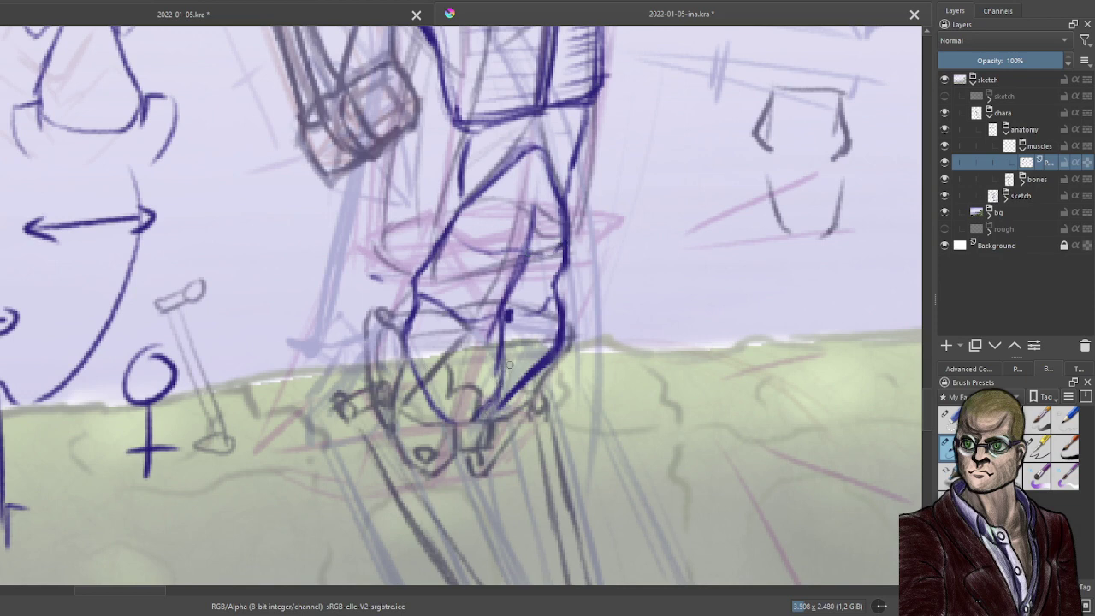
# Add a contour line across the lower belly and curved strokes marking the pelvis edge on both sides of the hips.
pyautogui.moveTo(509, 364); pyautogui.dragTo(541, 356)
pyautogui.moveTo(412, 348); pyautogui.dragTo(497, 370)
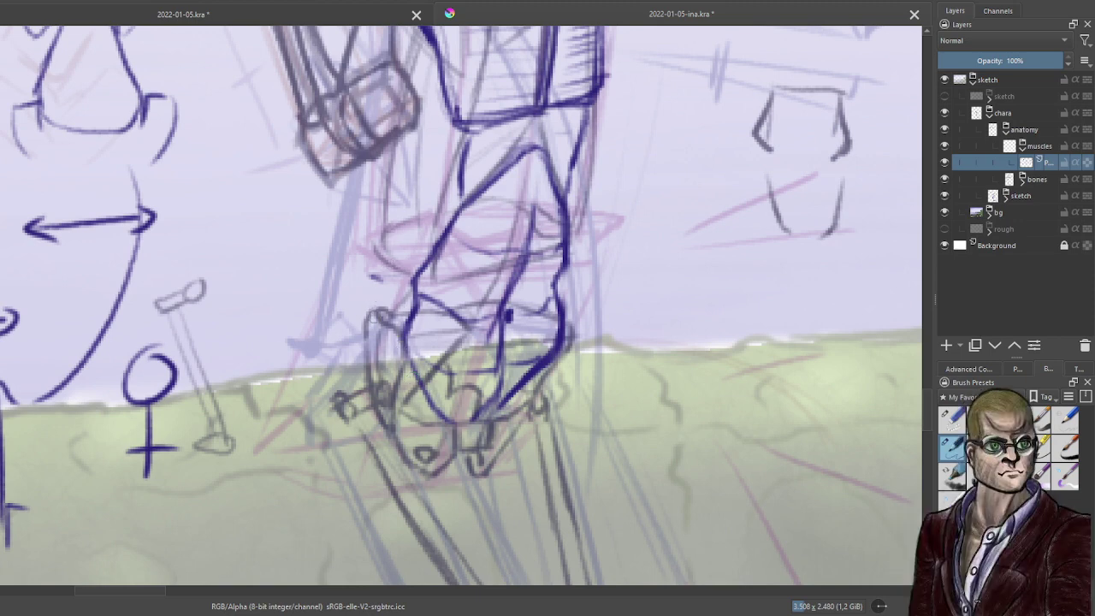
pyautogui.moveTo(397, 353)
pyautogui.mouseDown()
pyautogui.moveTo(387, 323)
pyautogui.moveTo(367, 318)
pyautogui.mouseUp()
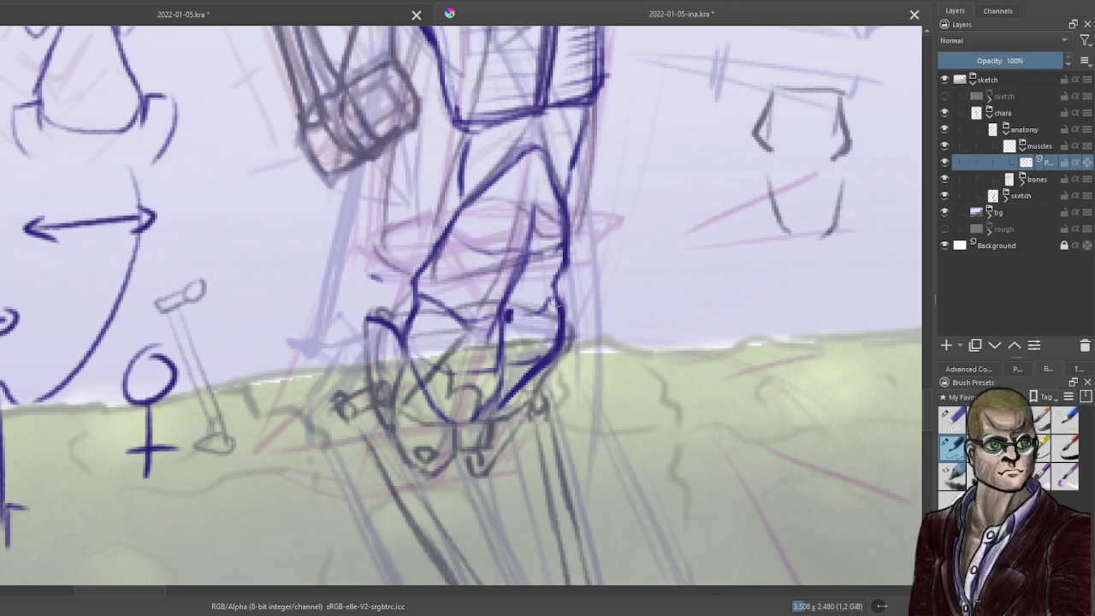
pyautogui.moveTo(560, 302)
pyautogui.mouseDown()
pyautogui.moveTo(573, 330)
pyautogui.moveTo(564, 346)
pyautogui.mouseUp()
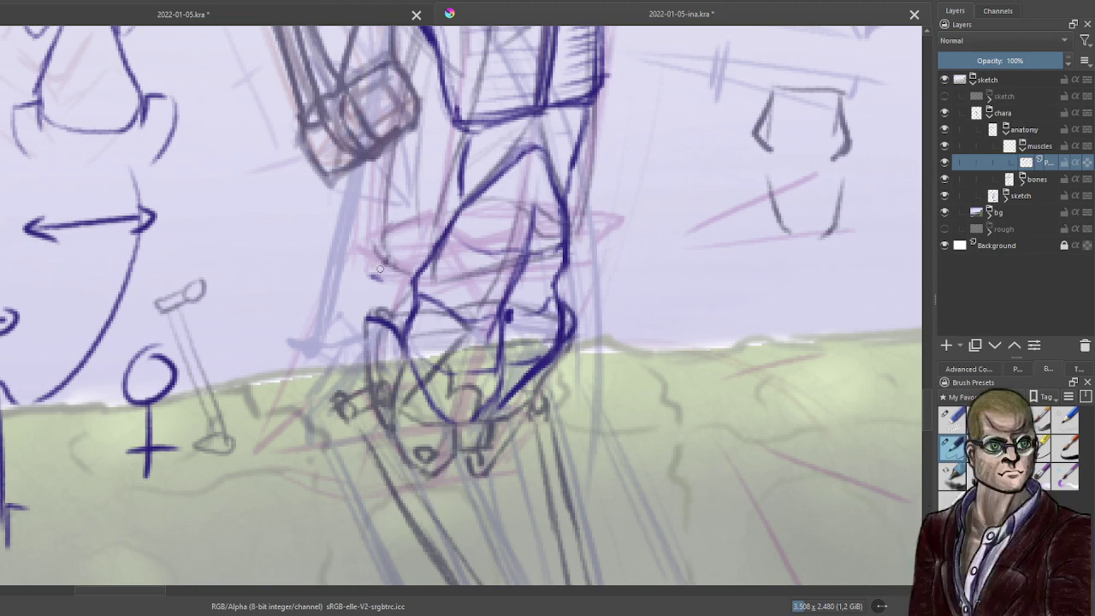
# Draw a rounded bulge above the hip bone on each side of the character's waist.
pyautogui.moveTo(385, 257); pyautogui.dragTo(411, 267)
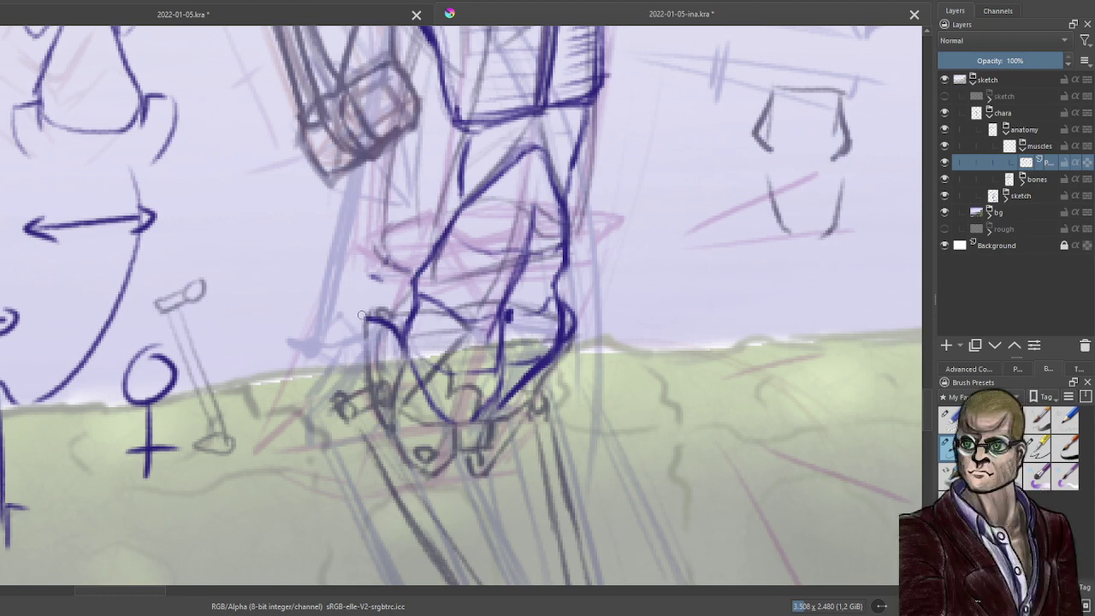
pyautogui.moveTo(362, 318)
pyautogui.mouseDown()
pyautogui.moveTo(398, 262)
pyautogui.moveTo(391, 268)
pyautogui.moveTo(407, 266)
pyautogui.moveTo(416, 282)
pyautogui.moveTo(405, 335)
pyautogui.mouseUp()
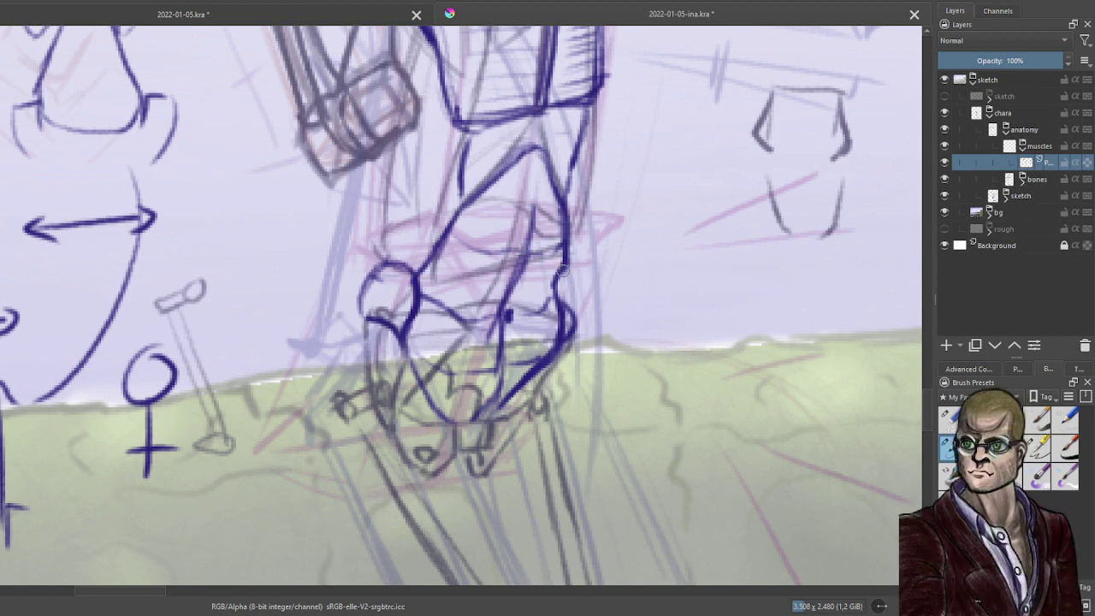
pyautogui.moveTo(558, 275)
pyautogui.mouseDown()
pyautogui.moveTo(564, 300)
pyautogui.moveTo(573, 273)
pyautogui.moveTo(563, 272)
pyautogui.moveTo(579, 317)
pyautogui.moveTo(579, 307)
pyautogui.moveTo(561, 349)
pyautogui.moveTo(581, 303)
pyautogui.moveTo(571, 272)
pyautogui.mouseUp()
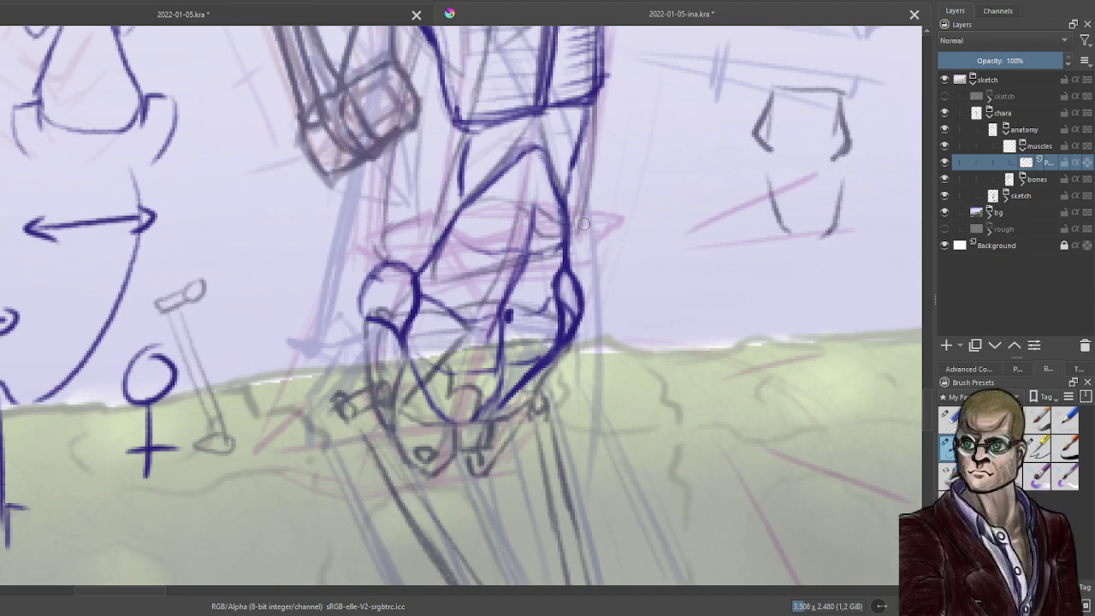
# Connect the ribcage to the hip bulges with side contour lines, adding broken curves along the far side of the abdomen.
pyautogui.moveTo(584, 224); pyautogui.dragTo(554, 331)
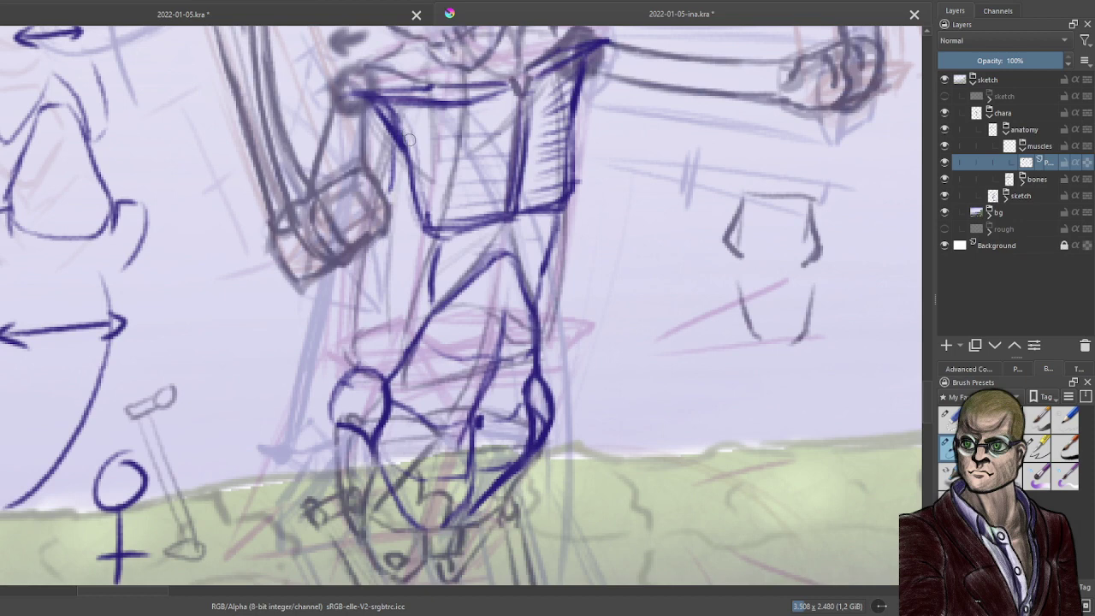
pyautogui.moveTo(372, 147); pyautogui.dragTo(382, 181)
pyautogui.moveTo(391, 178)
pyautogui.mouseDown()
pyautogui.moveTo(401, 214)
pyautogui.moveTo(380, 251)
pyautogui.mouseUp()
pyautogui.moveTo(387, 255); pyautogui.dragTo(401, 343)
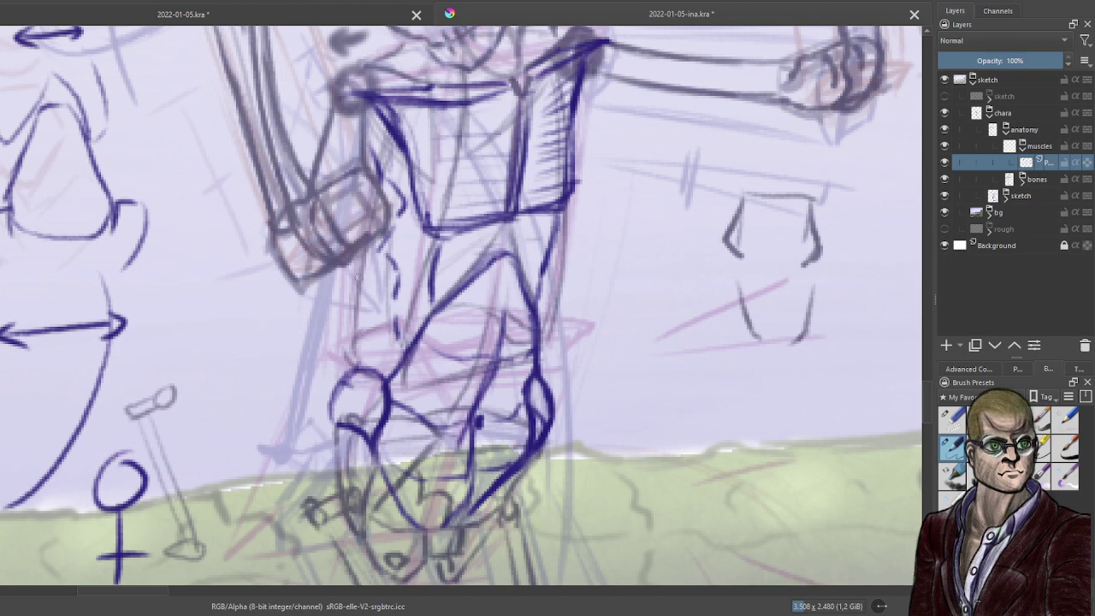
pyautogui.moveTo(360, 260); pyautogui.dragTo(358, 347)
pyautogui.moveTo(353, 284); pyautogui.dragTo(358, 372)
pyautogui.moveTo(358, 253); pyautogui.dragTo(356, 355)
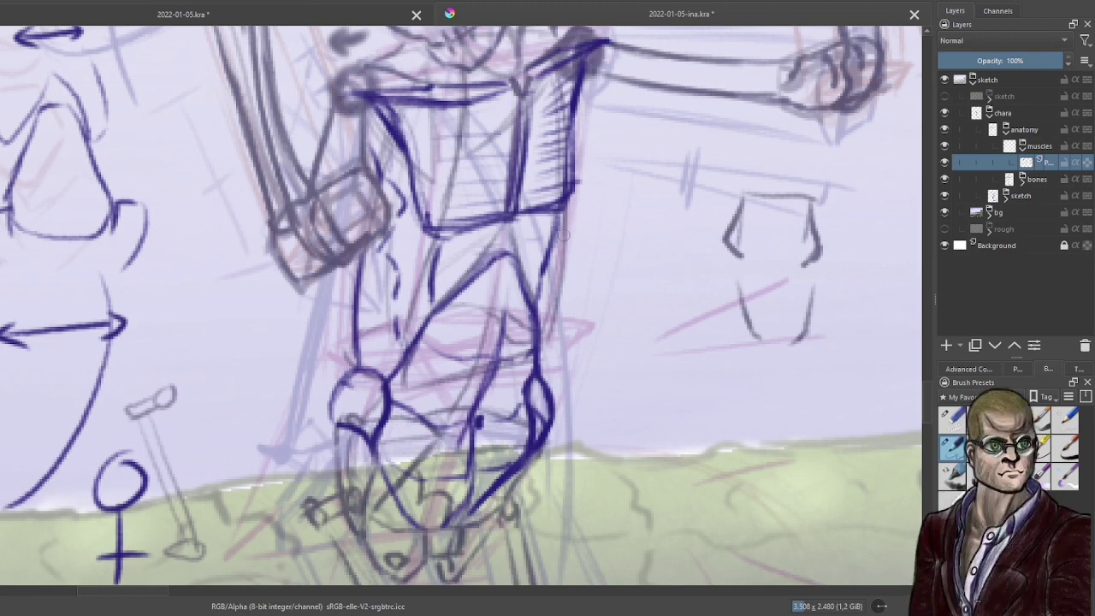
pyautogui.moveTo(559, 229)
pyautogui.mouseDown()
pyautogui.moveTo(538, 360)
pyautogui.moveTo(539, 333)
pyautogui.mouseUp()
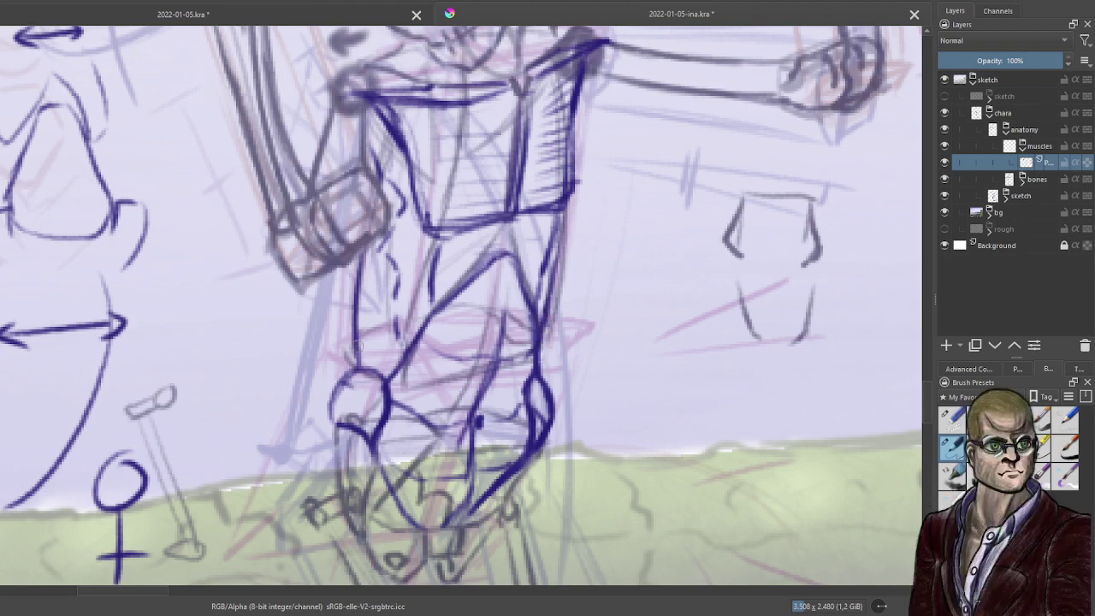
# Add a new paint layer on top of the muscles group and set the brush colour to dark red.
pyautogui.scroll(-4, 458, 306)
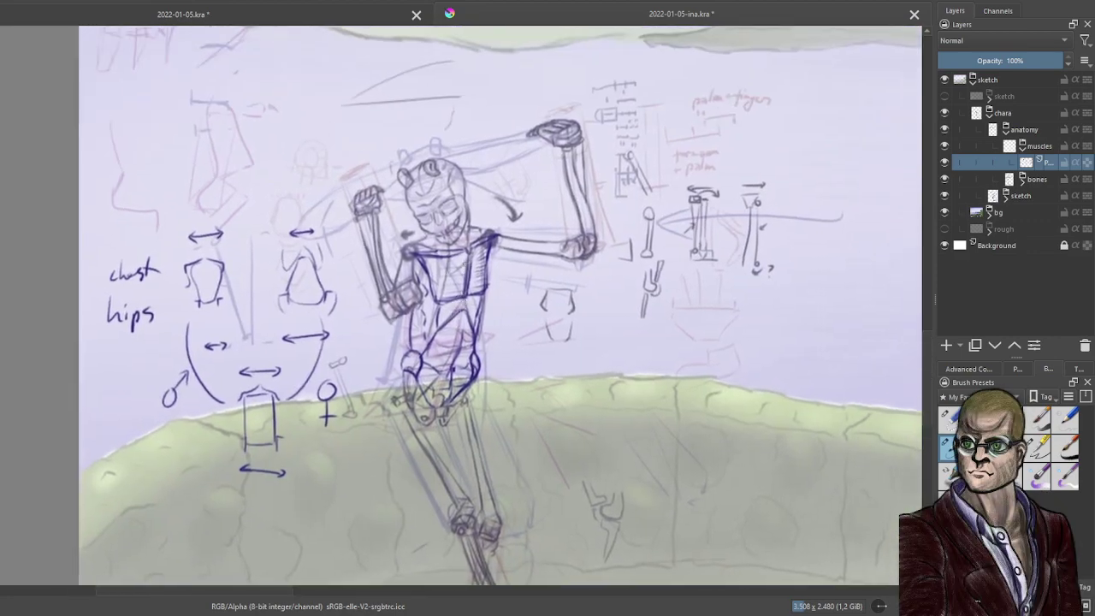
pyautogui.scroll(4, 459, 259)
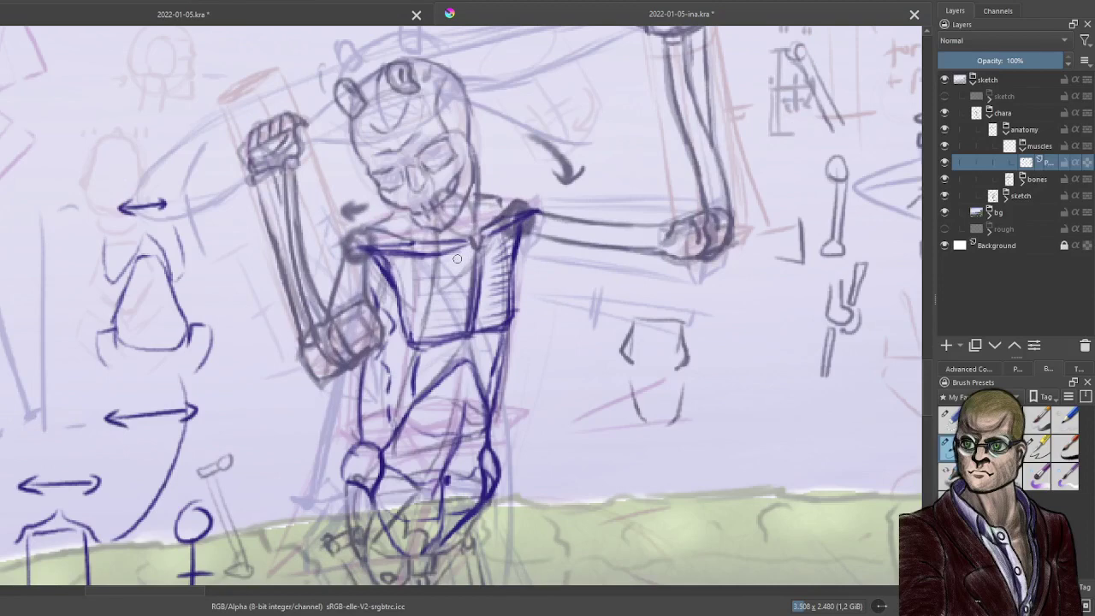
pyautogui.click(947, 344)
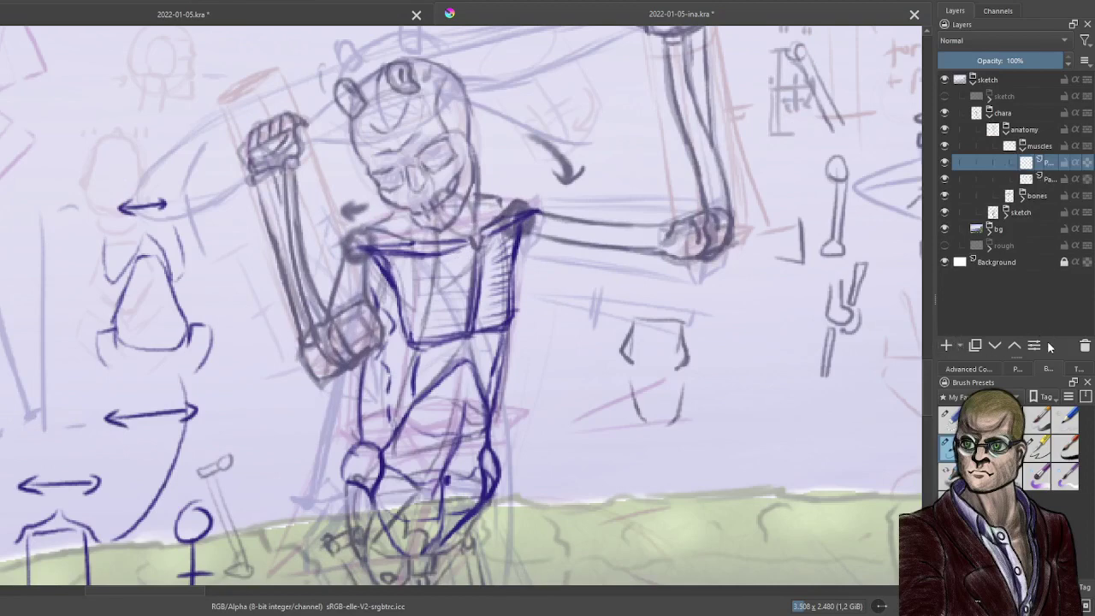
pyautogui.click(983, 370)
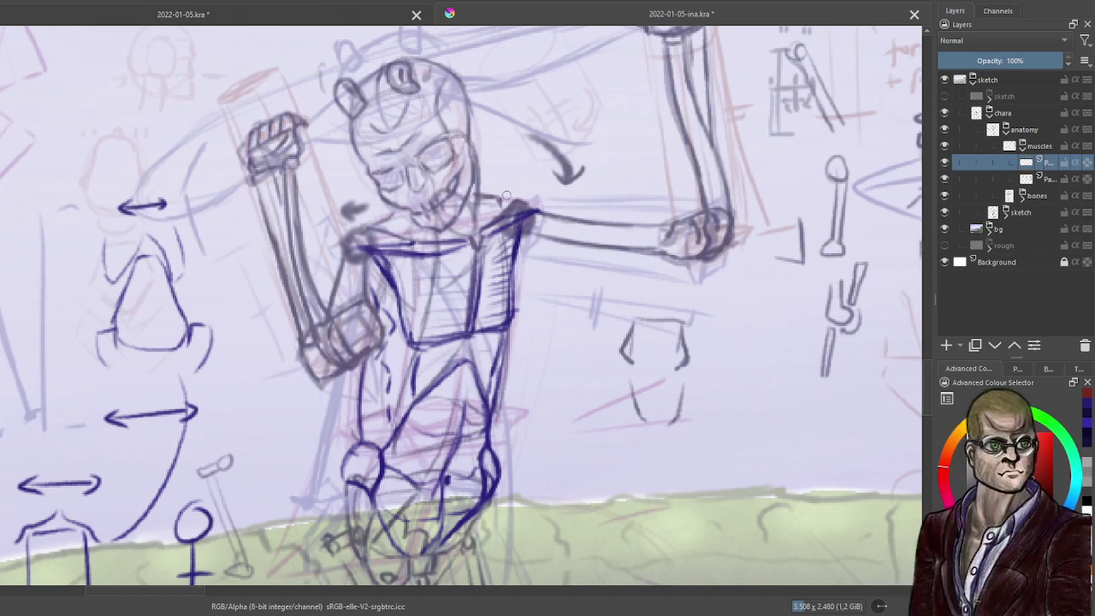
pyautogui.moveTo(496, 191)
pyautogui.mouseDown()
pyautogui.moveTo(505, 207)
pyautogui.moveTo(494, 196)
pyautogui.mouseUp()
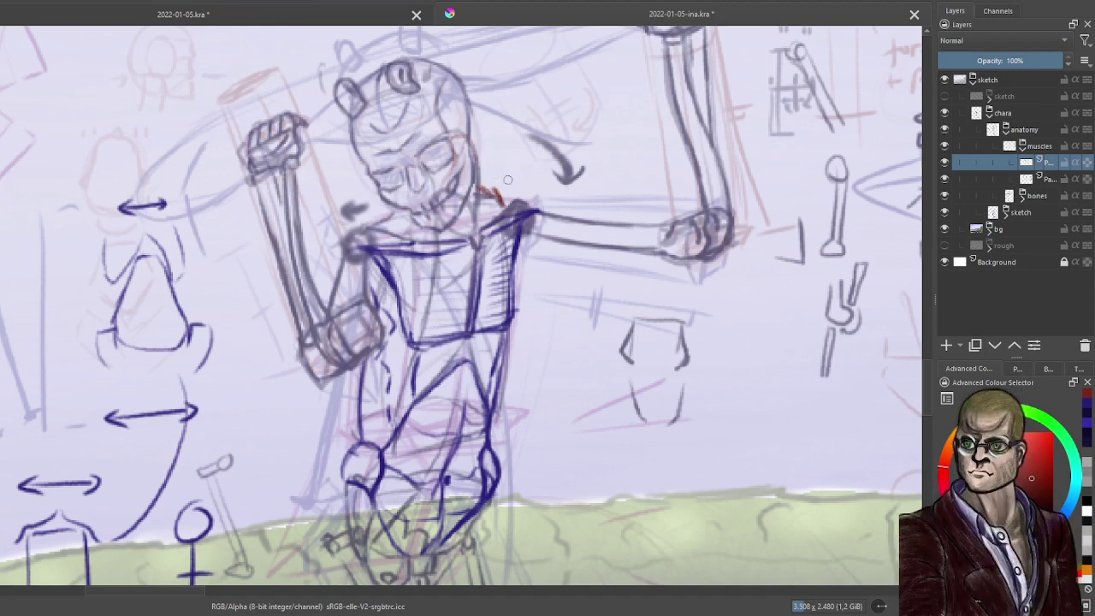
pyautogui.moveTo(483, 188); pyautogui.dragTo(498, 194)
pyautogui.moveTo(495, 191); pyautogui.dragTo(501, 200)
# Beside the torso sketches, draw a dark red L-shaped corner and a second corner filled with an arched, flowing curve.
pyautogui.moveTo(719, 359); pyautogui.dragTo(720, 412)
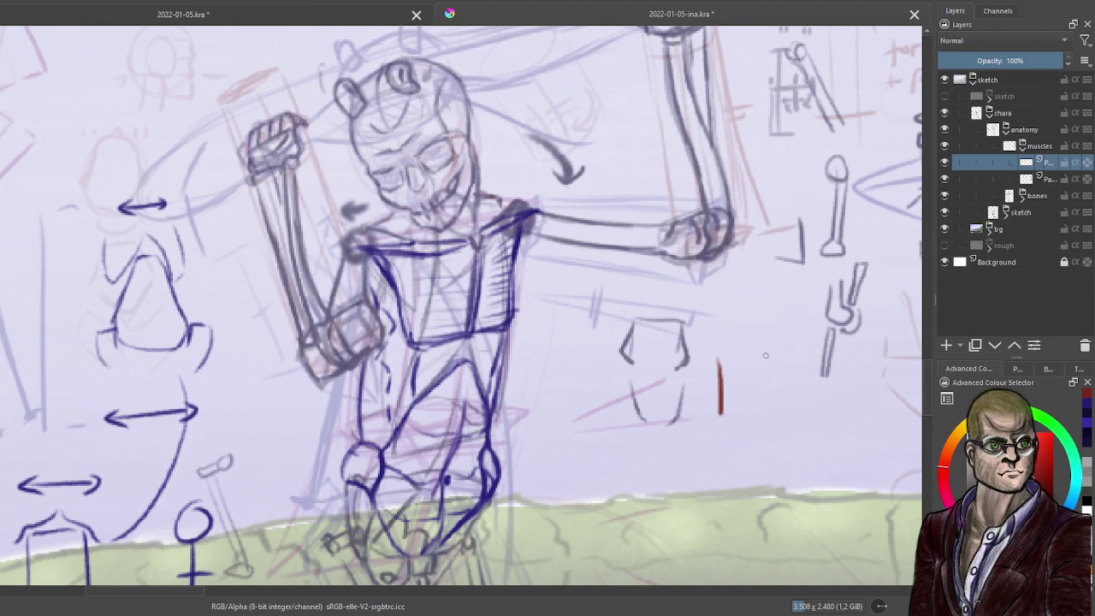
pyautogui.moveTo(769, 360); pyautogui.dragTo(768, 410)
pyautogui.moveTo(770, 371)
pyautogui.mouseDown()
pyautogui.moveTo(818, 404)
pyautogui.moveTo(865, 416)
pyautogui.moveTo(772, 405)
pyautogui.mouseUp()
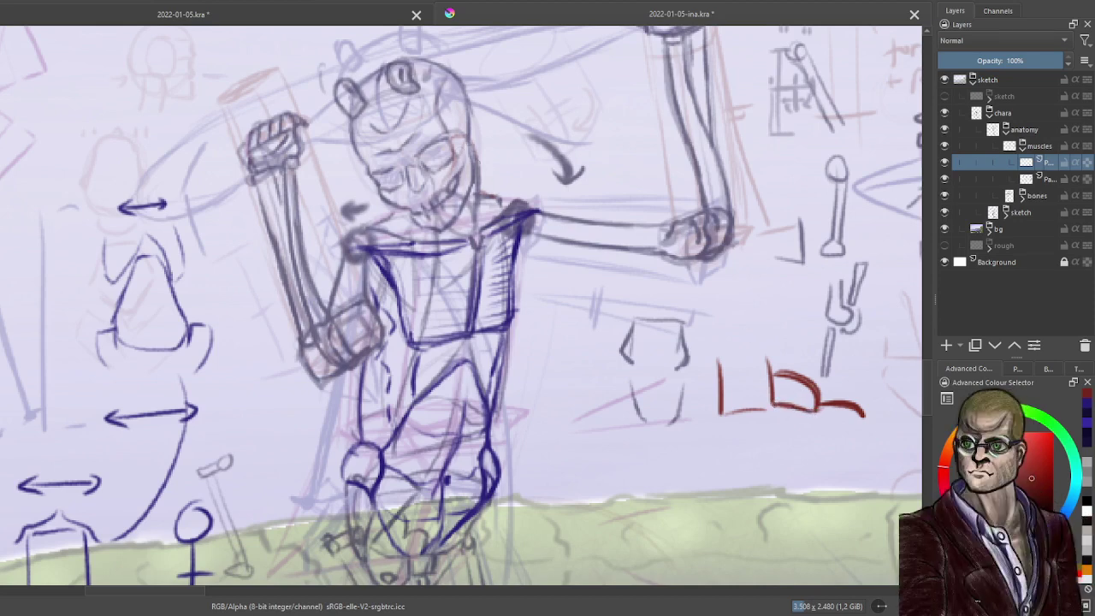
# Draw dark red neck muscle lines running from the head down to the shoulders on both sides.
pyautogui.moveTo(483, 185)
pyautogui.mouseDown()
pyautogui.moveTo(501, 204)
pyautogui.moveTo(472, 144)
pyautogui.mouseUp()
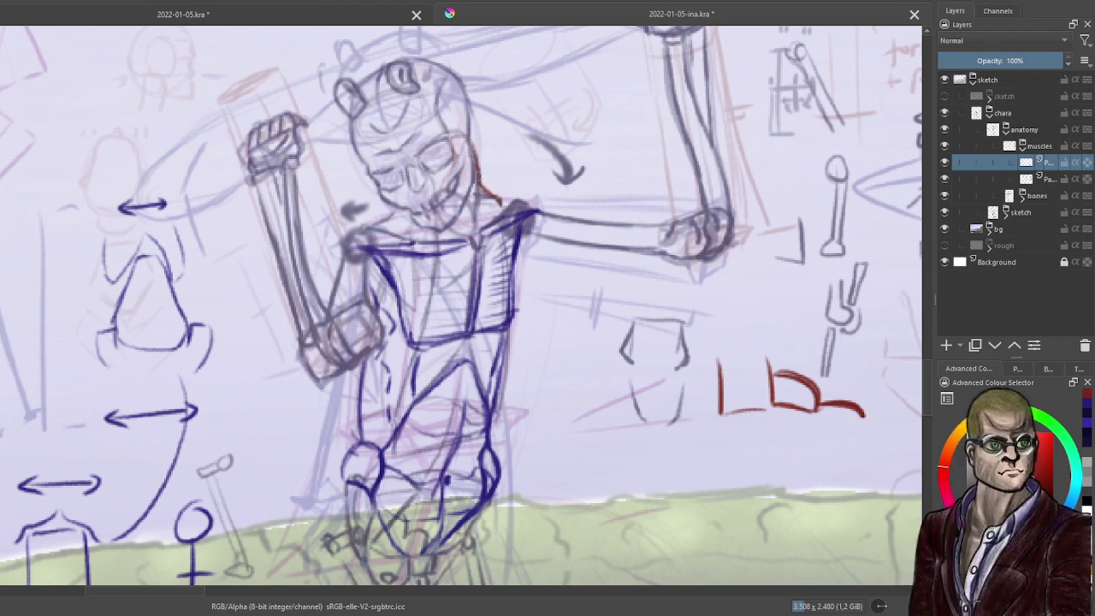
pyautogui.moveTo(486, 187)
pyautogui.mouseDown()
pyautogui.moveTo(500, 199)
pyautogui.moveTo(477, 220)
pyautogui.mouseUp()
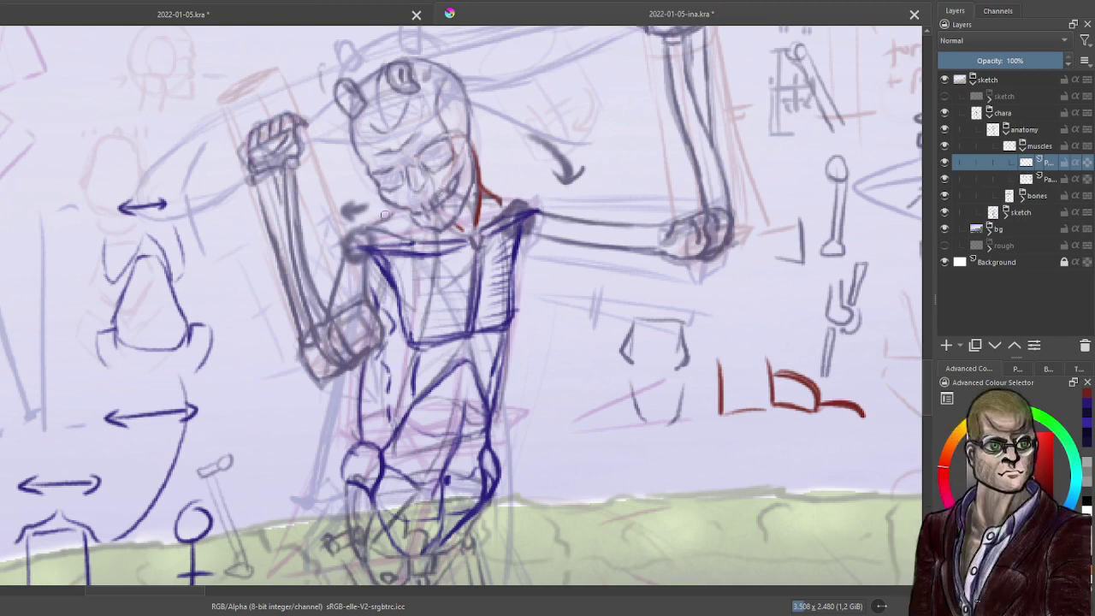
pyautogui.moveTo(394, 206); pyautogui.dragTo(371, 225)
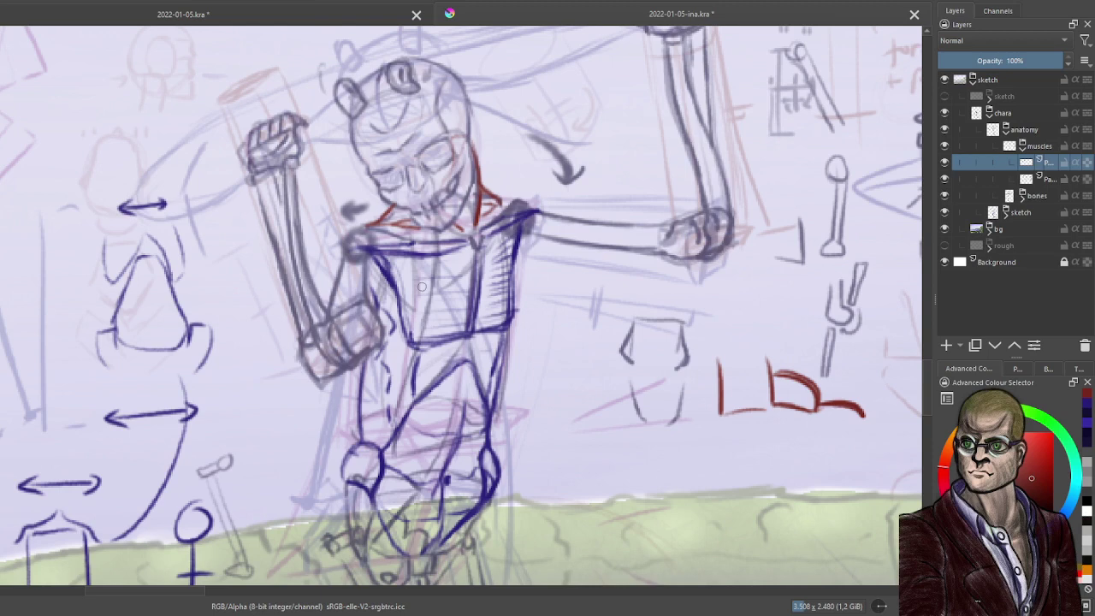
# Draw dark red curves over the pelvis crest and down the side of the pelvis on the left of the figure.
pyautogui.moveTo(441, 499); pyautogui.dragTo(454, 301)
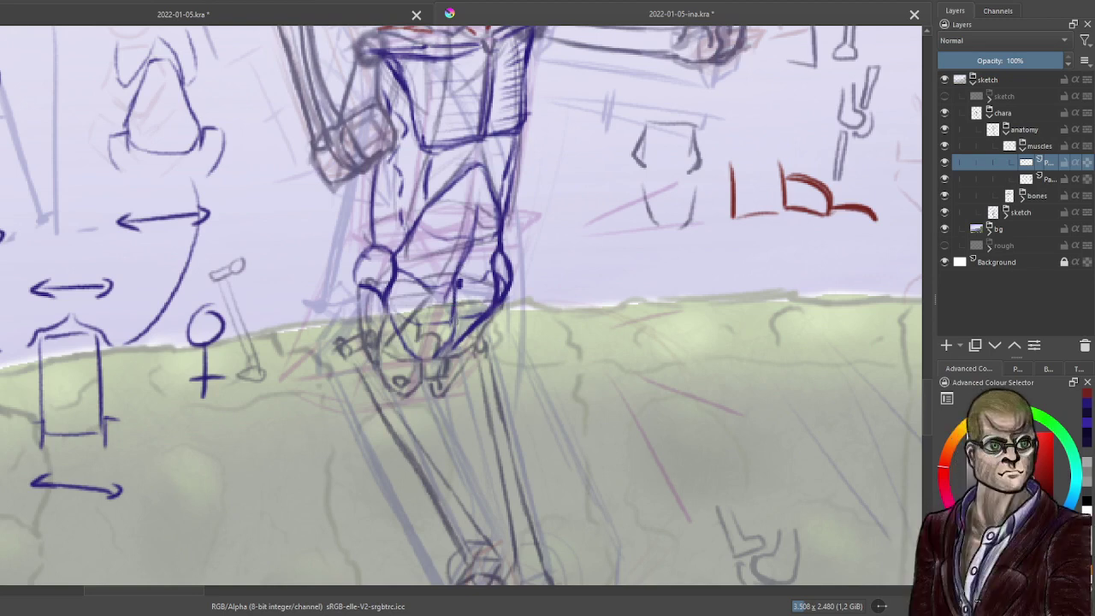
pyautogui.moveTo(465, 373); pyautogui.dragTo(429, 288)
pyautogui.scroll(1, 427, 320)
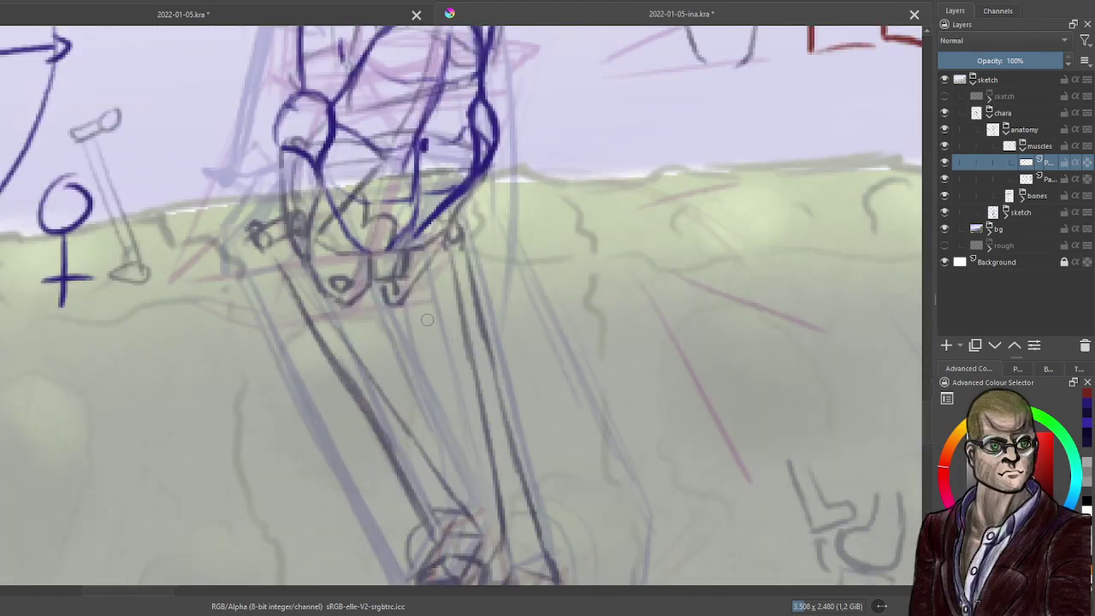
pyautogui.scroll(-1, 427, 320)
pyautogui.moveTo(390, 323); pyautogui.dragTo(418, 321)
pyautogui.scroll(1, 418, 320)
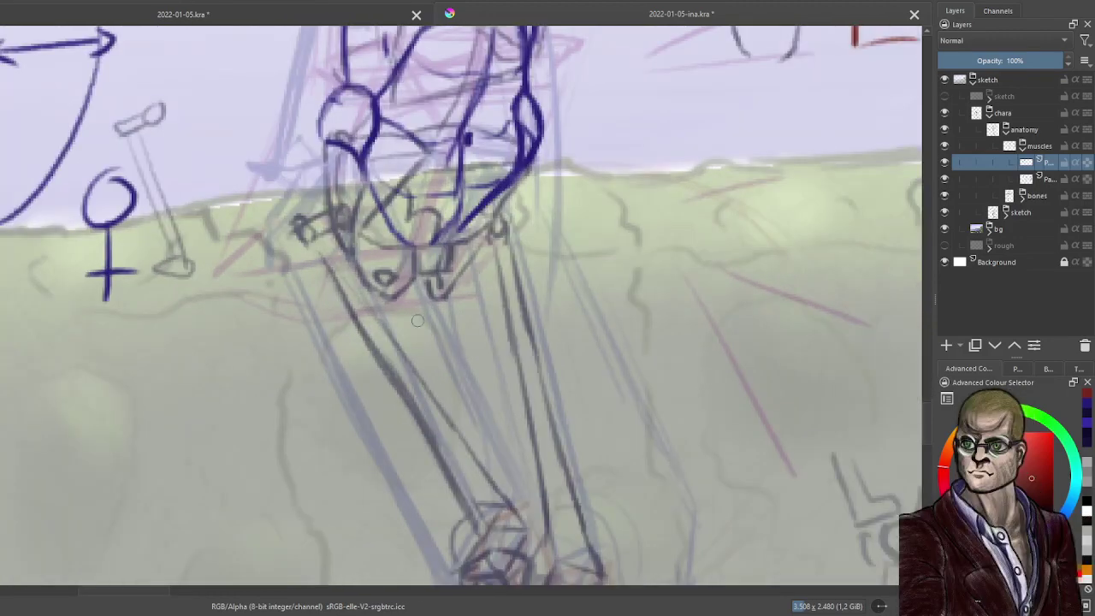
pyautogui.scroll(-1, 418, 320)
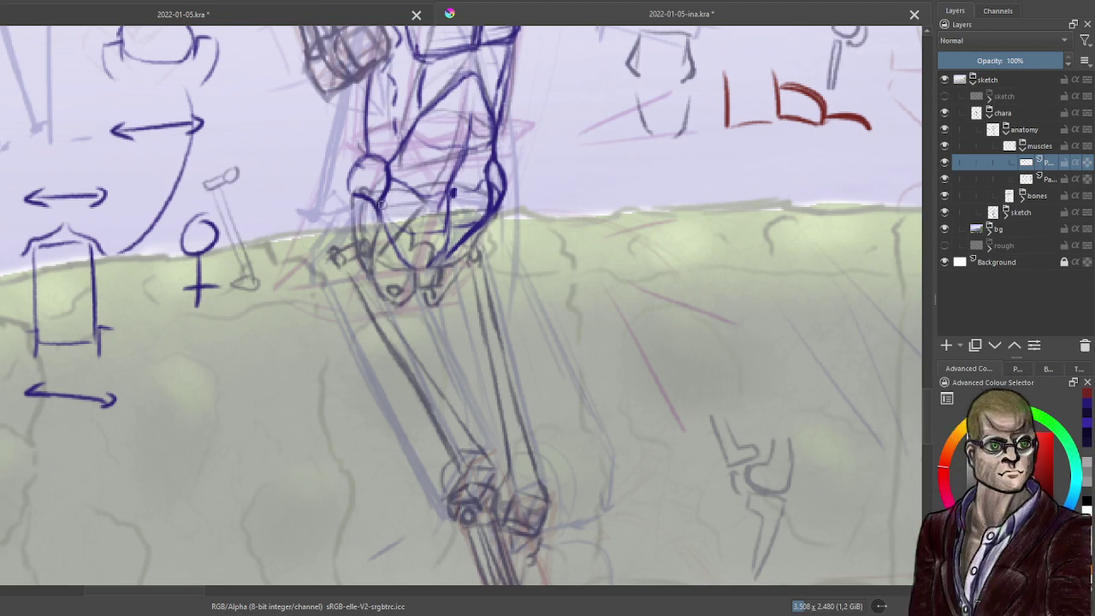
pyautogui.moveTo(345, 199); pyautogui.dragTo(379, 214)
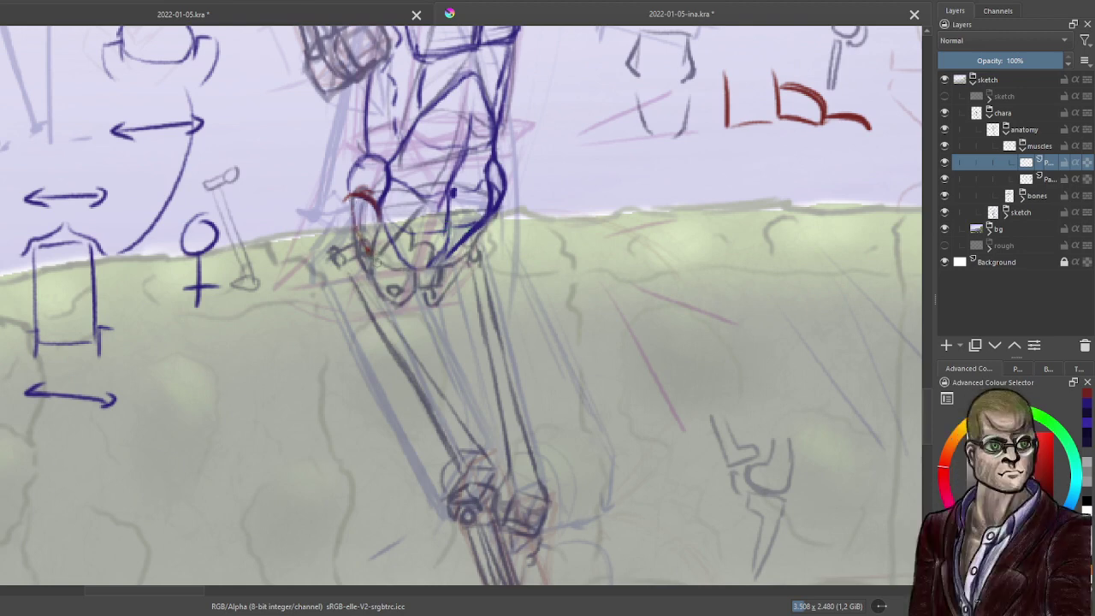
pyautogui.moveTo(374, 259); pyautogui.dragTo(357, 236)
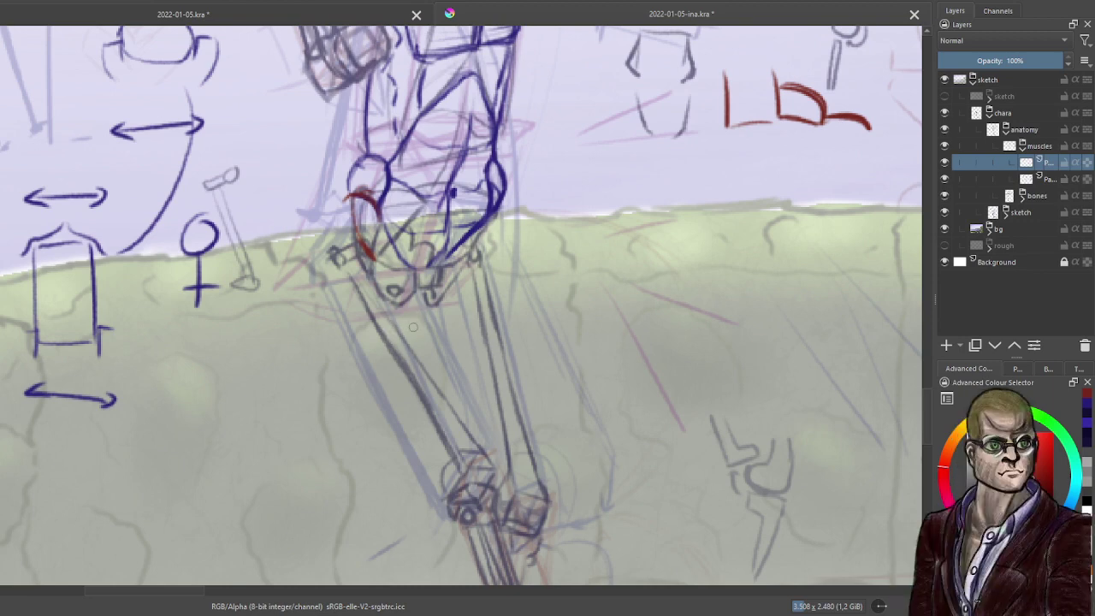
# Draw a dark red curve from the pelvis base to the upper thigh bone and a rounded arc around the outer hip.
pyautogui.moveTo(397, 345)
pyautogui.mouseDown()
pyautogui.moveTo(390, 352)
pyautogui.moveTo(408, 343)
pyautogui.mouseUp()
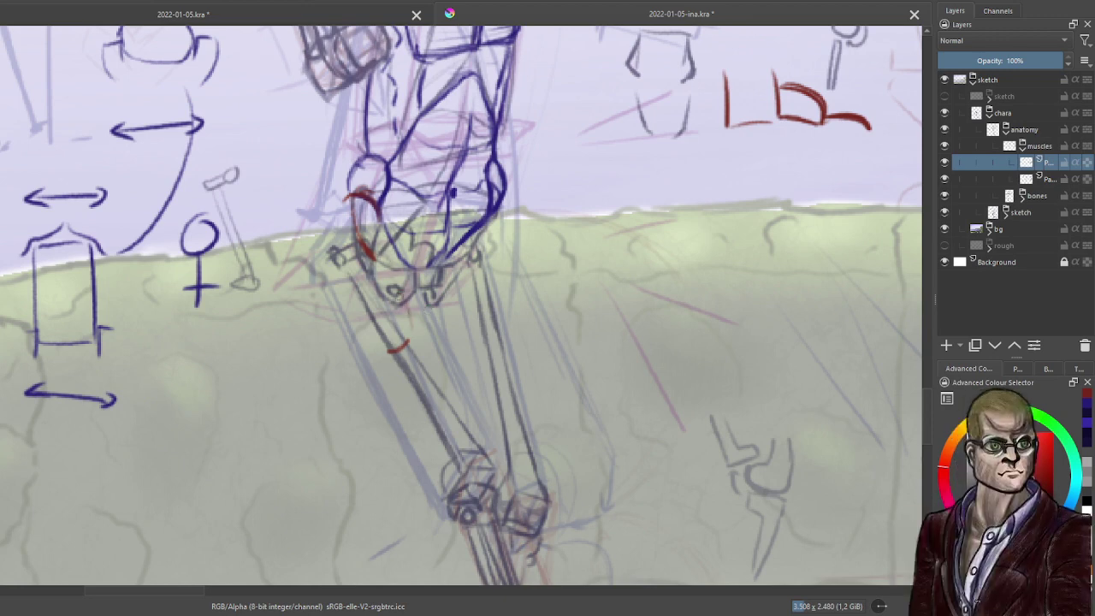
pyautogui.moveTo(408, 320); pyautogui.dragTo(397, 348)
pyautogui.moveTo(405, 306); pyautogui.dragTo(407, 324)
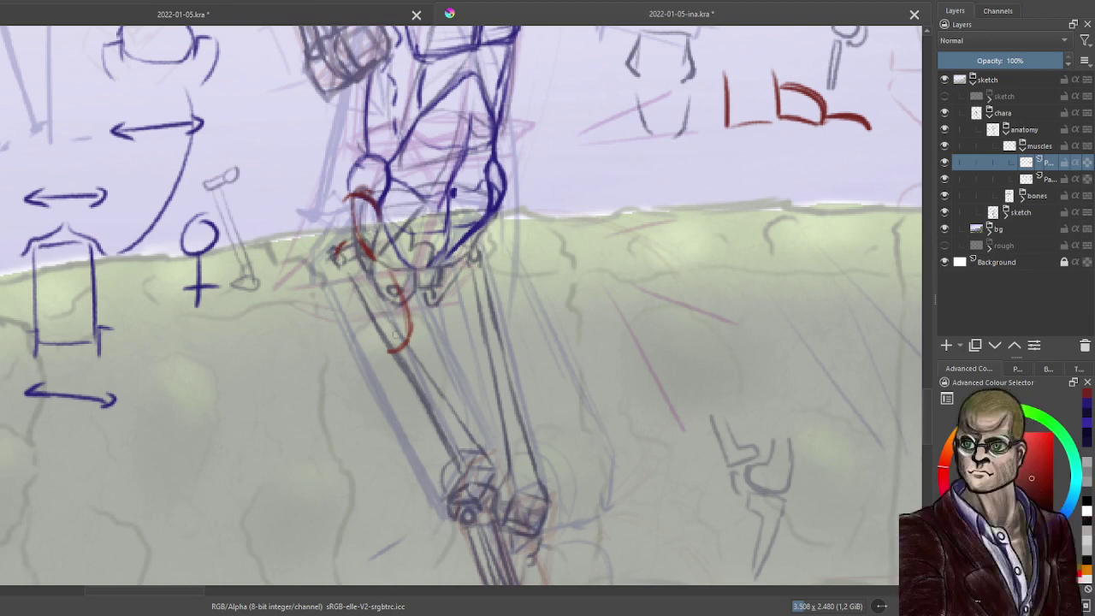
pyautogui.moveTo(342, 246)
pyautogui.mouseDown()
pyautogui.moveTo(378, 220)
pyautogui.moveTo(326, 254)
pyautogui.mouseUp()
pyautogui.moveTo(341, 205)
pyautogui.mouseDown()
pyautogui.moveTo(334, 257)
pyautogui.moveTo(342, 201)
pyautogui.moveTo(327, 246)
pyautogui.moveTo(377, 219)
pyautogui.mouseUp()
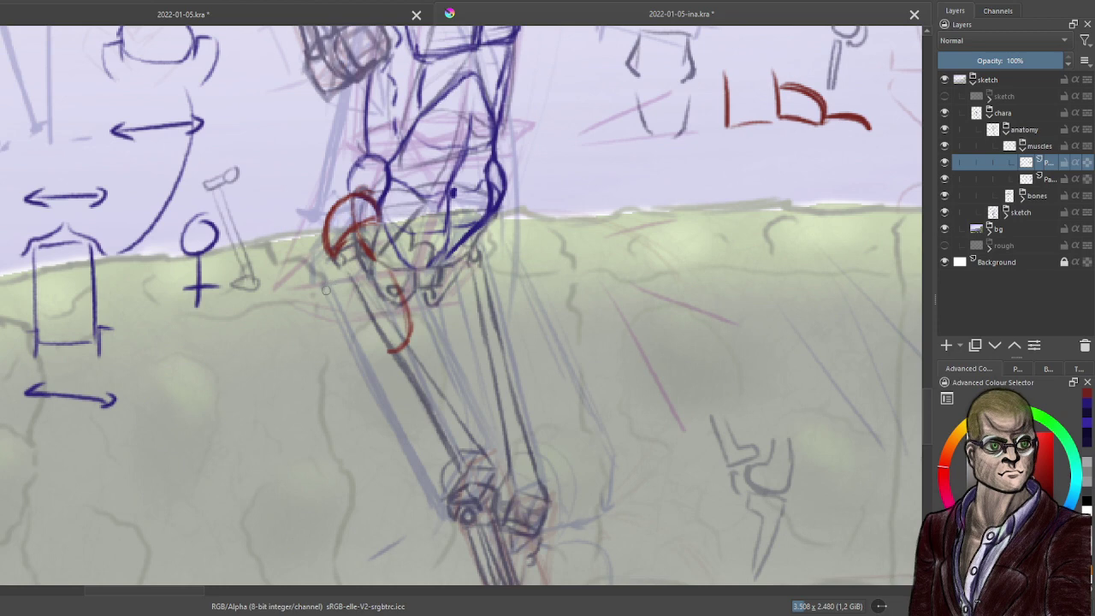
pyautogui.moveTo(330, 296)
pyautogui.mouseDown()
pyautogui.moveTo(353, 250)
pyautogui.moveTo(329, 296)
pyautogui.mouseUp()
pyautogui.moveTo(341, 265); pyautogui.dragTo(369, 225)
pyautogui.moveTo(346, 259)
pyautogui.mouseDown()
pyautogui.moveTo(336, 280)
pyautogui.moveTo(348, 250)
pyautogui.mouseUp()
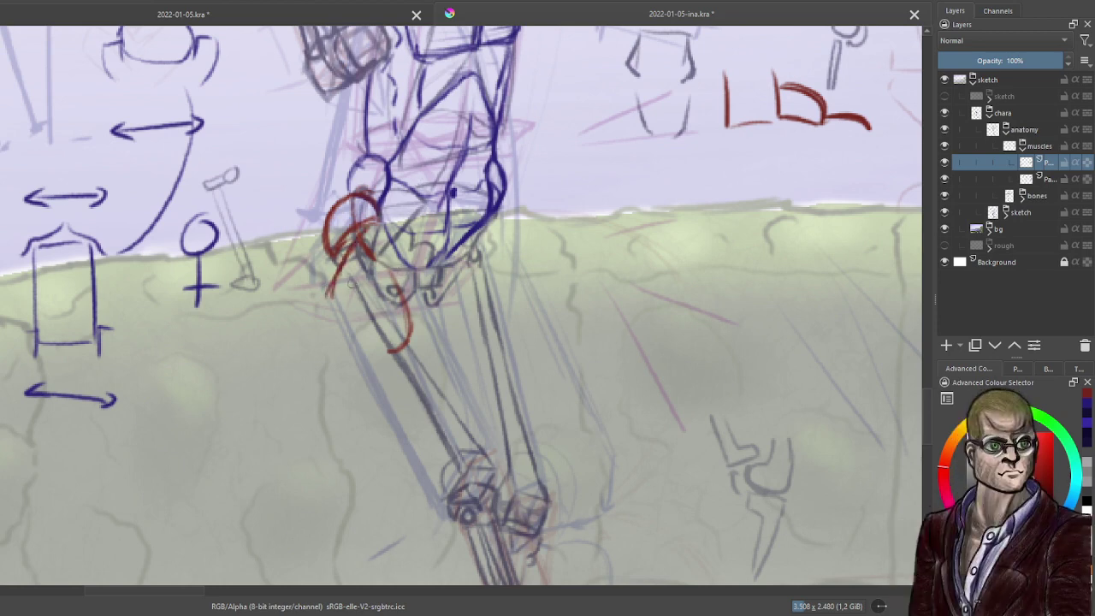
pyautogui.hotkey('ctrl', 'z')
pyautogui.hotkey('ctrl', 'z')
pyautogui.hotkey('ctrl', 'z')
pyautogui.hotkey('ctrl', 'z')
# Draw a dark red wedge-shaped inner-thigh muscle from the pelvis base to the middle of the thigh bone on the figure's left-hand leg.
pyautogui.moveTo(335, 290)
pyautogui.mouseDown()
pyautogui.moveTo(374, 223)
pyautogui.moveTo(340, 275)
pyautogui.mouseUp()
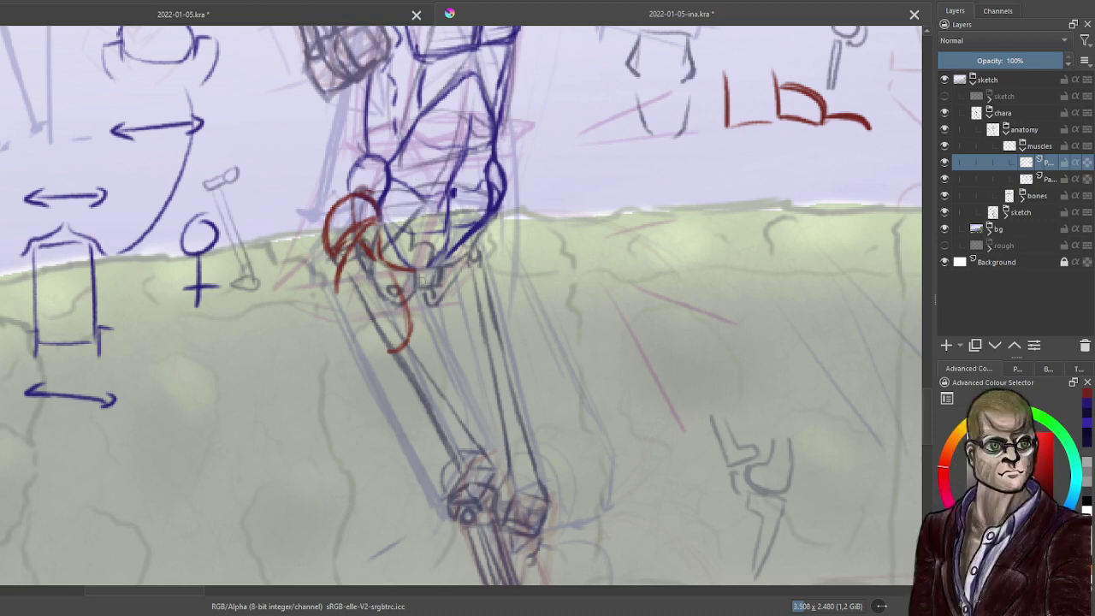
pyautogui.moveTo(445, 399); pyautogui.dragTo(440, 382)
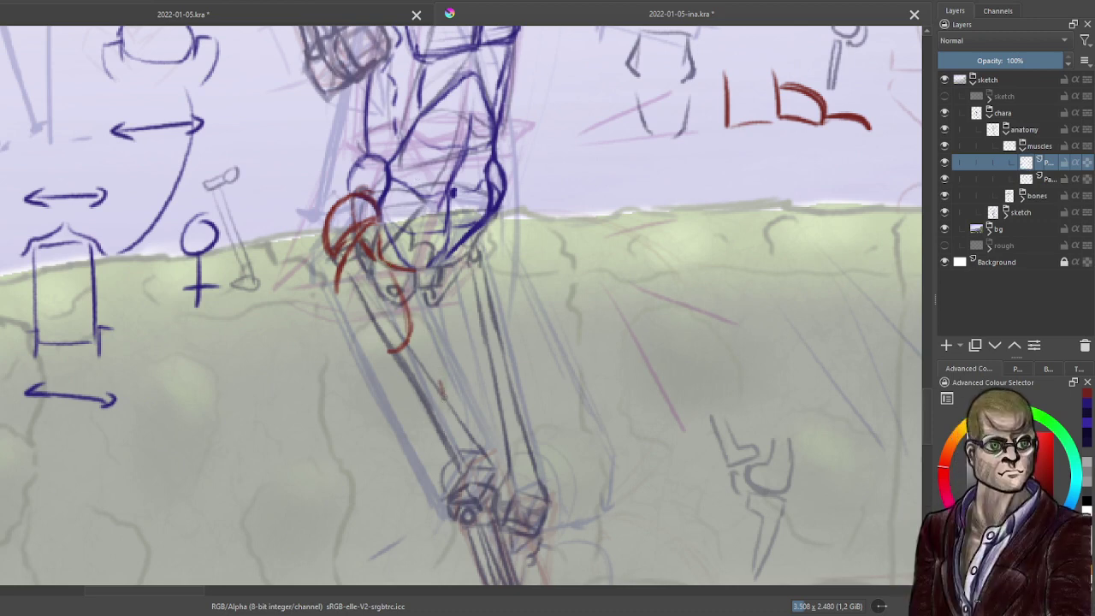
pyautogui.moveTo(417, 273); pyautogui.dragTo(445, 401)
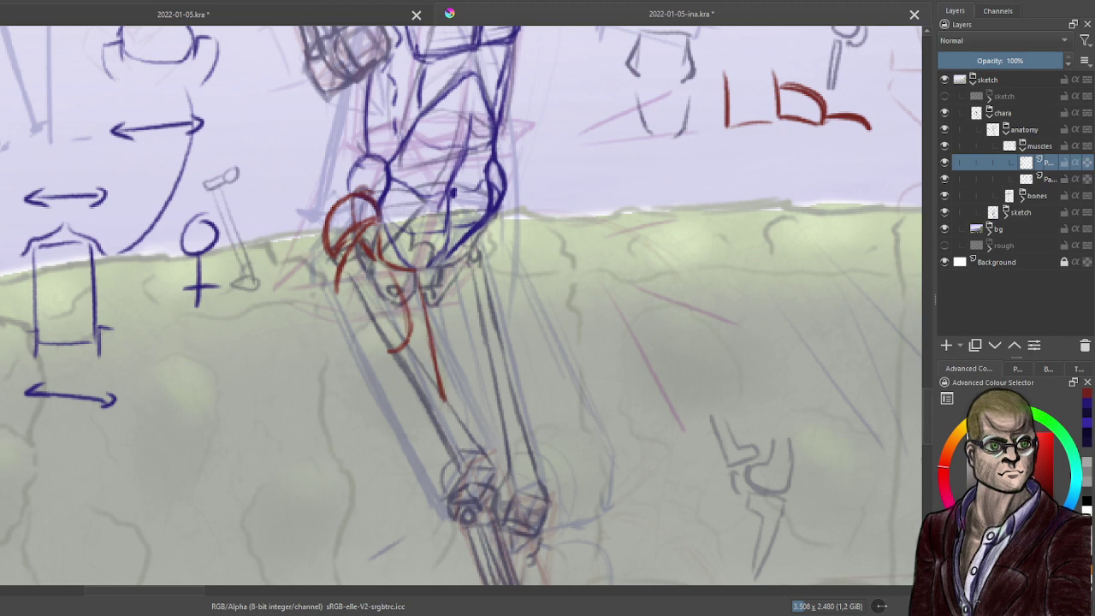
pyautogui.moveTo(414, 296)
pyautogui.mouseDown()
pyautogui.moveTo(385, 300)
pyautogui.moveTo(373, 281)
pyautogui.moveTo(403, 342)
pyautogui.mouseUp()
pyautogui.moveTo(371, 282); pyautogui.dragTo(440, 400)
pyautogui.moveTo(409, 346); pyautogui.dragTo(441, 390)
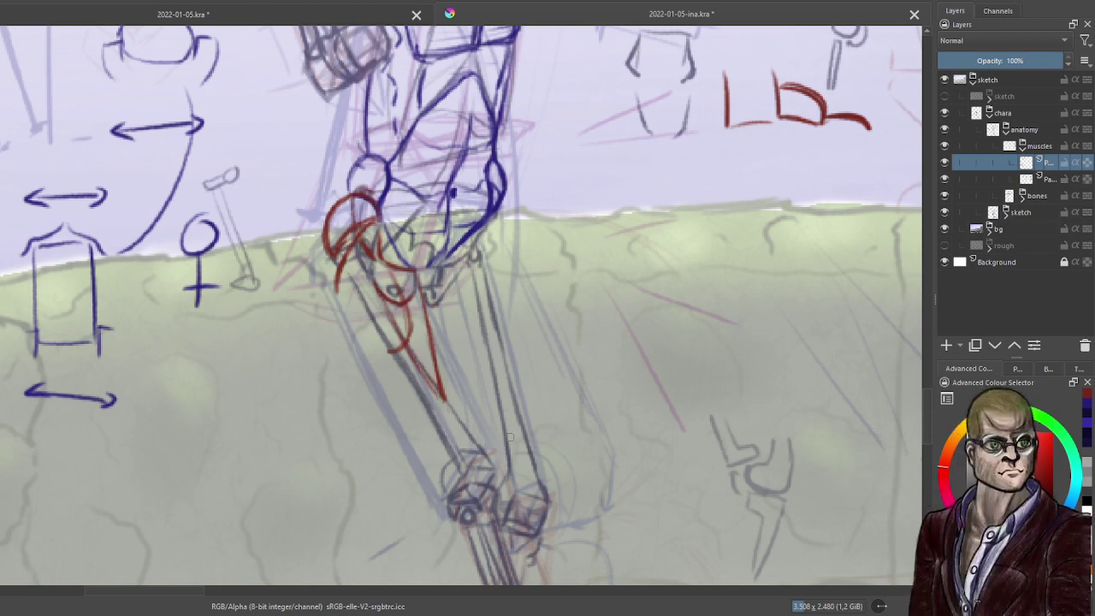
# Draw a matching dark red wedge-shaped inner-thigh muscle from the pelvis base down to the other thigh bone.
pyautogui.moveTo(441, 316); pyautogui.dragTo(510, 420)
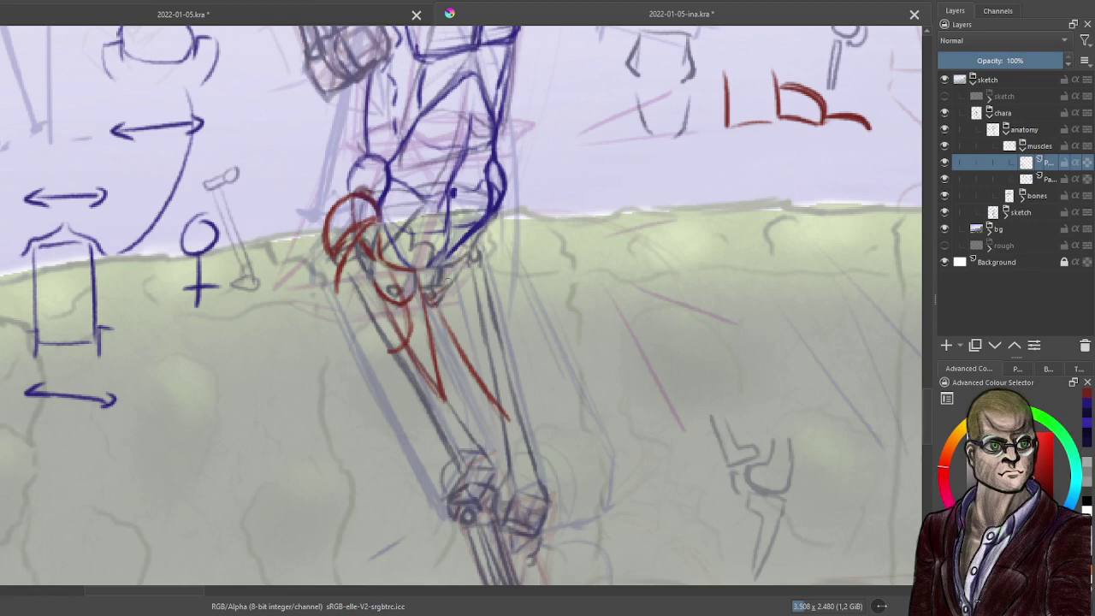
pyautogui.moveTo(435, 295)
pyautogui.mouseDown()
pyautogui.moveTo(475, 266)
pyautogui.moveTo(493, 377)
pyautogui.mouseUp()
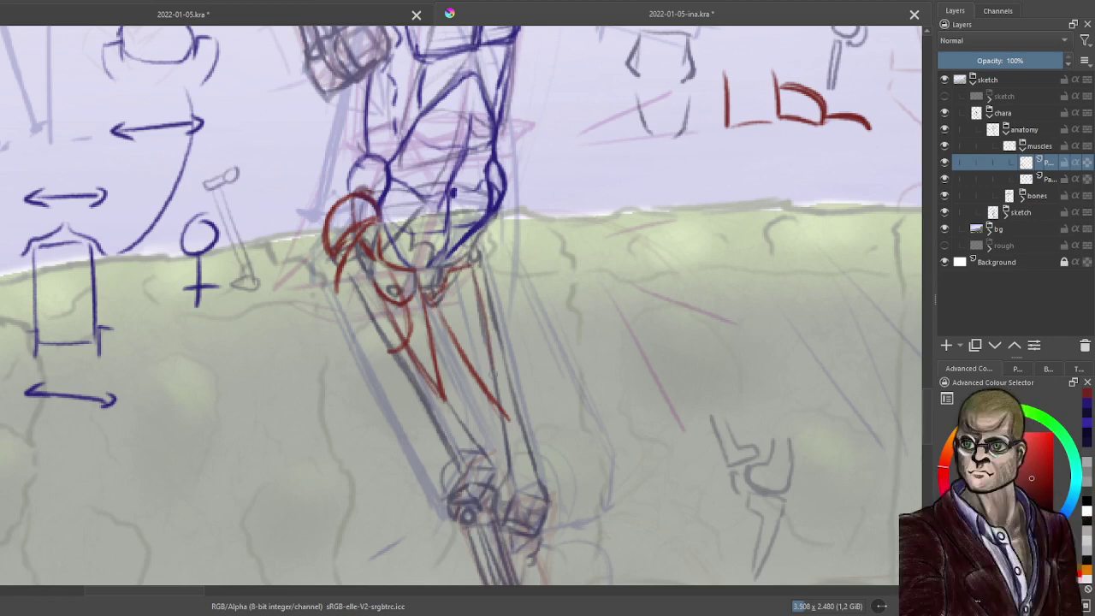
pyautogui.moveTo(487, 310); pyautogui.dragTo(505, 417)
pyautogui.moveTo(494, 363); pyautogui.dragTo(507, 413)
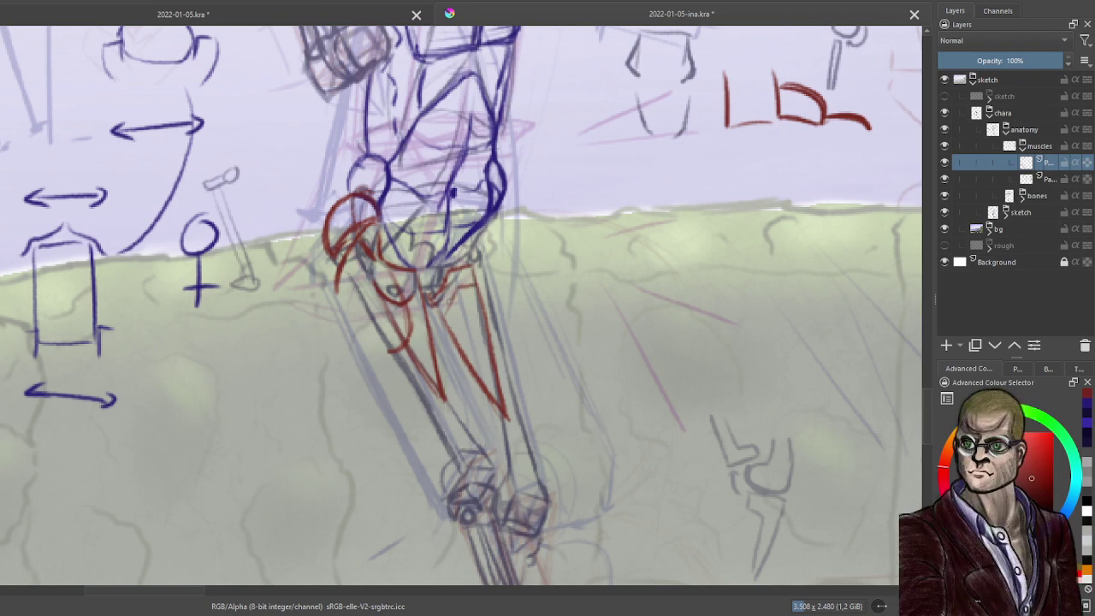
# Add short bent cross-contours inside both inner-thigh wedges and a dark red curve around the outer hip of the right-hand leg.
pyautogui.moveTo(463, 350); pyautogui.dragTo(474, 328)
pyautogui.moveTo(468, 334); pyautogui.dragTo(481, 331)
pyautogui.moveTo(419, 333)
pyautogui.mouseDown()
pyautogui.moveTo(405, 338)
pyautogui.moveTo(430, 334)
pyautogui.mouseUp()
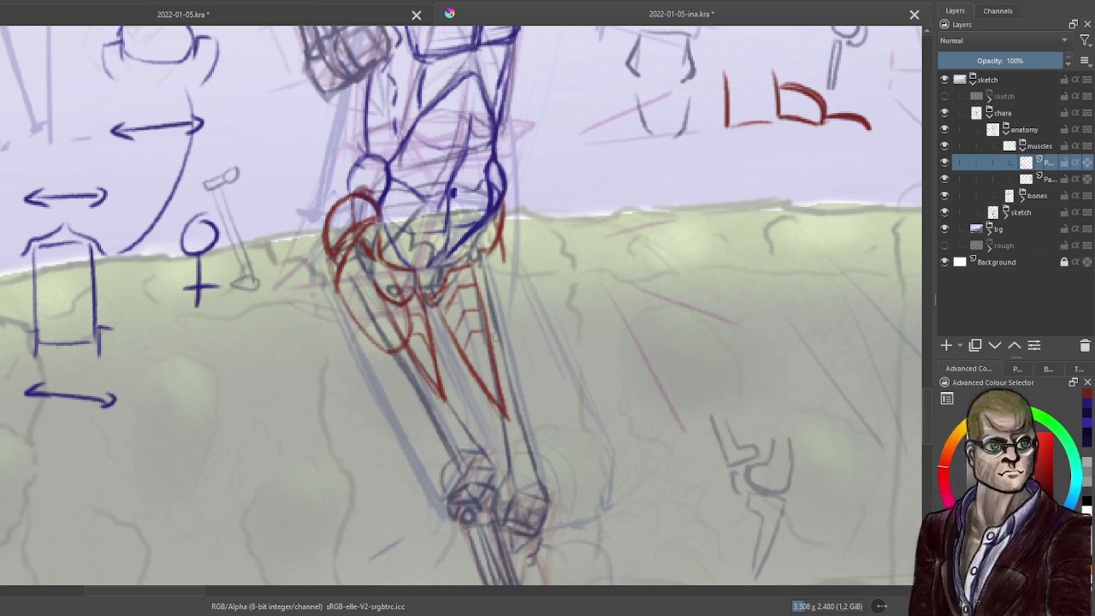
pyautogui.moveTo(505, 244); pyautogui.dragTo(497, 316)
pyautogui.moveTo(506, 243); pyautogui.dragTo(498, 315)
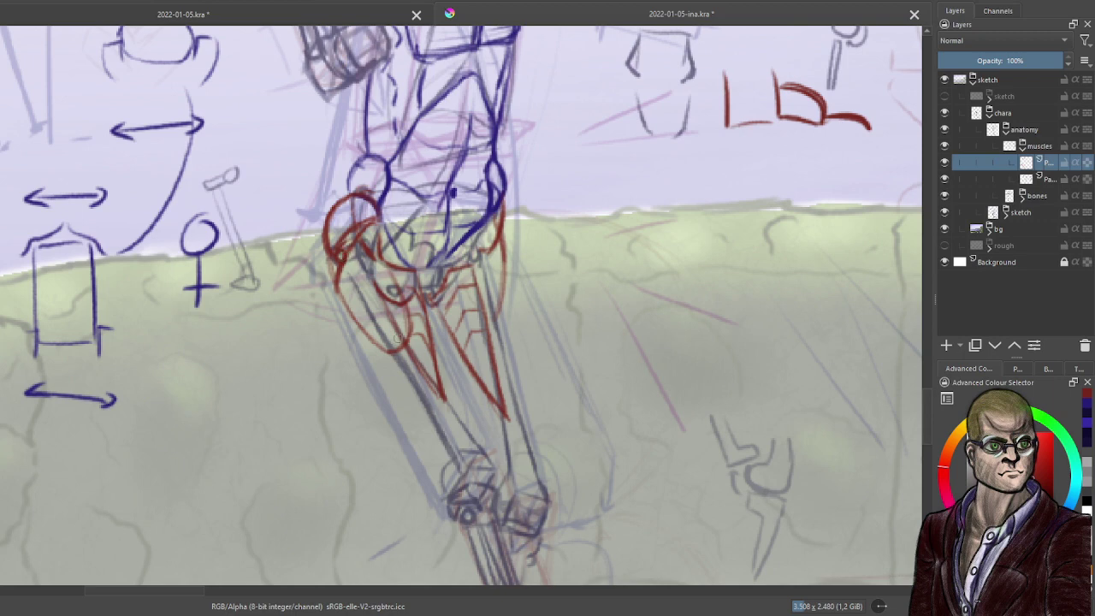
# Draw long dark red front-thigh muscle lines from the hip down to the knee of the left-hand leg, with short contours near the knee.
pyautogui.moveTo(424, 372); pyautogui.dragTo(501, 477)
pyautogui.moveTo(454, 414); pyautogui.dragTo(500, 474)
pyautogui.moveTo(490, 458)
pyautogui.mouseDown()
pyautogui.moveTo(502, 484)
pyautogui.moveTo(484, 485)
pyautogui.mouseUp()
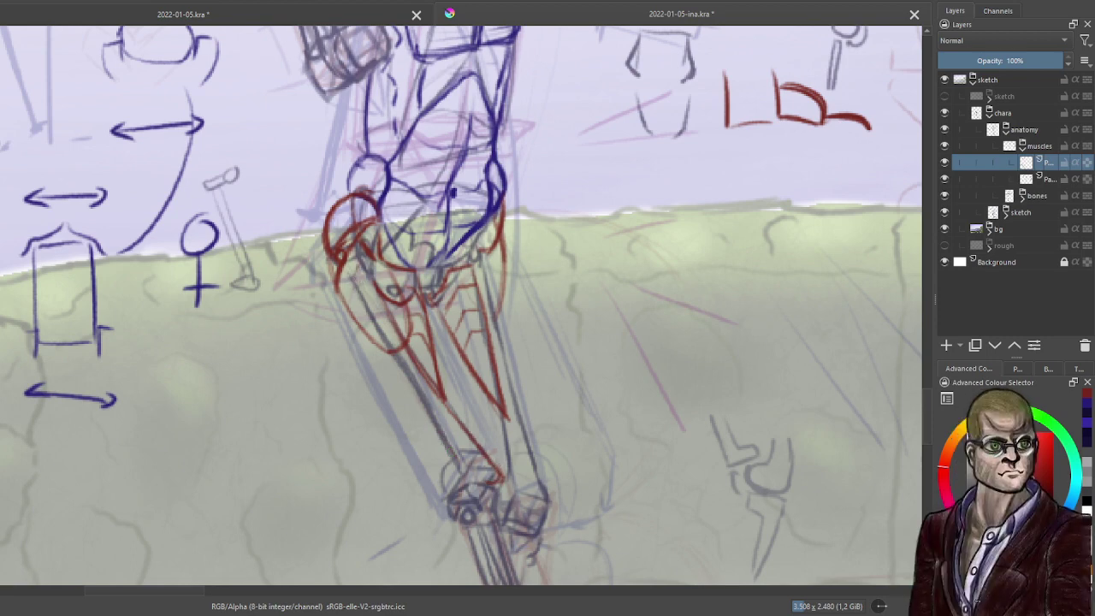
pyautogui.moveTo(414, 362)
pyautogui.mouseDown()
pyautogui.moveTo(460, 392)
pyautogui.moveTo(460, 426)
pyautogui.moveTo(441, 455)
pyautogui.moveTo(490, 450)
pyautogui.moveTo(498, 478)
pyautogui.mouseUp()
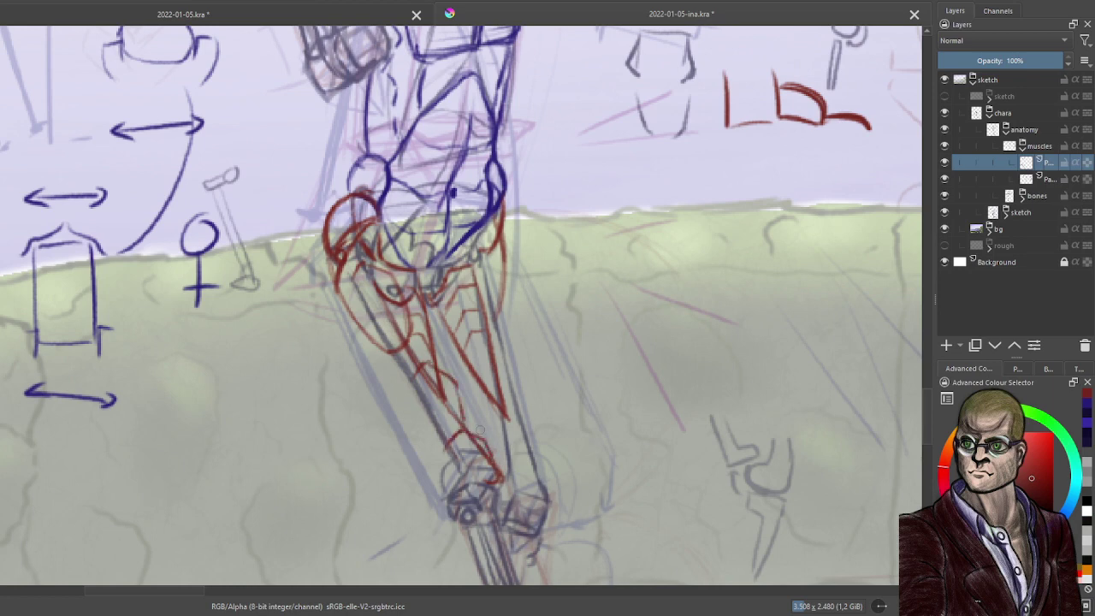
pyautogui.moveTo(446, 402); pyautogui.dragTo(467, 431)
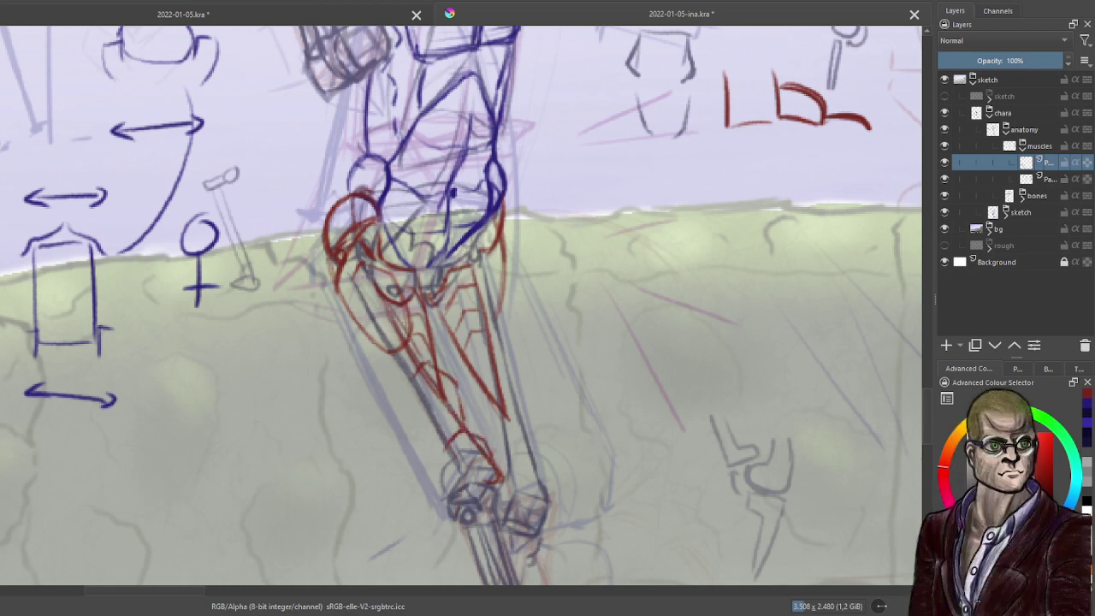
pyautogui.moveTo(379, 276)
pyautogui.mouseDown()
pyautogui.moveTo(484, 433)
pyautogui.moveTo(491, 463)
pyautogui.moveTo(452, 447)
pyautogui.mouseUp()
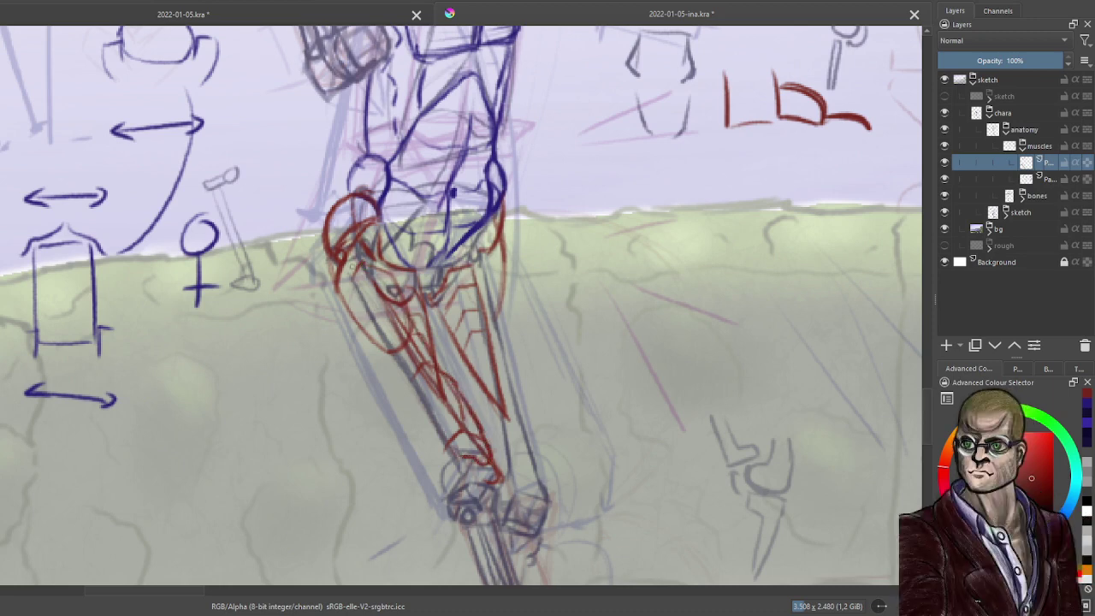
pyautogui.moveTo(356, 272); pyautogui.dragTo(471, 471)
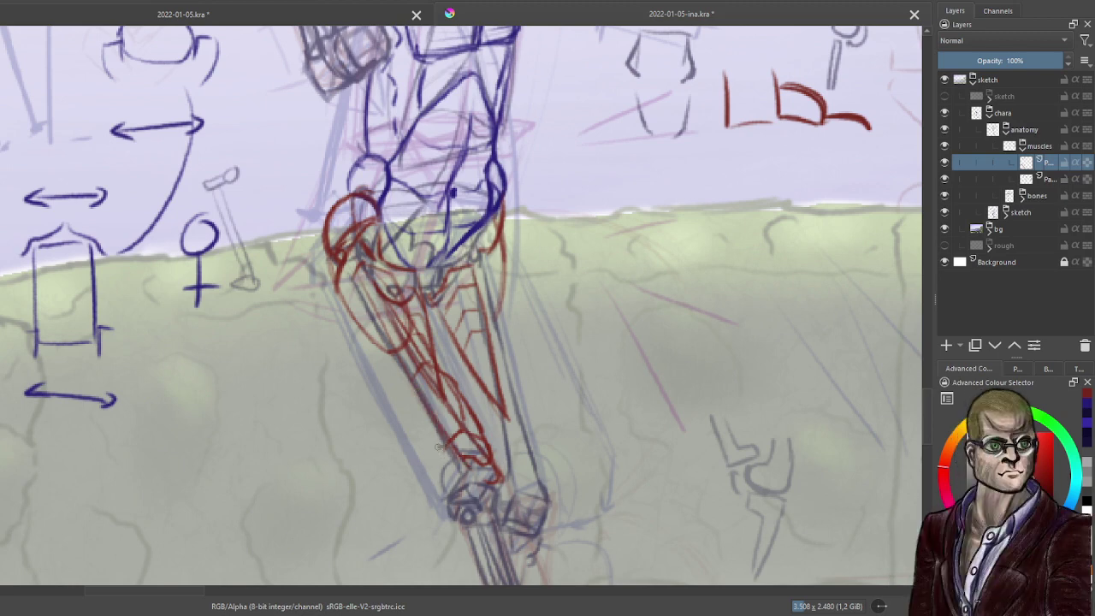
# Draw a dark red outer-thigh muscle with a rounded end above the knee of the left-hand leg, crossed by short contours.
pyautogui.moveTo(446, 447)
pyautogui.mouseDown()
pyautogui.moveTo(450, 431)
pyautogui.moveTo(428, 426)
pyautogui.moveTo(424, 445)
pyautogui.moveTo(443, 445)
pyautogui.mouseUp()
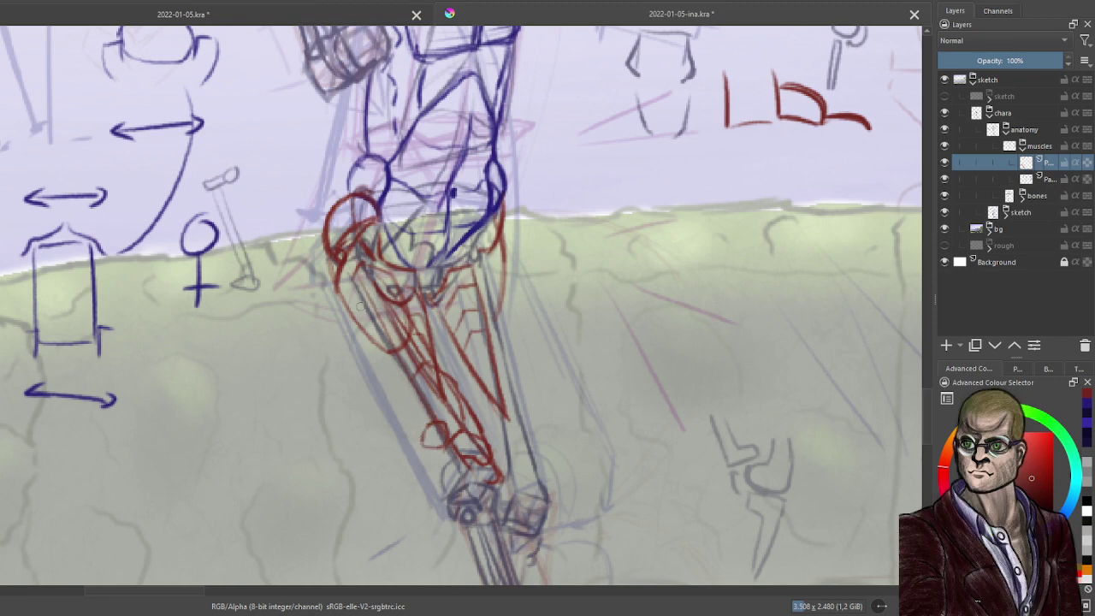
pyautogui.moveTo(360, 306)
pyautogui.mouseDown()
pyautogui.moveTo(407, 417)
pyautogui.moveTo(430, 428)
pyautogui.moveTo(407, 383)
pyautogui.moveTo(441, 402)
pyautogui.mouseUp()
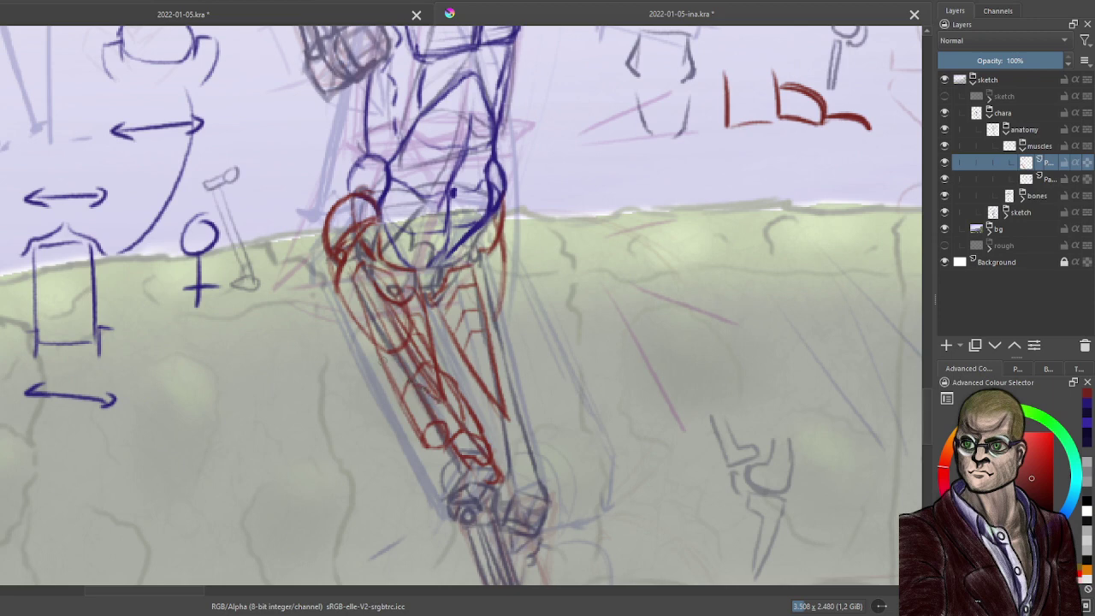
pyautogui.moveTo(383, 352)
pyautogui.mouseDown()
pyautogui.moveTo(396, 334)
pyautogui.moveTo(402, 343)
pyautogui.mouseUp()
pyautogui.moveTo(358, 306); pyautogui.dragTo(377, 293)
pyautogui.moveTo(356, 265)
pyautogui.mouseDown()
pyautogui.moveTo(444, 468)
pyautogui.moveTo(451, 440)
pyautogui.moveTo(485, 480)
pyautogui.mouseUp()
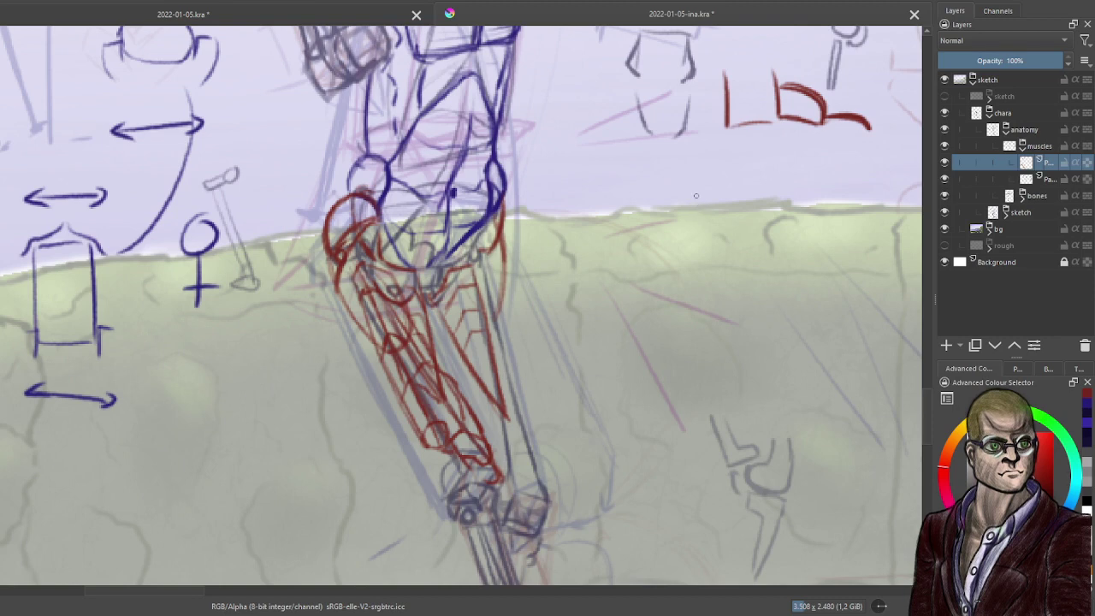
# Beside the figure, sketch a dark red side diagram of two narrow strips crossing in an X beneath a horizontal bar with a small cross.
pyautogui.moveTo(660, 202)
pyautogui.mouseDown()
pyautogui.moveTo(693, 200)
pyautogui.moveTo(693, 178)
pyautogui.moveTo(704, 301)
pyautogui.mouseUp()
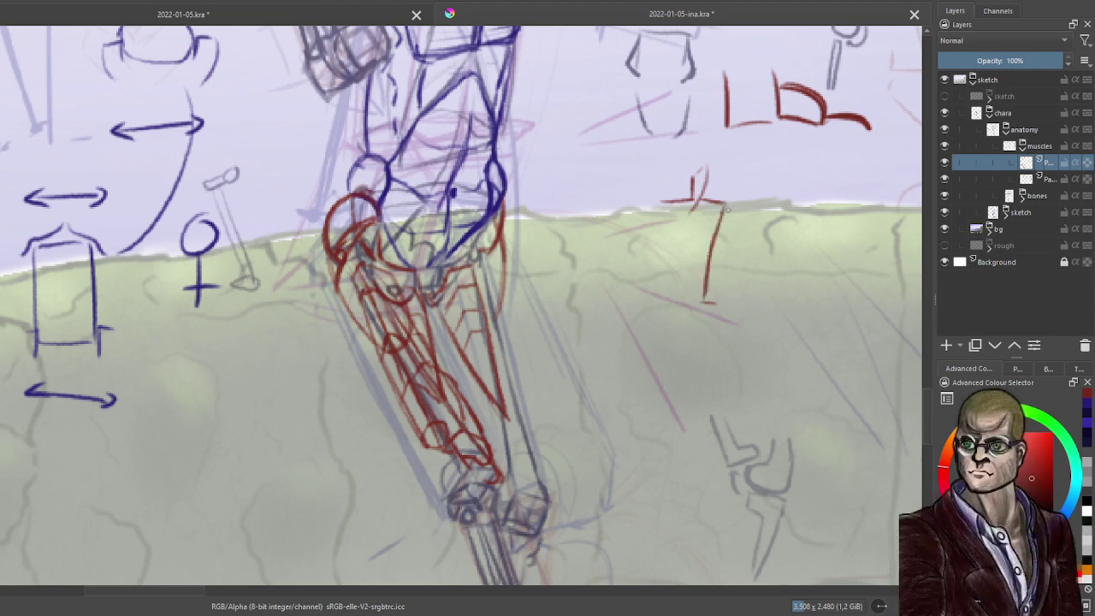
pyautogui.moveTo(729, 209); pyautogui.dragTo(690, 290)
pyautogui.moveTo(729, 215); pyautogui.dragTo(710, 286)
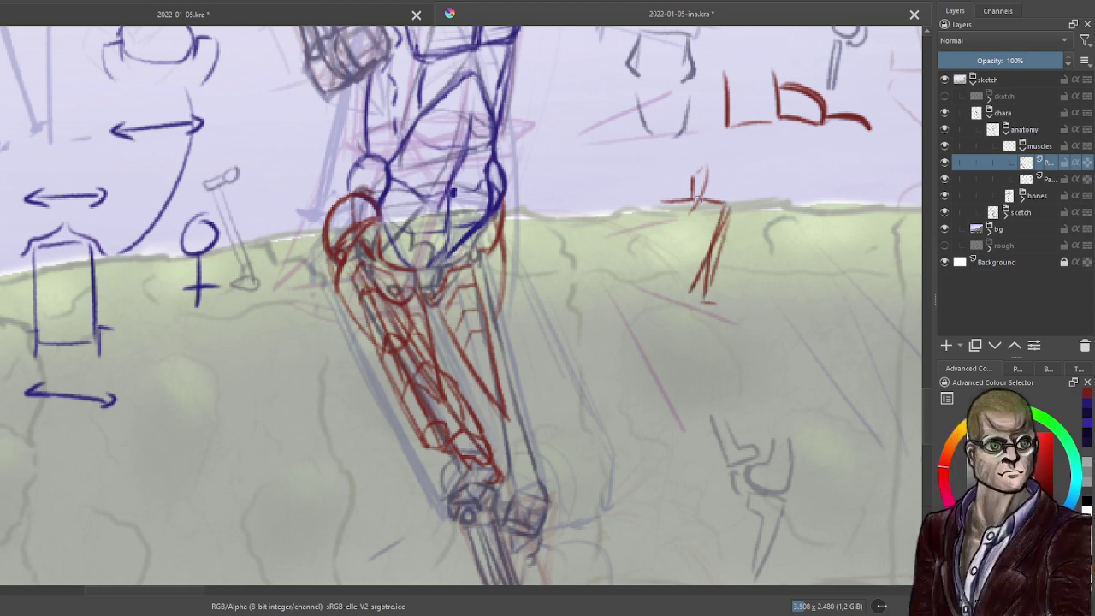
pyautogui.moveTo(698, 199); pyautogui.dragTo(714, 307)
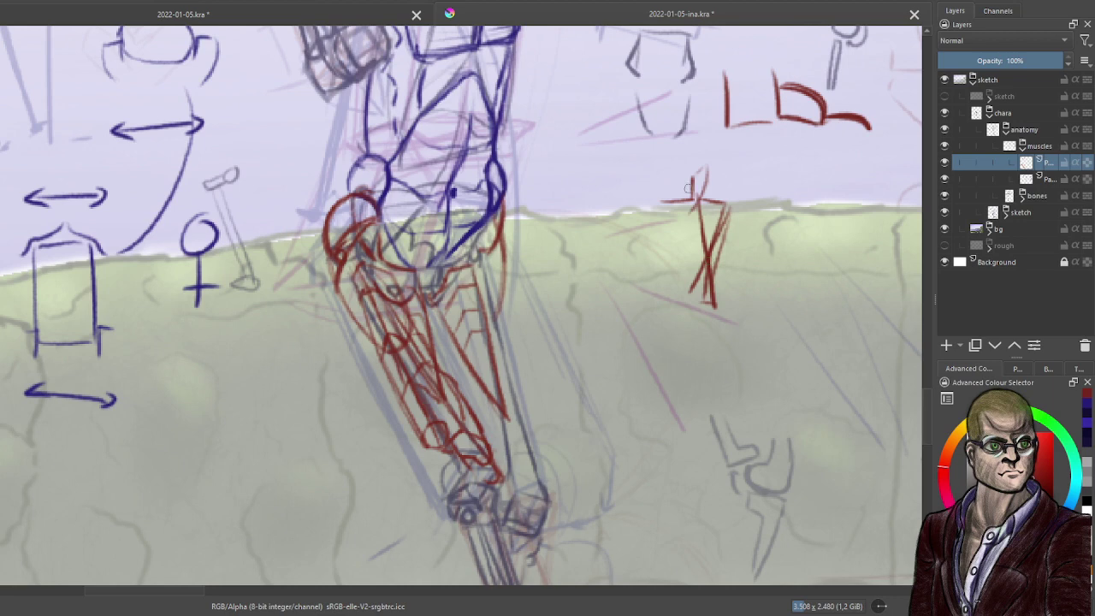
pyautogui.moveTo(687, 190); pyautogui.dragTo(698, 187)
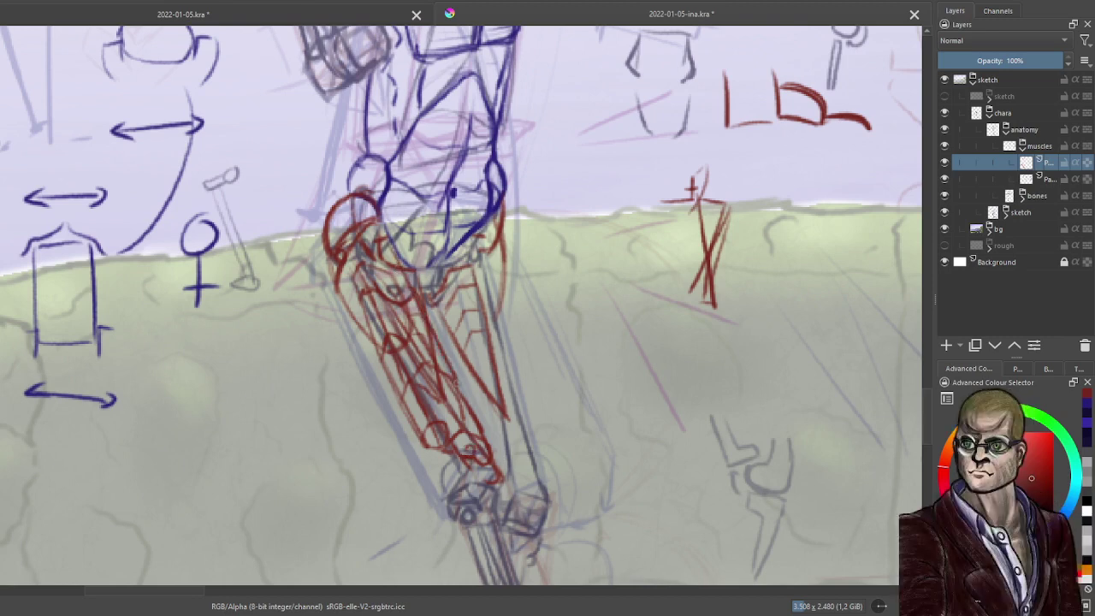
# Band the left-hand thigh muscles with curved dark red cross-contours and outline a long muscle from hip to knee on the right-hand thigh.
pyautogui.moveTo(380, 298)
pyautogui.mouseDown()
pyautogui.moveTo(421, 392)
pyautogui.moveTo(464, 450)
pyautogui.moveTo(469, 414)
pyautogui.moveTo(429, 393)
pyautogui.moveTo(455, 382)
pyautogui.moveTo(432, 356)
pyautogui.moveTo(450, 351)
pyautogui.moveTo(392, 288)
pyautogui.moveTo(414, 275)
pyautogui.moveTo(382, 262)
pyautogui.moveTo(402, 257)
pyautogui.mouseUp()
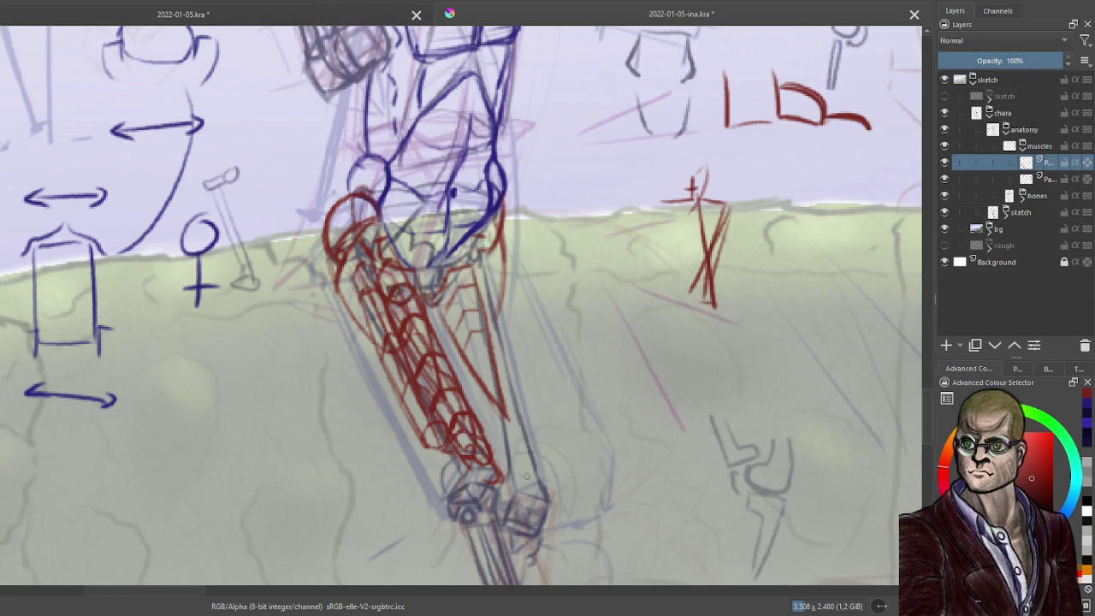
pyautogui.moveTo(526, 476)
pyautogui.mouseDown()
pyautogui.moveTo(533, 434)
pyautogui.moveTo(508, 258)
pyautogui.moveTo(491, 239)
pyautogui.moveTo(511, 309)
pyautogui.moveTo(510, 464)
pyautogui.moveTo(519, 438)
pyautogui.moveTo(510, 475)
pyautogui.moveTo(503, 450)
pyautogui.mouseUp()
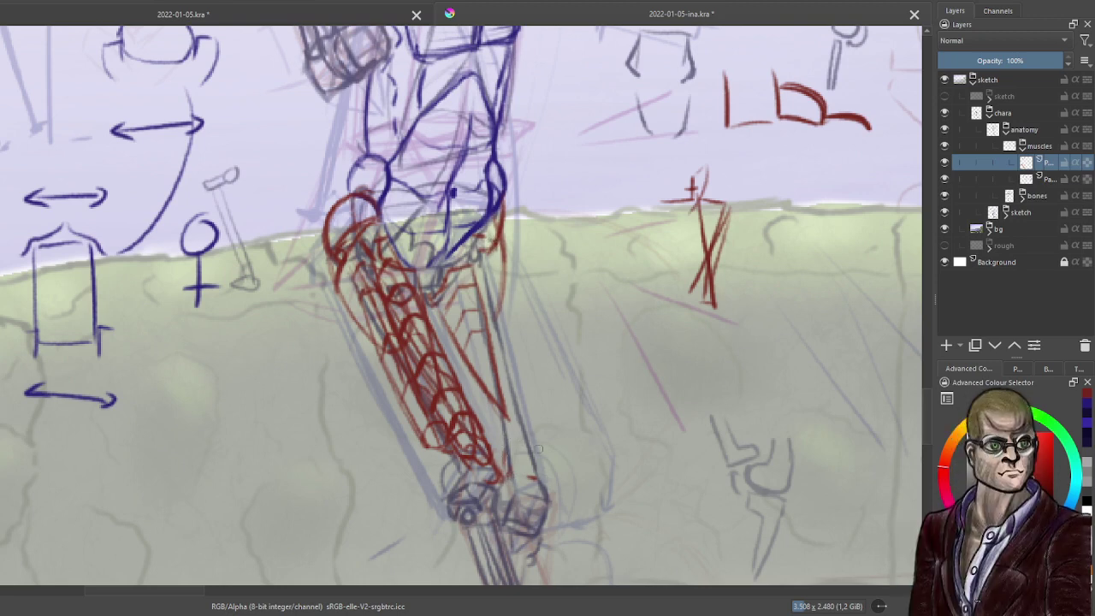
pyautogui.moveTo(539, 449); pyautogui.dragTo(538, 443)
pyautogui.moveTo(497, 272); pyautogui.dragTo(538, 446)
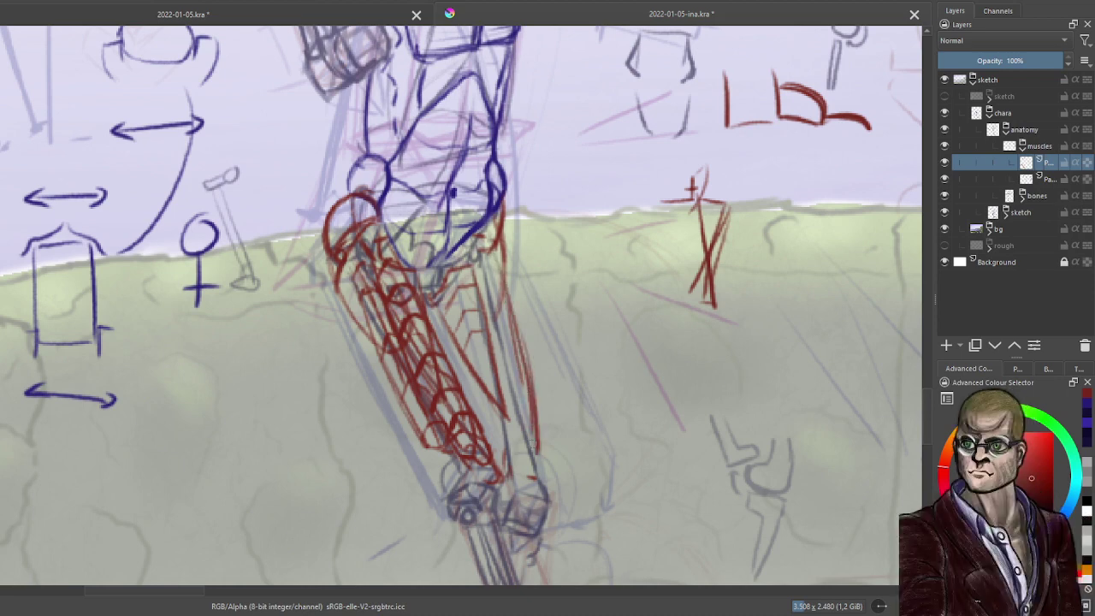
pyautogui.moveTo(493, 341)
pyautogui.mouseDown()
pyautogui.moveTo(523, 478)
pyautogui.moveTo(536, 479)
pyautogui.moveTo(551, 449)
pyautogui.mouseUp()
pyautogui.moveTo(489, 253)
pyautogui.mouseDown()
pyautogui.moveTo(546, 481)
pyautogui.moveTo(524, 433)
pyautogui.moveTo(536, 433)
pyautogui.moveTo(517, 394)
pyautogui.moveTo(529, 393)
pyautogui.mouseUp()
# Add angled dark red cross-contours along the right-hand thigh muscle and close its inner edge down to the knee.
pyautogui.moveTo(507, 351); pyautogui.dragTo(495, 368)
pyautogui.moveTo(498, 356); pyautogui.dragTo(520, 349)
pyautogui.moveTo(494, 313); pyautogui.dragTo(486, 325)
pyautogui.moveTo(489, 315); pyautogui.dragTo(511, 303)
pyautogui.moveTo(486, 268)
pyautogui.mouseDown()
pyautogui.moveTo(478, 289)
pyautogui.moveTo(520, 339)
pyautogui.mouseUp()
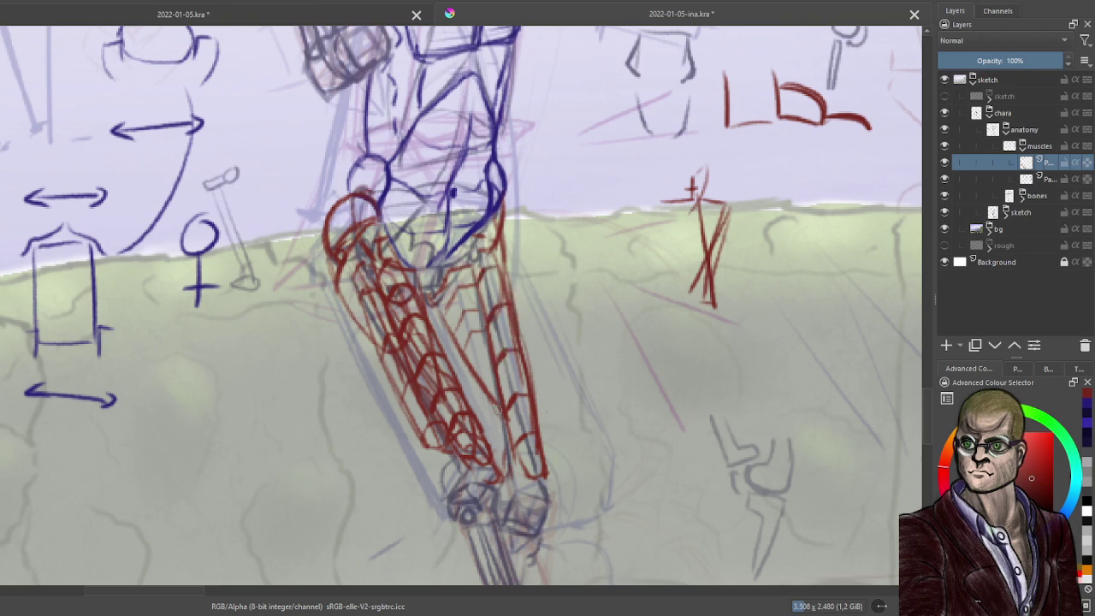
pyautogui.moveTo(498, 408)
pyautogui.mouseDown()
pyautogui.moveTo(505, 471)
pyautogui.moveTo(527, 476)
pyautogui.mouseUp()
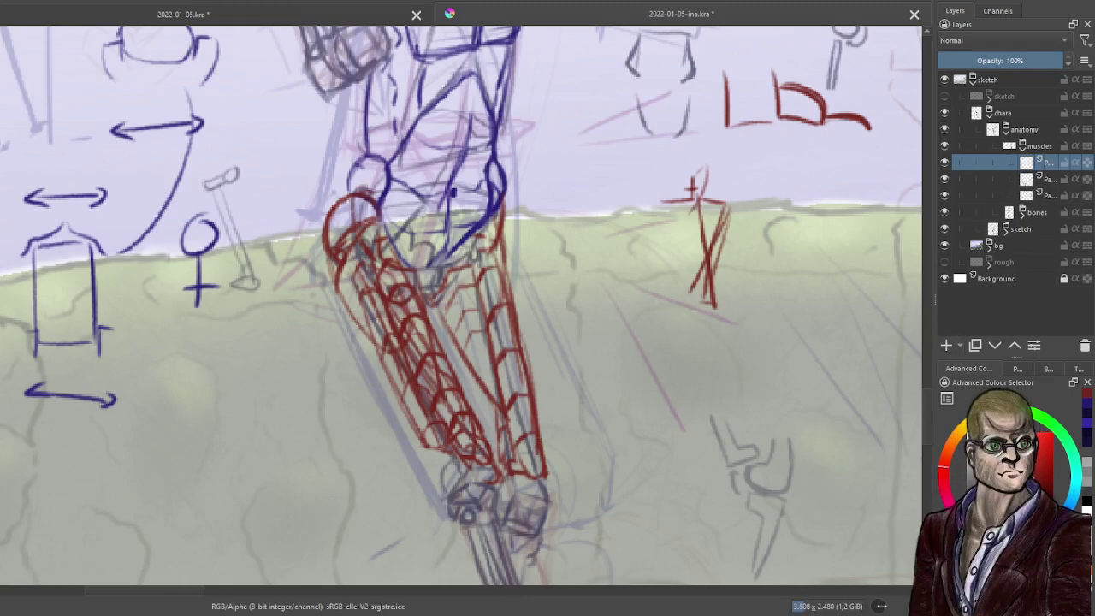
# Switch to dark blue and, on the new layer, draw a slim inner-thigh line to the knee with short cross strokes.
pyautogui.click(1087, 403)
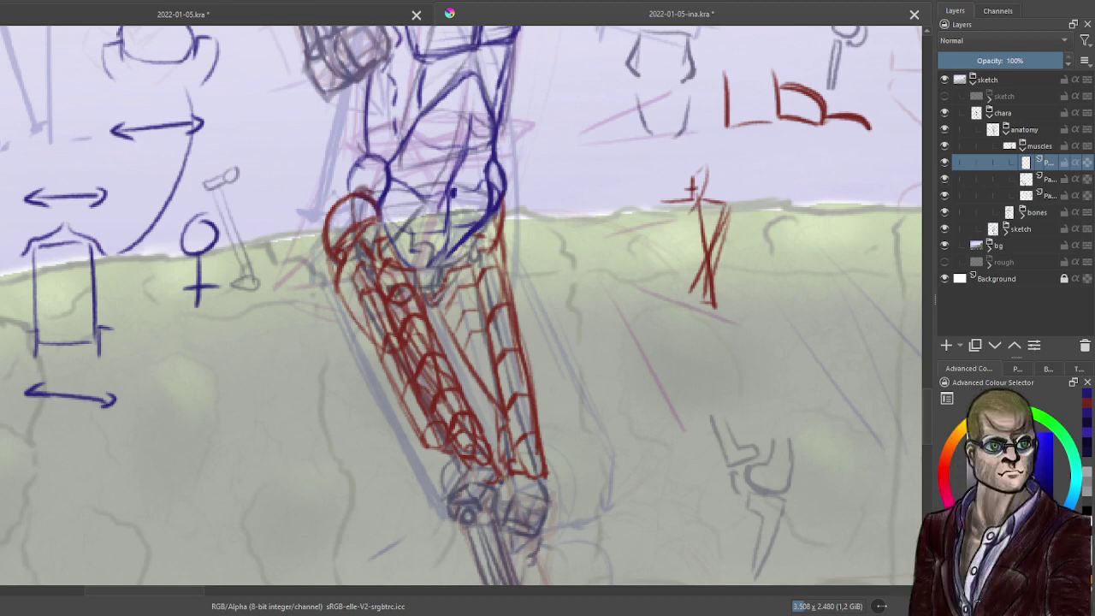
pyautogui.moveTo(444, 325); pyautogui.dragTo(488, 432)
pyautogui.moveTo(471, 395); pyautogui.dragTo(502, 458)
pyautogui.moveTo(472, 385)
pyautogui.mouseDown()
pyautogui.moveTo(478, 404)
pyautogui.moveTo(492, 393)
pyautogui.moveTo(483, 431)
pyautogui.moveTo(493, 409)
pyautogui.mouseUp()
pyautogui.moveTo(490, 415); pyautogui.dragTo(496, 405)
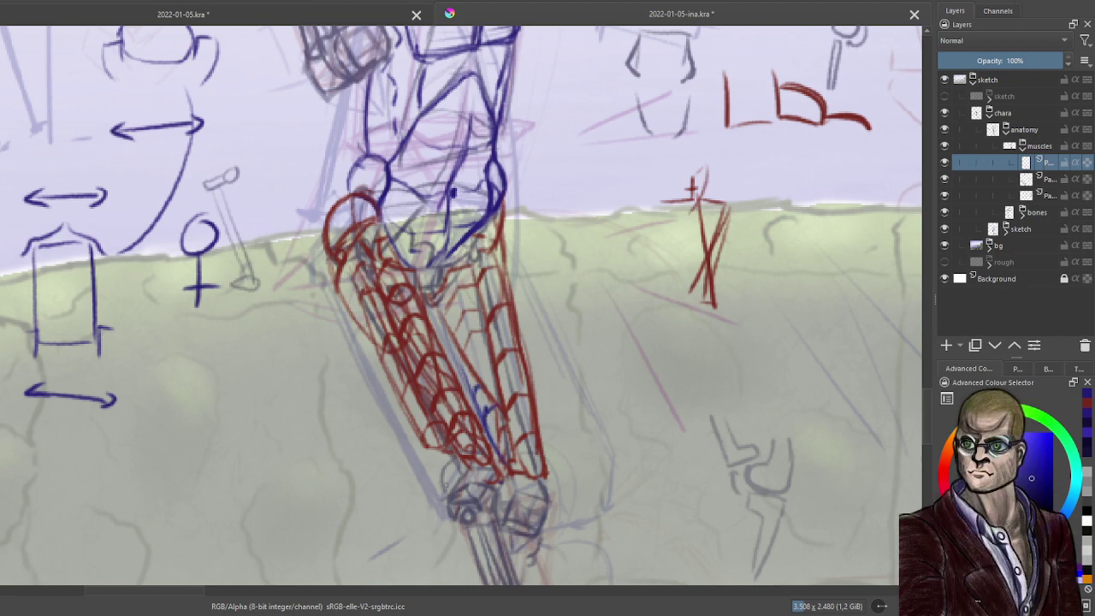
# Draw a dark blue line down the outer side of the left-hand thigh from hip to knee and extend the inner-thigh line upward.
pyautogui.moveTo(445, 481); pyautogui.dragTo(433, 484)
pyautogui.moveTo(373, 351); pyautogui.dragTo(410, 439)
pyautogui.moveTo(393, 401); pyautogui.dragTo(436, 484)
pyautogui.moveTo(368, 339)
pyautogui.mouseDown()
pyautogui.moveTo(440, 482)
pyautogui.moveTo(340, 307)
pyautogui.moveTo(326, 244)
pyautogui.moveTo(335, 202)
pyautogui.mouseUp()
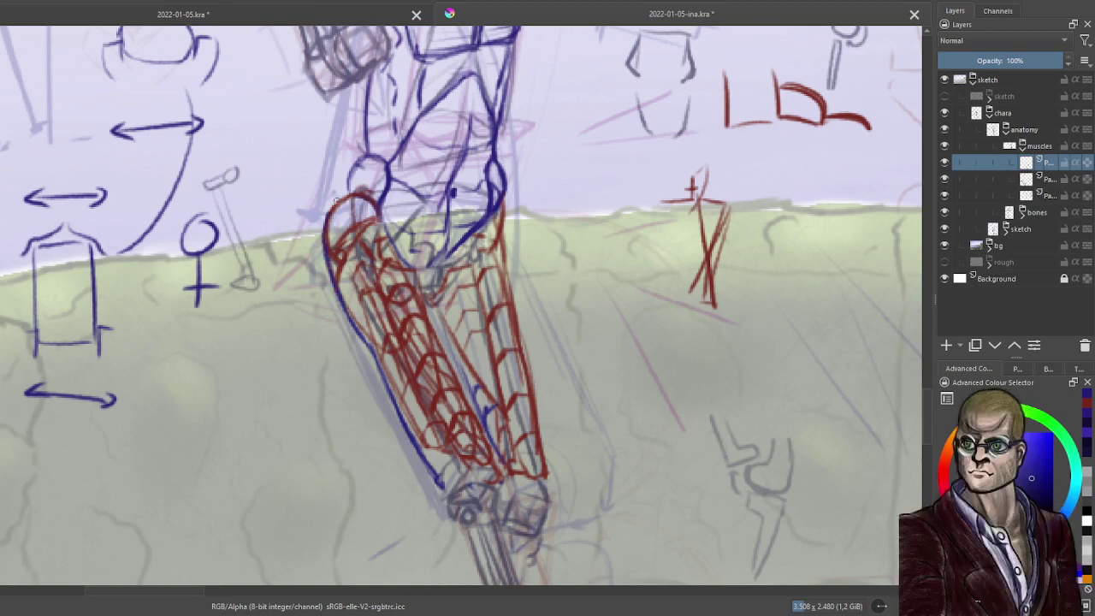
pyautogui.moveTo(419, 450); pyautogui.dragTo(445, 484)
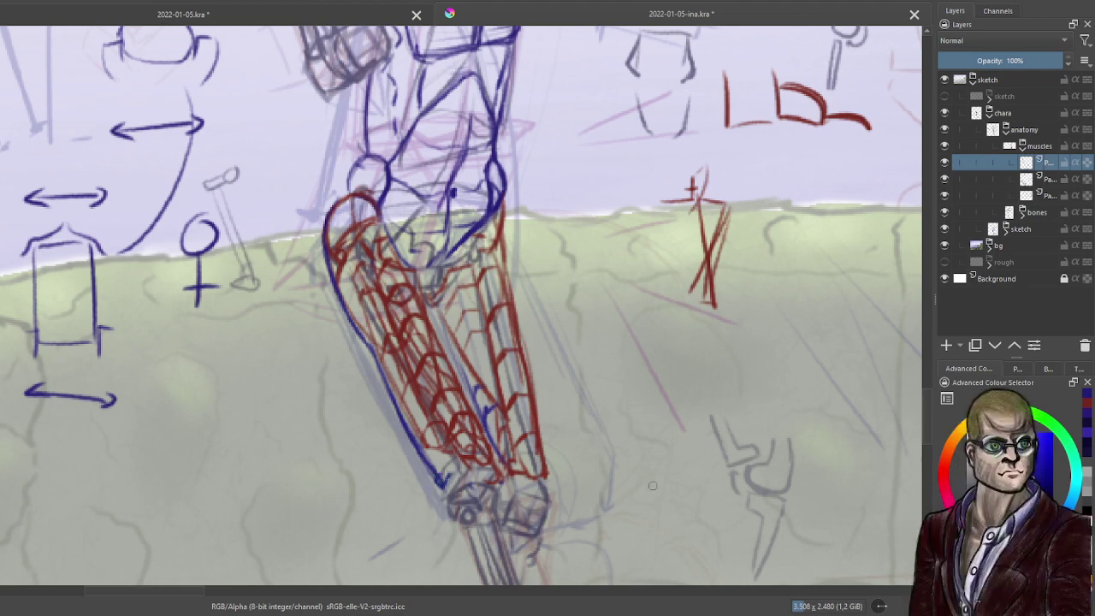
pyautogui.moveTo(450, 333); pyautogui.dragTo(474, 409)
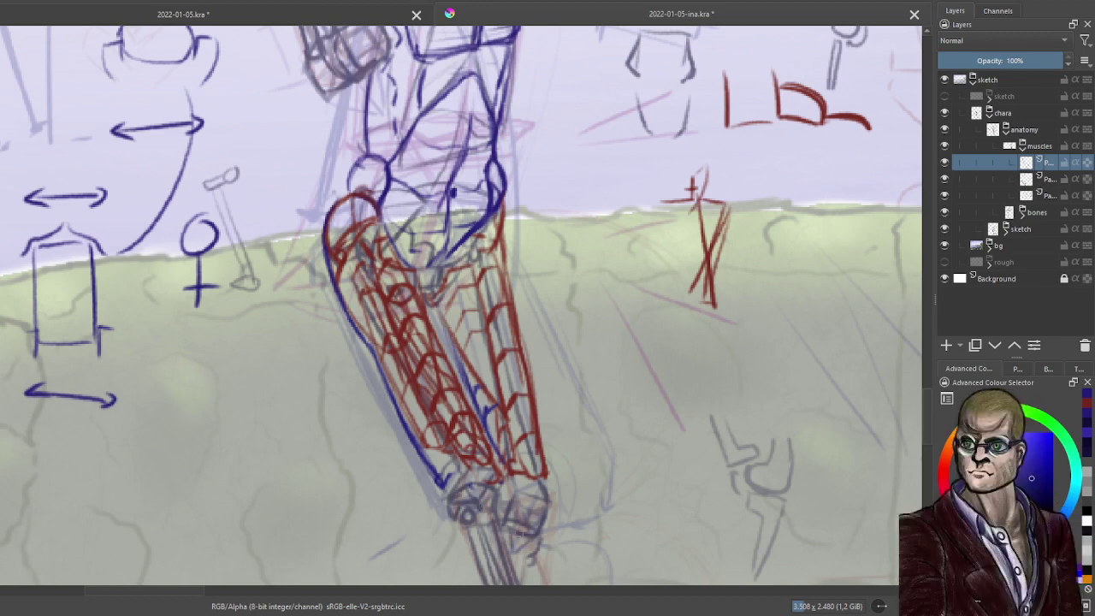
# Draw a dark blue line along the front lower leg's bone from the knee down to the ankle.
pyautogui.scroll(-3, 598, 345)
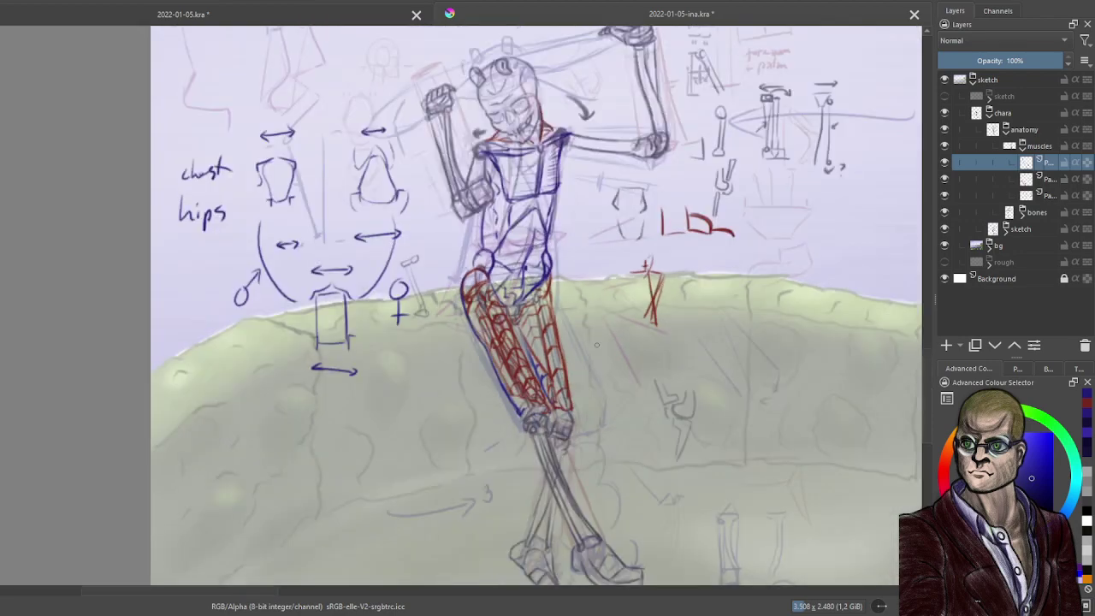
pyautogui.moveTo(610, 452); pyautogui.dragTo(526, 357)
pyautogui.scroll(5, 464, 364)
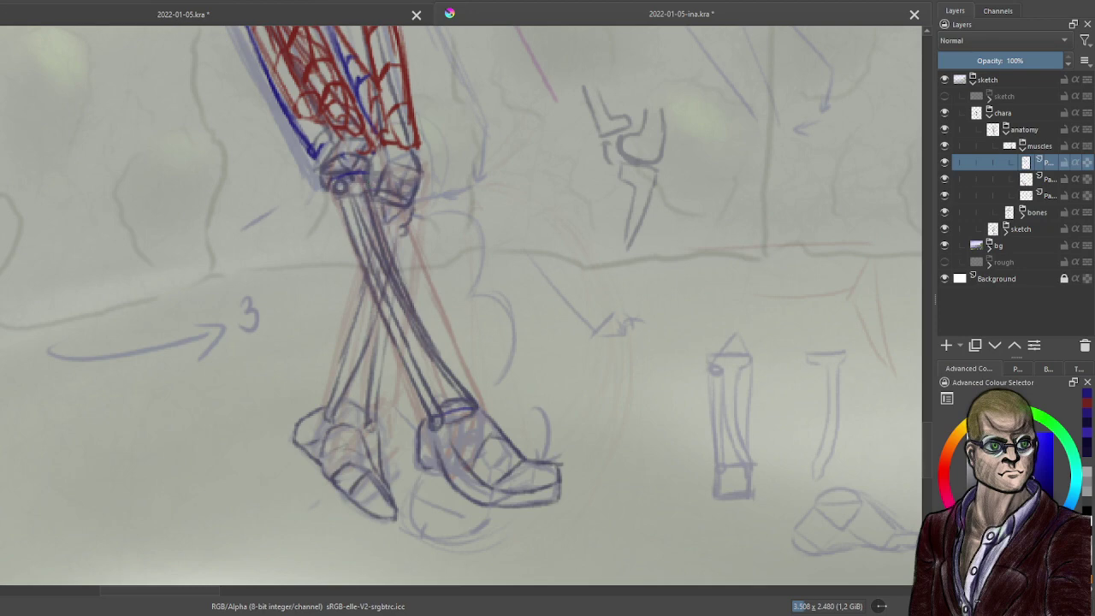
pyautogui.moveTo(344, 201); pyautogui.dragTo(409, 368)
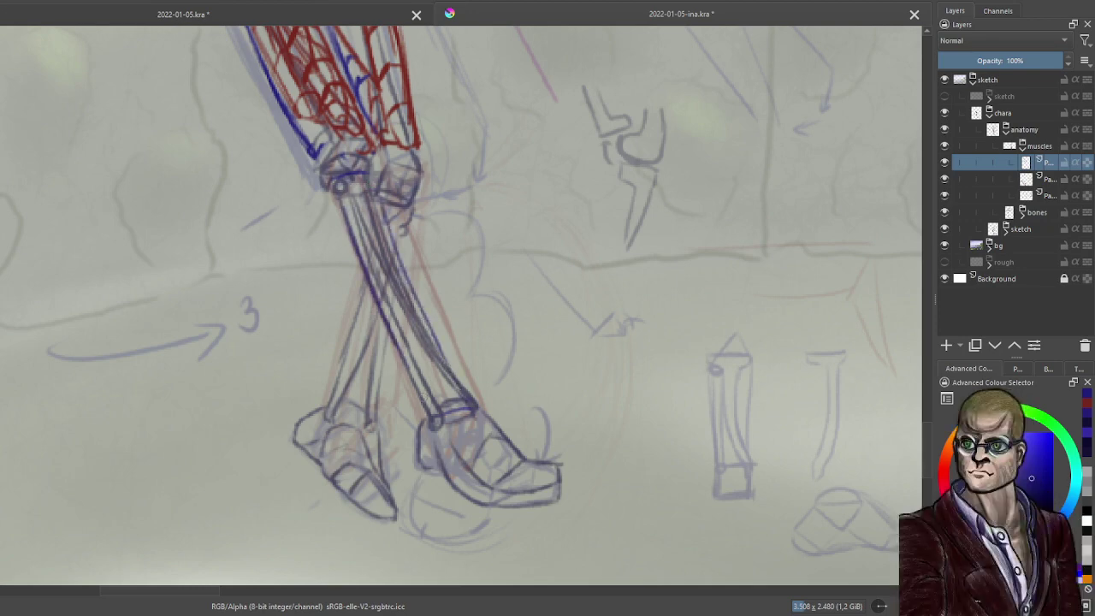
pyautogui.moveTo(391, 328); pyautogui.dragTo(437, 421)
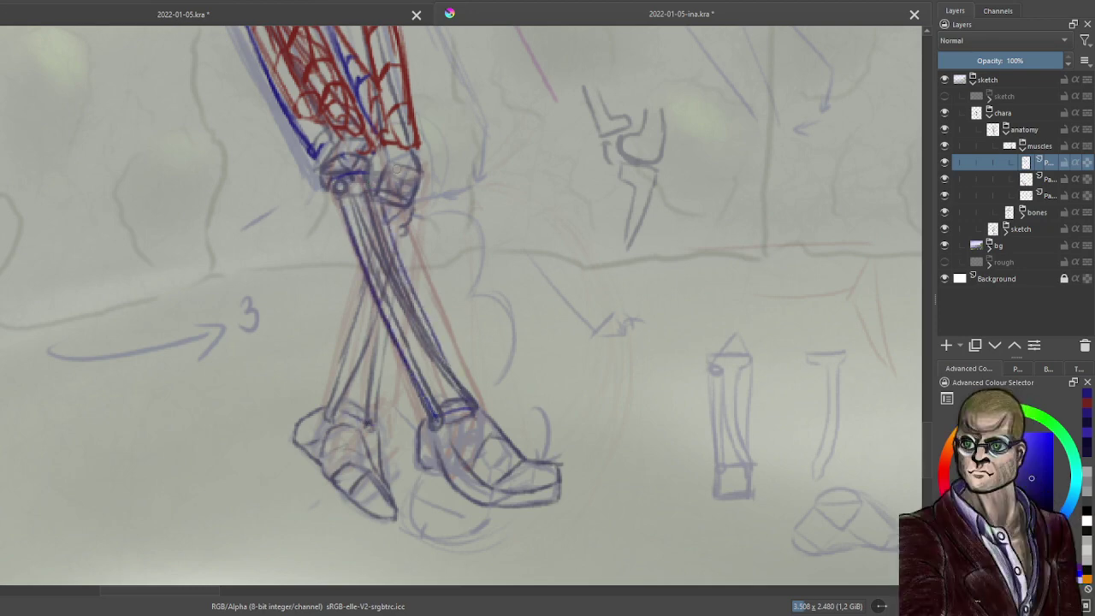
# Draw dark blue lines along the front shin's far edge and the rear lower leg's bones down to the ankle.
pyautogui.moveTo(392, 220)
pyautogui.mouseDown()
pyautogui.moveTo(416, 216)
pyautogui.moveTo(404, 260)
pyautogui.mouseUp()
pyautogui.moveTo(383, 332); pyautogui.dragTo(371, 417)
pyautogui.moveTo(363, 284); pyautogui.dragTo(337, 420)
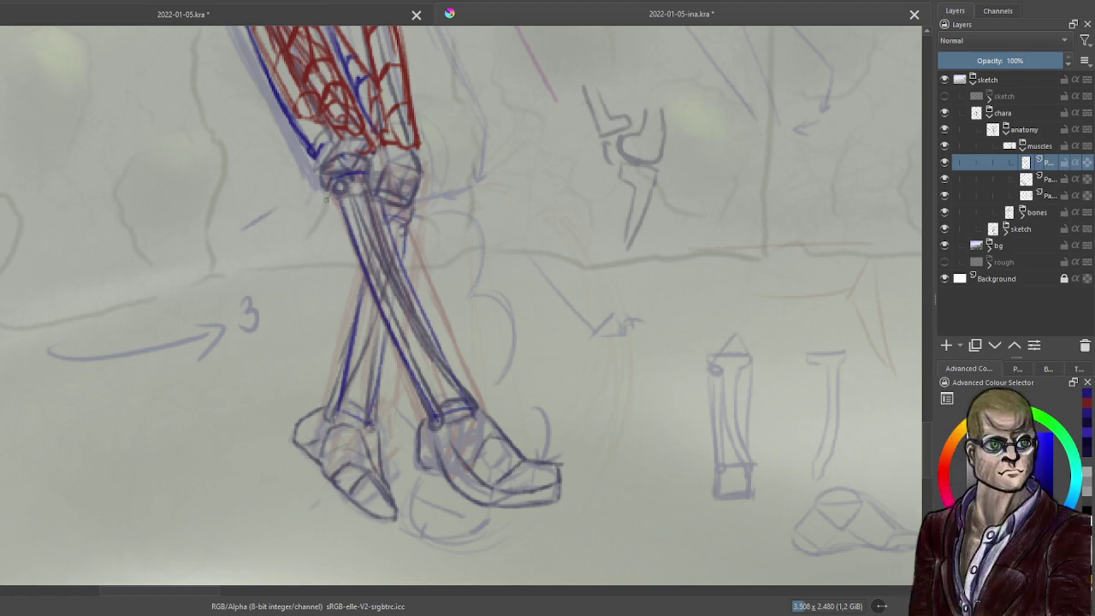
# Draw the front lower leg's shin and calf muscles in dark blue, from below the knee to the ankle, with short cross strokes.
pyautogui.moveTo(340, 176)
pyautogui.mouseDown()
pyautogui.moveTo(347, 193)
pyautogui.moveTo(325, 201)
pyautogui.mouseUp()
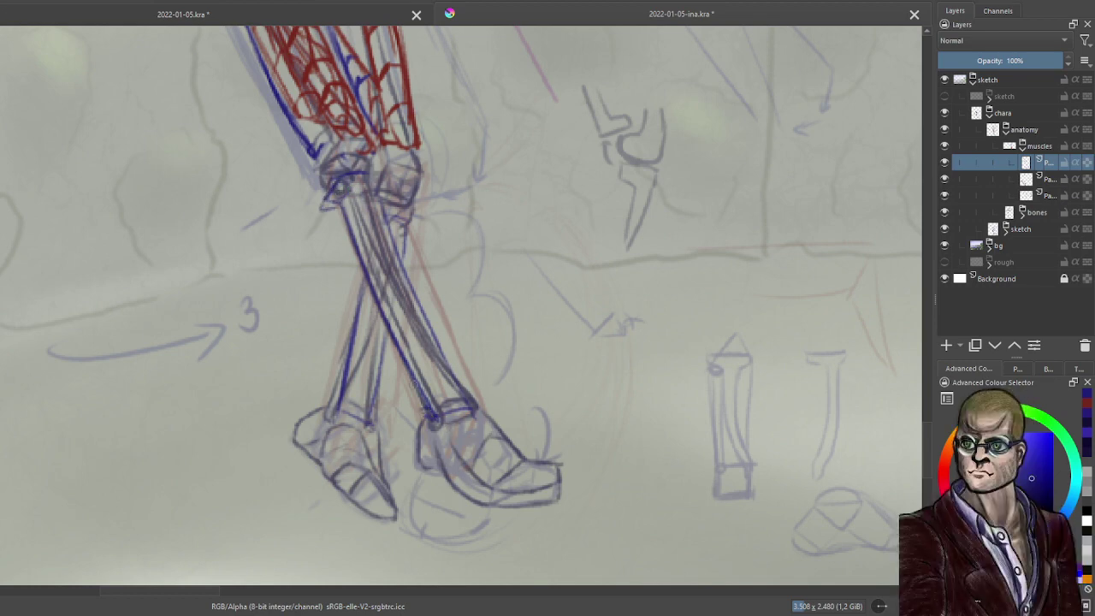
pyautogui.moveTo(342, 183)
pyautogui.mouseDown()
pyautogui.moveTo(353, 266)
pyautogui.moveTo(442, 409)
pyautogui.mouseUp()
pyautogui.moveTo(366, 224); pyautogui.dragTo(339, 271)
pyautogui.moveTo(394, 302)
pyautogui.mouseDown()
pyautogui.moveTo(373, 328)
pyautogui.moveTo(411, 354)
pyautogui.moveTo(408, 391)
pyautogui.mouseUp()
pyautogui.moveTo(325, 207)
pyautogui.mouseDown()
pyautogui.moveTo(333, 259)
pyautogui.moveTo(327, 223)
pyautogui.moveTo(347, 286)
pyautogui.moveTo(432, 415)
pyautogui.mouseUp()
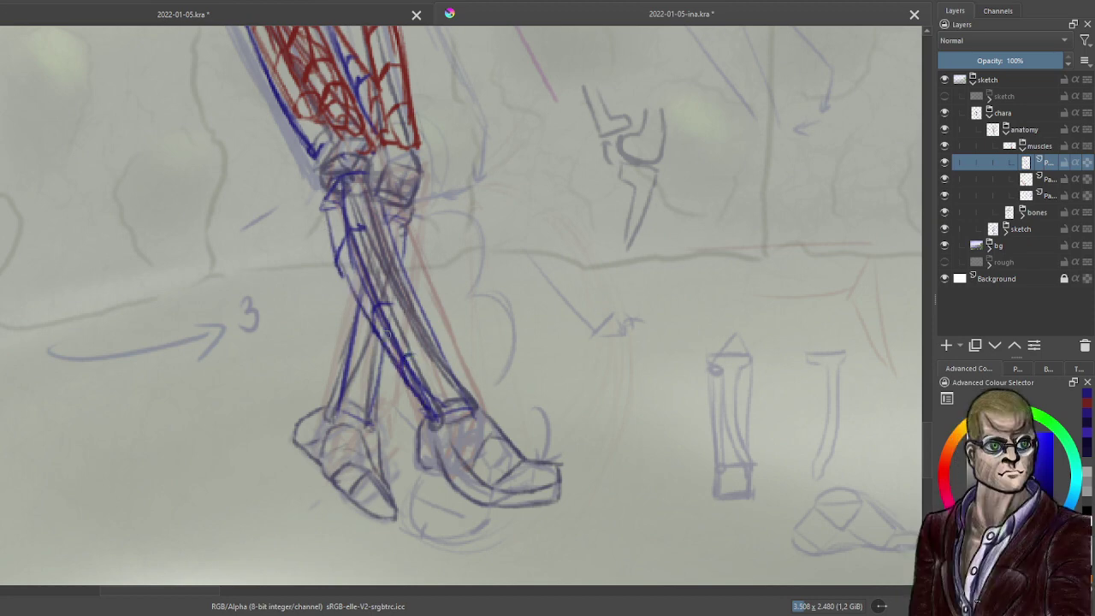
pyautogui.moveTo(373, 325)
pyautogui.mouseDown()
pyautogui.moveTo(332, 252)
pyautogui.moveTo(324, 190)
pyautogui.moveTo(368, 231)
pyautogui.moveTo(439, 403)
pyautogui.mouseUp()
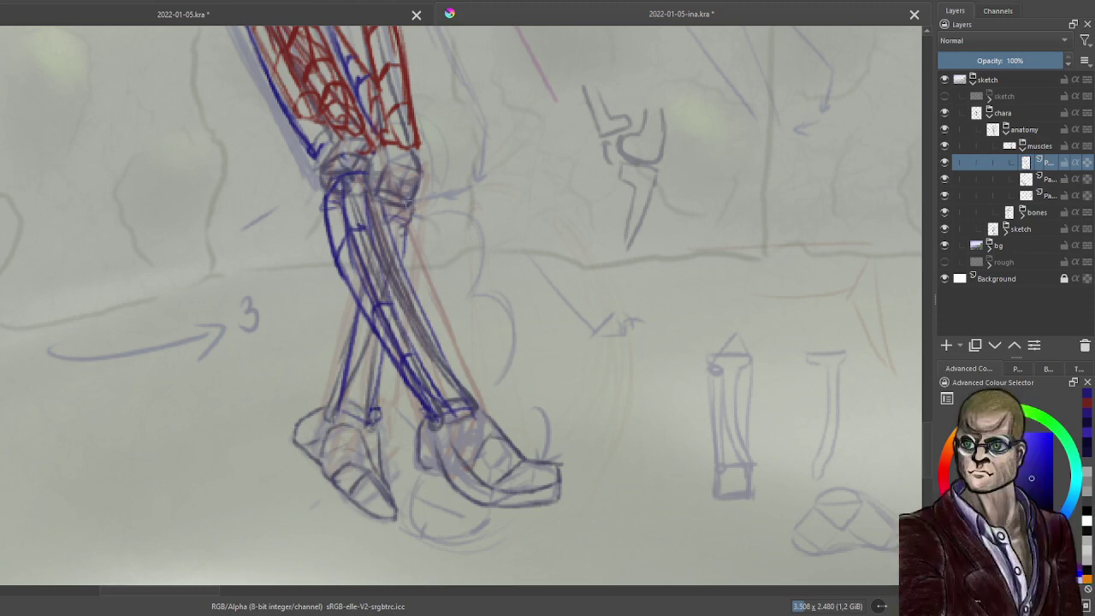
# Outline the rear lower leg's calf in dark blue from the knee to the ankle and close its top below the knee.
pyautogui.moveTo(419, 206); pyautogui.dragTo(417, 292)
pyautogui.moveTo(393, 368); pyautogui.dragTo(371, 417)
pyautogui.moveTo(418, 268); pyautogui.dragTo(414, 296)
pyautogui.moveTo(420, 206); pyautogui.dragTo(413, 291)
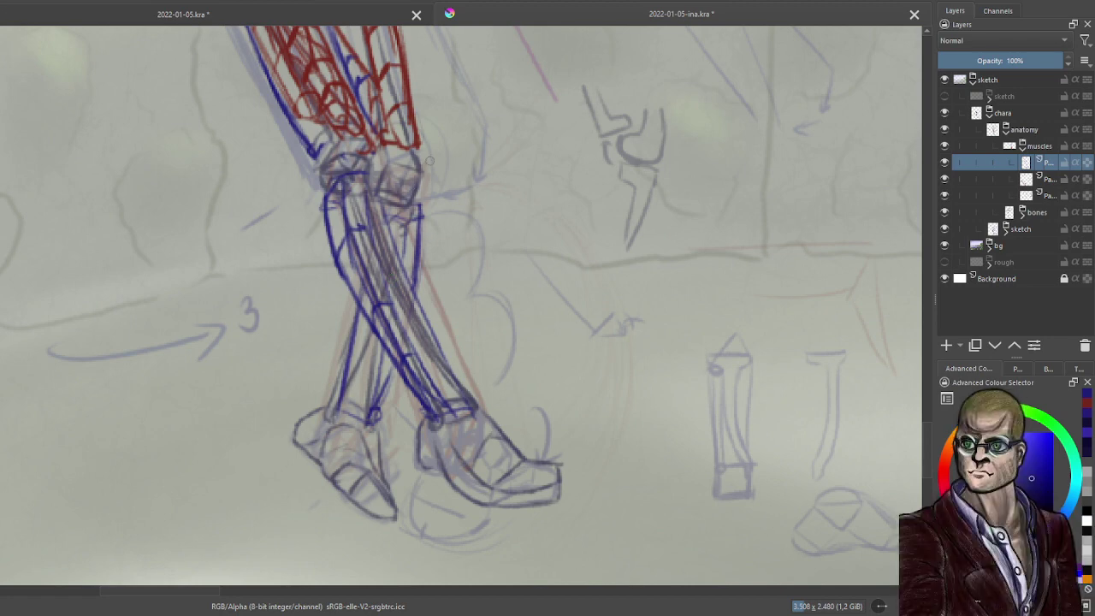
pyautogui.moveTo(388, 194); pyautogui.dragTo(420, 214)
# Add a dark blue side diagram beside the grey knee sketch: a rounded coiled form with a W-shaped double curve beneath it.
pyautogui.moveTo(684, 137)
pyautogui.mouseDown()
pyautogui.moveTo(715, 159)
pyautogui.moveTo(682, 144)
pyautogui.moveTo(707, 154)
pyautogui.moveTo(683, 127)
pyautogui.moveTo(673, 147)
pyautogui.moveTo(694, 165)
pyautogui.moveTo(712, 147)
pyautogui.moveTo(672, 157)
pyautogui.moveTo(672, 142)
pyautogui.moveTo(680, 168)
pyautogui.moveTo(669, 144)
pyautogui.mouseUp()
pyautogui.hotkey('ctrl', 'z')
pyautogui.moveTo(665, 195)
pyautogui.mouseDown()
pyautogui.moveTo(674, 220)
pyautogui.moveTo(724, 196)
pyautogui.mouseUp()
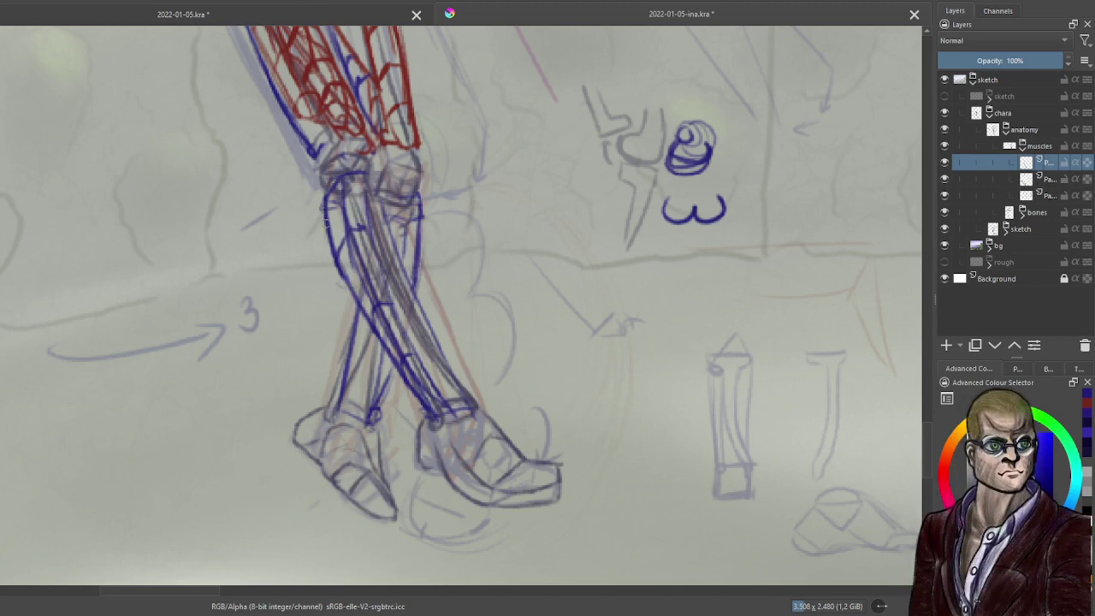
# Add a second dark blue bulging contour to the front calf and reinforce the rear calf's outer and lower edges.
pyautogui.moveTo(326, 224)
pyautogui.mouseDown()
pyautogui.moveTo(327, 263)
pyautogui.moveTo(330, 233)
pyautogui.moveTo(347, 293)
pyautogui.mouseUp()
pyautogui.moveTo(330, 239)
pyautogui.mouseDown()
pyautogui.moveTo(331, 278)
pyautogui.moveTo(328, 234)
pyautogui.moveTo(364, 310)
pyautogui.mouseUp()
pyautogui.moveTo(332, 257); pyautogui.dragTo(361, 306)
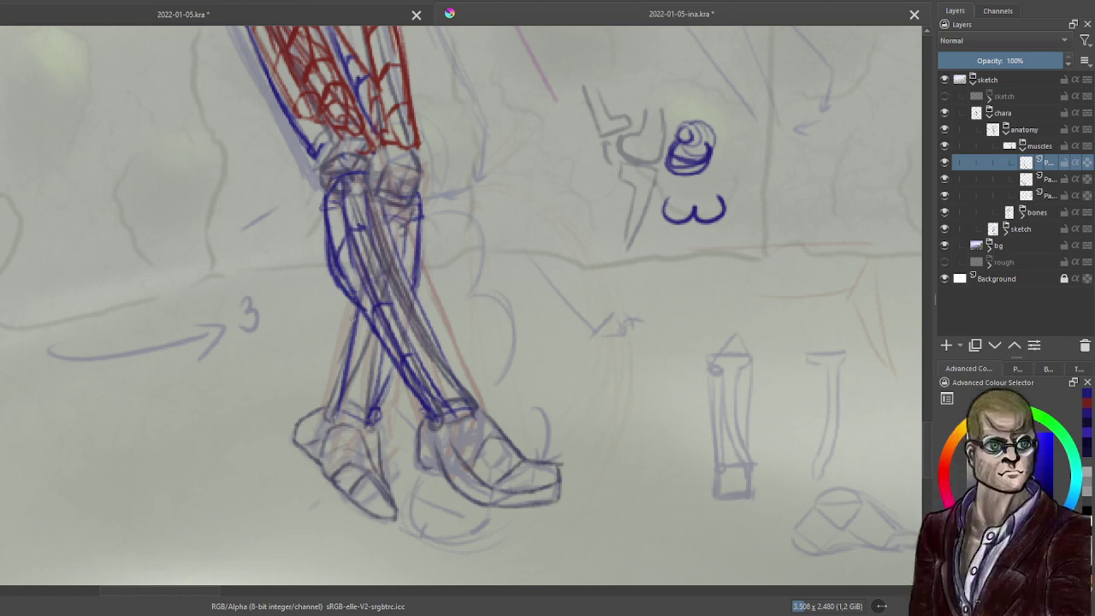
pyautogui.moveTo(353, 299); pyautogui.dragTo(351, 330)
pyautogui.moveTo(416, 226); pyautogui.dragTo(411, 296)
pyautogui.moveTo(395, 359); pyautogui.dragTo(378, 406)
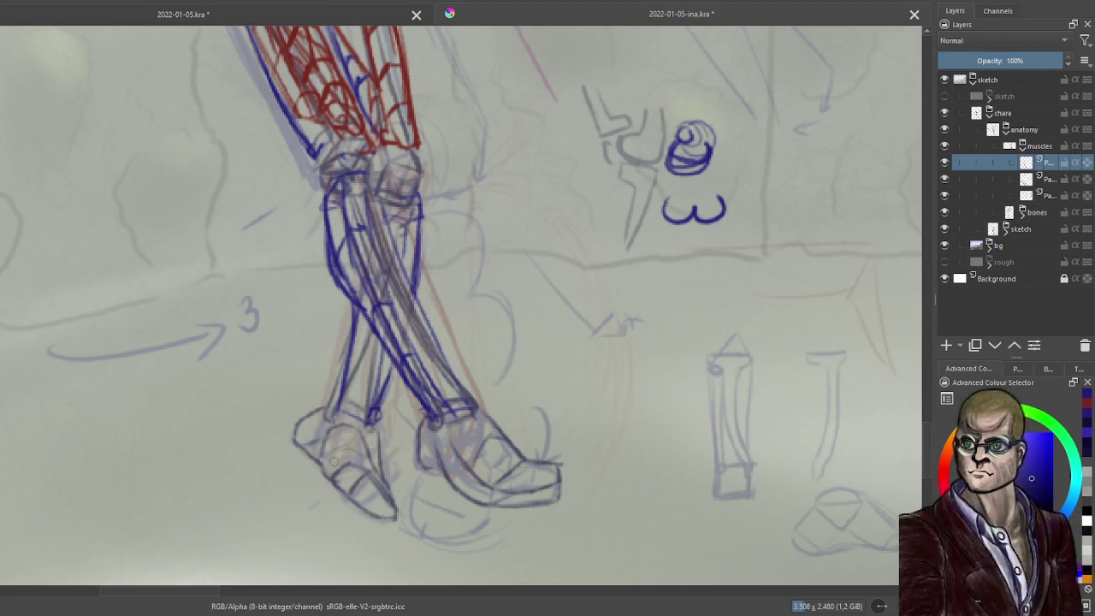
# Add two short curved dark blue cross strokes on the outstretched upper arm, one near the elbow and one near its middle.
pyautogui.scroll(-1, 334, 462)
pyautogui.scroll(-3, 511, 317)
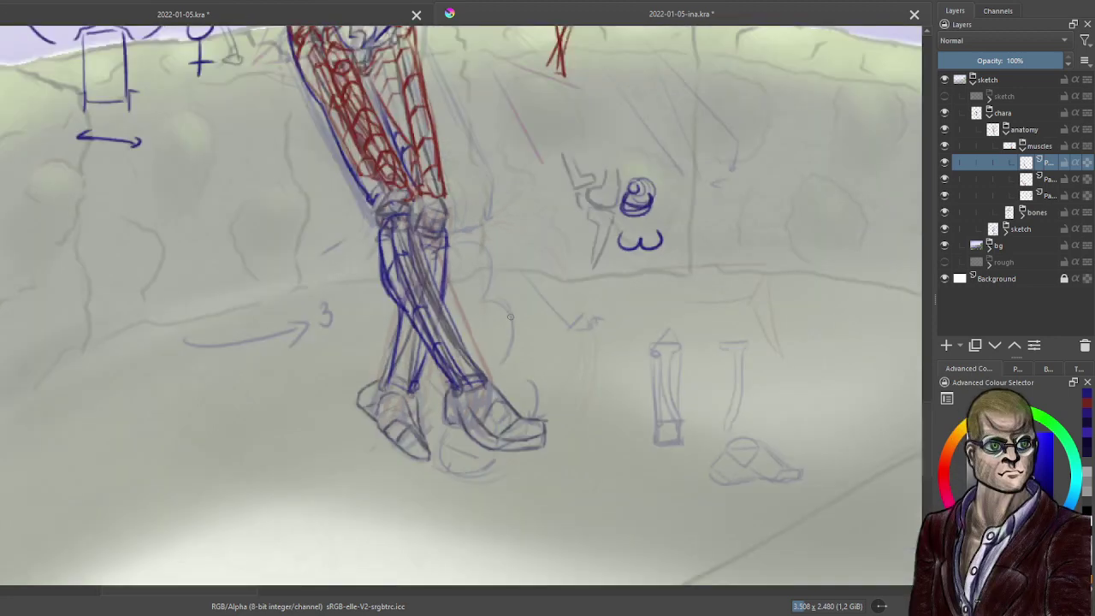
pyautogui.scroll(-1, 559, 297)
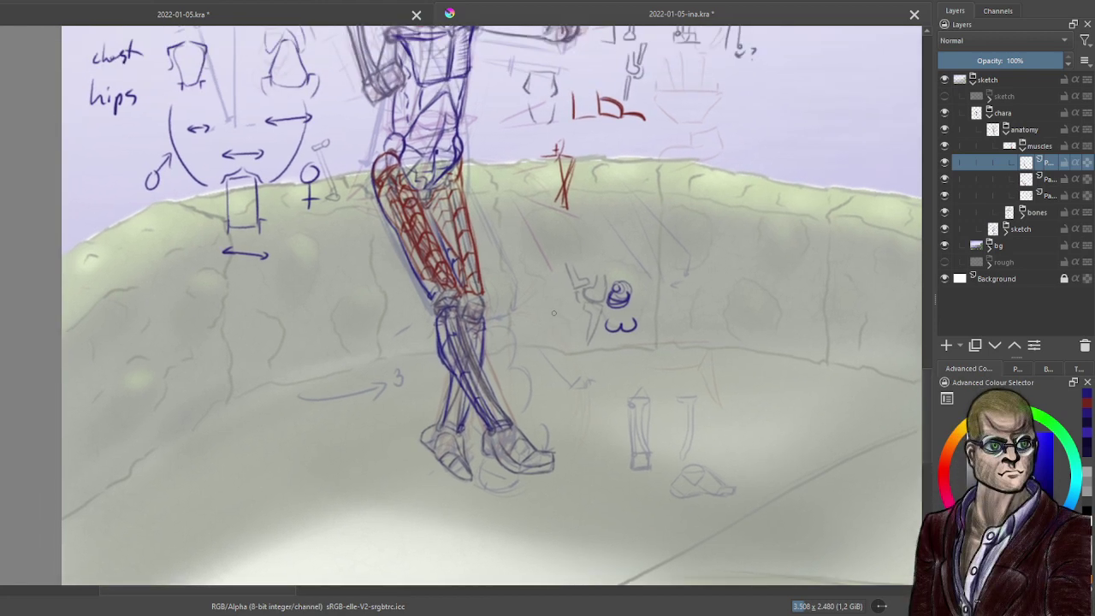
pyautogui.scroll(-2, 562, 278)
pyautogui.moveTo(563, 279); pyautogui.dragTo(519, 369)
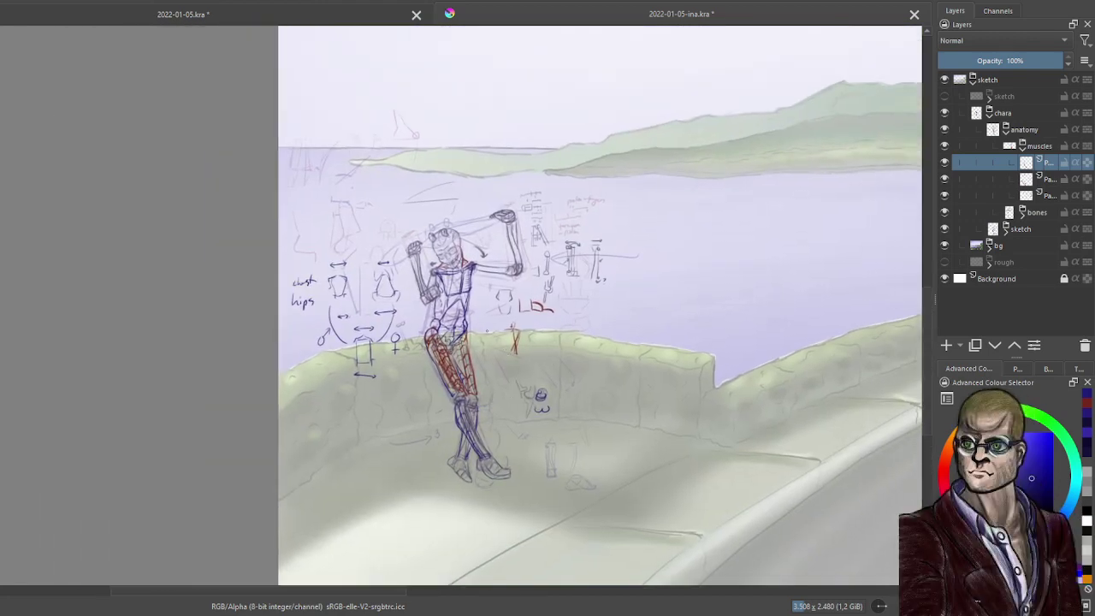
pyautogui.scroll(3, 479, 290)
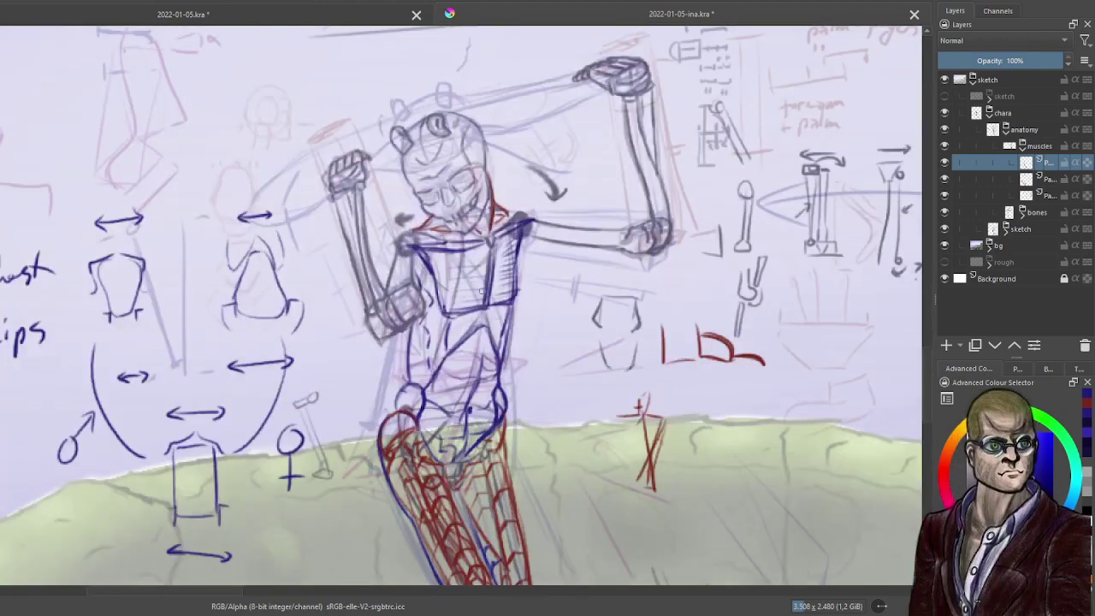
pyautogui.scroll(1, 546, 302)
pyautogui.moveTo(609, 284); pyautogui.dragTo(607, 334)
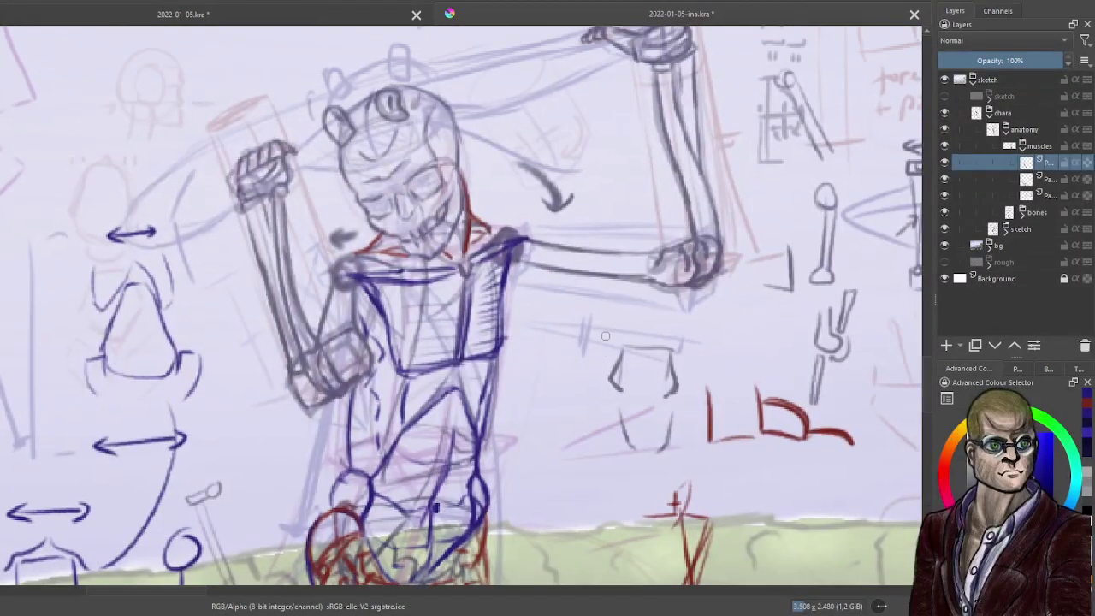
pyautogui.scroll(1, 576, 301)
pyautogui.scroll(-3, 578, 301)
pyautogui.scroll(2, 565, 331)
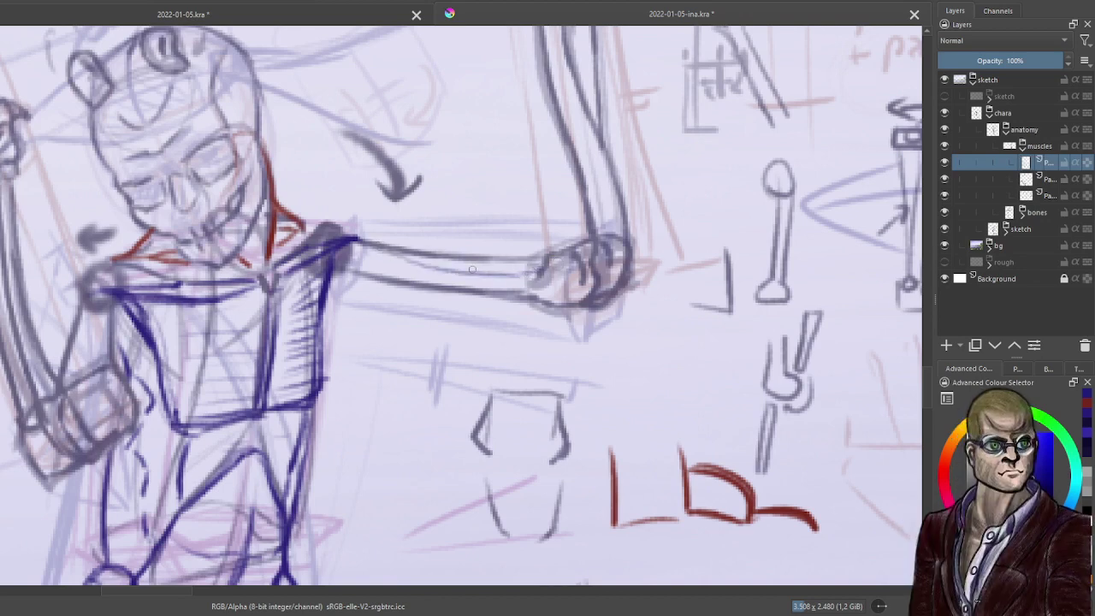
pyautogui.moveTo(491, 267); pyautogui.dragTo(518, 251)
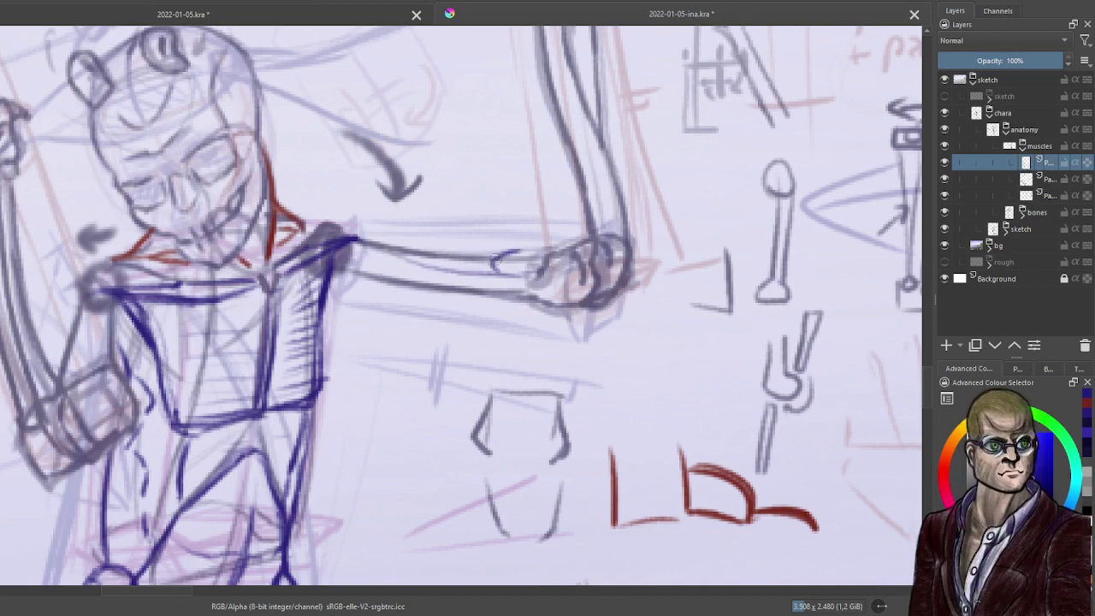
pyautogui.moveTo(452, 269); pyautogui.dragTo(464, 251)
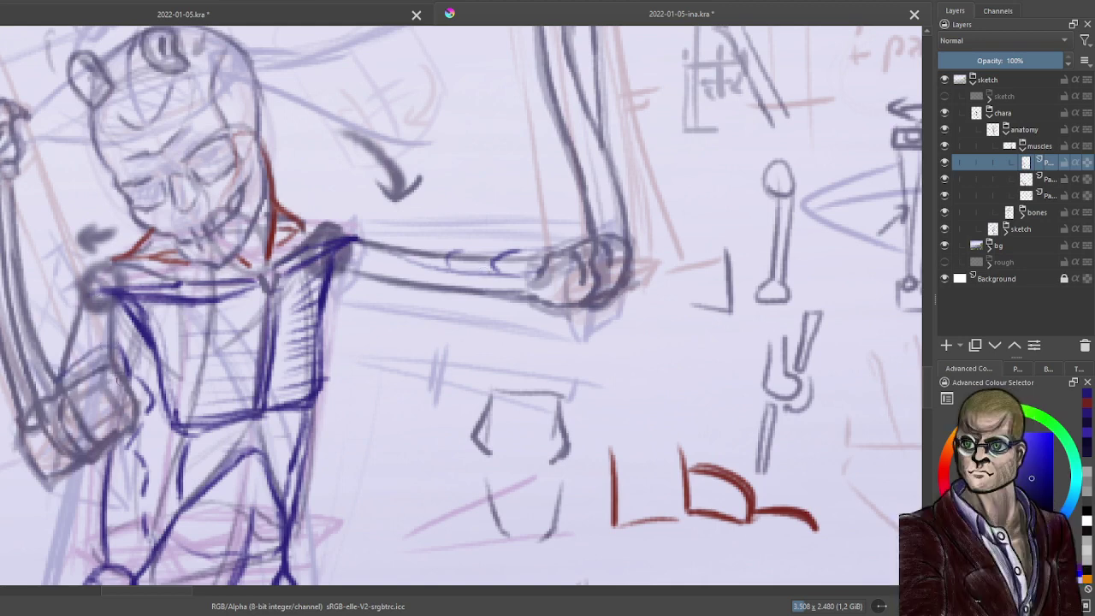
# Outline the bent upper arm in dark blue from shoulder to elbow, undoing the first attempt at its outer edge.
pyautogui.moveTo(77, 307); pyautogui.dragTo(49, 368)
pyautogui.hotkey('ctrl', 'z')
pyautogui.hotkey('ctrl', 'z')
pyautogui.moveTo(83, 302)
pyautogui.mouseDown()
pyautogui.moveTo(55, 359)
pyautogui.moveTo(88, 293)
pyautogui.mouseUp()
pyautogui.moveTo(66, 342)
pyautogui.mouseDown()
pyautogui.moveTo(108, 320)
pyautogui.moveTo(127, 336)
pyautogui.moveTo(129, 363)
pyautogui.mouseUp()
pyautogui.moveTo(111, 294)
pyautogui.mouseDown()
pyautogui.moveTo(133, 375)
pyautogui.moveTo(127, 359)
pyautogui.mouseUp()
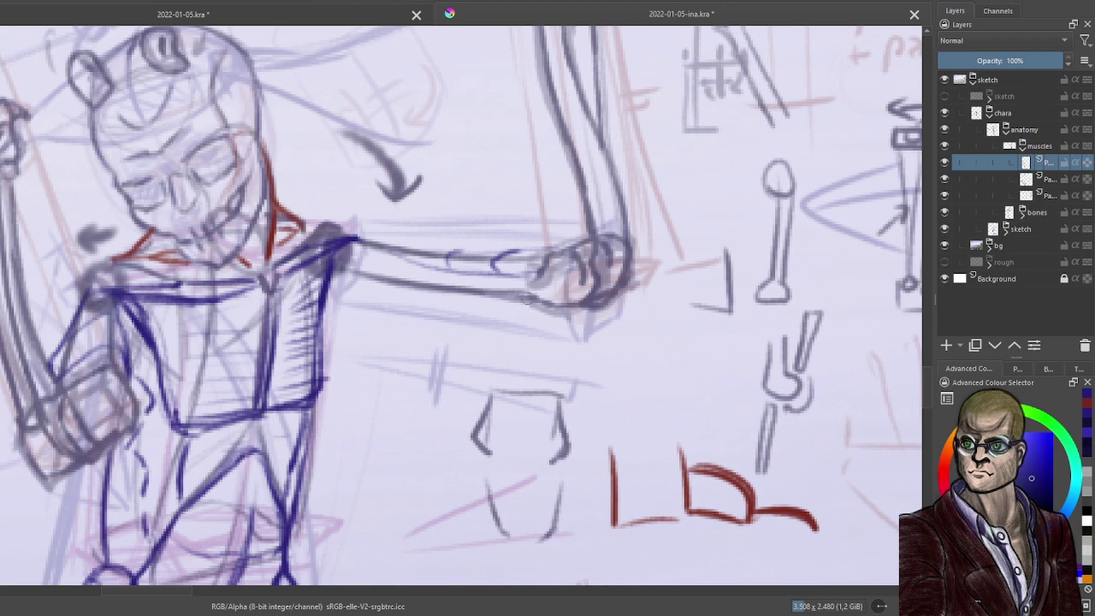
# Add a new paint layer and draw dark red lines under the outstretched upper arm and along the bent upper arm's inner edge.
pyautogui.press('Insert')
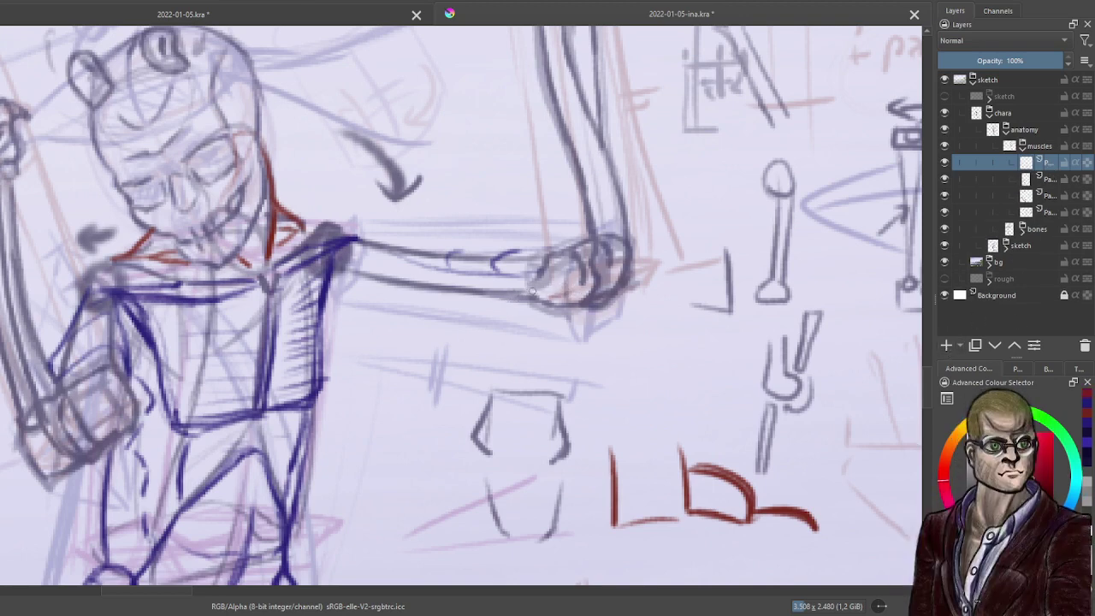
pyautogui.moveTo(573, 289)
pyautogui.mouseDown()
pyautogui.moveTo(558, 302)
pyautogui.moveTo(520, 299)
pyautogui.mouseUp()
pyautogui.moveTo(402, 290)
pyautogui.mouseDown()
pyautogui.moveTo(567, 304)
pyautogui.moveTo(408, 289)
pyautogui.mouseUp()
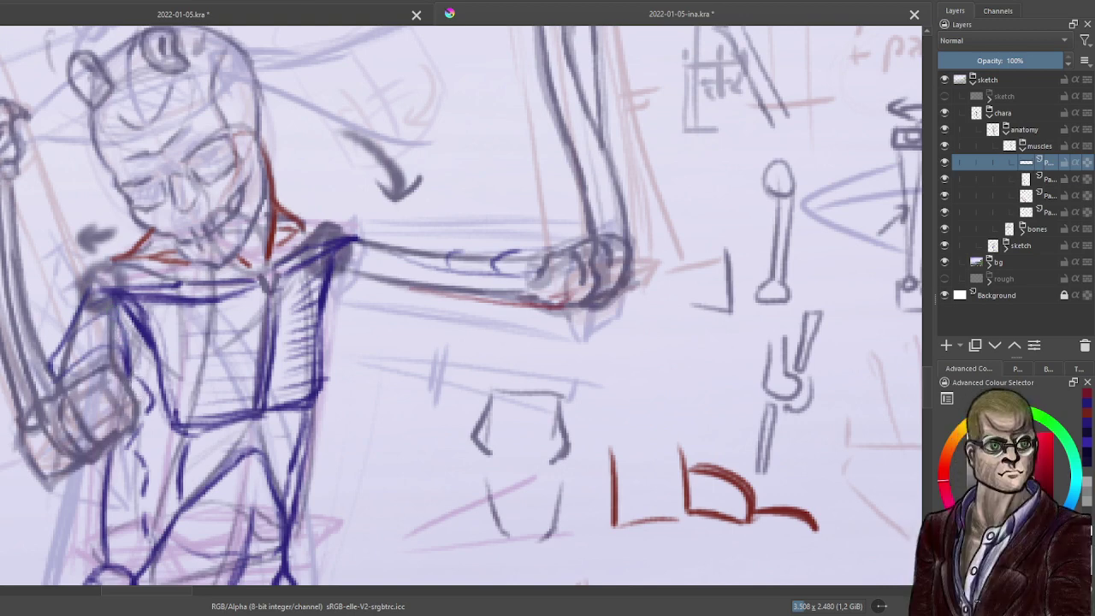
pyautogui.moveTo(133, 379)
pyautogui.mouseDown()
pyautogui.moveTo(136, 417)
pyautogui.moveTo(123, 335)
pyautogui.mouseUp()
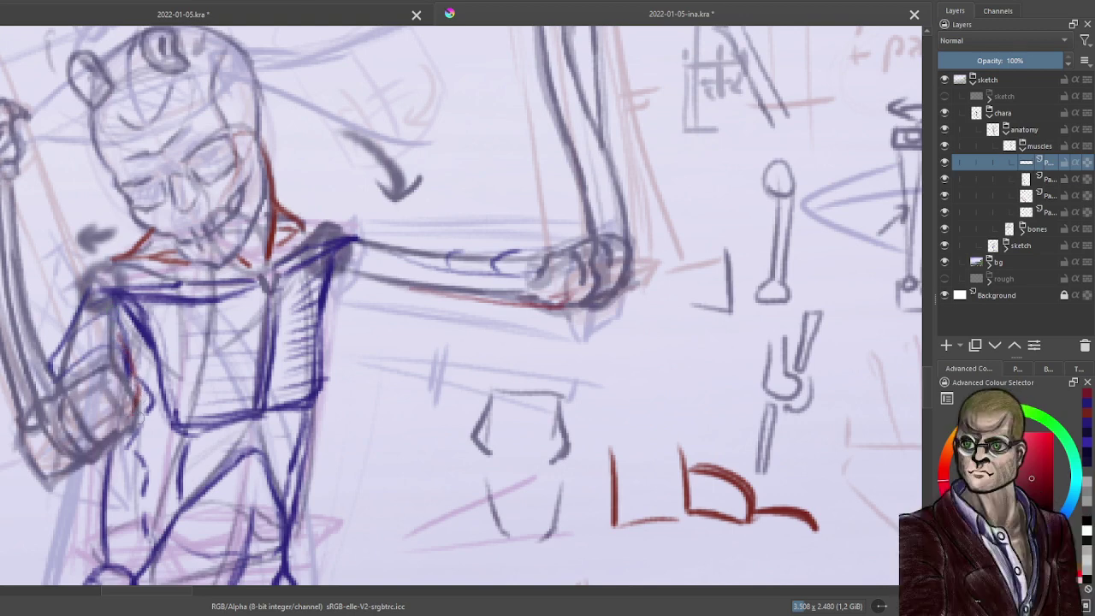
pyautogui.moveTo(427, 290)
pyautogui.mouseDown()
pyautogui.moveTo(559, 309)
pyautogui.moveTo(465, 302)
pyautogui.mouseUp()
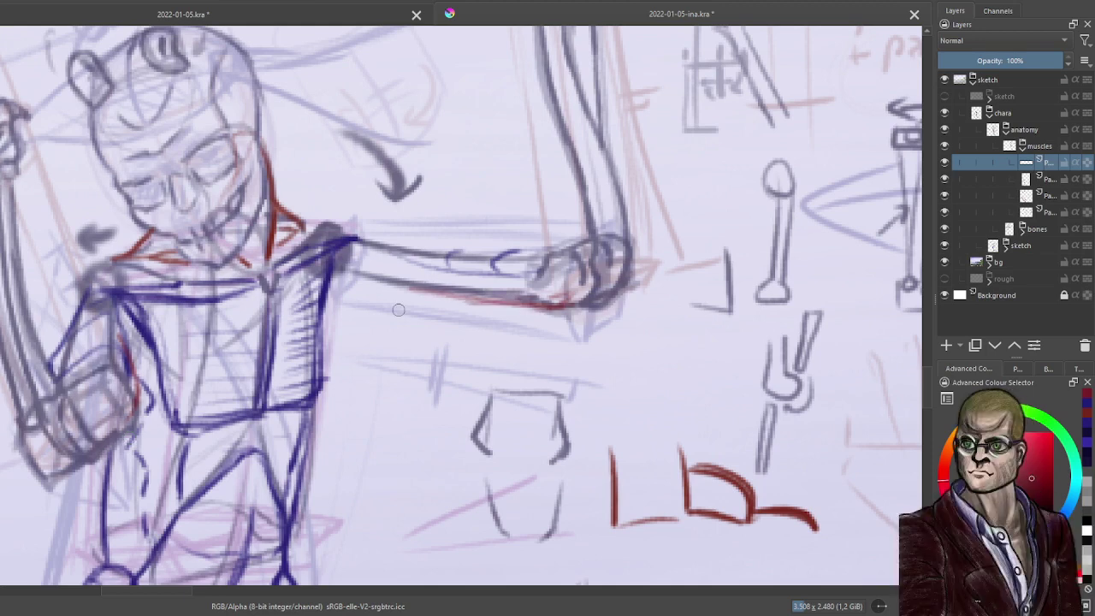
# Return to the dark blue muscle layer and sketch small blocky tendon shapes at the outstretched arm's shoulder and elbow ends.
pyautogui.click(1045, 180)
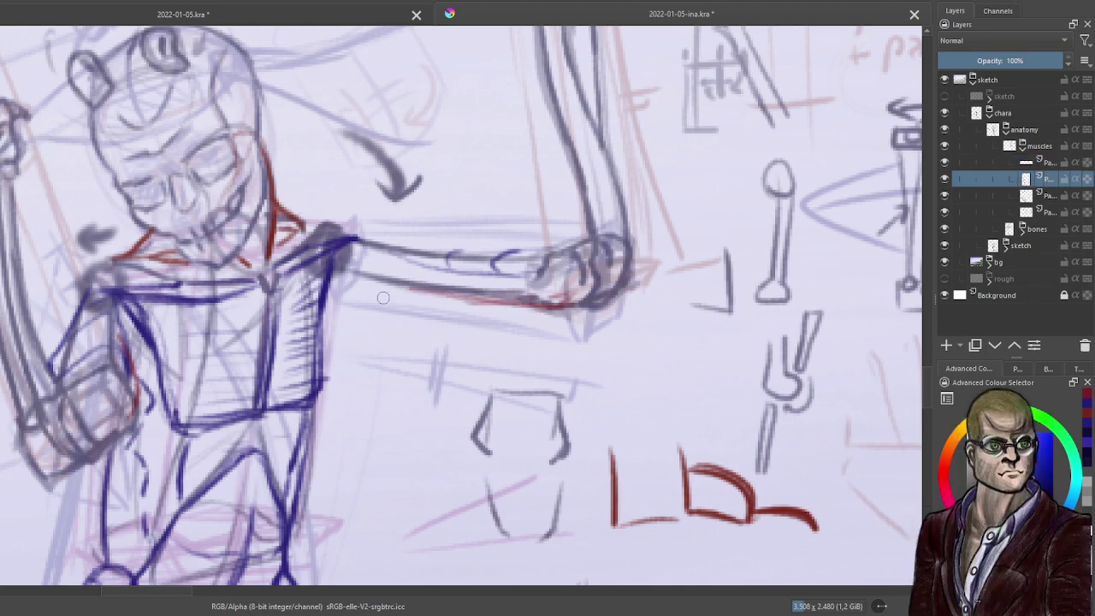
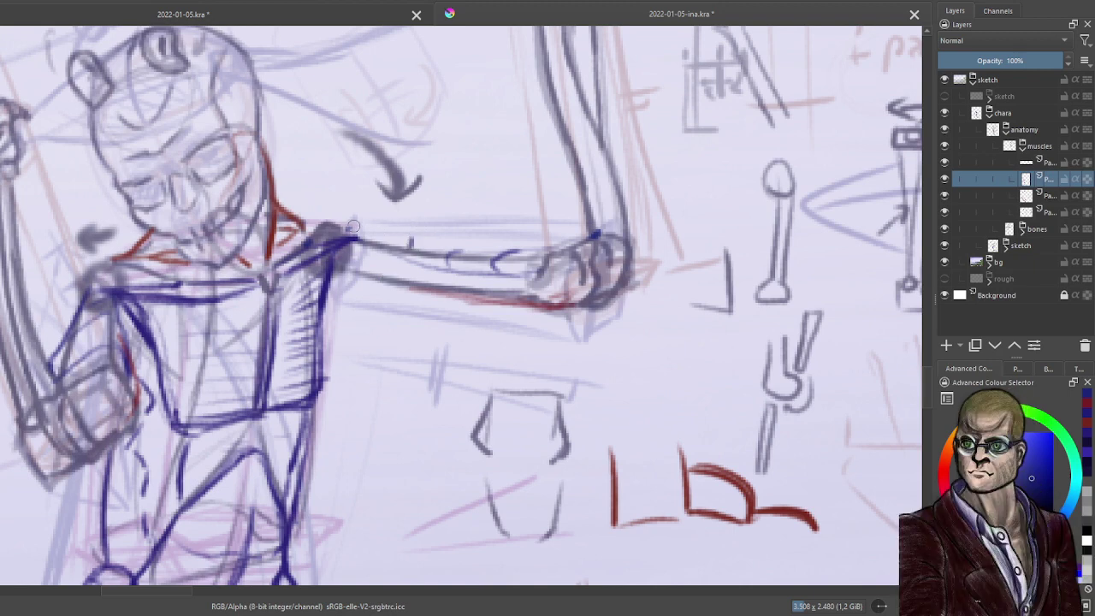
pyautogui.moveTo(387, 228)
pyautogui.mouseDown()
pyautogui.moveTo(405, 250)
pyautogui.moveTo(409, 239)
pyautogui.moveTo(377, 237)
pyautogui.moveTo(374, 256)
pyautogui.moveTo(406, 258)
pyautogui.moveTo(400, 245)
pyautogui.moveTo(417, 230)
pyautogui.moveTo(382, 235)
pyautogui.moveTo(388, 252)
pyautogui.moveTo(377, 233)
pyautogui.moveTo(323, 238)
pyautogui.moveTo(377, 231)
pyautogui.moveTo(327, 243)
pyautogui.moveTo(353, 253)
pyautogui.mouseUp()
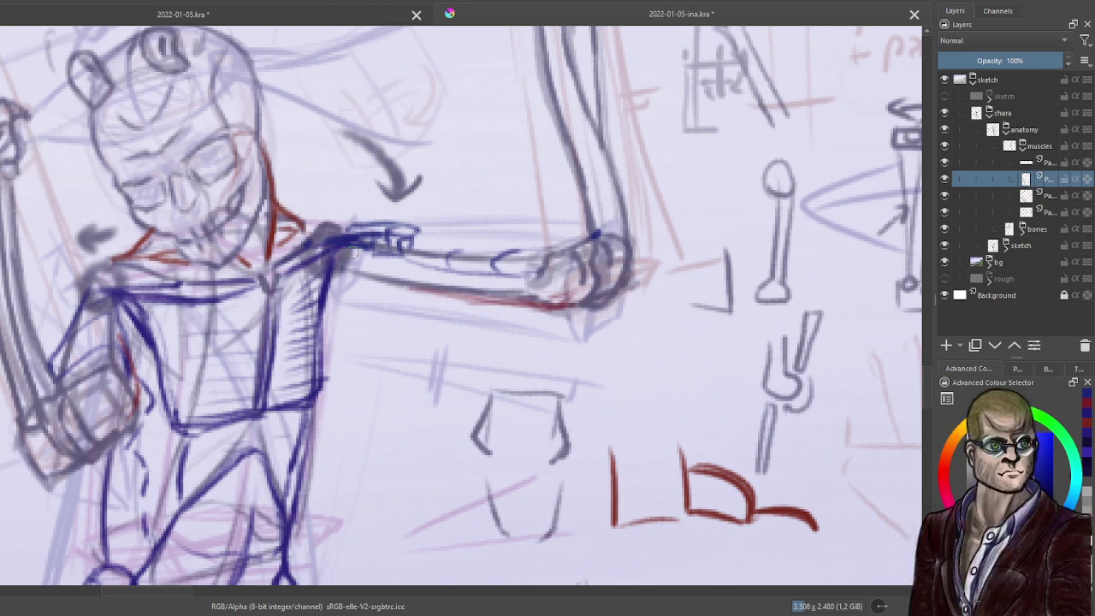
pyautogui.moveTo(595, 236)
pyautogui.mouseDown()
pyautogui.moveTo(551, 245)
pyautogui.moveTo(576, 241)
pyautogui.mouseUp()
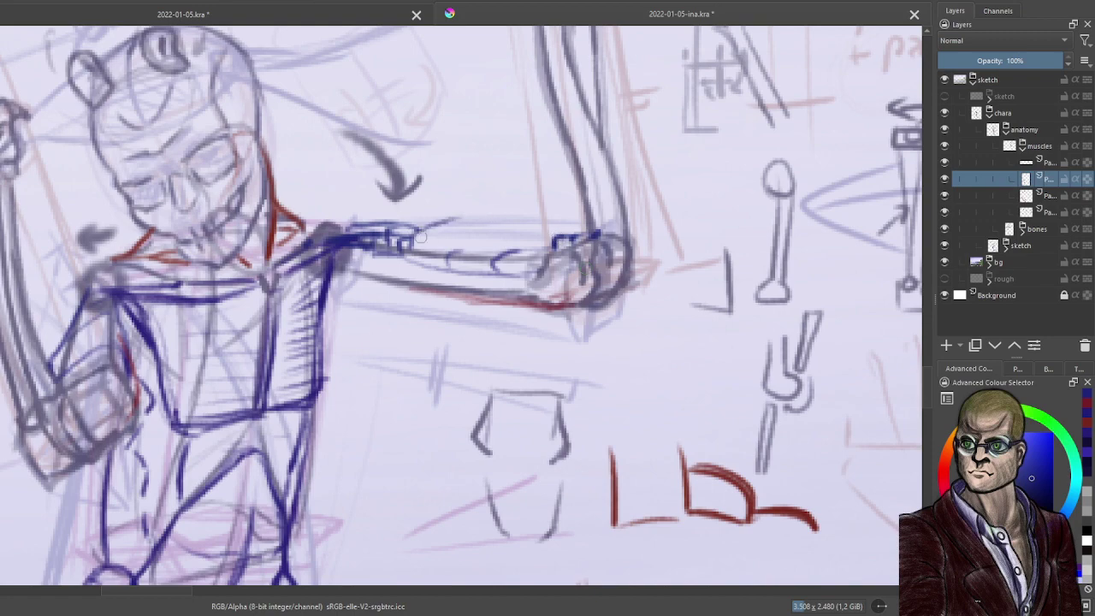
# Rotate the canvas, draw the outstretched arm's long dark blue muscle with cross strokes from shoulder to elbow, and reset the rotation.
pyautogui.rightClick(623, 207)
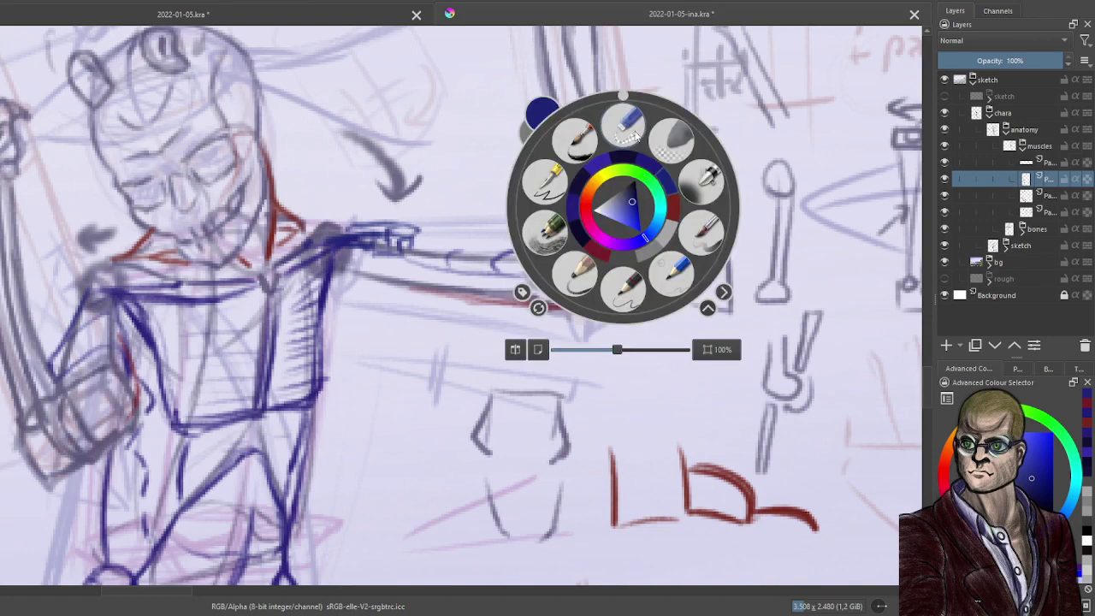
pyautogui.moveTo(623, 96); pyautogui.dragTo(523, 170)
pyautogui.rightClick(523, 170)
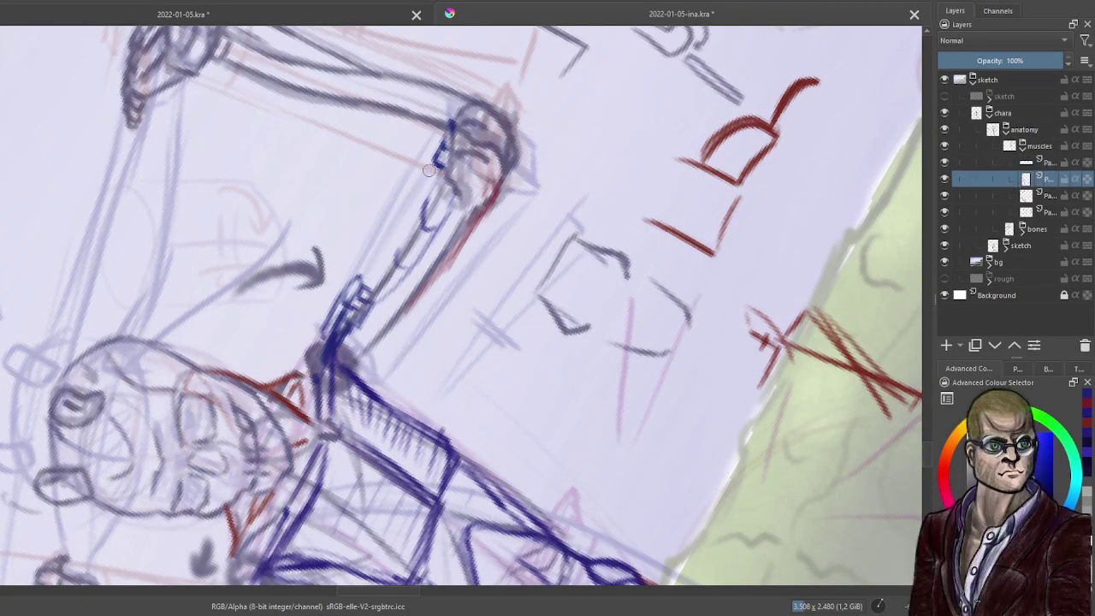
pyautogui.moveTo(358, 273); pyautogui.dragTo(412, 183)
pyautogui.moveTo(360, 277)
pyautogui.mouseDown()
pyautogui.moveTo(404, 194)
pyautogui.moveTo(364, 259)
pyautogui.moveTo(368, 284)
pyautogui.moveTo(440, 168)
pyautogui.mouseUp()
pyautogui.moveTo(371, 264)
pyautogui.mouseDown()
pyautogui.moveTo(393, 271)
pyautogui.moveTo(410, 254)
pyautogui.moveTo(394, 272)
pyautogui.mouseUp()
pyautogui.moveTo(402, 223)
pyautogui.mouseDown()
pyautogui.moveTo(407, 236)
pyautogui.moveTo(439, 204)
pyautogui.mouseUp()
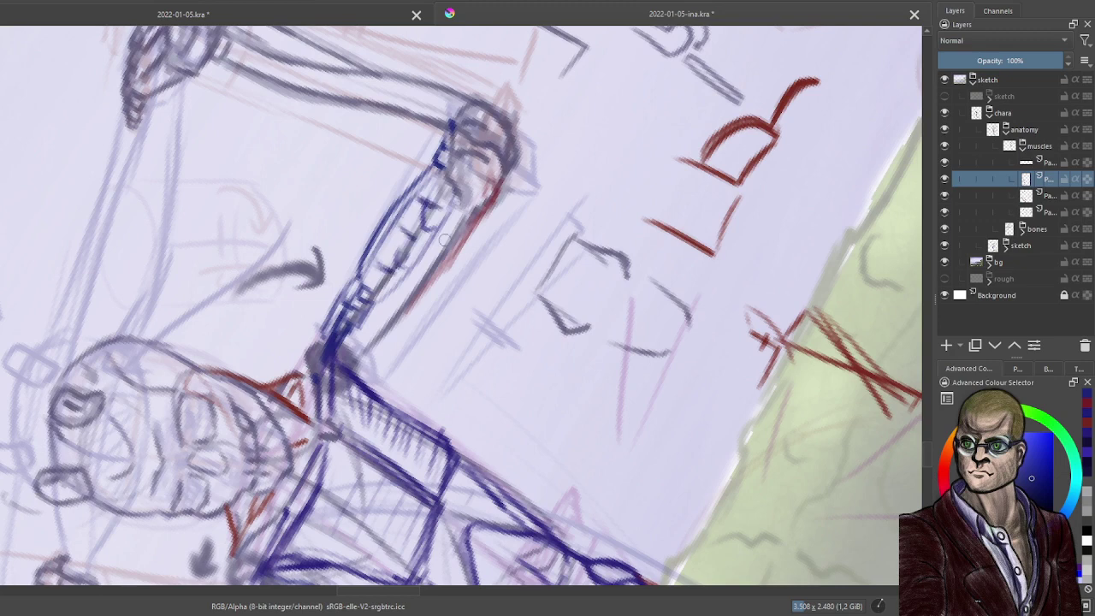
pyautogui.rightClick(447, 272)
pyautogui.click(448, 162)
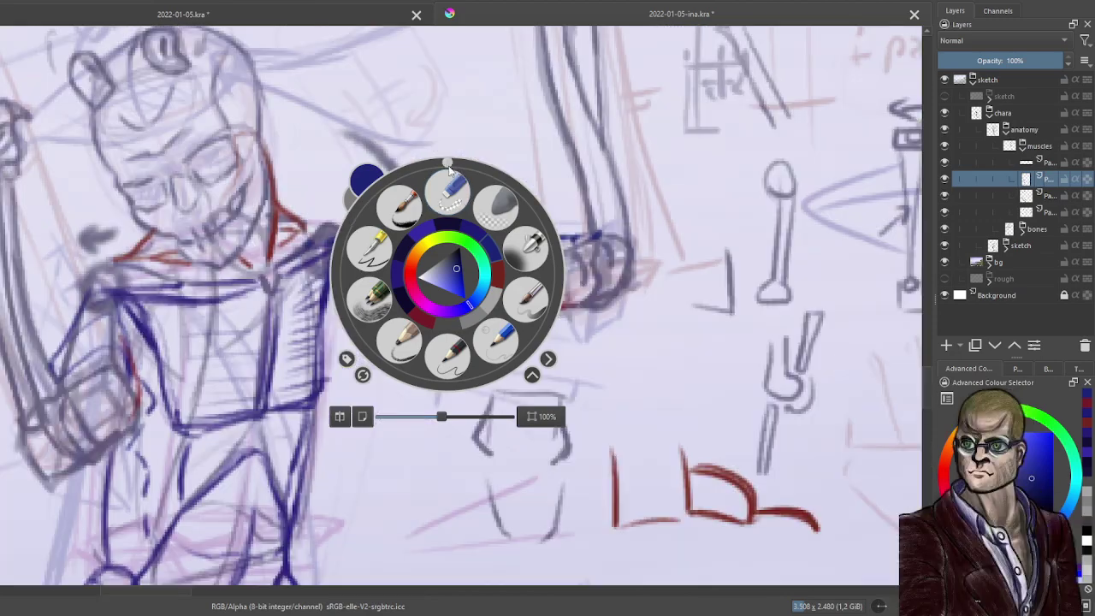
pyautogui.click(650, 260)
# Draw the bent arm's dark blue muscle attachment at the shoulder and curved contours along its upper arm to the elbow.
pyautogui.moveTo(274, 339); pyautogui.dragTo(432, 340)
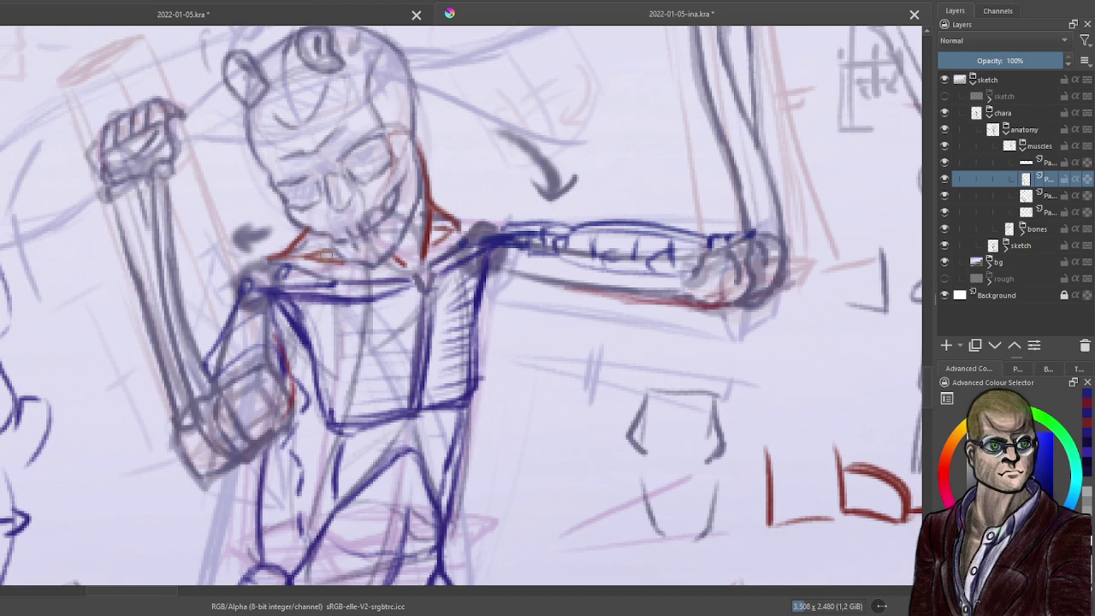
pyautogui.moveTo(234, 319)
pyautogui.mouseDown()
pyautogui.moveTo(259, 298)
pyautogui.moveTo(269, 303)
pyautogui.moveTo(262, 282)
pyautogui.moveTo(270, 298)
pyautogui.moveTo(276, 274)
pyautogui.moveTo(283, 279)
pyautogui.moveTo(239, 296)
pyautogui.moveTo(250, 294)
pyautogui.mouseUp()
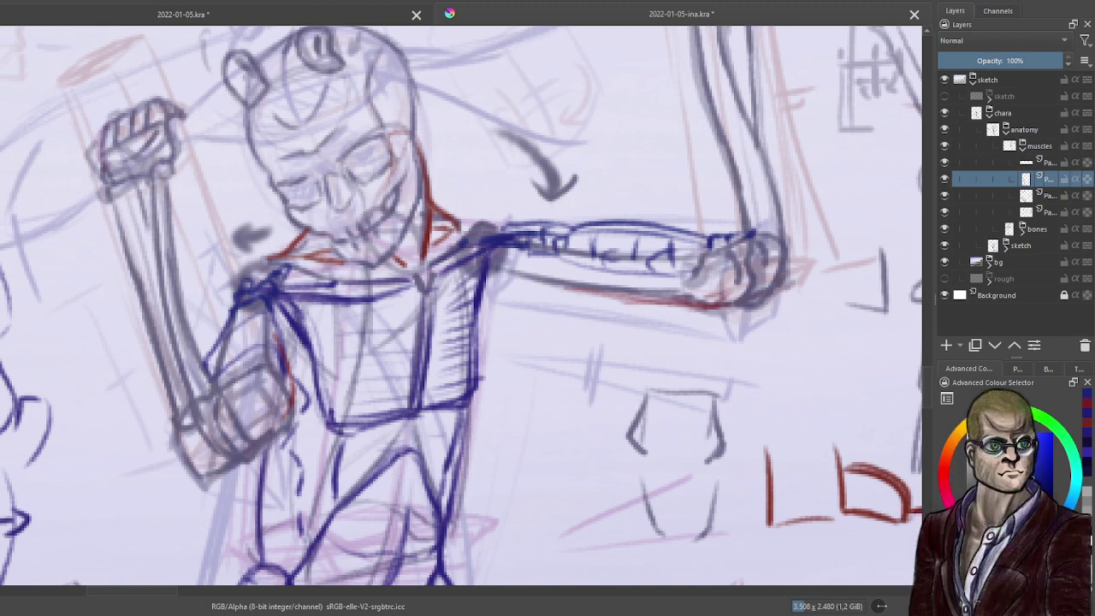
pyautogui.moveTo(196, 392)
pyautogui.mouseDown()
pyautogui.moveTo(248, 303)
pyautogui.moveTo(278, 351)
pyautogui.moveTo(227, 335)
pyautogui.moveTo(204, 355)
pyautogui.moveTo(252, 343)
pyautogui.moveTo(268, 375)
pyautogui.moveTo(204, 370)
pyautogui.moveTo(247, 345)
pyautogui.moveTo(259, 353)
pyautogui.mouseUp()
pyautogui.moveTo(257, 310); pyautogui.dragTo(277, 378)
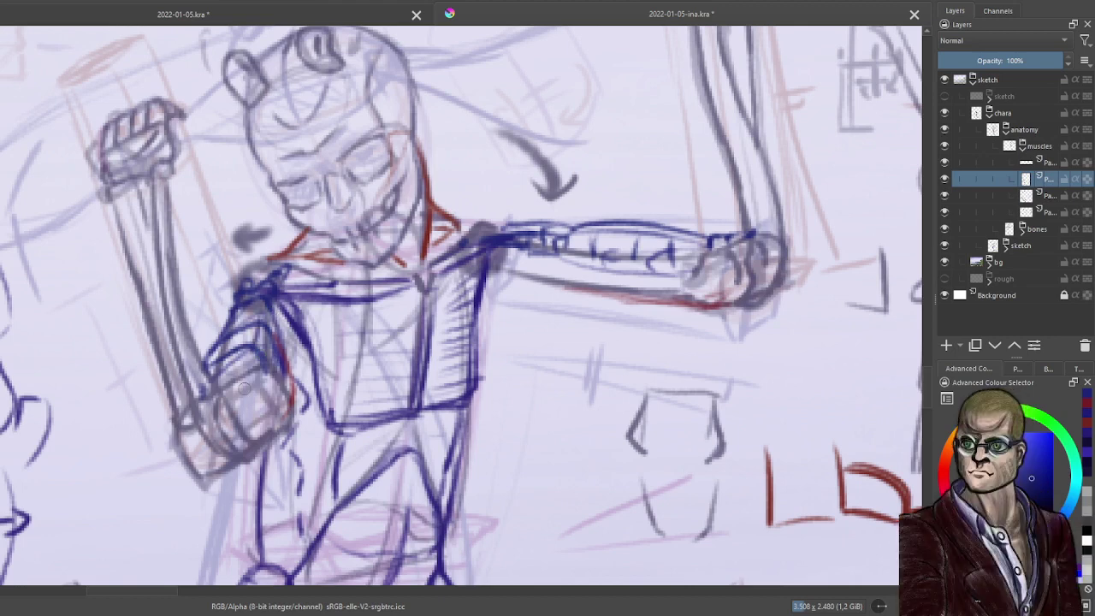
# On the dark red layer, draw a side diagram of a shoulder-blade triangle, a joint circle, two long muscle ovals and a tapered lower shape.
pyautogui.click(946, 179)
pyautogui.click(945, 179)
pyautogui.click(1009, 162)
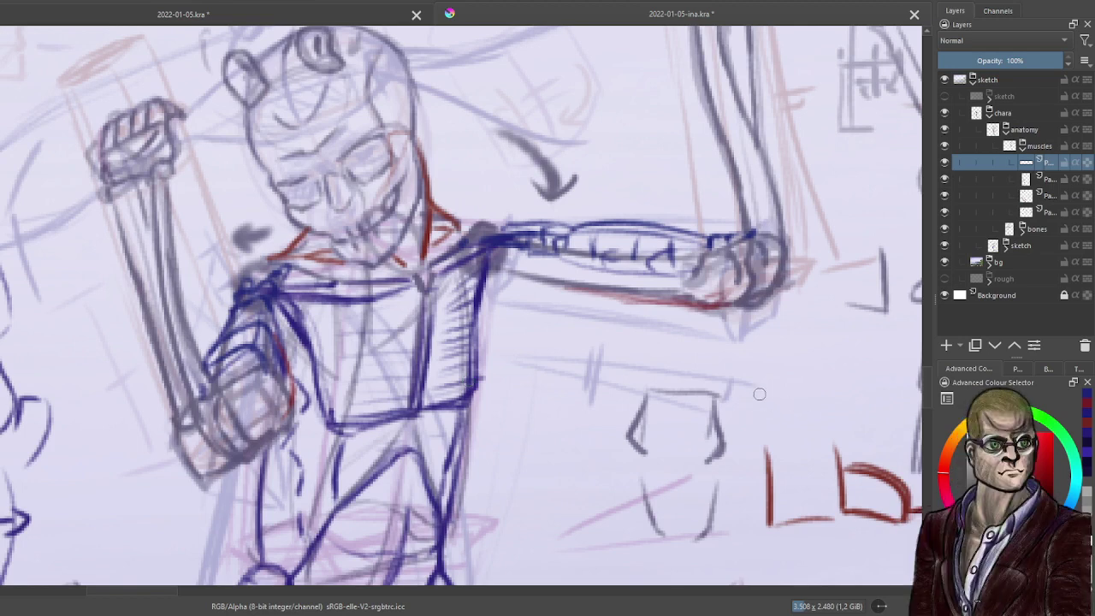
pyautogui.moveTo(726, 407)
pyautogui.mouseDown()
pyautogui.moveTo(785, 396)
pyautogui.moveTo(743, 447)
pyautogui.moveTo(732, 409)
pyautogui.mouseUp()
pyautogui.moveTo(794, 385)
pyautogui.mouseDown()
pyautogui.moveTo(774, 414)
pyautogui.moveTo(812, 414)
pyautogui.moveTo(808, 402)
pyautogui.moveTo(815, 457)
pyautogui.moveTo(801, 423)
pyautogui.moveTo(793, 464)
pyautogui.moveTo(787, 412)
pyautogui.moveTo(804, 503)
pyautogui.mouseUp()
pyautogui.moveTo(819, 459)
pyautogui.mouseDown()
pyautogui.moveTo(822, 490)
pyautogui.moveTo(806, 503)
pyautogui.moveTo(826, 487)
pyautogui.moveTo(794, 443)
pyautogui.moveTo(813, 466)
pyautogui.mouseUp()
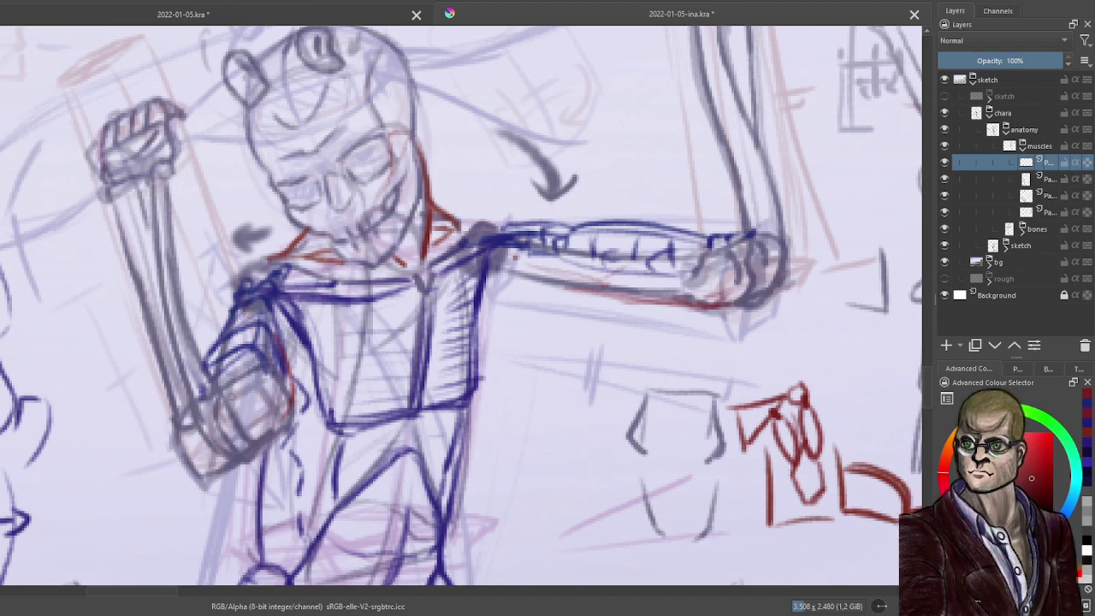
# Draw dark red muscles with cross strokes along the outstretched upper arm's underside and the bent upper arm's inner side.
pyautogui.moveTo(251, 329); pyautogui.dragTo(234, 380)
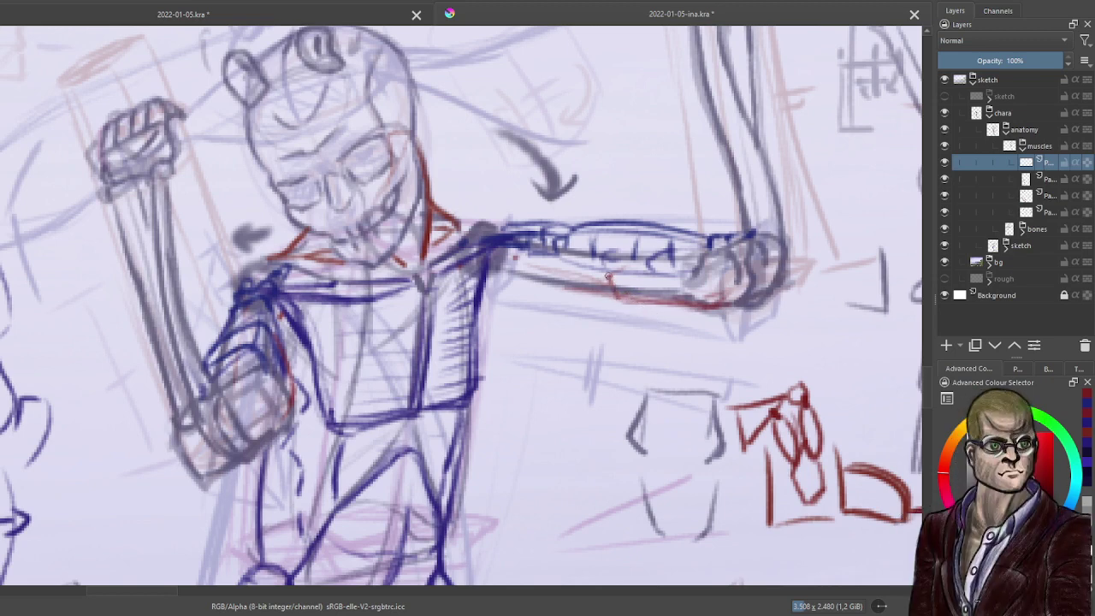
pyautogui.moveTo(615, 282)
pyautogui.mouseDown()
pyautogui.moveTo(623, 296)
pyautogui.moveTo(613, 300)
pyautogui.mouseUp()
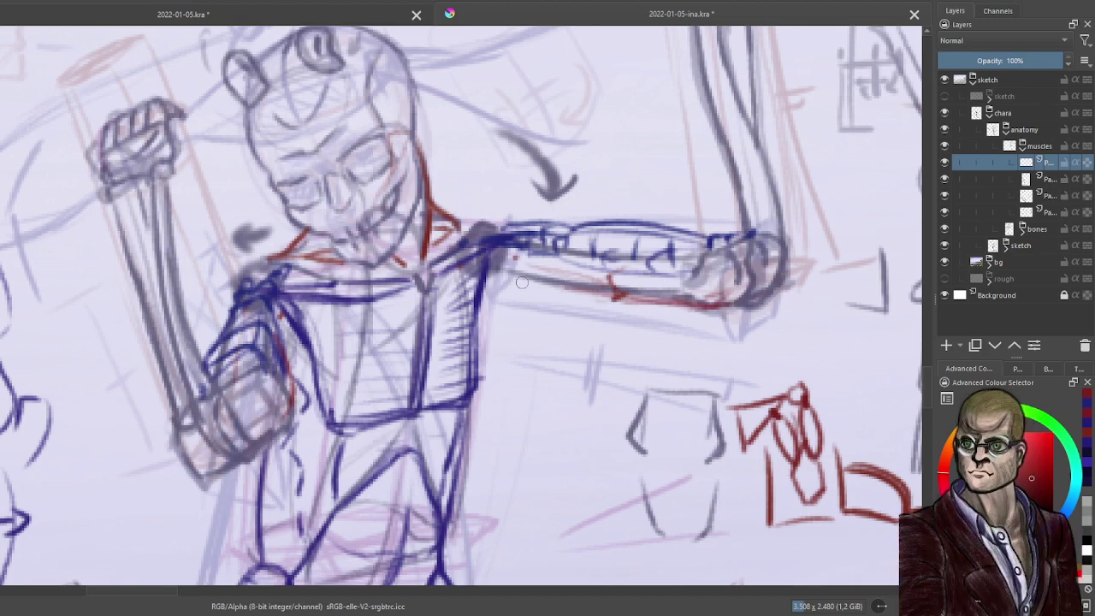
pyautogui.moveTo(515, 287)
pyautogui.mouseDown()
pyautogui.moveTo(554, 295)
pyautogui.moveTo(501, 278)
pyautogui.moveTo(612, 302)
pyautogui.mouseUp()
pyautogui.moveTo(519, 289); pyautogui.dragTo(618, 301)
pyautogui.moveTo(484, 270)
pyautogui.mouseDown()
pyautogui.moveTo(558, 297)
pyautogui.moveTo(608, 279)
pyautogui.moveTo(521, 268)
pyautogui.mouseUp()
pyautogui.moveTo(564, 297)
pyautogui.mouseDown()
pyautogui.moveTo(560, 273)
pyautogui.moveTo(607, 279)
pyautogui.mouseUp()
pyautogui.moveTo(505, 263); pyautogui.dragTo(529, 261)
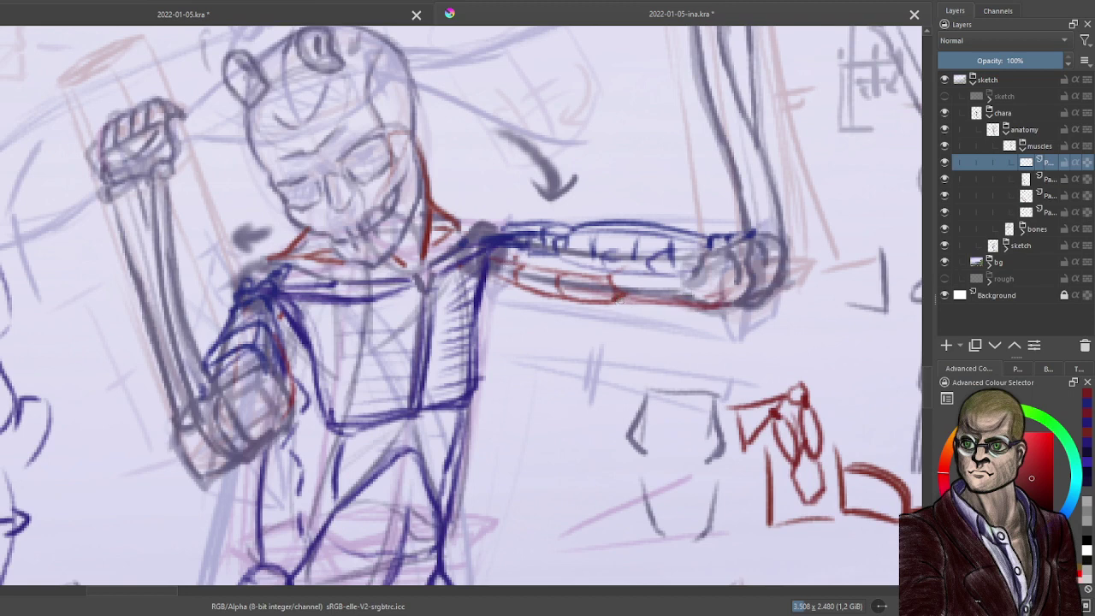
pyautogui.moveTo(618, 298); pyautogui.dragTo(696, 298)
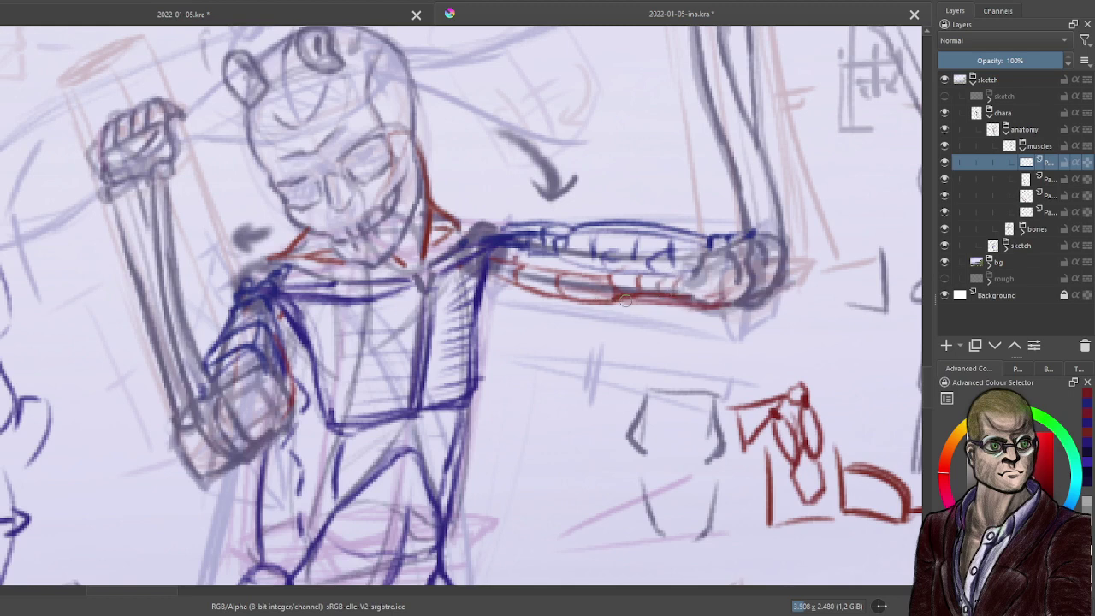
pyautogui.moveTo(626, 300); pyautogui.dragTo(652, 297)
pyautogui.moveTo(527, 334)
pyautogui.mouseDown()
pyautogui.moveTo(757, 349)
pyautogui.moveTo(780, 338)
pyautogui.mouseUp()
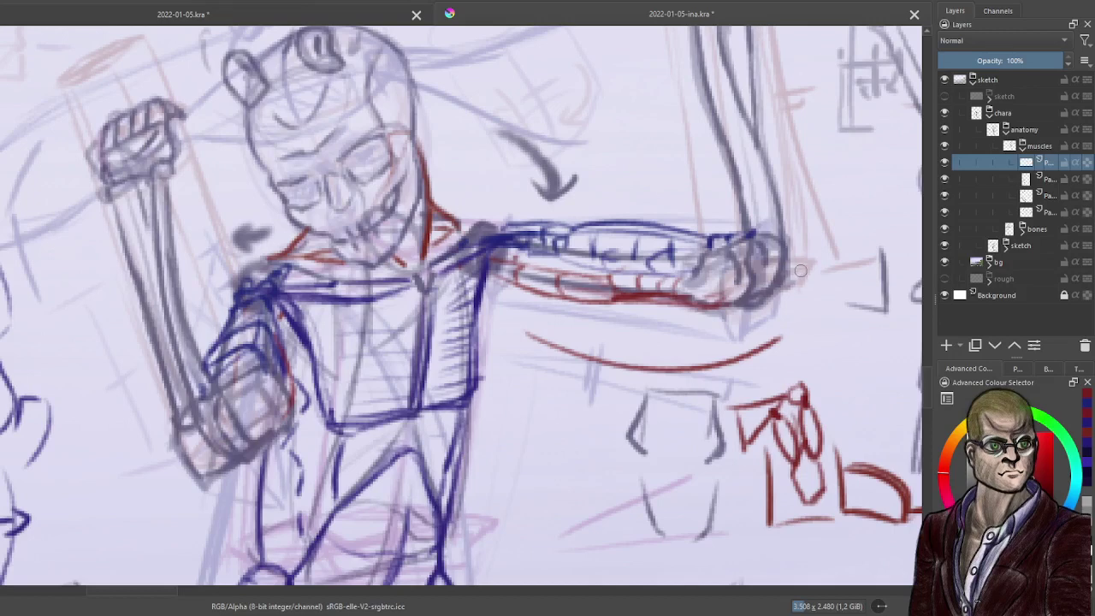
pyautogui.hotkey('ctrl', 'z')
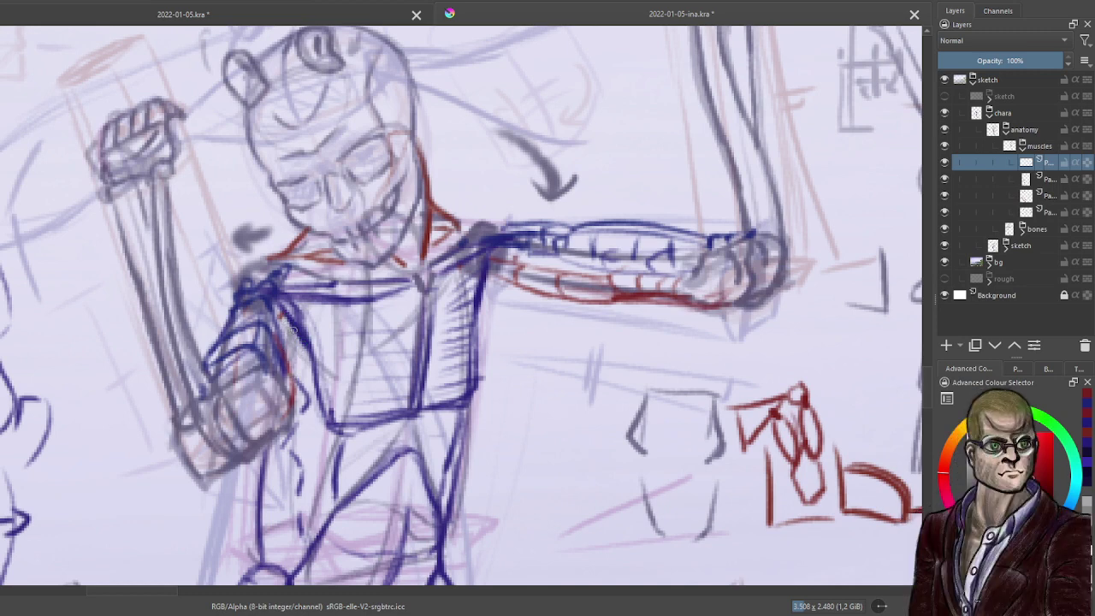
pyautogui.moveTo(284, 319)
pyautogui.mouseDown()
pyautogui.moveTo(301, 335)
pyautogui.moveTo(290, 395)
pyautogui.mouseUp()
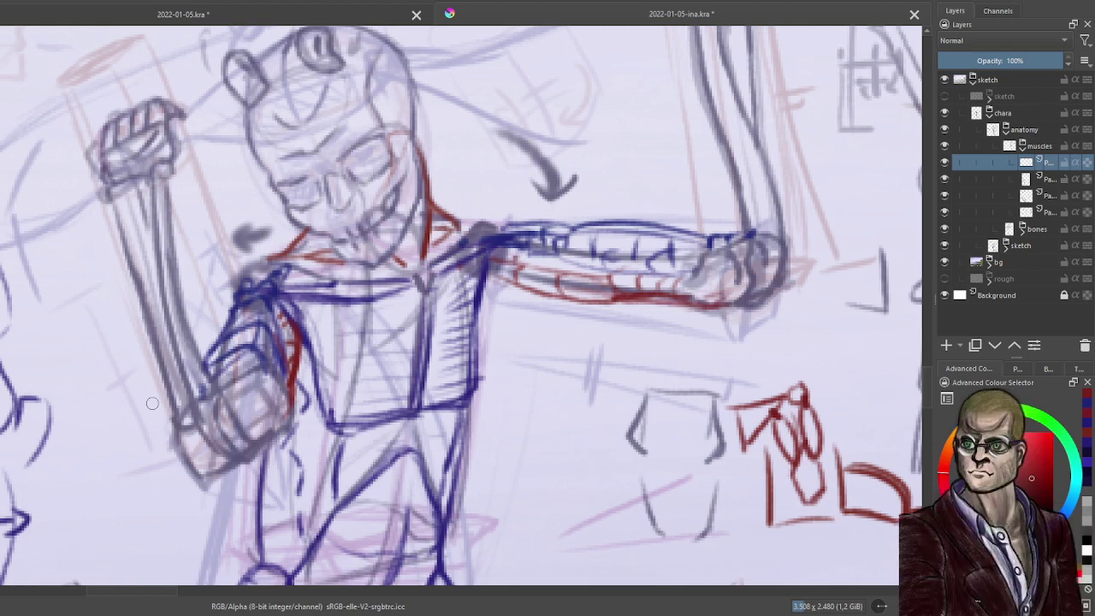
# Add two new paint layers at the top of the muscles group.
pyautogui.click(1001, 178)
pyautogui.press('x')
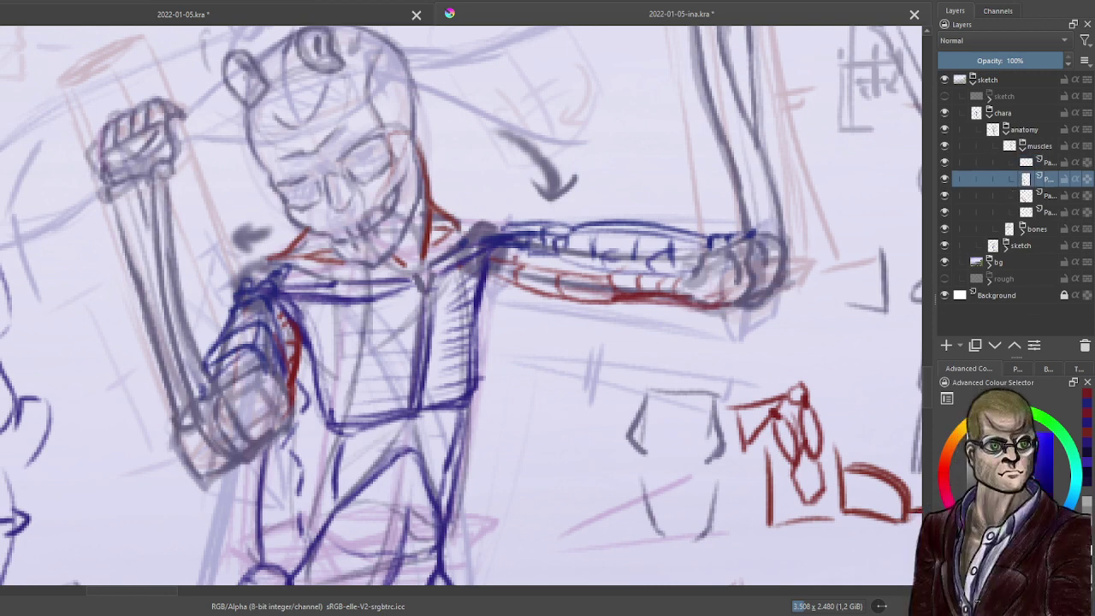
pyautogui.click(1049, 162)
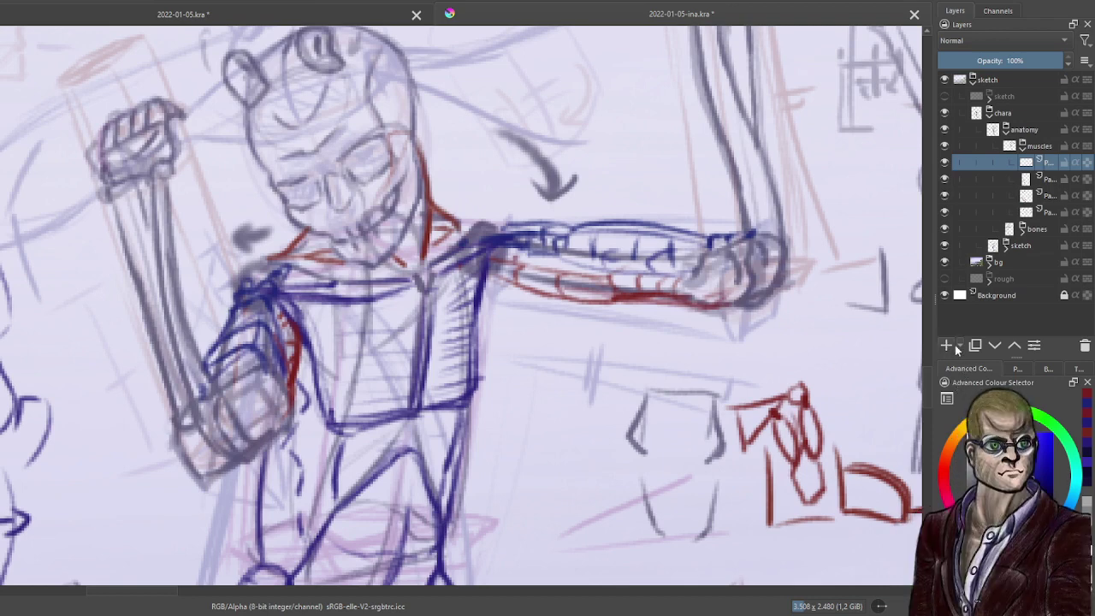
pyautogui.click(946, 345)
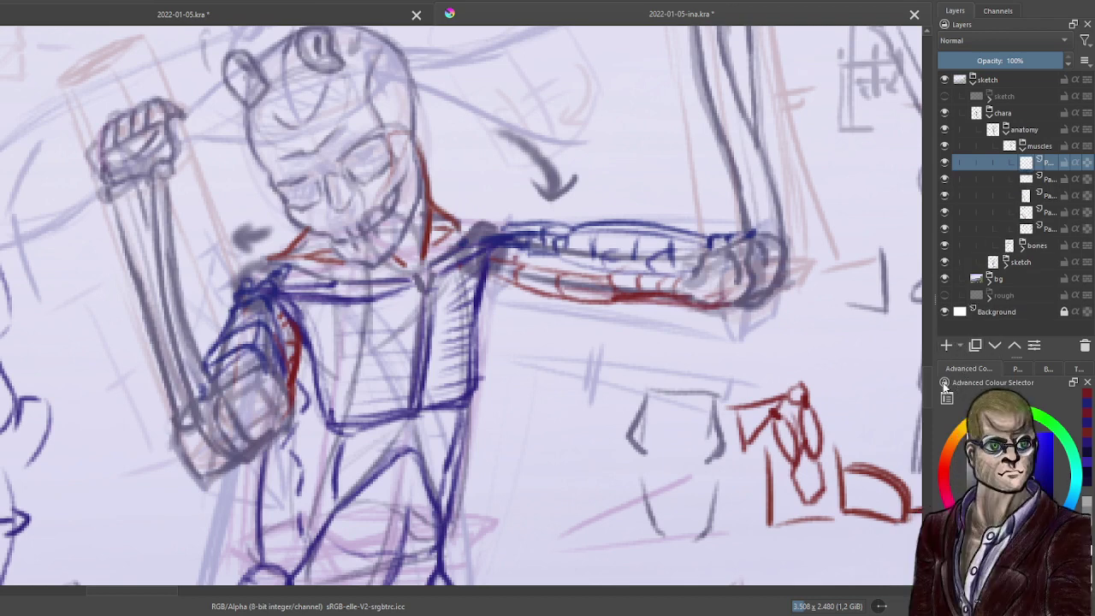
pyautogui.click(946, 345)
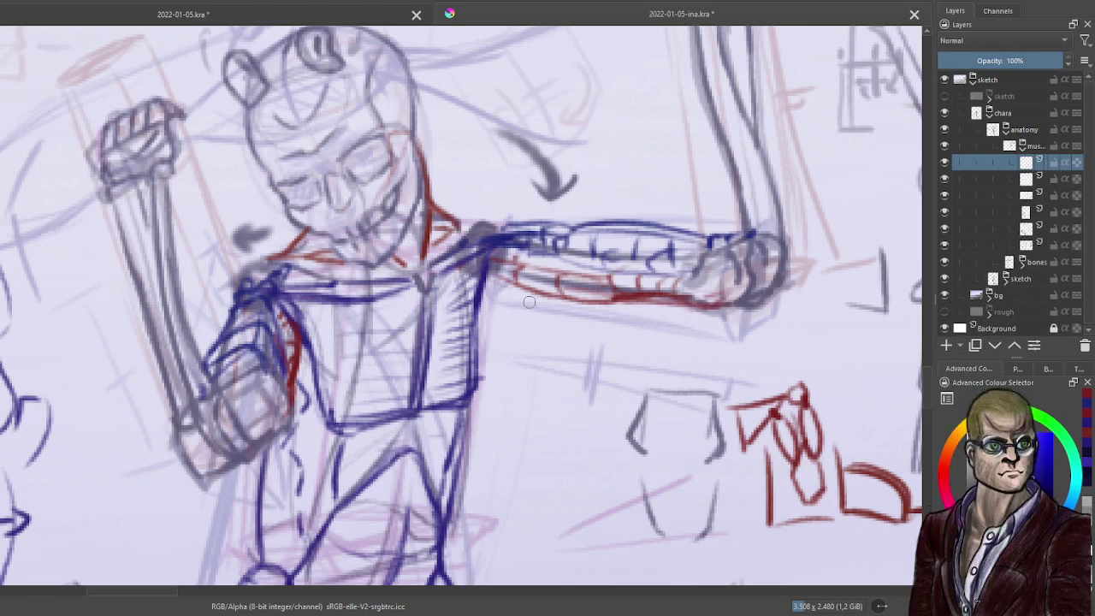
# On the lower new layer, mark the bent arm's elbow attachment in dark red and draw its tapered inner forearm muscle with cross strokes.
pyautogui.moveTo(398, 255); pyautogui.dragTo(600, 236)
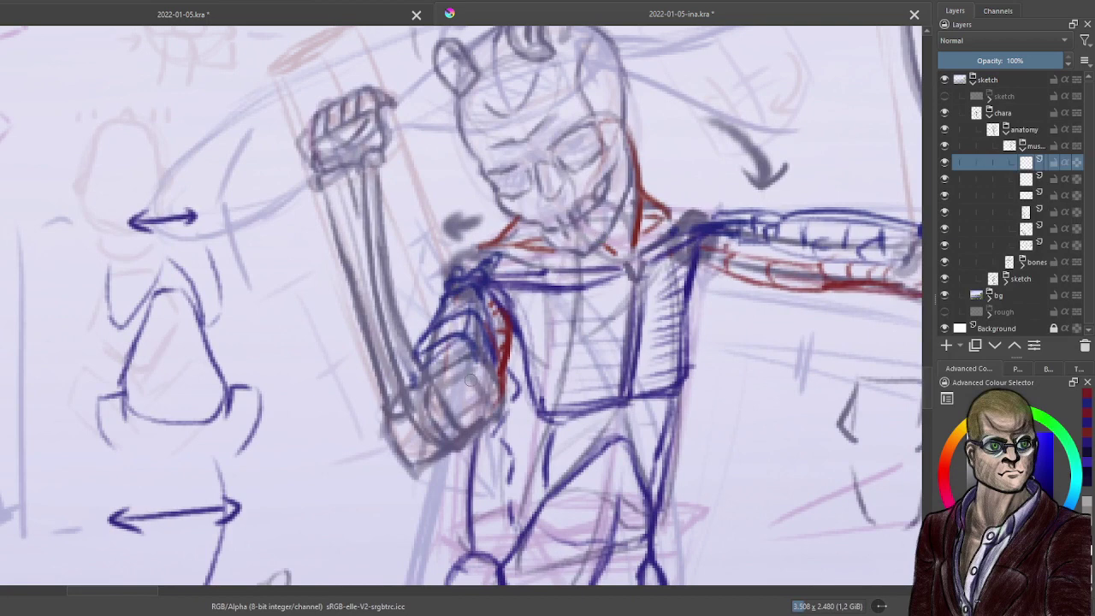
pyautogui.click(974, 181)
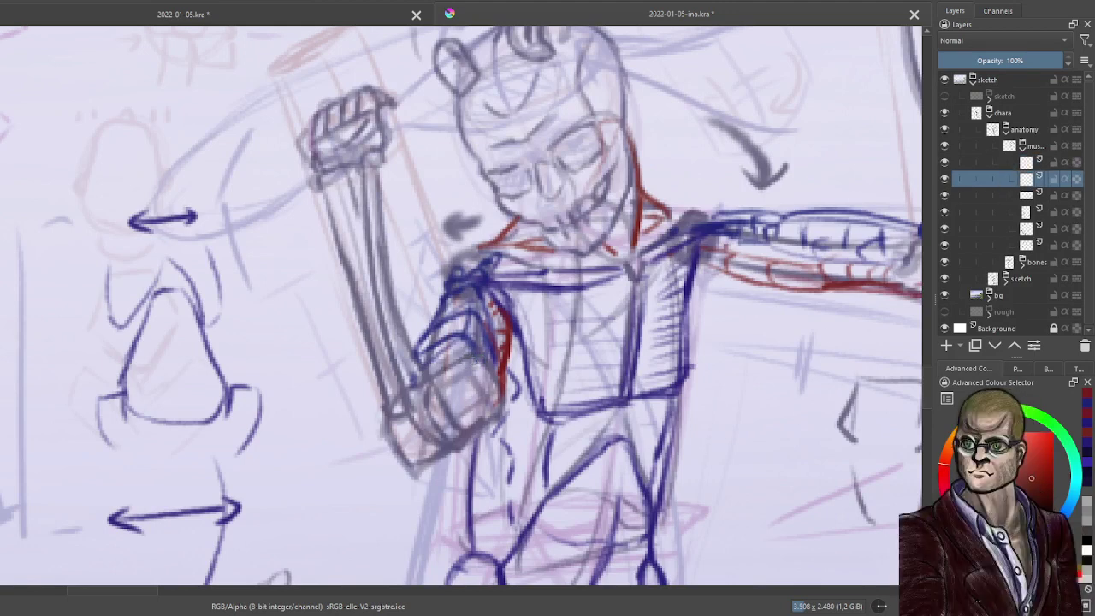
pyautogui.moveTo(462, 353)
pyautogui.mouseDown()
pyautogui.moveTo(471, 360)
pyautogui.moveTo(467, 352)
pyautogui.mouseUp()
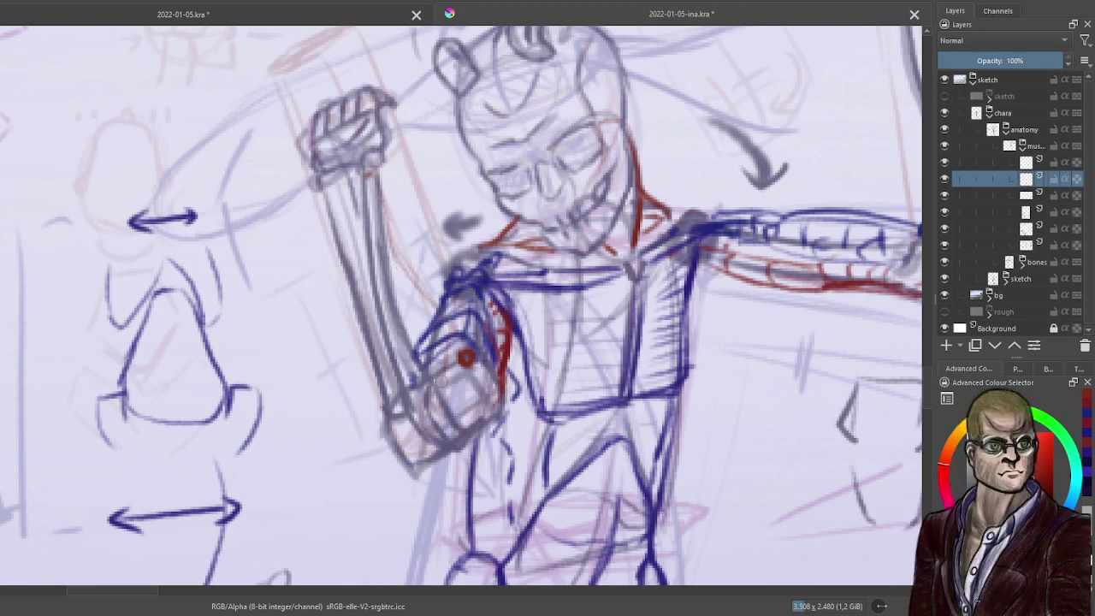
pyautogui.moveTo(473, 362)
pyautogui.mouseDown()
pyautogui.moveTo(467, 402)
pyautogui.moveTo(428, 395)
pyautogui.moveTo(462, 361)
pyautogui.moveTo(416, 352)
pyautogui.moveTo(459, 322)
pyautogui.moveTo(414, 300)
pyautogui.moveTo(433, 298)
pyautogui.moveTo(388, 243)
pyautogui.mouseUp()
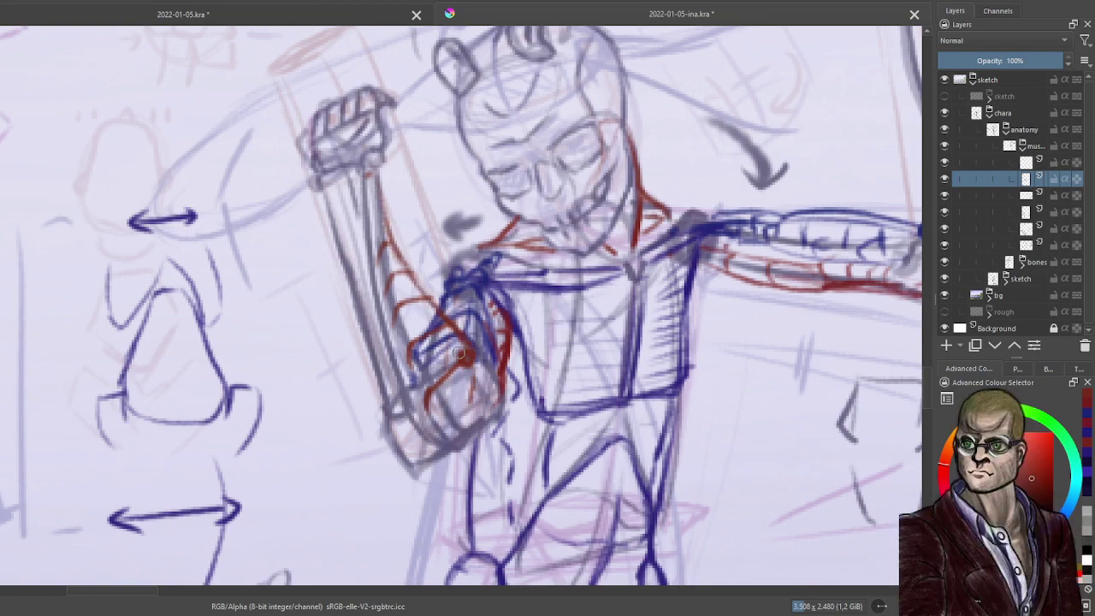
pyautogui.moveTo(463, 341); pyautogui.dragTo(492, 387)
# Mark wrist and elbow attachment points on the raised forearm and draw its tapered dark red inner muscle with cross strokes.
pyautogui.moveTo(830, 145); pyautogui.dragTo(419, 313)
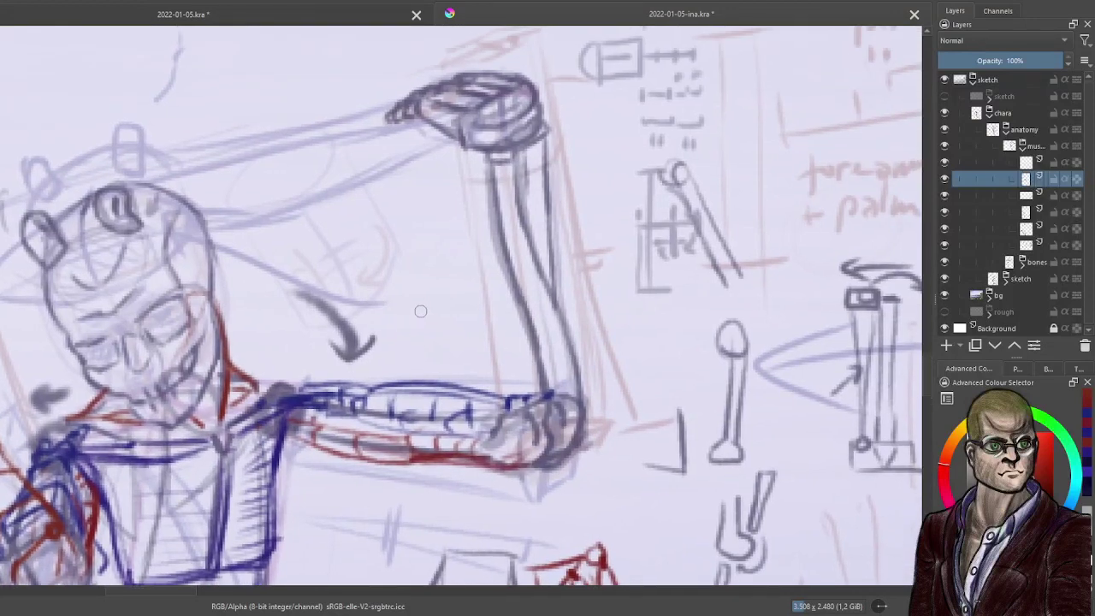
pyautogui.moveTo(500, 137); pyautogui.dragTo(511, 140)
pyautogui.click(518, 418)
pyautogui.moveTo(499, 282); pyautogui.dragTo(508, 335)
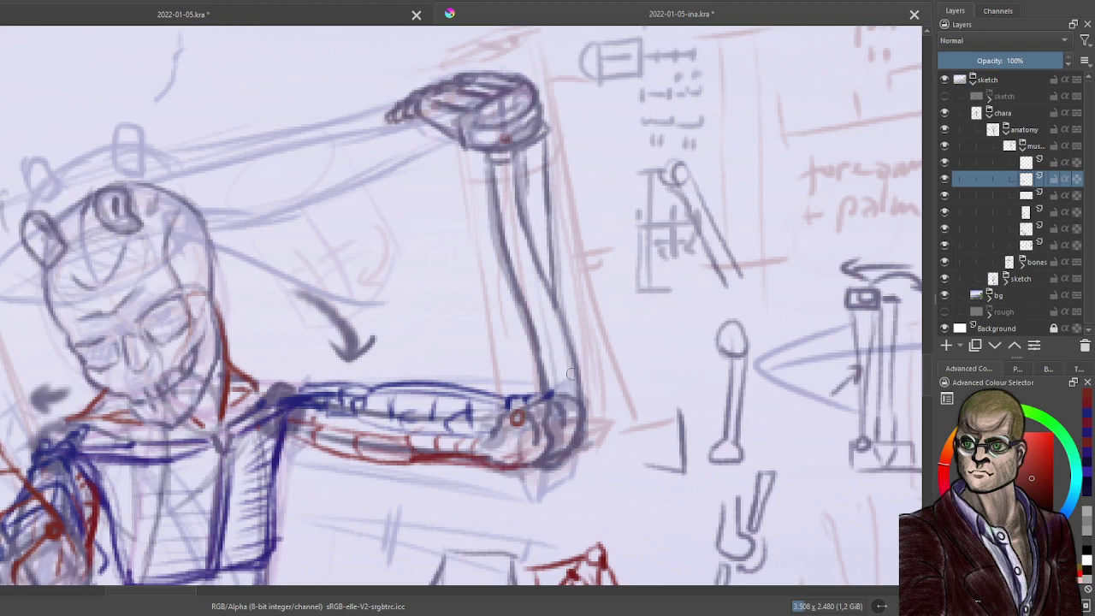
pyautogui.moveTo(504, 220)
pyautogui.mouseDown()
pyautogui.moveTo(561, 381)
pyautogui.moveTo(527, 425)
pyautogui.mouseUp()
pyautogui.moveTo(561, 368)
pyautogui.mouseDown()
pyautogui.moveTo(522, 389)
pyautogui.moveTo(499, 382)
pyautogui.moveTo(535, 313)
pyautogui.moveTo(503, 327)
pyautogui.mouseUp()
pyautogui.moveTo(503, 254); pyautogui.dragTo(517, 418)
pyautogui.moveTo(505, 299)
pyautogui.mouseDown()
pyautogui.moveTo(510, 391)
pyautogui.moveTo(503, 250)
pyautogui.moveTo(517, 409)
pyautogui.mouseUp()
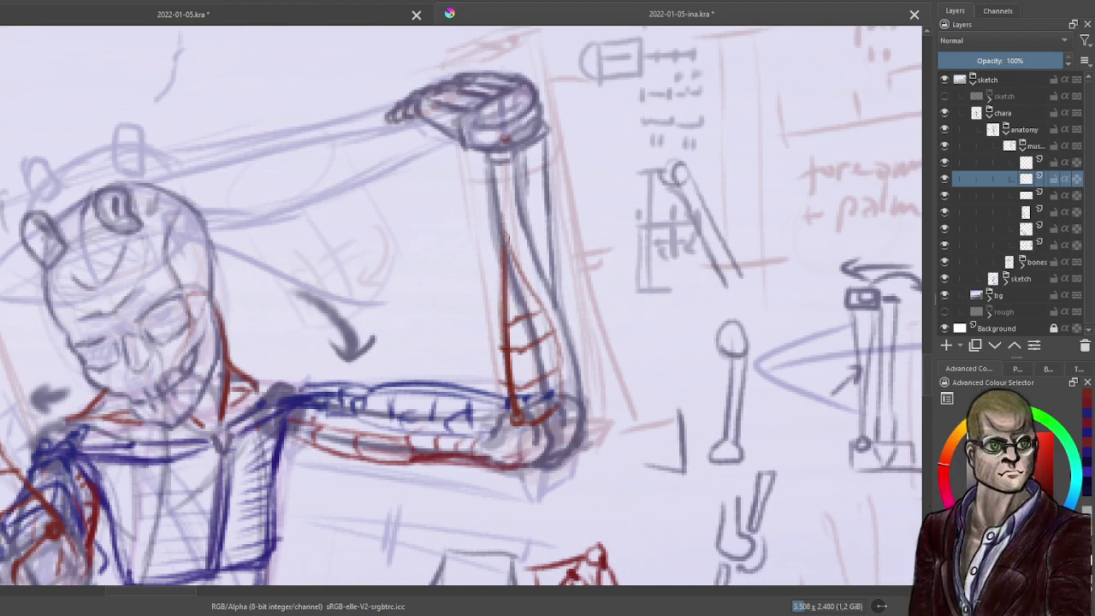
# Mark dark red attachment points at the raised forearm's outer wrist and elbow and draw the outer contour between them.
pyautogui.moveTo(366, 231); pyautogui.dragTo(495, 117)
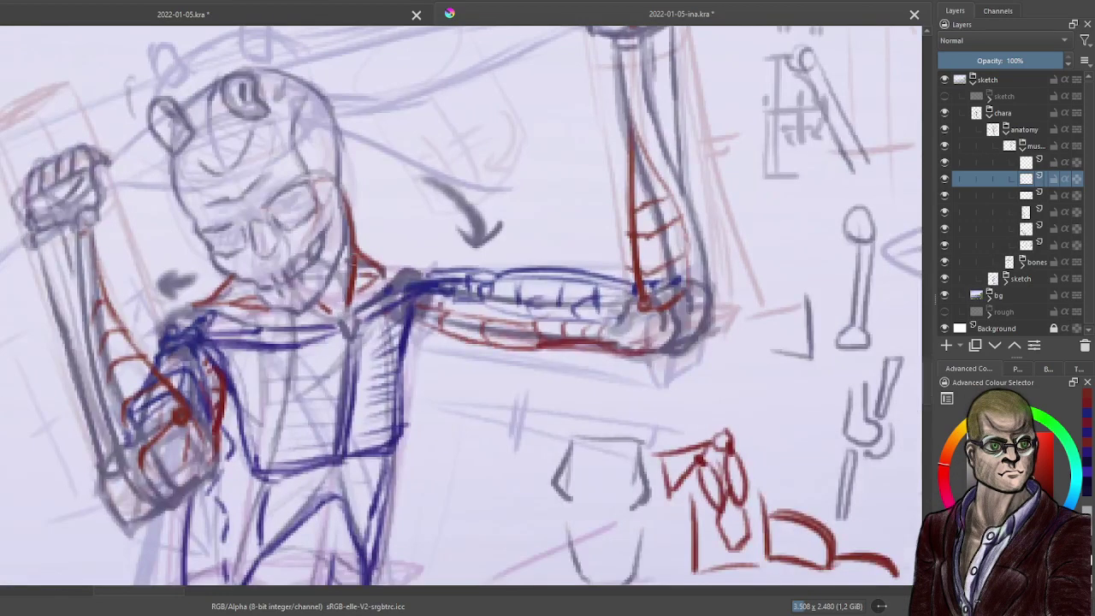
pyautogui.scroll(-3, 360, 265)
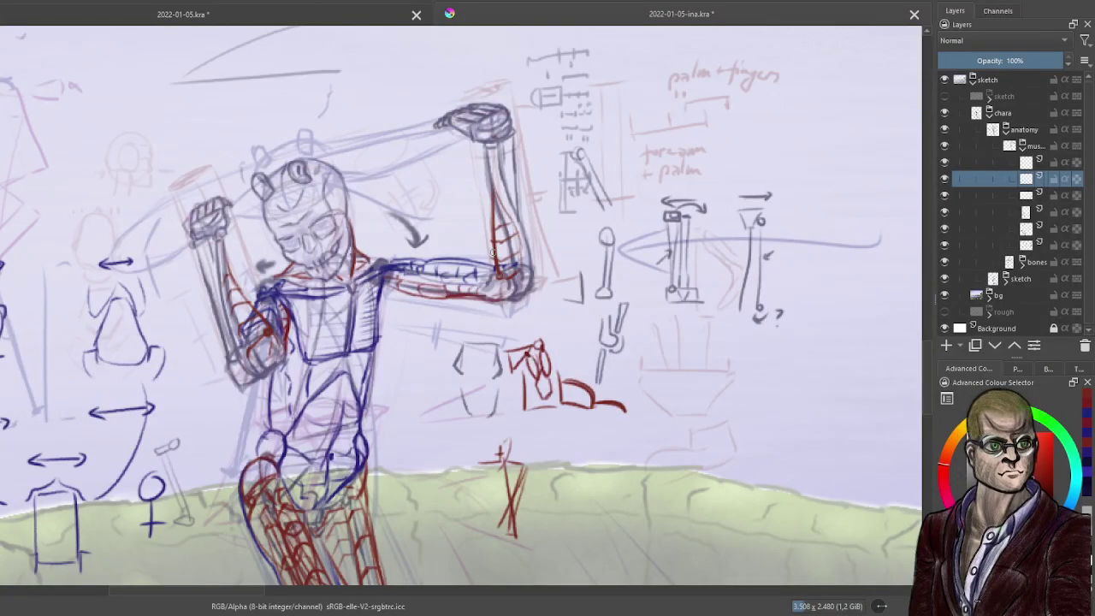
pyautogui.moveTo(494, 254); pyautogui.dragTo(481, 289)
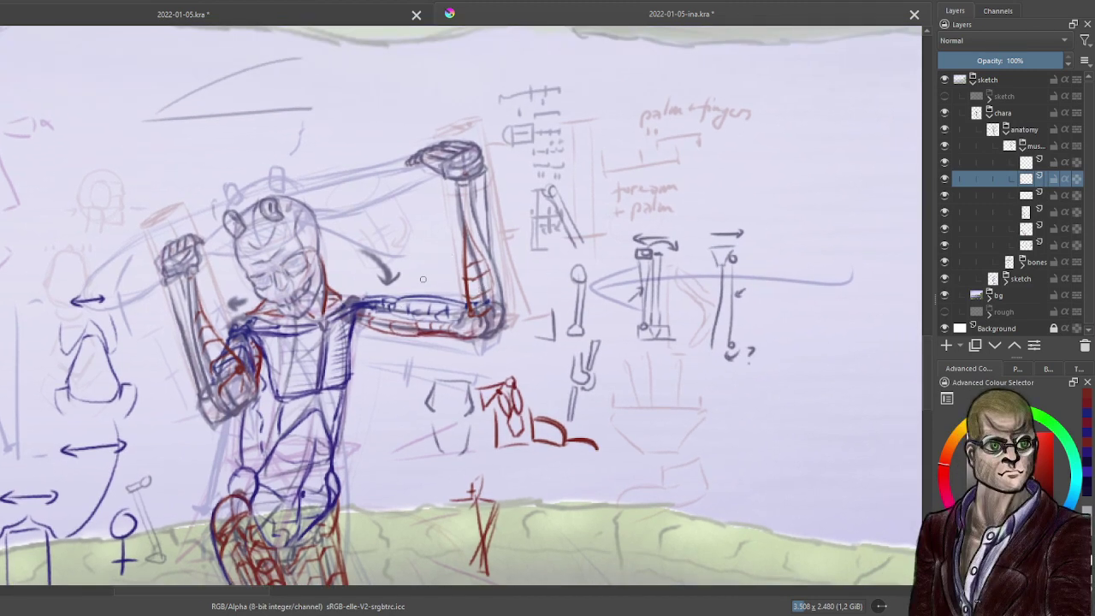
pyautogui.scroll(2, 423, 279)
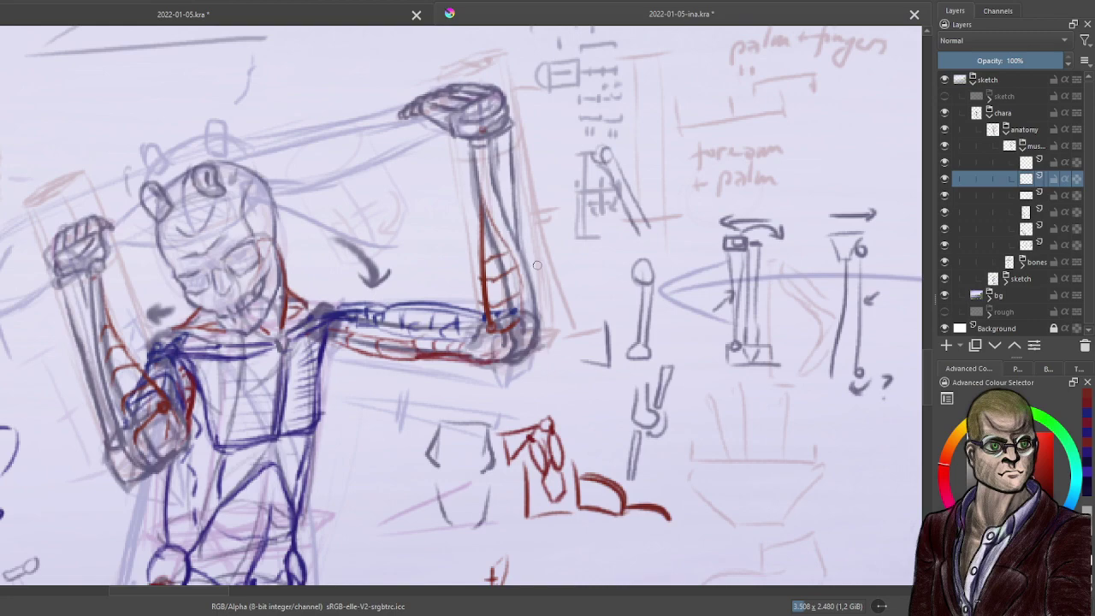
pyautogui.scroll(2, 537, 266)
pyautogui.moveTo(565, 252); pyautogui.dragTo(504, 287)
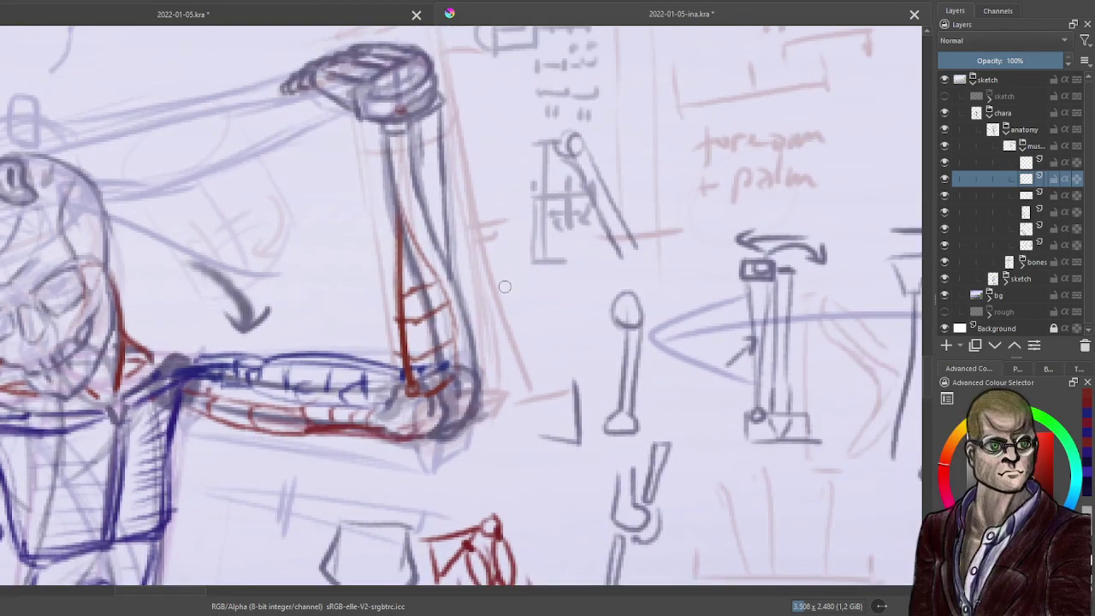
pyautogui.moveTo(433, 110)
pyautogui.mouseDown()
pyautogui.moveTo(421, 118)
pyautogui.moveTo(428, 110)
pyautogui.mouseUp()
pyautogui.moveTo(466, 380); pyautogui.dragTo(469, 383)
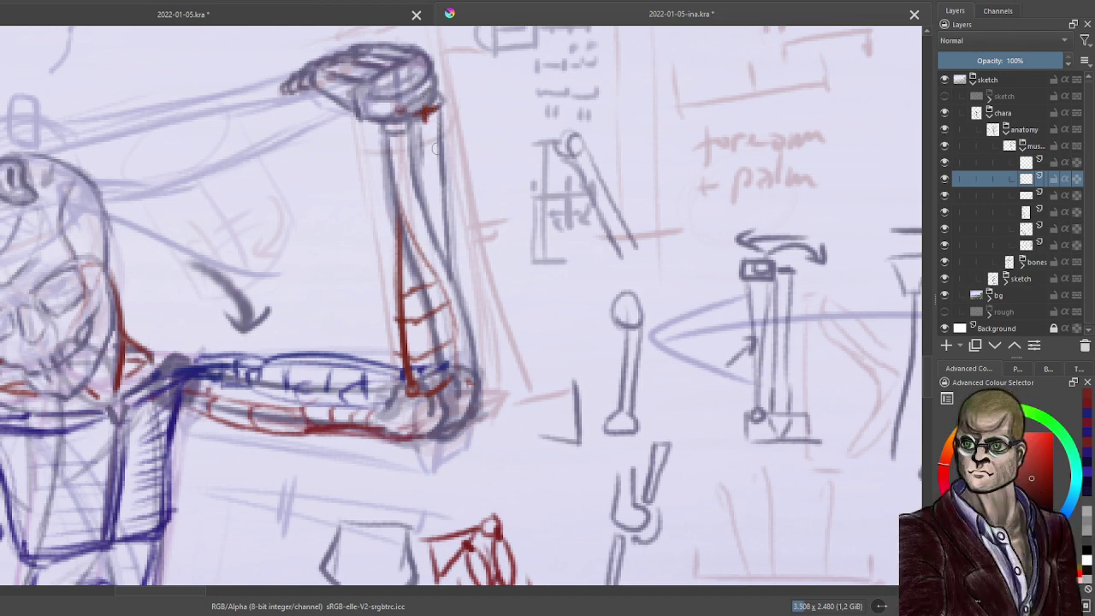
pyautogui.moveTo(463, 270)
pyautogui.mouseDown()
pyautogui.moveTo(477, 371)
pyautogui.moveTo(466, 284)
pyautogui.mouseUp()
pyautogui.moveTo(473, 334)
pyautogui.mouseDown()
pyautogui.moveTo(438, 127)
pyautogui.moveTo(455, 224)
pyautogui.mouseUp()
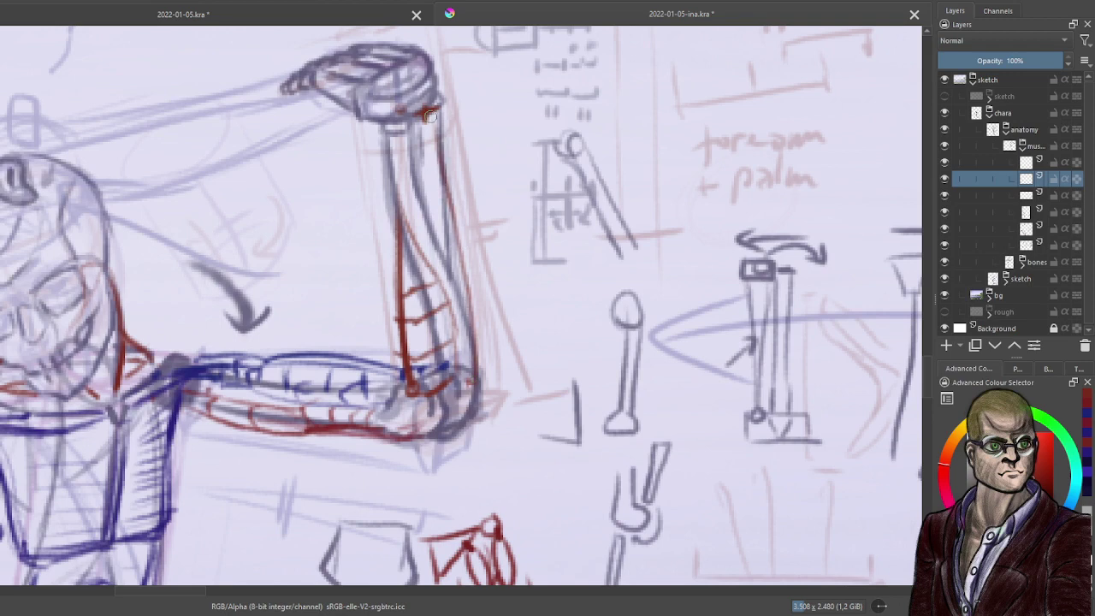
# Complete the raised forearm's long outer muscle with an inner contour and short dark red cross strokes.
pyautogui.moveTo(443, 168); pyautogui.dragTo(475, 344)
pyautogui.moveTo(424, 126); pyautogui.dragTo(447, 265)
pyautogui.moveTo(430, 143); pyautogui.dragTo(442, 141)
pyautogui.moveTo(435, 208)
pyautogui.mouseDown()
pyautogui.moveTo(449, 207)
pyautogui.moveTo(448, 195)
pyautogui.mouseUp()
pyautogui.moveTo(449, 256)
pyautogui.mouseDown()
pyautogui.moveTo(461, 256)
pyautogui.moveTo(457, 240)
pyautogui.mouseUp()
pyautogui.moveTo(456, 302); pyautogui.dragTo(468, 291)
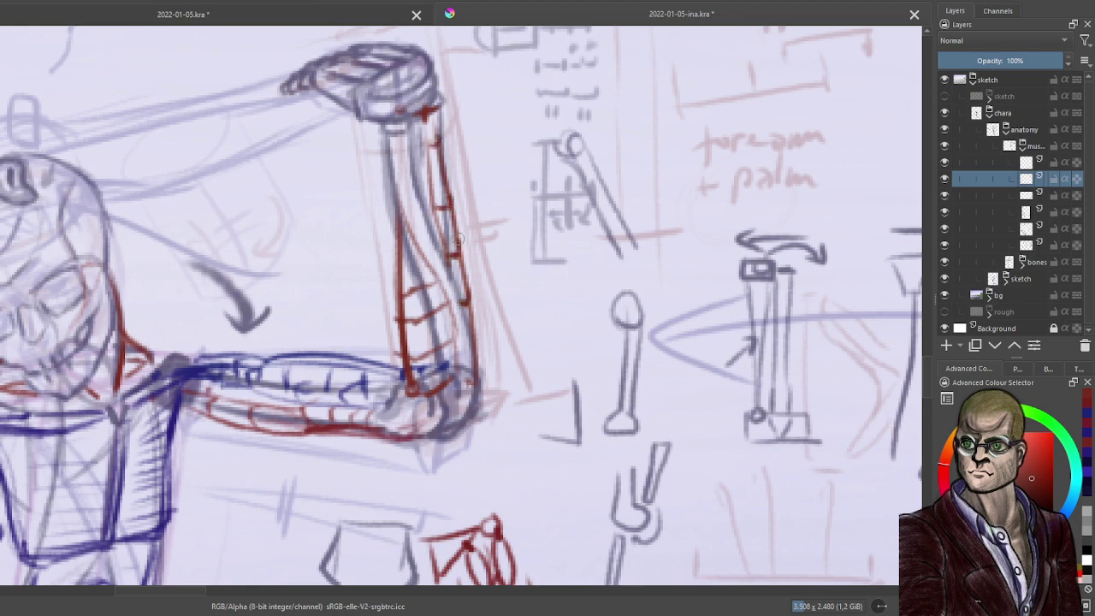
# Mark the bent forearm's outer wrist and elbow attachments in dark red and draw the long muscle contours between them.
pyautogui.scroll(-3, 448, 210)
pyautogui.moveTo(286, 295); pyautogui.dragTo(352, 292)
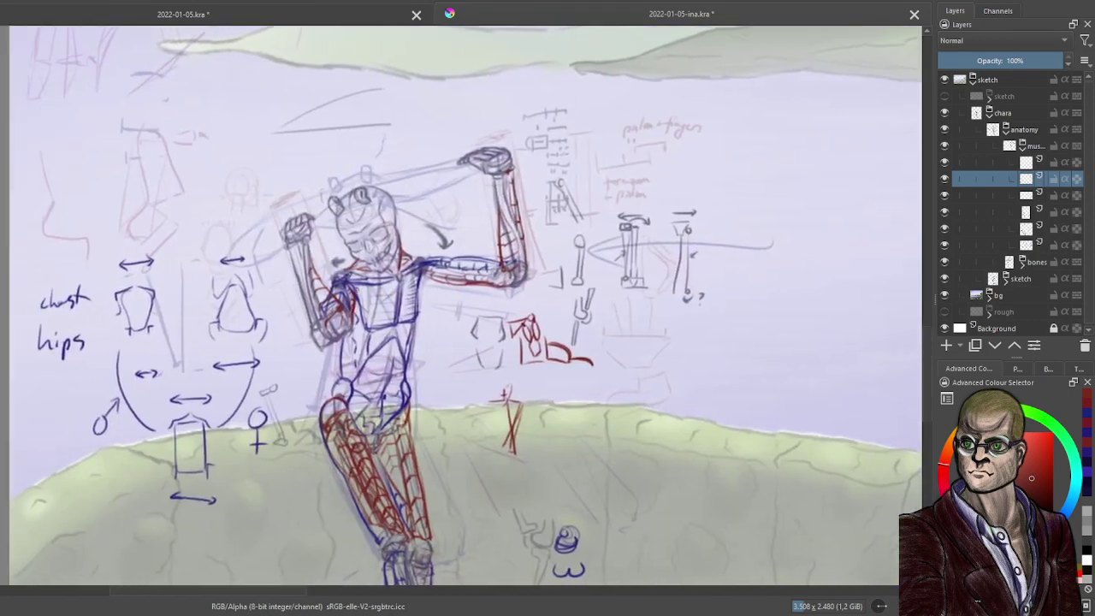
pyautogui.scroll(2, 352, 292)
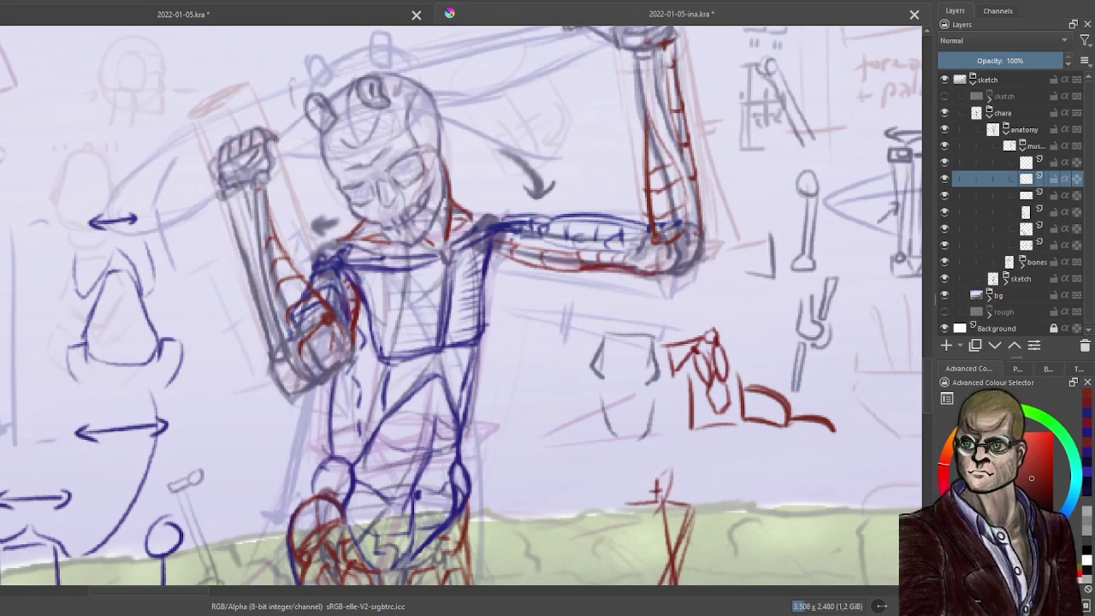
pyautogui.moveTo(234, 186); pyautogui.dragTo(244, 175)
pyautogui.moveTo(278, 357); pyautogui.dragTo(269, 350)
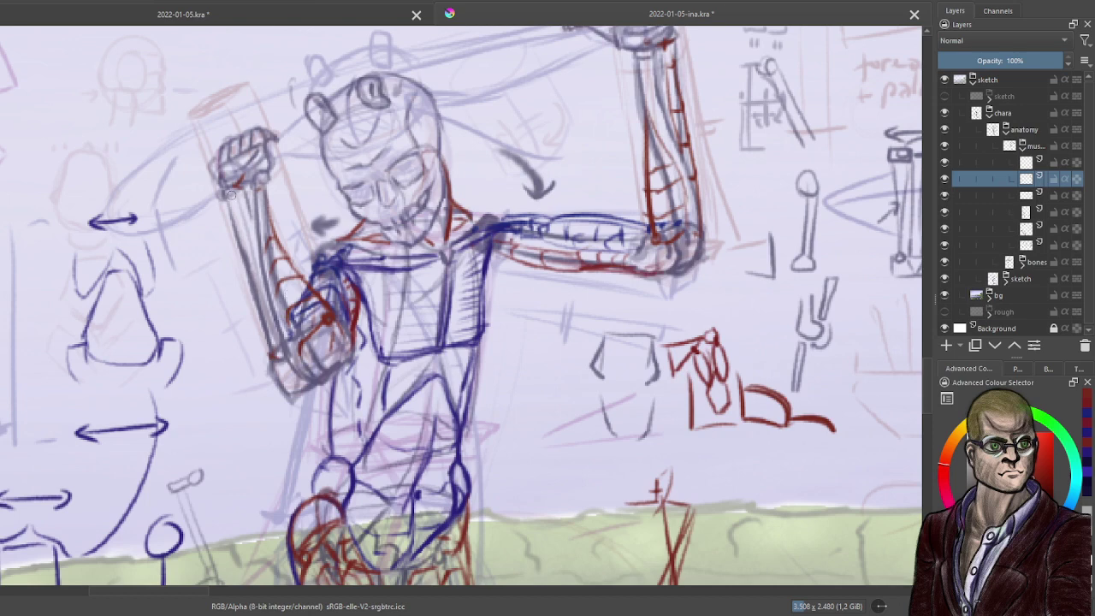
pyautogui.moveTo(233, 198); pyautogui.dragTo(247, 271)
pyautogui.moveTo(265, 317); pyautogui.dragTo(277, 347)
pyautogui.moveTo(229, 198)
pyautogui.mouseDown()
pyautogui.moveTo(237, 263)
pyautogui.moveTo(273, 358)
pyautogui.mouseUp()
pyautogui.moveTo(251, 310); pyautogui.dragTo(267, 347)
pyautogui.moveTo(239, 229); pyautogui.dragTo(249, 312)
pyautogui.moveTo(231, 204); pyautogui.dragTo(243, 286)
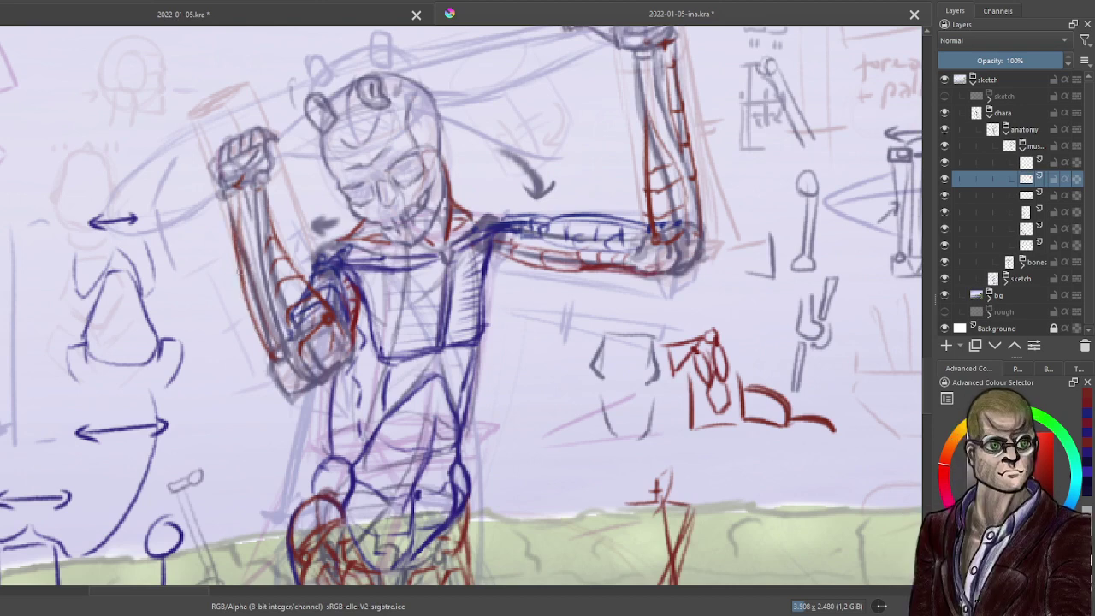
# Refine the bent forearm's outer muscle at the elbow end and add short dark red cross strokes along it.
pyautogui.moveTo(270, 354); pyautogui.dragTo(274, 332)
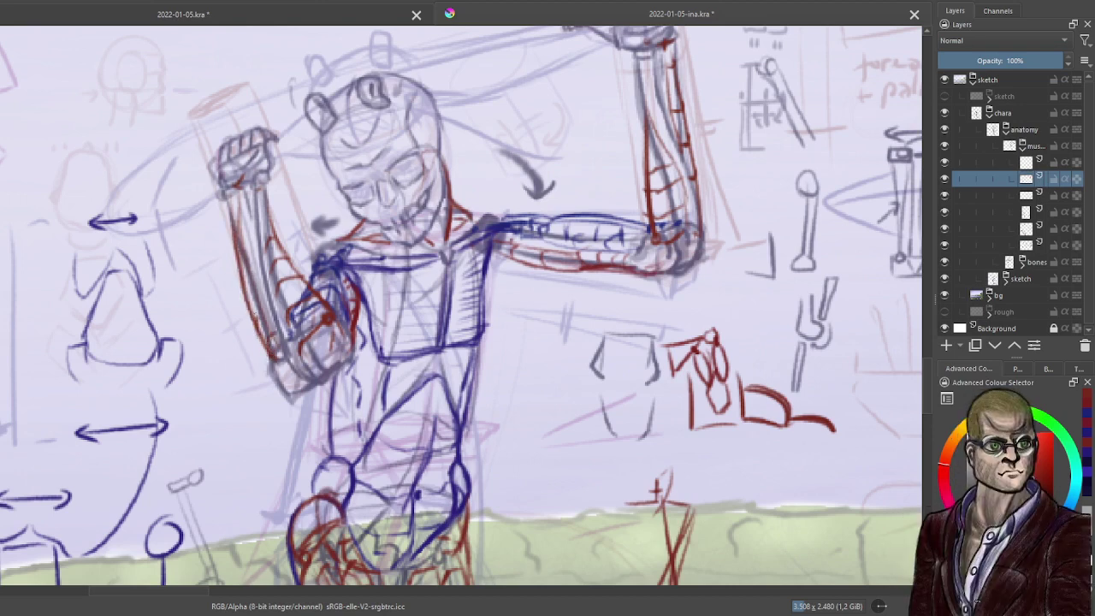
pyautogui.moveTo(250, 290); pyautogui.dragTo(243, 315)
pyautogui.moveTo(248, 265); pyautogui.dragTo(239, 284)
pyautogui.moveTo(249, 236); pyautogui.dragTo(234, 250)
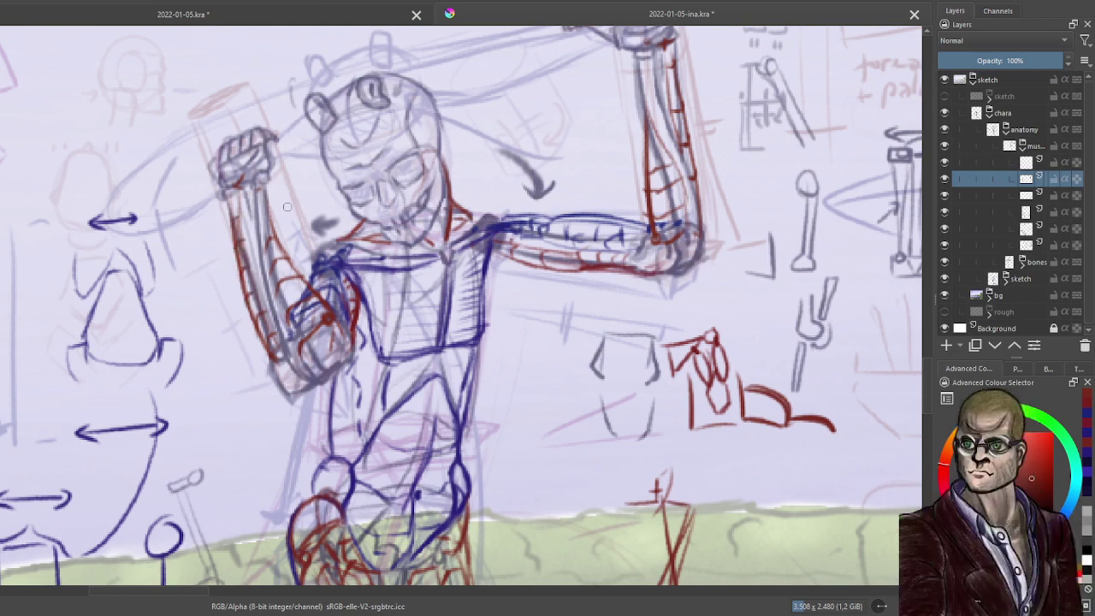
# On the topmost muscle layer, mark the raised forearm's inner elbow and outer wrist in dark blue and draw the diagonal muscle line between them.
pyautogui.click(977, 161)
pyautogui.press('x')
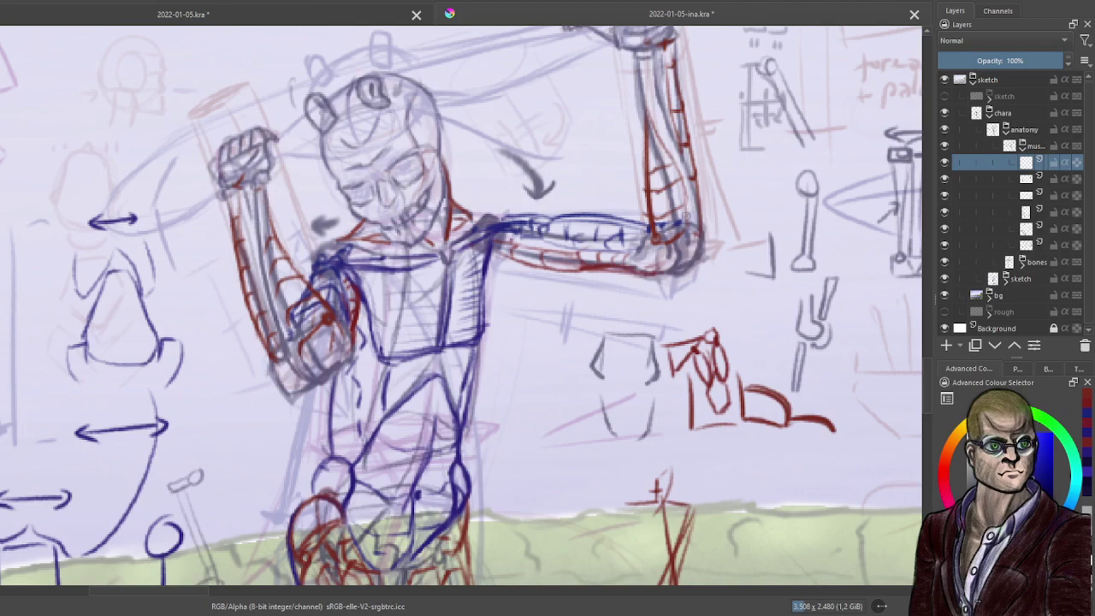
pyautogui.moveTo(710, 221); pyautogui.dragTo(589, 279)
pyautogui.scroll(1, 590, 279)
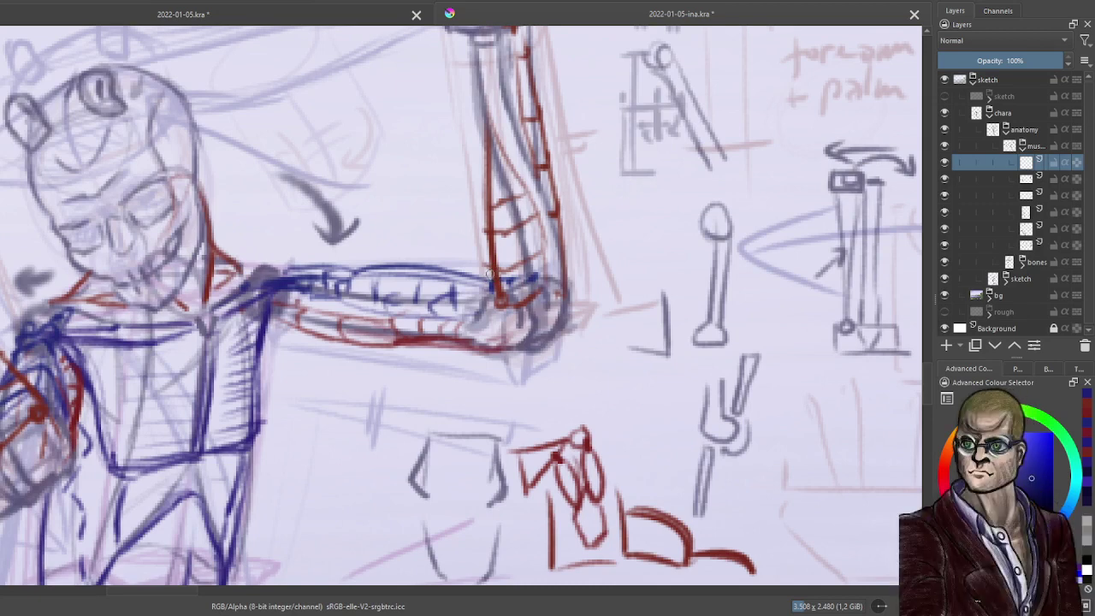
pyautogui.moveTo(486, 275); pyautogui.dragTo(488, 243)
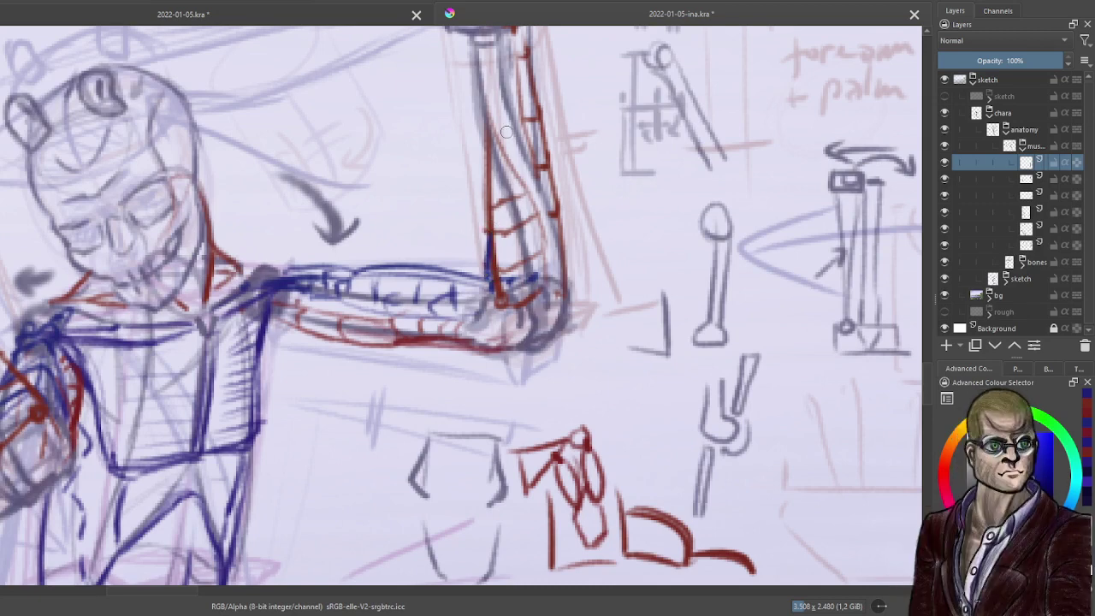
pyautogui.moveTo(563, 109); pyautogui.dragTo(588, 258)
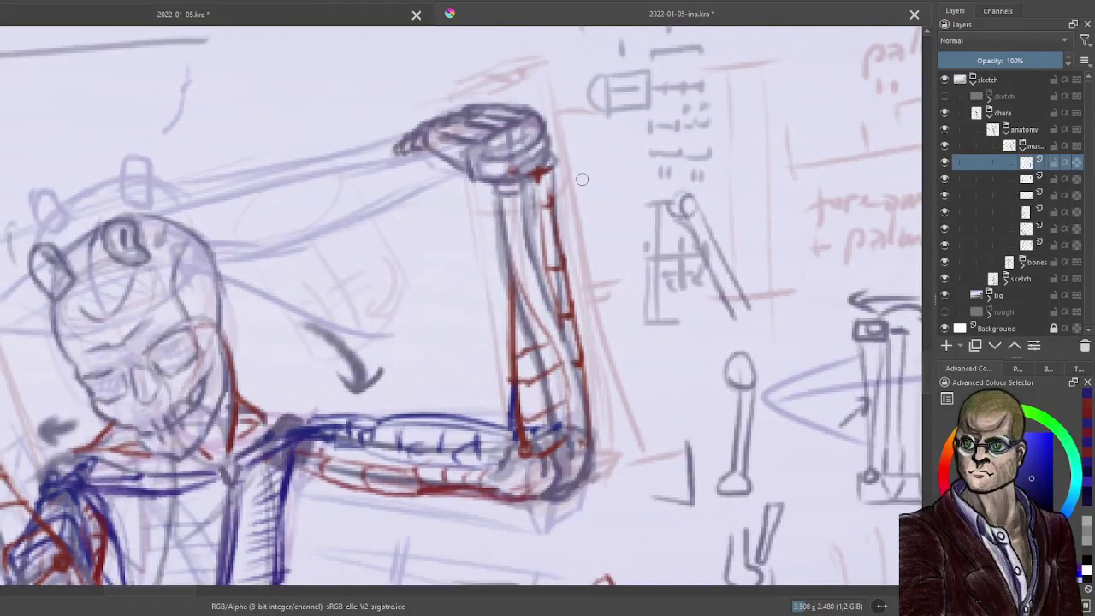
pyautogui.moveTo(542, 149); pyautogui.dragTo(546, 156)
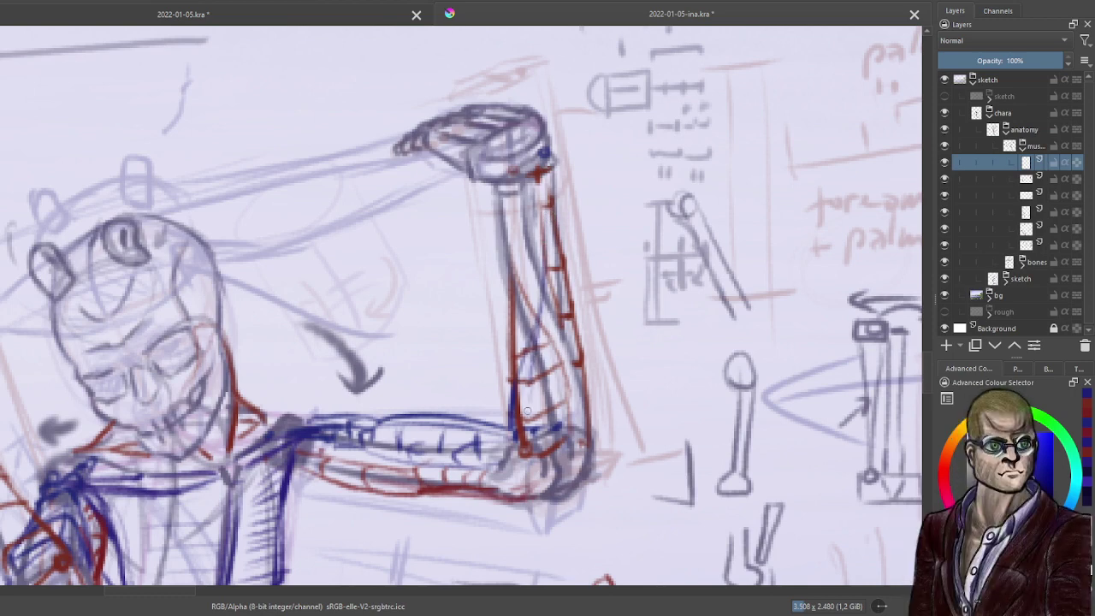
pyautogui.moveTo(541, 379)
pyautogui.mouseDown()
pyautogui.moveTo(528, 440)
pyautogui.moveTo(571, 384)
pyautogui.moveTo(560, 340)
pyautogui.mouseUp()
# Draw the matching dark blue diagonal muscle lines along the bent forearm from the outer wrist toward the elbow.
pyautogui.scroll(-1, 524, 439)
pyautogui.scroll(1, 568, 418)
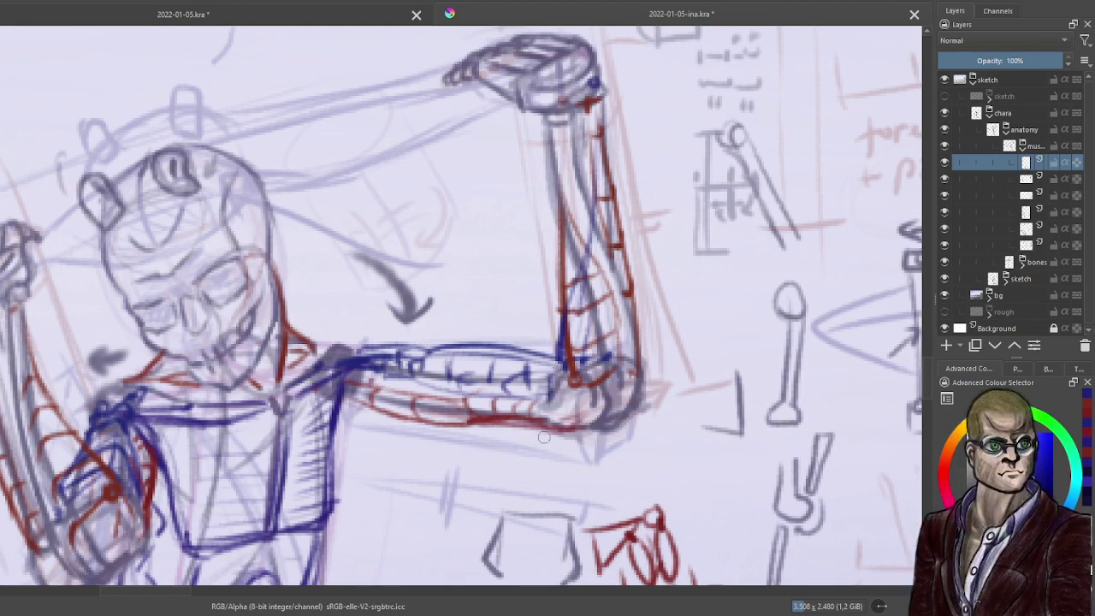
pyautogui.scroll(-3, 543, 441)
pyautogui.scroll(4, 600, 356)
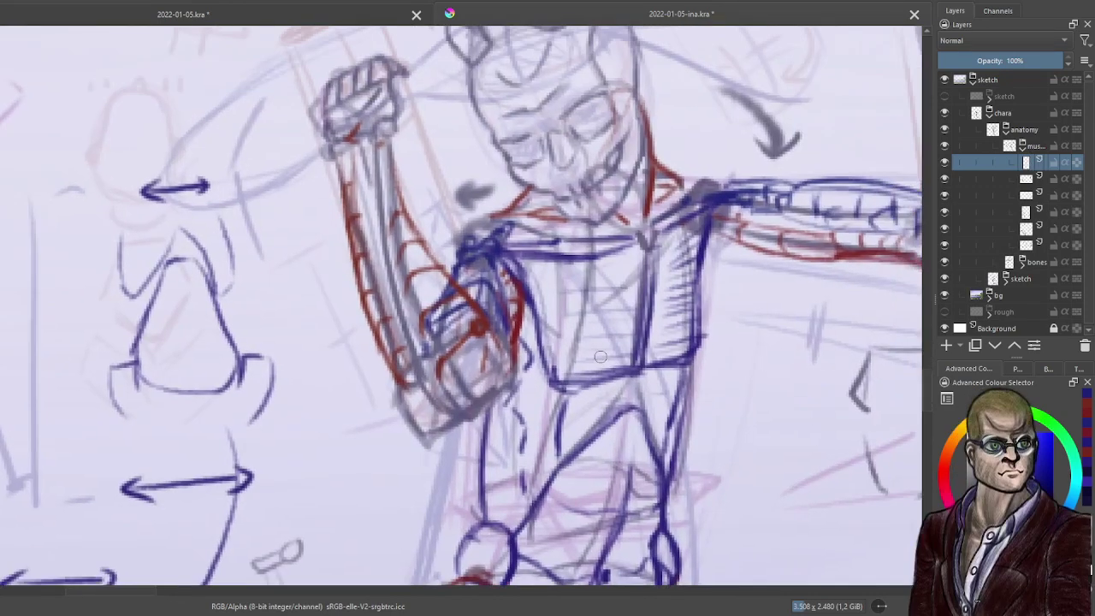
pyautogui.moveTo(601, 357); pyautogui.dragTo(610, 390)
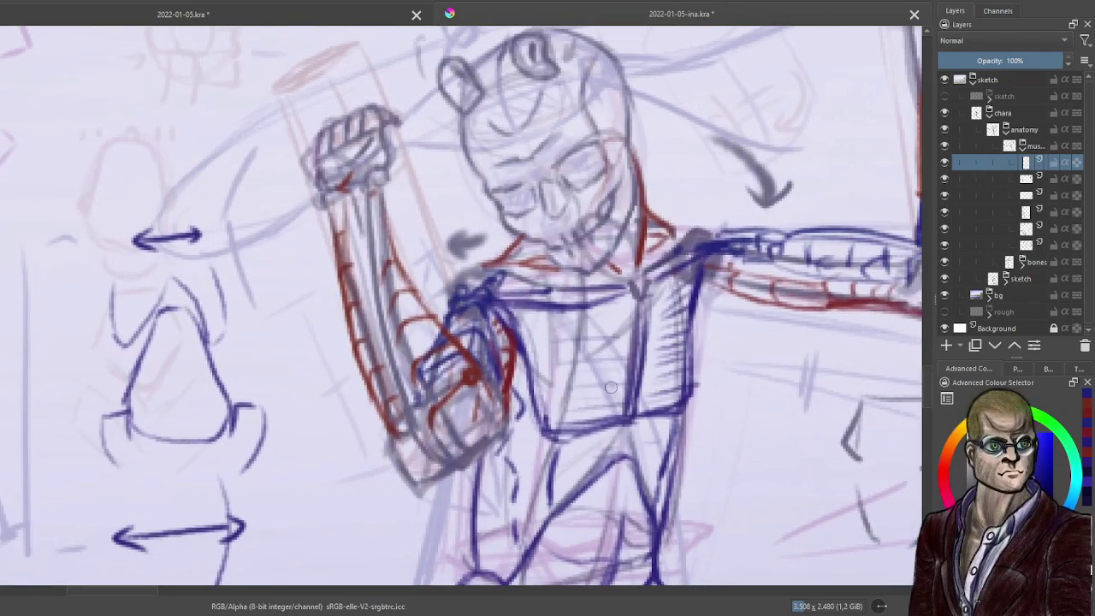
pyautogui.moveTo(340, 214); pyautogui.dragTo(375, 296)
pyautogui.moveTo(349, 233)
pyautogui.mouseDown()
pyautogui.moveTo(420, 390)
pyautogui.moveTo(396, 349)
pyautogui.mouseUp()
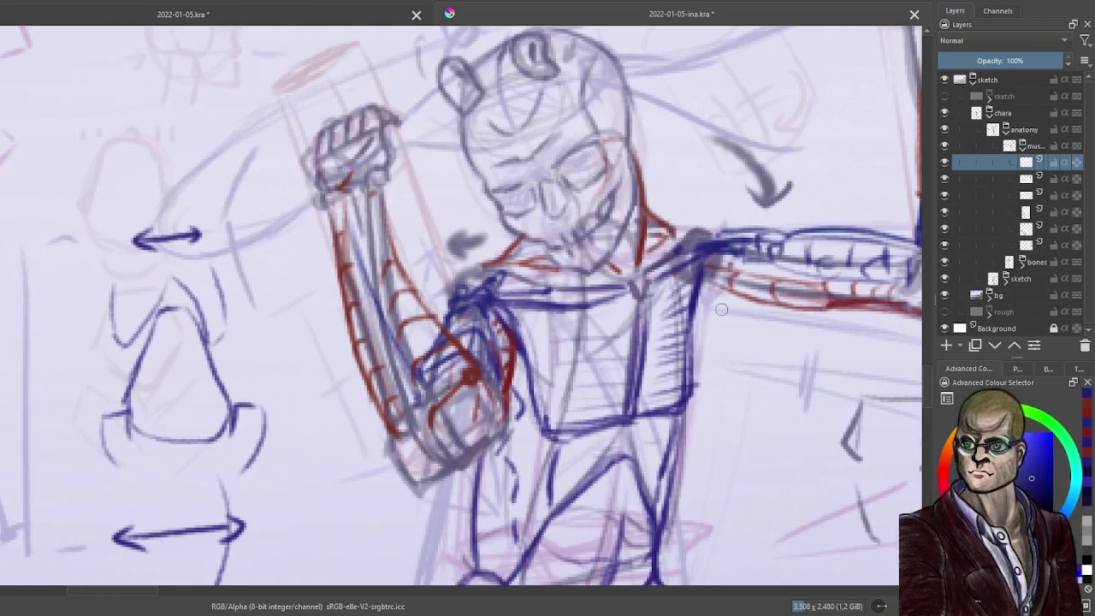
# Review the whole figure and both arms, comparing the drawing with the topmost muscle layer hidden and shown.
pyautogui.scroll(-3, 761, 345)
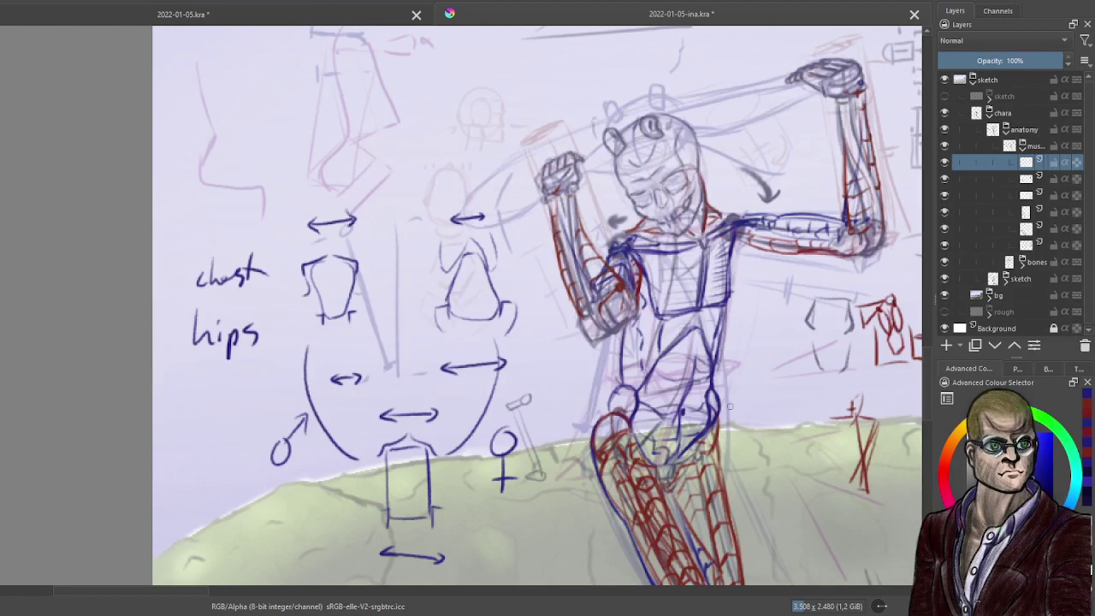
pyautogui.scroll(-2, 730, 407)
pyautogui.moveTo(730, 406); pyautogui.dragTo(667, 371)
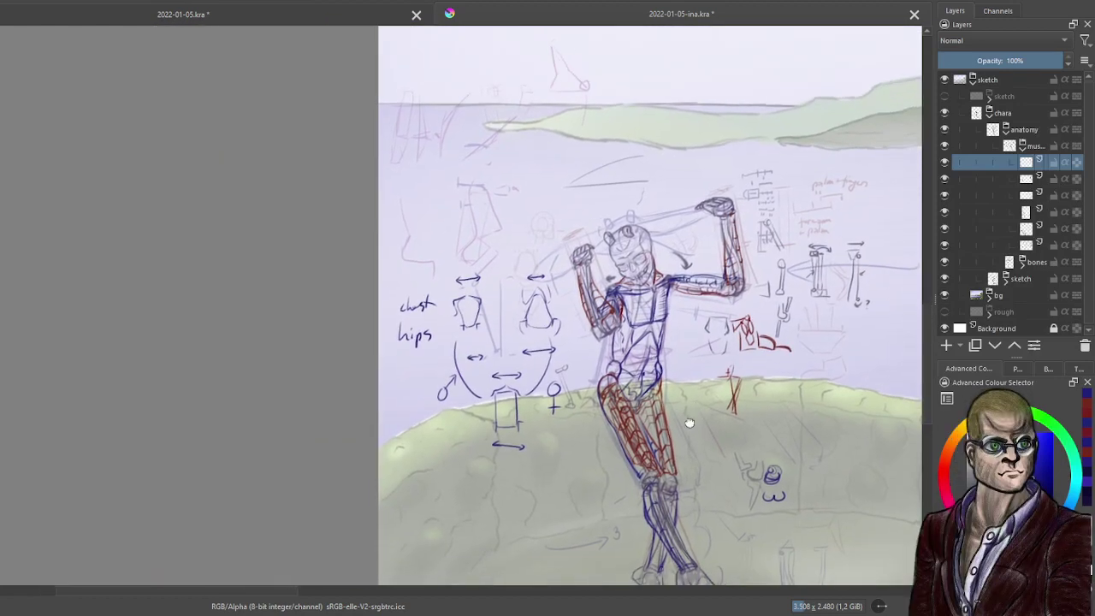
pyautogui.moveTo(689, 420)
pyautogui.mouseDown()
pyautogui.moveTo(463, 238)
pyautogui.moveTo(533, 400)
pyautogui.mouseUp()
pyautogui.scroll(4, 488, 230)
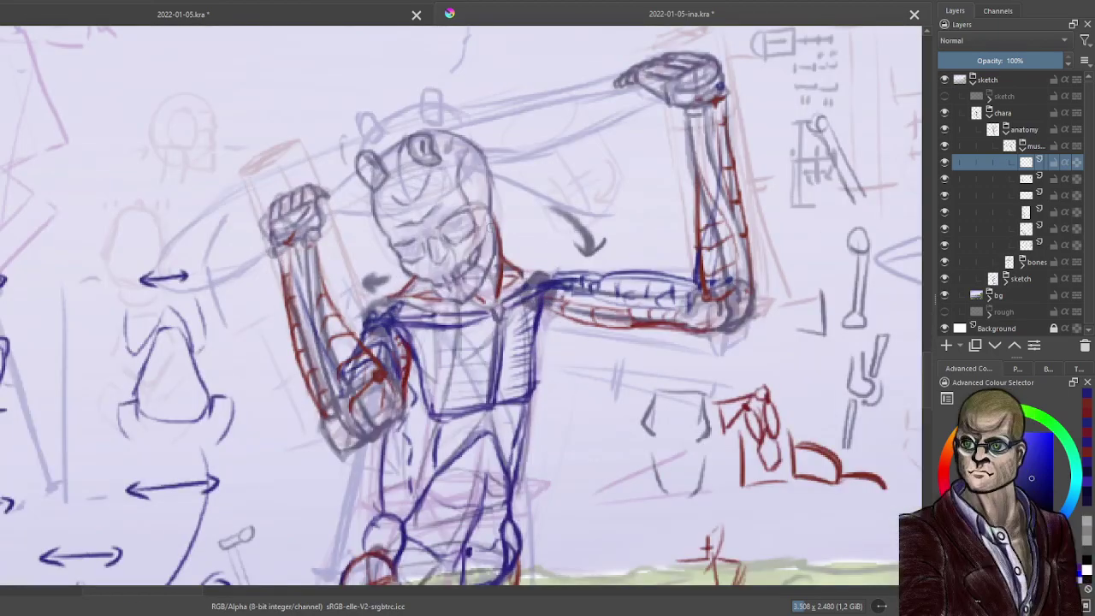
pyautogui.scroll(2, 512, 235)
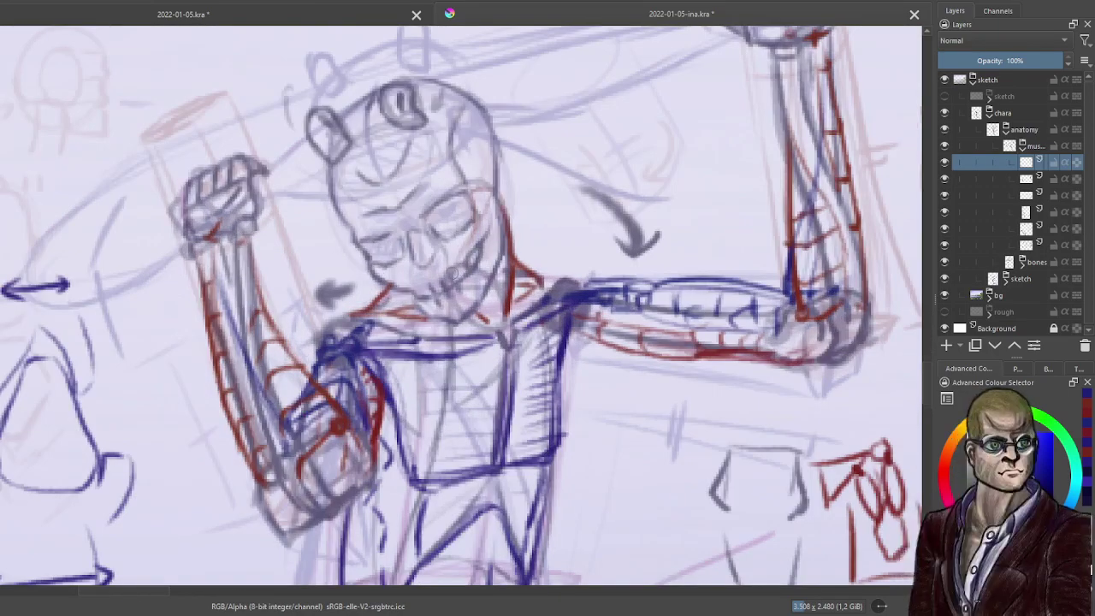
pyautogui.scroll(2, 453, 271)
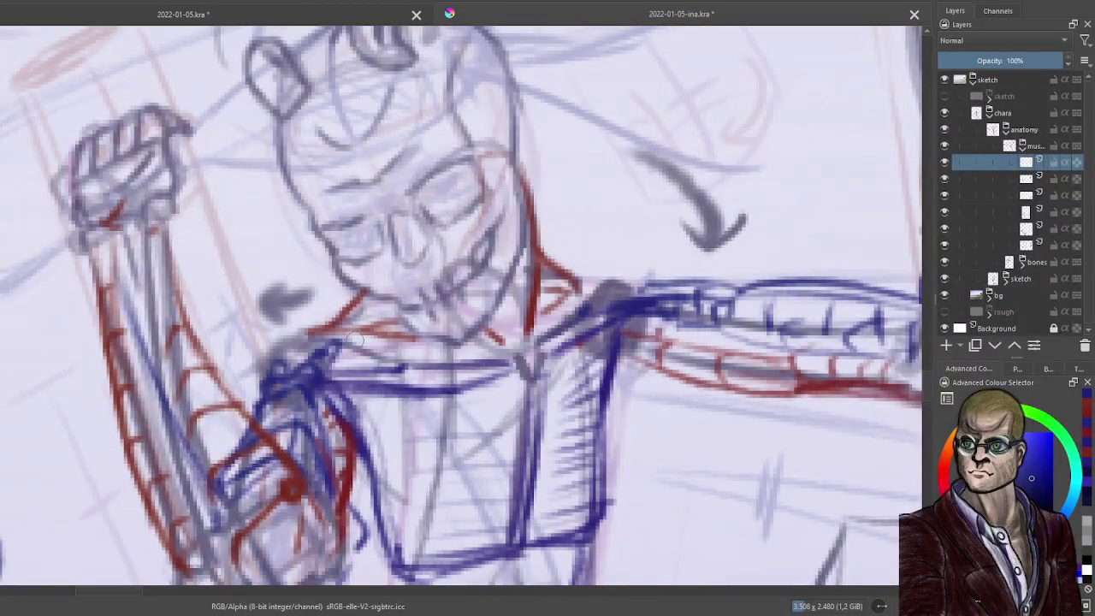
pyautogui.click(945, 163)
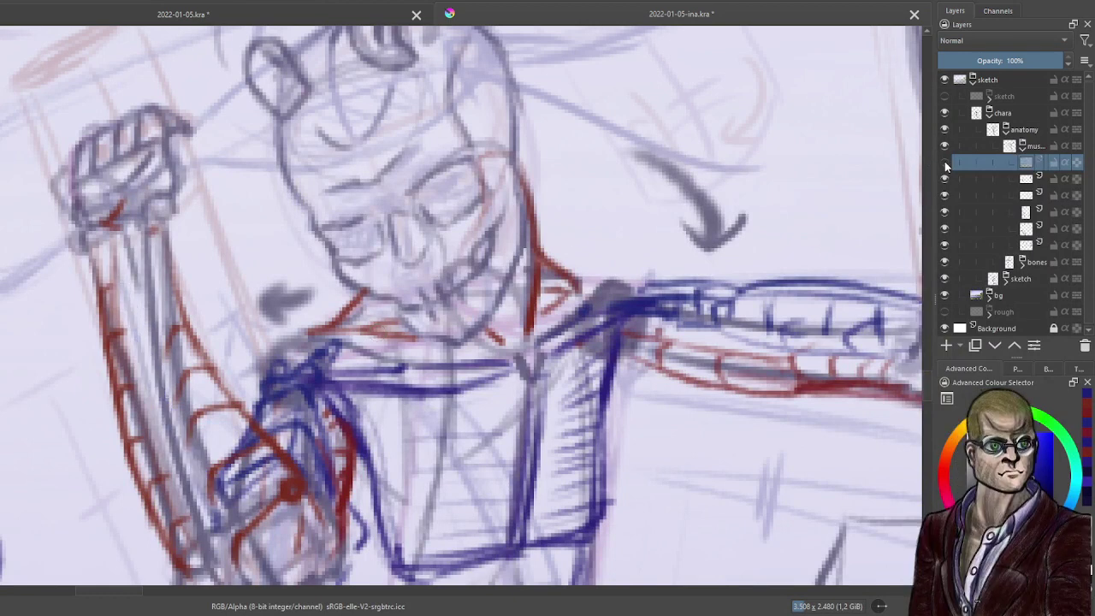
pyautogui.click(944, 162)
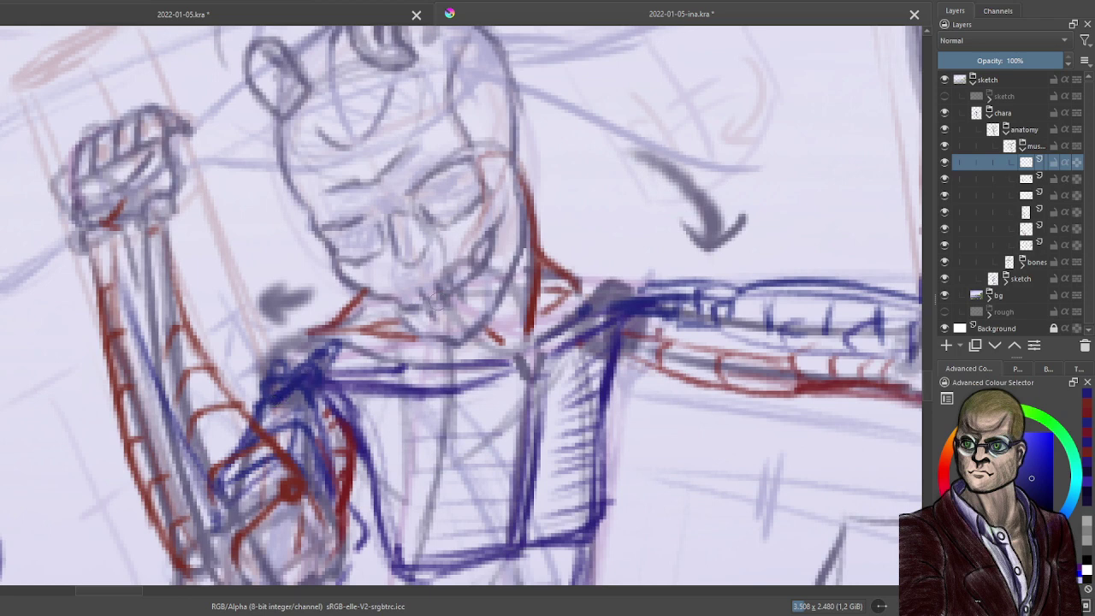
# Choose a dark purple and draw the lower edge of the bent arm's shoulder muscle from the upper arm to the collarbone.
pyautogui.click(947, 469)
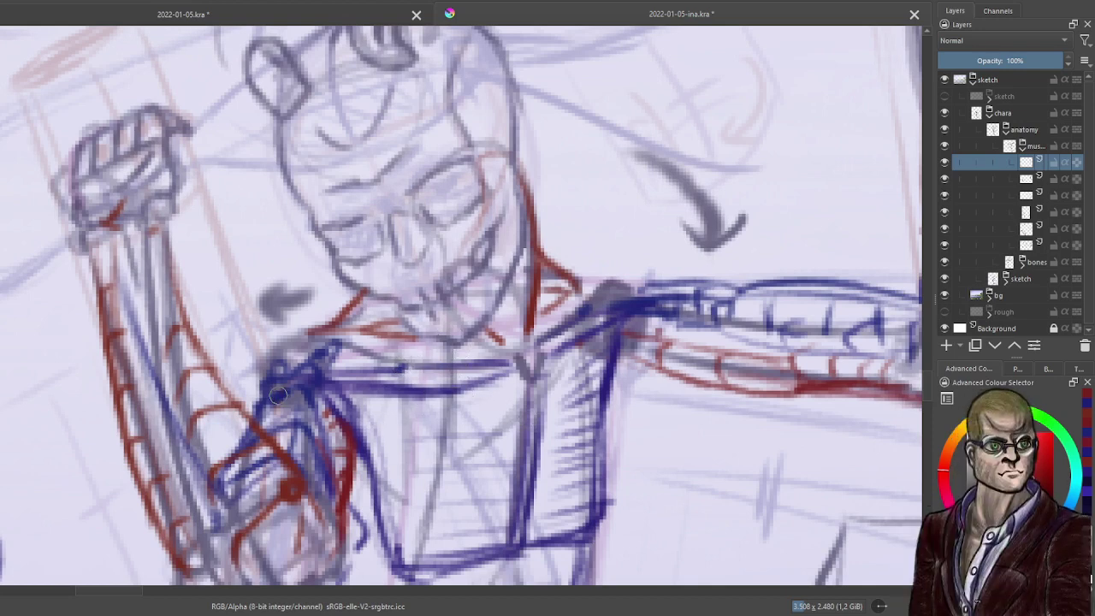
pyautogui.moveTo(279, 393); pyautogui.dragTo(319, 378)
pyautogui.click(982, 532)
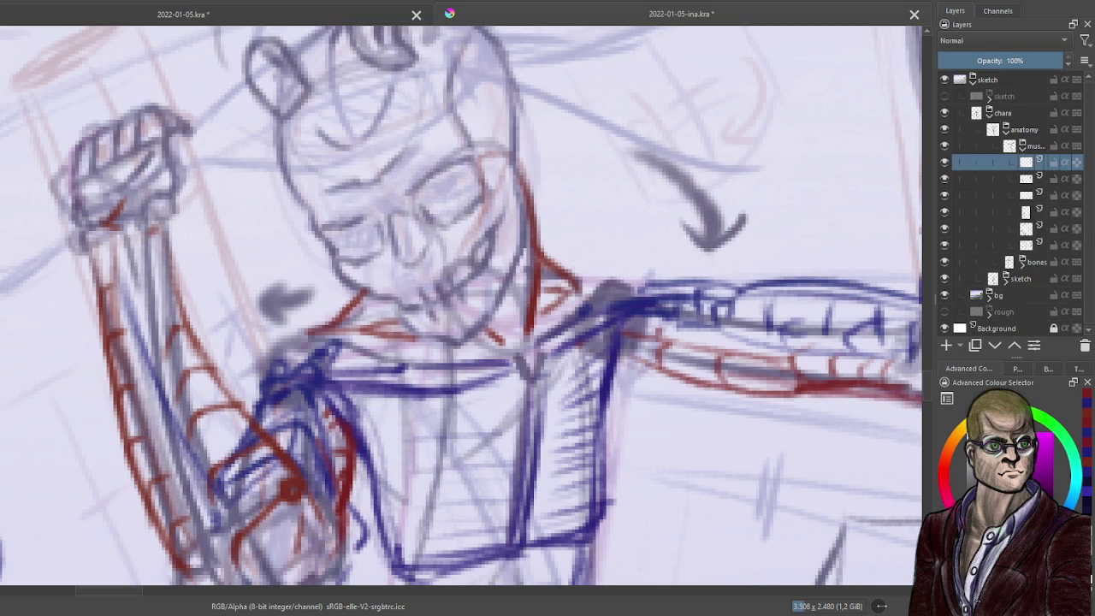
pyautogui.moveTo(301, 399); pyautogui.dragTo(410, 356)
pyautogui.hotkey('ctrl', 'z')
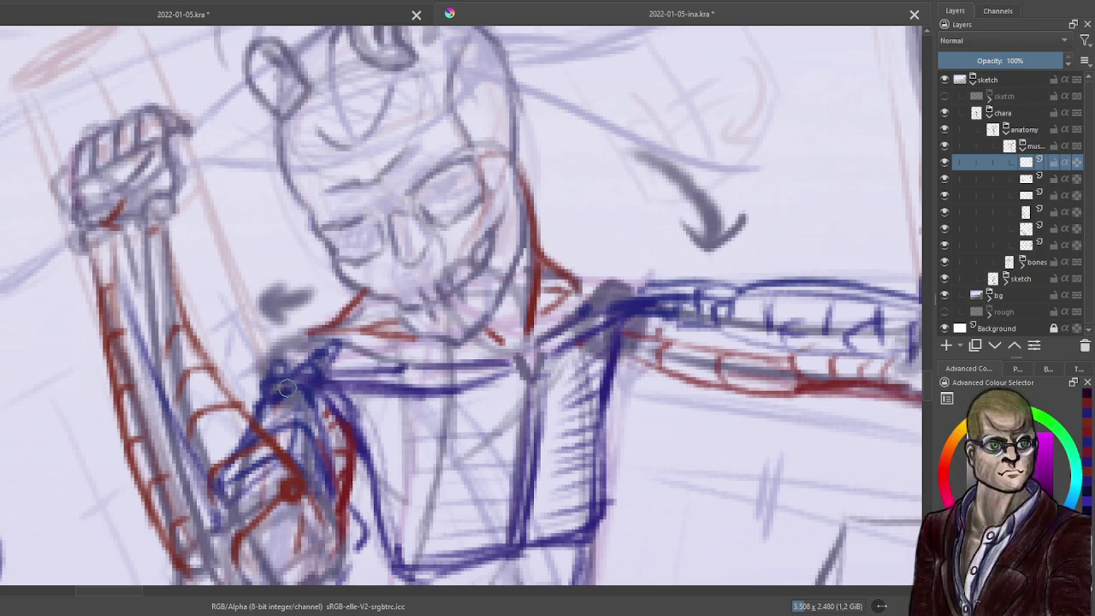
pyautogui.moveTo(283, 395); pyautogui.dragTo(325, 366)
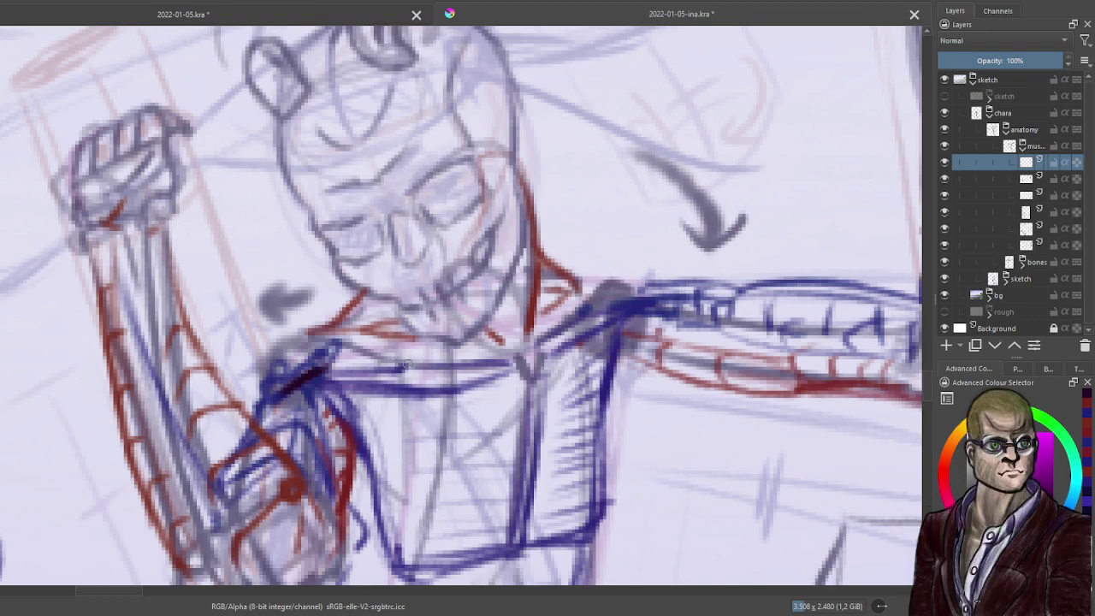
pyautogui.moveTo(397, 368)
pyautogui.mouseDown()
pyautogui.moveTo(316, 377)
pyautogui.moveTo(379, 378)
pyautogui.moveTo(289, 387)
pyautogui.mouseUp()
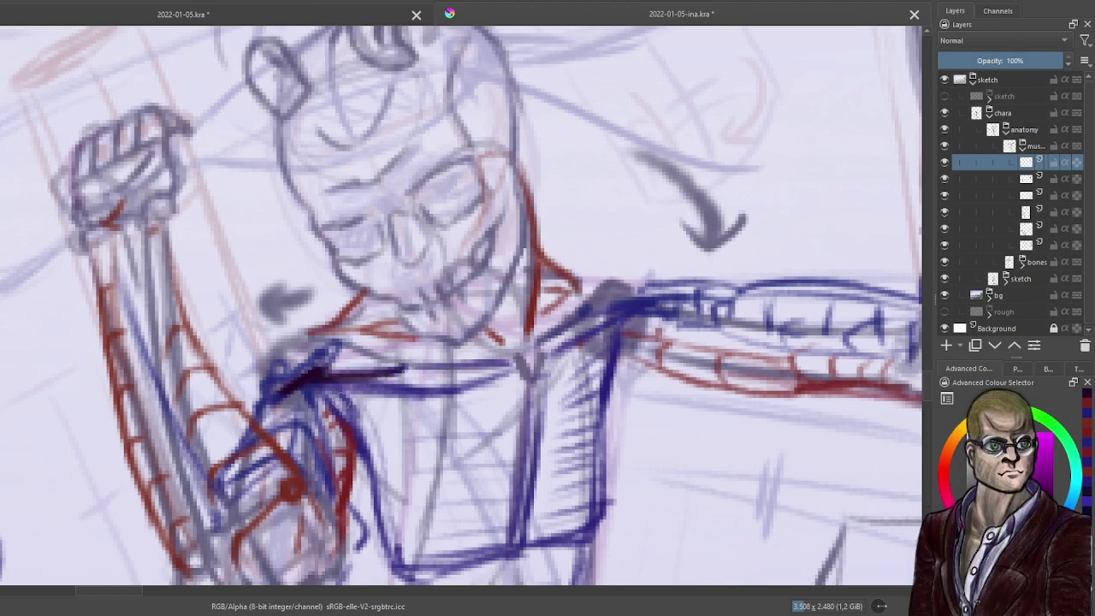
# Complete the bent arm's shoulder muscle in dark purple with a rounded upper contour and short curved cross strokes.
pyautogui.moveTo(404, 368); pyautogui.dragTo(390, 330)
pyautogui.moveTo(403, 366)
pyautogui.mouseDown()
pyautogui.moveTo(366, 332)
pyautogui.moveTo(289, 341)
pyautogui.moveTo(318, 326)
pyautogui.moveTo(277, 353)
pyautogui.moveTo(275, 398)
pyautogui.moveTo(292, 336)
pyautogui.moveTo(283, 348)
pyautogui.moveTo(307, 373)
pyautogui.mouseUp()
pyautogui.moveTo(314, 326)
pyautogui.mouseDown()
pyautogui.moveTo(333, 343)
pyautogui.moveTo(324, 376)
pyautogui.mouseUp()
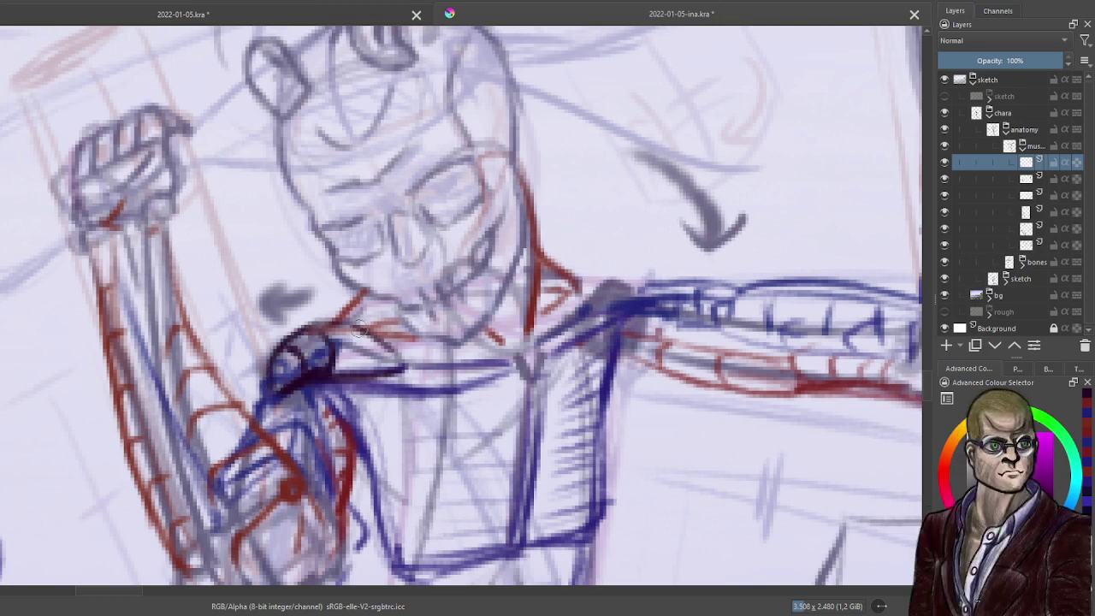
pyautogui.moveTo(353, 332)
pyautogui.mouseDown()
pyautogui.moveTo(365, 356)
pyautogui.moveTo(339, 387)
pyautogui.mouseUp()
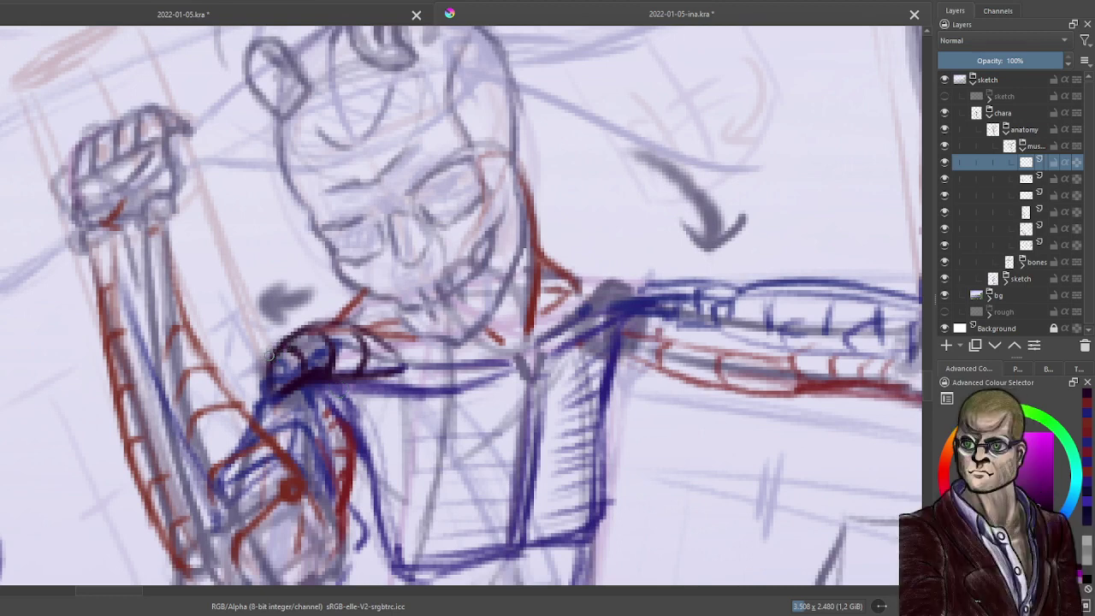
pyautogui.moveTo(269, 361)
pyautogui.mouseDown()
pyautogui.moveTo(256, 375)
pyautogui.moveTo(264, 400)
pyautogui.moveTo(265, 363)
pyautogui.moveTo(255, 399)
pyautogui.mouseUp()
# Draw the raised arm's shoulder muscle in dark purple from the collarbone onto the upper arm, with a curved upper contour and cross strokes.
pyautogui.scroll(-3, 524, 347)
pyautogui.scroll(-3, 522, 337)
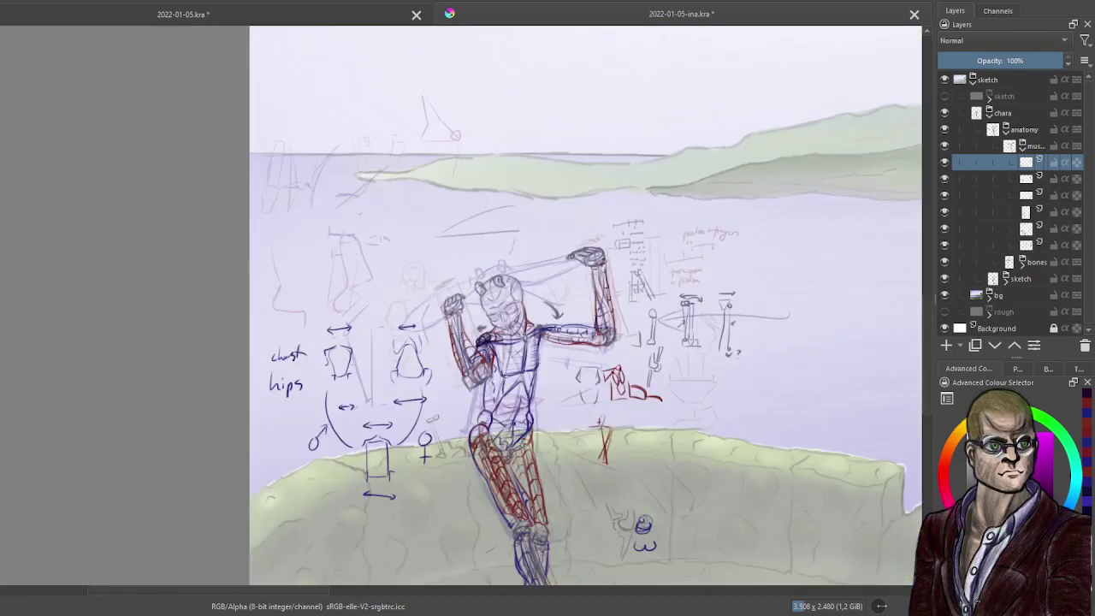
pyautogui.scroll(4, 479, 221)
pyautogui.scroll(3, 415, 290)
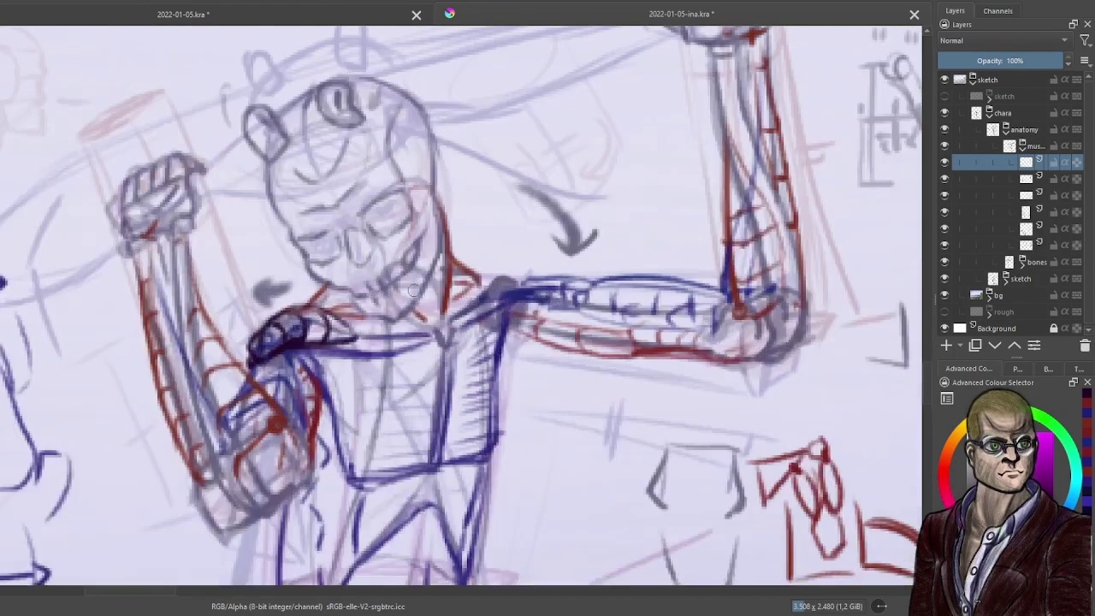
pyautogui.scroll(2, 502, 285)
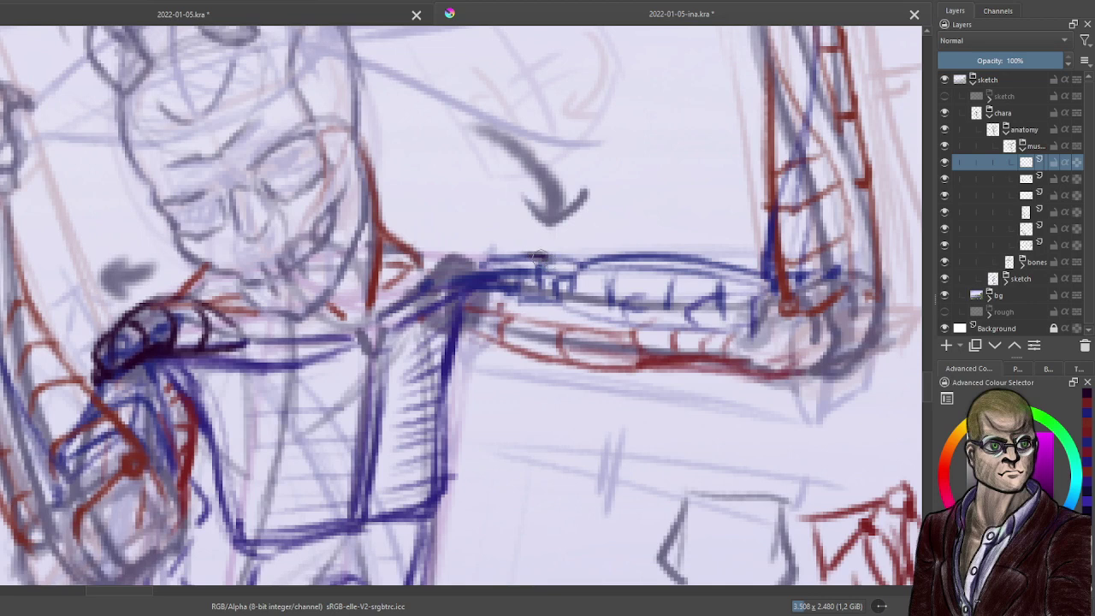
pyautogui.moveTo(541, 255); pyautogui.dragTo(400, 309)
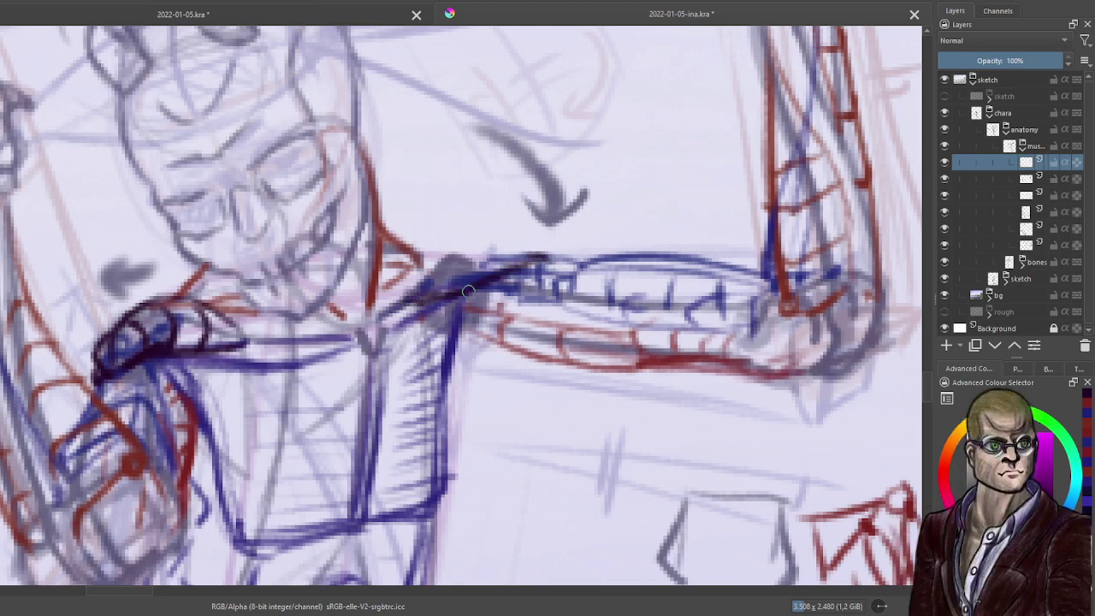
pyautogui.moveTo(532, 260); pyautogui.dragTo(496, 275)
pyautogui.moveTo(411, 289)
pyautogui.mouseDown()
pyautogui.moveTo(466, 248)
pyautogui.moveTo(441, 258)
pyautogui.moveTo(491, 242)
pyautogui.moveTo(466, 245)
pyautogui.moveTo(530, 248)
pyautogui.moveTo(446, 255)
pyautogui.moveTo(427, 287)
pyautogui.moveTo(426, 276)
pyautogui.moveTo(439, 288)
pyautogui.moveTo(455, 253)
pyautogui.moveTo(469, 288)
pyautogui.mouseUp()
pyautogui.moveTo(484, 248)
pyautogui.mouseDown()
pyautogui.moveTo(488, 280)
pyautogui.moveTo(509, 263)
pyautogui.moveTo(415, 262)
pyautogui.moveTo(466, 239)
pyautogui.moveTo(412, 256)
pyautogui.moveTo(471, 242)
pyautogui.moveTo(434, 250)
pyautogui.moveTo(462, 244)
pyautogui.mouseUp()
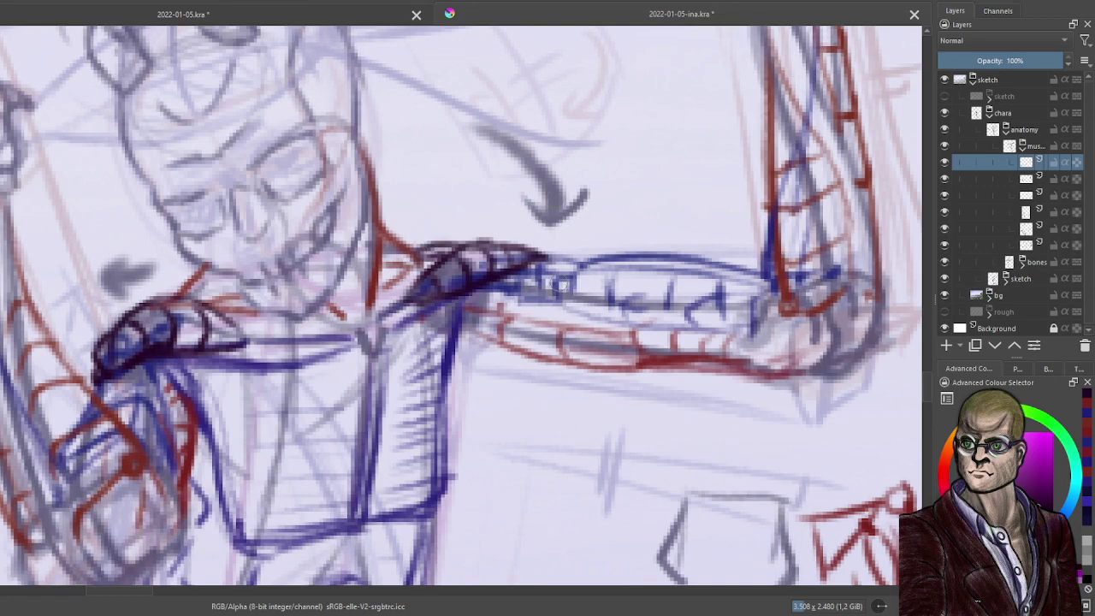
# On the third muscle layer, choose dark red and draw the thumb muscle on the palm of the bent arm's fist.
pyautogui.press('-')
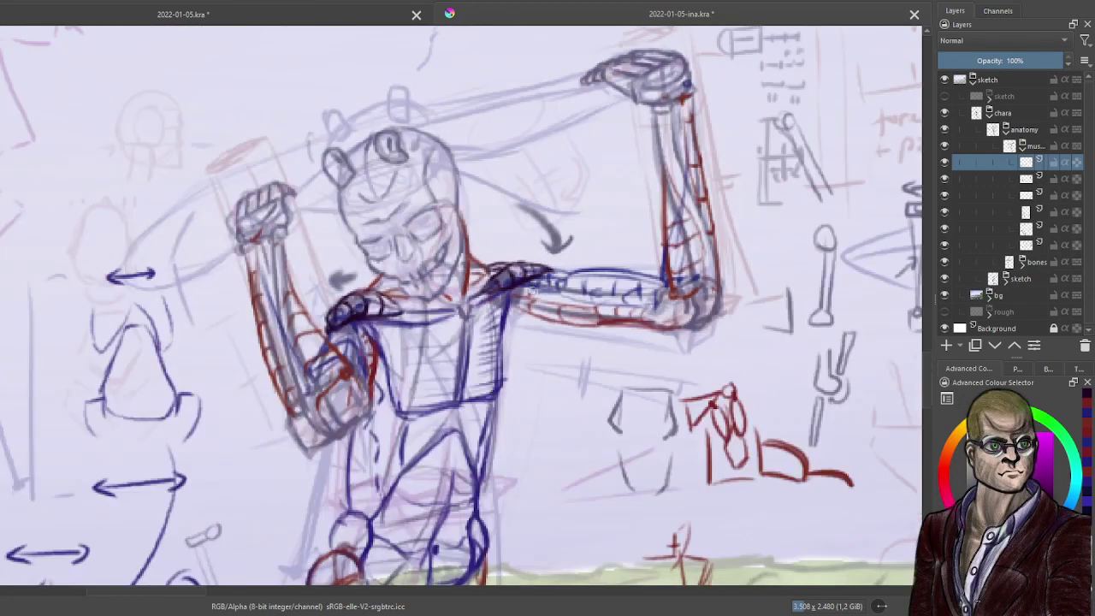
pyautogui.press('-')
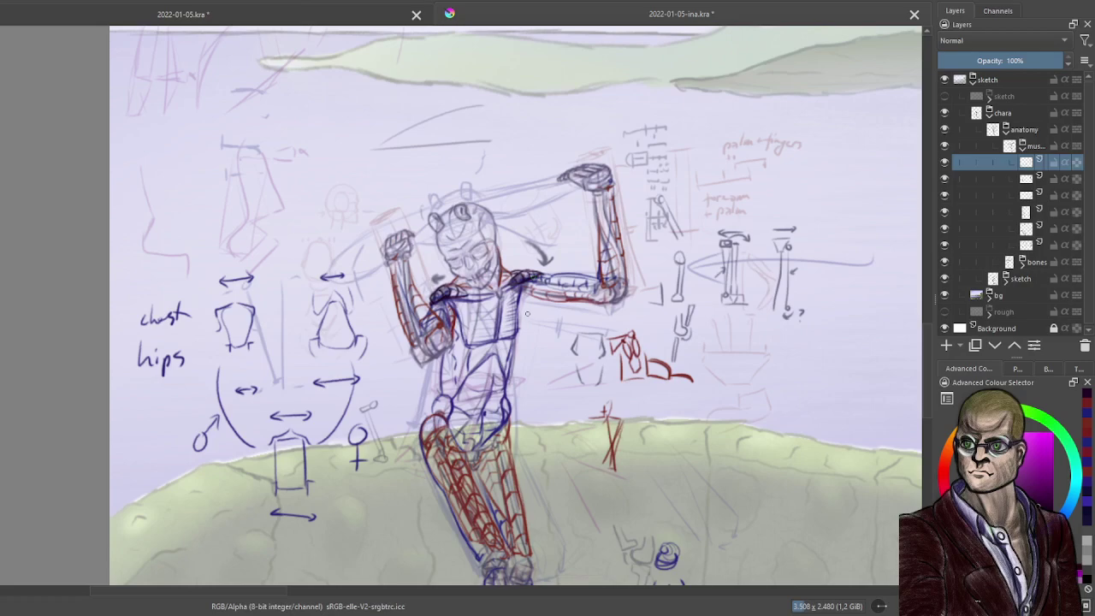
pyautogui.scroll(3, 615, 192)
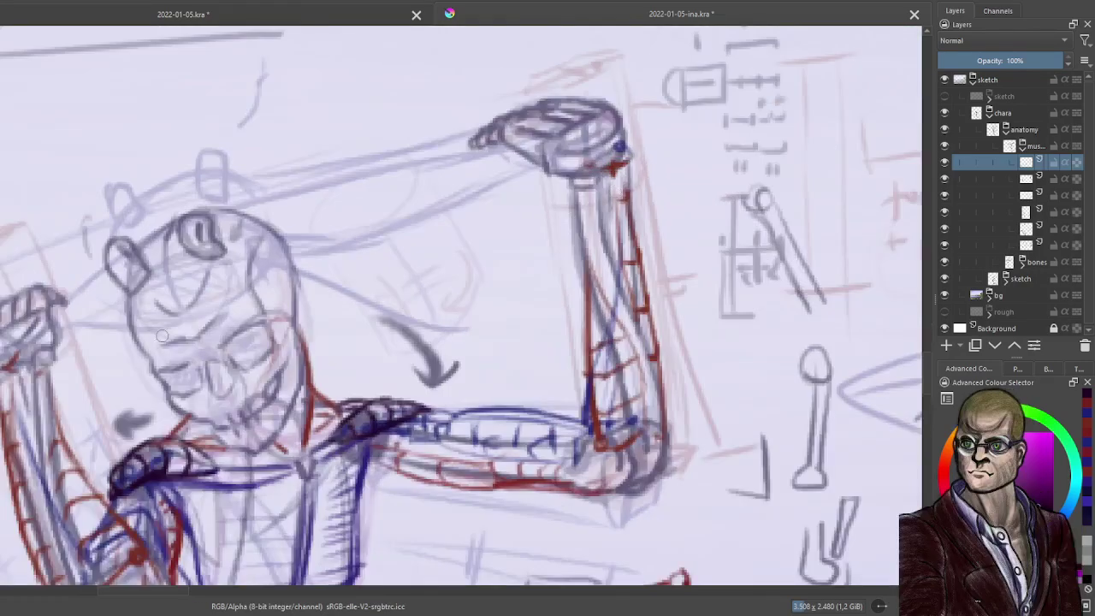
pyautogui.moveTo(163, 335); pyautogui.dragTo(350, 340)
pyautogui.scroll(1, 321, 344)
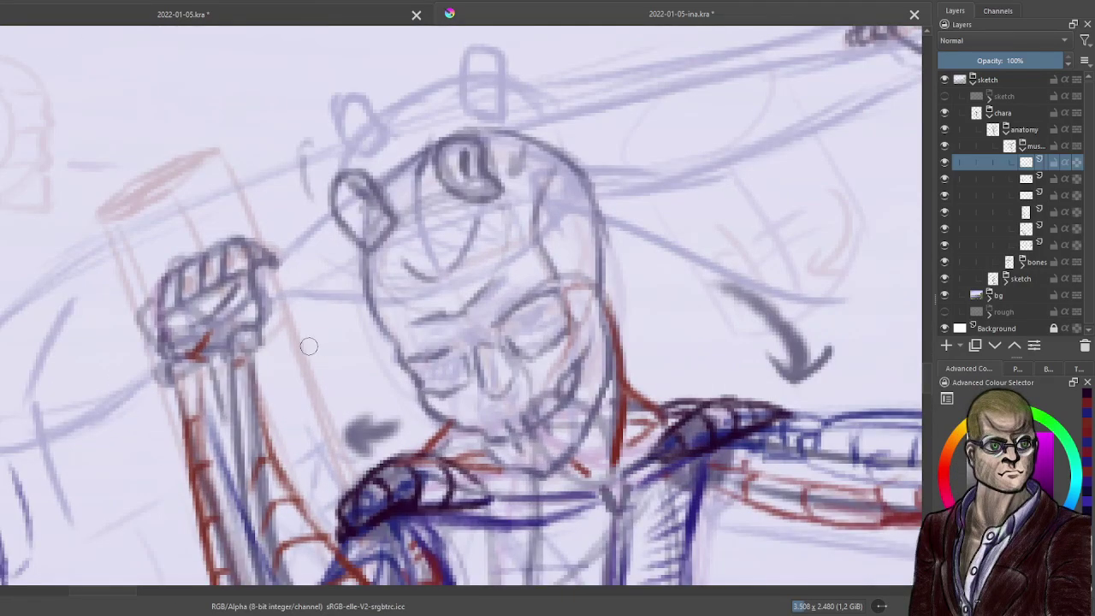
pyautogui.moveTo(279, 353); pyautogui.dragTo(327, 341)
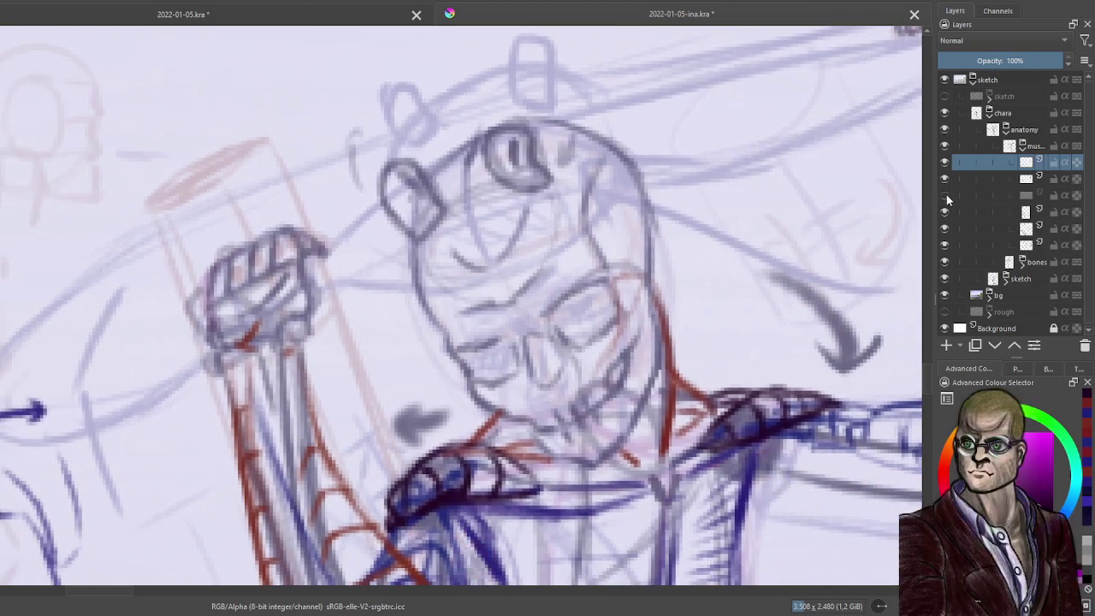
pyautogui.click(997, 195)
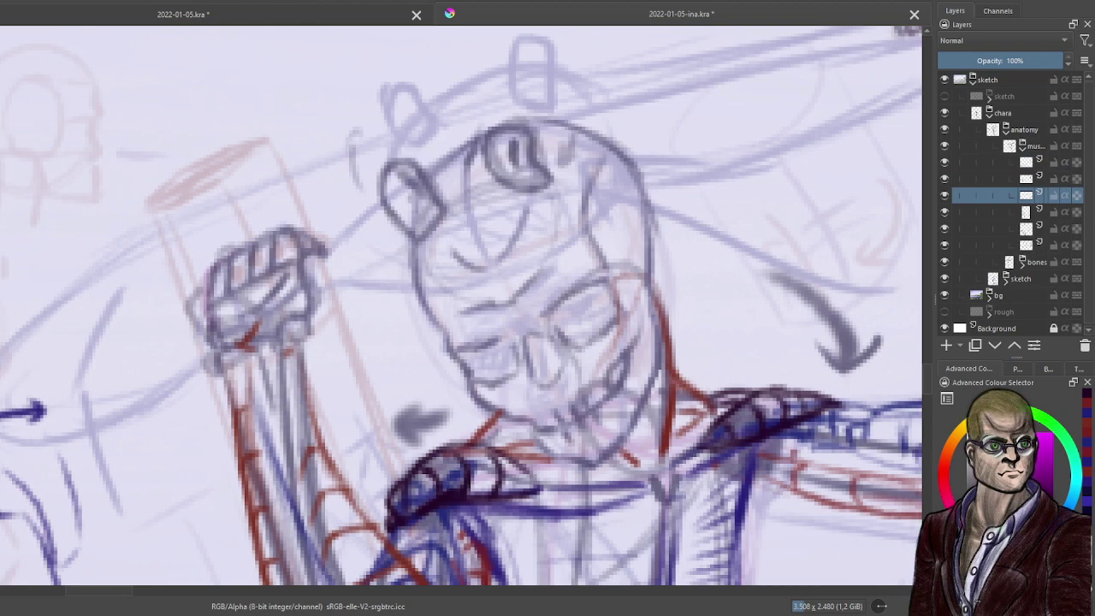
pyautogui.click(944, 481)
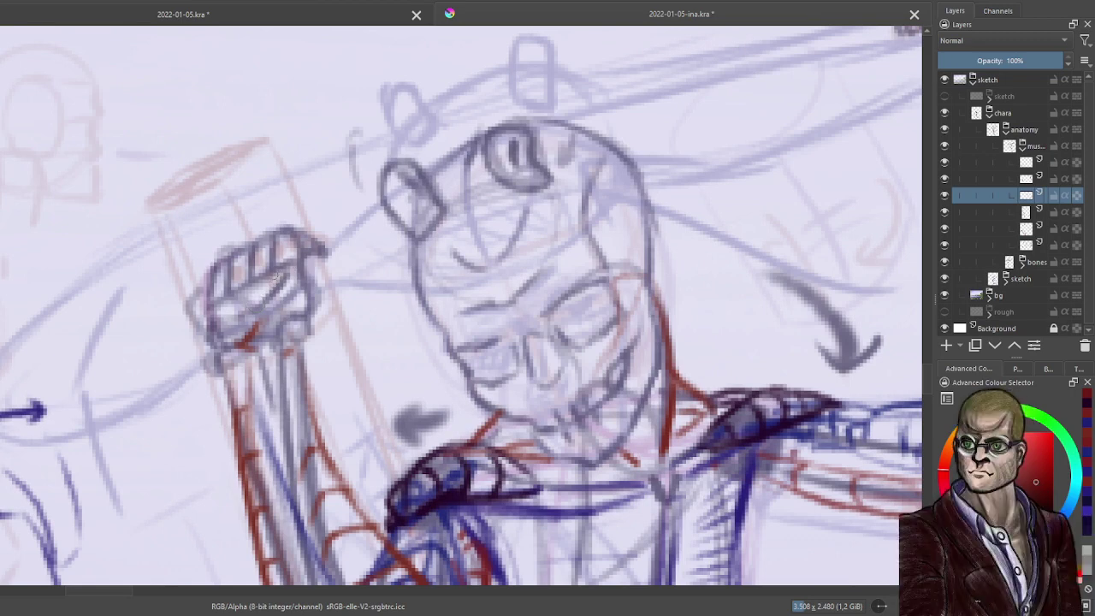
pyautogui.moveTo(310, 264)
pyautogui.mouseDown()
pyautogui.moveTo(314, 318)
pyautogui.moveTo(291, 274)
pyautogui.moveTo(277, 309)
pyautogui.mouseUp()
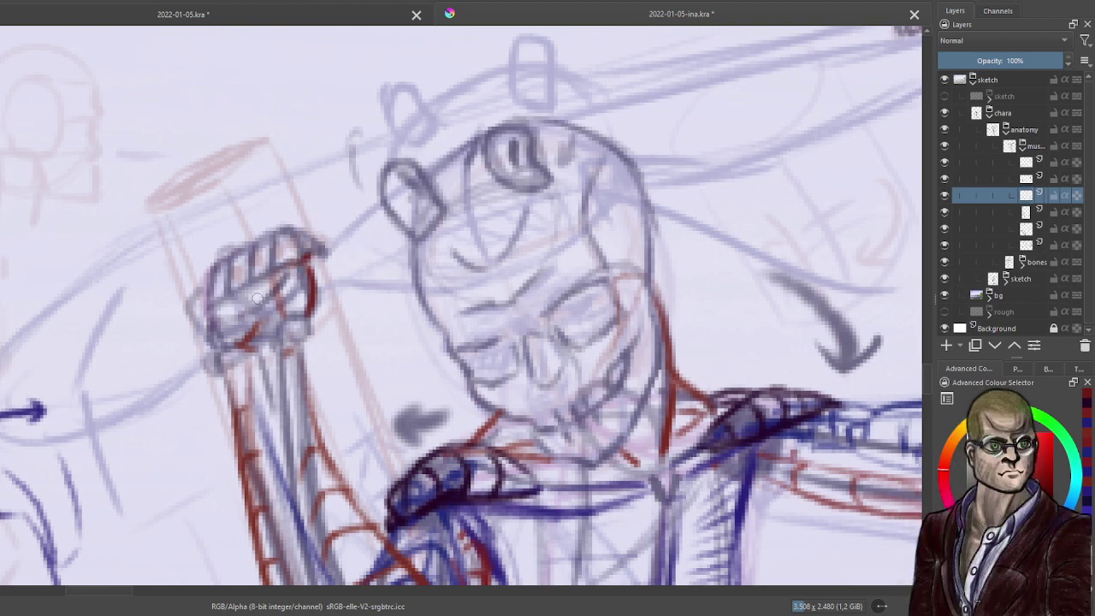
# Sketch a small dark red diagram above the bent arm's fist: a tapered box segment with a rounded muscle at its wider end.
pyautogui.moveTo(84, 168)
pyautogui.mouseDown()
pyautogui.moveTo(113, 211)
pyautogui.moveTo(68, 215)
pyautogui.moveTo(84, 174)
pyautogui.moveTo(71, 175)
pyautogui.moveTo(68, 216)
pyautogui.mouseUp()
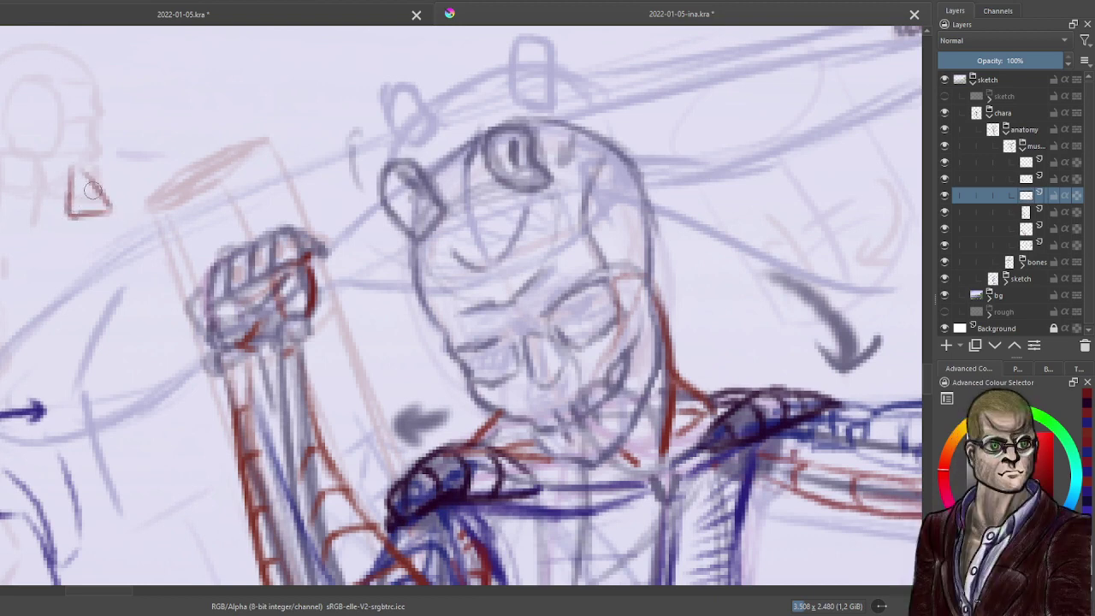
pyautogui.moveTo(78, 168)
pyautogui.mouseDown()
pyautogui.moveTo(112, 207)
pyautogui.moveTo(170, 183)
pyautogui.moveTo(154, 207)
pyautogui.mouseUp()
pyautogui.moveTo(72, 214); pyautogui.dragTo(170, 209)
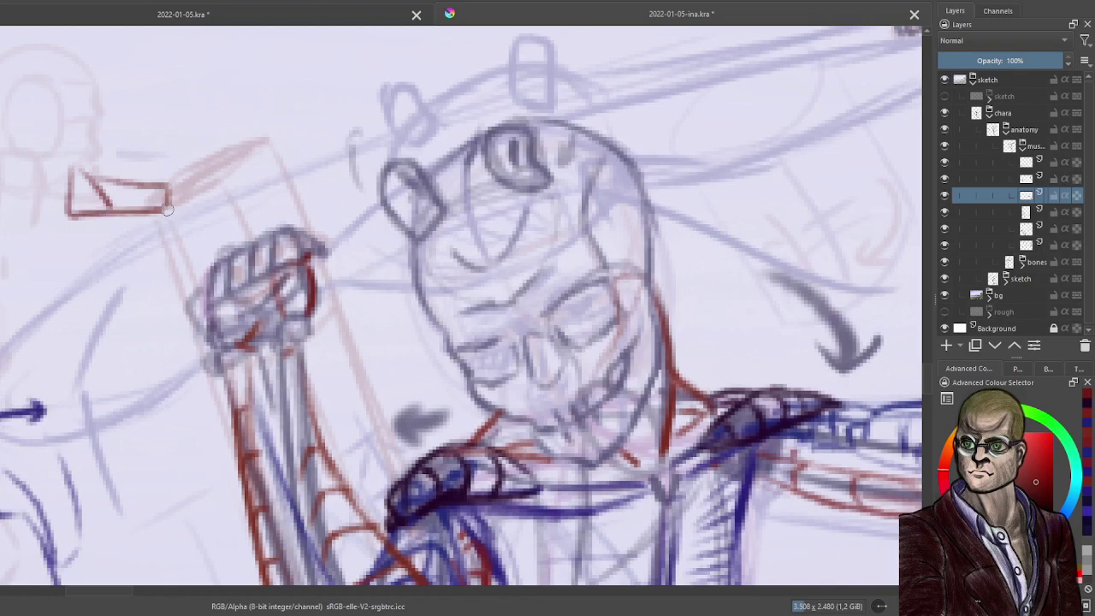
pyautogui.moveTo(91, 179); pyautogui.dragTo(74, 180)
pyautogui.moveTo(73, 180); pyautogui.dragTo(70, 211)
pyautogui.moveTo(72, 215); pyautogui.dragTo(111, 211)
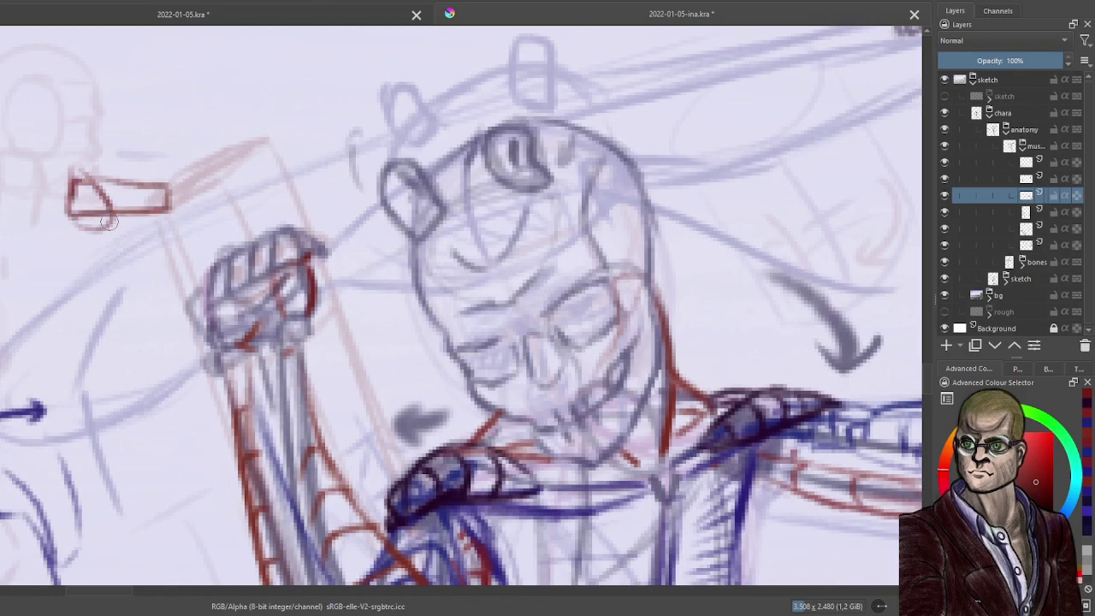
# Extend the diagram with a second box segment meeting the first, and draw a long oval muscle with inner strokes along its underside.
pyautogui.moveTo(79, 178)
pyautogui.mouseDown()
pyautogui.moveTo(108, 224)
pyautogui.moveTo(77, 212)
pyautogui.moveTo(103, 226)
pyautogui.moveTo(53, 183)
pyautogui.moveTo(0, 179)
pyautogui.mouseUp()
pyautogui.moveTo(62, 218); pyautogui.dragTo(0, 226)
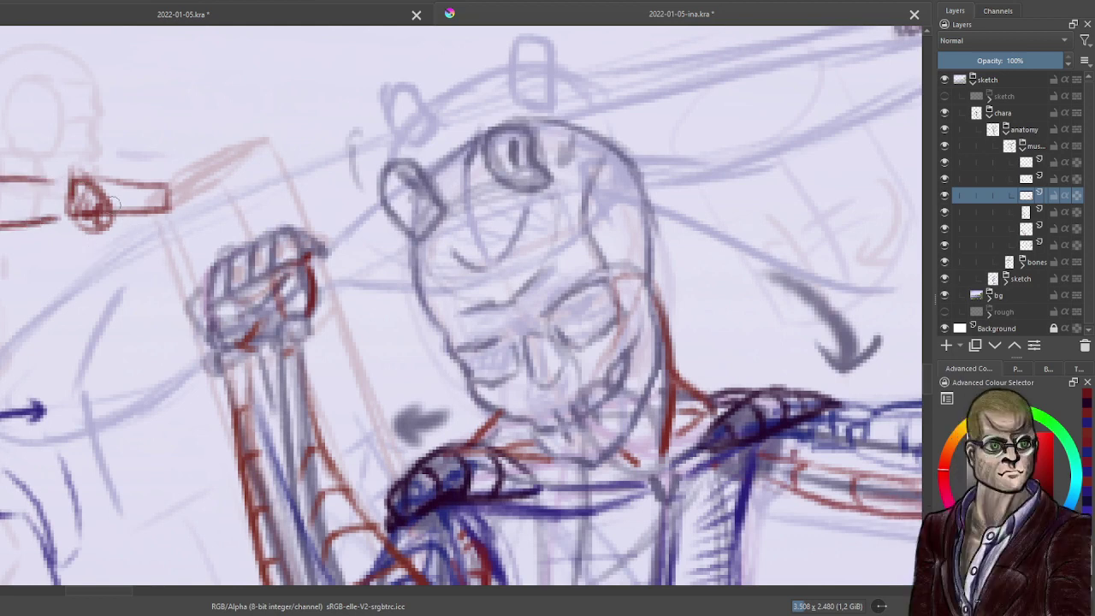
pyautogui.hotkey('ctrl', 'z')
pyautogui.hotkey('ctrl', 'z')
pyautogui.moveTo(51, 181)
pyautogui.mouseDown()
pyautogui.moveTo(0, 181)
pyautogui.moveTo(0, 209)
pyautogui.mouseUp()
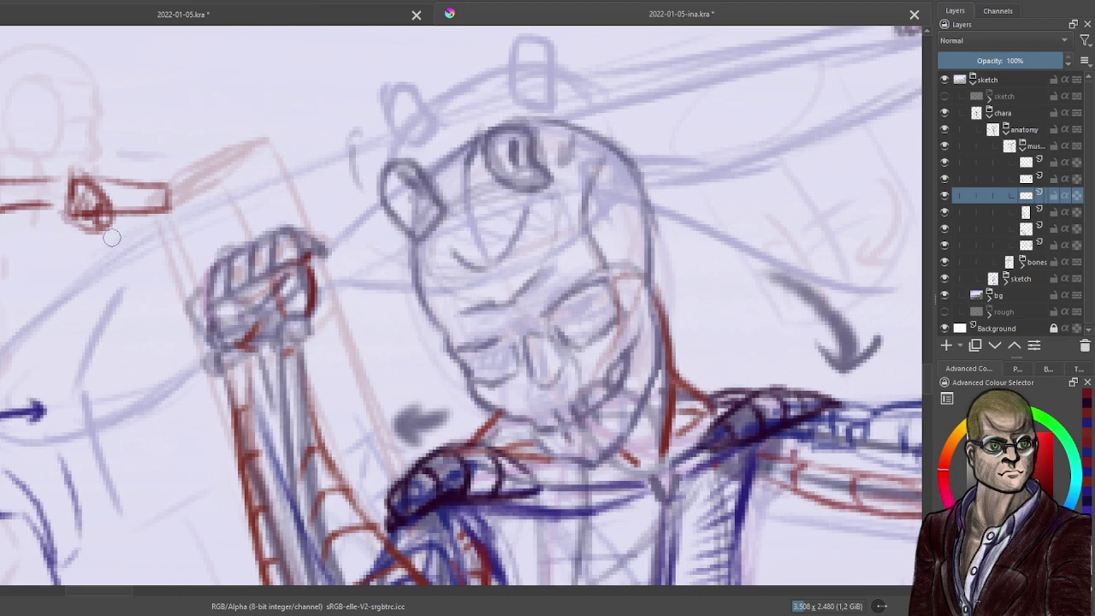
pyautogui.moveTo(43, 225); pyautogui.dragTo(0, 232)
pyautogui.moveTo(66, 202)
pyautogui.mouseDown()
pyautogui.moveTo(25, 202)
pyautogui.moveTo(68, 199)
pyautogui.moveTo(0, 236)
pyautogui.mouseUp()
pyautogui.moveTo(0, 232)
pyautogui.mouseDown()
pyautogui.moveTo(43, 223)
pyautogui.moveTo(20, 205)
pyautogui.moveTo(39, 202)
pyautogui.mouseUp()
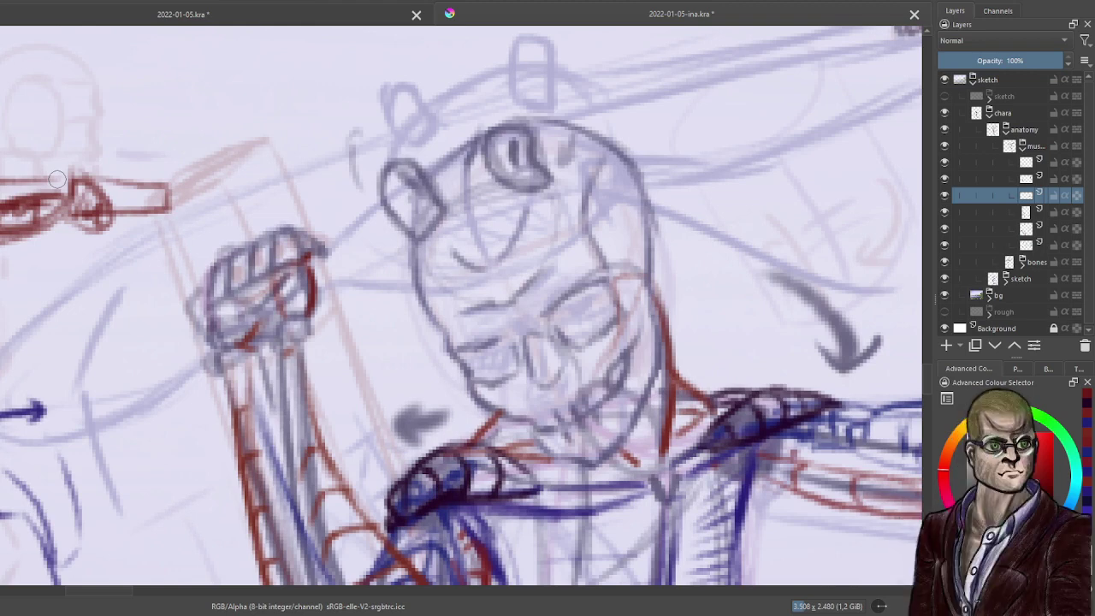
pyautogui.moveTo(27, 200); pyautogui.dragTo(198, 352)
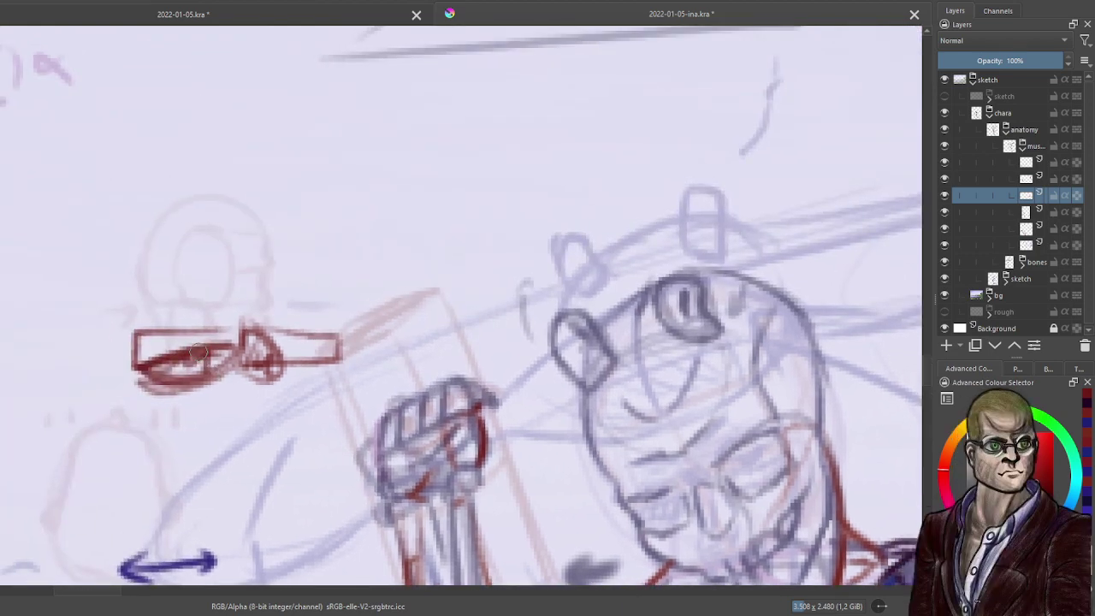
pyautogui.moveTo(241, 261)
pyautogui.mouseDown()
pyautogui.moveTo(262, 124)
pyautogui.moveTo(349, 94)
pyautogui.mouseUp()
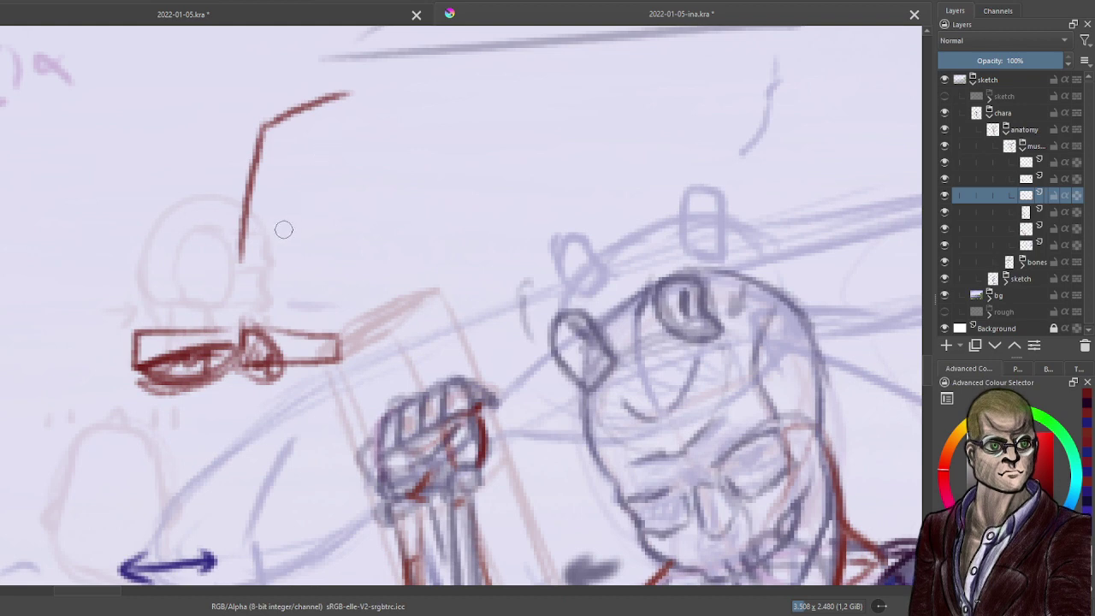
pyautogui.hotkey('ctrl', 'z')
pyautogui.hotkey('ctrl', 'z')
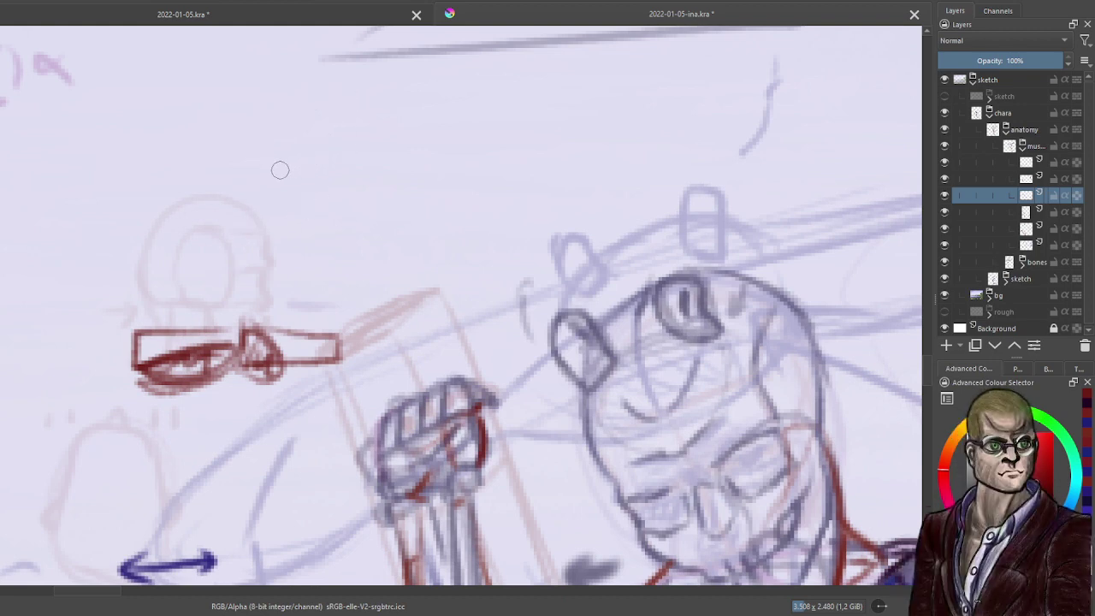
pyautogui.moveTo(137, 152)
pyautogui.mouseDown()
pyautogui.moveTo(198, 213)
pyautogui.moveTo(202, 90)
pyautogui.mouseUp()
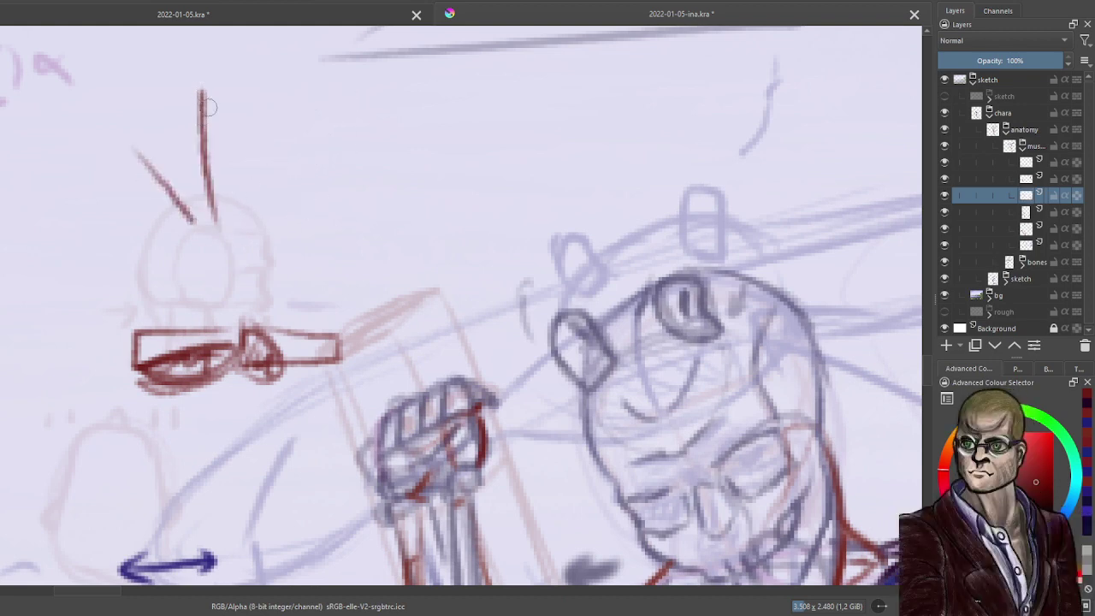
pyautogui.moveTo(228, 220)
pyautogui.mouseDown()
pyautogui.moveTo(217, 78)
pyautogui.moveTo(233, 75)
pyautogui.mouseUp()
pyautogui.moveTo(255, 217)
pyautogui.mouseDown()
pyautogui.moveTo(248, 74)
pyautogui.moveTo(269, 72)
pyautogui.mouseUp()
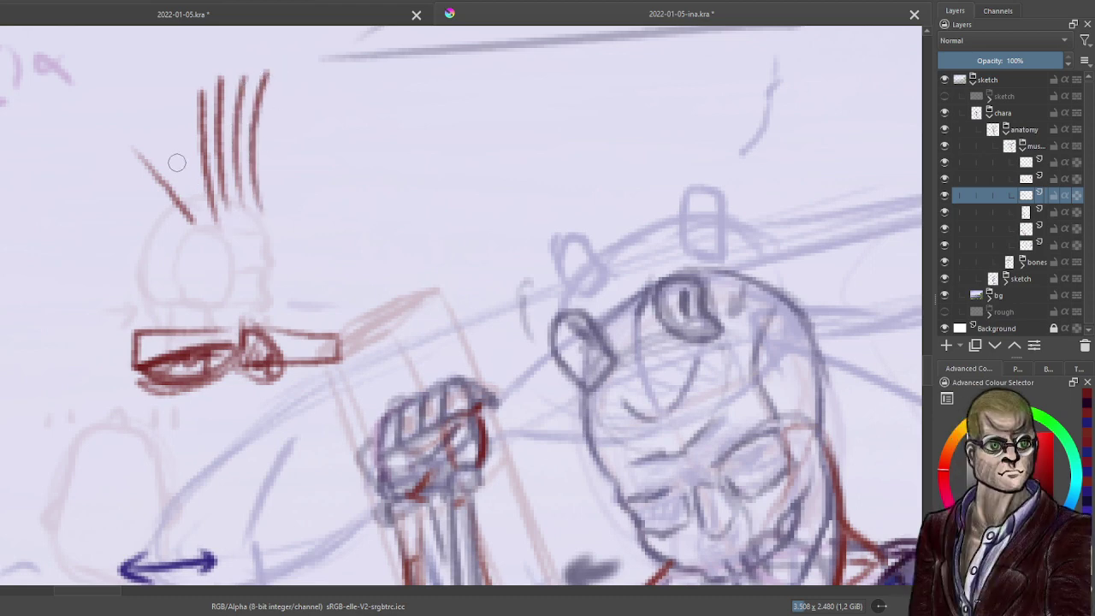
pyautogui.moveTo(145, 163); pyautogui.dragTo(174, 226)
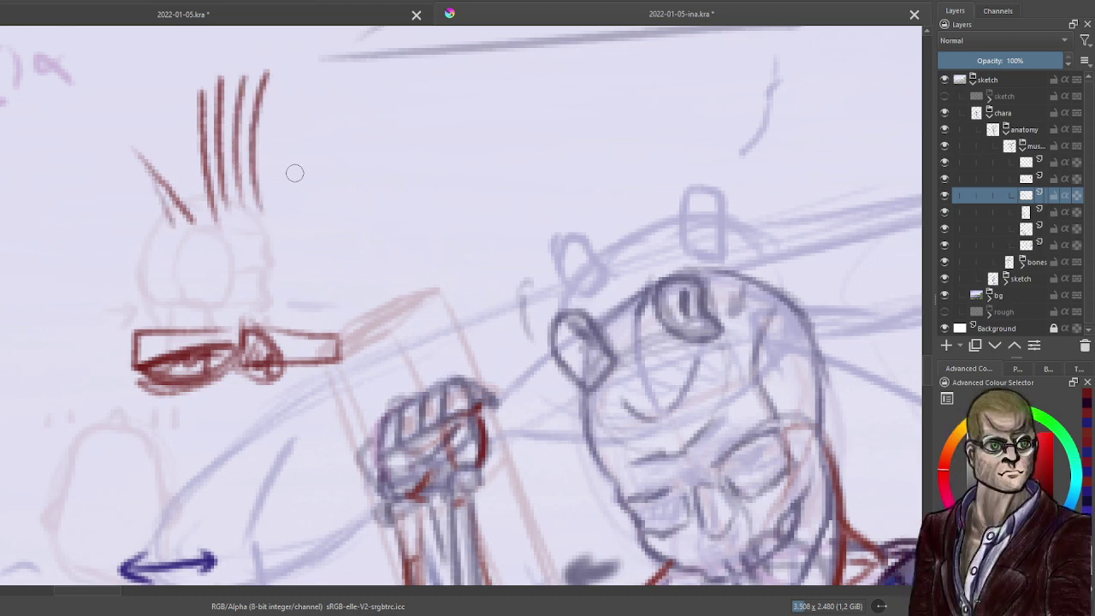
pyautogui.hotkey('ctrl', 'z')
pyautogui.hotkey('ctrl', 'z')
pyautogui.hotkey('ctrl', 'z')
pyautogui.hotkey('ctrl', 'z')
pyautogui.hotkey('ctrl', 'z')
pyautogui.hotkey('ctrl', 'z')
pyautogui.hotkey('ctrl', 'z')
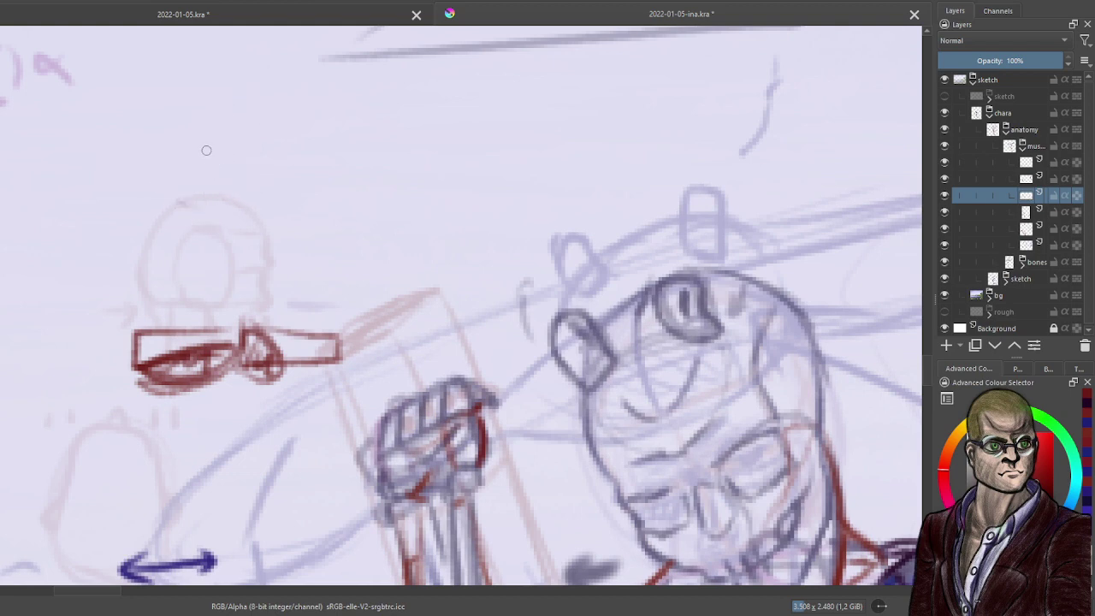
# Draw two overlapping tapered blocks in dark red above the segment diagram, and add a horizontal arrow between the two sketches.
pyautogui.moveTo(209, 156)
pyautogui.mouseDown()
pyautogui.moveTo(233, 231)
pyautogui.moveTo(240, 142)
pyautogui.moveTo(229, 132)
pyautogui.moveTo(243, 141)
pyautogui.moveTo(258, 227)
pyautogui.moveTo(265, 215)
pyautogui.mouseUp()
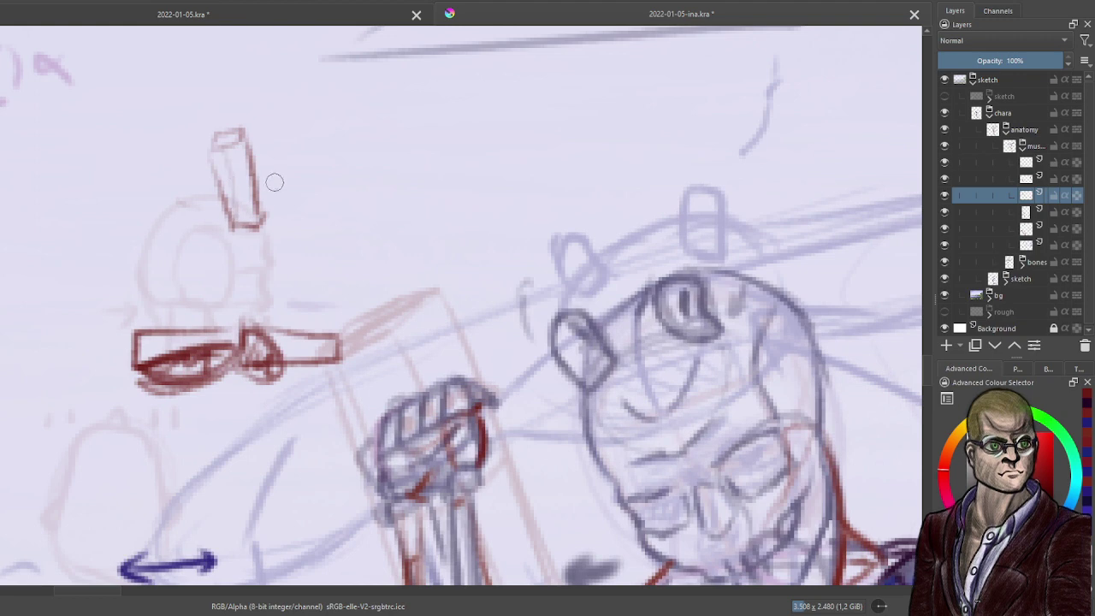
pyautogui.moveTo(238, 106)
pyautogui.mouseDown()
pyautogui.moveTo(243, 134)
pyautogui.moveTo(273, 106)
pyautogui.moveTo(267, 214)
pyautogui.moveTo(289, 109)
pyautogui.mouseUp()
pyautogui.moveTo(289, 109); pyautogui.dragTo(274, 219)
pyautogui.moveTo(263, 290)
pyautogui.mouseDown()
pyautogui.moveTo(296, 293)
pyautogui.moveTo(344, 301)
pyautogui.mouseUp()
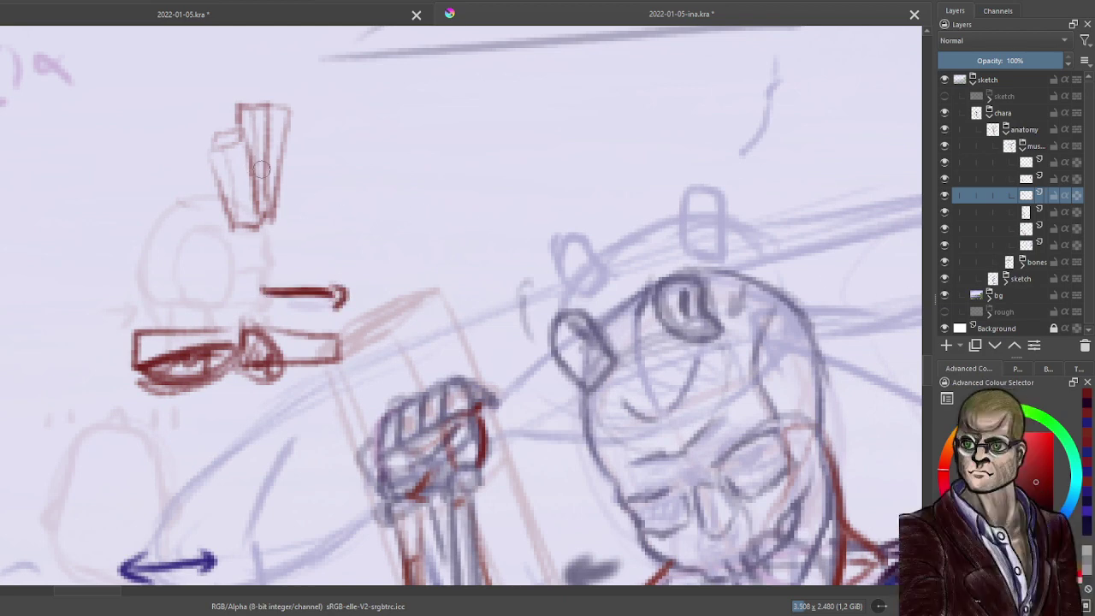
# Add a filled dark red muscle strip where the upper blocks overlap and a curved muscle along the outer side of the shorter block.
pyautogui.moveTo(265, 149); pyautogui.dragTo(257, 212)
pyautogui.moveTo(249, 163); pyautogui.dragTo(256, 216)
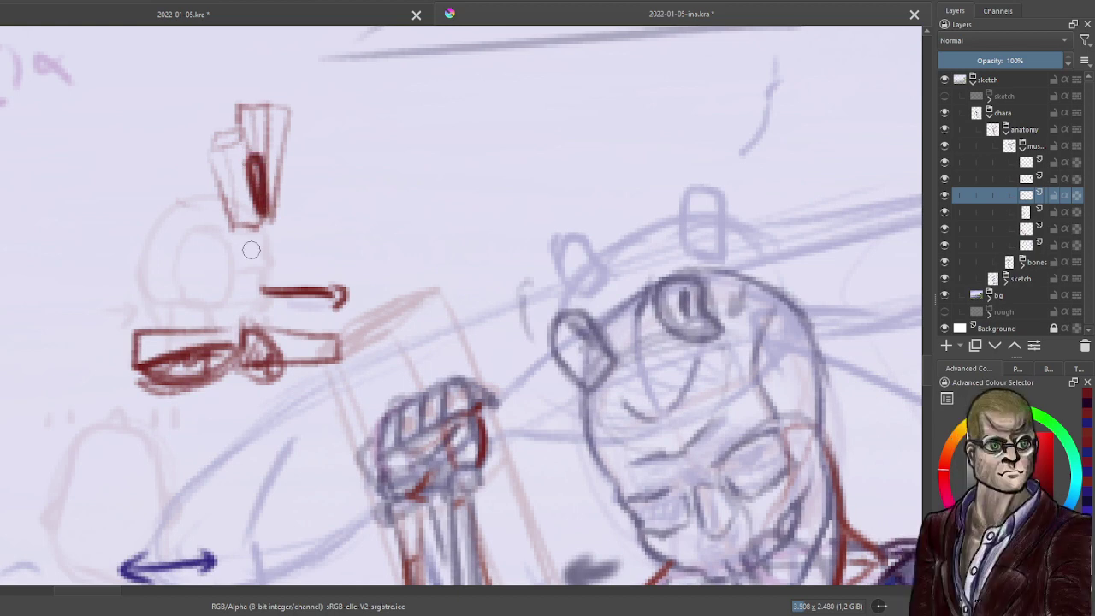
pyautogui.moveTo(245, 227)
pyautogui.mouseDown()
pyautogui.moveTo(210, 172)
pyautogui.moveTo(222, 137)
pyautogui.moveTo(209, 188)
pyautogui.moveTo(250, 220)
pyautogui.moveTo(210, 198)
pyautogui.moveTo(223, 143)
pyautogui.moveTo(256, 232)
pyautogui.moveTo(217, 219)
pyautogui.moveTo(233, 221)
pyautogui.moveTo(216, 159)
pyautogui.moveTo(248, 121)
pyautogui.moveTo(220, 156)
pyautogui.moveTo(231, 226)
pyautogui.mouseUp()
pyautogui.moveTo(214, 161); pyautogui.dragTo(262, 237)
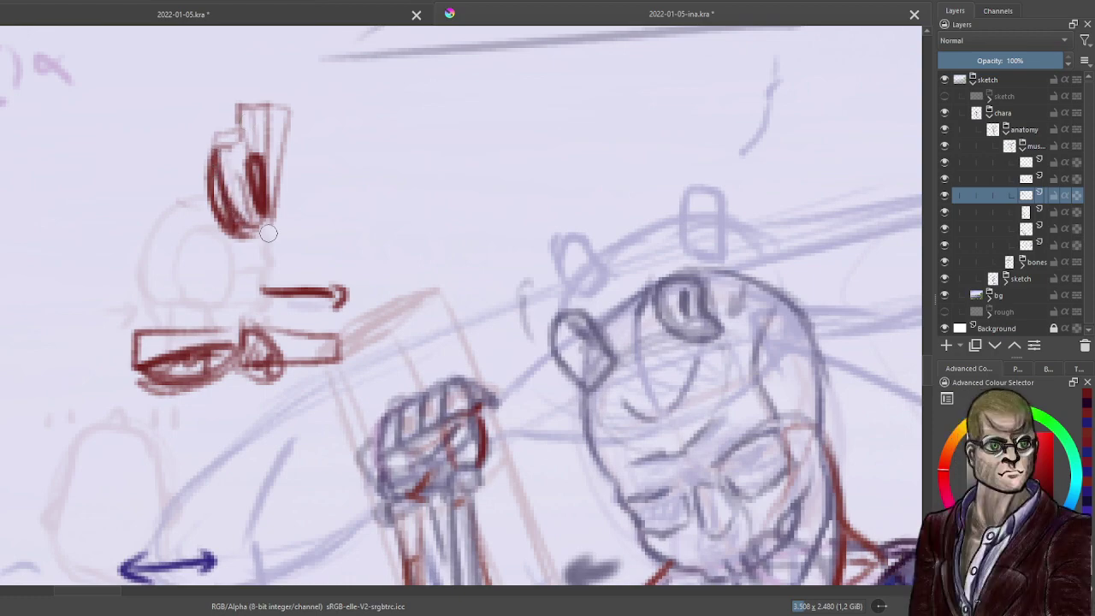
# Review the whole figure, checking the head, both arms and the new side diagrams against the anatomy sketch.
pyautogui.scroll(-4, 367, 231)
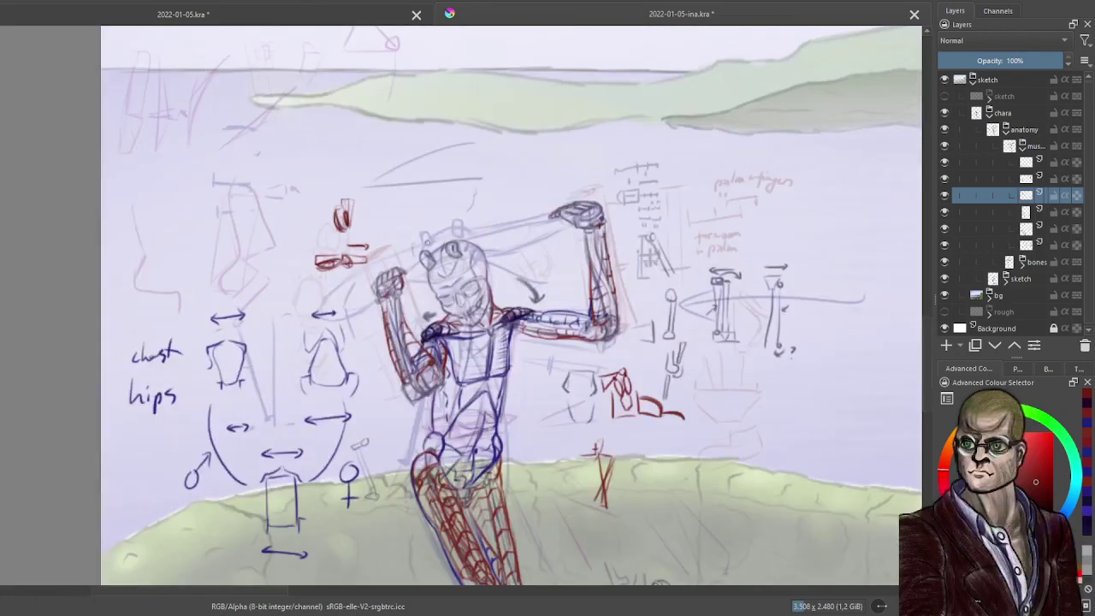
pyautogui.moveTo(477, 236); pyautogui.dragTo(408, 165)
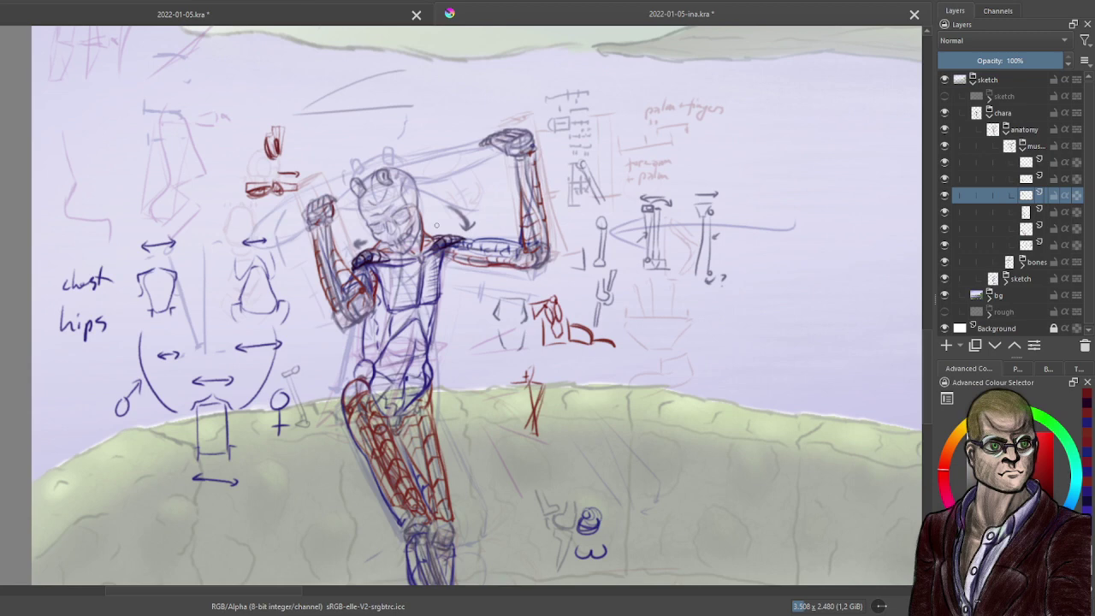
pyautogui.scroll(4, 436, 225)
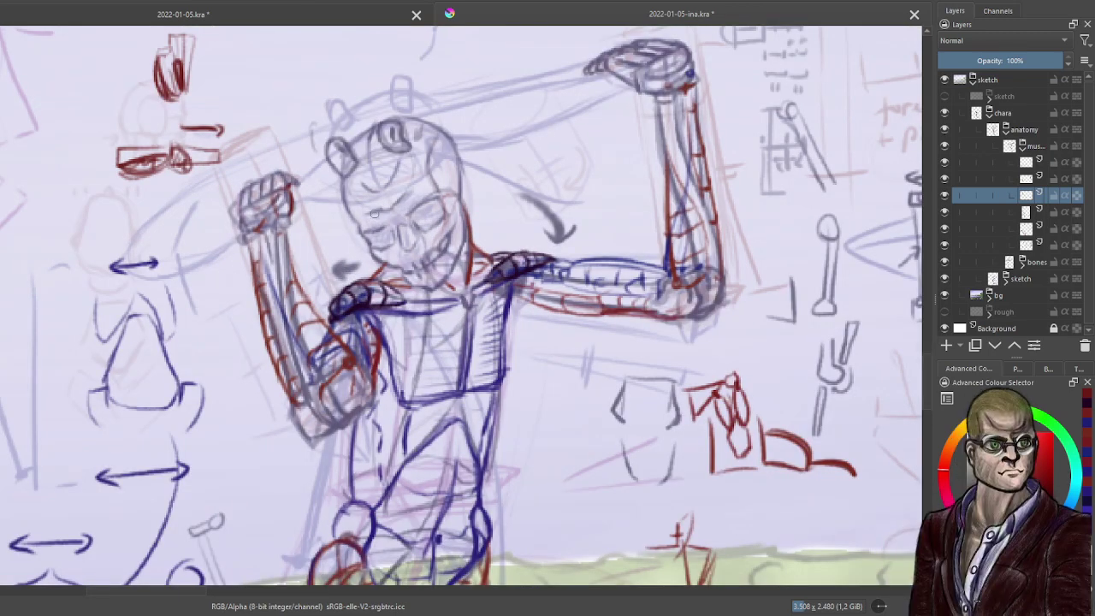
pyautogui.scroll(1, 374, 213)
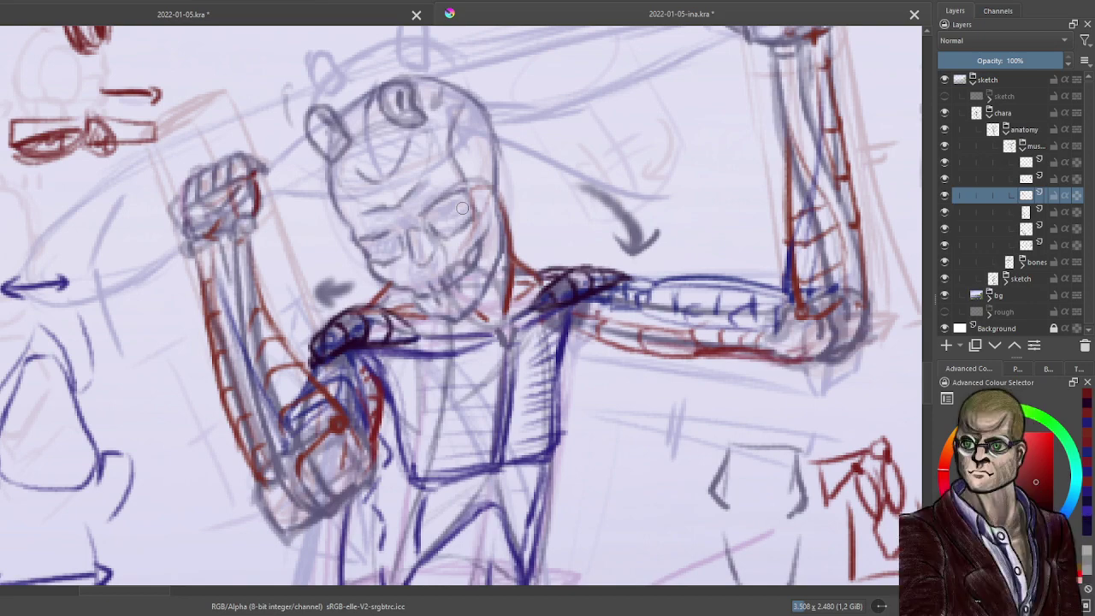
pyautogui.scroll(-2, 462, 208)
pyautogui.scroll(1, 462, 208)
pyautogui.scroll(-2, 500, 218)
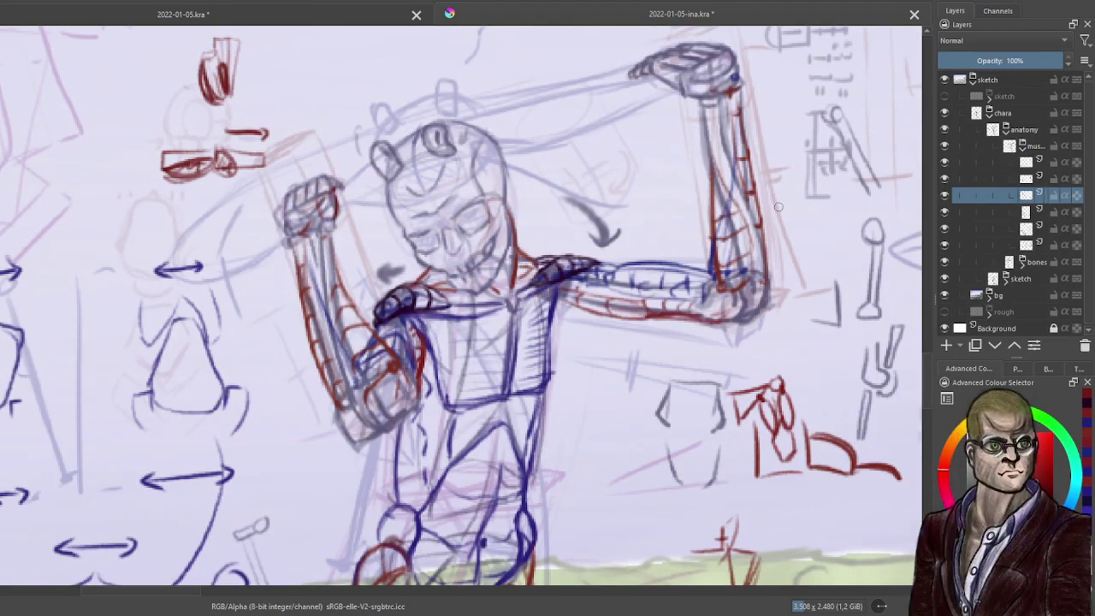
pyautogui.scroll(1, 732, 208)
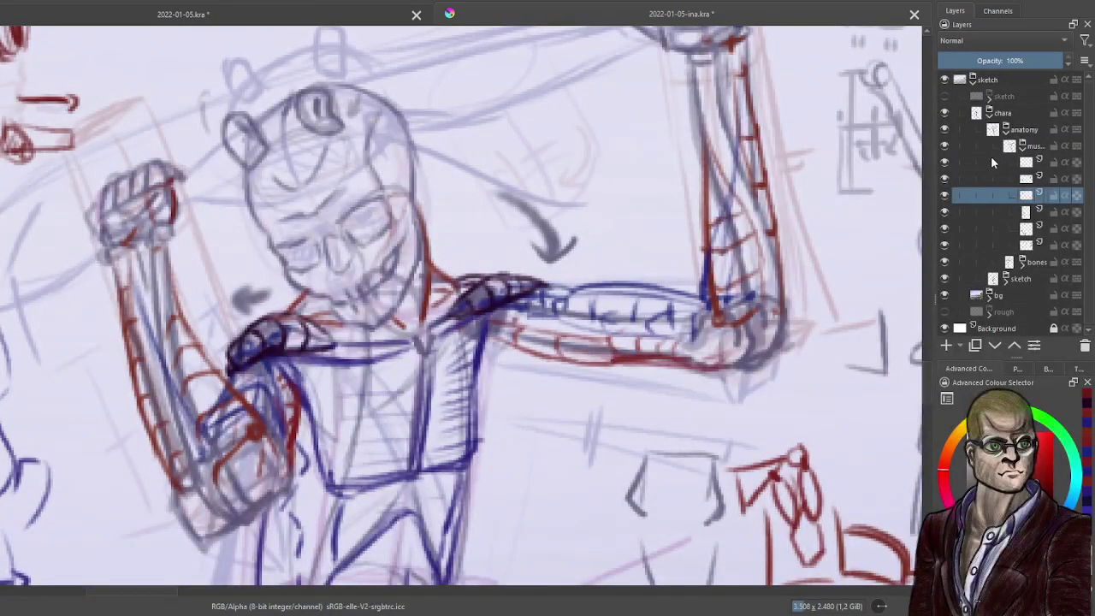
# On the topmost muscle layer, draw the mouth and jaw muscles in dark red, plus a small explanatory mouth diagram beside the head.
pyautogui.click(993, 161)
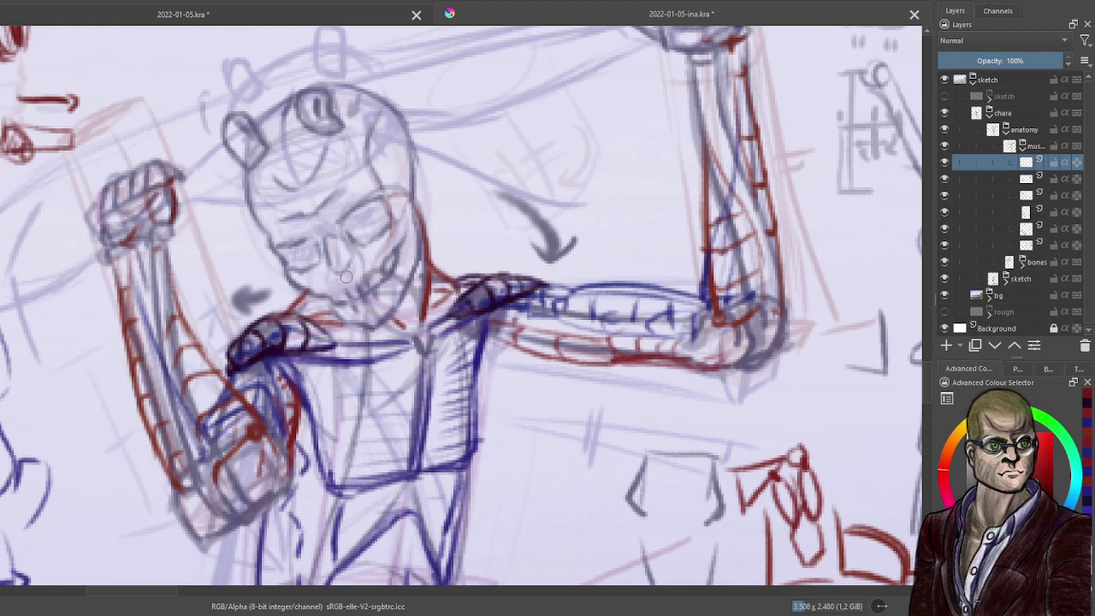
pyautogui.moveTo(339, 282)
pyautogui.mouseDown()
pyautogui.moveTo(369, 270)
pyautogui.moveTo(384, 291)
pyautogui.moveTo(360, 305)
pyautogui.moveTo(344, 284)
pyautogui.moveTo(370, 272)
pyautogui.mouseUp()
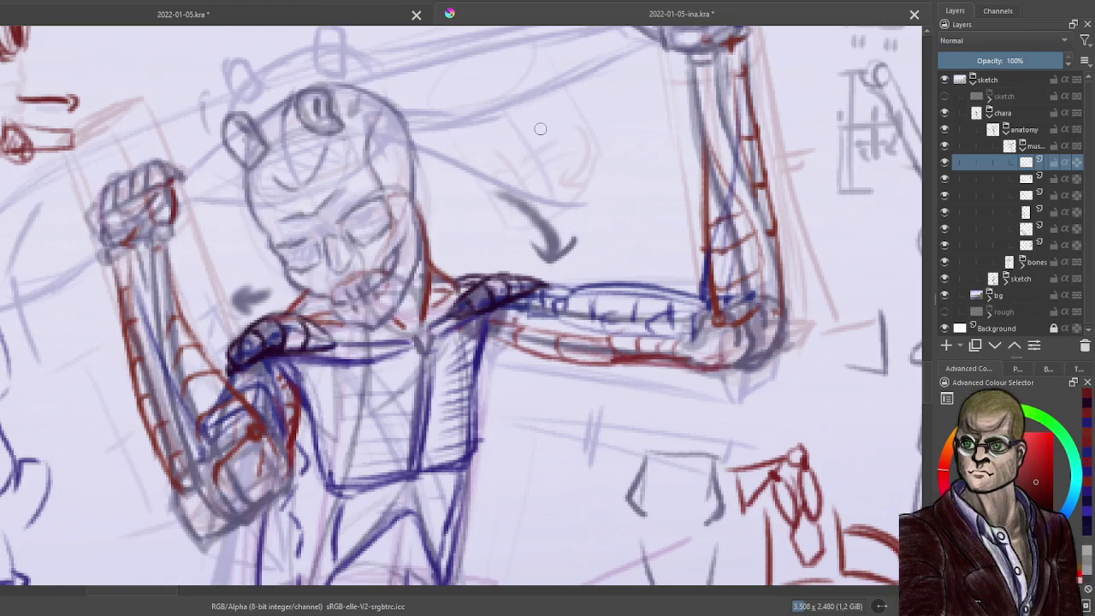
pyautogui.moveTo(544, 124)
pyautogui.mouseDown()
pyautogui.moveTo(498, 151)
pyautogui.moveTo(592, 135)
pyautogui.moveTo(546, 122)
pyautogui.mouseUp()
pyautogui.moveTo(537, 184); pyautogui.dragTo(563, 167)
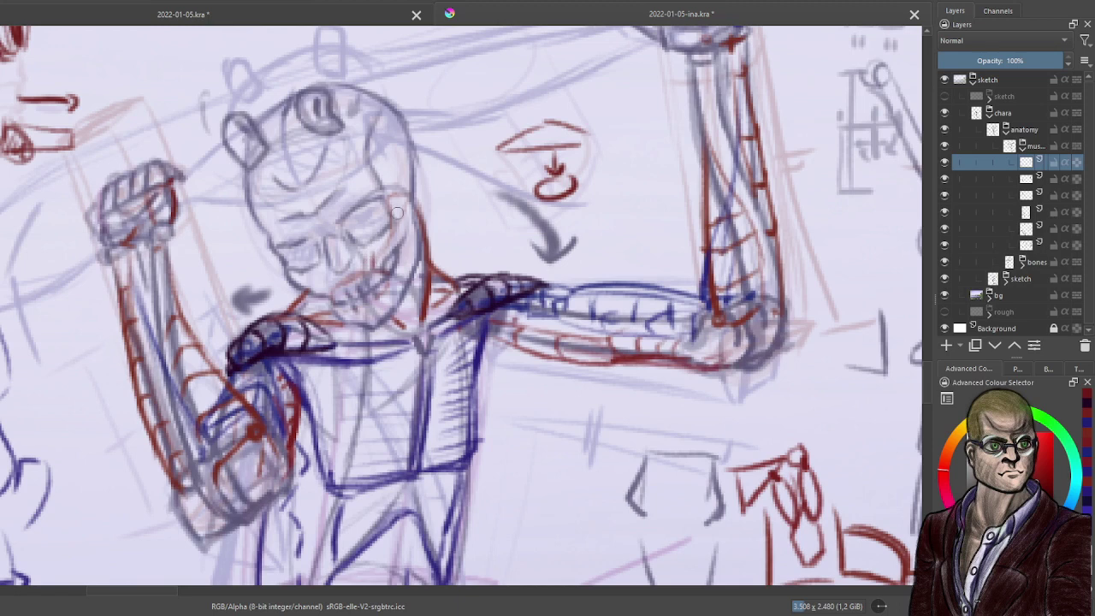
pyautogui.moveTo(389, 276)
pyautogui.mouseDown()
pyautogui.moveTo(403, 213)
pyautogui.moveTo(393, 266)
pyautogui.mouseUp()
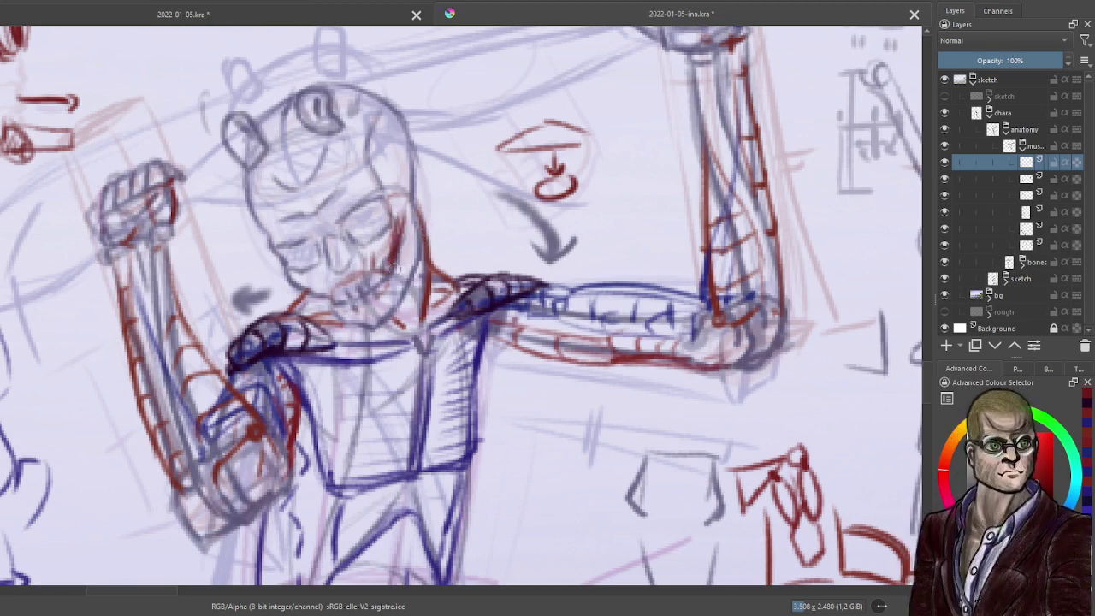
# Try an upward diagonal arrow above the mouth diagram and a stroke across the mouth, and undo them.
pyautogui.moveTo(304, 282); pyautogui.dragTo(330, 292)
pyautogui.moveTo(466, 130)
pyautogui.mouseDown()
pyautogui.moveTo(514, 60)
pyautogui.moveTo(523, 83)
pyautogui.mouseUp()
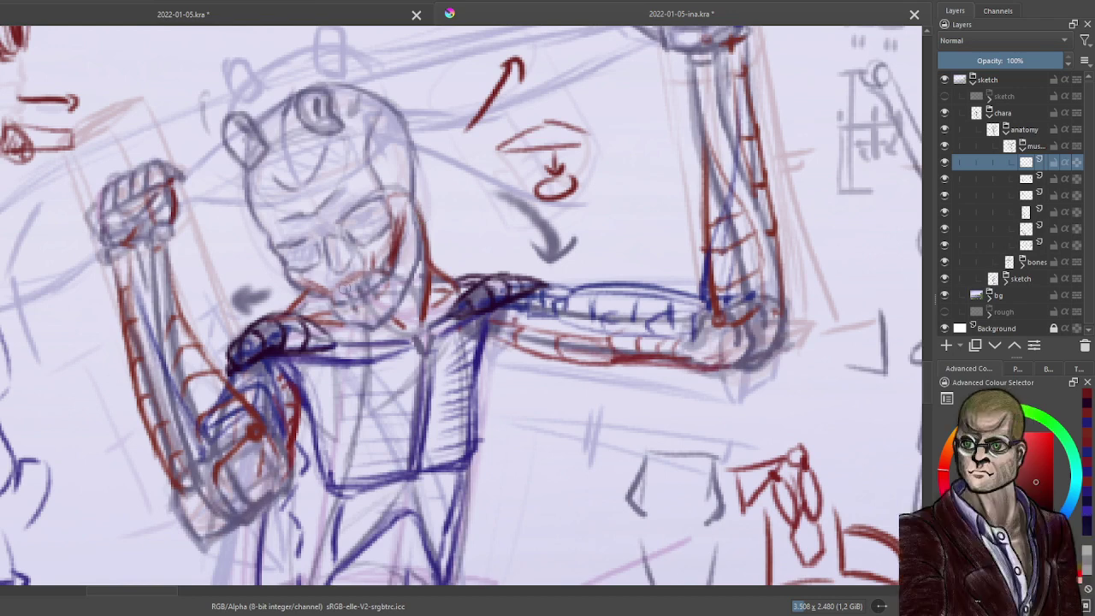
pyautogui.moveTo(341, 291)
pyautogui.mouseDown()
pyautogui.moveTo(396, 248)
pyautogui.moveTo(384, 289)
pyautogui.mouseUp()
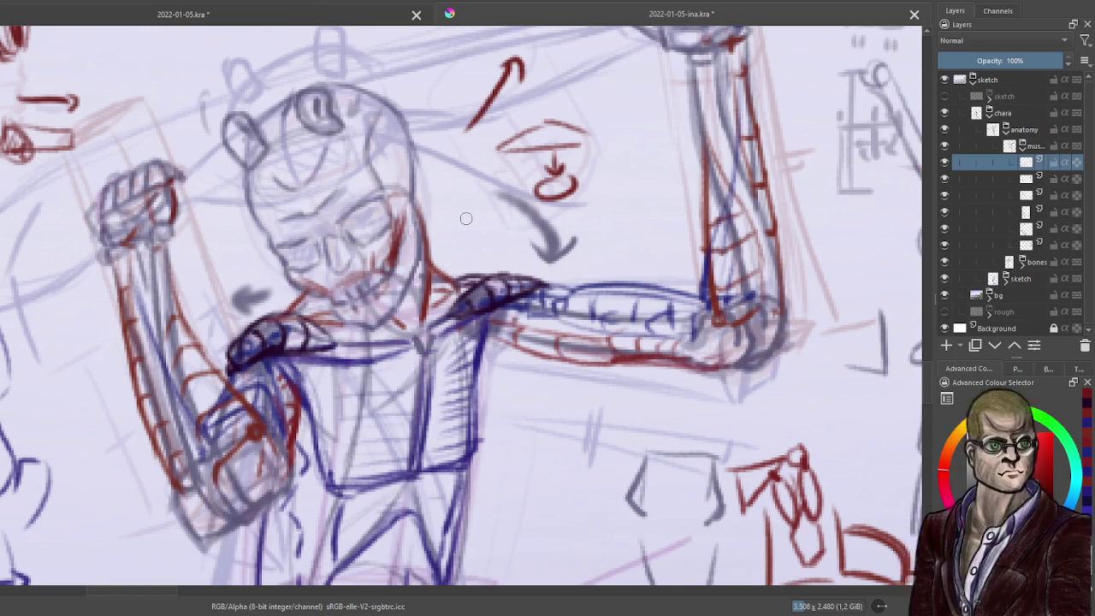
pyautogui.hotkey('ctrl', 'z')
pyautogui.hotkey('ctrl', 'z')
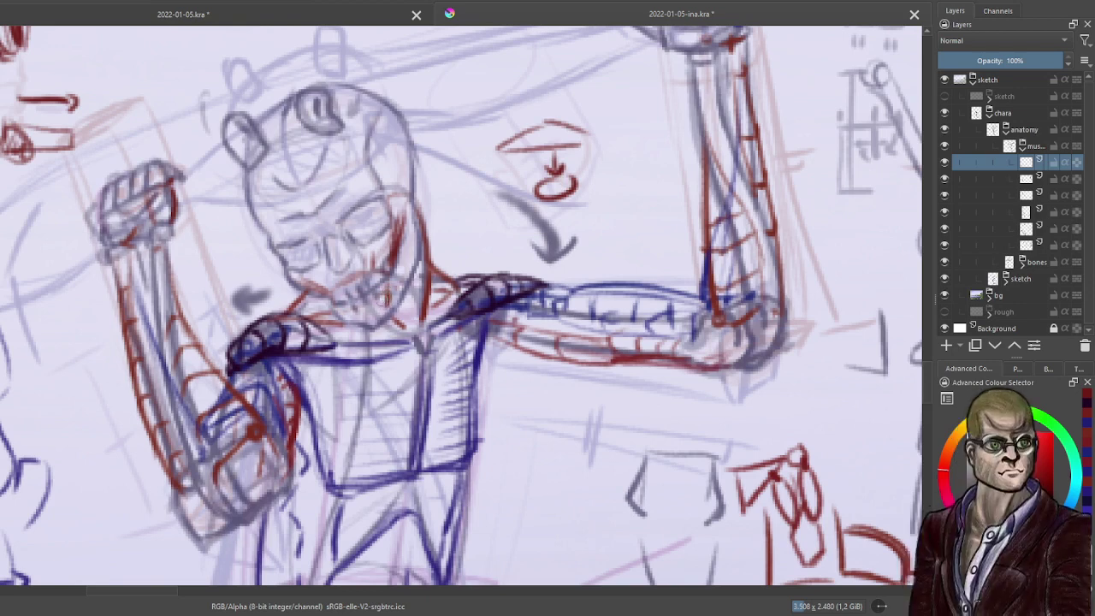
# Draw the chin, brow and temple muscles in dark red on the head, and add a diagonal arrow beside the mouth diagram.
pyautogui.moveTo(358, 317); pyautogui.dragTo(395, 300)
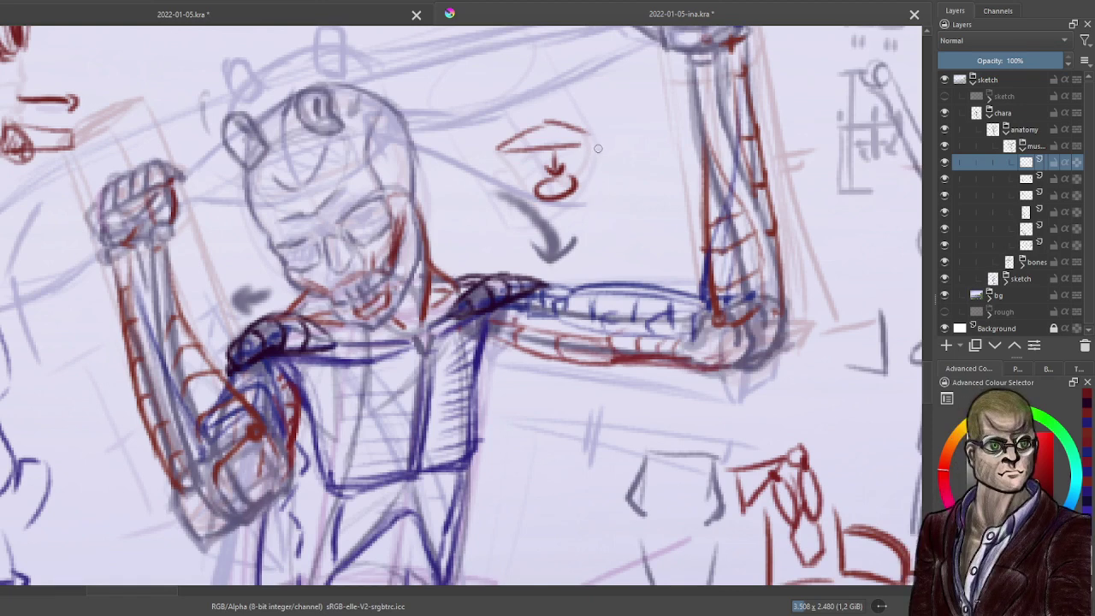
pyautogui.moveTo(598, 148); pyautogui.dragTo(636, 185)
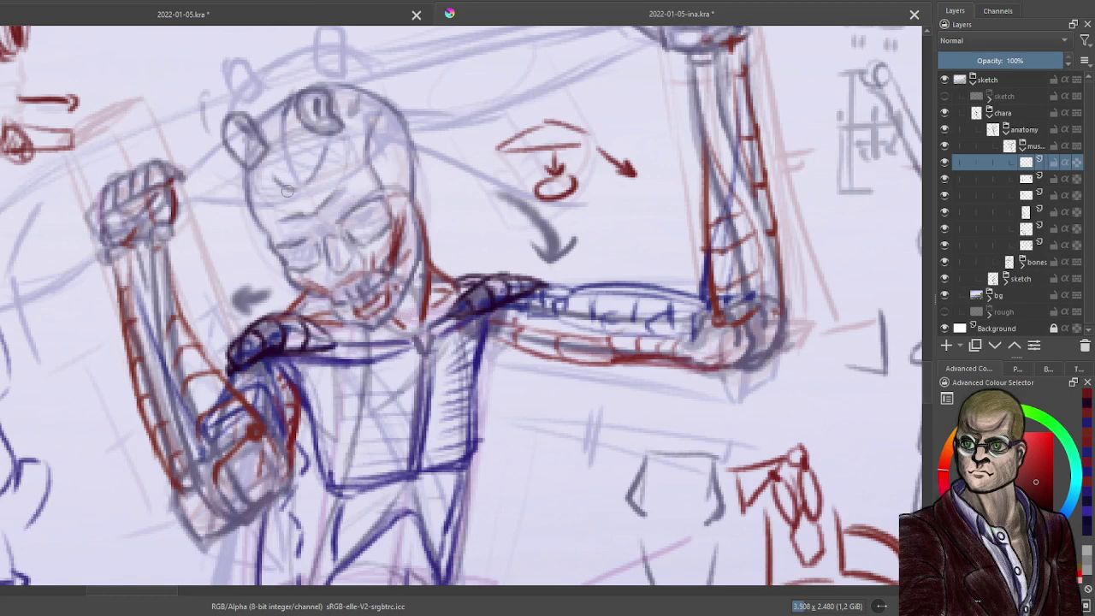
pyautogui.moveTo(296, 196)
pyautogui.mouseDown()
pyautogui.moveTo(297, 152)
pyautogui.moveTo(335, 191)
pyautogui.moveTo(325, 159)
pyautogui.mouseUp()
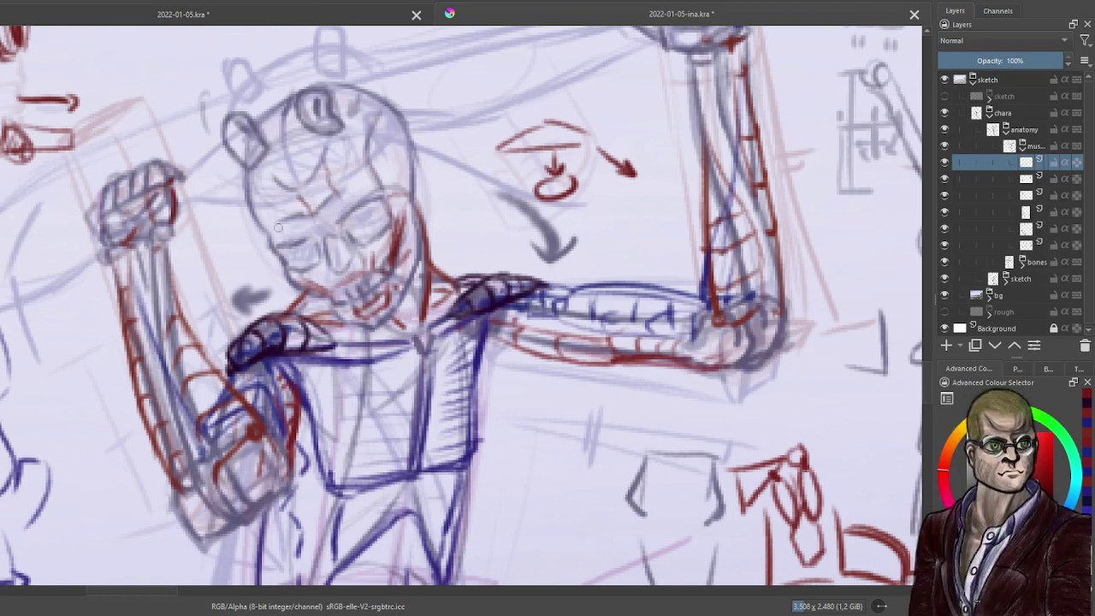
pyautogui.moveTo(262, 180); pyautogui.dragTo(279, 230)
pyautogui.moveTo(380, 128)
pyautogui.mouseDown()
pyautogui.moveTo(395, 201)
pyautogui.moveTo(401, 149)
pyautogui.moveTo(417, 182)
pyautogui.moveTo(407, 206)
pyautogui.moveTo(396, 170)
pyautogui.mouseUp()
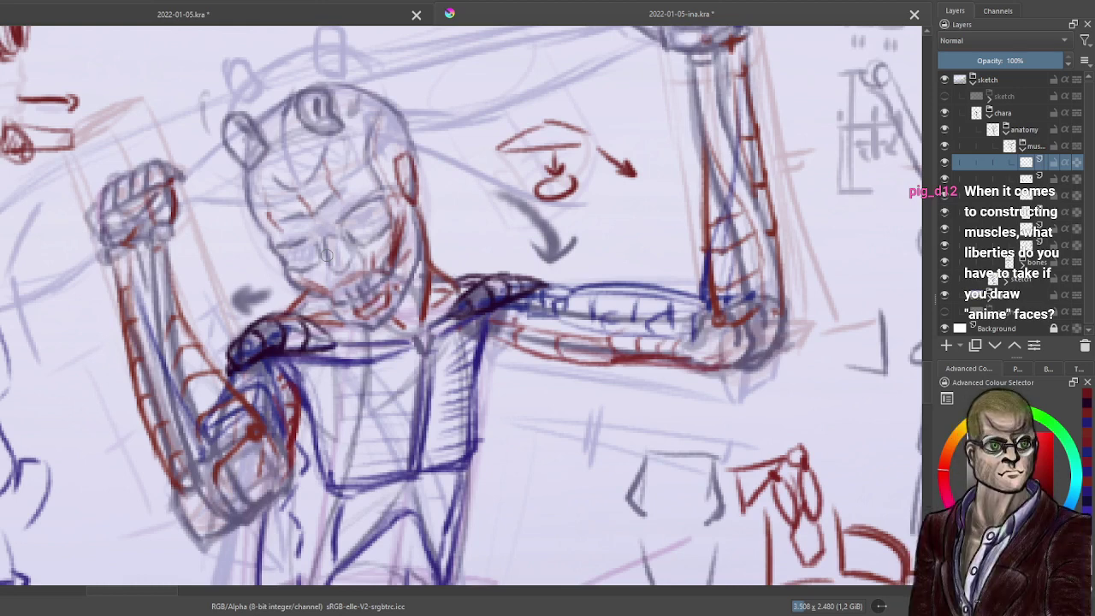
pyautogui.scroll(-8, 325, 254)
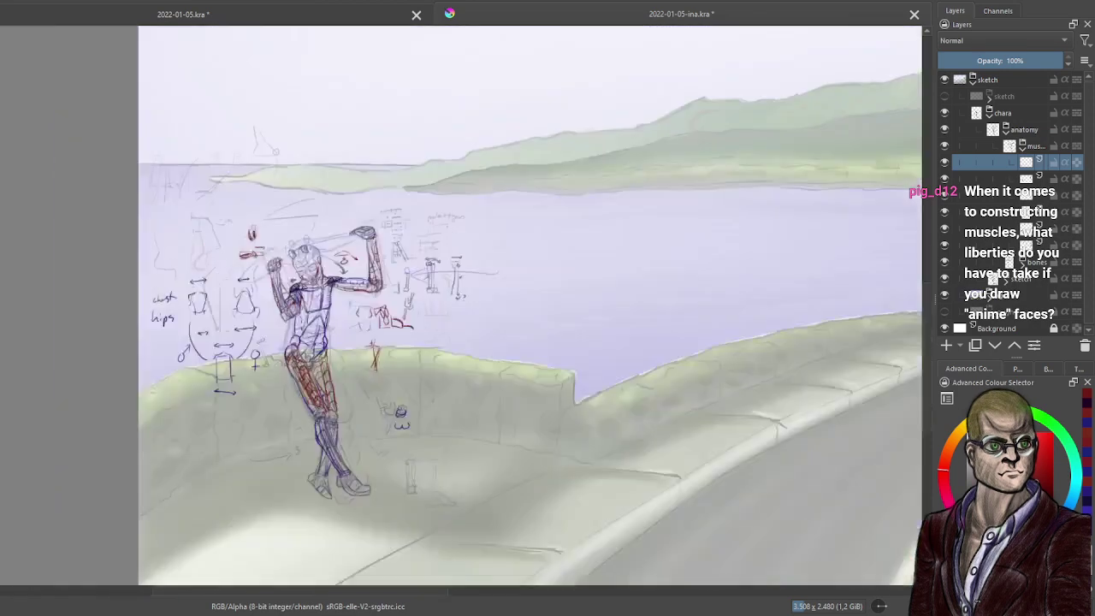
pyautogui.moveTo(566, 40); pyautogui.dragTo(464, 214)
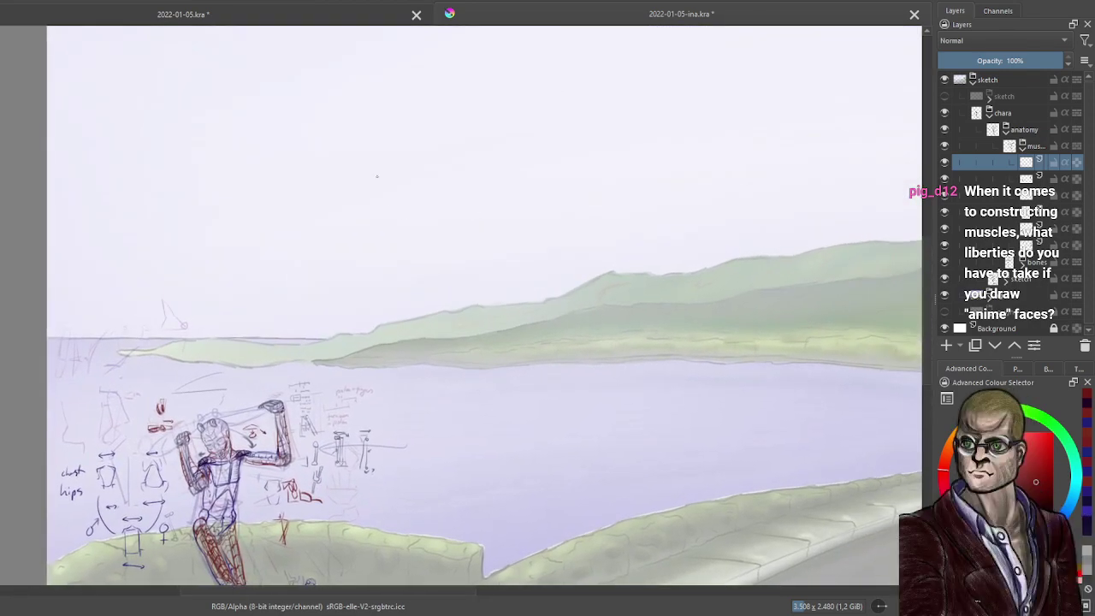
pyautogui.moveTo(272, 106); pyautogui.dragTo(262, 237)
pyautogui.scroll(1, 263, 237)
pyautogui.scroll(-1, 201, 248)
pyautogui.moveTo(201, 259); pyautogui.dragTo(316, 271)
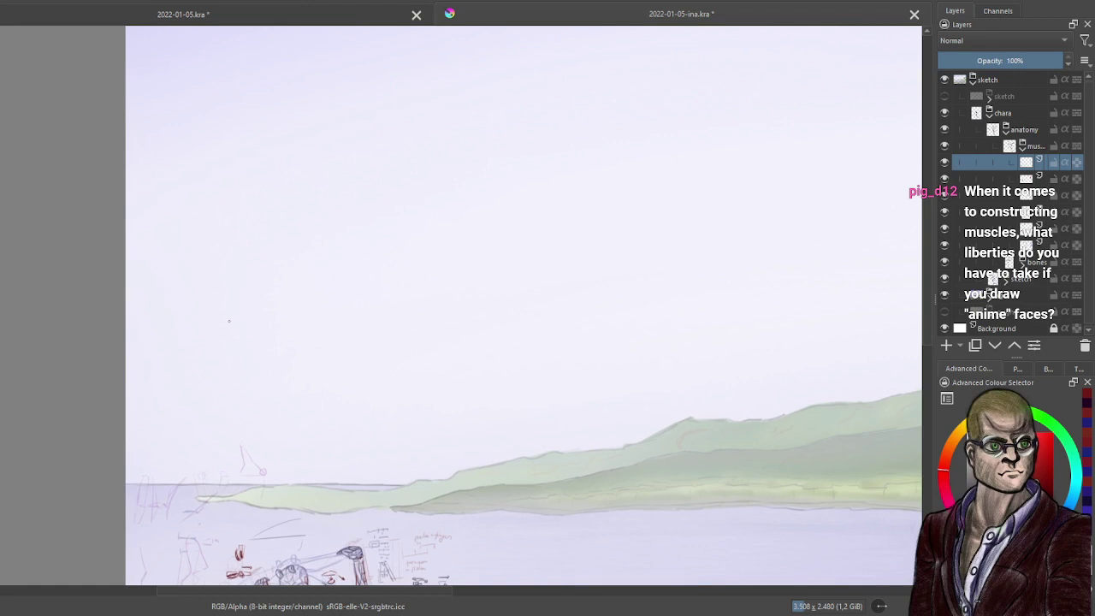
pyautogui.scroll(2, 228, 321)
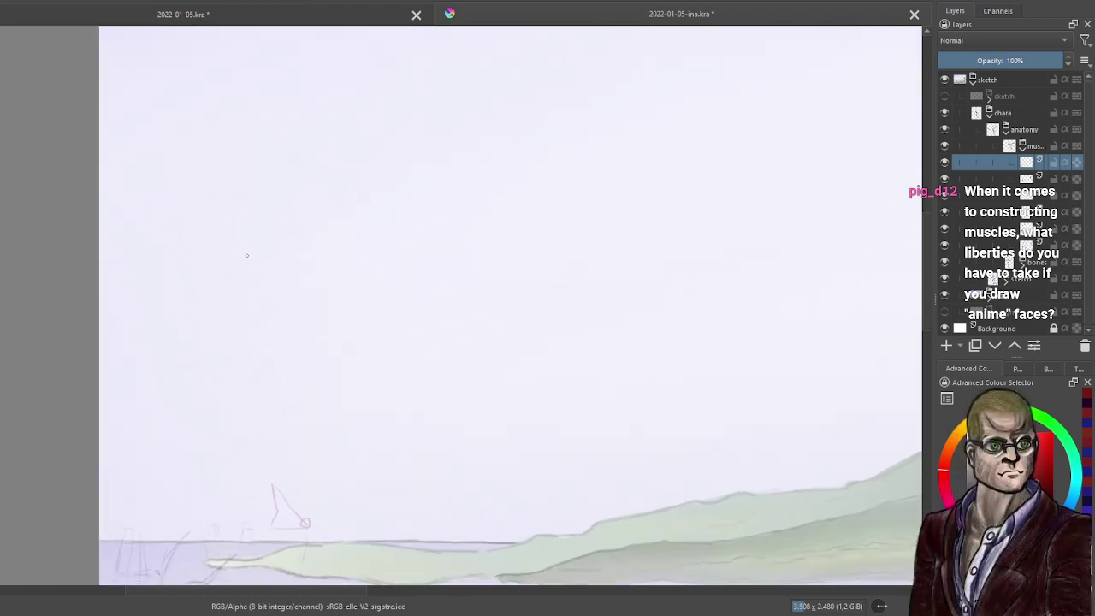
pyautogui.moveTo(220, 244); pyautogui.dragTo(262, 241)
pyautogui.hotkey('ctrl', 'z')
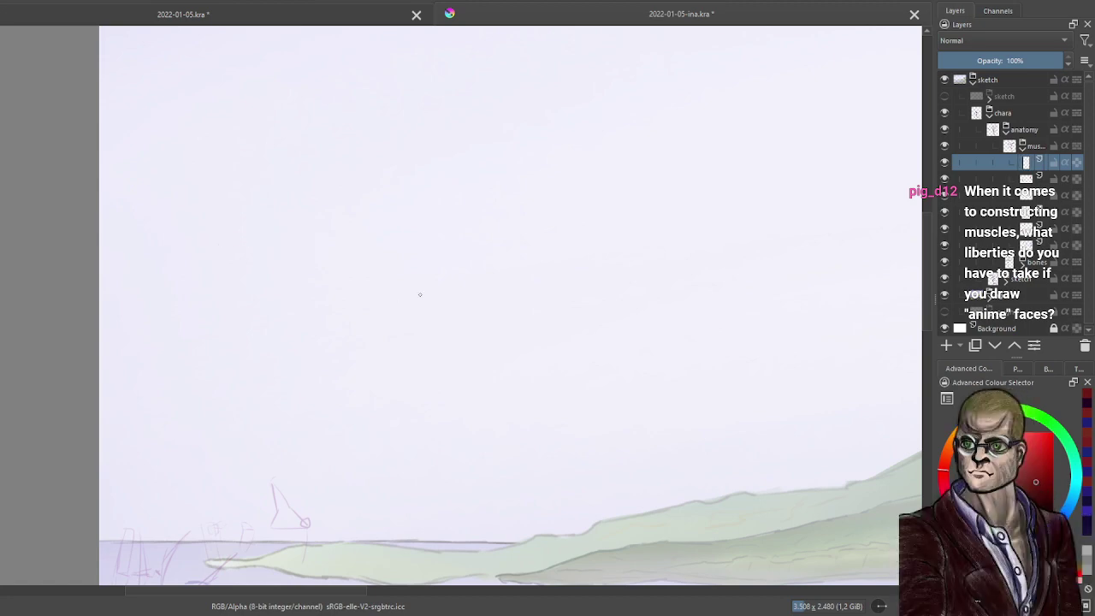
pyautogui.moveTo(455, 548)
pyautogui.mouseDown()
pyautogui.moveTo(459, 453)
pyautogui.moveTo(565, 51)
pyautogui.mouseUp()
pyautogui.scroll(4, 560, 226)
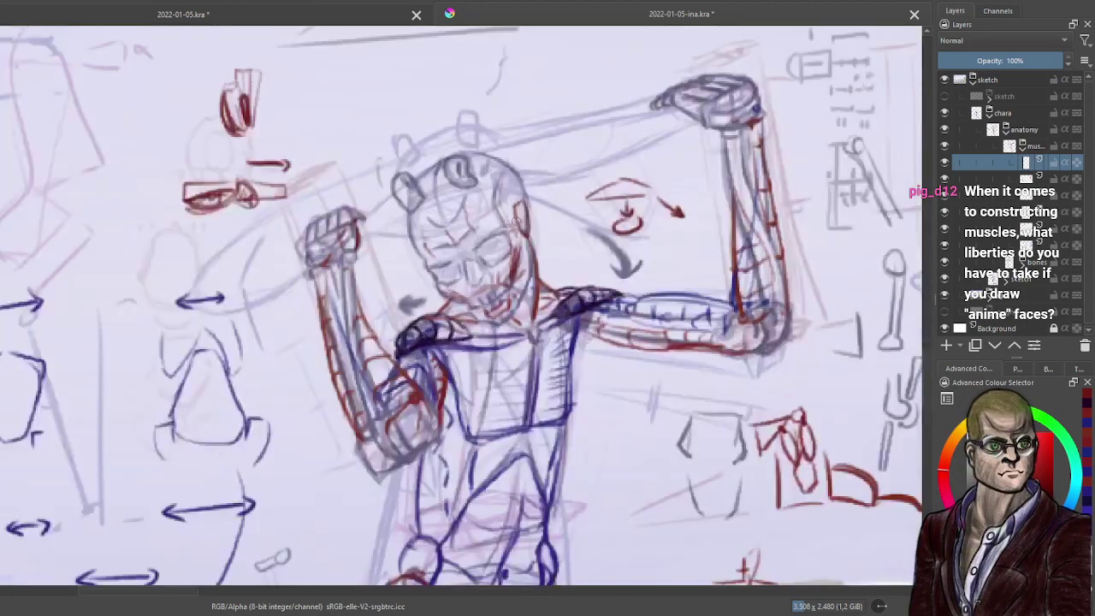
# Hide the topmost muscle layer and add a new paint layer directly above the muscles group.
pyautogui.click(945, 162)
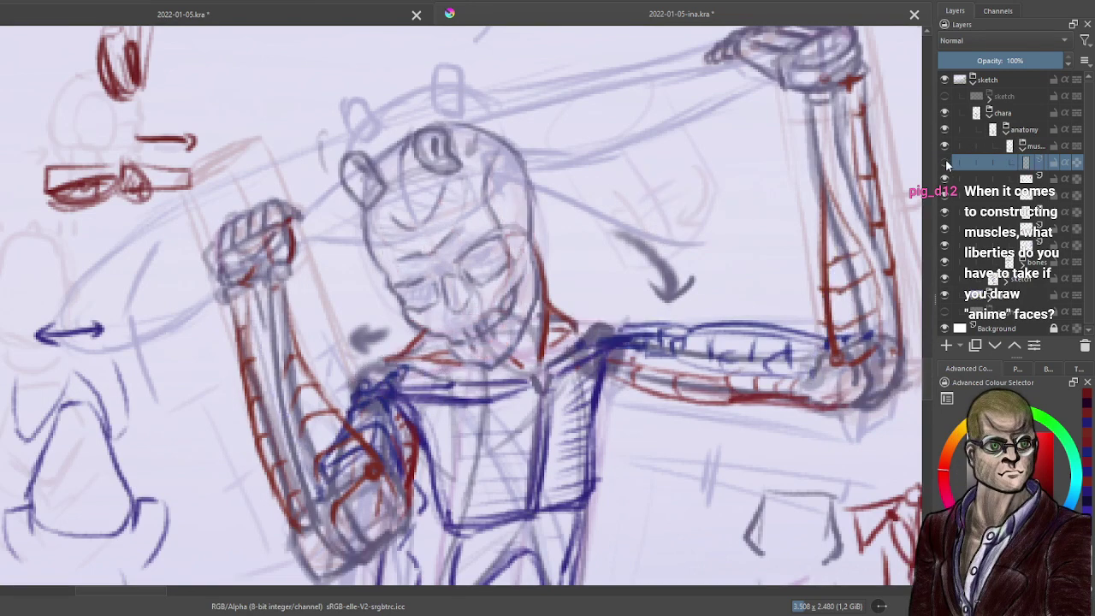
pyautogui.click(948, 346)
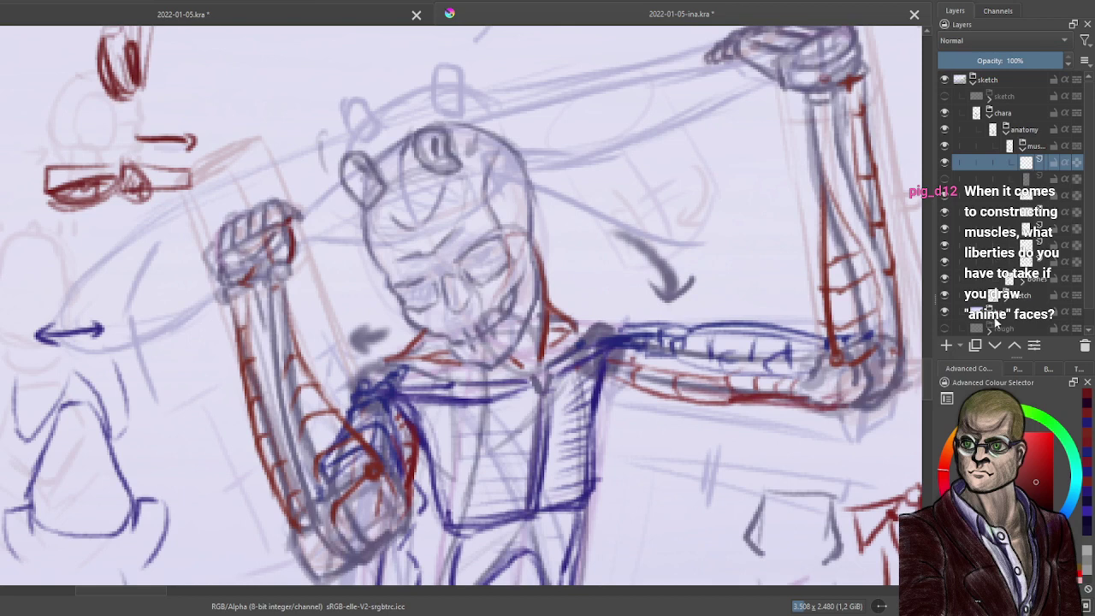
pyautogui.click(1014, 345)
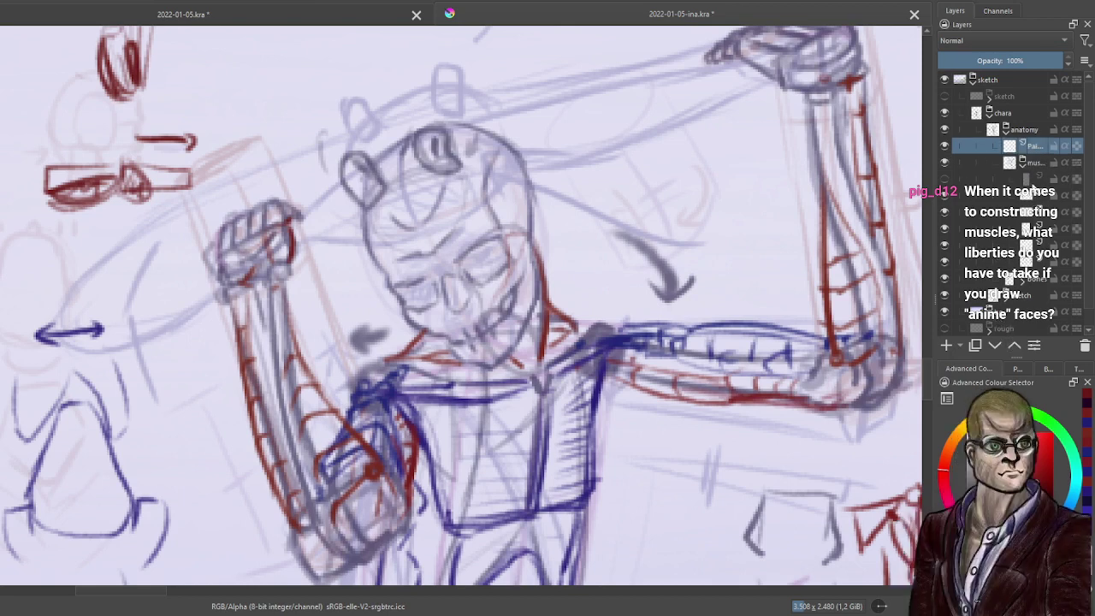
# Fade the muscles group to 35% opacity and the bones group to 33% opacity.
pyautogui.click(1035, 163)
pyautogui.click(983, 61)
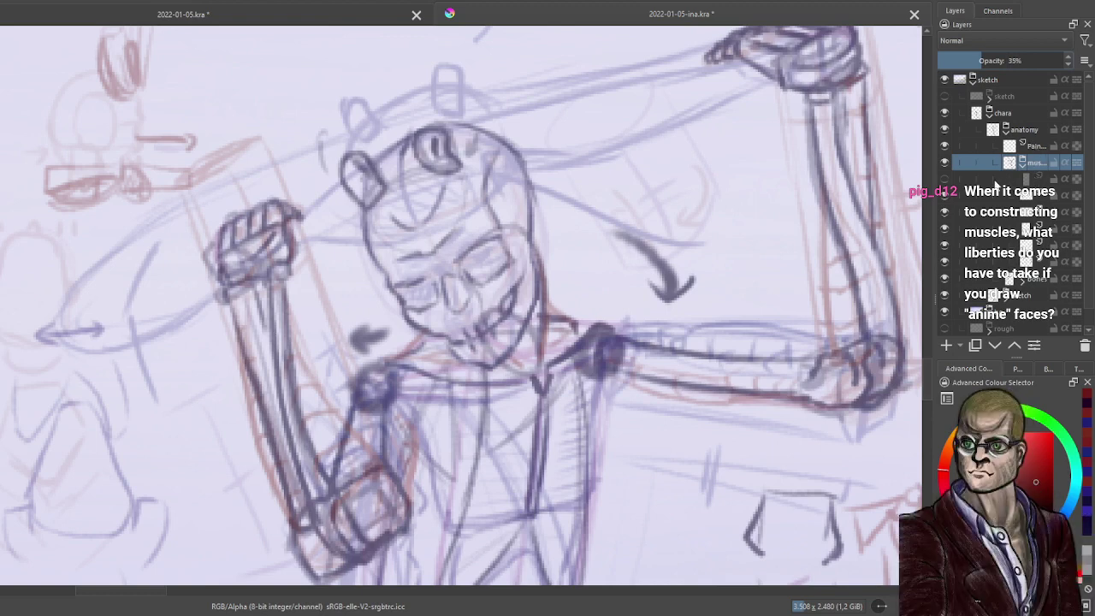
pyautogui.click(1033, 280)
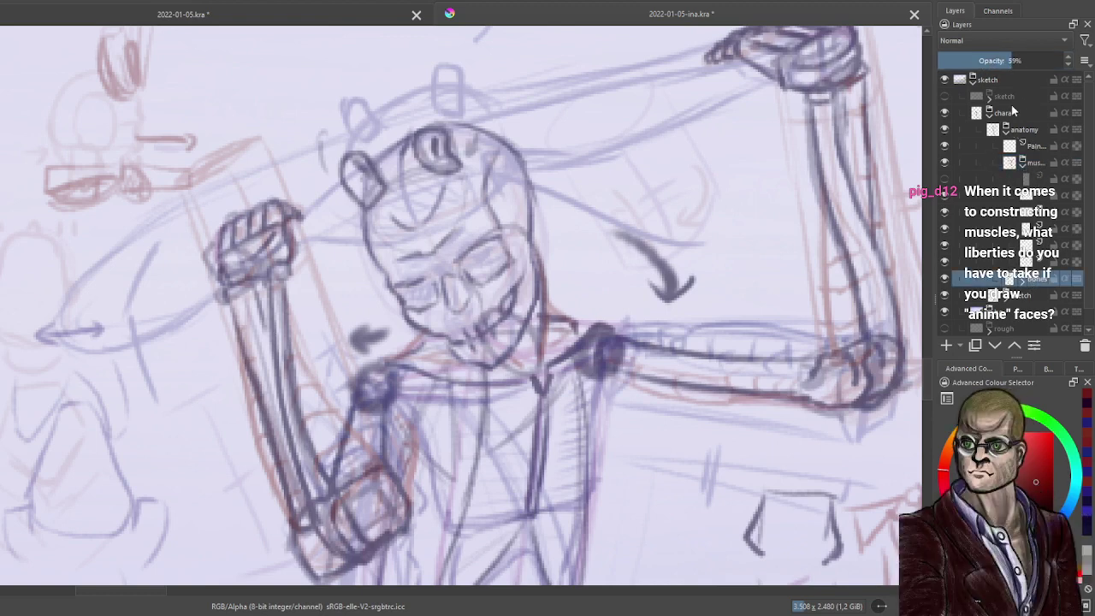
pyautogui.click(980, 61)
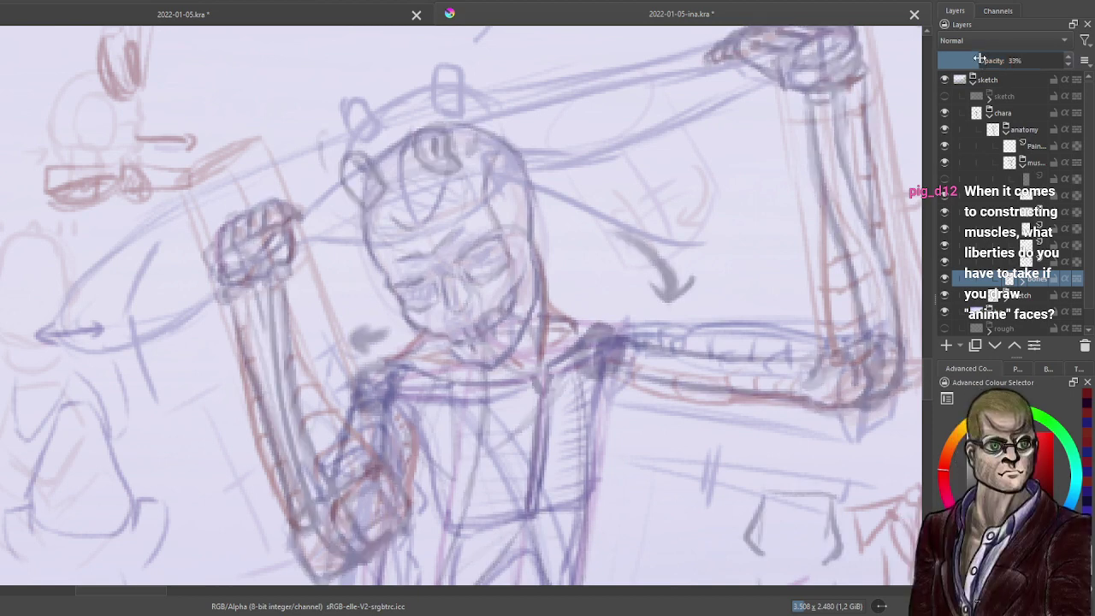
# Draw the bridge and tip of the character's nose in black on the new paint layer.
pyautogui.click(1039, 147)
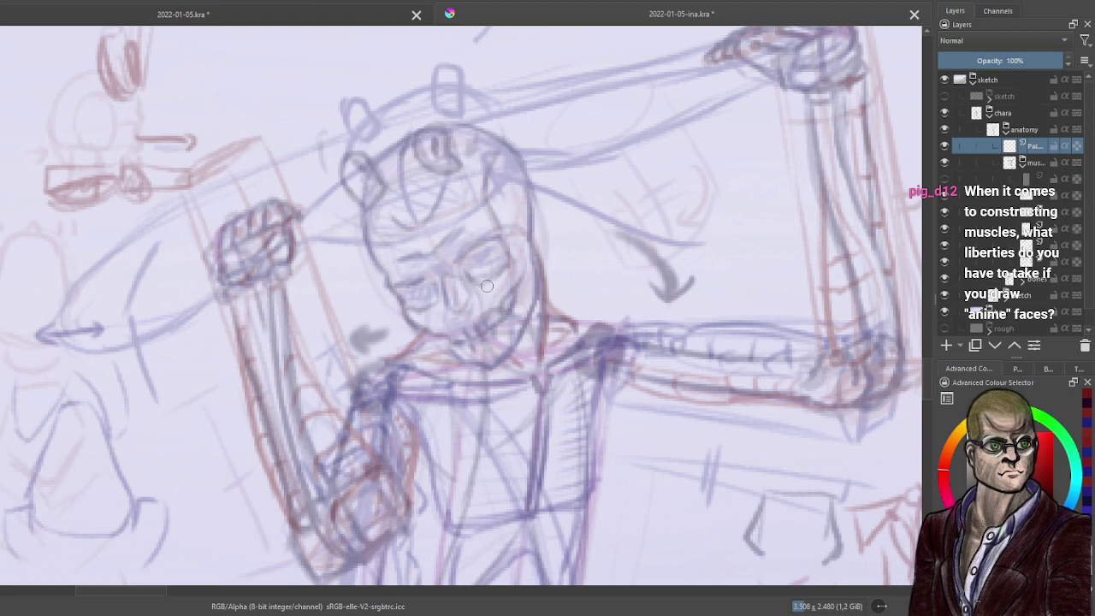
pyautogui.moveTo(467, 279); pyautogui.dragTo(467, 250)
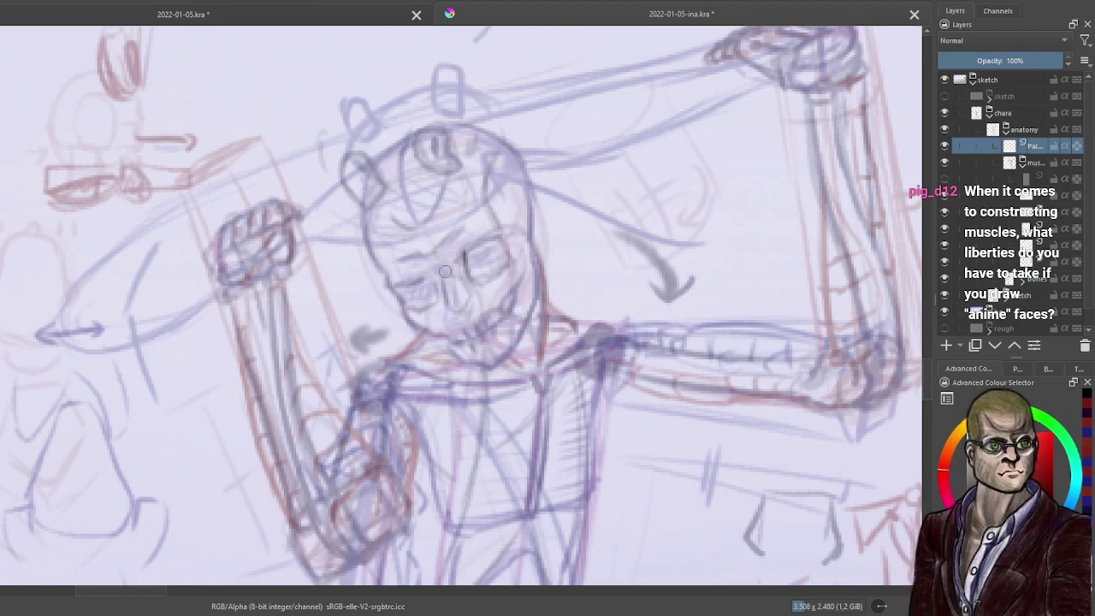
pyautogui.moveTo(429, 267)
pyautogui.mouseDown()
pyautogui.moveTo(449, 308)
pyautogui.moveTo(461, 292)
pyautogui.moveTo(449, 310)
pyautogui.moveTo(482, 301)
pyautogui.mouseUp()
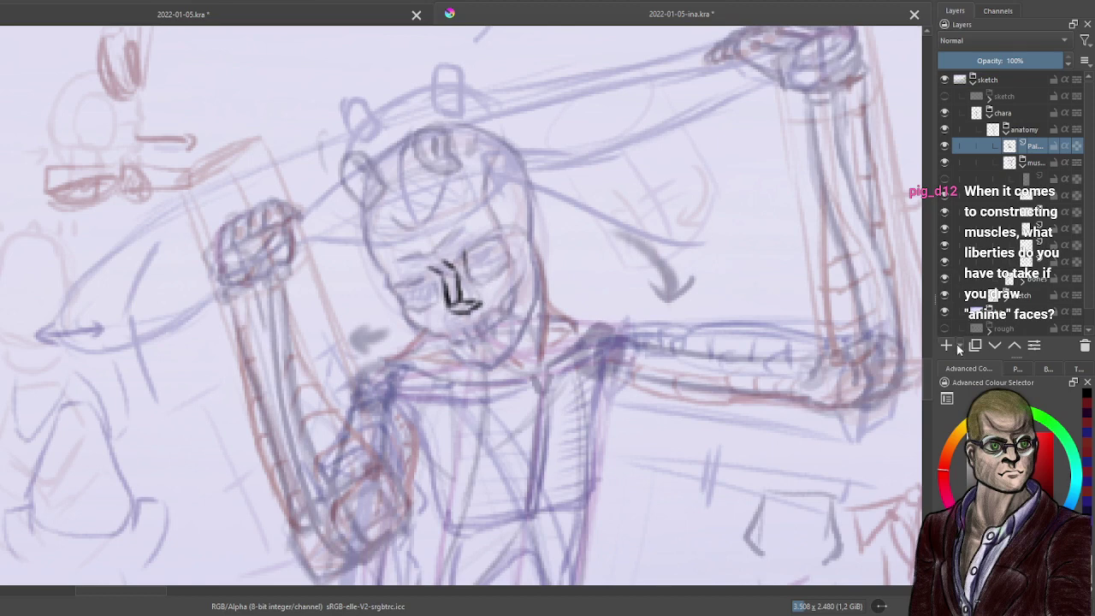
# Group the nose layer with a new paint layer above it, and set the nose layer's opacity to 54%.
pyautogui.hotkey('ctrl', 'g')
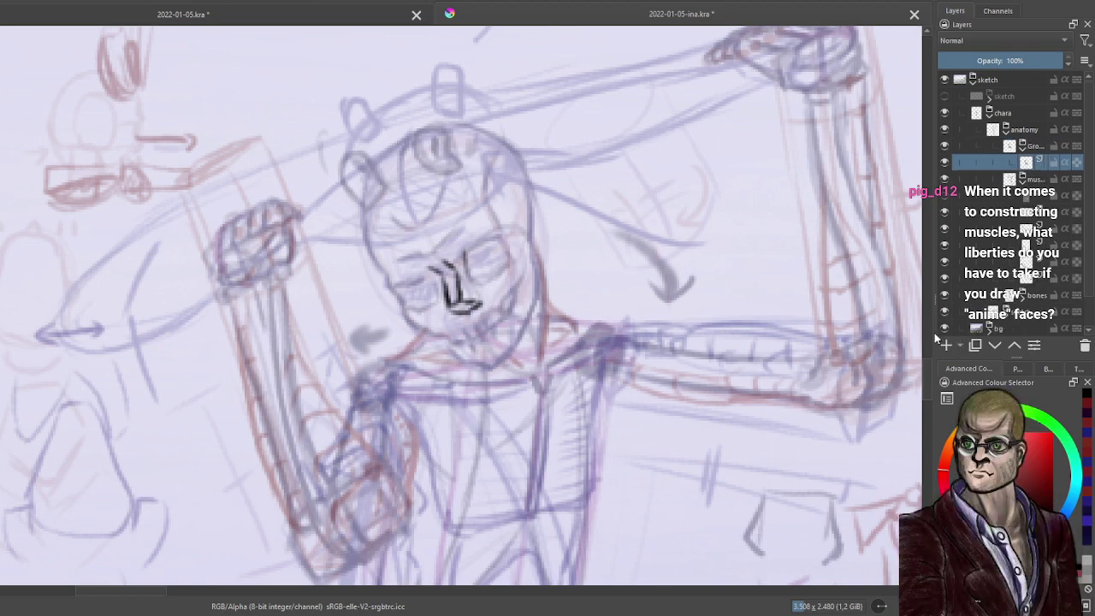
pyautogui.click(947, 345)
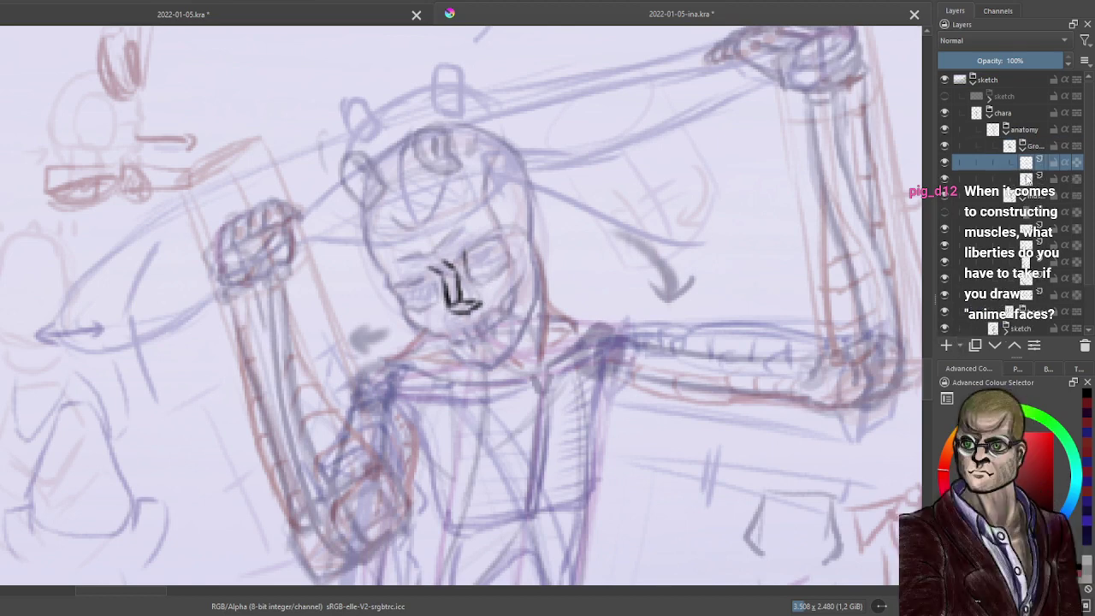
pyautogui.click(1028, 178)
pyautogui.click(1006, 62)
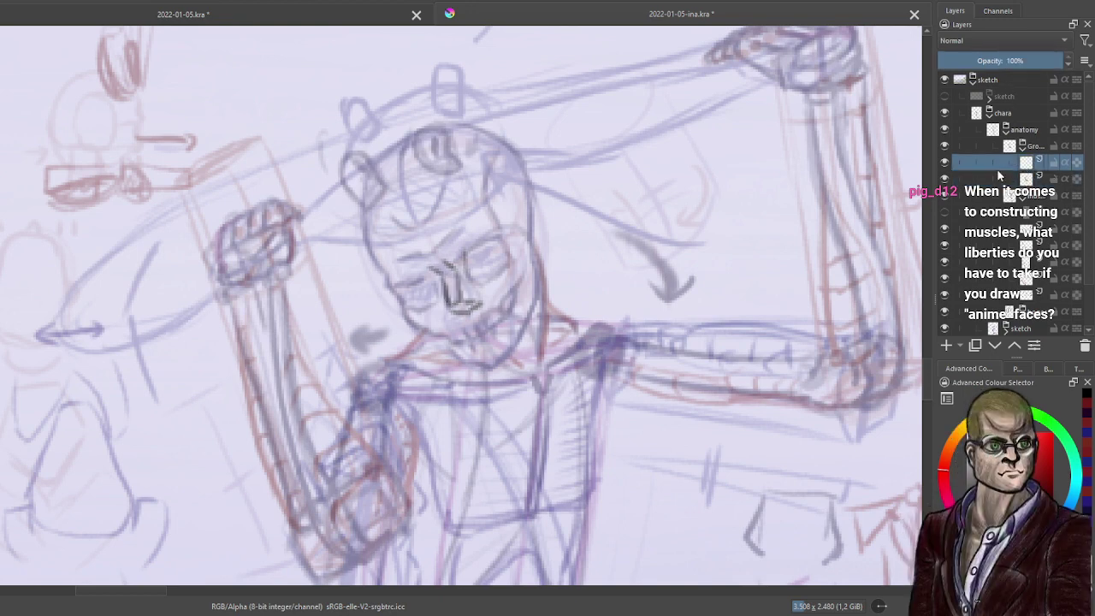
# Draw a solid black nostril on the group's upper layer, and make the nose layer active again.
pyautogui.click(1031, 162)
pyautogui.moveTo(445, 301); pyautogui.dragTo(449, 303)
pyautogui.moveTo(451, 306)
pyautogui.mouseDown()
pyautogui.moveTo(473, 298)
pyautogui.moveTo(463, 306)
pyautogui.moveTo(453, 293)
pyautogui.moveTo(445, 310)
pyautogui.mouseUp()
pyautogui.press('pagedown')
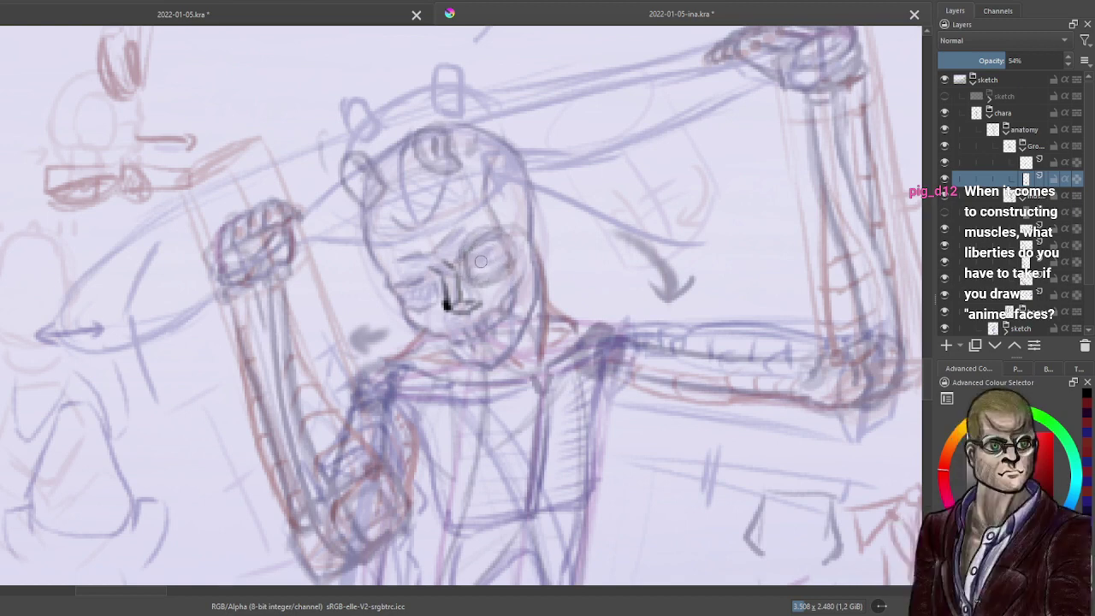
# Sketch one eye with a dark outline around it, and try a large circle over that side of the head.
pyautogui.moveTo(476, 269)
pyautogui.mouseDown()
pyautogui.moveTo(504, 252)
pyautogui.moveTo(479, 269)
pyautogui.mouseUp()
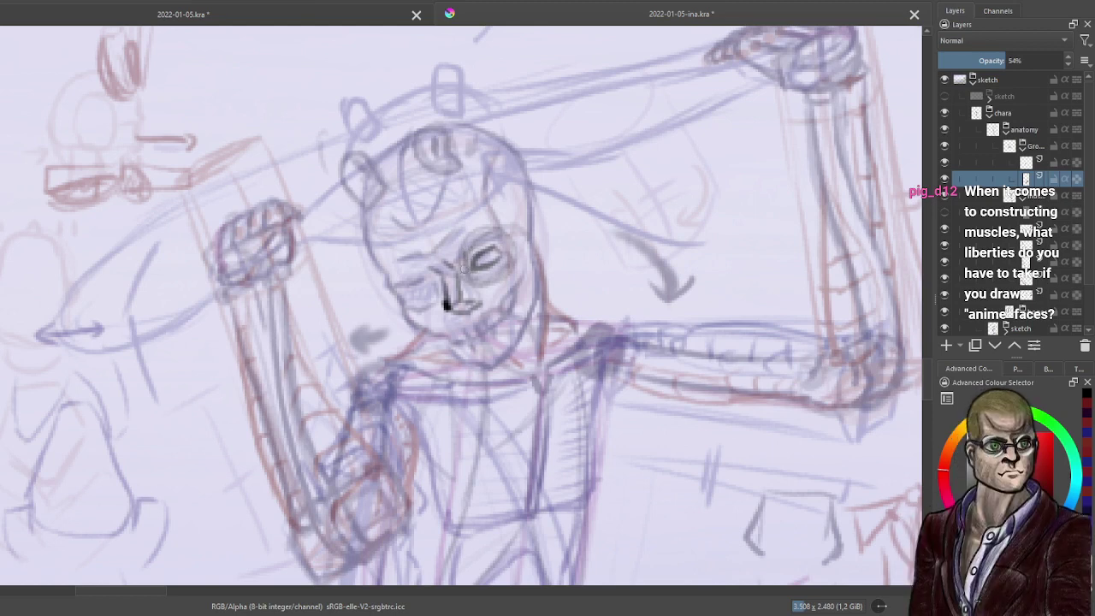
pyautogui.moveTo(463, 269)
pyautogui.mouseDown()
pyautogui.moveTo(499, 224)
pyautogui.moveTo(514, 255)
pyautogui.moveTo(479, 282)
pyautogui.moveTo(462, 279)
pyautogui.mouseUp()
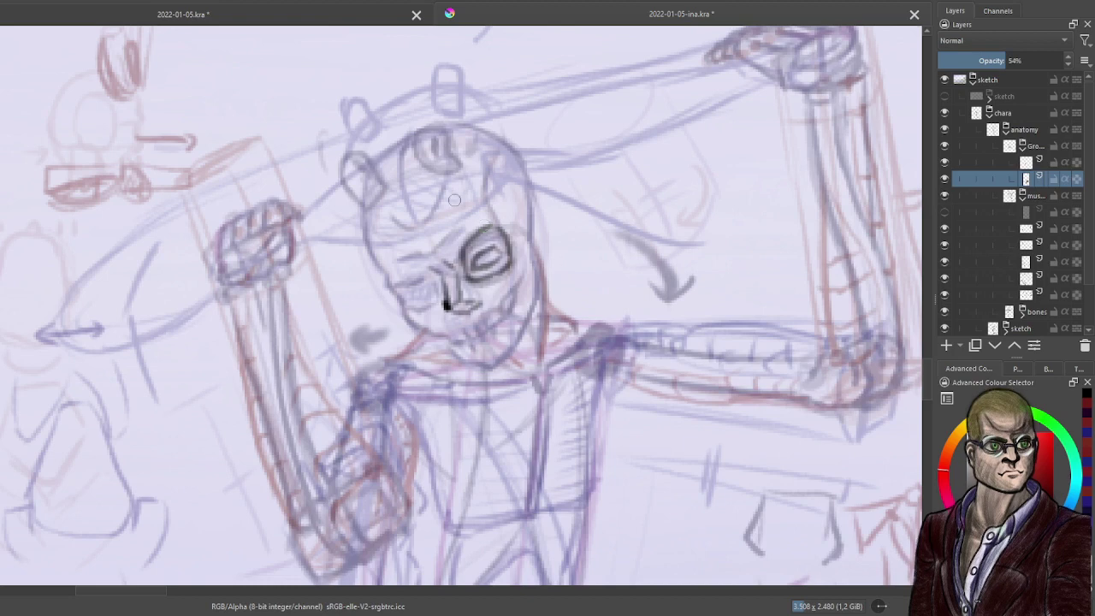
pyautogui.moveTo(562, 221)
pyautogui.mouseDown()
pyautogui.moveTo(415, 256)
pyautogui.moveTo(578, 220)
pyautogui.moveTo(431, 226)
pyautogui.mouseUp()
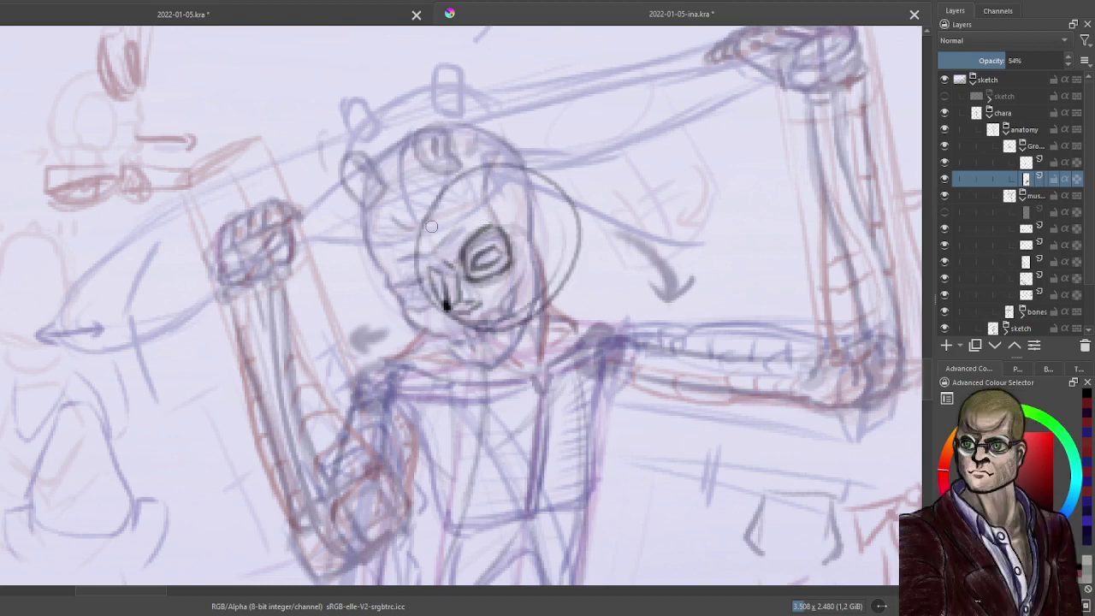
pyautogui.hotkey('ctrl', 'z')
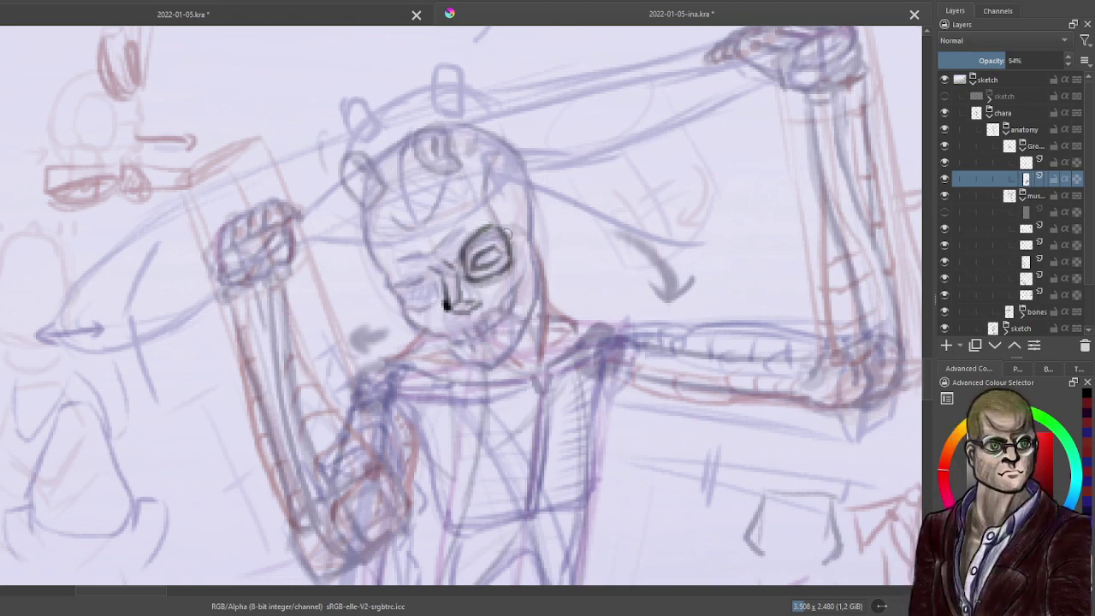
pyautogui.moveTo(529, 275)
pyautogui.mouseDown()
pyautogui.moveTo(447, 257)
pyautogui.moveTo(513, 295)
pyautogui.mouseUp()
pyautogui.hotkey('ctrl', 'z')
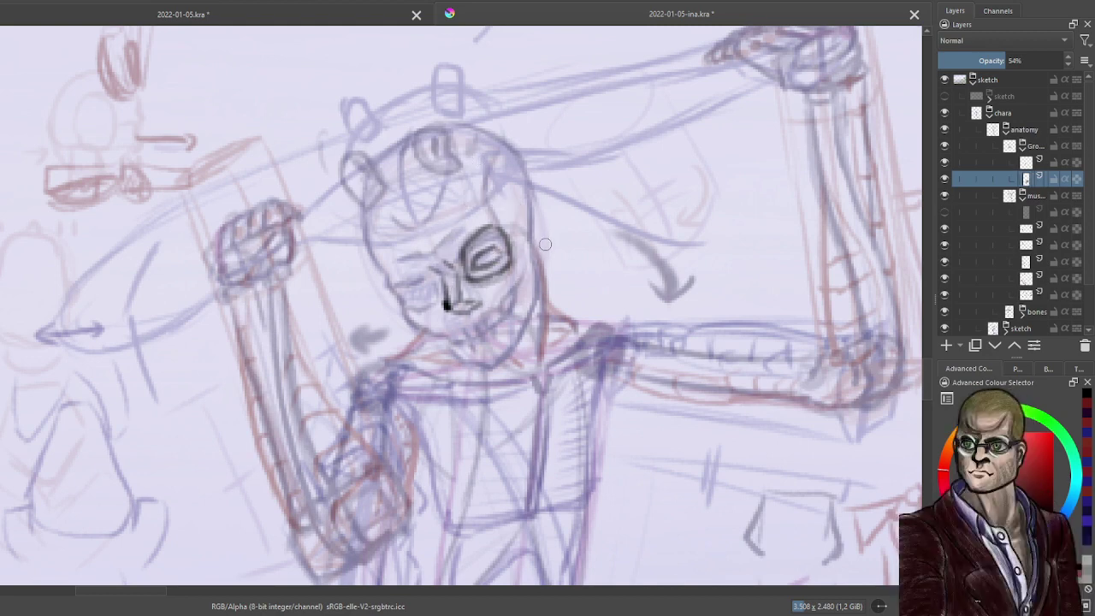
# Undo the strokes of the sketched eye and its outline.
pyautogui.hotkey('ctrl', 'z')
pyautogui.hotkey('ctrl', 'z')
pyautogui.hotkey('ctrl', 'z')
pyautogui.hotkey('ctrl', 'z')
pyautogui.hotkey('ctrl', 'z')
pyautogui.hotkey('ctrl', 'z')
pyautogui.hotkey('ctrl', 'z')
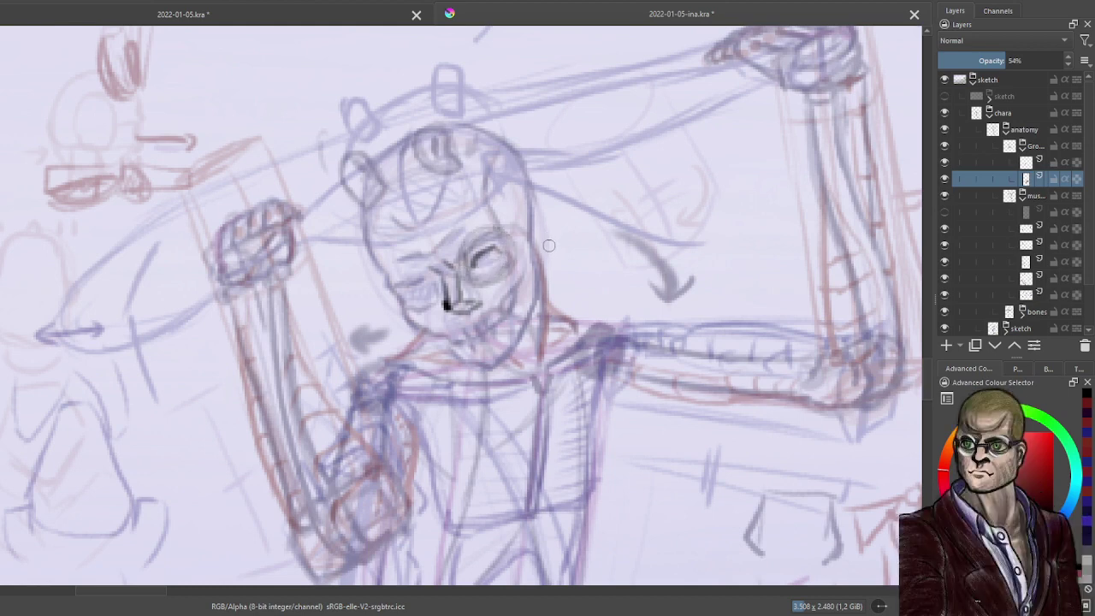
pyautogui.hotkey('ctrl', 'z')
pyautogui.hotkey('ctrl', 'z')
# Outline both eye areas in black as rounded rectangular shapes on either side of the nose.
pyautogui.moveTo(467, 255)
pyautogui.mouseDown()
pyautogui.moveTo(489, 238)
pyautogui.moveTo(509, 251)
pyautogui.moveTo(488, 279)
pyautogui.moveTo(469, 265)
pyautogui.moveTo(507, 229)
pyautogui.moveTo(501, 269)
pyautogui.mouseUp()
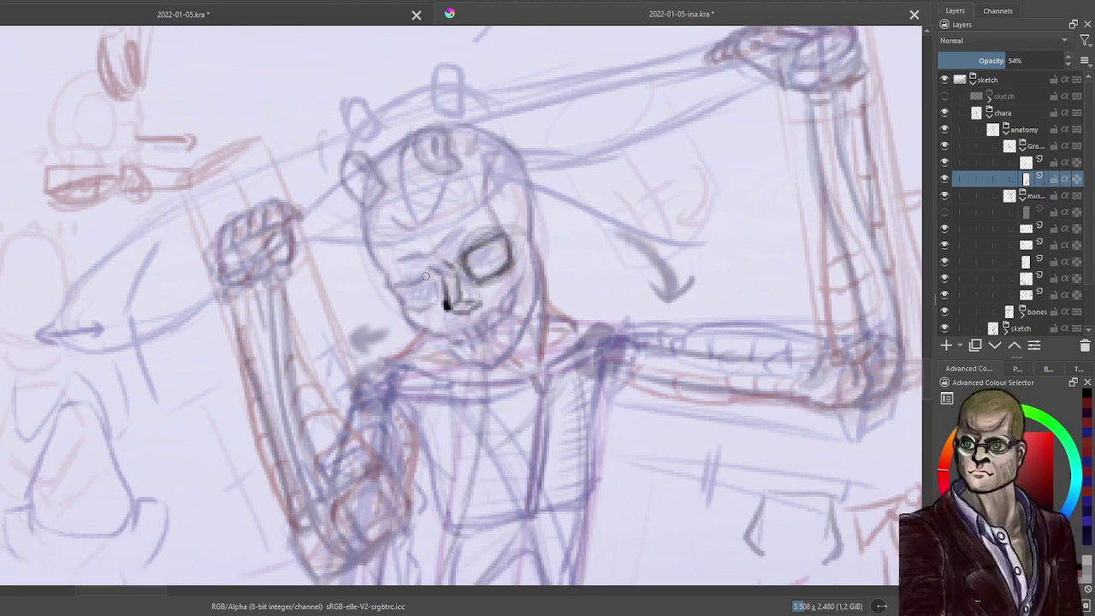
pyautogui.moveTo(428, 275)
pyautogui.mouseDown()
pyautogui.moveTo(398, 286)
pyautogui.moveTo(411, 311)
pyautogui.moveTo(440, 296)
pyautogui.moveTo(427, 274)
pyautogui.mouseUp()
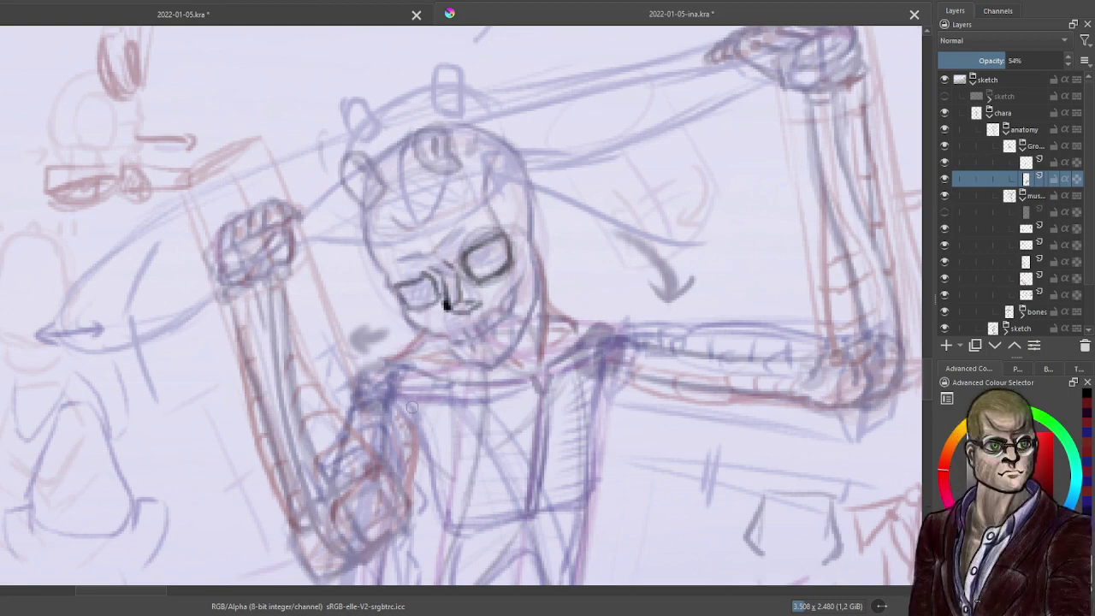
pyautogui.scroll(2, 470, 283)
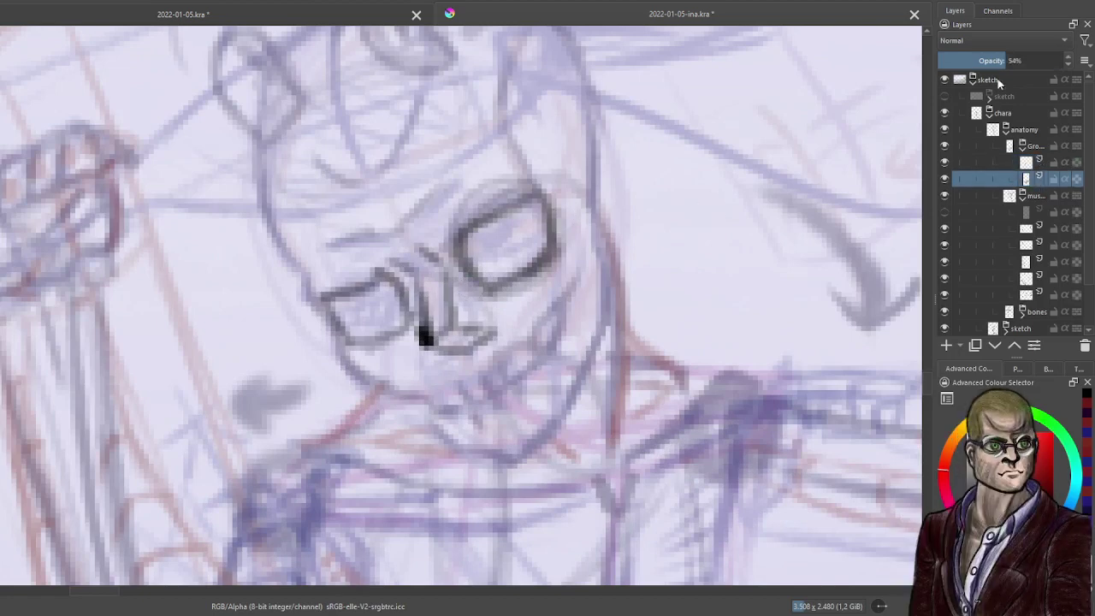
# Lower the nose layer's opacity to 34% and make the layer above it in the group active.
pyautogui.click(981, 61)
pyautogui.click(1037, 161)
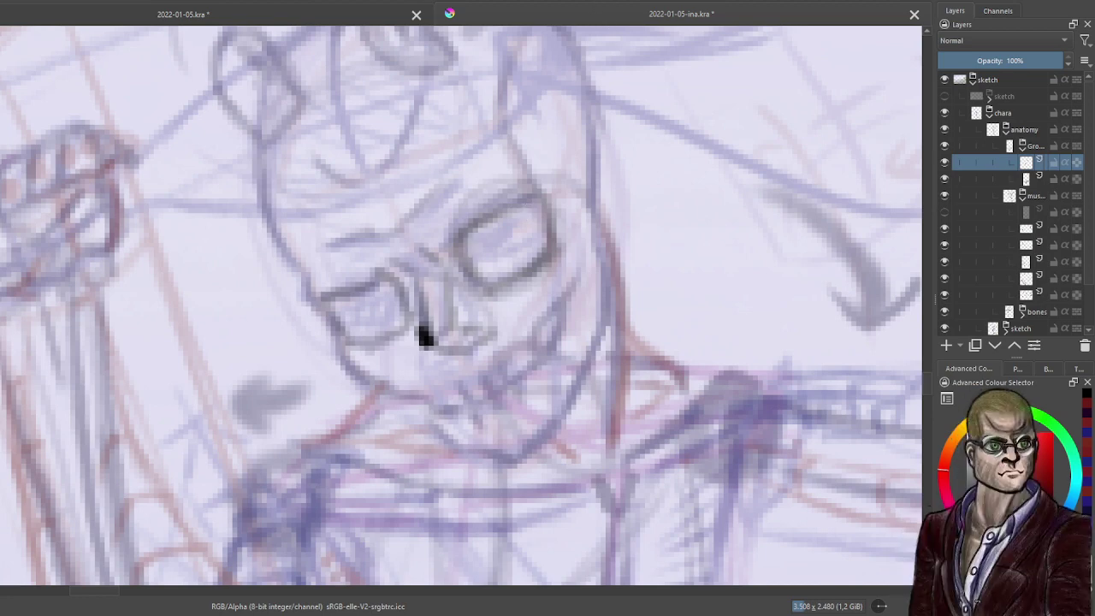
pyautogui.moveTo(484, 255)
pyautogui.mouseDown()
pyautogui.moveTo(534, 224)
pyautogui.moveTo(510, 211)
pyautogui.moveTo(471, 247)
pyautogui.moveTo(505, 219)
pyautogui.moveTo(478, 266)
pyautogui.moveTo(492, 272)
pyautogui.moveTo(536, 250)
pyautogui.mouseUp()
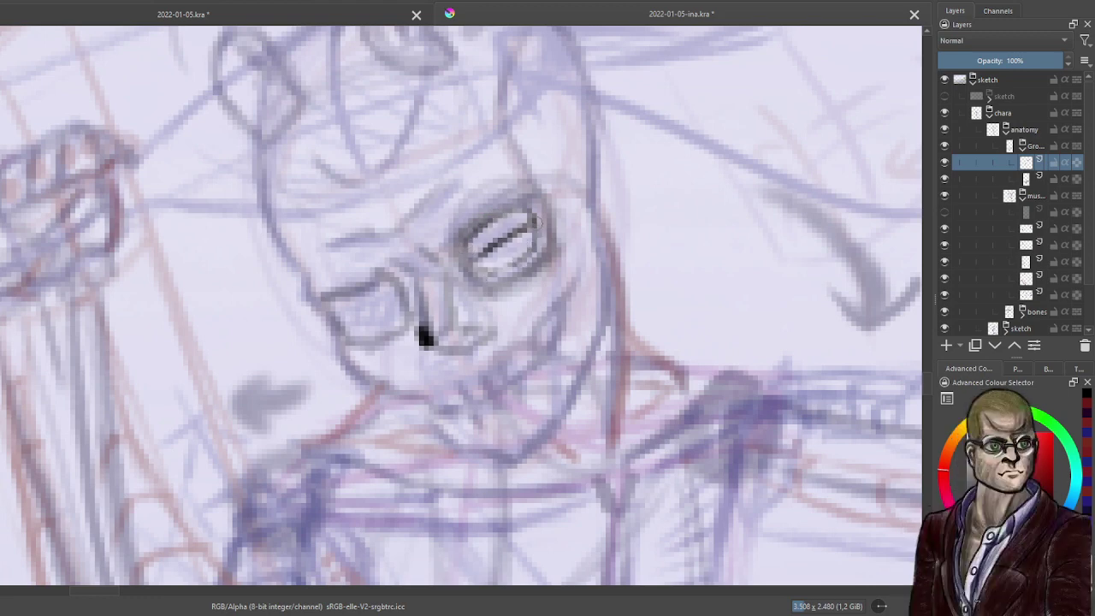
pyautogui.hotkey('ctrl', 'z')
pyautogui.hotkey('ctrl', 'z')
pyautogui.hotkey('ctrl', 'z')
pyautogui.hotkey('ctrl', 'z')
pyautogui.hotkey('ctrl', 'z')
pyautogui.hotkey('ctrl', 'z')
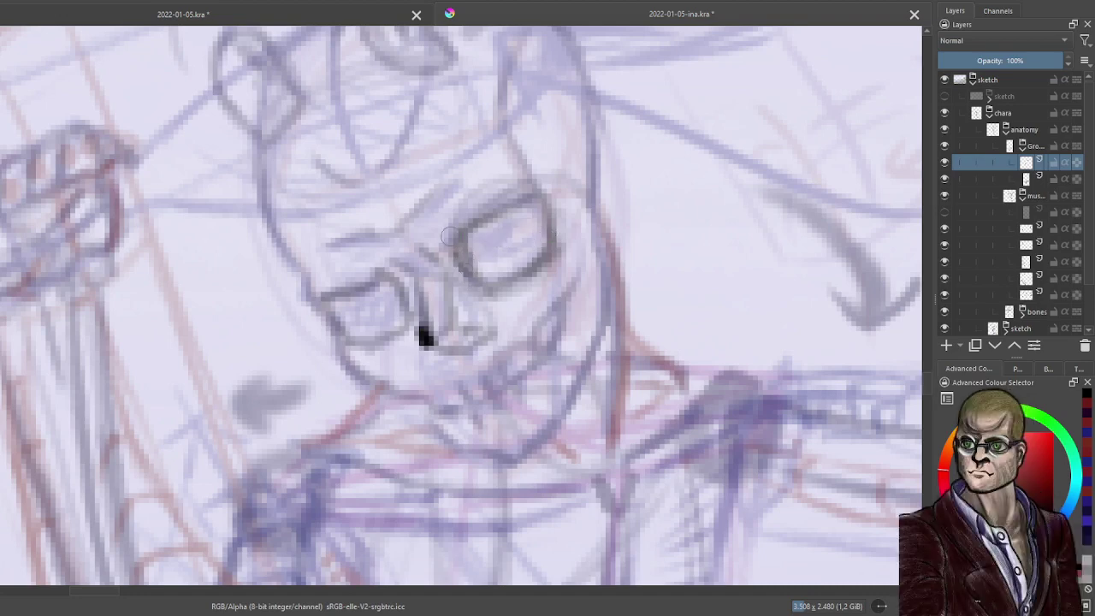
# Outline both eyes in solid black over the rough eye shapes, with curved upper lids, lower lids and darkened outer corners.
pyautogui.moveTo(449, 230)
pyautogui.mouseDown()
pyautogui.moveTo(451, 262)
pyautogui.moveTo(452, 249)
pyautogui.moveTo(469, 270)
pyautogui.moveTo(494, 205)
pyautogui.moveTo(555, 183)
pyautogui.moveTo(494, 200)
pyautogui.mouseUp()
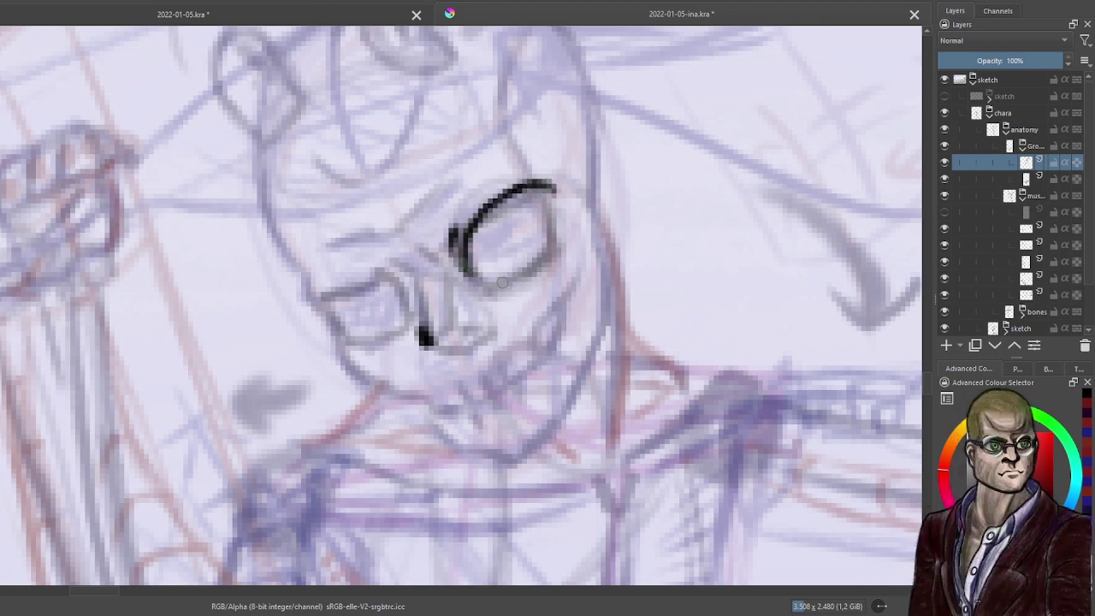
pyautogui.moveTo(503, 282)
pyautogui.mouseDown()
pyautogui.moveTo(535, 261)
pyautogui.moveTo(554, 224)
pyautogui.mouseUp()
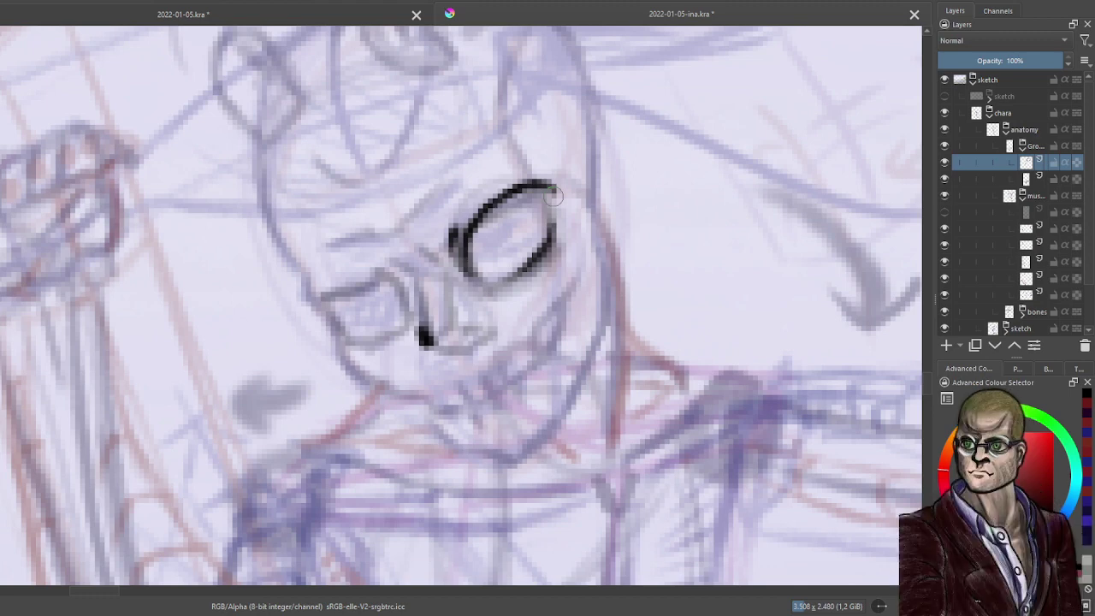
pyautogui.moveTo(398, 275)
pyautogui.mouseDown()
pyautogui.moveTo(325, 294)
pyautogui.moveTo(313, 302)
pyautogui.moveTo(325, 313)
pyautogui.mouseUp()
pyautogui.moveTo(400, 335); pyautogui.dragTo(353, 344)
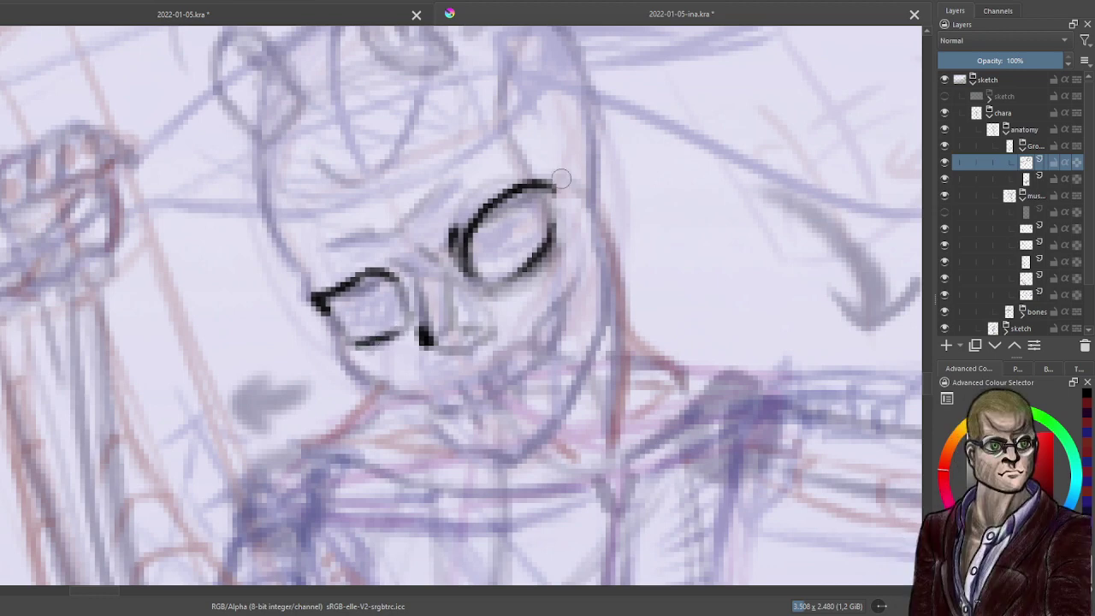
pyautogui.moveTo(532, 184); pyautogui.dragTo(550, 197)
# Draw a rounded black iris inside each of the two eyes.
pyautogui.moveTo(511, 205); pyautogui.dragTo(513, 255)
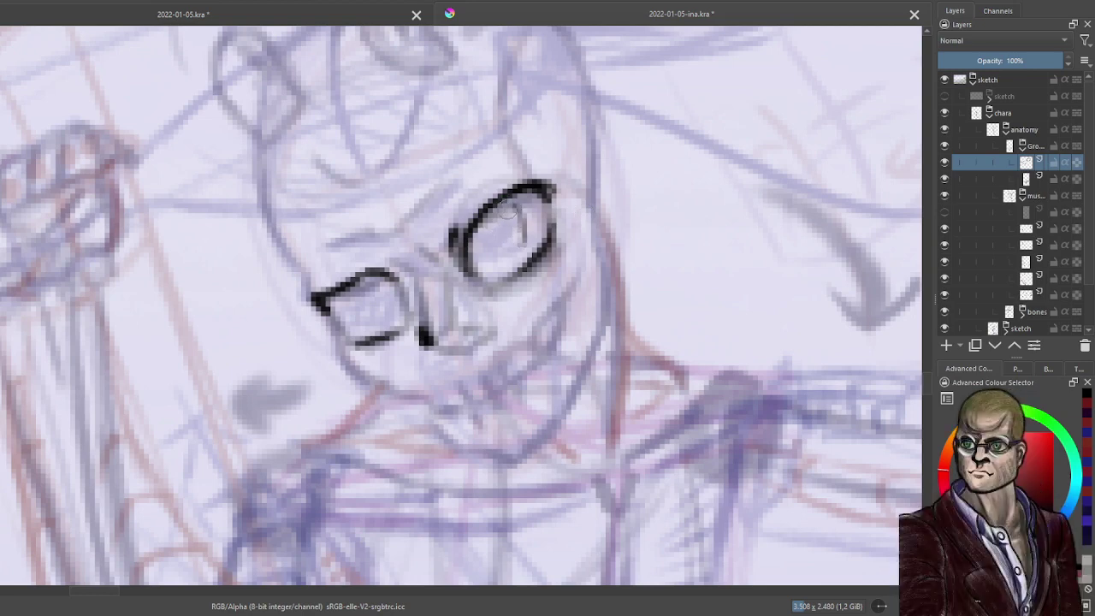
pyautogui.moveTo(509, 206)
pyautogui.mouseDown()
pyautogui.moveTo(504, 267)
pyautogui.moveTo(473, 241)
pyautogui.moveTo(499, 260)
pyautogui.moveTo(489, 261)
pyautogui.moveTo(508, 216)
pyautogui.moveTo(500, 205)
pyautogui.moveTo(477, 257)
pyautogui.mouseUp()
pyautogui.moveTo(342, 300)
pyautogui.mouseDown()
pyautogui.moveTo(373, 272)
pyautogui.moveTo(358, 323)
pyautogui.moveTo(330, 299)
pyautogui.moveTo(370, 296)
pyautogui.moveTo(371, 311)
pyautogui.moveTo(361, 228)
pyautogui.moveTo(335, 297)
pyautogui.mouseUp()
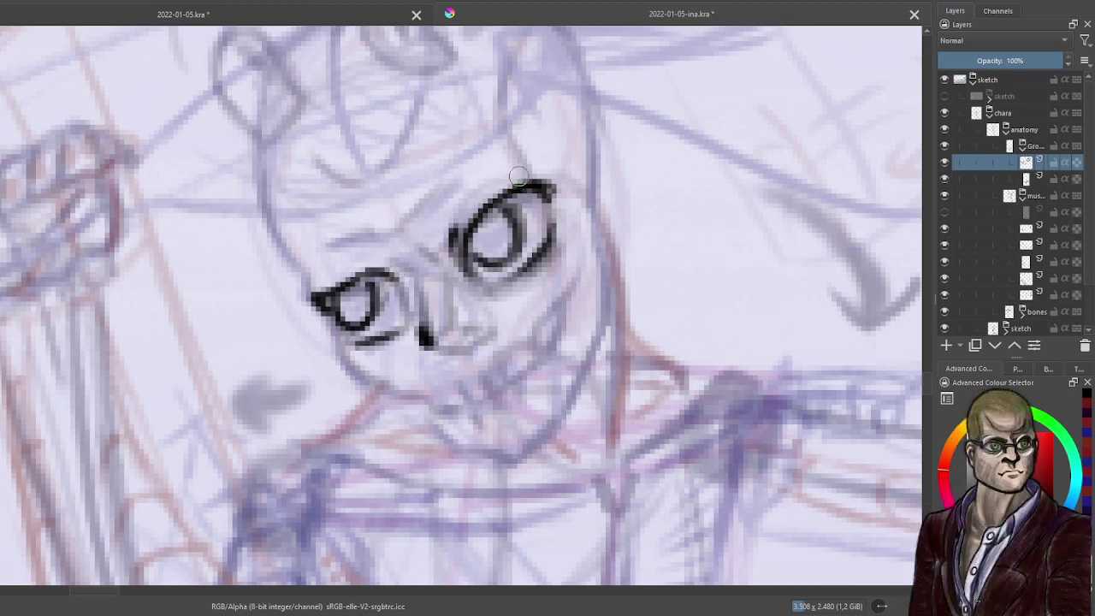
# Rough in both eyebrows as arcs above the eyes on the group's 34% opacity lower layer.
pyautogui.click(1027, 178)
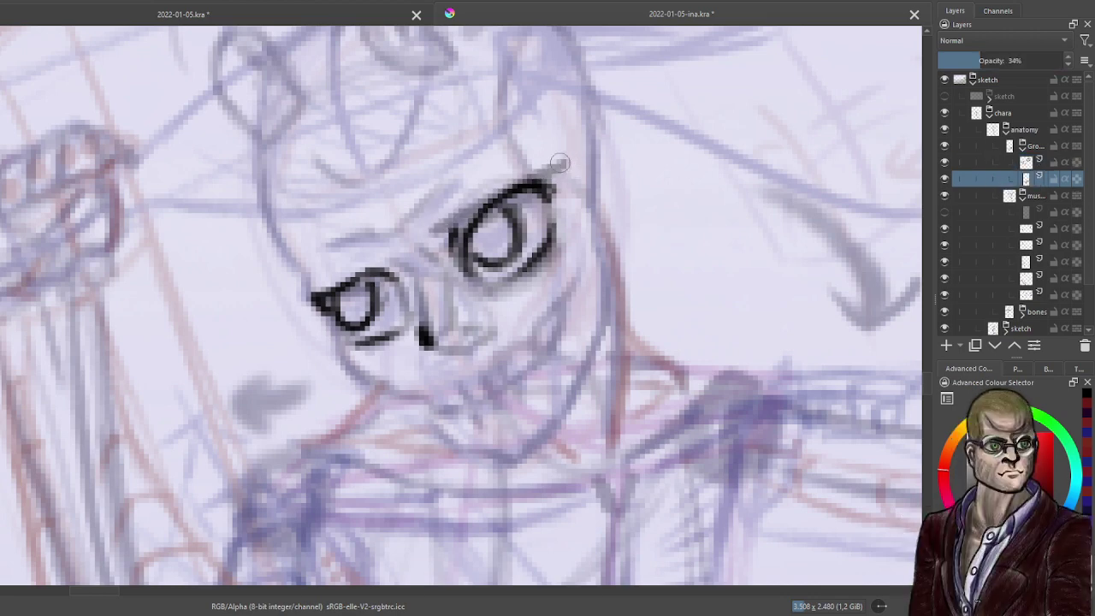
pyautogui.hotkey('ctrl', 'z')
pyautogui.hotkey('ctrl', 'z')
pyautogui.hotkey('ctrl', 'z')
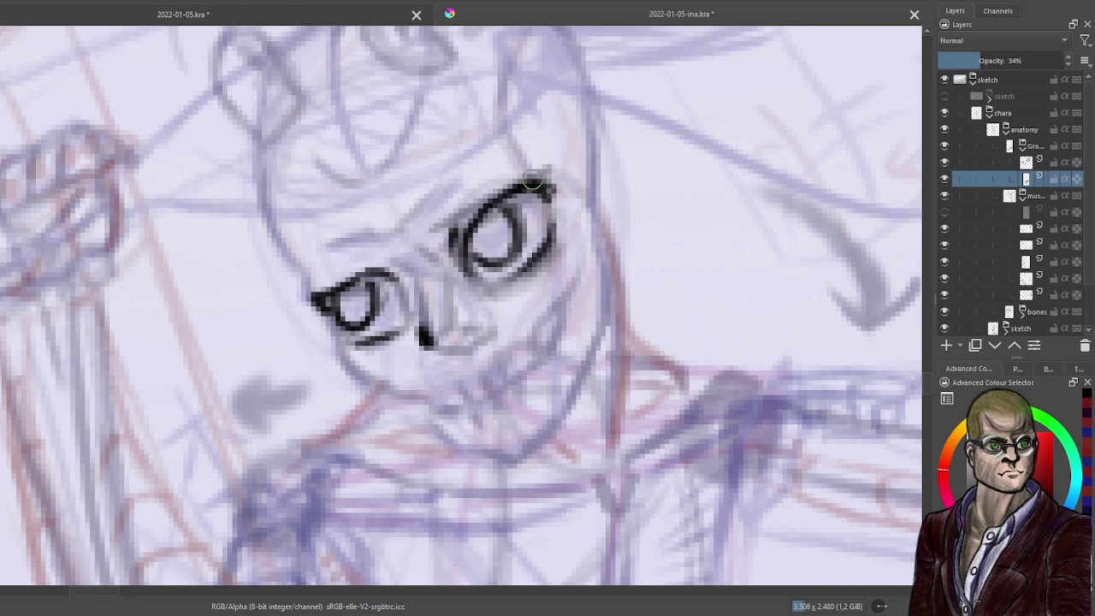
pyautogui.moveTo(418, 243); pyautogui.dragTo(465, 173)
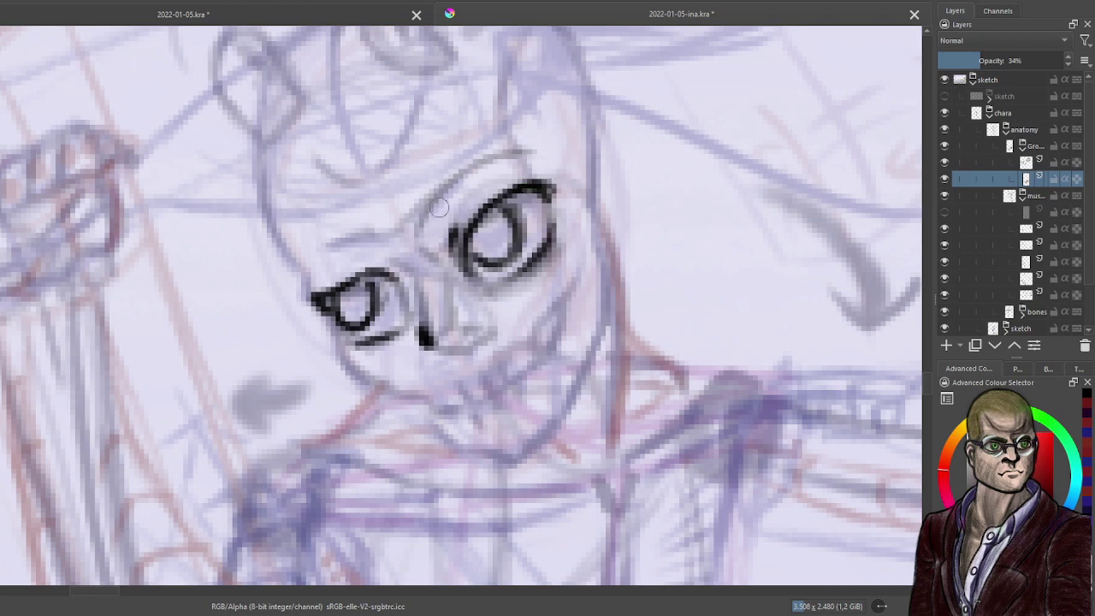
pyautogui.moveTo(394, 232)
pyautogui.mouseDown()
pyautogui.moveTo(317, 250)
pyautogui.moveTo(304, 281)
pyautogui.mouseUp()
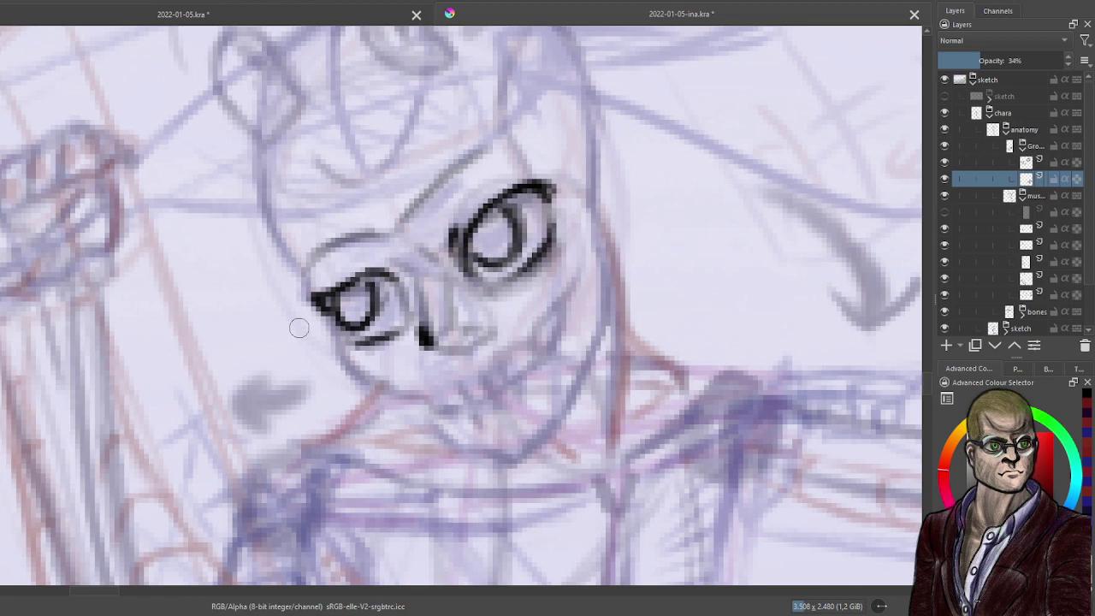
# Draw both eyebrows as thick black arcs over the rough ones, on the group's upper layer.
pyautogui.click(1037, 162)
pyautogui.moveTo(398, 221); pyautogui.dragTo(508, 150)
pyautogui.moveTo(418, 198); pyautogui.dragTo(466, 156)
pyautogui.moveTo(389, 230)
pyautogui.mouseDown()
pyautogui.moveTo(313, 252)
pyautogui.moveTo(360, 248)
pyautogui.moveTo(340, 233)
pyautogui.moveTo(363, 249)
pyautogui.moveTo(299, 272)
pyautogui.mouseUp()
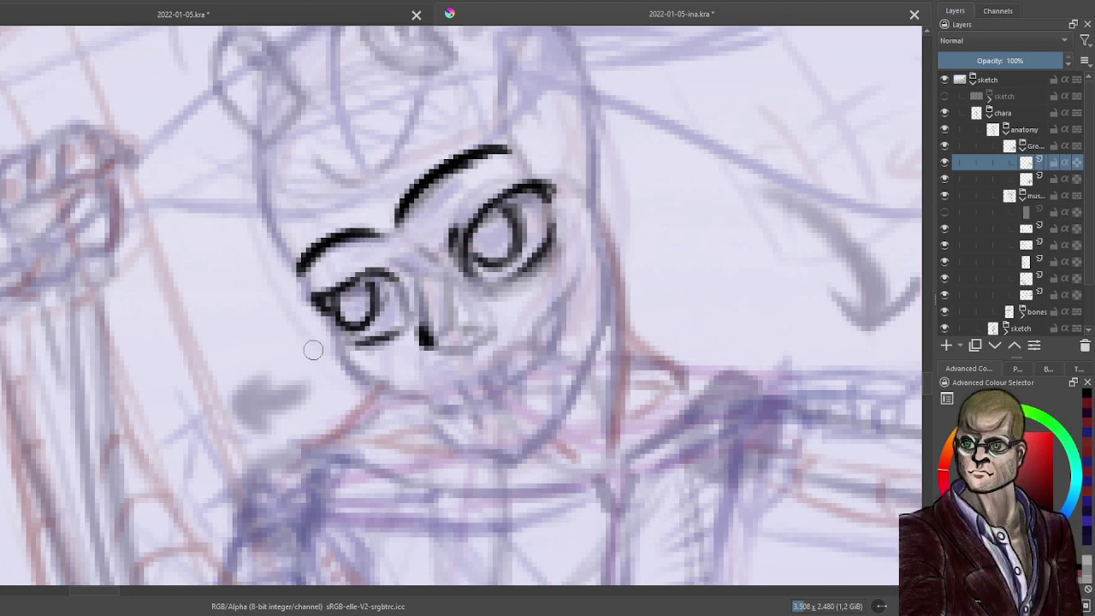
# Sketch a slanted, smiling mouth line with short end marks below the nose on the group's lower layer.
pyautogui.click(1033, 177)
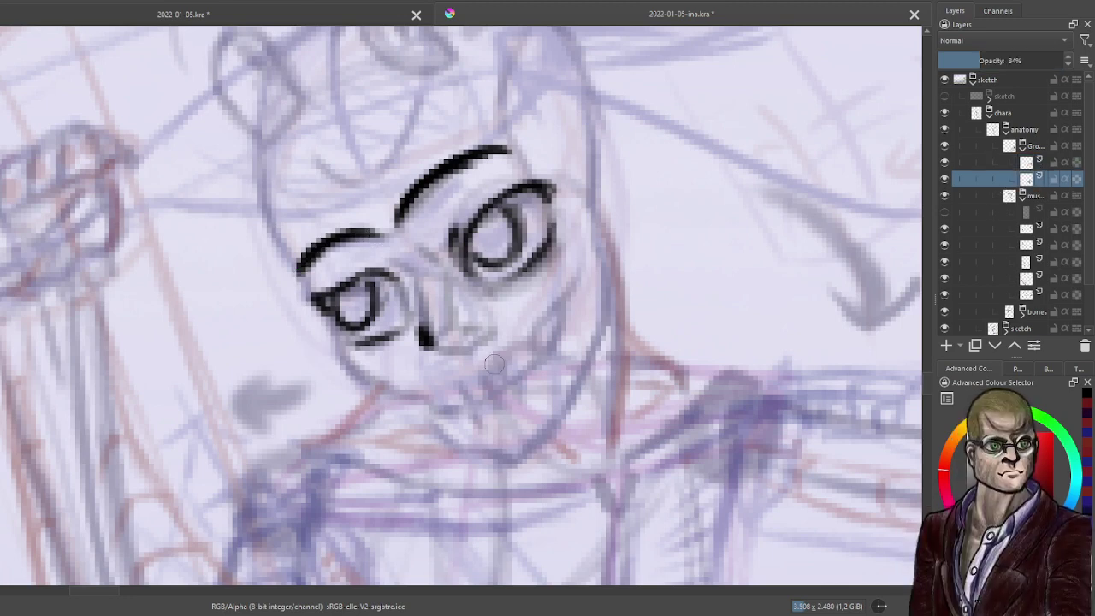
pyautogui.moveTo(558, 329); pyautogui.dragTo(557, 349)
pyautogui.moveTo(438, 413); pyautogui.dragTo(454, 419)
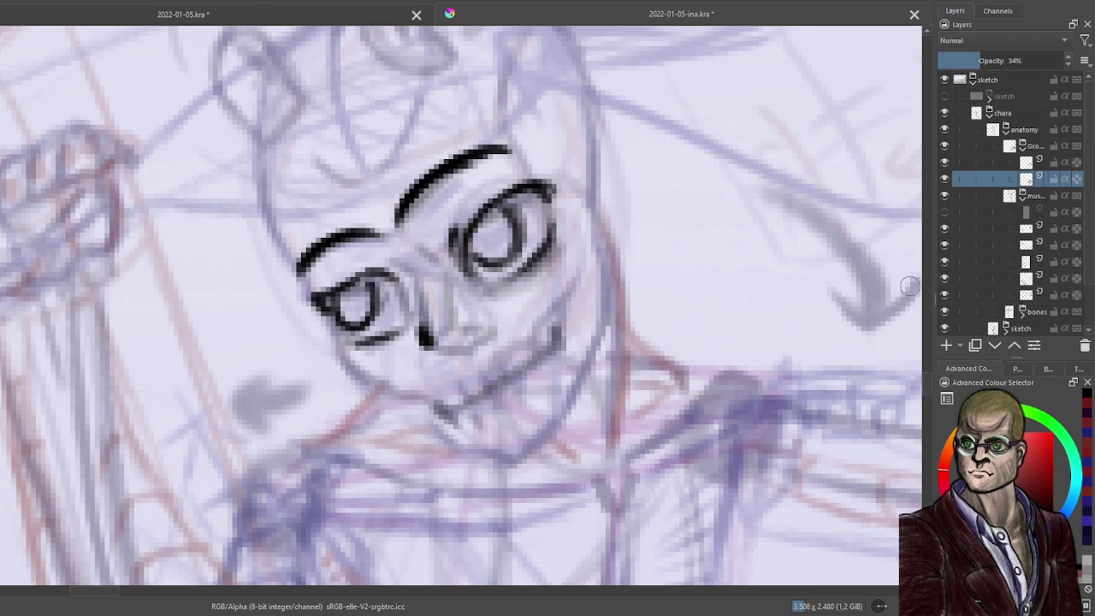
pyautogui.click(1001, 169)
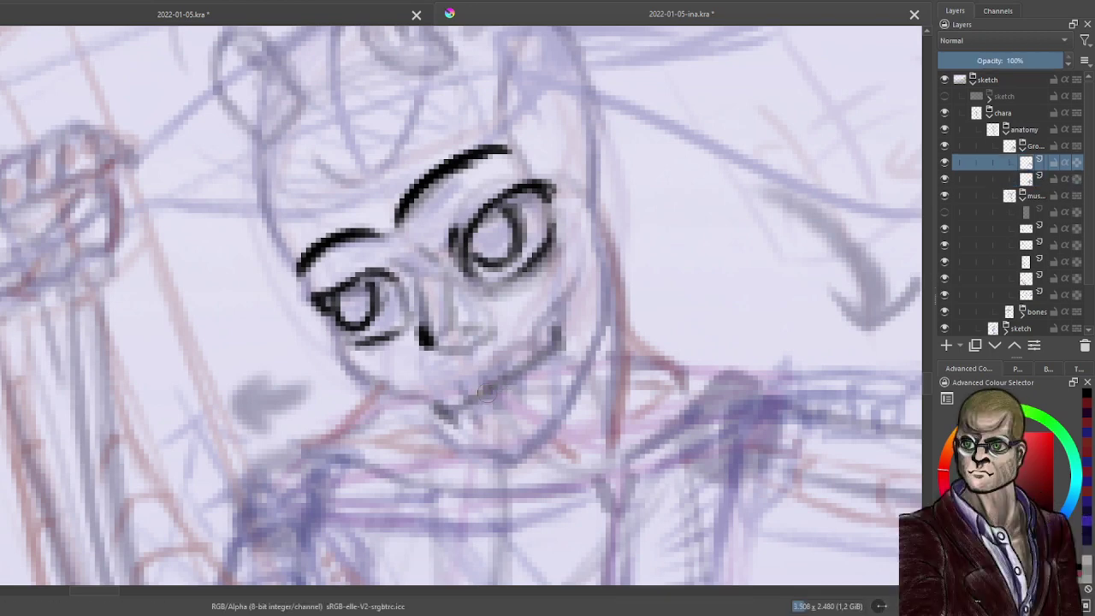
pyautogui.moveTo(472, 385)
pyautogui.mouseDown()
pyautogui.moveTo(547, 363)
pyautogui.moveTo(561, 344)
pyautogui.mouseUp()
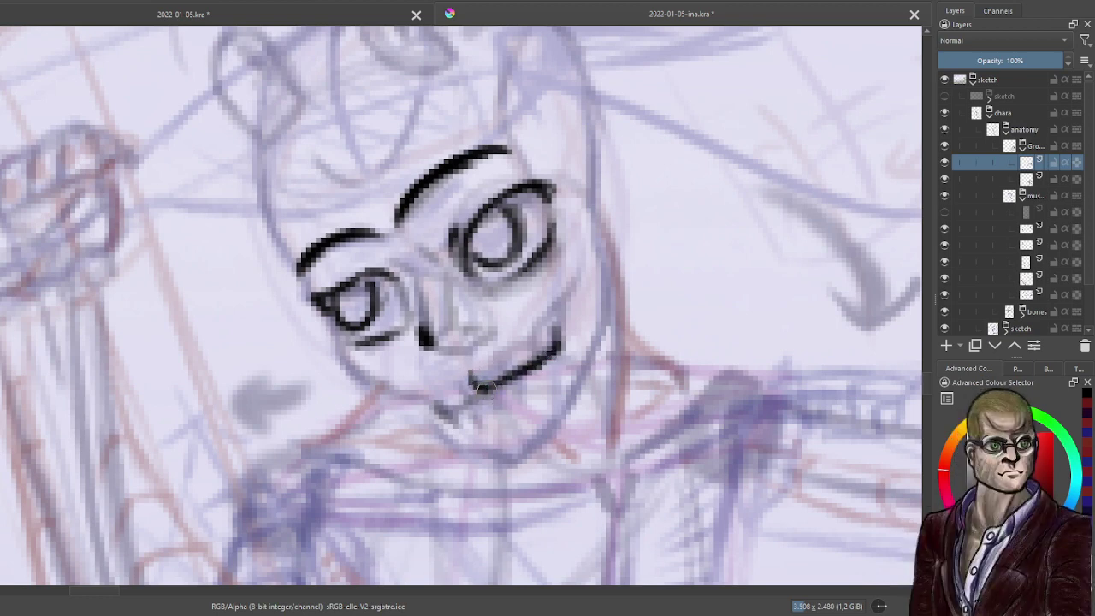
pyautogui.hotkey('ctrl', 'z')
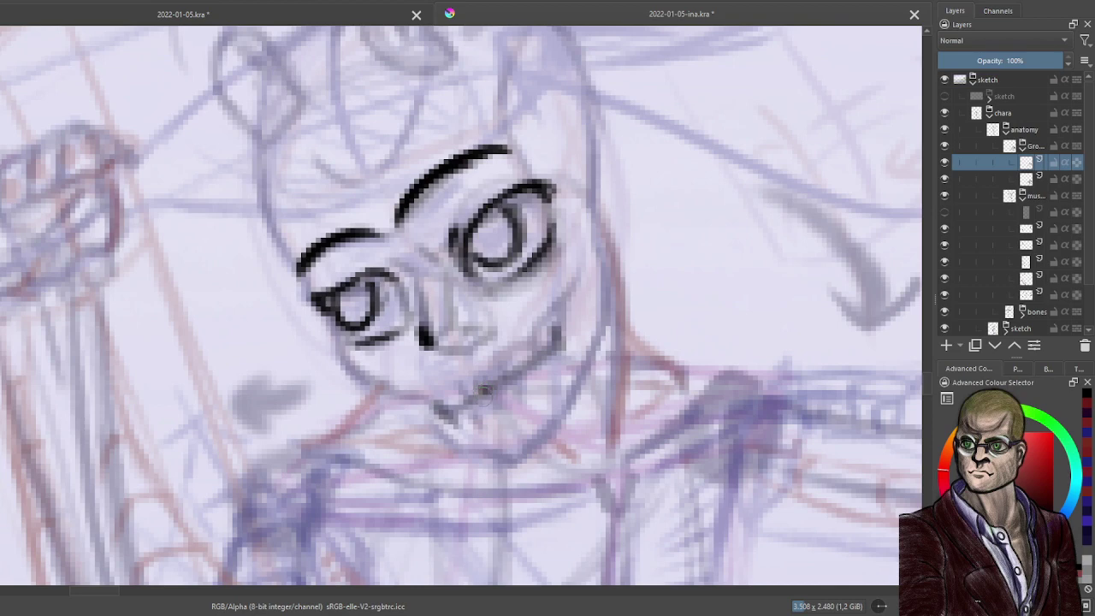
# Sketch and shade the upper and lower lips around the mouth line on the group's lower layer.
pyautogui.click(1042, 176)
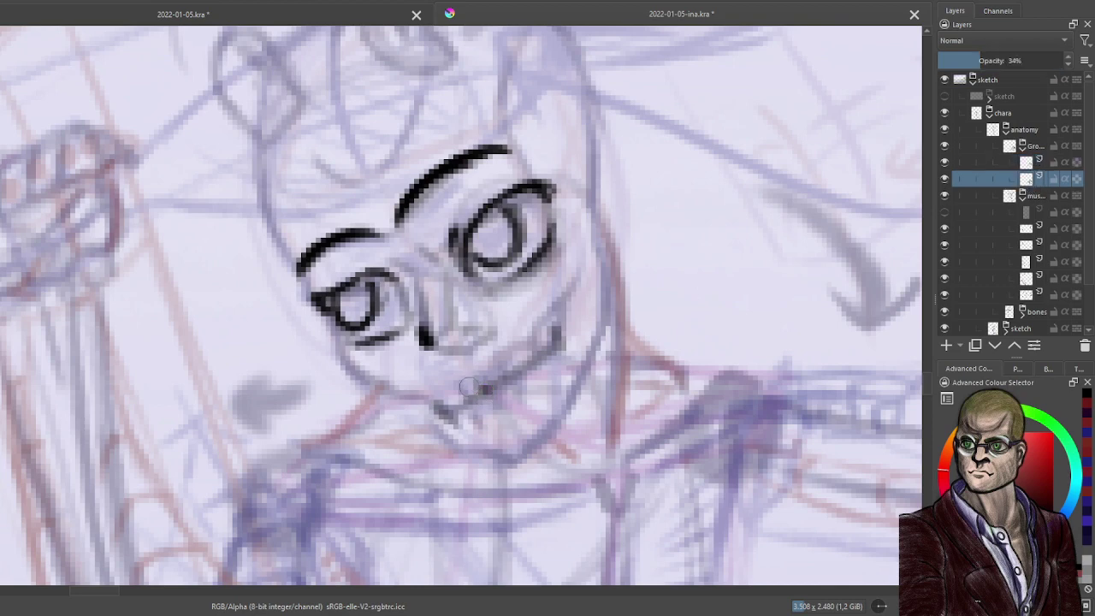
pyautogui.moveTo(474, 379)
pyautogui.mouseDown()
pyautogui.moveTo(484, 367)
pyautogui.moveTo(517, 379)
pyautogui.moveTo(497, 365)
pyautogui.moveTo(473, 402)
pyautogui.moveTo(454, 407)
pyautogui.moveTo(521, 321)
pyautogui.moveTo(514, 391)
pyautogui.moveTo(490, 401)
pyautogui.moveTo(503, 409)
pyautogui.moveTo(490, 404)
pyautogui.moveTo(510, 413)
pyautogui.moveTo(541, 389)
pyautogui.moveTo(481, 426)
pyautogui.mouseUp()
# Ink the mouth line in solid black on the group's upper layer, and extend the black nostril at its lower end.
pyautogui.click(1006, 162)
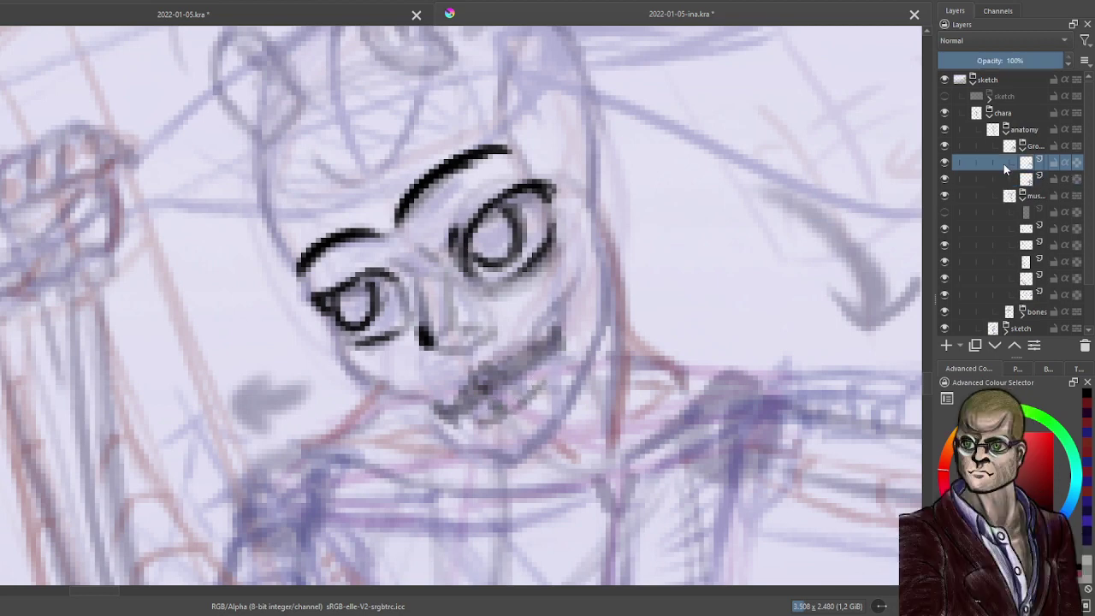
pyautogui.moveTo(446, 421)
pyautogui.mouseDown()
pyautogui.moveTo(539, 361)
pyautogui.moveTo(554, 331)
pyautogui.moveTo(528, 370)
pyautogui.moveTo(438, 417)
pyautogui.mouseUp()
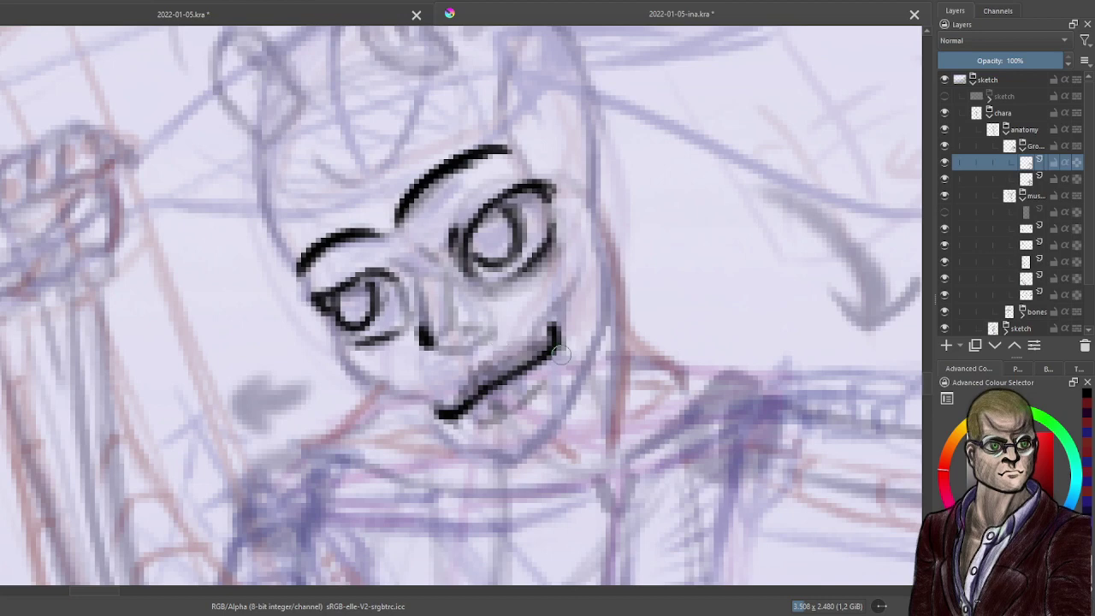
pyautogui.moveTo(425, 335); pyautogui.dragTo(438, 348)
# Sketch the cheek, jaw and pointed chin contour around the face on the group's lower layer.
pyautogui.press('pagedown')
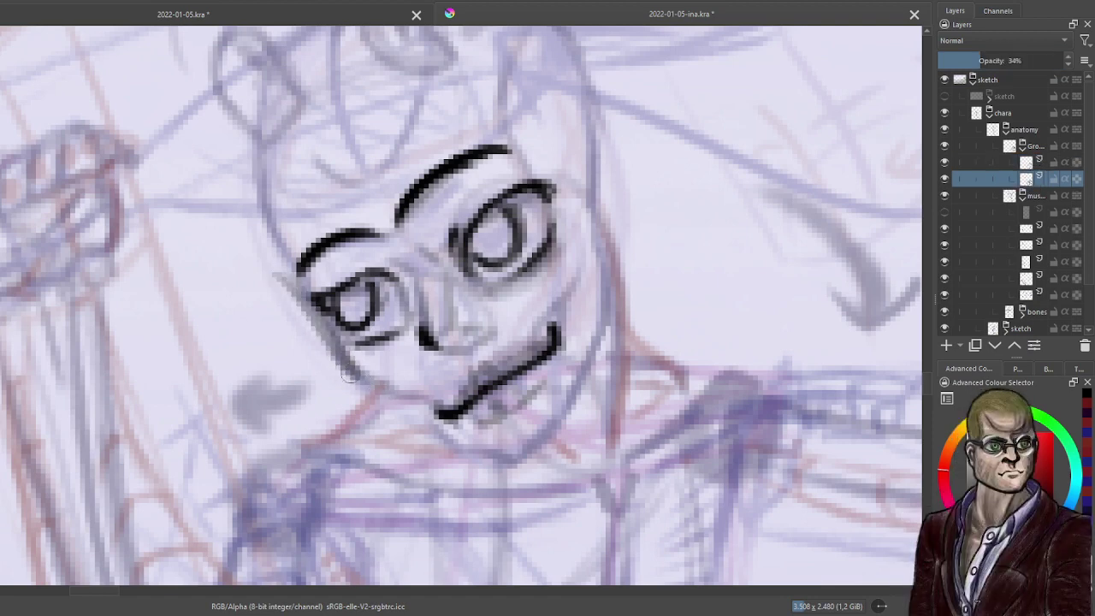
pyautogui.moveTo(338, 363)
pyautogui.mouseDown()
pyautogui.moveTo(403, 419)
pyautogui.moveTo(396, 411)
pyautogui.moveTo(492, 458)
pyautogui.moveTo(522, 459)
pyautogui.mouseUp()
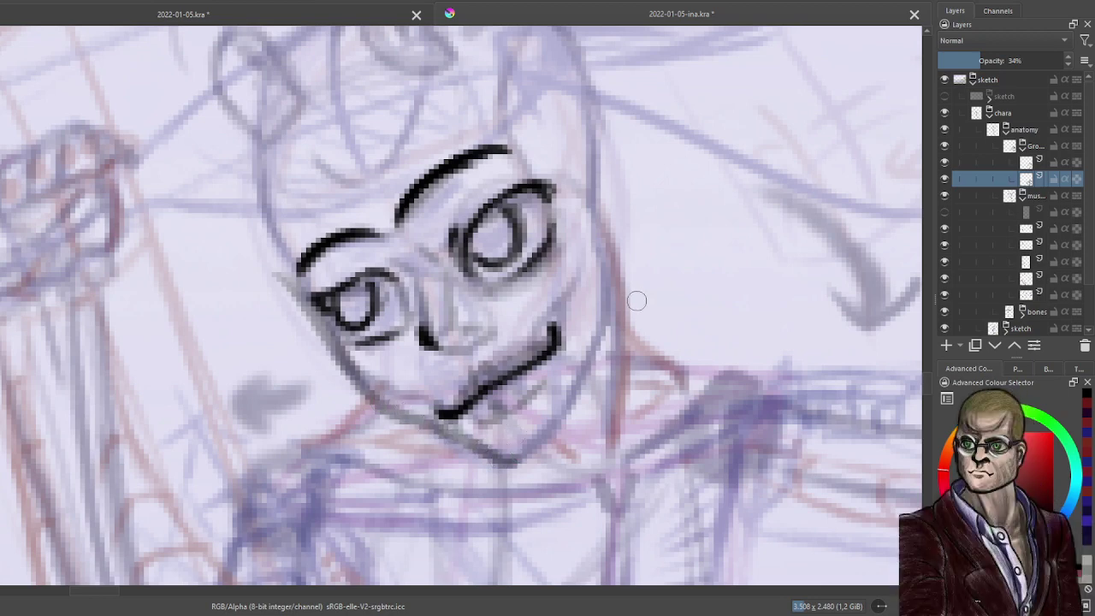
pyautogui.moveTo(594, 229)
pyautogui.mouseDown()
pyautogui.moveTo(607, 293)
pyautogui.moveTo(598, 280)
pyautogui.moveTo(591, 354)
pyautogui.moveTo(602, 355)
pyautogui.moveTo(530, 463)
pyautogui.moveTo(509, 464)
pyautogui.moveTo(564, 416)
pyautogui.moveTo(601, 292)
pyautogui.mouseUp()
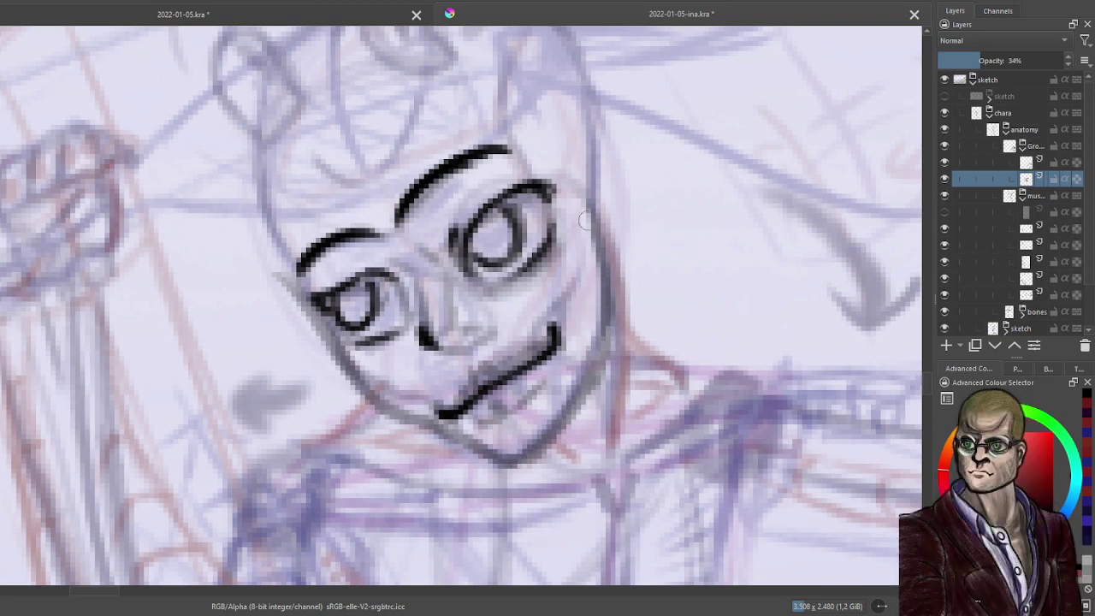
pyautogui.moveTo(587, 221); pyautogui.dragTo(587, 166)
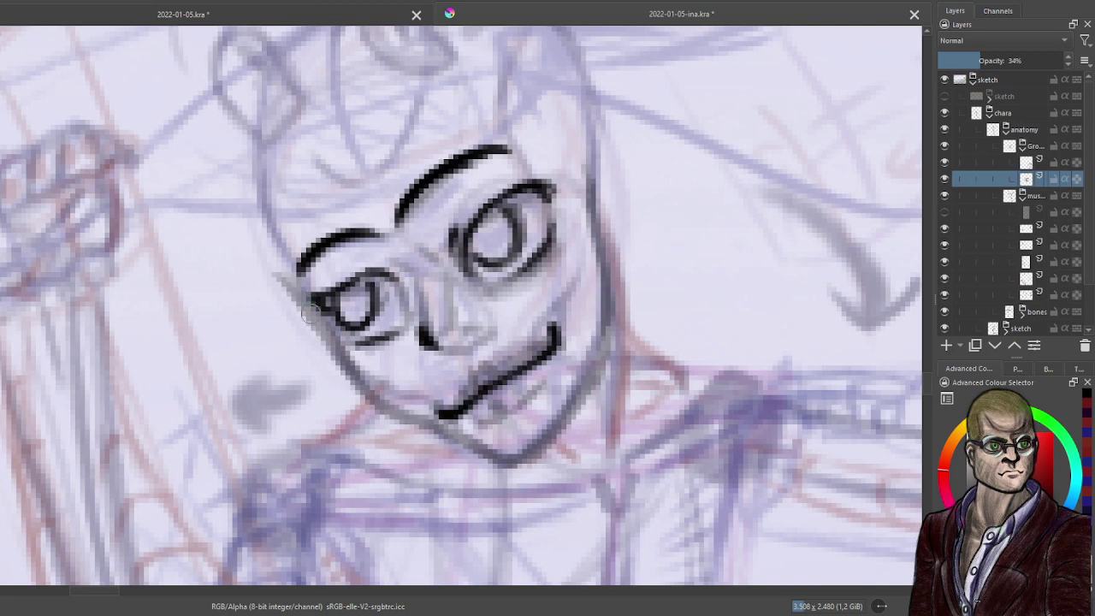
# Ink the cheeks, jaw and chin with a thick black contour on the group's upper layer.
pyautogui.click(968, 159)
pyautogui.moveTo(279, 275); pyautogui.dragTo(335, 356)
pyautogui.moveTo(312, 317); pyautogui.dragTo(366, 402)
pyautogui.moveTo(332, 347)
pyautogui.mouseDown()
pyautogui.moveTo(404, 419)
pyautogui.moveTo(379, 403)
pyautogui.moveTo(472, 445)
pyautogui.moveTo(535, 450)
pyautogui.moveTo(595, 333)
pyautogui.moveTo(586, 354)
pyautogui.moveTo(593, 345)
pyautogui.moveTo(604, 300)
pyautogui.mouseUp()
pyautogui.moveTo(593, 346)
pyautogui.mouseDown()
pyautogui.moveTo(600, 228)
pyautogui.moveTo(603, 322)
pyautogui.mouseUp()
pyautogui.scroll(-4, 558, 395)
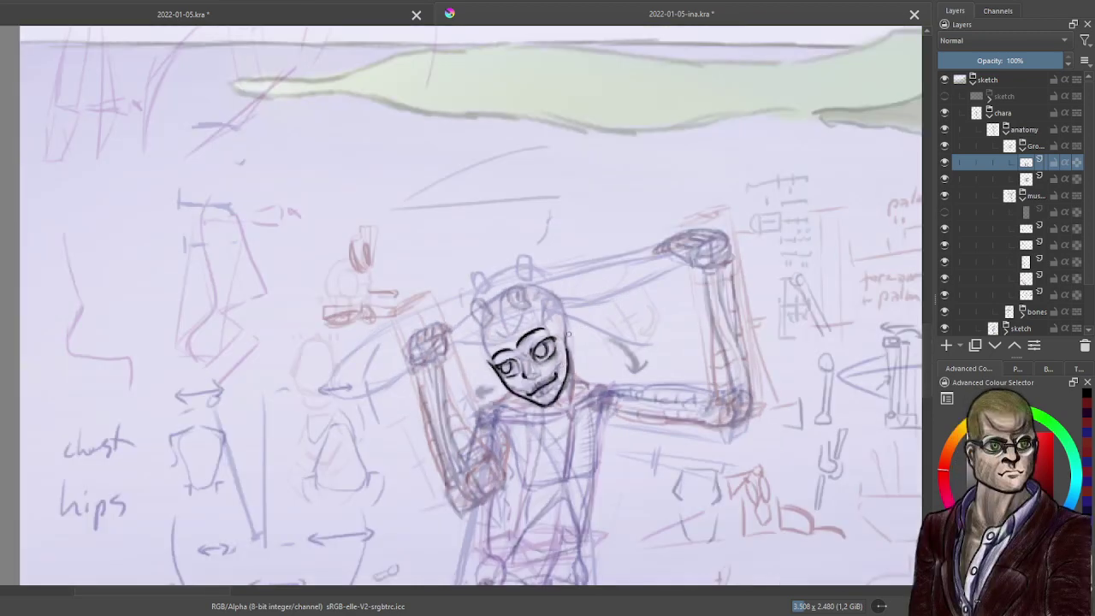
# Choose a drawing brush preset and rough in the rounded skull contour above the face on the group's lower layer.
pyautogui.scroll(3, 569, 335)
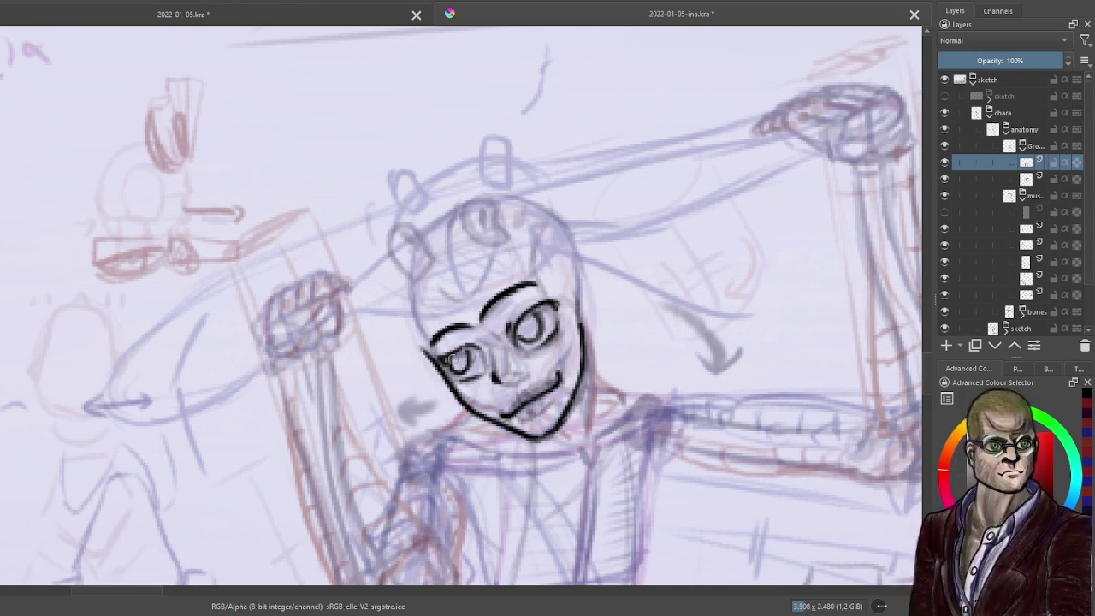
pyautogui.click(1021, 369)
pyautogui.click(1048, 368)
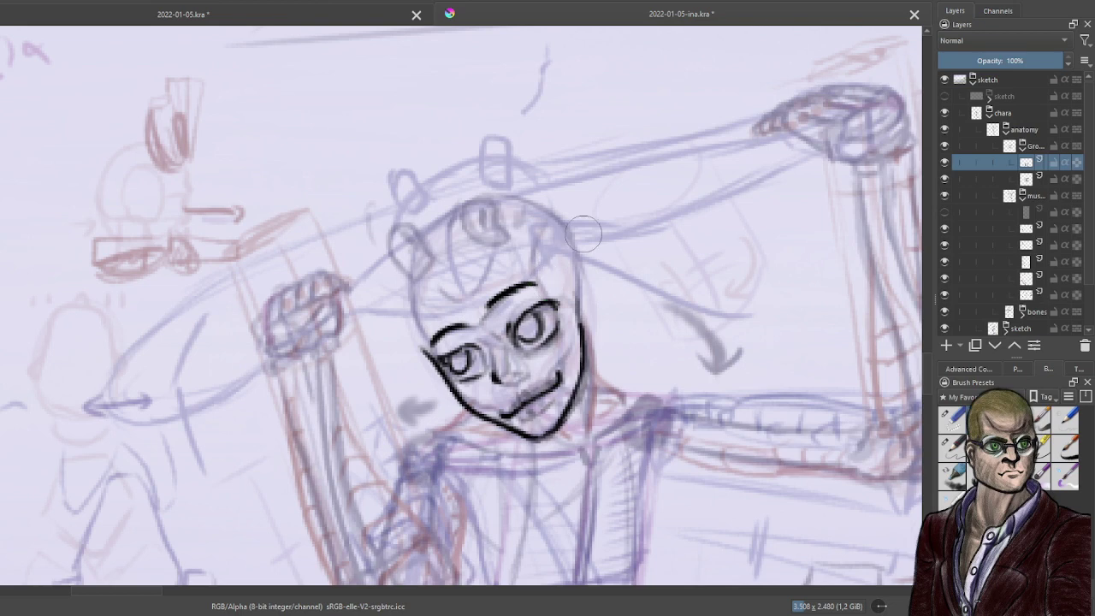
pyautogui.click(956, 450)
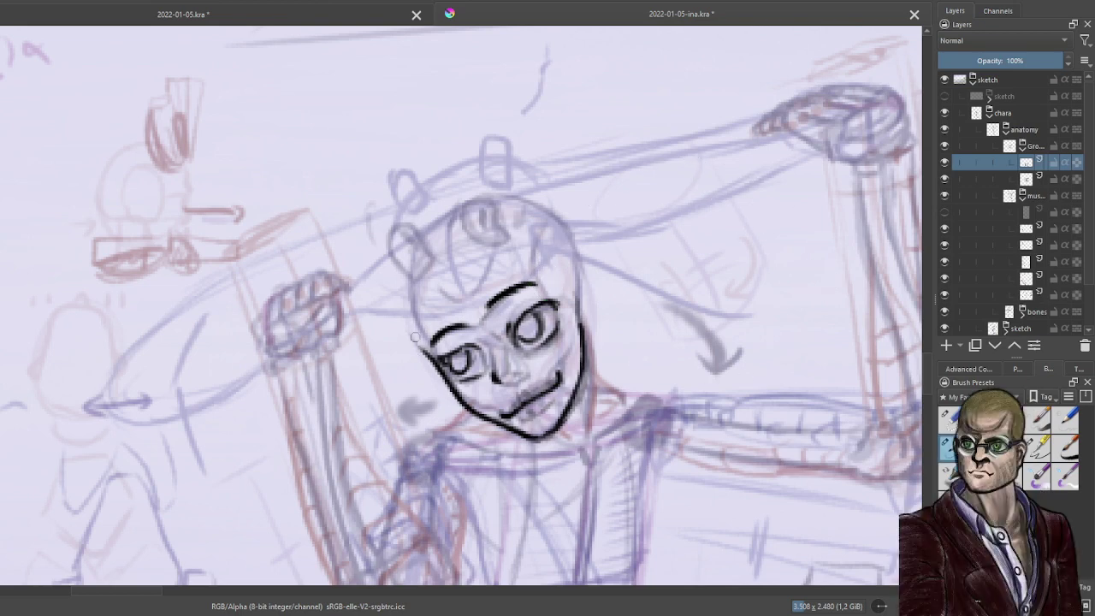
pyautogui.click(997, 178)
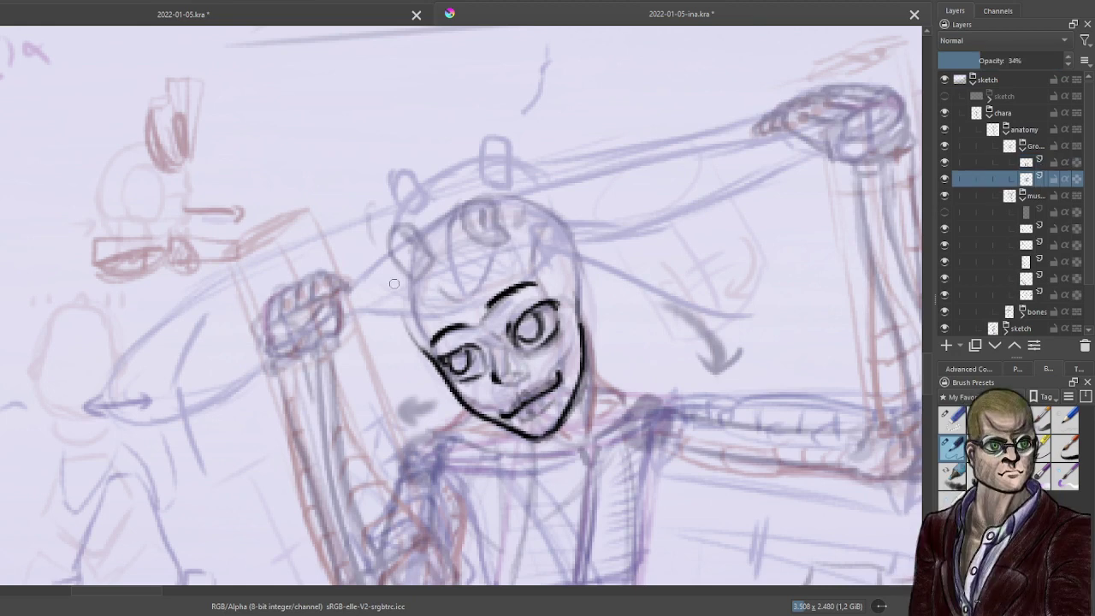
pyautogui.moveTo(396, 295)
pyautogui.mouseDown()
pyautogui.moveTo(403, 240)
pyautogui.moveTo(407, 283)
pyautogui.moveTo(403, 255)
pyautogui.moveTo(427, 208)
pyautogui.moveTo(401, 287)
pyautogui.moveTo(441, 203)
pyautogui.moveTo(422, 216)
pyautogui.moveTo(514, 185)
pyautogui.moveTo(448, 199)
pyautogui.moveTo(556, 203)
pyautogui.moveTo(513, 182)
pyautogui.moveTo(575, 233)
pyautogui.moveTo(507, 191)
pyautogui.moveTo(563, 207)
pyautogui.moveTo(552, 209)
pyautogui.moveTo(575, 236)
pyautogui.moveTo(573, 313)
pyautogui.moveTo(614, 337)
pyautogui.mouseUp()
# Ink the skull contour in black on the group's upper layer, from one temple over the crown to the other.
pyautogui.click(992, 162)
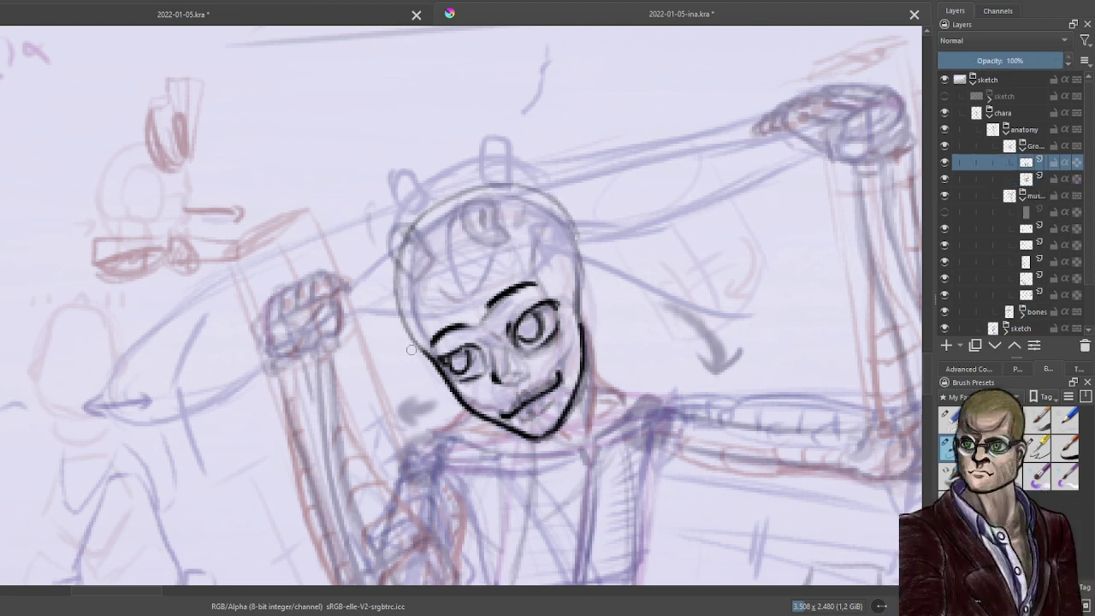
pyautogui.moveTo(433, 361)
pyautogui.mouseDown()
pyautogui.moveTo(388, 269)
pyautogui.moveTo(417, 343)
pyautogui.moveTo(403, 235)
pyautogui.mouseUp()
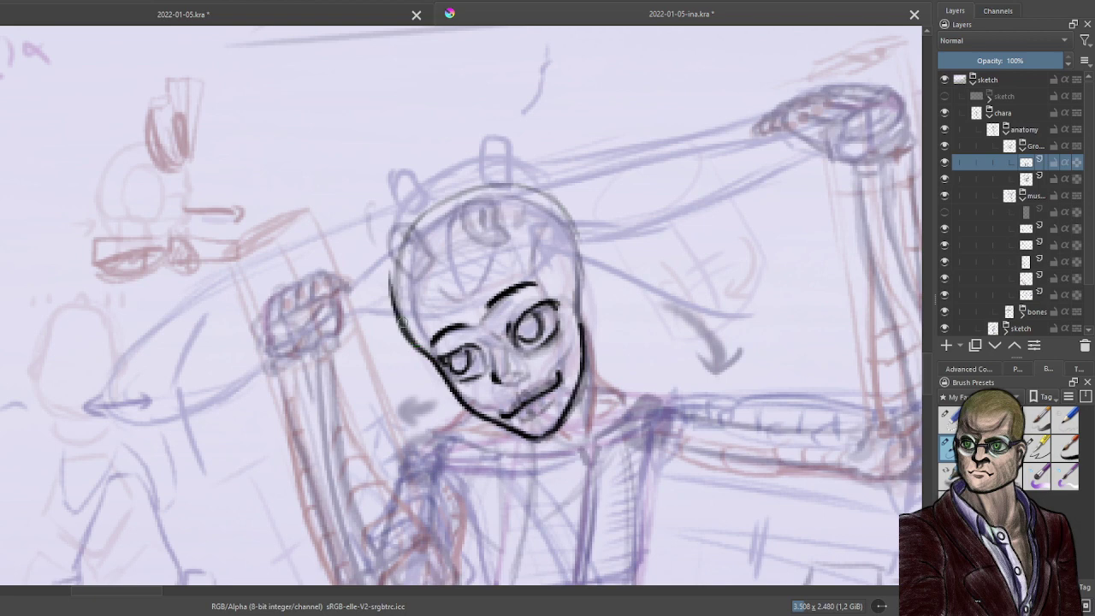
pyautogui.moveTo(400, 327); pyautogui.dragTo(409, 223)
pyautogui.moveTo(399, 286)
pyautogui.mouseDown()
pyautogui.moveTo(427, 210)
pyautogui.moveTo(393, 279)
pyautogui.moveTo(453, 198)
pyautogui.moveTo(440, 212)
pyautogui.moveTo(545, 188)
pyautogui.mouseUp()
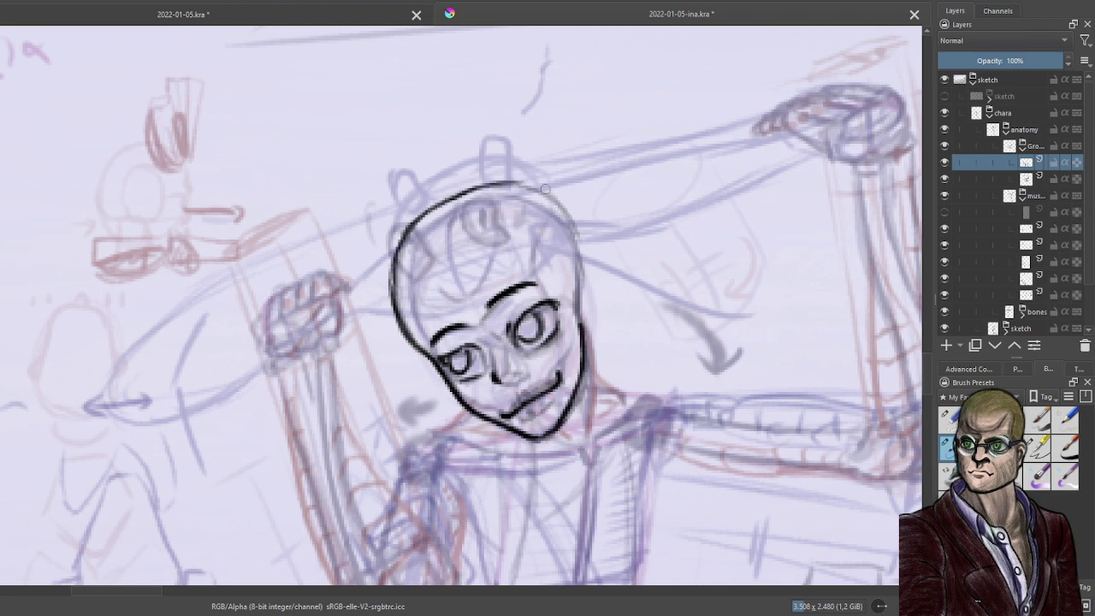
pyautogui.moveTo(460, 196)
pyautogui.mouseDown()
pyautogui.moveTo(531, 187)
pyautogui.moveTo(574, 229)
pyautogui.moveTo(584, 323)
pyautogui.mouseUp()
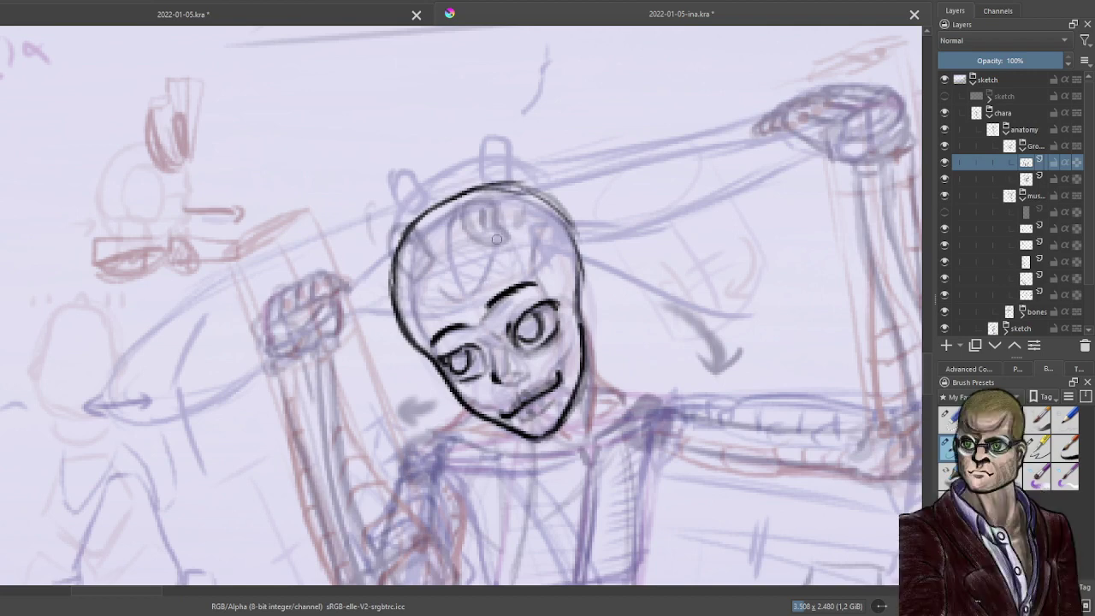
# Rough in the hair's outer contour, side strands and swept bangs around the face on the group's lower layer.
pyautogui.click(1034, 177)
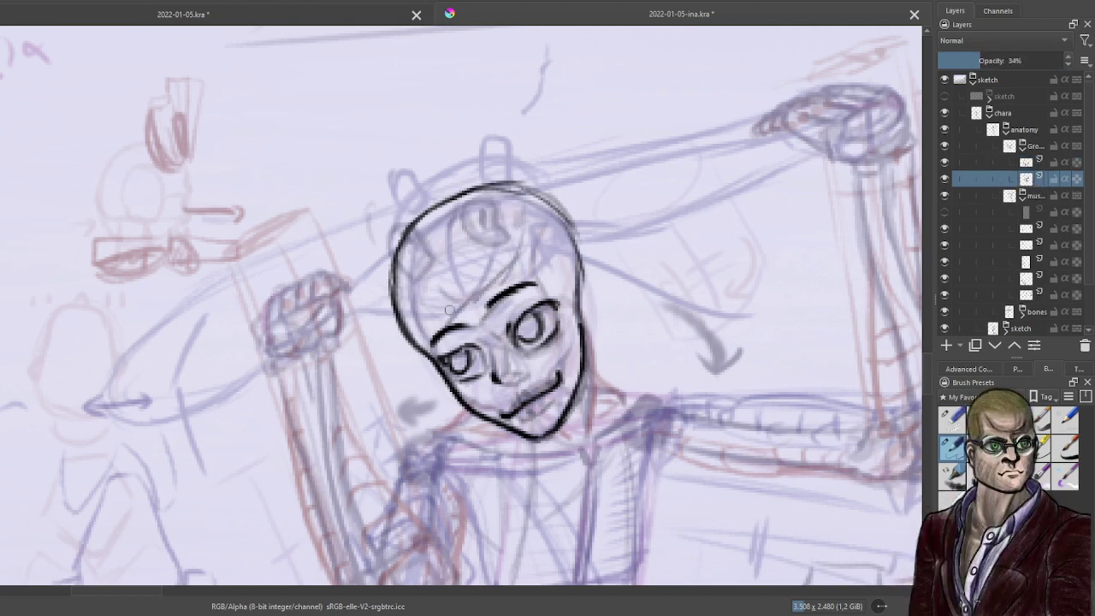
pyautogui.moveTo(454, 310)
pyautogui.mouseDown()
pyautogui.moveTo(409, 416)
pyautogui.moveTo(453, 469)
pyautogui.mouseUp()
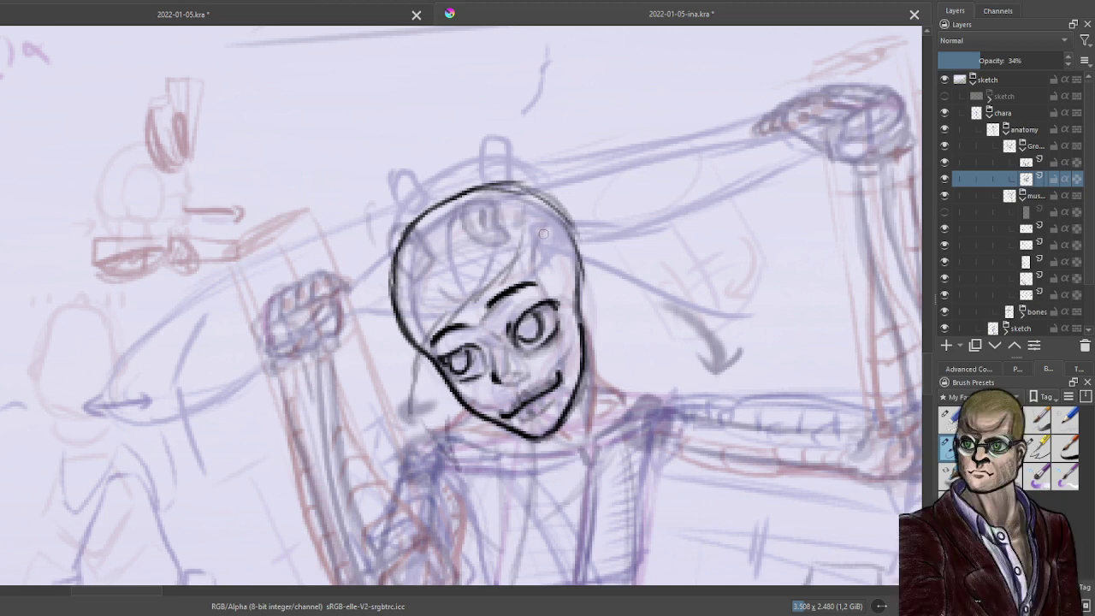
pyautogui.moveTo(543, 259); pyautogui.dragTo(573, 308)
pyautogui.moveTo(488, 147)
pyautogui.mouseDown()
pyautogui.moveTo(387, 248)
pyautogui.moveTo(404, 420)
pyautogui.moveTo(446, 398)
pyautogui.mouseUp()
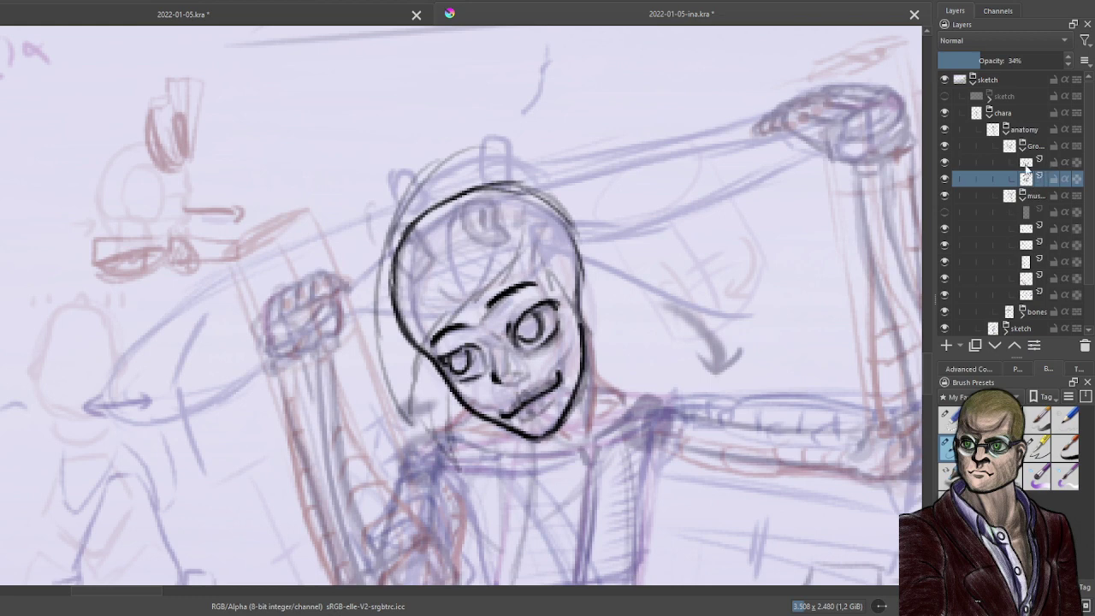
# Erase the inked skull contour above the face from the group's upper layer.
pyautogui.click(958, 164)
pyautogui.click(981, 419)
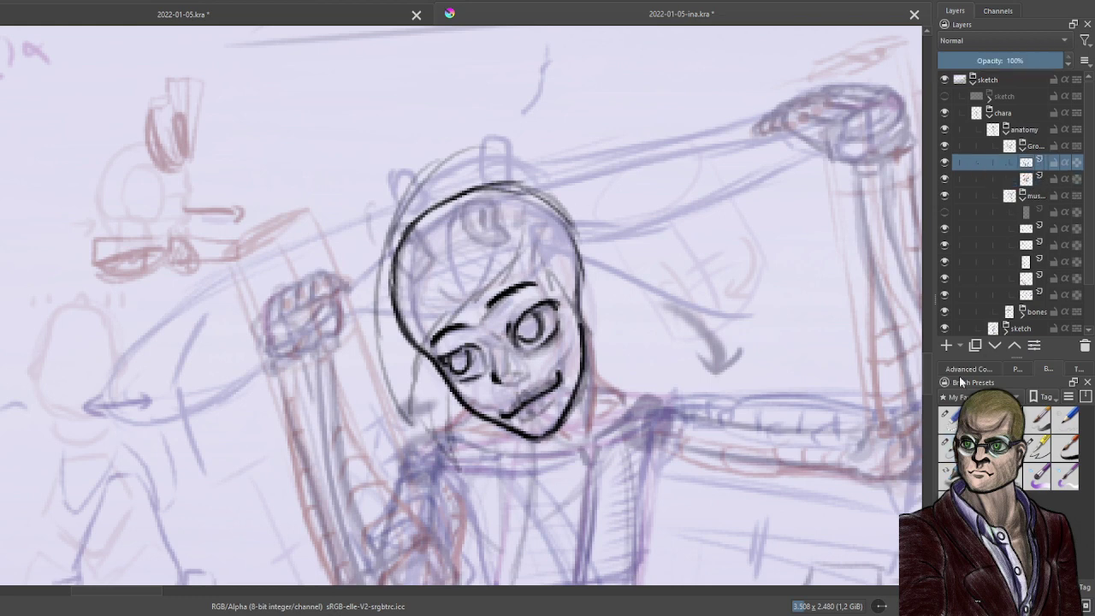
pyautogui.moveTo(552, 188); pyautogui.dragTo(410, 234)
pyautogui.moveTo(514, 179)
pyautogui.mouseDown()
pyautogui.moveTo(351, 300)
pyautogui.moveTo(414, 201)
pyautogui.moveTo(396, 302)
pyautogui.mouseUp()
pyautogui.moveTo(420, 197)
pyautogui.mouseDown()
pyautogui.moveTo(405, 314)
pyautogui.moveTo(415, 344)
pyautogui.mouseUp()
pyautogui.moveTo(560, 208); pyautogui.dragTo(587, 287)
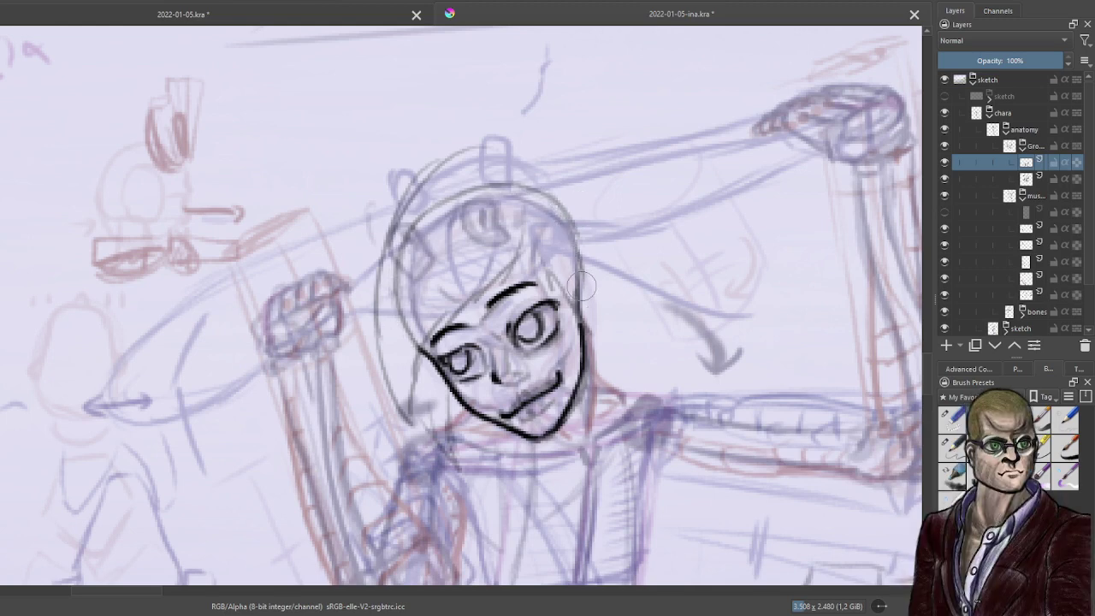
# Ink the hair in black on the upper layer, covering the outer contour, bangs and pointed strands beside the face.
pyautogui.click(952, 445)
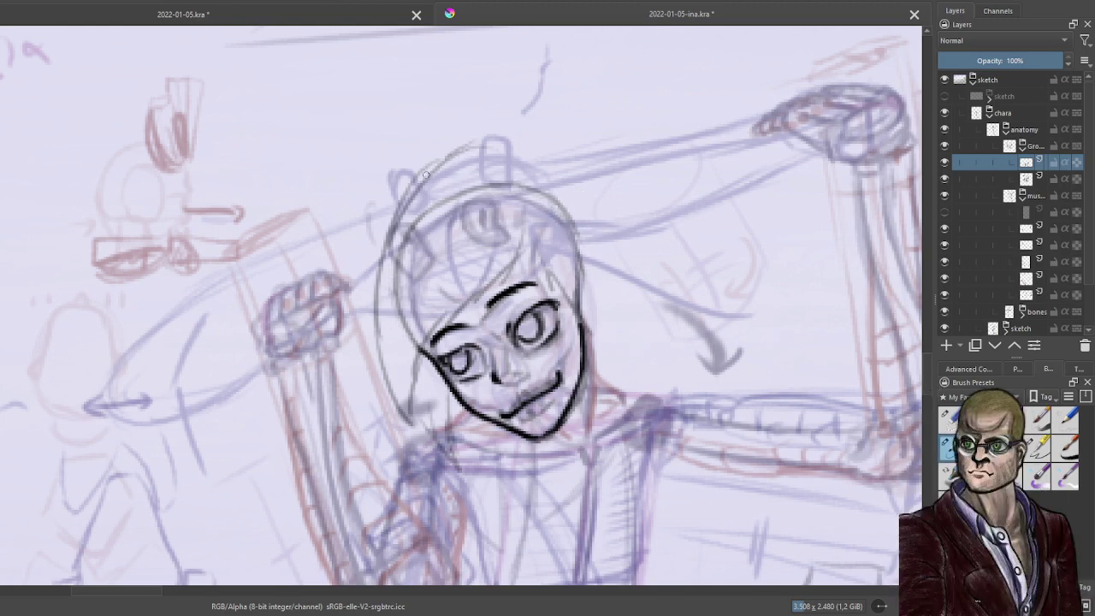
pyautogui.moveTo(466, 146)
pyautogui.mouseDown()
pyautogui.moveTo(379, 368)
pyautogui.moveTo(408, 432)
pyautogui.moveTo(440, 330)
pyautogui.moveTo(521, 218)
pyautogui.mouseUp()
pyautogui.moveTo(478, 254); pyautogui.dragTo(416, 352)
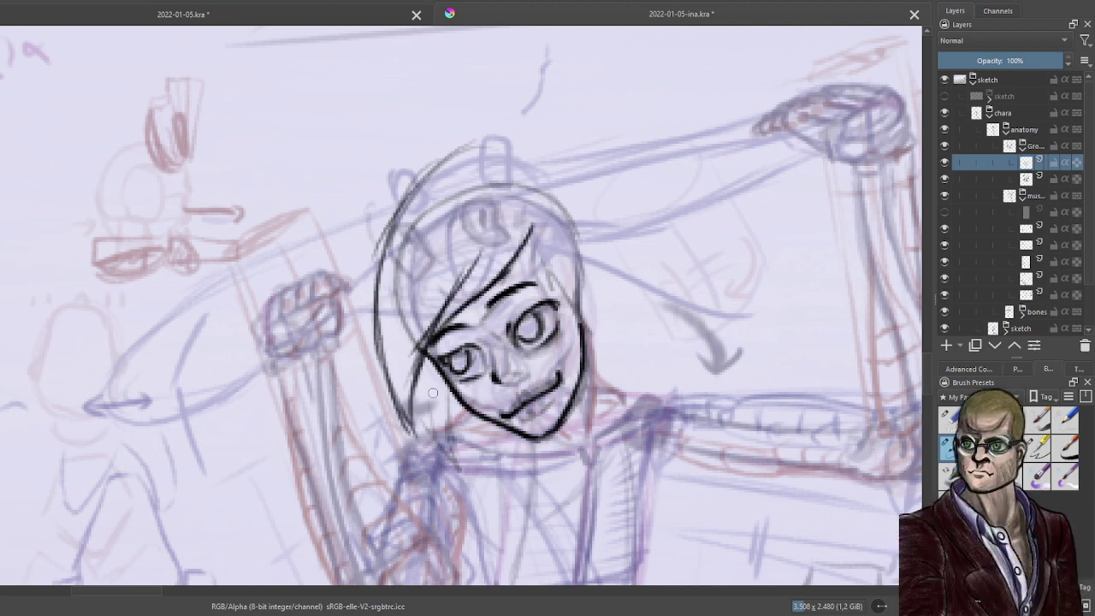
pyautogui.moveTo(420, 390)
pyautogui.mouseDown()
pyautogui.moveTo(435, 442)
pyautogui.moveTo(459, 472)
pyautogui.mouseUp()
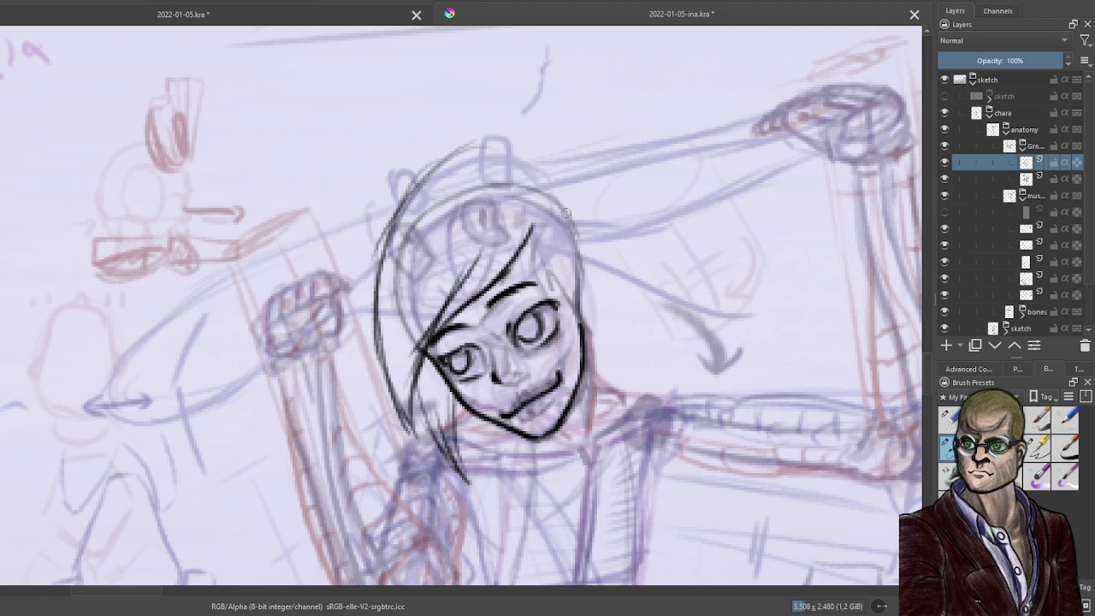
pyautogui.moveTo(566, 284); pyautogui.dragTo(601, 383)
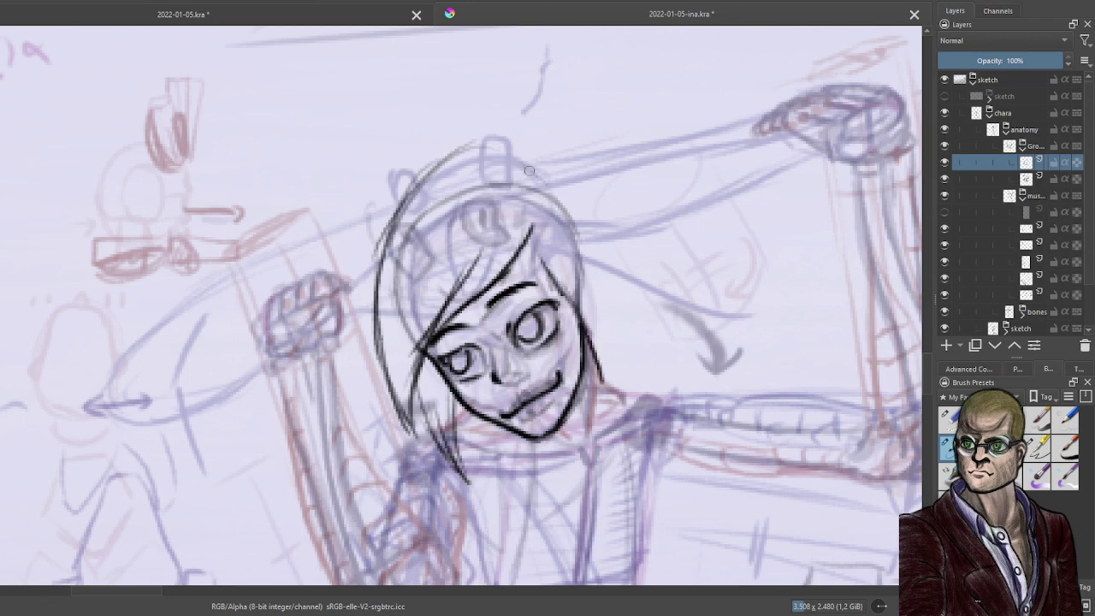
pyautogui.moveTo(502, 159)
pyautogui.mouseDown()
pyautogui.moveTo(565, 178)
pyautogui.moveTo(606, 300)
pyautogui.moveTo(599, 400)
pyautogui.mouseUp()
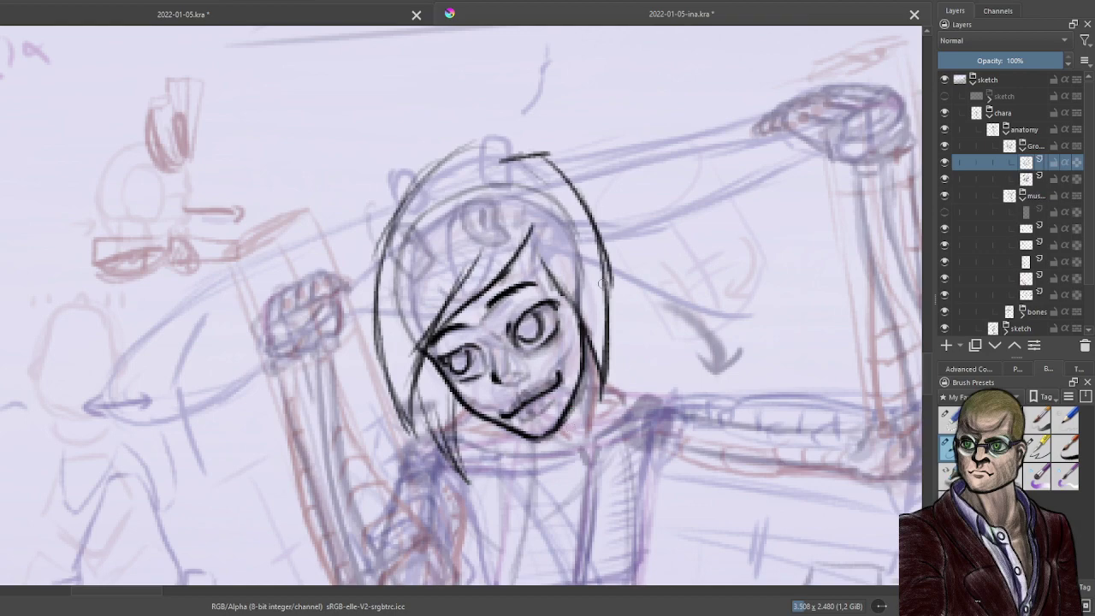
# Collapse the muscles group and hide the muscles, bones and character sketch layers to isolate the drawn head.
pyautogui.scroll(-3, 605, 284)
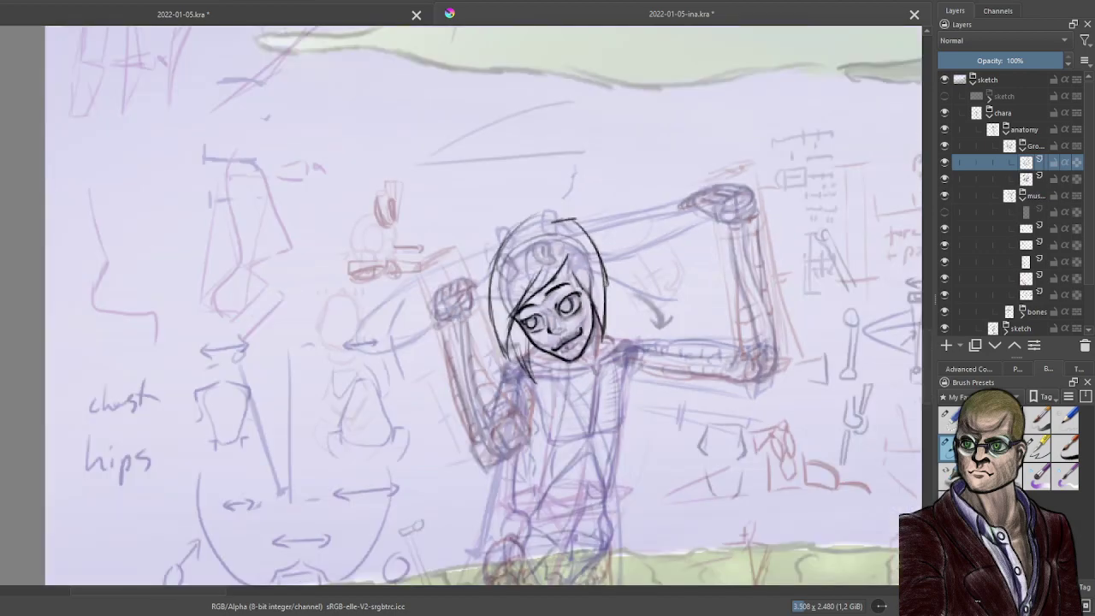
pyautogui.click(945, 196)
pyautogui.click(945, 196)
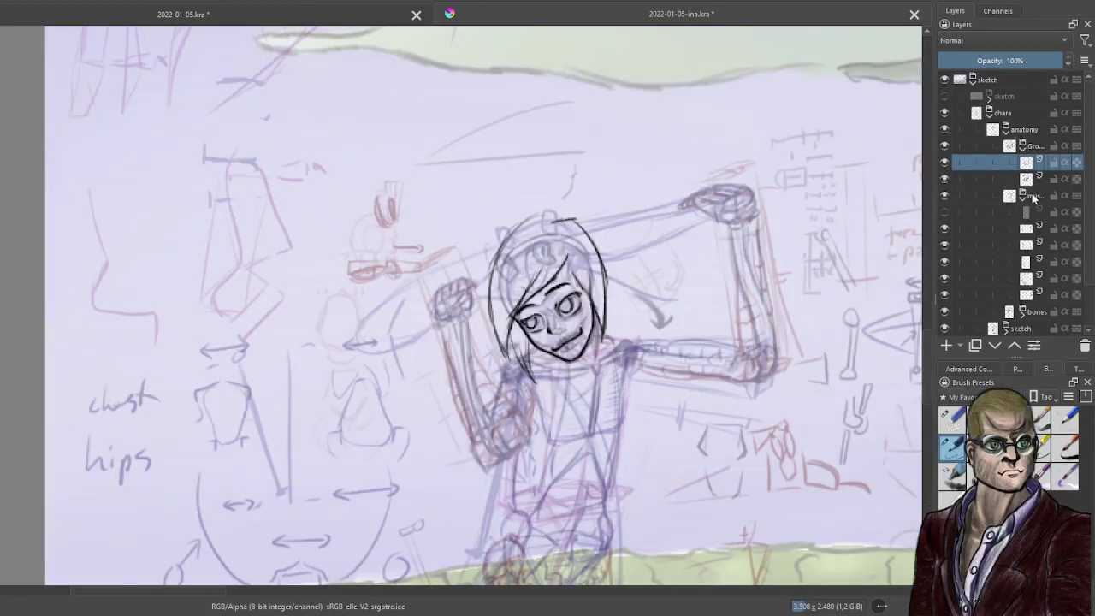
pyautogui.click(1024, 196)
pyautogui.click(945, 196)
pyautogui.click(945, 212)
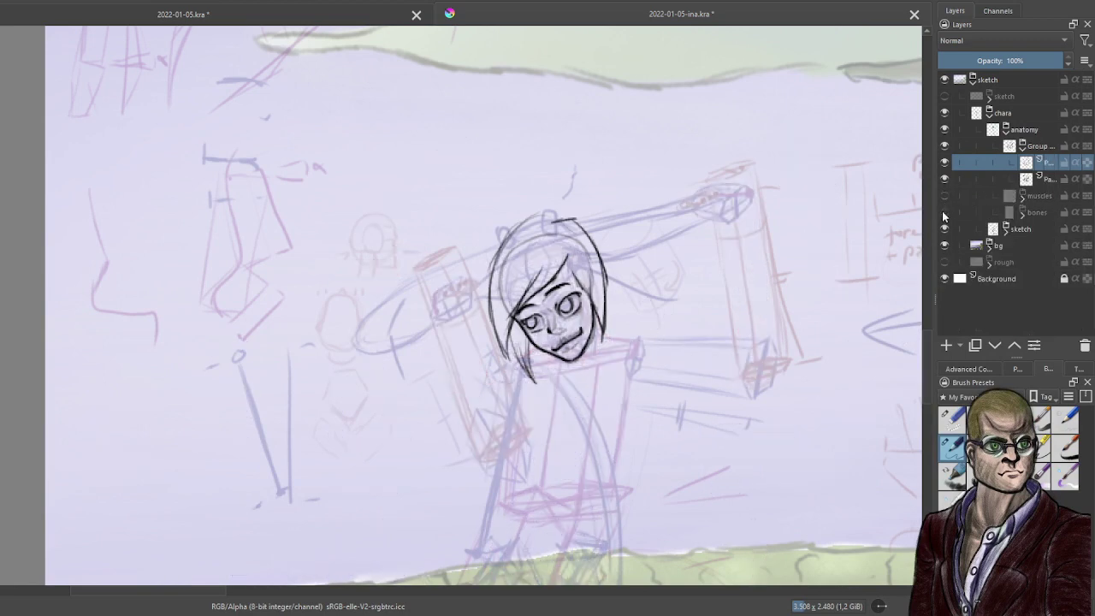
pyautogui.click(945, 229)
pyautogui.scroll(-2, 554, 369)
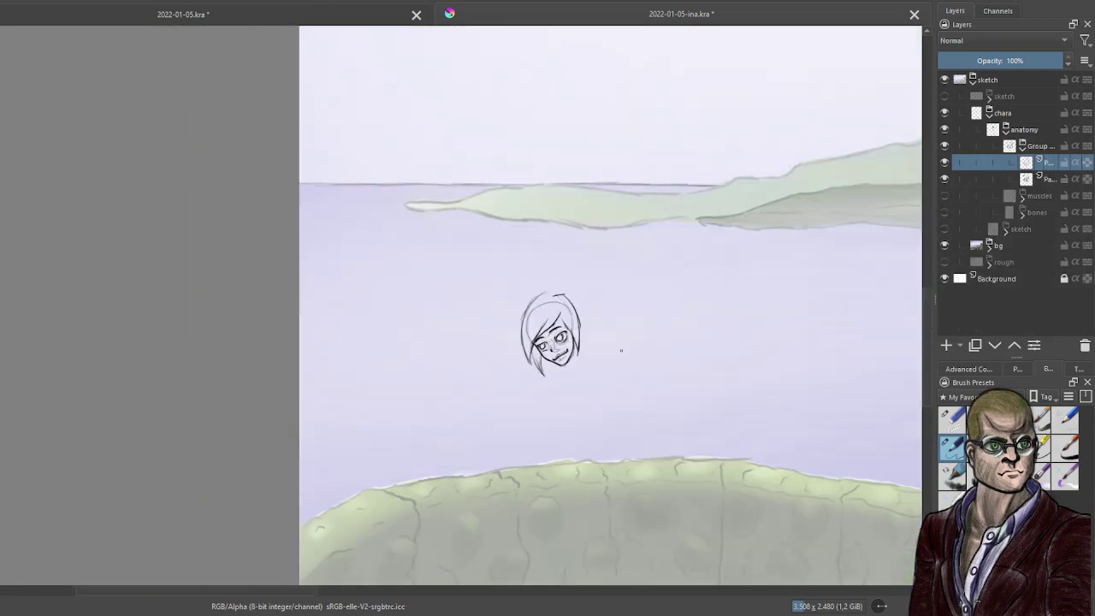
pyautogui.scroll(3, 624, 351)
pyautogui.scroll(1, 432, 377)
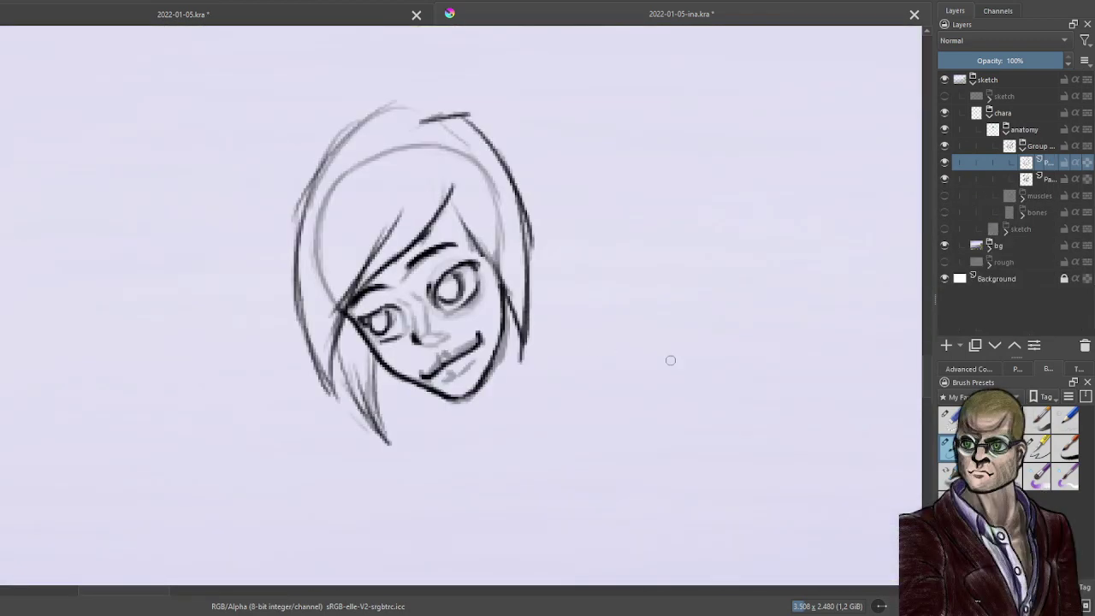
# Check the inked head with the rough lower layer hidden, and restore that layer.
pyautogui.click(945, 180)
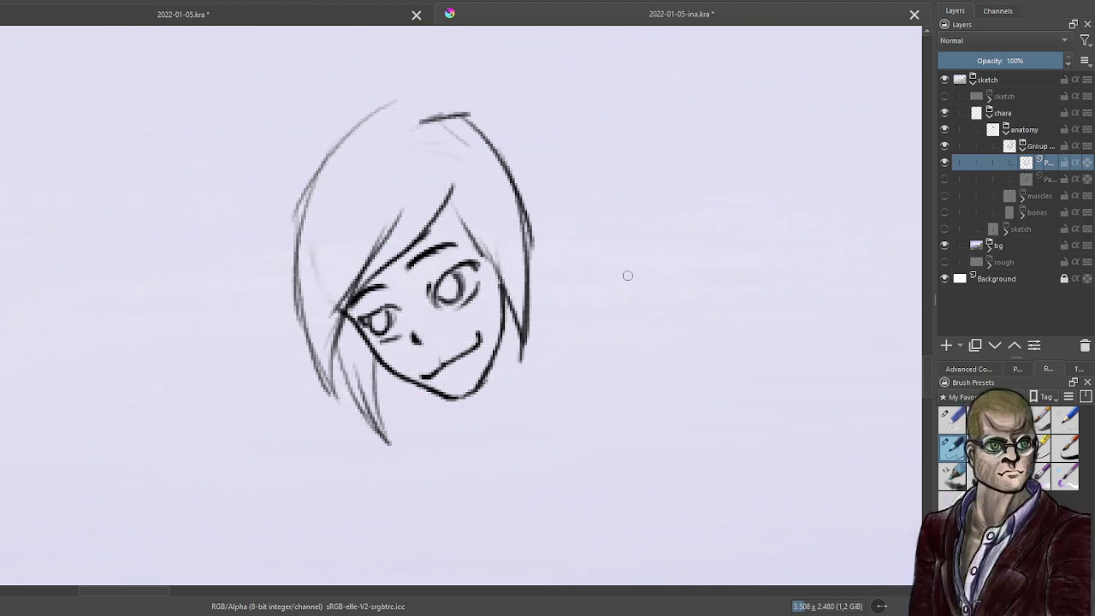
pyautogui.scroll(1, 538, 317)
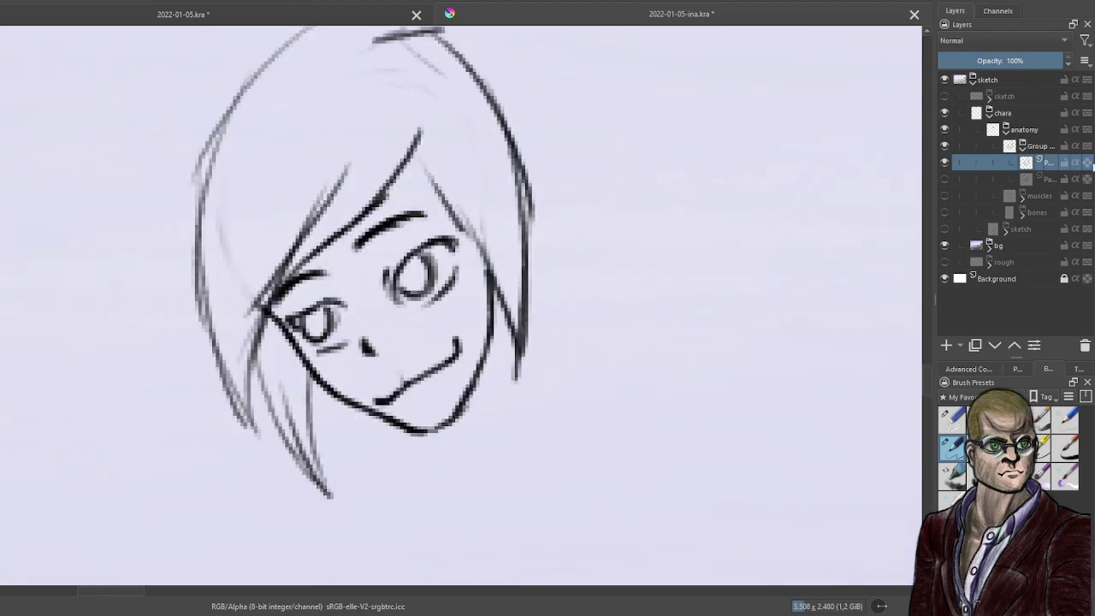
pyautogui.click(946, 179)
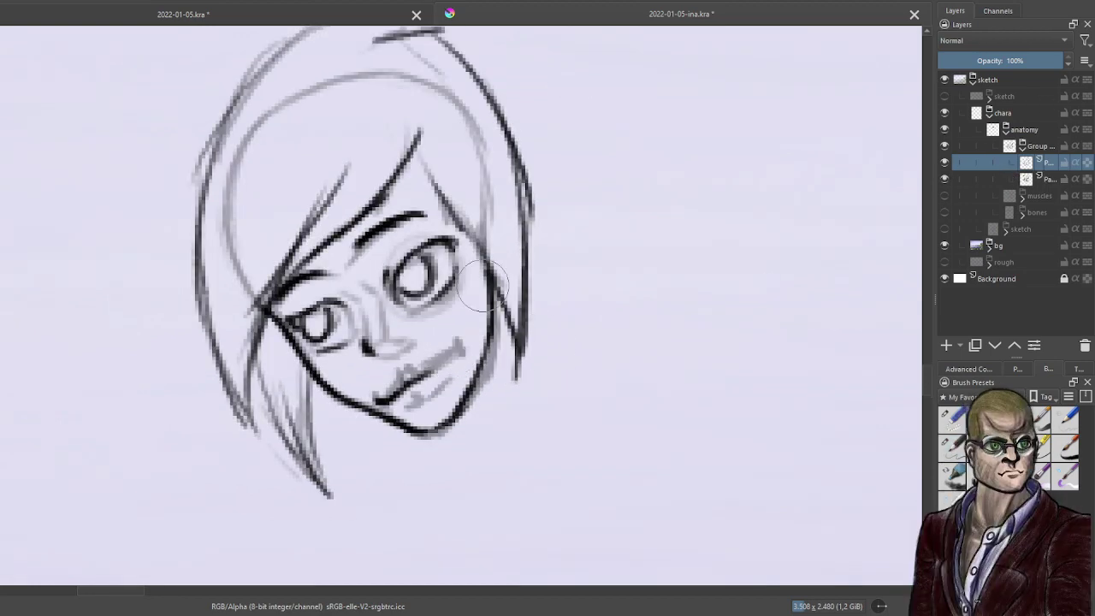
# Erase the inked mouth from the upper layer and its rough strokes from the lower layer.
pyautogui.moveTo(451, 344); pyautogui.dragTo(376, 397)
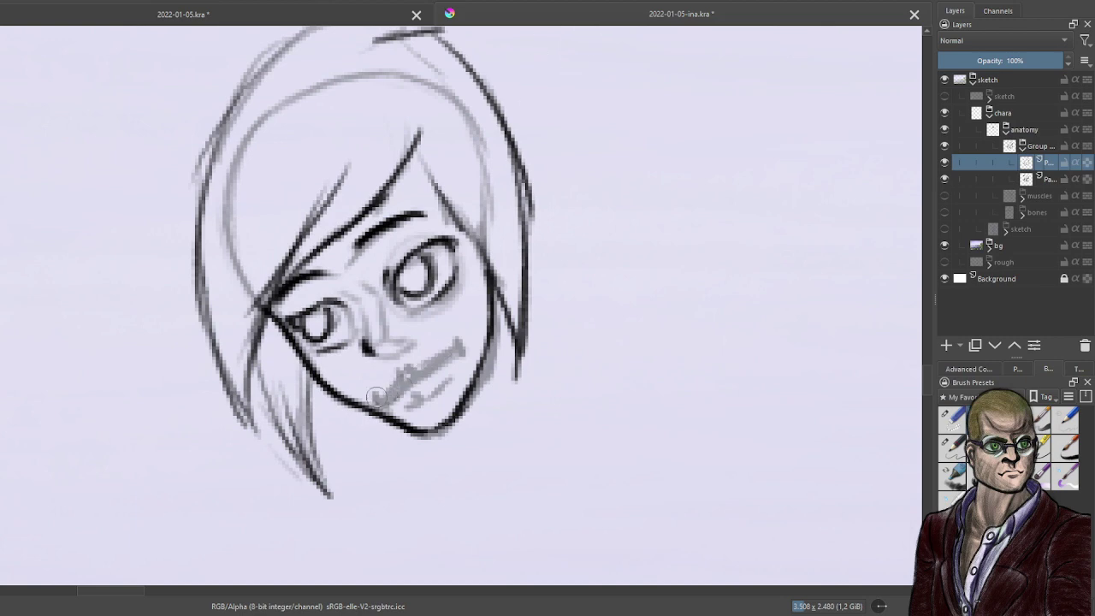
pyautogui.click(1050, 178)
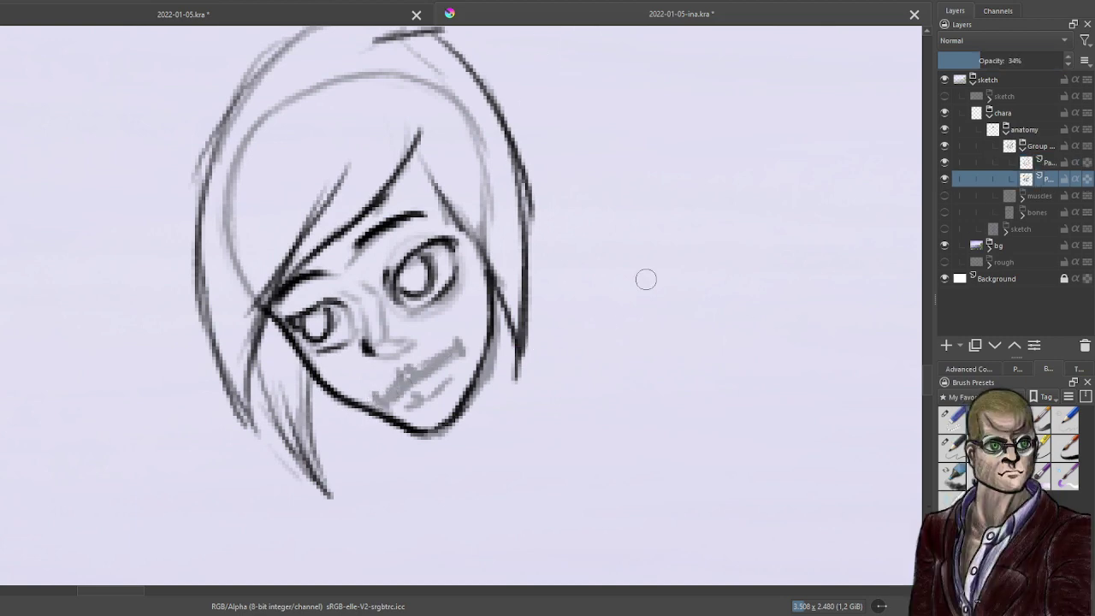
pyautogui.moveTo(458, 342)
pyautogui.mouseDown()
pyautogui.moveTo(384, 386)
pyautogui.moveTo(392, 403)
pyautogui.moveTo(436, 389)
pyautogui.mouseUp()
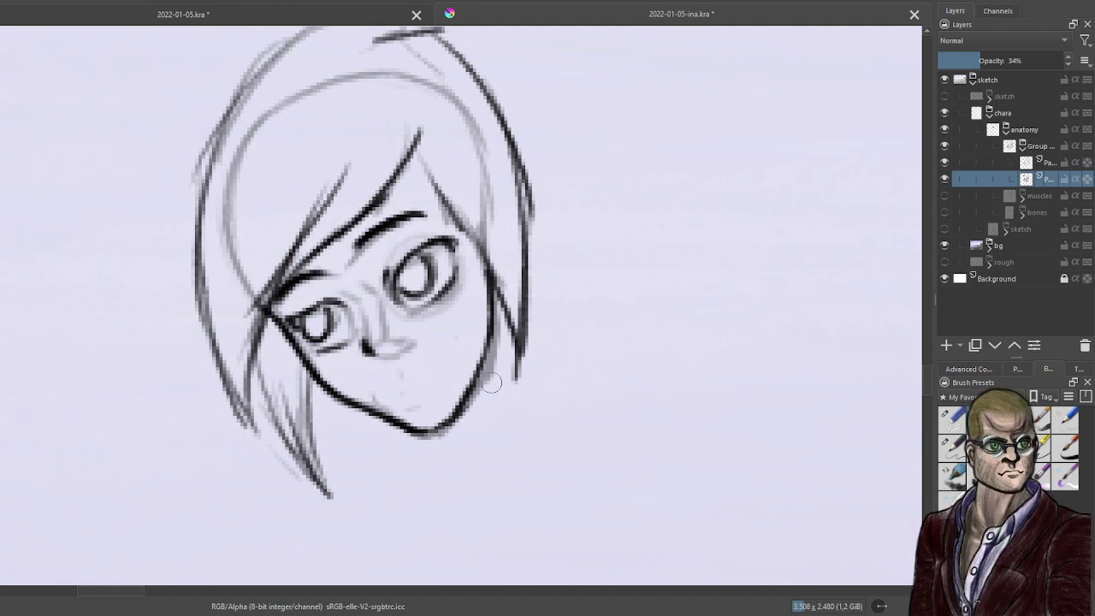
# Sketch a small tilted rectangular mouth guide below the nose on the lower layer, and reselect the upper layer.
pyautogui.click(952, 447)
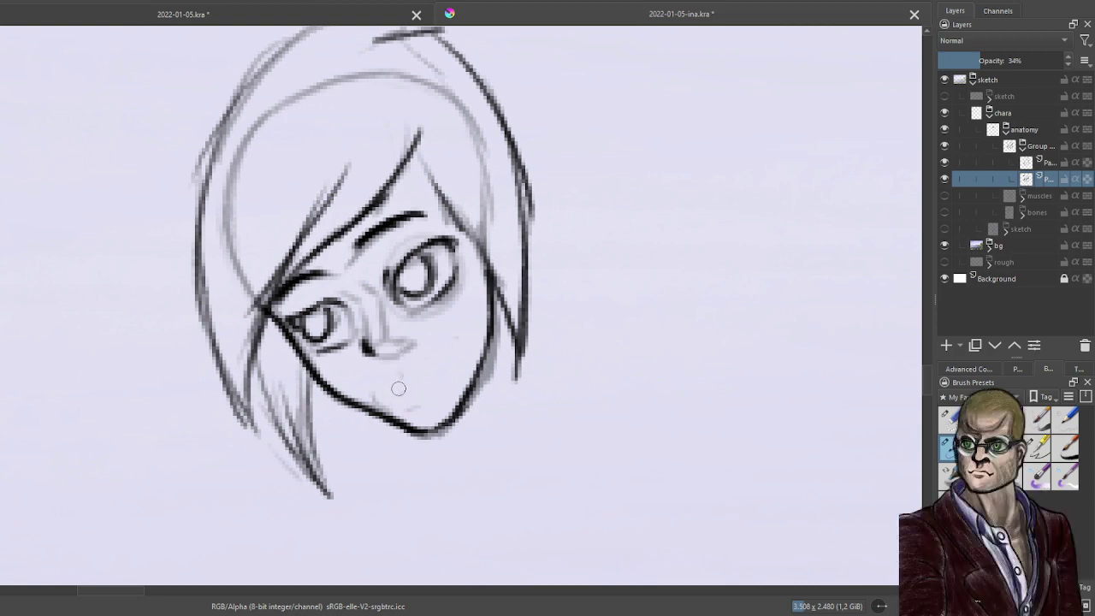
pyautogui.moveTo(390, 376)
pyautogui.mouseDown()
pyautogui.moveTo(429, 350)
pyautogui.moveTo(450, 362)
pyautogui.moveTo(436, 381)
pyautogui.moveTo(384, 397)
pyautogui.moveTo(419, 354)
pyautogui.moveTo(441, 358)
pyautogui.moveTo(448, 376)
pyautogui.mouseUp()
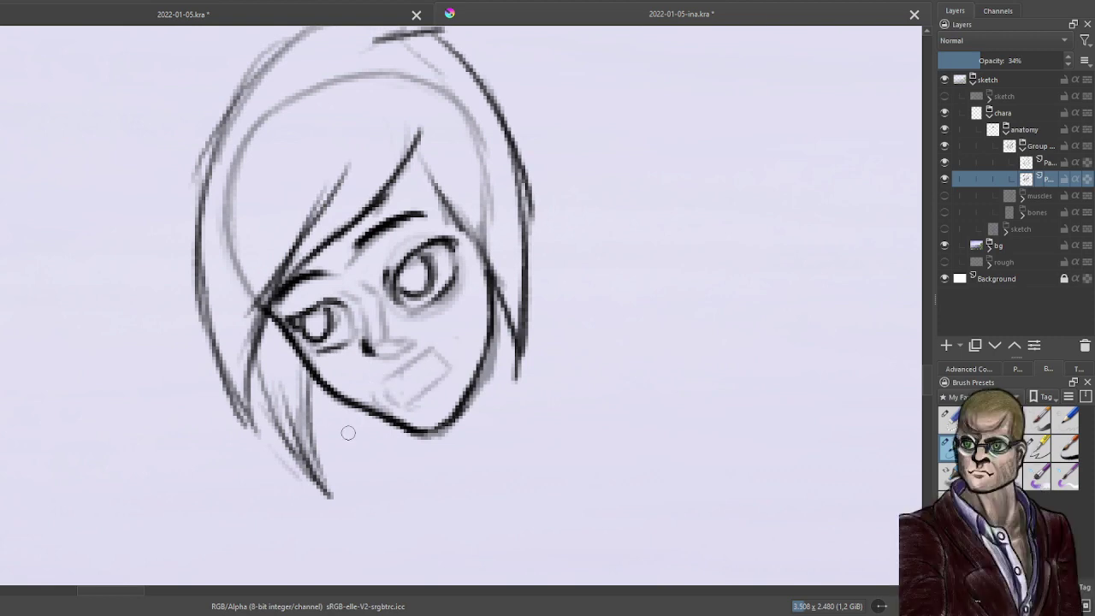
pyautogui.moveTo(407, 400)
pyautogui.mouseDown()
pyautogui.moveTo(452, 369)
pyautogui.moveTo(435, 351)
pyautogui.moveTo(382, 373)
pyautogui.moveTo(400, 396)
pyautogui.mouseUp()
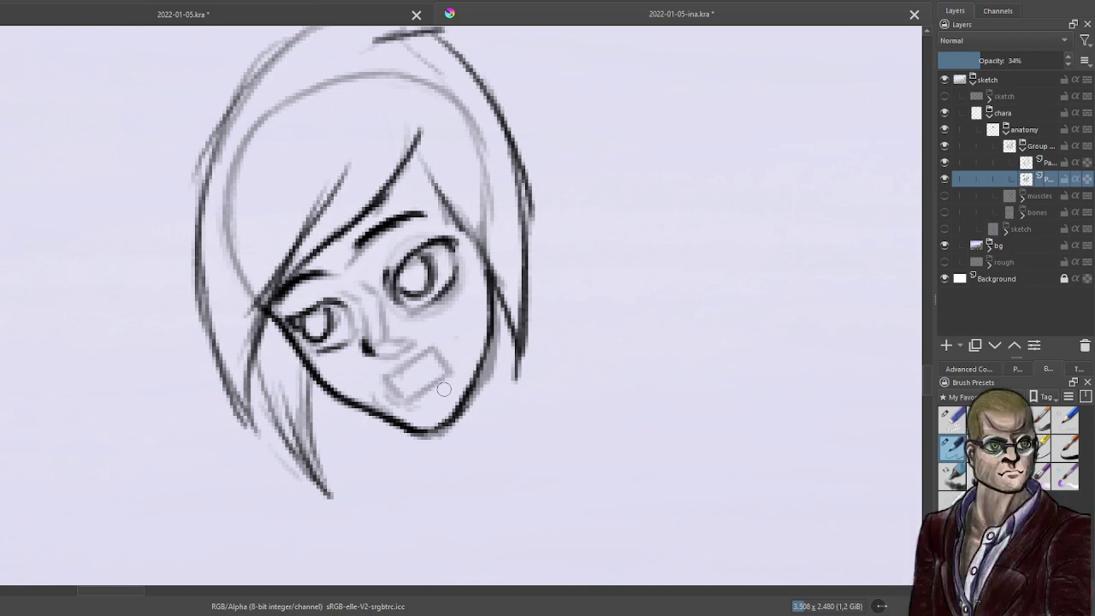
pyautogui.click(1049, 162)
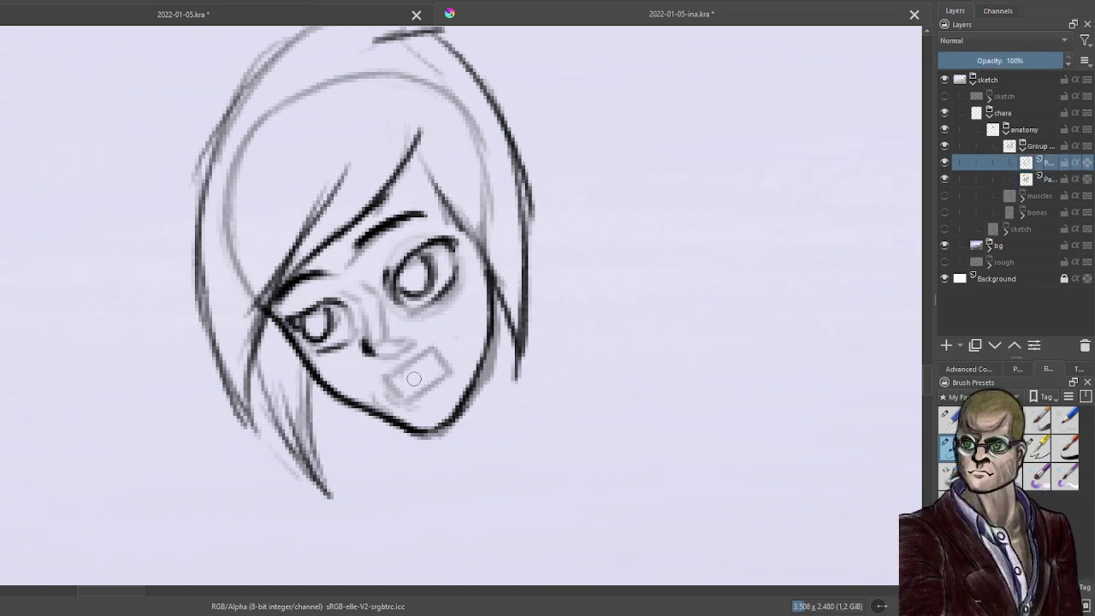
# Try inking small mouth variants, including a cat-like mouth, over the rectangular guide, and undo them.
pyautogui.moveTo(396, 394)
pyautogui.mouseDown()
pyautogui.moveTo(427, 379)
pyautogui.moveTo(435, 359)
pyautogui.moveTo(416, 372)
pyautogui.moveTo(436, 354)
pyautogui.mouseUp()
pyautogui.hotkey('ctrl', 'z')
pyautogui.click(945, 178)
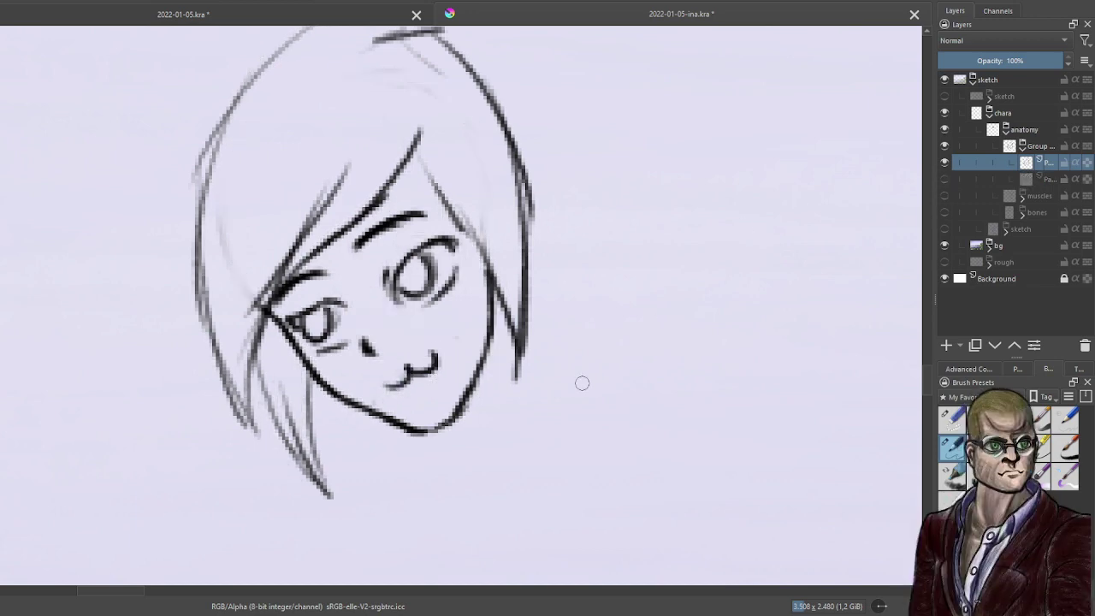
pyautogui.click(945, 178)
pyautogui.hotkey('ctrl', 'z')
pyautogui.hotkey('ctrl', 'z')
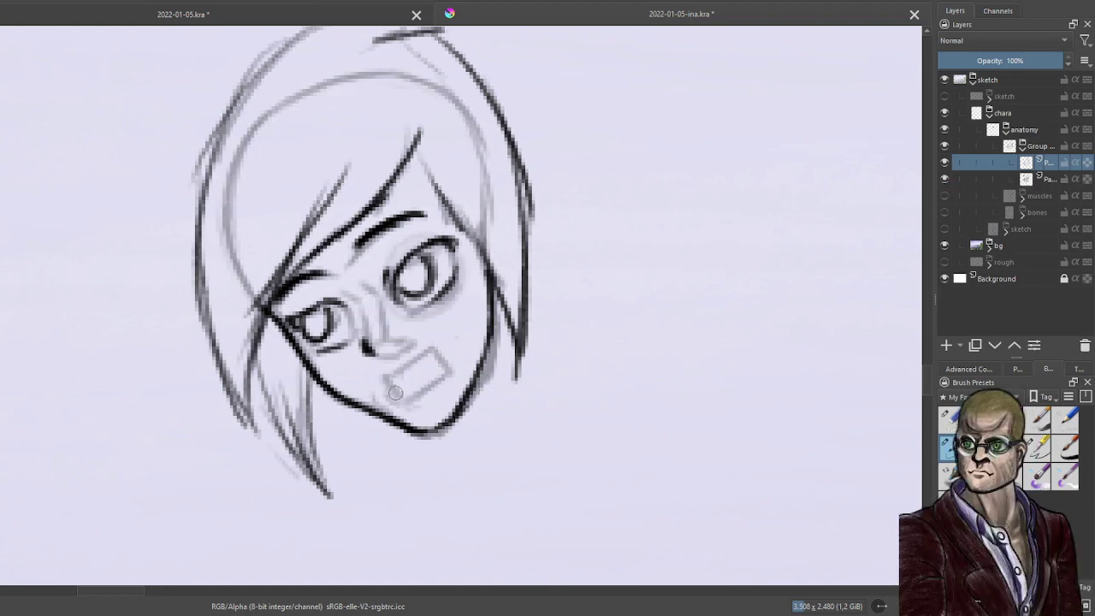
pyautogui.moveTo(395, 397); pyautogui.dragTo(446, 356)
pyautogui.hotkey('ctrl', 'z')
pyautogui.hotkey('ctrl', 'z')
pyautogui.hotkey('ctrl', 'z')
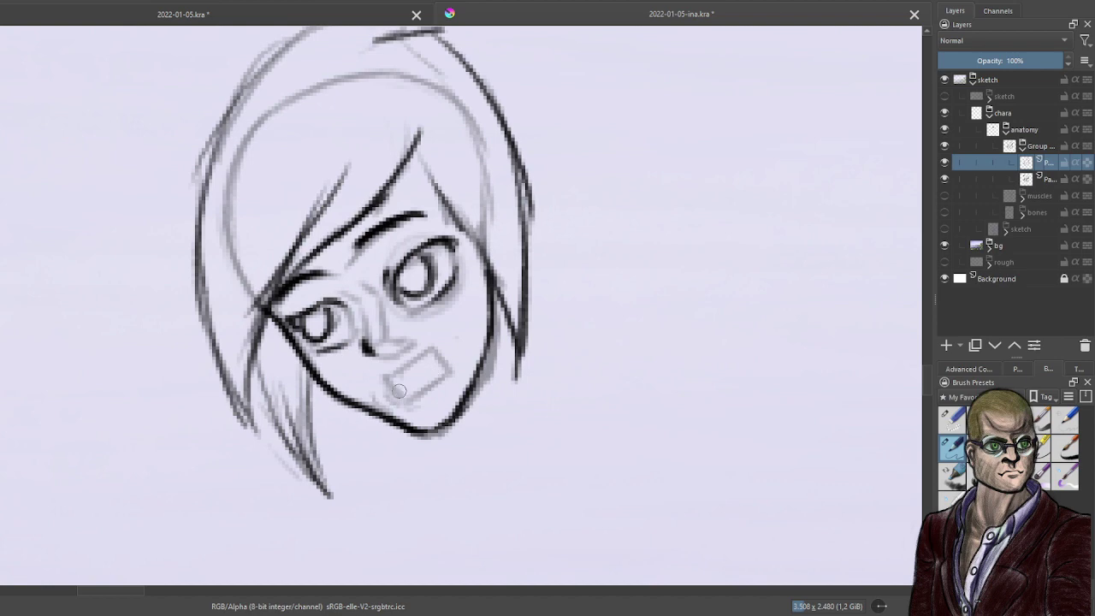
# Ink a short curved smile over the mouth guide and check it with the rough layer temporarily hidden.
pyautogui.moveTo(394, 392)
pyautogui.mouseDown()
pyautogui.moveTo(426, 385)
pyautogui.moveTo(429, 375)
pyautogui.moveTo(396, 392)
pyautogui.moveTo(429, 341)
pyautogui.mouseUp()
pyautogui.hotkey('ctrl', 'z')
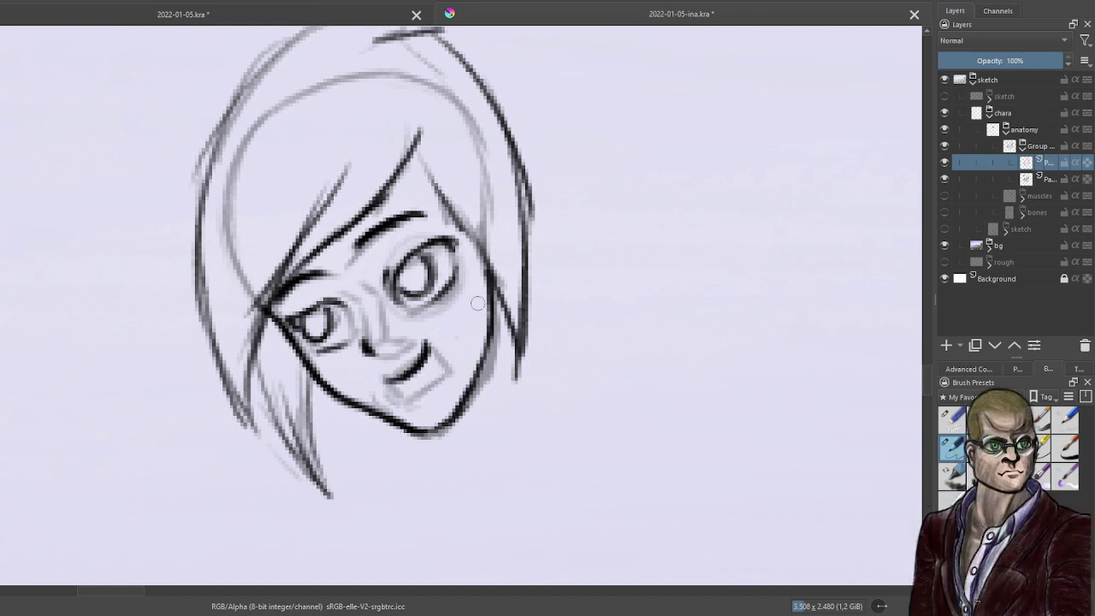
pyautogui.click(946, 180)
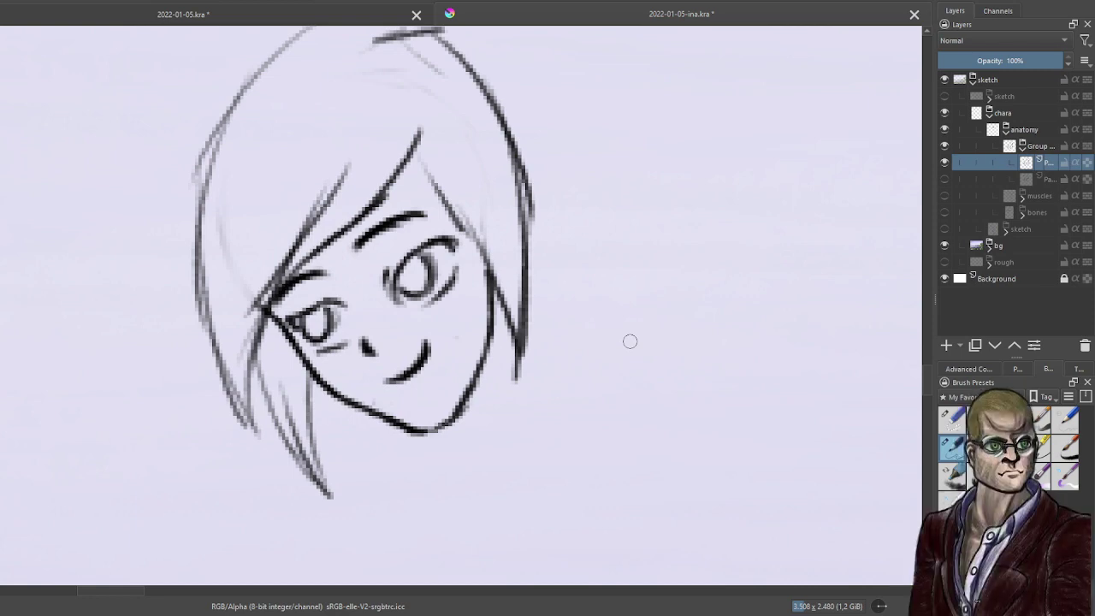
pyautogui.click(945, 179)
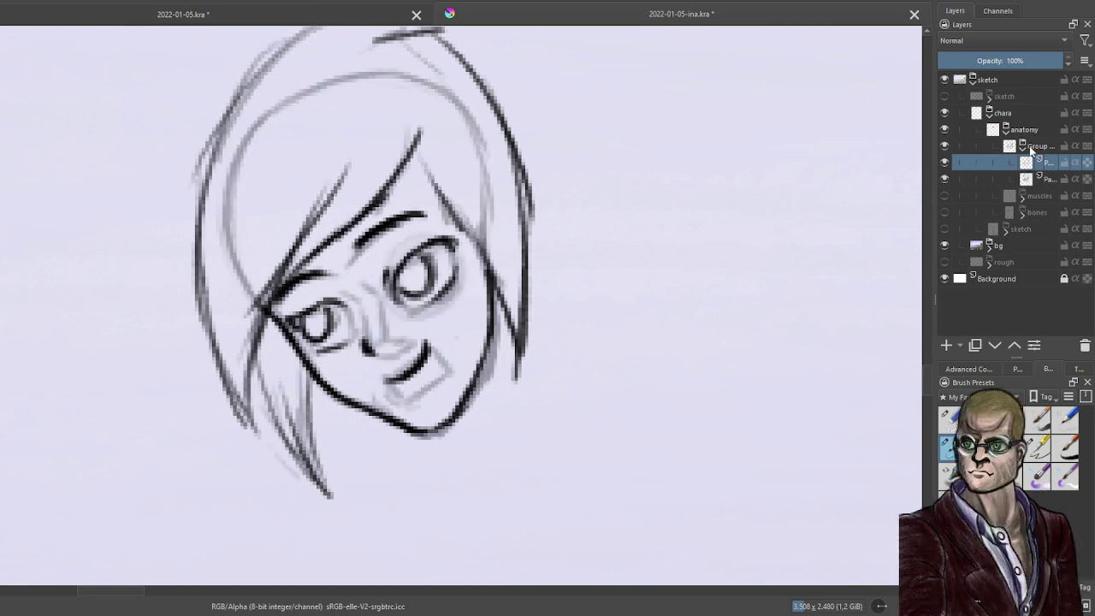
# Collapse and hide the inked head's group, and show the bones and character sketch layers.
pyautogui.click(1023, 147)
pyautogui.click(945, 146)
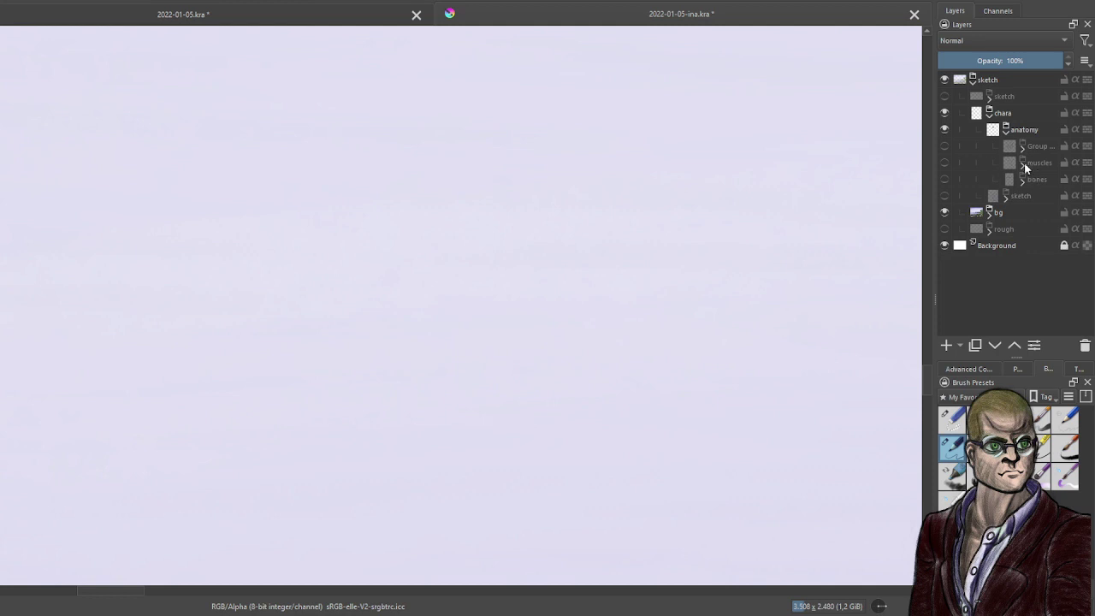
pyautogui.click(945, 179)
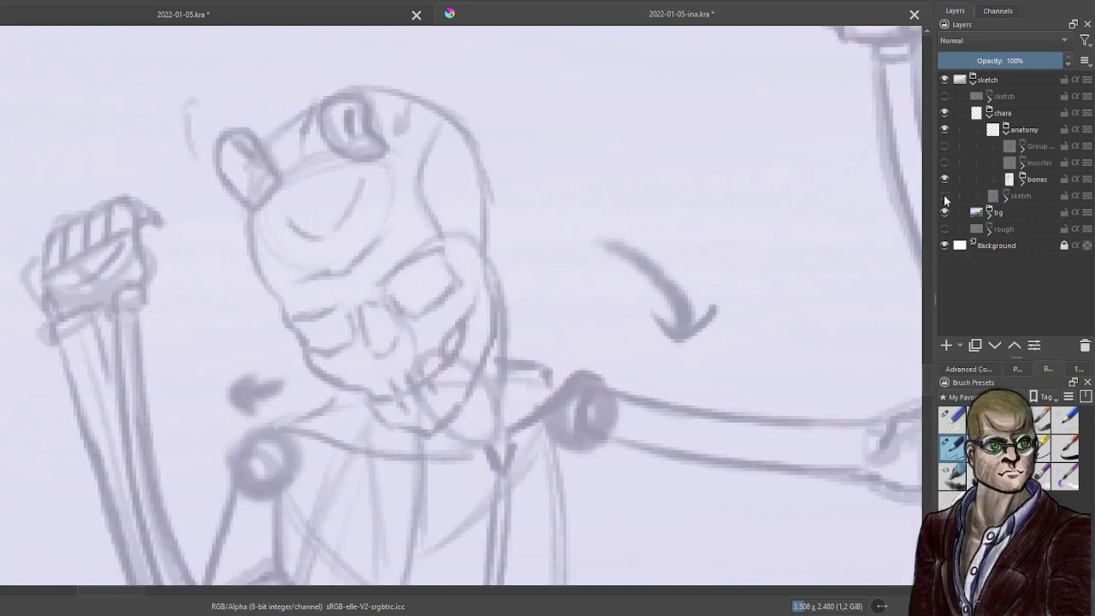
pyautogui.click(945, 196)
pyautogui.click(944, 196)
pyautogui.click(945, 229)
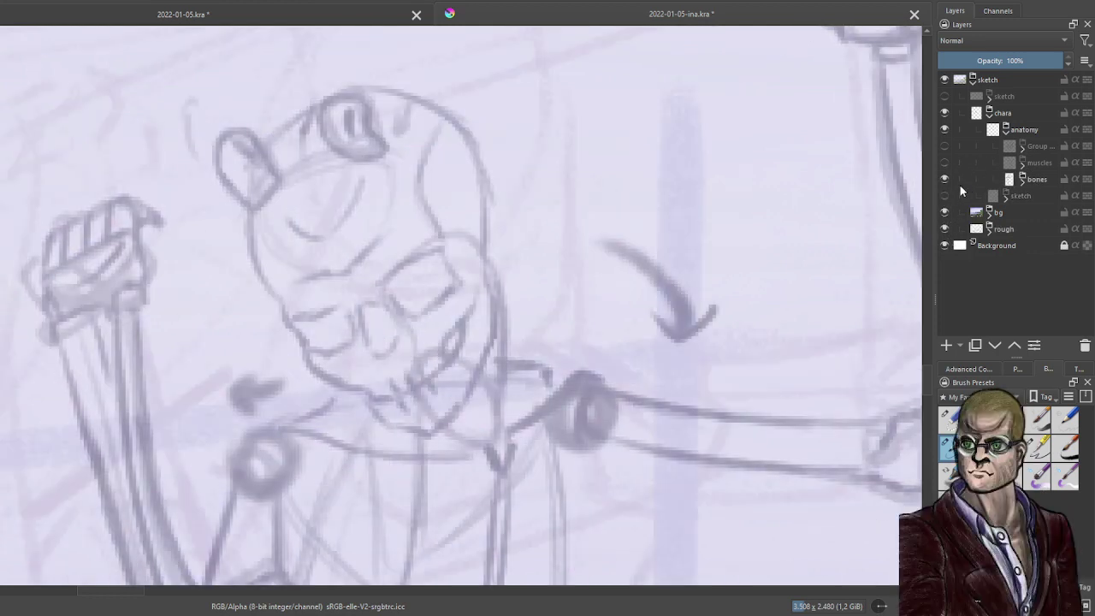
pyautogui.click(945, 229)
pyautogui.click(944, 196)
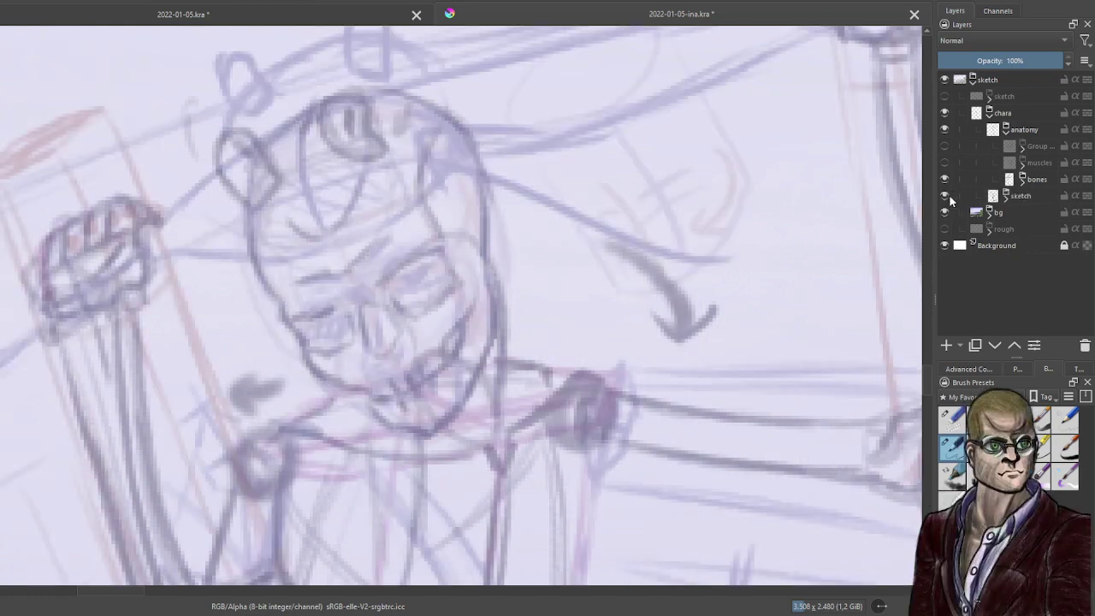
# Hide the character sketch, show the muscles group, and expand it to show and select its top layer.
pyautogui.click(945, 196)
pyautogui.click(945, 179)
pyautogui.click(944, 162)
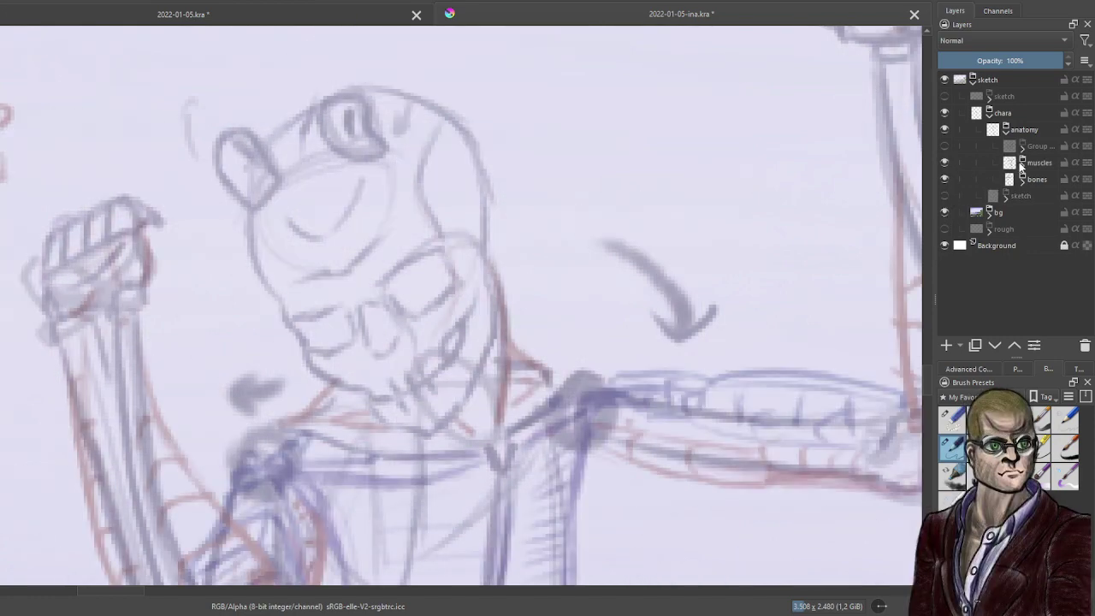
pyautogui.click(1021, 163)
pyautogui.click(1034, 179)
pyautogui.click(945, 178)
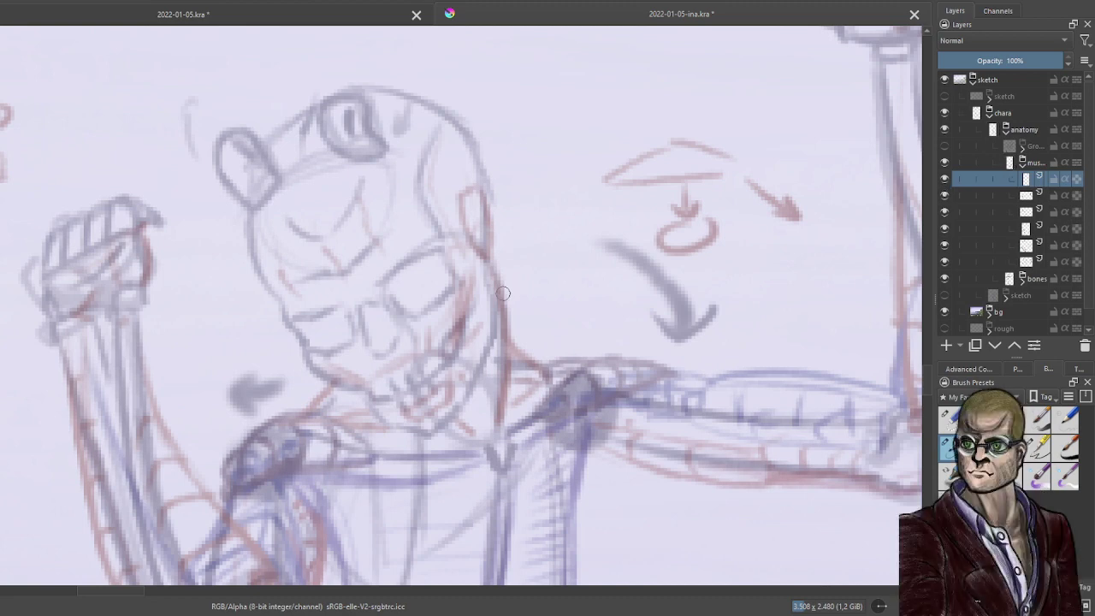
pyautogui.scroll(-6, 374, 259)
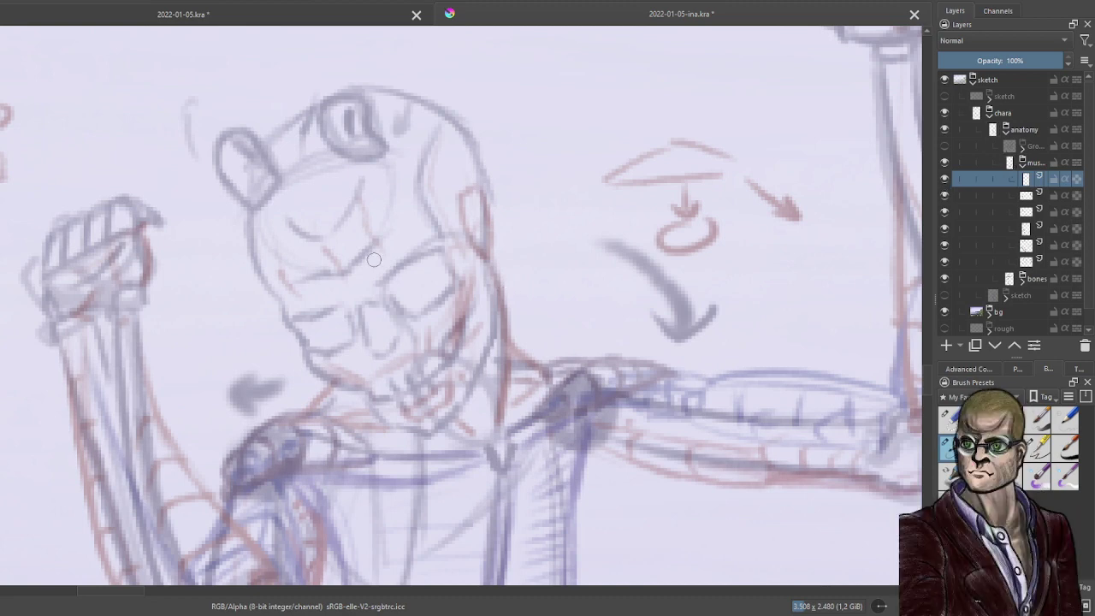
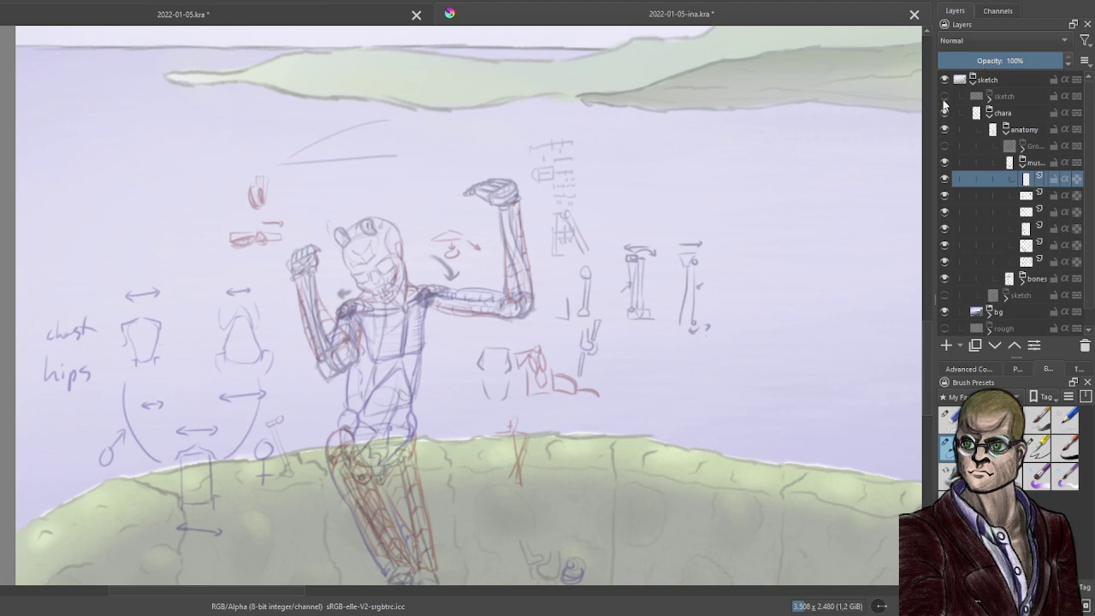
# Show the character sketch under the muscles again, and compare the figure with the top muscle layer temporarily hidden.
pyautogui.click(945, 296)
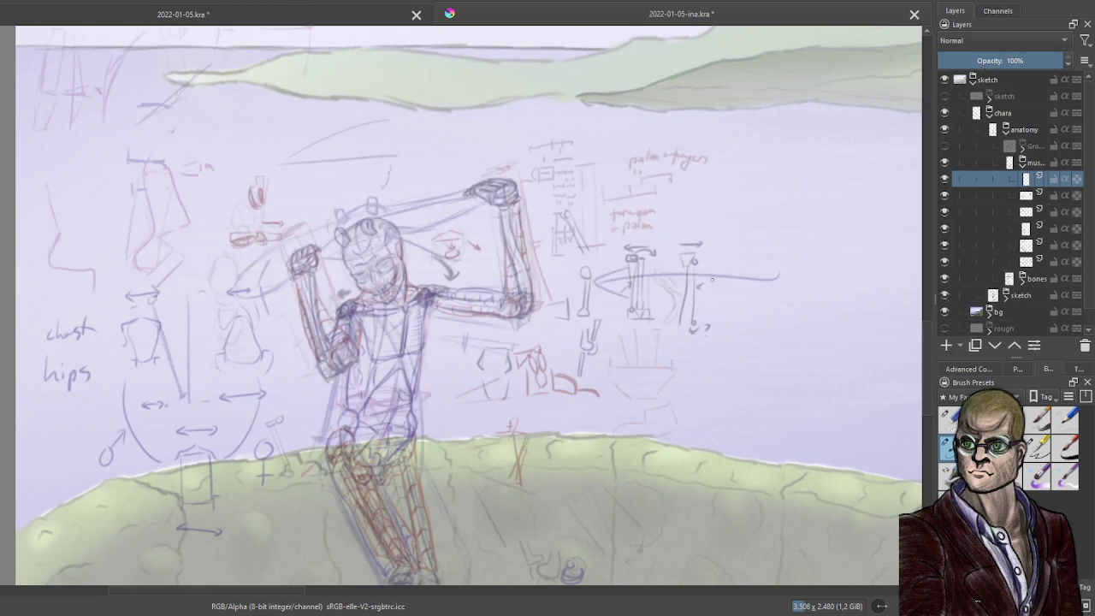
pyautogui.scroll(3, 330, 233)
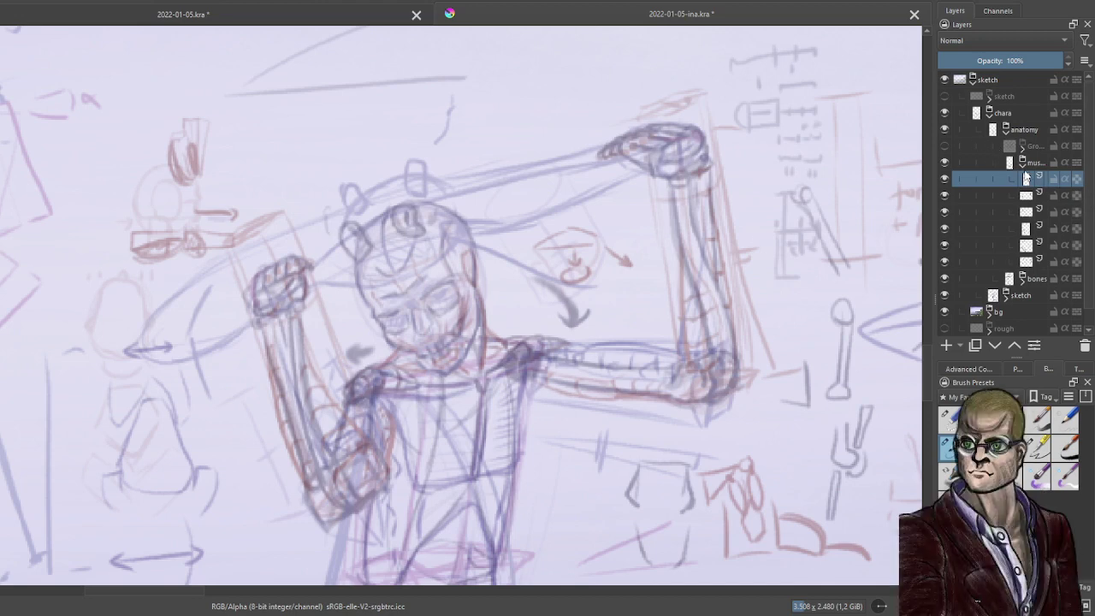
pyautogui.click(945, 179)
pyautogui.click(945, 179)
pyautogui.scroll(-2, 496, 274)
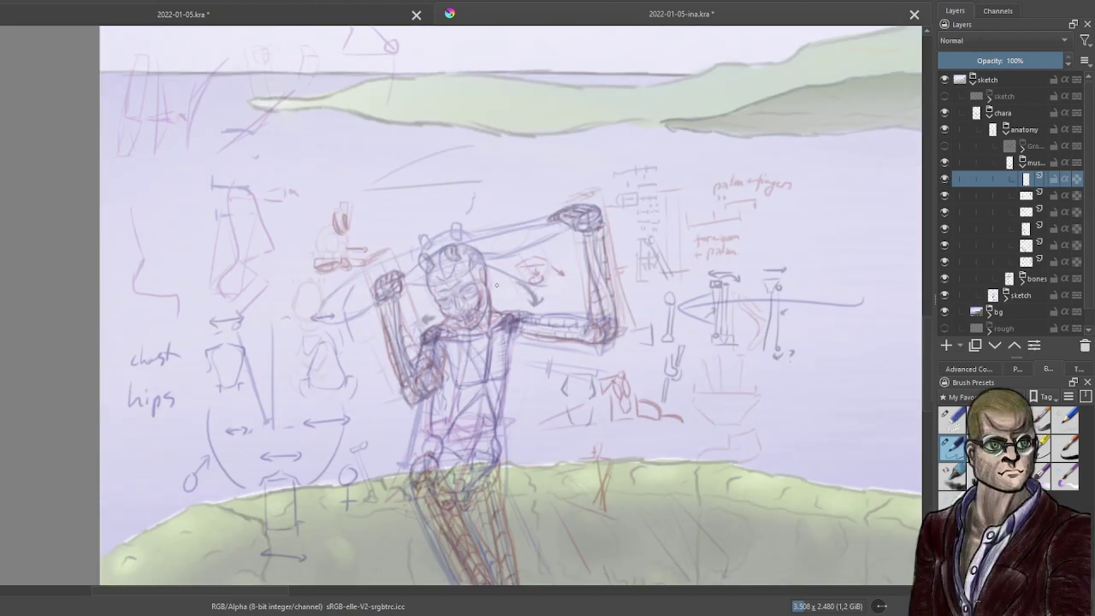
pyautogui.moveTo(543, 374); pyautogui.dragTo(551, 167)
pyautogui.scroll(-1, 556, 257)
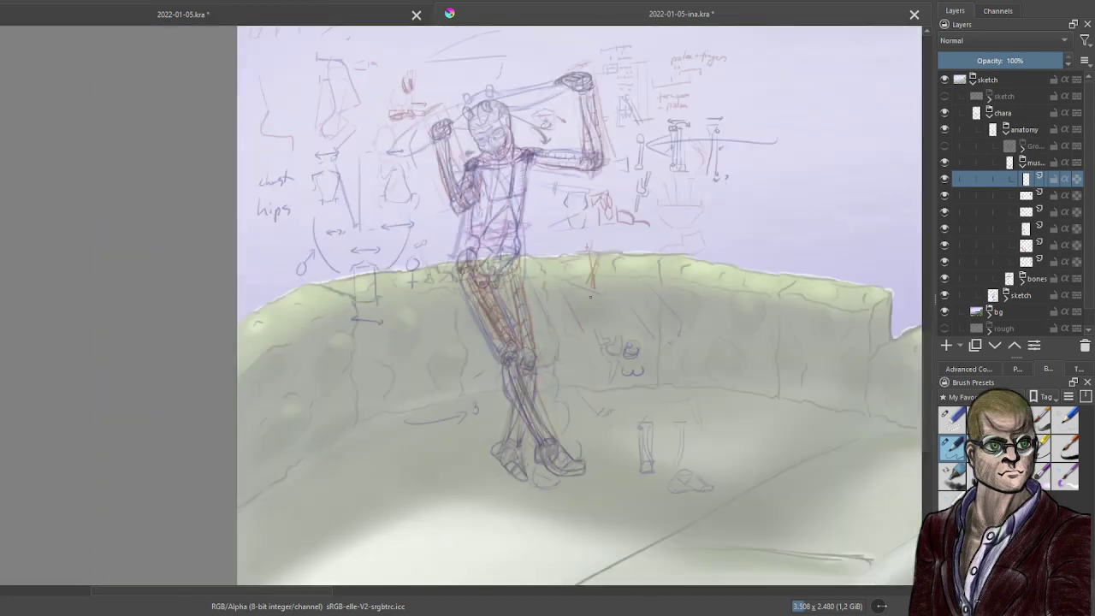
pyautogui.scroll(3, 565, 276)
pyautogui.scroll(5, 529, 234)
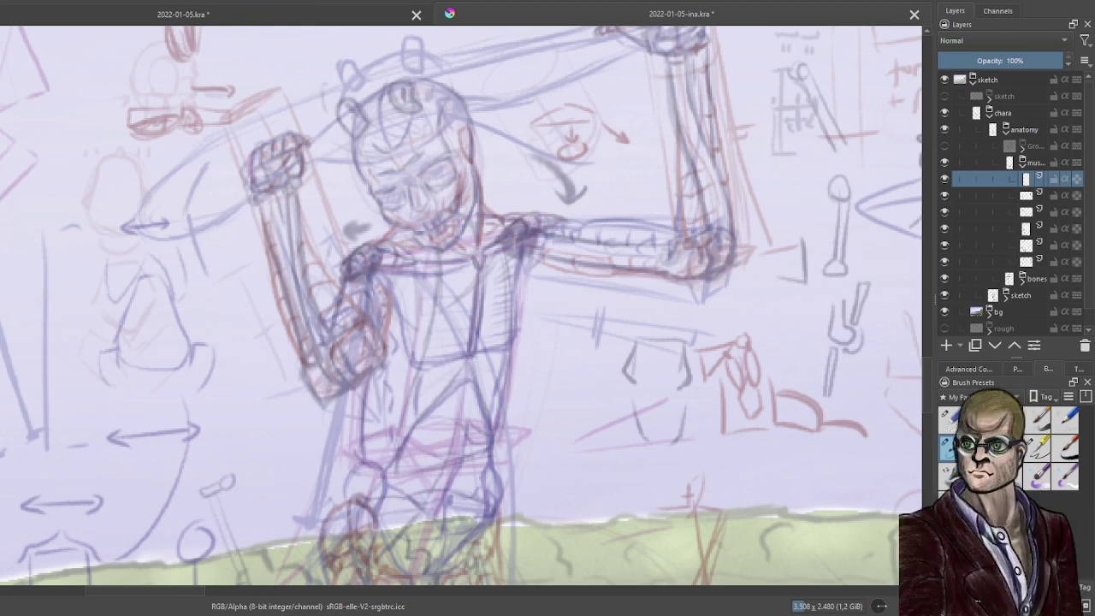
# Add a new paint layer at the top of the muscles group and bring up the Advanced Colour Selector.
pyautogui.click(947, 345)
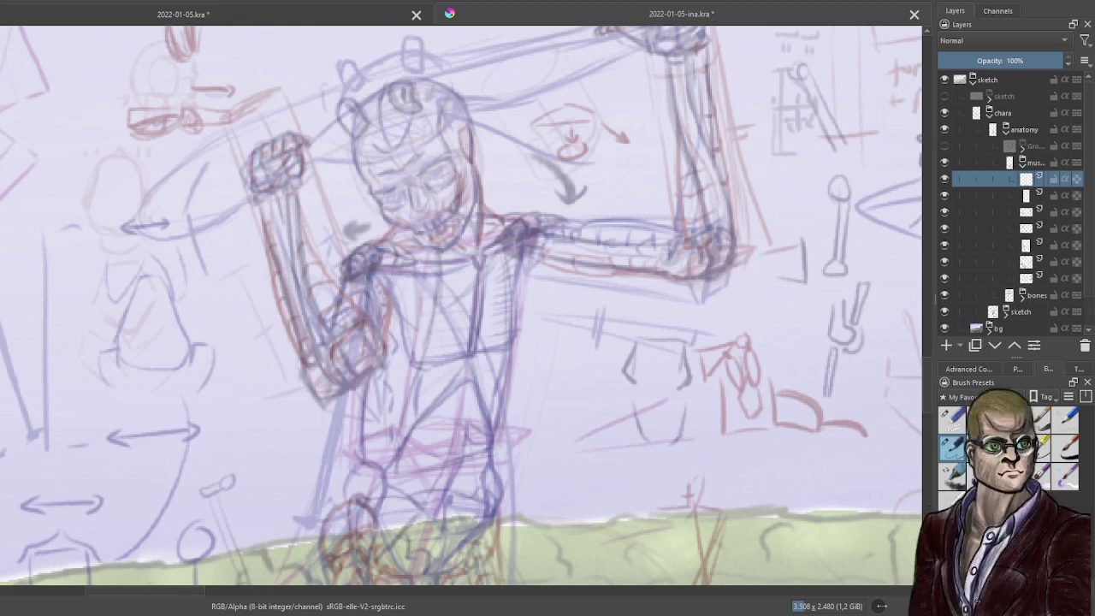
pyautogui.scroll(1, 422, 338)
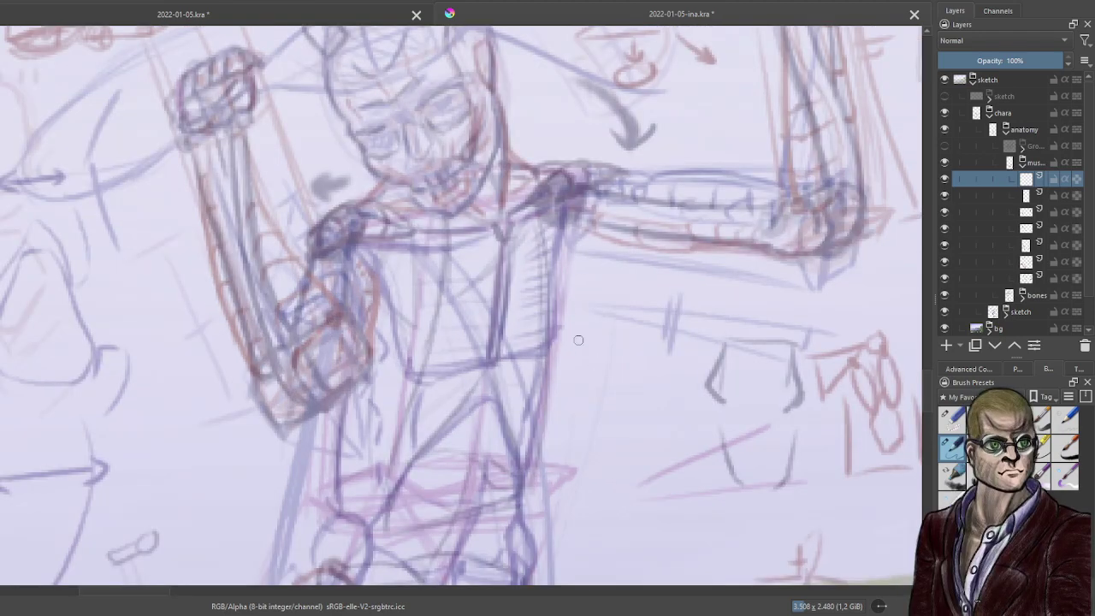
pyautogui.click(979, 371)
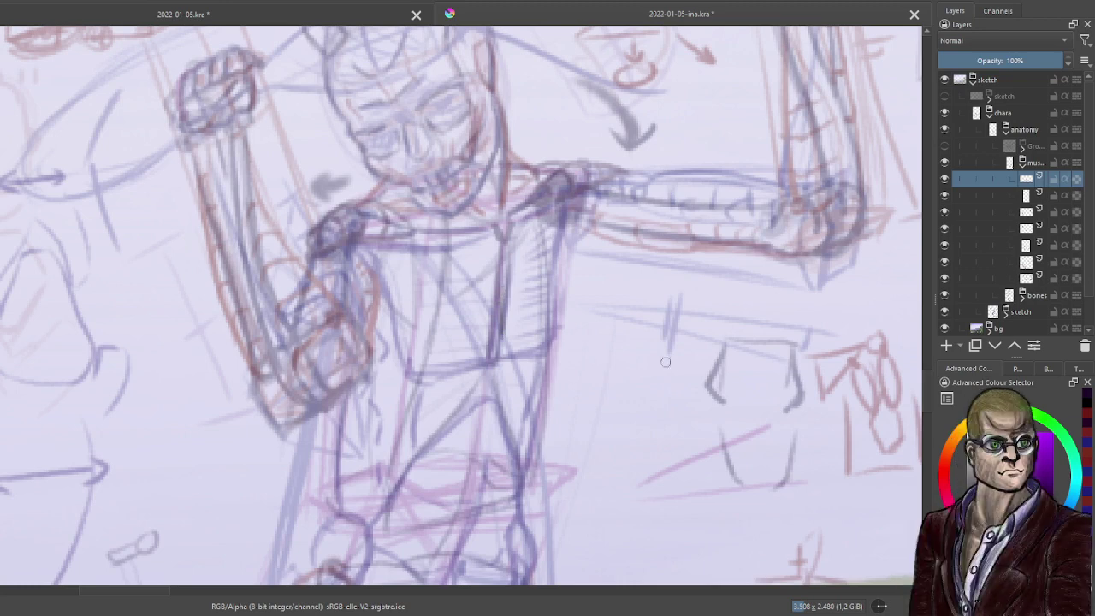
# Try the muscles group at 100% opacity with the new layer selected, and undo the change.
pyautogui.click(1036, 161)
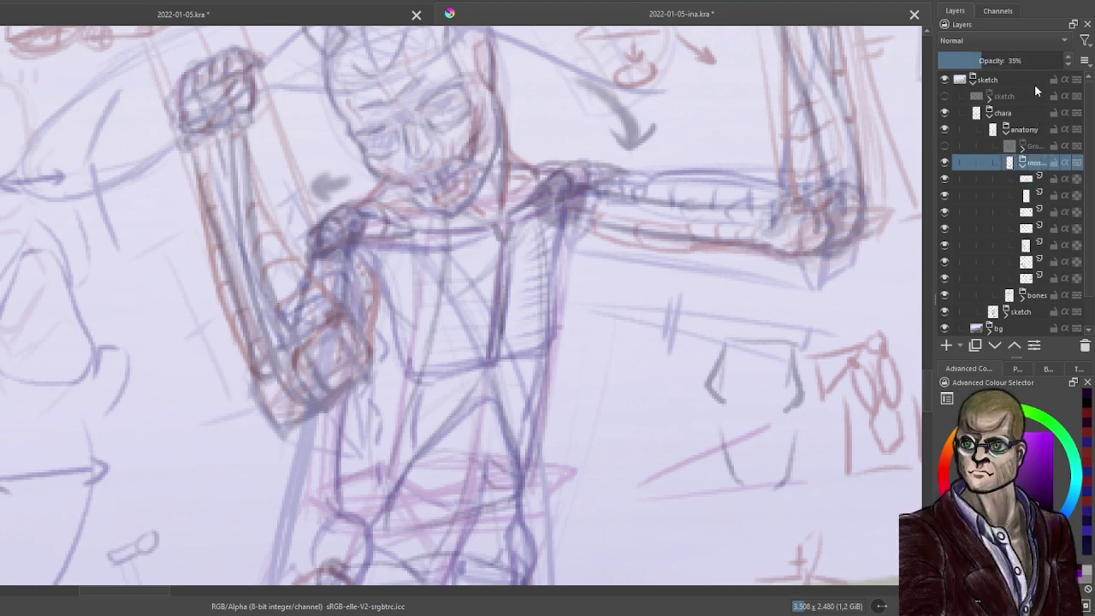
pyautogui.moveTo(1008, 61); pyautogui.dragTo(1068, 62)
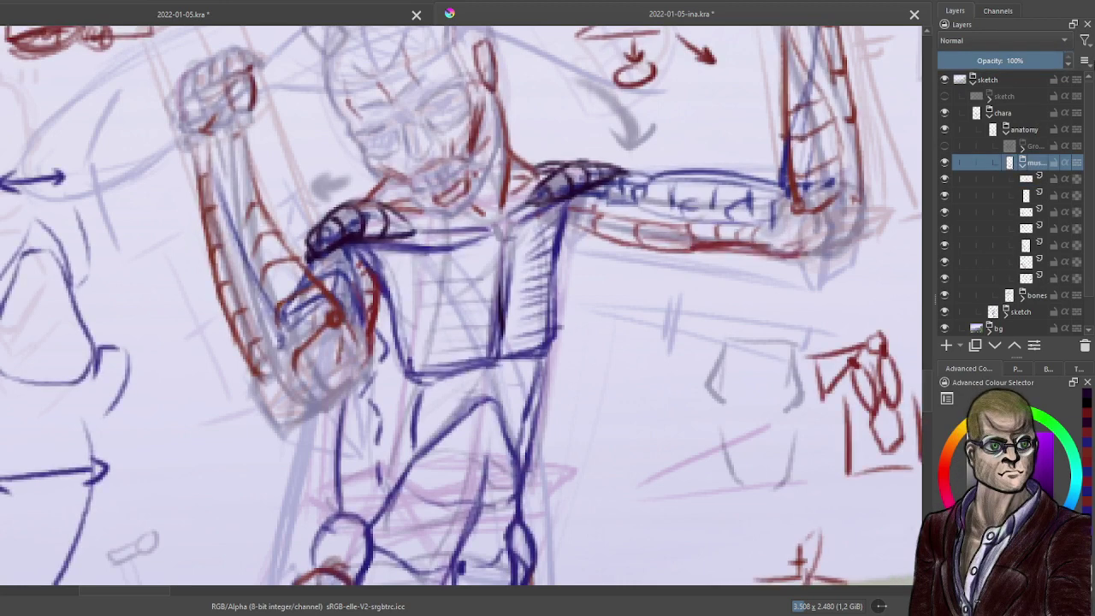
pyautogui.click(1018, 180)
pyautogui.hotkey('ctrl', 'z')
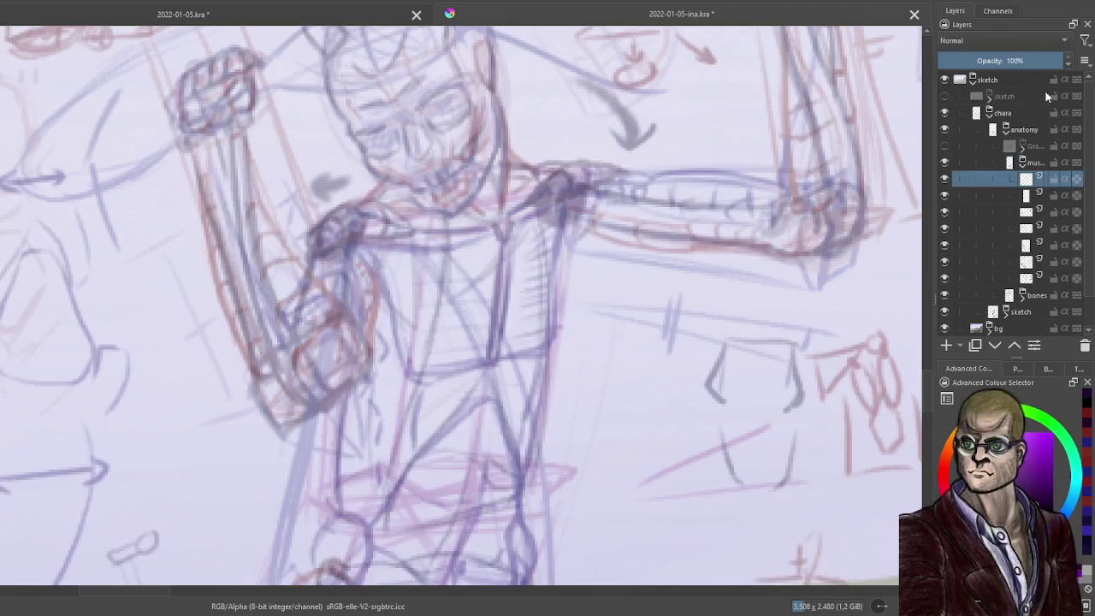
# Set the muscles group's opacity to 100% and the bones group's to 49%, and reselect the new top muscle layer.
pyautogui.click(1032, 130)
pyautogui.click(1036, 161)
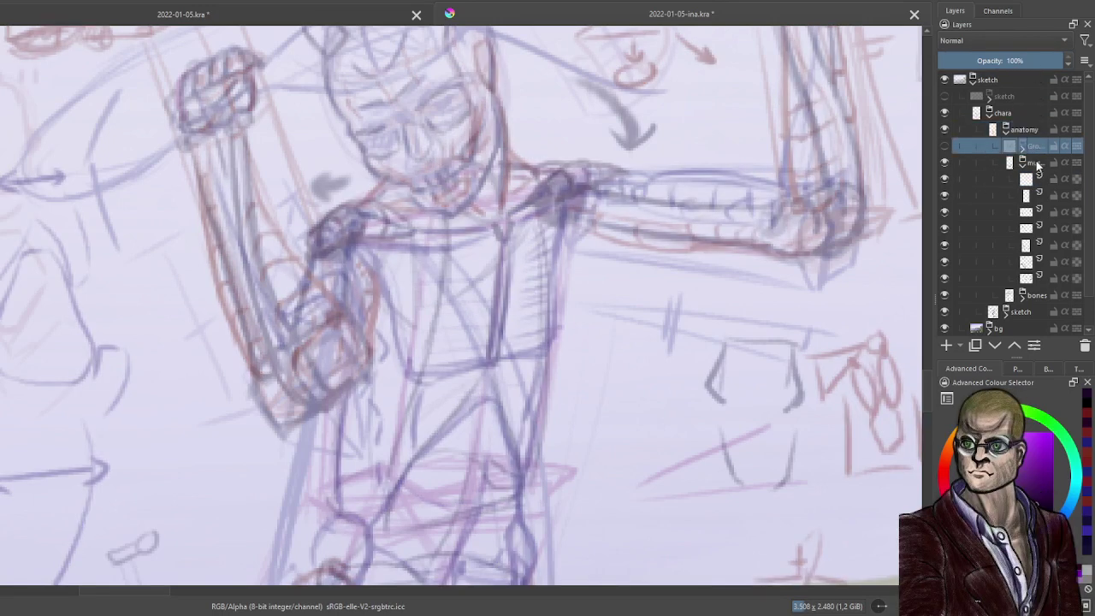
pyautogui.click(1036, 296)
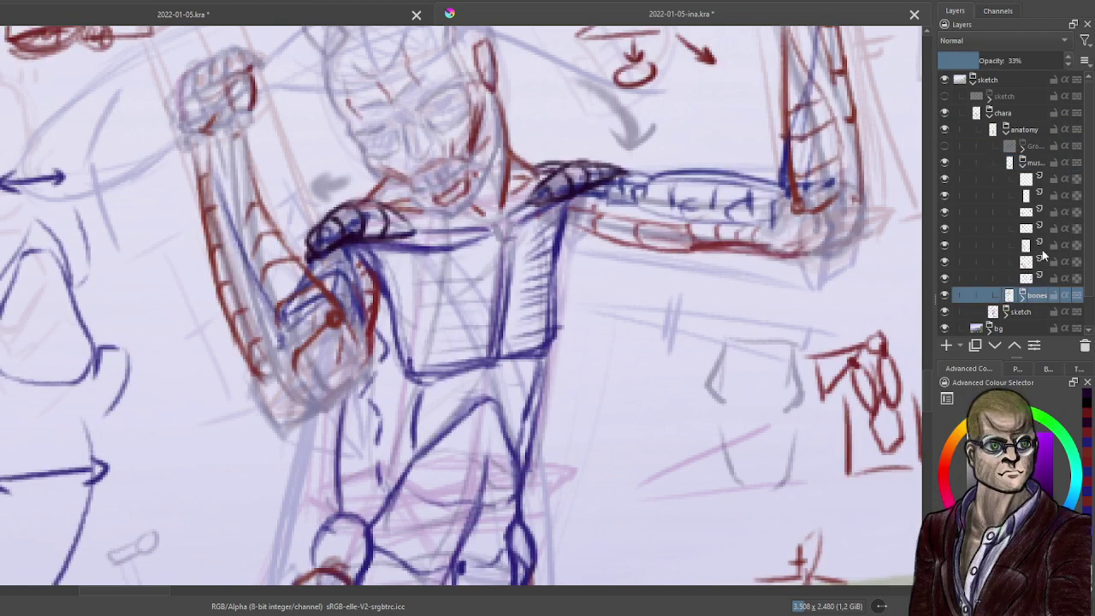
pyautogui.moveTo(1005, 63); pyautogui.dragTo(1001, 56)
pyautogui.click(1002, 56)
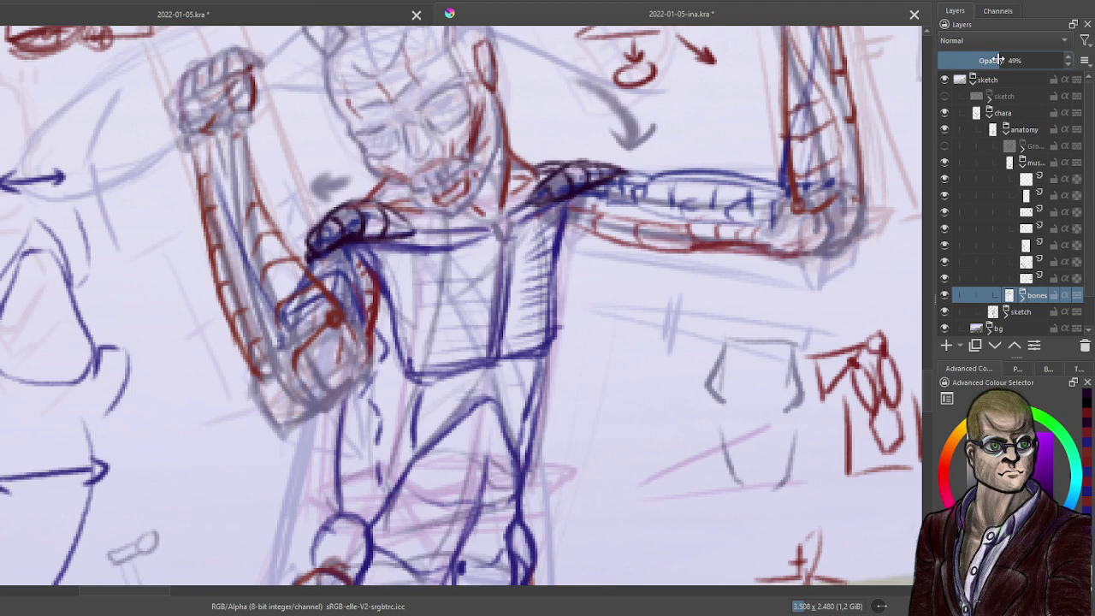
pyautogui.click(1034, 183)
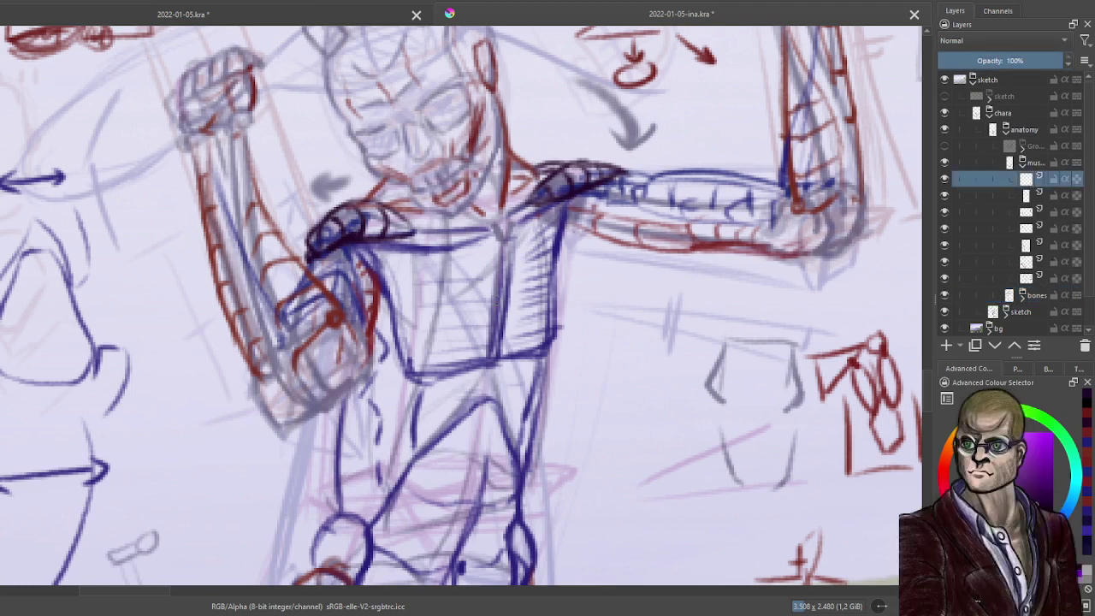
# Mark short dark ticks on the ribcage's centre line and on both of its side edges as breast placement guides.
pyautogui.moveTo(494, 295); pyautogui.dragTo(515, 291)
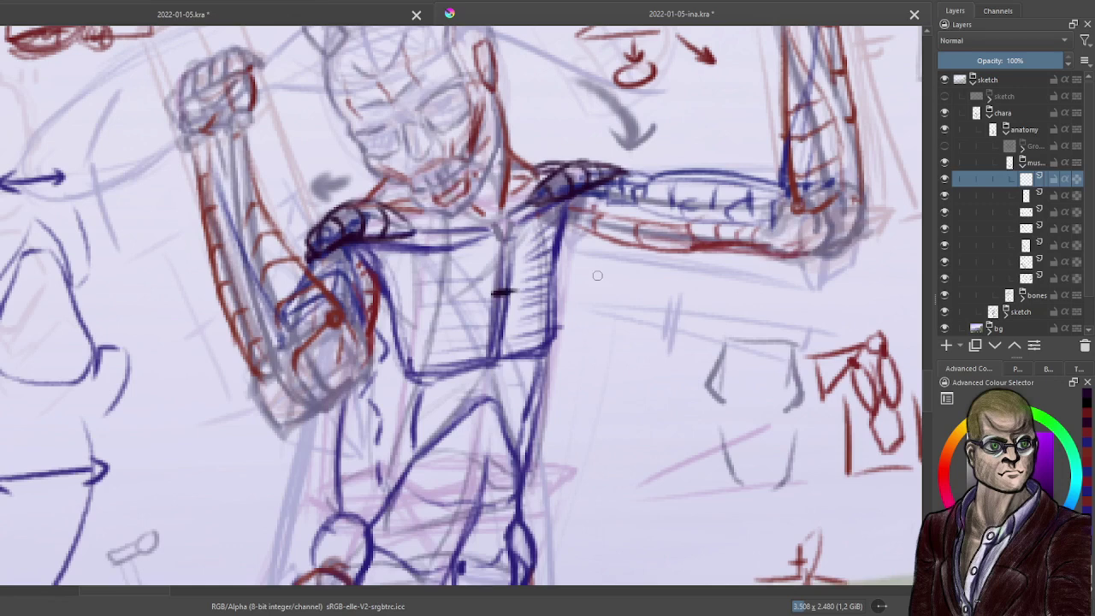
pyautogui.hotkey('ctrl', 'z')
pyautogui.moveTo(492, 293); pyautogui.dragTo(510, 294)
pyautogui.moveTo(395, 328); pyautogui.dragTo(396, 334)
pyautogui.moveTo(549, 287); pyautogui.dragTo(561, 305)
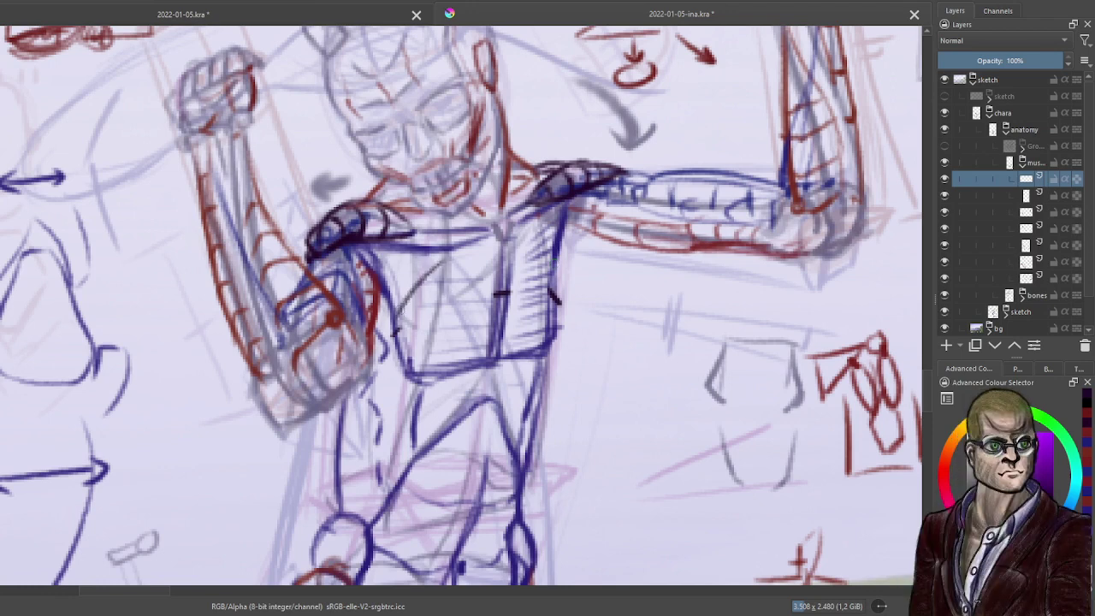
pyautogui.hotkey('ctrl', 'z')
# Sketch a diagonal guide line from the pit of the neck to the ribcage's lower corner on the figure's right side.
pyautogui.moveTo(489, 228); pyautogui.dragTo(420, 354)
pyautogui.moveTo(491, 230); pyautogui.dragTo(418, 349)
pyautogui.moveTo(469, 255); pyautogui.dragTo(416, 358)
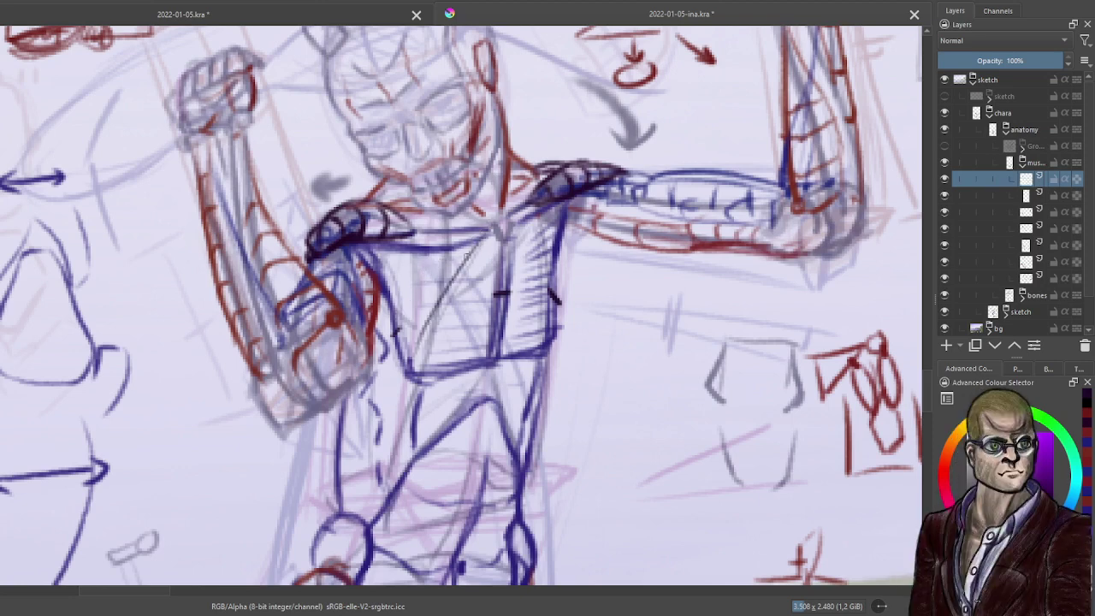
pyautogui.moveTo(436, 308); pyautogui.dragTo(411, 372)
pyautogui.moveTo(489, 234); pyautogui.dragTo(430, 330)
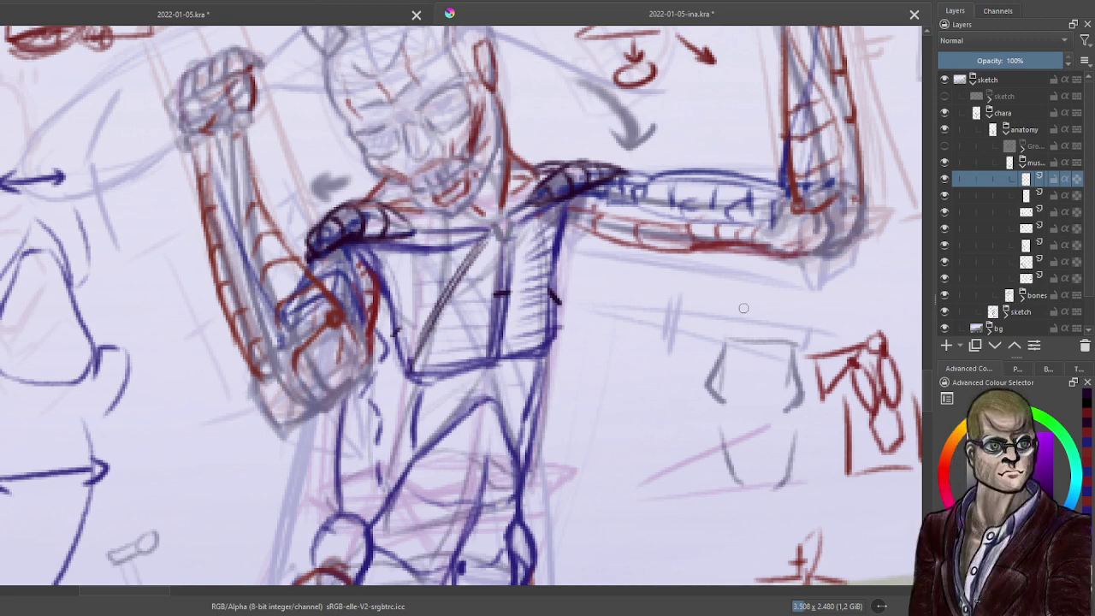
# Put the chest guide layer in a group with a new layer above it, and set the guide layer's opacity to 50%.
pyautogui.hotkey('ctrl', 'g')
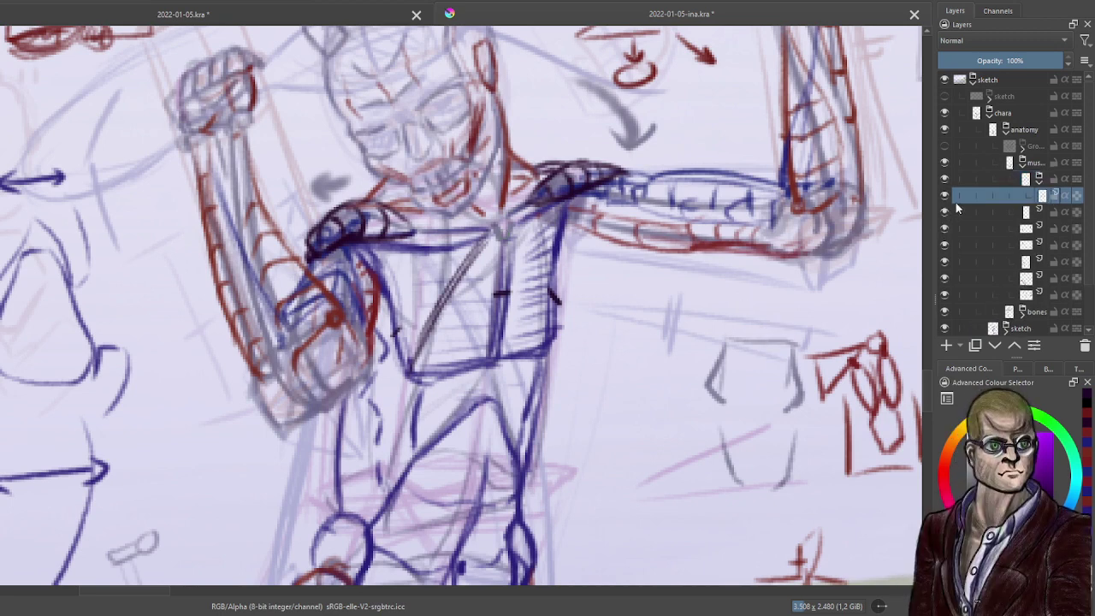
pyautogui.click(946, 346)
pyautogui.click(1038, 215)
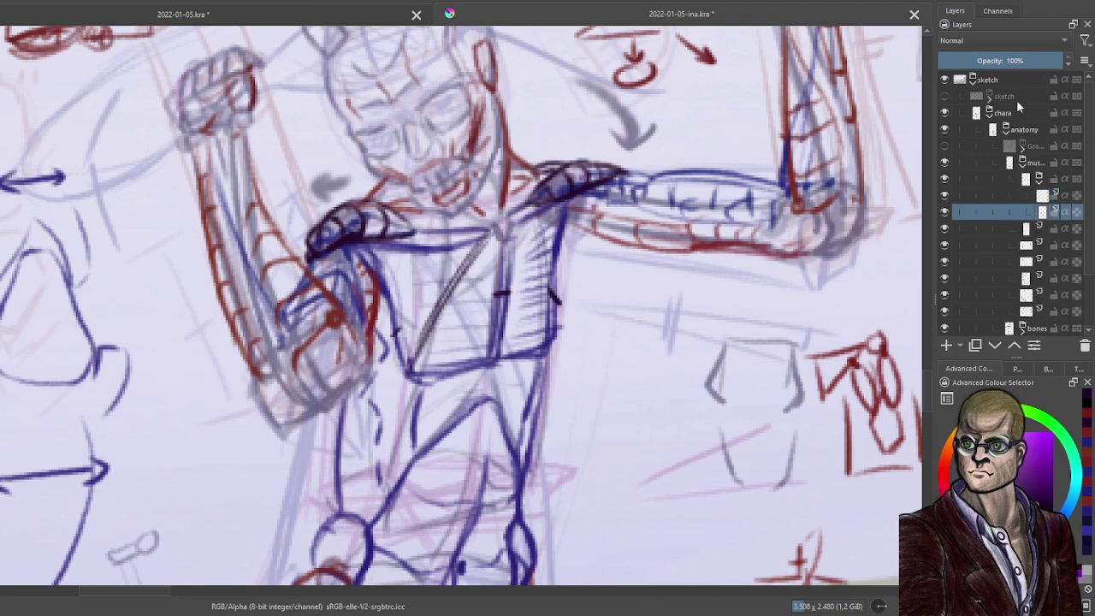
pyautogui.click(1002, 60)
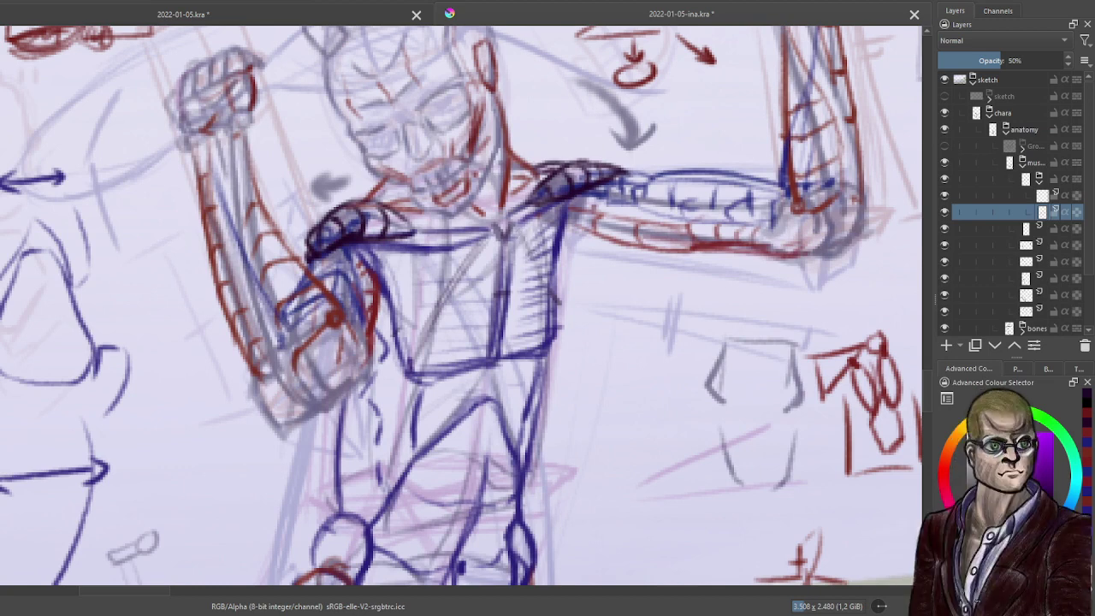
# Sketch the curved guide across the figure's left chest and rough in the rounded breast form on its right side.
pyautogui.moveTo(548, 336); pyautogui.dragTo(514, 226)
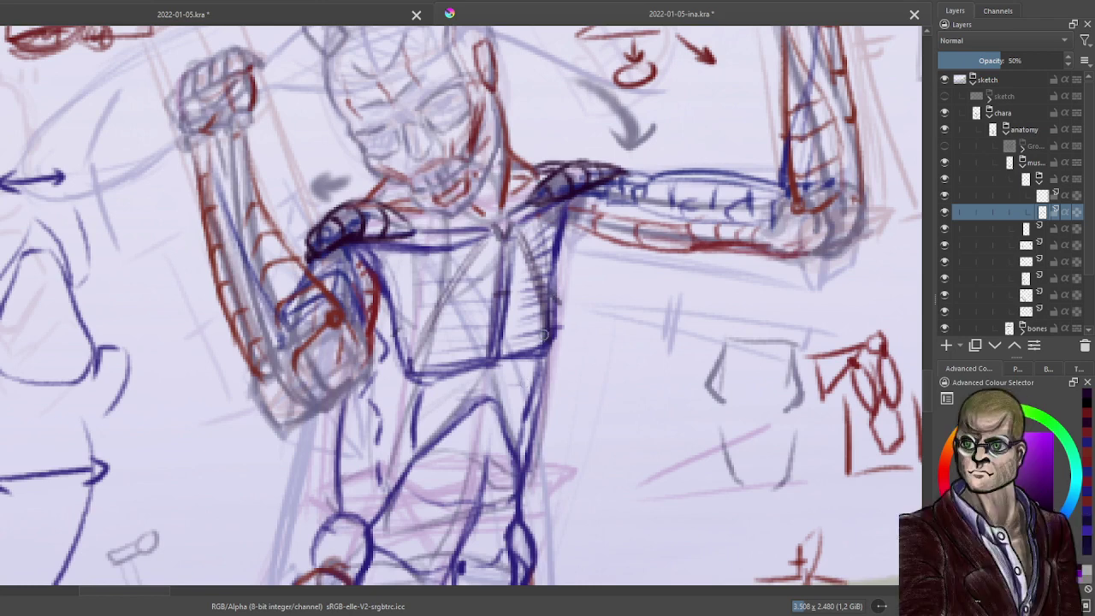
pyautogui.moveTo(411, 371)
pyautogui.mouseDown()
pyautogui.moveTo(440, 294)
pyautogui.moveTo(487, 245)
pyautogui.mouseUp()
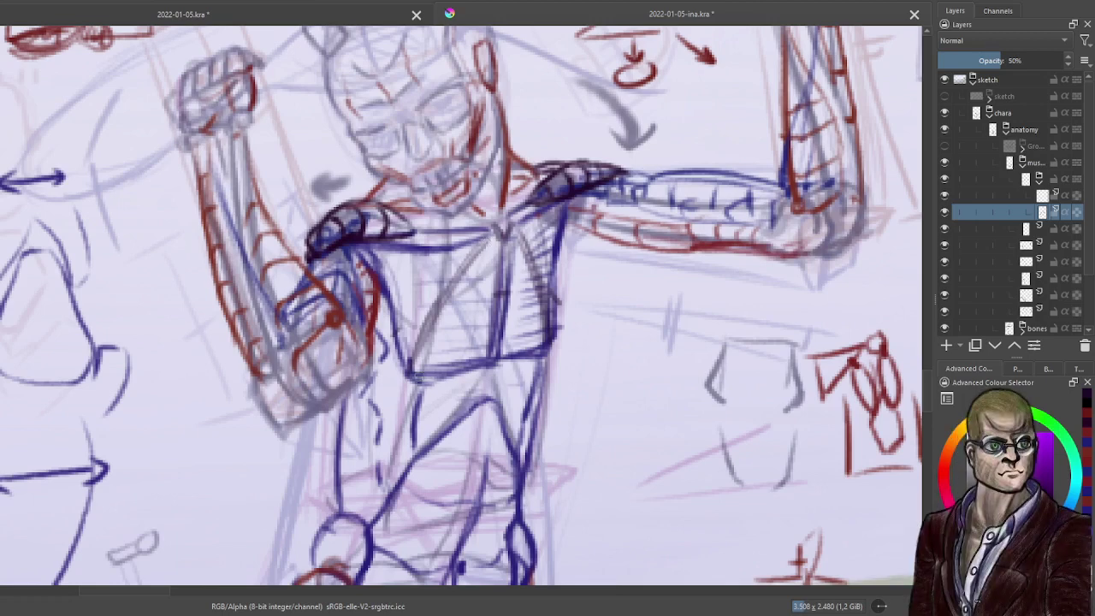
pyautogui.moveTo(432, 370)
pyautogui.mouseDown()
pyautogui.moveTo(473, 359)
pyautogui.moveTo(480, 332)
pyautogui.moveTo(468, 291)
pyautogui.moveTo(459, 359)
pyautogui.moveTo(431, 374)
pyautogui.mouseUp()
pyautogui.moveTo(392, 314); pyautogui.dragTo(405, 370)
pyautogui.moveTo(414, 297)
pyautogui.mouseDown()
pyautogui.moveTo(398, 320)
pyautogui.moveTo(403, 375)
pyautogui.moveTo(467, 369)
pyautogui.moveTo(488, 332)
pyautogui.moveTo(490, 286)
pyautogui.mouseUp()
pyautogui.moveTo(488, 325); pyautogui.dragTo(487, 258)
pyautogui.moveTo(400, 305)
pyautogui.mouseDown()
pyautogui.moveTo(484, 252)
pyautogui.moveTo(479, 293)
pyautogui.mouseUp()
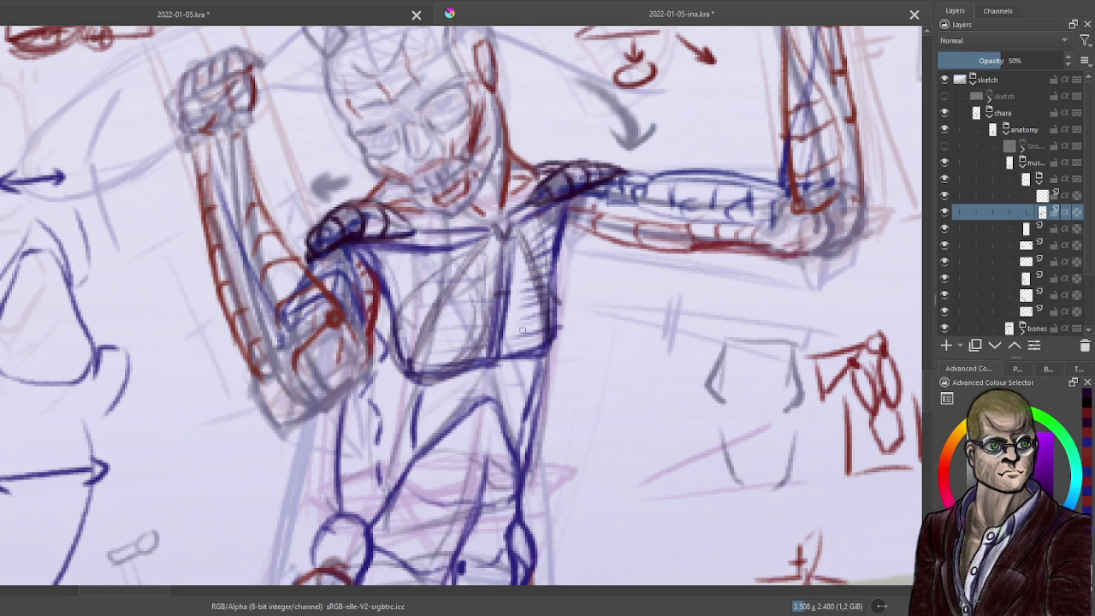
pyautogui.moveTo(524, 291); pyautogui.dragTo(524, 315)
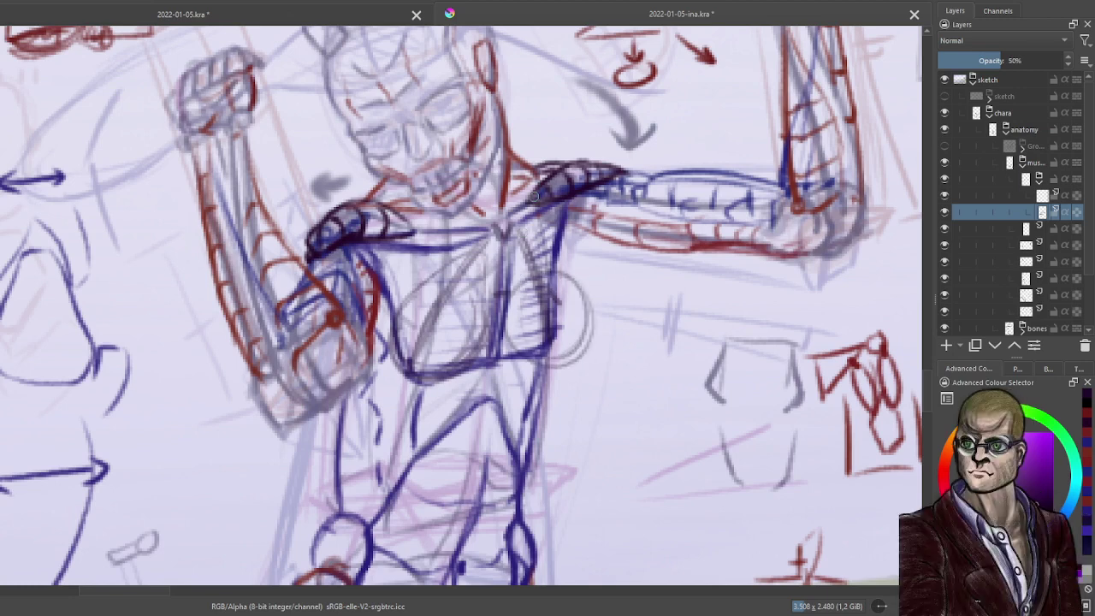
pyautogui.moveTo(581, 284)
pyautogui.mouseDown()
pyautogui.moveTo(580, 336)
pyautogui.moveTo(561, 365)
pyautogui.mouseUp()
pyautogui.hotkey('ctrl', 'z')
pyautogui.hotkey('ctrl', 'z')
pyautogui.hotkey('ctrl', 'z')
pyautogui.hotkey('ctrl', 'z')
pyautogui.hotkey('ctrl', 'z')
pyautogui.hotkey('ctrl', 'z')
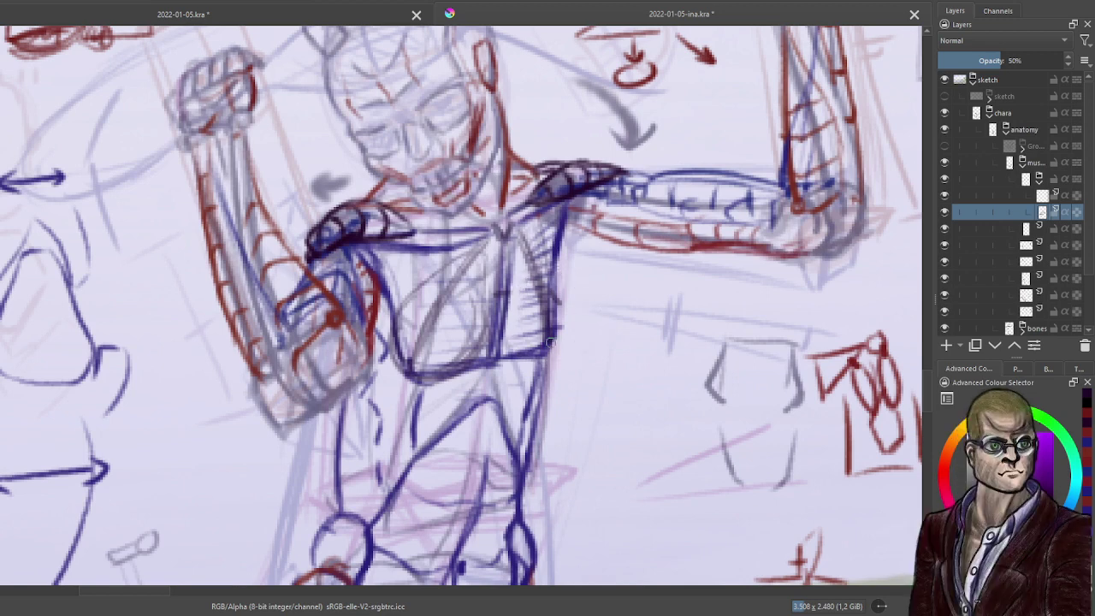
# Rough in the breast form with contour lines on the figure's left side and add a rounded inner contour to the right one.
pyautogui.moveTo(518, 308)
pyautogui.mouseDown()
pyautogui.moveTo(530, 291)
pyautogui.moveTo(547, 347)
pyautogui.moveTo(537, 353)
pyautogui.mouseUp()
pyautogui.moveTo(515, 230); pyautogui.dragTo(555, 287)
pyautogui.moveTo(520, 229)
pyautogui.mouseDown()
pyautogui.moveTo(564, 323)
pyautogui.moveTo(552, 349)
pyautogui.moveTo(510, 360)
pyautogui.mouseUp()
pyautogui.moveTo(549, 299)
pyautogui.mouseDown()
pyautogui.moveTo(531, 316)
pyautogui.moveTo(528, 349)
pyautogui.moveTo(513, 293)
pyautogui.moveTo(503, 349)
pyautogui.mouseUp()
pyautogui.moveTo(520, 252); pyautogui.dragTo(532, 305)
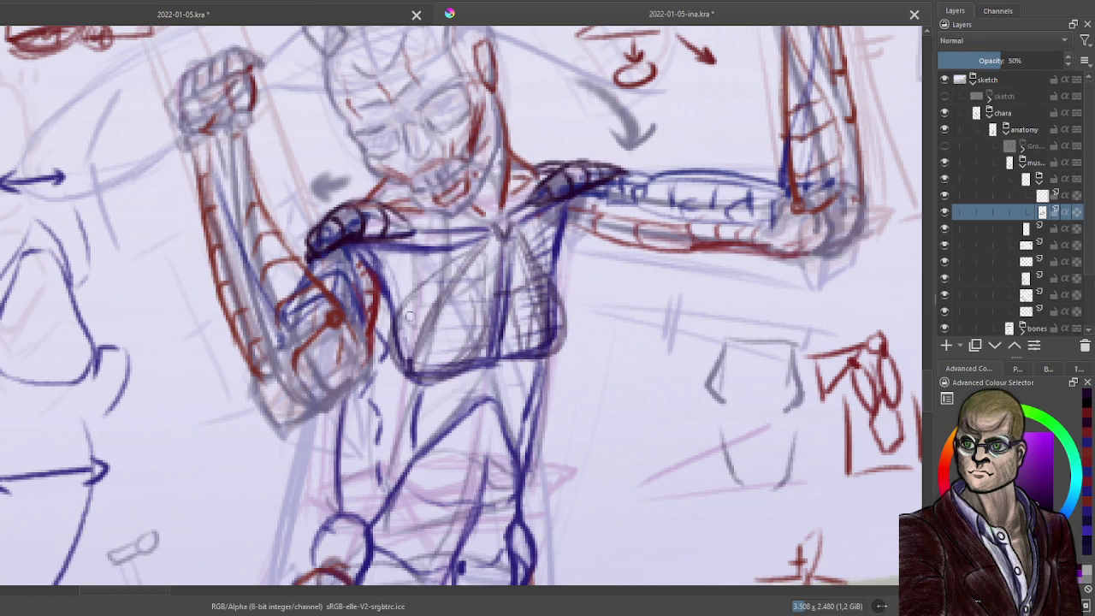
pyautogui.moveTo(414, 299)
pyautogui.mouseDown()
pyautogui.moveTo(441, 293)
pyautogui.moveTo(471, 346)
pyautogui.mouseUp()
pyautogui.moveTo(437, 279)
pyautogui.mouseDown()
pyautogui.moveTo(473, 270)
pyautogui.moveTo(482, 323)
pyautogui.mouseUp()
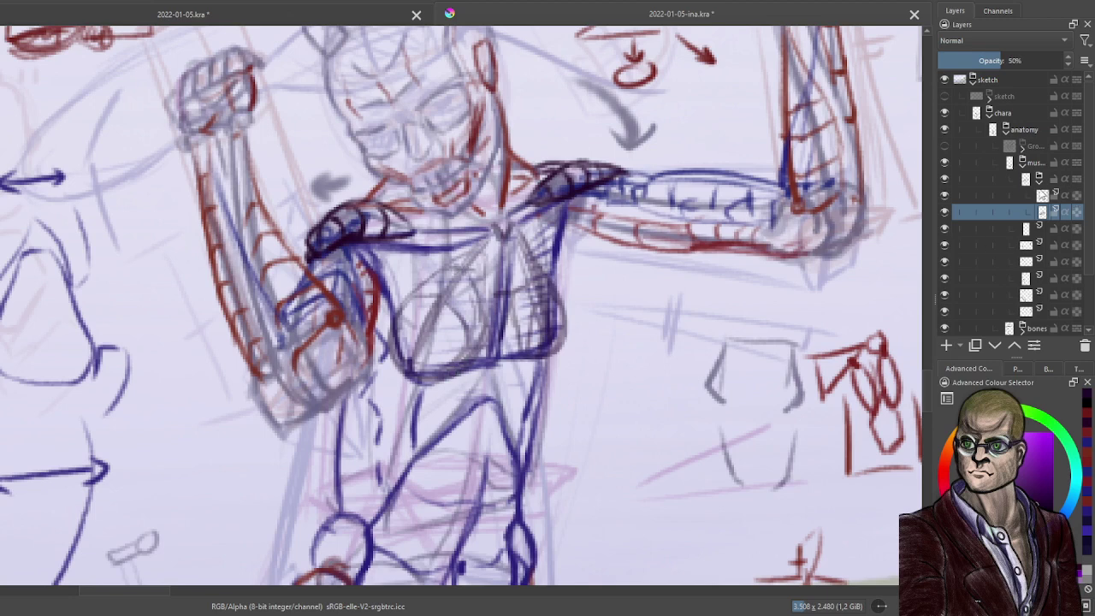
# Add a new layer to the chest group and place it beneath the 50% opacity guide layer.
pyautogui.click(1019, 196)
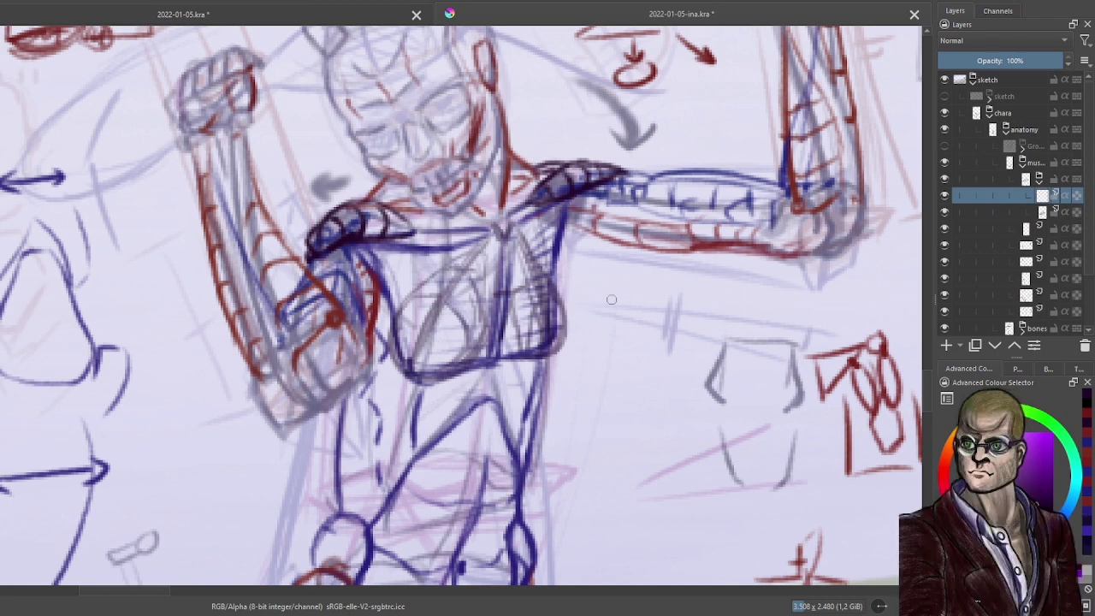
pyautogui.click(997, 212)
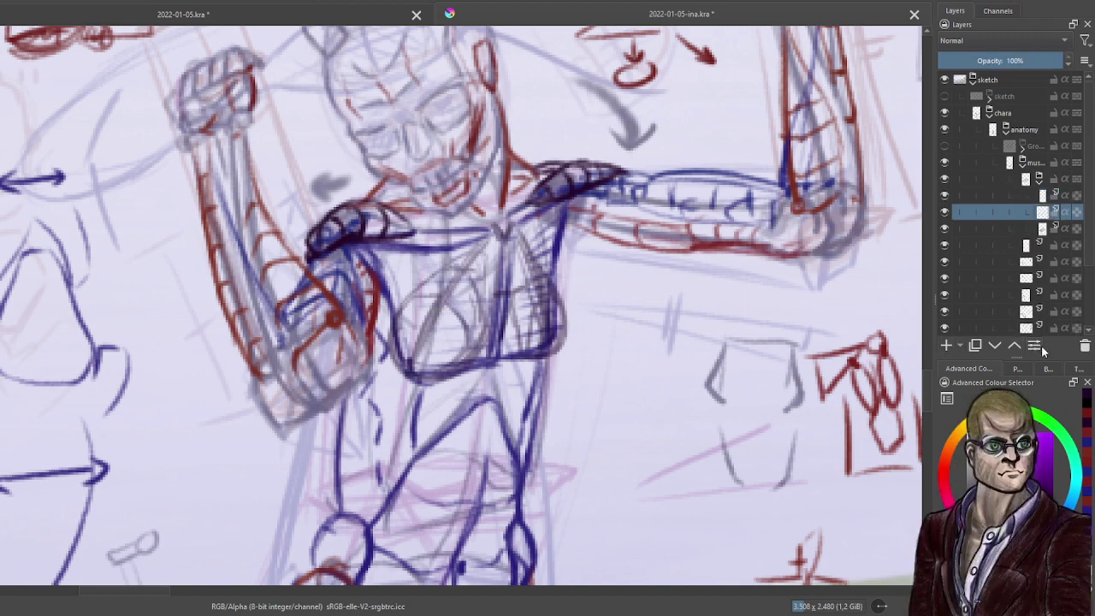
pyautogui.click(996, 345)
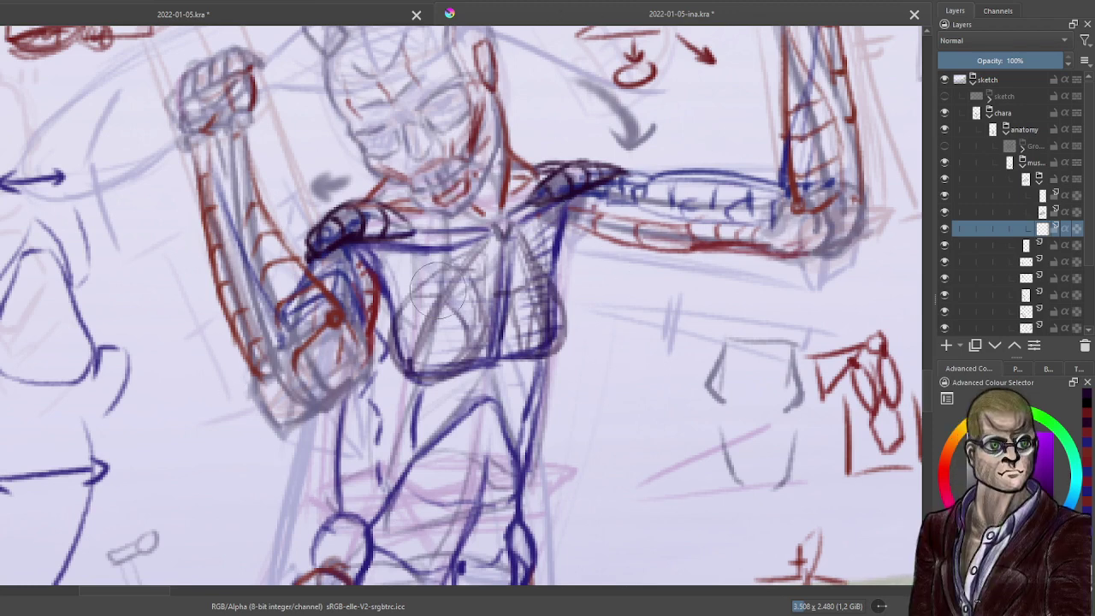
# Paint both breast forms with a light fill on the new layer and set its opacity to 67%.
pyautogui.moveTo(424, 313)
pyautogui.mouseDown()
pyautogui.moveTo(406, 349)
pyautogui.moveTo(431, 340)
pyautogui.moveTo(437, 324)
pyautogui.moveTo(424, 341)
pyautogui.moveTo(433, 366)
pyautogui.moveTo(442, 325)
pyautogui.moveTo(485, 335)
pyautogui.moveTo(482, 346)
pyautogui.moveTo(437, 335)
pyautogui.moveTo(470, 344)
pyautogui.moveTo(442, 363)
pyautogui.moveTo(420, 342)
pyautogui.mouseUp()
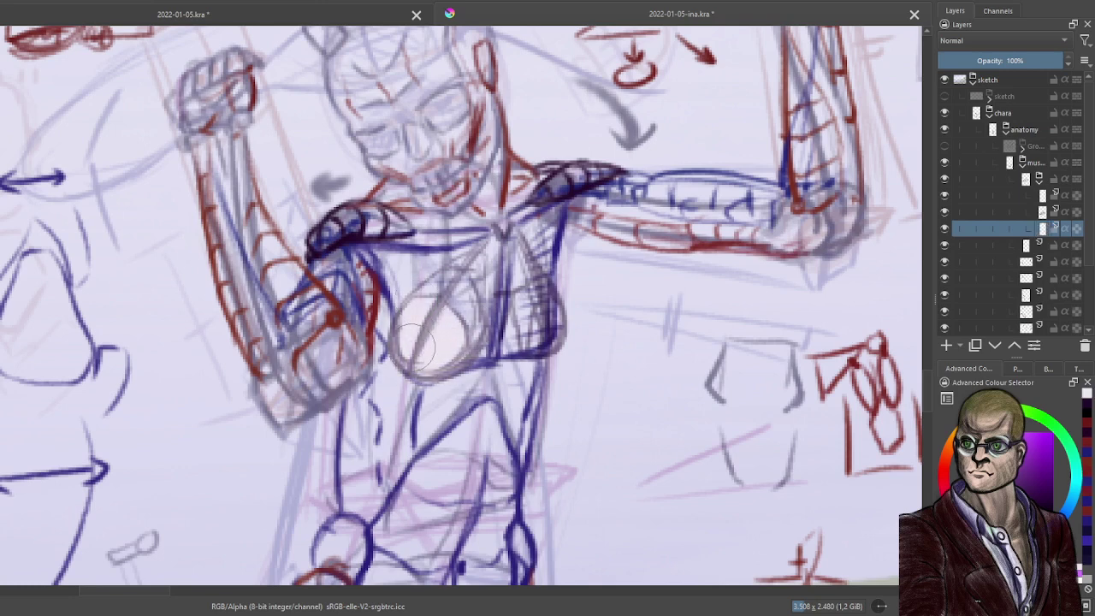
pyautogui.moveTo(522, 346)
pyautogui.mouseDown()
pyautogui.moveTo(548, 332)
pyautogui.moveTo(523, 342)
pyautogui.moveTo(538, 290)
pyautogui.moveTo(550, 316)
pyautogui.moveTo(539, 335)
pyautogui.moveTo(548, 335)
pyautogui.moveTo(515, 359)
pyautogui.moveTo(524, 332)
pyautogui.mouseUp()
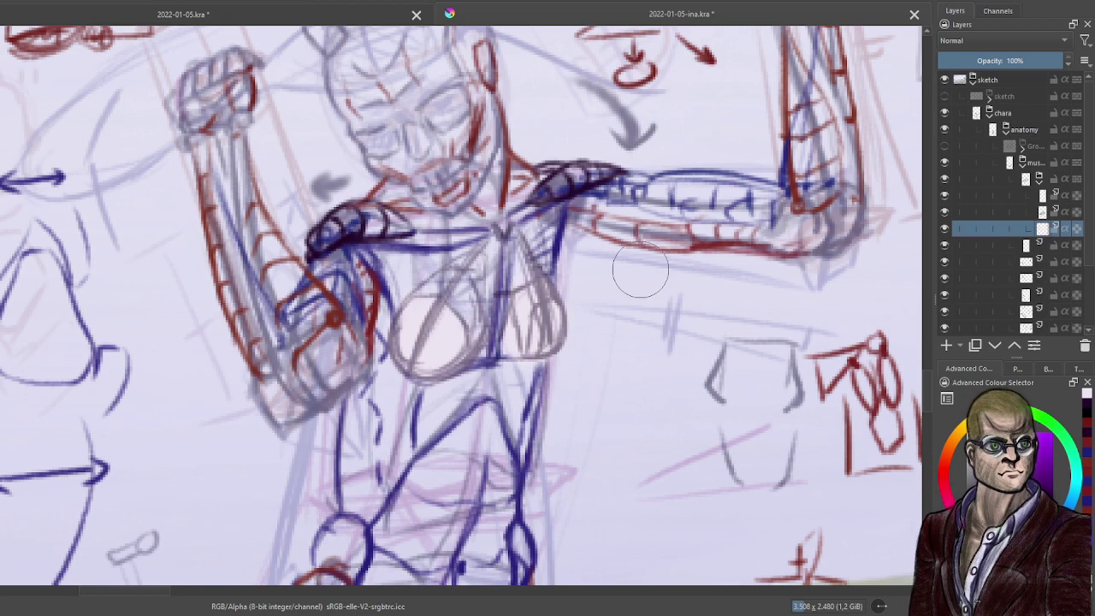
pyautogui.click(1022, 60)
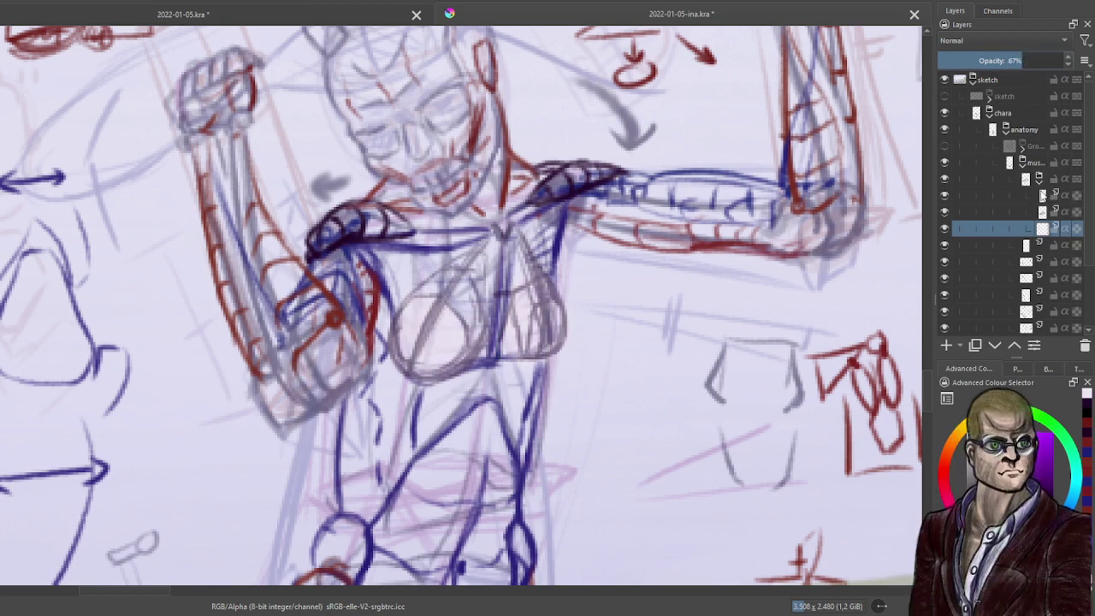
# On the chest group's top layer, outline the figure's right breast in dark purple from the armpit around its lower edge.
pyautogui.click(1042, 195)
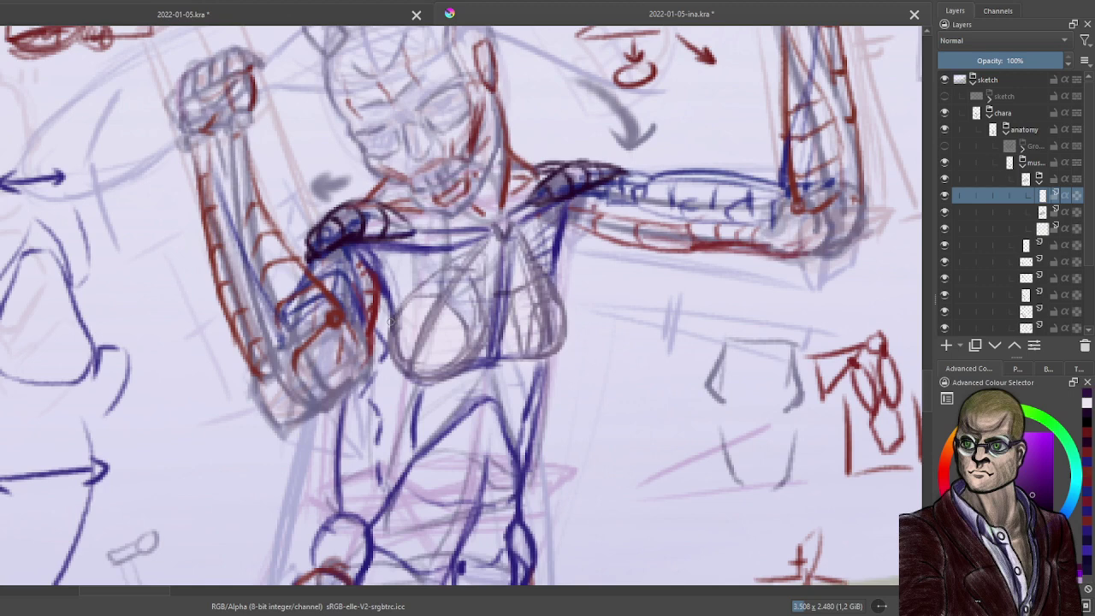
pyautogui.moveTo(354, 246); pyautogui.dragTo(386, 306)
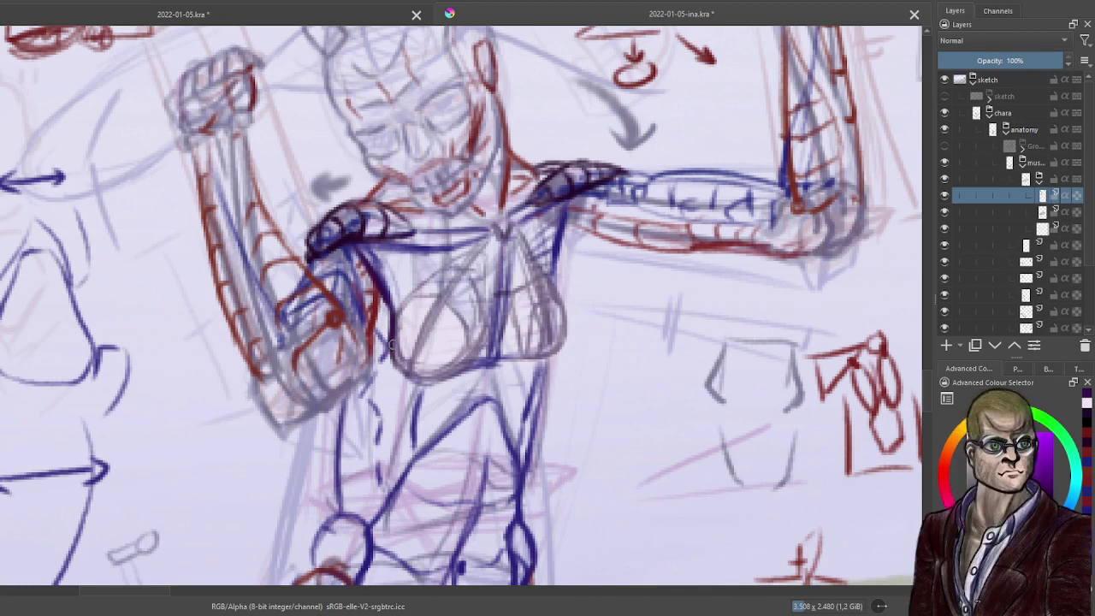
pyautogui.moveTo(396, 359)
pyautogui.mouseDown()
pyautogui.moveTo(442, 389)
pyautogui.moveTo(405, 378)
pyautogui.moveTo(490, 362)
pyautogui.moveTo(460, 376)
pyautogui.moveTo(391, 341)
pyautogui.moveTo(415, 374)
pyautogui.moveTo(436, 365)
pyautogui.moveTo(414, 373)
pyautogui.moveTo(487, 357)
pyautogui.moveTo(433, 374)
pyautogui.mouseUp()
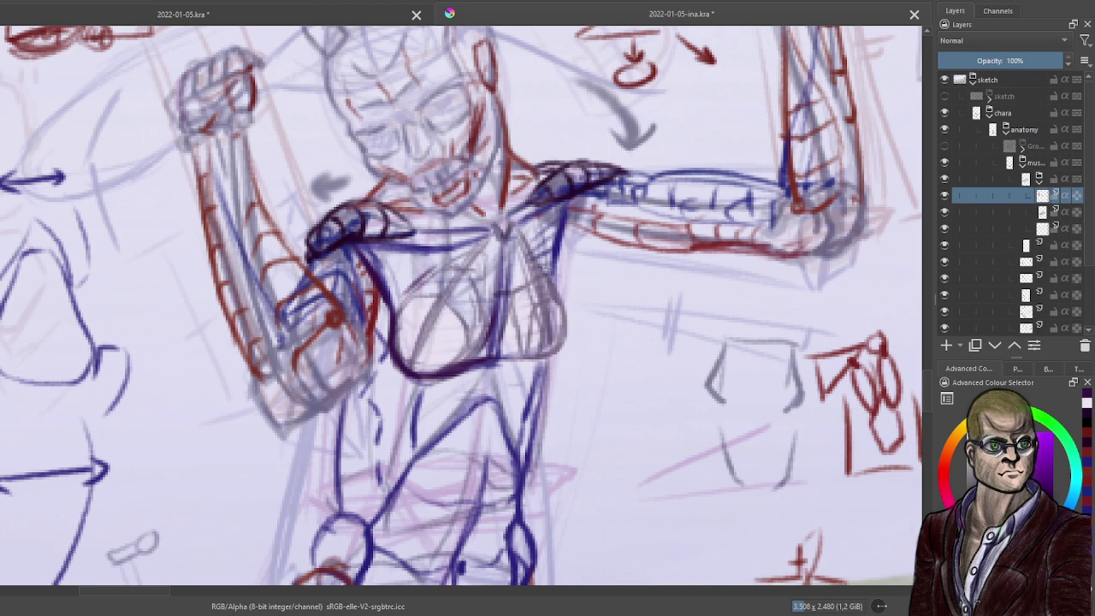
pyautogui.moveTo(523, 228); pyautogui.dragTo(566, 310)
pyautogui.moveTo(549, 273); pyautogui.dragTo(567, 310)
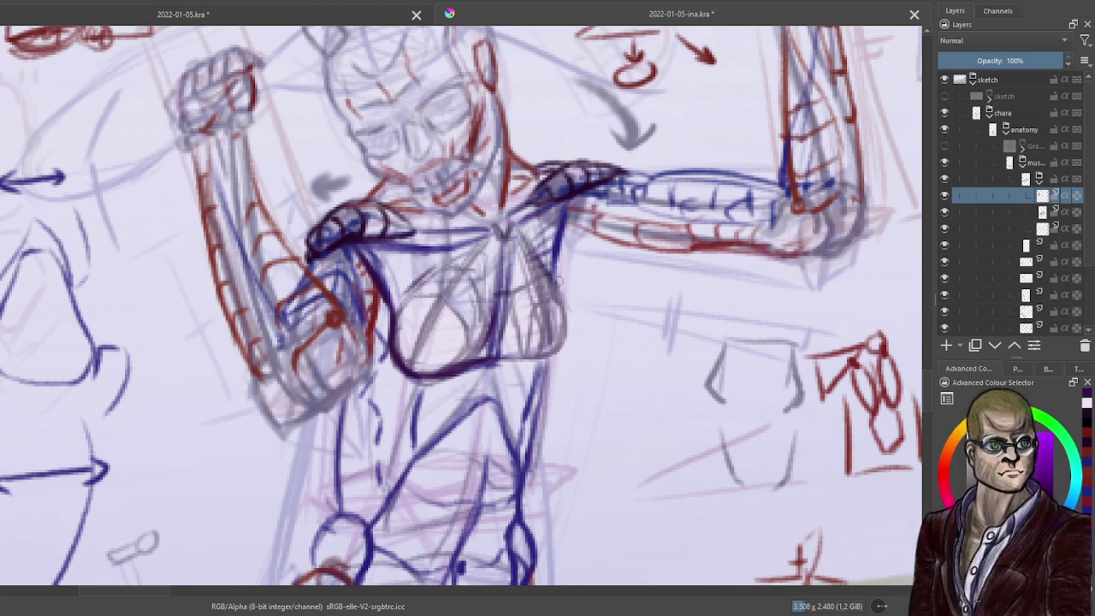
pyautogui.hotkey('ctrl', 'z')
pyautogui.hotkey('ctrl', 'z')
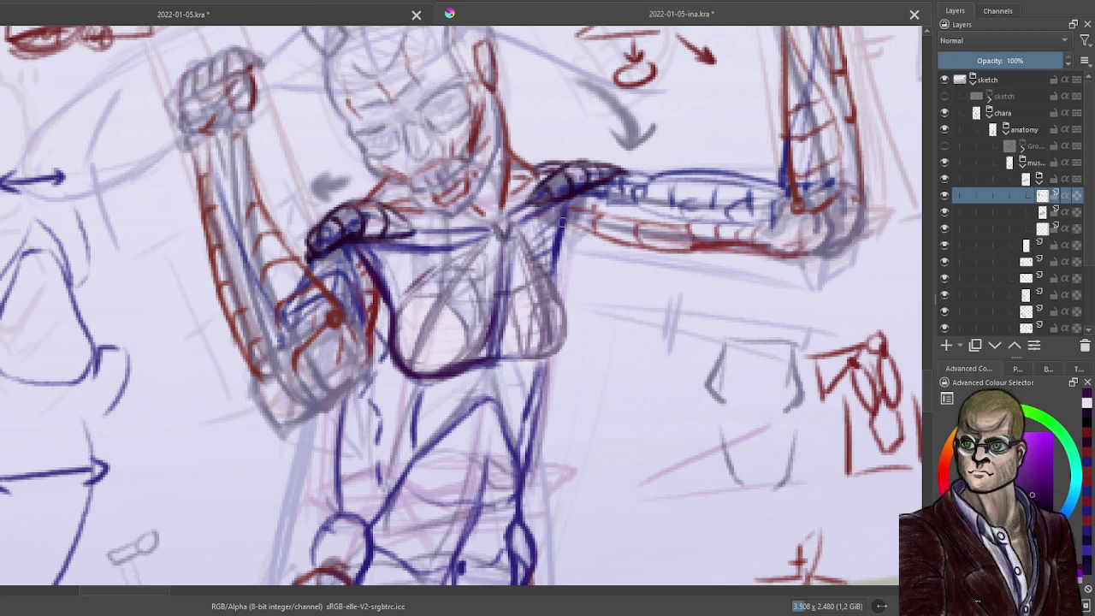
pyautogui.moveTo(555, 249)
pyautogui.mouseDown()
pyautogui.moveTo(562, 372)
pyautogui.moveTo(569, 313)
pyautogui.moveTo(568, 355)
pyautogui.mouseUp()
pyautogui.moveTo(563, 301)
pyautogui.mouseDown()
pyautogui.moveTo(570, 339)
pyautogui.moveTo(572, 323)
pyautogui.mouseUp()
pyautogui.moveTo(567, 324)
pyautogui.mouseDown()
pyautogui.moveTo(572, 345)
pyautogui.moveTo(556, 359)
pyautogui.moveTo(469, 362)
pyautogui.mouseUp()
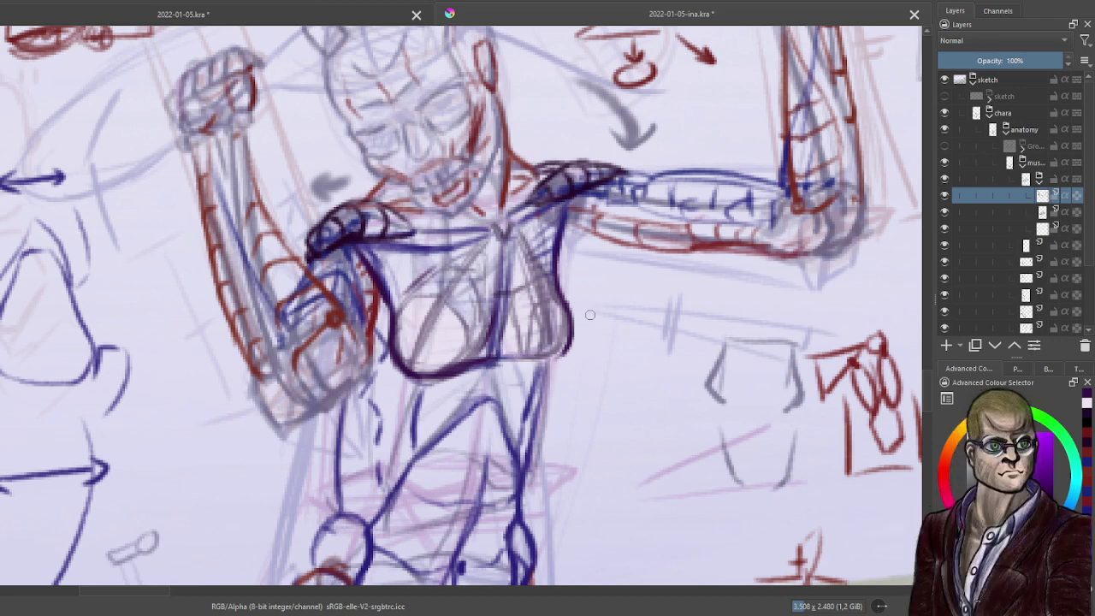
pyautogui.hotkey('ctrl', 'z')
pyautogui.hotkey('ctrl', 'z')
pyautogui.hotkey('ctrl', 'z')
pyautogui.hotkey('ctrl', 'z')
pyautogui.hotkey('ctrl', 'z')
pyautogui.hotkey('ctrl', 'z')
pyautogui.hotkey('ctrl', 'z')
pyautogui.hotkey('ctrl', 'z')
# Outline the figure's left breast within the ribcage edge and add curved inner contour lines to both breasts.
pyautogui.moveTo(558, 290)
pyautogui.mouseDown()
pyautogui.moveTo(561, 349)
pyautogui.moveTo(504, 350)
pyautogui.moveTo(532, 306)
pyautogui.moveTo(553, 302)
pyautogui.mouseUp()
pyautogui.moveTo(504, 330)
pyautogui.mouseDown()
pyautogui.moveTo(502, 303)
pyautogui.moveTo(528, 271)
pyautogui.moveTo(543, 272)
pyautogui.moveTo(517, 259)
pyautogui.mouseUp()
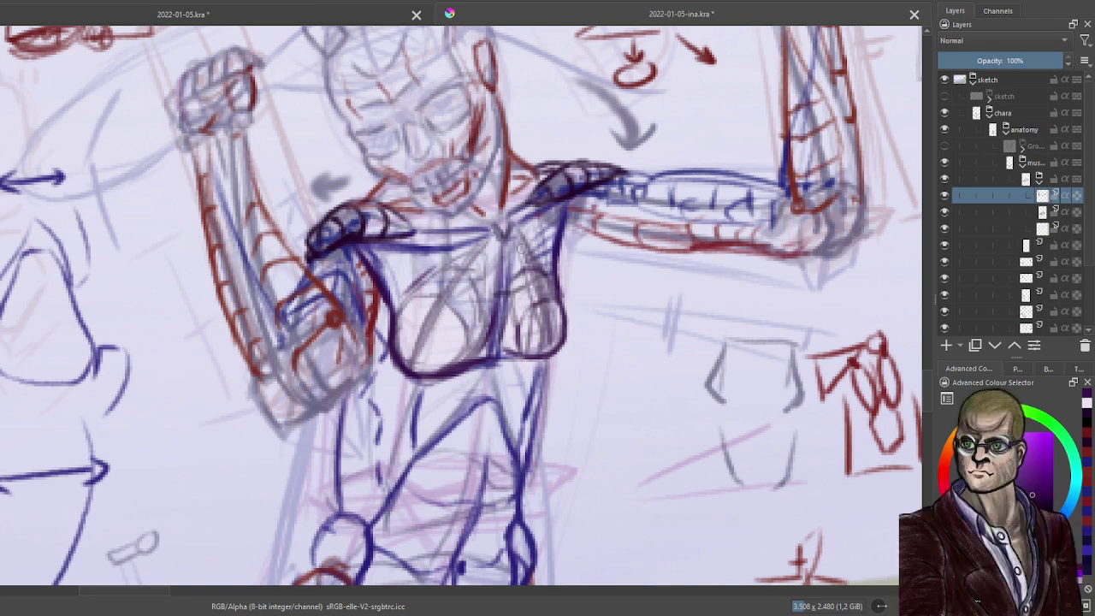
pyautogui.moveTo(400, 330)
pyautogui.mouseDown()
pyautogui.moveTo(411, 351)
pyautogui.moveTo(459, 360)
pyautogui.mouseUp()
pyautogui.moveTo(395, 311); pyautogui.dragTo(419, 283)
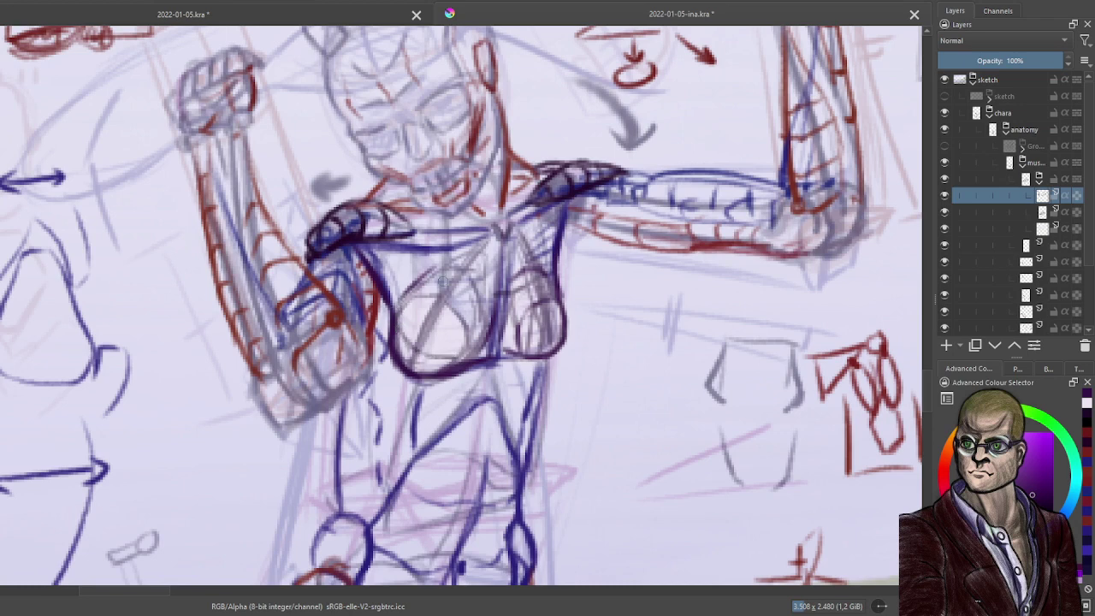
pyautogui.moveTo(464, 362)
pyautogui.mouseDown()
pyautogui.moveTo(476, 322)
pyautogui.moveTo(471, 331)
pyautogui.mouseUp()
pyautogui.moveTo(413, 306)
pyautogui.mouseDown()
pyautogui.moveTo(443, 309)
pyautogui.moveTo(464, 335)
pyautogui.moveTo(433, 275)
pyautogui.moveTo(470, 277)
pyautogui.moveTo(480, 315)
pyautogui.mouseUp()
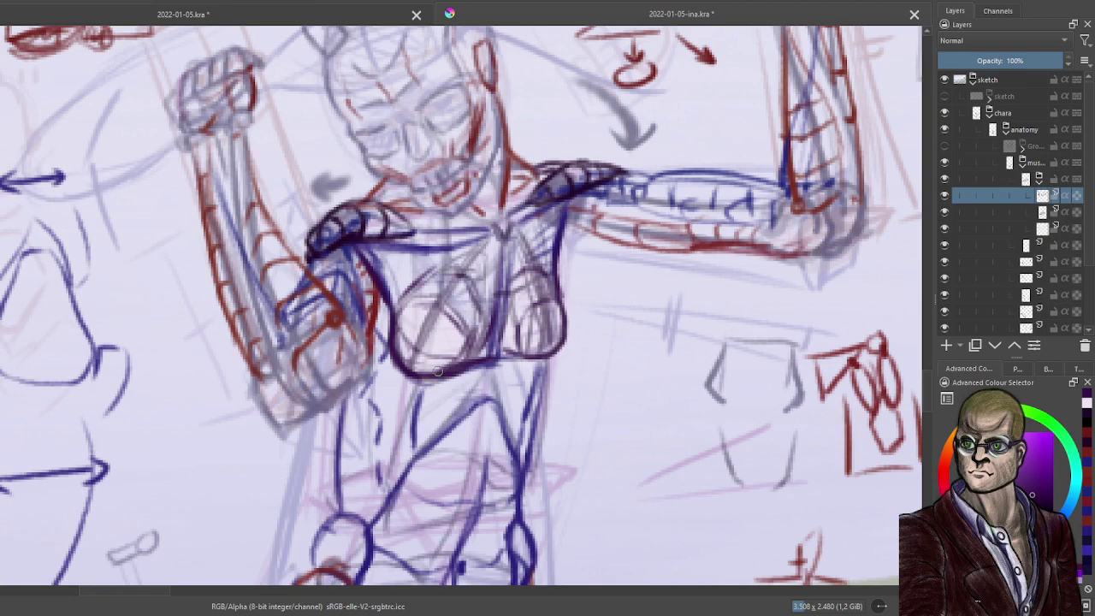
# Collapse the chest and muscles groups and add a new paint layer above the hidden group inside anatomy.
pyautogui.scroll(-5, 438, 372)
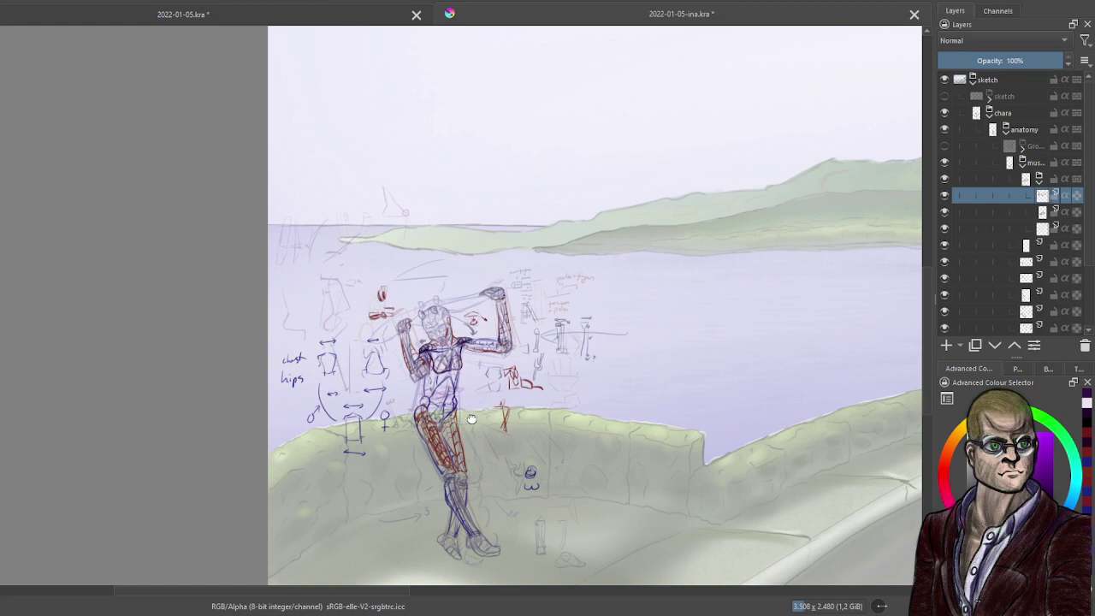
pyautogui.moveTo(471, 420); pyautogui.dragTo(495, 352)
pyautogui.scroll(2, 471, 325)
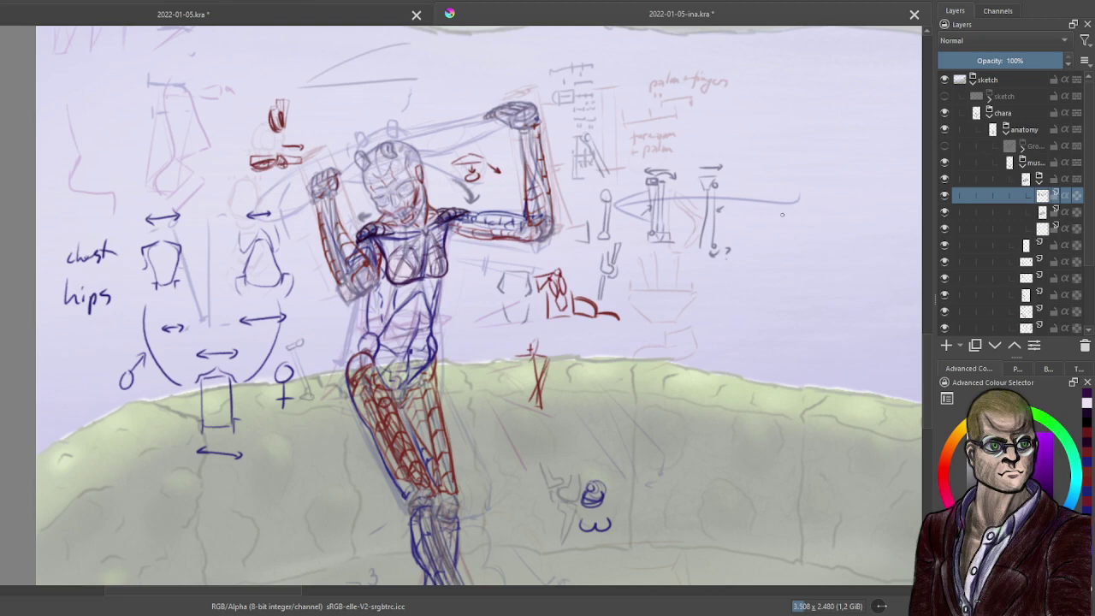
pyautogui.click(1039, 177)
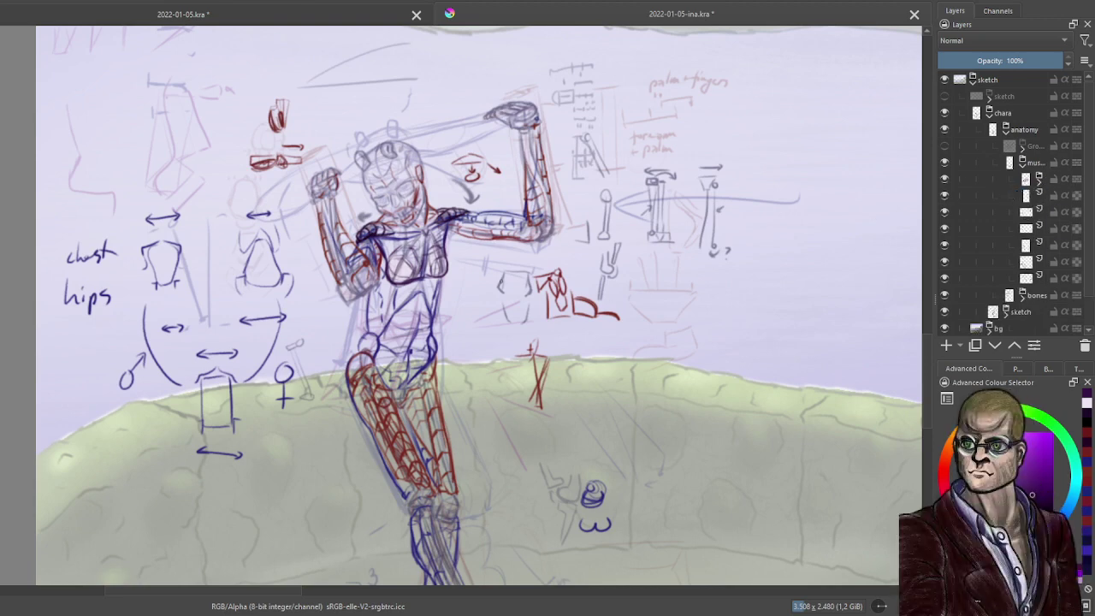
pyautogui.scroll(2, 462, 276)
pyautogui.moveTo(464, 277); pyautogui.dragTo(508, 387)
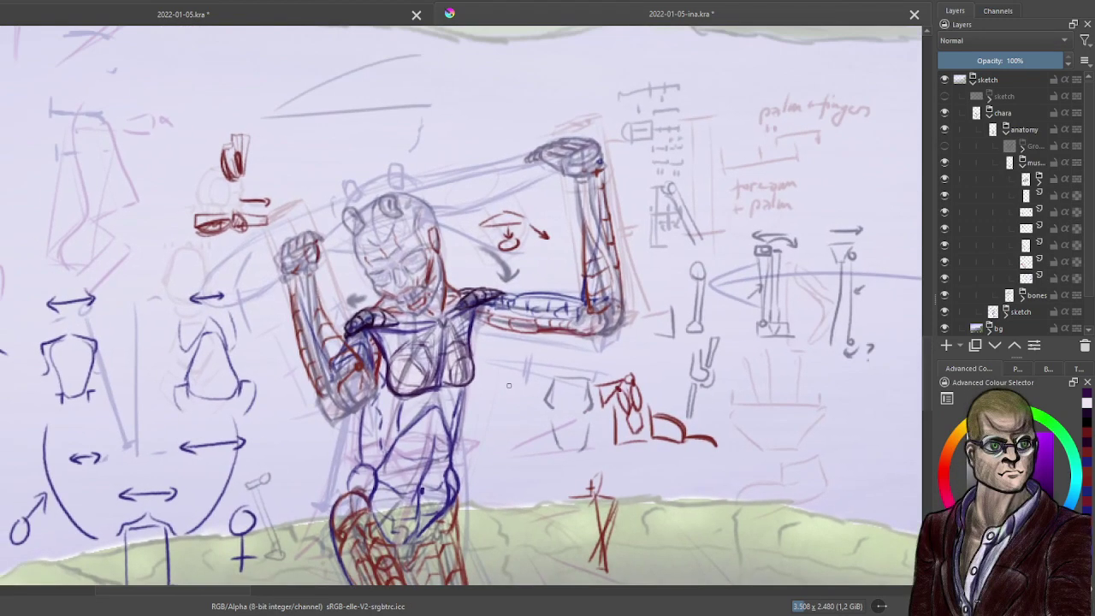
pyautogui.click(1023, 162)
pyautogui.click(1043, 150)
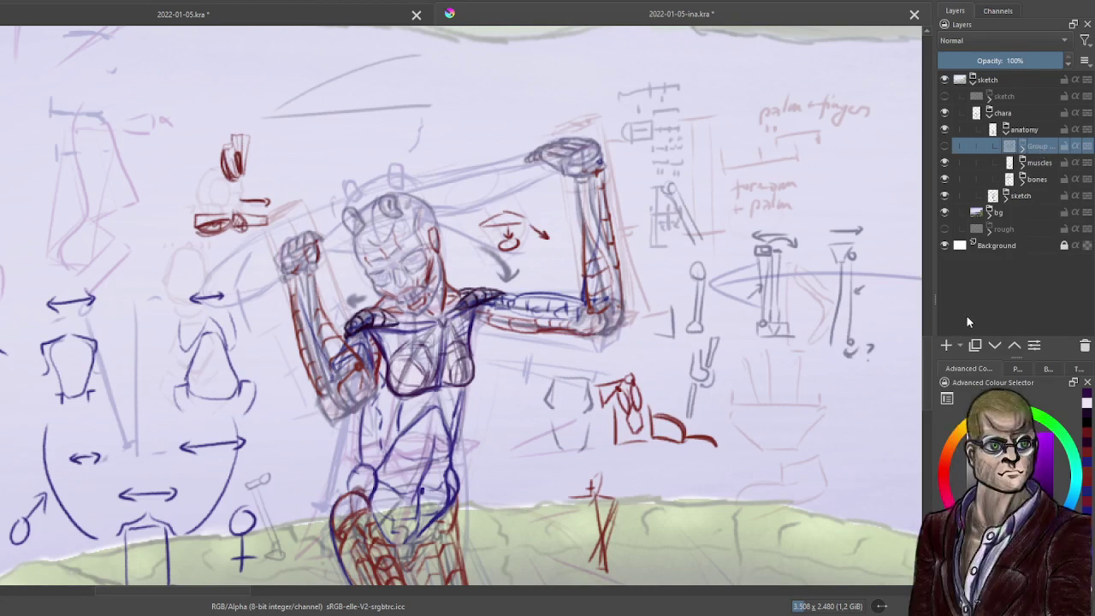
pyautogui.click(944, 348)
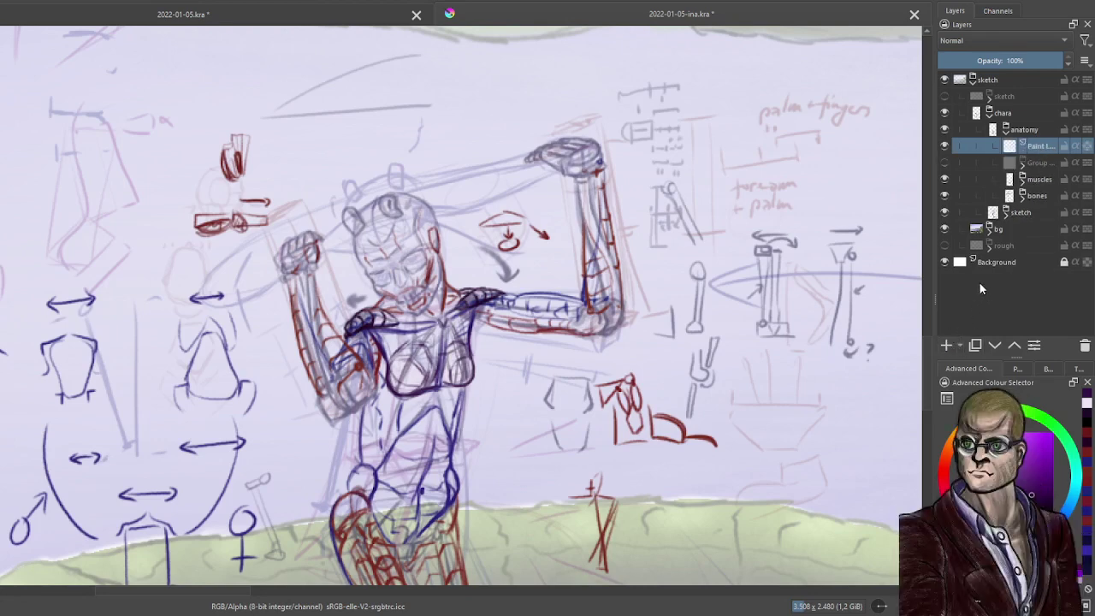
# Lower the opacity of the muscles group and set the bones group's opacity to 12%.
pyautogui.click(1052, 179)
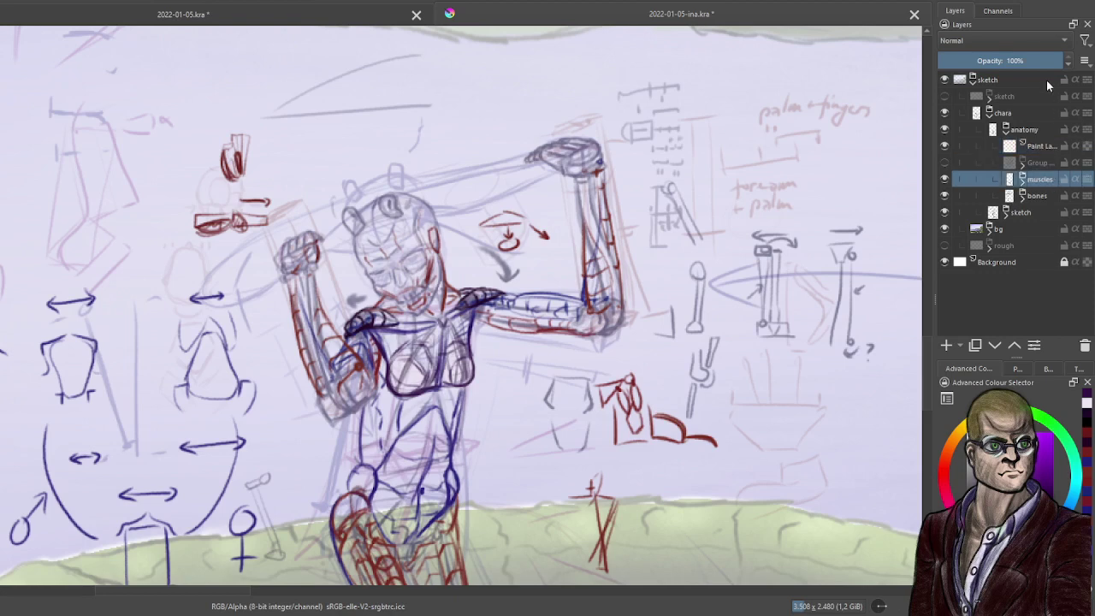
pyautogui.click(1008, 61)
pyautogui.click(1040, 196)
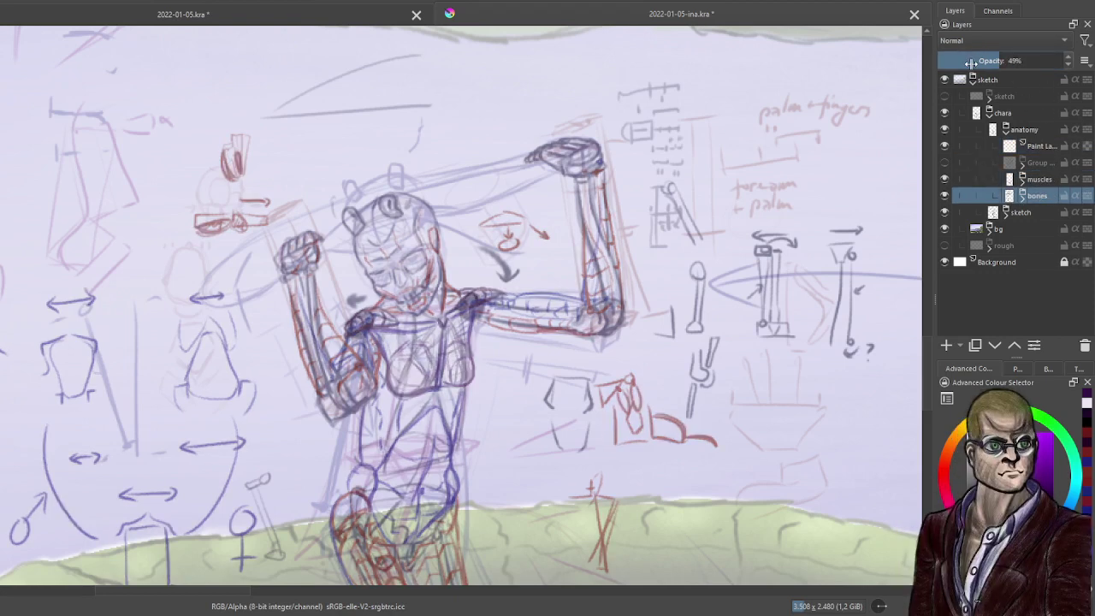
pyautogui.moveTo(975, 61); pyautogui.dragTo(951, 63)
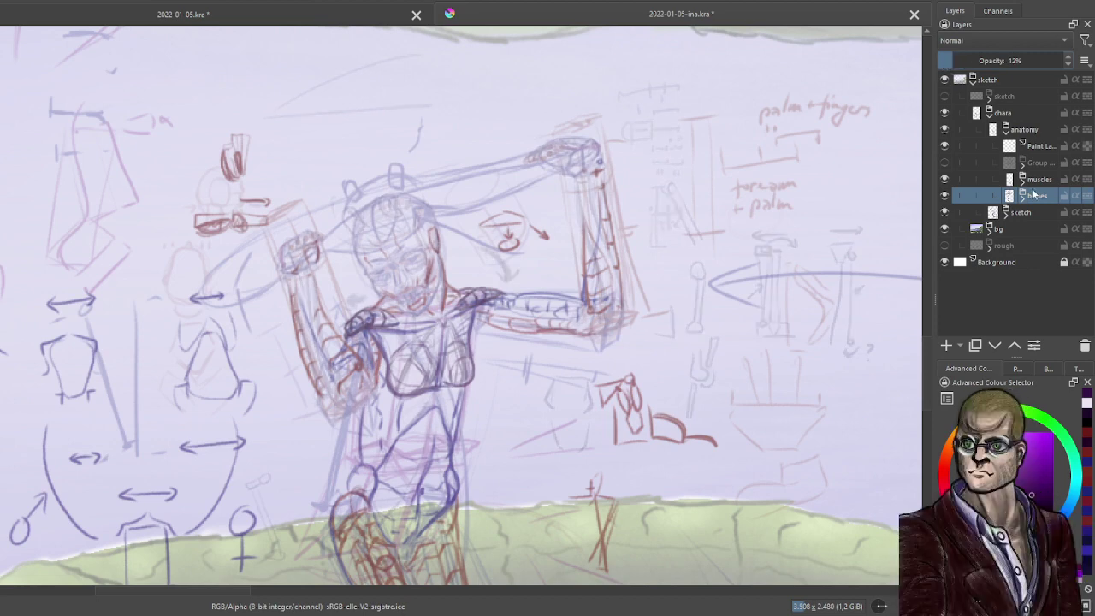
pyautogui.click(1038, 146)
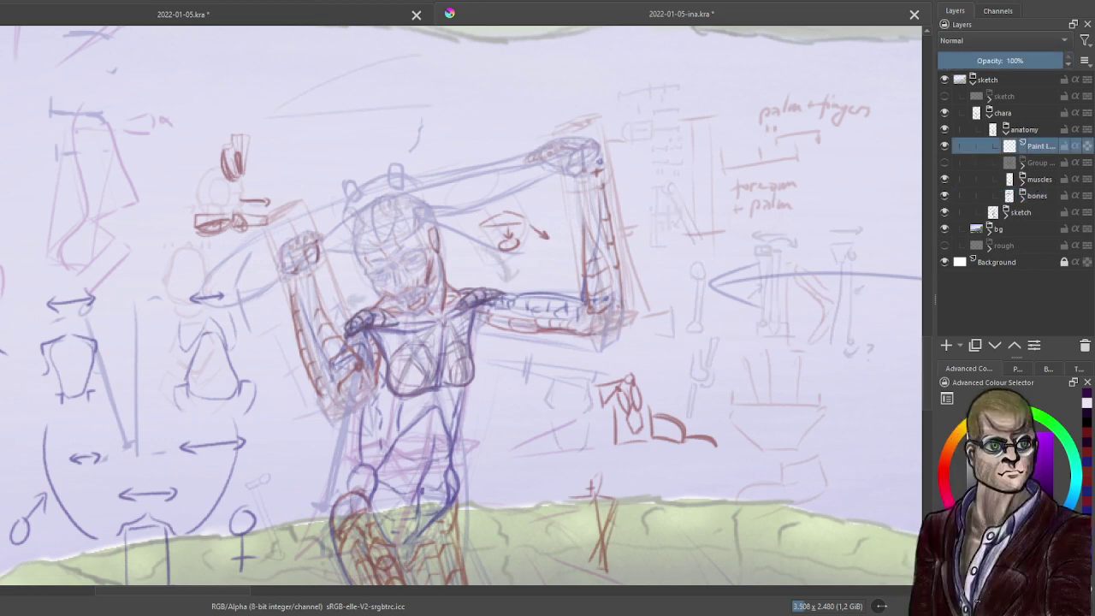
# Raise the bones group's opacity to 41% and make the top paint layer in anatomy active for drawing.
pyautogui.scroll(1, 441, 278)
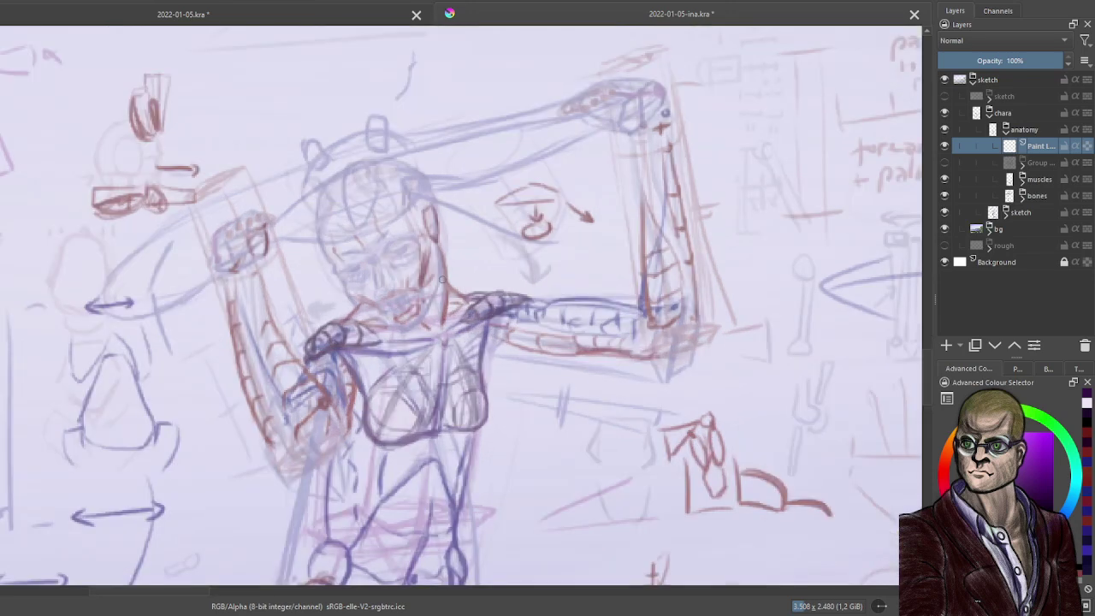
pyautogui.moveTo(368, 288); pyautogui.dragTo(470, 277)
pyautogui.scroll(1, 470, 277)
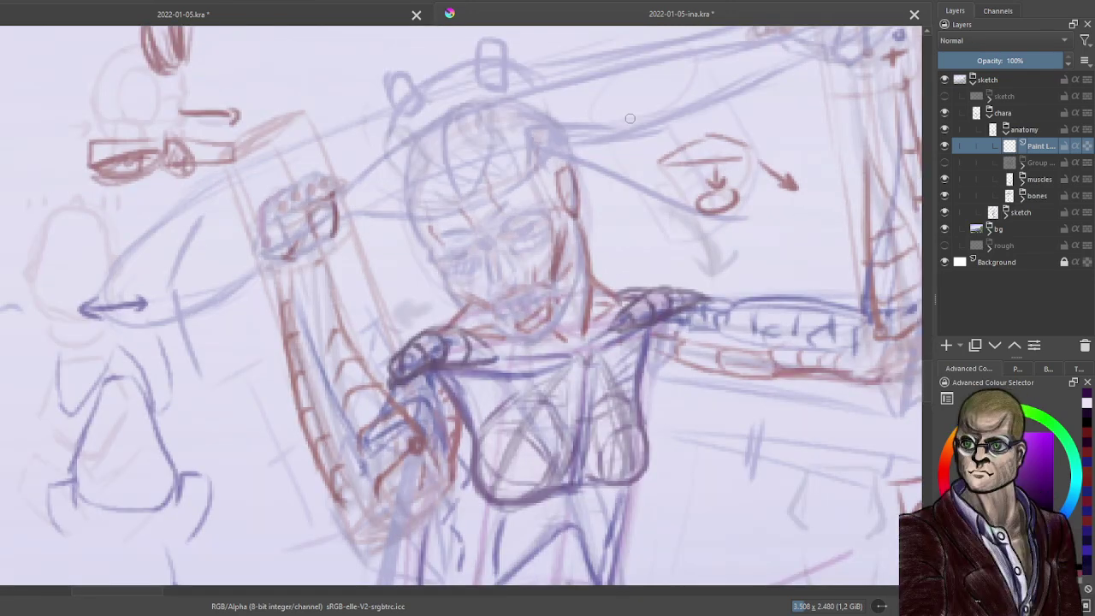
pyautogui.click(1041, 182)
pyautogui.click(1038, 196)
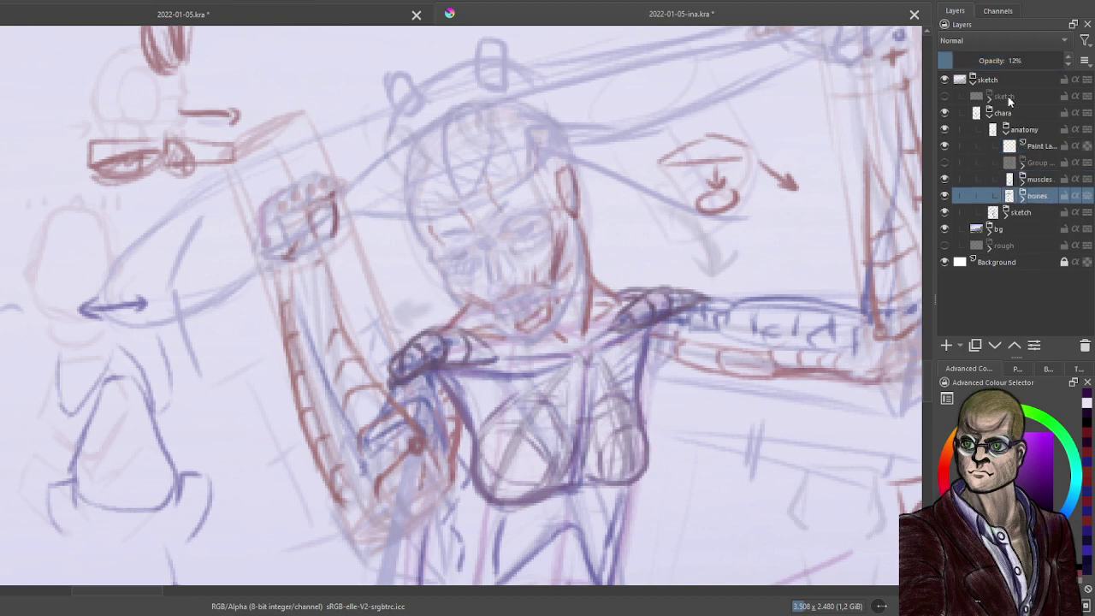
pyautogui.click(1000, 60)
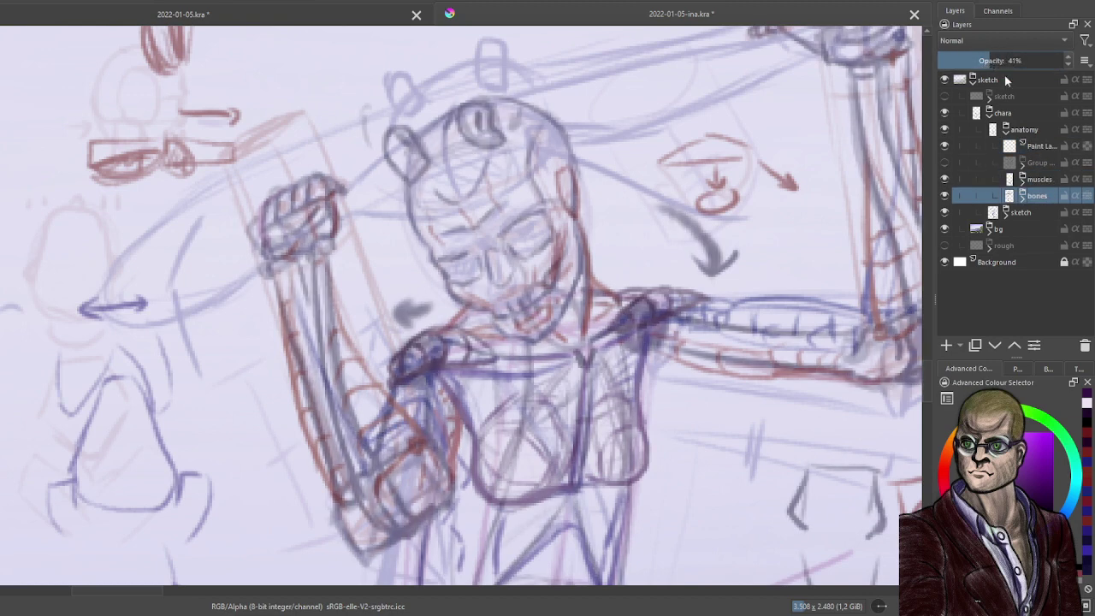
pyautogui.click(1038, 163)
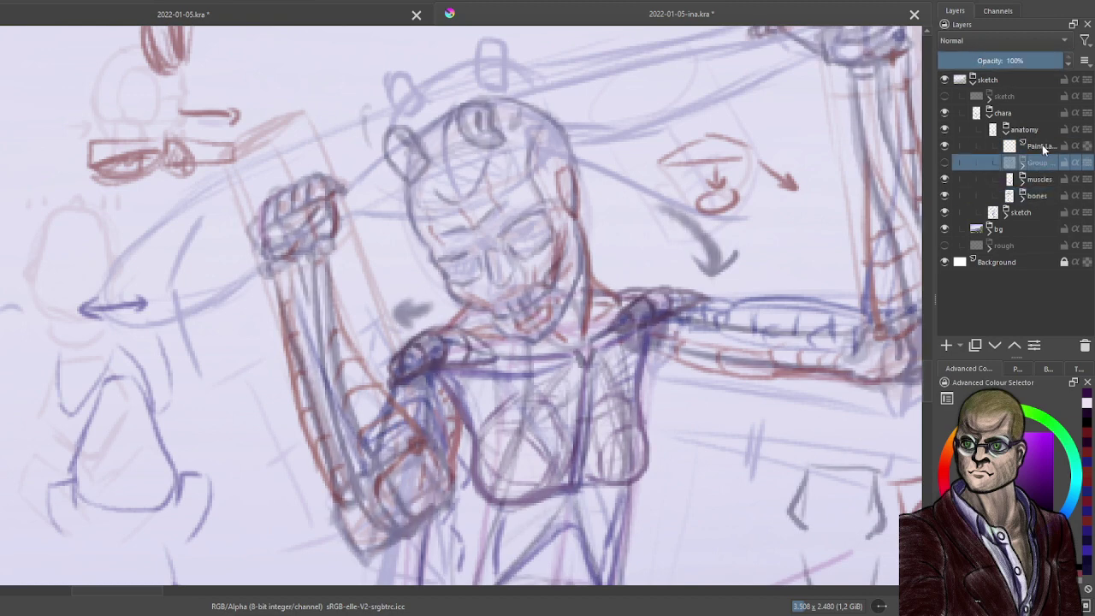
pyautogui.click(1043, 144)
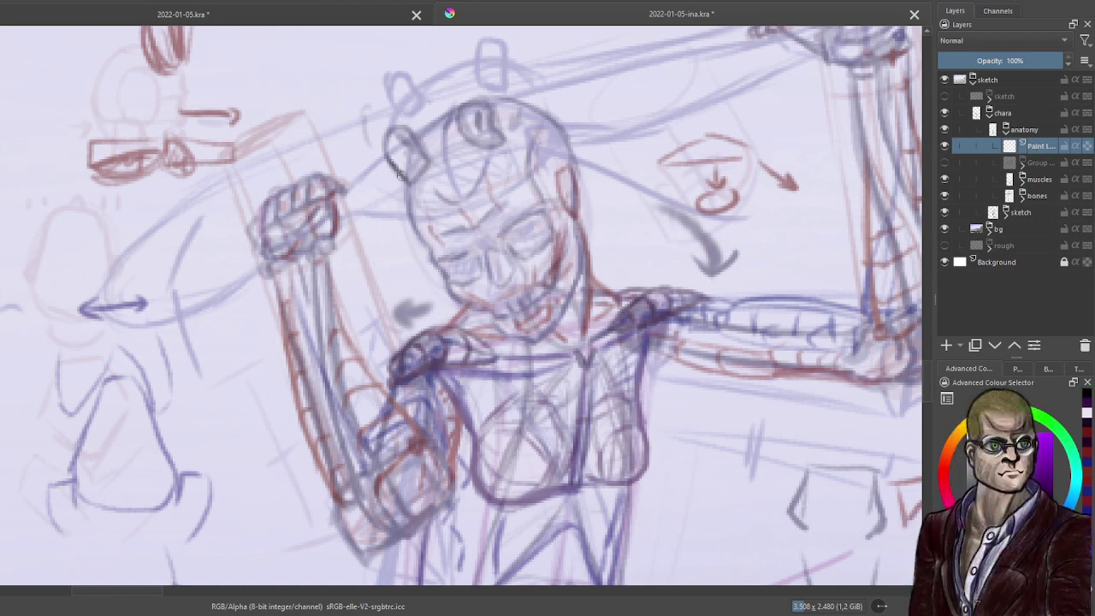
# Outline the two short horns on the figure's head in black on the top paint layer.
pyautogui.moveTo(400, 174)
pyautogui.mouseDown()
pyautogui.moveTo(394, 128)
pyautogui.moveTo(405, 128)
pyautogui.moveTo(432, 168)
pyautogui.moveTo(404, 178)
pyautogui.mouseUp()
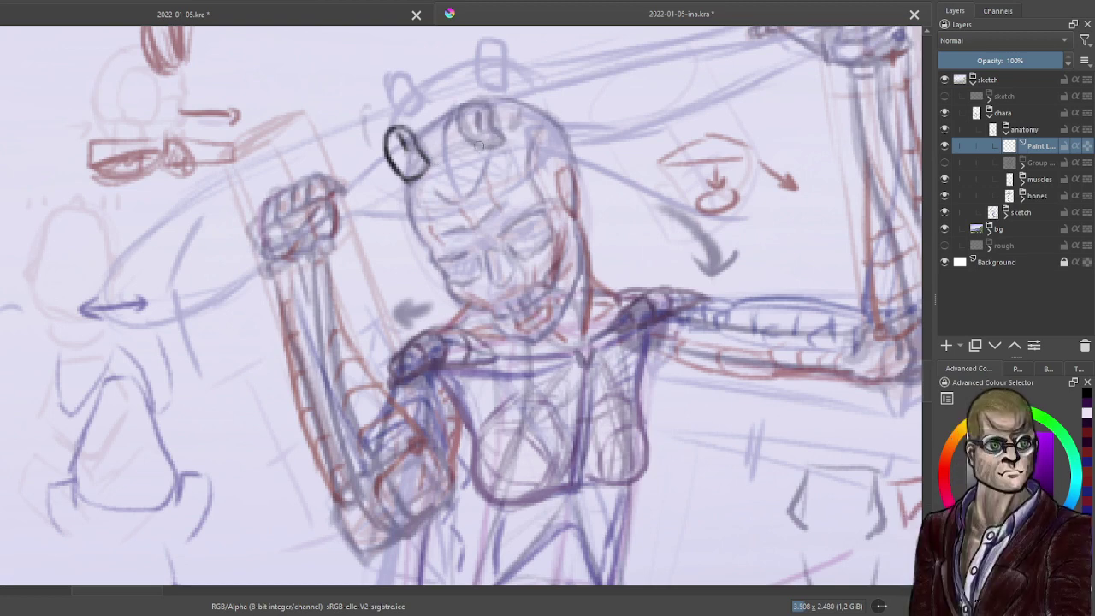
pyautogui.moveTo(470, 122)
pyautogui.mouseDown()
pyautogui.moveTo(456, 113)
pyautogui.moveTo(472, 142)
pyautogui.mouseUp()
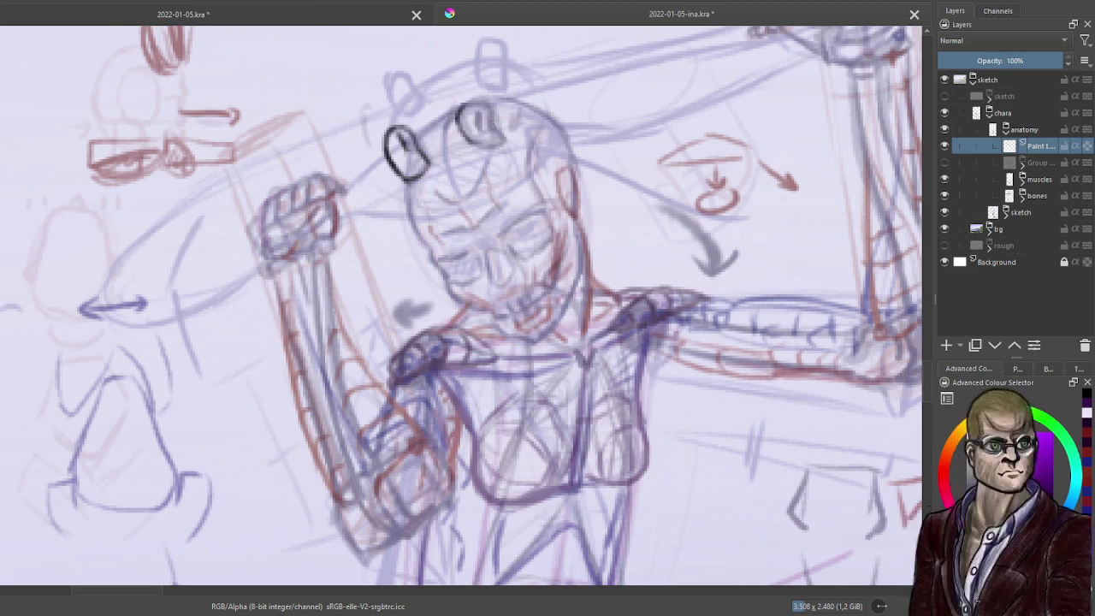
pyautogui.moveTo(494, 101)
pyautogui.mouseDown()
pyautogui.moveTo(503, 134)
pyautogui.moveTo(476, 144)
pyautogui.moveTo(513, 136)
pyautogui.mouseUp()
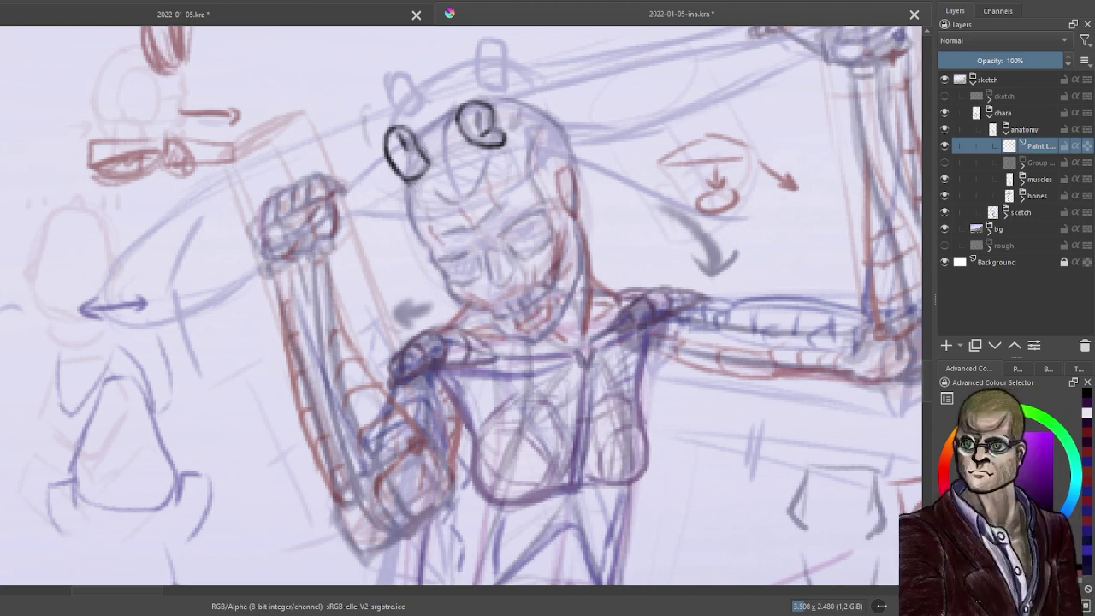
# Draw the head's black contour around the cranium, ear, jaw and chin, following the underlying skull sketch.
pyautogui.moveTo(414, 128)
pyautogui.mouseDown()
pyautogui.moveTo(462, 102)
pyautogui.moveTo(512, 95)
pyautogui.moveTo(569, 134)
pyautogui.moveTo(495, 98)
pyautogui.moveTo(568, 161)
pyautogui.moveTo(582, 219)
pyautogui.mouseUp()
pyautogui.moveTo(567, 169)
pyautogui.mouseDown()
pyautogui.moveTo(578, 219)
pyautogui.moveTo(574, 209)
pyautogui.mouseUp()
pyautogui.moveTo(582, 255)
pyautogui.mouseDown()
pyautogui.moveTo(548, 338)
pyautogui.moveTo(512, 333)
pyautogui.mouseUp()
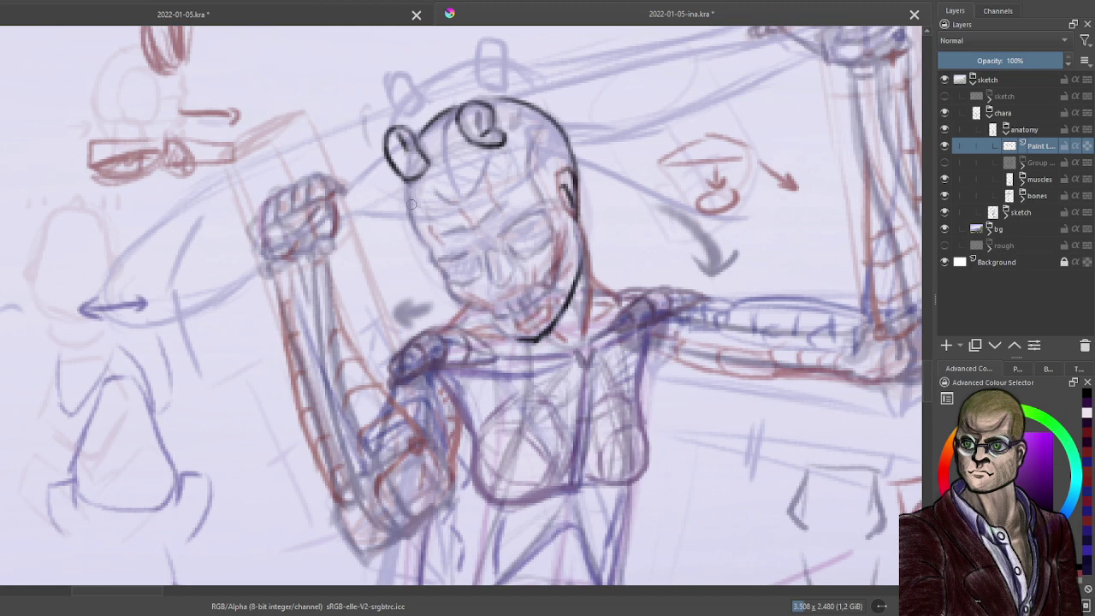
pyautogui.moveTo(411, 203)
pyautogui.mouseDown()
pyautogui.moveTo(447, 277)
pyautogui.moveTo(515, 339)
pyautogui.mouseUp()
# Draw the closed eyes, eyebrows, nose, mouth and cheek line inside the head outline.
pyautogui.moveTo(504, 243); pyautogui.dragTo(543, 213)
pyautogui.moveTo(521, 255); pyautogui.dragTo(540, 244)
pyautogui.moveTo(512, 243)
pyautogui.mouseDown()
pyautogui.moveTo(487, 251)
pyautogui.moveTo(498, 248)
pyautogui.moveTo(498, 276)
pyautogui.moveTo(487, 258)
pyautogui.moveTo(492, 285)
pyautogui.moveTo(506, 275)
pyautogui.moveTo(505, 255)
pyautogui.moveTo(515, 273)
pyautogui.moveTo(506, 286)
pyautogui.moveTo(488, 260)
pyautogui.moveTo(517, 286)
pyautogui.mouseUp()
pyautogui.moveTo(437, 260)
pyautogui.mouseDown()
pyautogui.moveTo(477, 249)
pyautogui.moveTo(481, 228)
pyautogui.mouseUp()
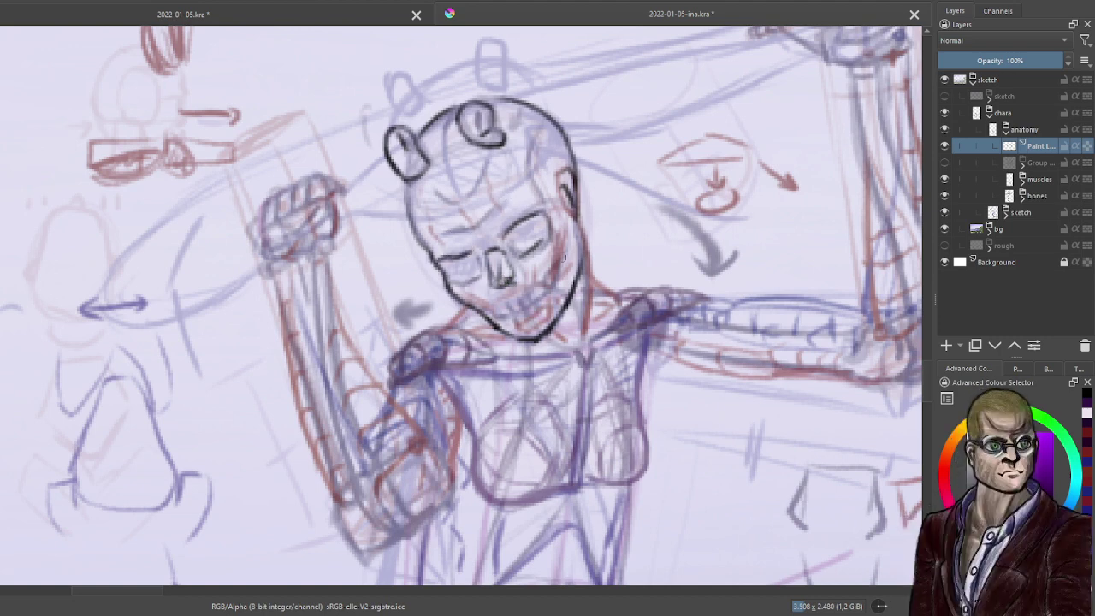
pyautogui.moveTo(494, 303)
pyautogui.mouseDown()
pyautogui.moveTo(539, 290)
pyautogui.moveTo(511, 325)
pyautogui.mouseUp()
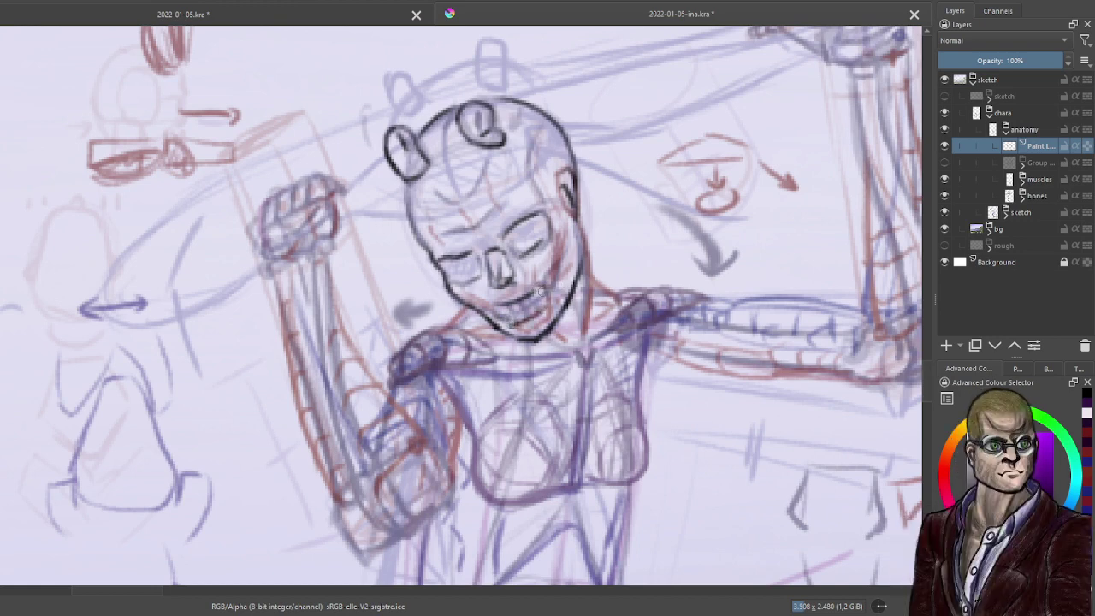
pyautogui.moveTo(547, 292); pyautogui.dragTo(563, 264)
# Outline both sides of the neck and continue the line over the figure's right shoulder.
pyautogui.moveTo(581, 223)
pyautogui.mouseDown()
pyautogui.moveTo(596, 281)
pyautogui.moveTo(625, 296)
pyautogui.moveTo(588, 335)
pyautogui.mouseUp()
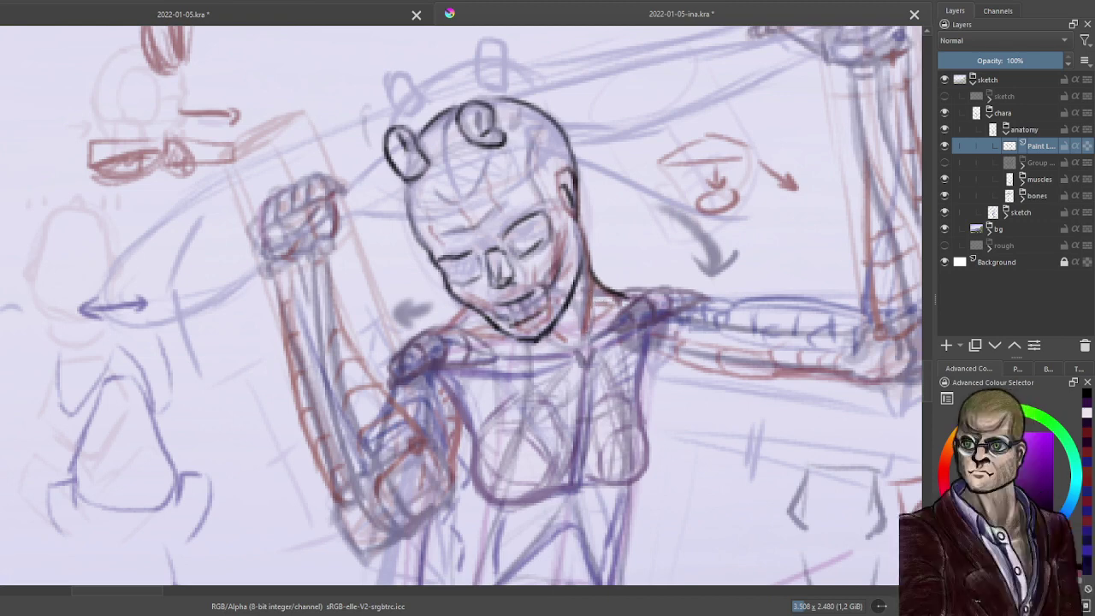
pyautogui.moveTo(588, 296); pyautogui.dragTo(587, 334)
pyautogui.moveTo(473, 310)
pyautogui.mouseDown()
pyautogui.moveTo(401, 345)
pyautogui.moveTo(421, 332)
pyautogui.moveTo(393, 406)
pyautogui.mouseUp()
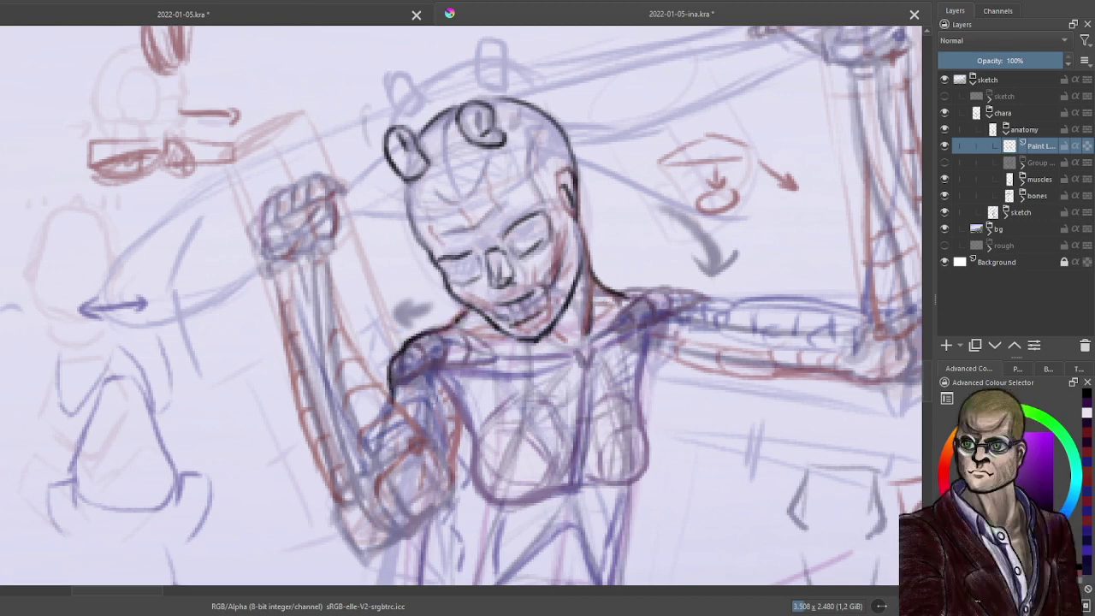
# Outline the figure's raised right forearm and fist, including the long inner contour running from elbow to wrist.
pyautogui.moveTo(329, 255)
pyautogui.mouseDown()
pyautogui.moveTo(361, 392)
pyautogui.moveTo(428, 443)
pyautogui.mouseUp()
pyautogui.moveTo(376, 527)
pyautogui.mouseDown()
pyautogui.moveTo(343, 458)
pyautogui.moveTo(327, 364)
pyautogui.mouseUp()
pyautogui.hotkey('ctrl', 'z')
pyautogui.moveTo(349, 474)
pyautogui.mouseDown()
pyautogui.moveTo(328, 430)
pyautogui.moveTo(321, 353)
pyautogui.moveTo(334, 197)
pyautogui.mouseUp()
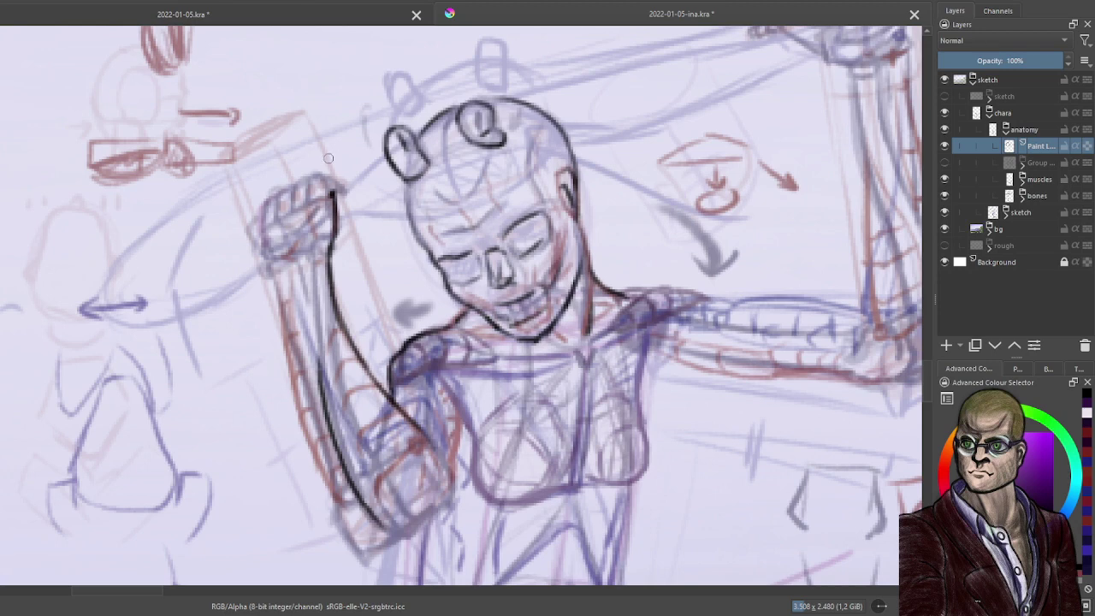
pyautogui.moveTo(316, 171)
pyautogui.mouseDown()
pyautogui.moveTo(258, 212)
pyautogui.moveTo(296, 175)
pyautogui.moveTo(345, 184)
pyautogui.moveTo(347, 197)
pyautogui.mouseUp()
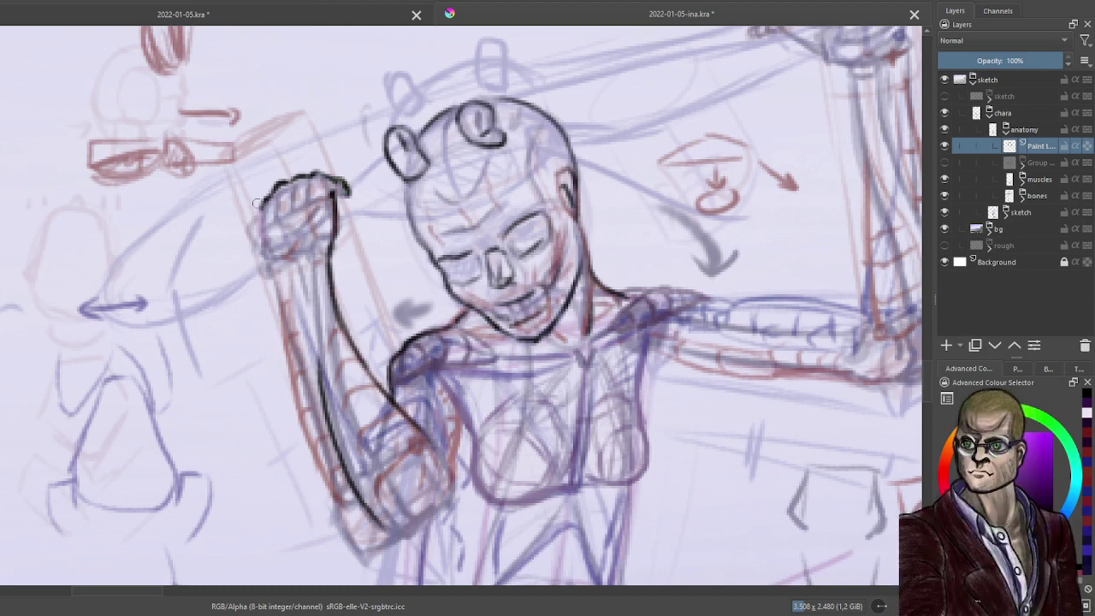
pyautogui.moveTo(260, 208)
pyautogui.mouseDown()
pyautogui.moveTo(303, 400)
pyautogui.moveTo(292, 369)
pyautogui.moveTo(381, 572)
pyautogui.moveTo(376, 539)
pyautogui.moveTo(345, 508)
pyautogui.moveTo(382, 543)
pyautogui.mouseUp()
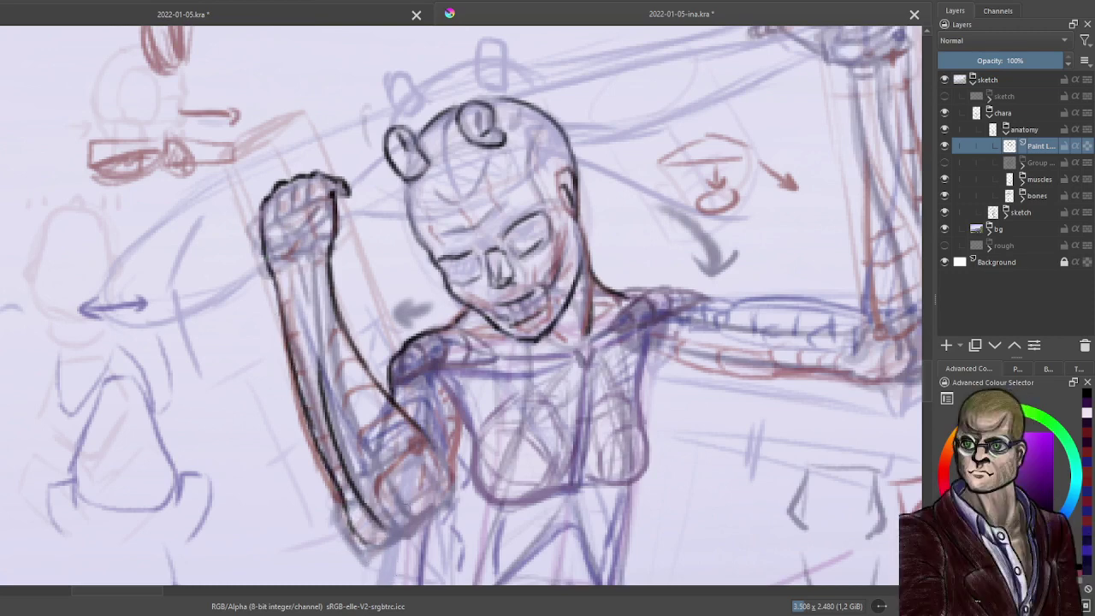
# Undo the last strokes on the right forearm's outer edge and redraw that edge down to the elbow.
pyautogui.hotkey('ctrl', 'z')
pyautogui.hotkey('ctrl', 'z')
pyautogui.hotkey('ctrl', 'z')
pyautogui.hotkey('ctrl', 'z')
pyautogui.hotkey('ctrl', 'z')
pyautogui.hotkey('ctrl', 'z')
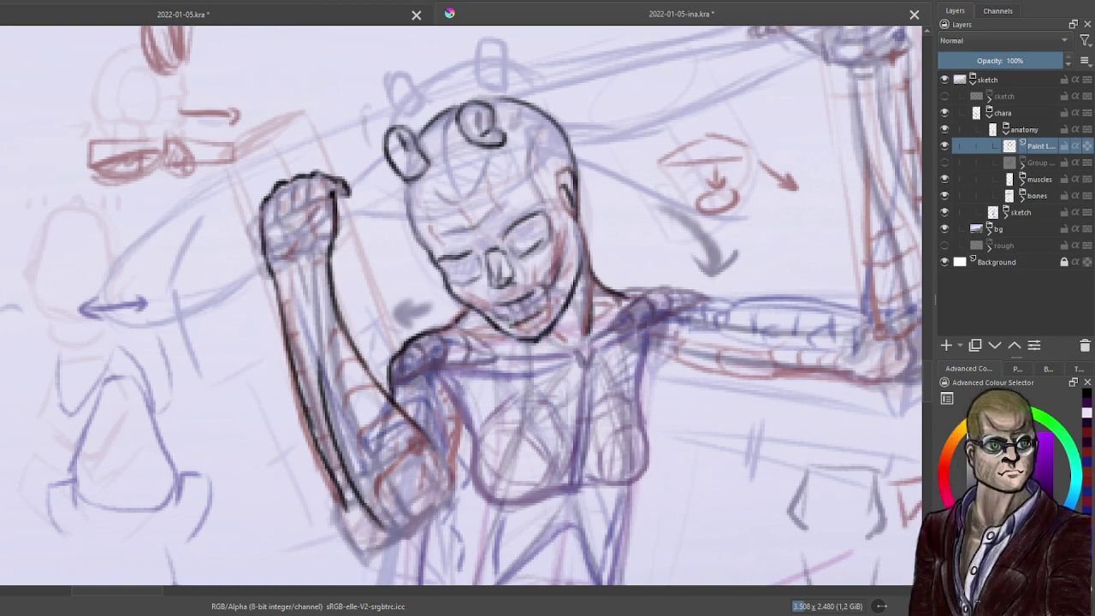
pyautogui.hotkey('ctrl', 'z')
pyautogui.moveTo(286, 342)
pyautogui.mouseDown()
pyautogui.moveTo(324, 467)
pyautogui.moveTo(368, 537)
pyautogui.mouseUp()
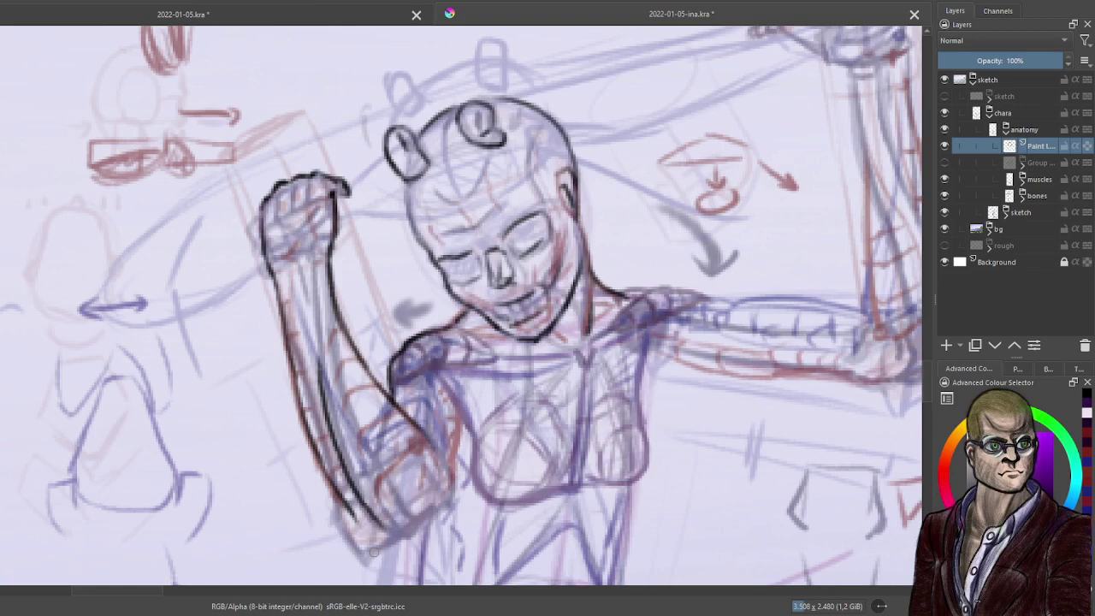
# Close the rounded elbow of the right arm and outline the upper arm from the armpit down to it.
pyautogui.moveTo(508, 448); pyautogui.dragTo(455, 219)
pyautogui.scroll(1, 455, 219)
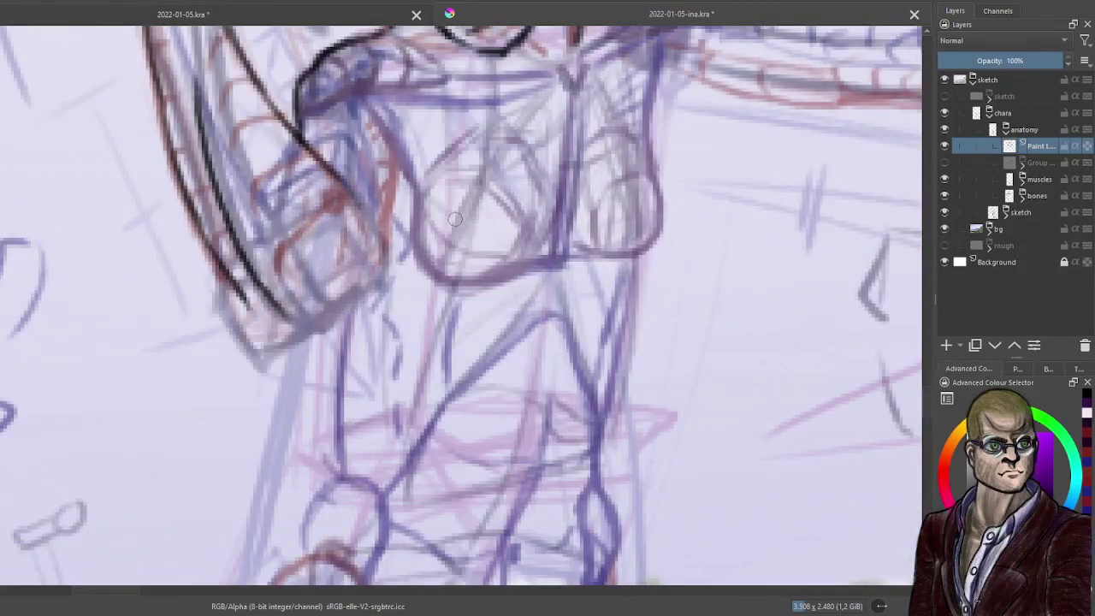
pyautogui.moveTo(240, 296)
pyautogui.mouseDown()
pyautogui.moveTo(308, 326)
pyautogui.moveTo(368, 286)
pyautogui.mouseUp()
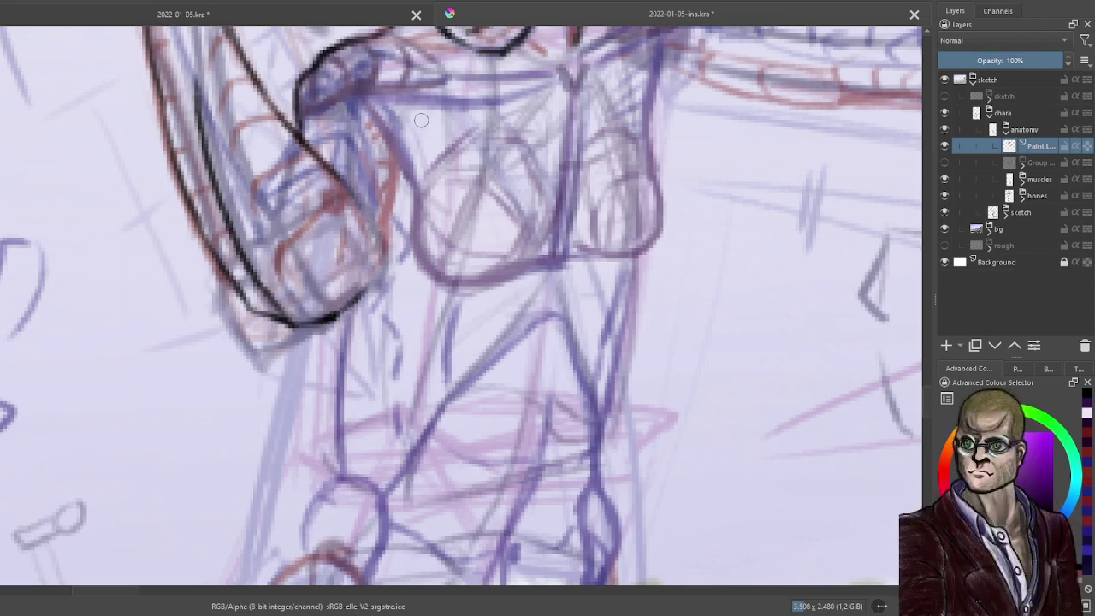
pyautogui.moveTo(370, 150); pyautogui.dragTo(373, 187)
pyautogui.moveTo(333, 113)
pyautogui.mouseDown()
pyautogui.moveTo(382, 129)
pyautogui.moveTo(371, 126)
pyautogui.moveTo(405, 213)
pyautogui.moveTo(401, 162)
pyautogui.moveTo(371, 282)
pyautogui.moveTo(385, 240)
pyautogui.moveTo(321, 319)
pyautogui.mouseUp()
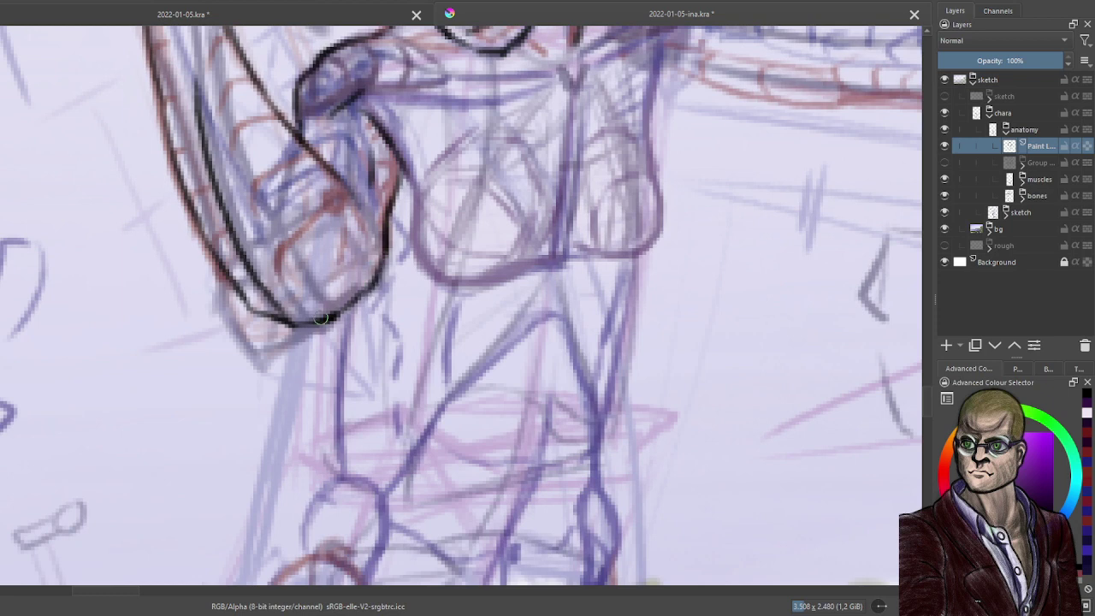
# Trace the chest contour in black along both sides and the lower edge, adding the centre line between the breasts.
pyautogui.moveTo(409, 195)
pyautogui.mouseDown()
pyautogui.moveTo(424, 257)
pyautogui.moveTo(445, 270)
pyautogui.moveTo(515, 279)
pyautogui.moveTo(556, 257)
pyautogui.moveTo(644, 254)
pyautogui.moveTo(659, 236)
pyautogui.mouseUp()
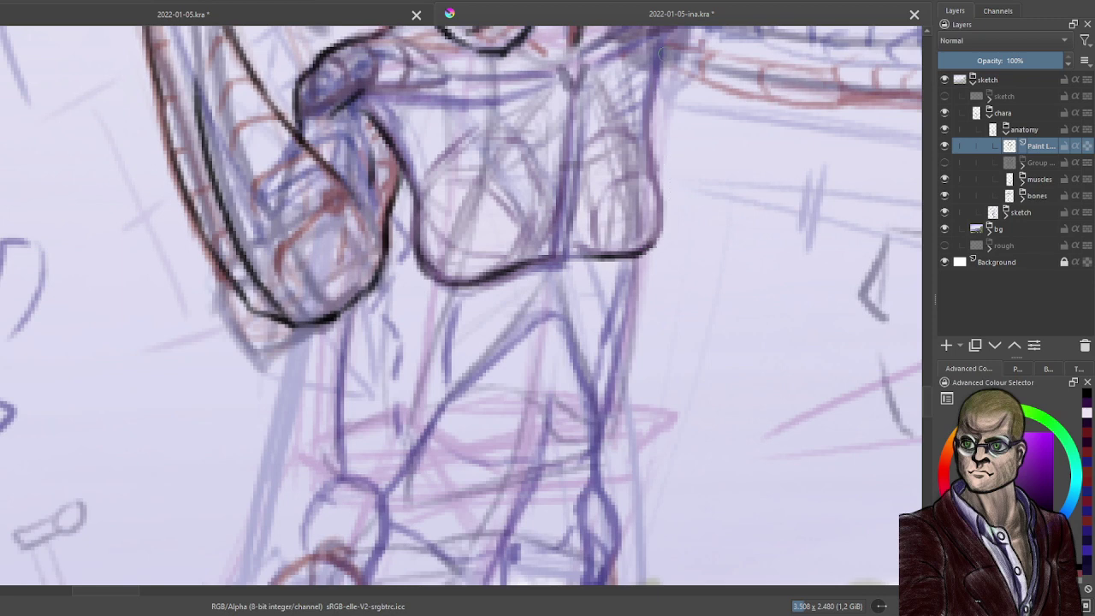
pyautogui.moveTo(661, 52)
pyautogui.mouseDown()
pyautogui.moveTo(646, 122)
pyautogui.moveTo(656, 251)
pyautogui.mouseUp()
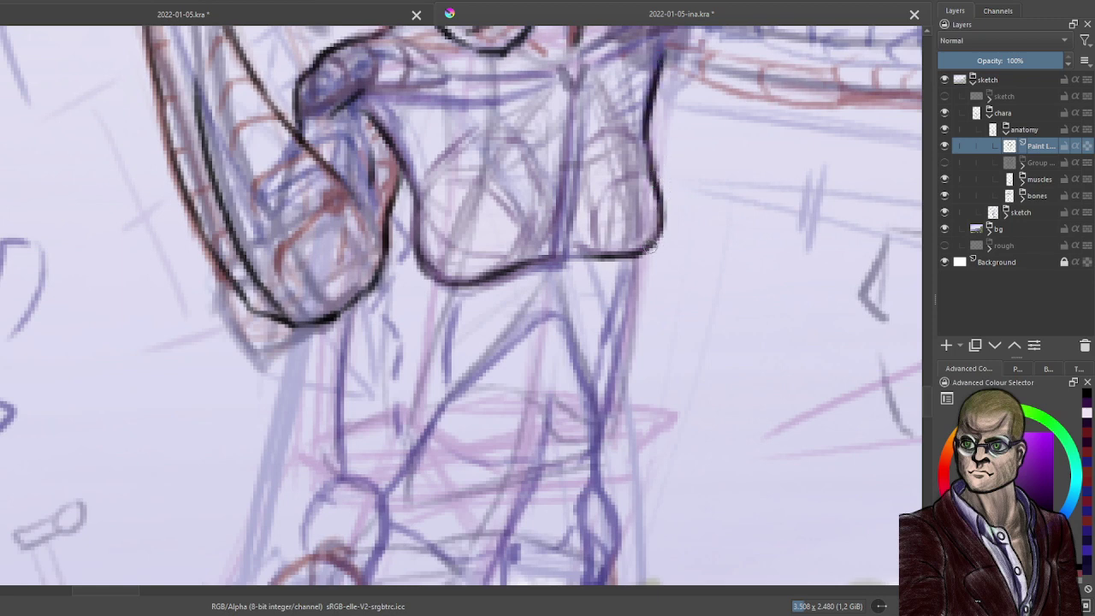
pyautogui.moveTo(574, 97); pyautogui.dragTo(563, 248)
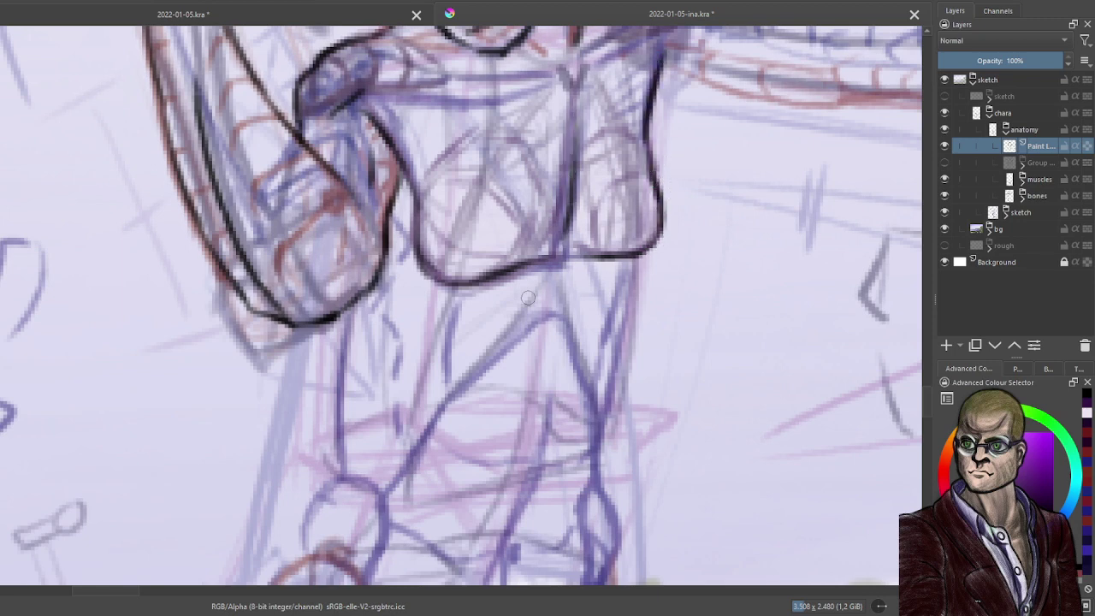
# Draw the rib arch, the belly's centre line and the figure's right waist contour down to the hip.
pyautogui.moveTo(548, 313); pyautogui.dragTo(493, 356)
pyautogui.moveTo(556, 314)
pyautogui.mouseDown()
pyautogui.moveTo(571, 377)
pyautogui.moveTo(545, 435)
pyautogui.mouseUp()
pyautogui.moveTo(524, 512); pyautogui.dragTo(496, 563)
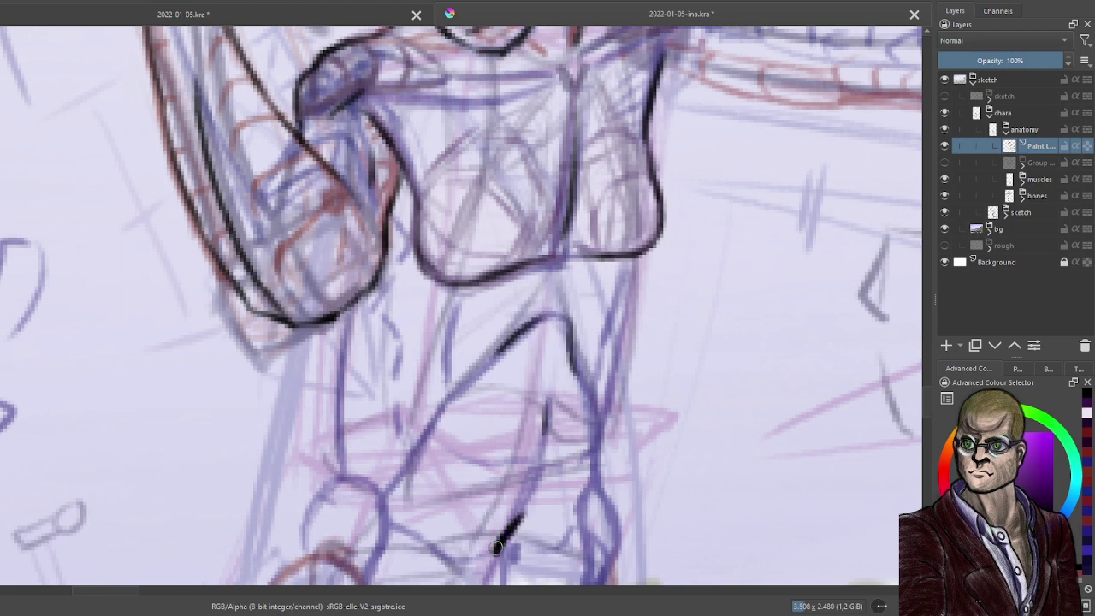
pyautogui.moveTo(350, 311)
pyautogui.mouseDown()
pyautogui.moveTo(361, 396)
pyautogui.moveTo(342, 469)
pyautogui.mouseUp()
pyautogui.moveTo(357, 404); pyautogui.dragTo(301, 512)
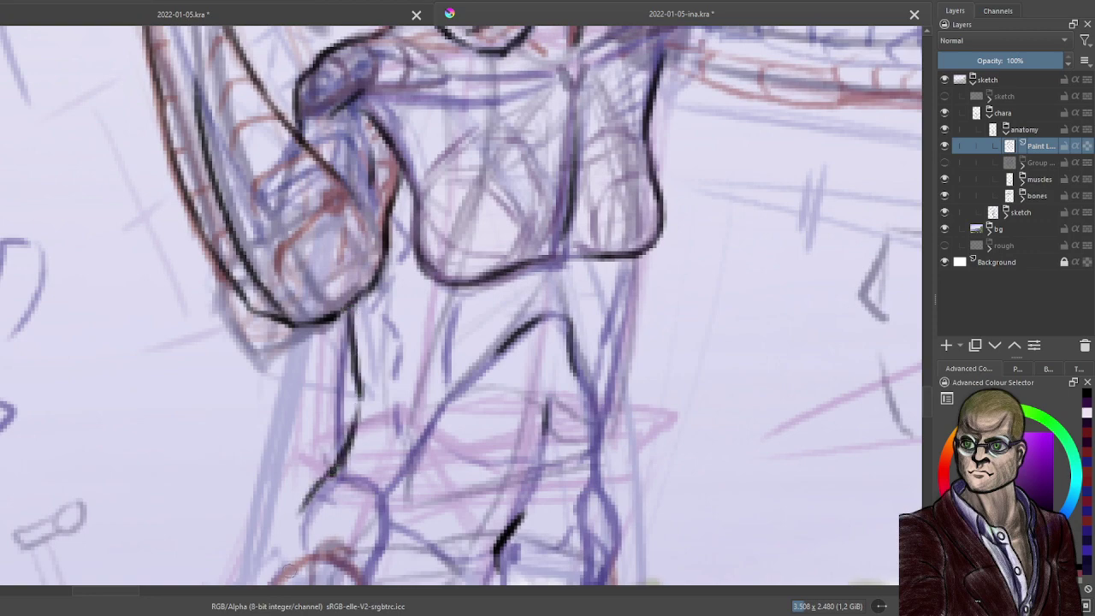
# Outline both hips from waist to upper thigh and add the inner pelvic contour lines on each side.
pyautogui.scroll(-1, 703, 285)
pyautogui.moveTo(704, 285); pyautogui.dragTo(718, 137)
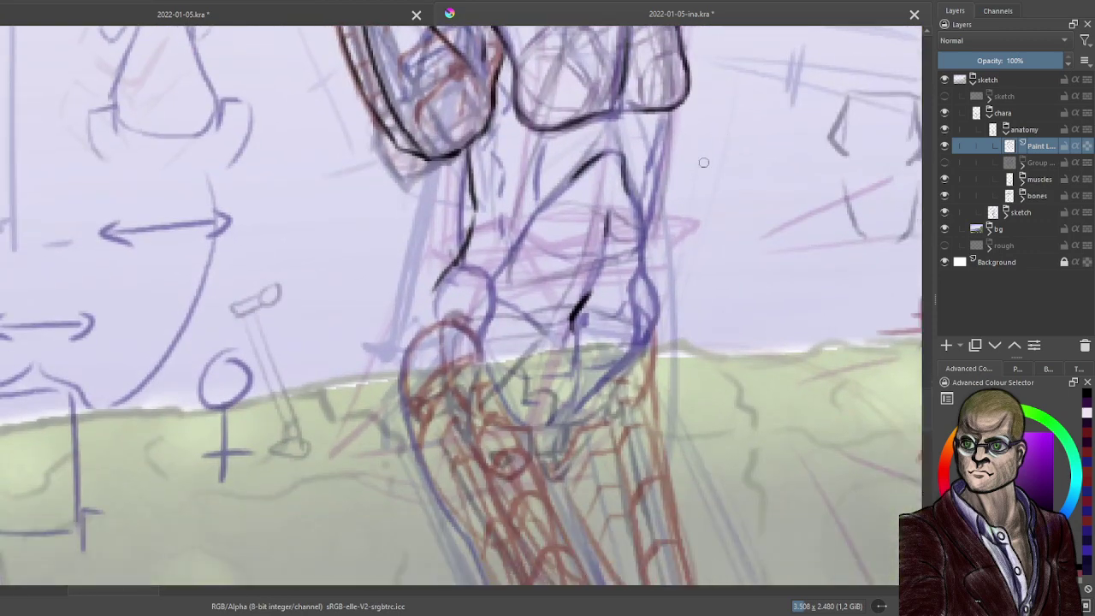
pyautogui.scroll(1, 666, 227)
pyautogui.moveTo(366, 278)
pyautogui.mouseDown()
pyautogui.moveTo(301, 380)
pyautogui.moveTo(290, 524)
pyautogui.moveTo(301, 537)
pyautogui.mouseUp()
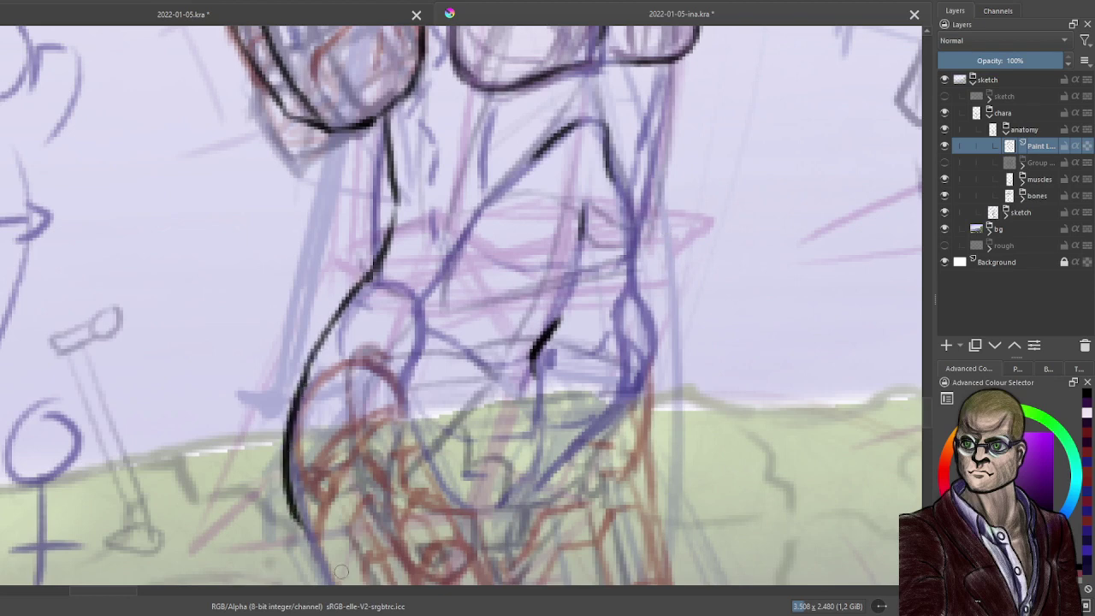
pyautogui.moveTo(673, 56)
pyautogui.mouseDown()
pyautogui.moveTo(627, 295)
pyautogui.moveTo(654, 447)
pyautogui.mouseUp()
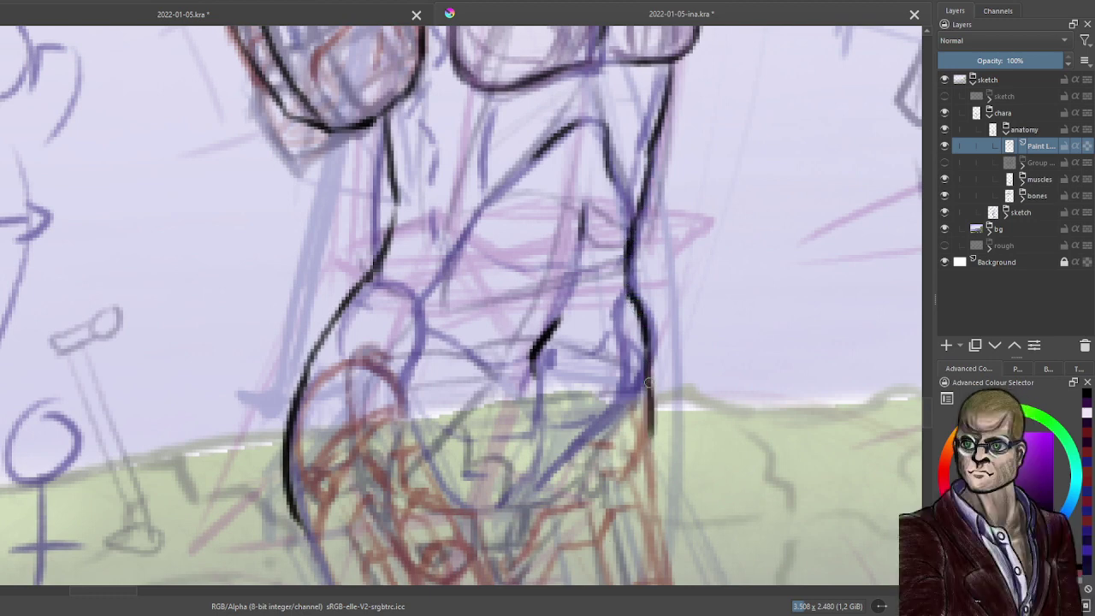
pyautogui.moveTo(633, 319)
pyautogui.mouseDown()
pyautogui.moveTo(627, 382)
pyautogui.moveTo(565, 473)
pyautogui.mouseUp()
pyautogui.moveTo(423, 288); pyautogui.dragTo(409, 402)
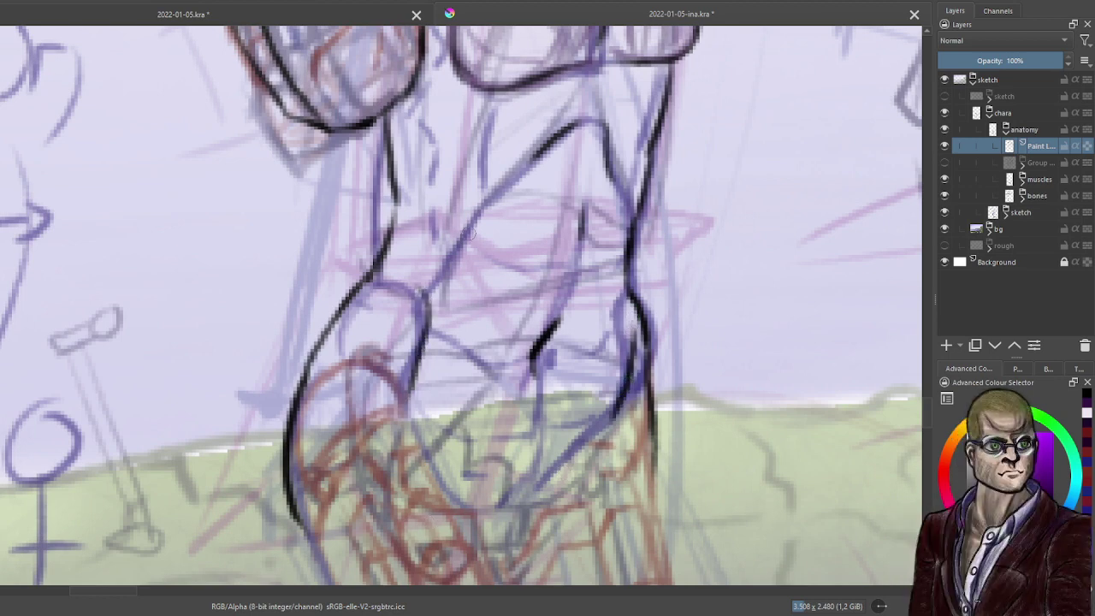
# Trace the lower pelvic contour in black from the inner left hip down to the crotch.
pyautogui.moveTo(469, 235); pyautogui.dragTo(510, 189)
pyautogui.scroll(-1, 611, 217)
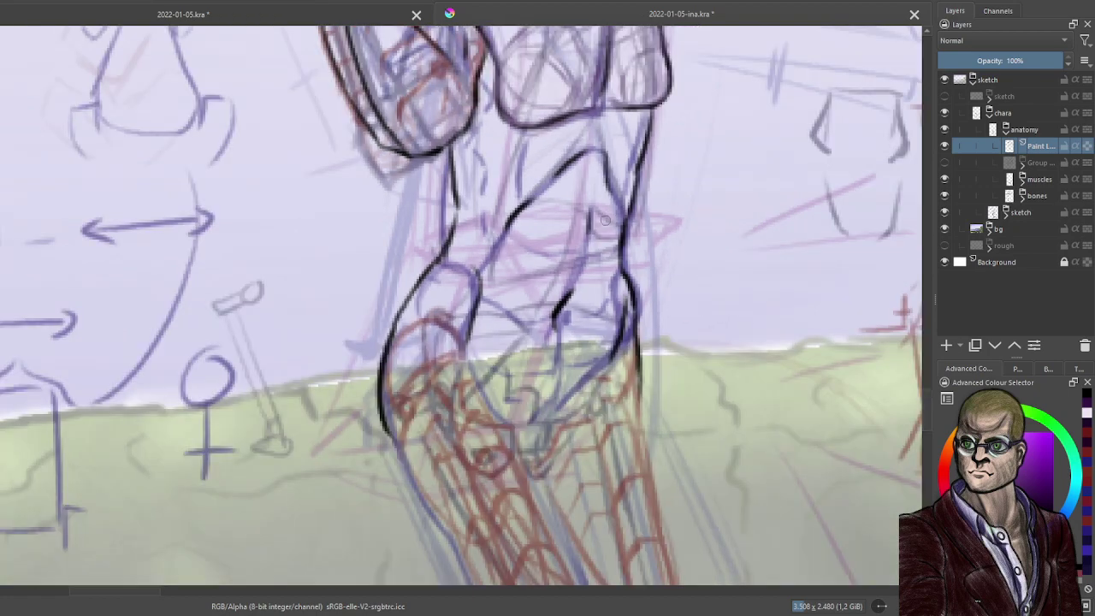
pyautogui.moveTo(616, 410); pyautogui.dragTo(583, 214)
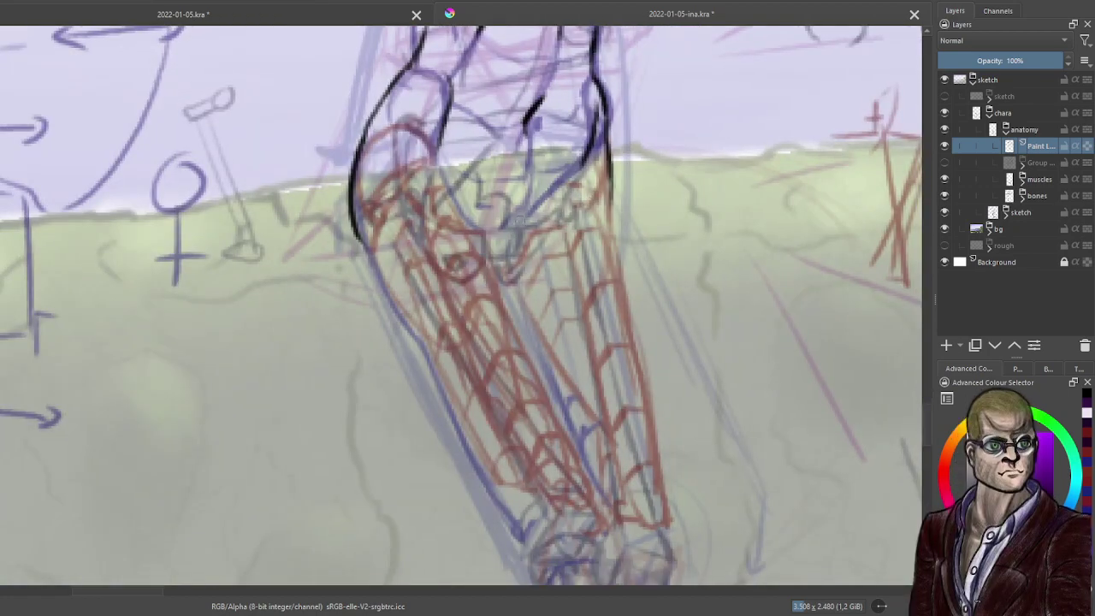
pyautogui.moveTo(490, 261); pyautogui.dragTo(581, 172)
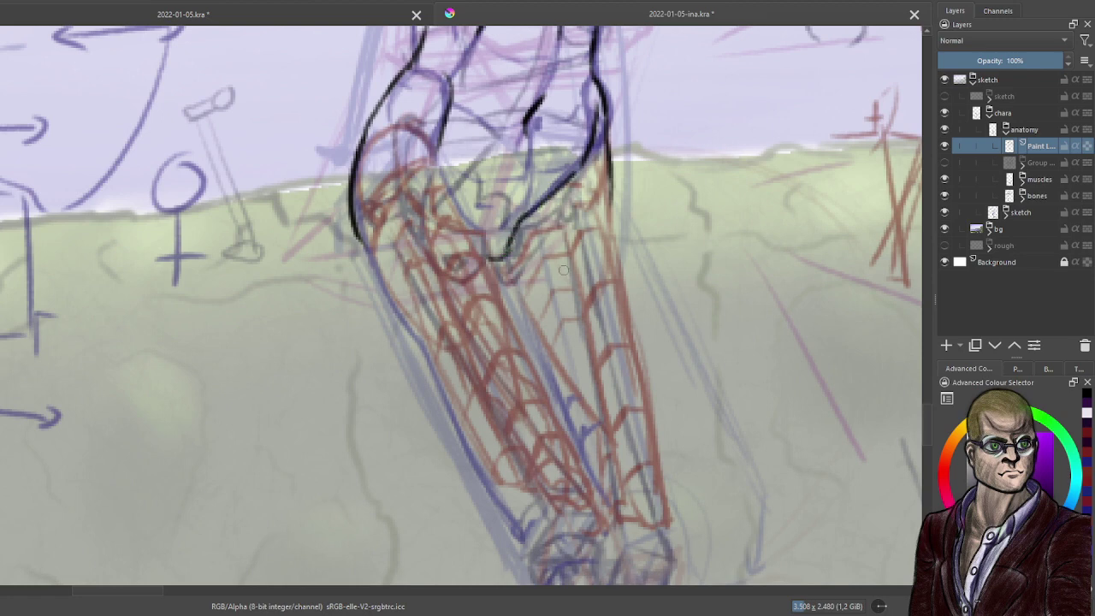
# Draw the inner contour of the left thigh in black from the crotch down to the knee.
pyautogui.moveTo(489, 261); pyautogui.dragTo(579, 395)
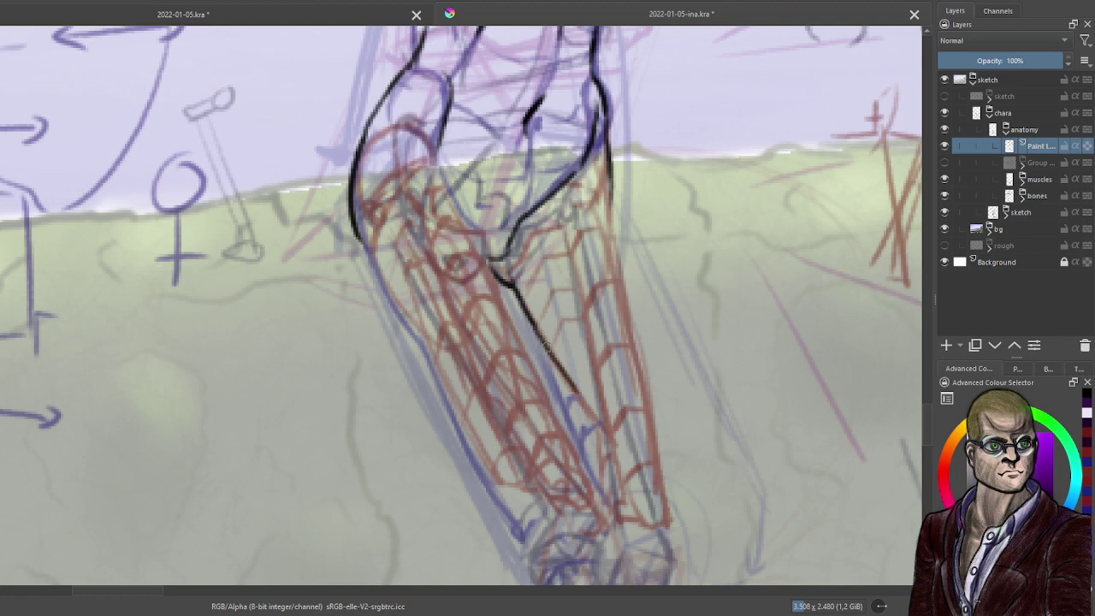
pyautogui.hotkey('ctrl', 'z')
pyautogui.moveTo(514, 286); pyautogui.dragTo(565, 376)
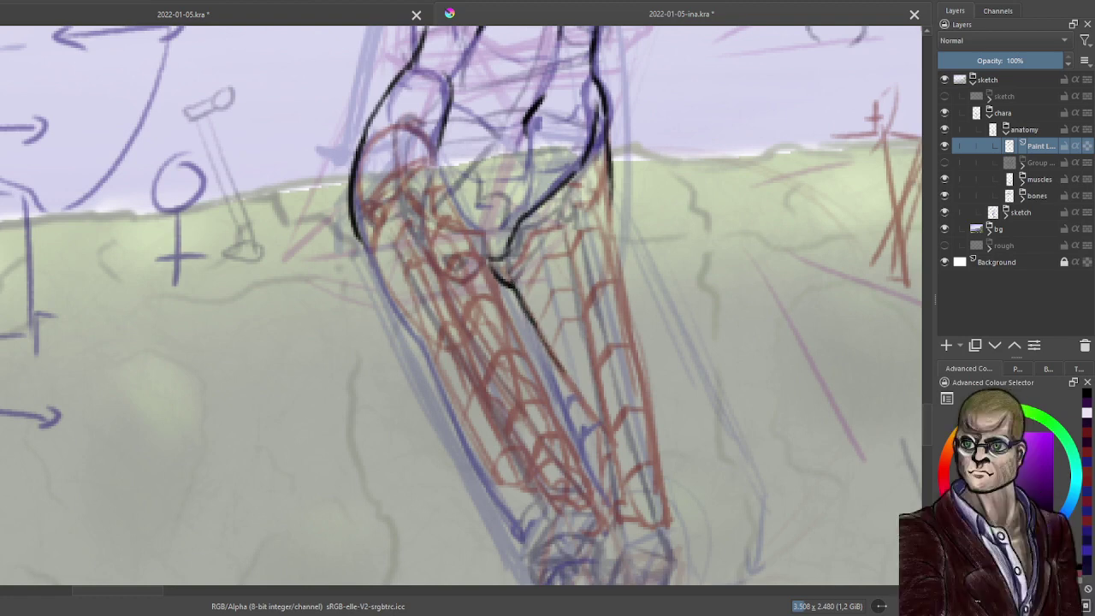
pyautogui.moveTo(542, 338); pyautogui.dragTo(589, 455)
pyautogui.hotkey('ctrl', 'z')
pyautogui.moveTo(556, 360); pyautogui.dragTo(609, 499)
pyautogui.moveTo(587, 454); pyautogui.dragTo(609, 505)
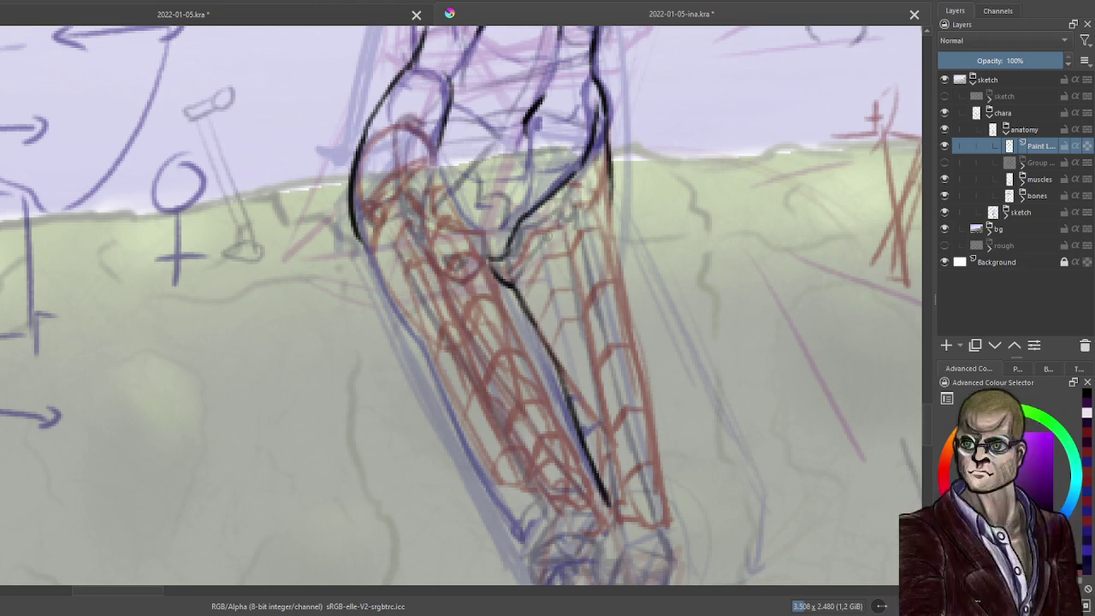
# Add a short inner muscle line on the upper left thigh and outline the thigh's outer side down to the knee.
pyautogui.moveTo(538, 243); pyautogui.dragTo(582, 357)
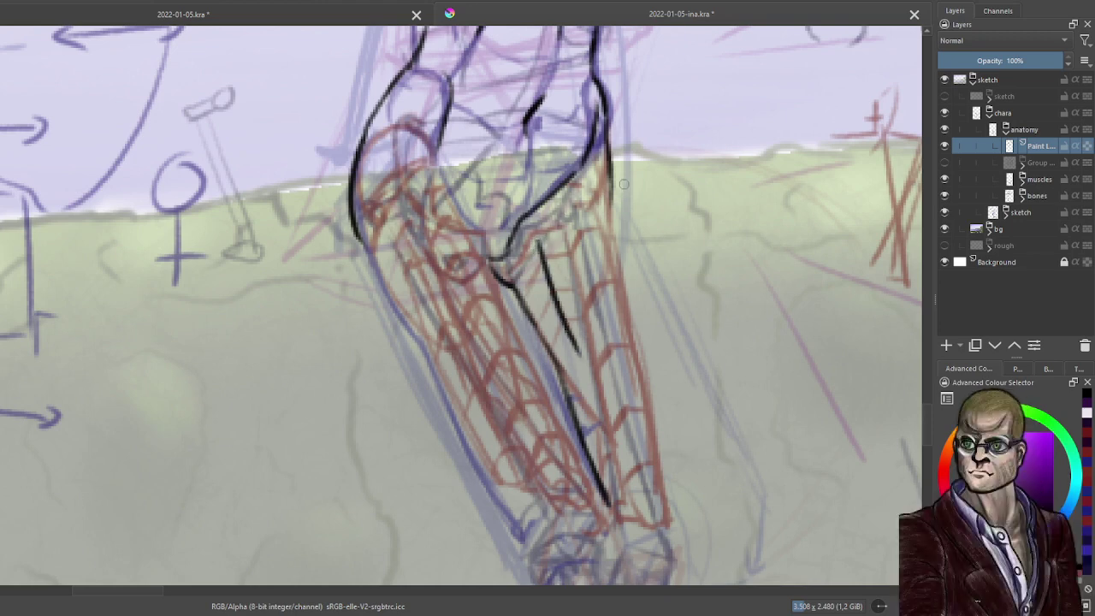
pyautogui.hotkey('ctrl', 'z')
pyautogui.moveTo(534, 242); pyautogui.dragTo(561, 320)
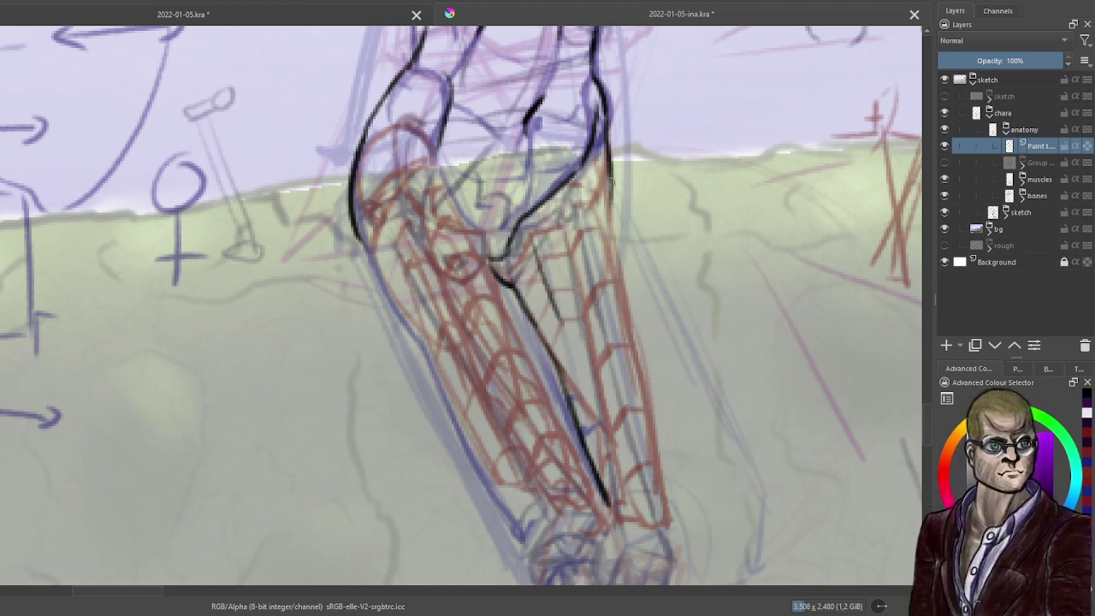
pyautogui.moveTo(613, 195); pyautogui.dragTo(655, 378)
pyautogui.moveTo(640, 304)
pyautogui.mouseDown()
pyautogui.moveTo(664, 496)
pyautogui.moveTo(612, 193)
pyautogui.moveTo(616, 255)
pyautogui.moveTo(658, 406)
pyautogui.moveTo(666, 521)
pyautogui.mouseUp()
pyautogui.hotkey('ctrl', 'z')
pyautogui.hotkey('ctrl', 'z')
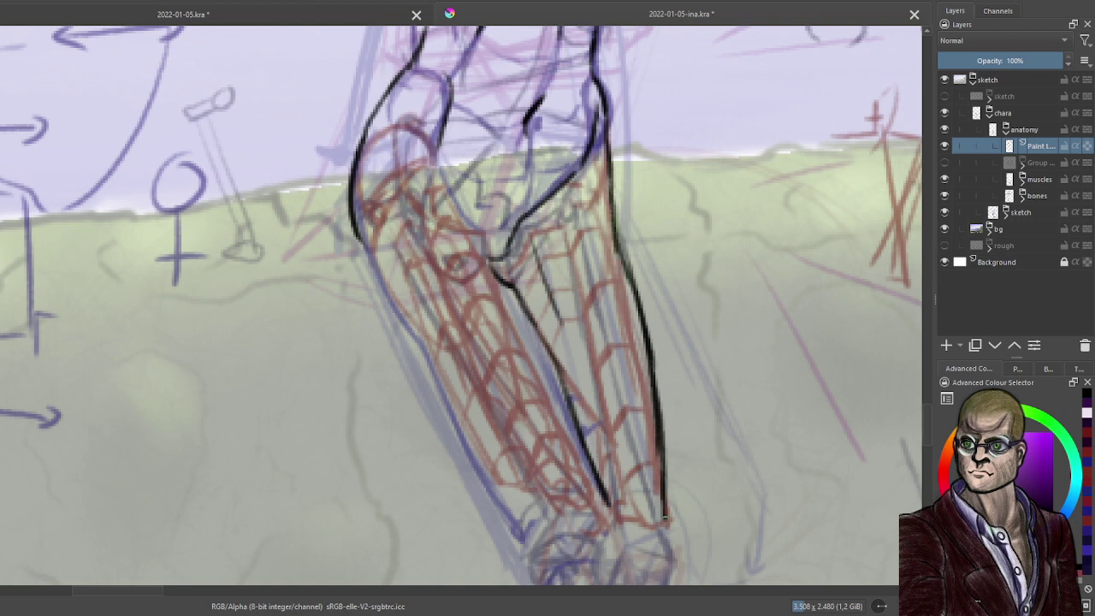
# Extend the right groin contour down to the crotch and outline the right thigh's inner edge to the knee.
pyautogui.scroll(-2, 609, 387)
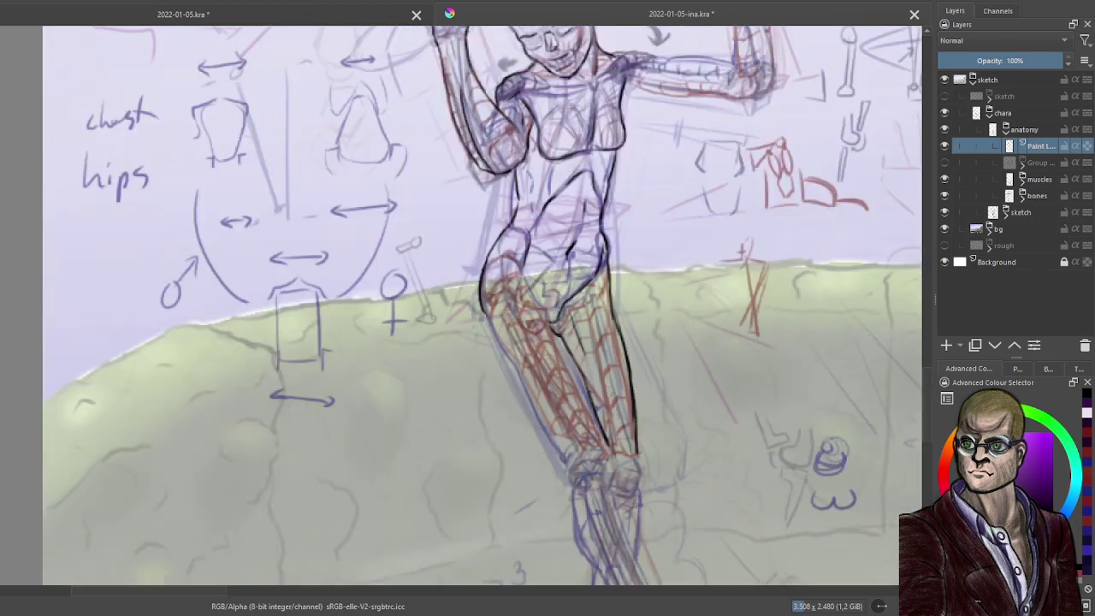
pyautogui.moveTo(646, 446); pyautogui.dragTo(569, 323)
pyautogui.scroll(2, 570, 351)
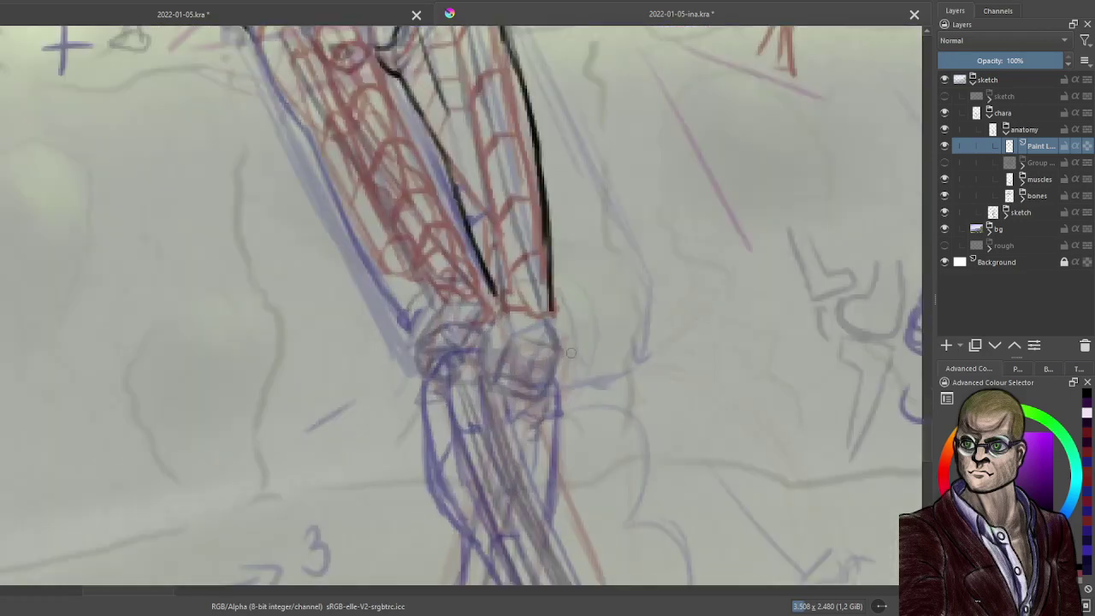
pyautogui.scroll(-2, 571, 353)
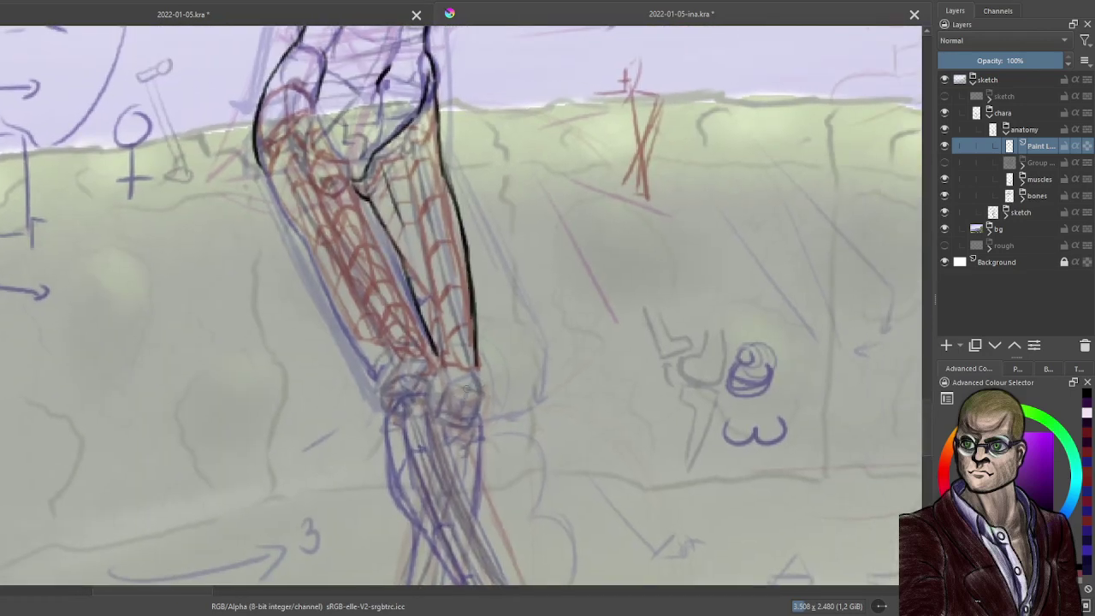
pyautogui.moveTo(320, 105); pyautogui.dragTo(346, 161)
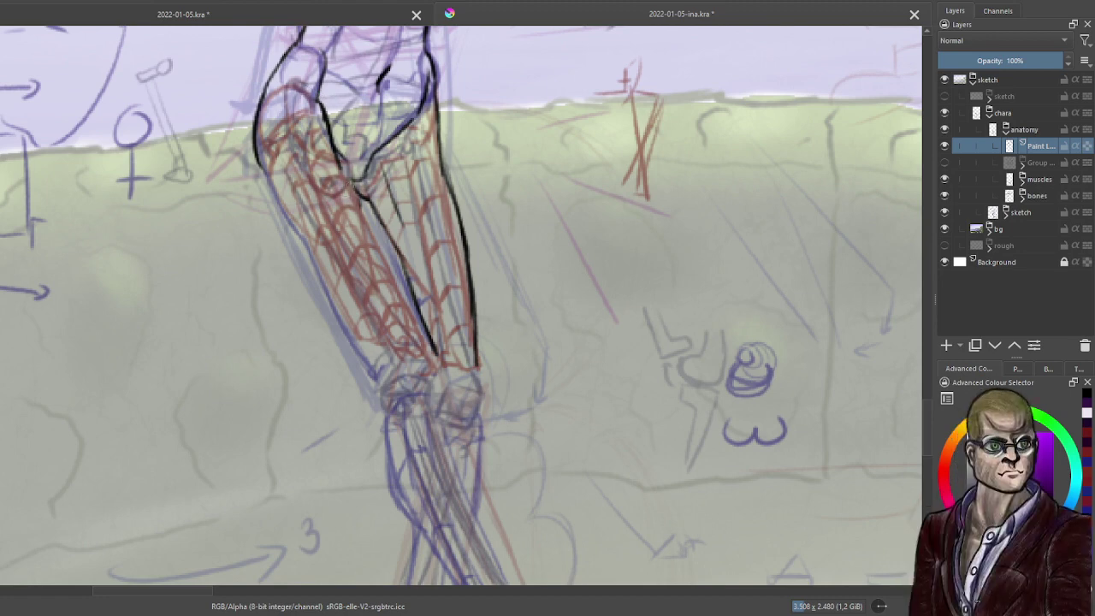
pyautogui.moveTo(351, 186); pyautogui.dragTo(430, 359)
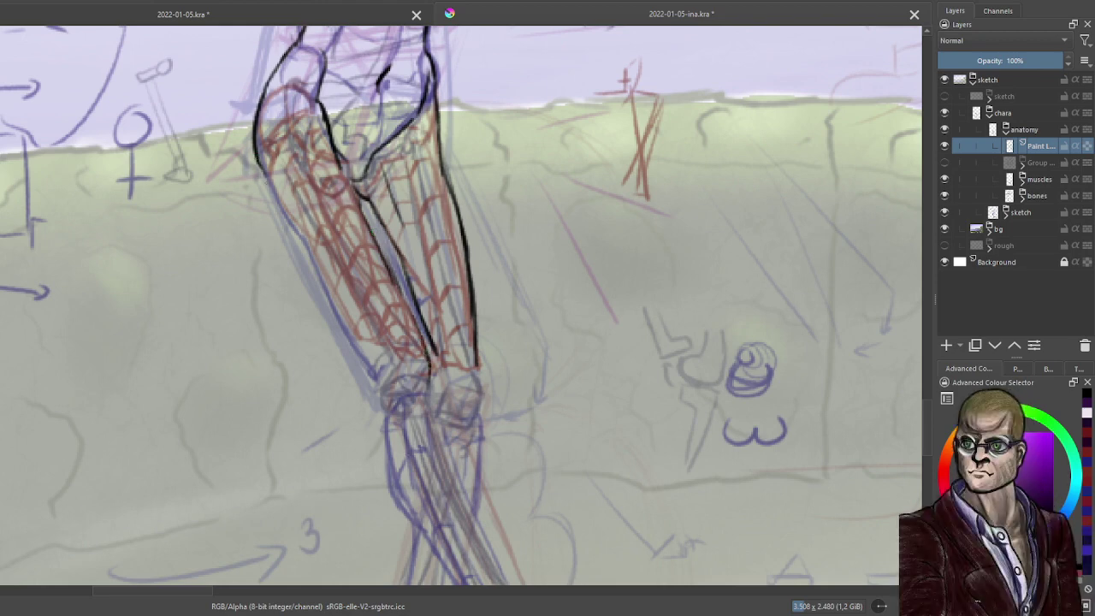
# Outline the right thigh's outer side from the hip past the knee and reinforce its contour beside the crotch.
pyautogui.moveTo(258, 162)
pyautogui.mouseDown()
pyautogui.moveTo(324, 313)
pyautogui.moveTo(296, 232)
pyautogui.moveTo(356, 351)
pyautogui.moveTo(371, 427)
pyautogui.moveTo(377, 385)
pyautogui.moveTo(385, 424)
pyautogui.mouseUp()
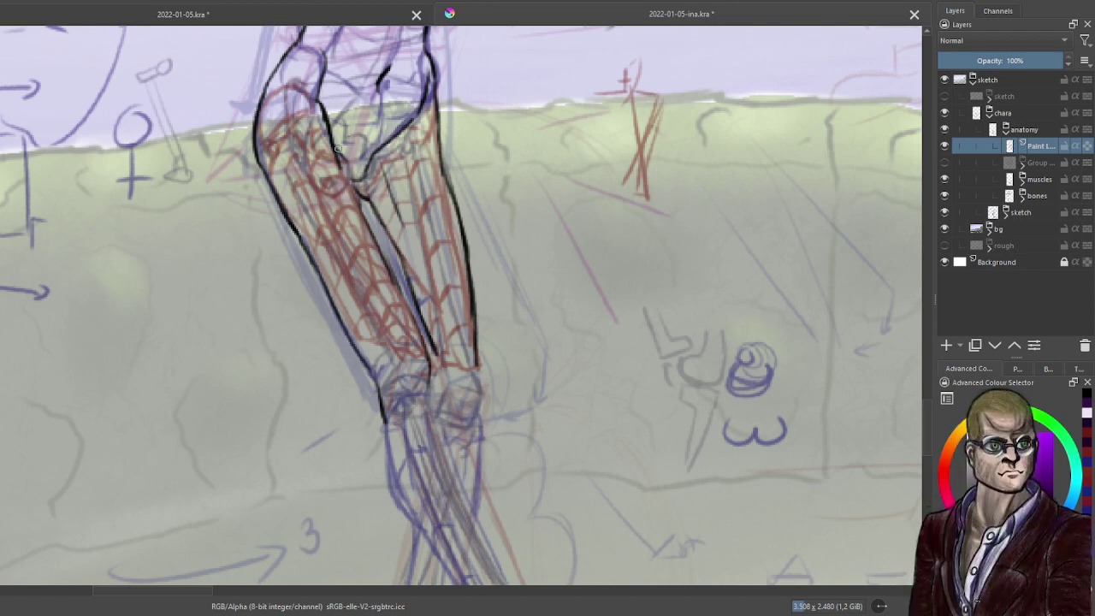
pyautogui.moveTo(338, 148); pyautogui.dragTo(378, 253)
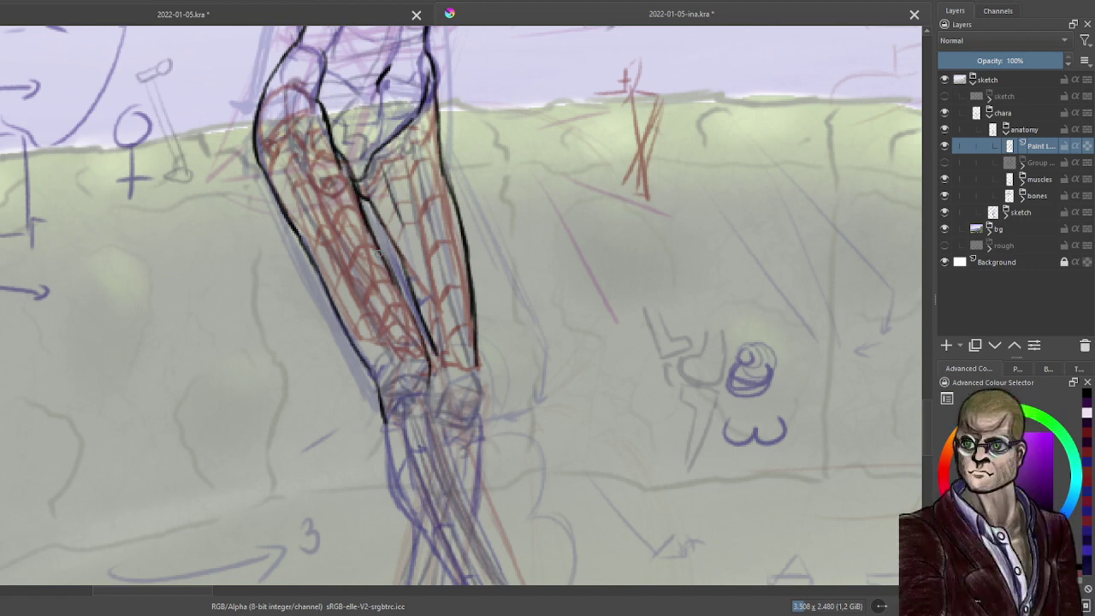
pyautogui.moveTo(366, 210); pyautogui.dragTo(391, 279)
# Choose a drawing brush from the favourite presets and thicken the inner and outer contours of the right thigh.
pyautogui.click(1039, 373)
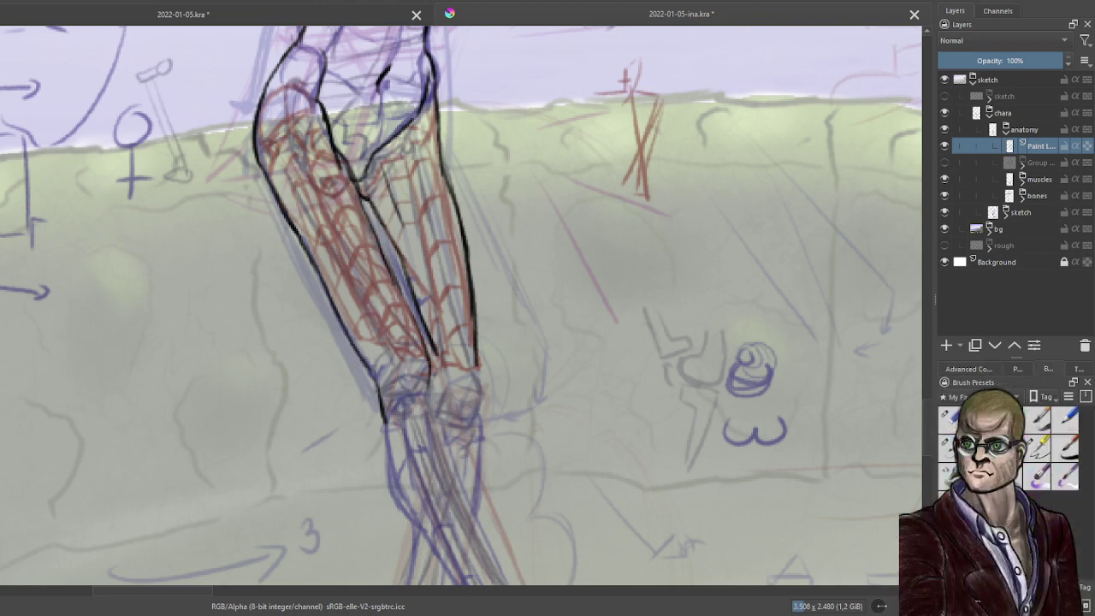
pyautogui.click(949, 448)
pyautogui.moveTo(347, 166); pyautogui.dragTo(392, 279)
pyautogui.moveTo(272, 199); pyautogui.dragTo(329, 303)
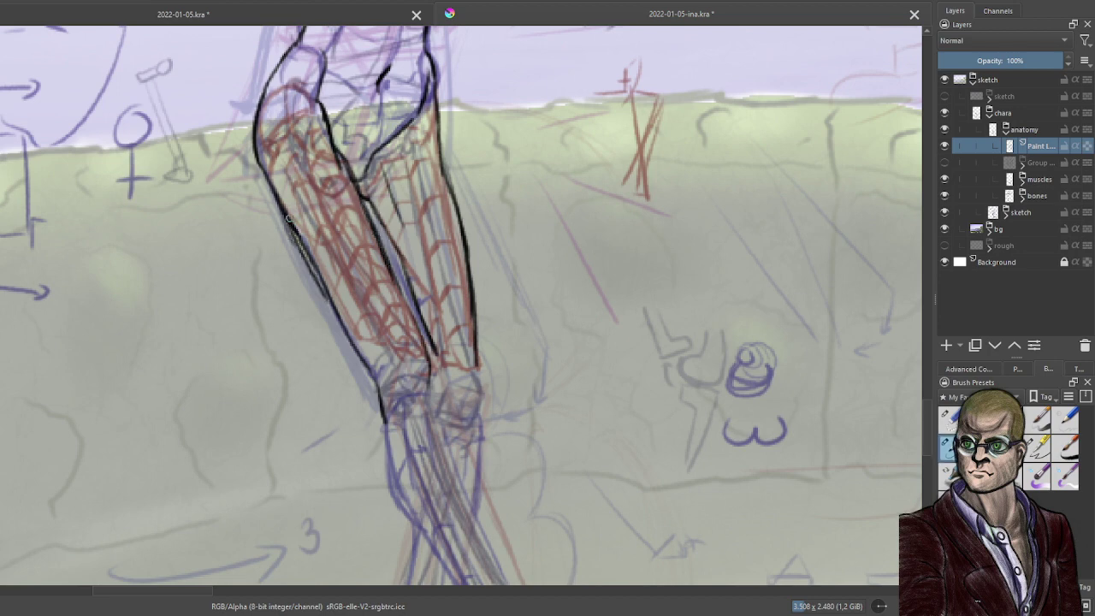
pyautogui.moveTo(298, 239); pyautogui.dragTo(346, 330)
pyautogui.moveTo(312, 264); pyautogui.dragTo(342, 329)
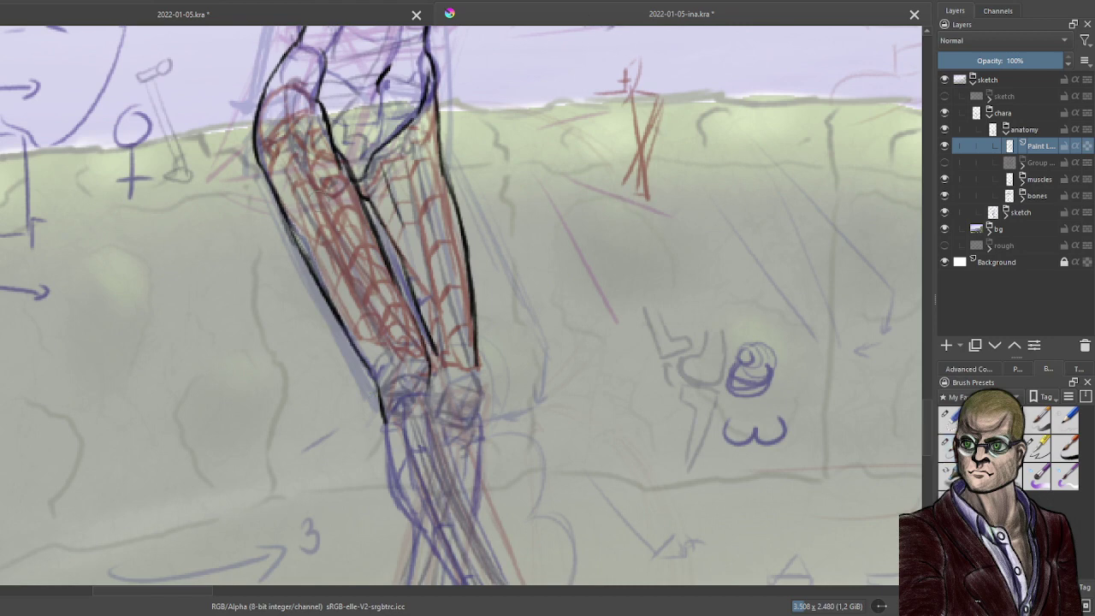
# Mark the right knee with a short line and outline the left knee and outer calf down to the leg crossing.
pyautogui.click(949, 444)
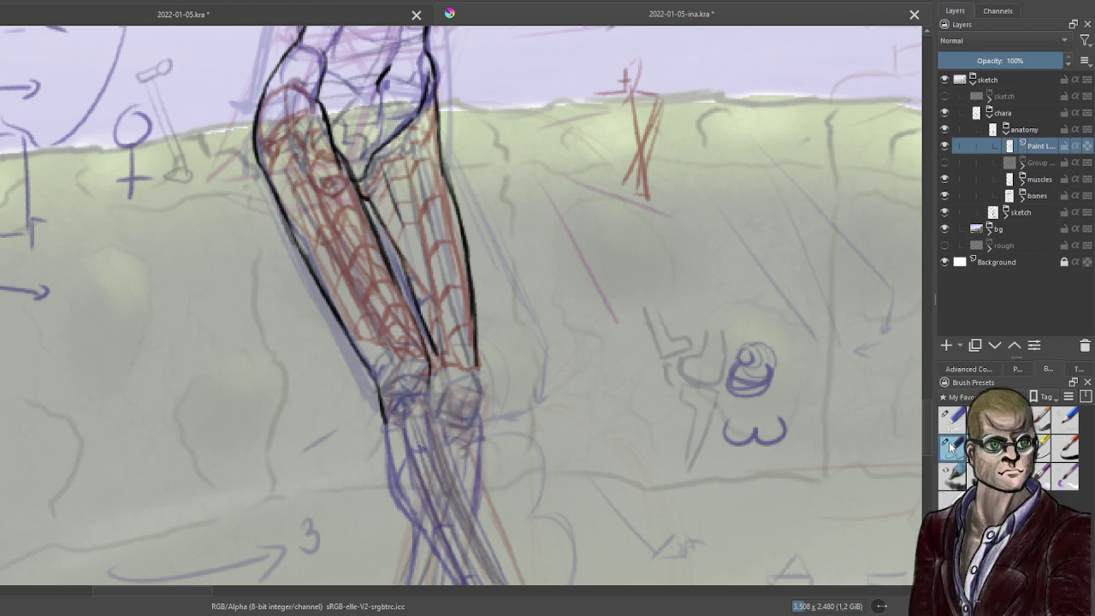
pyautogui.moveTo(541, 448); pyautogui.dragTo(474, 233)
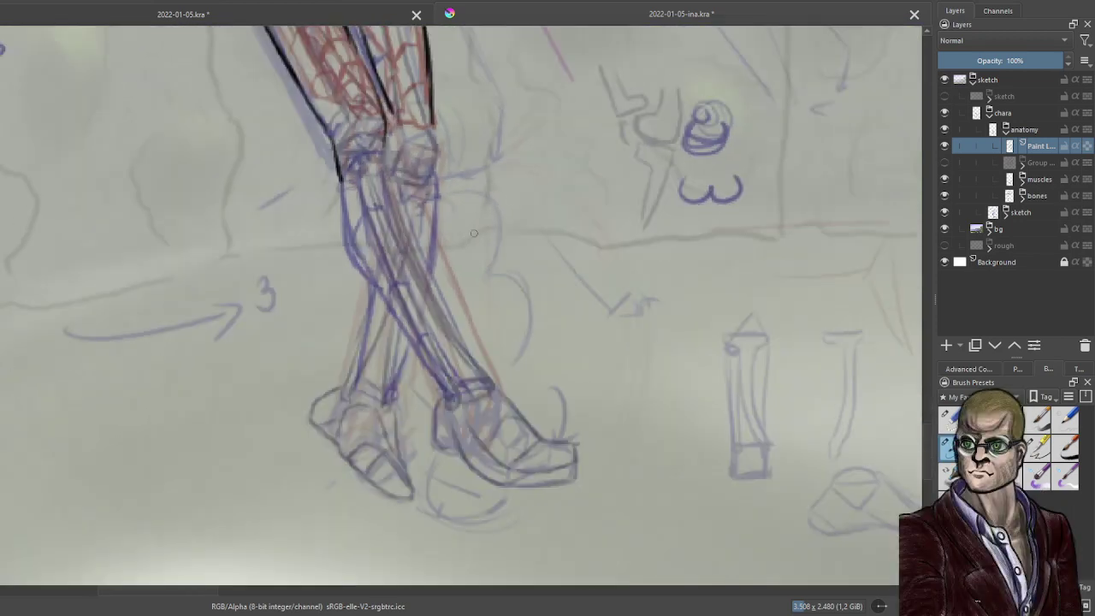
pyautogui.moveTo(386, 131)
pyautogui.mouseDown()
pyautogui.moveTo(388, 163)
pyautogui.moveTo(357, 162)
pyautogui.mouseUp()
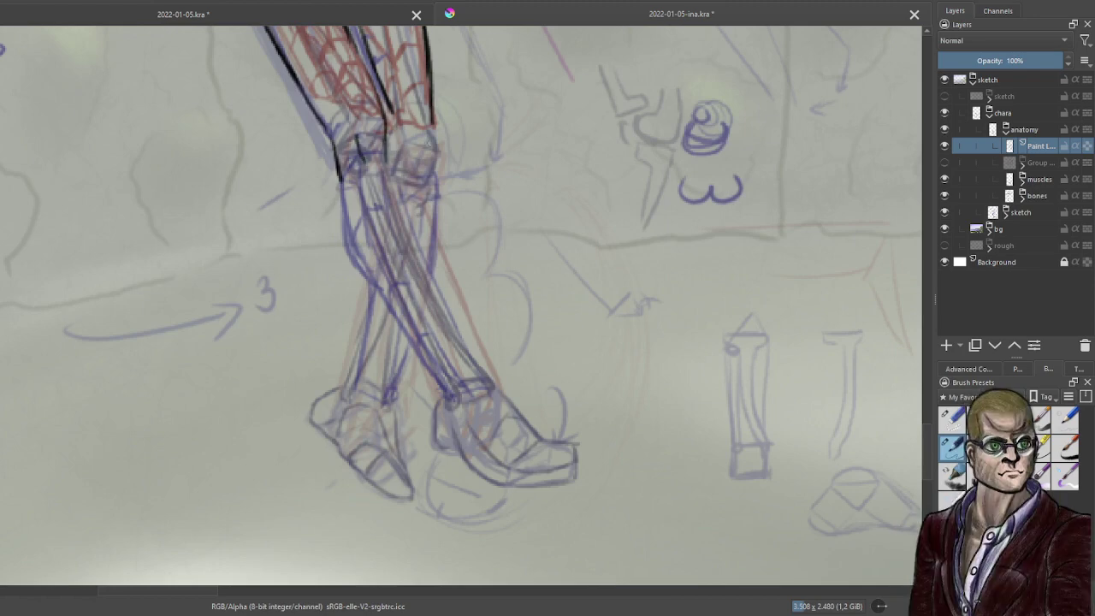
pyautogui.moveTo(436, 137); pyautogui.dragTo(428, 270)
pyautogui.moveTo(432, 220); pyautogui.dragTo(429, 266)
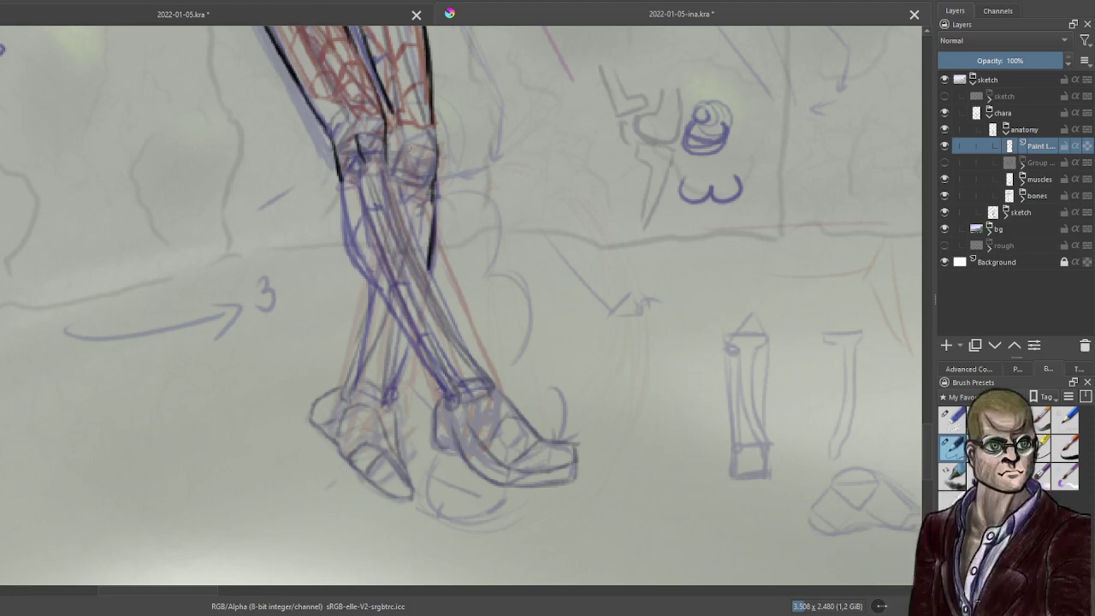
# Outline both sides of the crossing right lower leg from the knee down to the ankle.
pyautogui.moveTo(399, 154)
pyautogui.mouseDown()
pyautogui.moveTo(415, 238)
pyautogui.moveTo(493, 387)
pyautogui.mouseUp()
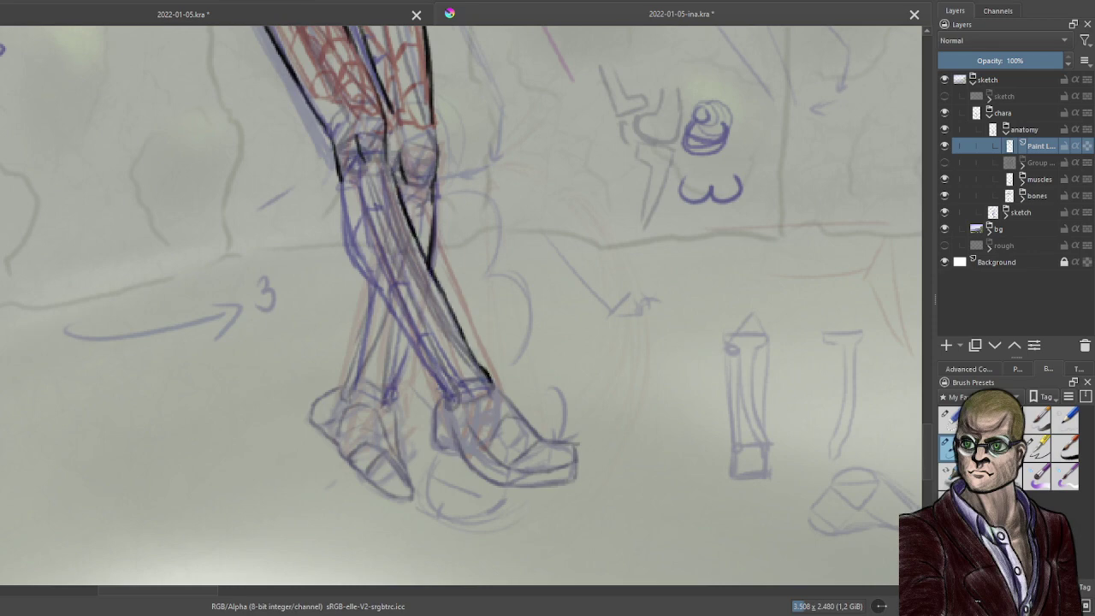
pyautogui.moveTo(339, 177); pyautogui.dragTo(363, 263)
pyautogui.moveTo(344, 200)
pyautogui.mouseDown()
pyautogui.moveTo(371, 286)
pyautogui.moveTo(443, 385)
pyautogui.moveTo(445, 407)
pyautogui.mouseUp()
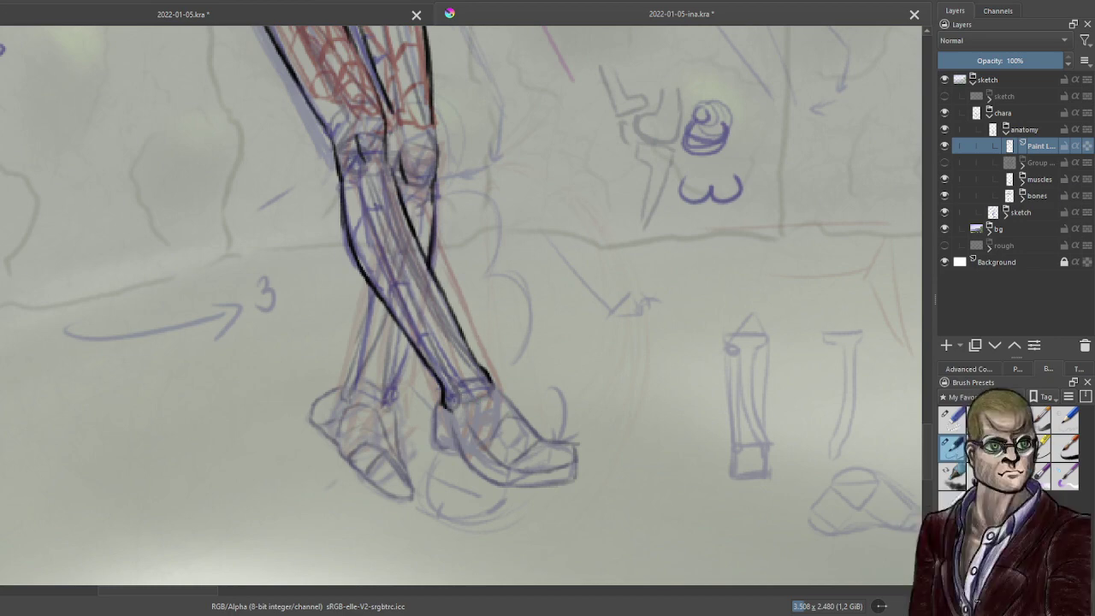
# Outline the right foot from heel and instep to the toes and add the lines separating the toes.
pyautogui.moveTo(443, 399)
pyautogui.mouseDown()
pyautogui.moveTo(436, 446)
pyautogui.moveTo(487, 480)
pyautogui.moveTo(528, 482)
pyautogui.mouseUp()
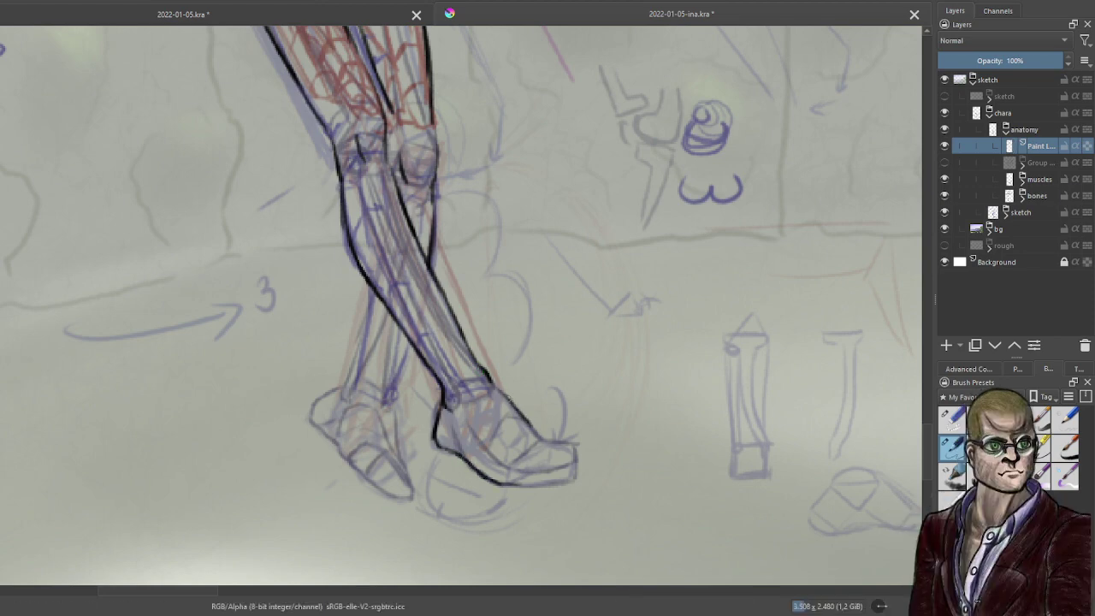
pyautogui.moveTo(507, 394)
pyautogui.mouseDown()
pyautogui.moveTo(544, 443)
pyautogui.moveTo(574, 442)
pyautogui.moveTo(580, 457)
pyautogui.moveTo(566, 475)
pyautogui.moveTo(503, 486)
pyautogui.mouseUp()
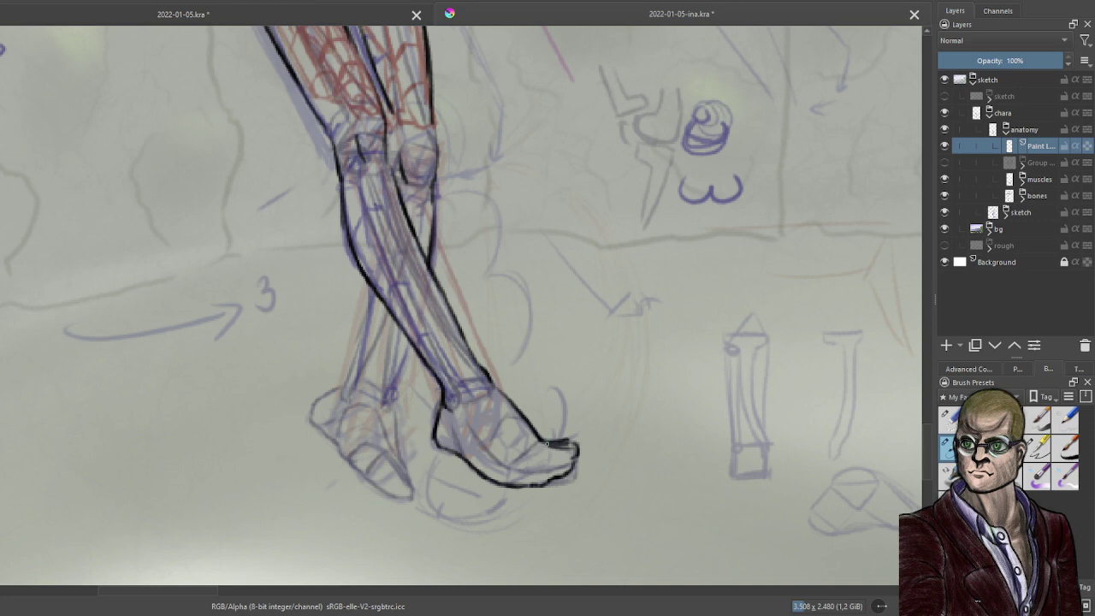
pyautogui.moveTo(513, 478); pyautogui.dragTo(511, 482)
pyautogui.moveTo(556, 443); pyautogui.dragTo(520, 466)
# Outline the left lower leg behind the crossing and its foot, including the heel, ankle and toes.
pyautogui.moveTo(375, 284)
pyautogui.mouseDown()
pyautogui.moveTo(351, 385)
pyautogui.moveTo(352, 373)
pyautogui.mouseUp()
pyautogui.moveTo(409, 342)
pyautogui.mouseDown()
pyautogui.moveTo(392, 395)
pyautogui.moveTo(314, 409)
pyautogui.moveTo(313, 423)
pyautogui.moveTo(347, 461)
pyautogui.mouseUp()
pyautogui.moveTo(313, 416); pyautogui.dragTo(336, 442)
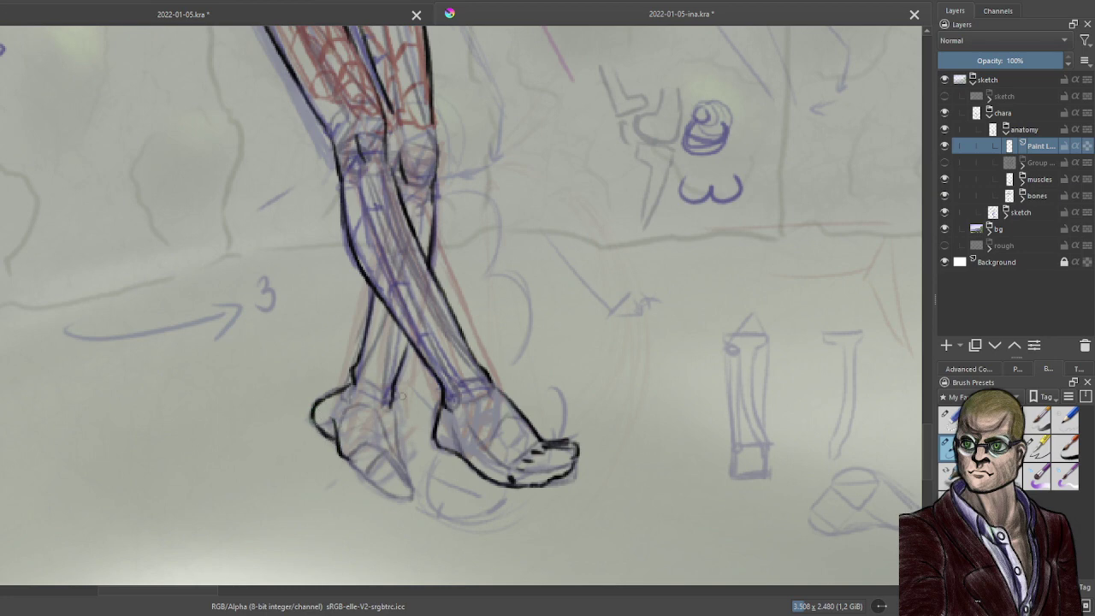
pyautogui.moveTo(388, 397); pyautogui.dragTo(397, 457)
pyautogui.moveTo(368, 443)
pyautogui.mouseDown()
pyautogui.moveTo(388, 451)
pyautogui.moveTo(390, 471)
pyautogui.moveTo(357, 472)
pyautogui.moveTo(374, 481)
pyautogui.mouseUp()
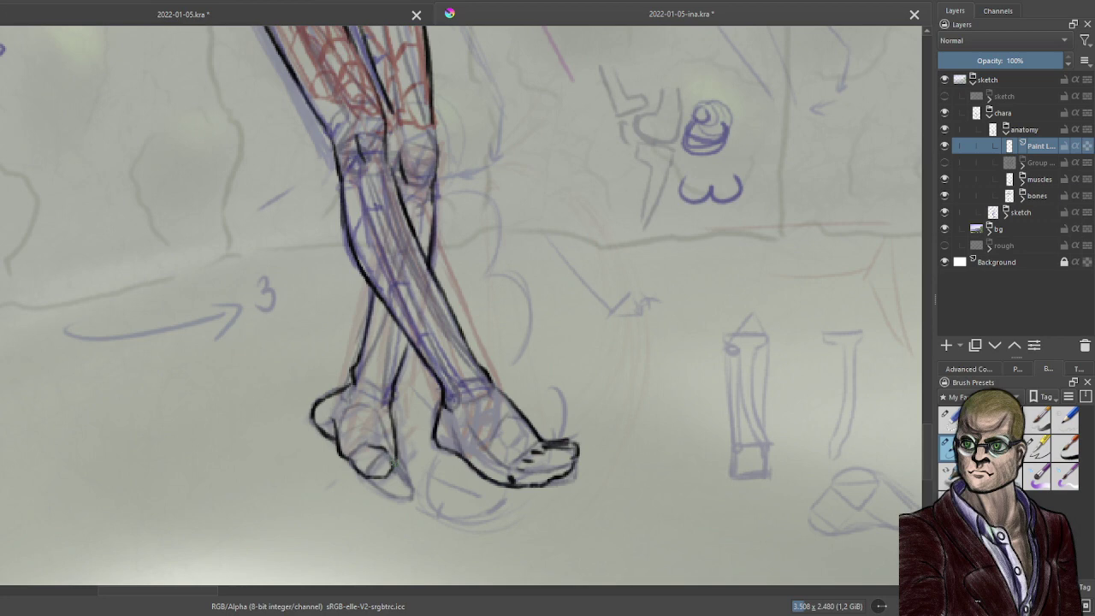
pyautogui.moveTo(393, 460)
pyautogui.mouseDown()
pyautogui.moveTo(415, 491)
pyautogui.moveTo(395, 494)
pyautogui.moveTo(412, 499)
pyautogui.mouseUp()
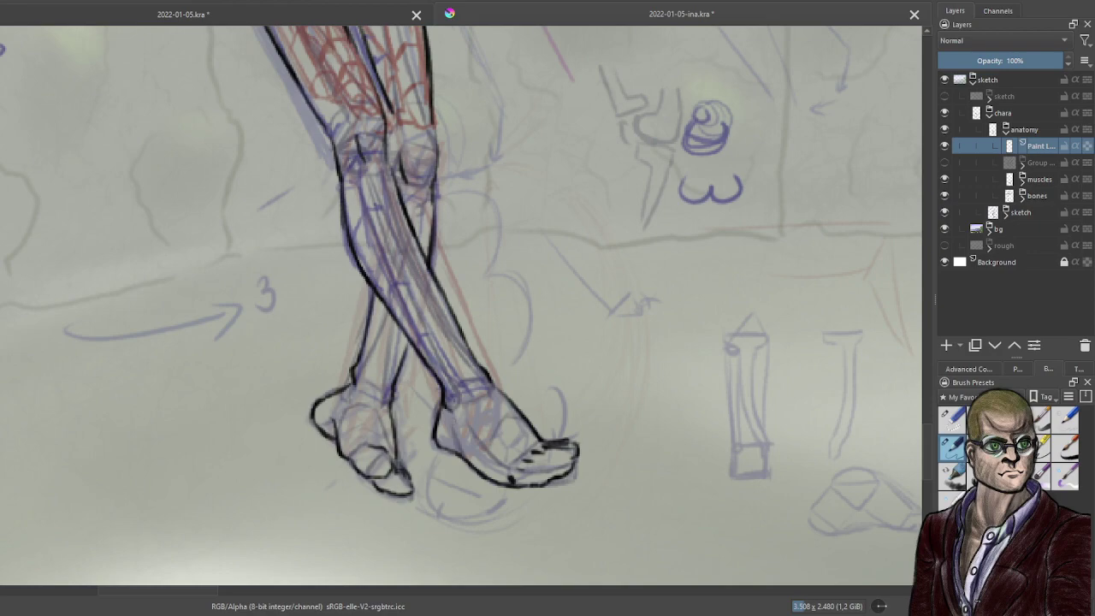
# Outline the top of the left shoulder from the neck to the upper arm and touch up both shoulder areas.
pyautogui.scroll(-8, 460, 425)
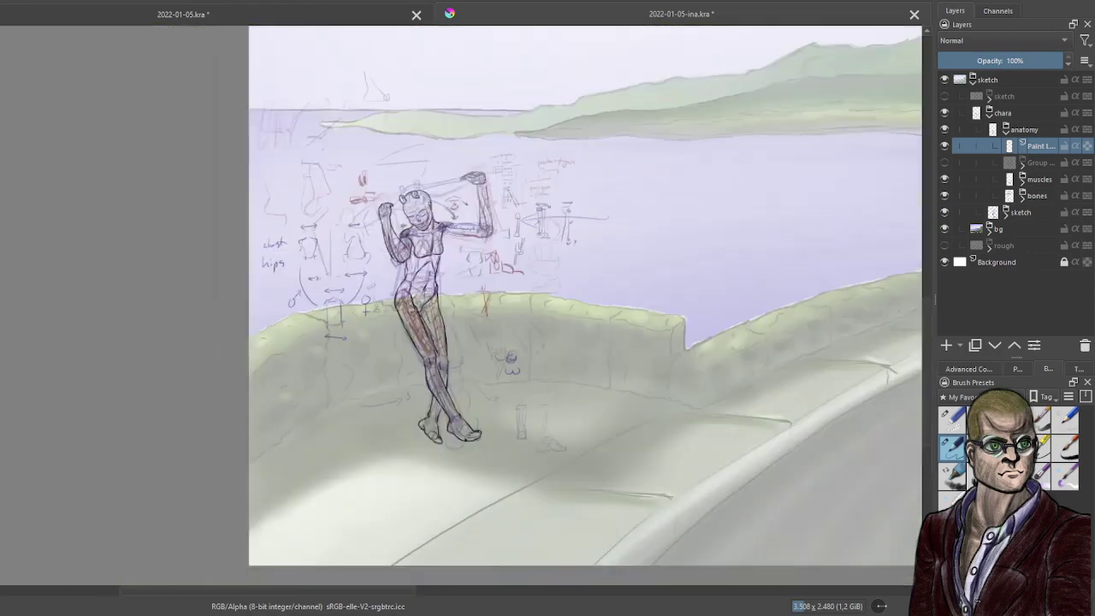
pyautogui.scroll(8, 427, 249)
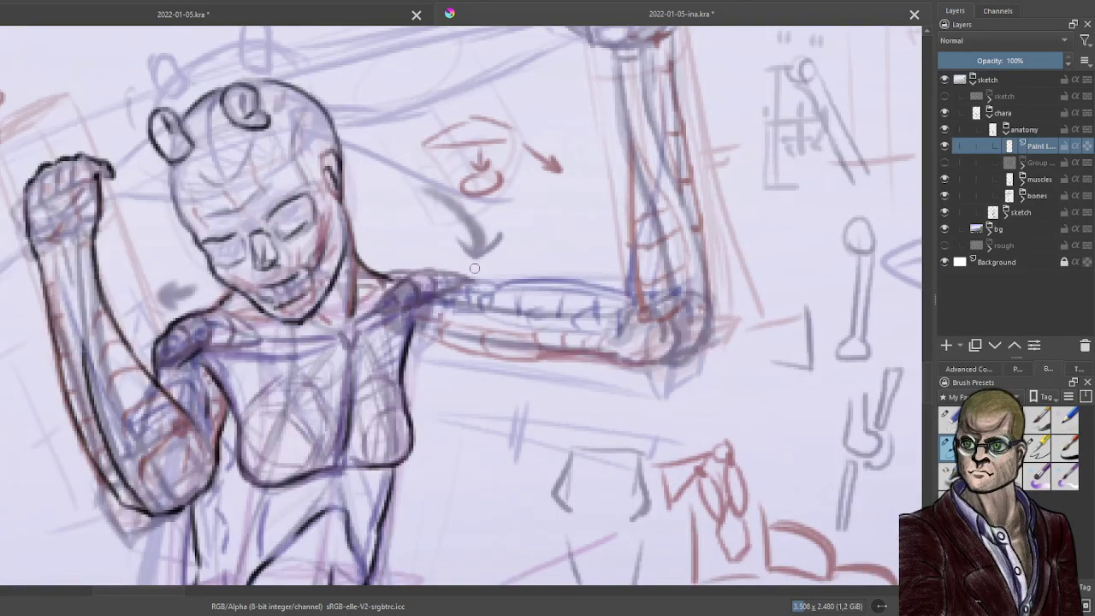
pyautogui.moveTo(385, 276); pyautogui.dragTo(468, 278)
pyautogui.hotkey('ctrl', 'z')
pyautogui.moveTo(390, 275)
pyautogui.mouseDown()
pyautogui.moveTo(440, 269)
pyautogui.moveTo(476, 281)
pyautogui.mouseUp()
pyautogui.moveTo(391, 321); pyautogui.dragTo(440, 297)
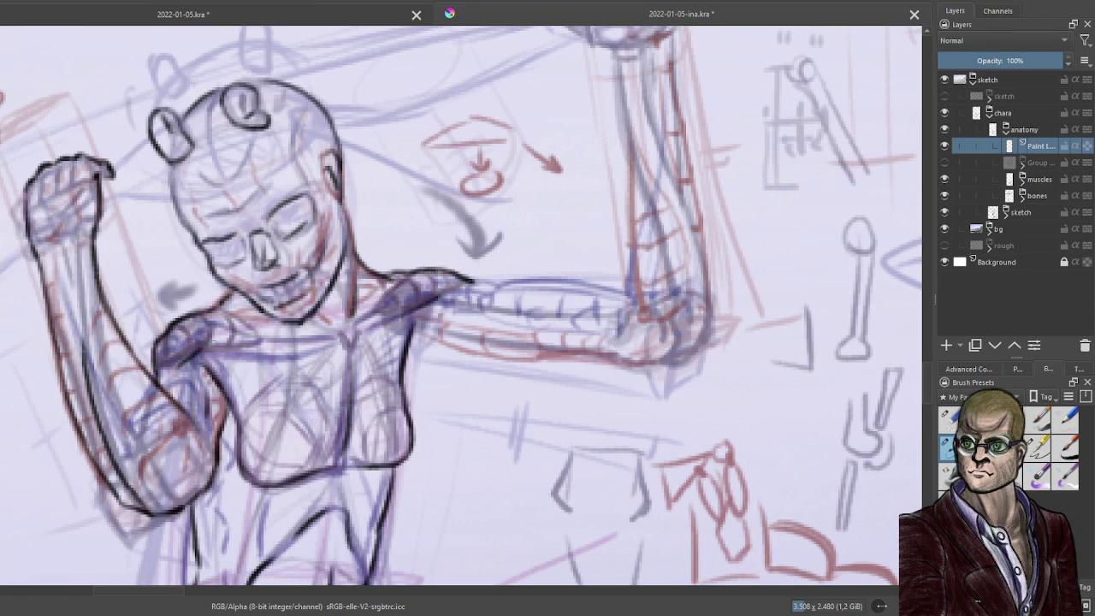
pyautogui.moveTo(202, 348); pyautogui.dragTo(242, 350)
# Outline the outstretched left upper arm along its underside and upper edge from the shoulder to the elbow.
pyautogui.moveTo(412, 336); pyautogui.dragTo(668, 363)
pyautogui.moveTo(473, 282); pyautogui.dragTo(503, 287)
pyautogui.moveTo(486, 285); pyautogui.dragTo(539, 282)
pyautogui.moveTo(507, 283); pyautogui.dragTo(572, 288)
pyautogui.hotkey('ctrl', 'z')
pyautogui.hotkey('ctrl', 'z')
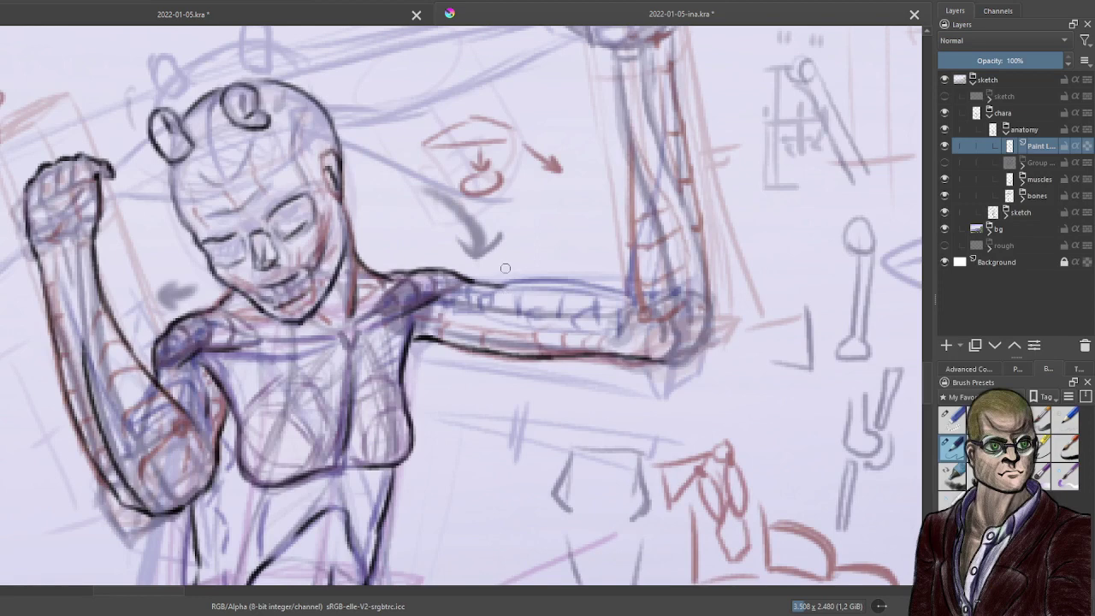
pyautogui.moveTo(621, 290); pyautogui.dragTo(494, 285)
pyautogui.moveTo(588, 284)
pyautogui.mouseDown()
pyautogui.moveTo(498, 286)
pyautogui.moveTo(623, 296)
pyautogui.mouseUp()
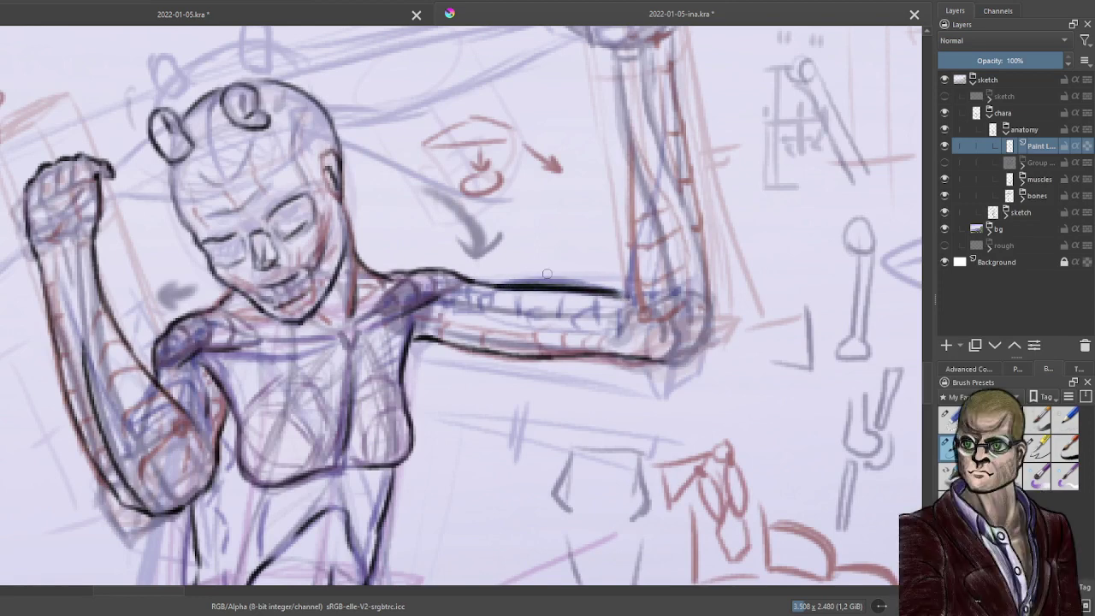
# Outline the raised left forearm along its inner and outer edges and close the contour around the elbow.
pyautogui.moveTo(468, 307); pyautogui.dragTo(518, 315)
pyautogui.moveTo(719, 257); pyautogui.dragTo(644, 363)
pyautogui.moveTo(682, 287); pyautogui.dragTo(635, 238)
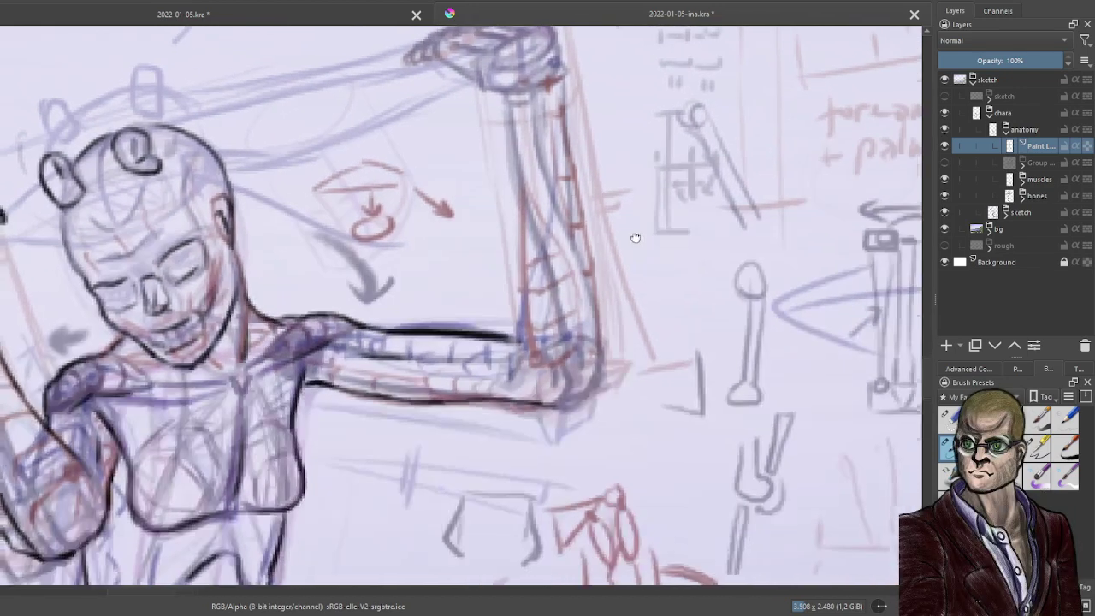
pyautogui.moveTo(506, 99)
pyautogui.mouseDown()
pyautogui.moveTo(520, 168)
pyautogui.moveTo(516, 339)
pyautogui.mouseUp()
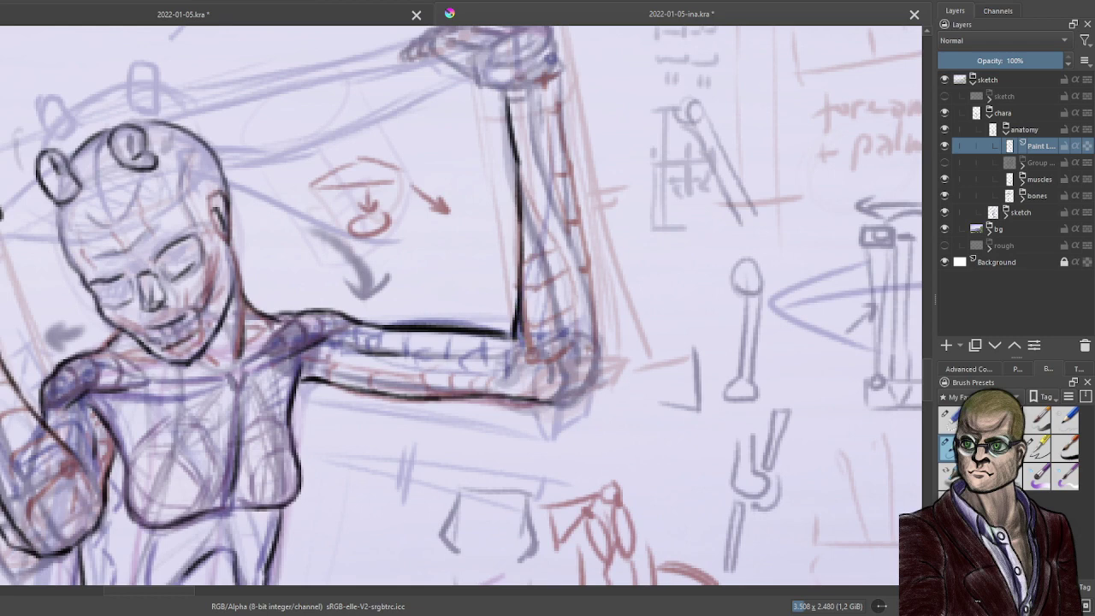
pyautogui.moveTo(558, 79)
pyautogui.mouseDown()
pyautogui.moveTo(598, 329)
pyautogui.moveTo(575, 399)
pyautogui.mouseUp()
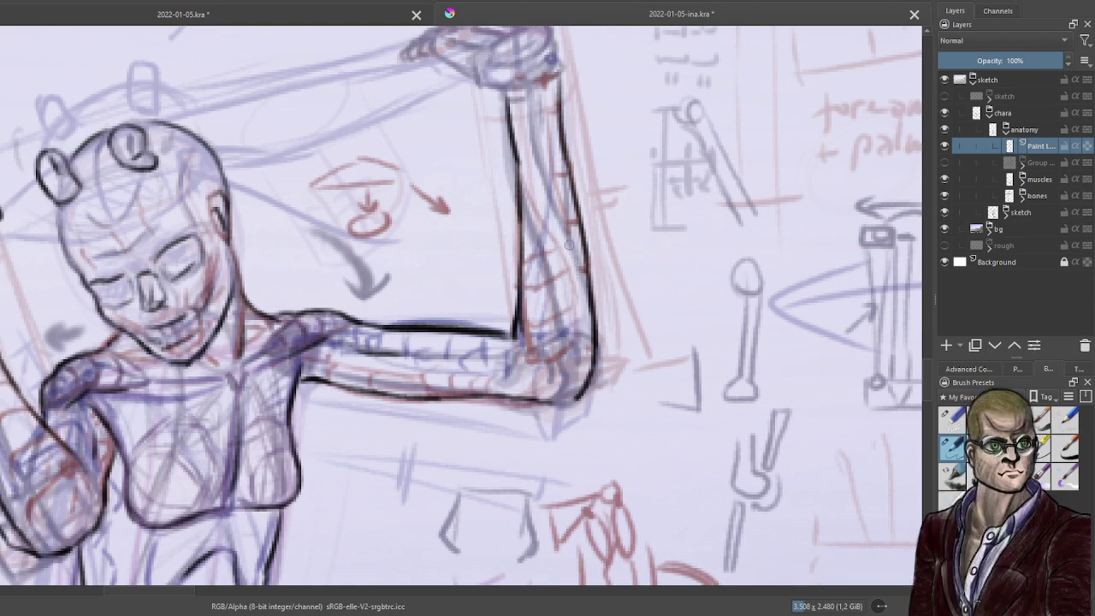
pyautogui.moveTo(577, 268)
pyautogui.mouseDown()
pyautogui.moveTo(587, 382)
pyautogui.moveTo(576, 402)
pyautogui.moveTo(537, 401)
pyautogui.mouseUp()
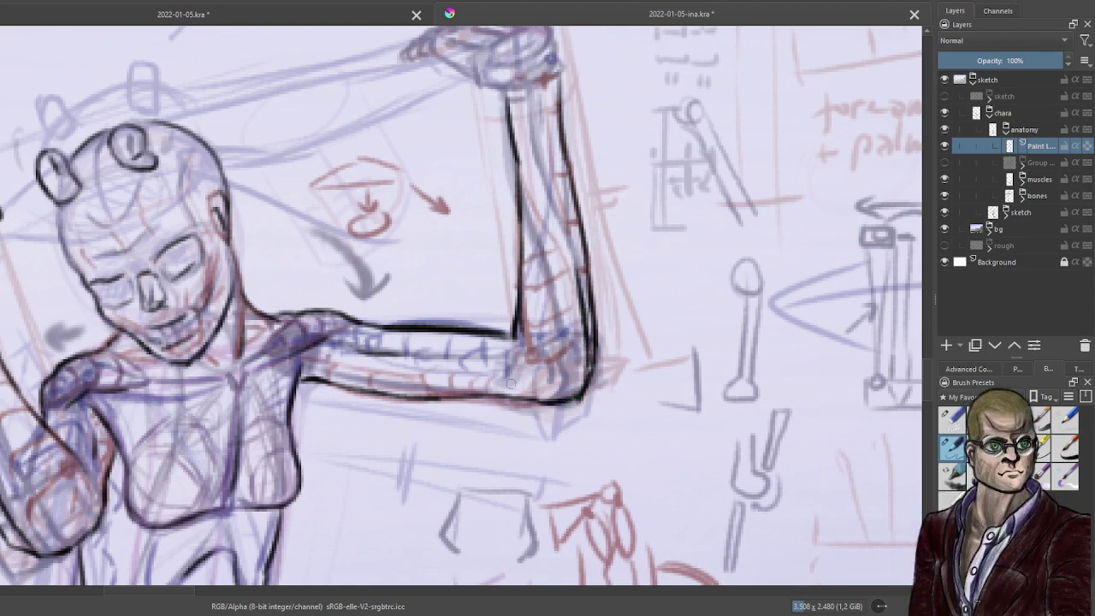
# Outline the left hand above the wrist, redrawing the palm's underside from the fingers to the wrist.
pyautogui.scroll(-5, 441, 278)
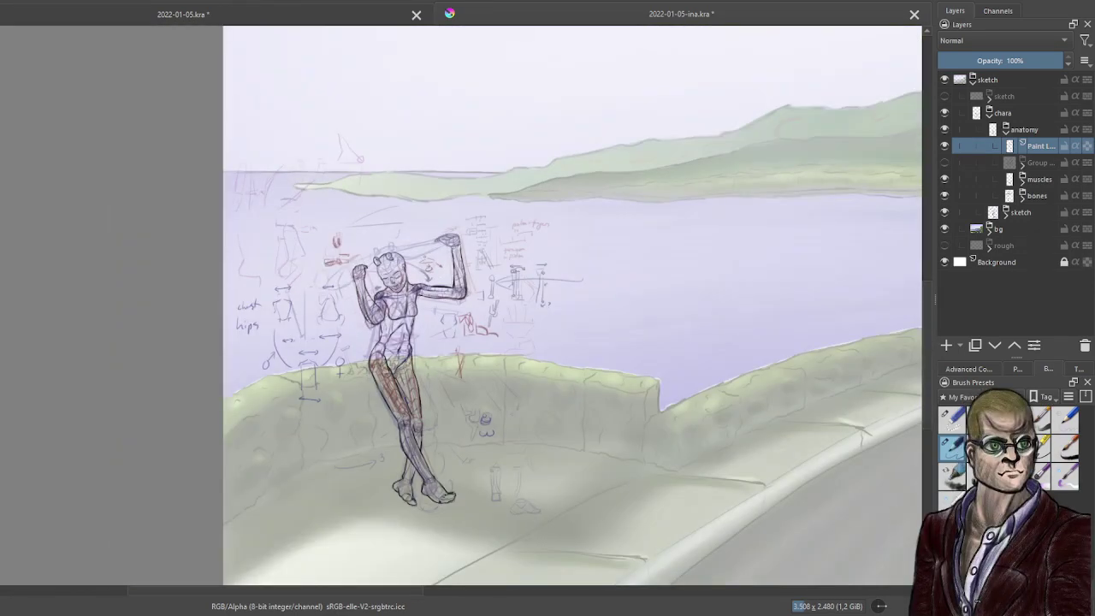
pyautogui.scroll(8, 448, 257)
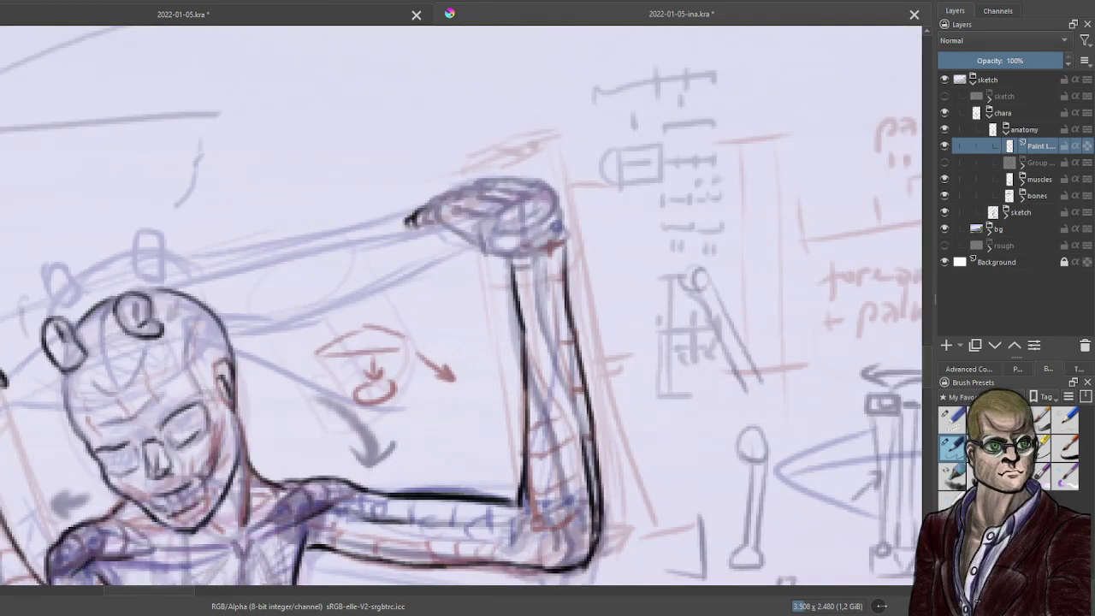
pyautogui.moveTo(420, 226)
pyautogui.mouseDown()
pyautogui.moveTo(437, 199)
pyautogui.moveTo(486, 178)
pyautogui.moveTo(551, 182)
pyautogui.moveTo(566, 261)
pyautogui.moveTo(485, 248)
pyautogui.mouseUp()
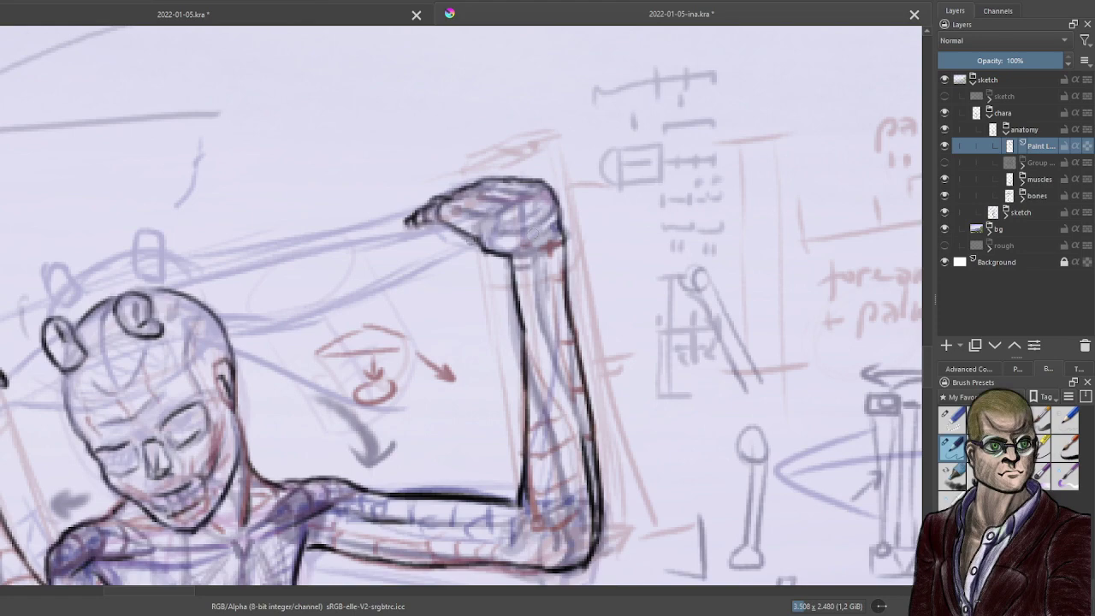
pyautogui.hotkey('ctrl', 'z')
pyautogui.moveTo(443, 222); pyautogui.dragTo(510, 258)
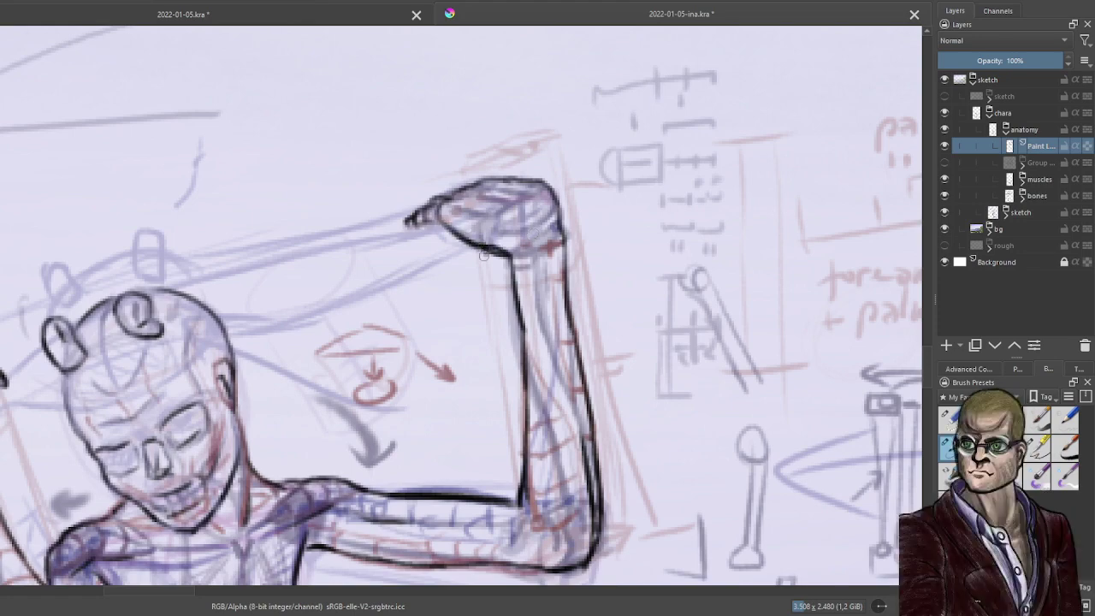
# Hide the character's sketch, bones and muscles layers and examine the black body contour alone against the background.
pyautogui.press('2')
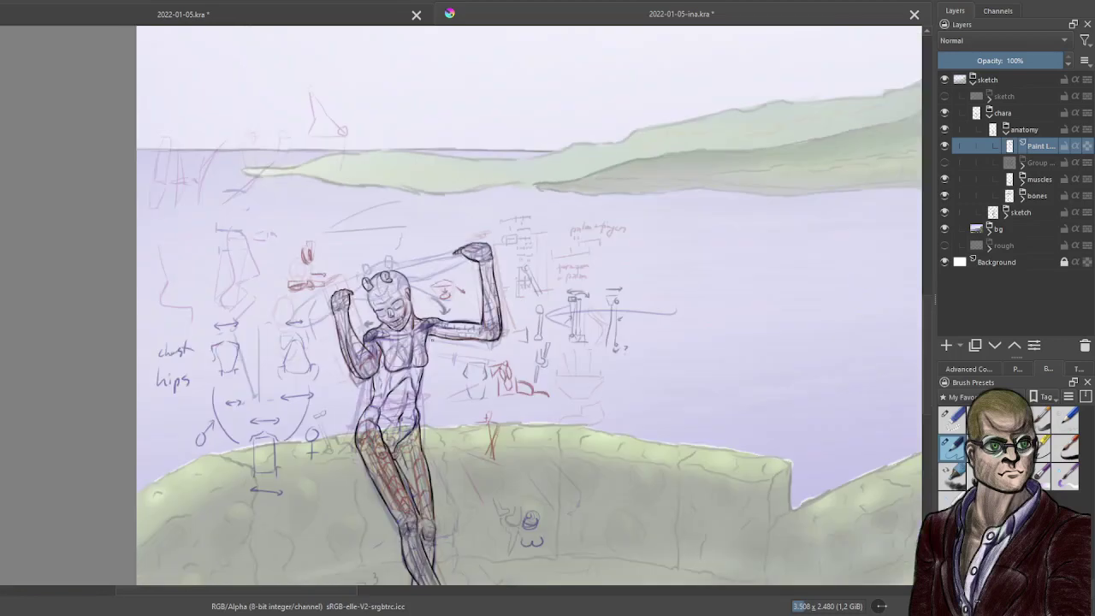
pyautogui.scroll(-1, 463, 355)
pyautogui.scroll(5, 385, 378)
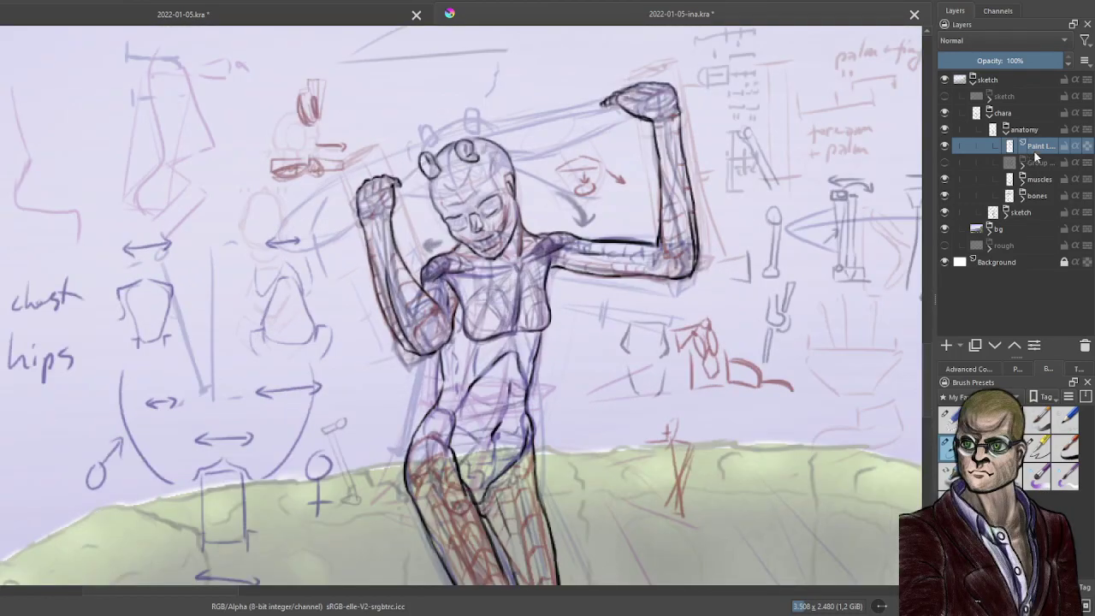
pyautogui.click(945, 211)
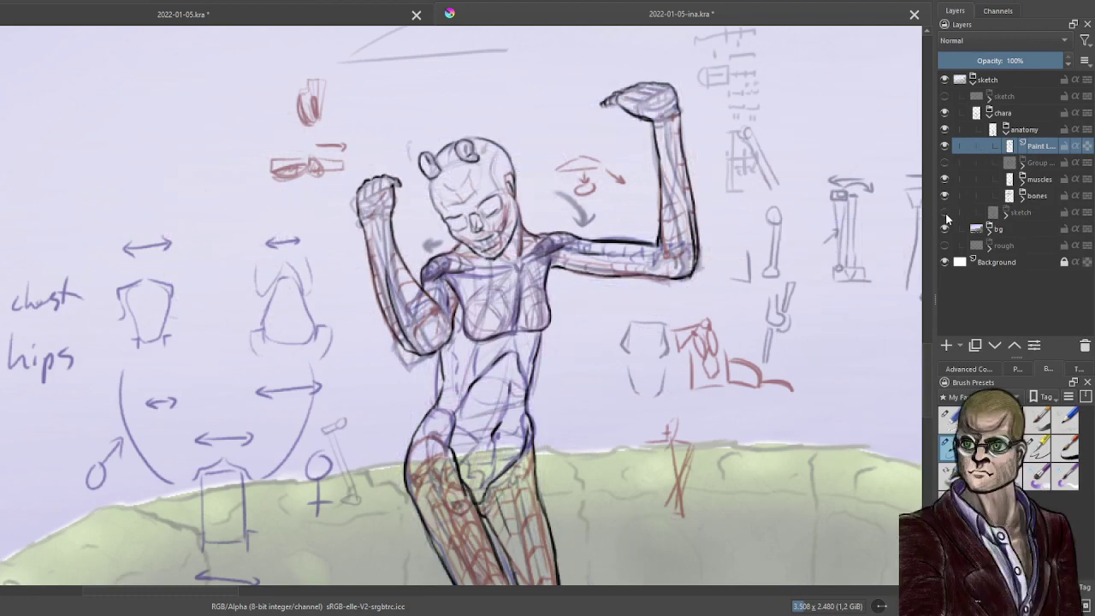
pyautogui.click(945, 195)
pyautogui.click(945, 179)
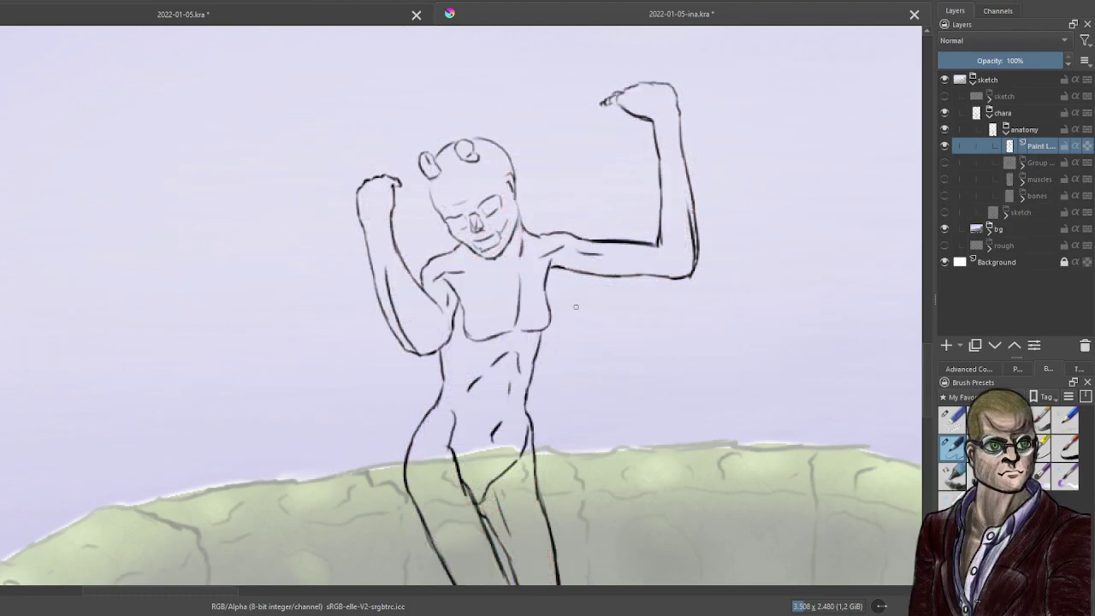
pyautogui.scroll(-3, 576, 308)
pyautogui.moveTo(662, 394); pyautogui.dragTo(578, 328)
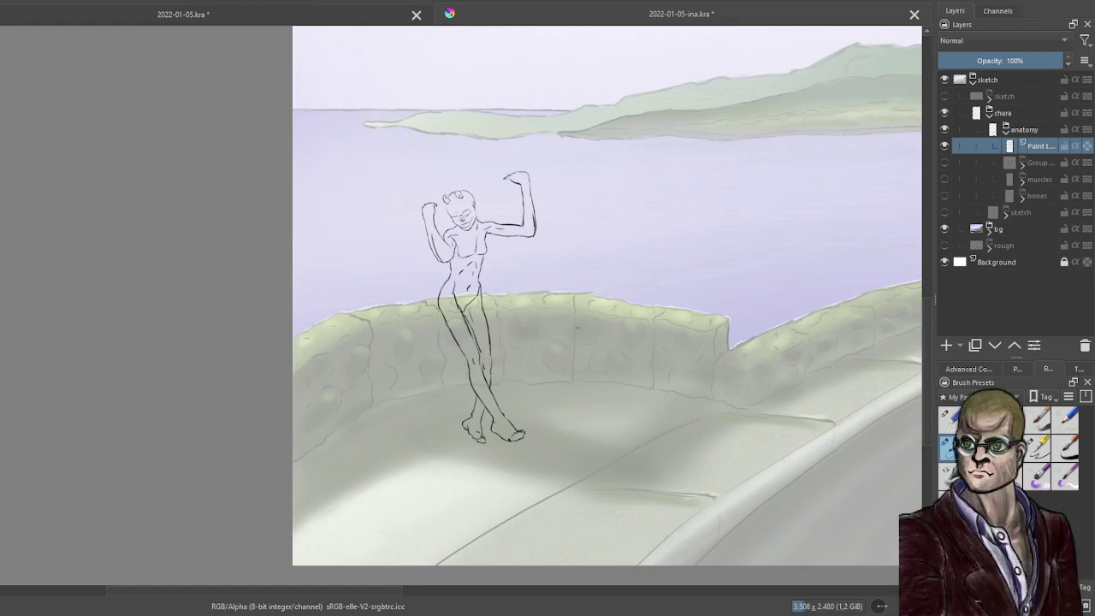
pyautogui.scroll(3, 578, 328)
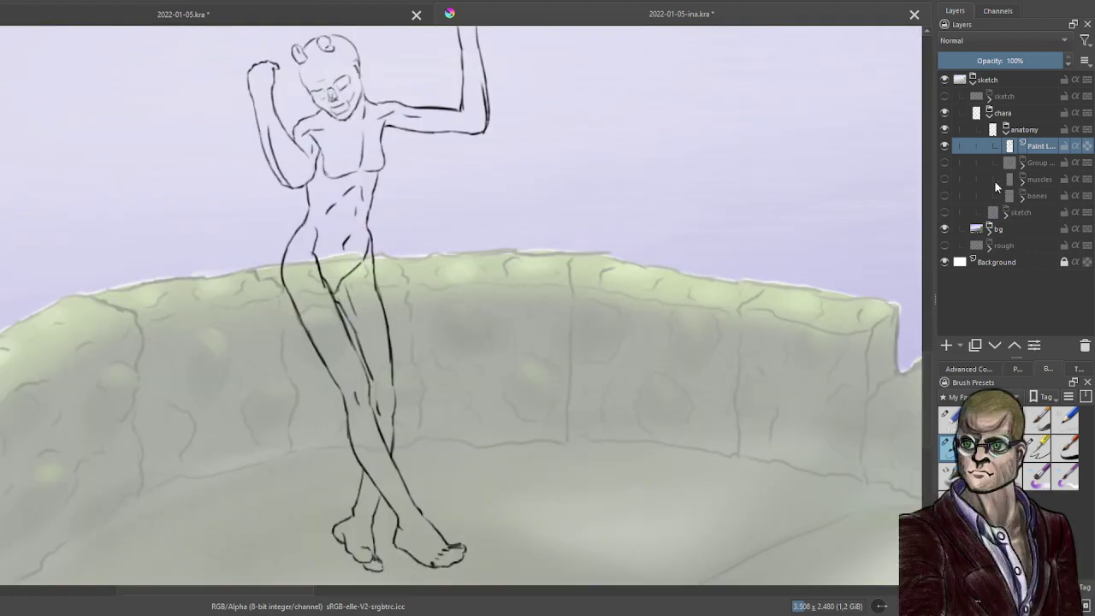
# Show the character's sketch, bones and muscles layers again and briefly display Group 107 to compare it with the contour.
pyautogui.click(945, 212)
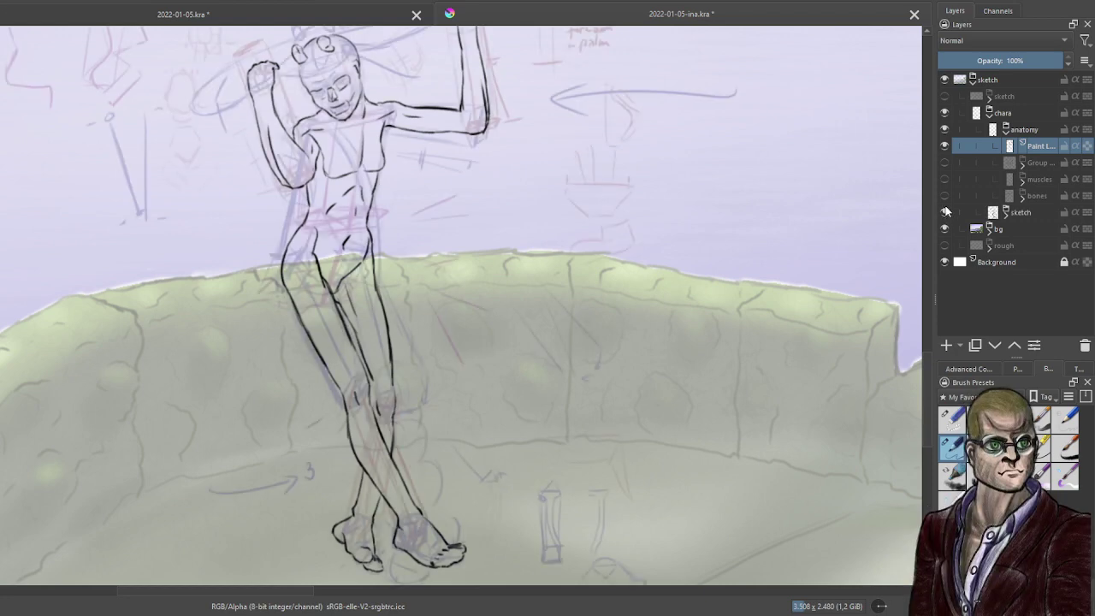
pyautogui.click(945, 196)
pyautogui.click(945, 179)
pyautogui.click(945, 163)
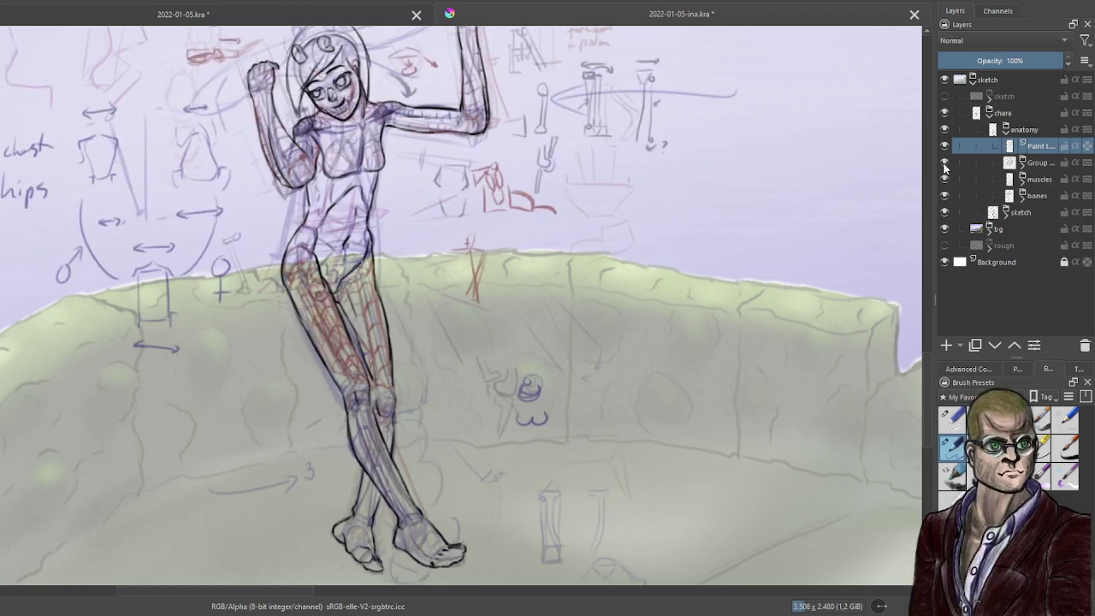
pyautogui.click(945, 163)
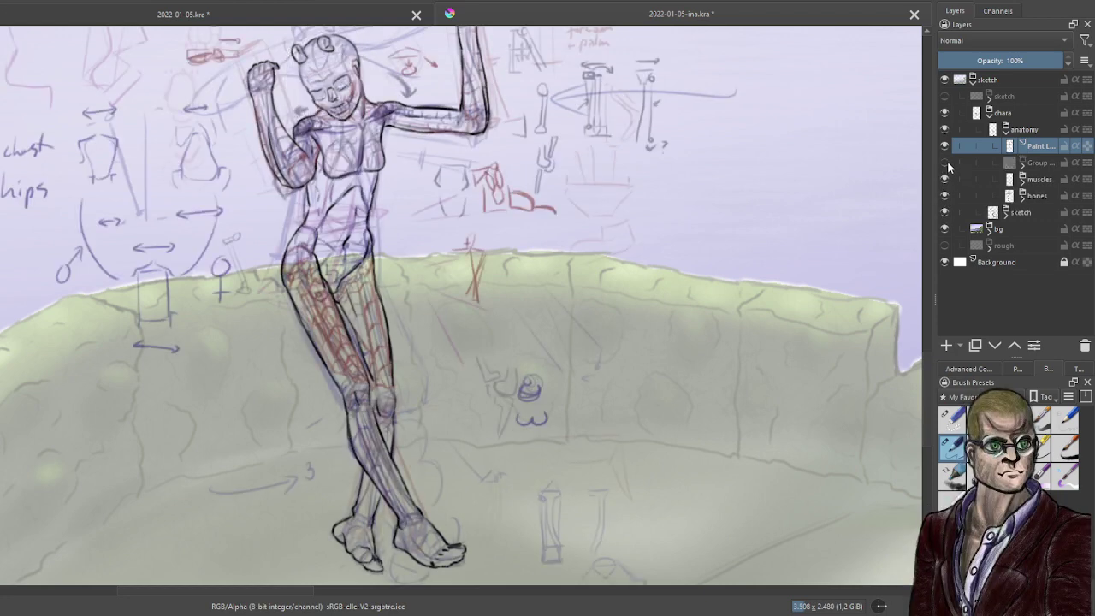
# Put the body contour's paint layer into a new group and name the group "take 1".
pyautogui.moveTo(410, 240); pyautogui.dragTo(505, 372)
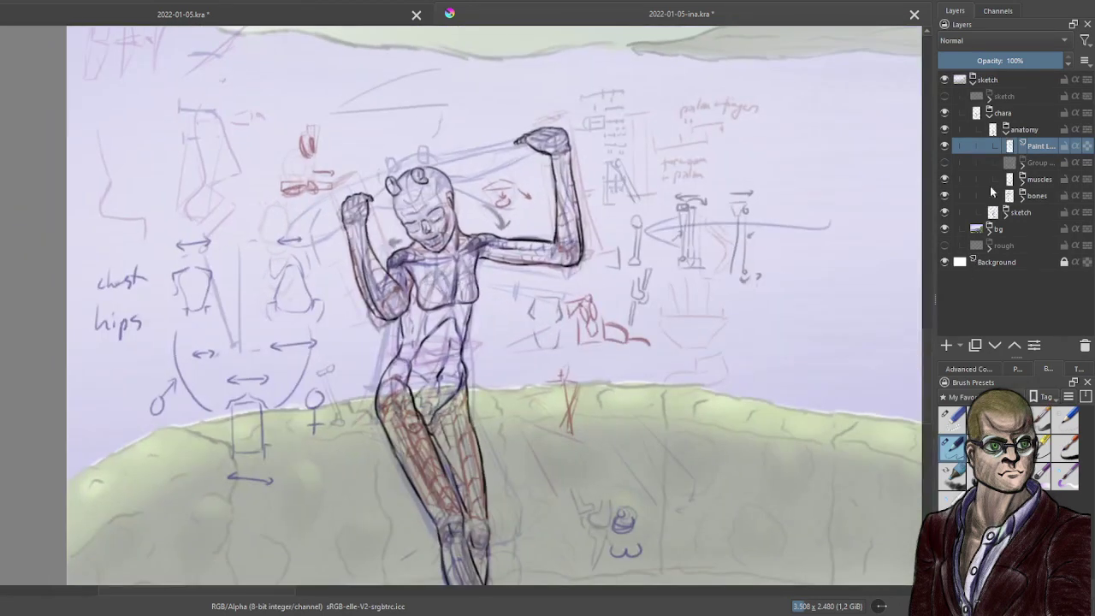
pyautogui.hotkey('ctrl', 'g')
pyautogui.doubleClick(1038, 146)
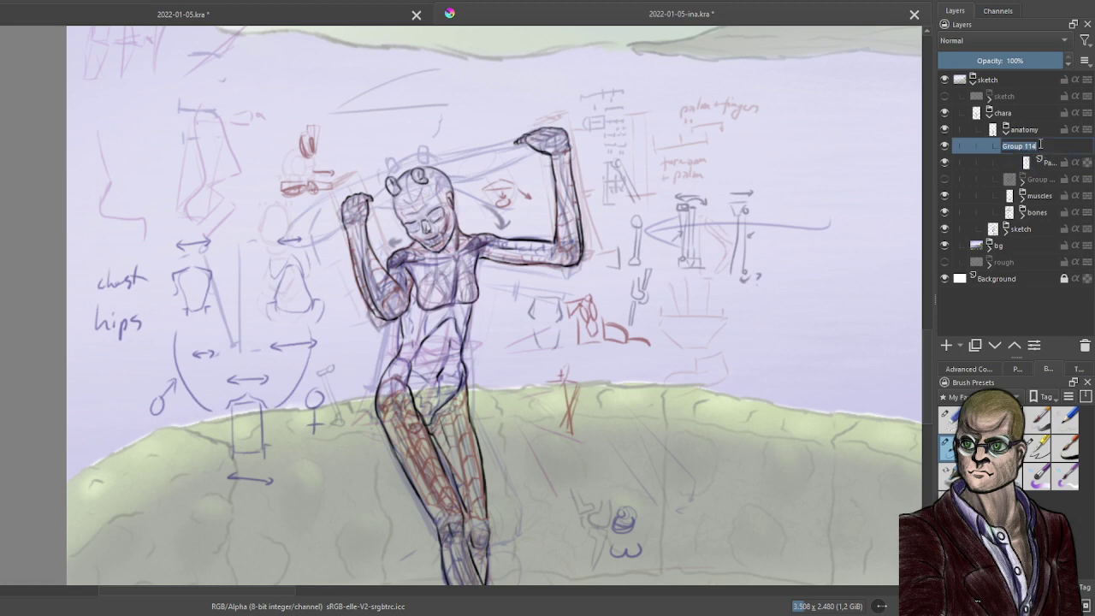
pyautogui.write('take')
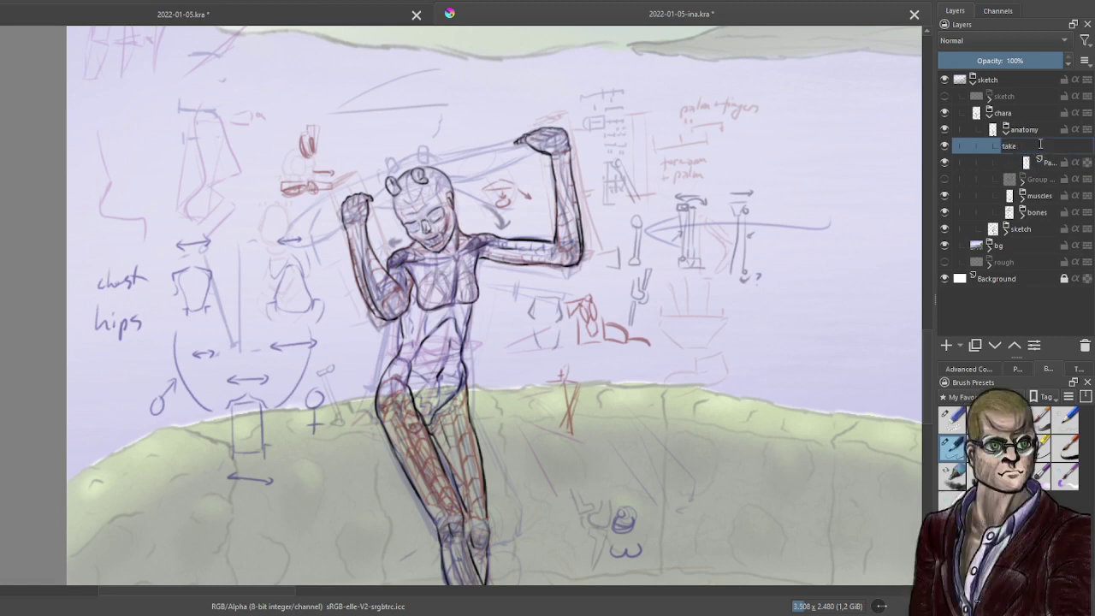
pyautogui.write(' 1')
pyautogui.press('Return')
# Rename the paint layer inside the take 1 group as "ink".
pyautogui.click(1050, 165)
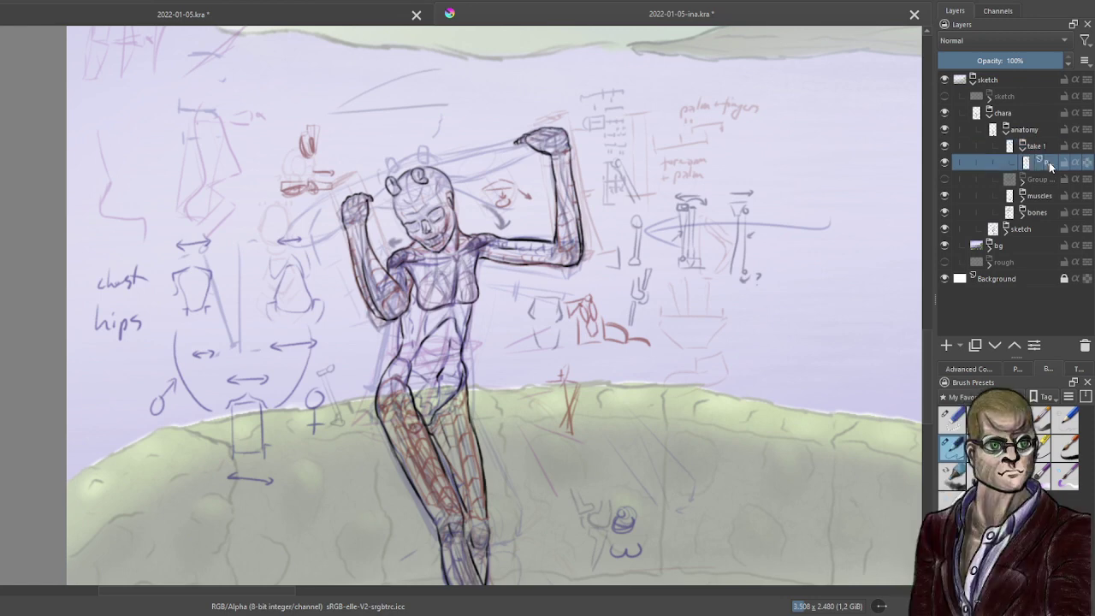
pyautogui.doubleClick(1051, 163)
pyautogui.write('ink')
pyautogui.press('Return')
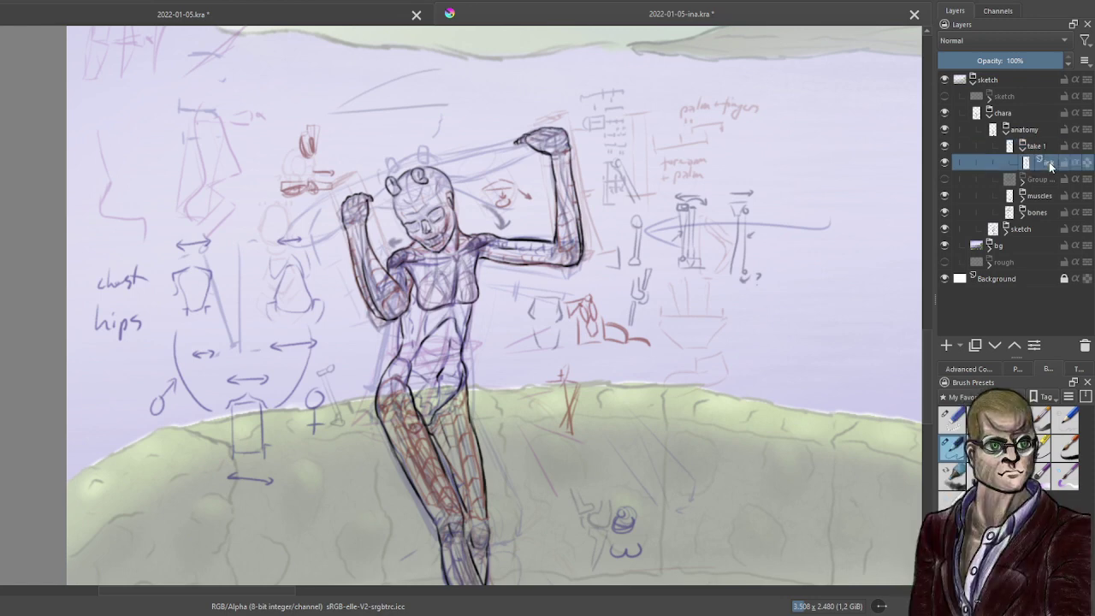
# Add a paint layer below ink in the take 1 group and name it "contours".
pyautogui.click(960, 346)
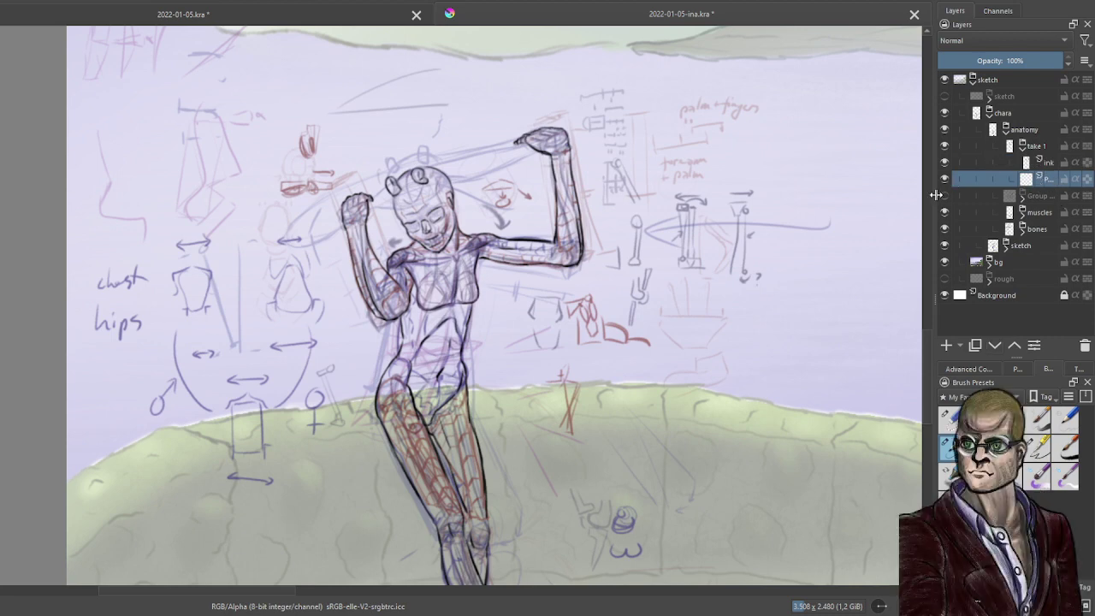
pyautogui.moveTo(923, 196); pyautogui.dragTo(897, 195)
pyautogui.doubleClick(1039, 181)
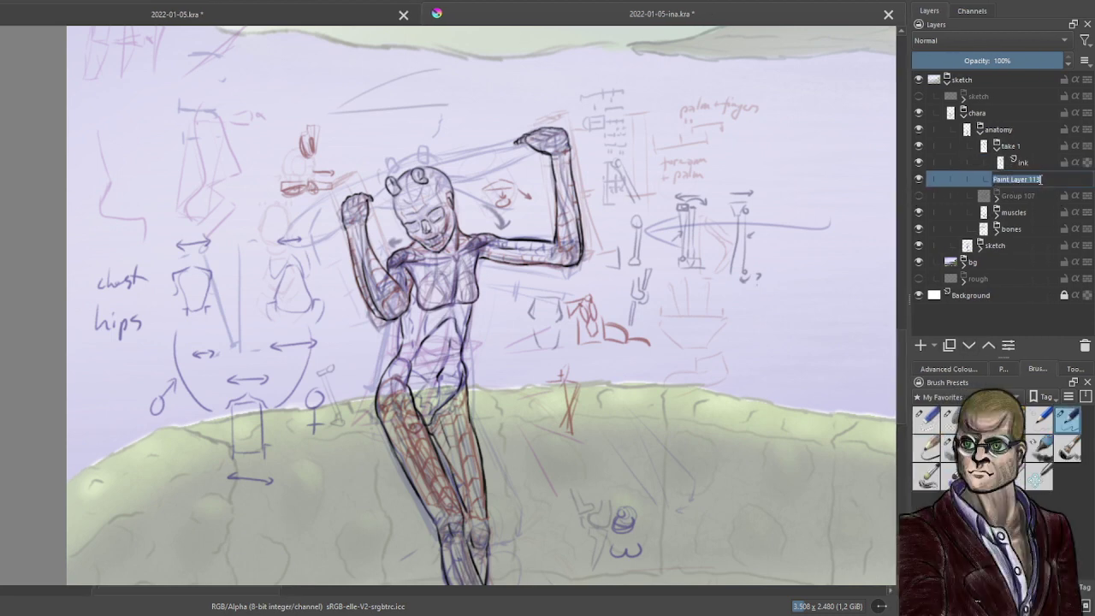
pyautogui.write('contour')
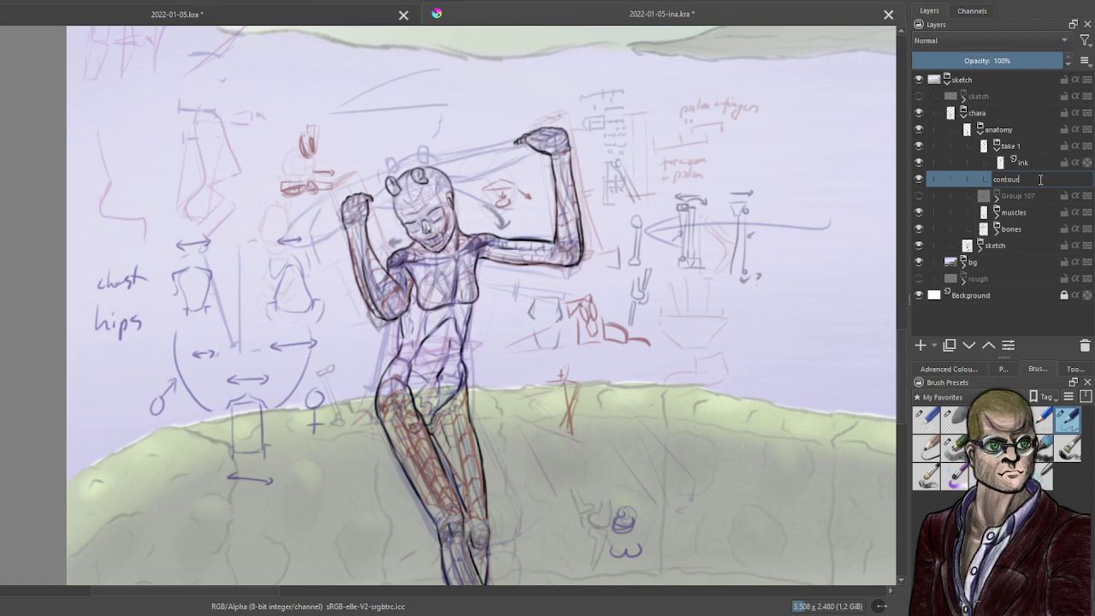
pyautogui.write('s')
pyautogui.press('Return')
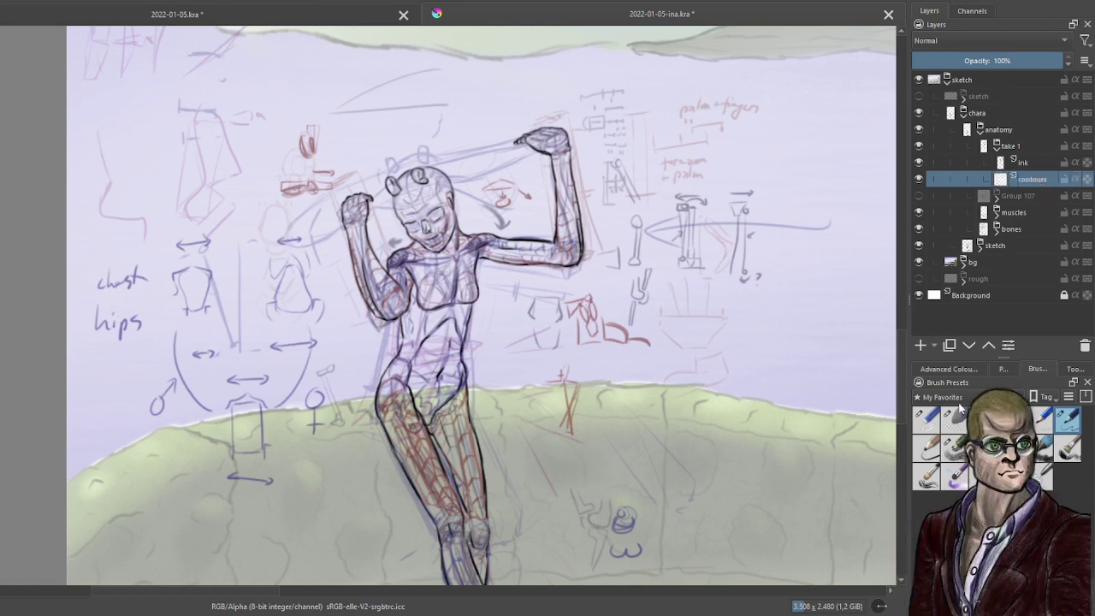
# Lower the opacity of the character's sketch layer slightly and make the contours layer active again.
pyautogui.click(954, 369)
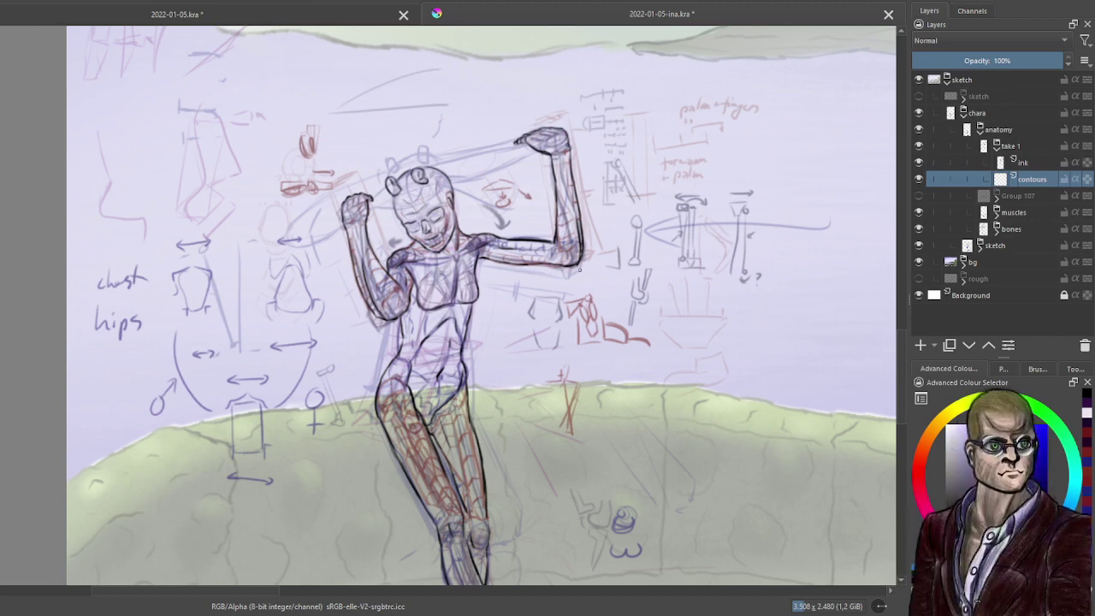
pyautogui.scroll(2, 580, 269)
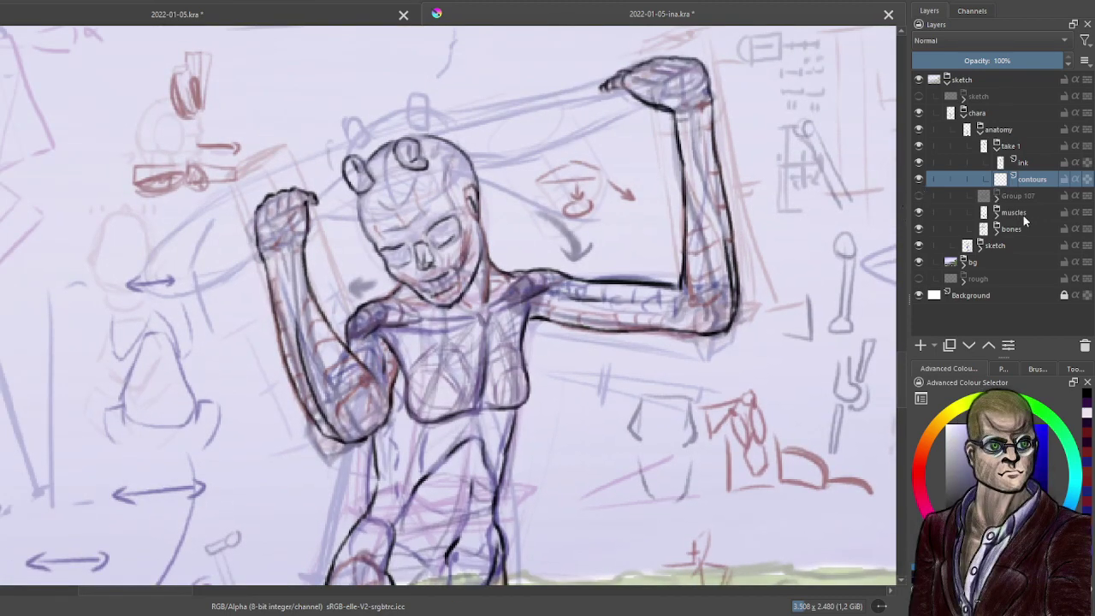
pyautogui.click(1024, 215)
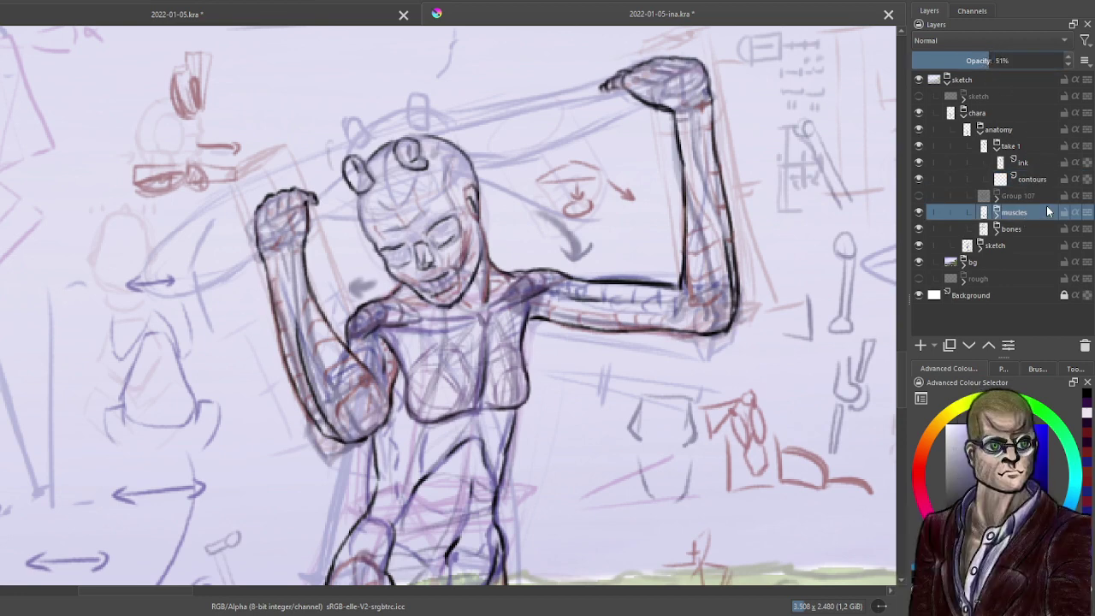
pyautogui.click(1024, 230)
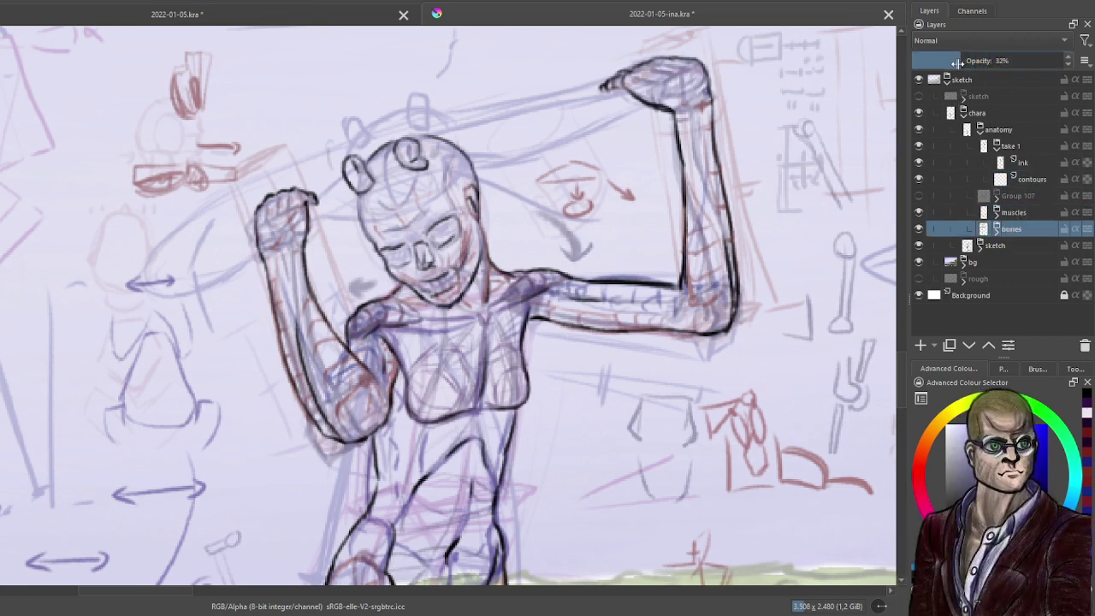
pyautogui.click(1016, 247)
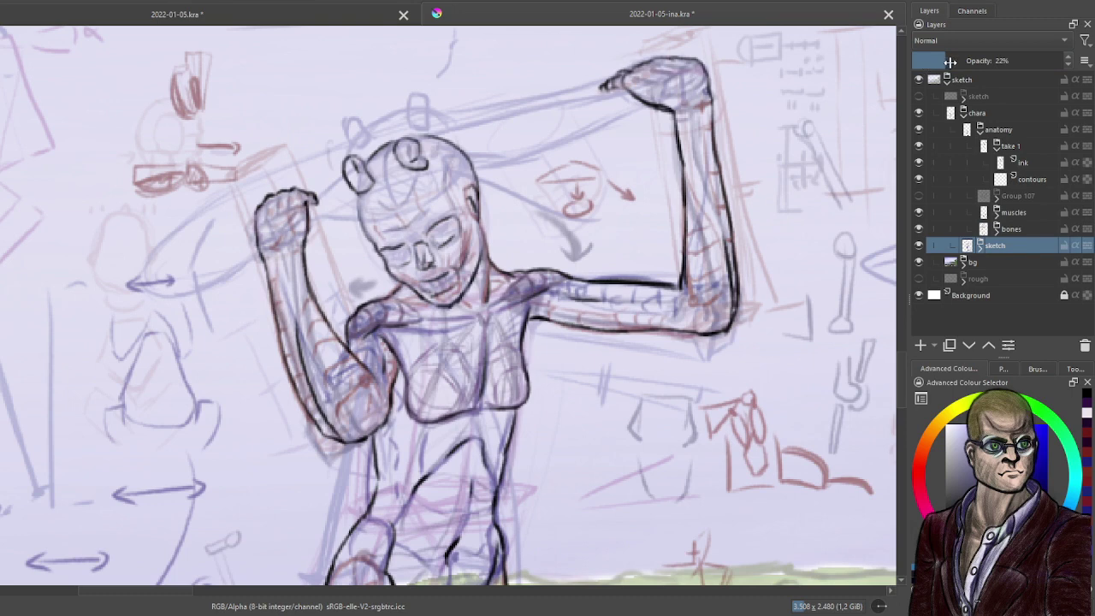
pyautogui.click(942, 63)
pyautogui.click(1036, 180)
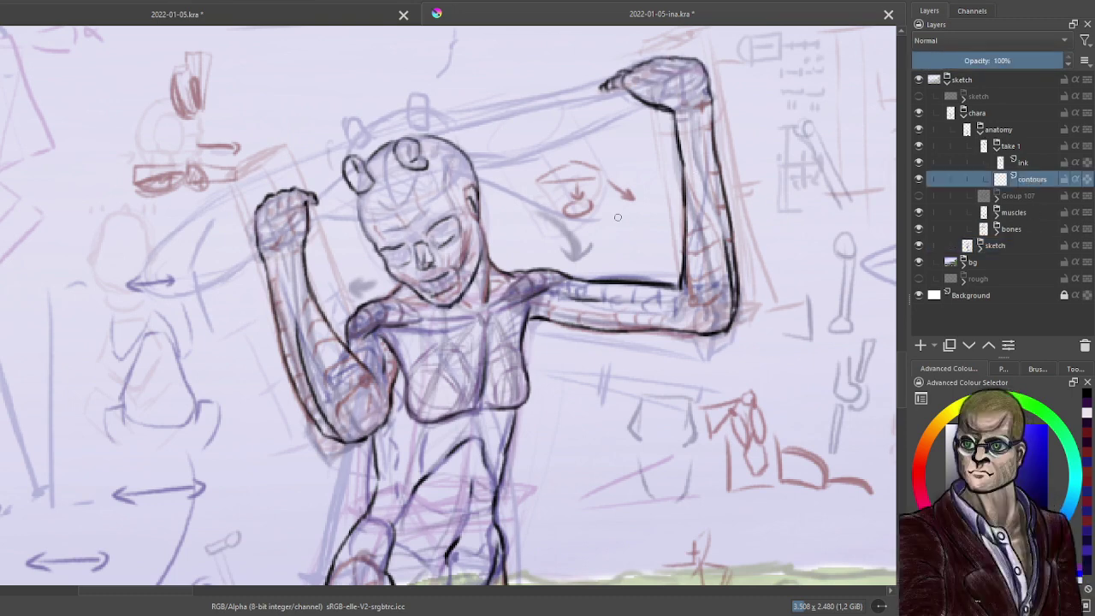
pyautogui.scroll(1, 541, 261)
pyautogui.moveTo(623, 348); pyautogui.dragTo(585, 272)
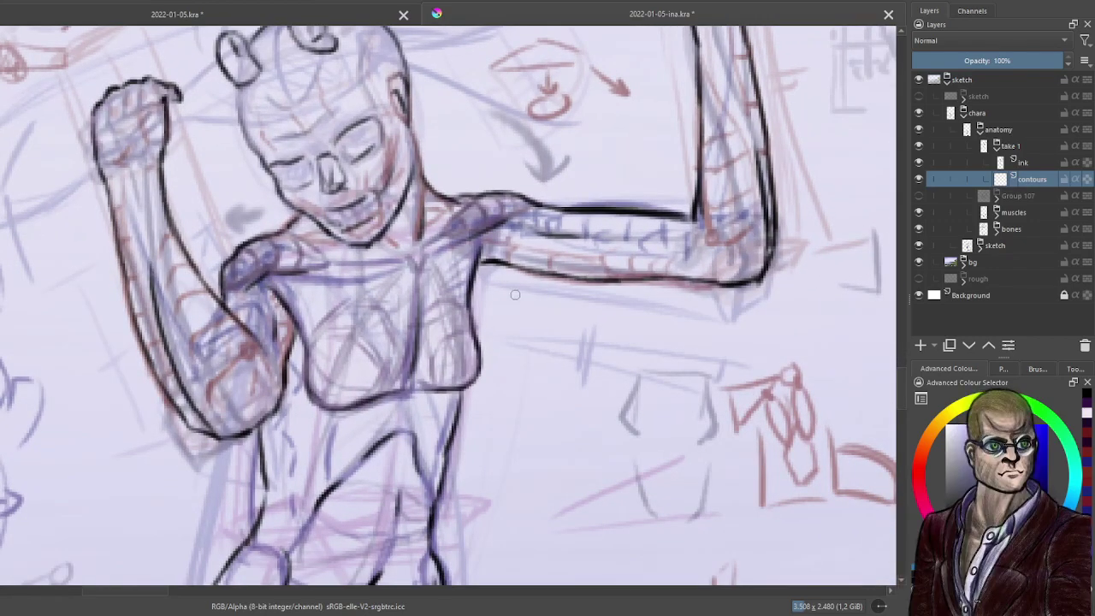
pyautogui.moveTo(478, 306)
pyautogui.mouseDown()
pyautogui.moveTo(620, 311)
pyautogui.moveTo(548, 308)
pyautogui.mouseUp()
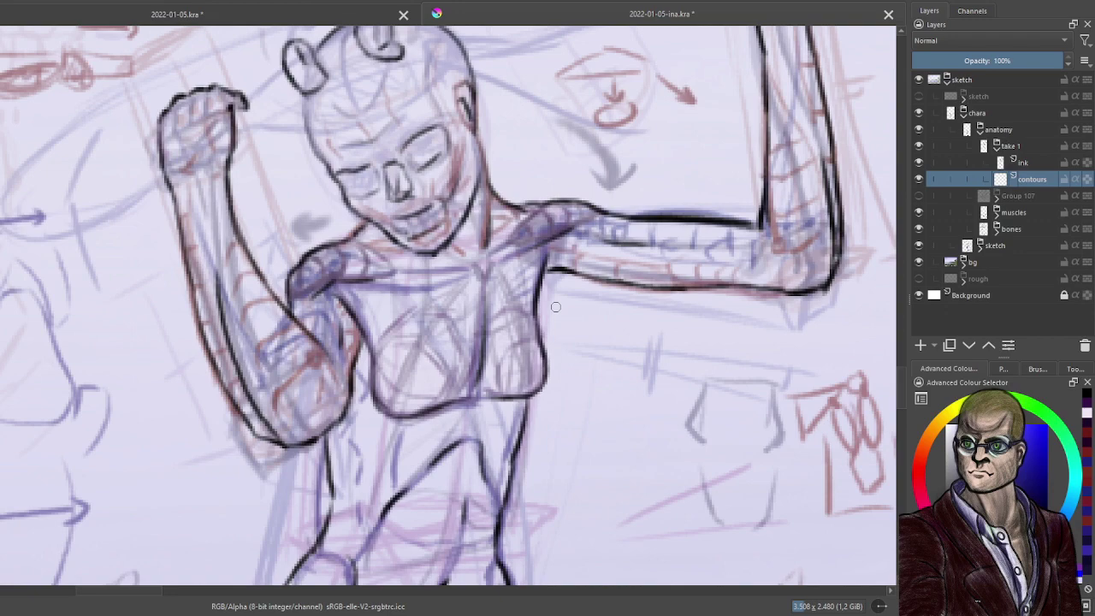
pyautogui.moveTo(751, 120); pyautogui.dragTo(608, 362)
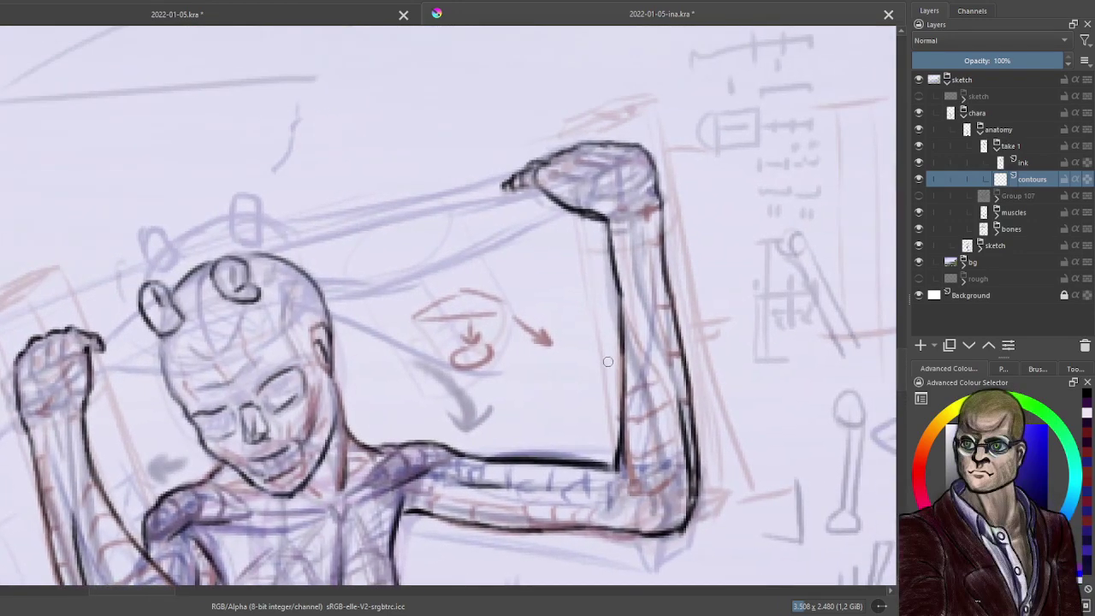
# Draw blue contour lines on the contours layer that block in the figure's raised left hand as a box with planes.
pyautogui.moveTo(594, 211)
pyautogui.mouseDown()
pyautogui.moveTo(593, 175)
pyautogui.moveTo(594, 212)
pyautogui.moveTo(643, 156)
pyautogui.mouseUp()
pyautogui.moveTo(594, 183); pyautogui.dragTo(647, 156)
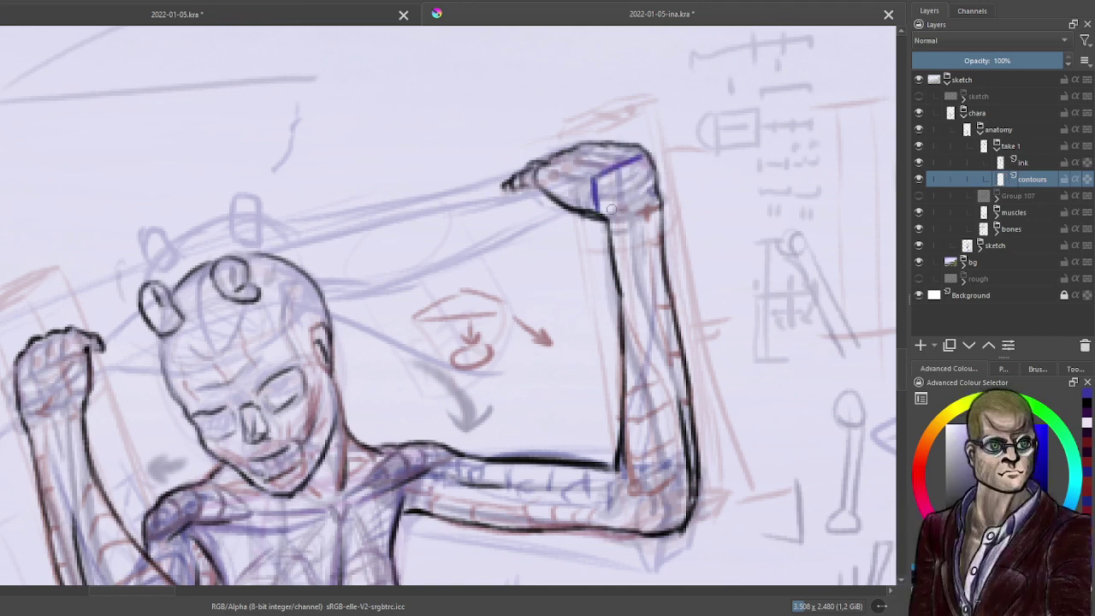
pyautogui.moveTo(604, 212)
pyautogui.mouseDown()
pyautogui.moveTo(614, 194)
pyautogui.moveTo(659, 178)
pyautogui.moveTo(611, 193)
pyautogui.mouseUp()
pyautogui.hotkey('ctrl', 'z')
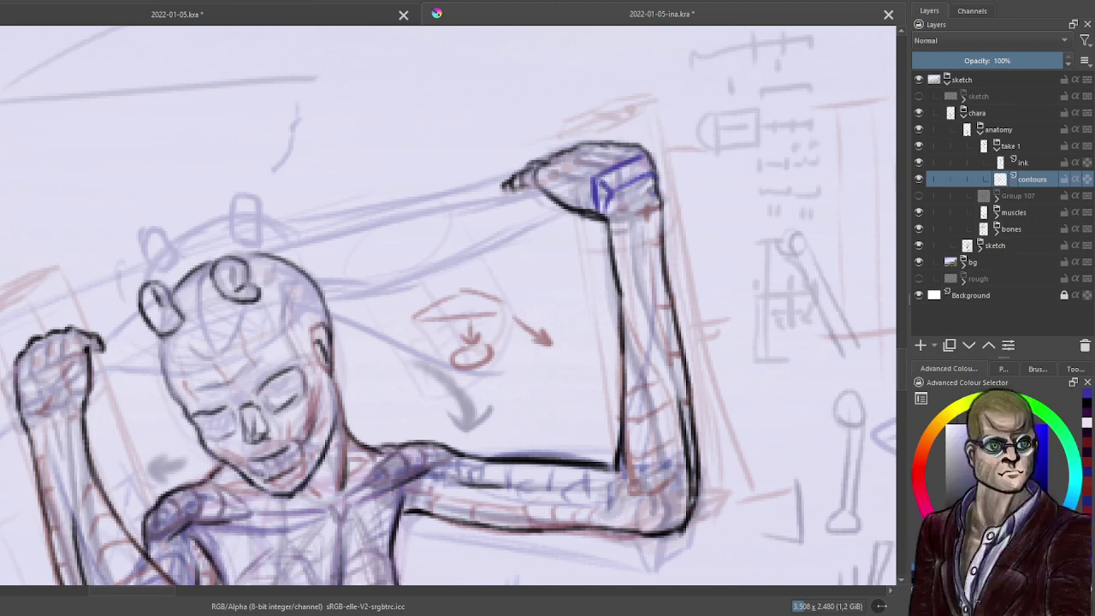
pyautogui.moveTo(645, 156); pyautogui.dragTo(653, 174)
pyautogui.moveTo(623, 194); pyautogui.dragTo(613, 210)
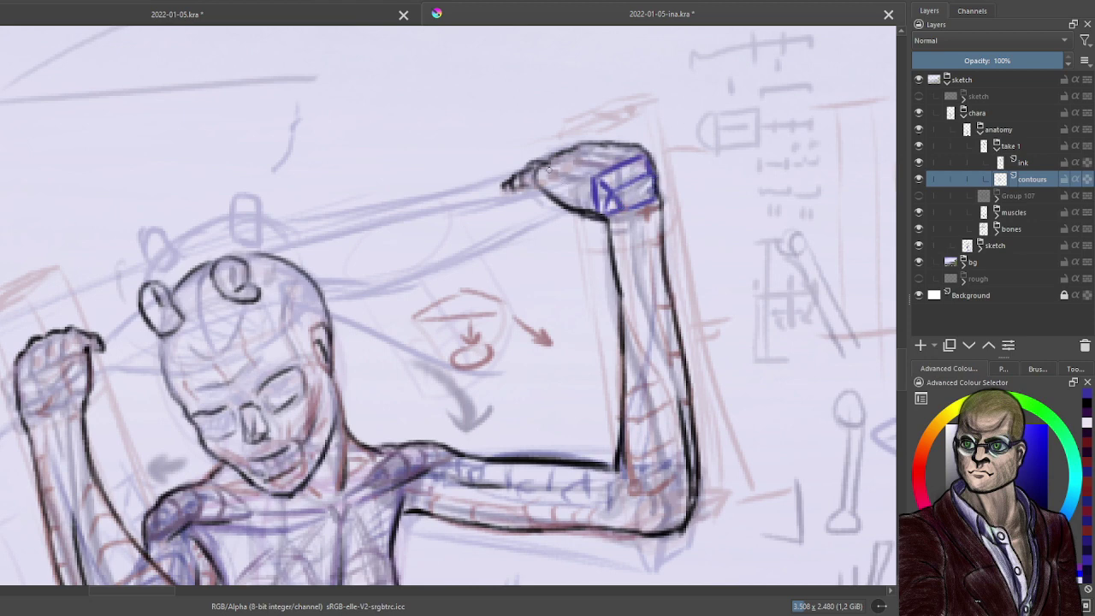
pyautogui.moveTo(549, 169)
pyautogui.mouseDown()
pyautogui.moveTo(585, 178)
pyautogui.moveTo(543, 172)
pyautogui.moveTo(543, 183)
pyautogui.moveTo(572, 157)
pyautogui.moveTo(547, 163)
pyautogui.moveTo(569, 154)
pyautogui.moveTo(648, 151)
pyautogui.mouseUp()
pyautogui.moveTo(592, 145); pyautogui.dragTo(647, 153)
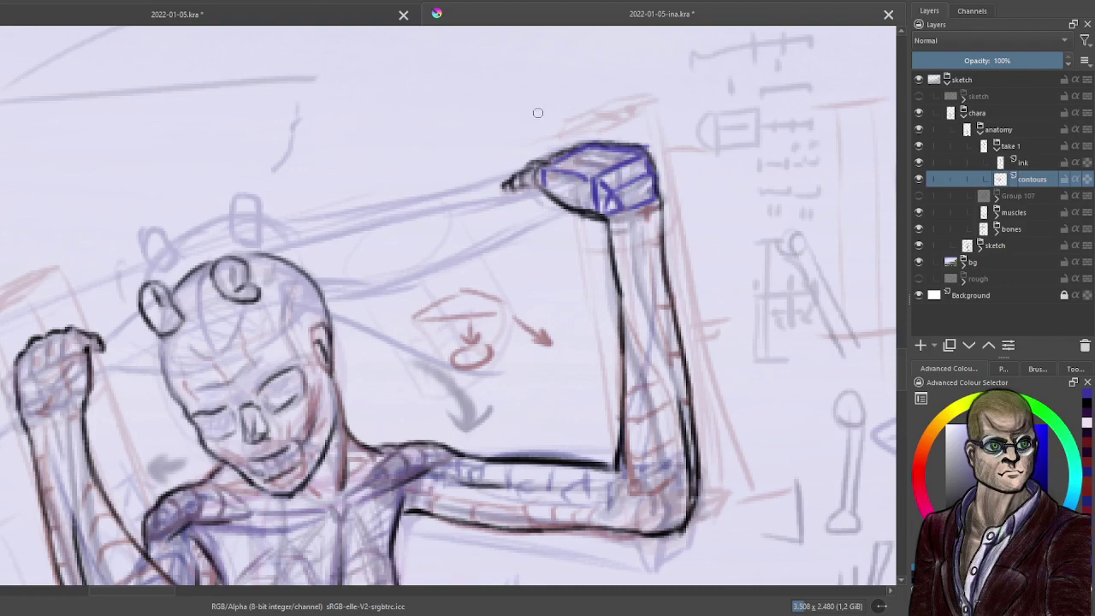
pyautogui.moveTo(505, 110); pyautogui.dragTo(634, 89)
pyautogui.hotkey('ctrl', 'z')
pyautogui.moveTo(551, 90); pyautogui.dragTo(660, 85)
pyautogui.hotkey('ctrl', 'z')
pyautogui.hotkey('ctrl', 'z')
pyautogui.hotkey('ctrl', 'z')
pyautogui.hotkey('ctrl', 'z')
pyautogui.hotkey('ctrl', 'z')
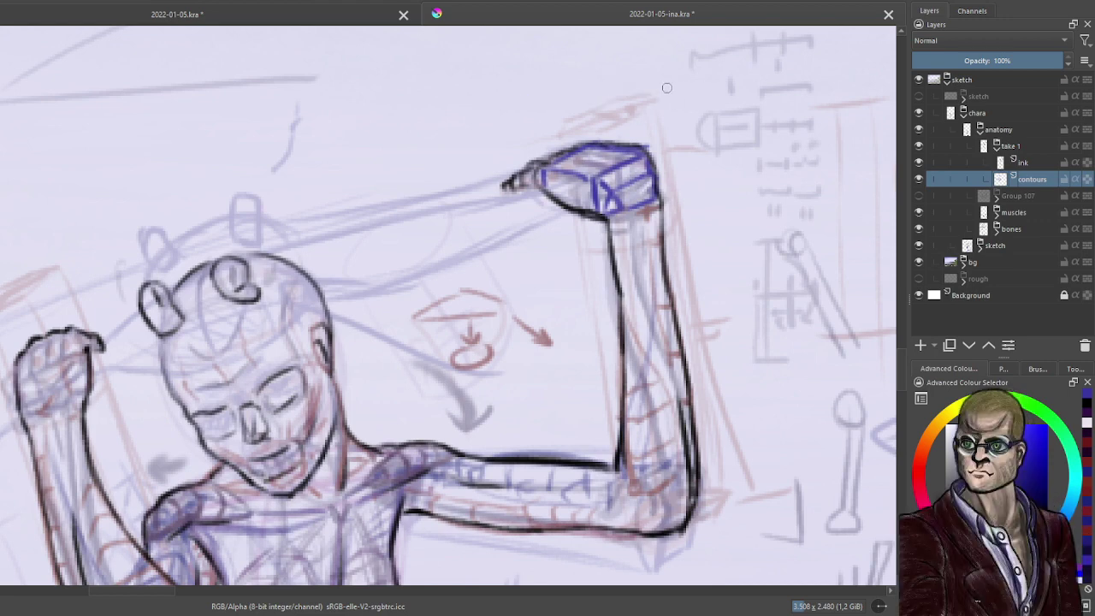
# Draw lengthwise blue contour lines and short cross-contours down the figure's left forearm from wrist to elbow.
pyautogui.moveTo(457, 320); pyautogui.dragTo(542, 217)
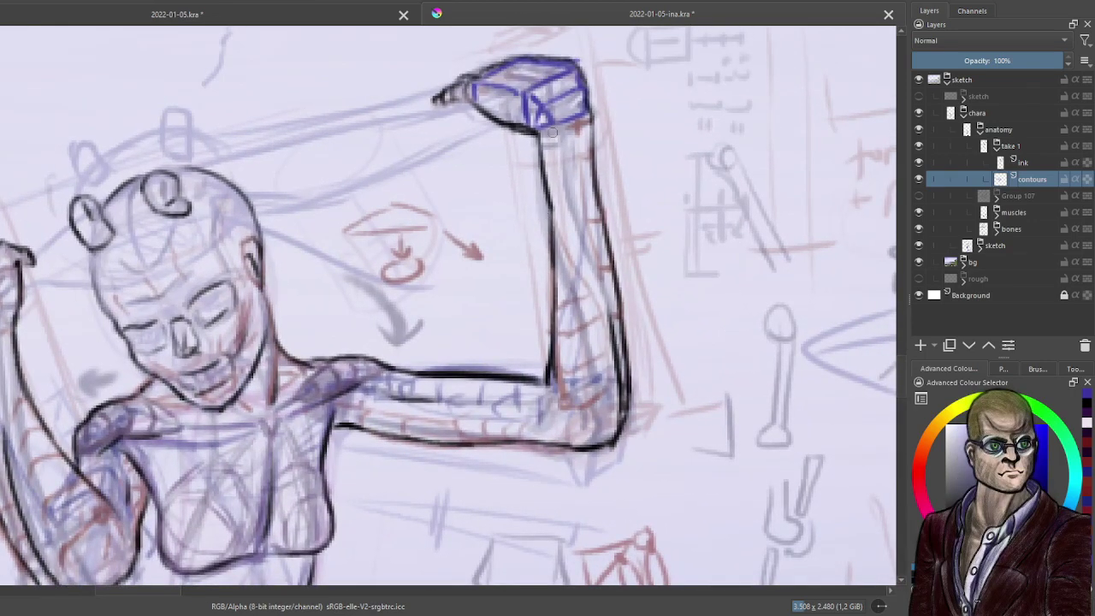
pyautogui.moveTo(554, 136)
pyautogui.mouseDown()
pyautogui.moveTo(570, 346)
pyautogui.moveTo(569, 387)
pyautogui.moveTo(554, 382)
pyautogui.mouseUp()
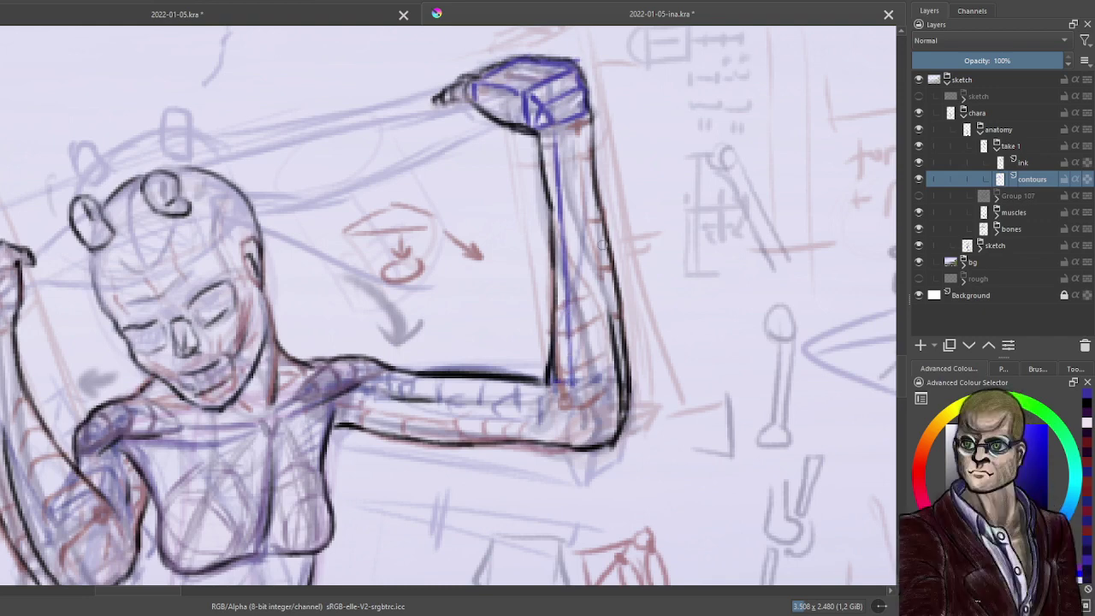
pyautogui.moveTo(603, 272); pyautogui.dragTo(614, 344)
pyautogui.moveTo(566, 143)
pyautogui.mouseDown()
pyautogui.moveTo(600, 379)
pyautogui.moveTo(573, 382)
pyautogui.moveTo(569, 348)
pyautogui.moveTo(580, 358)
pyautogui.moveTo(590, 314)
pyautogui.mouseUp()
pyautogui.moveTo(571, 283); pyautogui.dragTo(587, 266)
pyautogui.moveTo(567, 249); pyautogui.dragTo(587, 231)
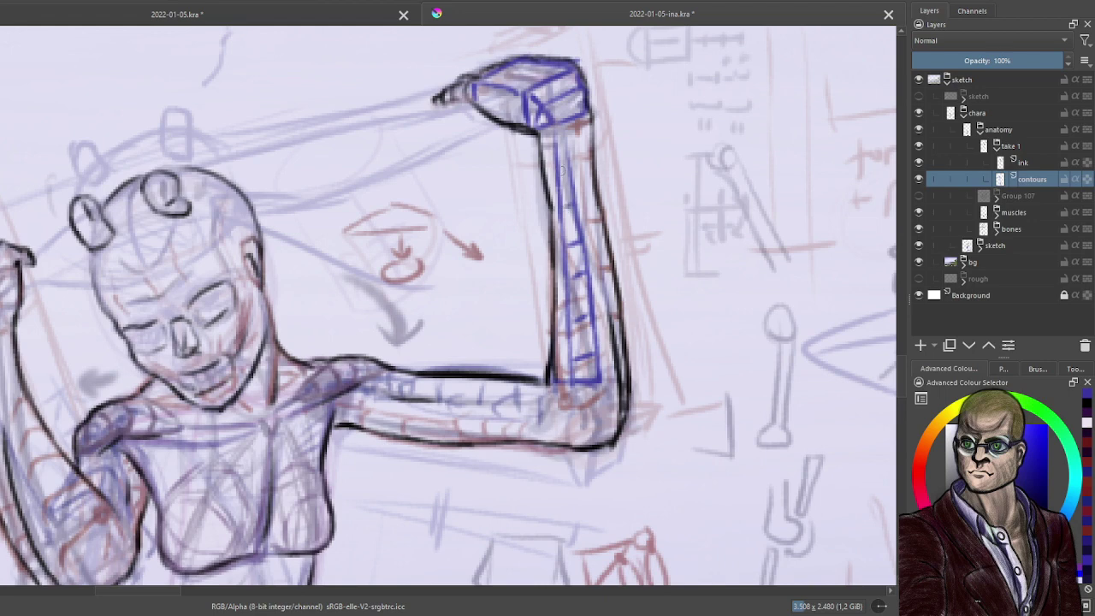
pyautogui.moveTo(601, 379); pyautogui.dragTo(623, 339)
pyautogui.moveTo(609, 252); pyautogui.dragTo(593, 285)
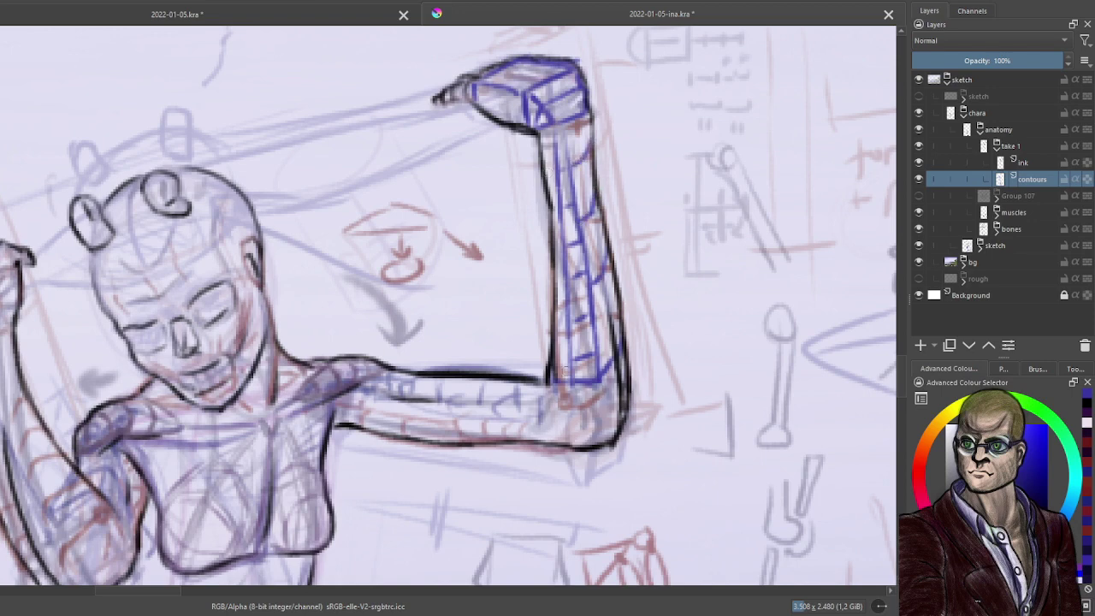
# Block in the planes of the figure's left elbow with angular blue contour lines.
pyautogui.moveTo(546, 393)
pyautogui.mouseDown()
pyautogui.moveTo(571, 422)
pyautogui.moveTo(598, 390)
pyautogui.moveTo(568, 421)
pyautogui.moveTo(546, 387)
pyautogui.mouseUp()
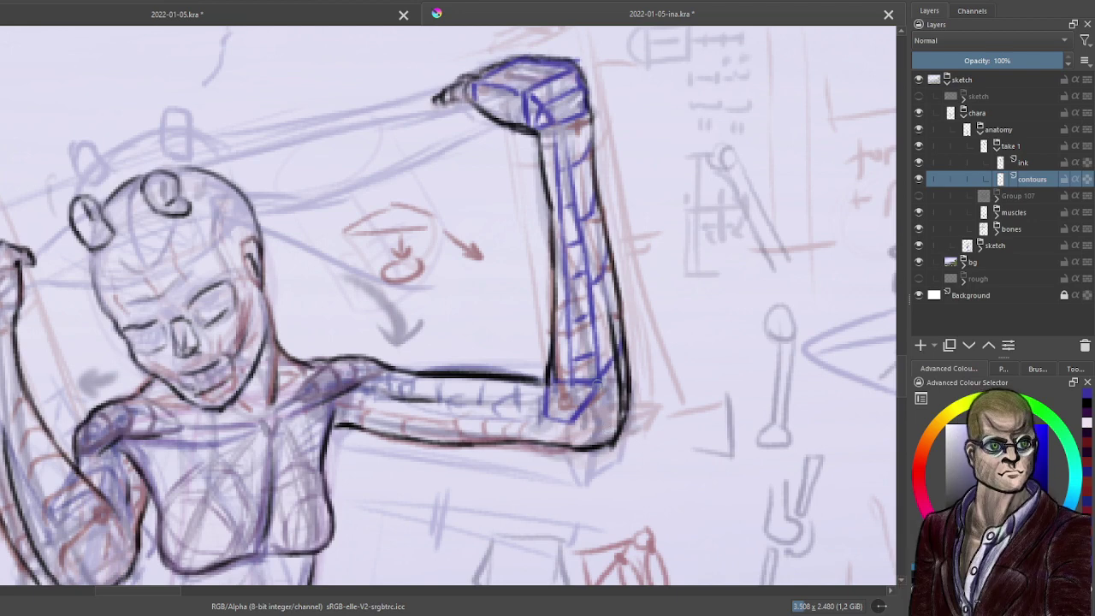
pyautogui.moveTo(597, 401)
pyautogui.mouseDown()
pyautogui.moveTo(617, 435)
pyautogui.moveTo(597, 413)
pyautogui.moveTo(599, 385)
pyautogui.mouseUp()
pyautogui.moveTo(604, 427); pyautogui.dragTo(571, 443)
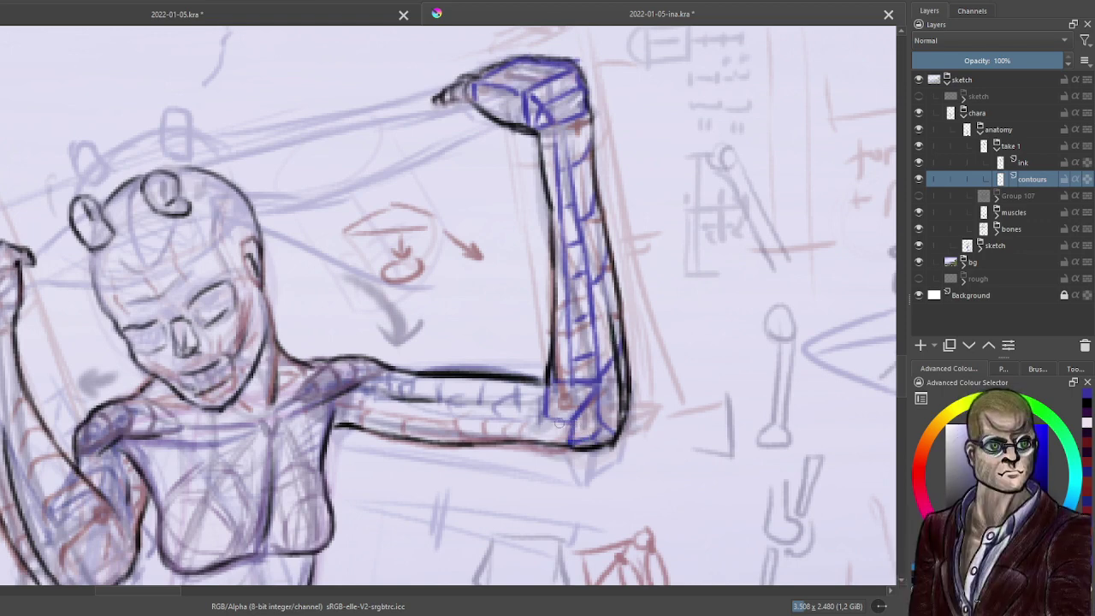
# Draw blue contour lines over the figure's left shoulder and along the collarbone to the base of the neck.
pyautogui.moveTo(487, 445); pyautogui.dragTo(650, 340)
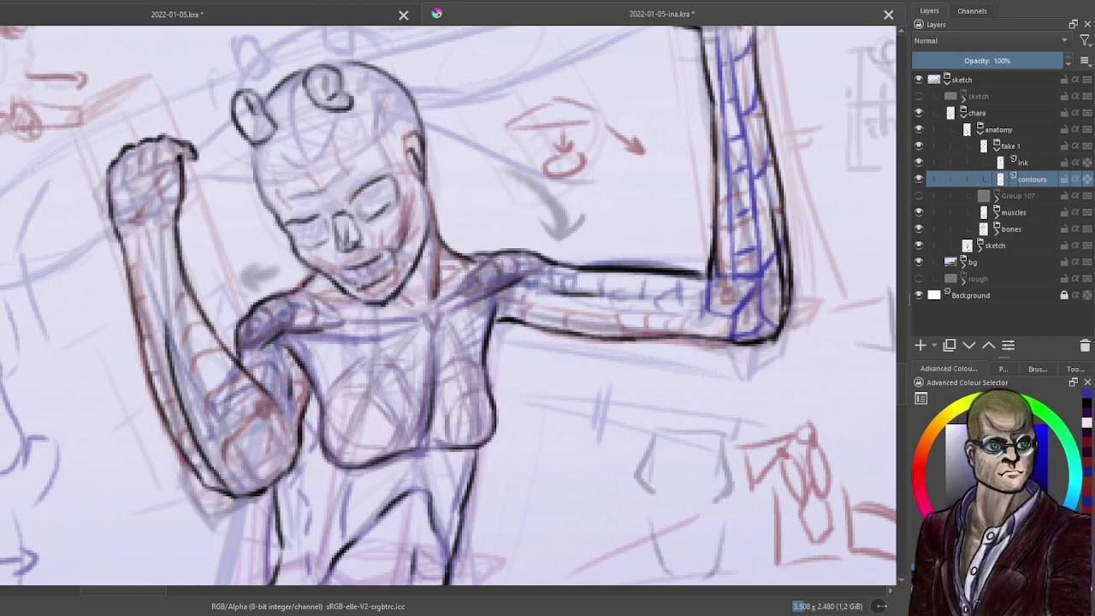
pyautogui.moveTo(491, 265)
pyautogui.mouseDown()
pyautogui.moveTo(512, 258)
pyautogui.moveTo(511, 280)
pyautogui.moveTo(546, 255)
pyautogui.moveTo(517, 286)
pyautogui.moveTo(488, 281)
pyautogui.moveTo(469, 300)
pyautogui.moveTo(471, 263)
pyautogui.moveTo(523, 250)
pyautogui.mouseUp()
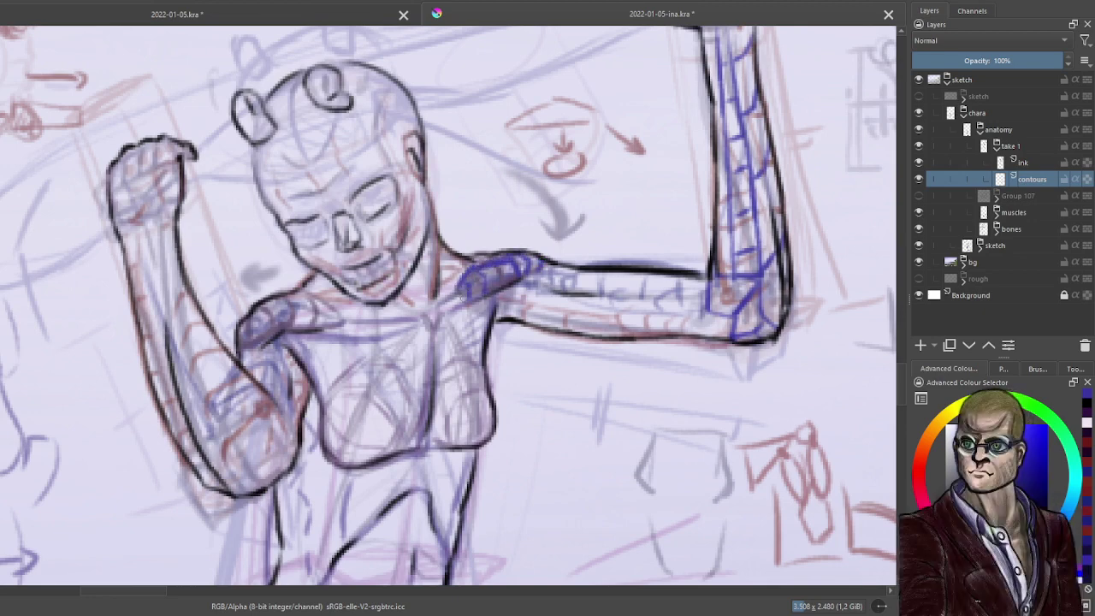
pyautogui.moveTo(455, 262)
pyautogui.mouseDown()
pyautogui.moveTo(442, 276)
pyautogui.moveTo(468, 259)
pyautogui.mouseUp()
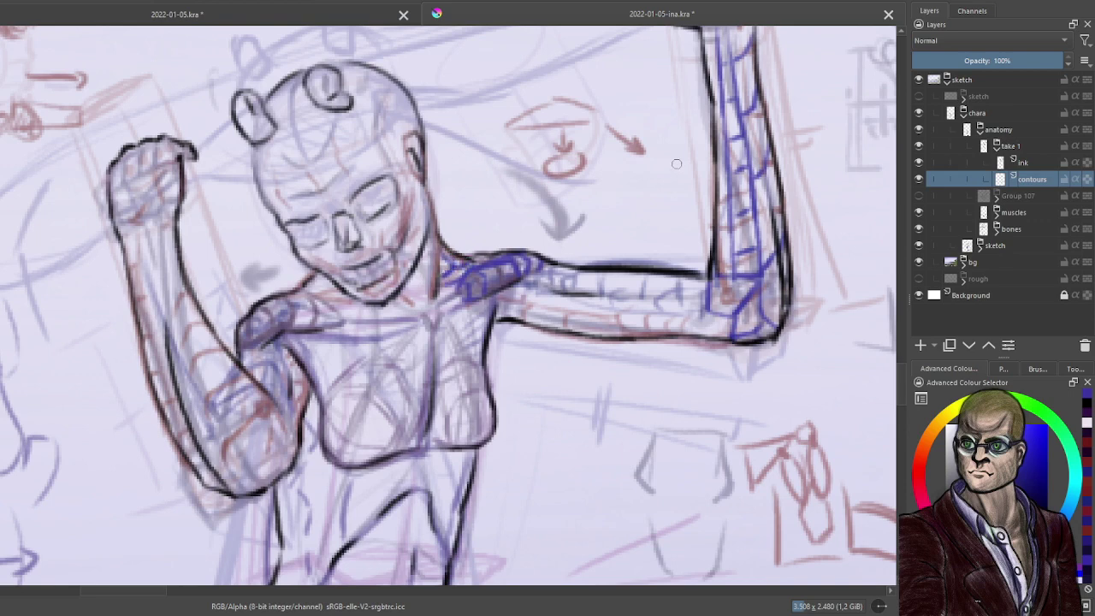
pyautogui.moveTo(438, 320); pyautogui.dragTo(469, 303)
pyautogui.moveTo(447, 257); pyautogui.dragTo(434, 317)
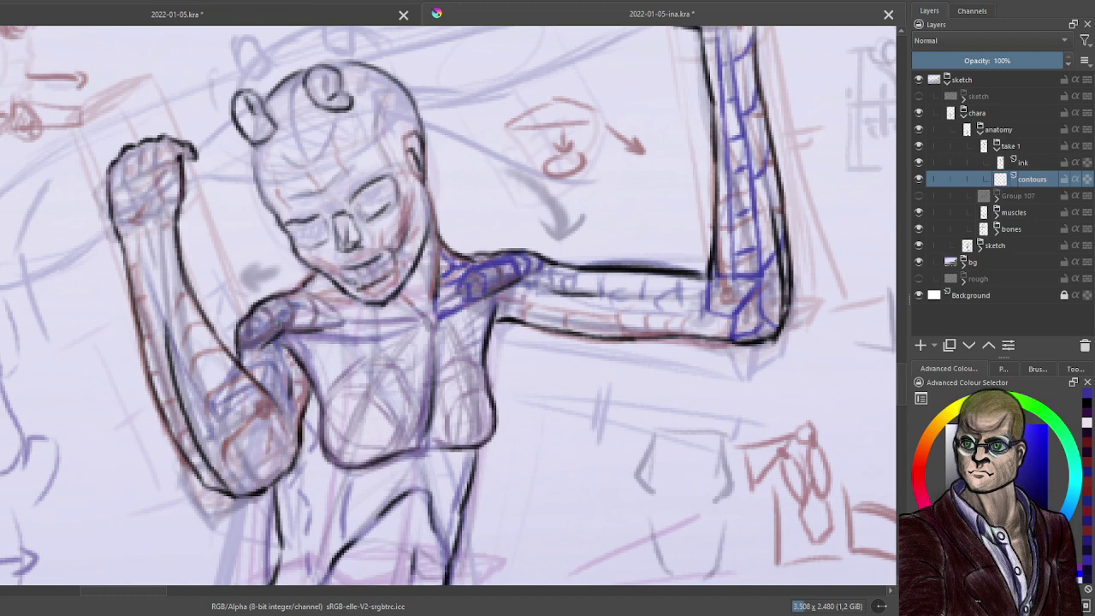
# Try contour lines across the figure's right shoulder and collarbone, and undo the collarbone strokes.
pyautogui.moveTo(241, 320)
pyautogui.mouseDown()
pyautogui.moveTo(256, 343)
pyautogui.moveTo(297, 310)
pyautogui.moveTo(299, 328)
pyautogui.moveTo(338, 327)
pyautogui.moveTo(277, 305)
pyautogui.moveTo(342, 311)
pyautogui.moveTo(314, 297)
pyautogui.moveTo(349, 311)
pyautogui.mouseUp()
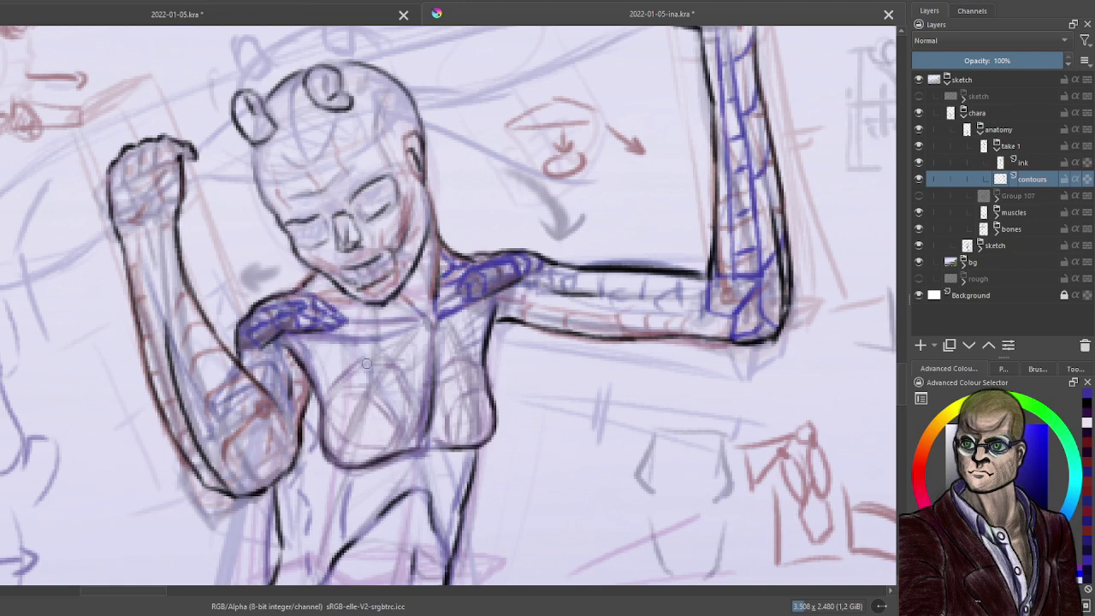
pyautogui.hotkey('ctrl', 'z')
pyautogui.hotkey('ctrl', 'z')
pyautogui.hotkey('ctrl', 'z')
pyautogui.hotkey('ctrl', 'z')
pyautogui.hotkey('ctrl', 'z')
pyautogui.hotkey('ctrl', 'z')
pyautogui.hotkey('ctrl', 'z')
pyautogui.hotkey('ctrl', 'z')
pyautogui.hotkey('ctrl', 'z')
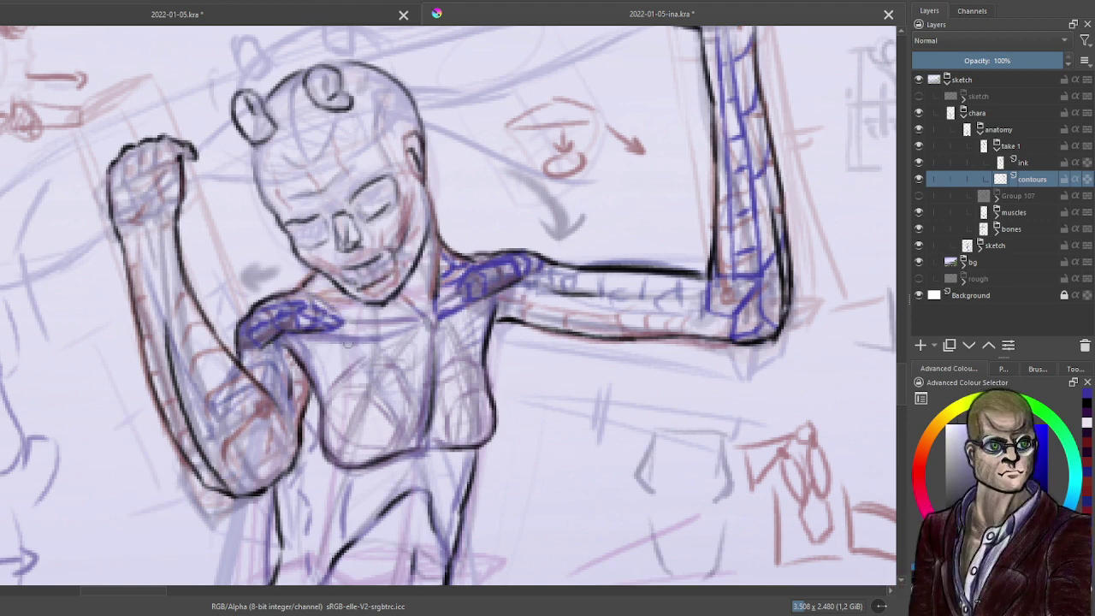
pyautogui.hotkey('ctrl', 'z')
pyautogui.hotkey('ctrl', 'z')
pyautogui.hotkey('ctrl', 'z')
pyautogui.hotkey('ctrl', 'z')
pyautogui.hotkey('ctrl', 'z')
pyautogui.hotkey('ctrl', 'z')
pyautogui.hotkey('ctrl', 'z')
pyautogui.hotkey('ctrl', 'z')
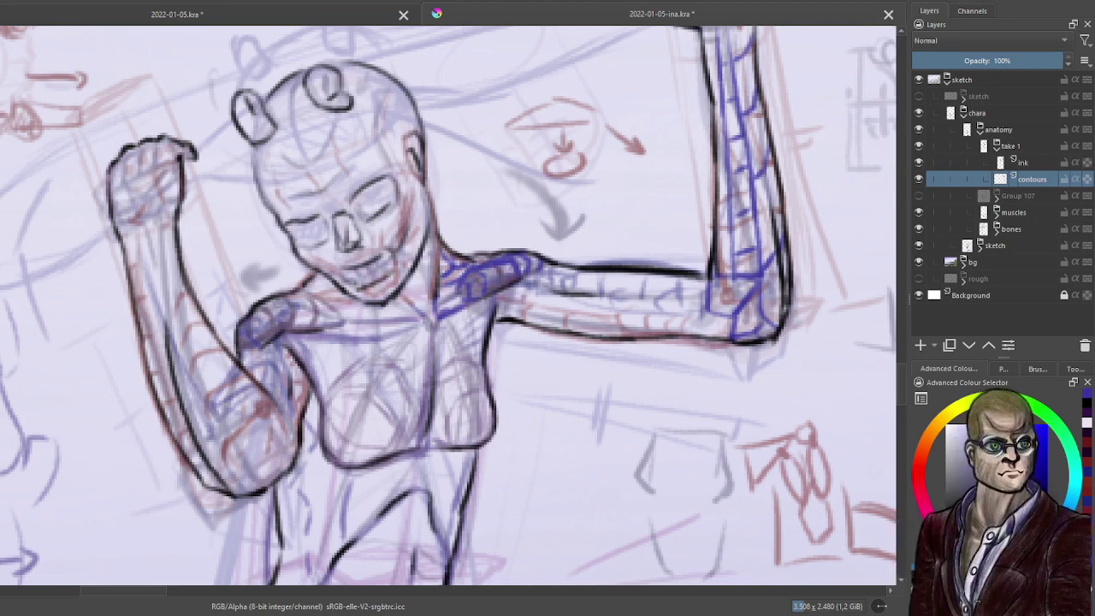
# Redraw the blue contour lines of the figure's right shoulder and collarbone with wedge-shaped planes towards the chest.
pyautogui.moveTo(276, 302)
pyautogui.mouseDown()
pyautogui.moveTo(273, 334)
pyautogui.moveTo(279, 319)
pyautogui.moveTo(316, 320)
pyautogui.mouseUp()
pyautogui.moveTo(316, 312); pyautogui.dragTo(318, 328)
pyautogui.moveTo(243, 326)
pyautogui.mouseDown()
pyautogui.moveTo(285, 328)
pyautogui.moveTo(303, 309)
pyautogui.moveTo(341, 308)
pyautogui.mouseUp()
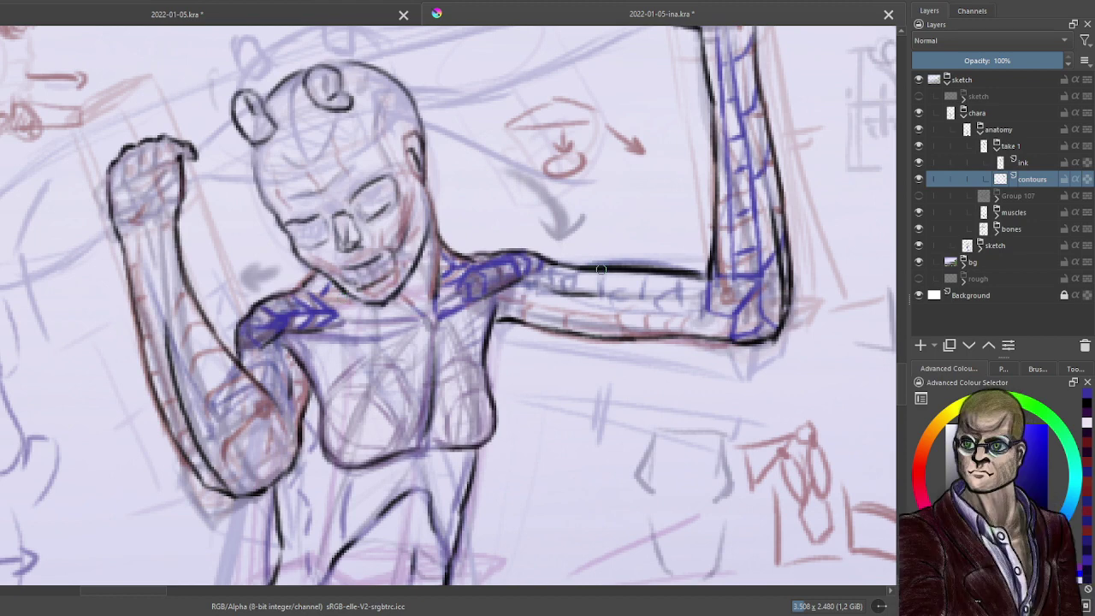
# Divide the figure's outstretched left upper arm into upper and lower planes with lengthwise blue lines and regular cross-contours.
pyautogui.moveTo(578, 274)
pyautogui.mouseDown()
pyautogui.moveTo(633, 273)
pyautogui.moveTo(642, 274)
pyautogui.moveTo(612, 294)
pyautogui.moveTo(615, 281)
pyautogui.moveTo(708, 277)
pyautogui.moveTo(679, 279)
pyautogui.moveTo(679, 305)
pyautogui.mouseUp()
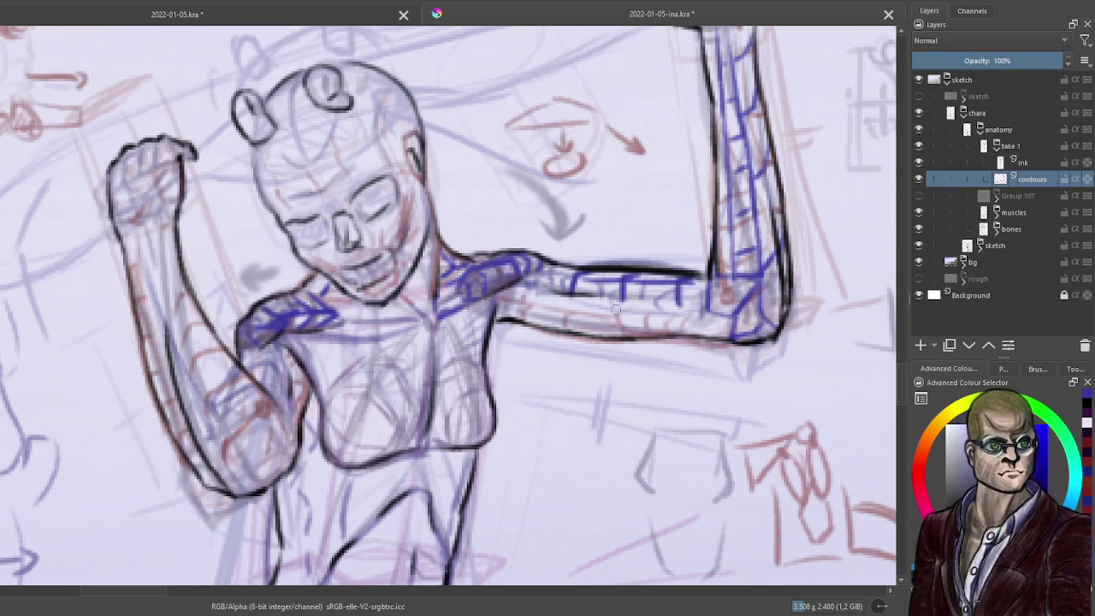
pyautogui.moveTo(557, 271)
pyautogui.mouseDown()
pyautogui.moveTo(510, 285)
pyautogui.moveTo(636, 301)
pyautogui.moveTo(625, 303)
pyautogui.moveTo(705, 304)
pyautogui.mouseUp()
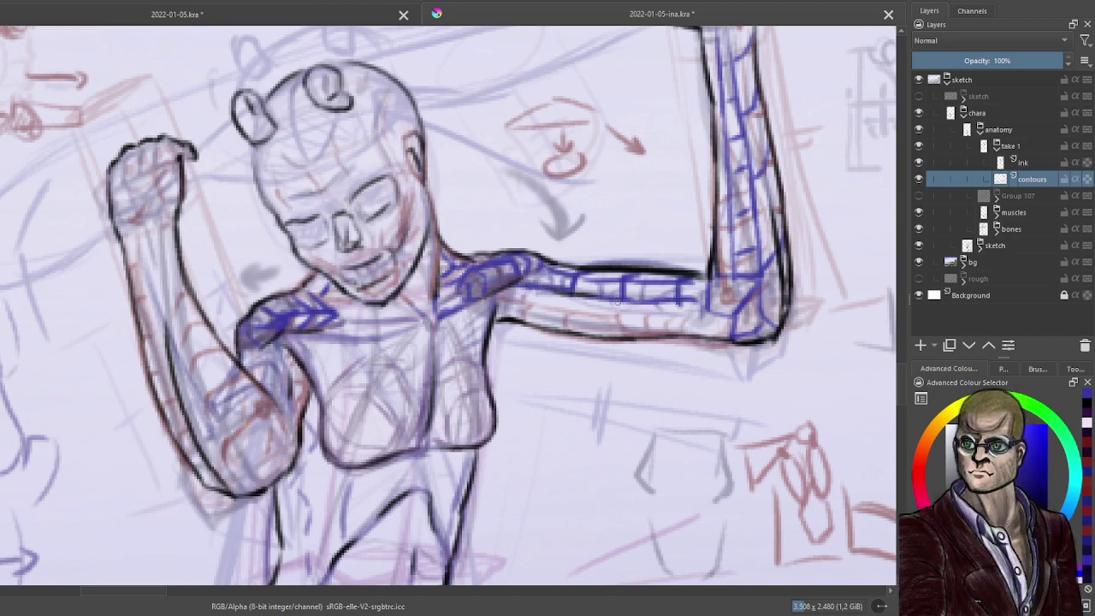
pyautogui.moveTo(615, 308); pyautogui.dragTo(609, 331)
pyautogui.moveTo(681, 301); pyautogui.dragTo(667, 330)
pyautogui.moveTo(567, 299); pyautogui.dragTo(557, 325)
pyautogui.moveTo(527, 291)
pyautogui.mouseDown()
pyautogui.moveTo(516, 318)
pyautogui.moveTo(679, 325)
pyautogui.moveTo(664, 324)
pyautogui.moveTo(722, 319)
pyautogui.moveTo(714, 306)
pyautogui.moveTo(711, 334)
pyautogui.mouseUp()
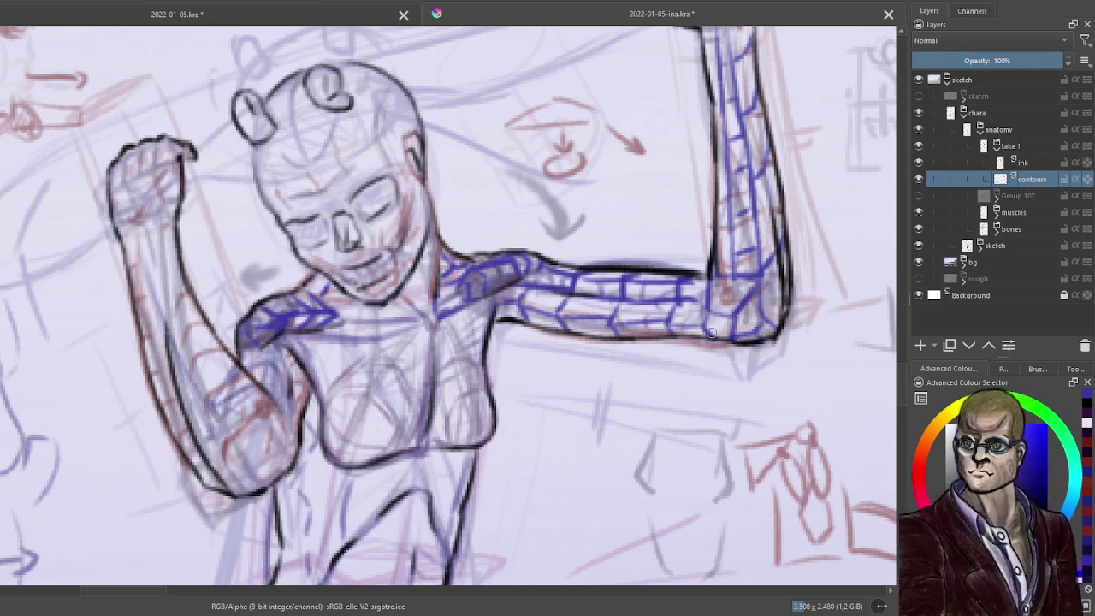
# Draw blue cross-contours and plane lines on the figure's foreshortened right upper arm between the armpit and elbow.
pyautogui.moveTo(238, 363)
pyautogui.mouseDown()
pyautogui.moveTo(265, 343)
pyautogui.moveTo(287, 359)
pyautogui.mouseUp()
pyautogui.moveTo(247, 382)
pyautogui.mouseDown()
pyautogui.moveTo(279, 364)
pyautogui.moveTo(291, 391)
pyautogui.mouseUp()
pyautogui.moveTo(278, 350); pyautogui.dragTo(278, 395)
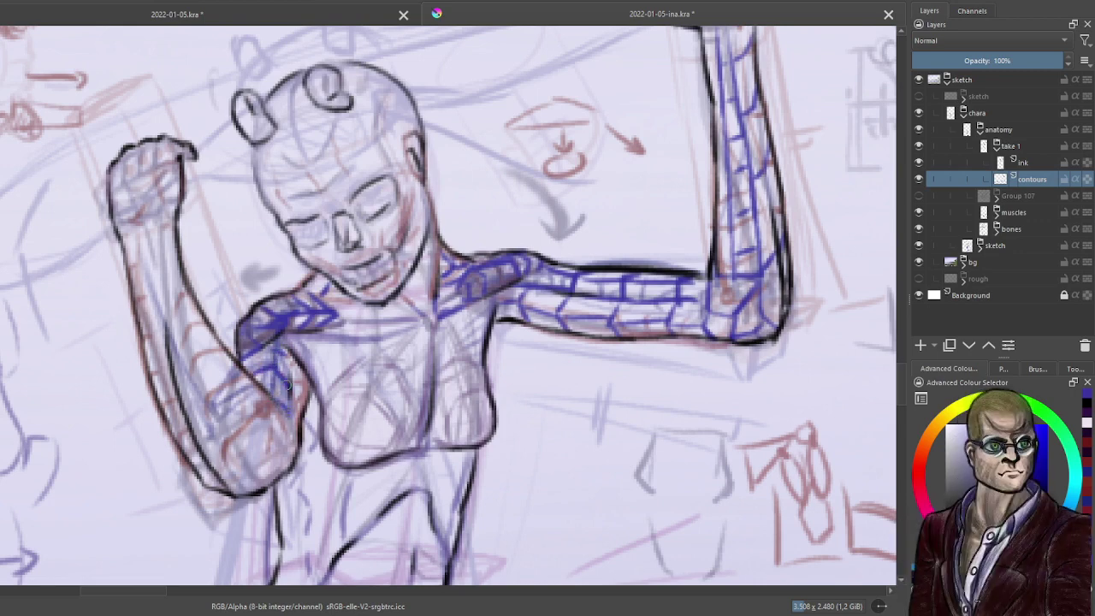
pyautogui.moveTo(289, 382)
pyautogui.mouseDown()
pyautogui.moveTo(294, 358)
pyautogui.moveTo(309, 402)
pyautogui.moveTo(291, 433)
pyautogui.moveTo(293, 457)
pyautogui.mouseUp()
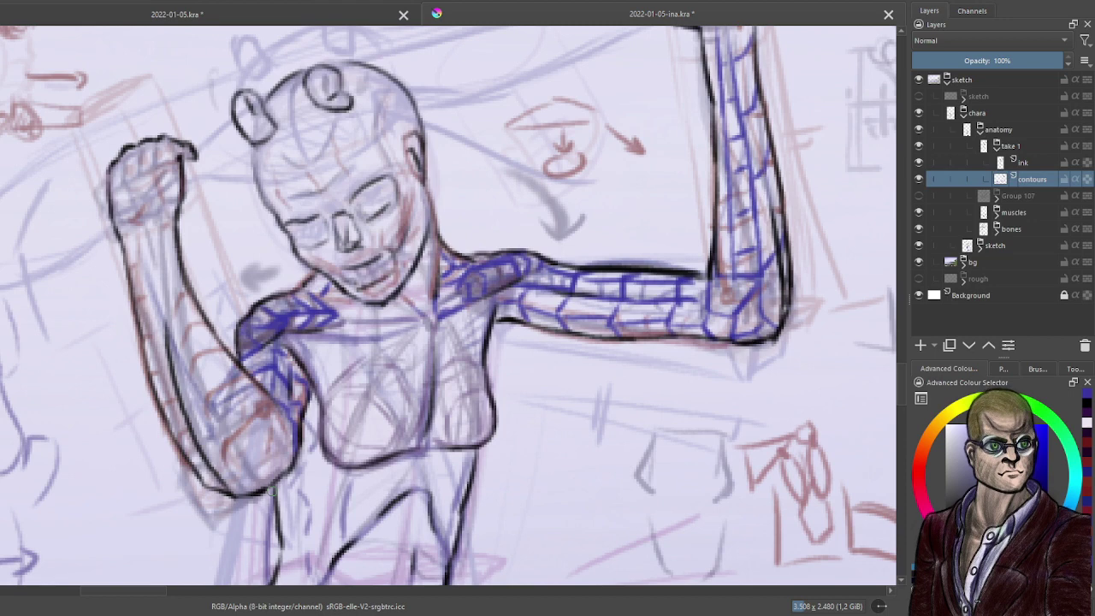
# Block in the planes of the figure's right fist and draw the lengthwise contour line from wrist to elbow.
pyautogui.moveTo(164, 156); pyautogui.dragTo(167, 216)
pyautogui.moveTo(116, 176); pyautogui.dragTo(171, 159)
pyautogui.moveTo(167, 212)
pyautogui.mouseDown()
pyautogui.moveTo(120, 229)
pyautogui.moveTo(114, 179)
pyautogui.moveTo(170, 142)
pyautogui.mouseUp()
pyautogui.moveTo(160, 219)
pyautogui.mouseDown()
pyautogui.moveTo(176, 286)
pyautogui.moveTo(168, 270)
pyautogui.moveTo(162, 286)
pyautogui.moveTo(259, 471)
pyautogui.mouseUp()
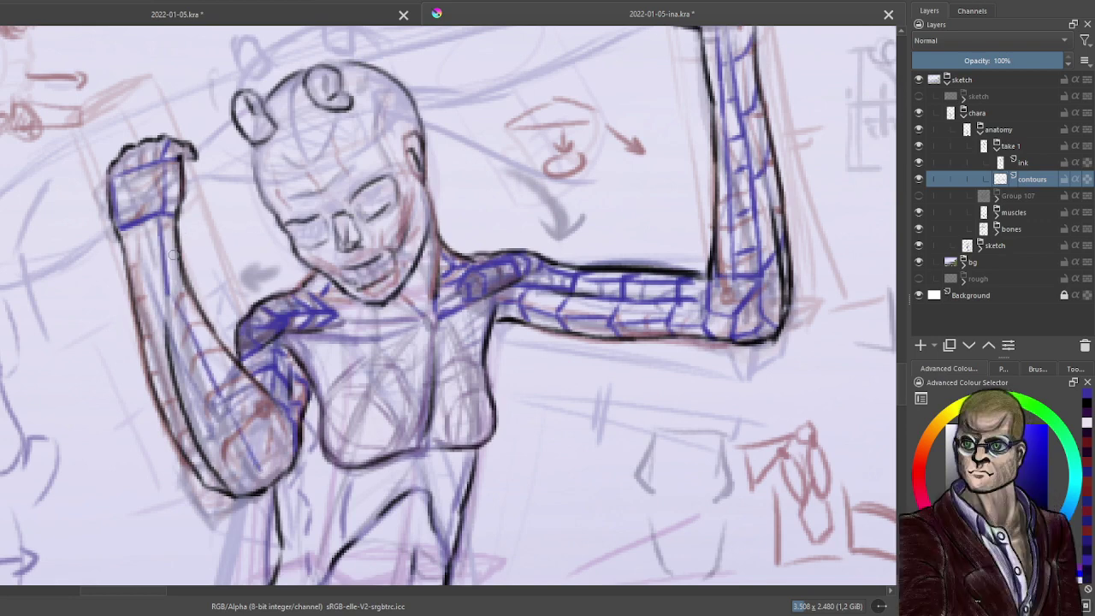
# Add blue cross-contours at intervals along the figure's right forearm down to the elbow.
pyautogui.moveTo(165, 253); pyautogui.dragTo(173, 251)
pyautogui.moveTo(196, 340); pyautogui.dragTo(208, 335)
pyautogui.moveTo(235, 415); pyautogui.dragTo(256, 389)
pyautogui.moveTo(257, 457)
pyautogui.mouseDown()
pyautogui.moveTo(273, 443)
pyautogui.moveTo(275, 416)
pyautogui.moveTo(289, 454)
pyautogui.moveTo(271, 482)
pyautogui.mouseUp()
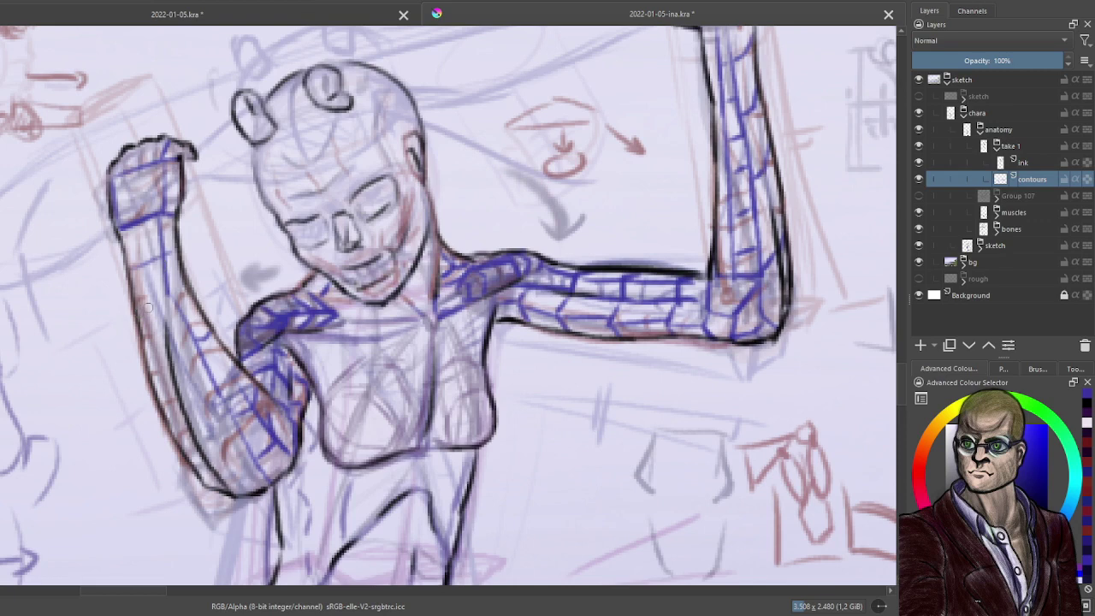
pyautogui.moveTo(145, 308); pyautogui.dragTo(175, 296)
pyautogui.moveTo(147, 371); pyautogui.dragTo(197, 359)
pyautogui.moveTo(163, 421)
pyautogui.mouseDown()
pyautogui.moveTo(195, 416)
pyautogui.moveTo(220, 397)
pyautogui.mouseUp()
pyautogui.moveTo(193, 465)
pyautogui.mouseDown()
pyautogui.moveTo(236, 474)
pyautogui.moveTo(253, 461)
pyautogui.mouseUp()
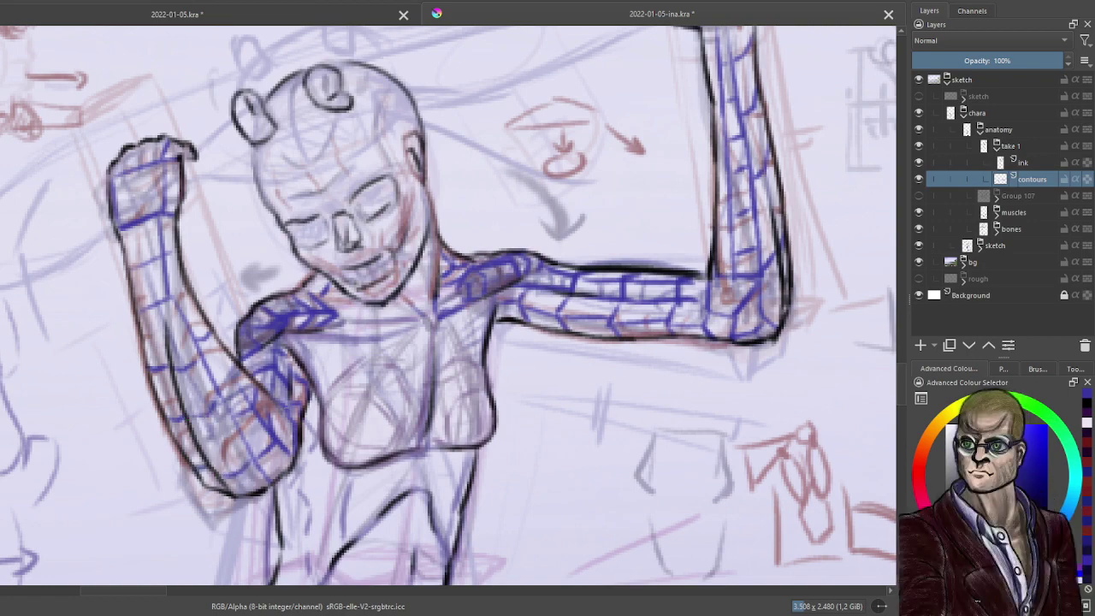
# Draw blue contour lines that divide the figure's forehead and brow into planes.
pyautogui.scroll(-2, 299, 402)
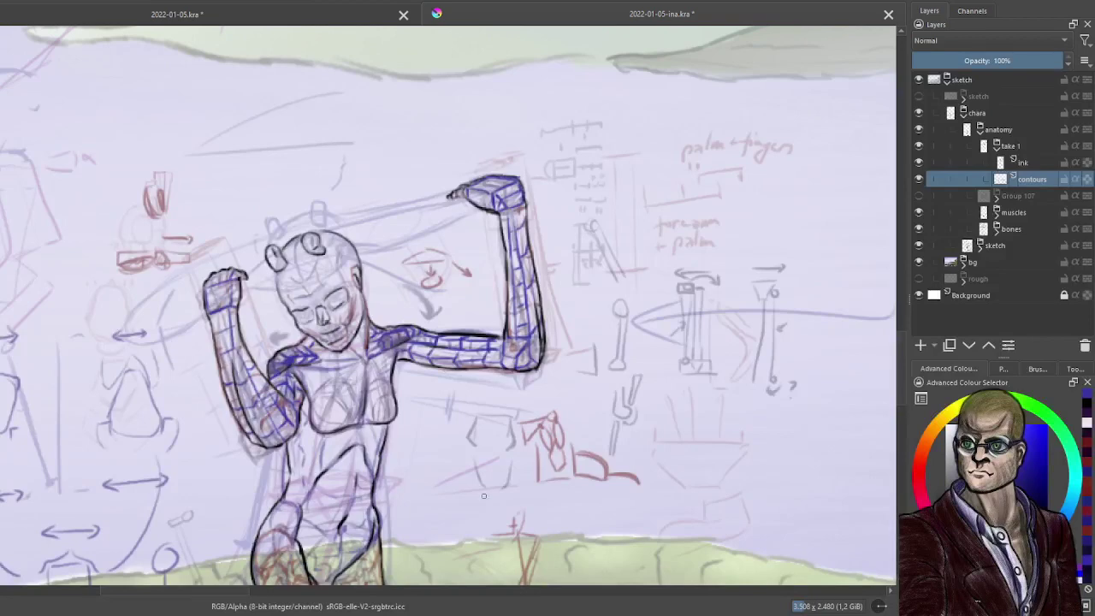
pyautogui.moveTo(457, 488); pyautogui.dragTo(523, 357)
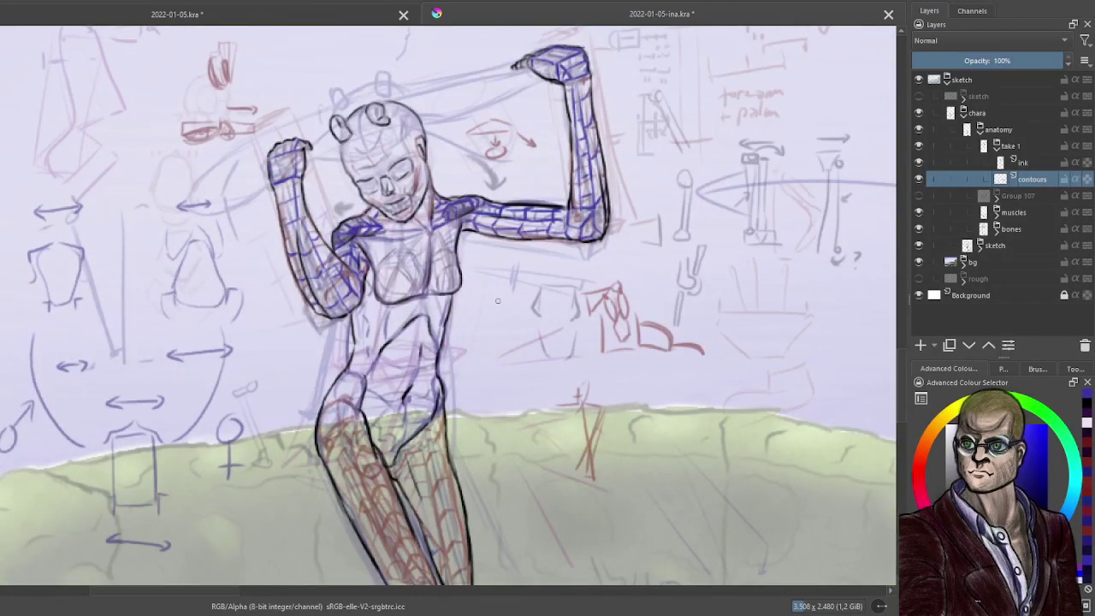
pyautogui.moveTo(441, 191); pyautogui.dragTo(438, 289)
pyautogui.scroll(2, 423, 276)
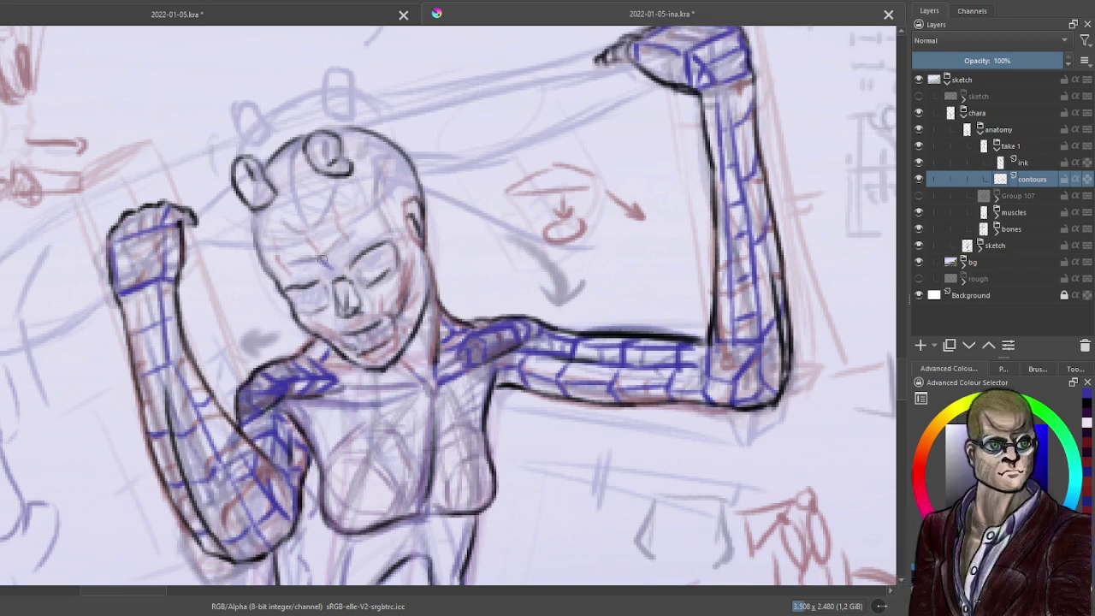
pyautogui.moveTo(315, 253); pyautogui.dragTo(294, 214)
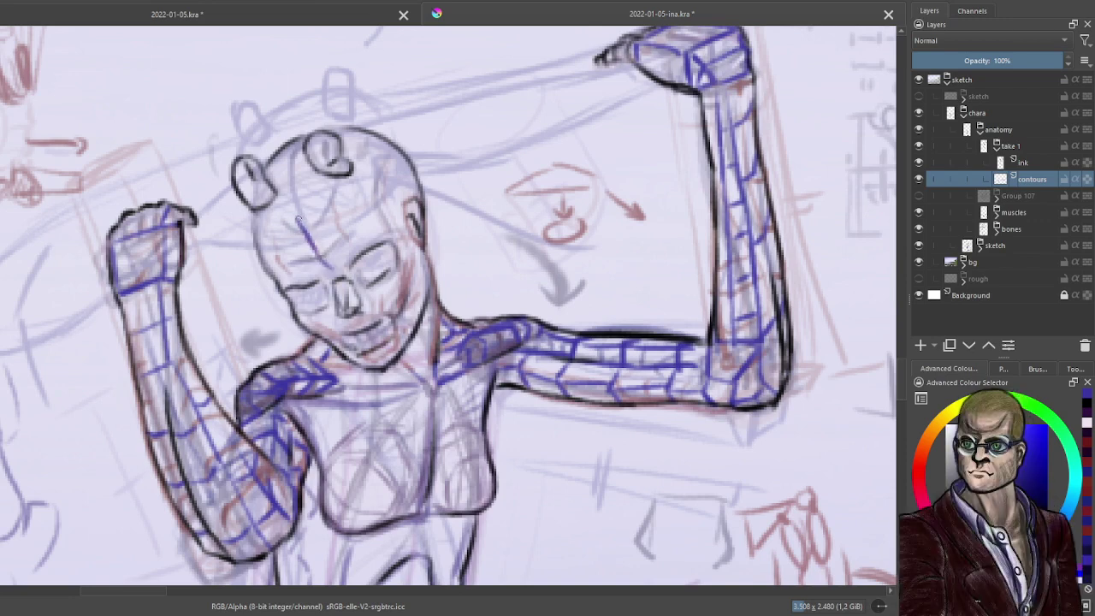
pyautogui.moveTo(300, 220); pyautogui.dragTo(259, 216)
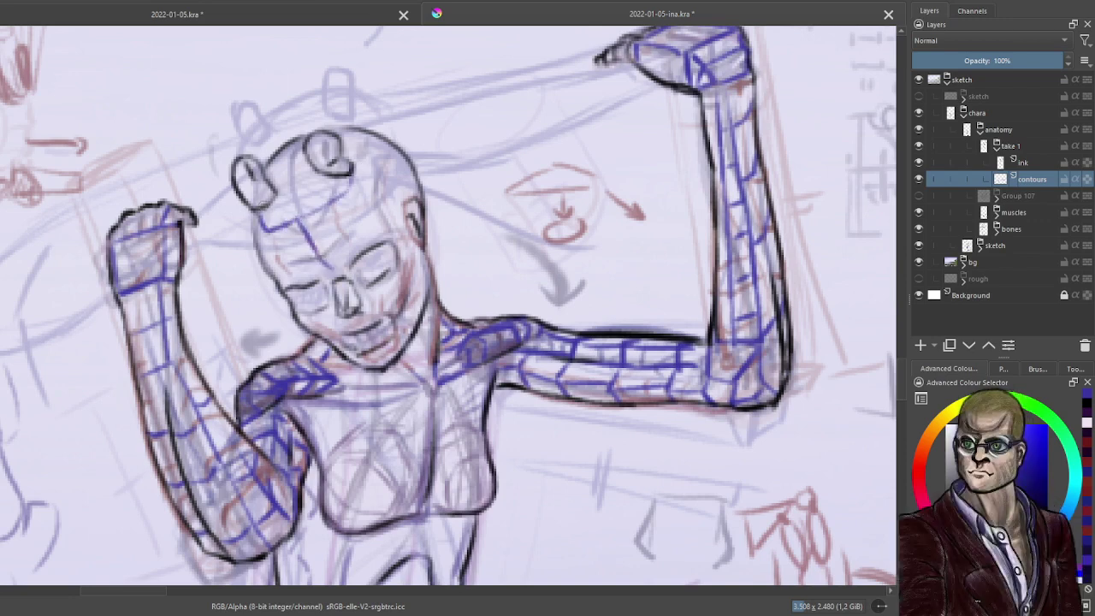
pyautogui.moveTo(352, 199); pyautogui.dragTo(366, 241)
pyautogui.moveTo(354, 231)
pyautogui.mouseDown()
pyautogui.moveTo(282, 259)
pyautogui.moveTo(273, 238)
pyautogui.moveTo(286, 272)
pyautogui.moveTo(329, 265)
pyautogui.moveTo(318, 275)
pyautogui.moveTo(390, 219)
pyautogui.moveTo(365, 224)
pyautogui.moveTo(395, 225)
pyautogui.mouseUp()
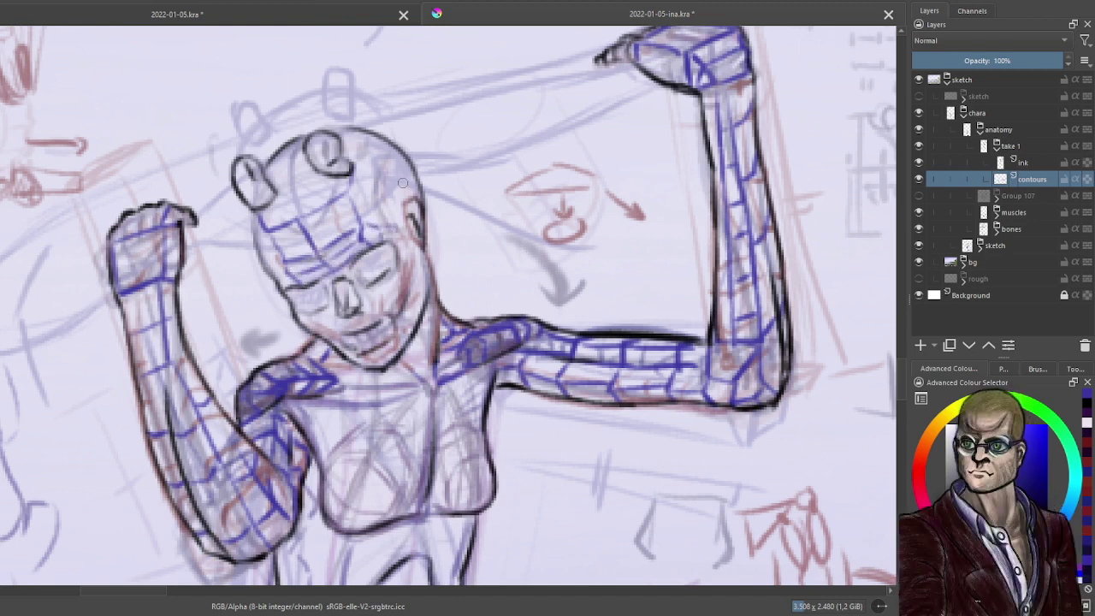
# Draw blue contour lines around the side of the figure's head and temples, and outline the eye sockets and cheek edge.
pyautogui.moveTo(362, 183); pyautogui.dragTo(374, 149)
pyautogui.moveTo(372, 148); pyautogui.dragTo(408, 180)
pyautogui.moveTo(397, 169); pyautogui.dragTo(414, 202)
pyautogui.moveTo(371, 149)
pyautogui.mouseDown()
pyautogui.moveTo(369, 208)
pyautogui.moveTo(407, 208)
pyautogui.moveTo(396, 226)
pyautogui.mouseUp()
pyautogui.moveTo(401, 226); pyautogui.dragTo(383, 224)
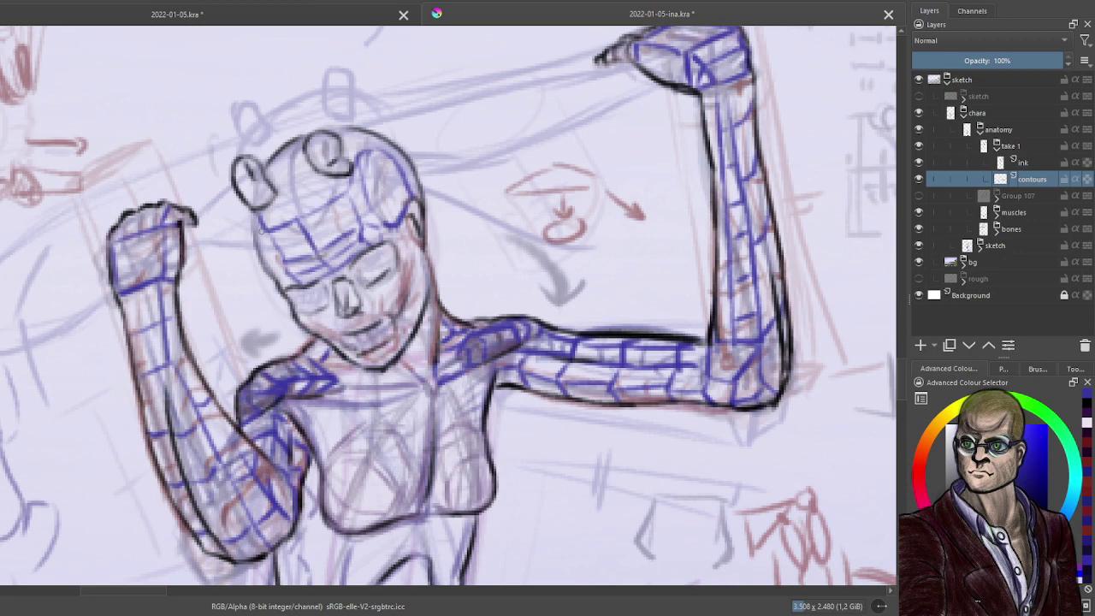
pyautogui.moveTo(257, 219); pyautogui.dragTo(283, 274)
pyautogui.moveTo(363, 280)
pyautogui.mouseDown()
pyautogui.moveTo(368, 292)
pyautogui.moveTo(396, 270)
pyautogui.moveTo(401, 279)
pyautogui.moveTo(378, 296)
pyautogui.moveTo(328, 301)
pyautogui.moveTo(312, 322)
pyautogui.moveTo(299, 317)
pyautogui.mouseUp()
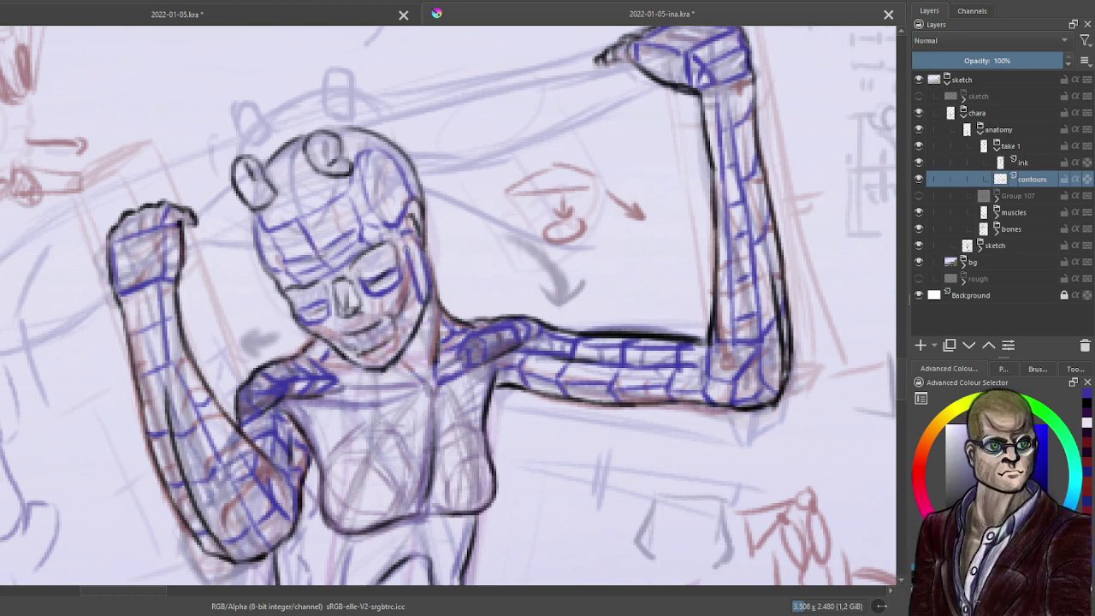
# Draw blue contour lines that divide the figure's cheeks, jaw, nose, mouth and chin into planes.
pyautogui.moveTo(405, 234); pyautogui.dragTo(402, 253)
pyautogui.moveTo(404, 279)
pyautogui.mouseDown()
pyautogui.moveTo(385, 311)
pyautogui.moveTo(404, 339)
pyautogui.moveTo(422, 297)
pyautogui.mouseUp()
pyautogui.moveTo(333, 330)
pyautogui.mouseDown()
pyautogui.moveTo(352, 358)
pyautogui.moveTo(313, 331)
pyautogui.mouseUp()
pyautogui.moveTo(313, 333); pyautogui.dragTo(357, 362)
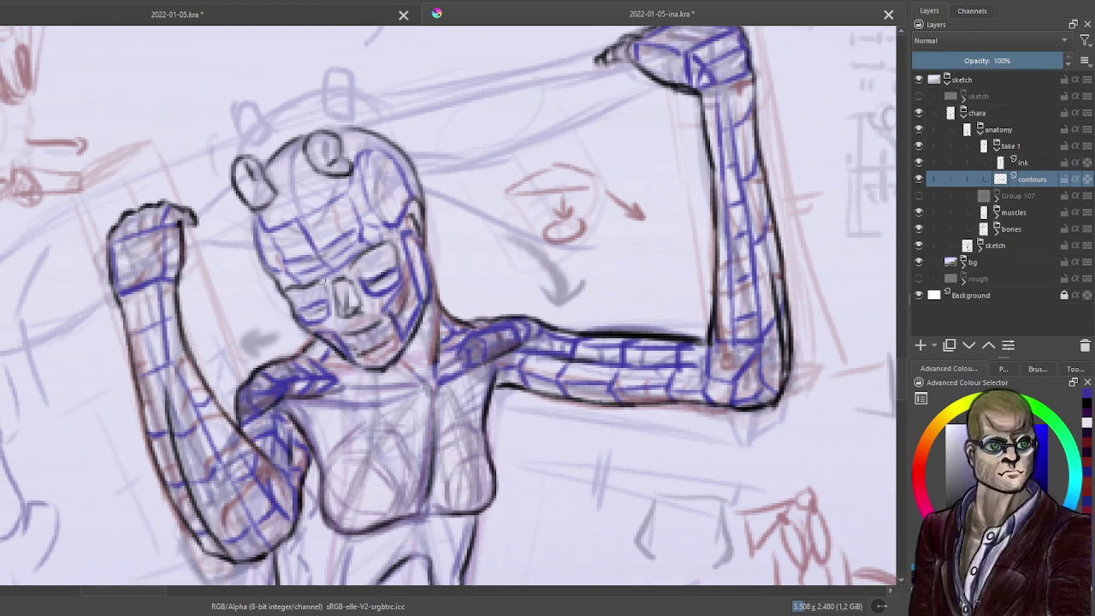
pyautogui.moveTo(327, 285)
pyautogui.mouseDown()
pyautogui.moveTo(350, 278)
pyautogui.moveTo(339, 311)
pyautogui.moveTo(358, 318)
pyautogui.moveTo(355, 299)
pyautogui.moveTo(365, 300)
pyautogui.moveTo(363, 313)
pyautogui.moveTo(332, 314)
pyautogui.moveTo(358, 320)
pyautogui.moveTo(361, 300)
pyautogui.moveTo(367, 310)
pyautogui.mouseUp()
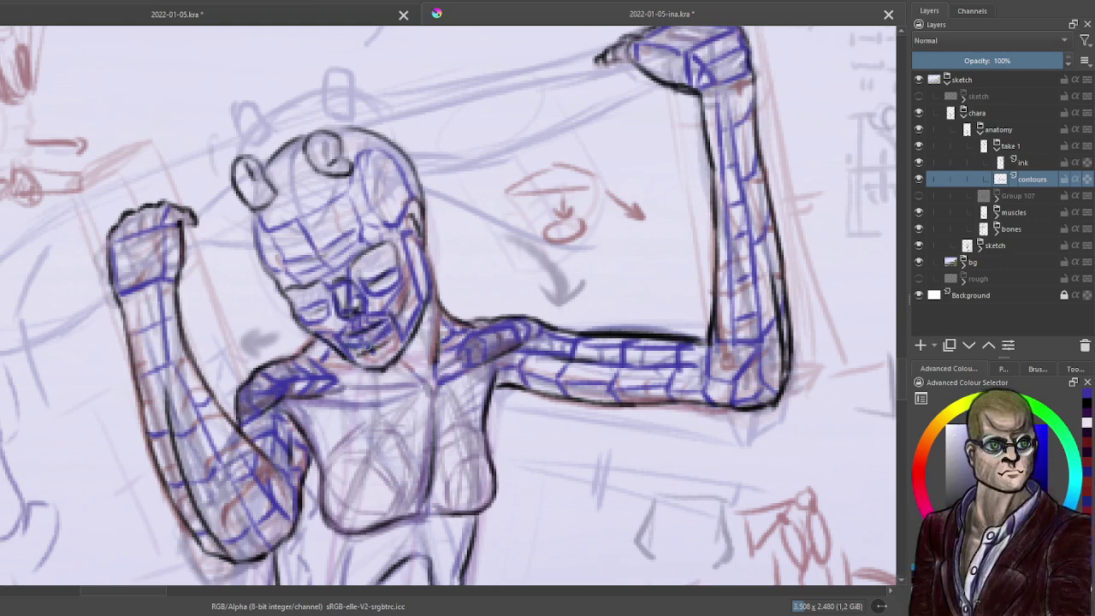
pyautogui.moveTo(372, 349); pyautogui.dragTo(373, 363)
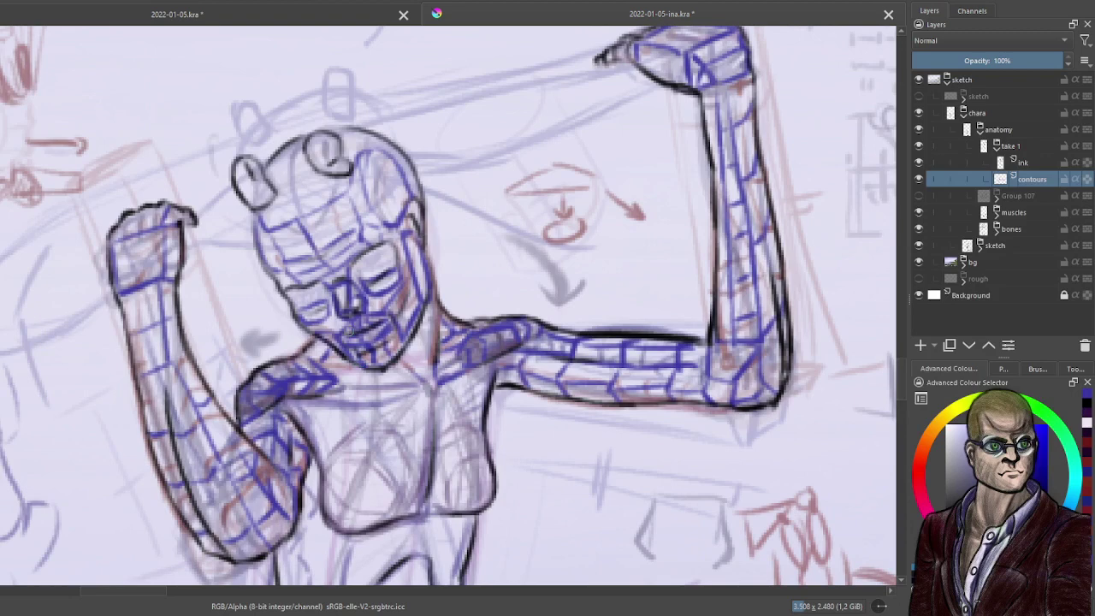
pyautogui.press('-')
pyautogui.press('+')
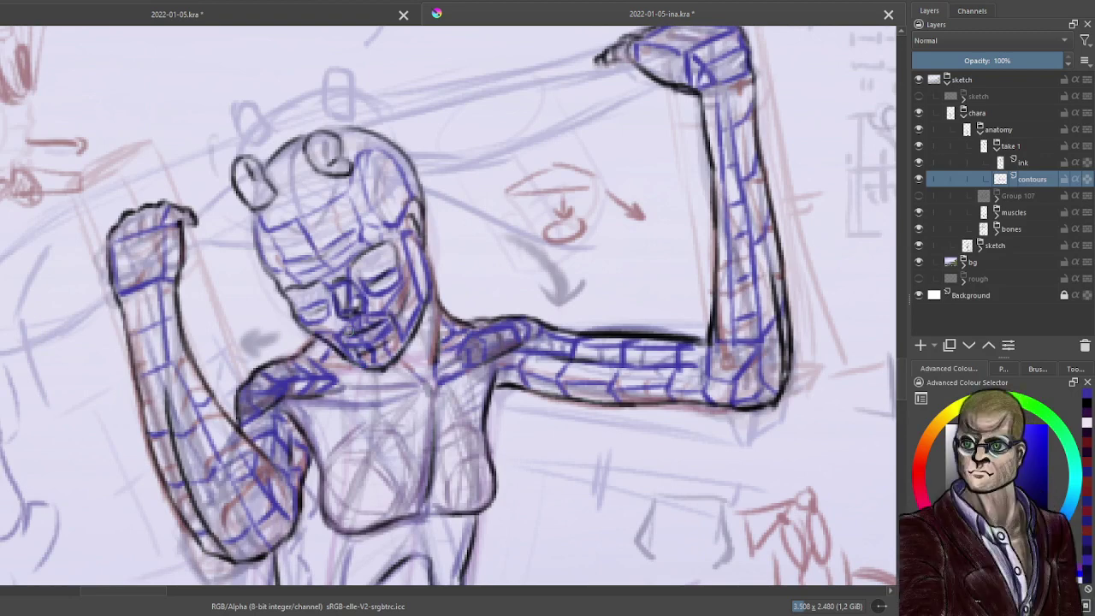
pyautogui.press('-')
pyautogui.press('+')
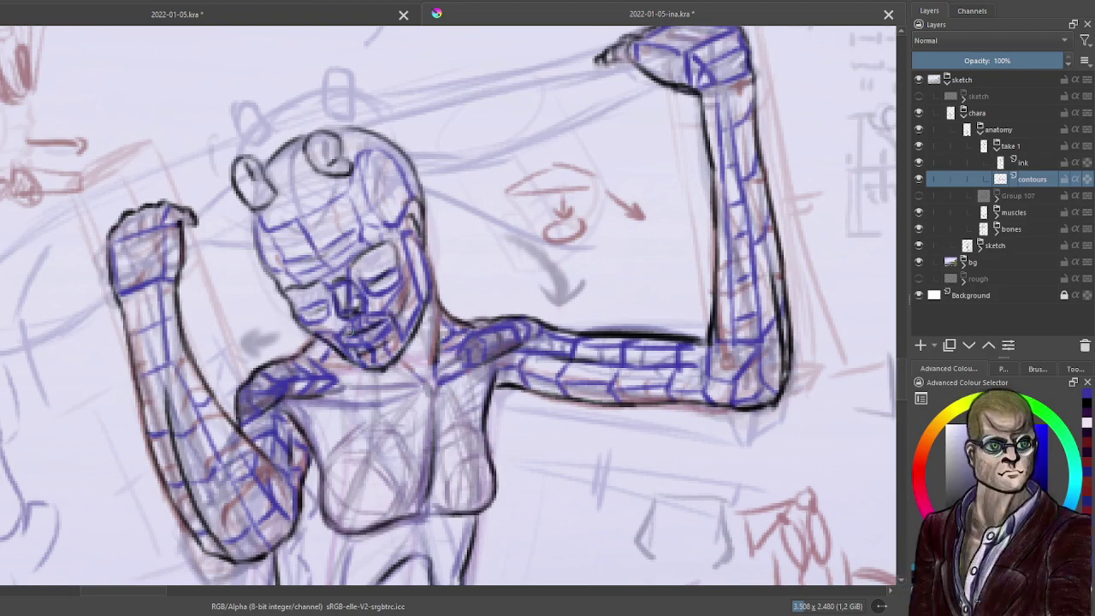
pyautogui.press('-')
pyautogui.press('+')
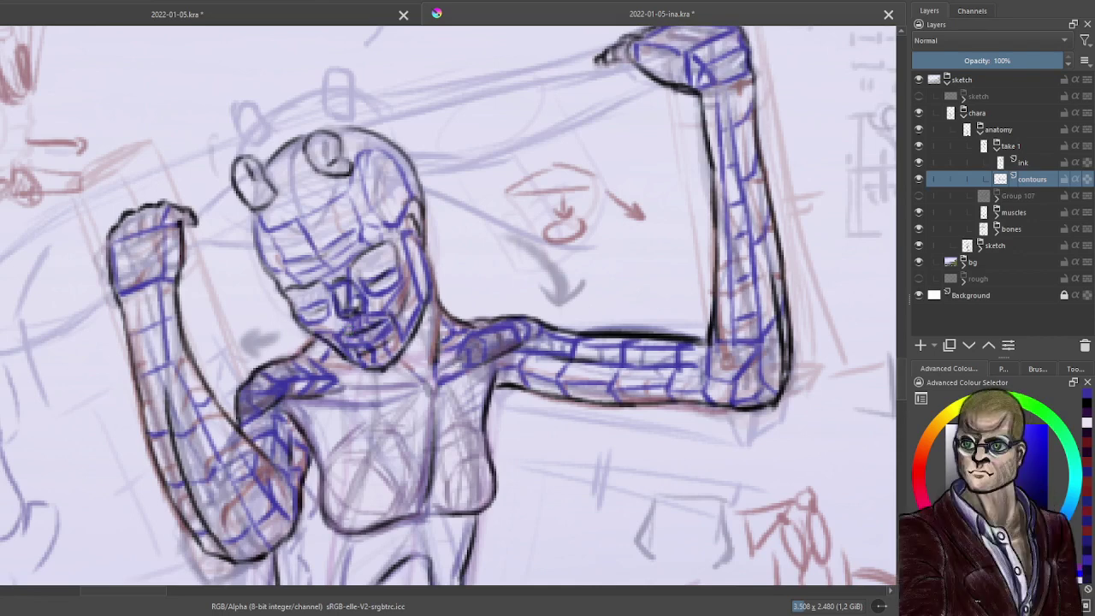
# Add blue contour lines across the figure's neck below the jaw.
pyautogui.moveTo(447, 407); pyautogui.dragTo(447, 298)
pyautogui.press('-')
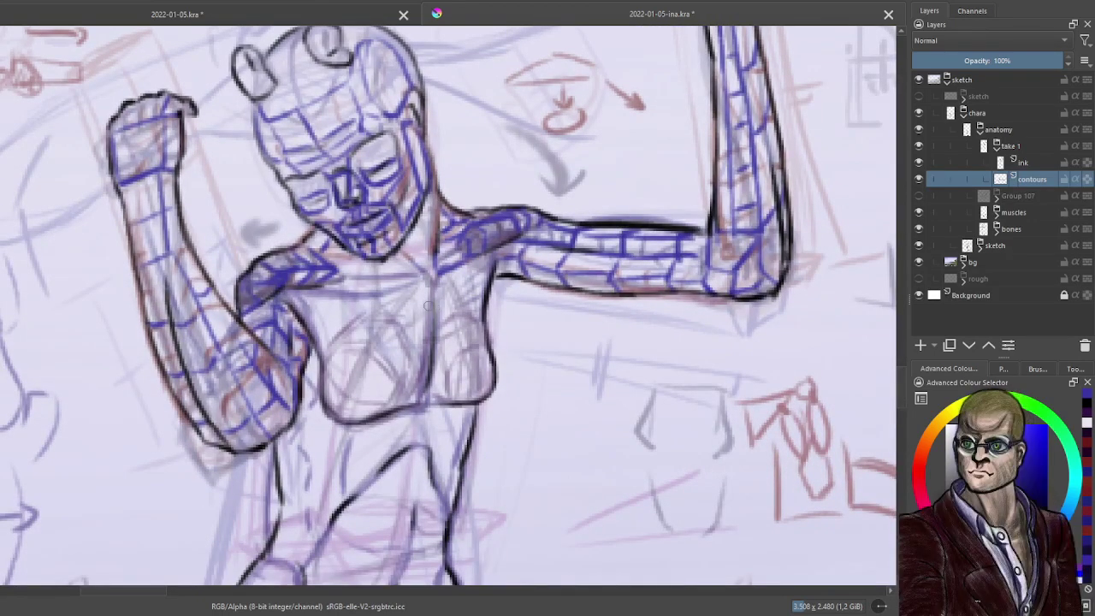
pyautogui.press('+')
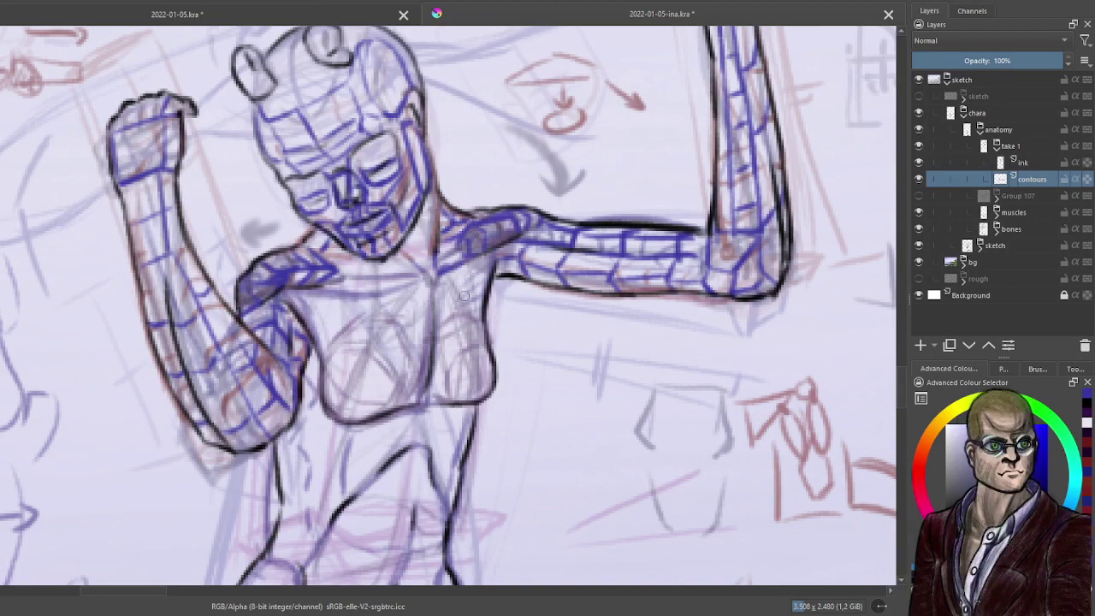
pyautogui.scroll(1, 461, 314)
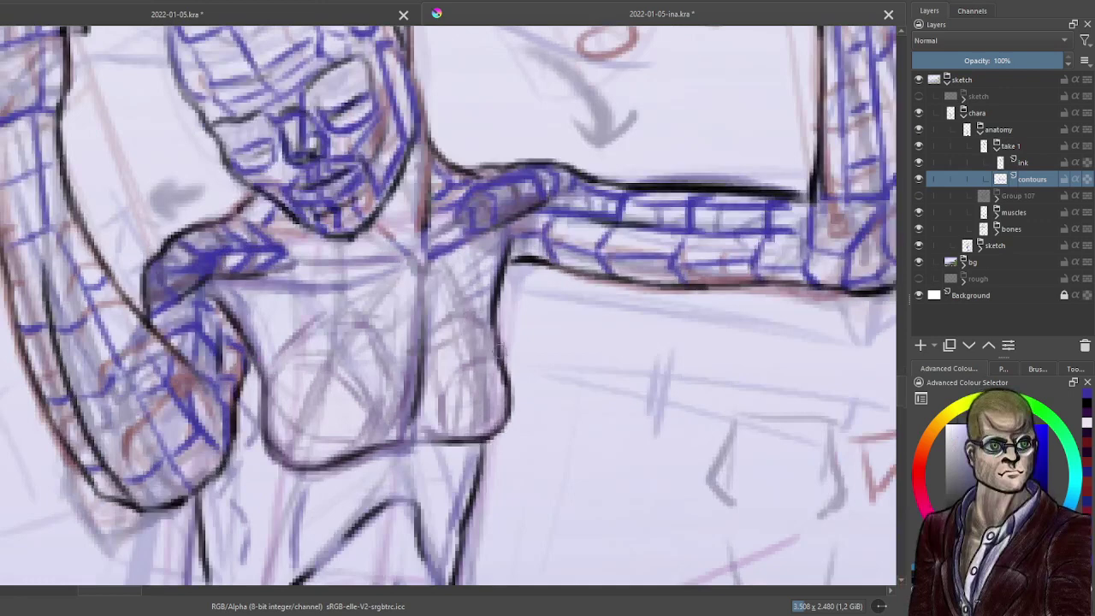
pyautogui.press('-')
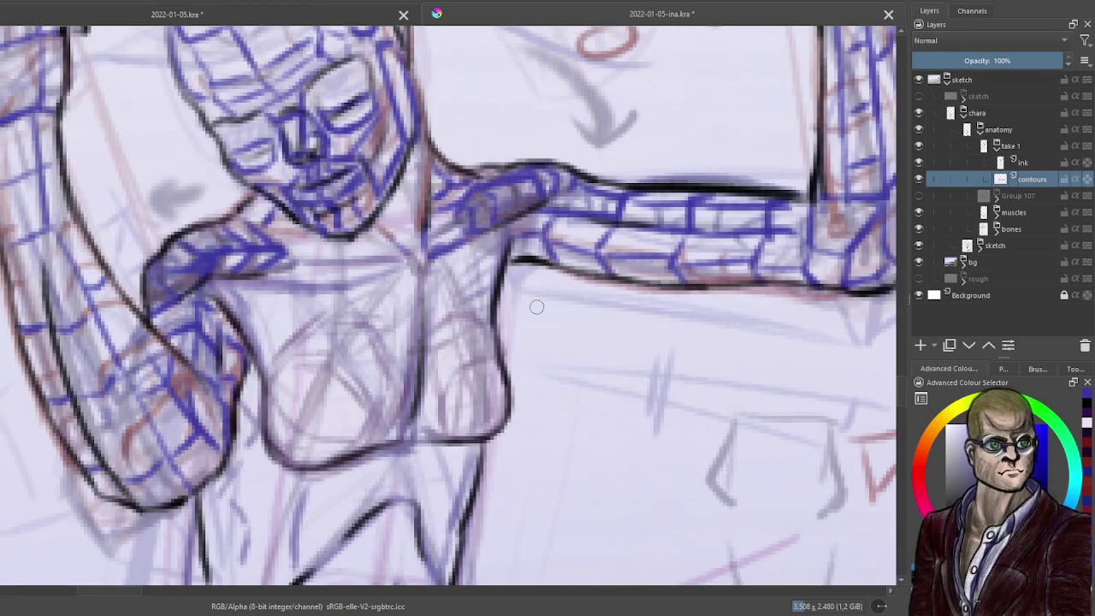
pyautogui.press('+')
pyautogui.press('-')
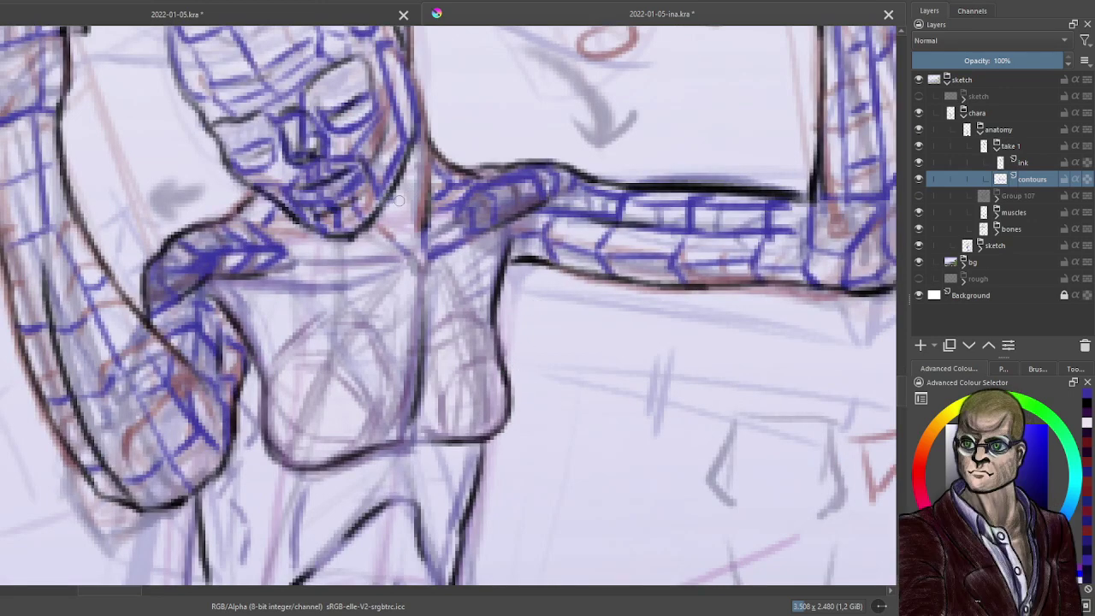
pyautogui.press('+')
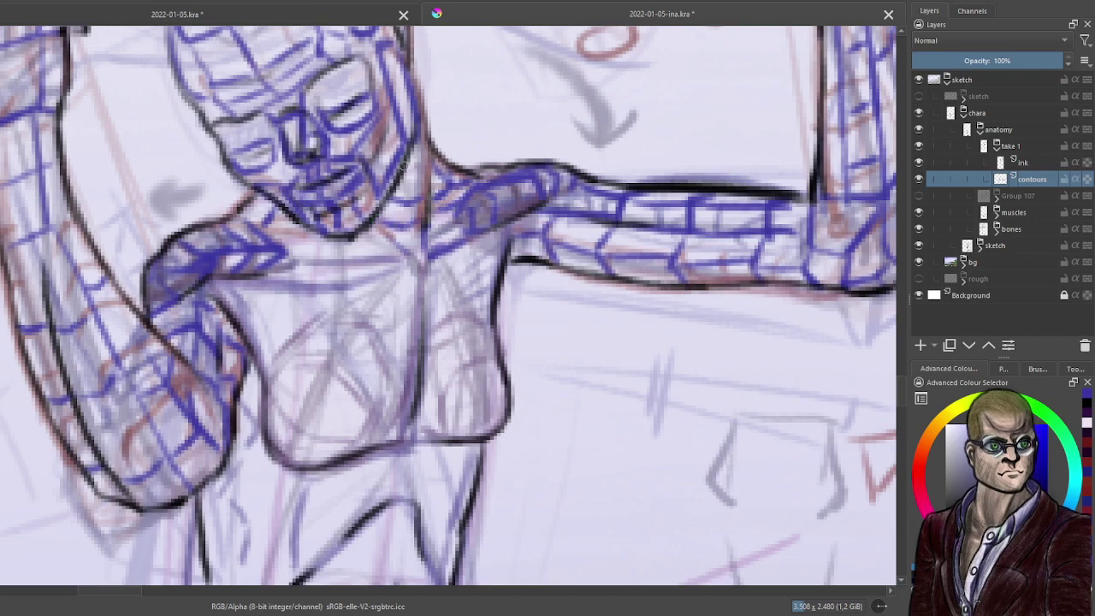
pyautogui.press('-')
pyautogui.press('+')
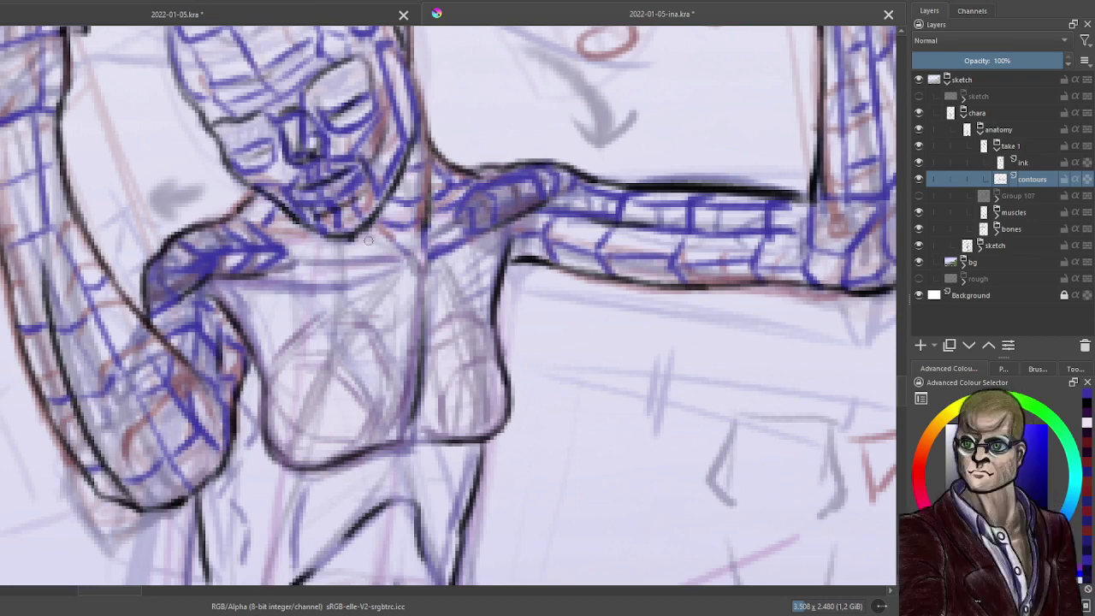
pyautogui.press('-')
pyautogui.press('+')
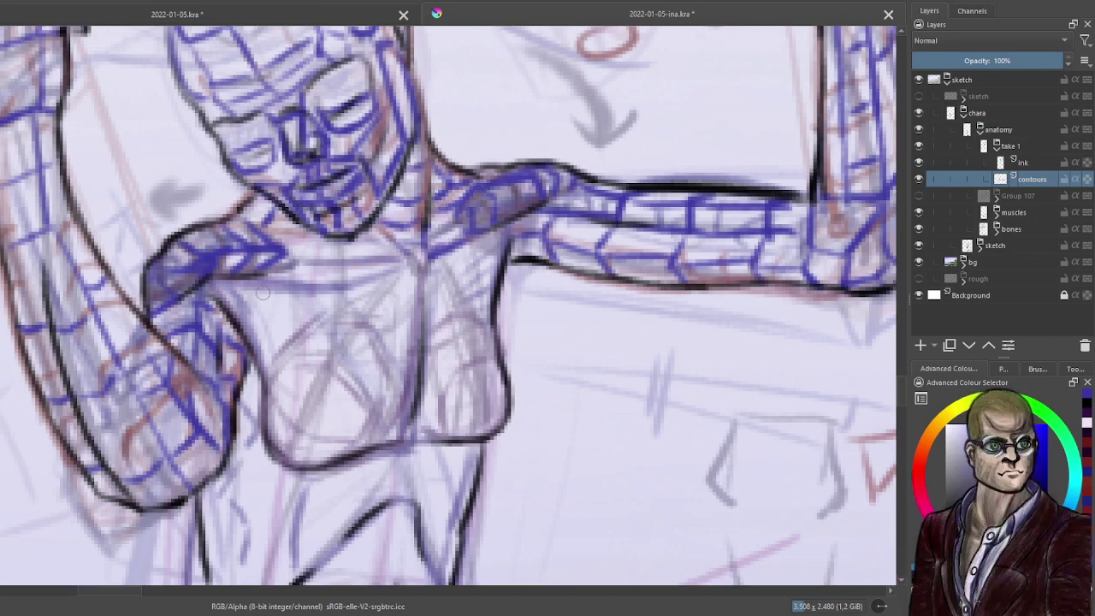
# Draw blue plane lines across the figure's upper chest, running from below the collarbones toward both armpits.
pyautogui.moveTo(267, 289)
pyautogui.mouseDown()
pyautogui.moveTo(245, 301)
pyautogui.moveTo(267, 289)
pyautogui.moveTo(261, 355)
pyautogui.moveTo(287, 305)
pyautogui.moveTo(323, 287)
pyautogui.mouseUp()
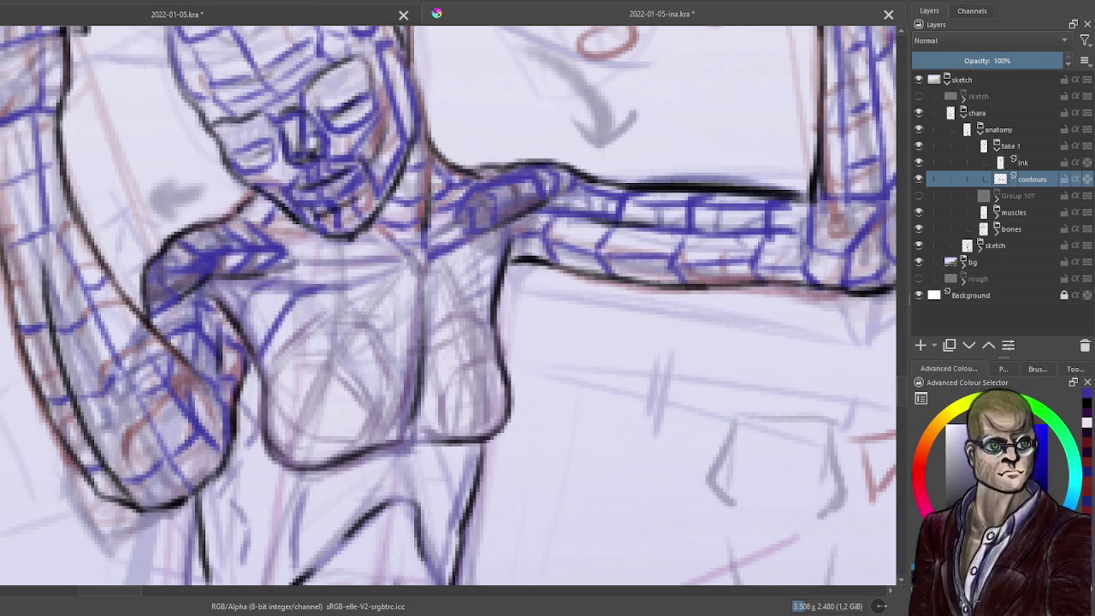
pyautogui.moveTo(465, 251)
pyautogui.mouseDown()
pyautogui.moveTo(494, 264)
pyautogui.moveTo(497, 281)
pyautogui.mouseUp()
pyautogui.moveTo(437, 264); pyautogui.dragTo(472, 267)
pyautogui.moveTo(472, 267)
pyautogui.mouseDown()
pyautogui.moveTo(487, 319)
pyautogui.moveTo(457, 259)
pyautogui.moveTo(486, 250)
pyautogui.moveTo(500, 289)
pyautogui.moveTo(544, 248)
pyautogui.moveTo(535, 175)
pyautogui.moveTo(480, 262)
pyautogui.moveTo(502, 256)
pyautogui.moveTo(498, 289)
pyautogui.mouseUp()
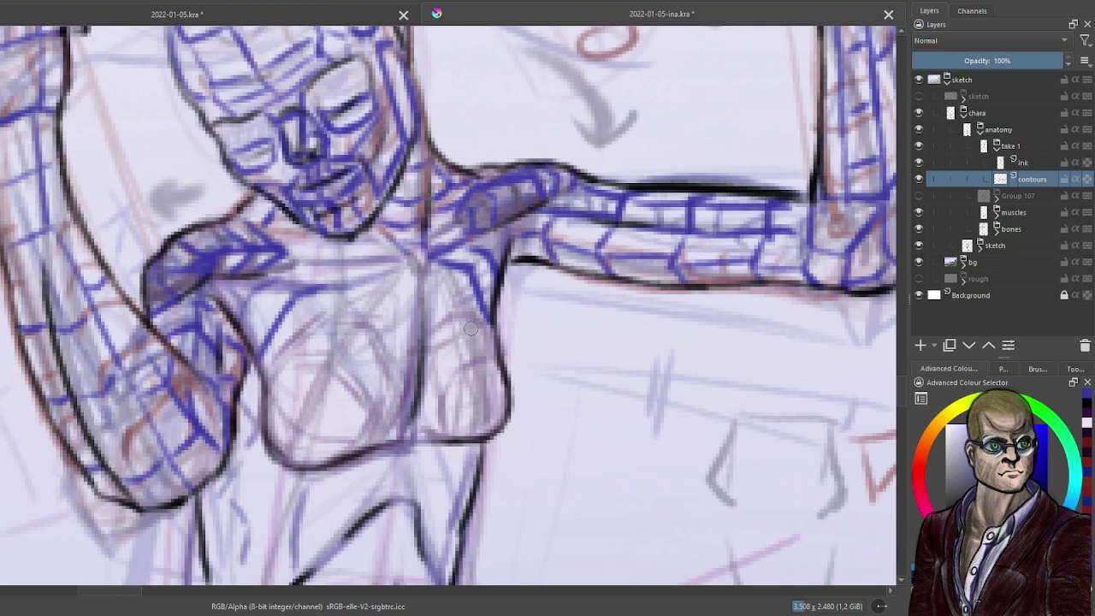
# Draw blue arcs along the upper and inner edges of both breasts where they meet the chest.
pyautogui.moveTo(276, 358)
pyautogui.mouseDown()
pyautogui.moveTo(299, 339)
pyautogui.moveTo(342, 316)
pyautogui.moveTo(374, 315)
pyautogui.moveTo(417, 365)
pyautogui.moveTo(417, 403)
pyautogui.mouseUp()
pyautogui.hotkey('ctrl', 'z')
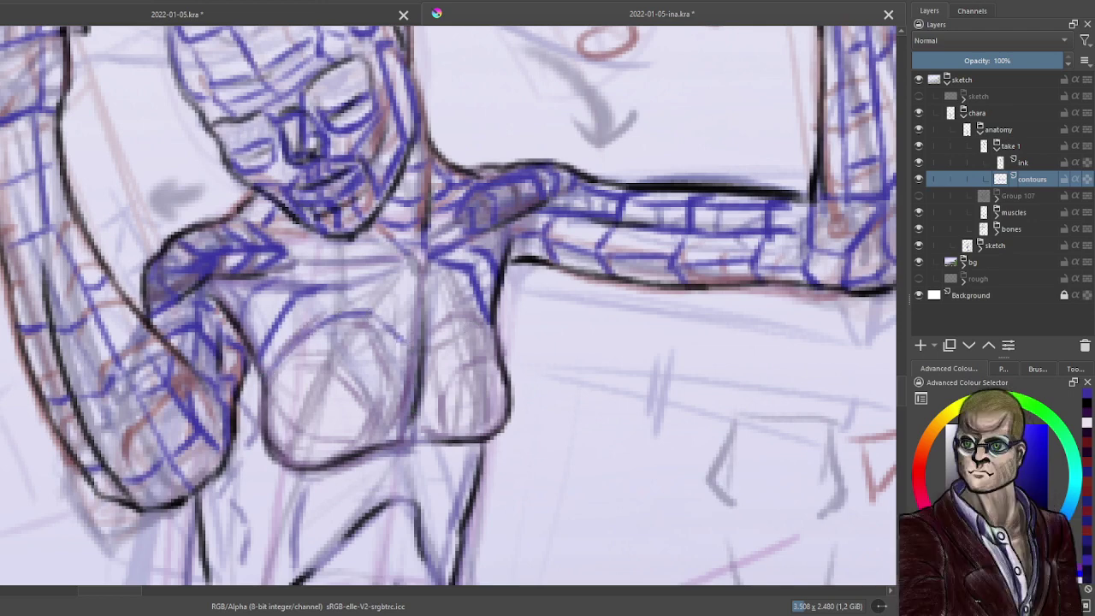
pyautogui.hotkey('ctrl', 'z')
pyautogui.moveTo(370, 314); pyautogui.dragTo(401, 426)
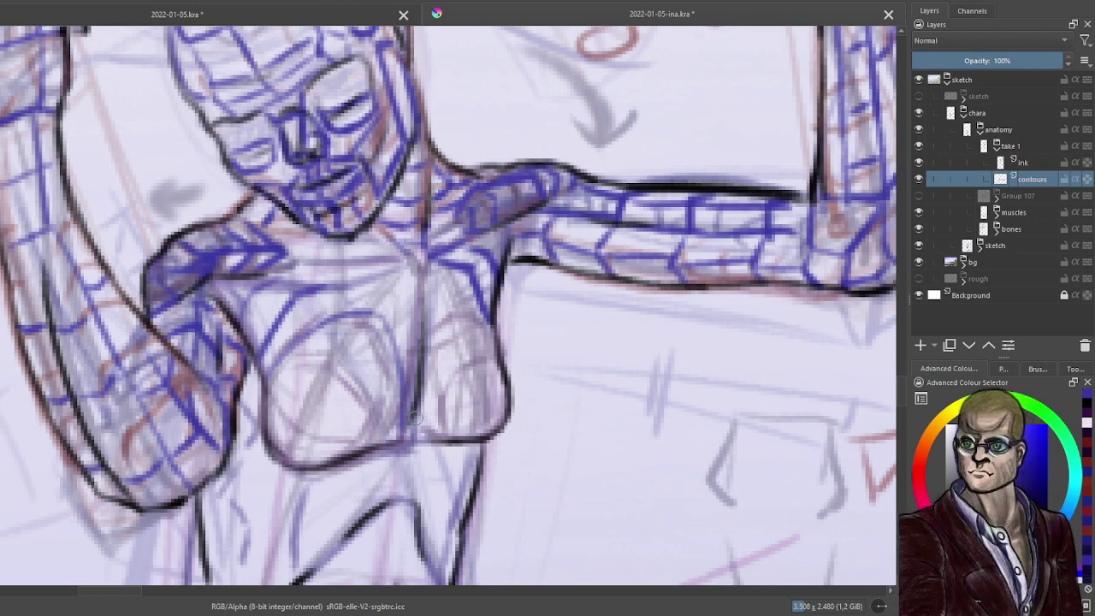
pyautogui.moveTo(423, 377)
pyautogui.mouseDown()
pyautogui.moveTo(447, 320)
pyautogui.moveTo(479, 313)
pyautogui.moveTo(494, 331)
pyautogui.mouseUp()
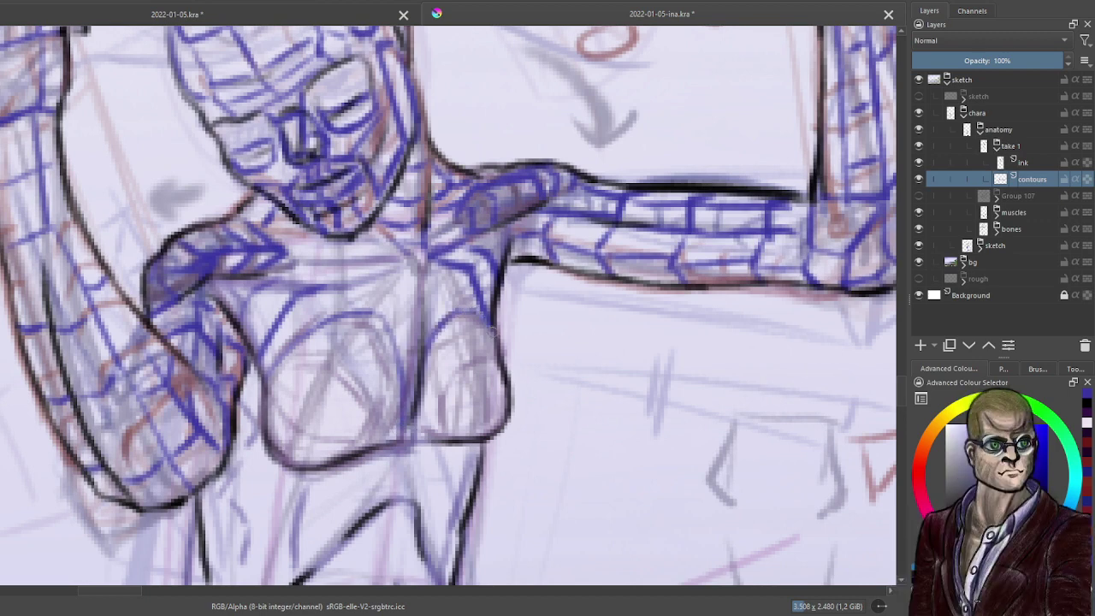
# Draw smaller blue contour arcs inside both breasts and mark the outer side of the figure's left breast.
pyautogui.moveTo(438, 426)
pyautogui.mouseDown()
pyautogui.moveTo(434, 385)
pyautogui.moveTo(471, 354)
pyautogui.mouseUp()
pyautogui.moveTo(436, 386)
pyautogui.mouseDown()
pyautogui.moveTo(485, 350)
pyautogui.moveTo(492, 358)
pyautogui.mouseUp()
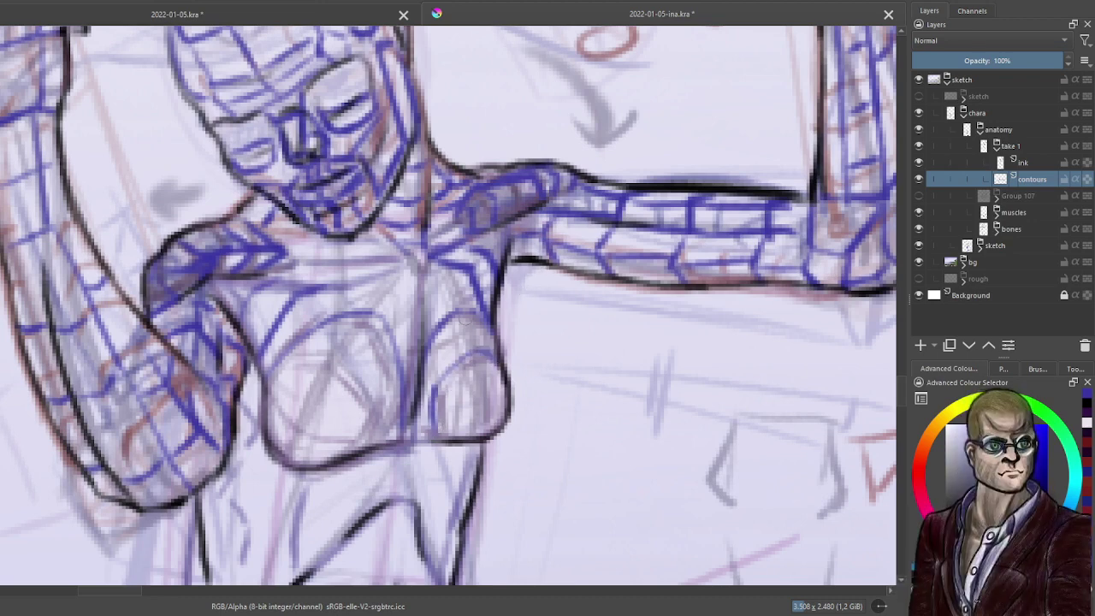
pyautogui.hotkey('ctrl', 'z')
pyautogui.hotkey('ctrl', 'z')
pyautogui.hotkey('ctrl', 'z')
pyautogui.moveTo(439, 386); pyautogui.dragTo(470, 352)
pyautogui.moveTo(283, 389)
pyautogui.mouseDown()
pyautogui.moveTo(343, 373)
pyautogui.moveTo(366, 428)
pyautogui.moveTo(340, 395)
pyautogui.mouseUp()
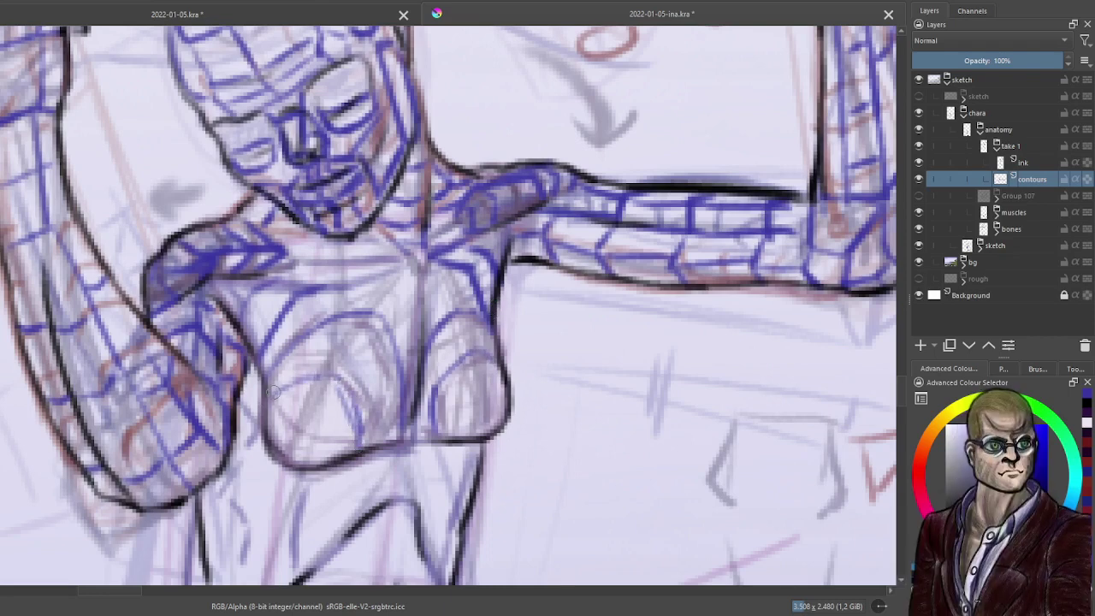
pyautogui.moveTo(271, 396)
pyautogui.mouseDown()
pyautogui.moveTo(334, 374)
pyautogui.moveTo(357, 421)
pyautogui.mouseUp()
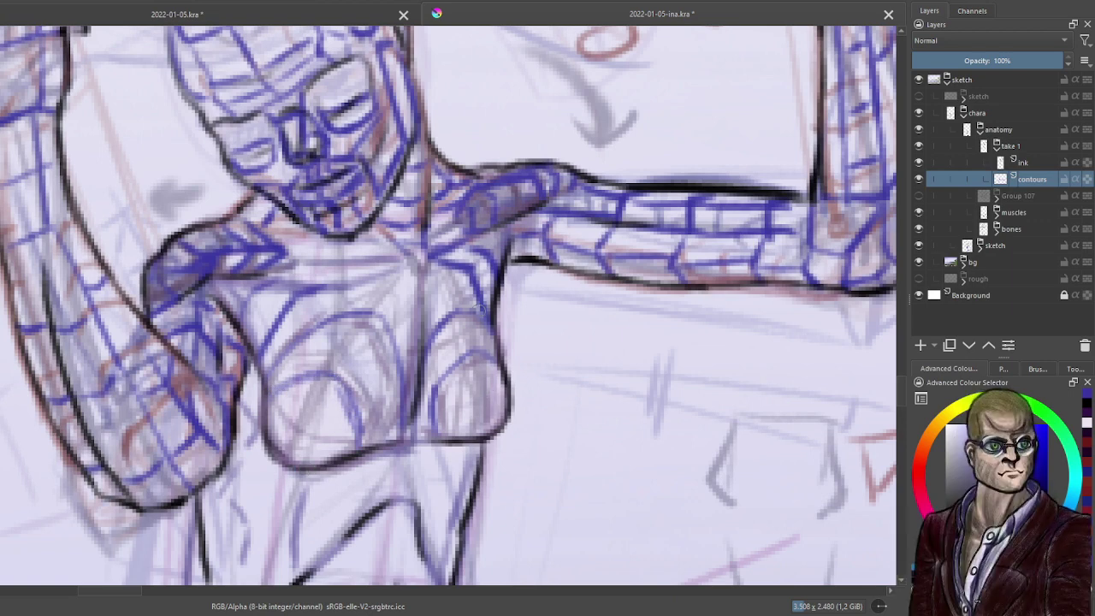
pyautogui.moveTo(488, 358); pyautogui.dragTo(504, 412)
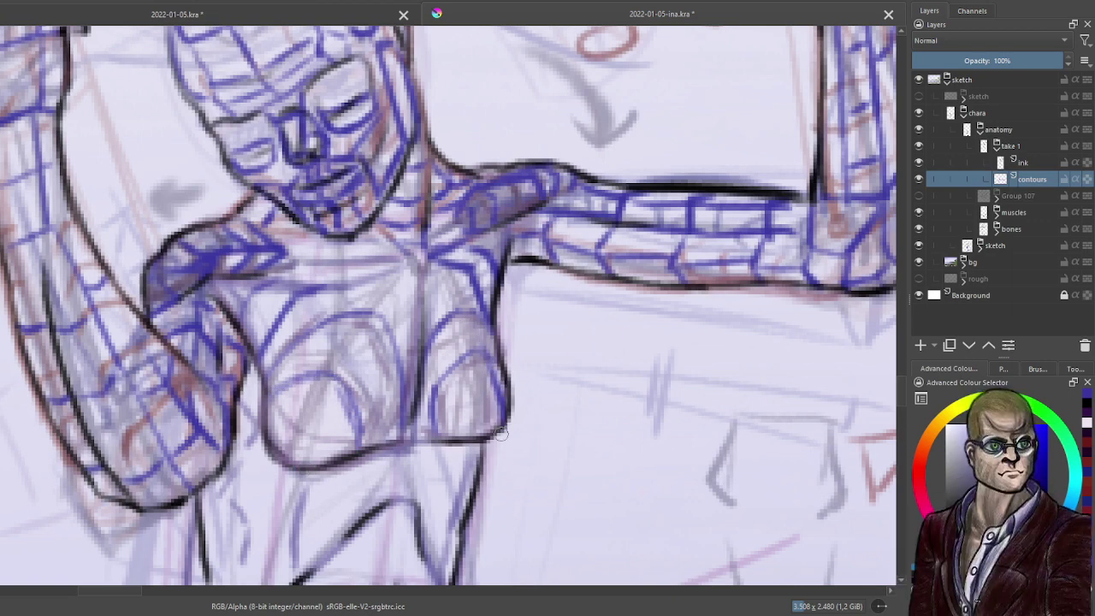
# Add diagonal blue cross-contours over the form of both breasts.
pyautogui.moveTo(435, 342); pyautogui.dragTo(479, 425)
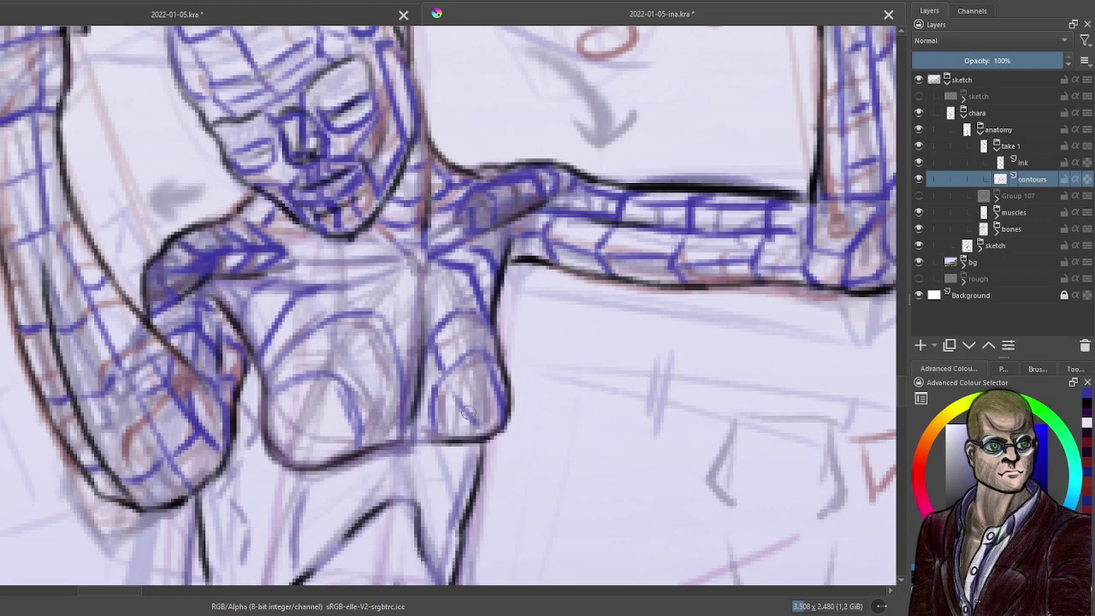
pyautogui.moveTo(452, 386); pyautogui.dragTo(484, 429)
pyautogui.moveTo(334, 368)
pyautogui.mouseDown()
pyautogui.moveTo(361, 325)
pyautogui.moveTo(288, 432)
pyautogui.mouseUp()
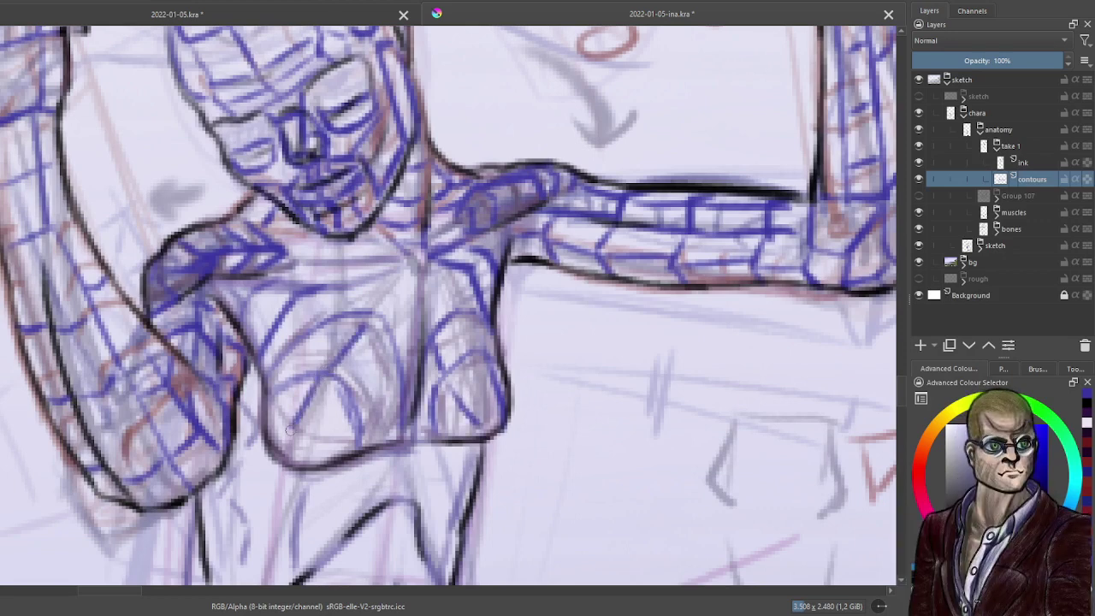
pyautogui.moveTo(396, 357)
pyautogui.mouseDown()
pyautogui.moveTo(364, 410)
pyautogui.moveTo(313, 449)
pyautogui.mouseUp()
pyautogui.moveTo(299, 346)
pyautogui.mouseDown()
pyautogui.moveTo(286, 375)
pyautogui.moveTo(290, 444)
pyautogui.mouseUp()
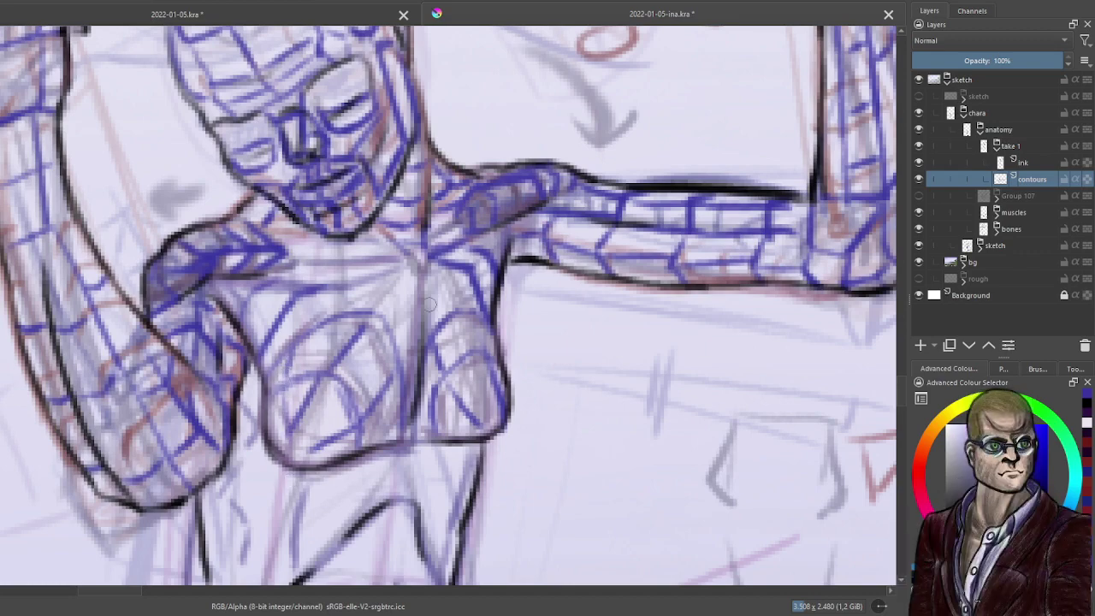
# Block in the plane beneath the breasts in blue and extend lines down both edges of the lower rib cage.
pyautogui.moveTo(430, 303); pyautogui.dragTo(518, 230)
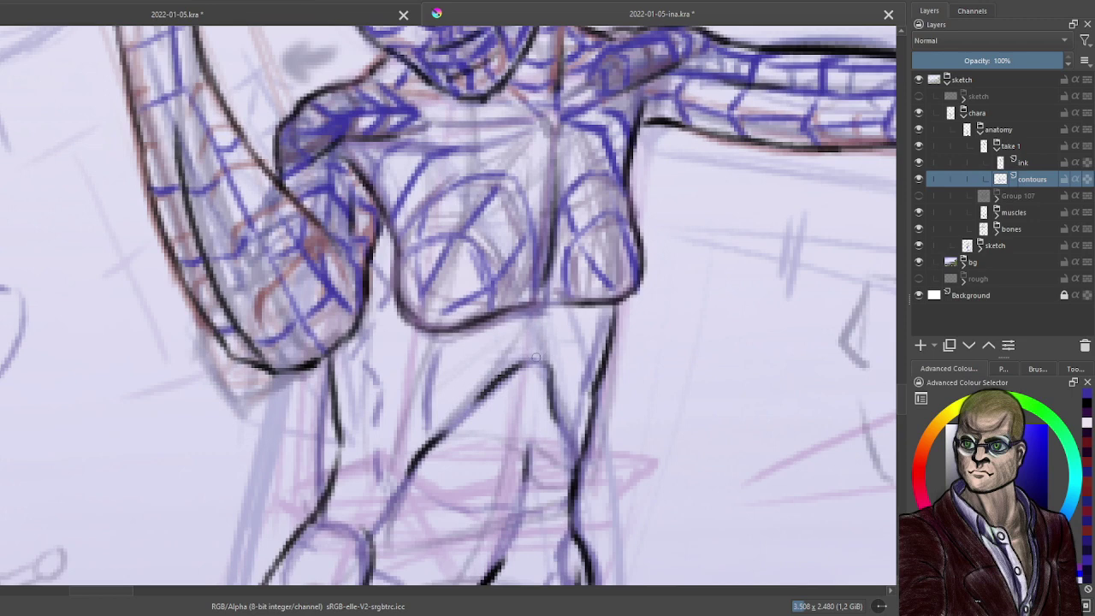
pyautogui.moveTo(450, 339)
pyautogui.mouseDown()
pyautogui.moveTo(476, 368)
pyautogui.moveTo(585, 356)
pyautogui.mouseUp()
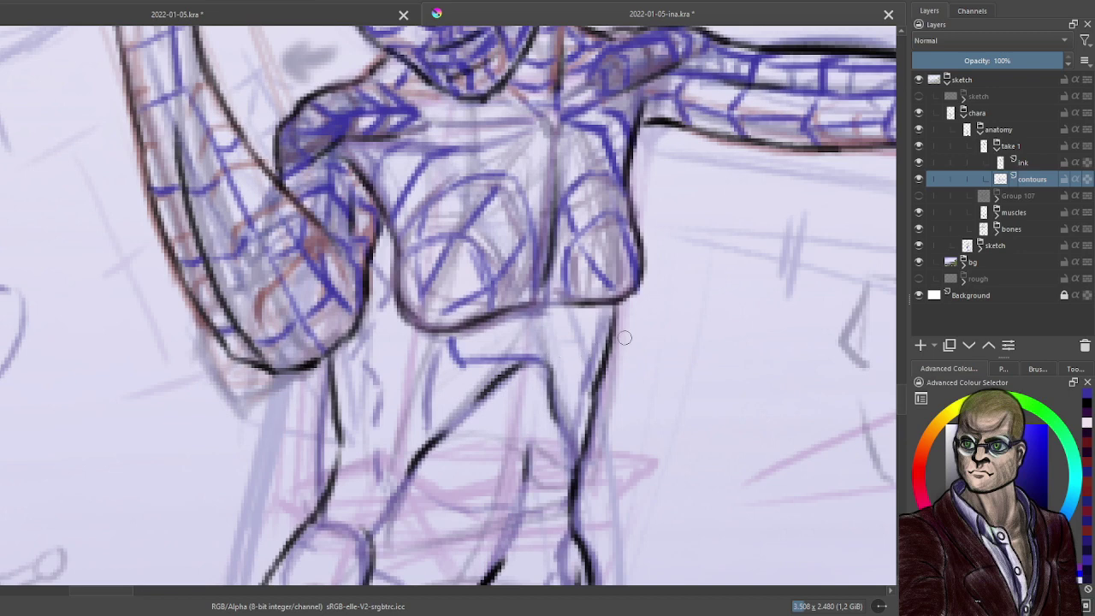
pyautogui.moveTo(549, 356)
pyautogui.mouseDown()
pyautogui.moveTo(582, 356)
pyautogui.moveTo(587, 319)
pyautogui.moveTo(548, 316)
pyautogui.moveTo(583, 323)
pyautogui.mouseUp()
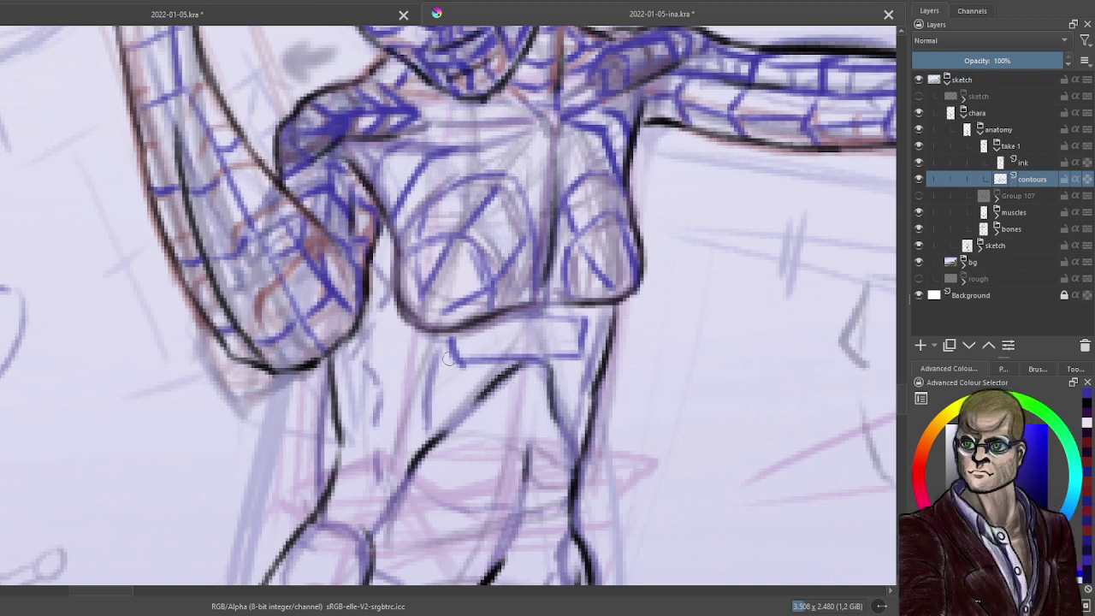
pyautogui.moveTo(450, 358)
pyautogui.mouseDown()
pyautogui.moveTo(422, 391)
pyautogui.moveTo(425, 423)
pyautogui.moveTo(422, 397)
pyautogui.moveTo(453, 355)
pyautogui.mouseUp()
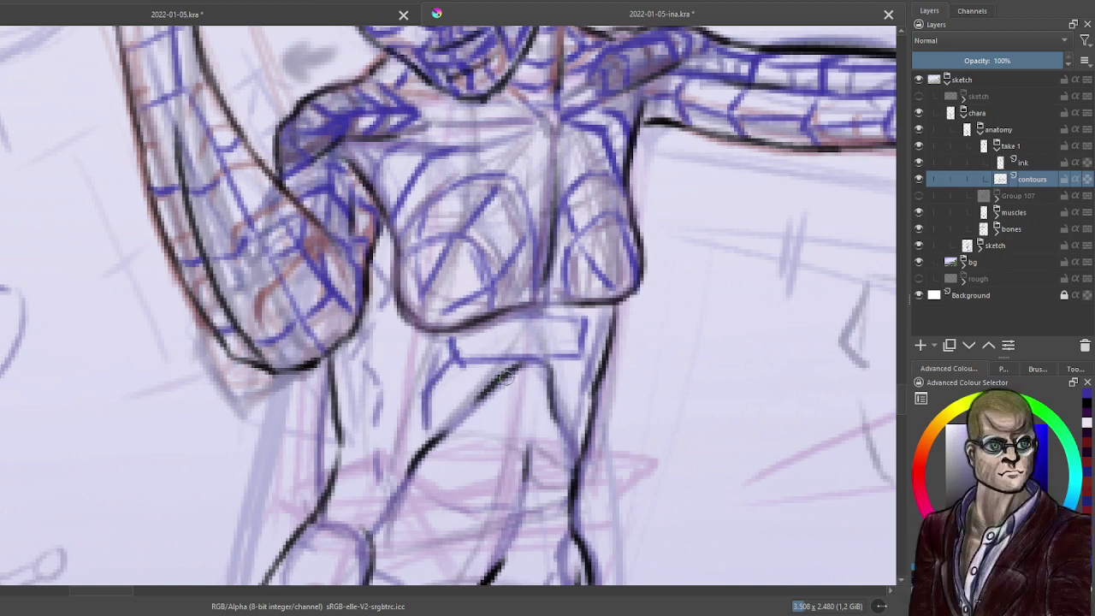
pyautogui.moveTo(583, 367); pyautogui.dragTo(573, 434)
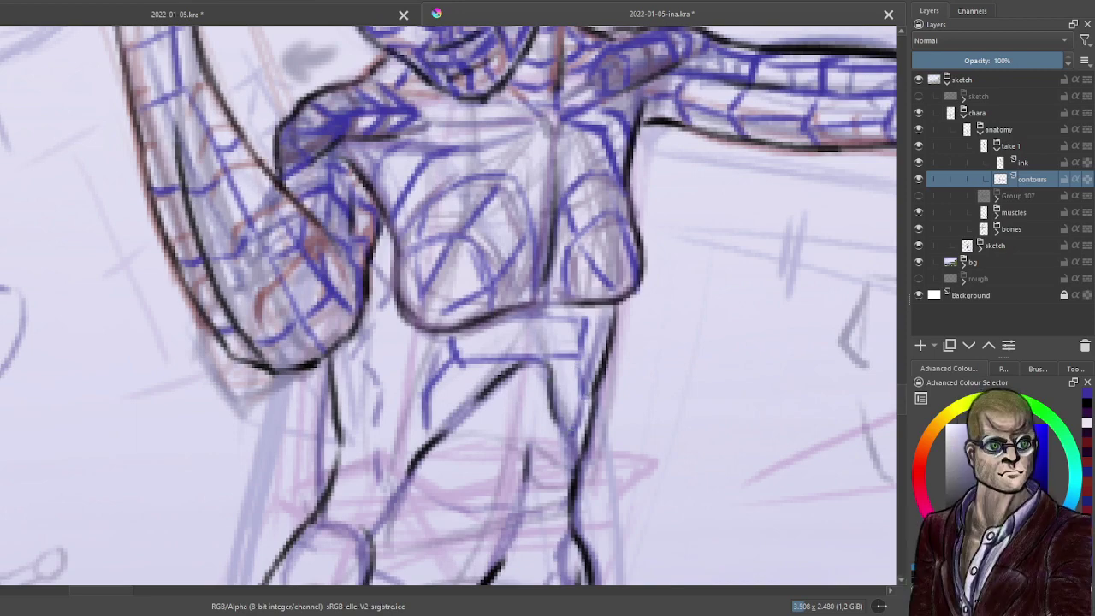
# Draw blue horizontal cross-contours over the figure's abdomen at three heights between the rib cage and the pelvis.
pyautogui.moveTo(580, 389)
pyautogui.mouseDown()
pyautogui.moveTo(572, 436)
pyautogui.moveTo(546, 307)
pyautogui.mouseUp()
pyautogui.scroll(-3, 574, 375)
pyautogui.scroll(1, 546, 307)
pyautogui.scroll(2, 565, 324)
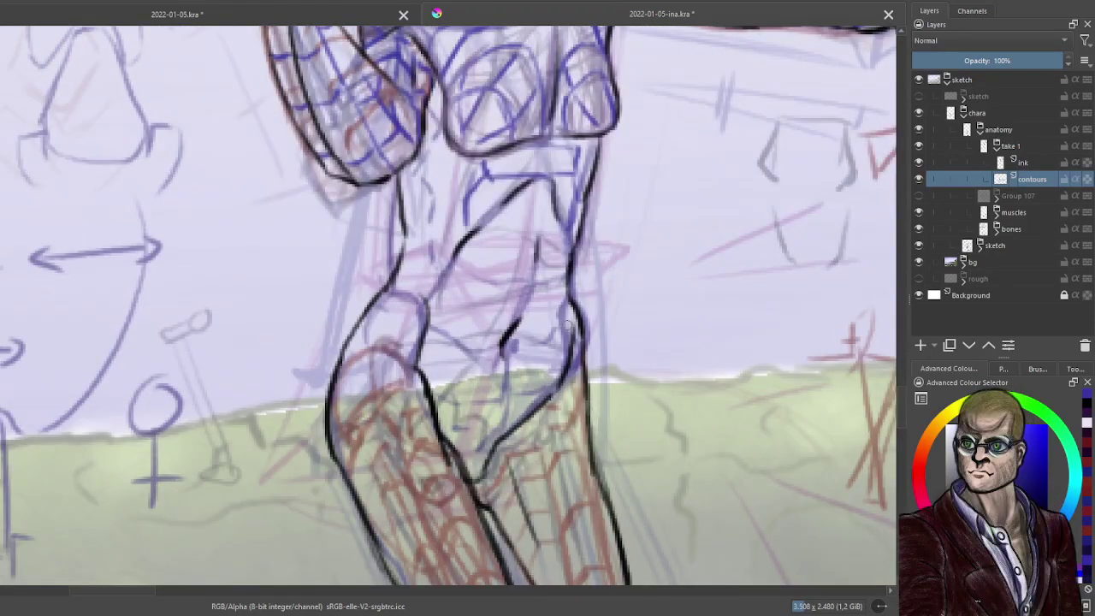
pyautogui.moveTo(477, 234)
pyautogui.mouseDown()
pyautogui.moveTo(516, 251)
pyautogui.moveTo(556, 245)
pyautogui.mouseUp()
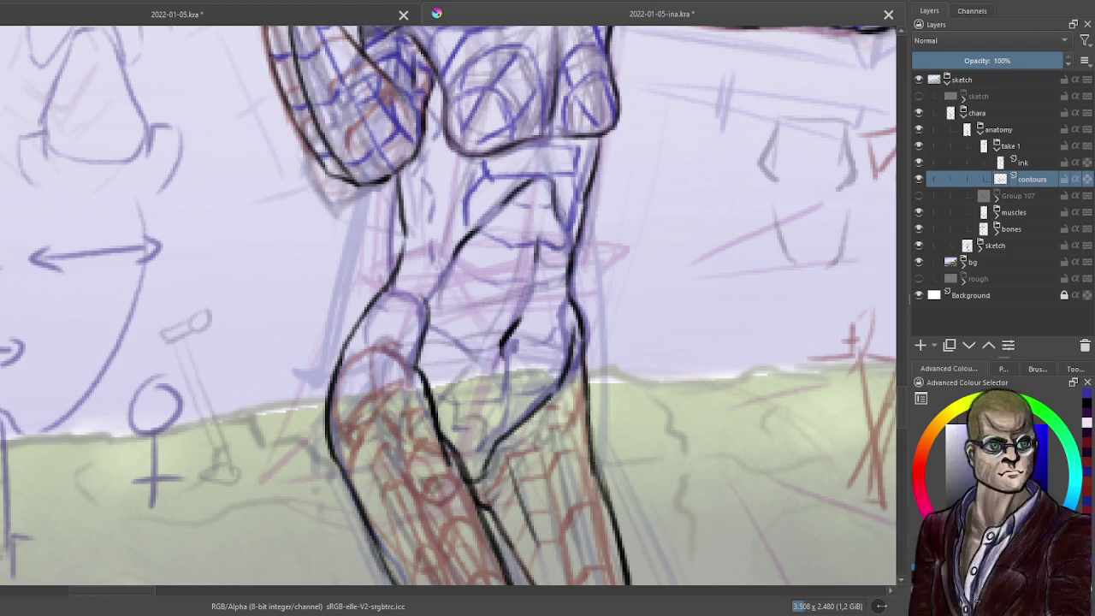
pyautogui.moveTo(455, 285)
pyautogui.mouseDown()
pyautogui.moveTo(517, 296)
pyautogui.moveTo(545, 298)
pyautogui.mouseUp()
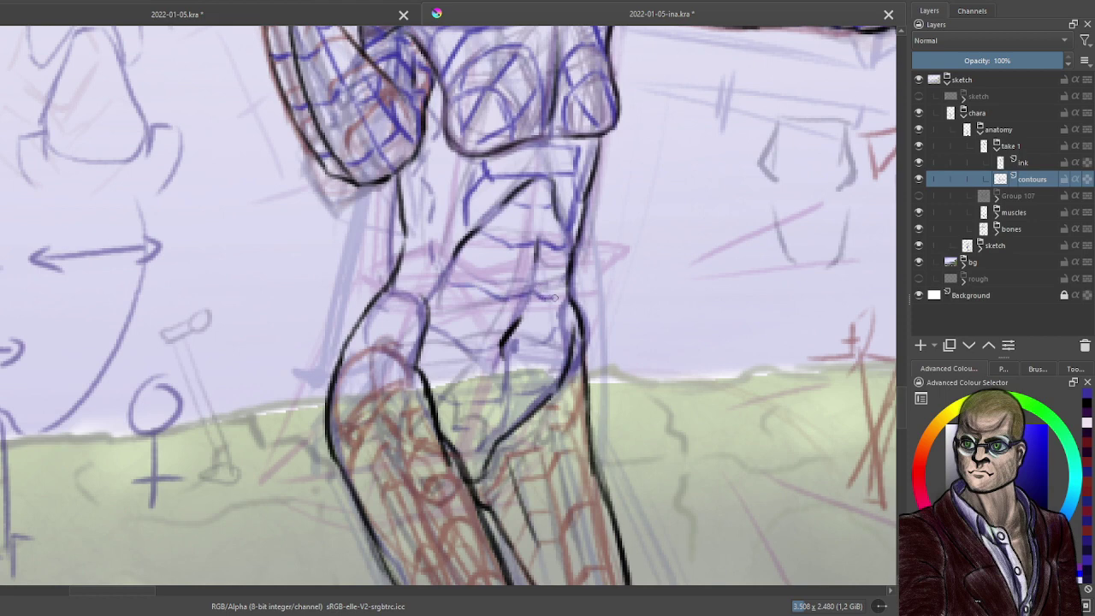
pyautogui.moveTo(425, 329); pyautogui.dragTo(496, 348)
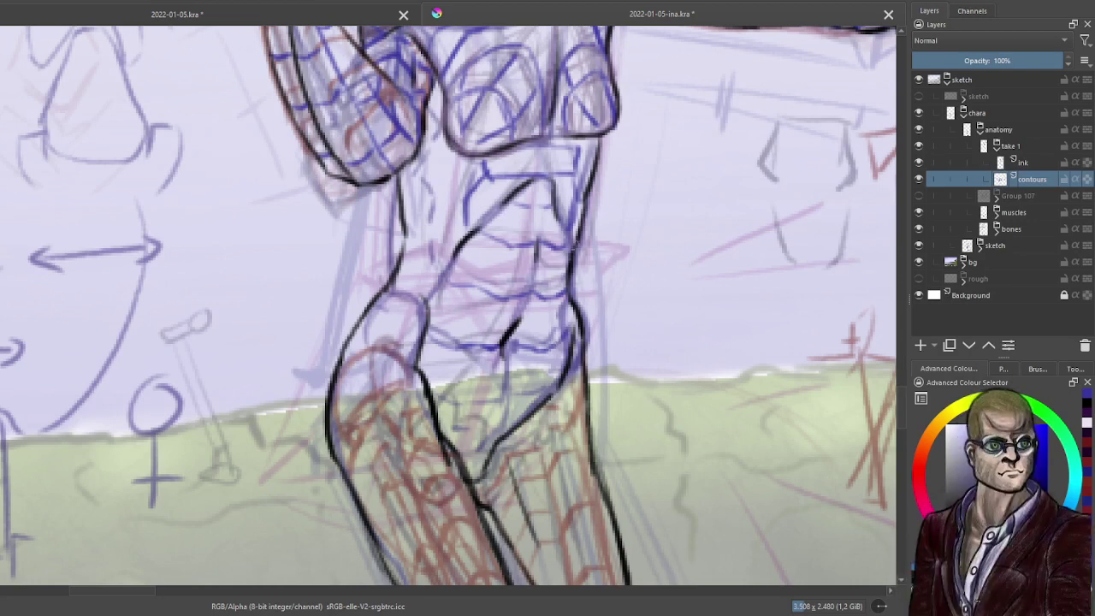
# Draw blue lengthwise contours down the figure's abdomen into the pelvis and define the waist edge and the bottom of the crotch plane.
pyautogui.moveTo(518, 225)
pyautogui.mouseDown()
pyautogui.moveTo(483, 288)
pyautogui.moveTo(443, 431)
pyautogui.mouseUp()
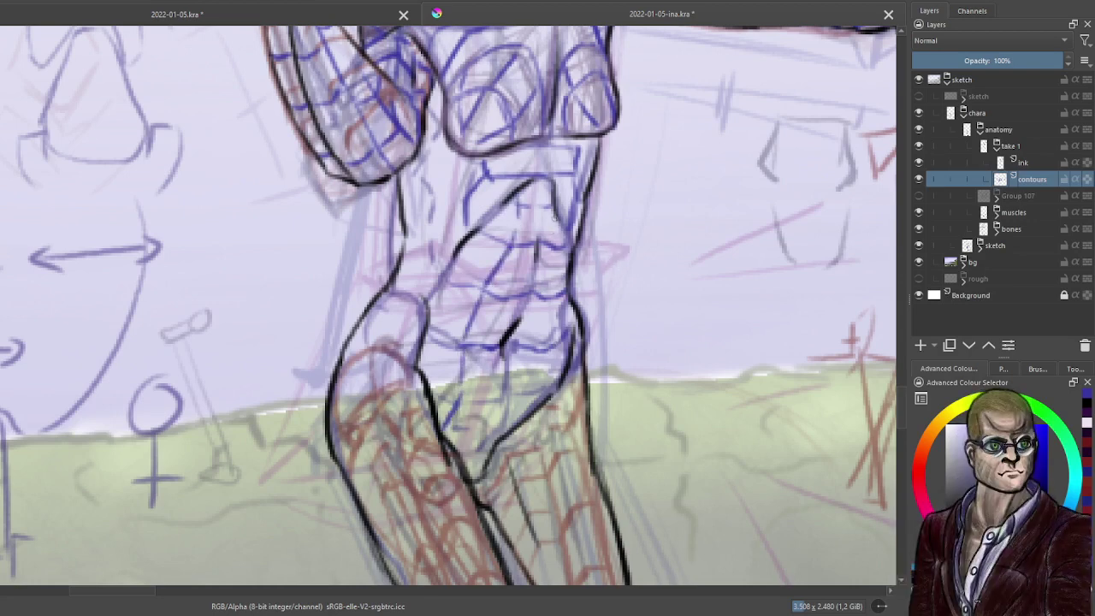
pyautogui.moveTo(557, 219); pyautogui.dragTo(529, 423)
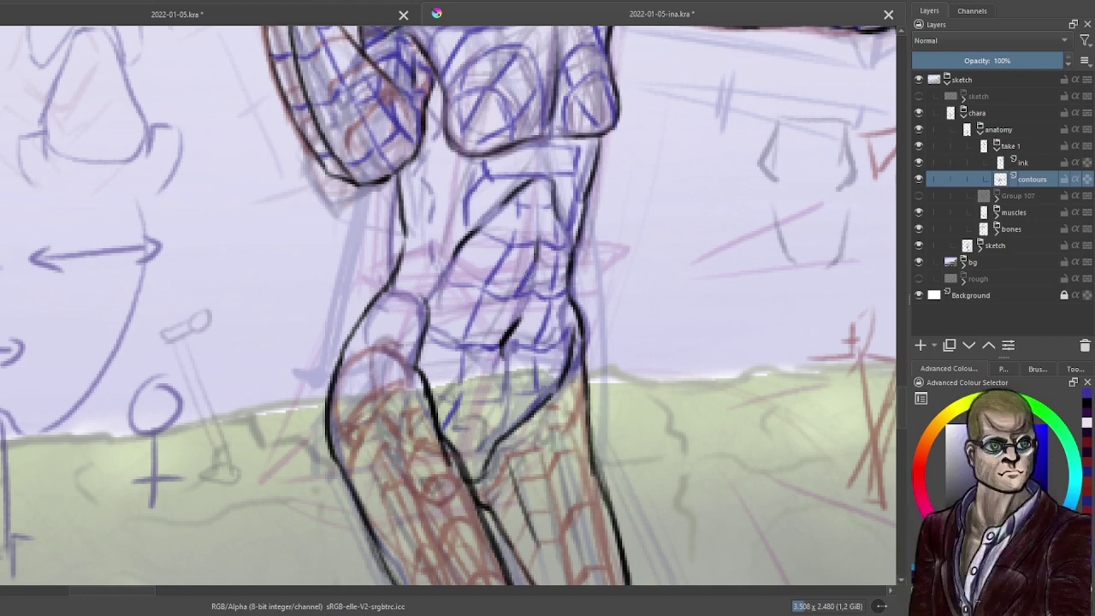
pyautogui.hotkey('ctrl', 'z')
pyautogui.moveTo(537, 258)
pyautogui.mouseDown()
pyautogui.moveTo(505, 368)
pyautogui.moveTo(500, 445)
pyautogui.mouseUp()
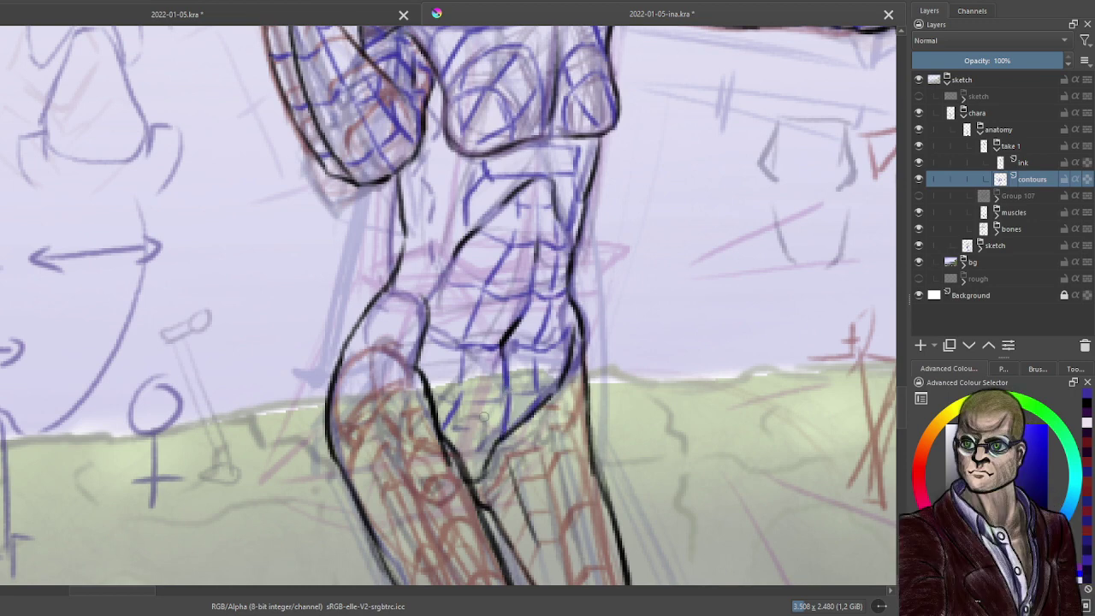
pyautogui.moveTo(449, 274); pyautogui.dragTo(429, 305)
pyautogui.moveTo(505, 419); pyautogui.dragTo(493, 448)
pyautogui.moveTo(474, 447); pyautogui.dragTo(453, 444)
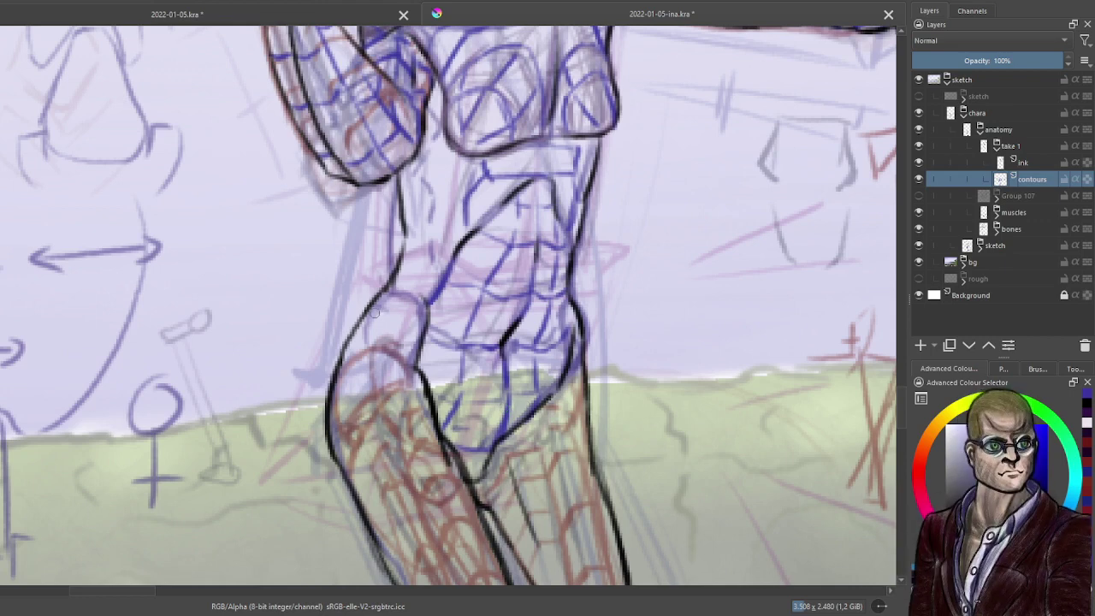
# Draw blue contours across the figure's right hip and up the flank to the side of the rib cage.
pyautogui.moveTo(366, 317)
pyautogui.mouseDown()
pyautogui.moveTo(400, 303)
pyautogui.moveTo(417, 329)
pyautogui.moveTo(385, 327)
pyautogui.moveTo(415, 358)
pyautogui.mouseUp()
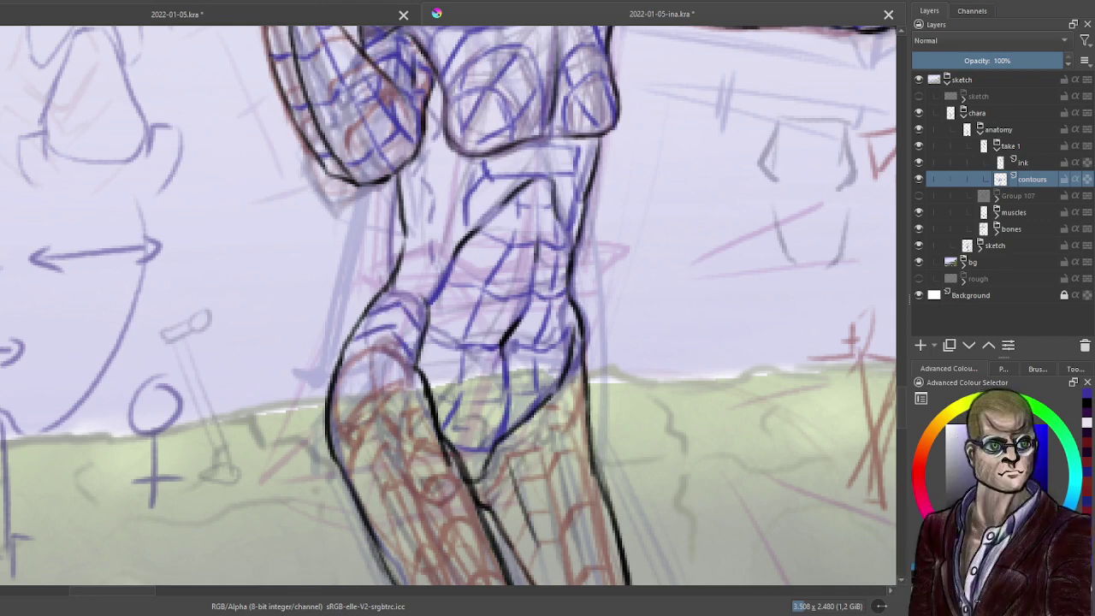
pyautogui.moveTo(396, 295)
pyautogui.mouseDown()
pyautogui.moveTo(428, 308)
pyautogui.moveTo(414, 291)
pyautogui.mouseUp()
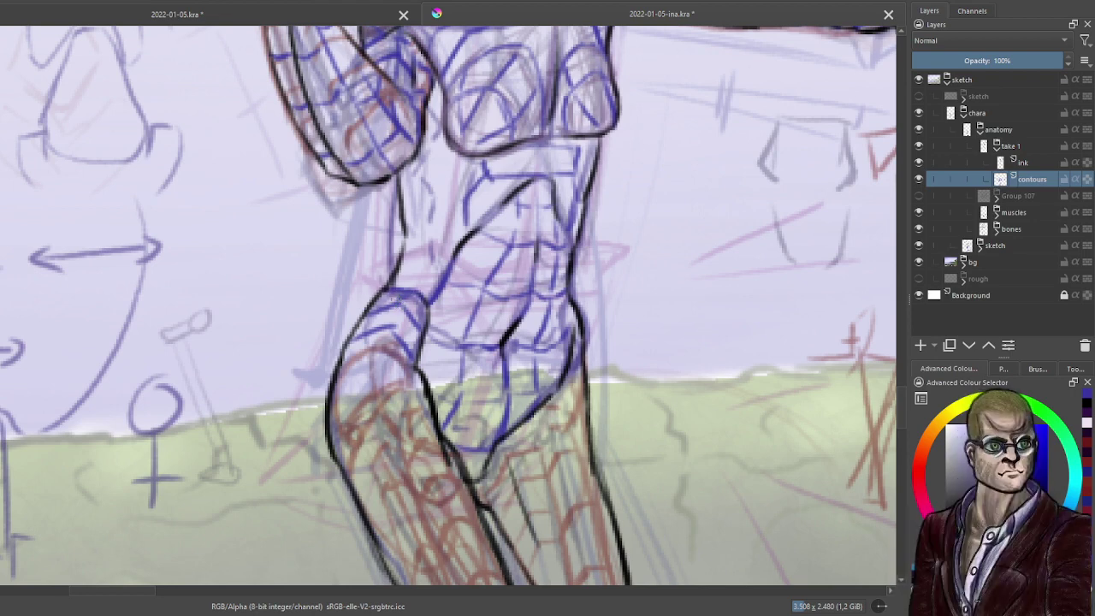
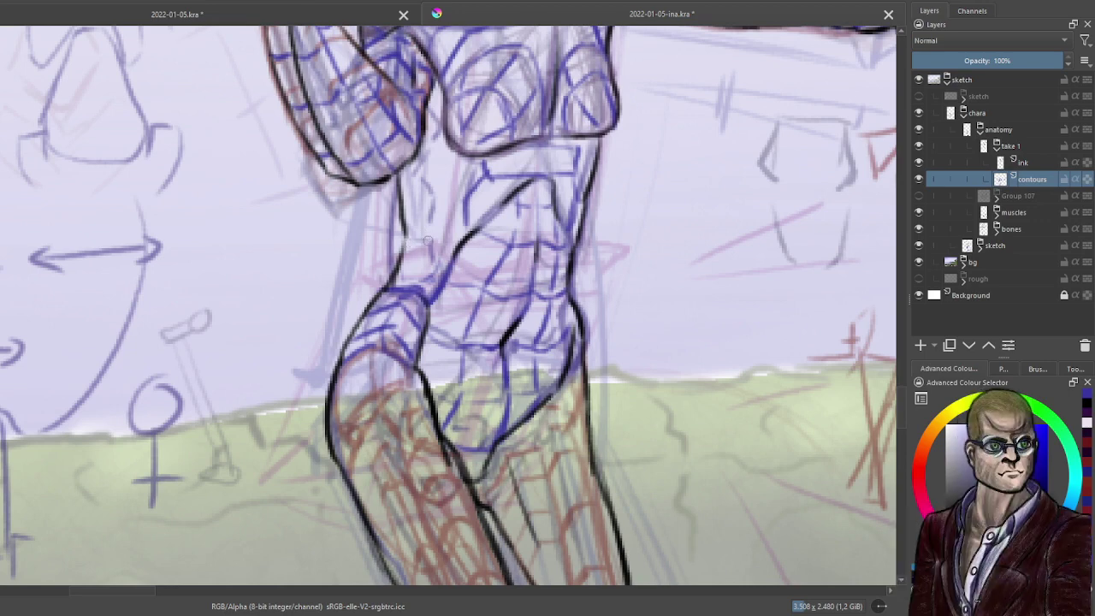
pyautogui.moveTo(400, 272); pyautogui.dragTo(419, 279)
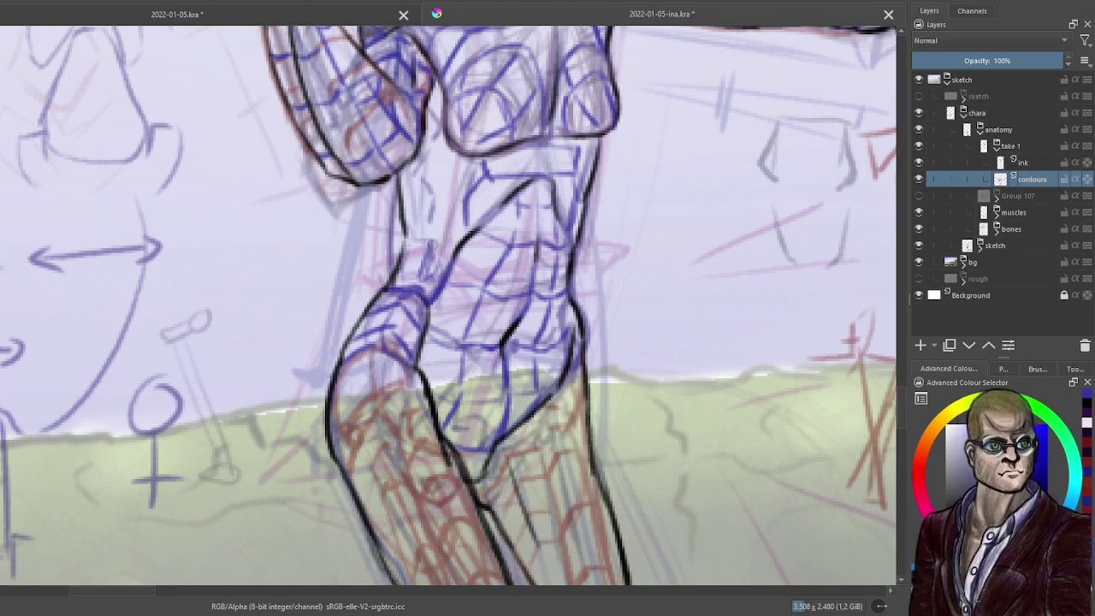
pyautogui.moveTo(430, 243); pyautogui.dragTo(446, 262)
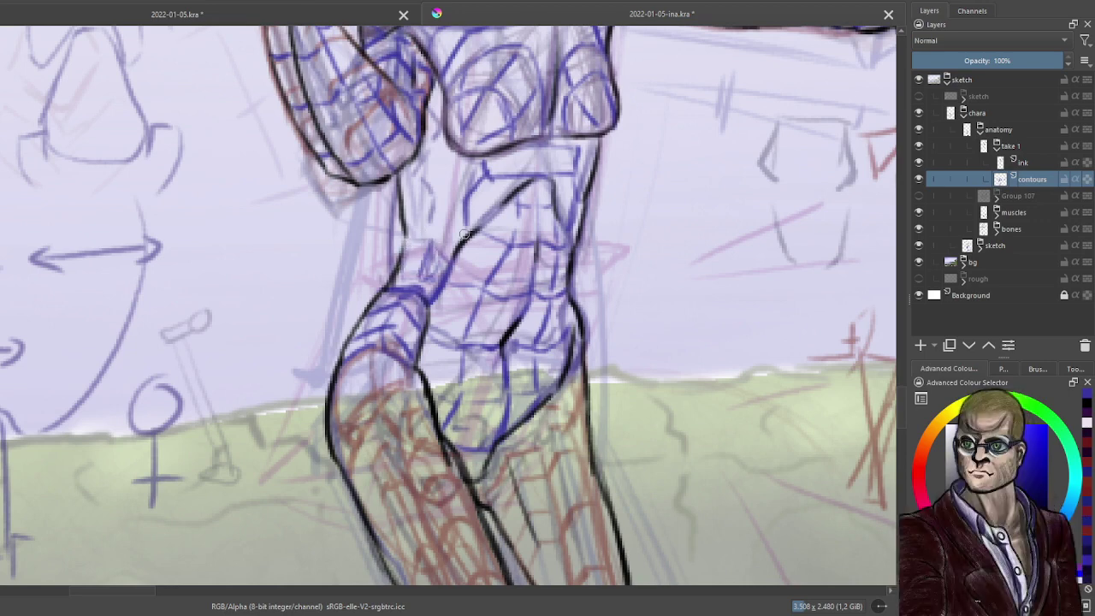
pyautogui.moveTo(408, 209)
pyautogui.mouseDown()
pyautogui.moveTo(435, 208)
pyautogui.moveTo(436, 221)
pyautogui.moveTo(460, 212)
pyautogui.mouseUp()
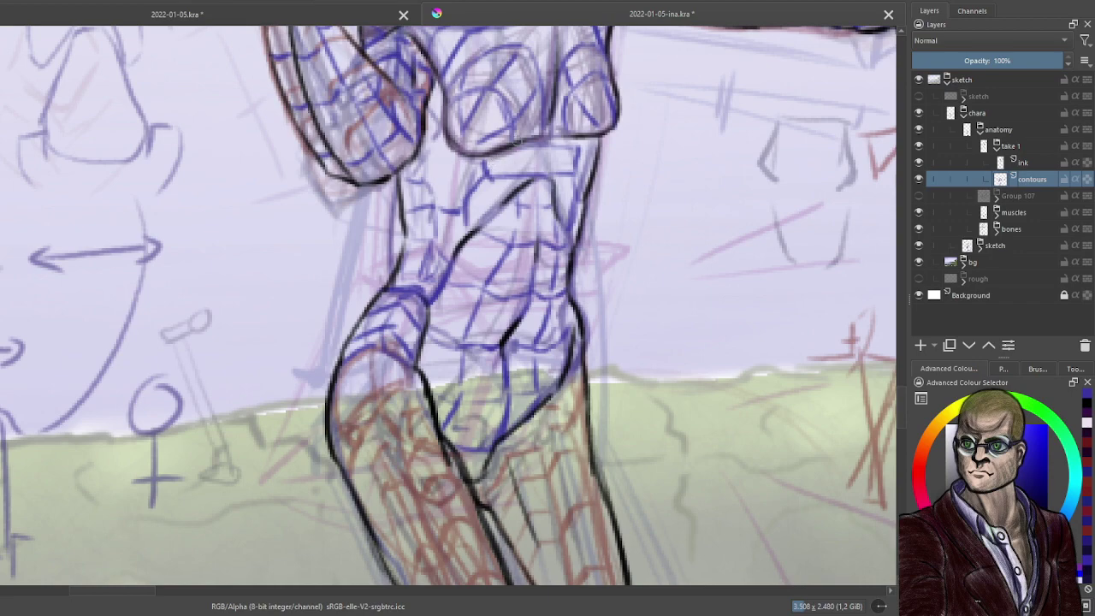
pyautogui.moveTo(438, 97); pyautogui.dragTo(431, 213)
pyautogui.moveTo(434, 171); pyautogui.dragTo(433, 248)
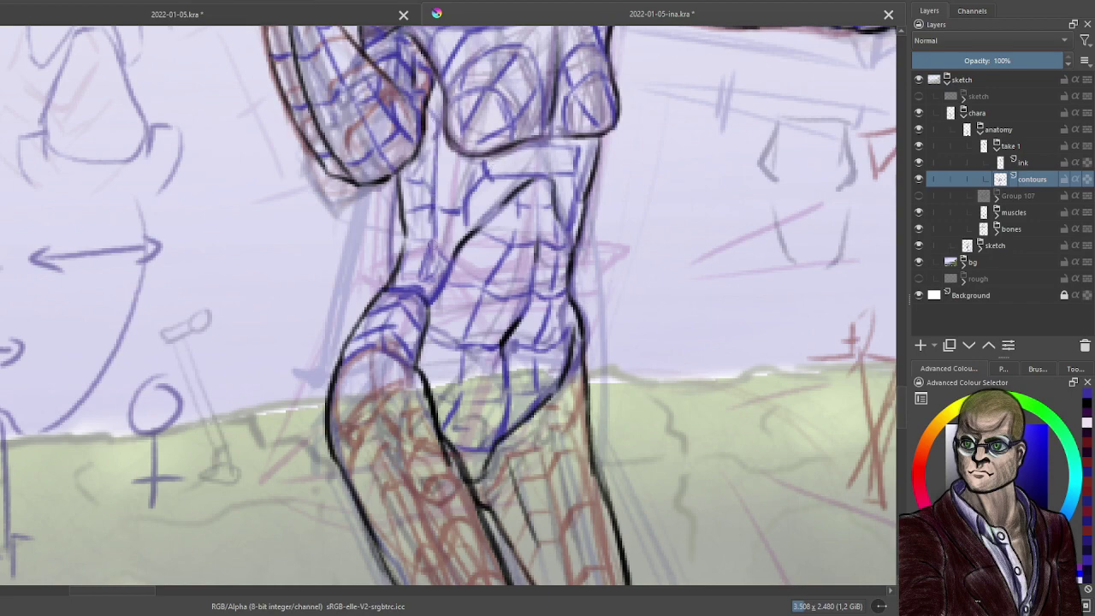
pyautogui.moveTo(436, 205); pyautogui.dragTo(436, 255)
# Draw blue cross-contours and a lengthwise plane line over the figure's left thigh from the groin down to the knee.
pyautogui.scroll(-5, 399, 331)
pyautogui.moveTo(394, 380); pyautogui.dragTo(390, 331)
pyautogui.scroll(5, 395, 266)
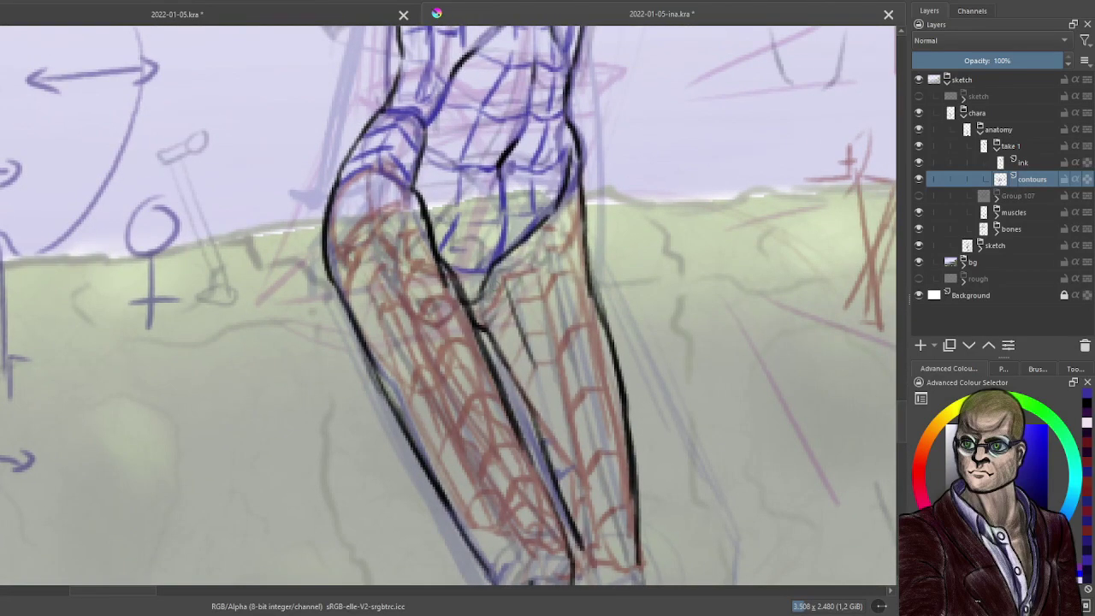
pyautogui.moveTo(483, 328)
pyautogui.mouseDown()
pyautogui.moveTo(507, 279)
pyautogui.moveTo(572, 233)
pyautogui.moveTo(589, 237)
pyautogui.mouseUp()
pyautogui.moveTo(510, 370)
pyautogui.mouseDown()
pyautogui.moveTo(513, 346)
pyautogui.moveTo(541, 323)
pyautogui.moveTo(599, 310)
pyautogui.mouseUp()
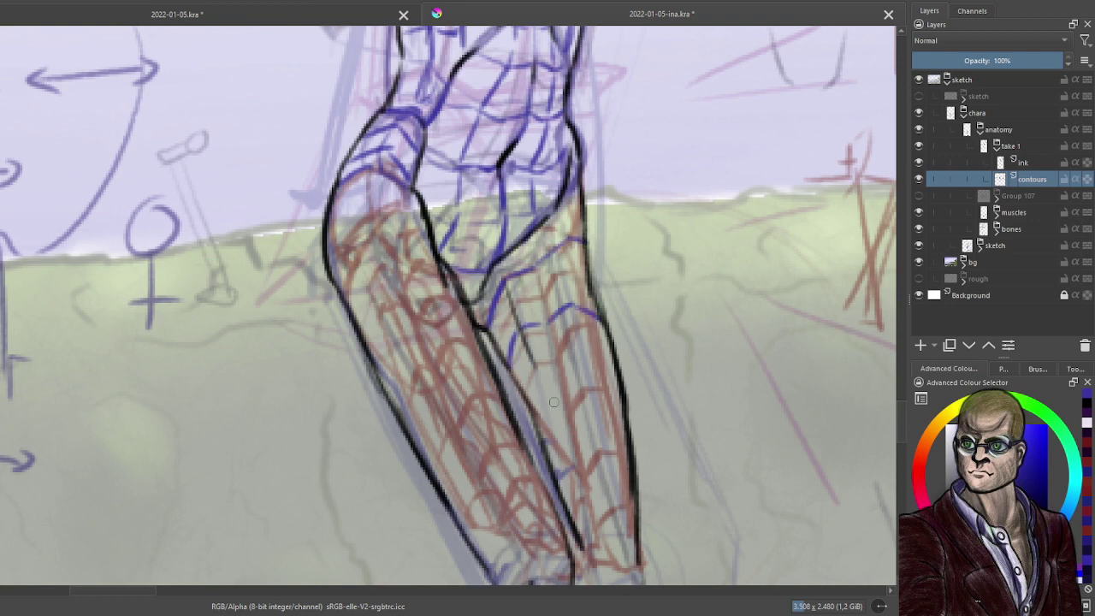
pyautogui.moveTo(536, 407)
pyautogui.mouseDown()
pyautogui.moveTo(537, 387)
pyautogui.moveTo(590, 368)
pyautogui.moveTo(621, 387)
pyautogui.mouseUp()
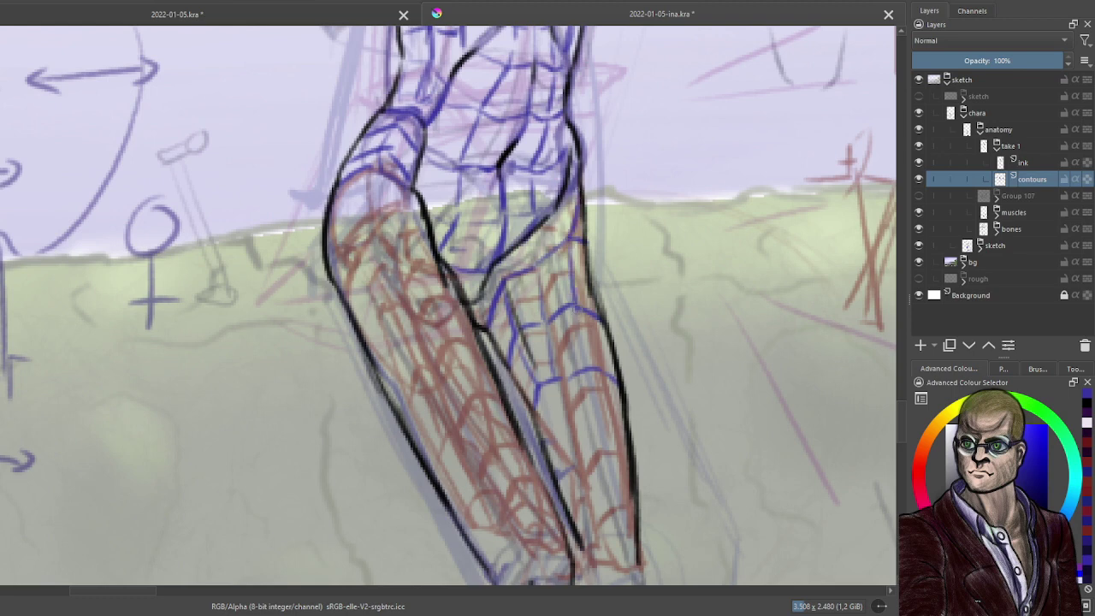
pyautogui.moveTo(581, 317); pyautogui.dragTo(618, 458)
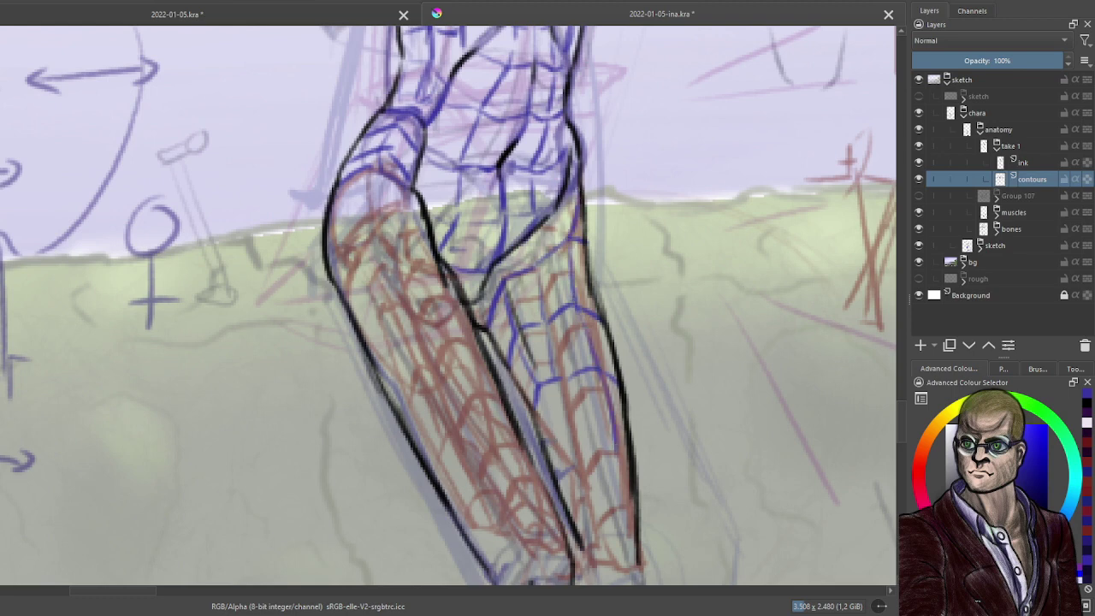
pyautogui.moveTo(542, 417); pyautogui.dragTo(562, 464)
pyautogui.moveTo(567, 412)
pyautogui.mouseDown()
pyautogui.moveTo(599, 390)
pyautogui.moveTo(631, 414)
pyautogui.mouseUp()
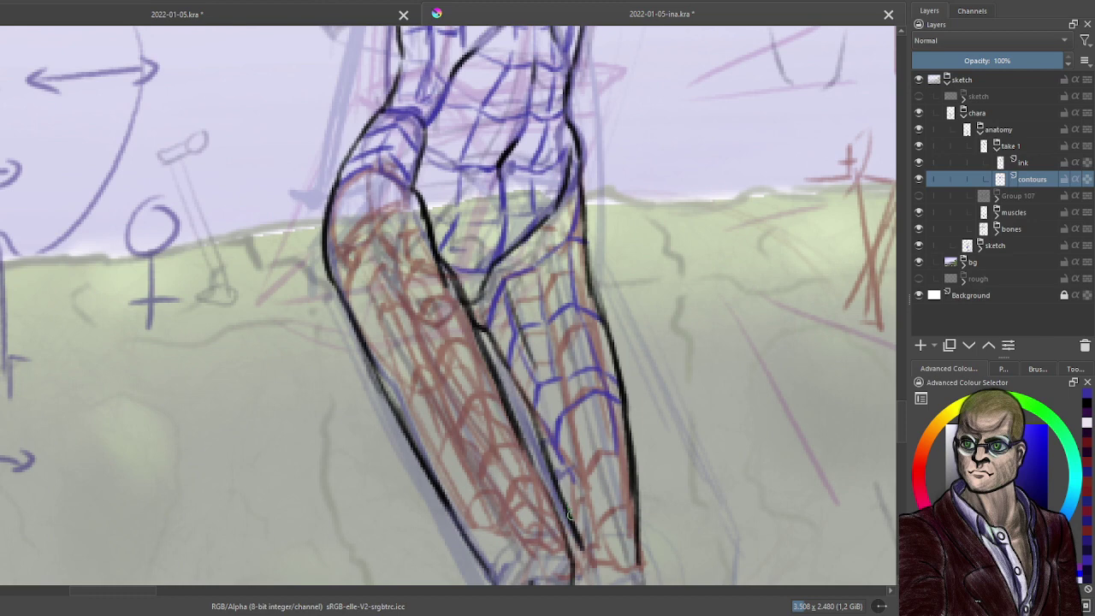
pyautogui.moveTo(575, 484)
pyautogui.mouseDown()
pyautogui.moveTo(583, 458)
pyautogui.moveTo(623, 454)
pyautogui.mouseUp()
pyautogui.moveTo(573, 534)
pyautogui.mouseDown()
pyautogui.moveTo(599, 493)
pyautogui.moveTo(628, 509)
pyautogui.moveTo(602, 542)
pyautogui.moveTo(638, 563)
pyautogui.mouseUp()
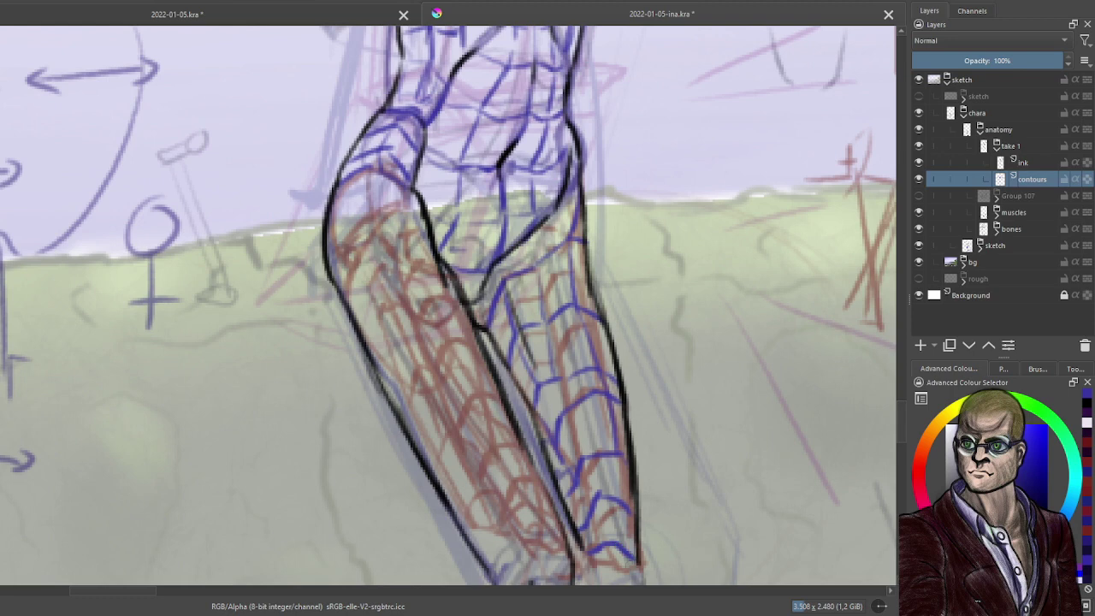
# Draw a blue lengthwise line and curved cross-contours over the figure's right thigh, starting at the hip.
pyautogui.moveTo(331, 273)
pyautogui.mouseDown()
pyautogui.moveTo(349, 227)
pyautogui.moveTo(390, 198)
pyautogui.moveTo(423, 218)
pyautogui.mouseUp()
pyautogui.moveTo(378, 181)
pyautogui.mouseDown()
pyautogui.moveTo(407, 296)
pyautogui.moveTo(522, 503)
pyautogui.mouseUp()
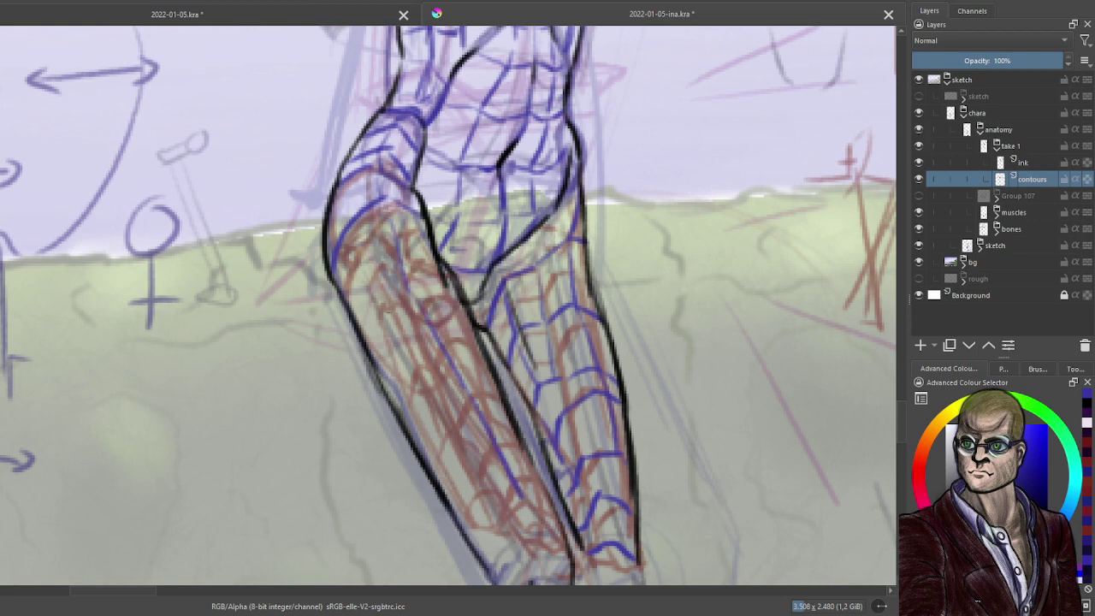
pyautogui.moveTo(382, 296); pyautogui.dragTo(368, 371)
pyautogui.moveTo(408, 276)
pyautogui.mouseDown()
pyautogui.moveTo(375, 300)
pyautogui.moveTo(448, 289)
pyautogui.mouseUp()
pyautogui.moveTo(409, 435)
pyautogui.mouseDown()
pyautogui.moveTo(434, 363)
pyautogui.moveTo(459, 356)
pyautogui.moveTo(498, 380)
pyautogui.mouseUp()
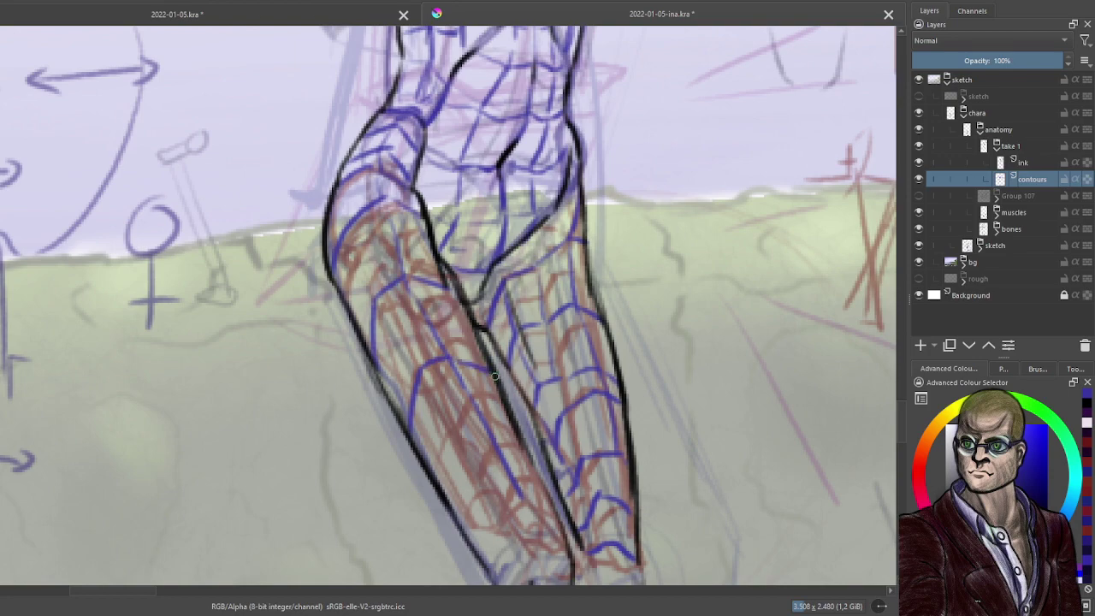
pyautogui.moveTo(453, 515)
pyautogui.mouseDown()
pyautogui.moveTo(459, 442)
pyautogui.moveTo(496, 431)
pyautogui.moveTo(534, 441)
pyautogui.mouseUp()
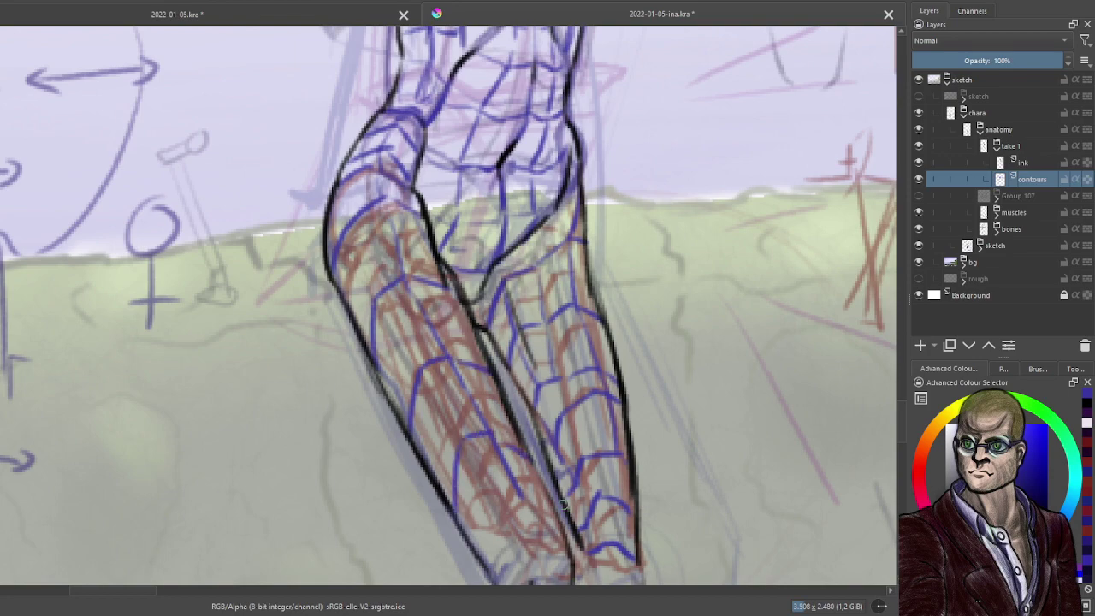
# Add blue arcs just above the figure's right knee and outline both kneecaps in blue.
pyautogui.scroll(-2, 564, 503)
pyautogui.moveTo(567, 496); pyautogui.dragTo(484, 135)
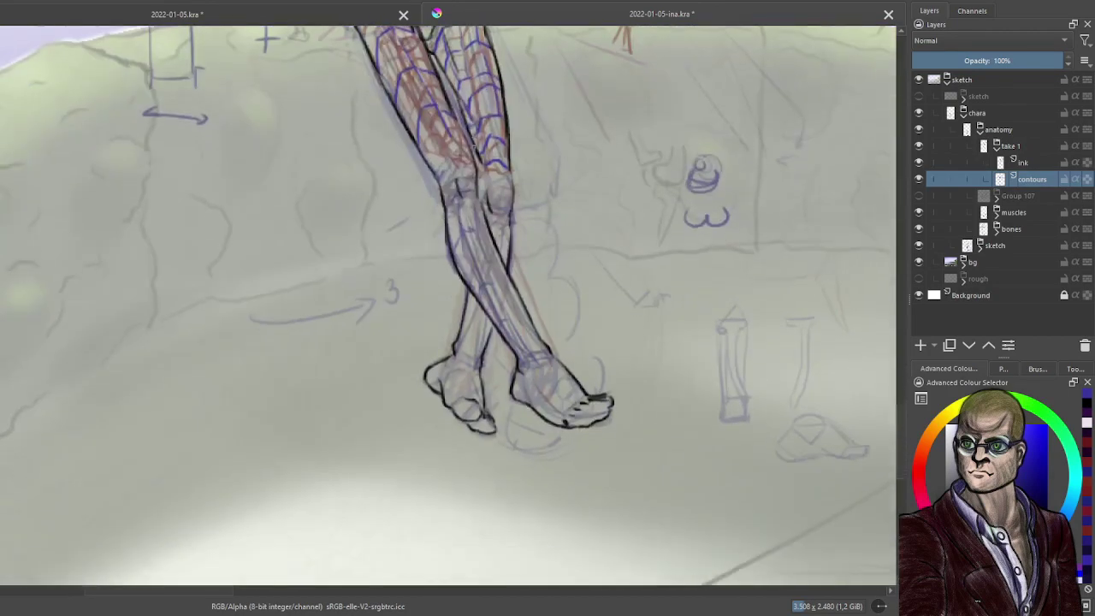
pyautogui.scroll(1, 513, 224)
pyautogui.scroll(3, 518, 233)
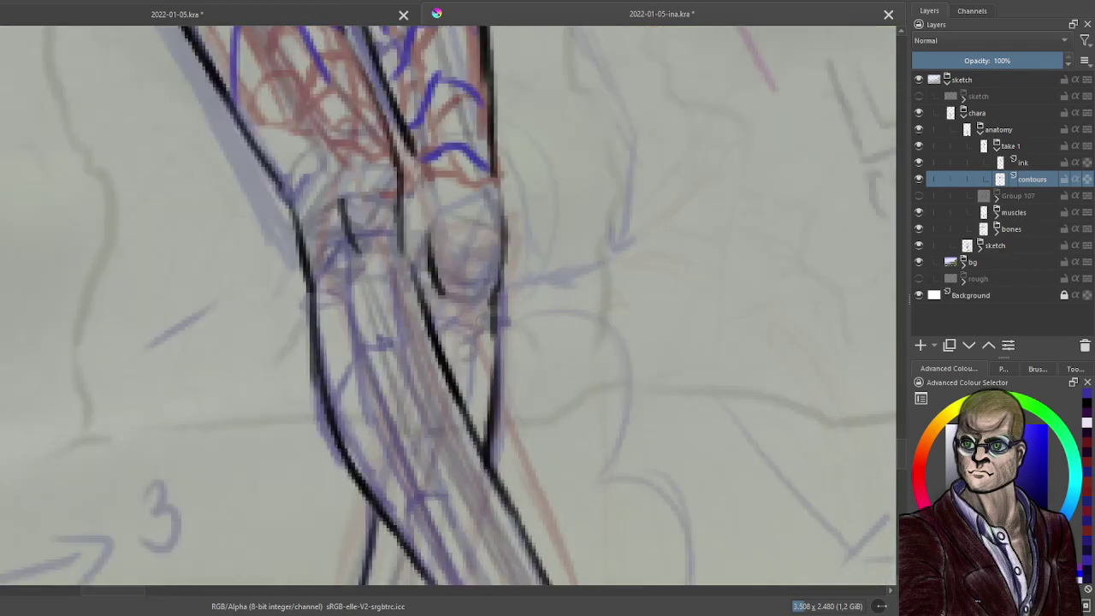
pyautogui.scroll(-2, 470, 328)
pyautogui.moveTo(454, 232); pyautogui.dragTo(426, 310)
pyautogui.moveTo(313, 307)
pyautogui.mouseDown()
pyautogui.moveTo(322, 265)
pyautogui.moveTo(367, 243)
pyautogui.moveTo(395, 263)
pyautogui.mouseUp()
pyautogui.moveTo(324, 335)
pyautogui.mouseDown()
pyautogui.moveTo(359, 294)
pyautogui.moveTo(390, 301)
pyautogui.mouseUp()
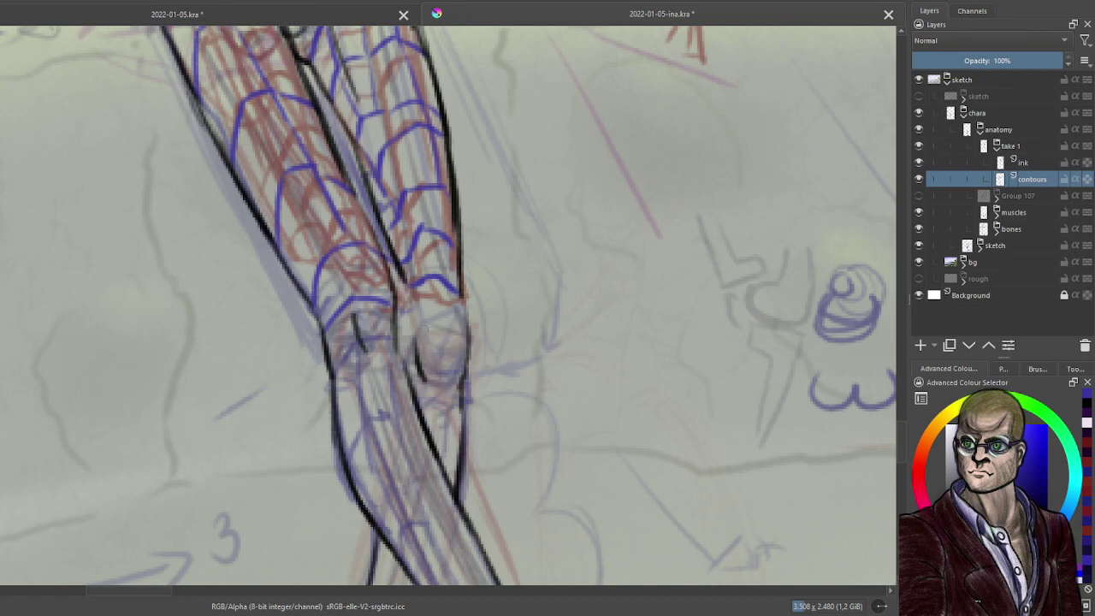
pyautogui.moveTo(419, 331)
pyautogui.mouseDown()
pyautogui.moveTo(438, 310)
pyautogui.moveTo(465, 323)
pyautogui.mouseUp()
pyautogui.moveTo(416, 363); pyautogui.dragTo(465, 372)
pyautogui.moveTo(354, 315)
pyautogui.mouseDown()
pyautogui.moveTo(361, 340)
pyautogui.moveTo(395, 320)
pyautogui.mouseUp()
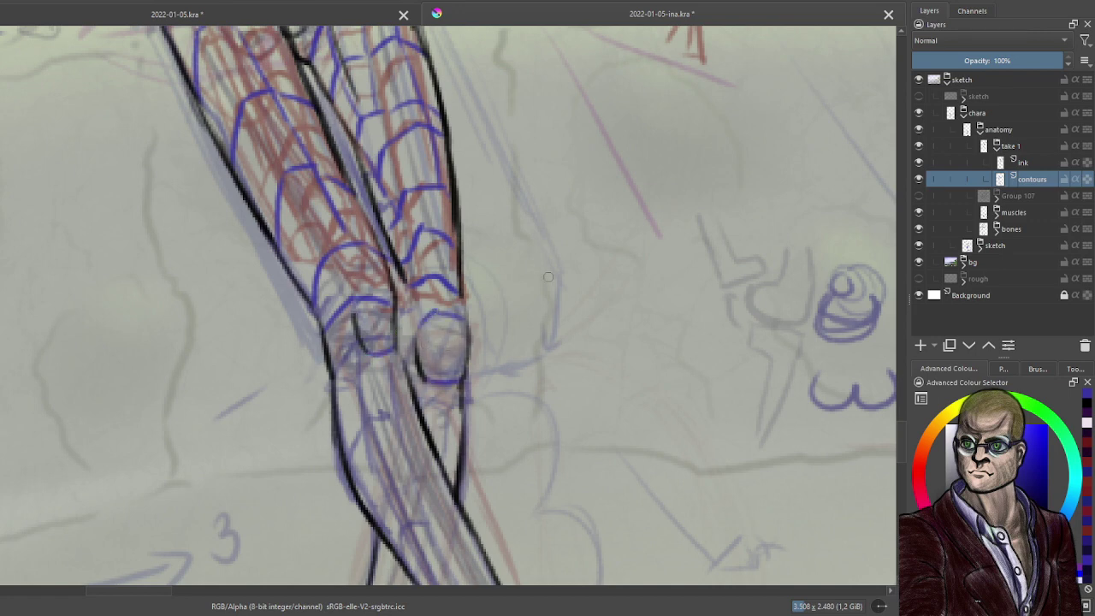
# Draw blue lengthwise shin lines from the right knee to the ankle with curved contours over the inner side of the lower leg.
pyautogui.moveTo(334, 373); pyautogui.dragTo(361, 344)
pyautogui.moveTo(348, 467)
pyautogui.mouseDown()
pyautogui.moveTo(365, 421)
pyautogui.moveTo(388, 408)
pyautogui.moveTo(420, 416)
pyautogui.mouseUp()
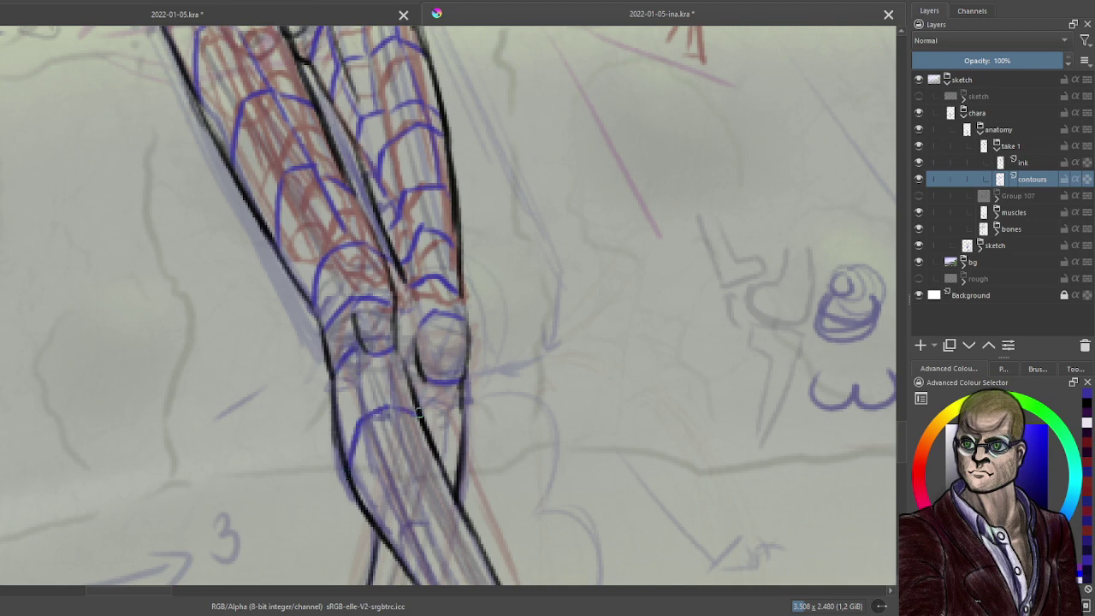
pyautogui.moveTo(362, 358)
pyautogui.mouseDown()
pyautogui.moveTo(372, 421)
pyautogui.moveTo(444, 552)
pyautogui.mouseUp()
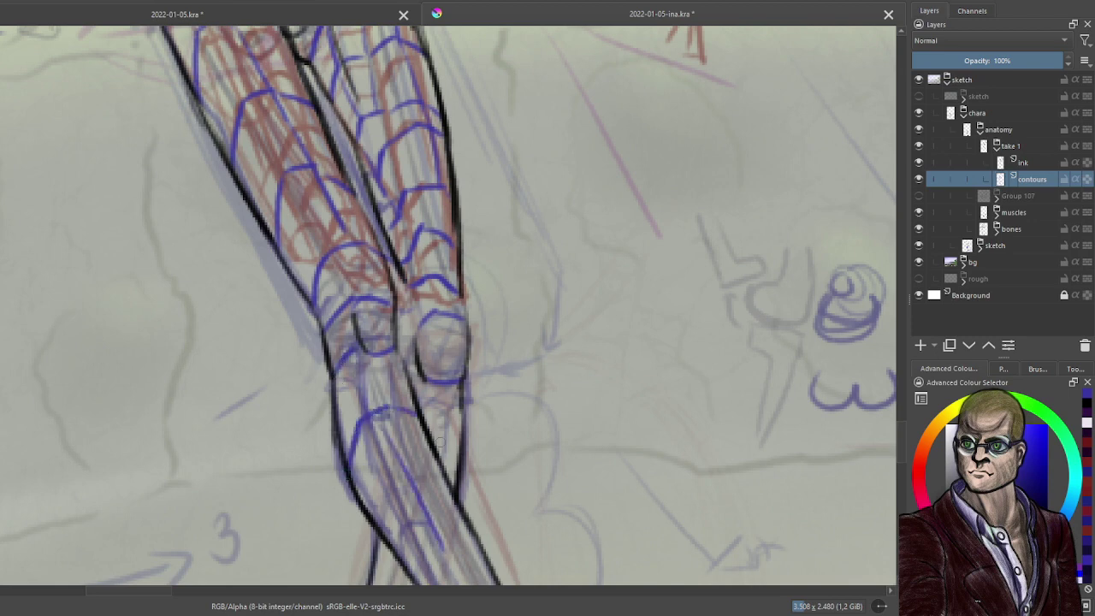
pyautogui.moveTo(439, 443)
pyautogui.mouseDown()
pyautogui.moveTo(471, 240)
pyautogui.moveTo(499, 181)
pyautogui.mouseUp()
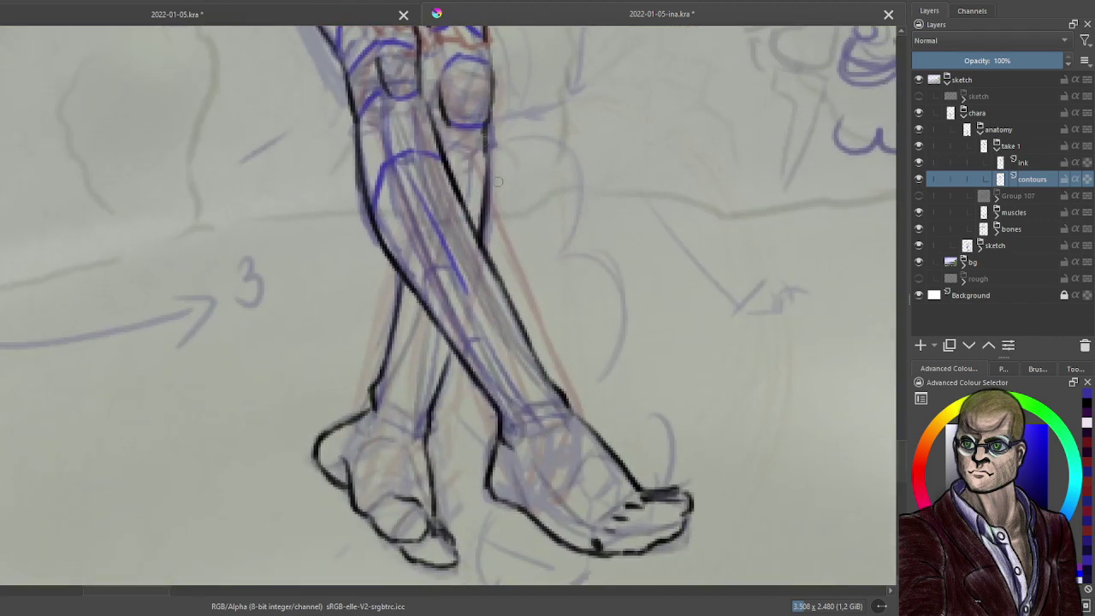
pyautogui.moveTo(475, 300); pyautogui.dragTo(536, 416)
pyautogui.moveTo(424, 309)
pyautogui.mouseDown()
pyautogui.moveTo(411, 257)
pyautogui.moveTo(428, 225)
pyautogui.mouseUp()
pyautogui.moveTo(460, 353); pyautogui.dragTo(471, 306)
pyautogui.moveTo(501, 414); pyautogui.dragTo(512, 373)
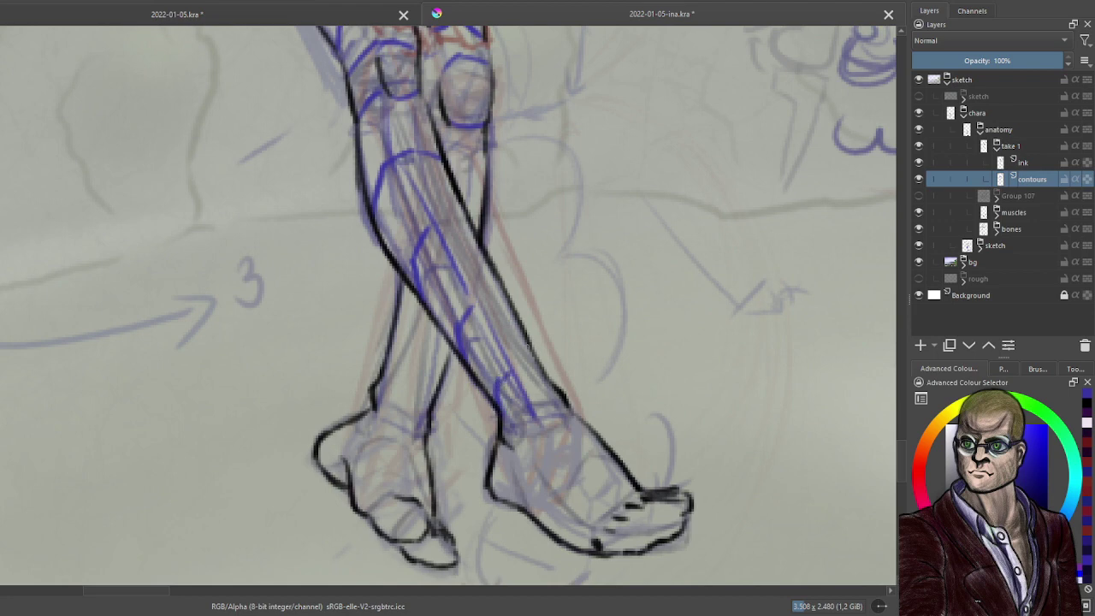
pyautogui.moveTo(366, 130)
pyautogui.mouseDown()
pyautogui.moveTo(376, 186)
pyautogui.moveTo(419, 285)
pyautogui.moveTo(506, 402)
pyautogui.mouseUp()
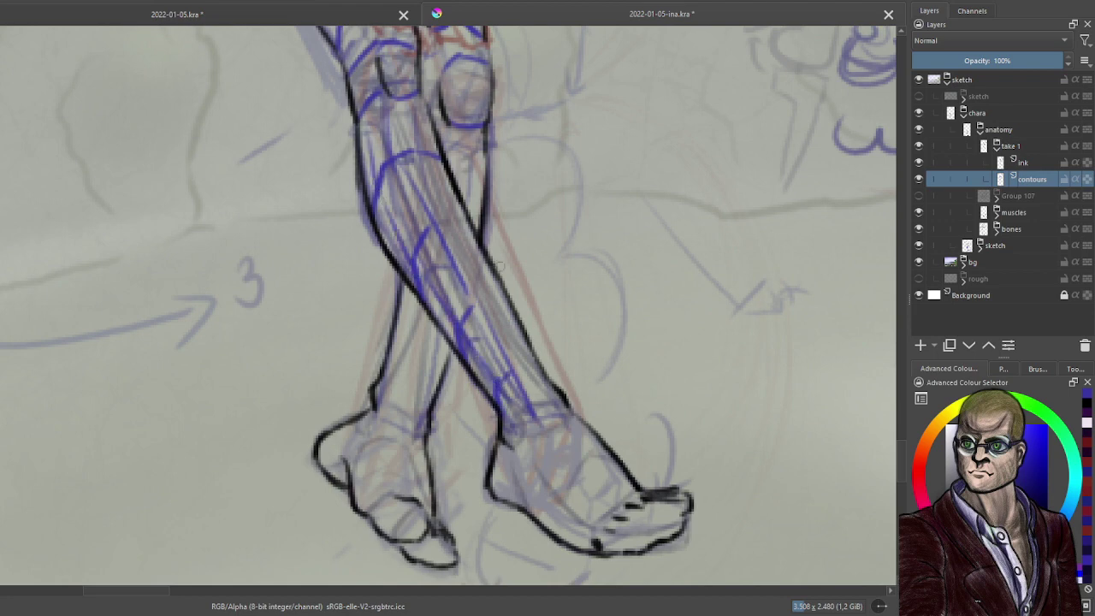
# Extend blue cross-contours over the outer side of the front shin and mark the ankle plane.
pyautogui.moveTo(439, 226); pyautogui.dragTo(465, 220)
pyautogui.moveTo(472, 300); pyautogui.dragTo(507, 295)
pyautogui.moveTo(512, 374); pyautogui.dragTo(544, 367)
pyautogui.moveTo(536, 422)
pyautogui.mouseDown()
pyautogui.moveTo(575, 412)
pyautogui.moveTo(507, 443)
pyautogui.mouseUp()
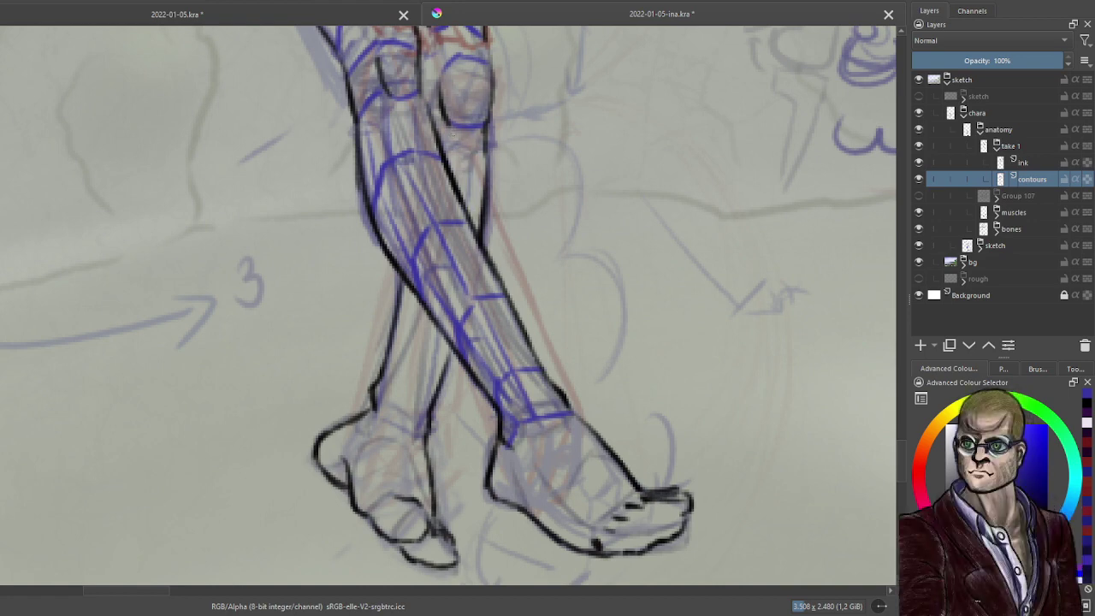
# Draw blue contours on the rear leg's visible parts, below the knee and along the lower shin to the ankle.
pyautogui.moveTo(458, 129)
pyautogui.mouseDown()
pyautogui.moveTo(457, 174)
pyautogui.moveTo(485, 191)
pyautogui.moveTo(476, 185)
pyautogui.moveTo(477, 212)
pyautogui.mouseUp()
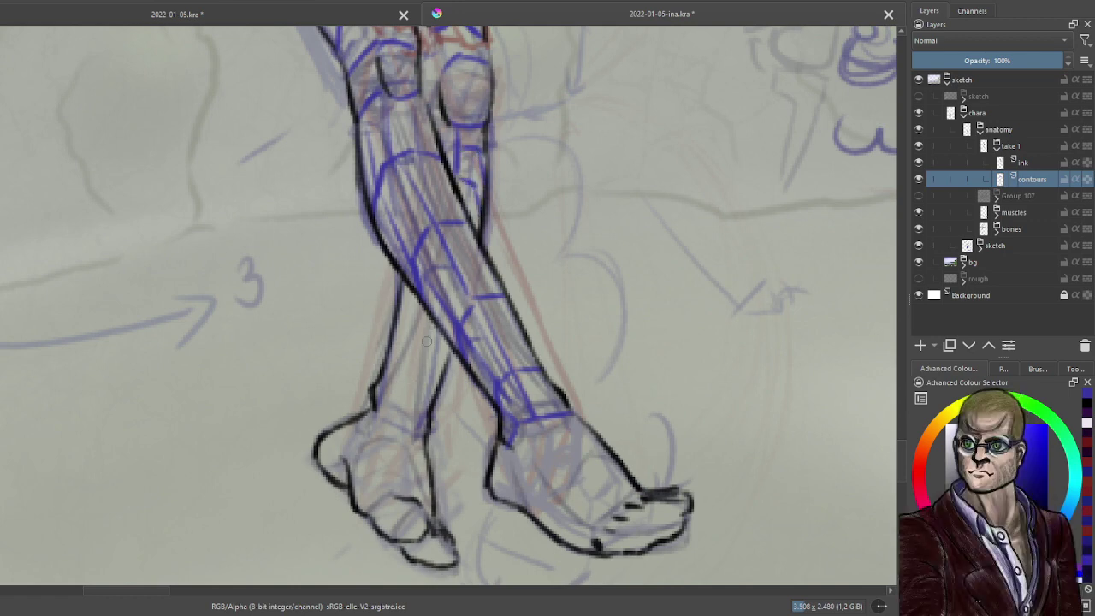
pyautogui.moveTo(431, 327); pyautogui.dragTo(395, 392)
pyautogui.moveTo(419, 354); pyautogui.dragTo(392, 401)
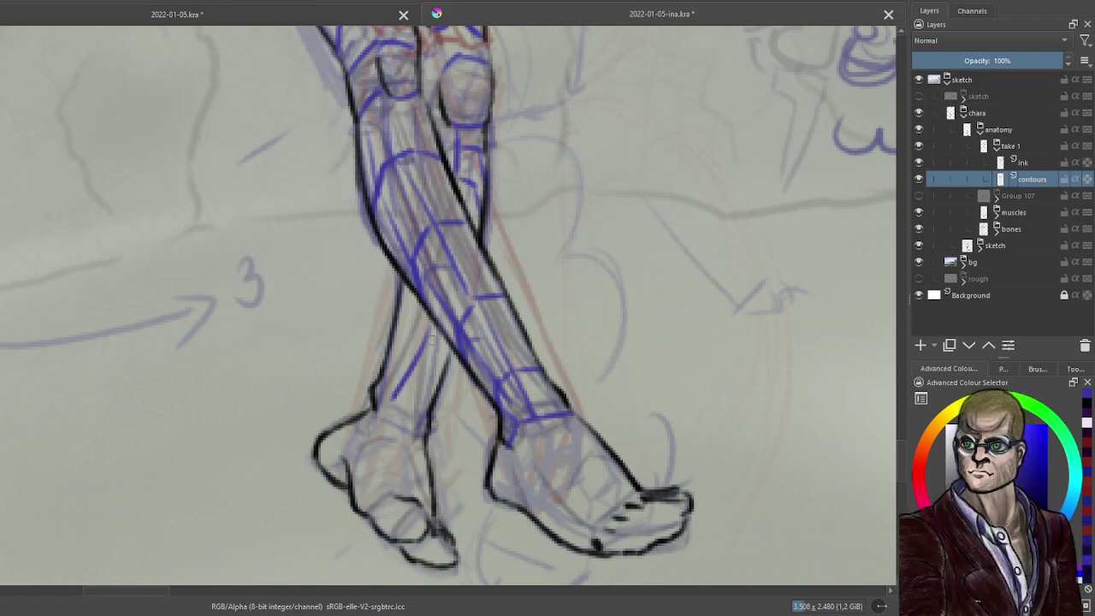
pyautogui.moveTo(441, 336)
pyautogui.mouseDown()
pyautogui.moveTo(429, 406)
pyautogui.moveTo(399, 403)
pyautogui.mouseUp()
pyautogui.moveTo(425, 397); pyautogui.dragTo(411, 437)
pyautogui.moveTo(450, 343); pyautogui.dragTo(421, 395)
pyautogui.moveTo(417, 395); pyautogui.dragTo(395, 424)
pyautogui.moveTo(425, 320); pyautogui.dragTo(394, 336)
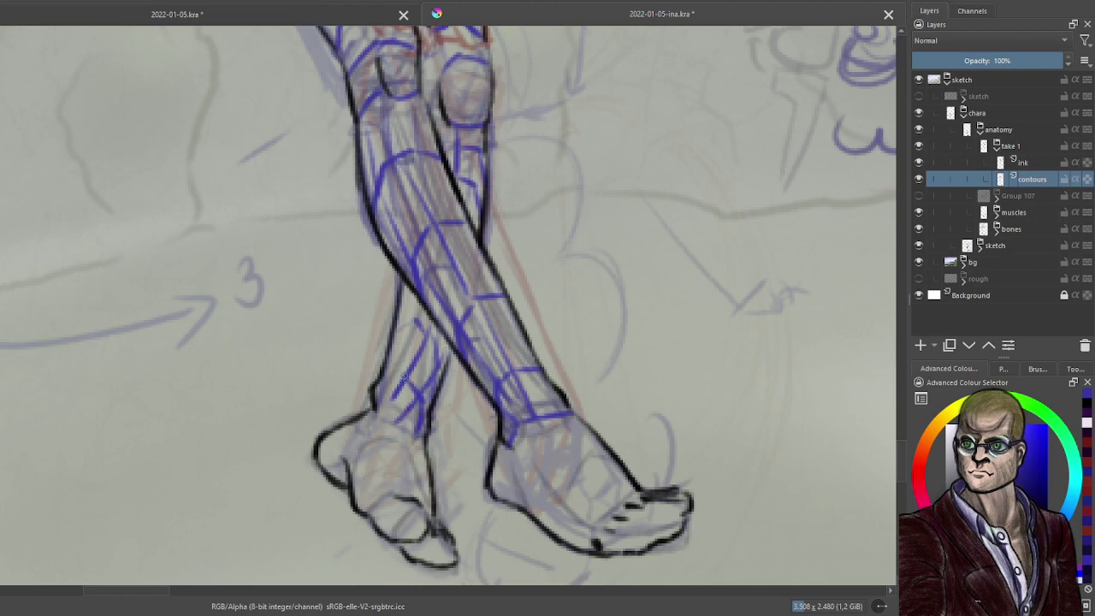
pyautogui.moveTo(384, 378); pyautogui.dragTo(375, 410)
pyautogui.moveTo(415, 320); pyautogui.dragTo(396, 332)
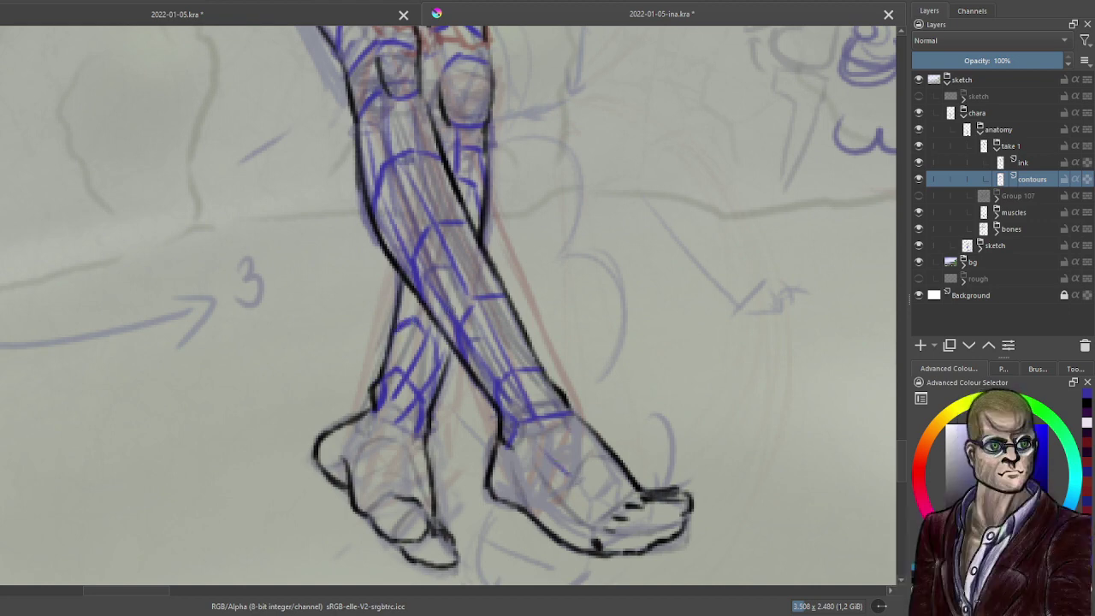
# Start the front foot's top plane with two blue lines and draw blue instep lines down the rear foot from the ankle.
pyautogui.moveTo(587, 487); pyautogui.dragTo(542, 449)
pyautogui.moveTo(595, 491); pyautogui.dragTo(625, 483)
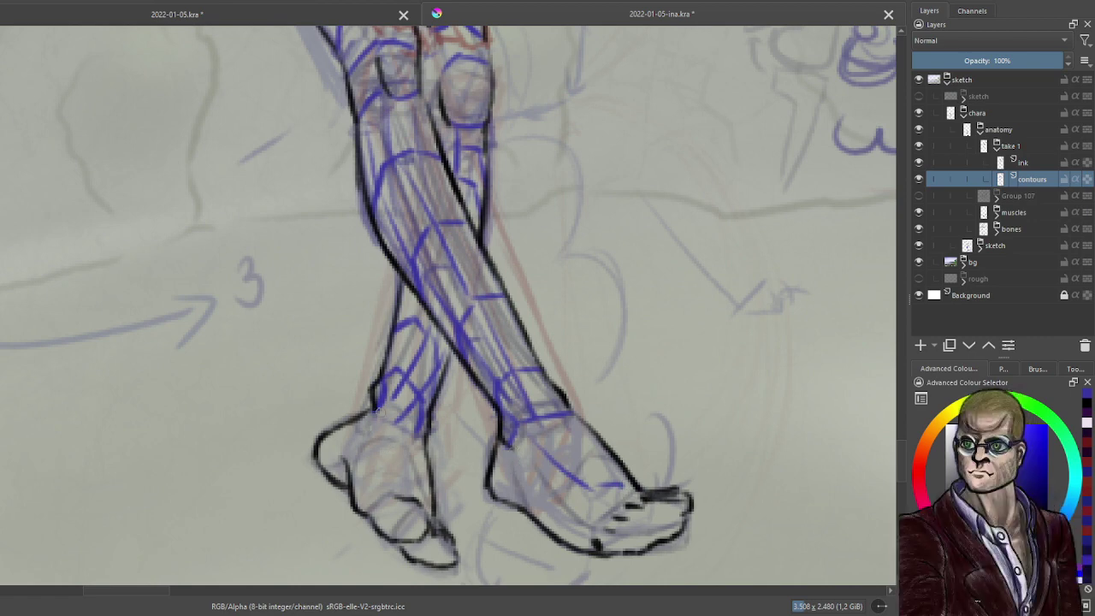
pyautogui.moveTo(411, 479); pyautogui.dragTo(423, 493)
pyautogui.moveTo(376, 417)
pyautogui.mouseDown()
pyautogui.moveTo(394, 430)
pyautogui.moveTo(413, 486)
pyautogui.mouseUp()
pyautogui.moveTo(401, 429)
pyautogui.mouseDown()
pyautogui.moveTo(420, 443)
pyautogui.moveTo(419, 494)
pyautogui.mouseUp()
pyautogui.moveTo(421, 454); pyautogui.dragTo(420, 486)
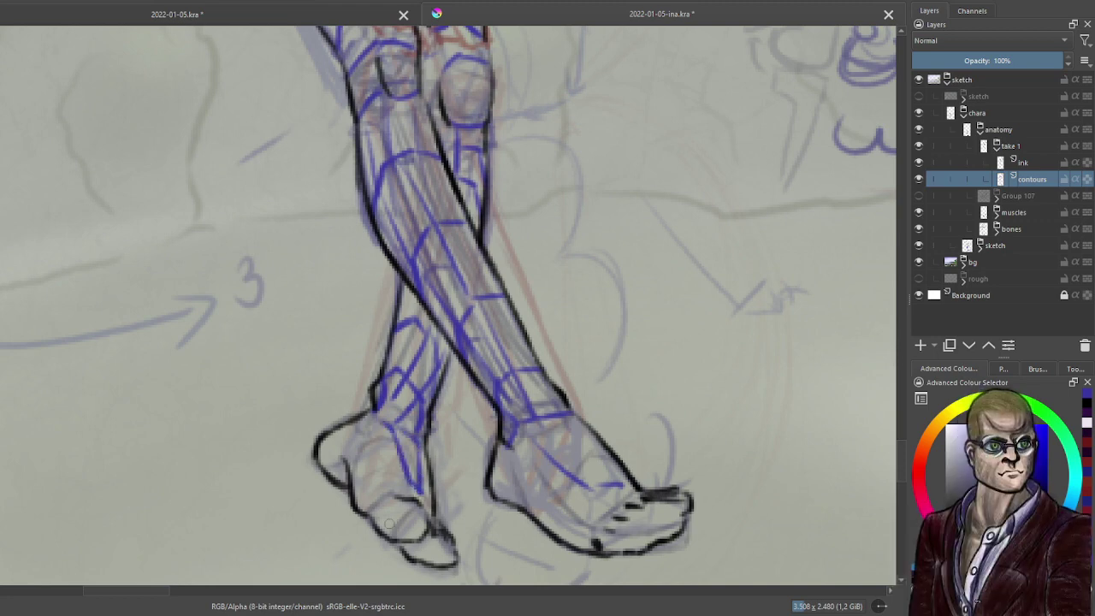
# Outline the front foot's top and side planes in blue and add contours over its toes.
pyautogui.moveTo(569, 413); pyautogui.dragTo(616, 481)
pyautogui.moveTo(591, 440); pyautogui.dragTo(621, 481)
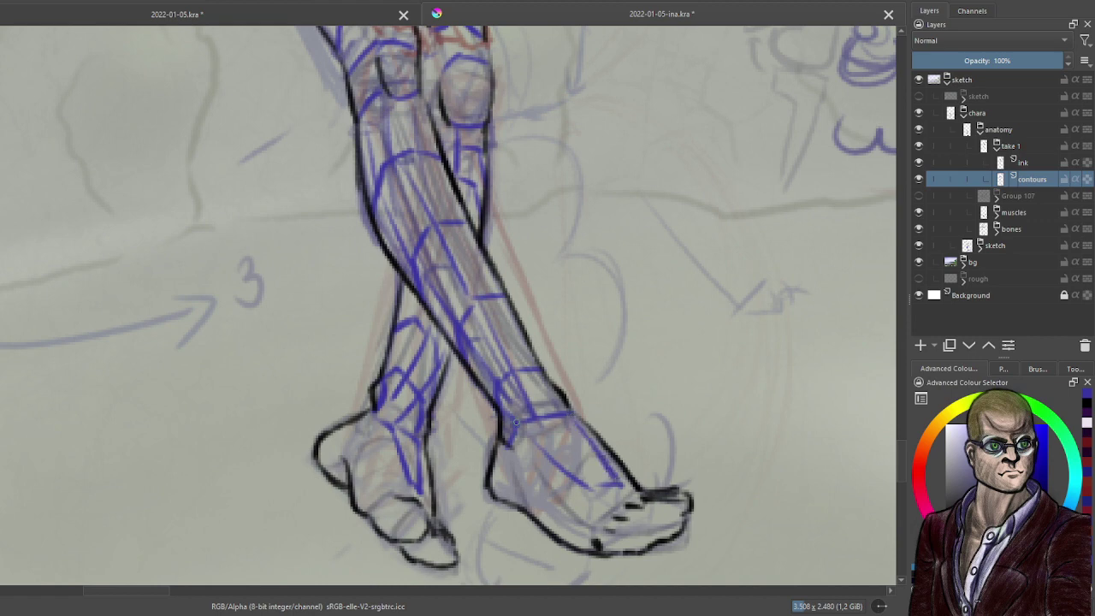
pyautogui.moveTo(516, 422)
pyautogui.mouseDown()
pyautogui.moveTo(599, 486)
pyautogui.moveTo(623, 485)
pyautogui.mouseUp()
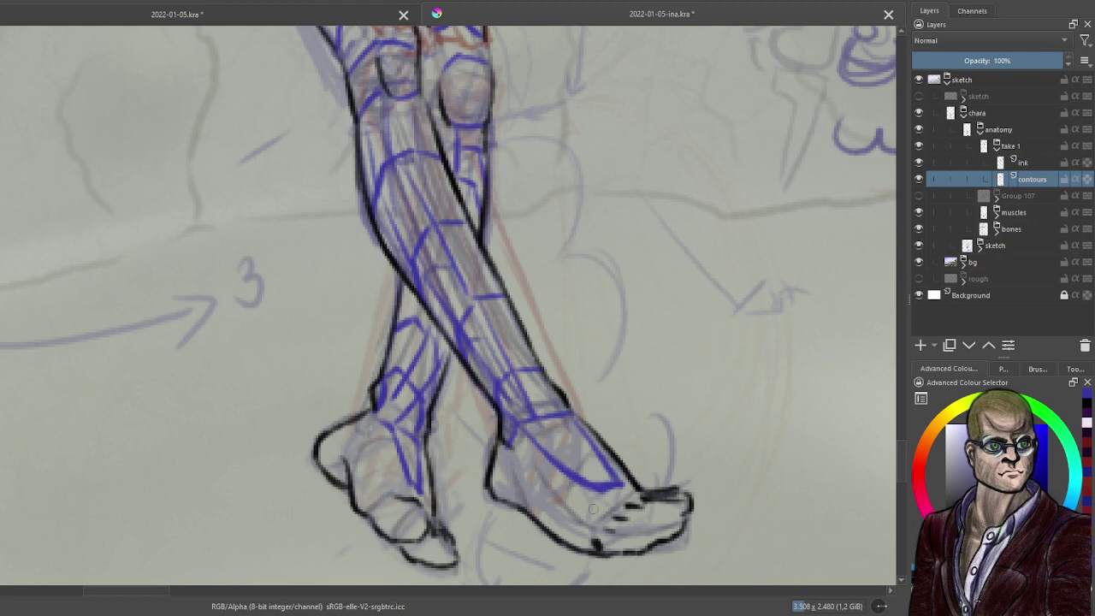
pyautogui.moveTo(599, 498); pyautogui.dragTo(575, 529)
pyautogui.moveTo(514, 456)
pyautogui.mouseDown()
pyautogui.moveTo(525, 486)
pyautogui.moveTo(586, 549)
pyautogui.mouseUp()
pyautogui.moveTo(528, 511); pyautogui.dragTo(519, 482)
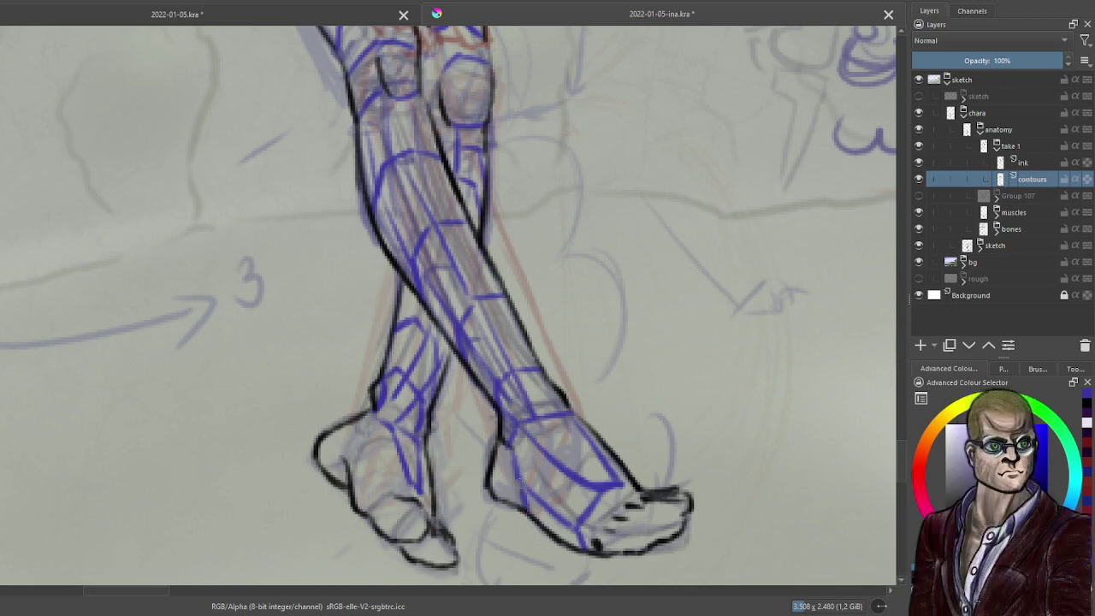
pyautogui.moveTo(582, 524)
pyautogui.mouseDown()
pyautogui.moveTo(640, 496)
pyautogui.moveTo(598, 539)
pyautogui.moveTo(688, 499)
pyautogui.moveTo(659, 541)
pyautogui.moveTo(679, 520)
pyautogui.moveTo(671, 539)
pyautogui.mouseUp()
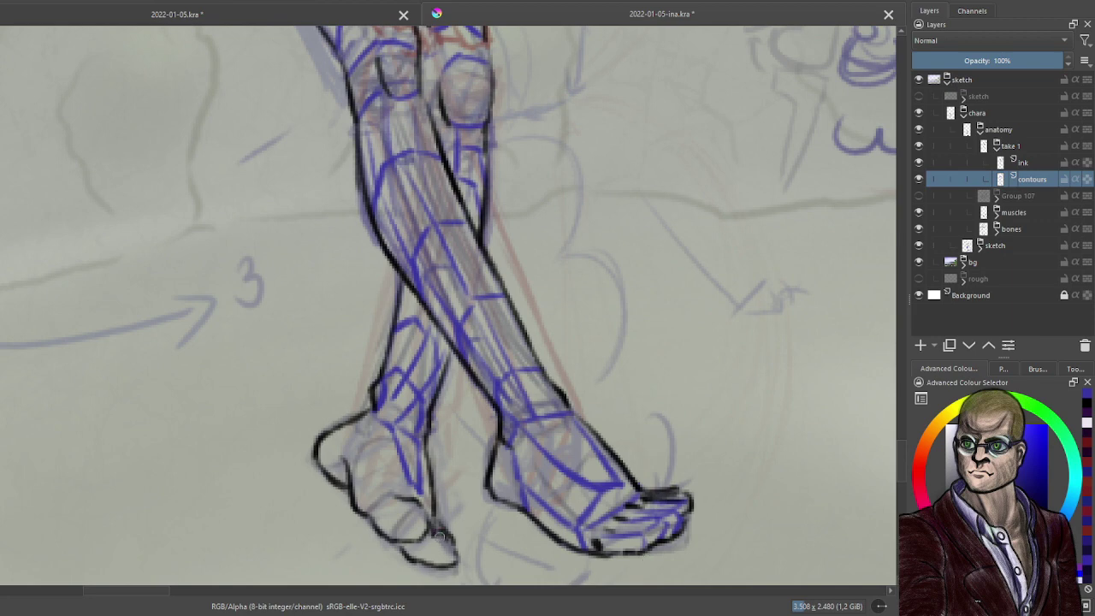
# Draw blue contours over the rear foot's toes, ankle, heel, instep and ball of the foot.
pyautogui.moveTo(440, 537)
pyautogui.mouseDown()
pyautogui.moveTo(416, 556)
pyautogui.moveTo(447, 560)
pyautogui.mouseUp()
pyautogui.moveTo(453, 554); pyautogui.dragTo(431, 565)
pyautogui.moveTo(361, 426)
pyautogui.mouseDown()
pyautogui.moveTo(343, 450)
pyautogui.moveTo(364, 457)
pyautogui.moveTo(395, 426)
pyautogui.mouseUp()
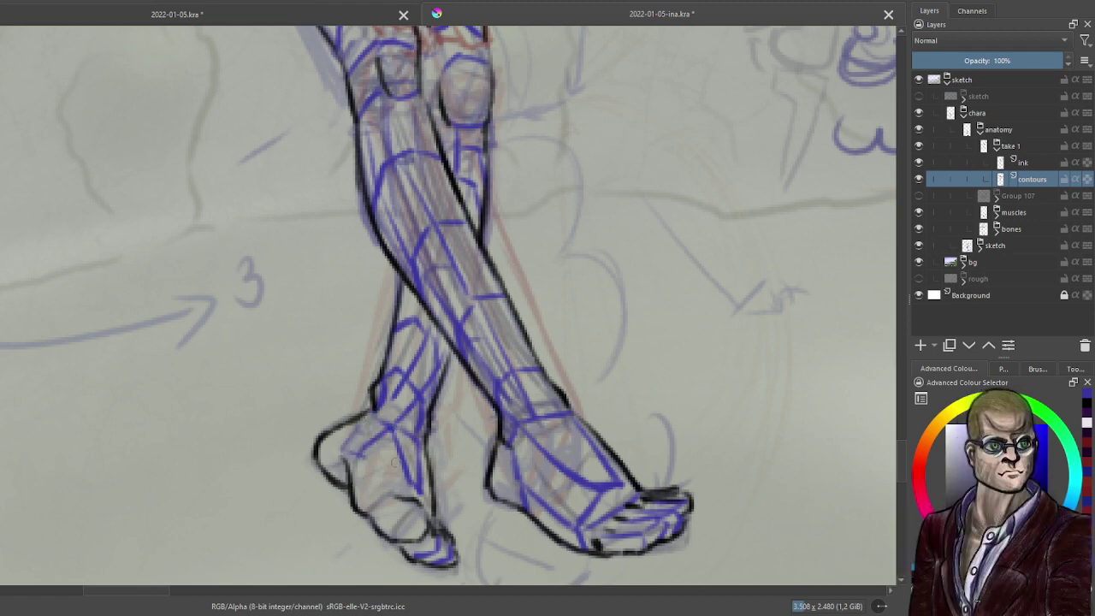
pyautogui.moveTo(403, 466)
pyautogui.mouseDown()
pyautogui.moveTo(383, 453)
pyautogui.moveTo(352, 481)
pyautogui.moveTo(382, 477)
pyautogui.mouseUp()
pyautogui.moveTo(382, 479); pyautogui.dragTo(363, 500)
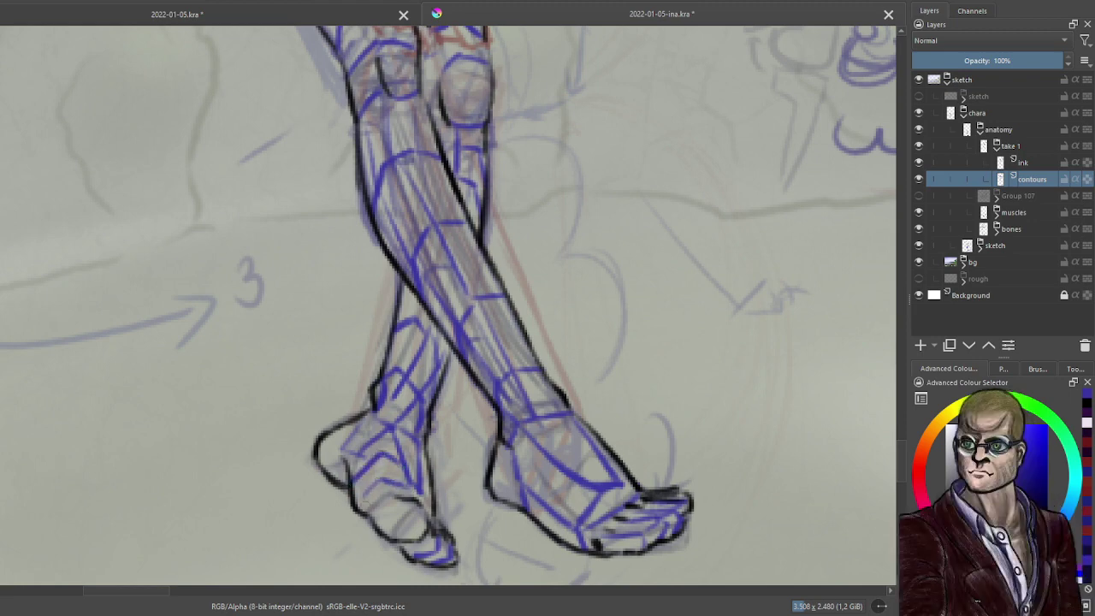
pyautogui.moveTo(377, 456)
pyautogui.mouseDown()
pyautogui.moveTo(389, 493)
pyautogui.moveTo(360, 505)
pyautogui.moveTo(372, 516)
pyautogui.moveTo(370, 490)
pyautogui.mouseUp()
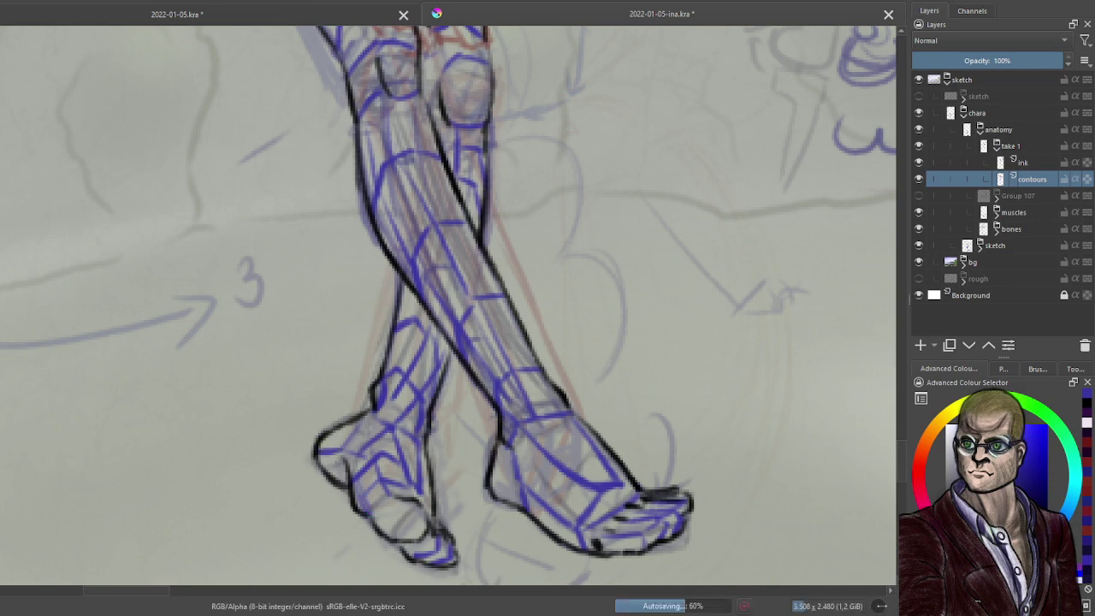
pyautogui.moveTo(422, 503)
pyautogui.mouseDown()
pyautogui.moveTo(401, 504)
pyautogui.moveTo(392, 531)
pyautogui.mouseUp()
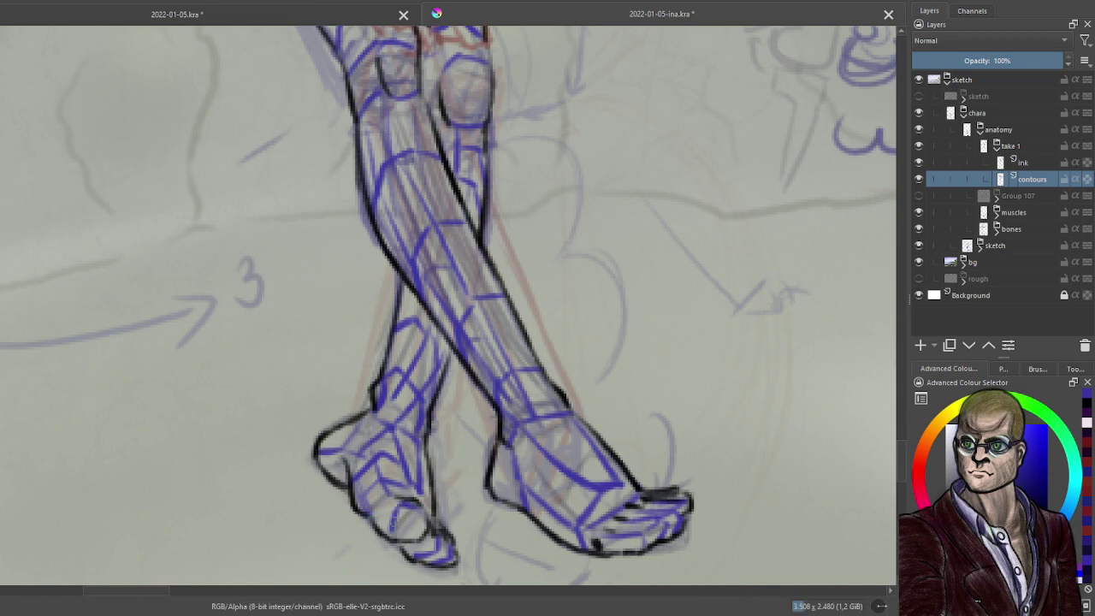
pyautogui.moveTo(390, 491)
pyautogui.mouseDown()
pyautogui.moveTo(373, 500)
pyautogui.moveTo(384, 522)
pyautogui.mouseUp()
# Hide the bones and muscles groups to check the contoured figure against the background.
pyautogui.press('2')
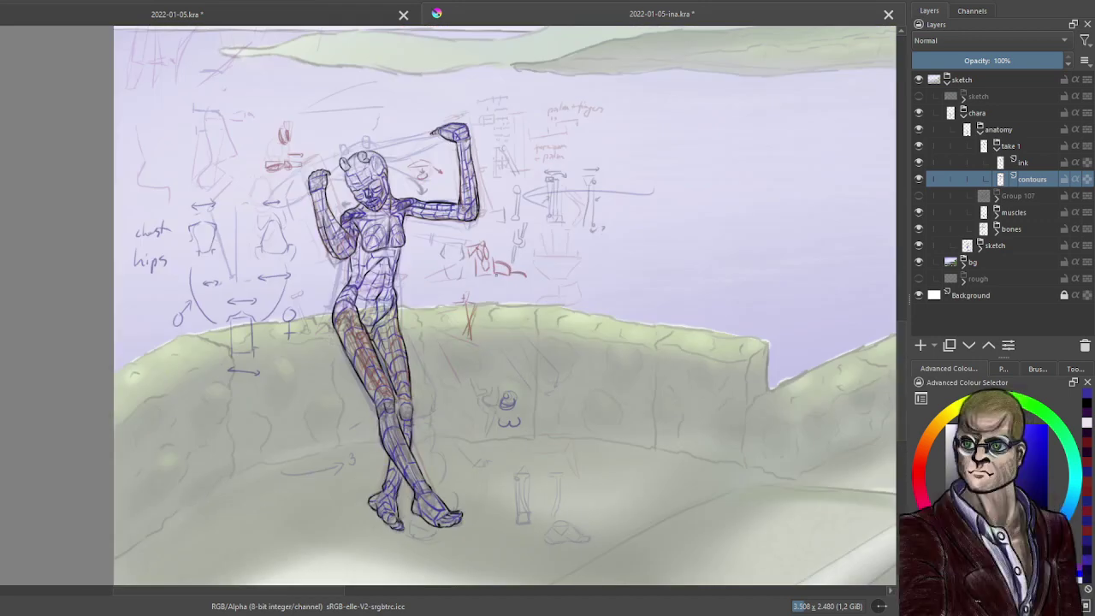
pyautogui.click(919, 229)
pyautogui.click(920, 212)
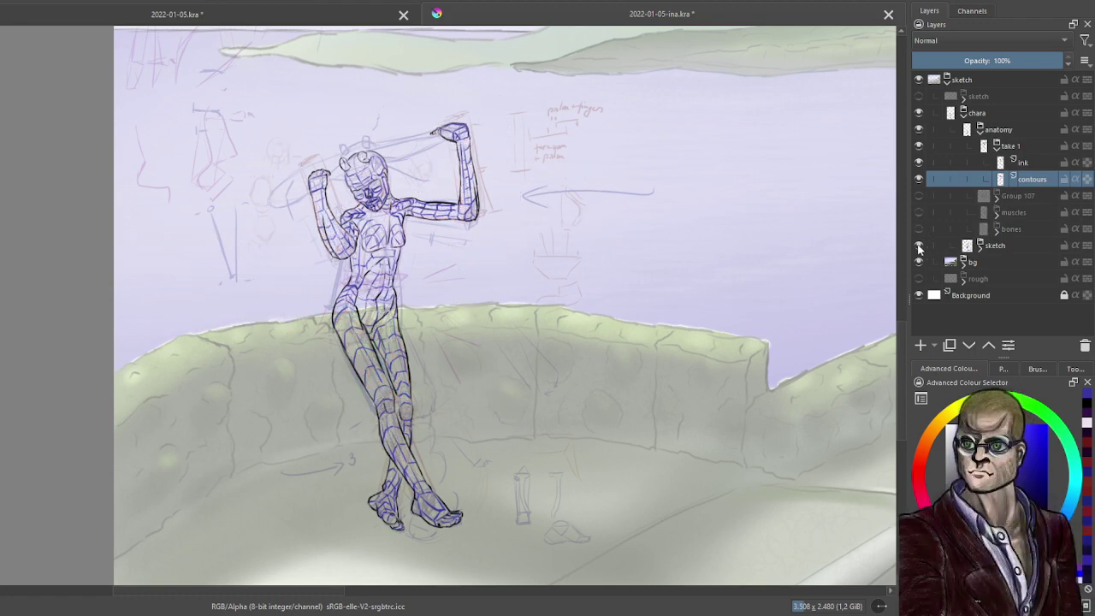
pyautogui.scroll(-3, 495, 342)
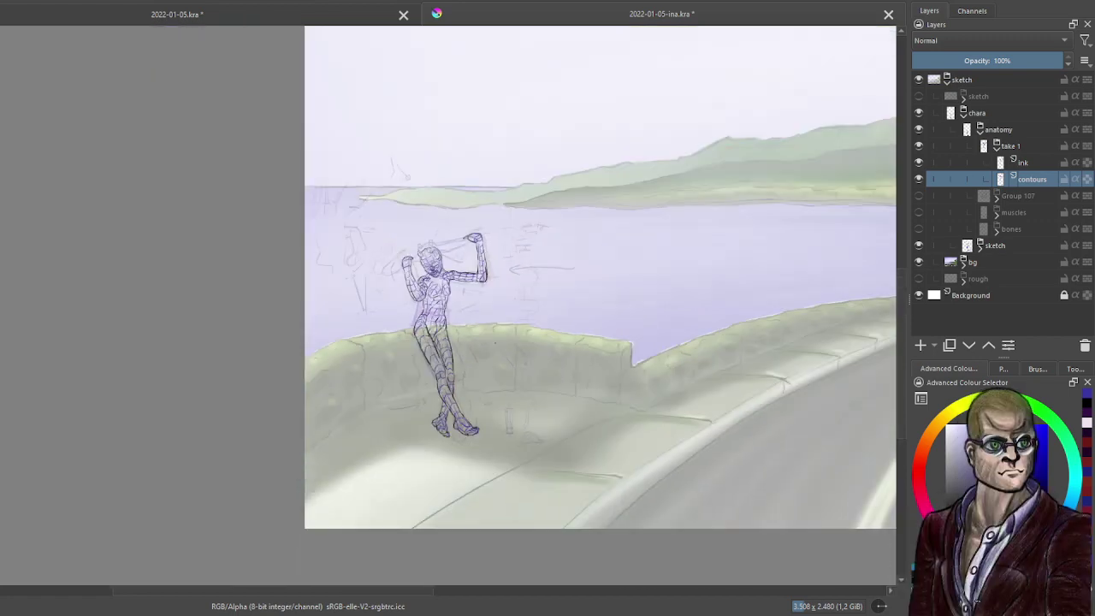
pyautogui.moveTo(561, 364); pyautogui.dragTo(439, 347)
pyautogui.moveTo(336, 356); pyautogui.dragTo(449, 385)
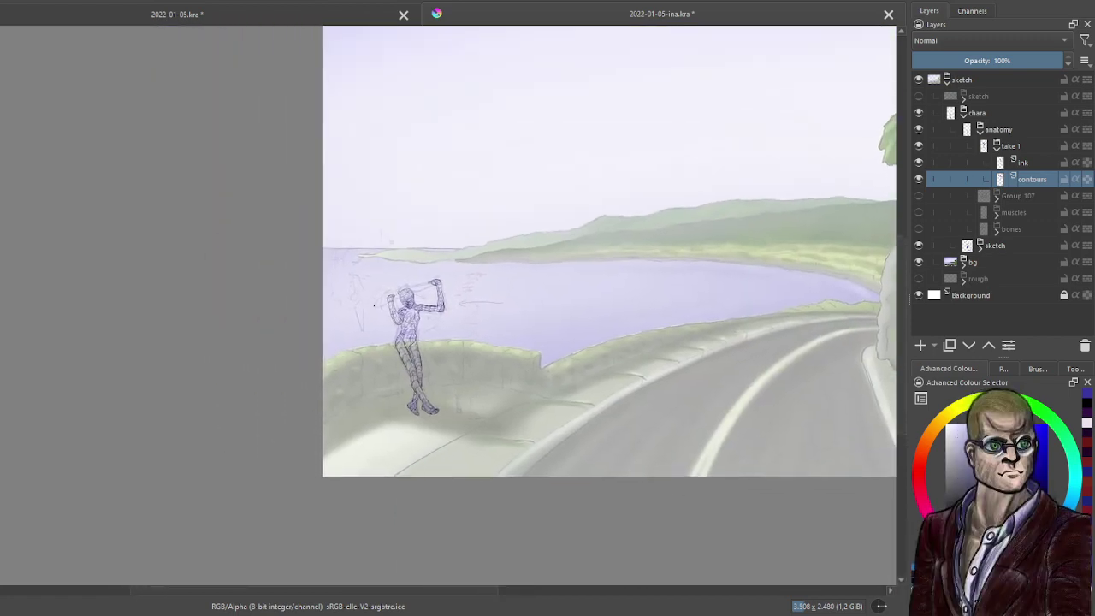
pyautogui.scroll(5, 368, 307)
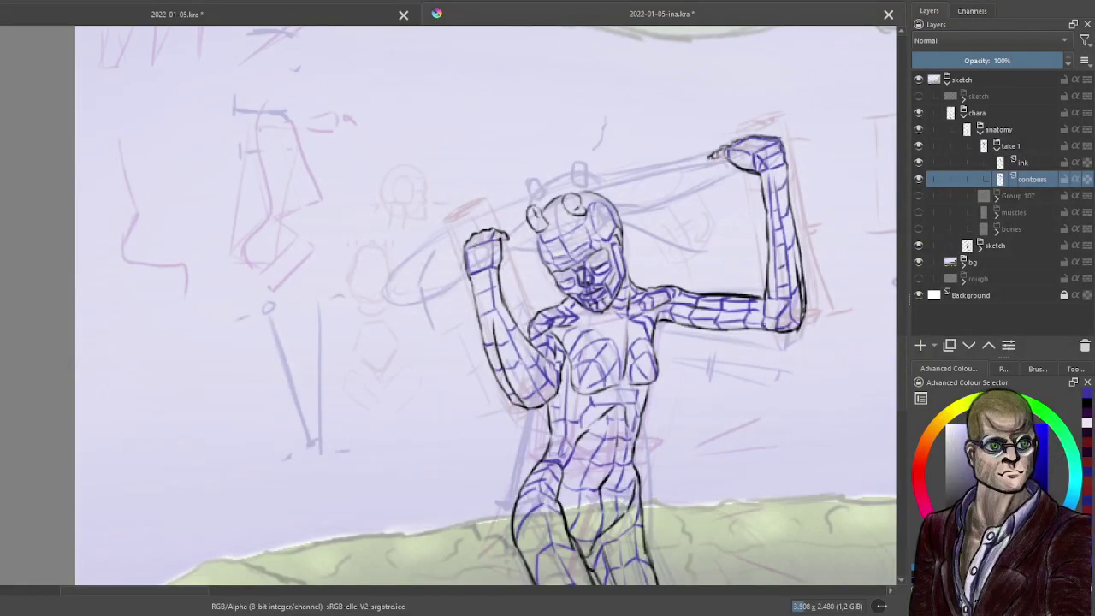
pyautogui.moveTo(717, 294); pyautogui.dragTo(659, 317)
pyautogui.scroll(1, 659, 316)
# Put the ink layer into a new group and add an empty paint layer above it inside that group.
pyautogui.click(1040, 166)
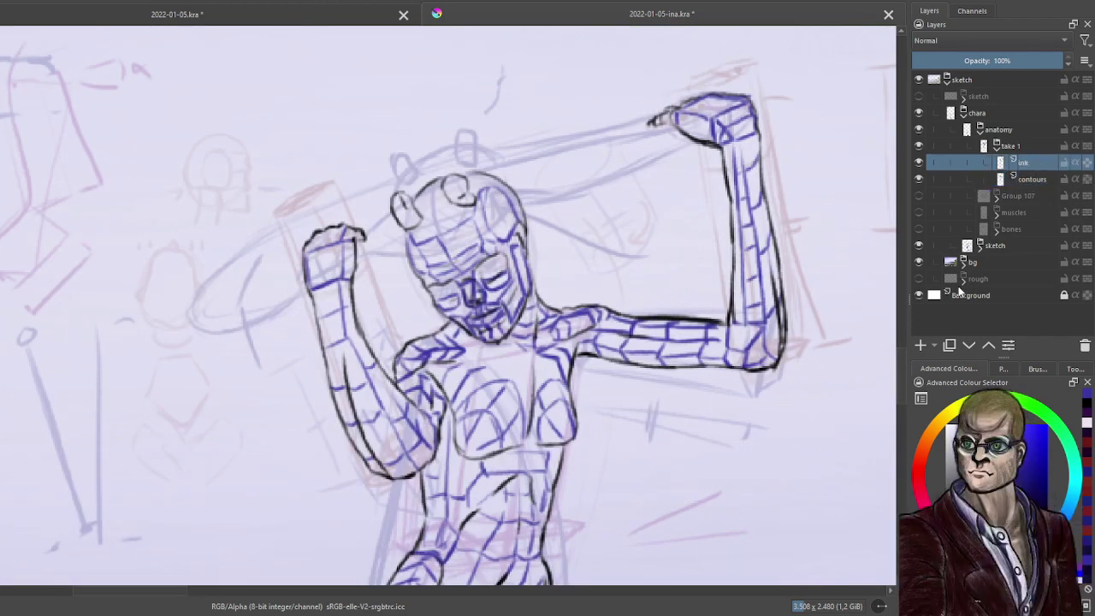
pyautogui.click(922, 343)
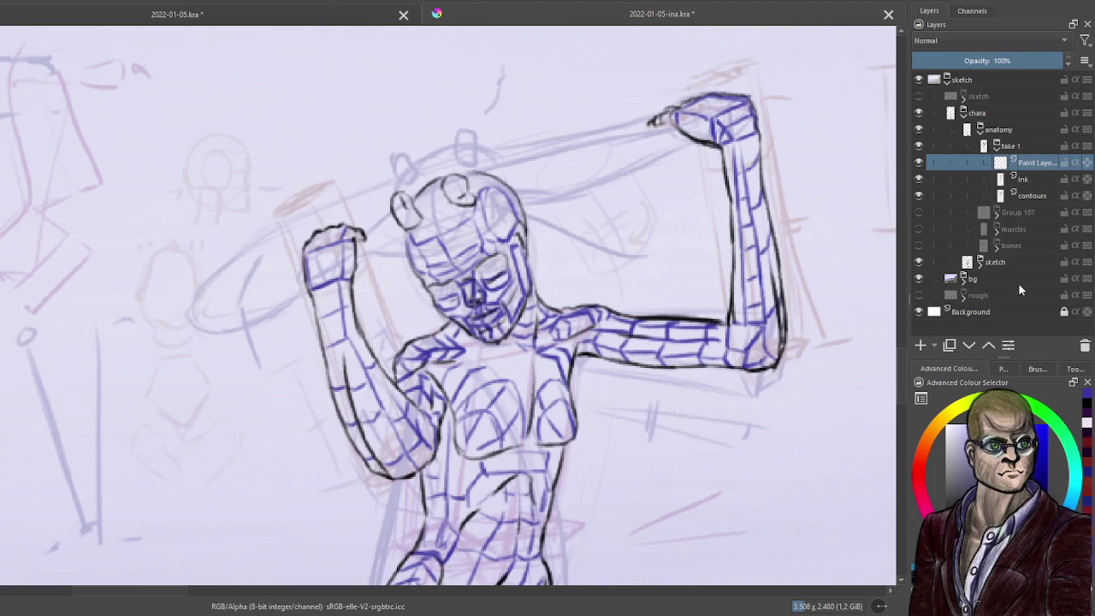
pyautogui.click(1085, 345)
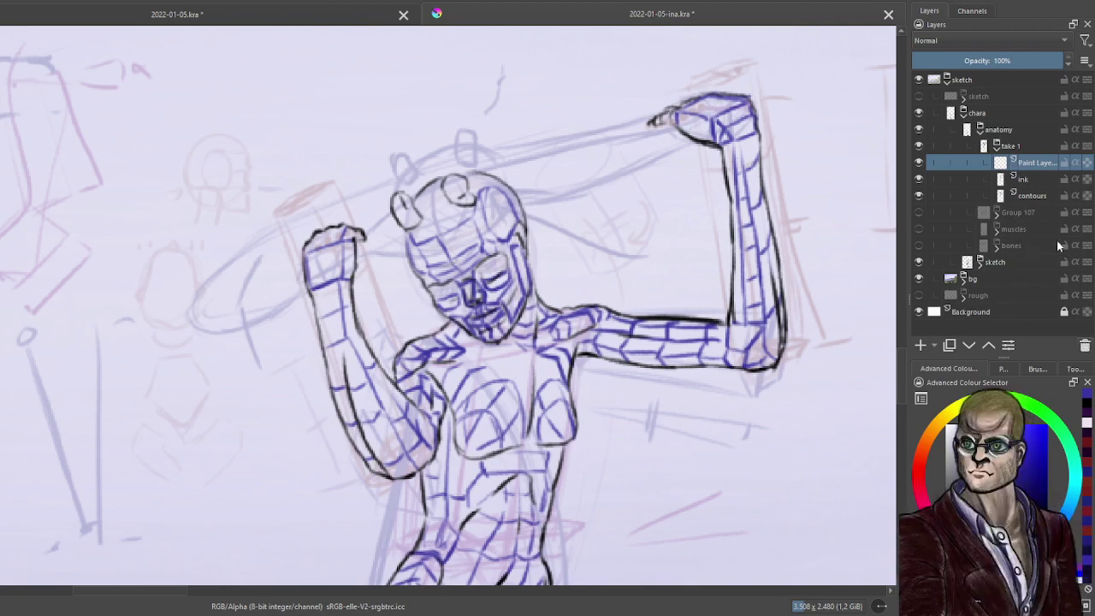
pyautogui.hotkey('ctrl', 'g')
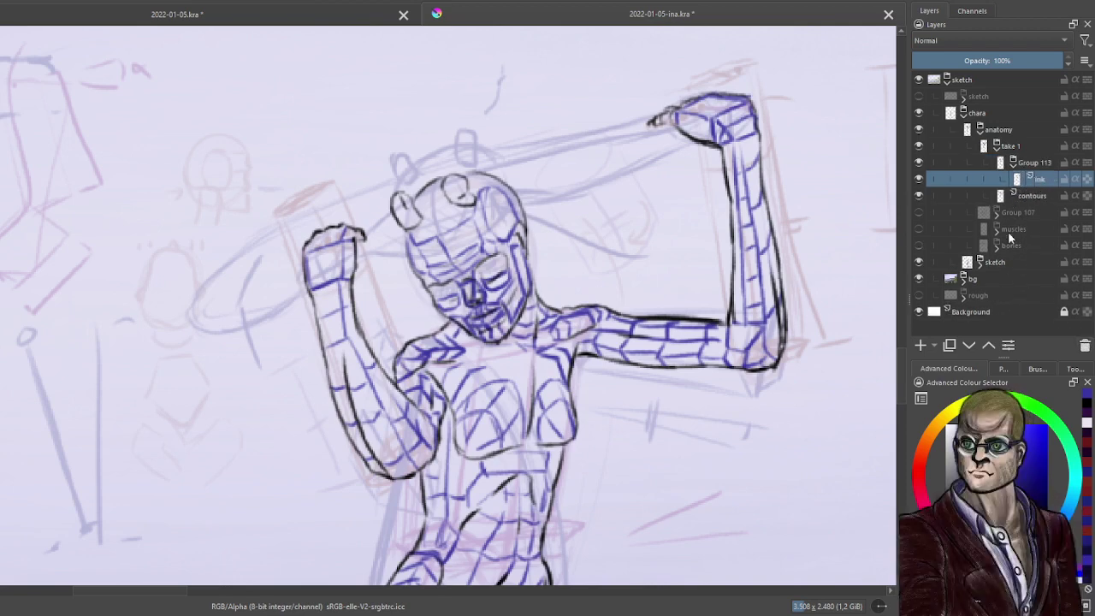
pyautogui.click(919, 344)
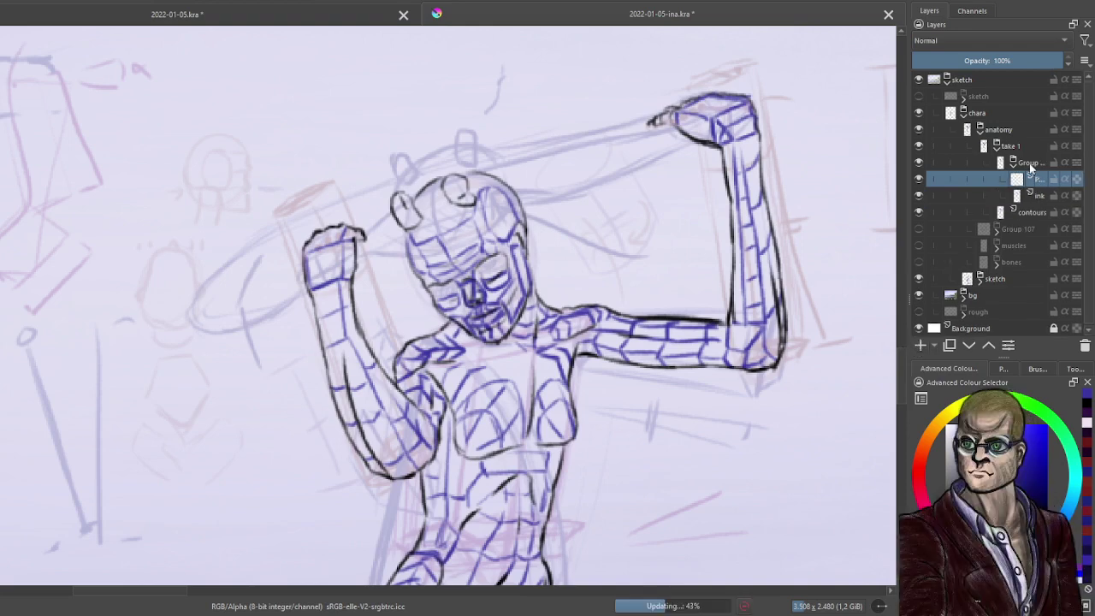
# Rename the new paint layer "hat" and its parent group "inks".
pyautogui.doubleClick(1038, 178)
pyautogui.write('h')
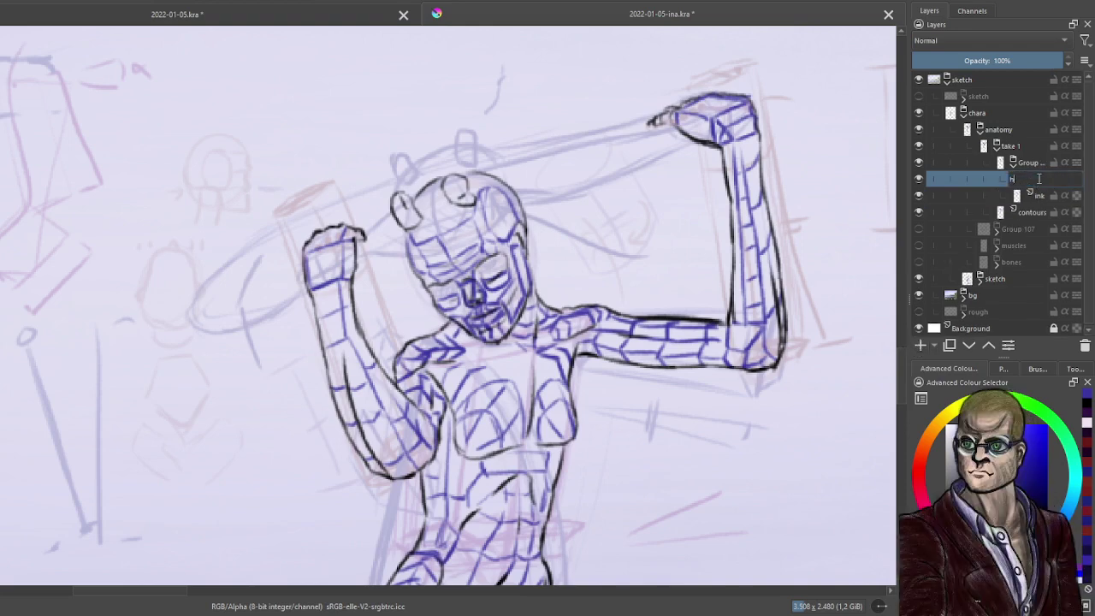
pyautogui.write('at')
pyautogui.press('Return')
pyautogui.doubleClick(1031, 162)
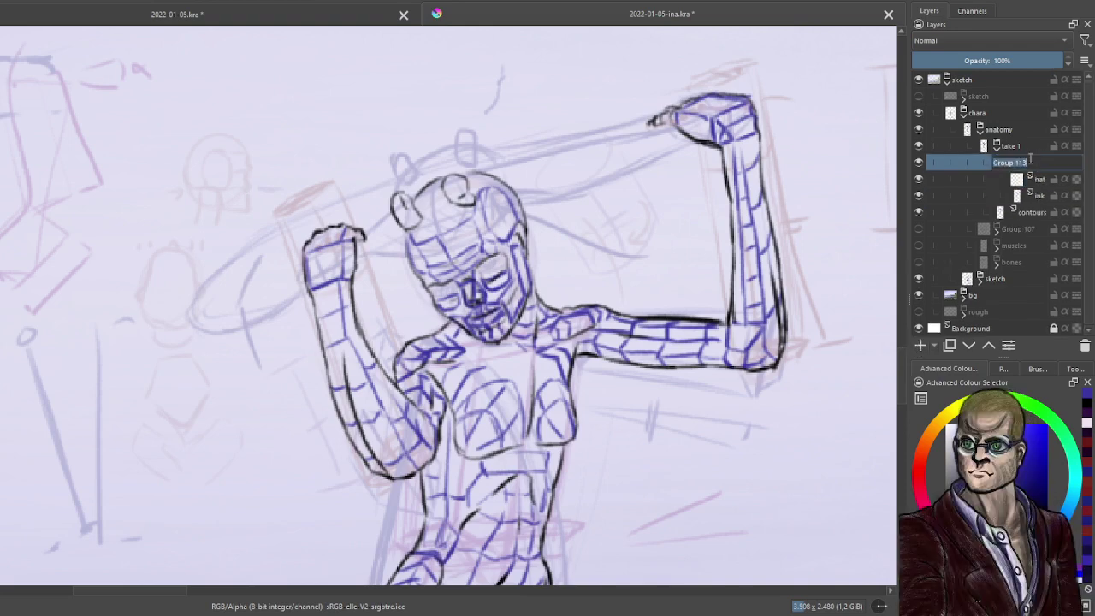
pyautogui.write('inks')
pyautogui.press('Return')
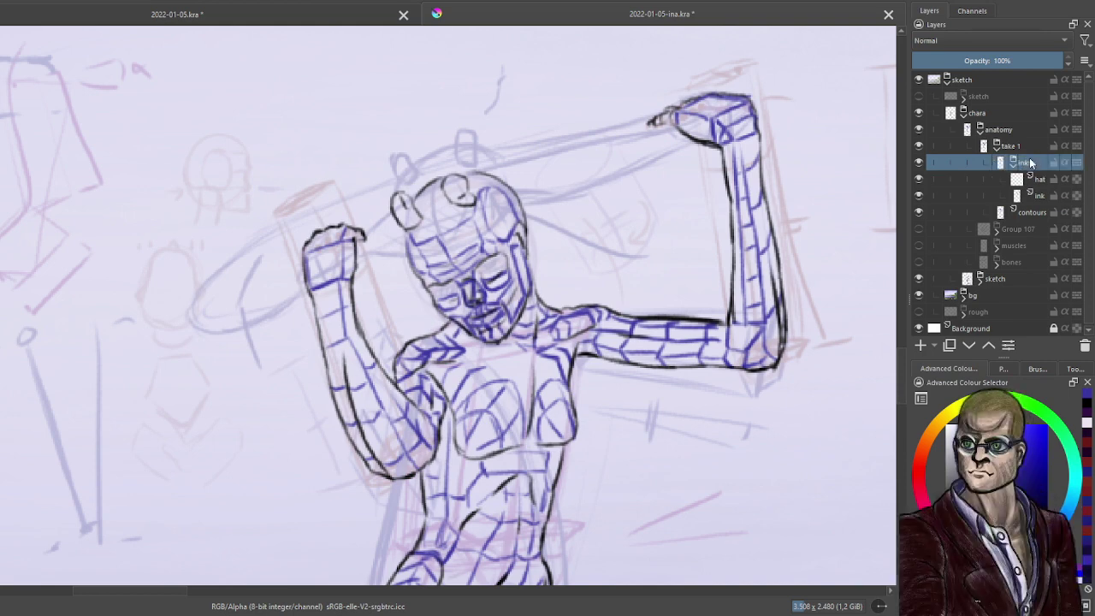
# On the hat layer, ink the hatband curve across the forehead and a dark brim line over the head from hand to hand.
pyautogui.click(1046, 181)
pyautogui.scroll(1, 550, 278)
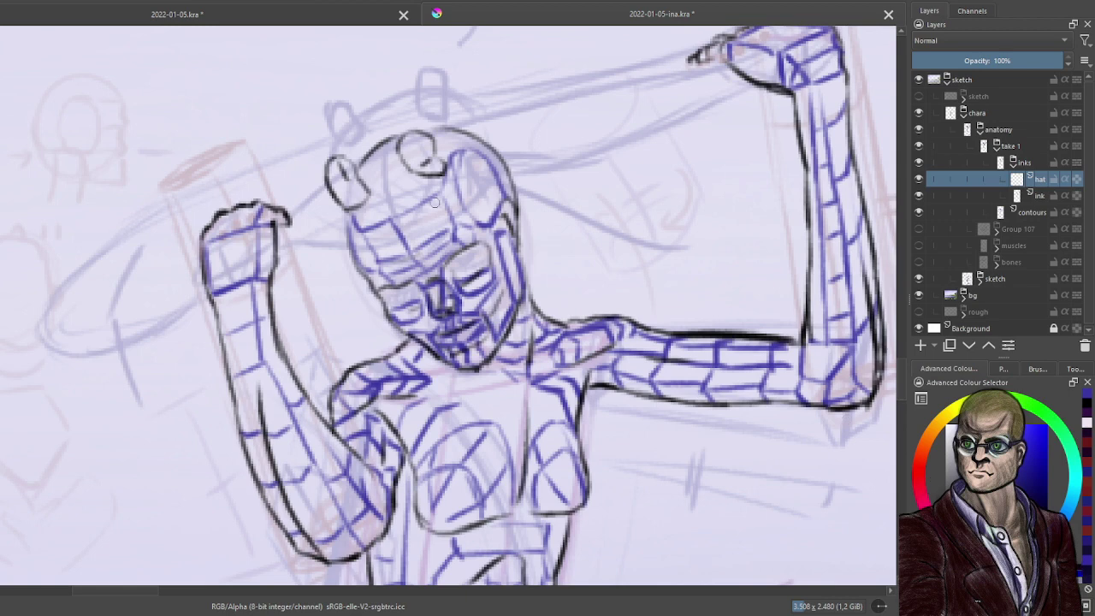
pyautogui.moveTo(355, 247); pyautogui.dragTo(457, 207)
pyautogui.hotkey('ctrl', 'z')
pyautogui.hotkey('ctrl', 'z')
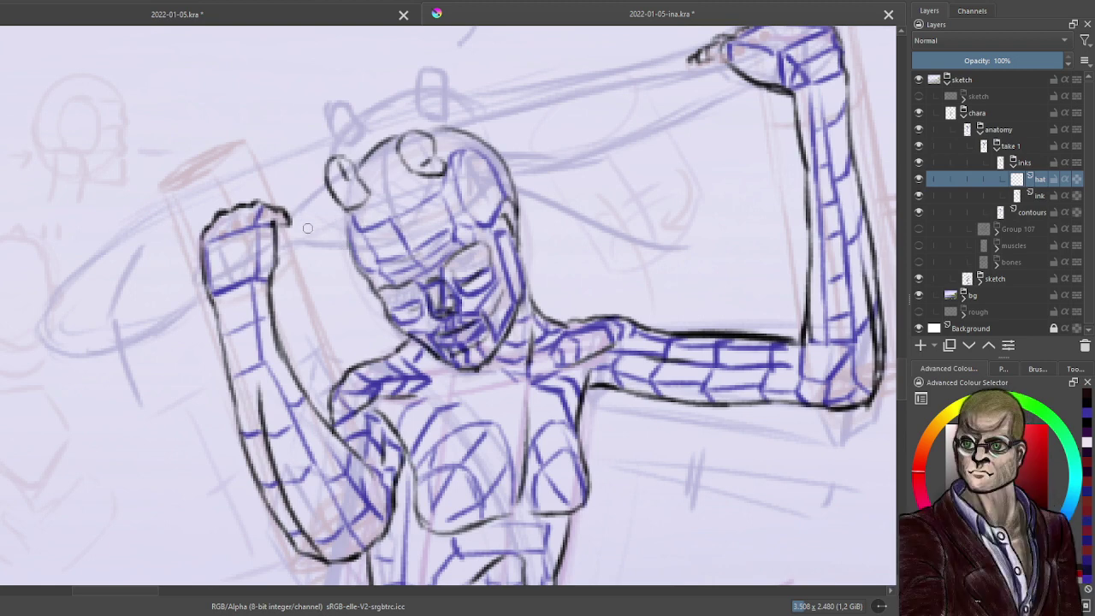
pyautogui.moveTo(283, 221)
pyautogui.mouseDown()
pyautogui.moveTo(437, 149)
pyautogui.moveTo(640, 128)
pyautogui.moveTo(626, 126)
pyautogui.moveTo(712, 83)
pyautogui.mouseUp()
pyautogui.hotkey('ctrl', 'z')
pyautogui.hotkey('ctrl', 'z')
pyautogui.moveTo(610, 129)
pyautogui.mouseDown()
pyautogui.moveTo(700, 77)
pyautogui.moveTo(616, 123)
pyautogui.moveTo(428, 157)
pyautogui.mouseUp()
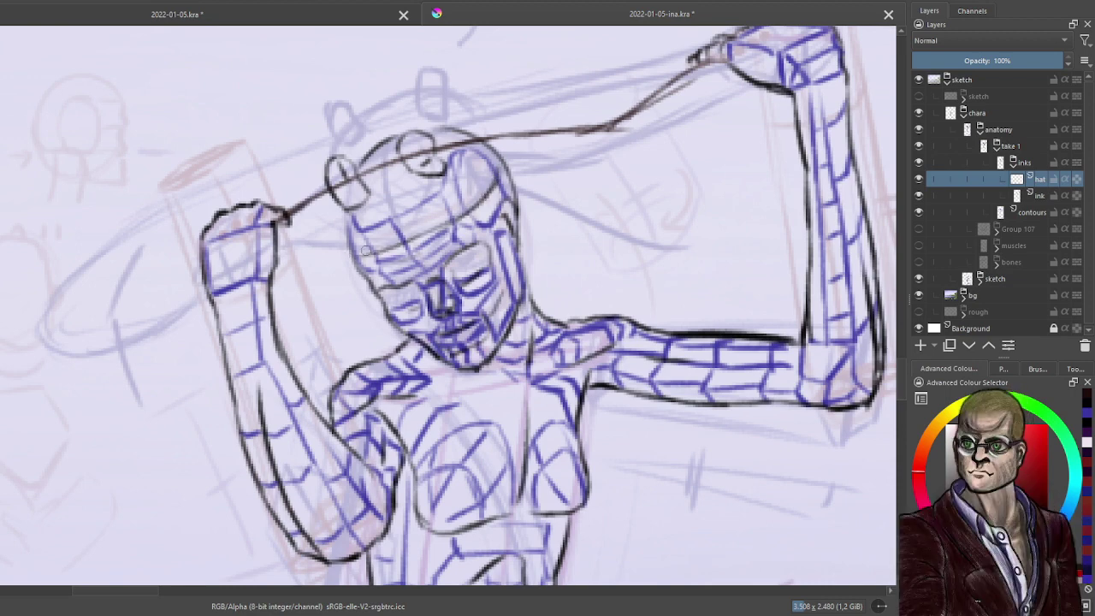
# Ink the brim's lower edge from the fist to the head and from the head to the higher hand.
pyautogui.moveTo(358, 254)
pyautogui.mouseDown()
pyautogui.moveTo(273, 255)
pyautogui.moveTo(338, 258)
pyautogui.mouseUp()
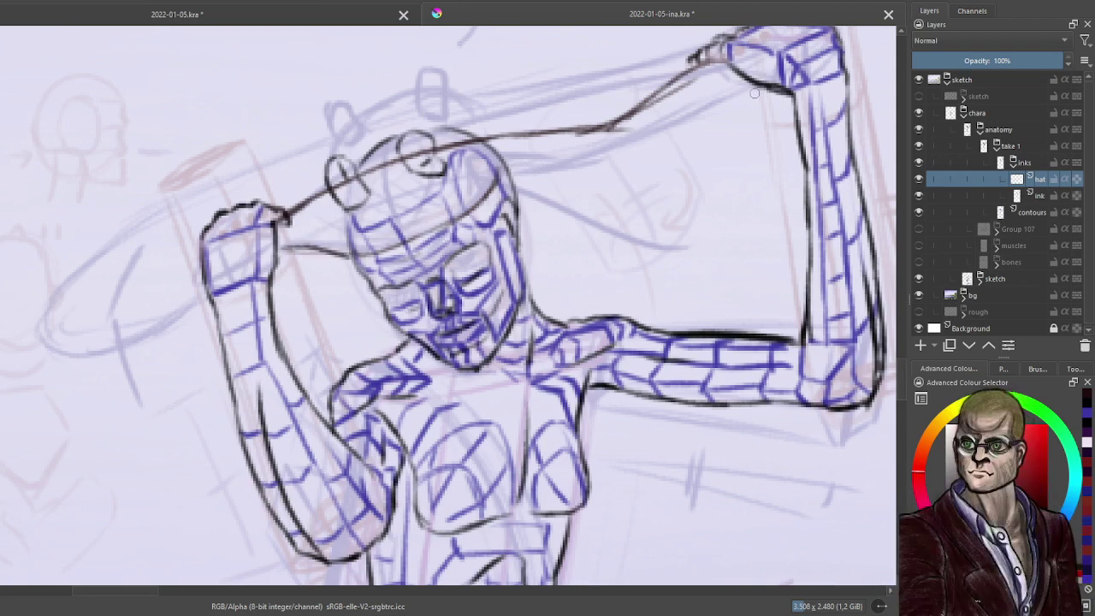
pyautogui.moveTo(754, 87)
pyautogui.mouseDown()
pyautogui.moveTo(511, 183)
pyautogui.moveTo(754, 87)
pyautogui.moveTo(752, 104)
pyautogui.mouseUp()
pyautogui.hotkey('ctrl', 'z')
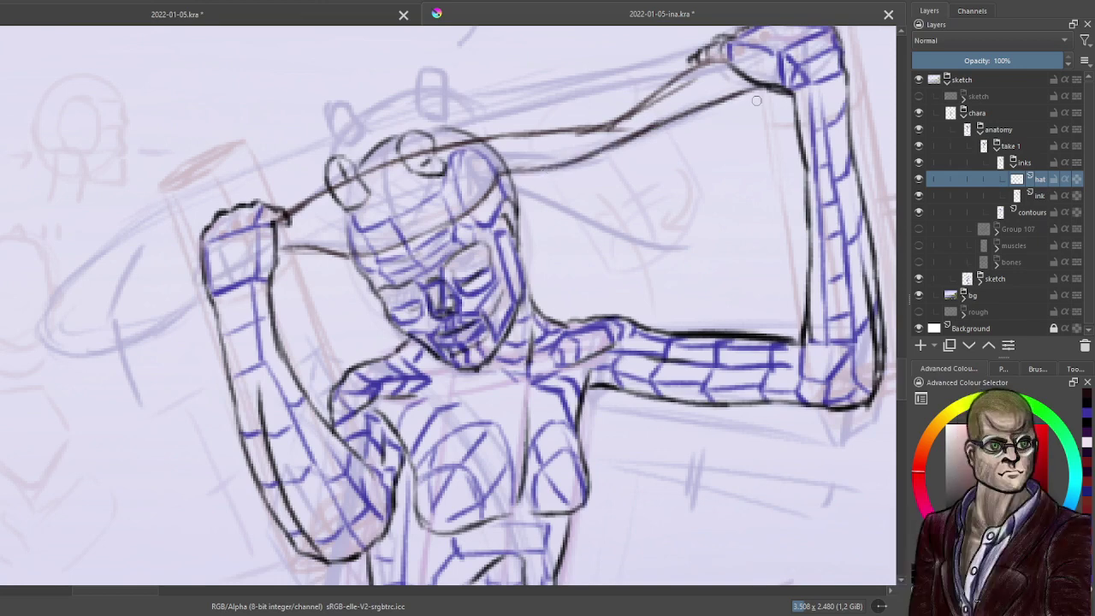
# Ink the hat's crown as a dark arc over the top of the head, redoing strokes until the curve fits.
pyautogui.scroll(-1, 570, 285)
pyautogui.moveTo(620, 249); pyautogui.dragTo(618, 313)
pyautogui.scroll(1, 618, 312)
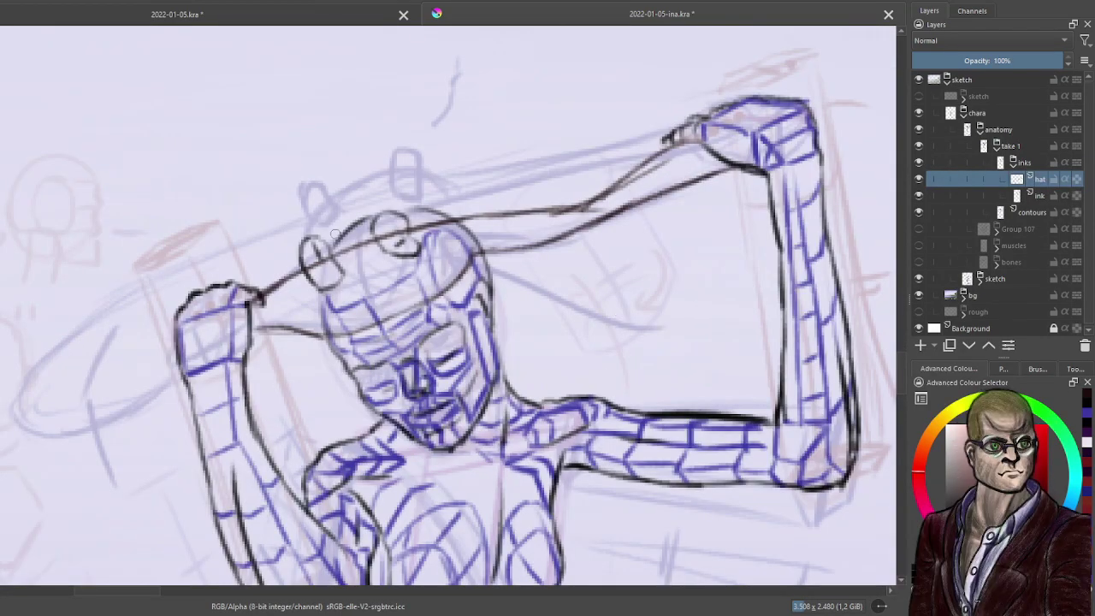
pyautogui.moveTo(328, 243)
pyautogui.mouseDown()
pyautogui.moveTo(366, 208)
pyautogui.moveTo(419, 201)
pyautogui.mouseUp()
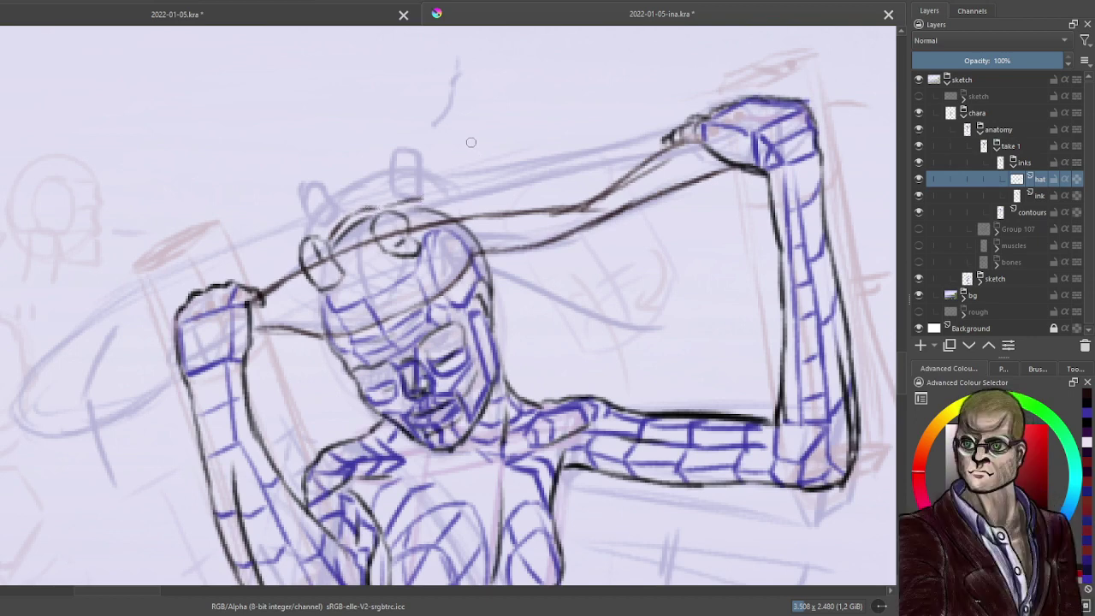
pyautogui.hotkey('ctrl', 'z')
pyautogui.hotkey('ctrl', 'z')
pyautogui.hotkey('ctrl', 'z')
pyautogui.hotkey('ctrl', 'z')
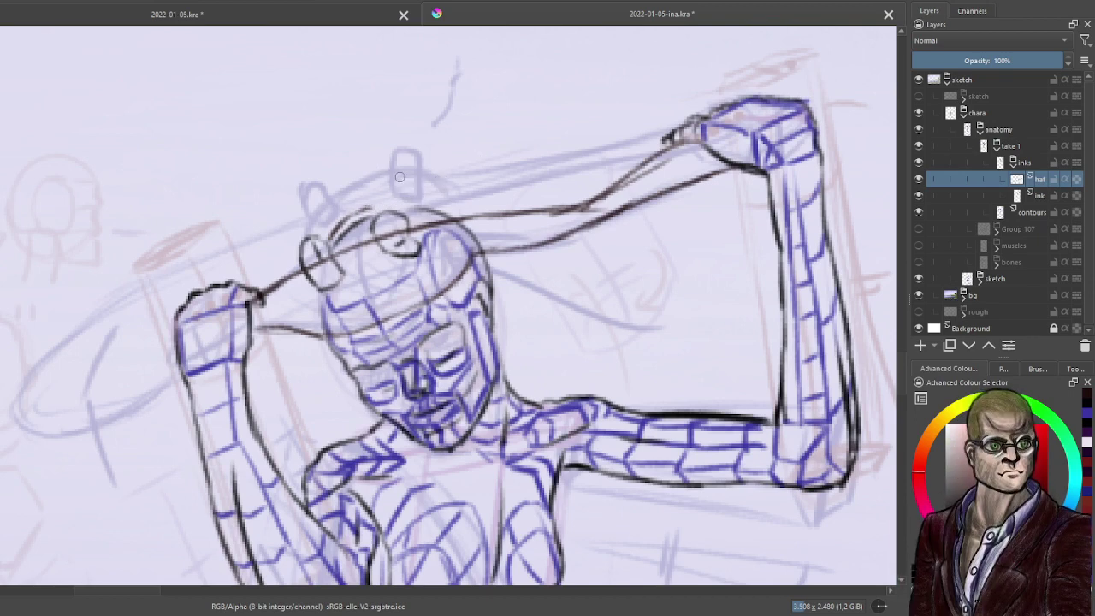
pyautogui.moveTo(323, 243); pyautogui.dragTo(369, 206)
pyautogui.hotkey('ctrl', 'z')
pyautogui.hotkey('ctrl', 'z')
pyautogui.moveTo(366, 206); pyautogui.dragTo(427, 202)
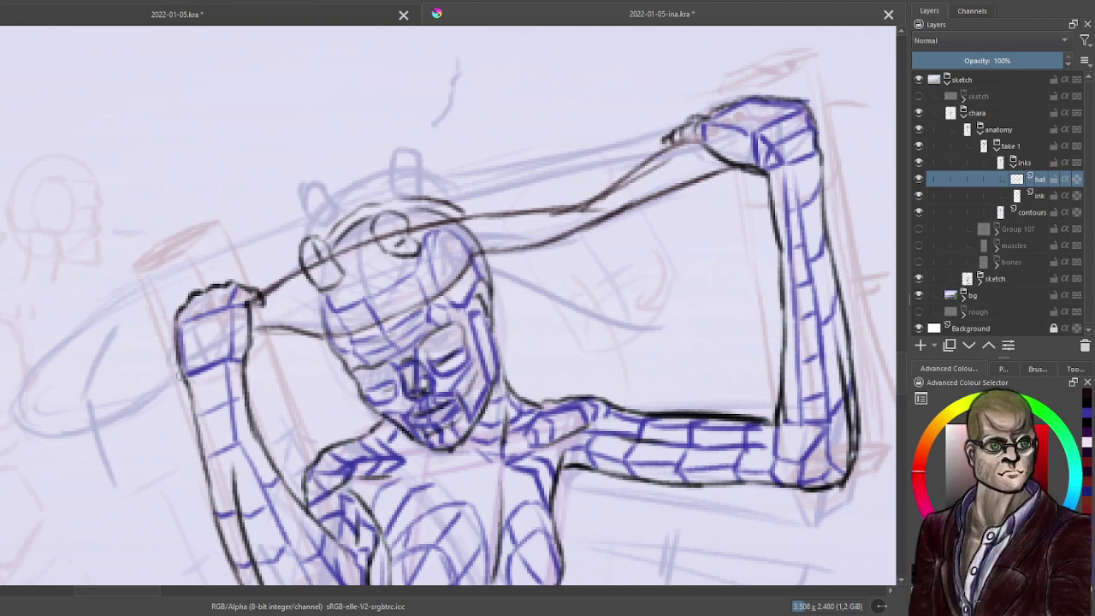
# Ink the brim's drooping loop beyond the lower fist, redrawing its upper edge until it runs smoothly back to the head.
pyautogui.moveTo(182, 368); pyautogui.dragTo(134, 413)
pyautogui.moveTo(41, 370)
pyautogui.mouseDown()
pyautogui.moveTo(27, 421)
pyautogui.moveTo(18, 392)
pyautogui.moveTo(54, 426)
pyautogui.moveTo(16, 421)
pyautogui.moveTo(133, 412)
pyautogui.mouseUp()
pyautogui.moveTo(132, 412); pyautogui.dragTo(135, 409)
pyautogui.moveTo(135, 409); pyautogui.dragTo(175, 379)
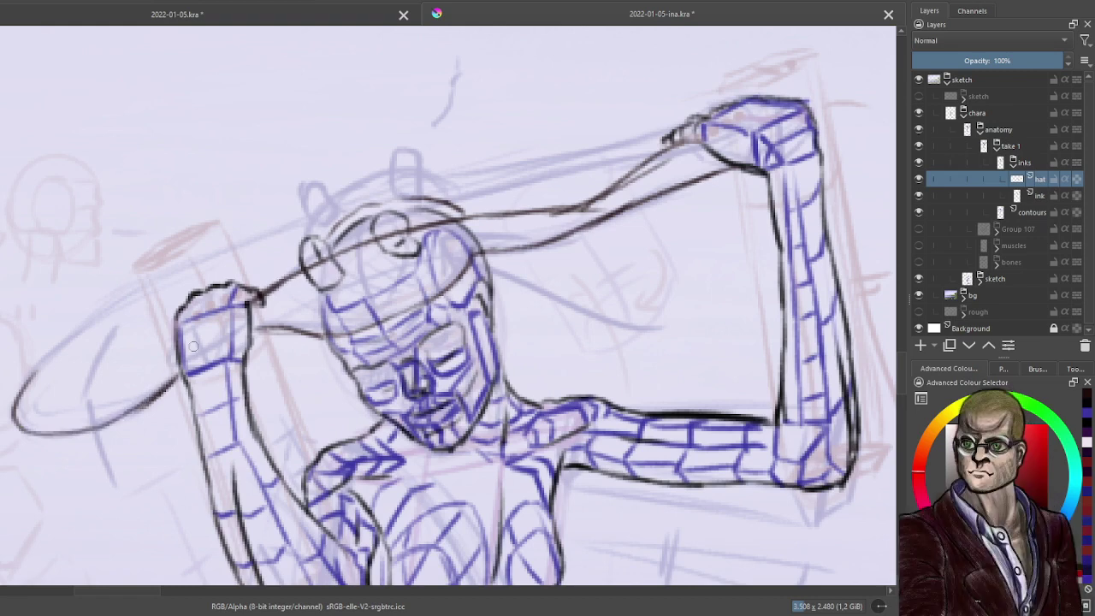
pyautogui.moveTo(34, 373)
pyautogui.mouseDown()
pyautogui.moveTo(195, 261)
pyautogui.moveTo(288, 226)
pyautogui.mouseUp()
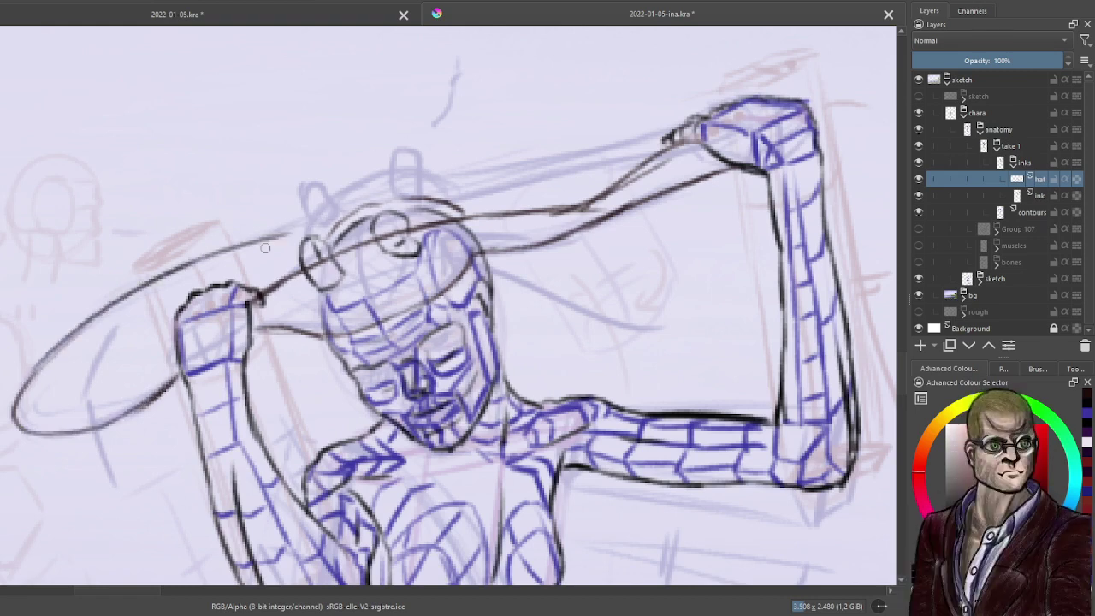
pyautogui.hotkey('ctrl', 'z')
pyautogui.hotkey('ctrl', 'z')
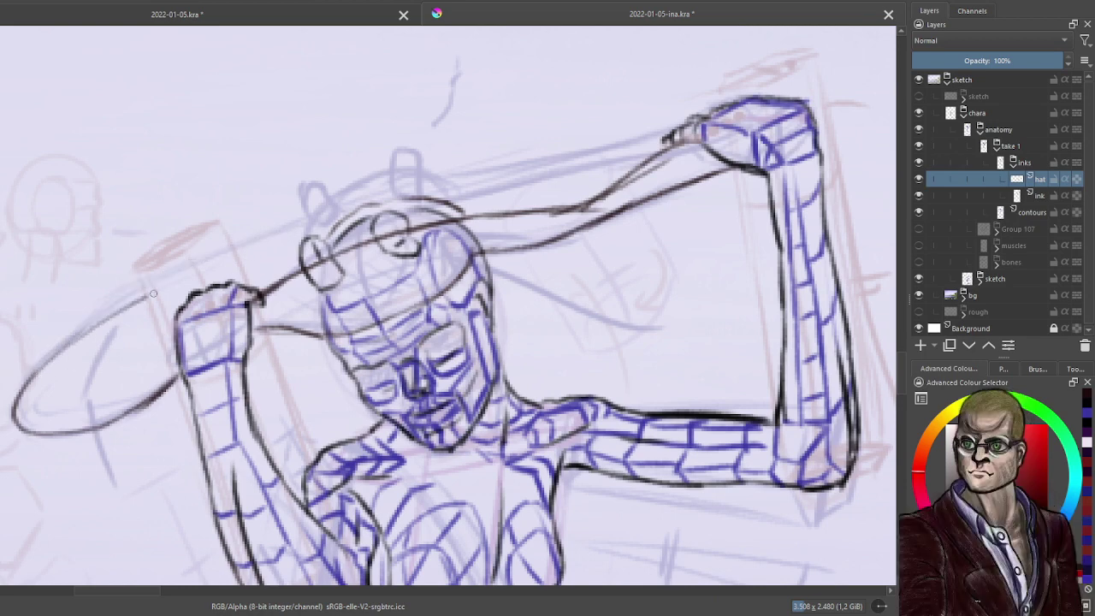
pyautogui.moveTo(35, 374); pyautogui.dragTo(295, 244)
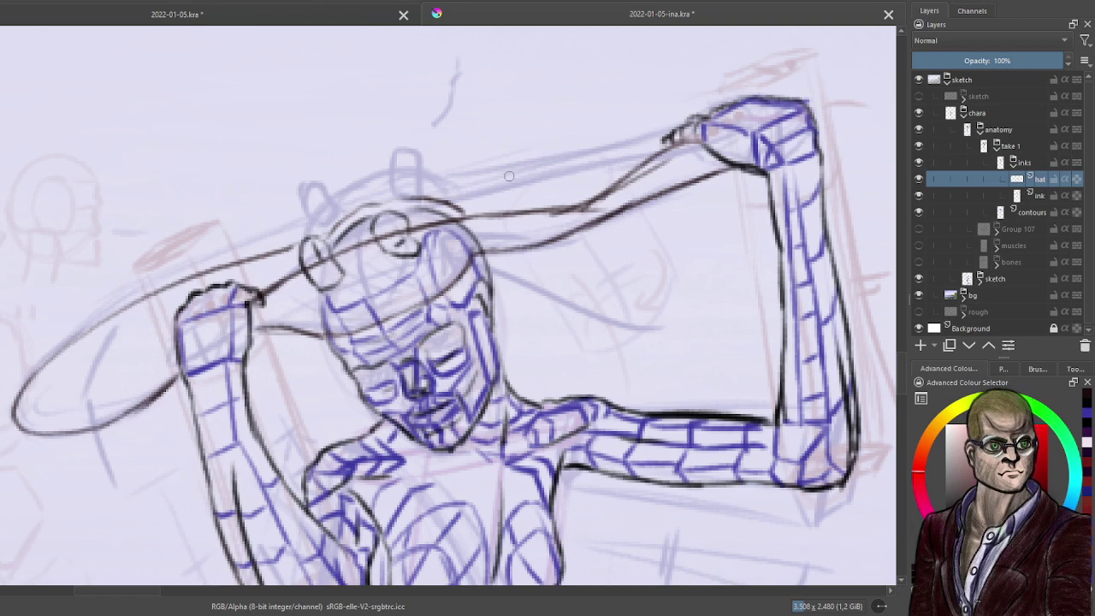
# Ink the far edge of the brim as a long arc from the hat's crown to above the raised hand.
pyautogui.moveTo(791, 78)
pyautogui.mouseDown()
pyautogui.moveTo(730, 71)
pyautogui.moveTo(723, 77)
pyautogui.moveTo(741, 71)
pyautogui.moveTo(514, 141)
pyautogui.mouseUp()
pyautogui.moveTo(514, 141); pyautogui.dragTo(462, 183)
pyautogui.moveTo(481, 175)
pyautogui.mouseDown()
pyautogui.moveTo(442, 195)
pyautogui.moveTo(637, 101)
pyautogui.mouseUp()
pyautogui.moveTo(636, 101); pyautogui.dragTo(690, 79)
pyautogui.moveTo(689, 79); pyautogui.dragTo(793, 92)
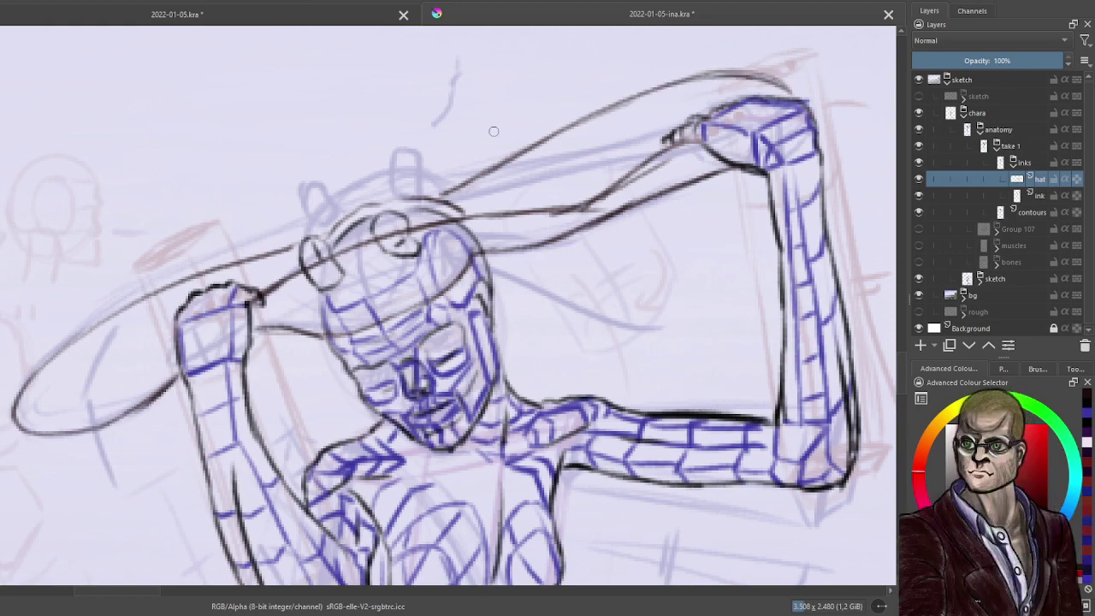
pyautogui.scroll(-3, 494, 131)
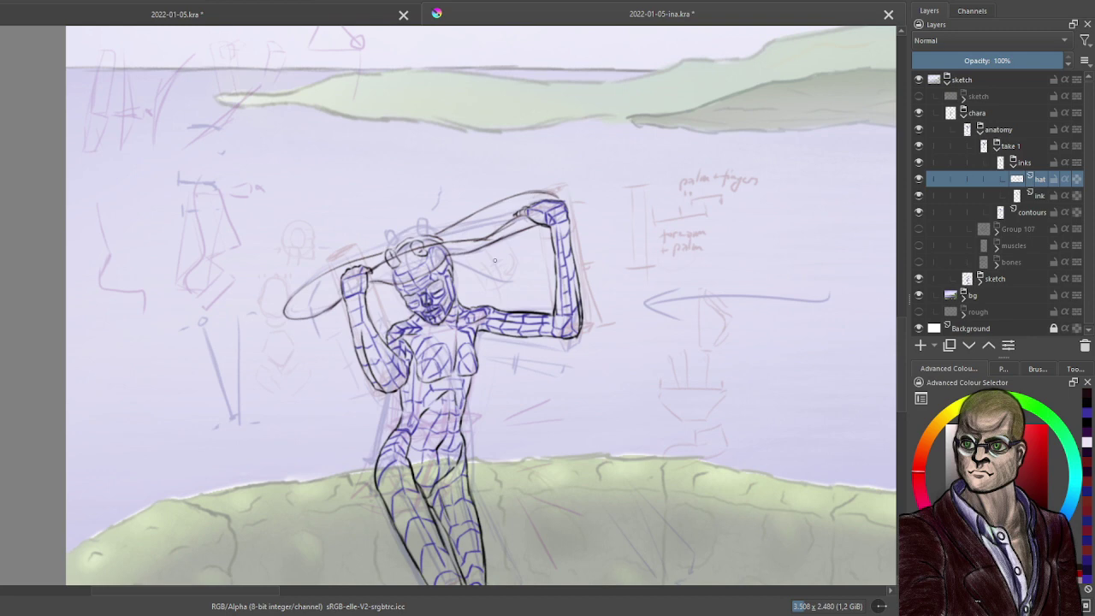
pyautogui.scroll(2, 494, 260)
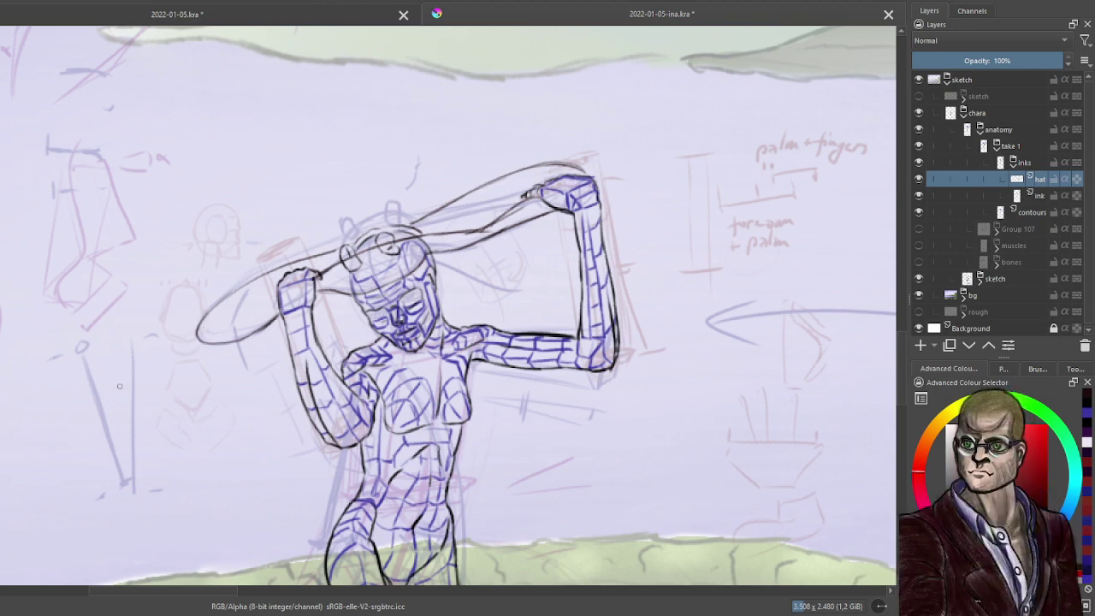
# Make the inks group active and select the enclosed body area across the torso, arms and front leg.
pyautogui.click(1013, 164)
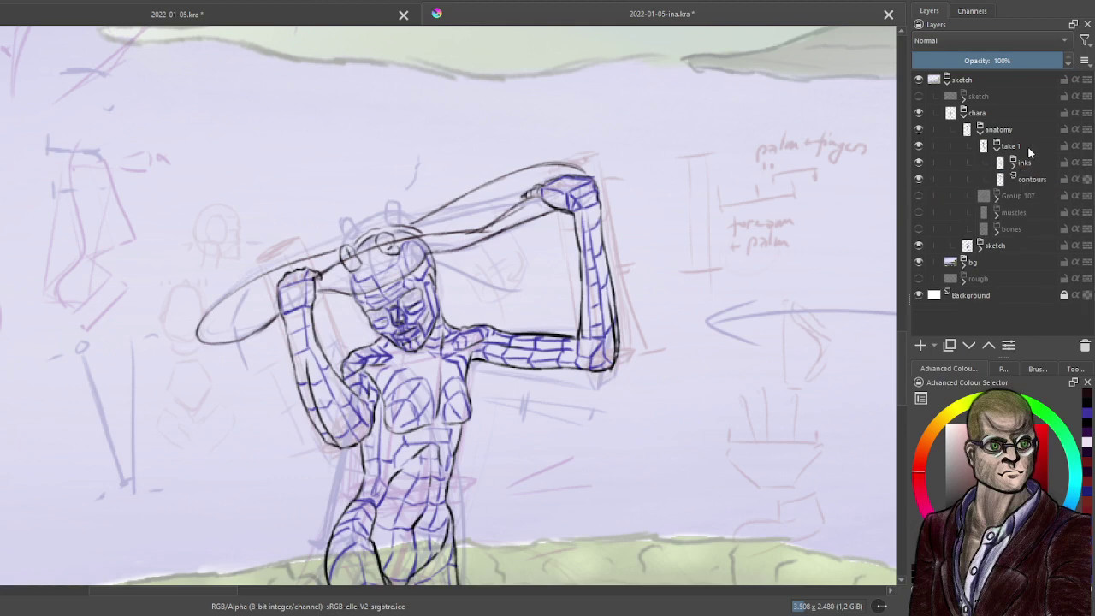
pyautogui.scroll(-2, 567, 253)
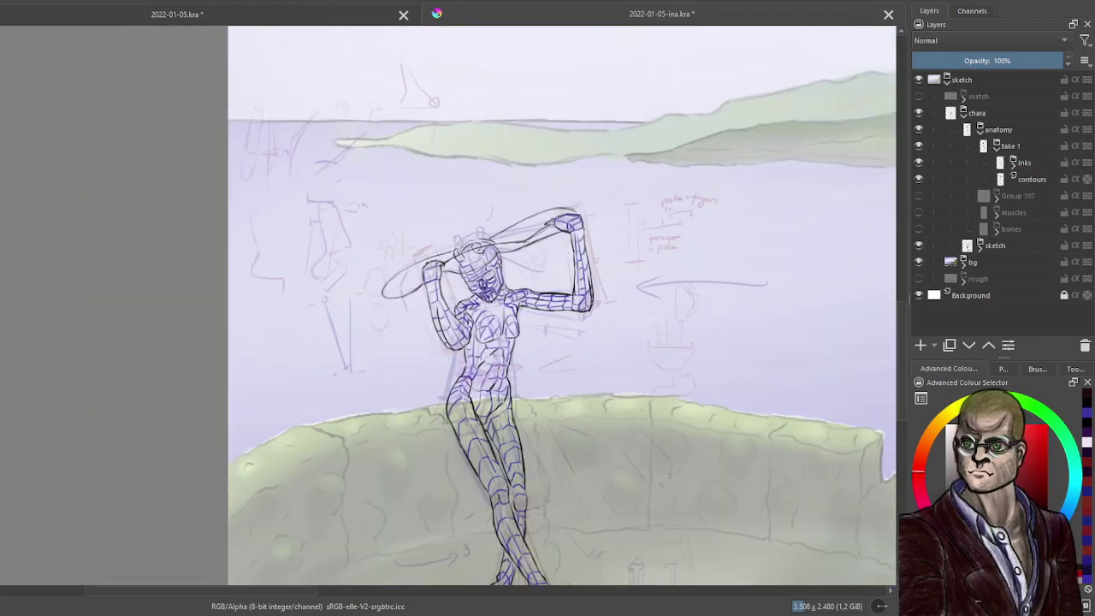
pyautogui.moveTo(613, 349); pyautogui.dragTo(570, 245)
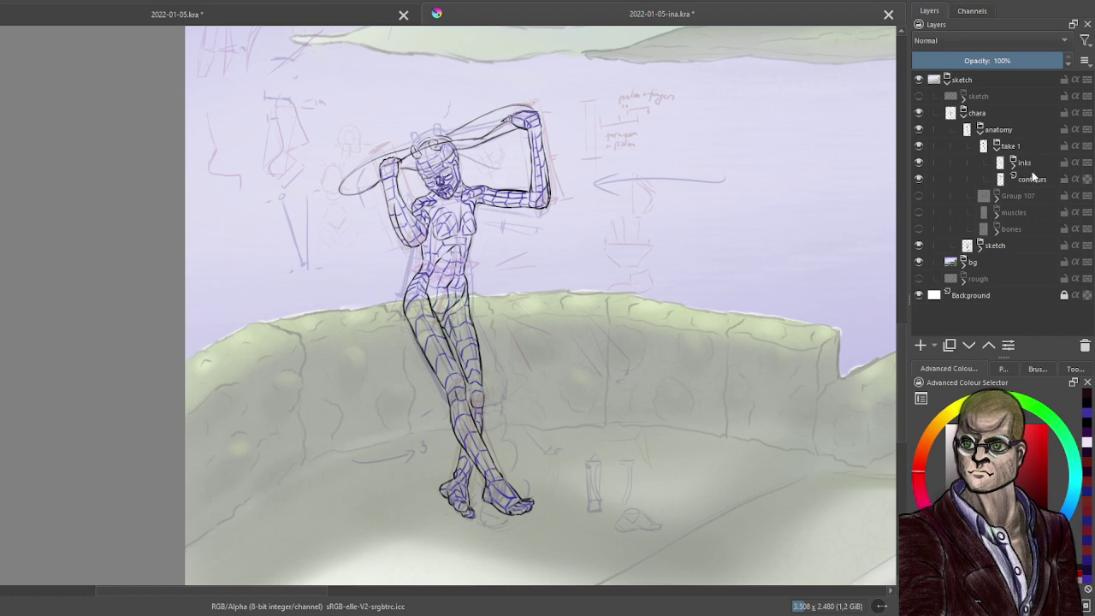
pyautogui.click(1021, 147)
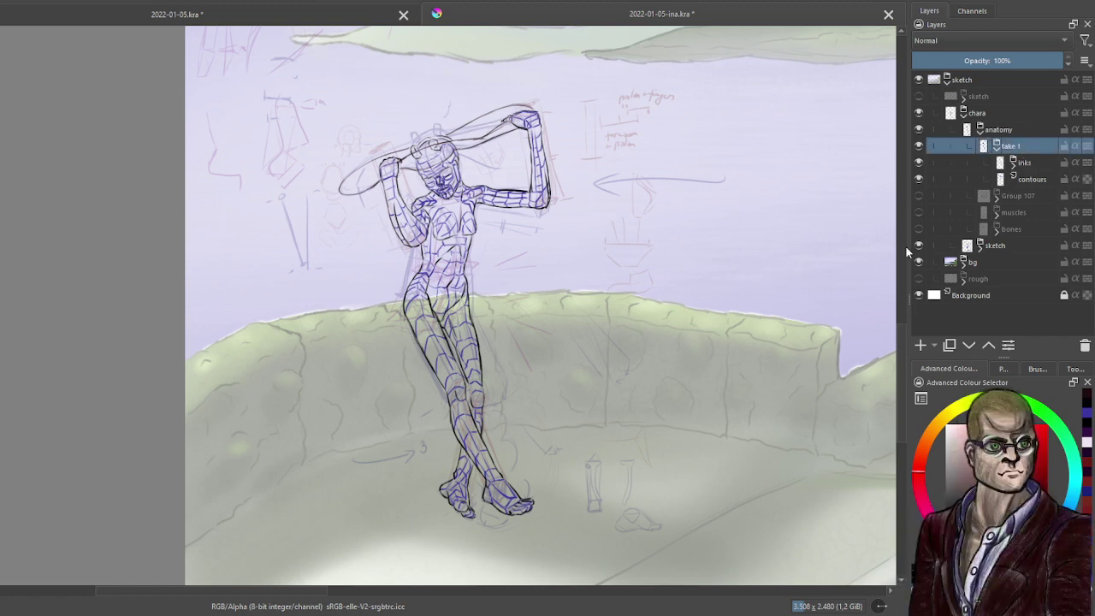
pyautogui.click(1016, 163)
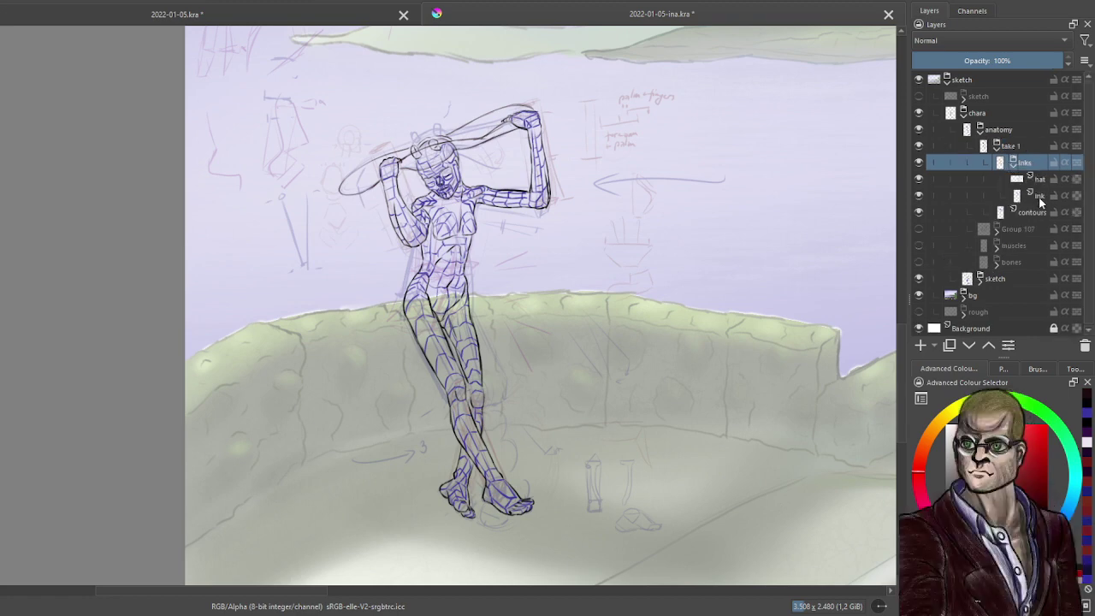
pyautogui.click(464, 218)
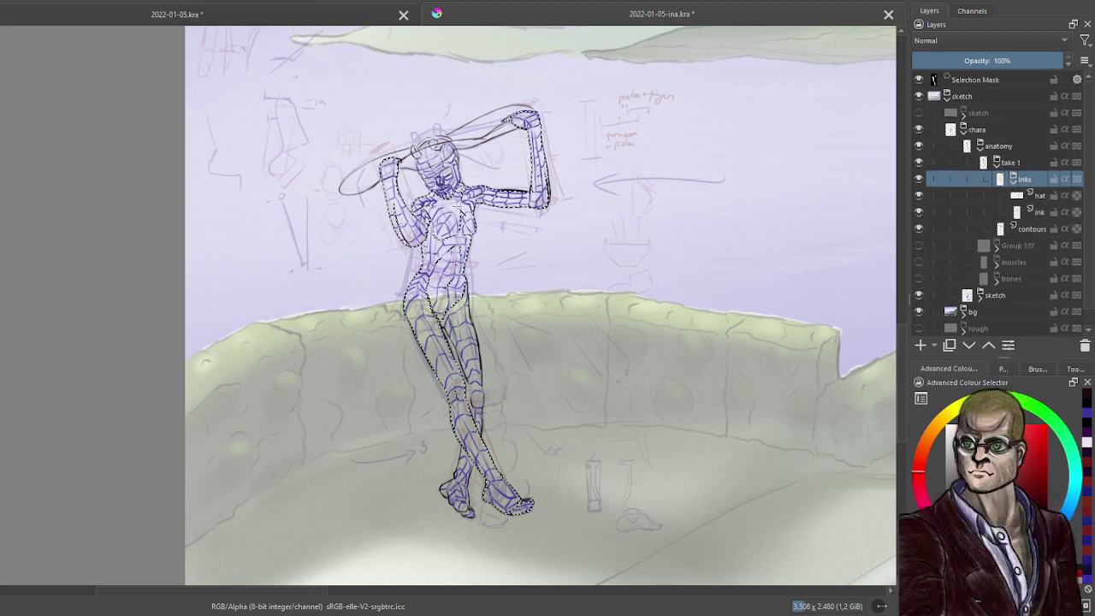
# Add the rear leg, both feet and the toes to the contiguous selection.
pyautogui.scroll(2, 411, 296)
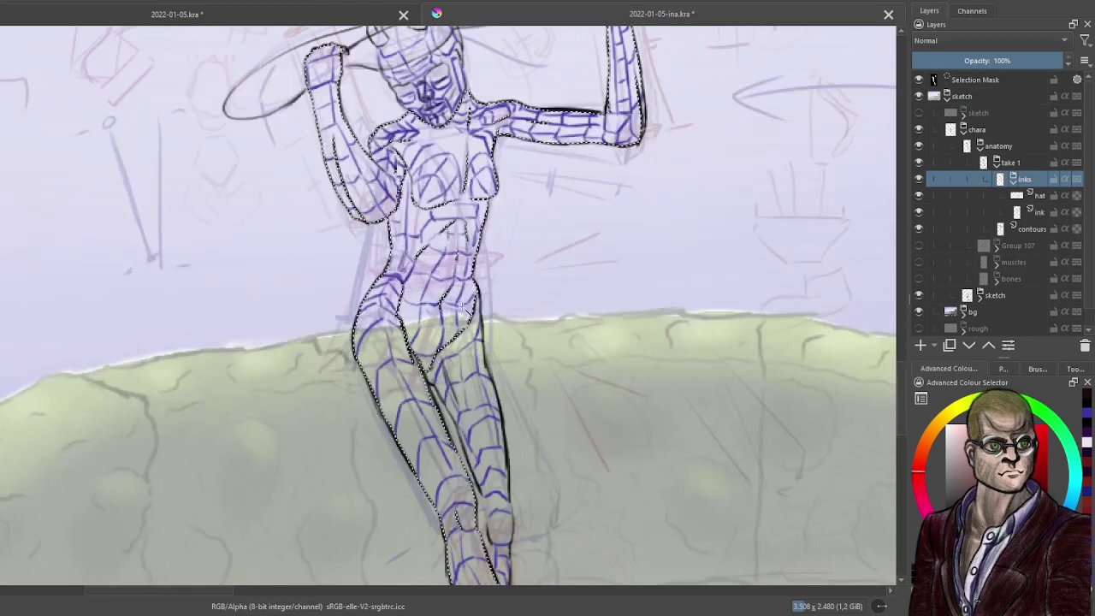
pyautogui.scroll(1, 411, 295)
pyautogui.scroll(-1, 472, 392)
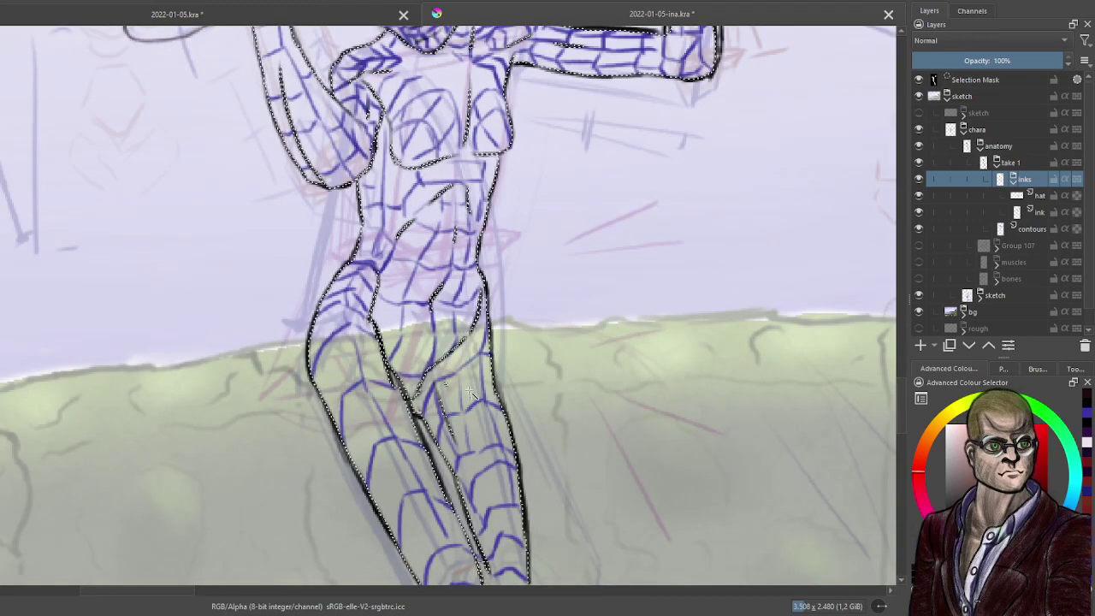
pyautogui.scroll(-1, 473, 409)
pyautogui.moveTo(475, 426); pyautogui.dragTo(467, 175)
pyautogui.scroll(2, 466, 408)
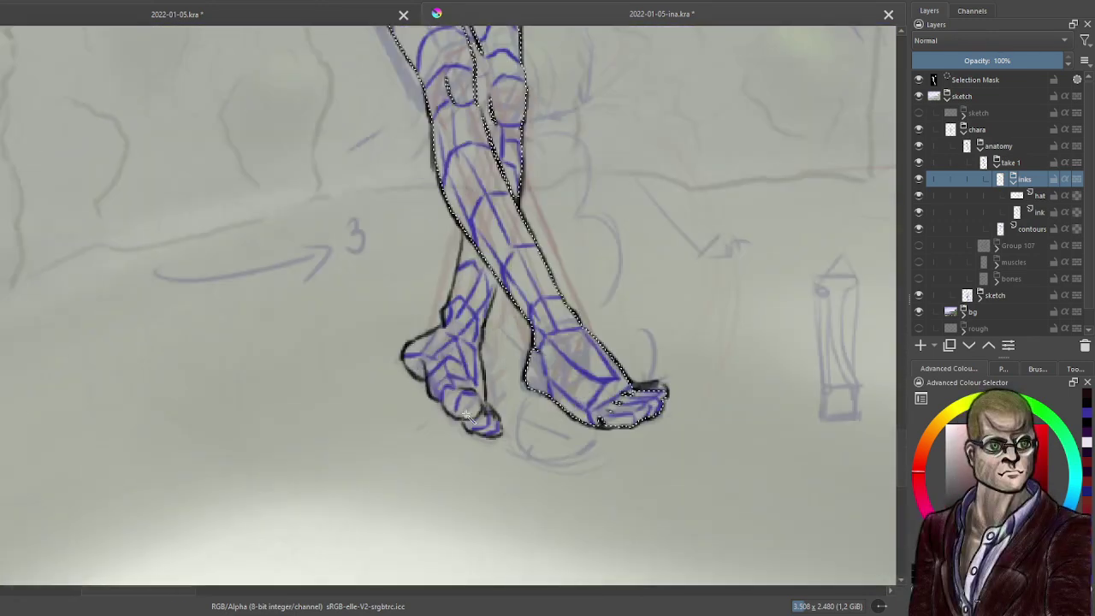
pyautogui.scroll(1, 477, 431)
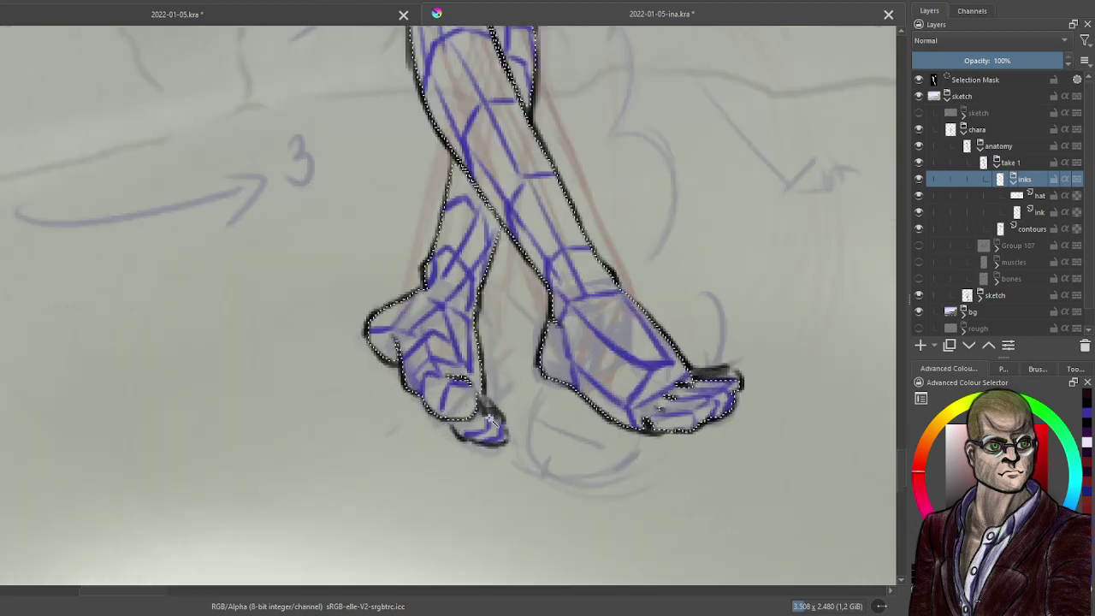
pyautogui.scroll(1, 478, 431)
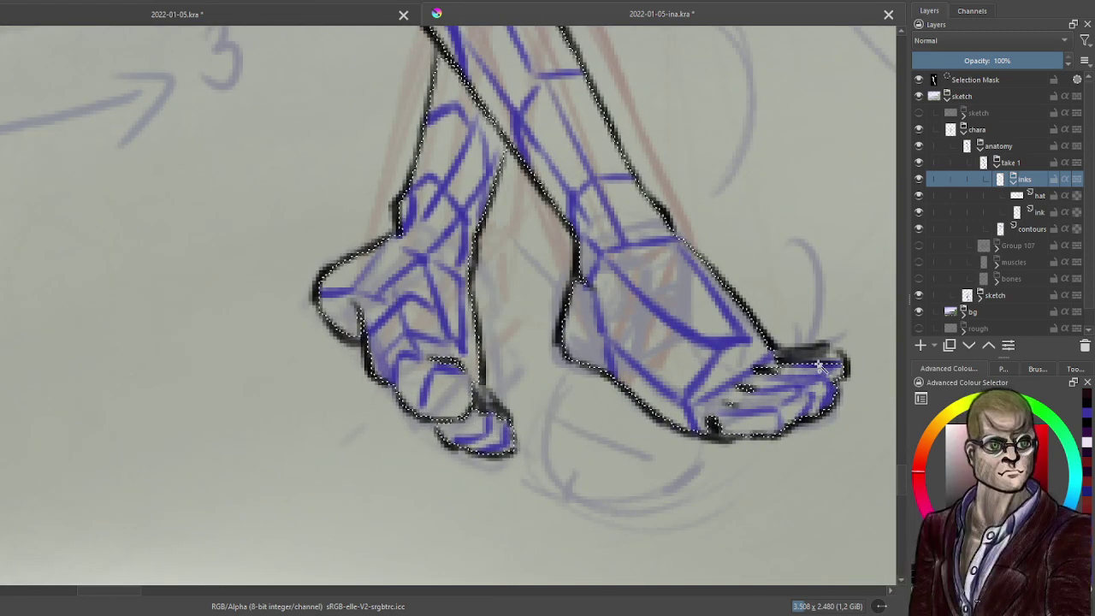
pyautogui.scroll(-6, 824, 355)
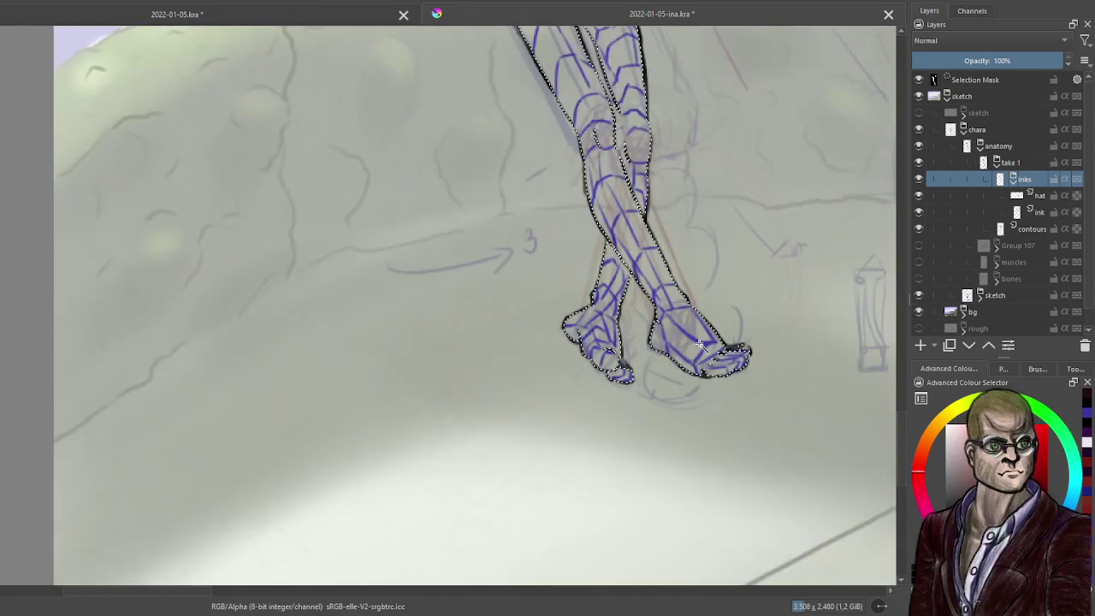
# Add the head, the hat's crown and the brim areas between the hands to the selection.
pyautogui.scroll(3, 578, 291)
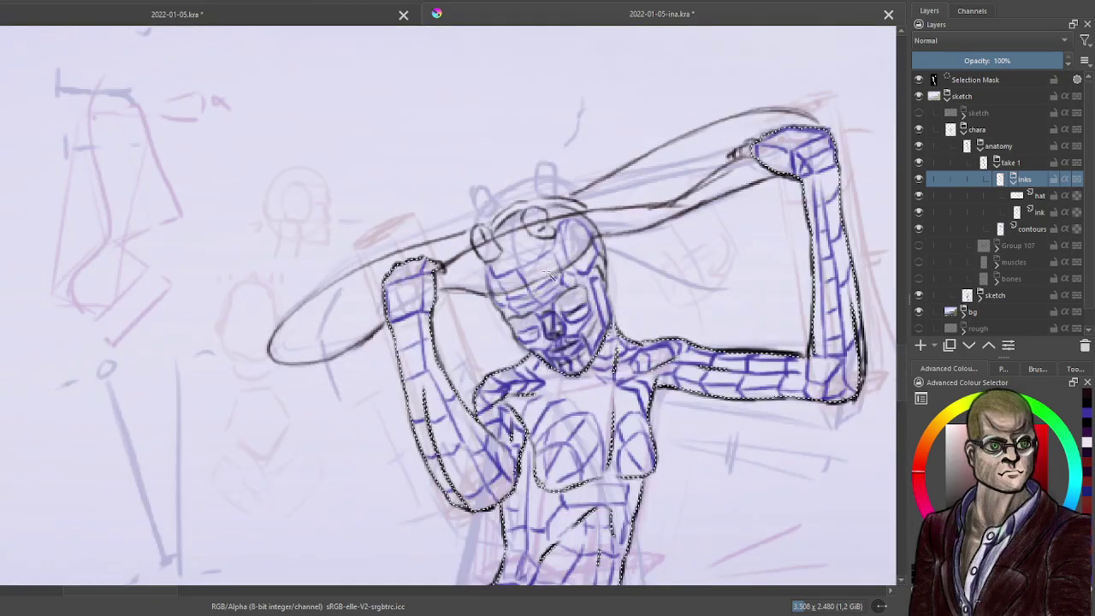
pyautogui.scroll(2, 543, 275)
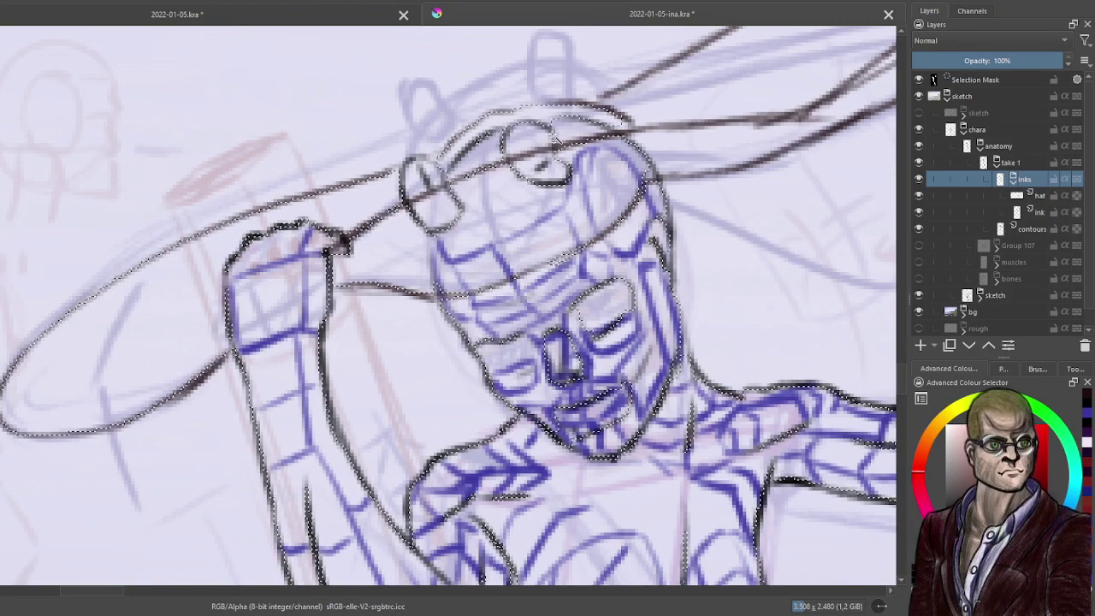
pyautogui.scroll(-2, 559, 140)
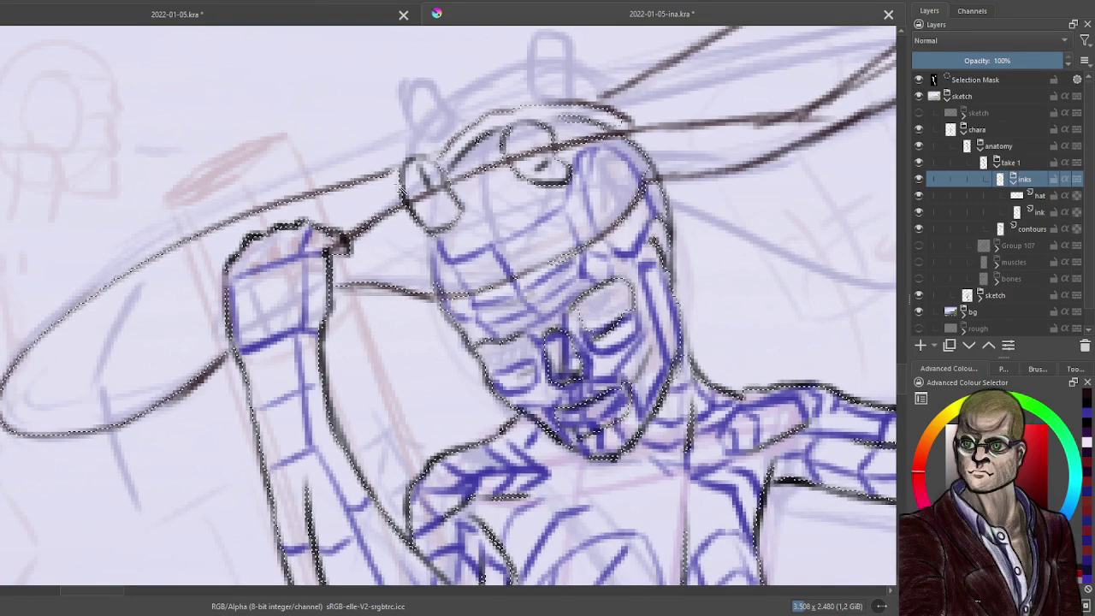
pyautogui.scroll(-2, 687, 135)
pyautogui.moveTo(687, 135); pyautogui.dragTo(593, 202)
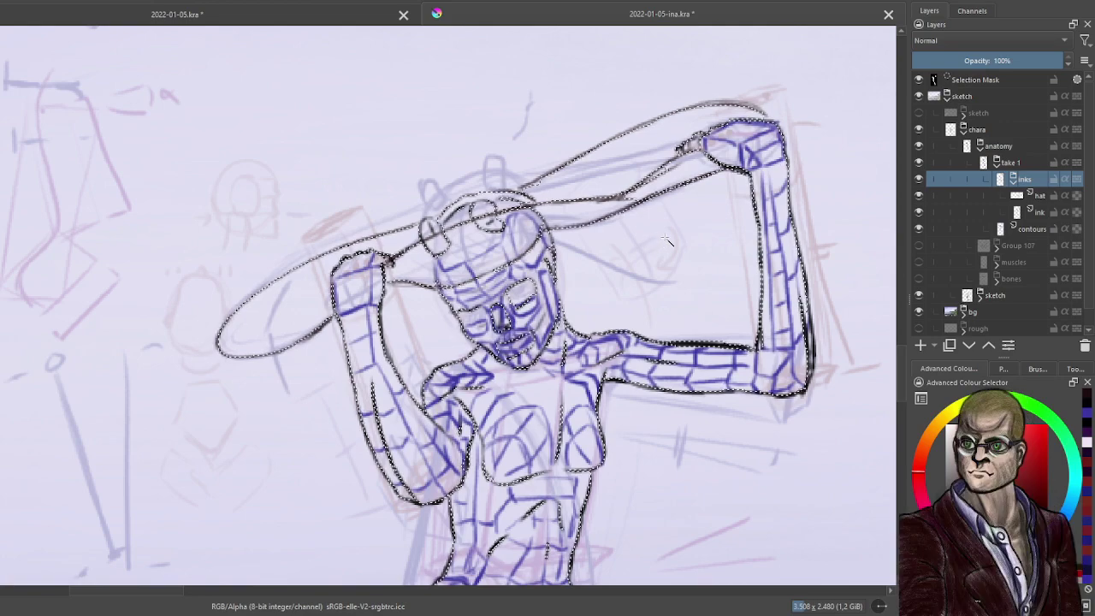
pyautogui.scroll(2, 657, 241)
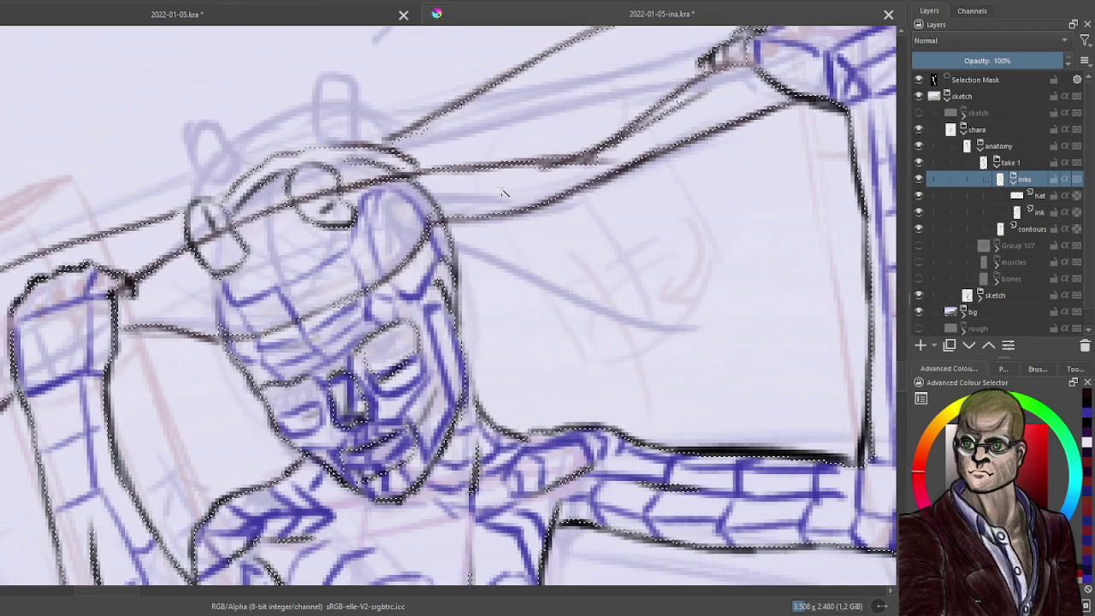
pyautogui.scroll(-3, 485, 343)
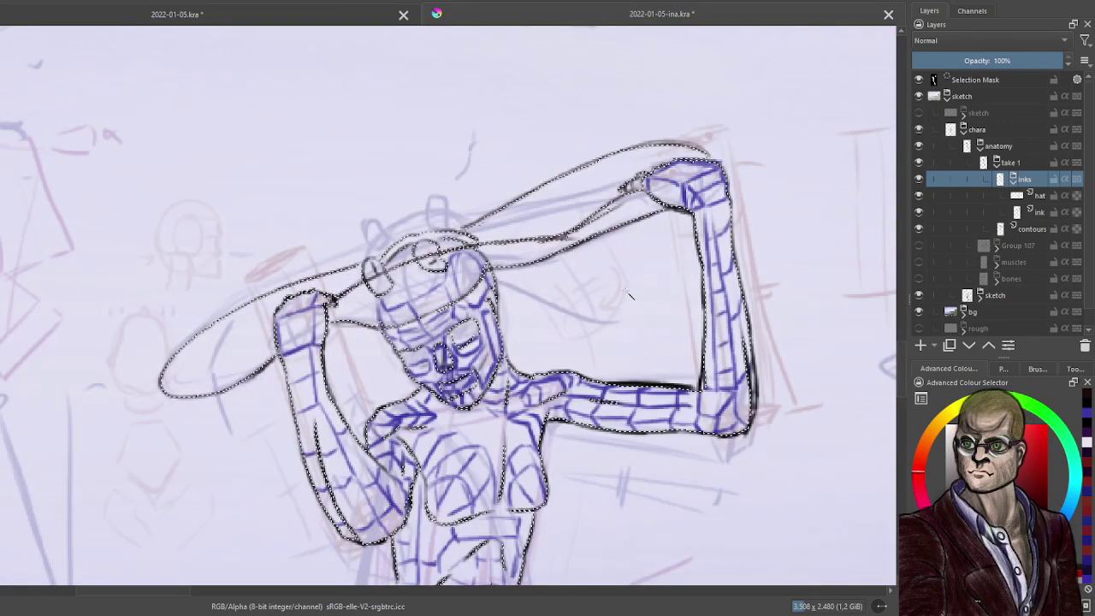
# Add a new paint layer directly below the ink layer inside the inks group.
pyautogui.click(1040, 210)
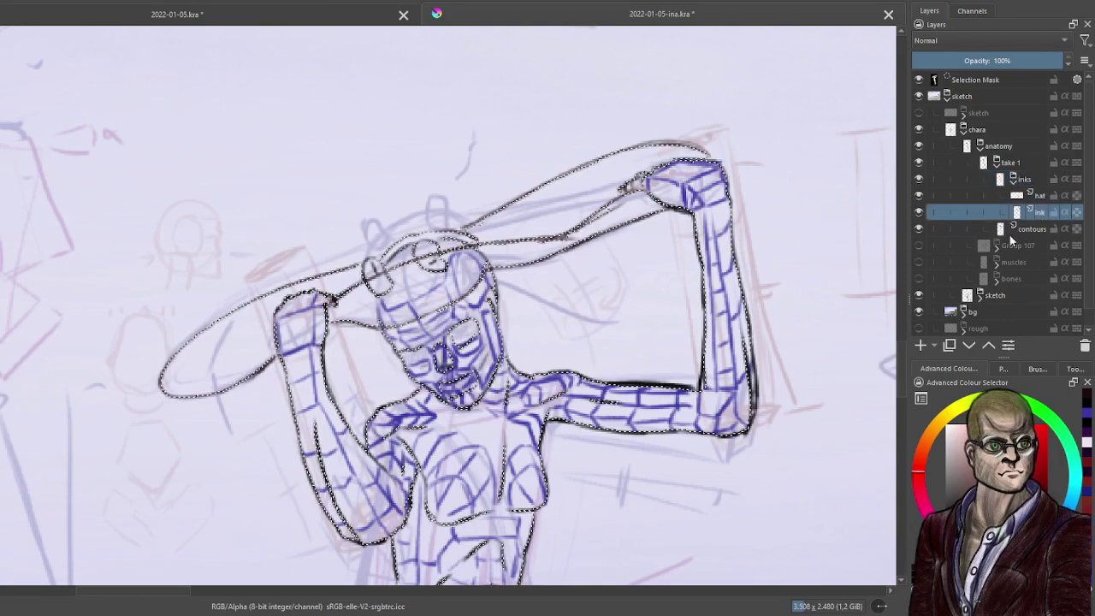
pyautogui.click(921, 345)
pyautogui.click(969, 346)
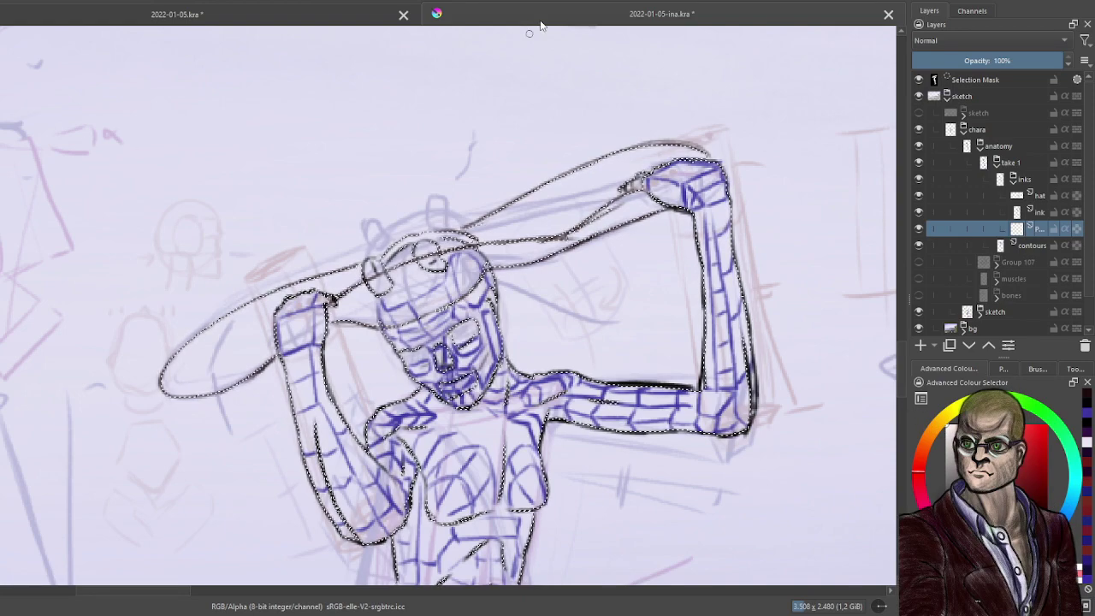
# Paint the selected figure and hat solid white with a large brush on the new layer, and clear the selection.
pyautogui.click(1035, 369)
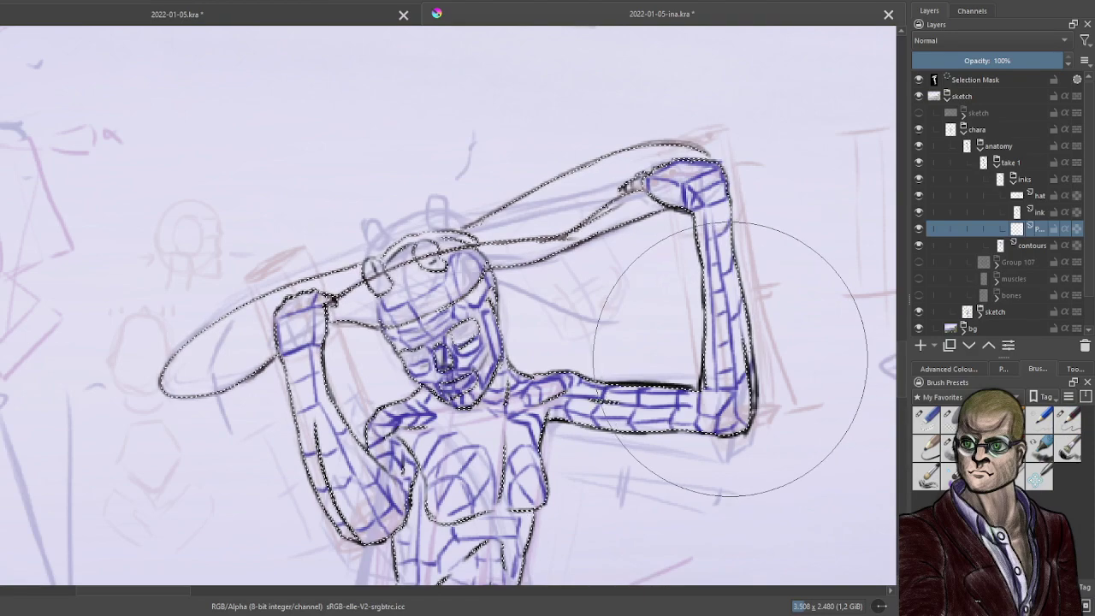
pyautogui.scroll(-2, 726, 307)
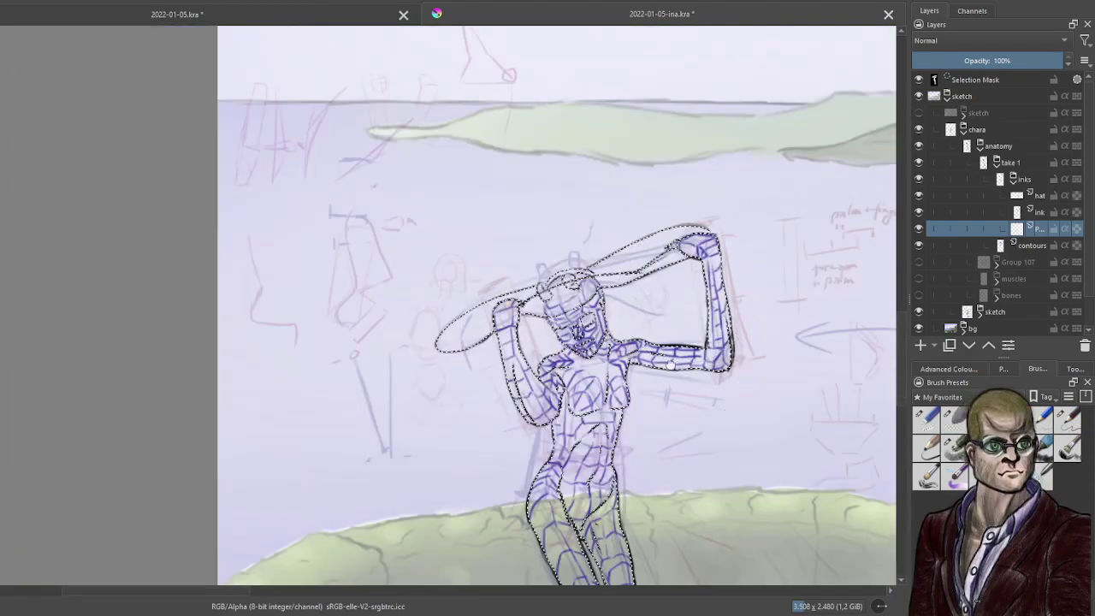
pyautogui.moveTo(844, 423); pyautogui.dragTo(371, 228)
pyautogui.scroll(-1, 371, 229)
pyautogui.moveTo(352, 265); pyautogui.dragTo(485, 296)
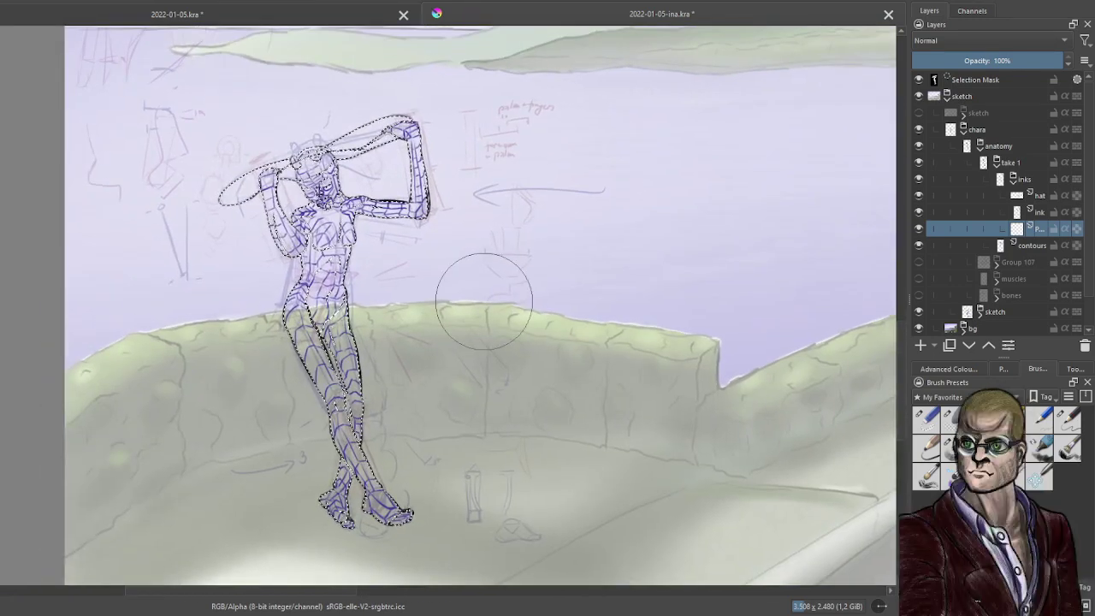
pyautogui.moveTo(410, 120)
pyautogui.mouseDown()
pyautogui.moveTo(285, 158)
pyautogui.moveTo(390, 133)
pyautogui.moveTo(208, 242)
pyautogui.moveTo(453, 137)
pyautogui.moveTo(328, 316)
pyautogui.moveTo(342, 349)
pyautogui.moveTo(335, 402)
pyautogui.moveTo(425, 398)
pyautogui.moveTo(454, 431)
pyautogui.moveTo(465, 508)
pyautogui.mouseUp()
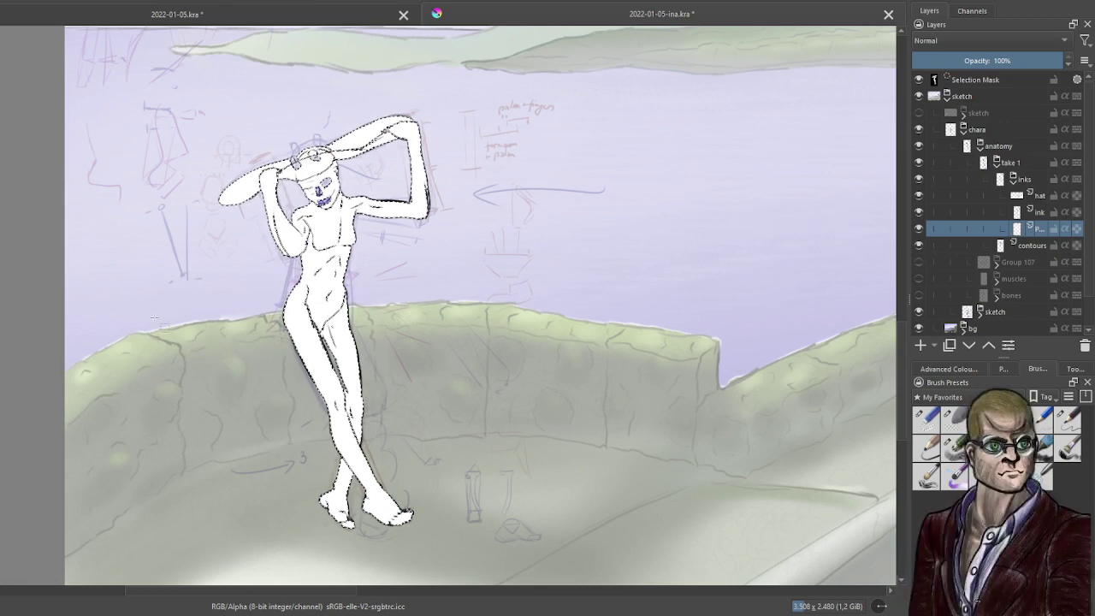
pyautogui.hotkey('ctrl', 'shift', 'a')
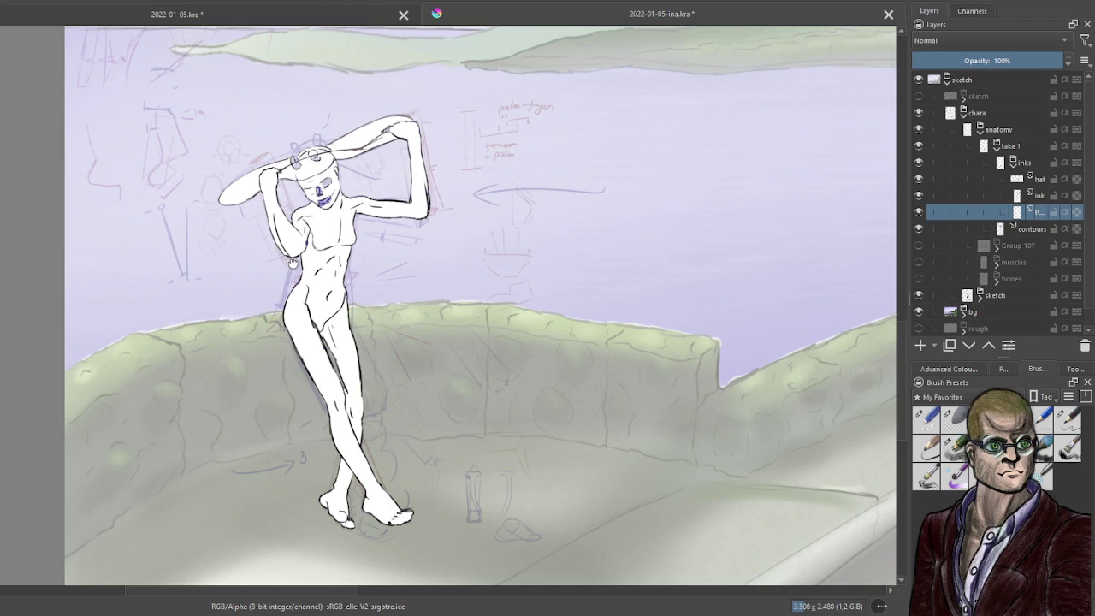
# Paint the unfilled gaps at the eye, nose and mouth white with a smaller brush.
pyautogui.moveTo(292, 263); pyautogui.dragTo(552, 415)
pyautogui.scroll(3, 542, 379)
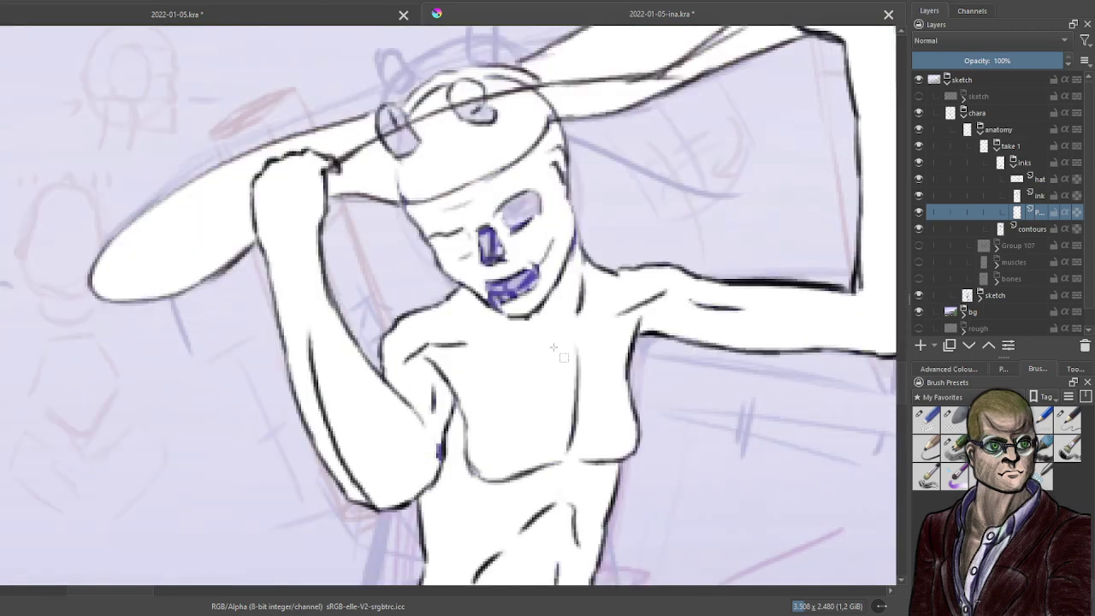
pyautogui.moveTo(554, 347); pyautogui.dragTo(513, 459)
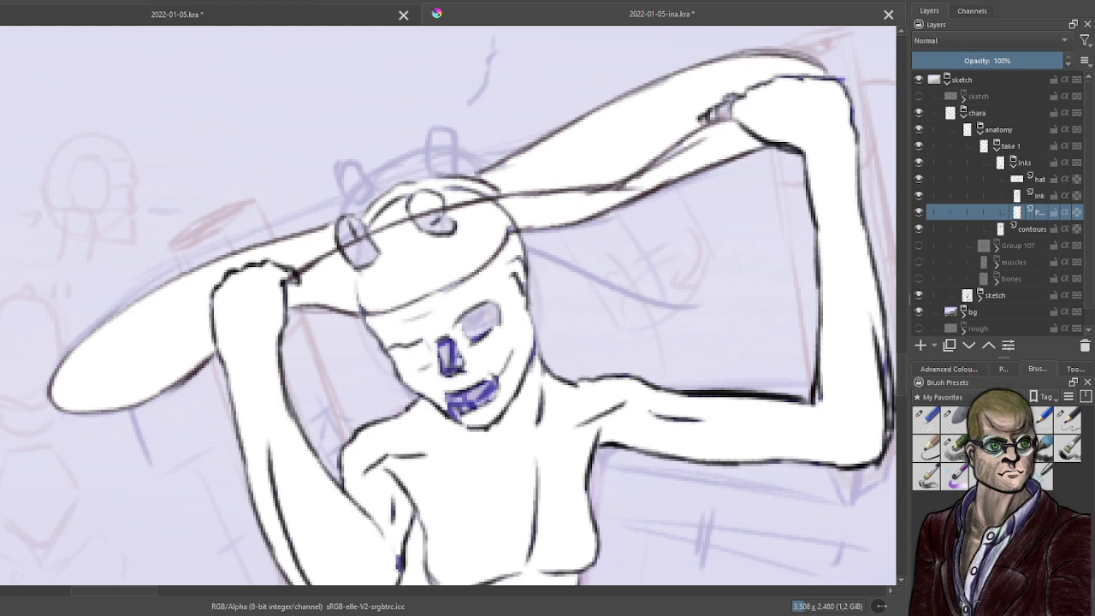
pyautogui.press('[')
pyautogui.press('[')
pyautogui.moveTo(482, 299)
pyautogui.mouseDown()
pyautogui.moveTo(485, 376)
pyautogui.moveTo(472, 395)
pyautogui.moveTo(449, 316)
pyautogui.moveTo(425, 297)
pyautogui.mouseUp()
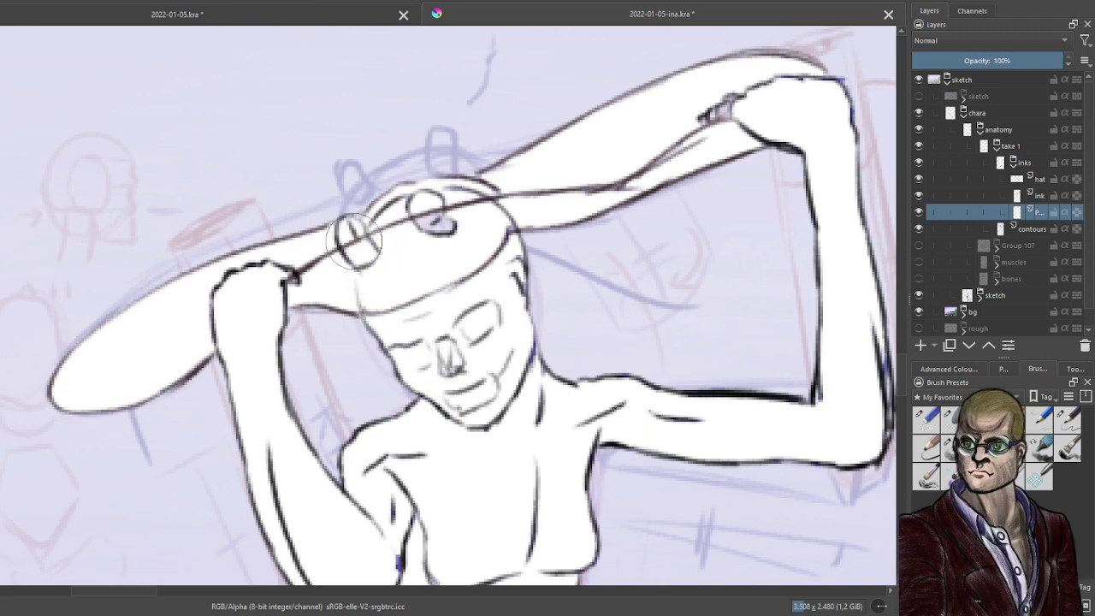
# Paint the remaining gaps around the hat, arms and torso white on the fill layer.
pyautogui.moveTo(402, 231); pyautogui.dragTo(453, 218)
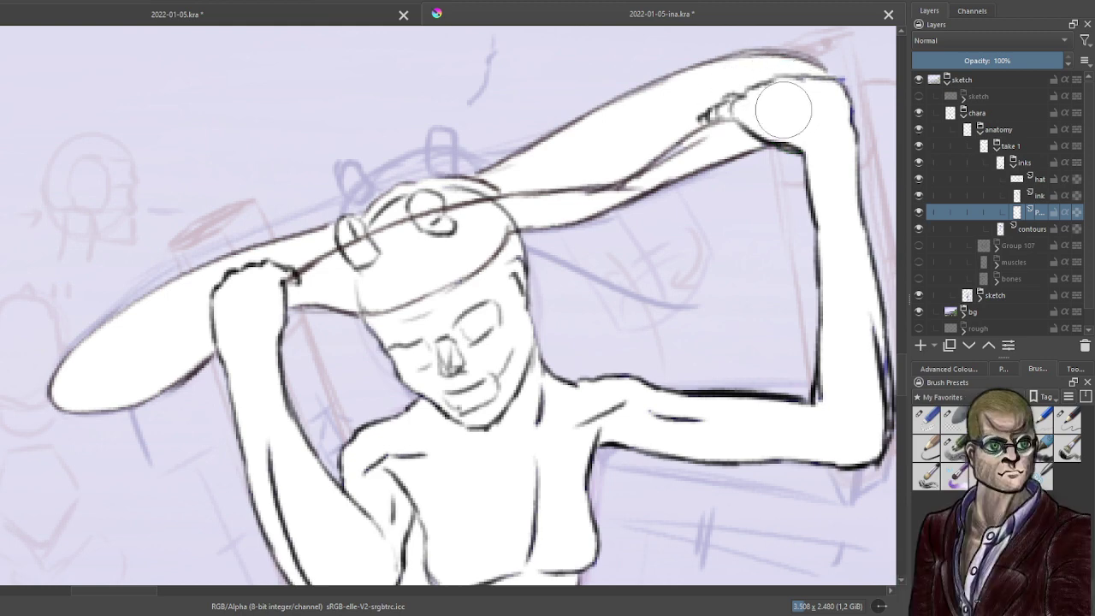
pyautogui.scroll(-2, 556, 281)
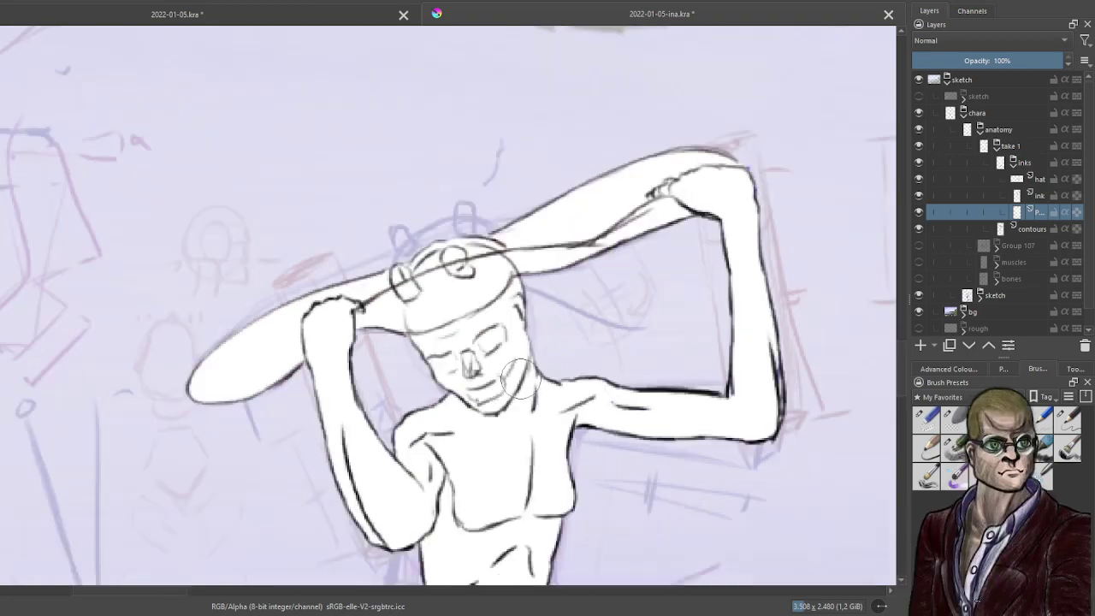
pyautogui.moveTo(687, 416); pyautogui.dragTo(609, 279)
pyautogui.scroll(2, 603, 272)
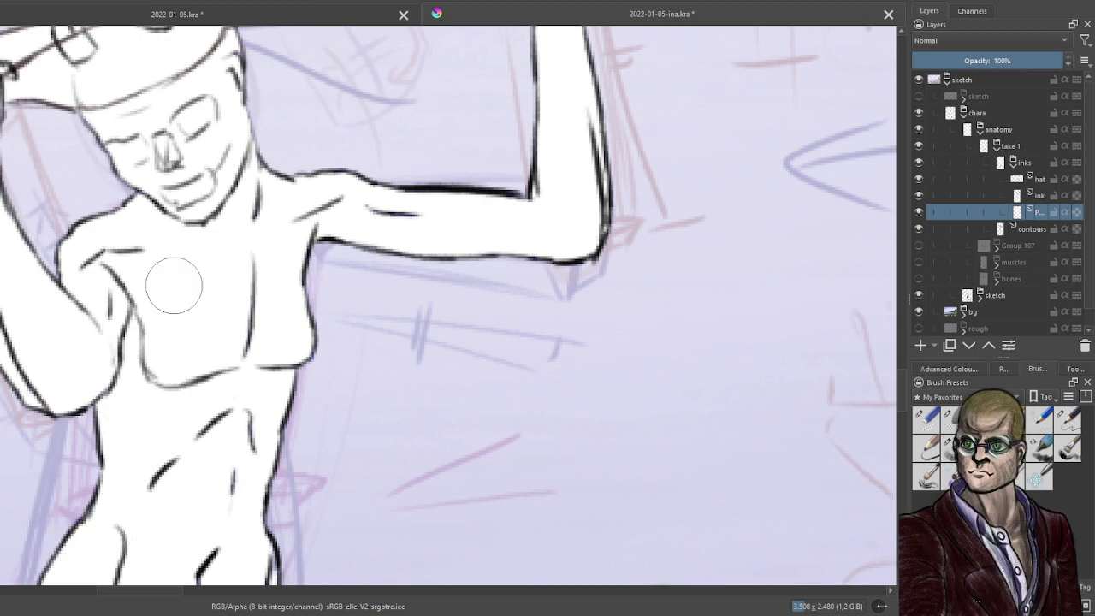
pyautogui.scroll(-3, 212, 292)
pyautogui.moveTo(257, 347); pyautogui.dragTo(544, 141)
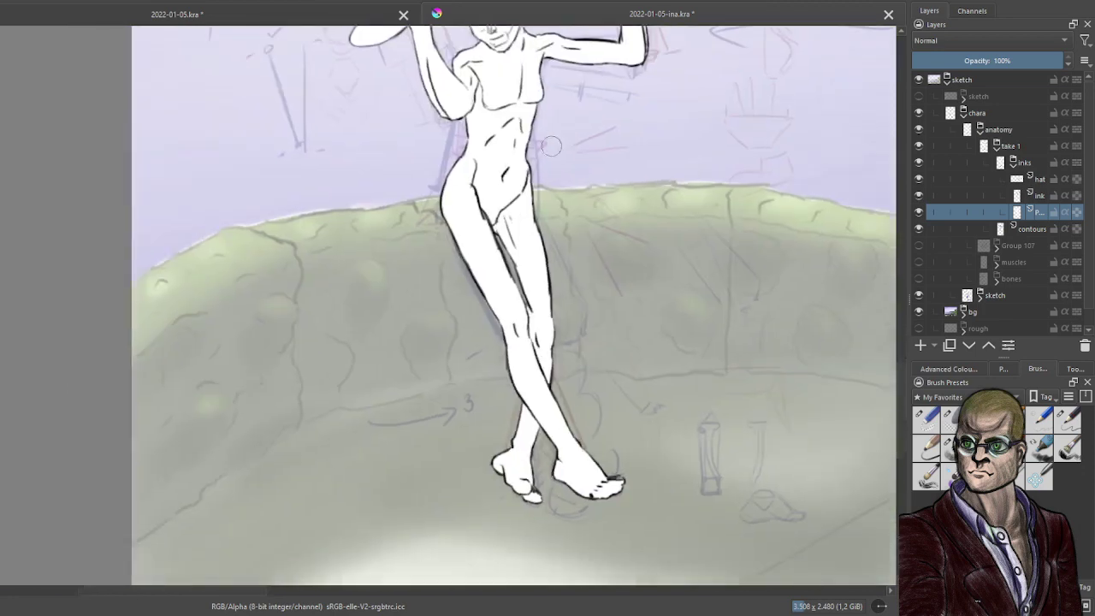
pyautogui.scroll(1, 551, 176)
pyautogui.moveTo(577, 216); pyautogui.dragTo(502, 269)
pyautogui.scroll(2, 502, 268)
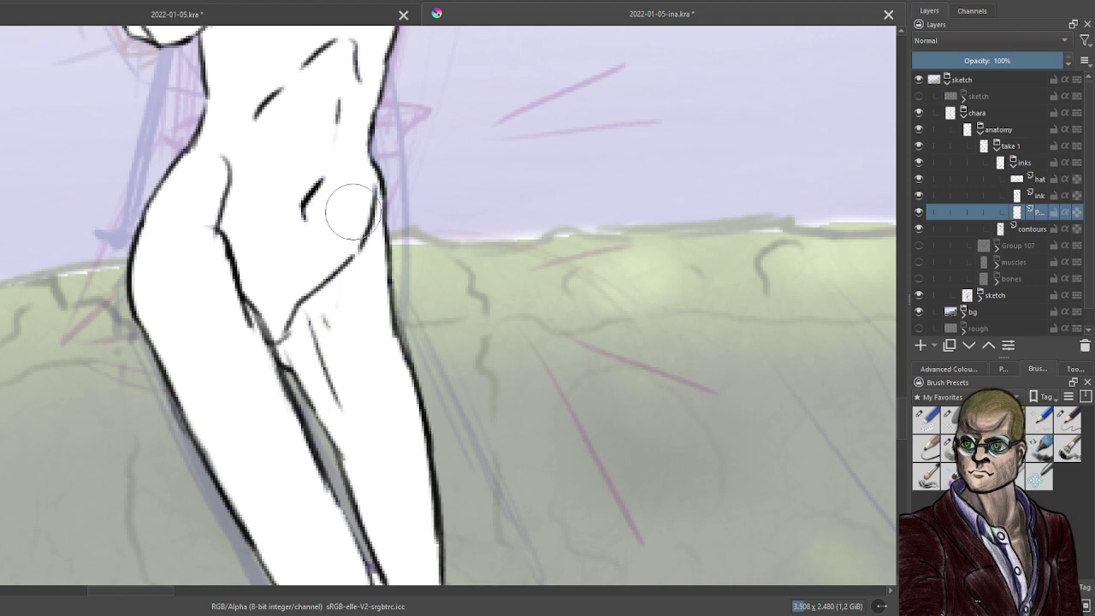
# Raise the bg group's opacity to 100% and make the white fill layer active again.
pyautogui.click(1020, 294)
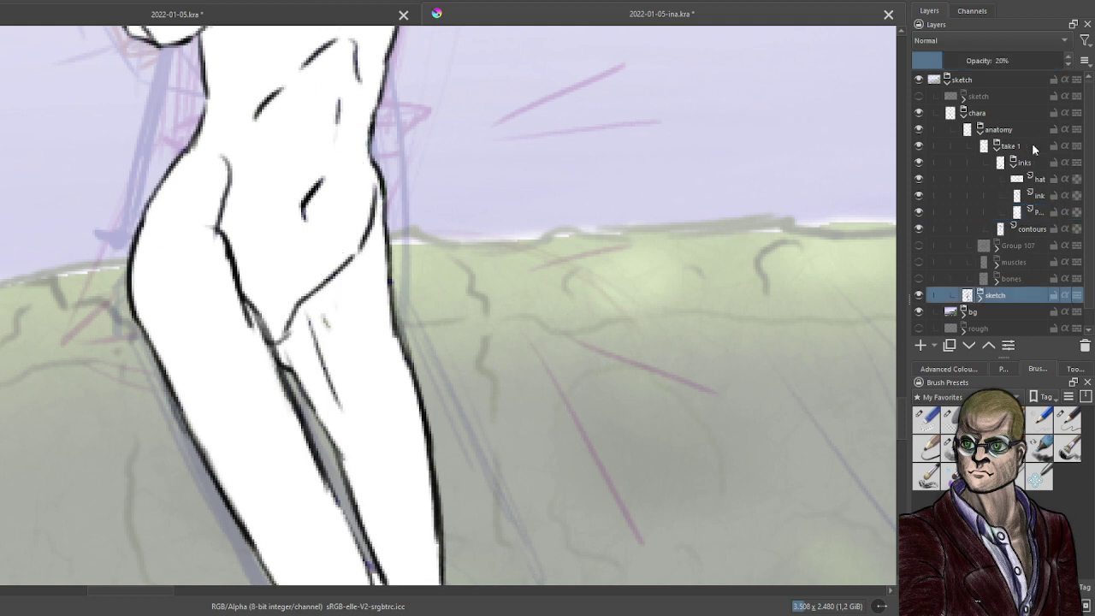
pyautogui.click(998, 313)
pyautogui.moveTo(1028, 63); pyautogui.dragTo(1091, 63)
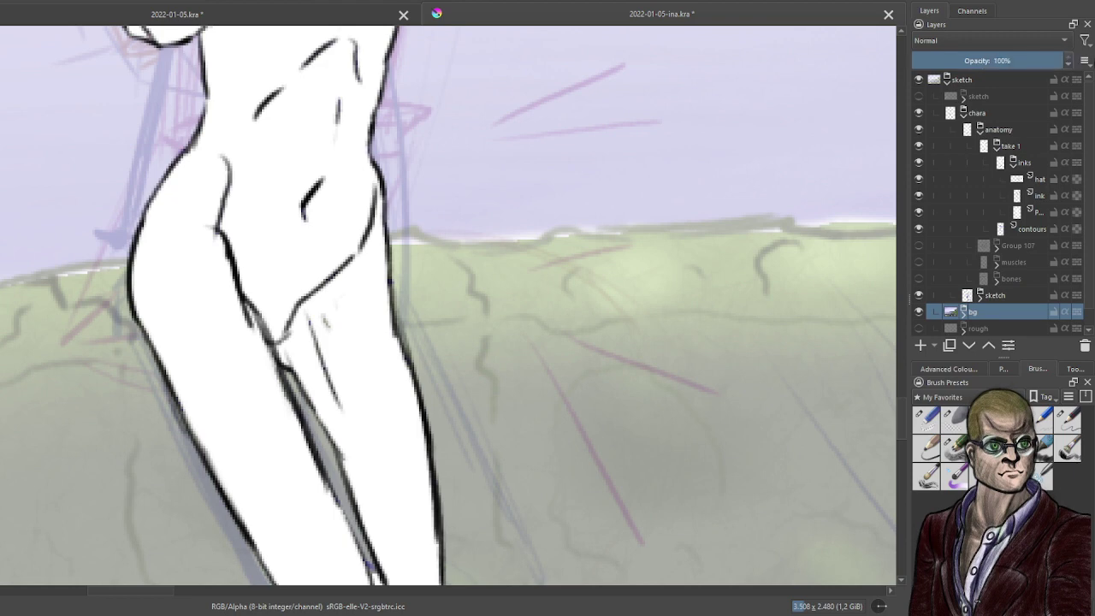
pyautogui.click(1038, 215)
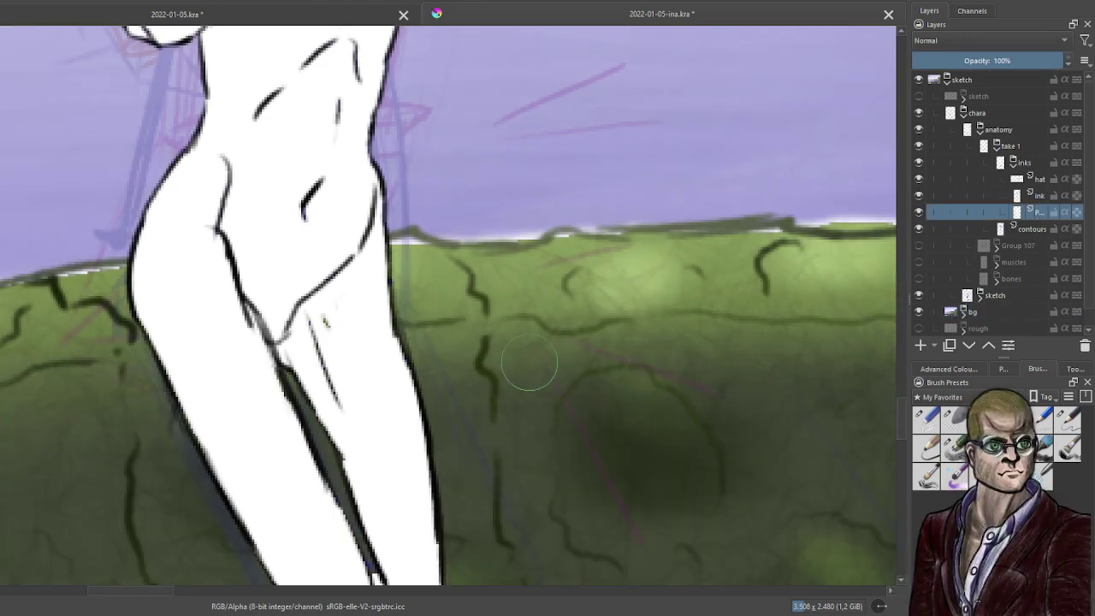
# Paint white beneath the inner ink lines at the knees, undoing the stray strokes over the crossed shins.
pyautogui.scroll(-2, 531, 361)
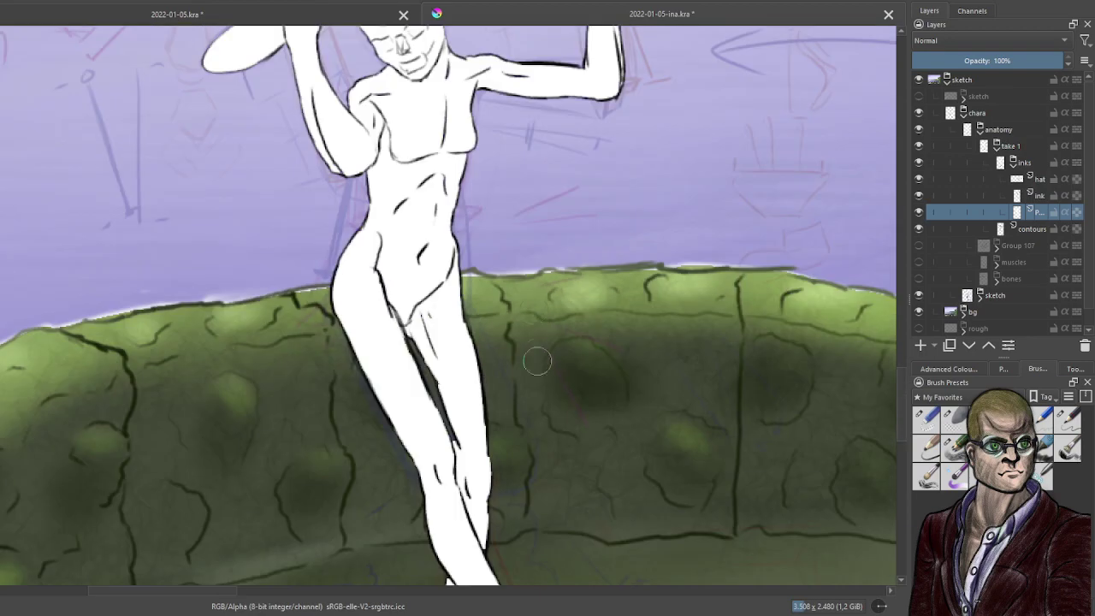
pyautogui.moveTo(527, 488); pyautogui.dragTo(454, 308)
pyautogui.scroll(1, 437, 223)
pyautogui.scroll(1, 455, 308)
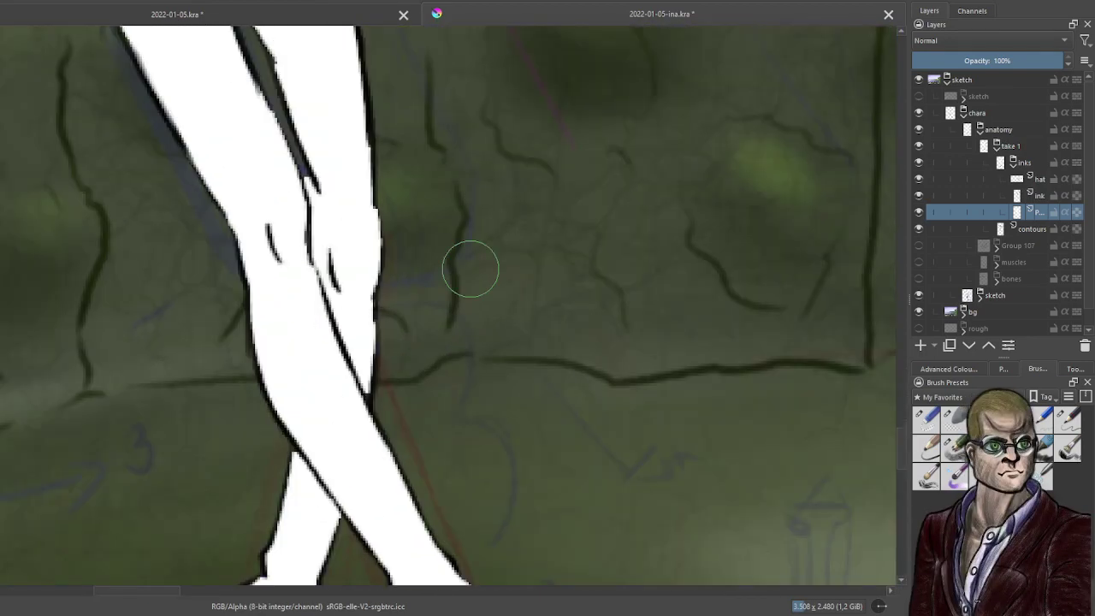
pyautogui.moveTo(215, 145)
pyautogui.mouseDown()
pyautogui.moveTo(273, 263)
pyautogui.moveTo(283, 362)
pyautogui.moveTo(321, 450)
pyautogui.moveTo(317, 430)
pyautogui.moveTo(308, 522)
pyautogui.mouseUp()
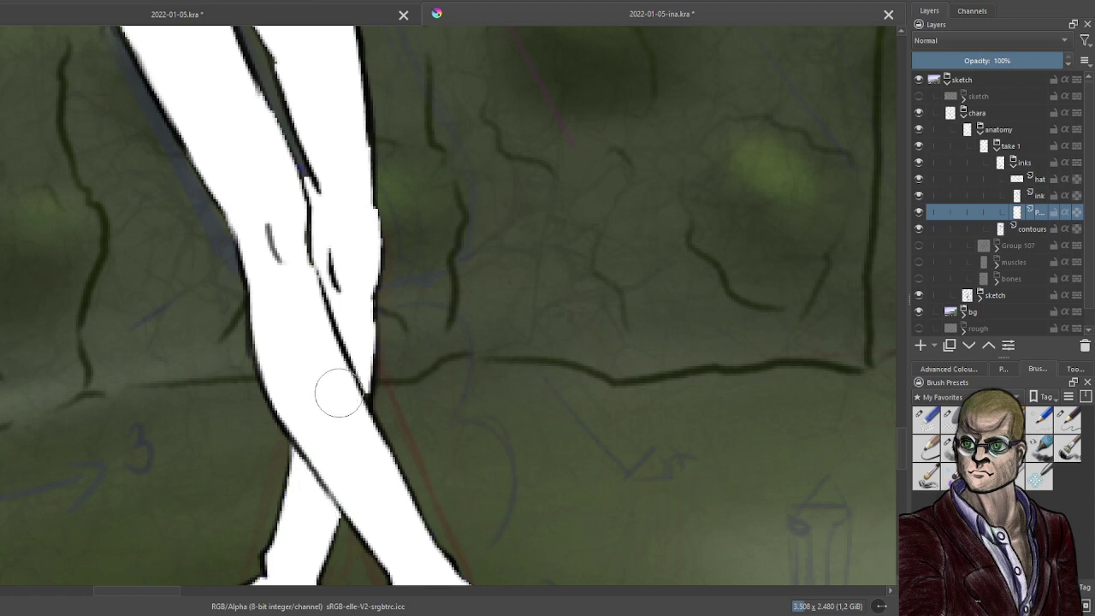
pyautogui.moveTo(339, 394)
pyautogui.mouseDown()
pyautogui.moveTo(340, 272)
pyautogui.moveTo(328, 271)
pyautogui.moveTo(317, 191)
pyautogui.moveTo(338, 217)
pyautogui.moveTo(362, 194)
pyautogui.moveTo(323, 220)
pyautogui.moveTo(293, 200)
pyautogui.moveTo(301, 242)
pyautogui.mouseUp()
pyautogui.hotkey('ctrl', 'z')
pyautogui.hotkey('ctrl', 'z')
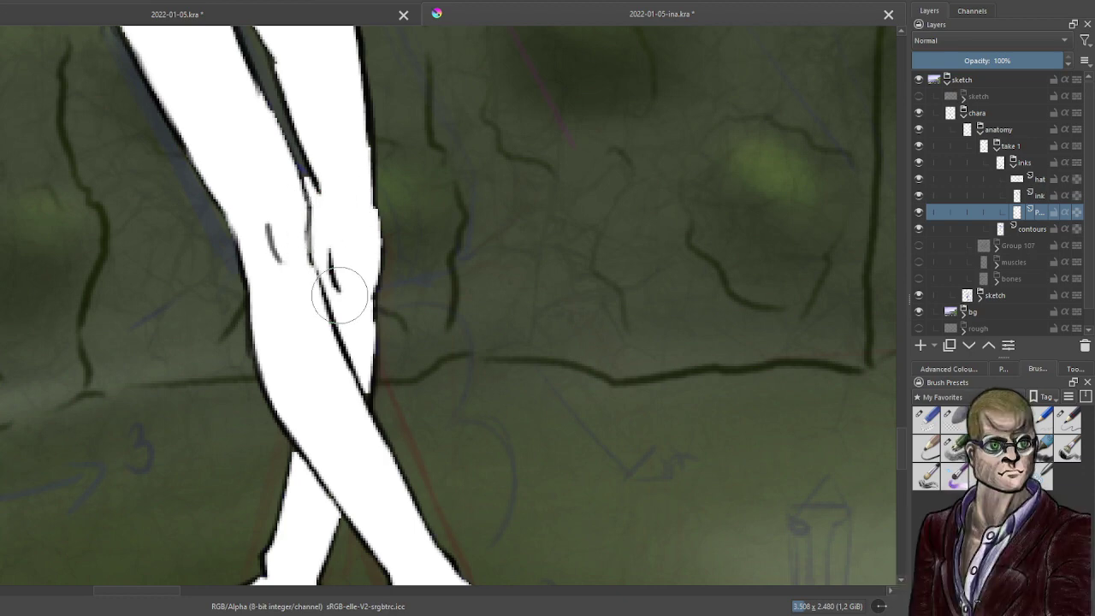
# Paint white along the inner thigh edges bordering the narrow gap between the legs.
pyautogui.scroll(-4, 368, 300)
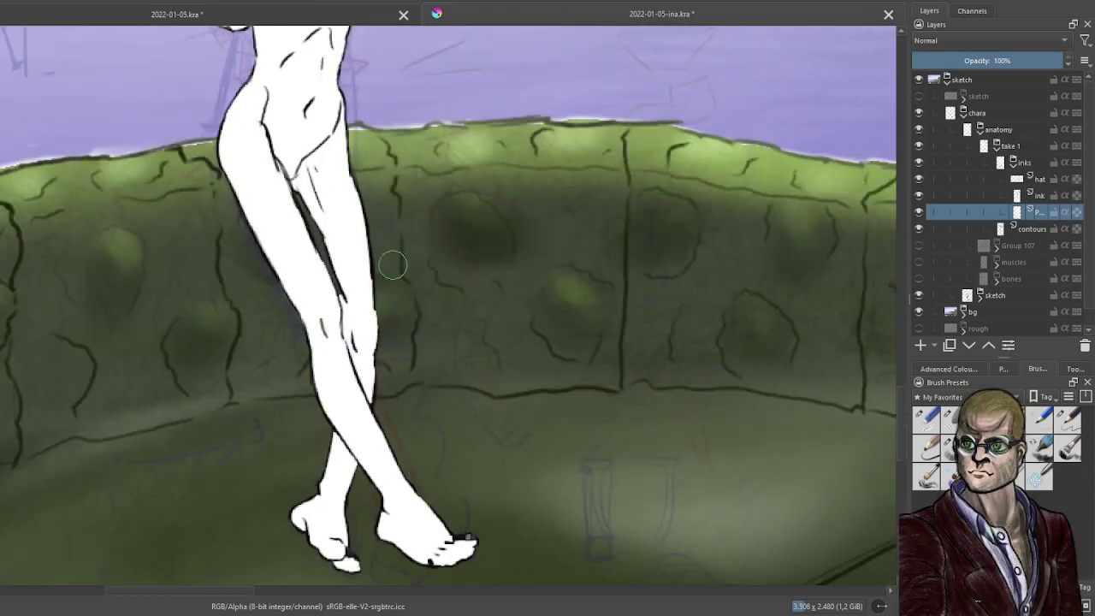
pyautogui.scroll(4, 368, 300)
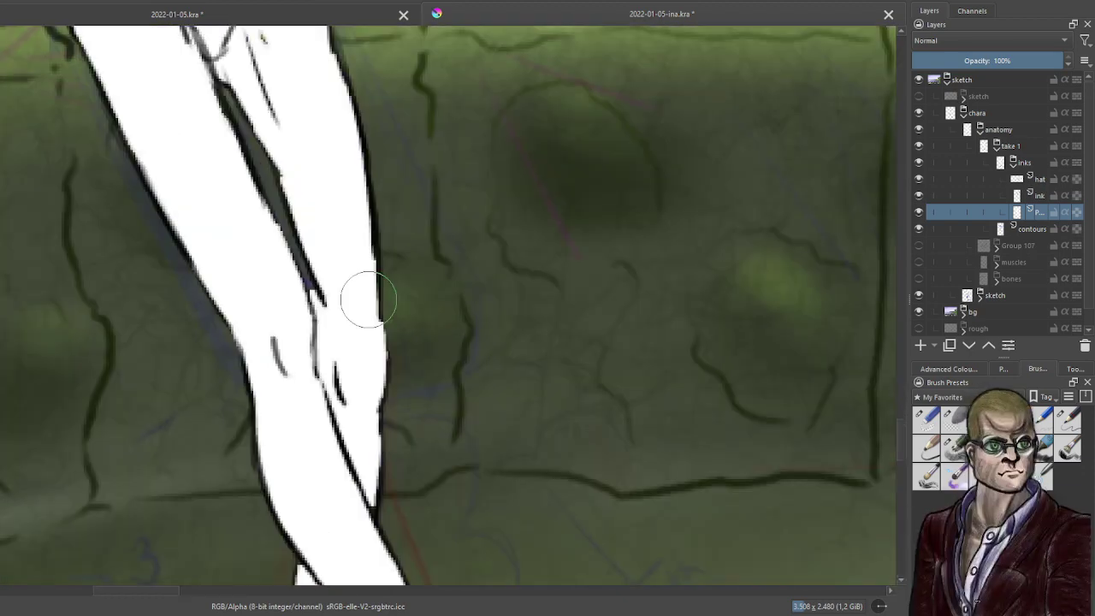
pyautogui.click(928, 421)
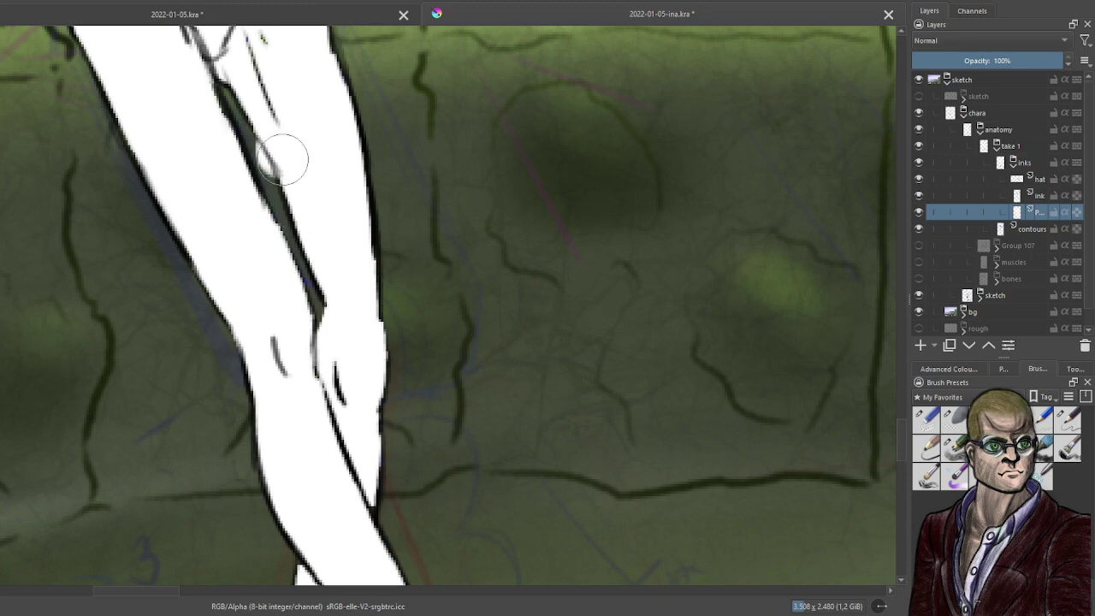
pyautogui.moveTo(286, 160); pyautogui.dragTo(303, 207)
pyautogui.moveTo(289, 139); pyautogui.dragTo(348, 308)
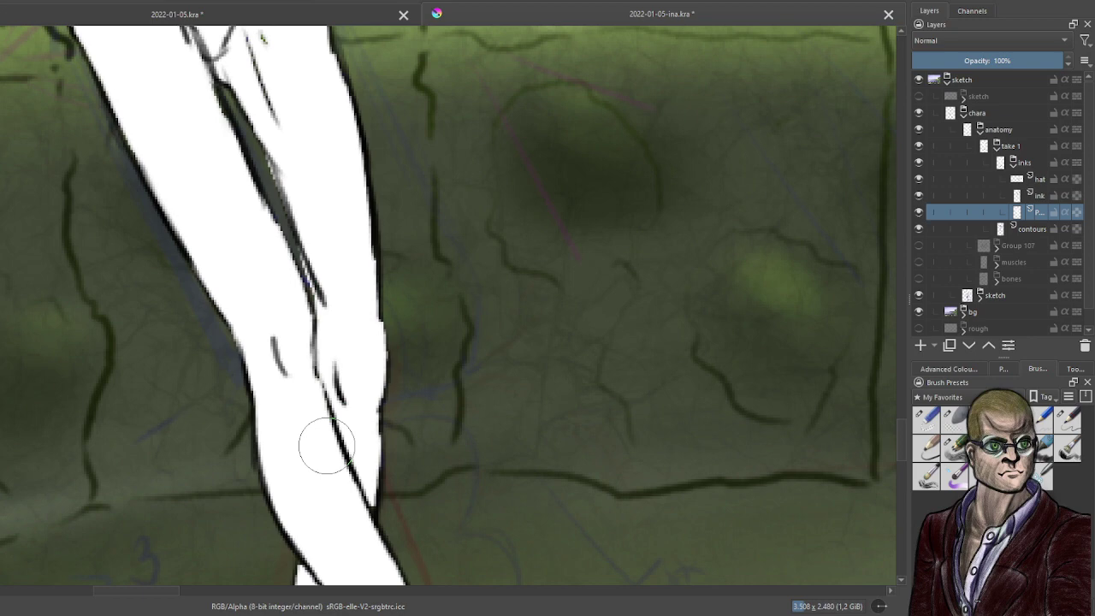
# Paint white beneath the ink lines of both feet, covering the ankles, heels and dark patches at the toes.
pyautogui.scroll(-4, 490, 368)
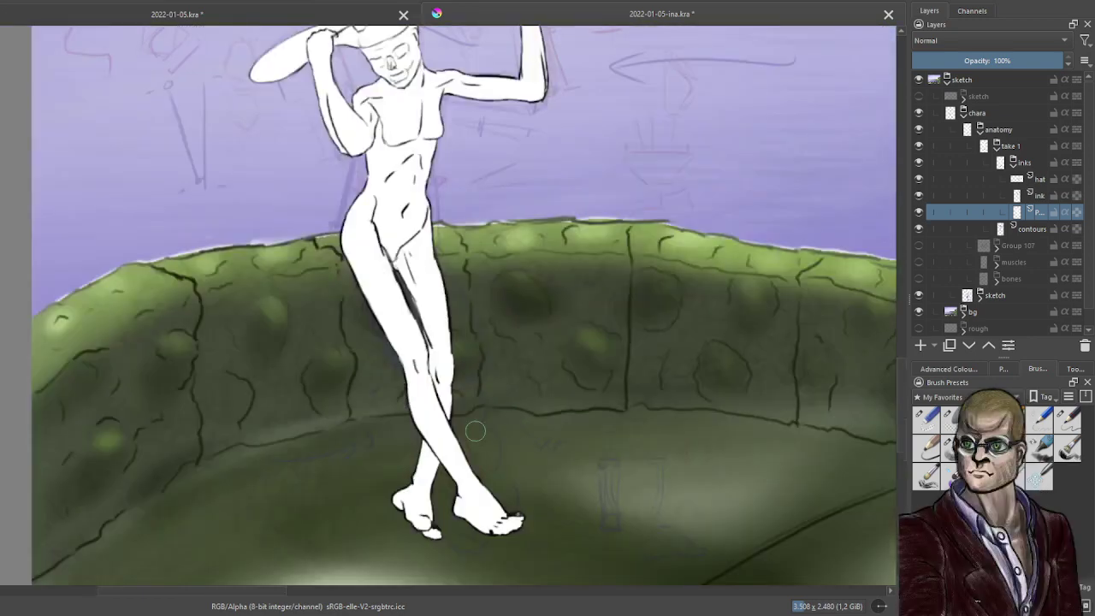
pyautogui.scroll(5, 476, 476)
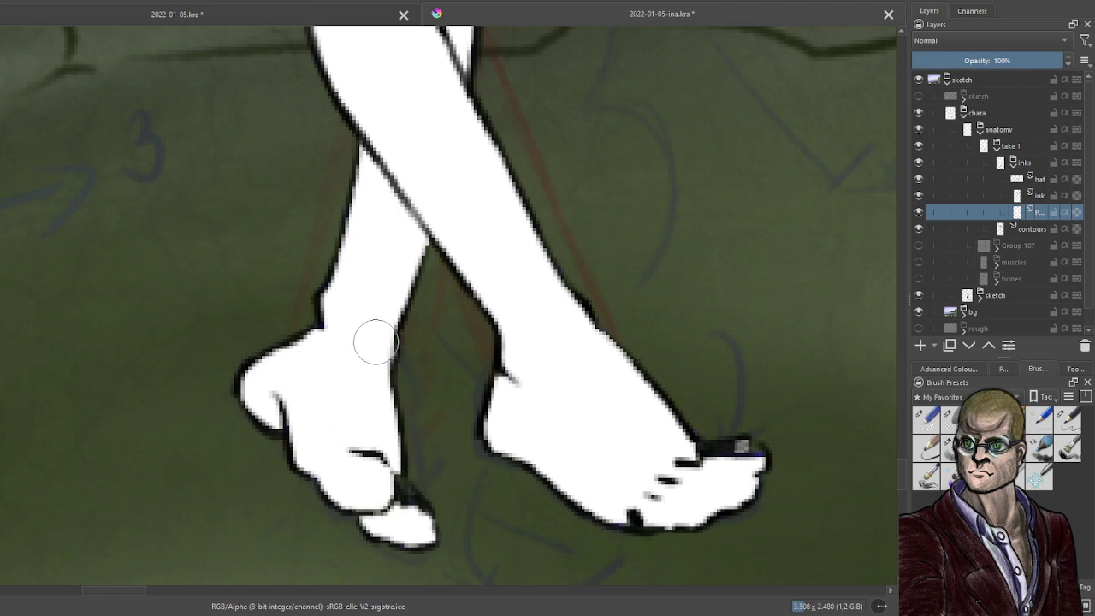
pyautogui.moveTo(303, 396)
pyautogui.mouseDown()
pyautogui.moveTo(288, 395)
pyautogui.moveTo(303, 426)
pyautogui.moveTo(261, 385)
pyautogui.mouseUp()
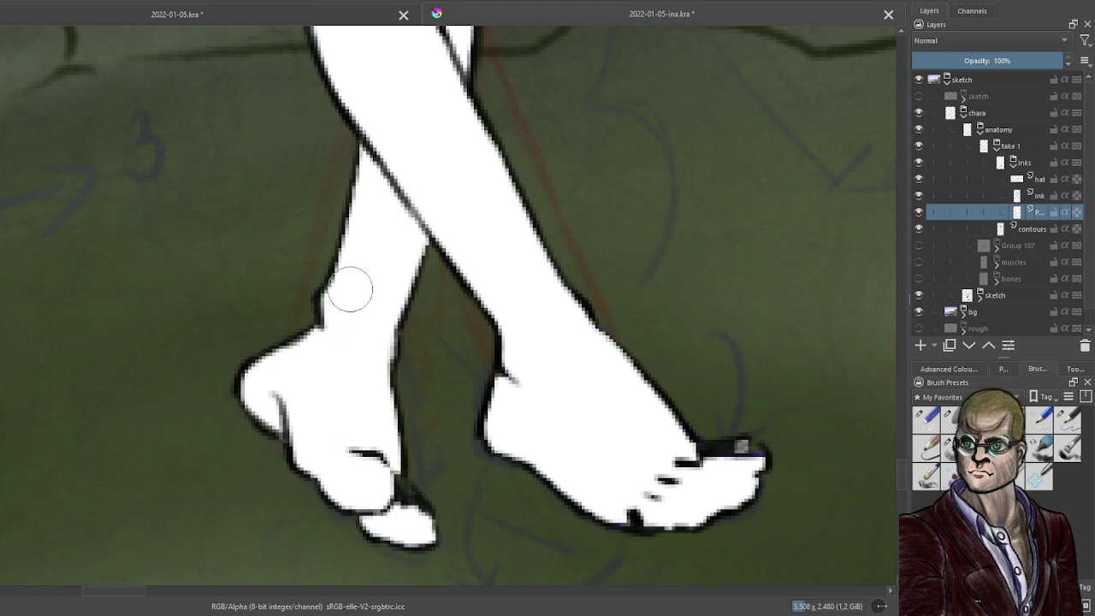
pyautogui.moveTo(374, 469); pyautogui.dragTo(409, 515)
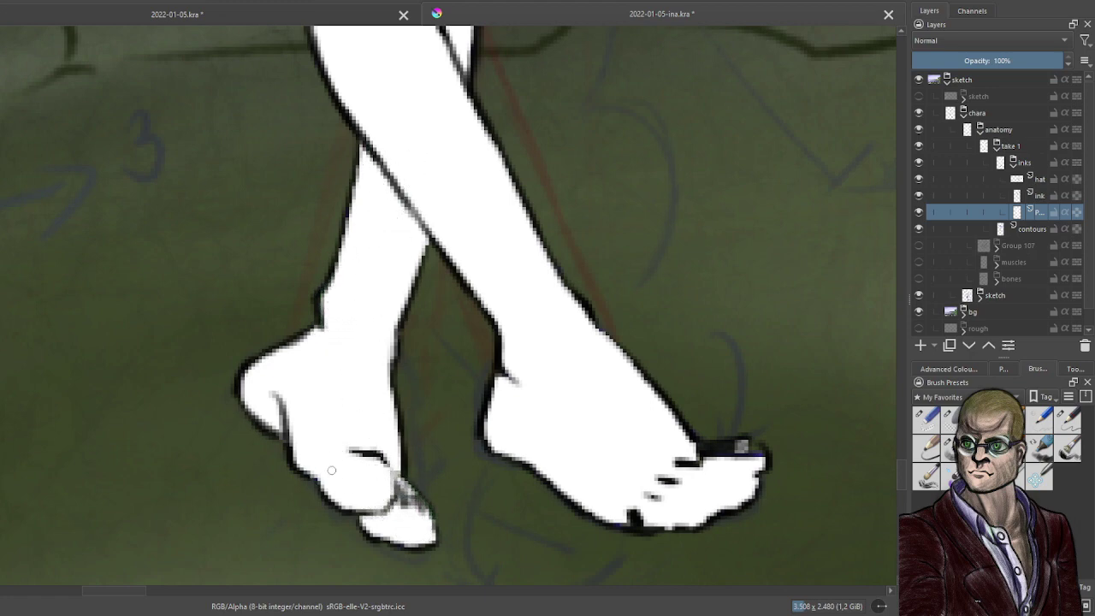
pyautogui.moveTo(328, 463); pyautogui.dragTo(368, 495)
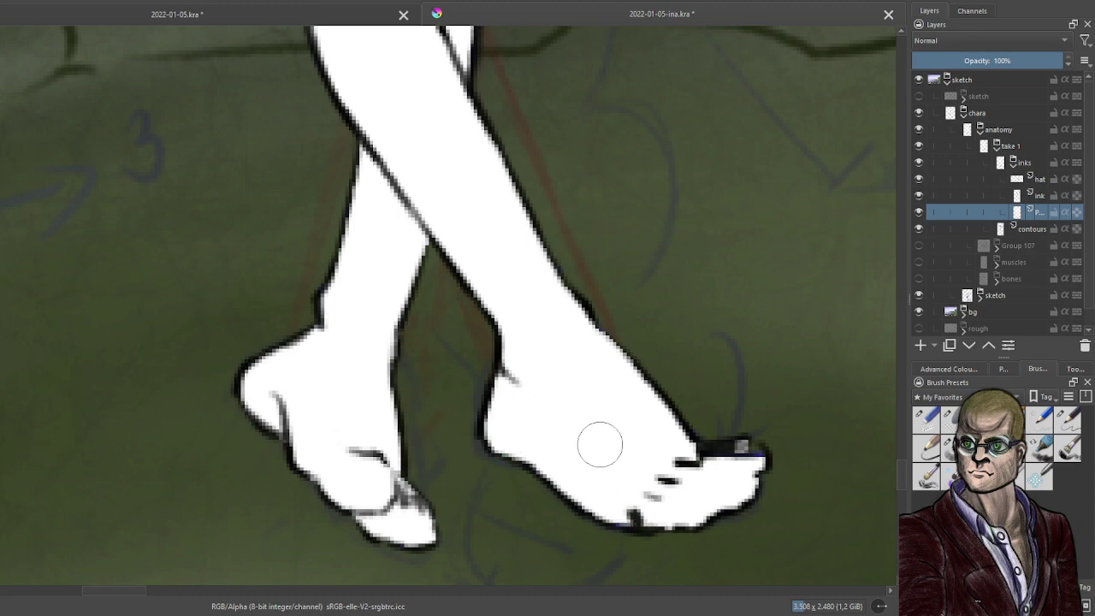
pyautogui.moveTo(723, 463)
pyautogui.mouseDown()
pyautogui.moveTo(713, 469)
pyautogui.moveTo(743, 461)
pyautogui.moveTo(724, 470)
pyautogui.mouseUp()
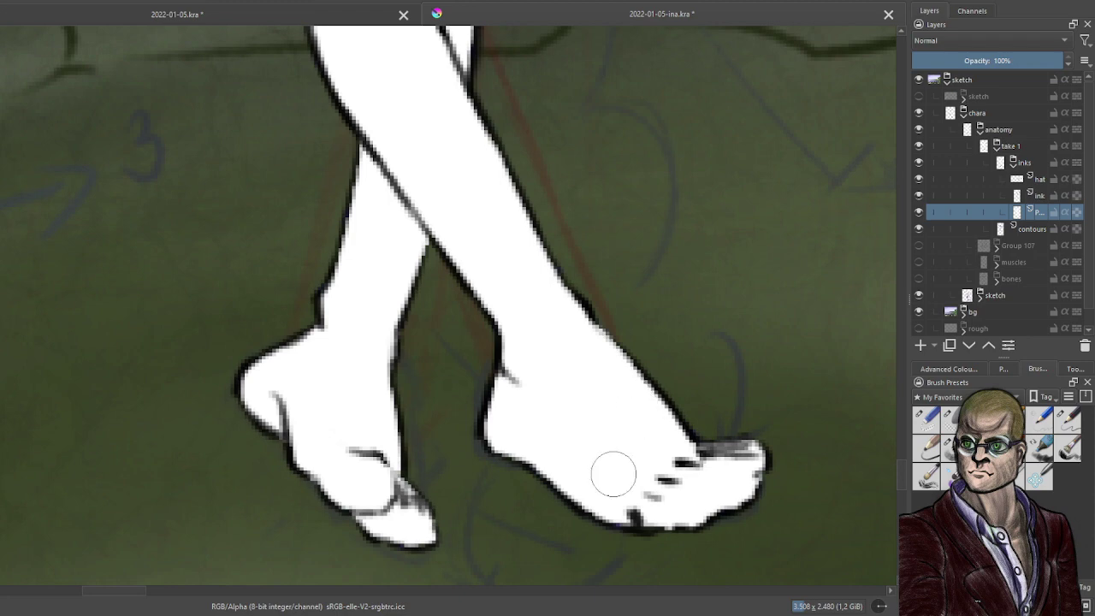
# Review the white-filled figure against the background, toggling the ink layer's visibility off and on.
pyautogui.scroll(-5, 614, 473)
pyautogui.moveTo(637, 313); pyautogui.dragTo(462, 410)
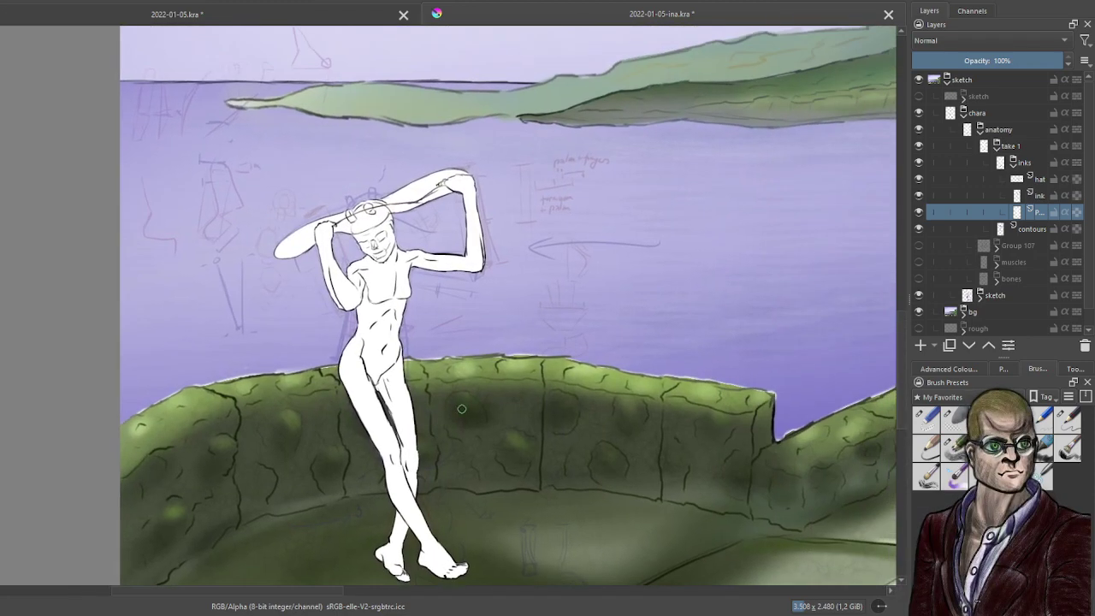
pyautogui.scroll(2, 399, 242)
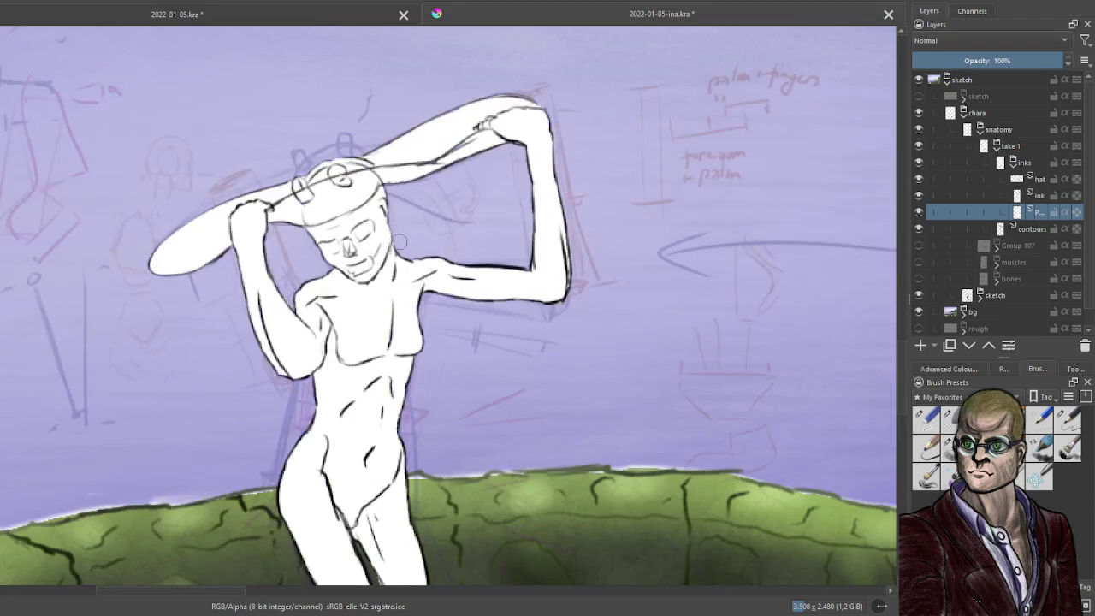
pyautogui.scroll(-2, 506, 231)
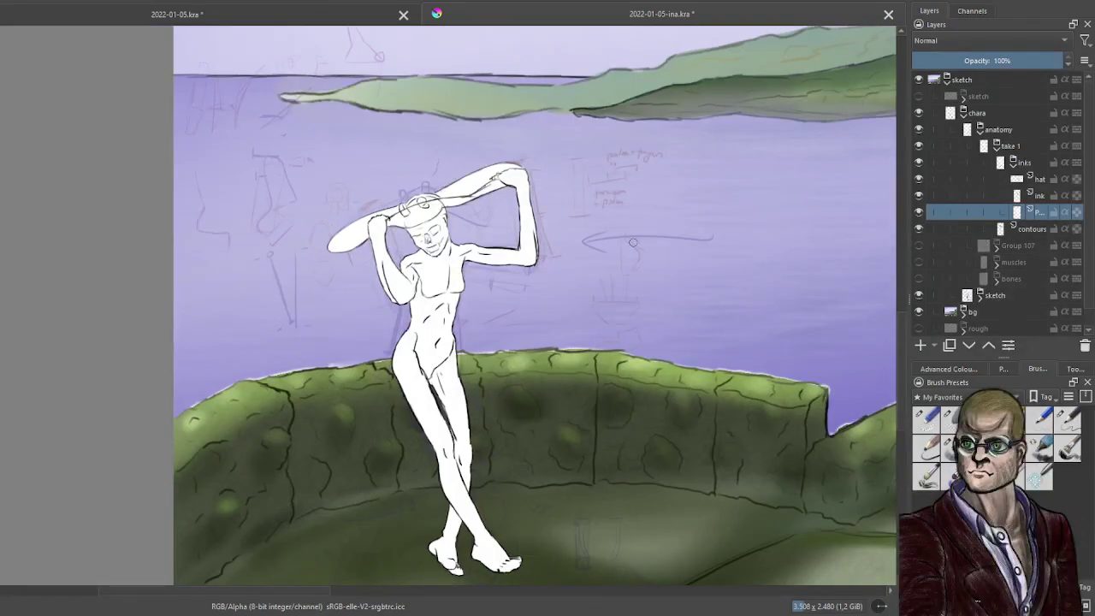
pyautogui.scroll(3, 633, 243)
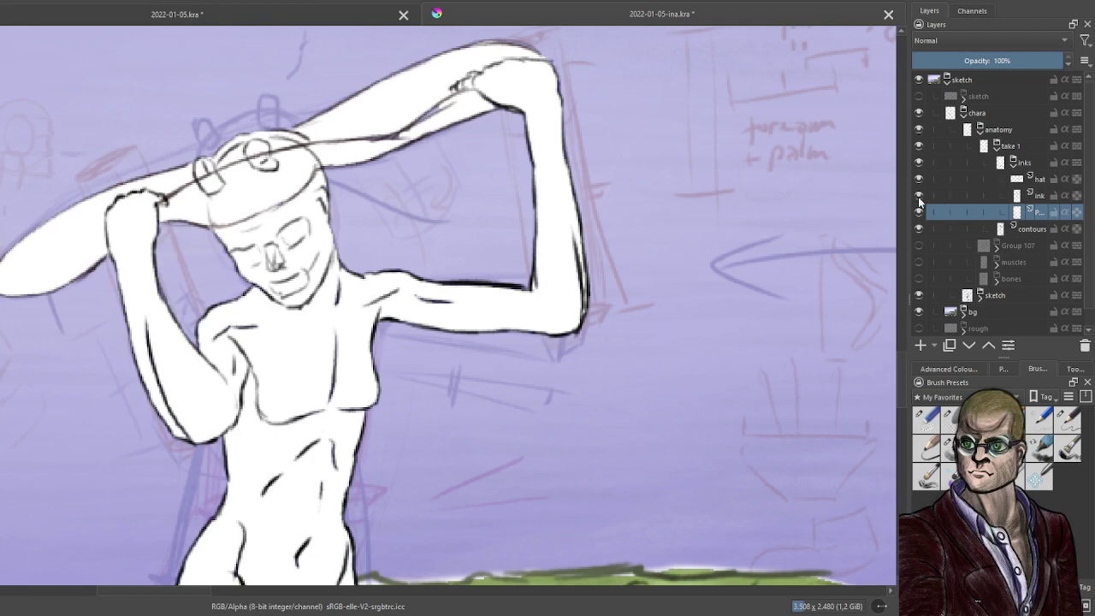
pyautogui.click(918, 196)
pyautogui.click(918, 195)
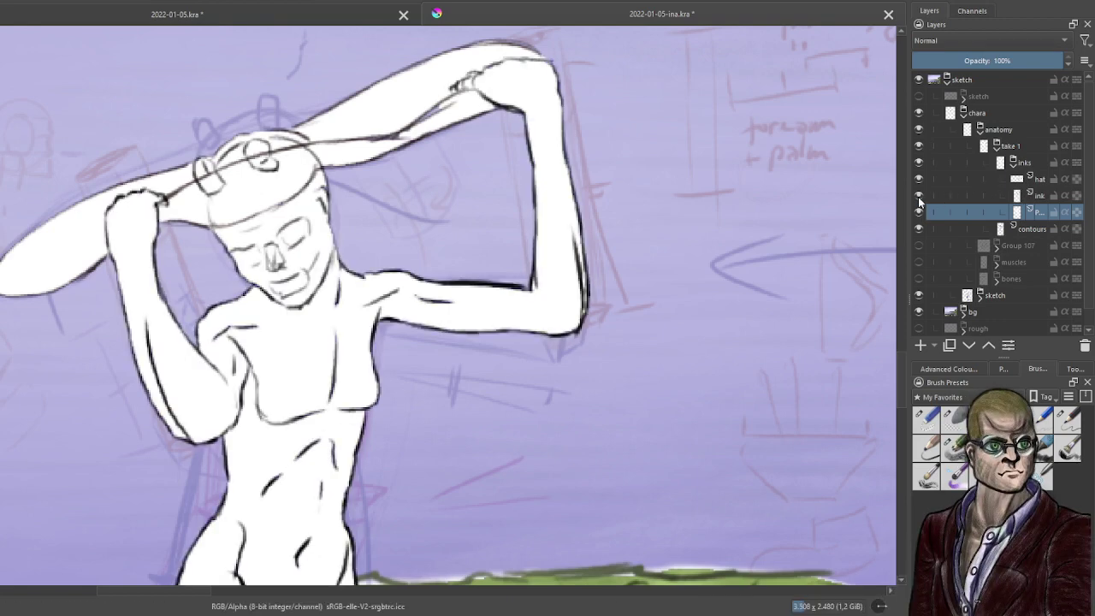
# Set the white fill layer's opacity to 62% and move the contours layer directly above it inside the inks group.
pyautogui.click(1005, 58)
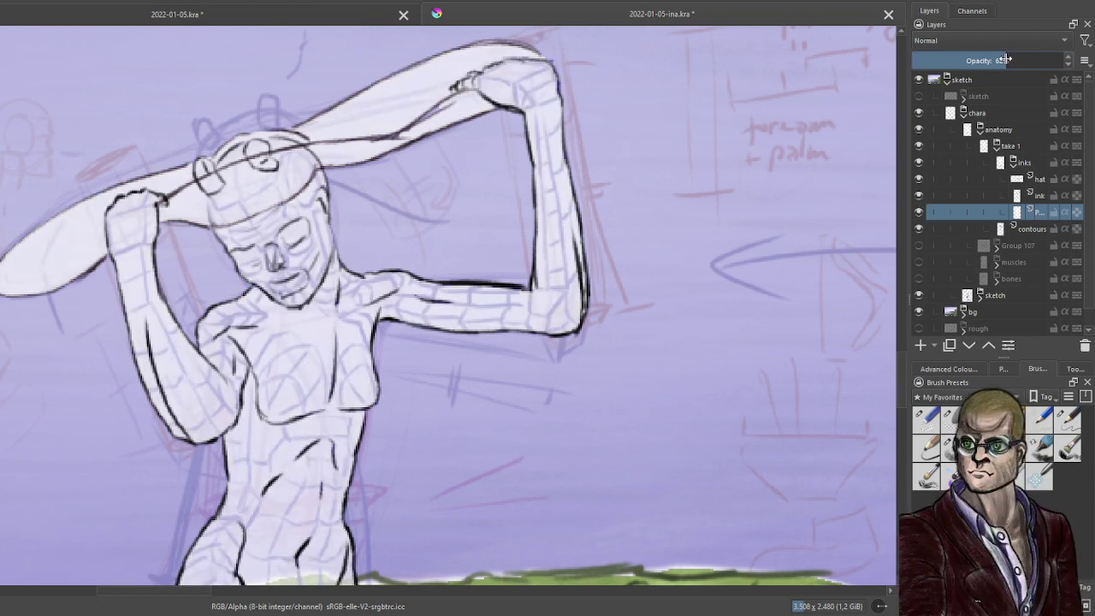
pyautogui.click(1033, 228)
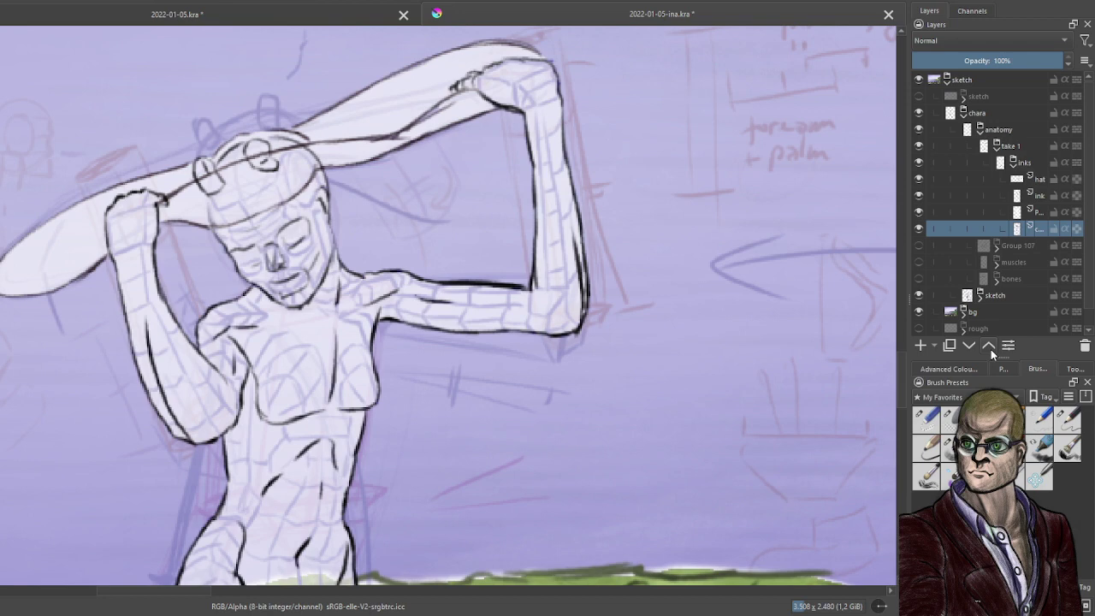
pyautogui.click(991, 349)
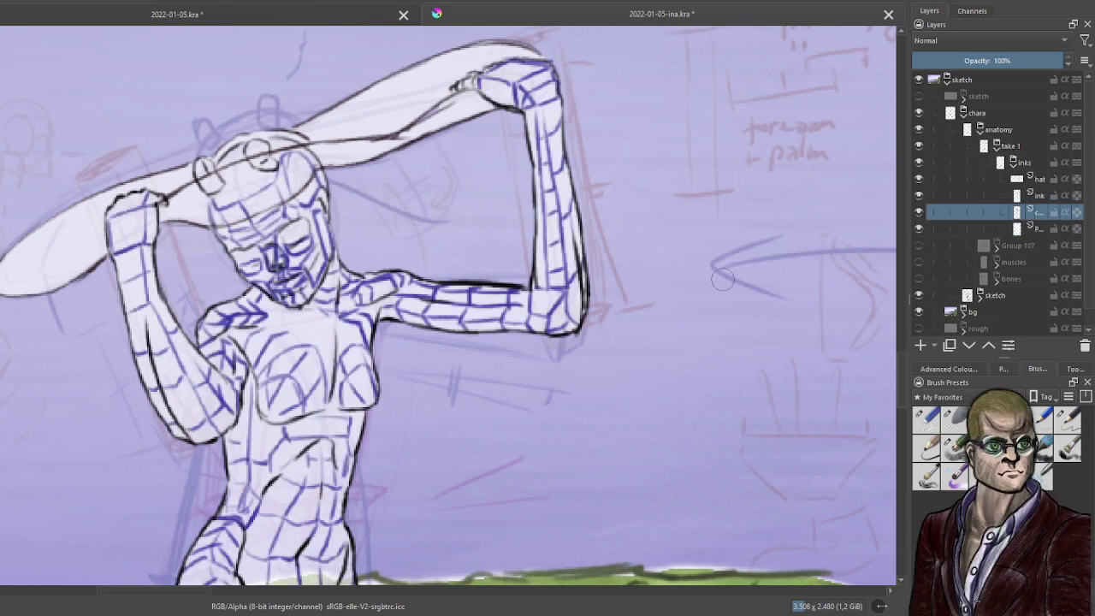
# Set the contours layer's opacity to 41%.
pyautogui.click(1023, 64)
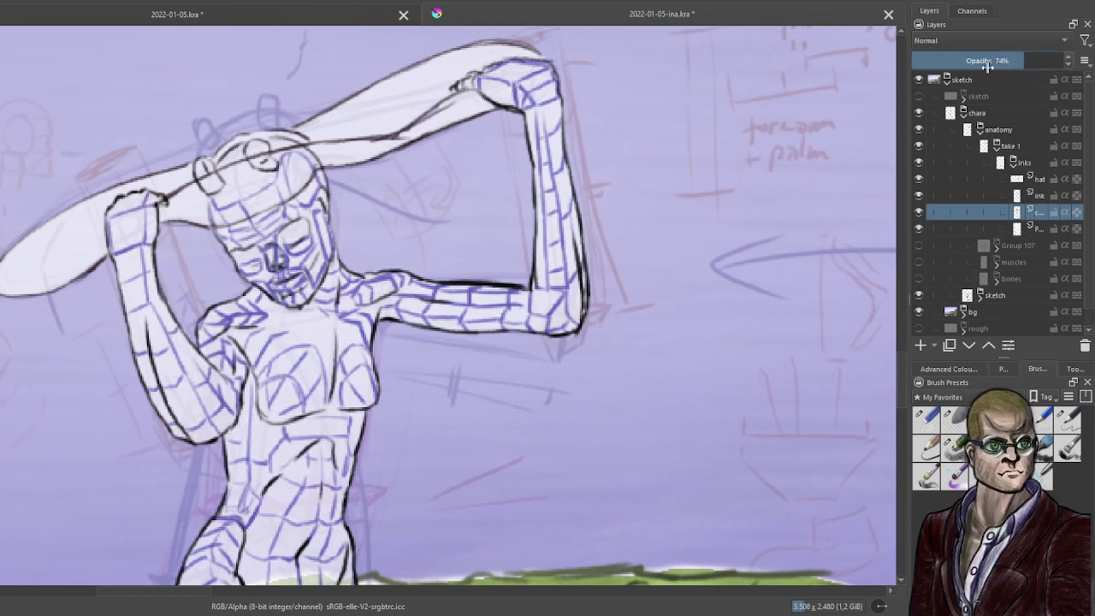
pyautogui.click(989, 65)
pyautogui.click(975, 66)
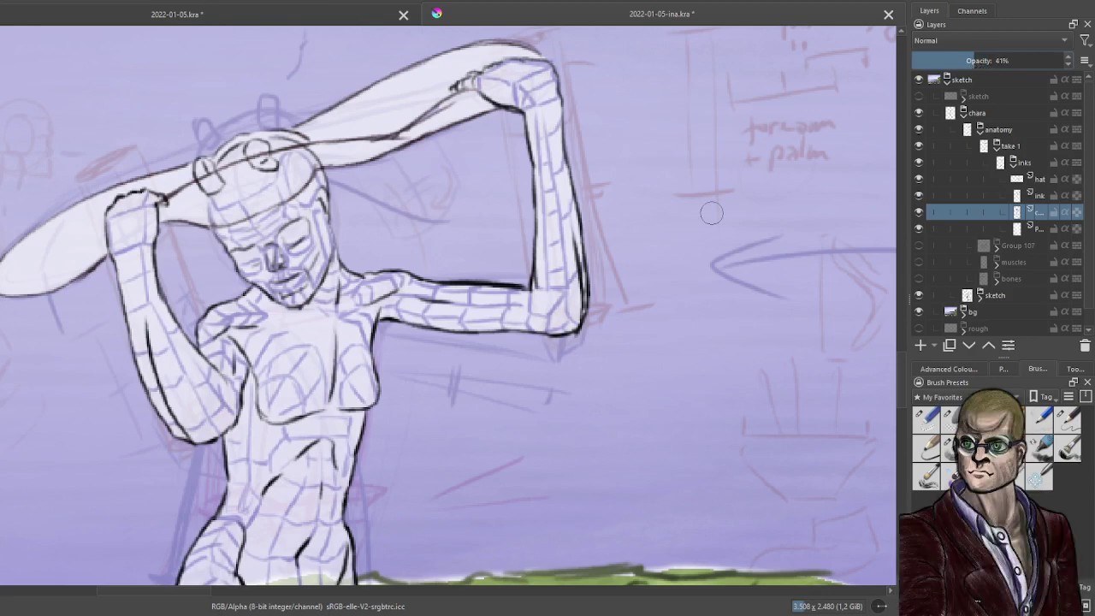
# Show the muscles and bones groups, and make the white fill layer active.
pyautogui.scroll(-3, 634, 333)
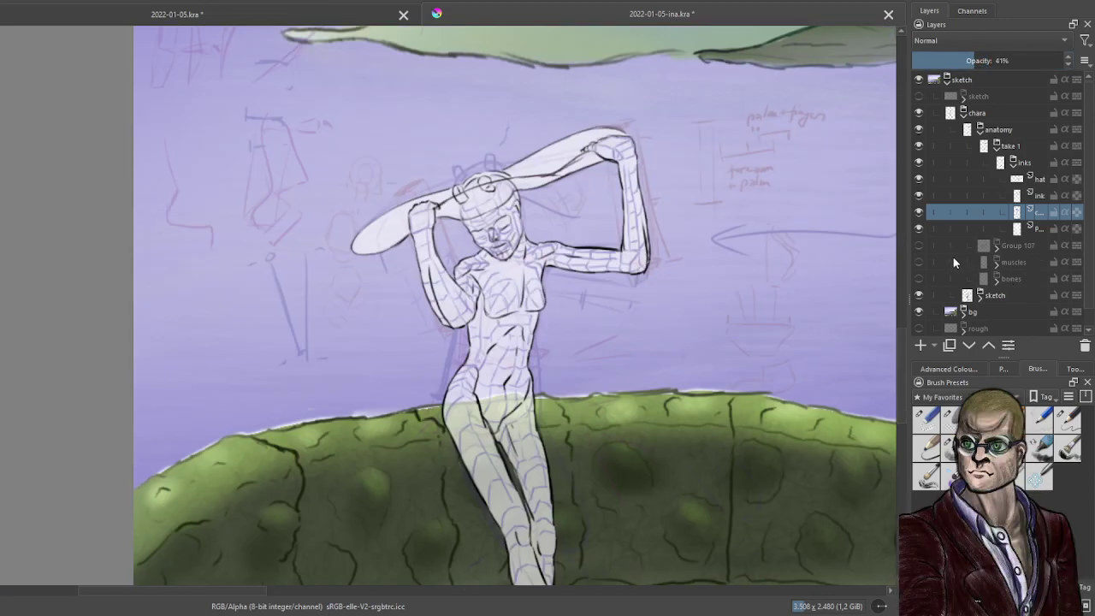
pyautogui.click(919, 262)
pyautogui.click(919, 278)
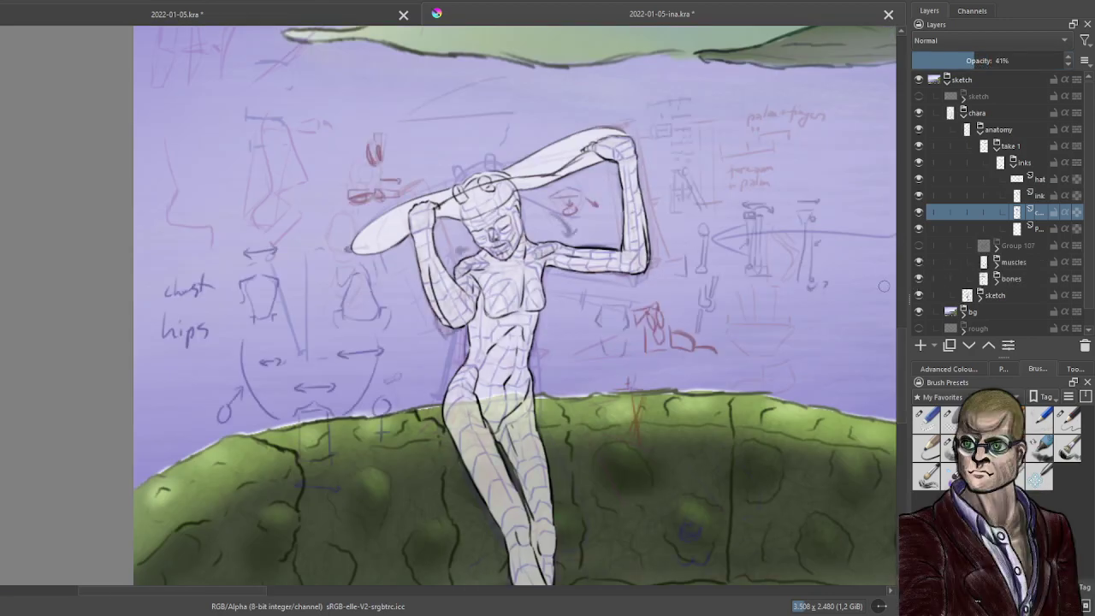
pyautogui.click(1038, 229)
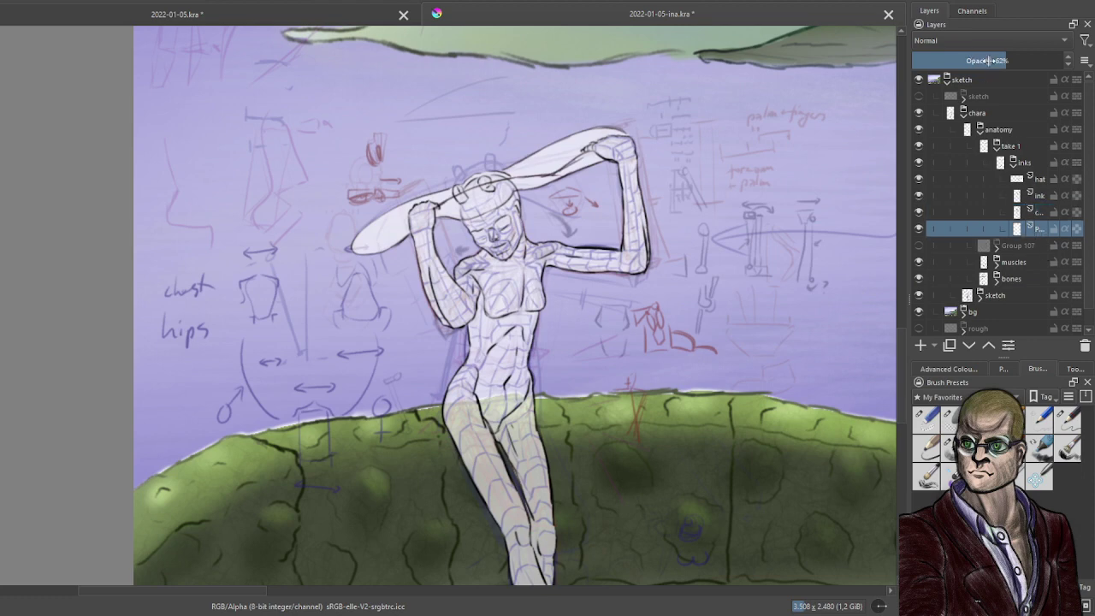
# Set the white fill layer's opacity to 51% and the muscles group's opacity to 81%.
pyautogui.click(988, 61)
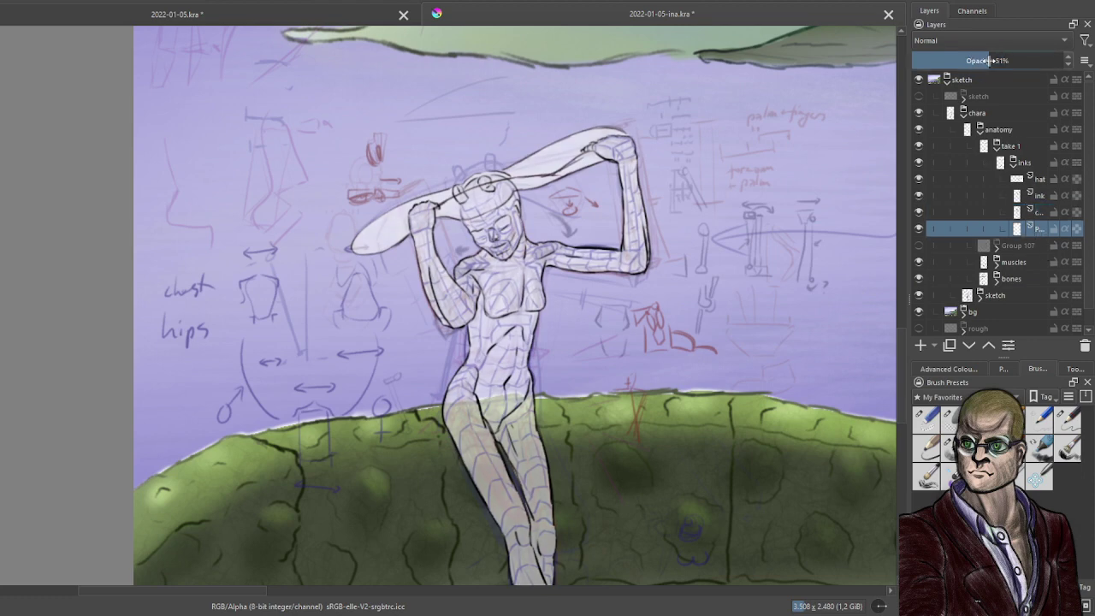
pyautogui.click(1016, 263)
pyautogui.click(1035, 61)
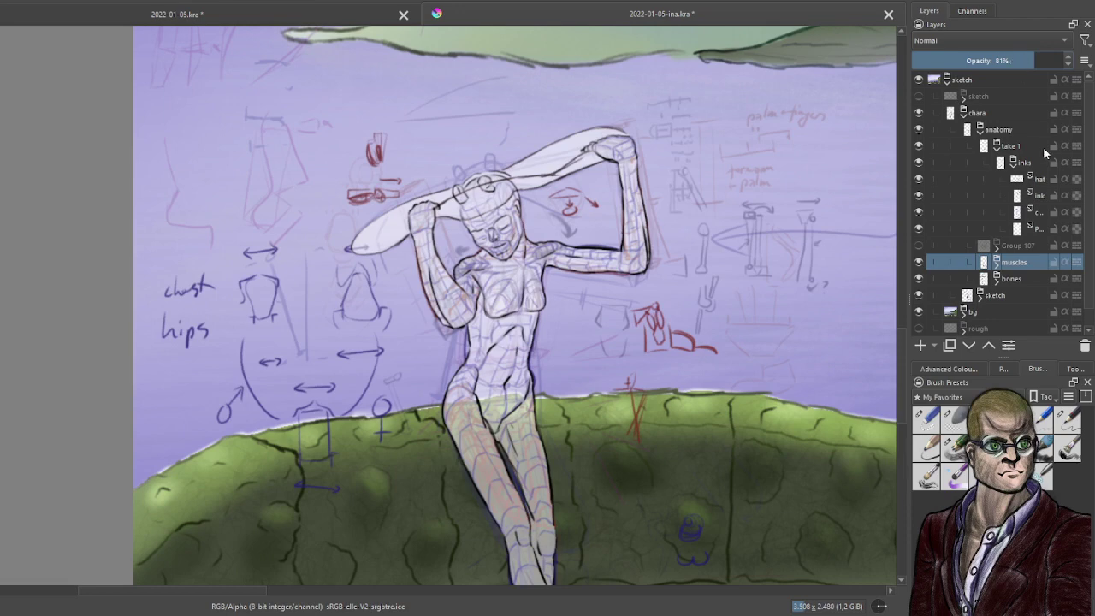
# Set the bones group's opacity to 57% and save the document.
pyautogui.click(1021, 280)
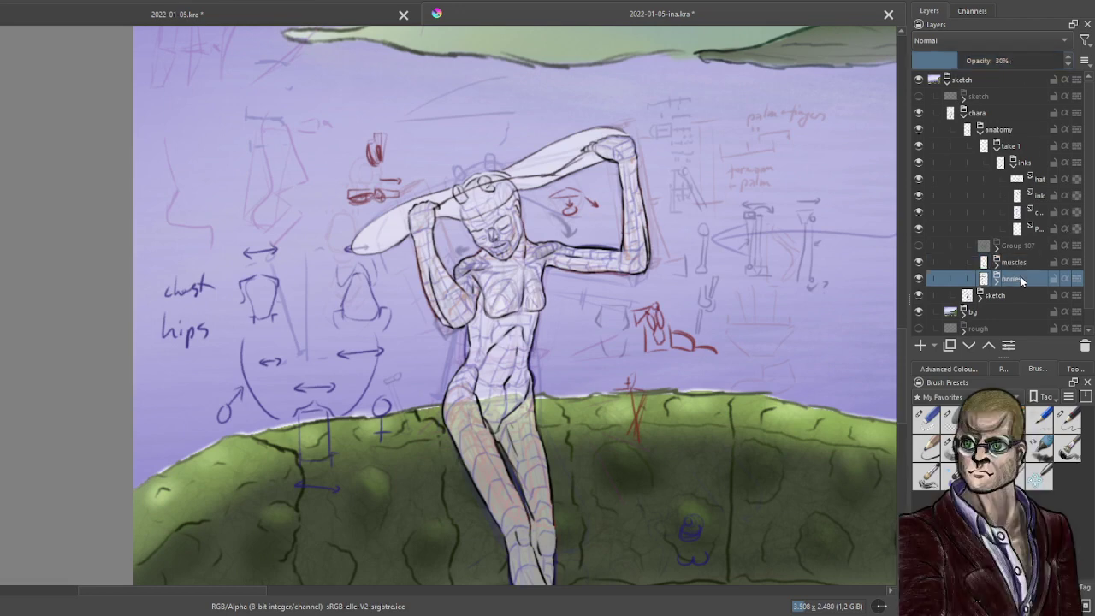
pyautogui.click(999, 63)
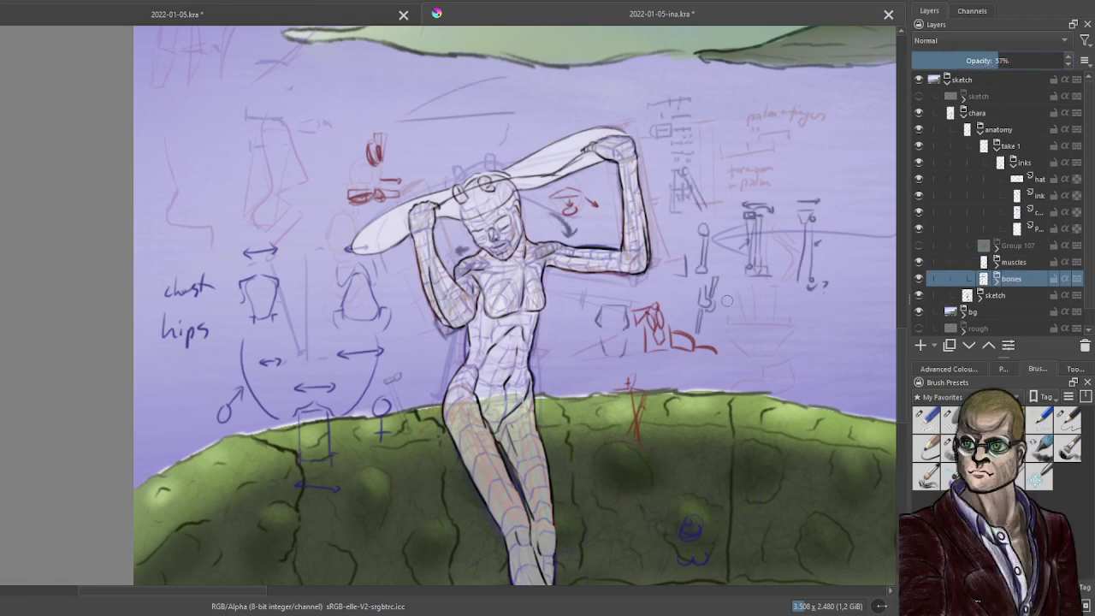
pyautogui.press('-')
pyautogui.press('-')
pyautogui.moveTo(637, 323); pyautogui.dragTo(439, 338)
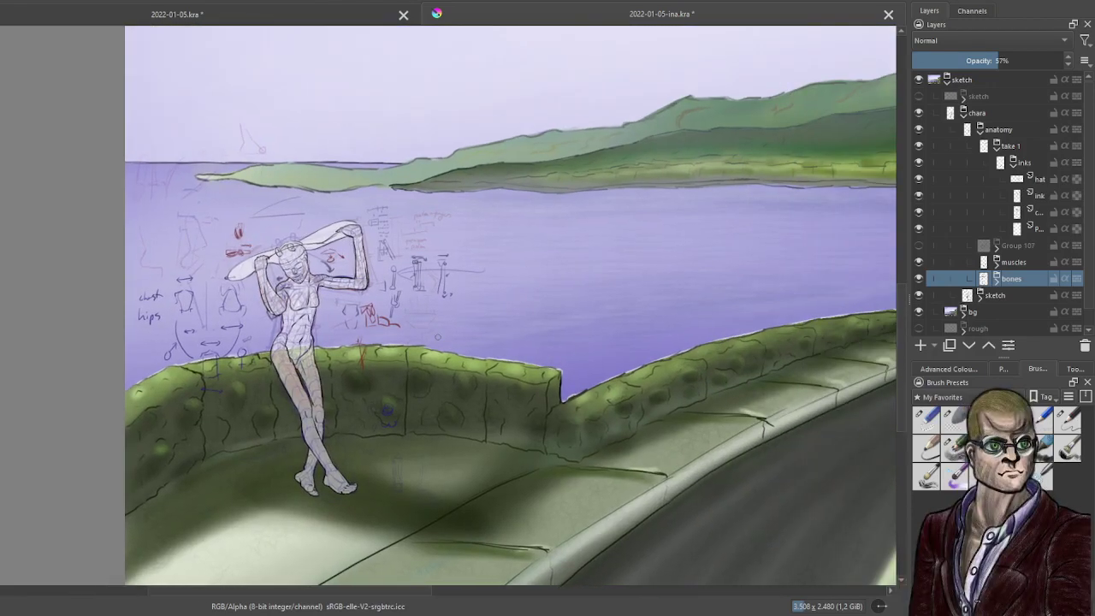
pyautogui.hotkey('ctrl', 's')
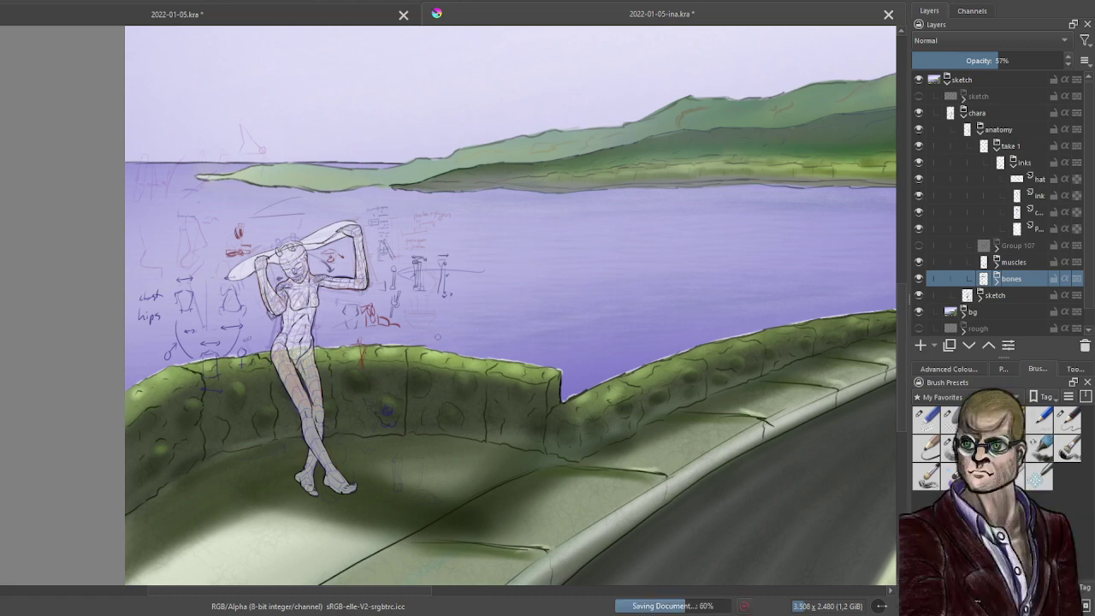